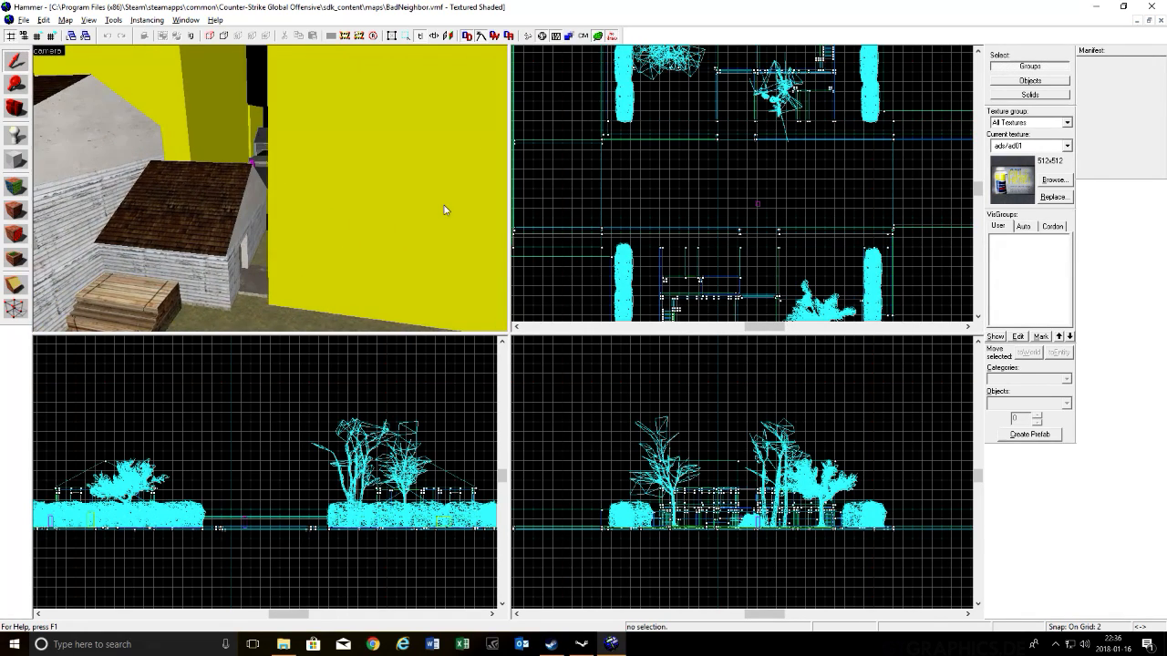
Step: Tour the white house, the street and the large yellow blocks beside the houses in the 3D view
key("w")
key("d")
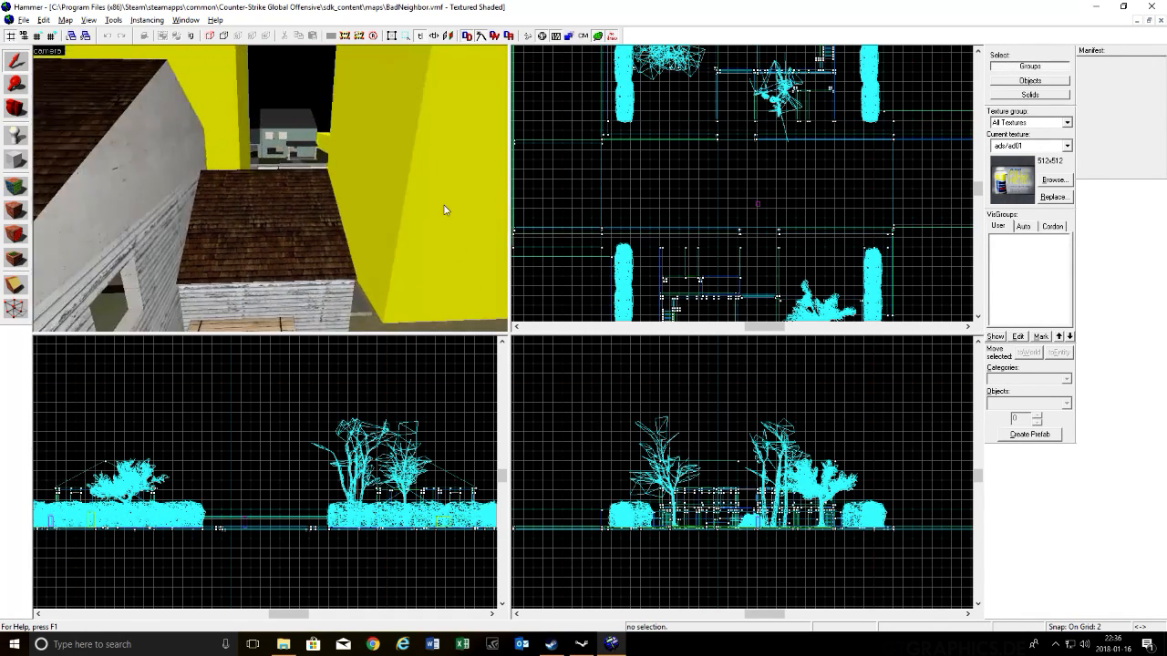
key("s")
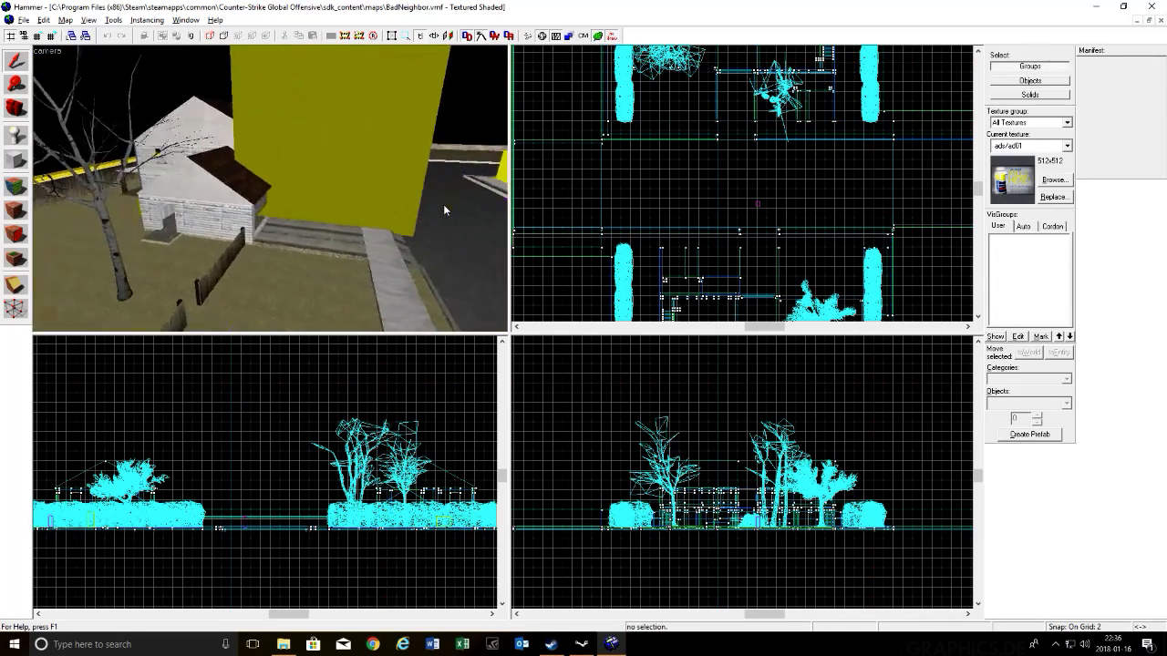
key("d")
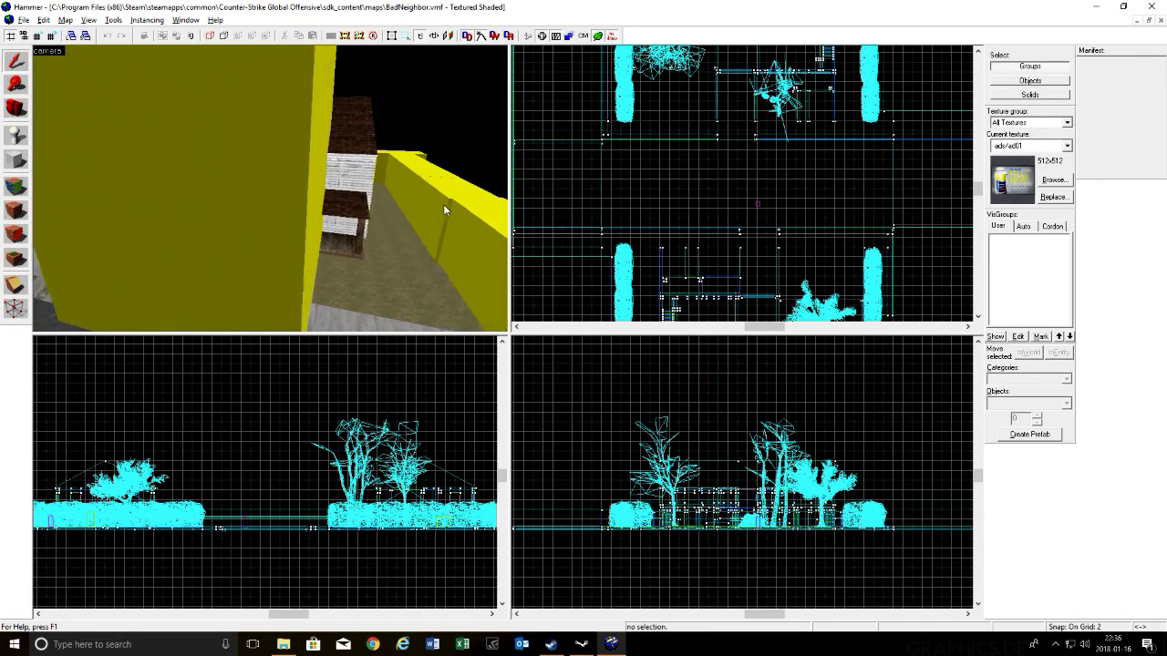
key("w")
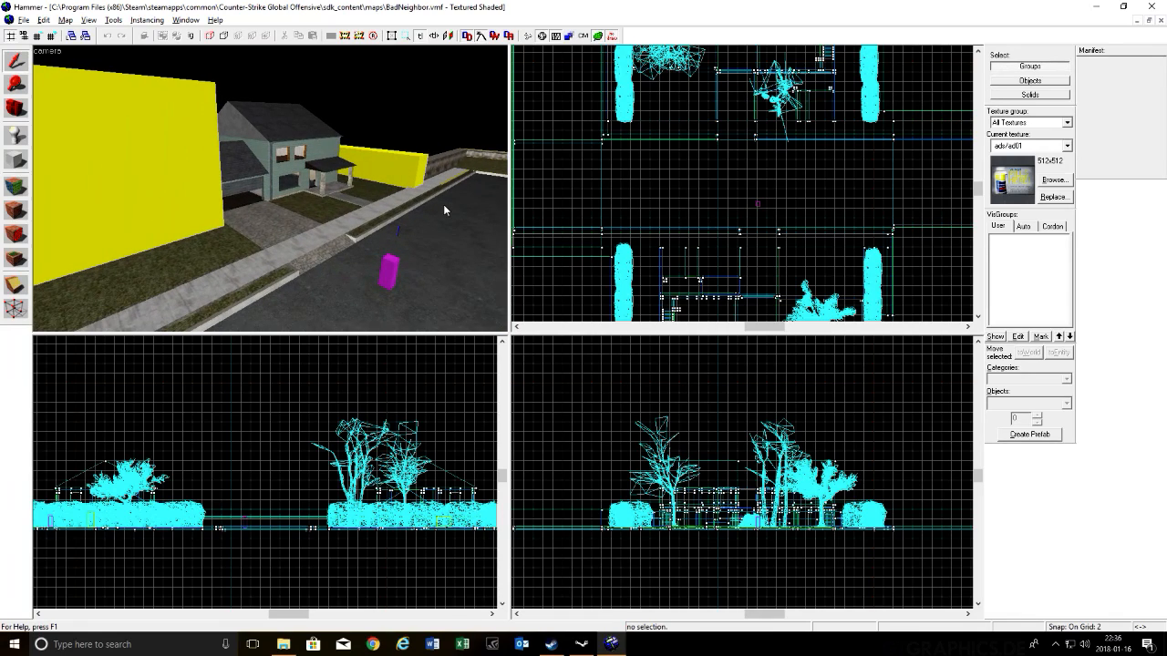
key("w")
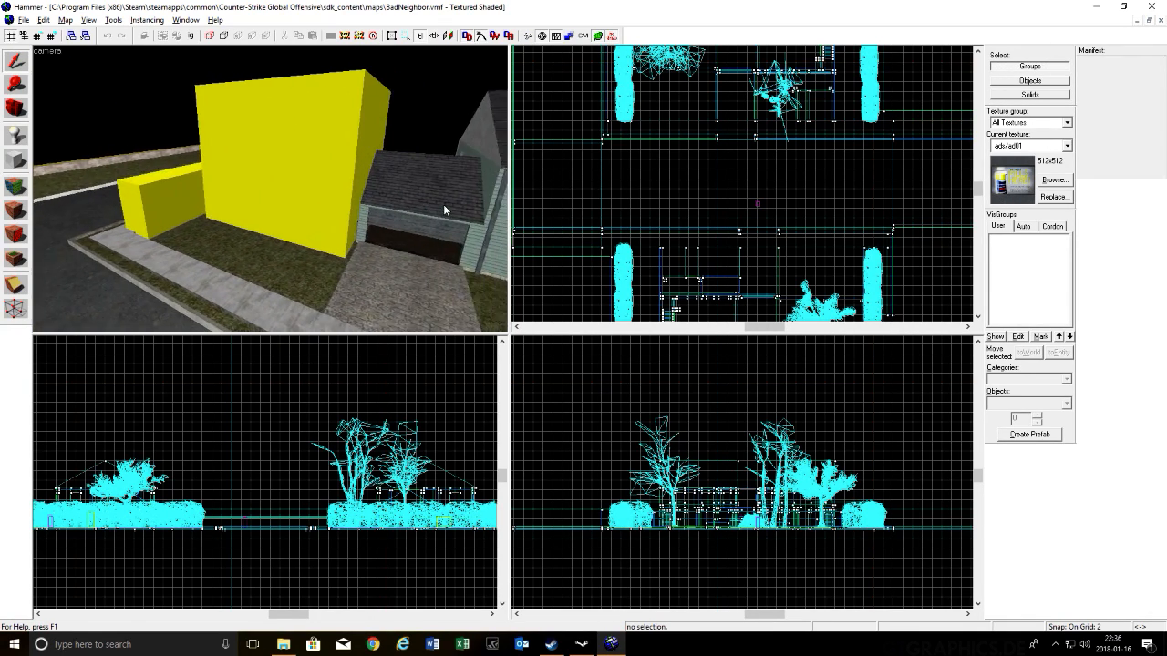
key("Left")
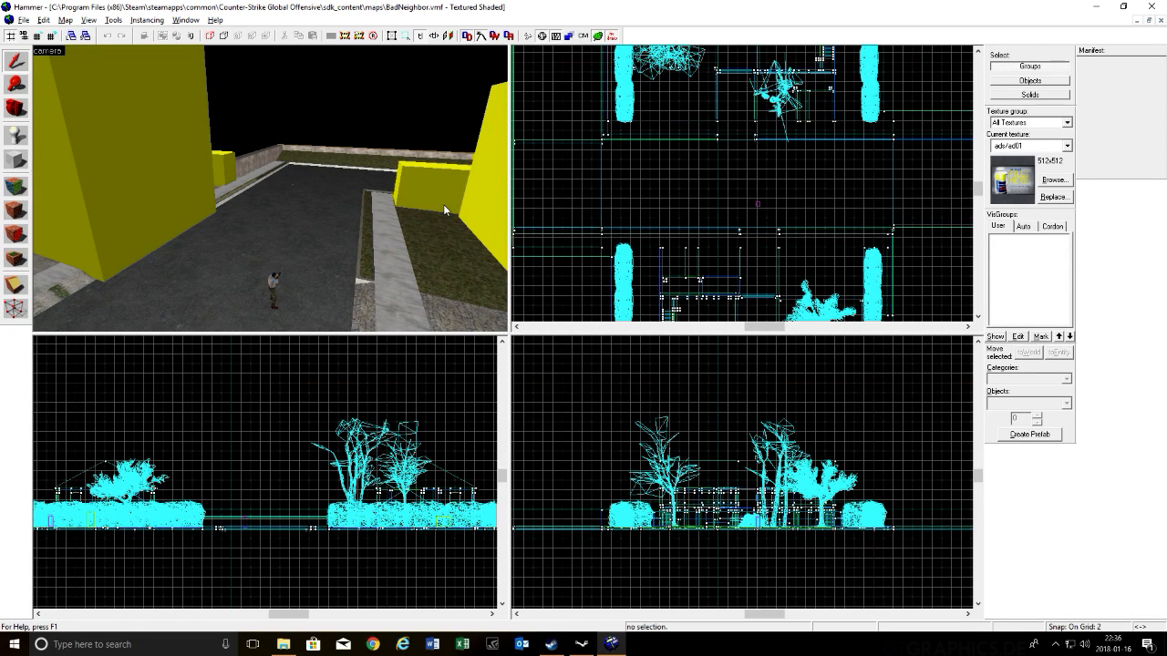
key("Right")
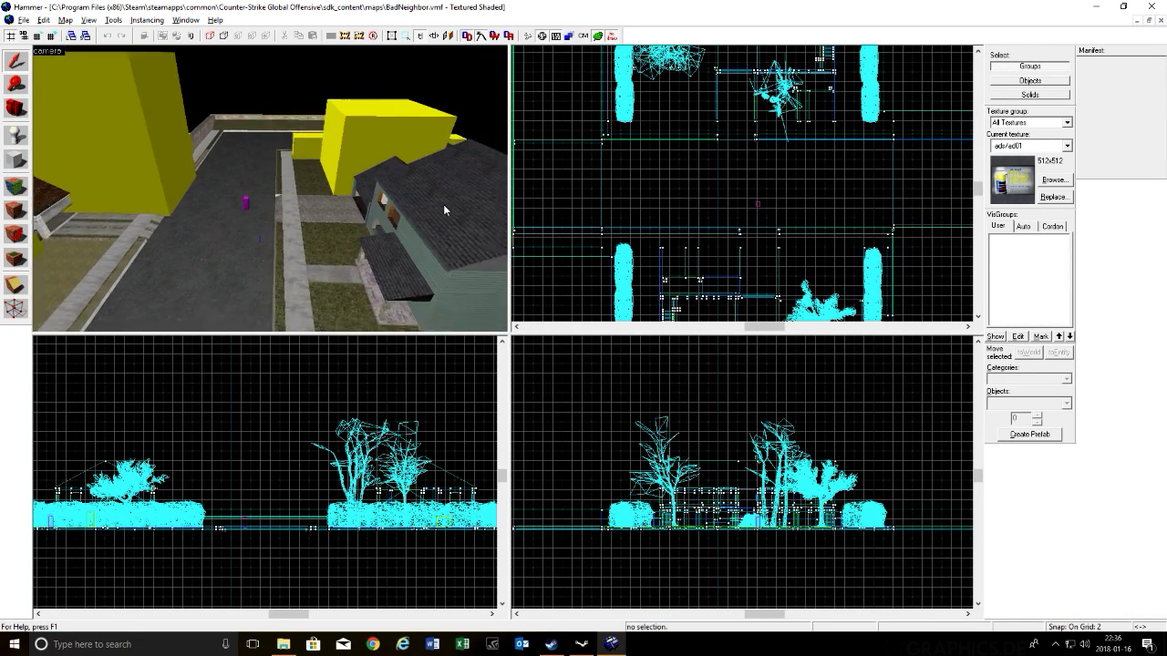
Step: Examine the green two-storey house, its front yard and the neighbouring yellow blocks from above and from the street
key("s")
key("a")
key("Right")
key("w")
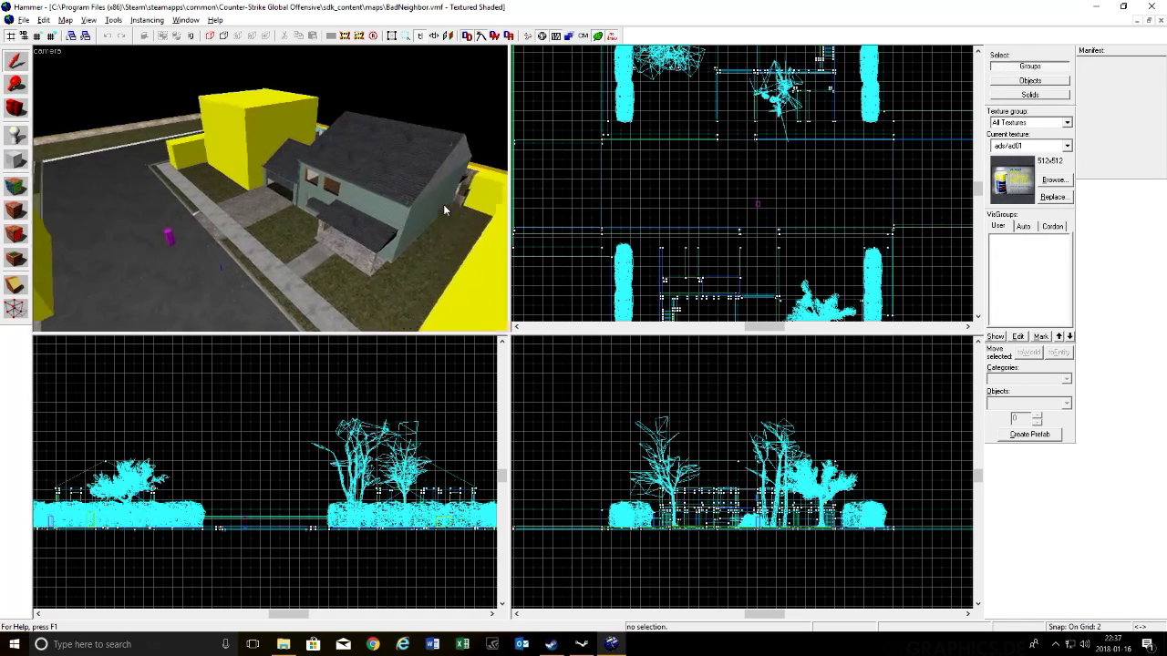
key("w")
key("a")
key("Left")
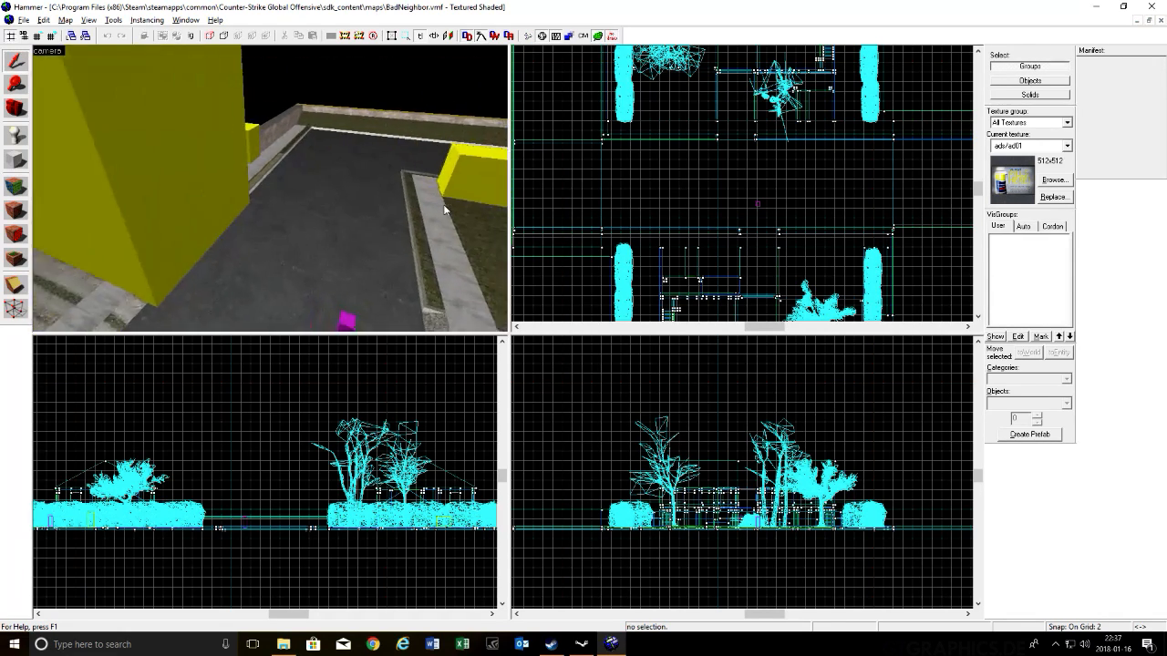
key("w")
key("w")
key("Left")
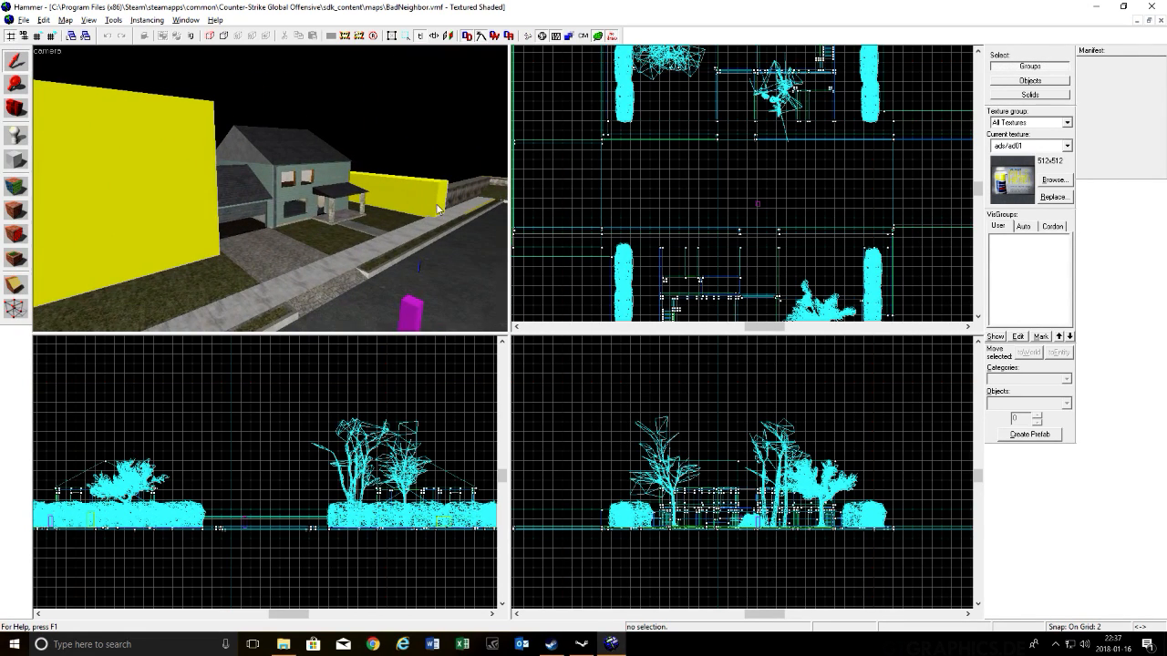
key("w")
key("s")
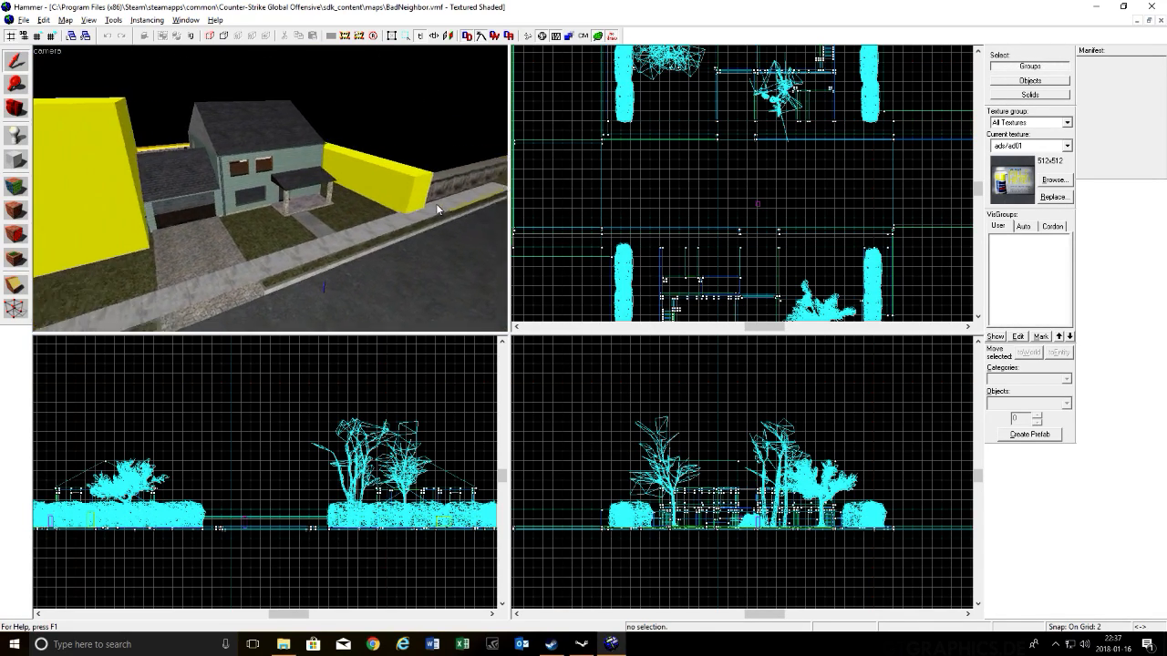
key("Left")
key("s")
key("Right")
key("a")
key("Right")
key("w")
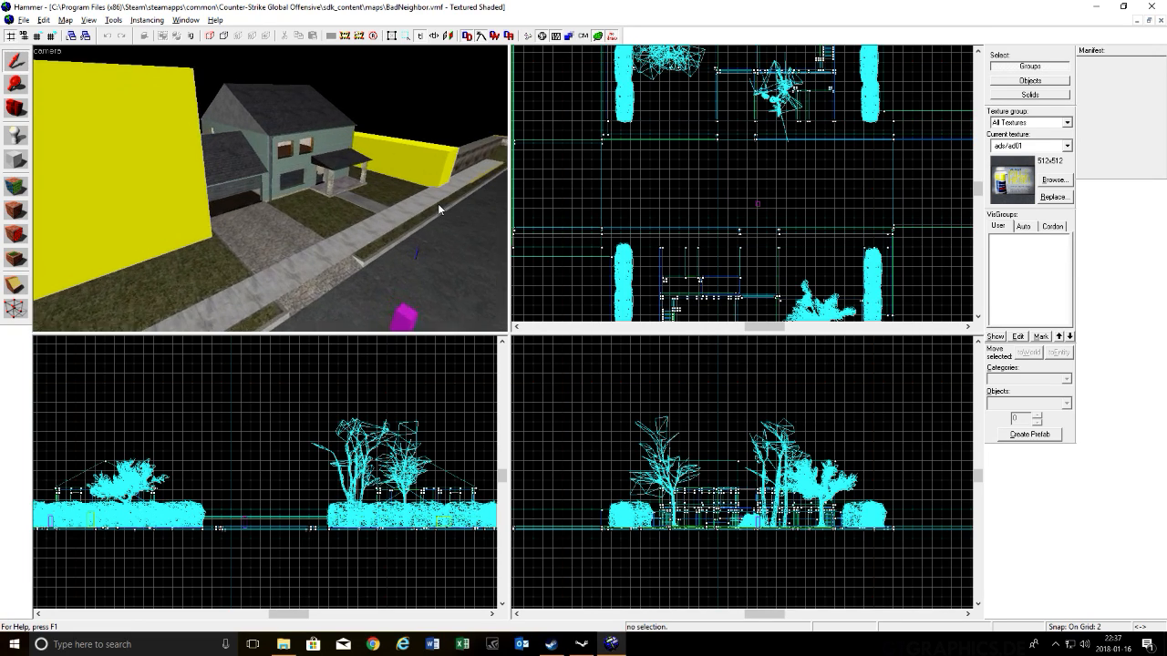
Step: Sample the green house's front wall texture wood/siding04 and view the siding materials in the texture browser
left_click(18, 187)
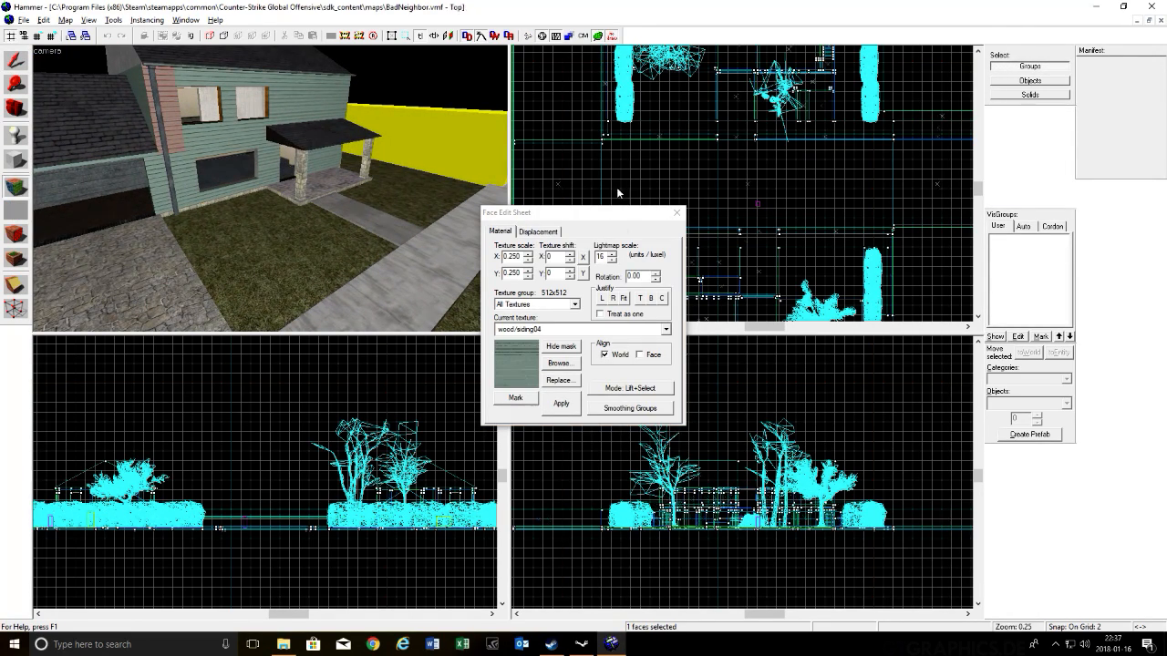
left_click(577, 362)
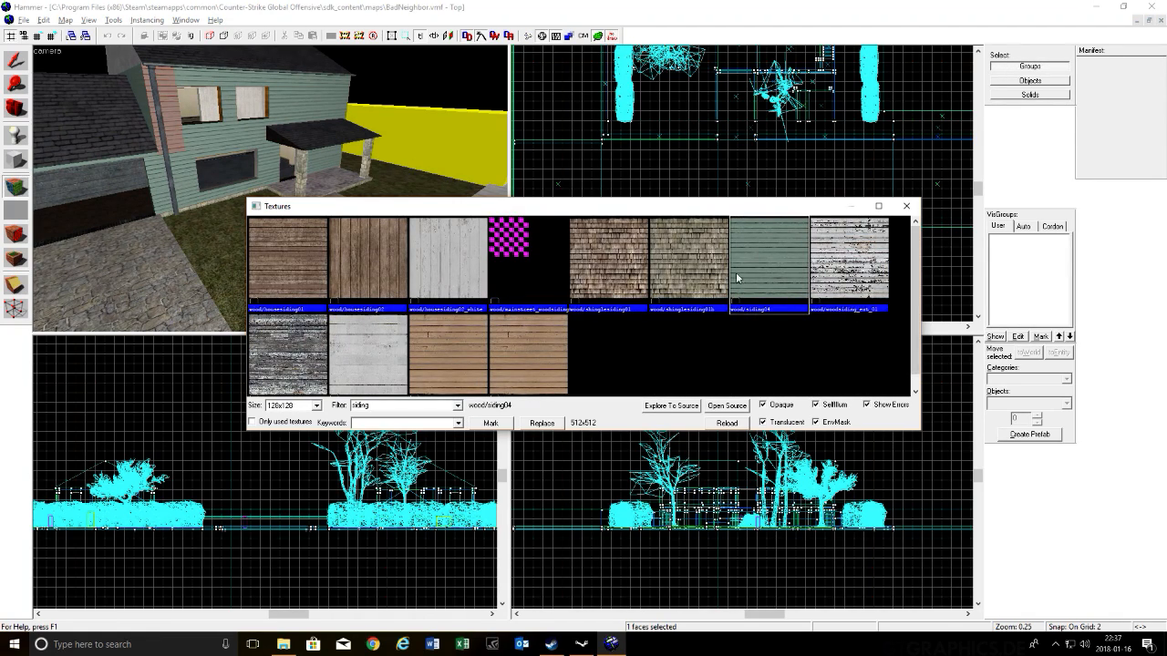
left_click(905, 206)
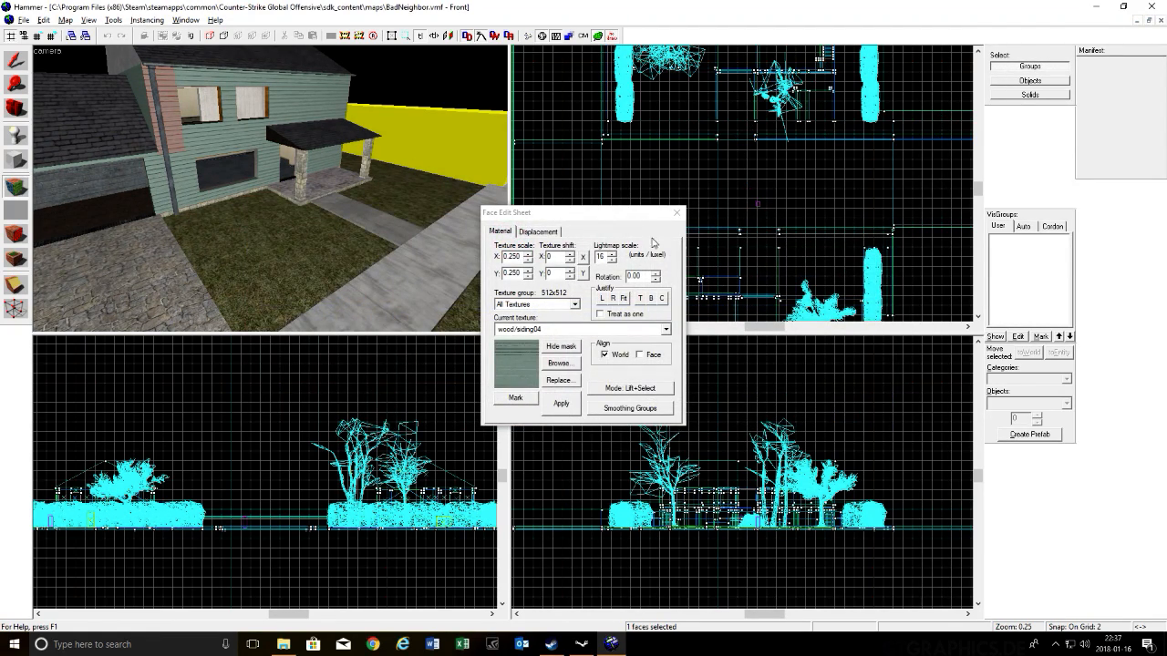
left_click(676, 213)
Step: Inspect the green house's upper walls, corner trim and window openings up close, including their hidden nodraw faces
scroll(292, 130, "down", 10)
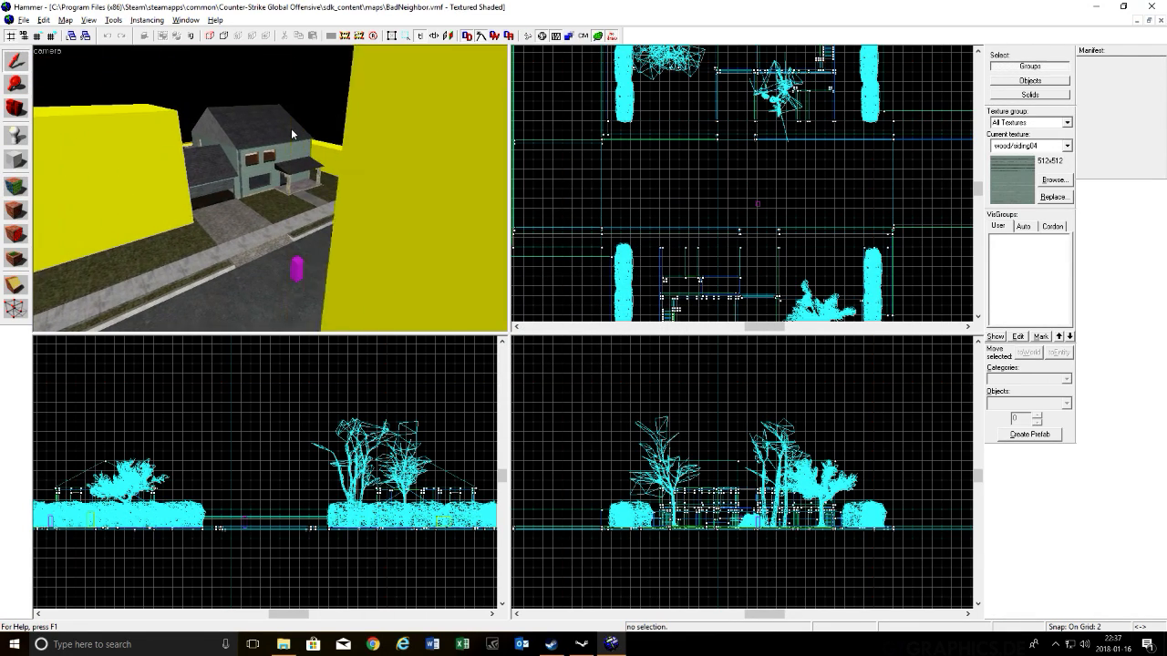
scroll(292, 134, "up", 12)
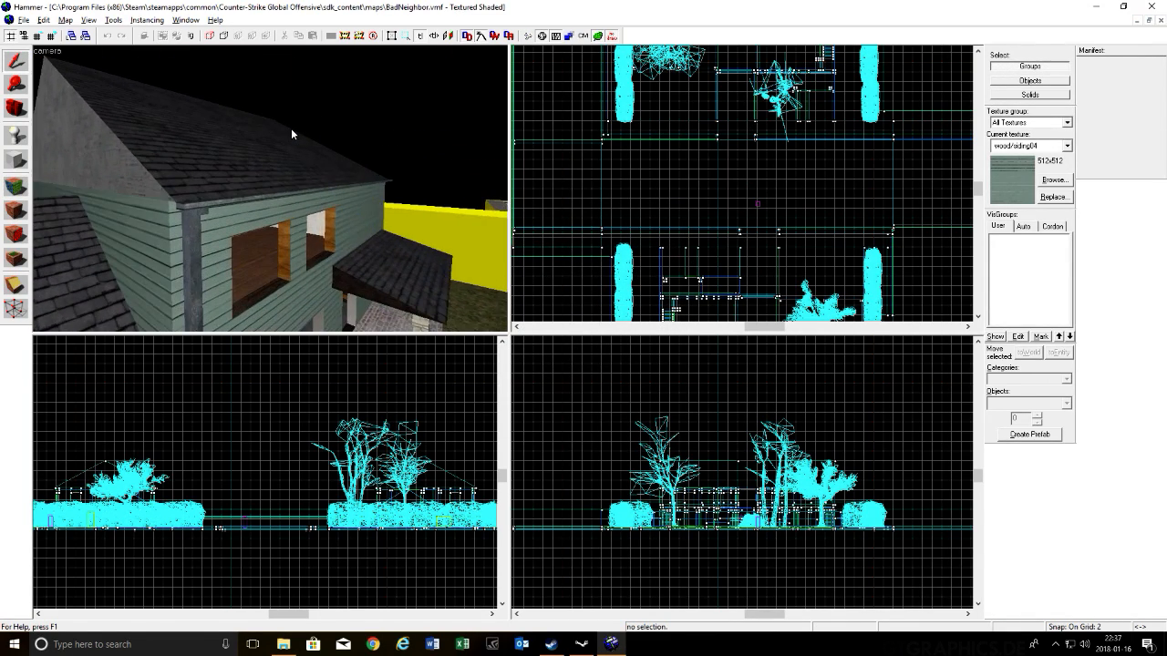
scroll(292, 134, "up", 12)
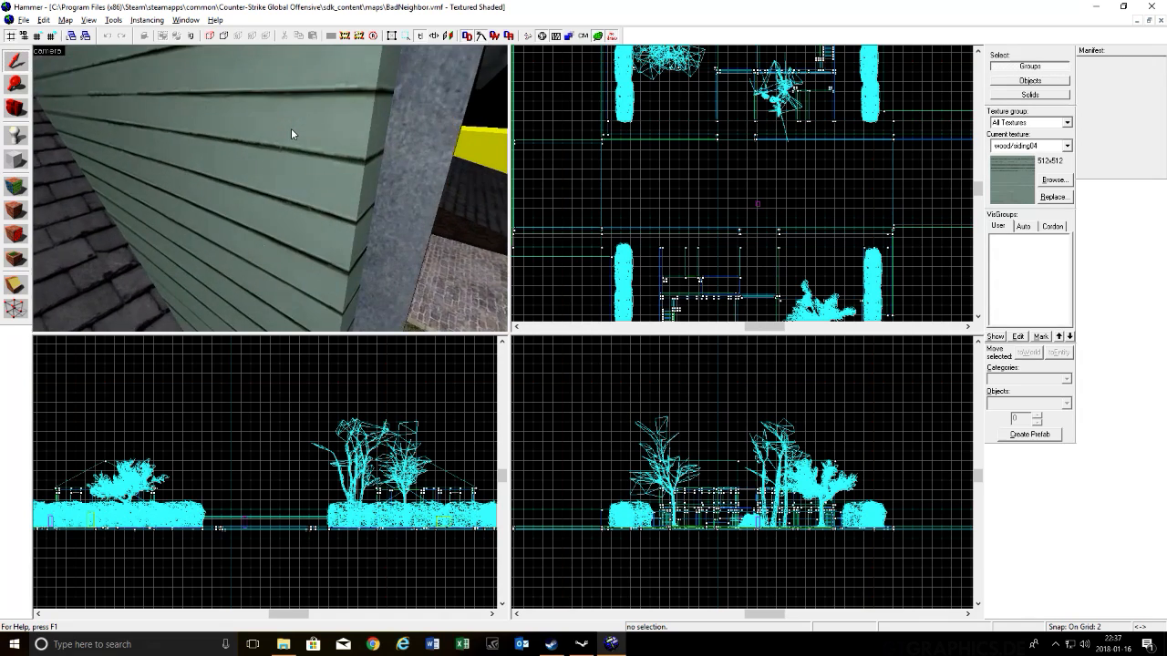
scroll(291, 134, "up", 10)
scroll(292, 134, "up", 10)
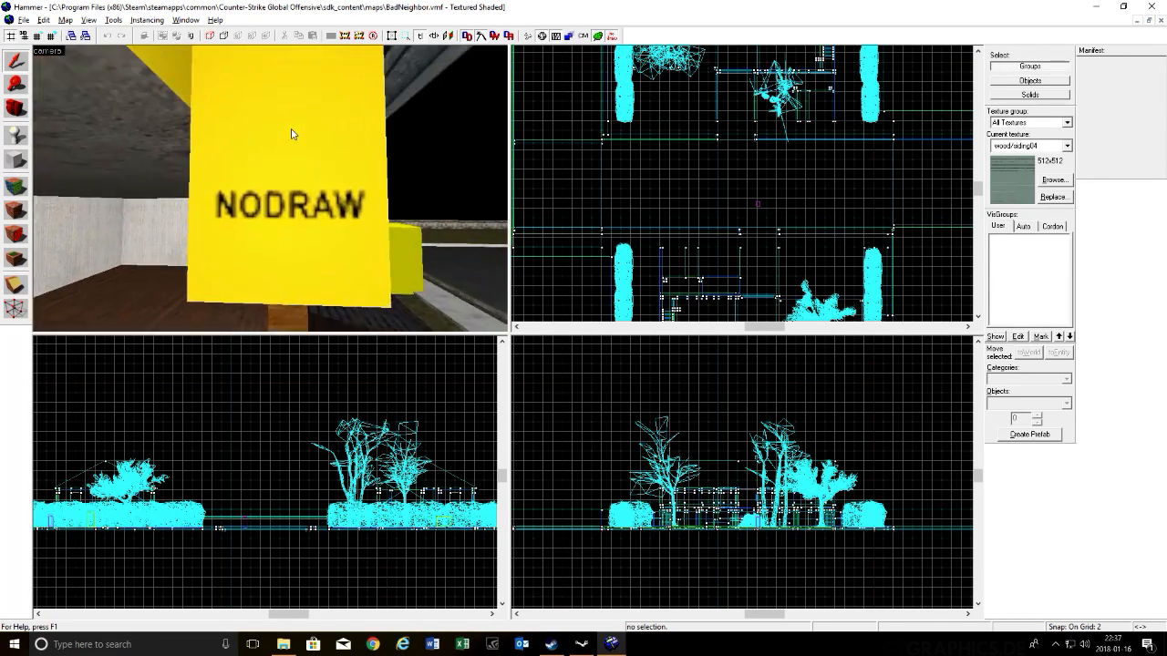
key("w")
key("w")
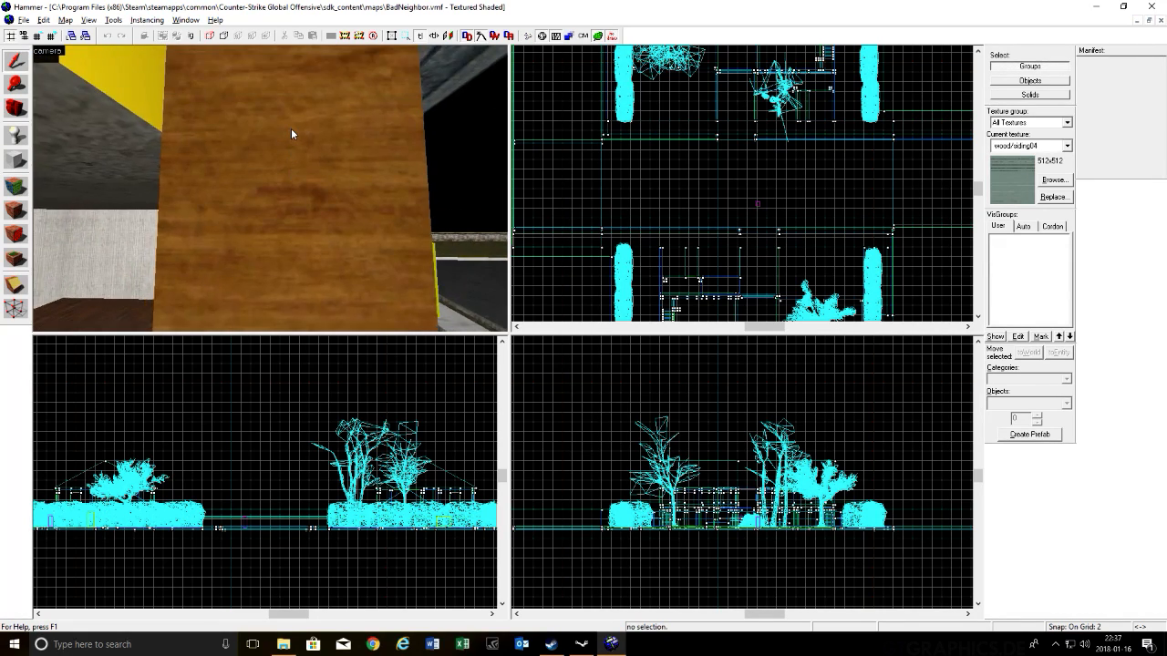
key("s")
key("w")
key("w")
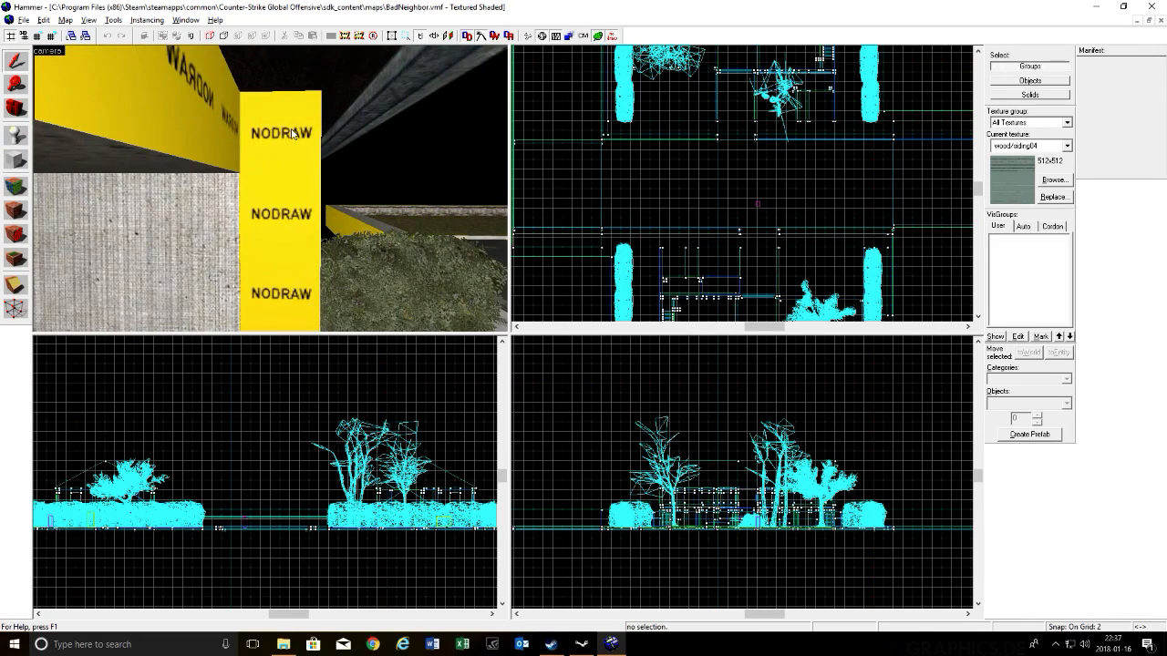
key("w")
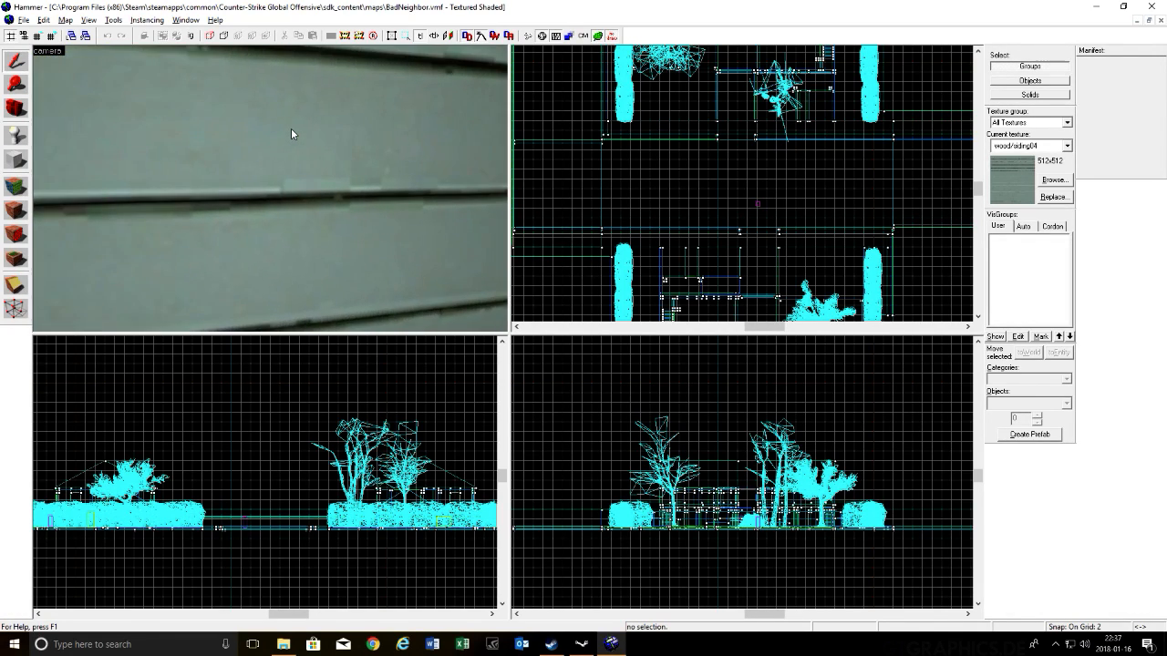
key("s")
key("w")
key("w")
key("w")
key("w")
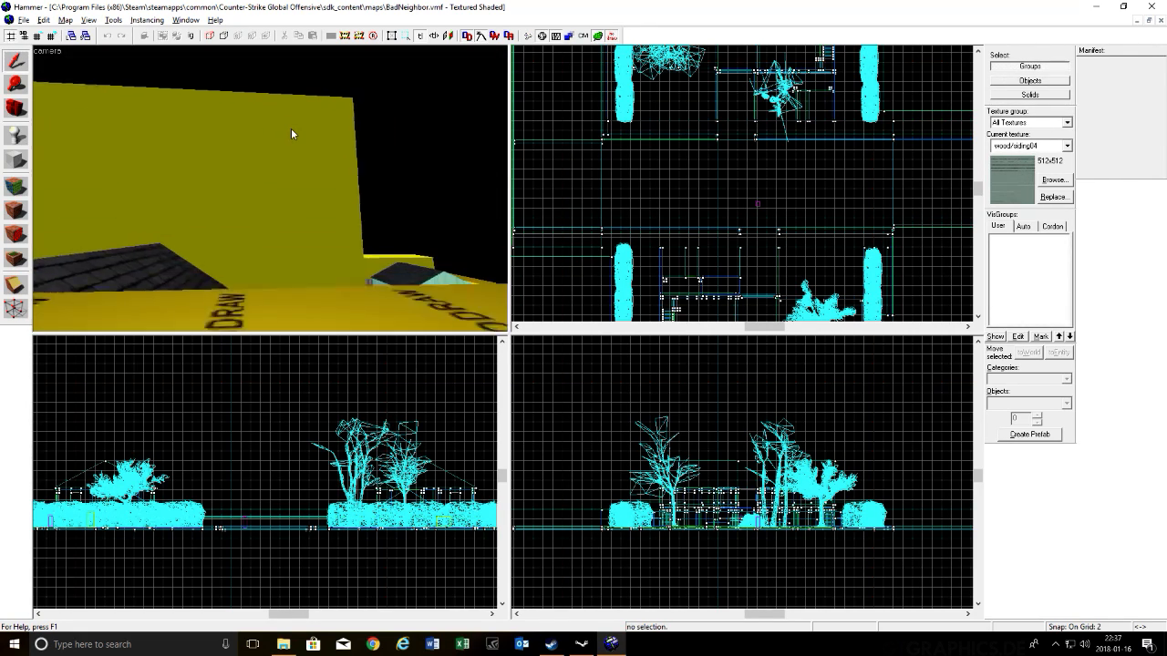
Step: Examine the nodraw faces inside the green house's walls, around the carpeted hallway, the rear side and the tiled room
key("w")
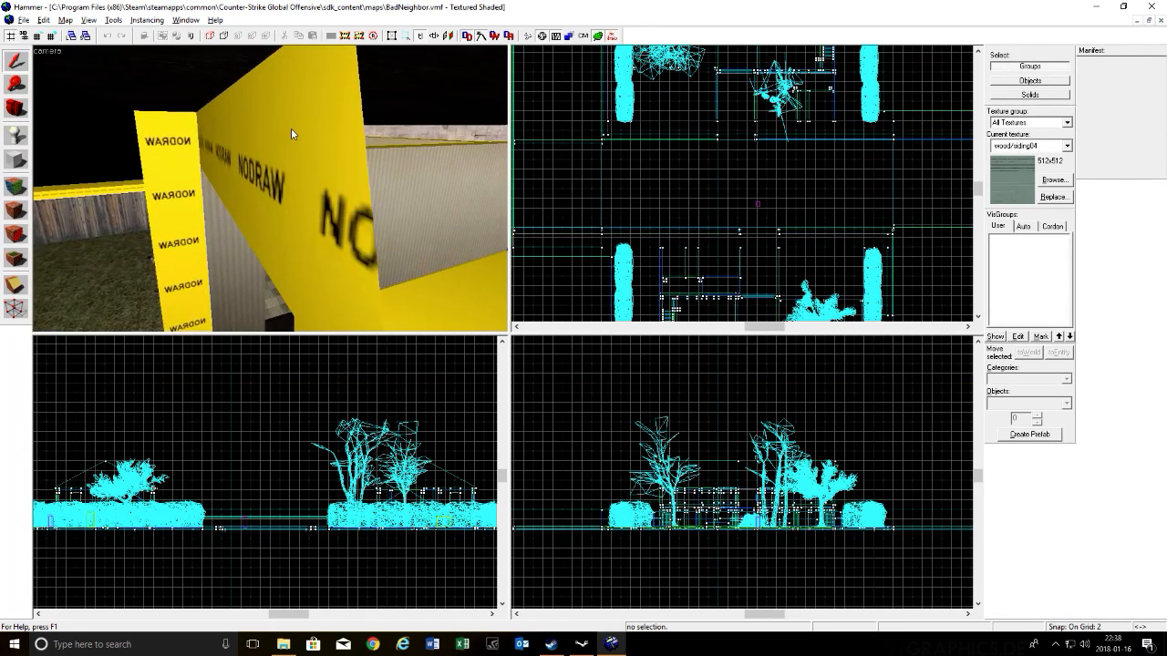
key("w")
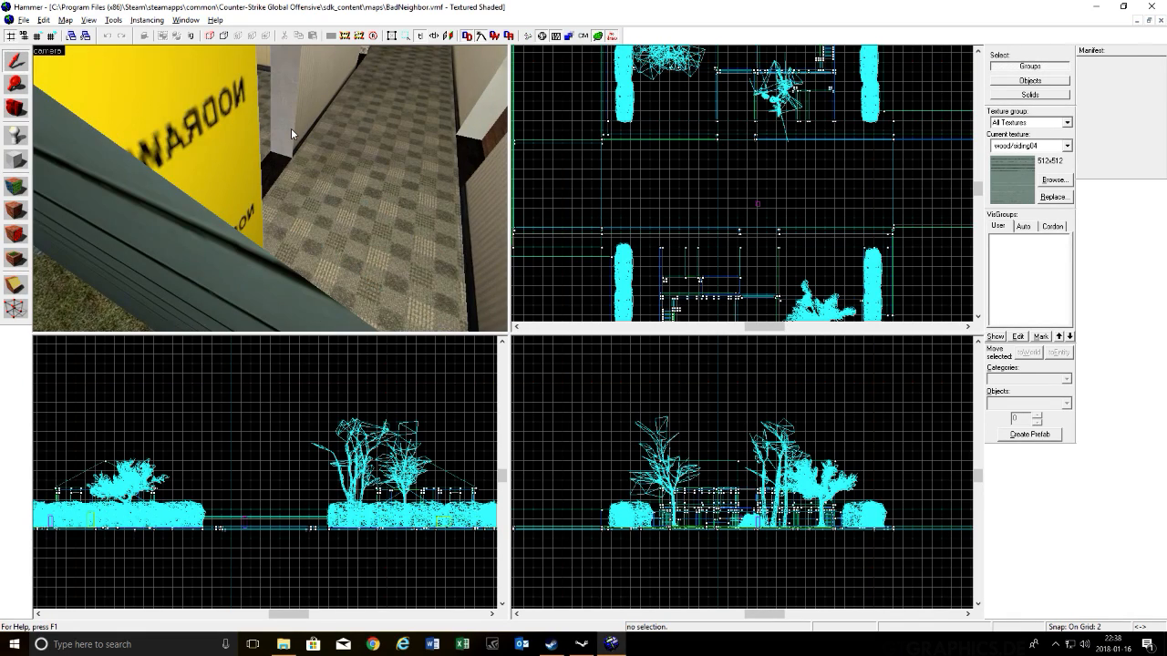
key("s")
key("w")
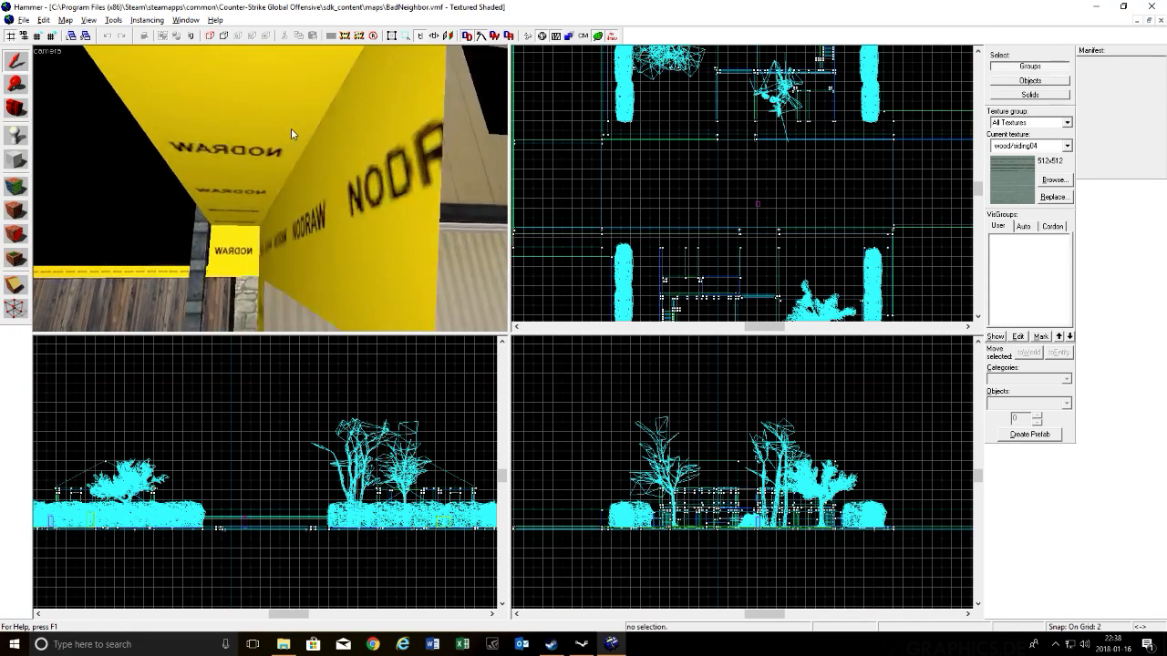
key("w")
key("s")
key("w")
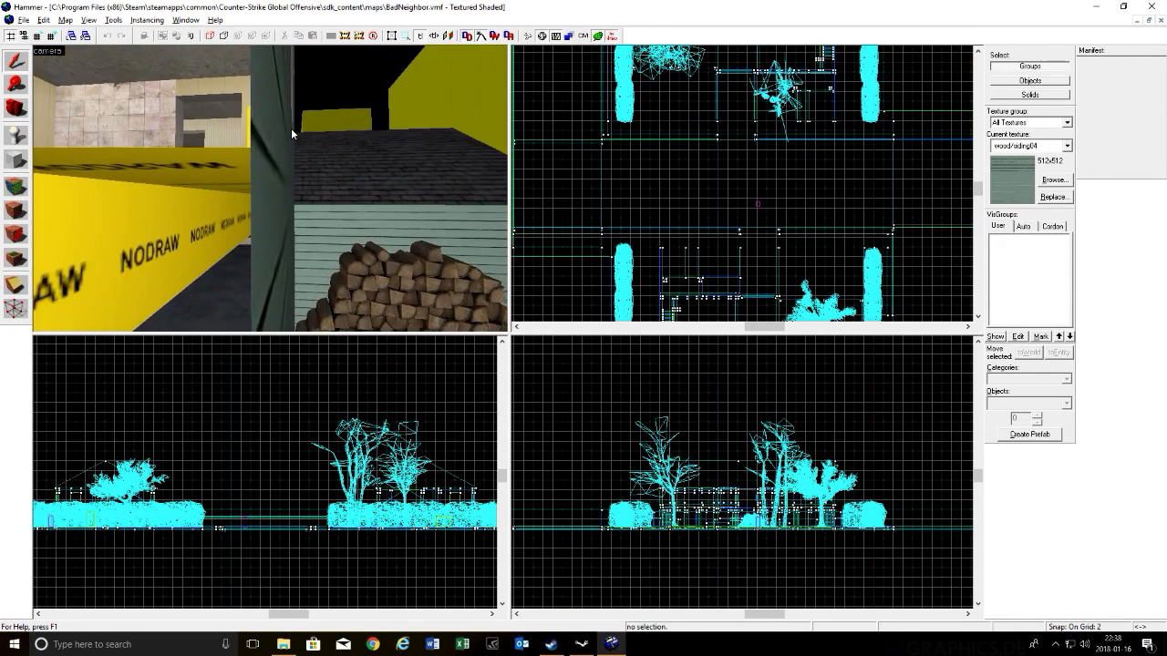
key("w")
key("s")
key("w")
key("w")
key("w")
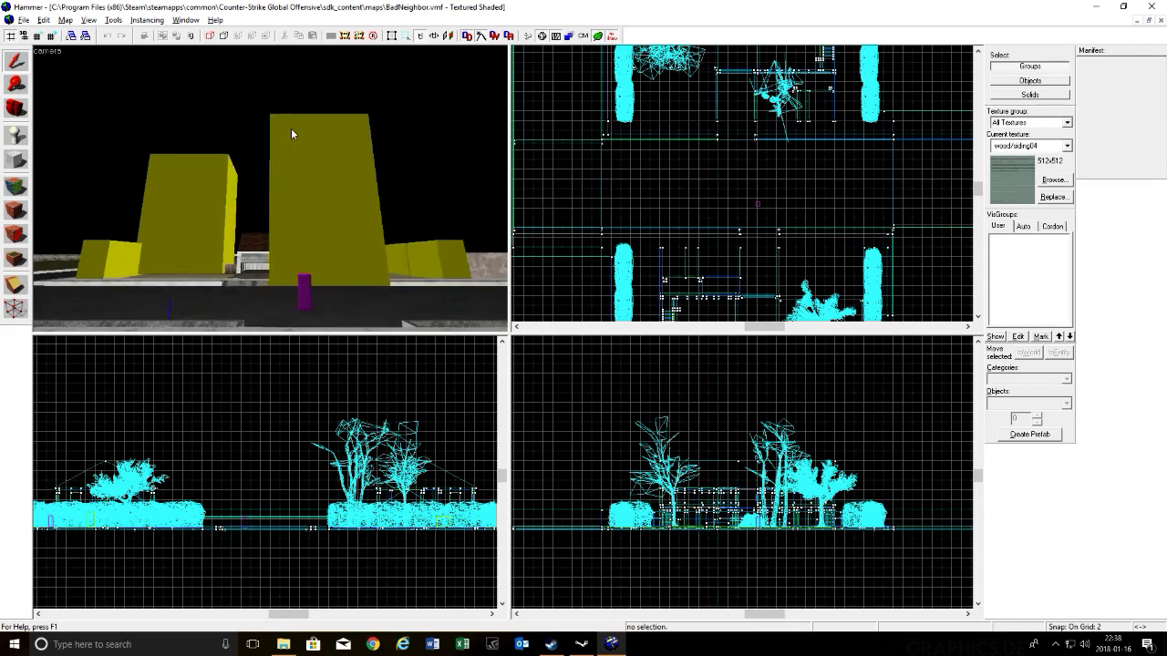
Step: Survey the green house's front with its garage and porch, the adjacent yellow blocks and the street layout
key("w")
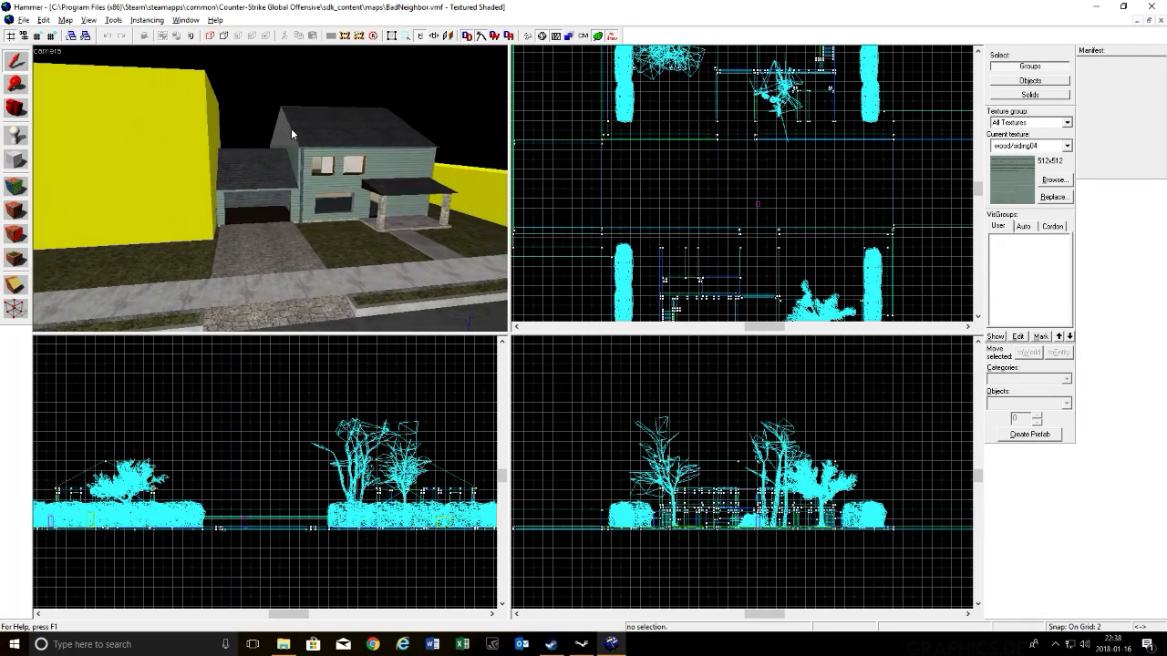
key("d")
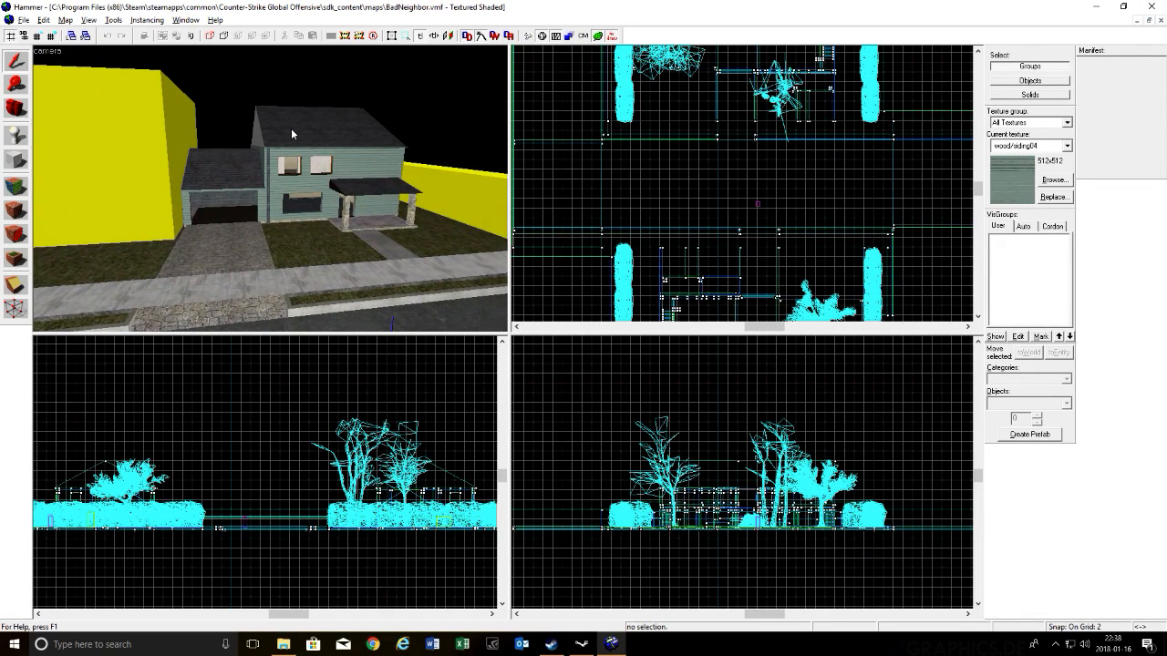
key("w")
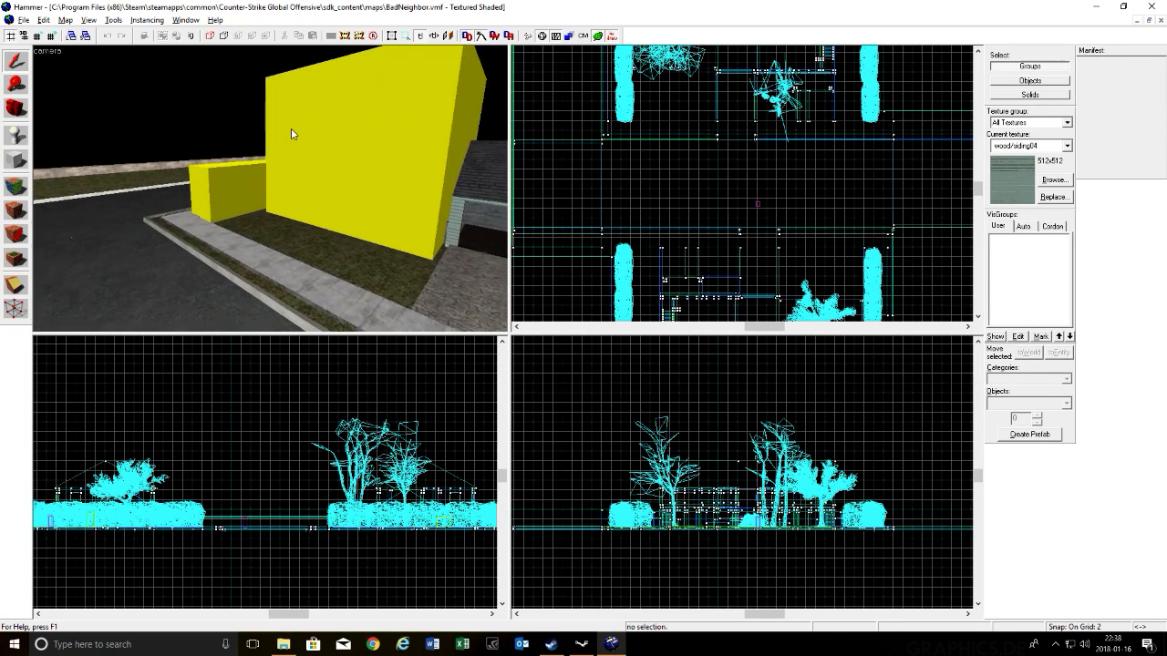
key("w")
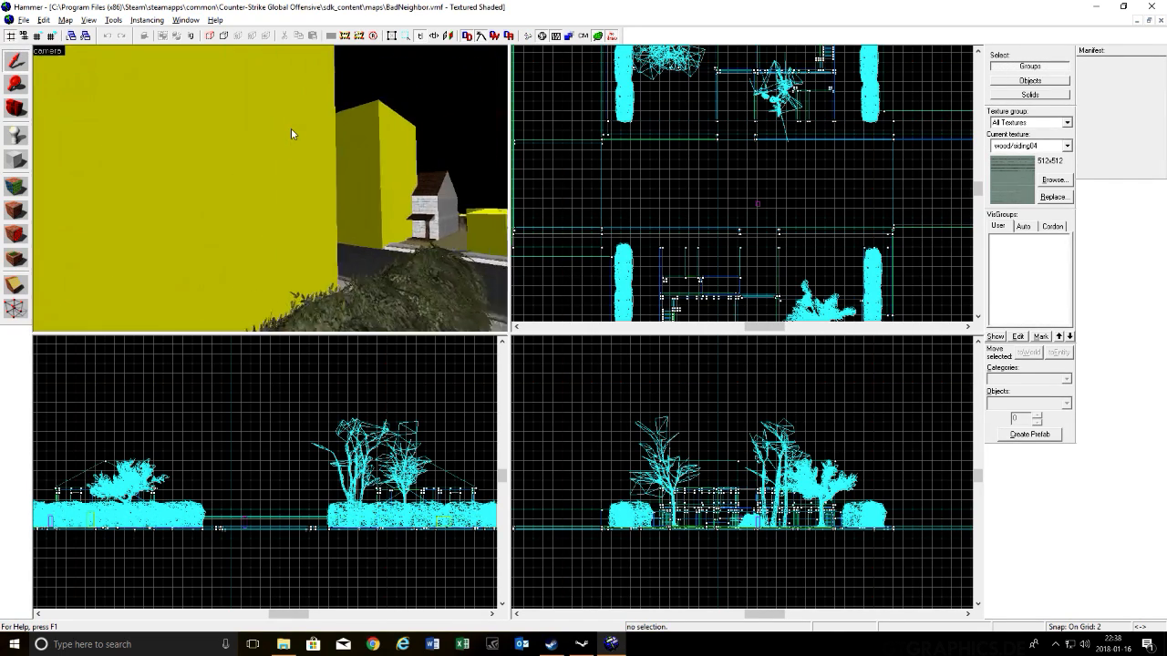
key("w")
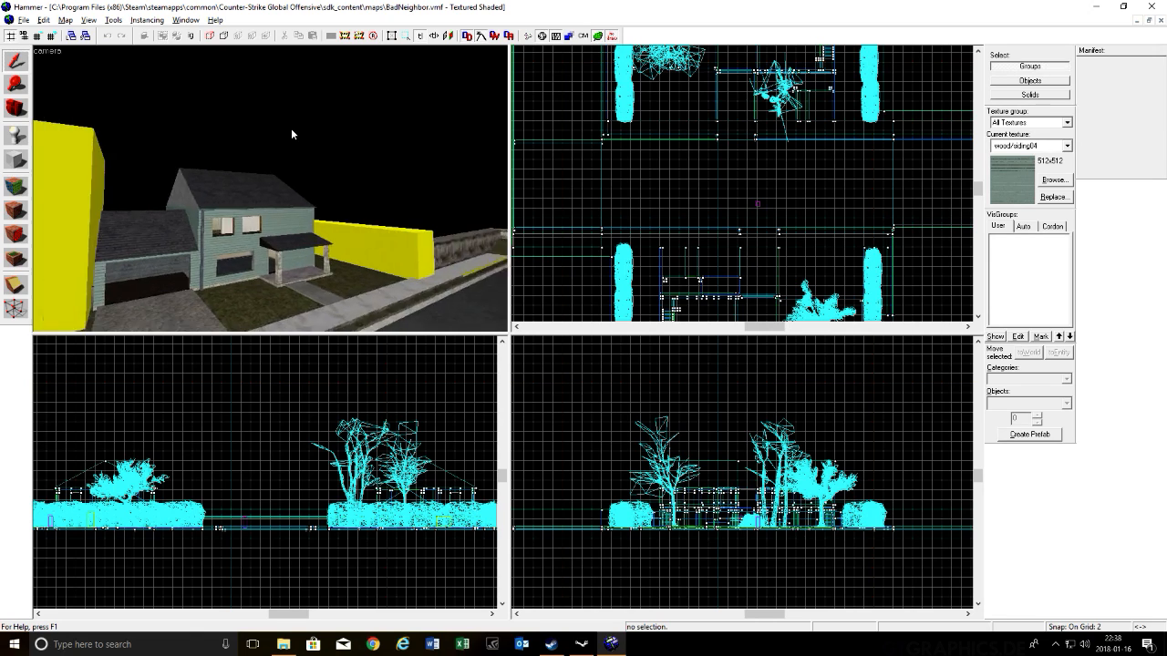
key("w")
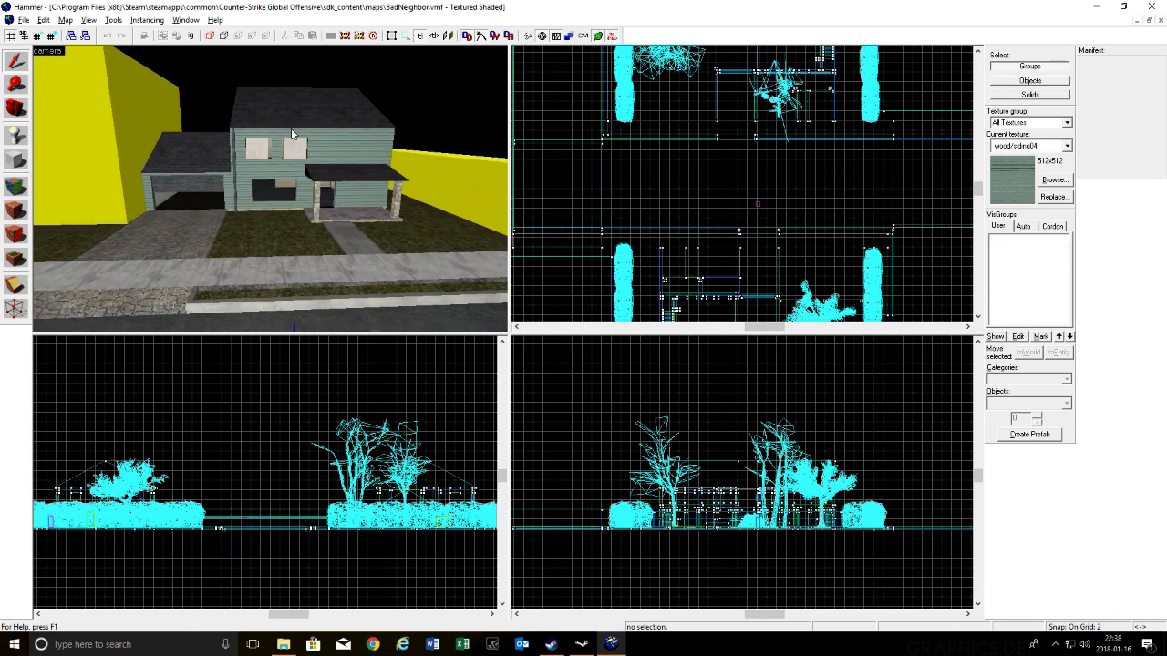
key("s")
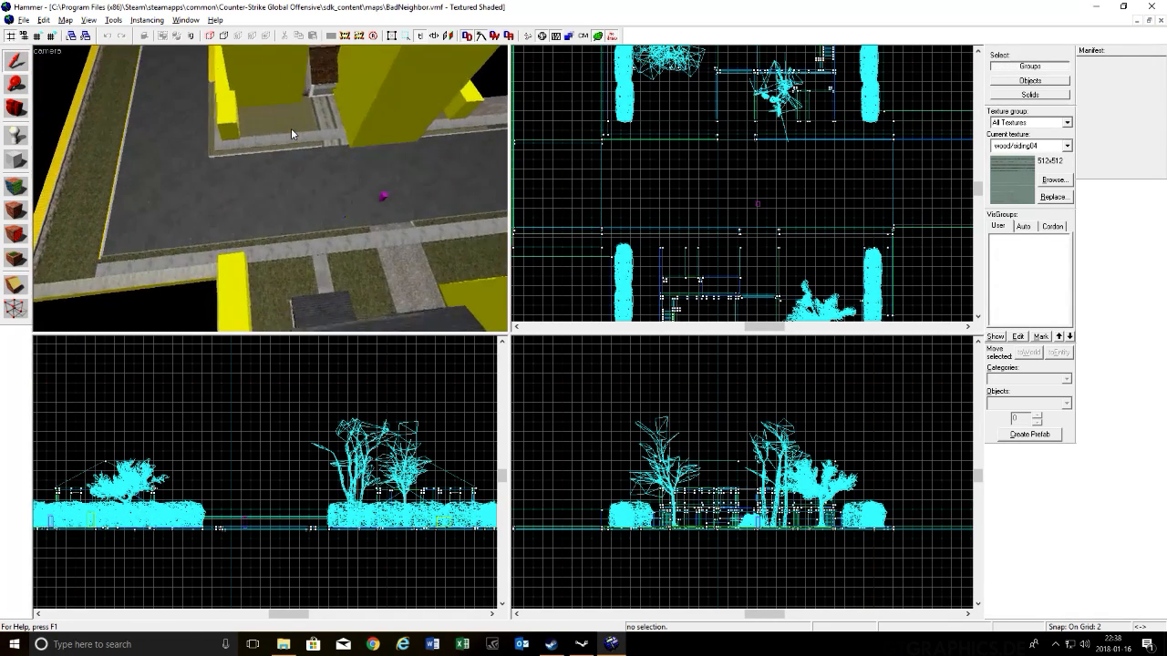
Step: Survey the map from overhead and the white house's fenced backyard, side walls, garage and front
key("s")
key("z")
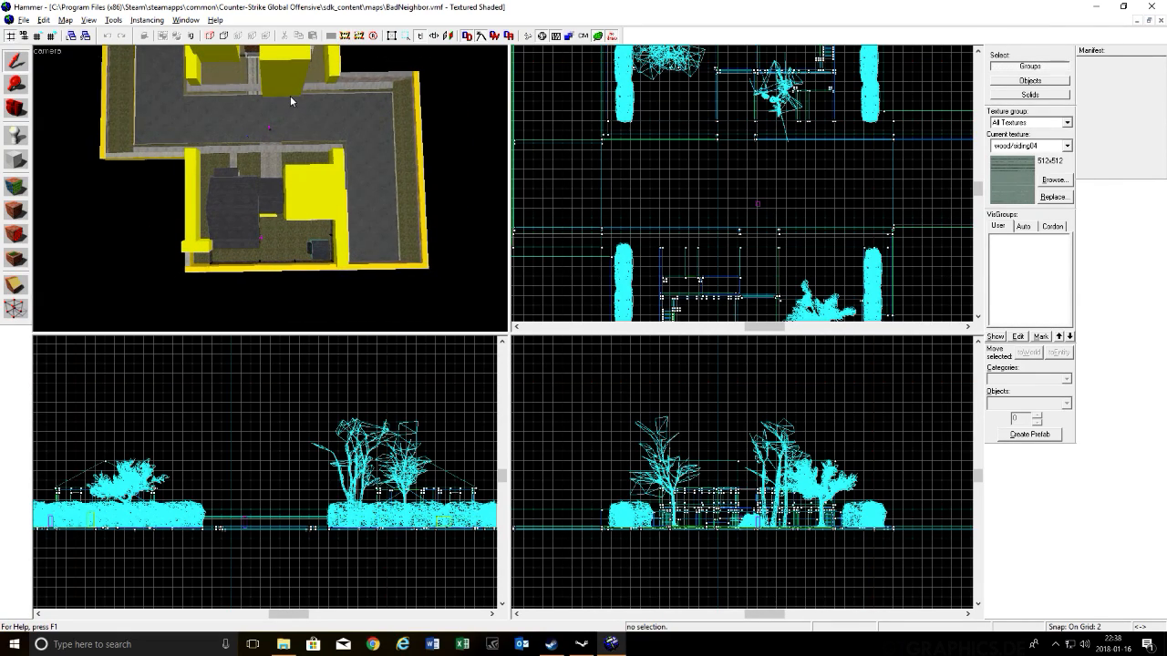
key("z")
key("w")
key("w")
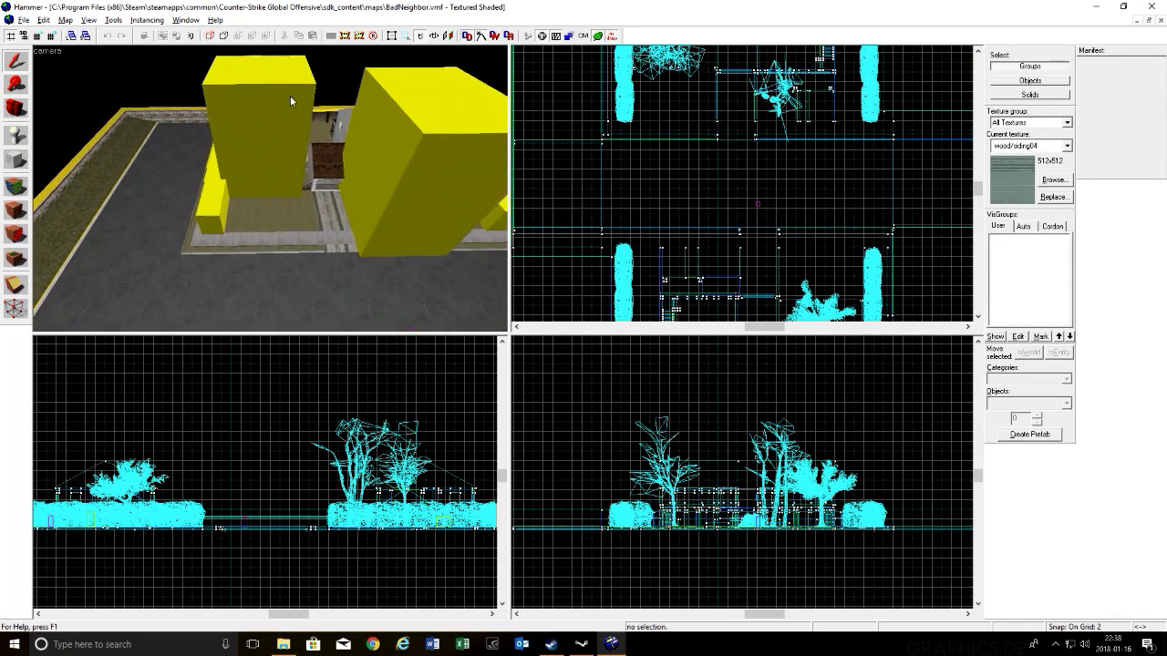
key("s")
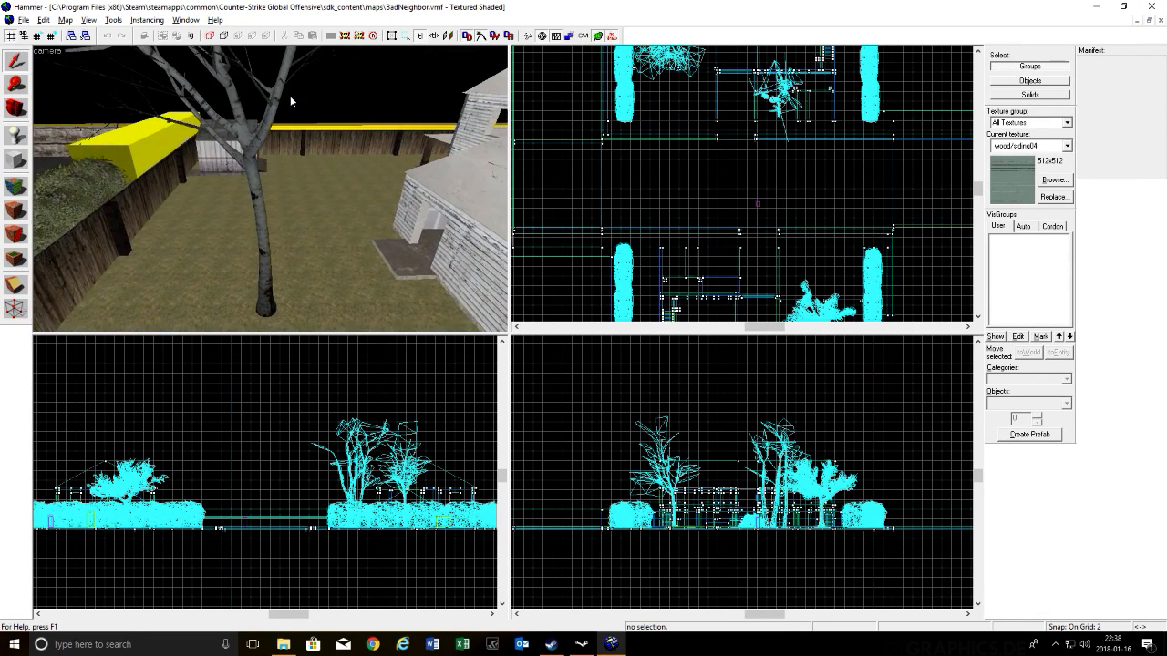
key("w")
key("w")
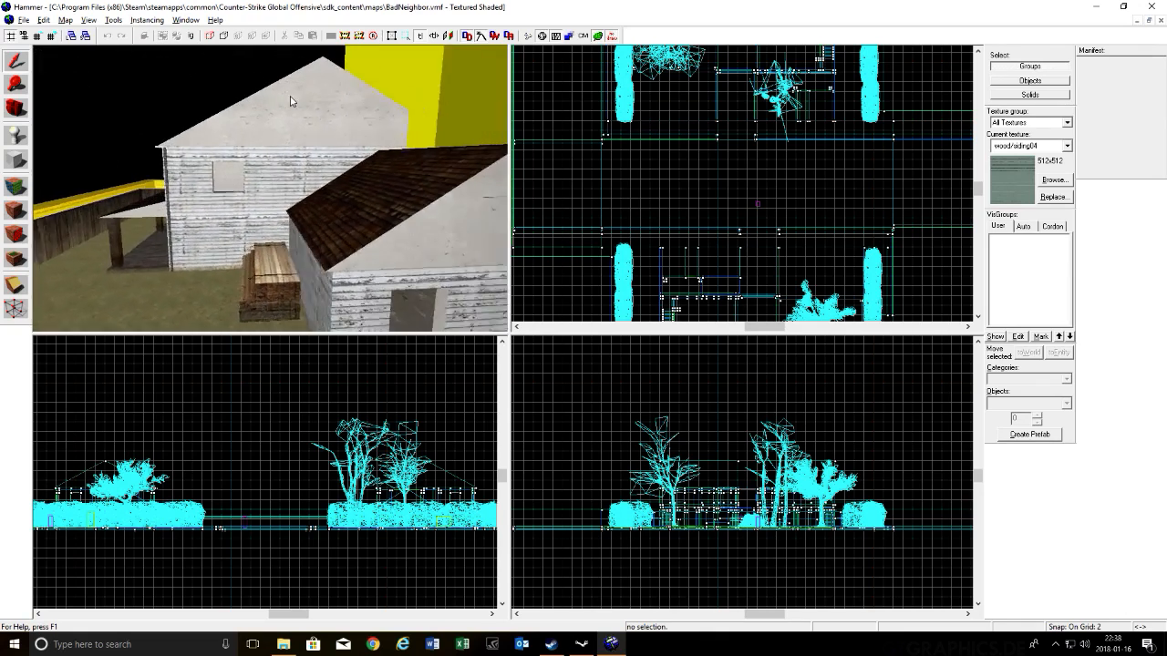
key("d")
key("s")
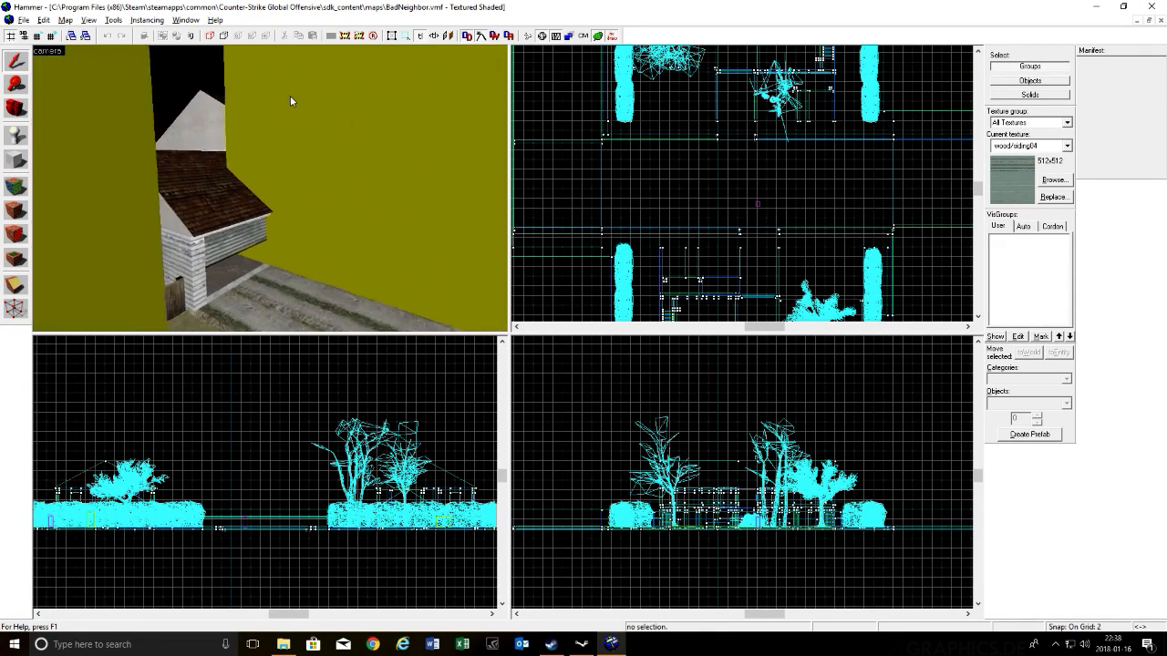
key("s")
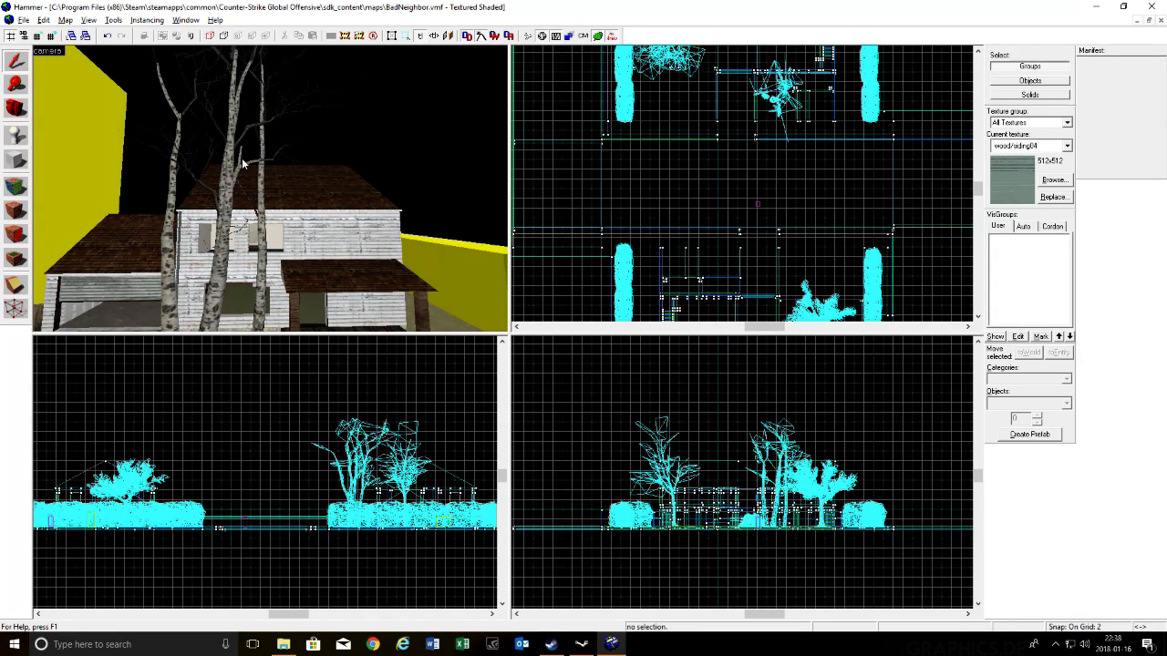
Step: Replace the world model of the birch cluster in front of the white house with props_foliage/tree_city01.mdl and apply it
double_click(219, 241)
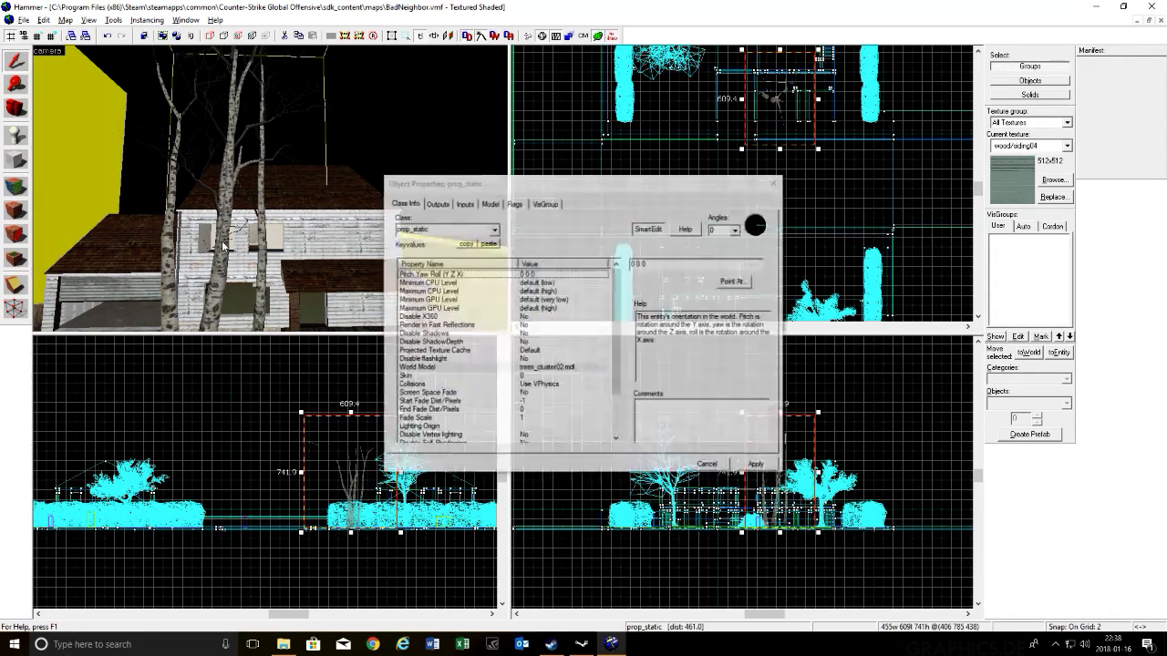
left_click(458, 367)
left_click(644, 283)
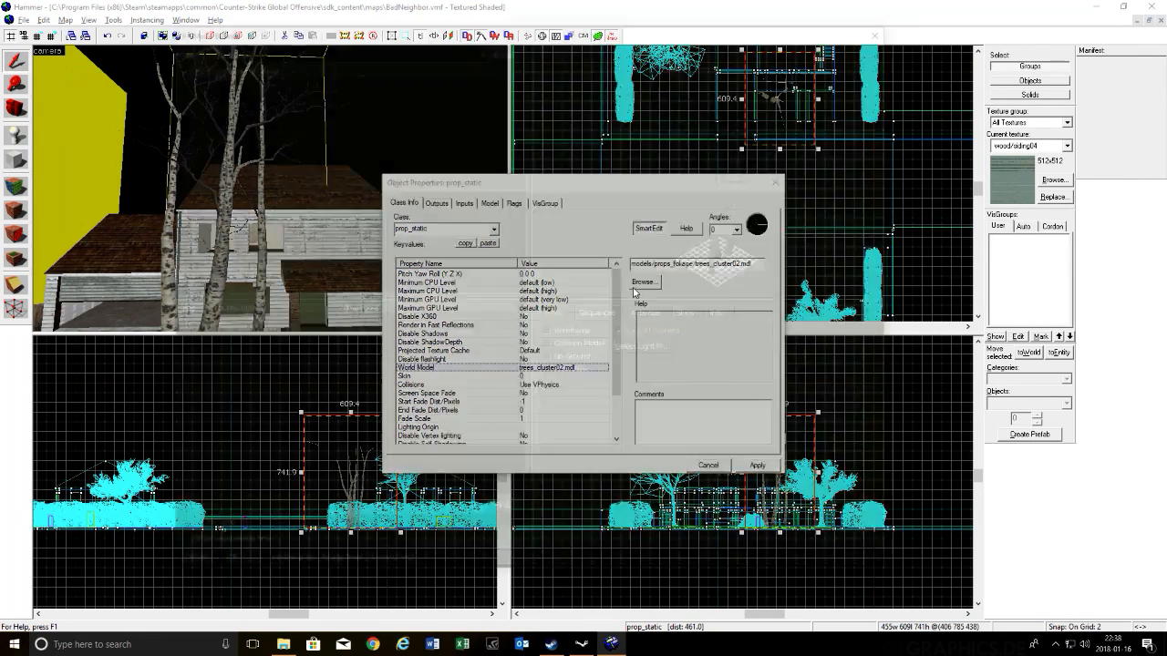
scroll(355, 366, "down", 5)
left_click(330, 409)
key("Down")
key("Up")
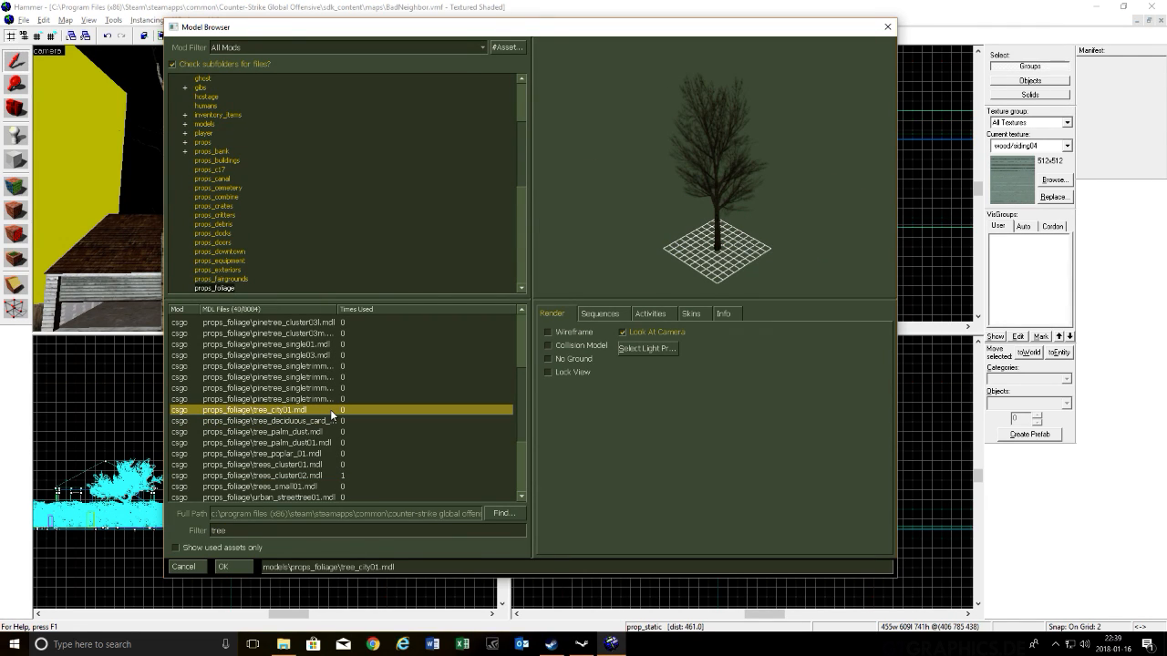
double_click(330, 410)
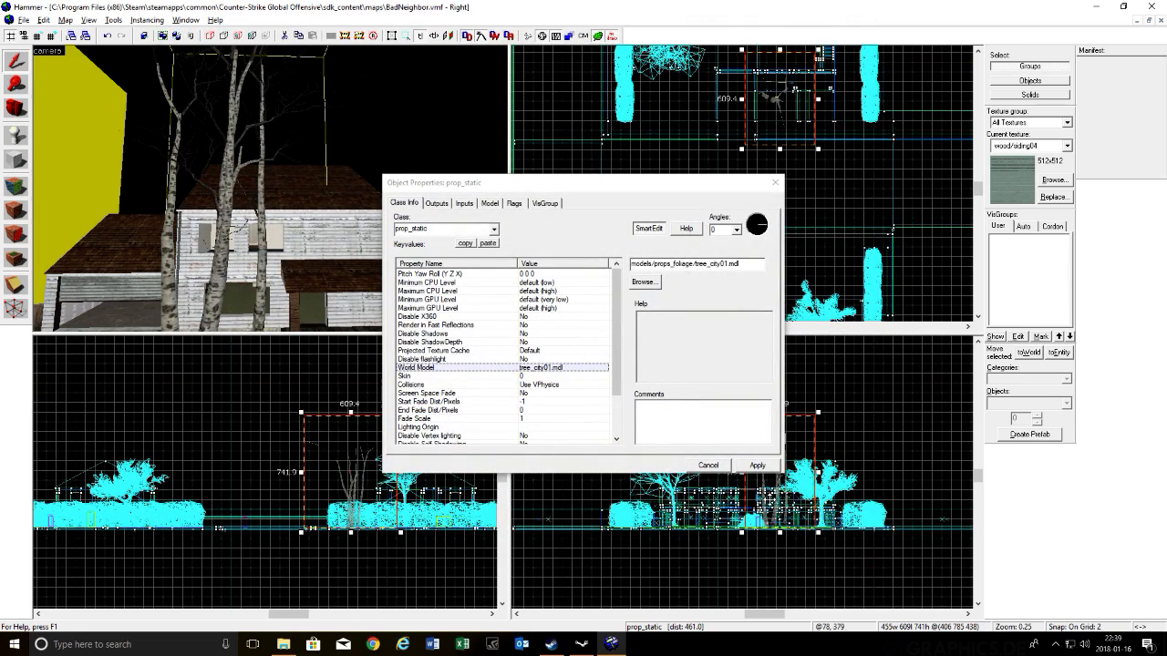
left_click(758, 465)
Step: Check the new tree's trunk base up close, close its properties and lower the tree slightly into the front lawn
key("z")
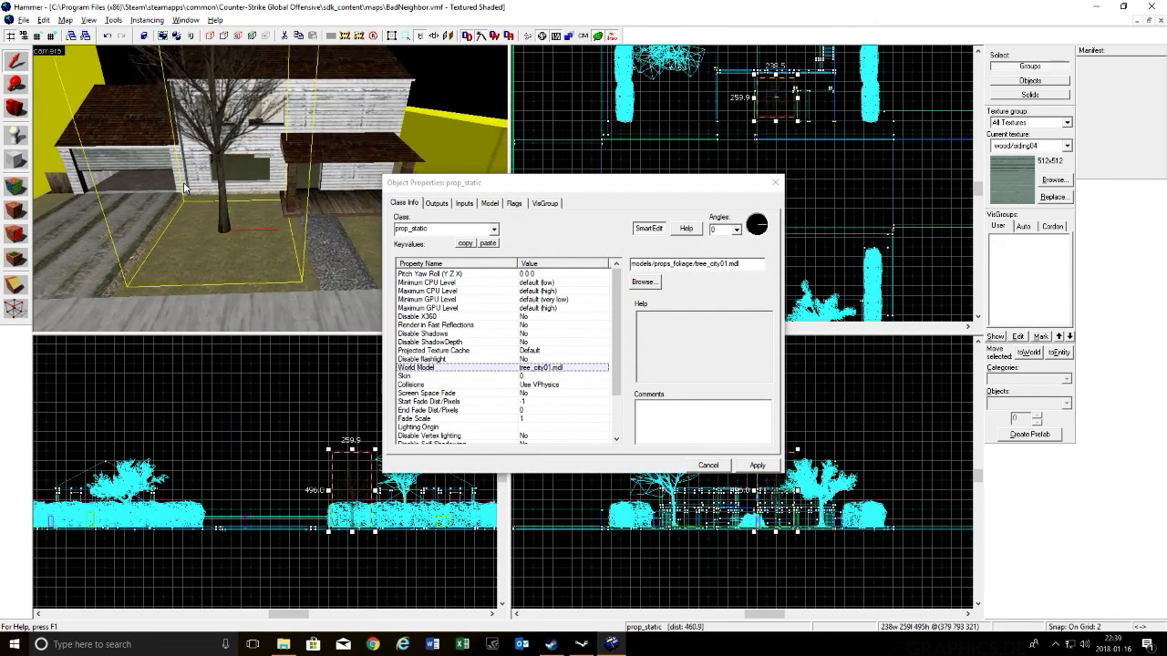
key("w")
key("w")
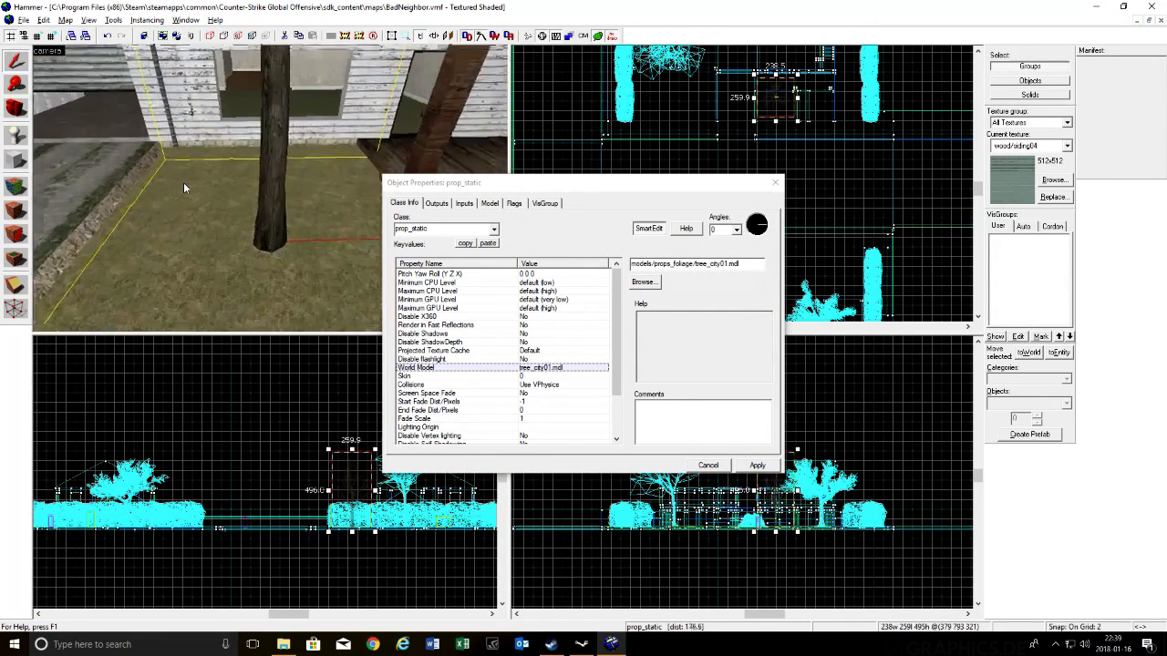
key("s")
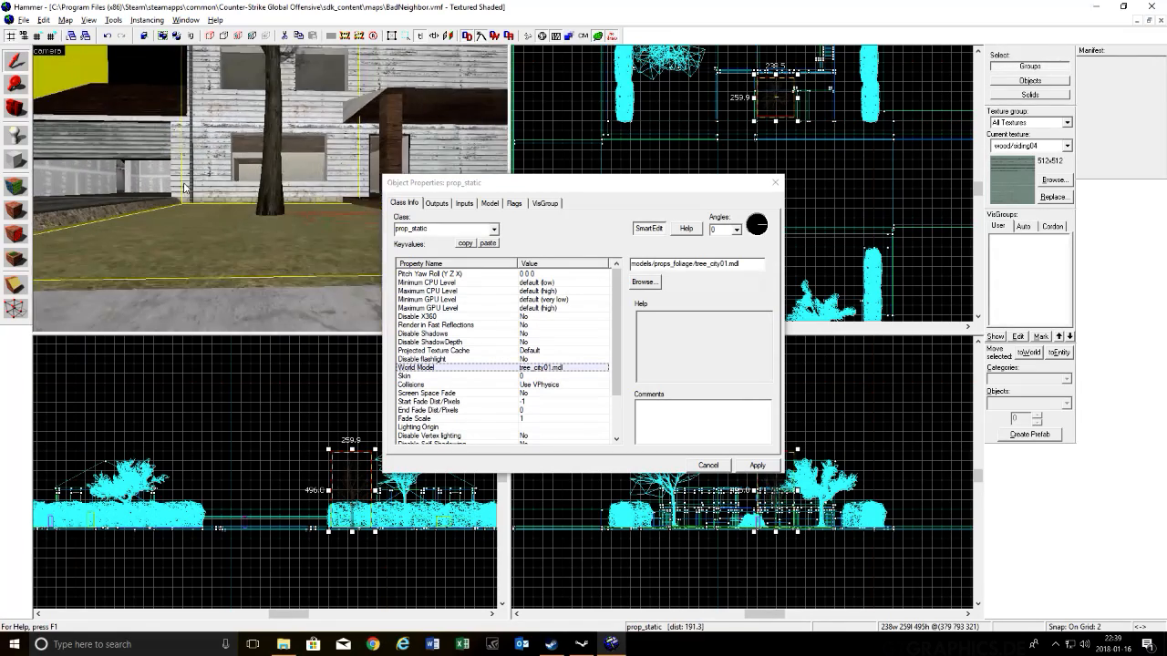
key("w")
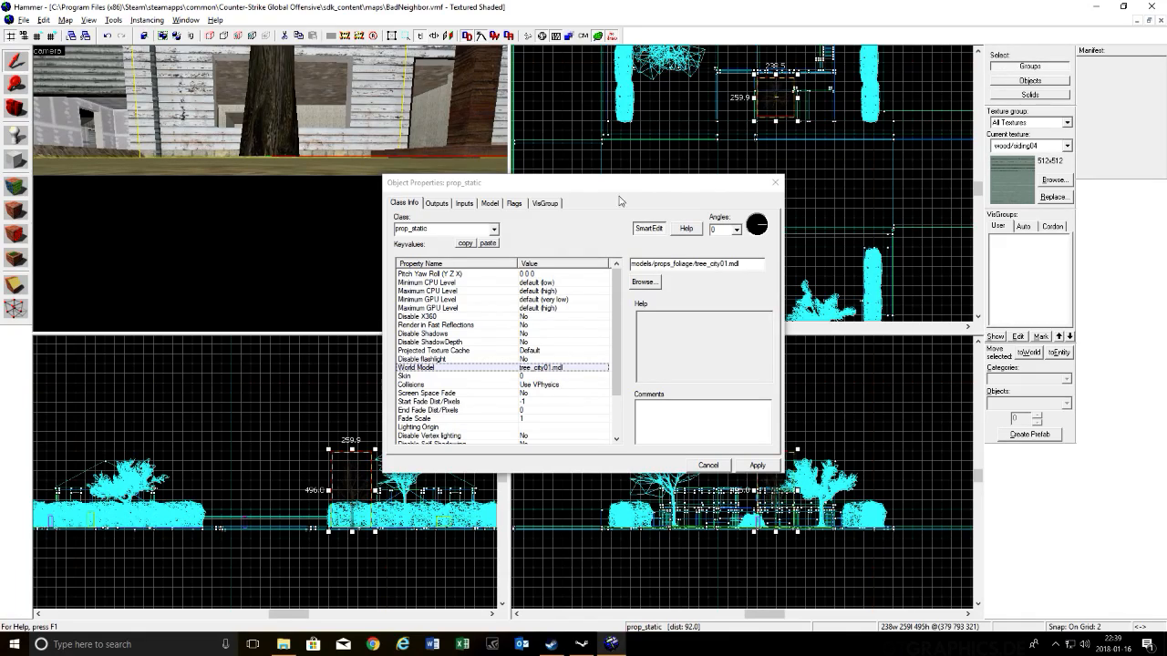
left_click(775, 183)
scroll(453, 455, "up", 10)
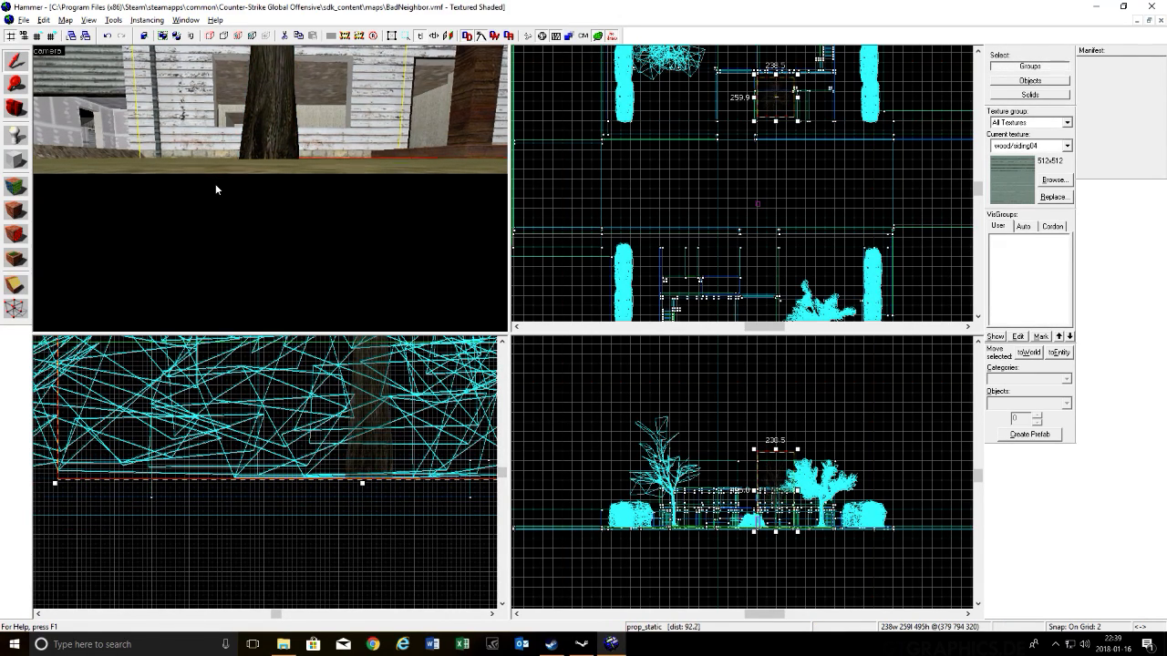
key("z")
key("w")
key("z")
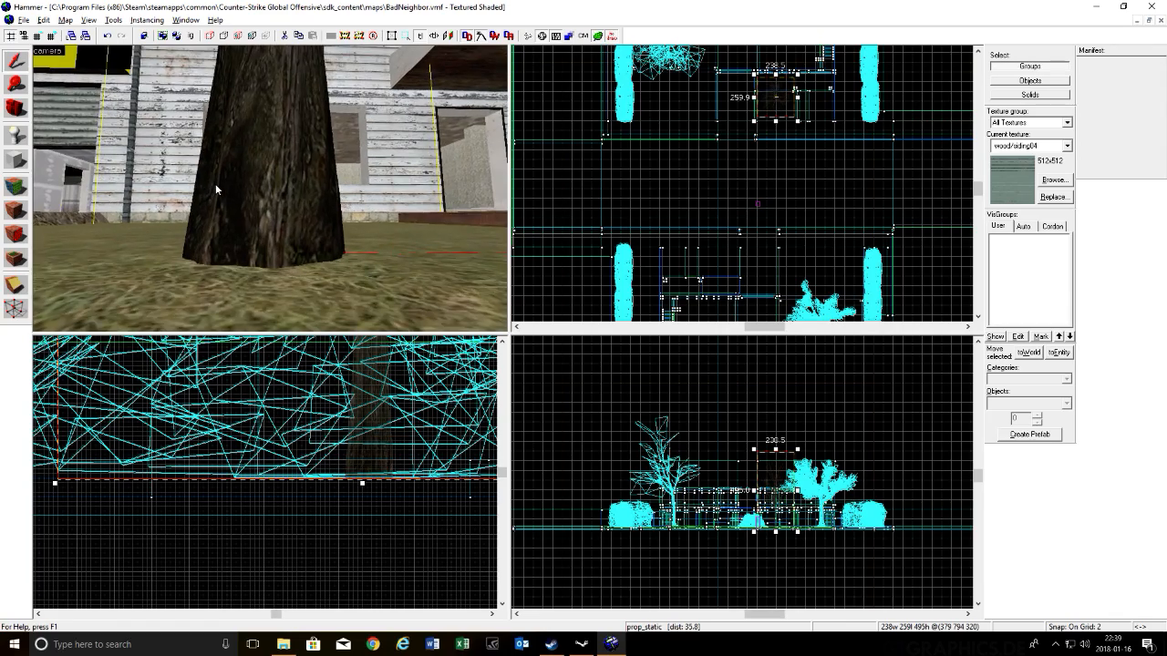
Step: Check the sightlines from the white house's upstairs room through both windows, past the new tree, to the street and green house
key("s")
key("w")
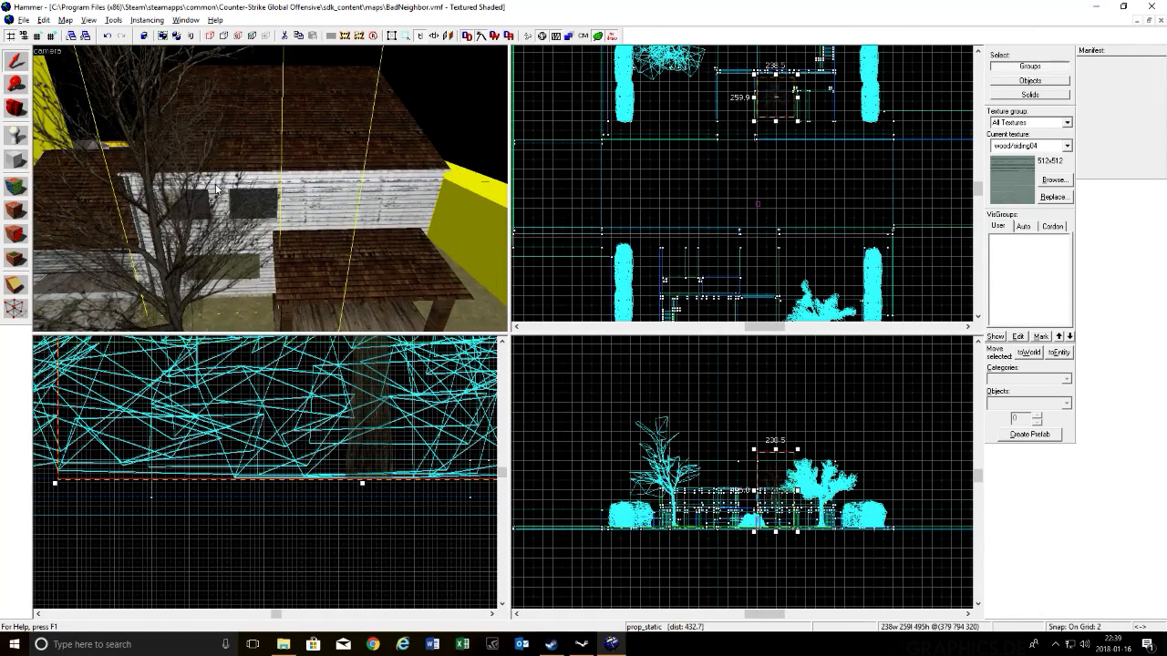
key("w")
key("w")
key("s")
key("w")
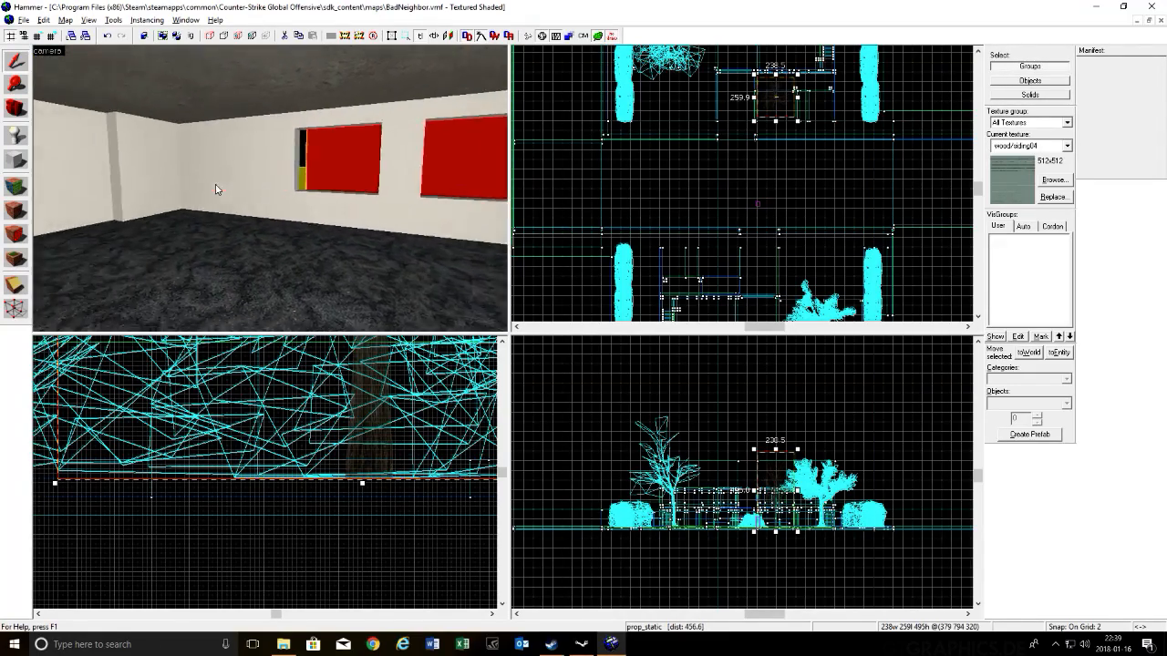
key("s")
key("w")
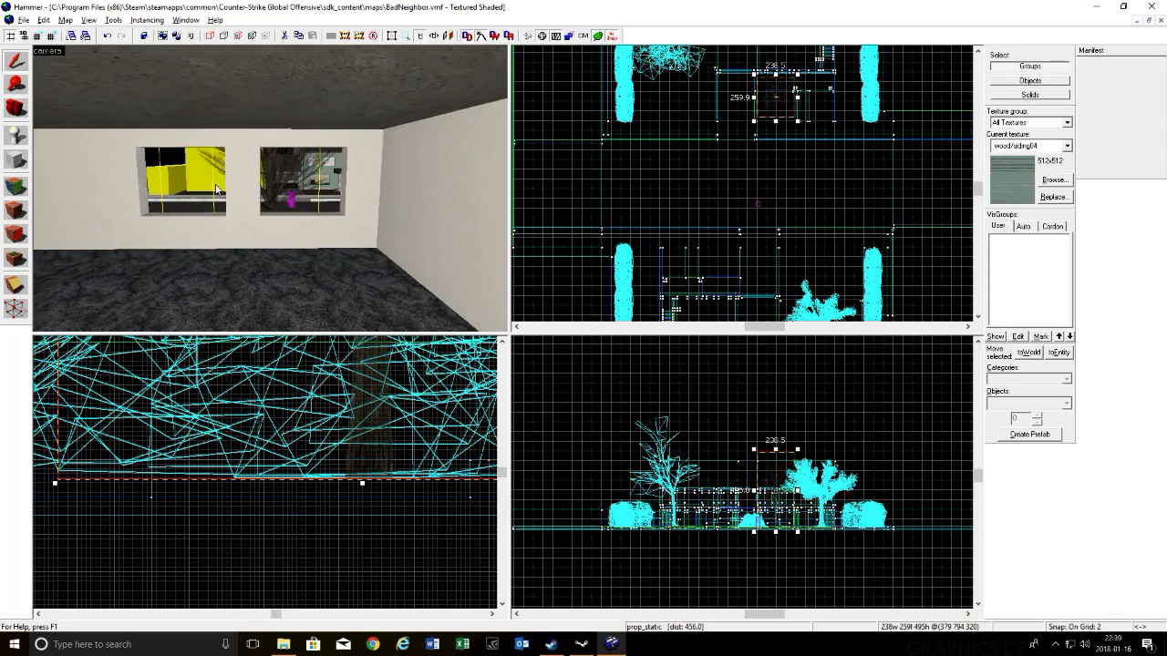
key("w")
key("w")
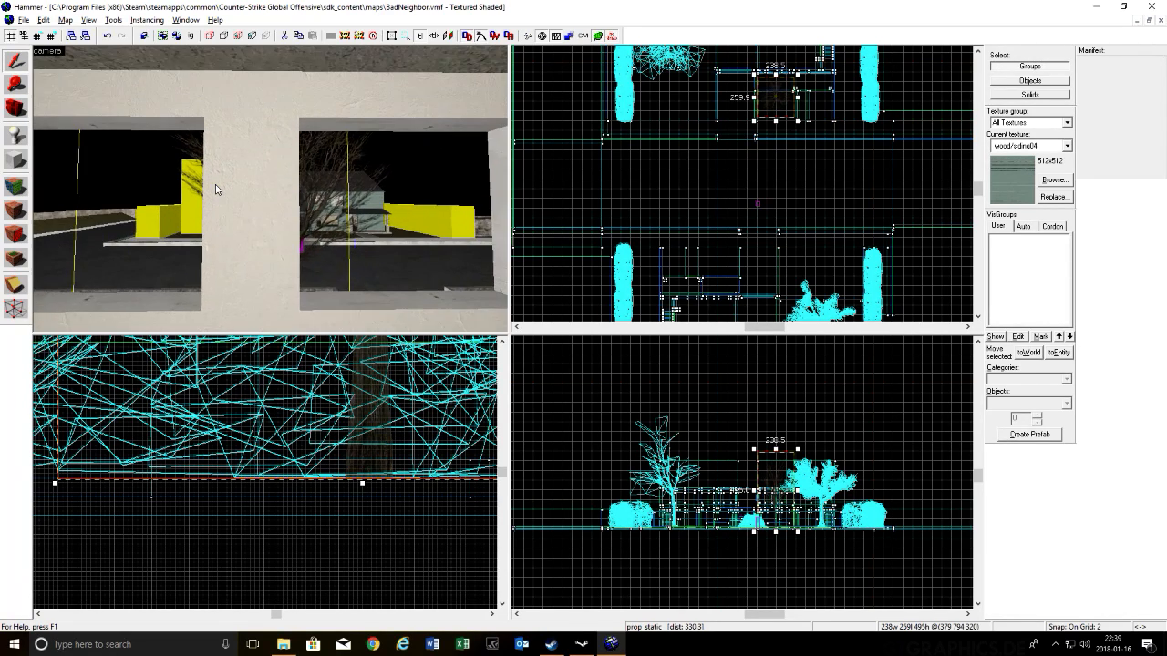
key("a")
key("s")
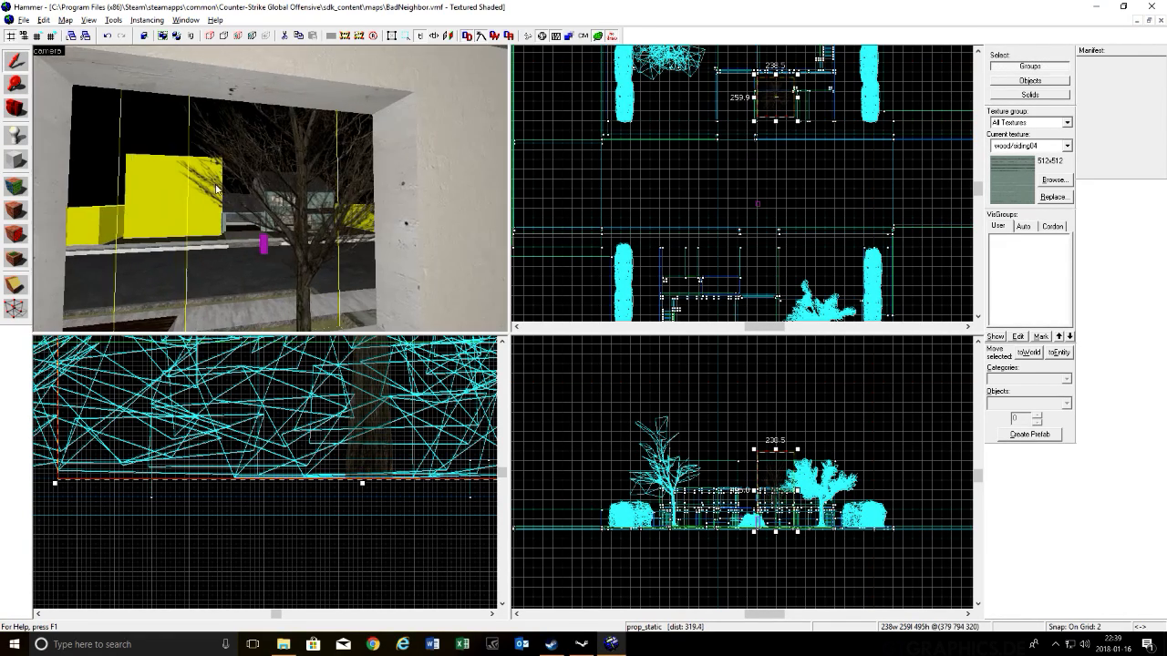
key("s")
key("s")
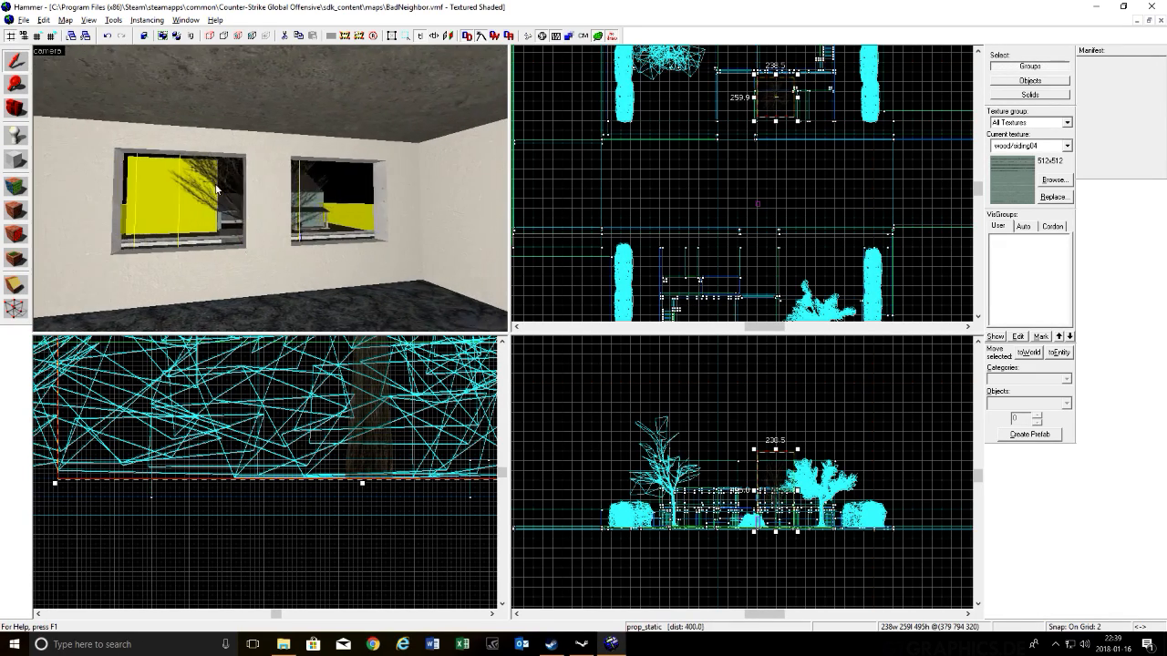
key("w")
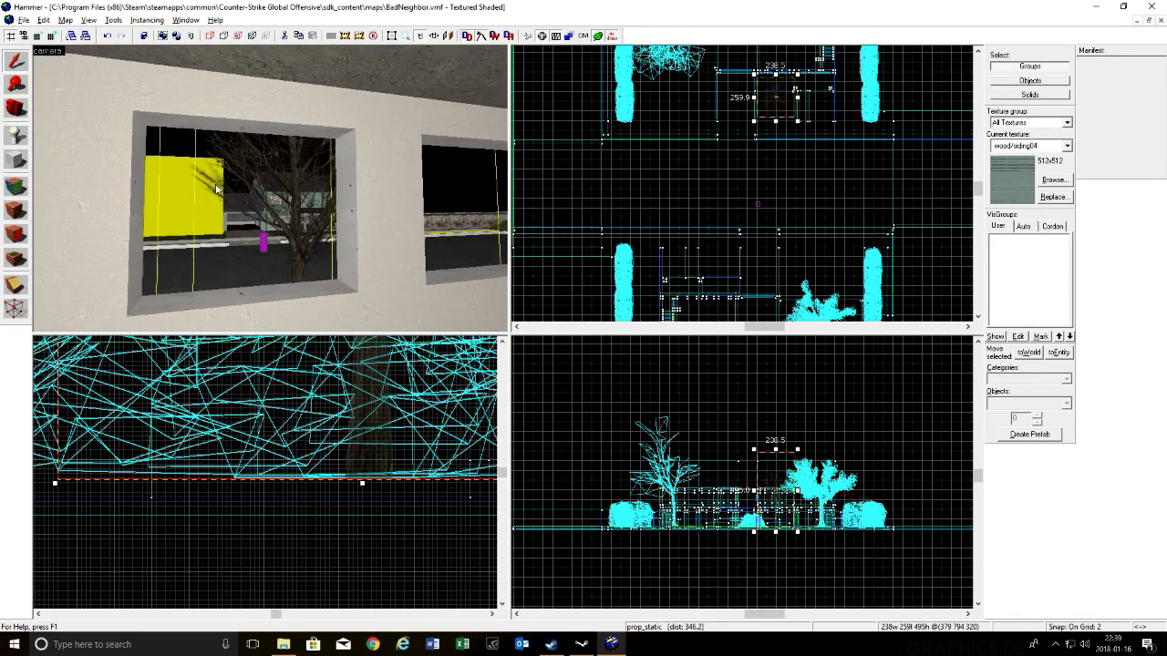
key("s")
key("w")
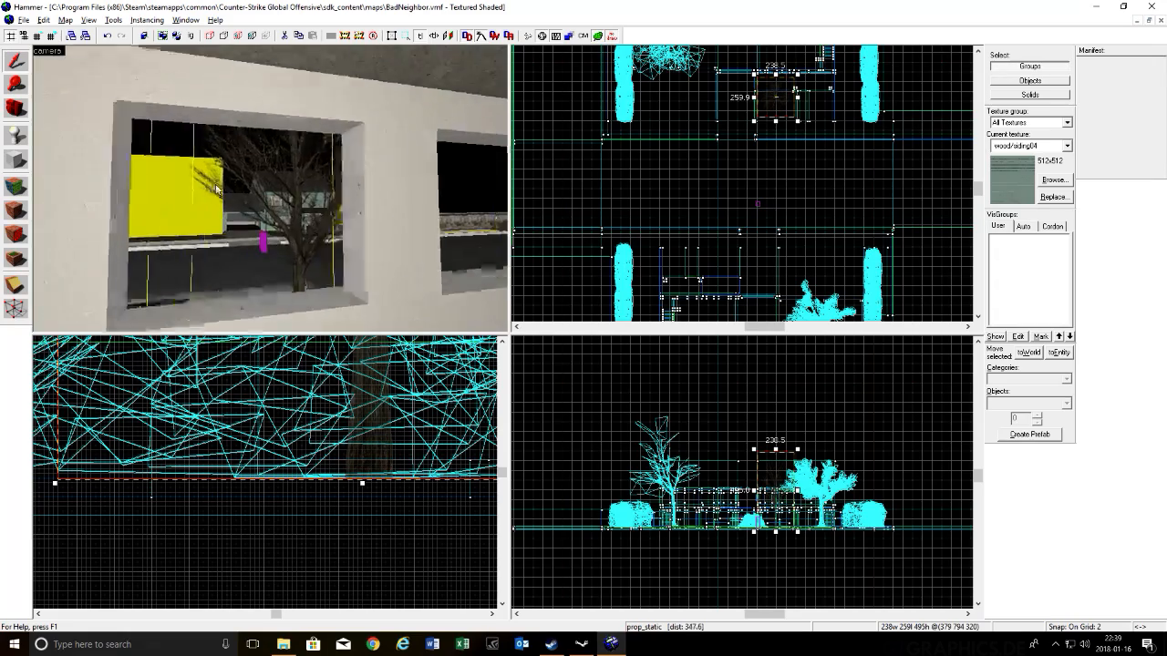
Step: Examine the view from the green house's upstairs room and the large rooted tree in its fenced yard
key("w")
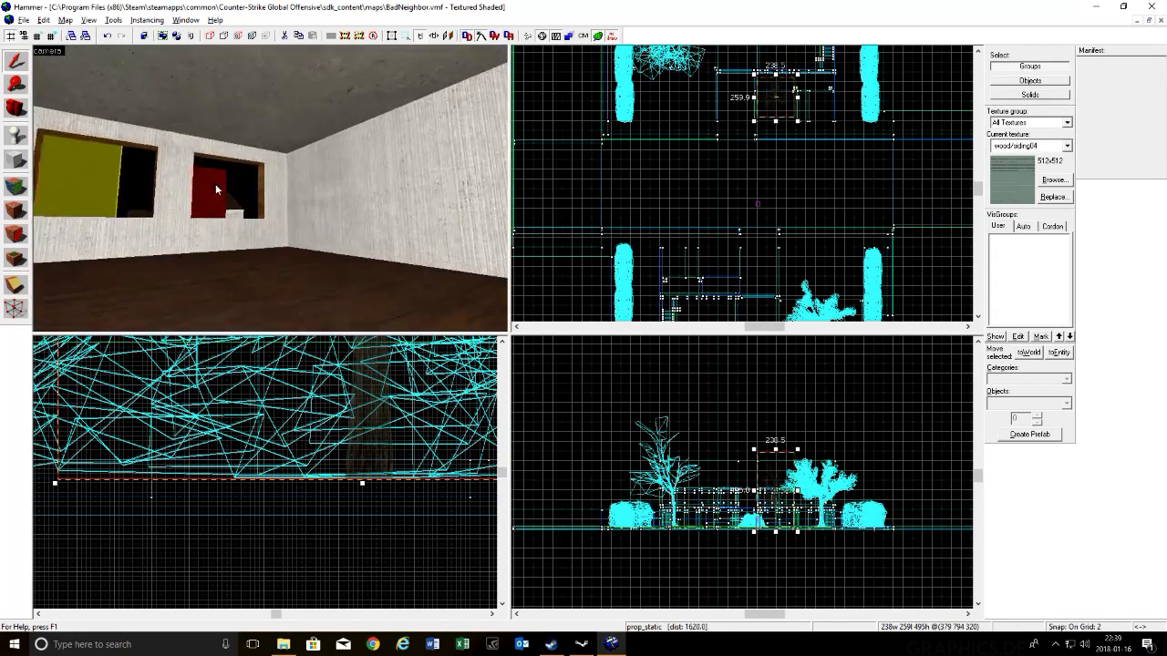
key("w")
key("w")
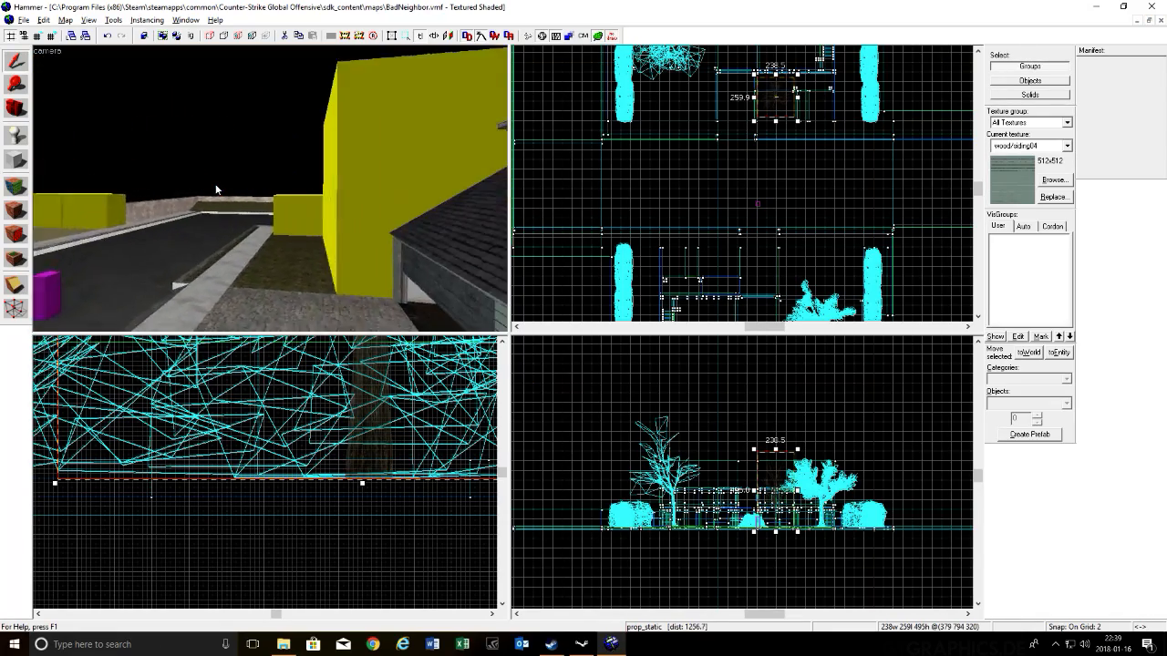
key("w")
key("w")
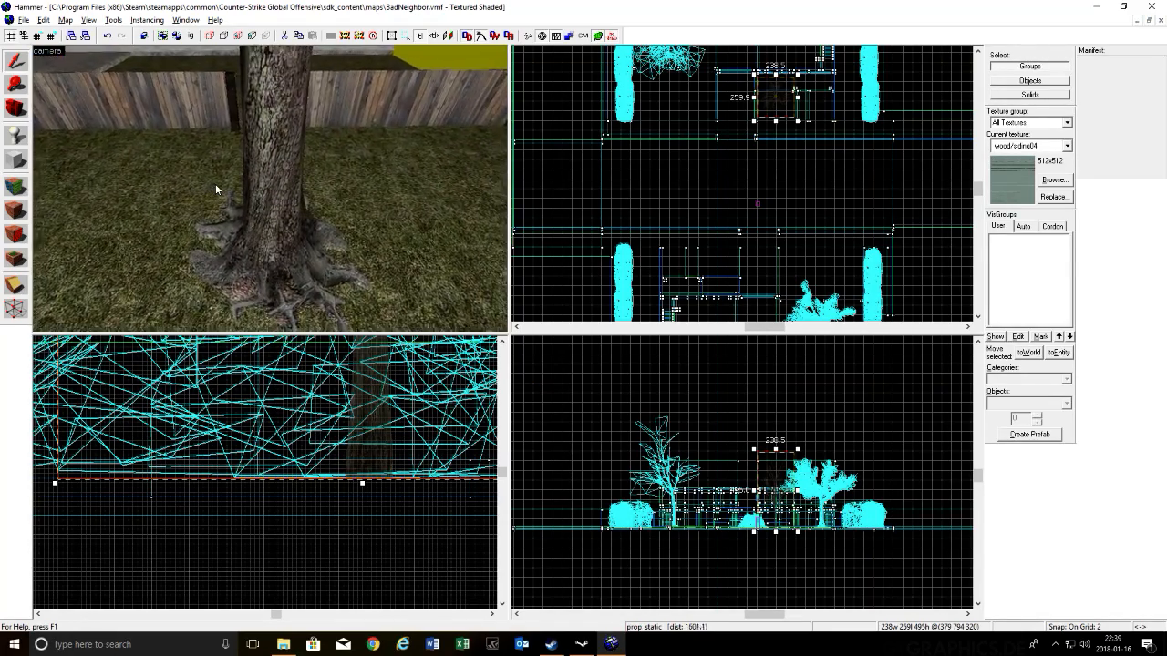
key("s")
key("w")
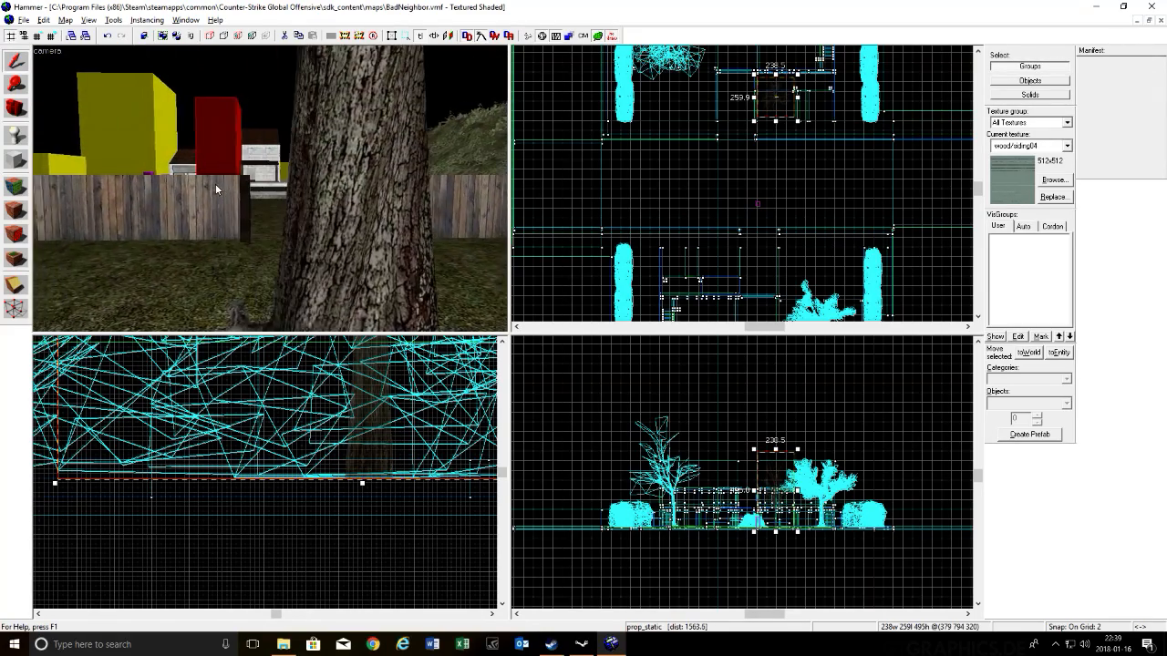
Step: Compare the tree in the white house's backyard with the leafy tree behind the green house, and view the green house's front
key("w")
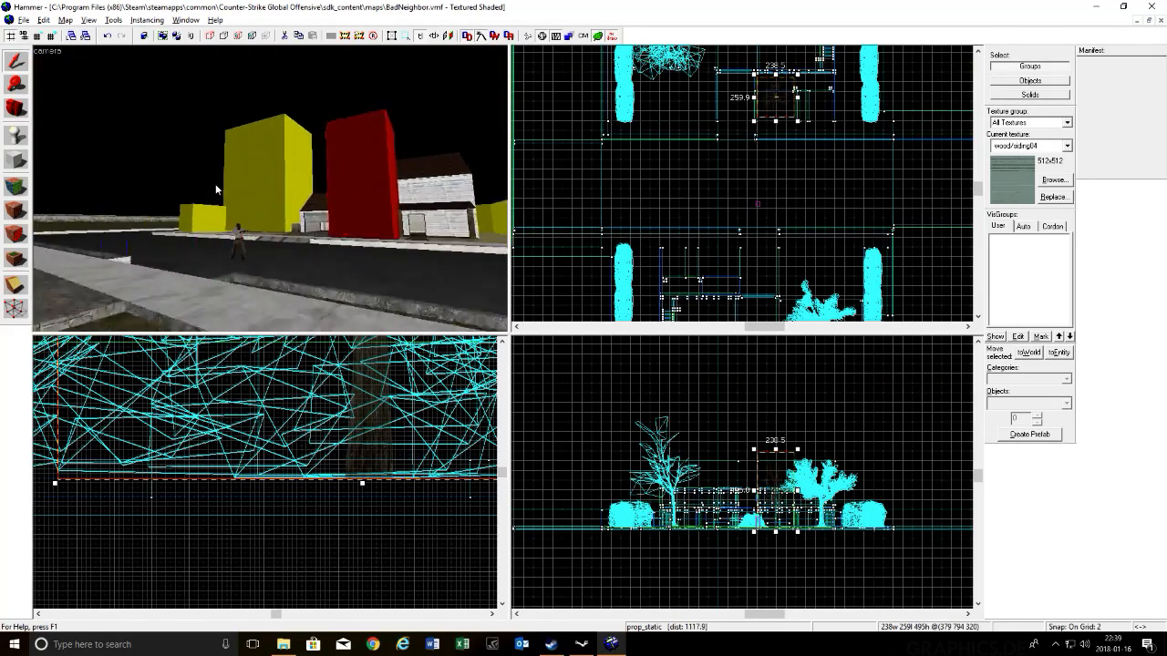
key("w")
key("s")
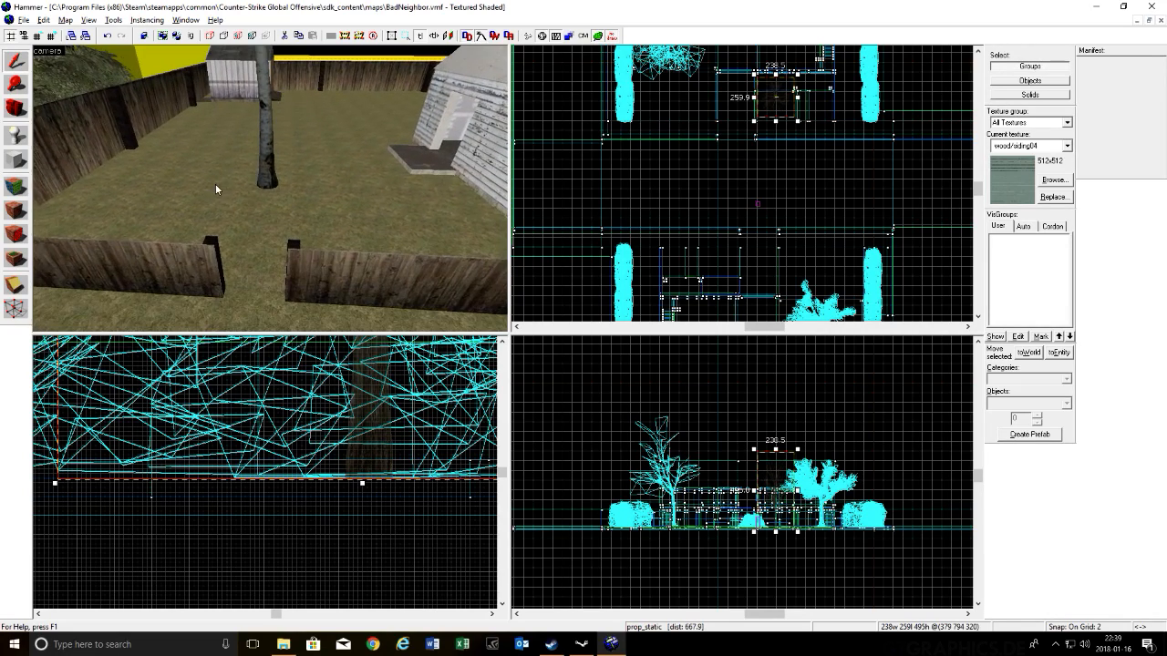
key("Up")
key("w")
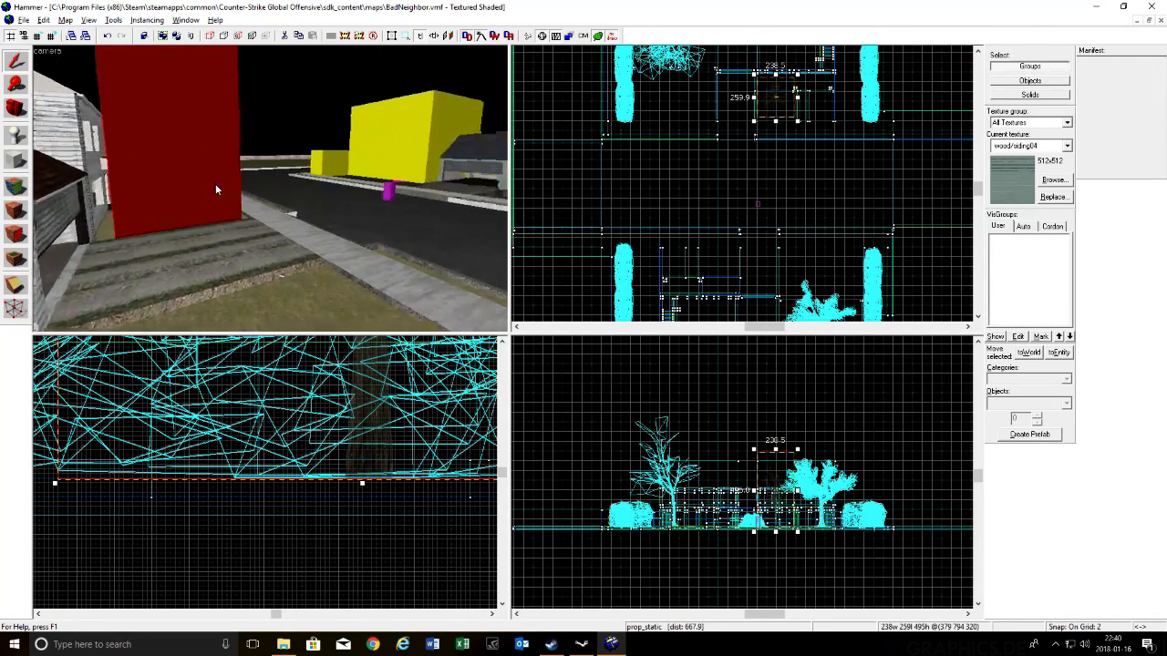
key("w")
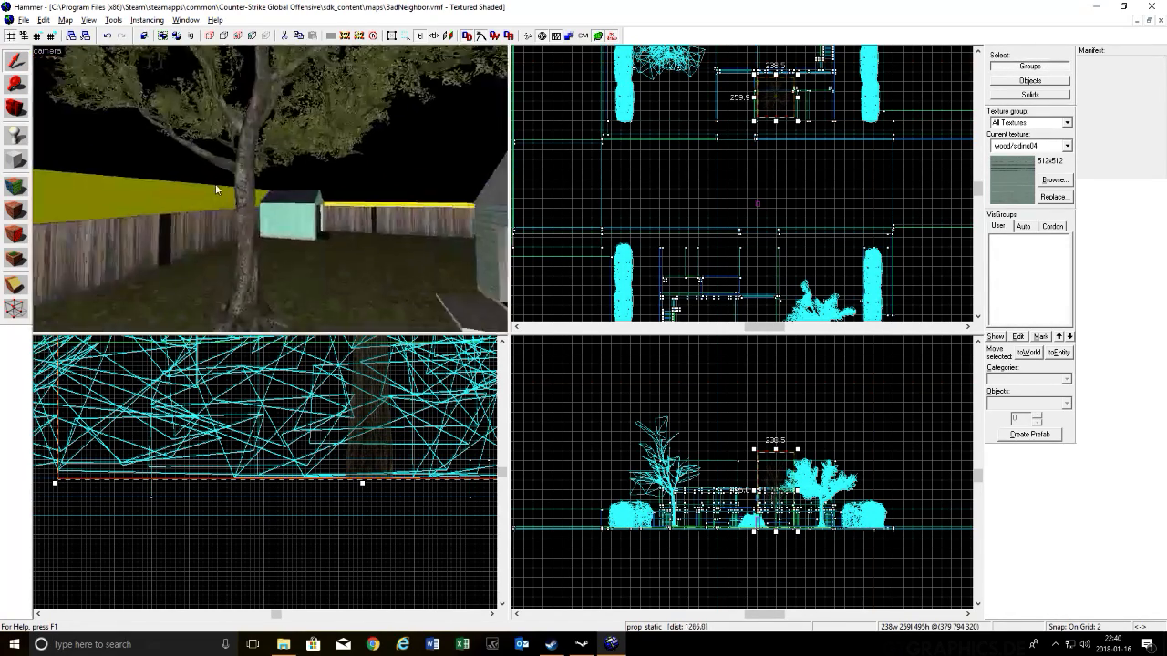
key("s")
key("w")
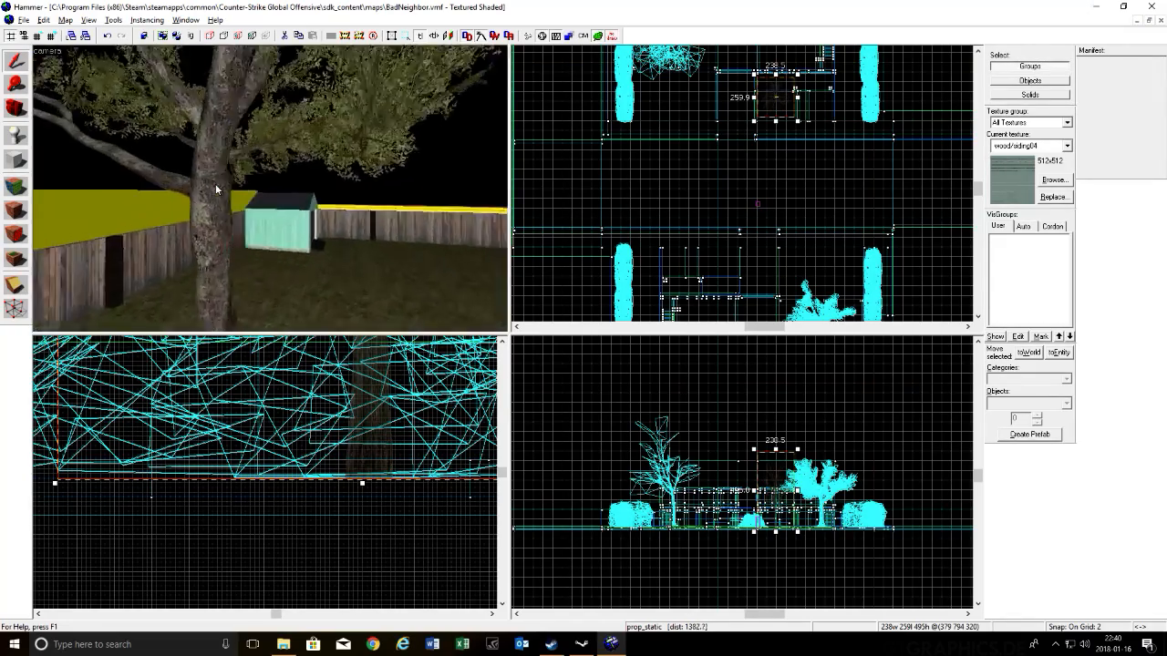
key("w")
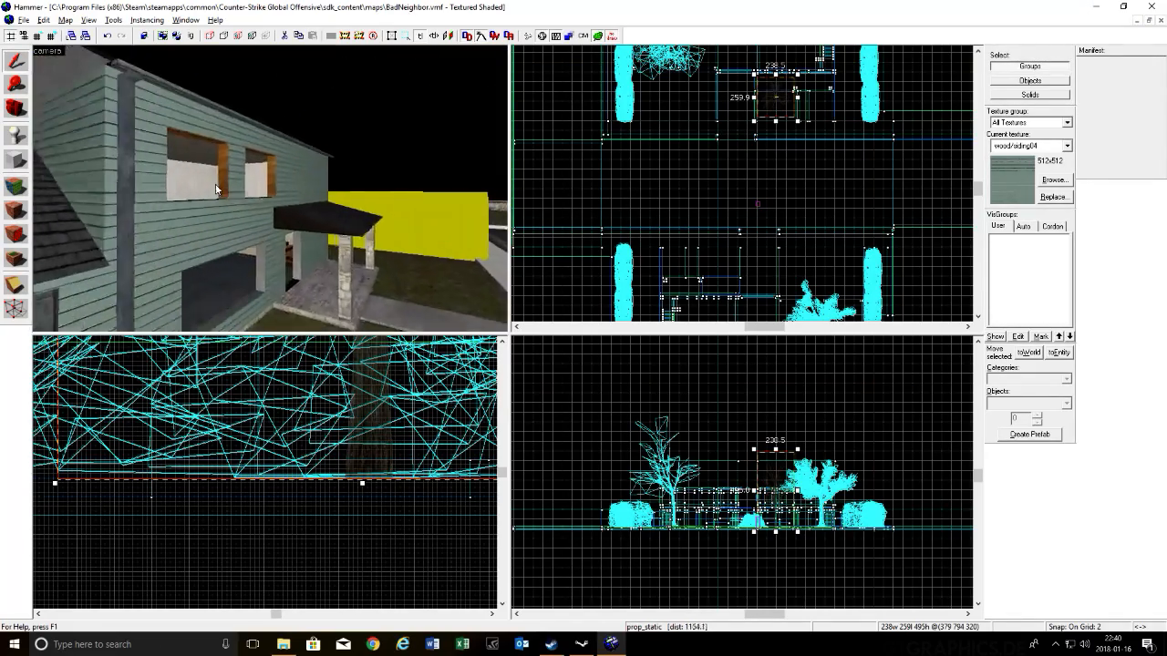
key("s")
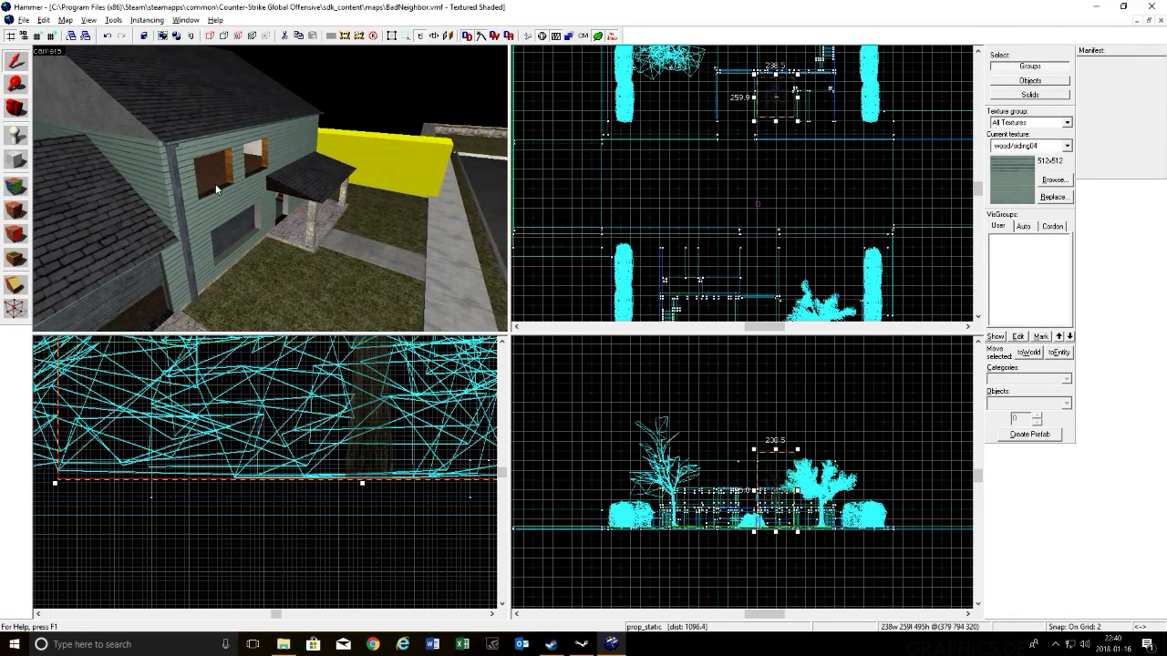
Step: Place an entity on the green house's front lawn and change its class to prop_static
key("w")
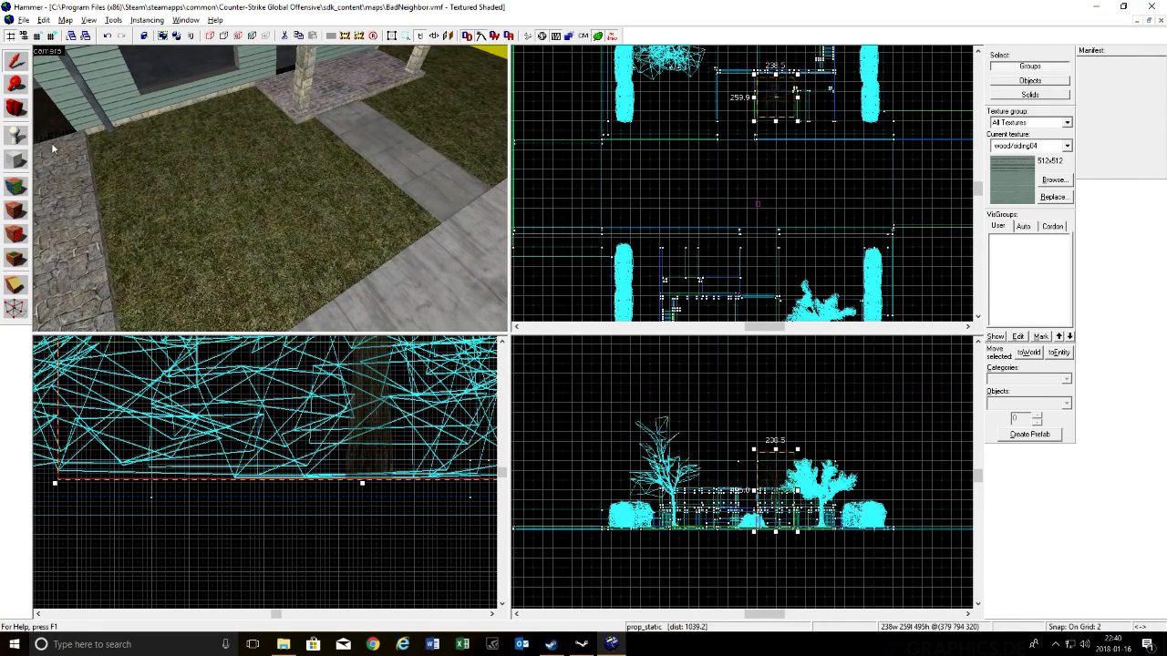
left_click(230, 192)
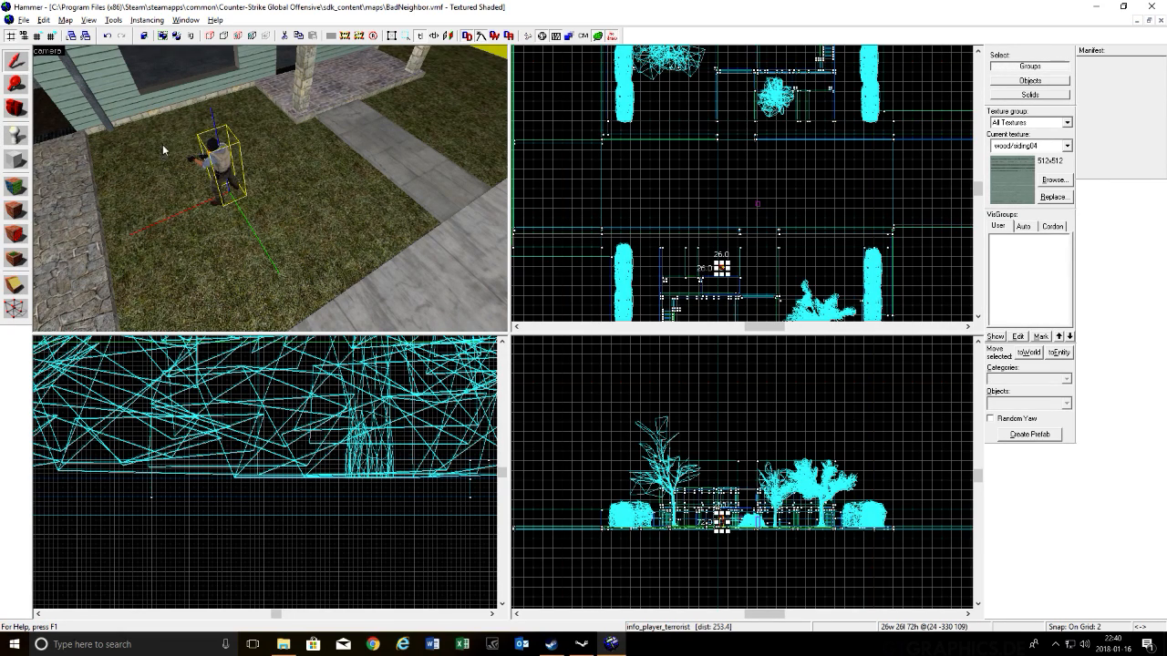
double_click(225, 175)
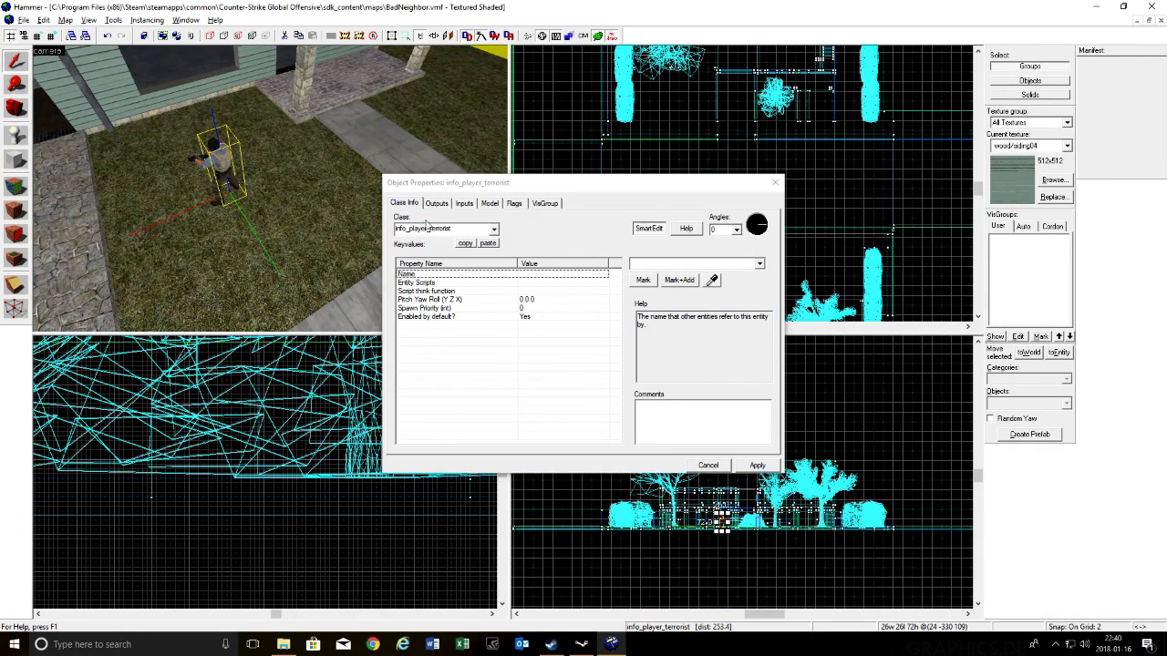
left_click_drag(467, 230, 369, 239)
left_click(464, 232)
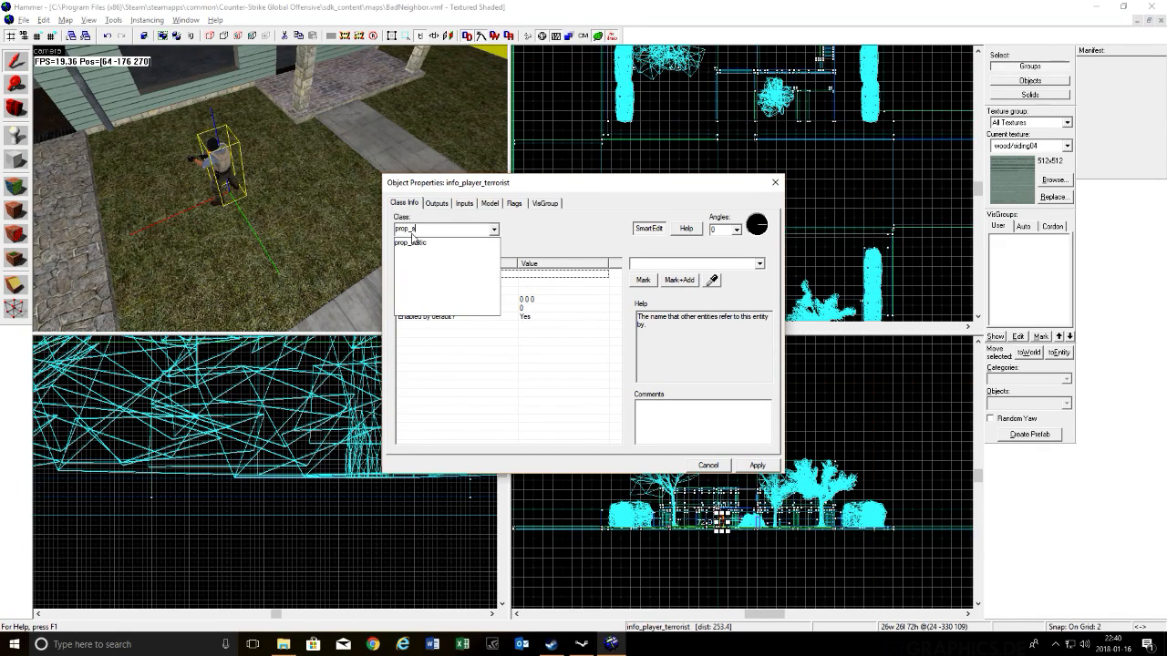
left_click(444, 244)
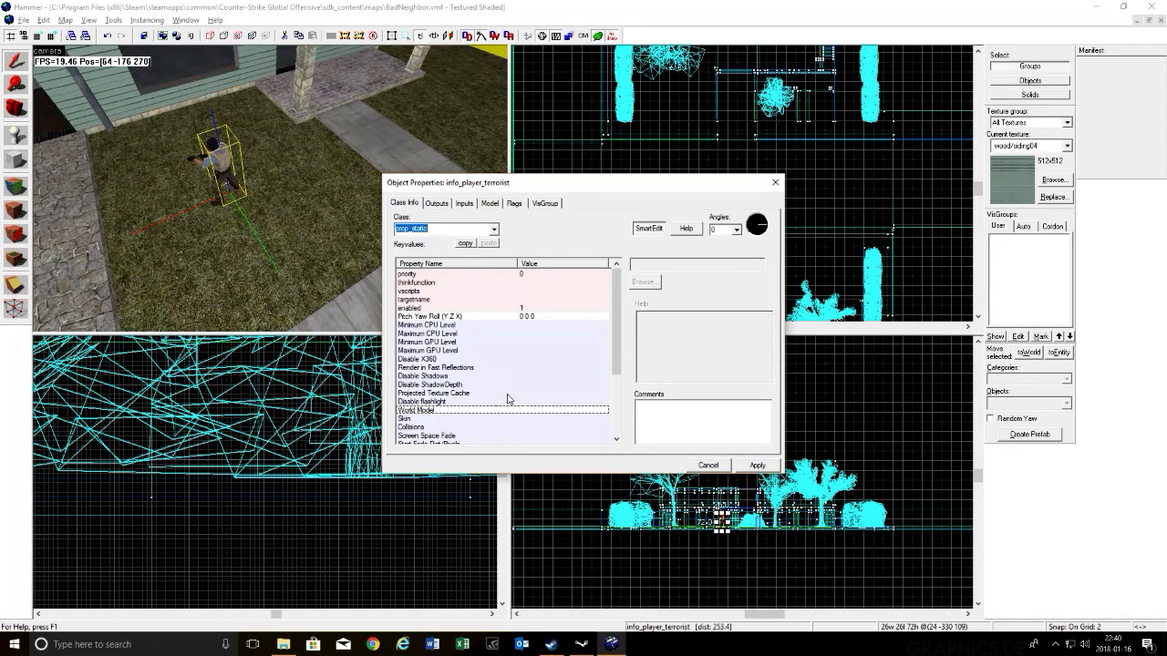
left_click(757, 465)
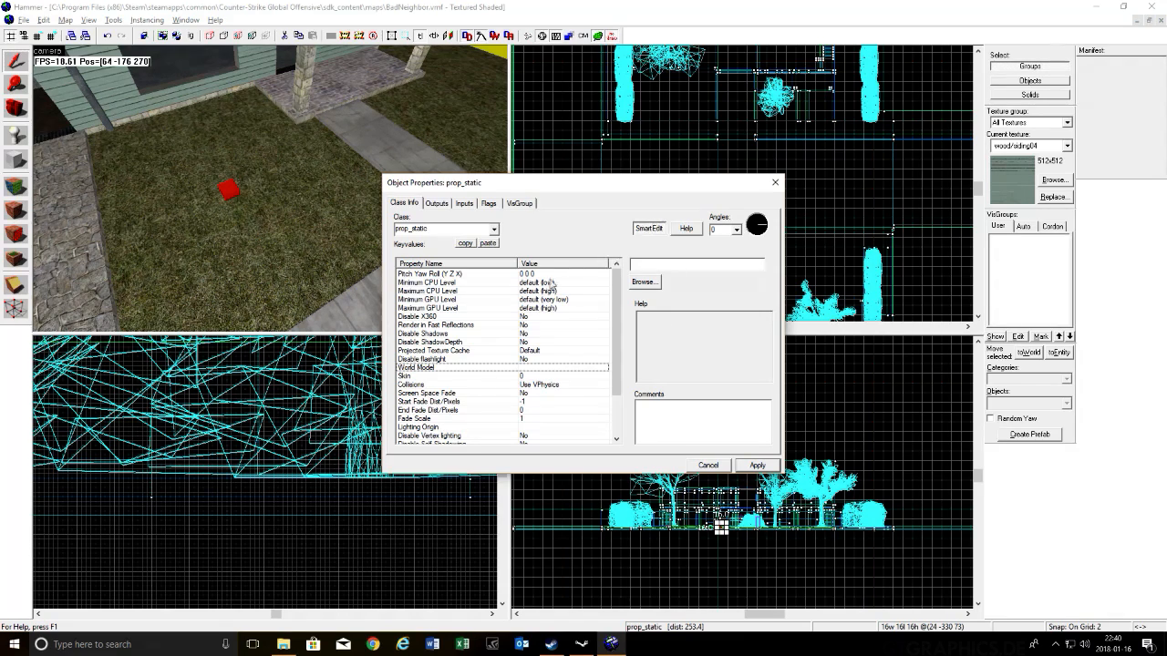
Step: Browse the tree models in props_foliage as candidates for the new prop's world model
double_click(491, 369)
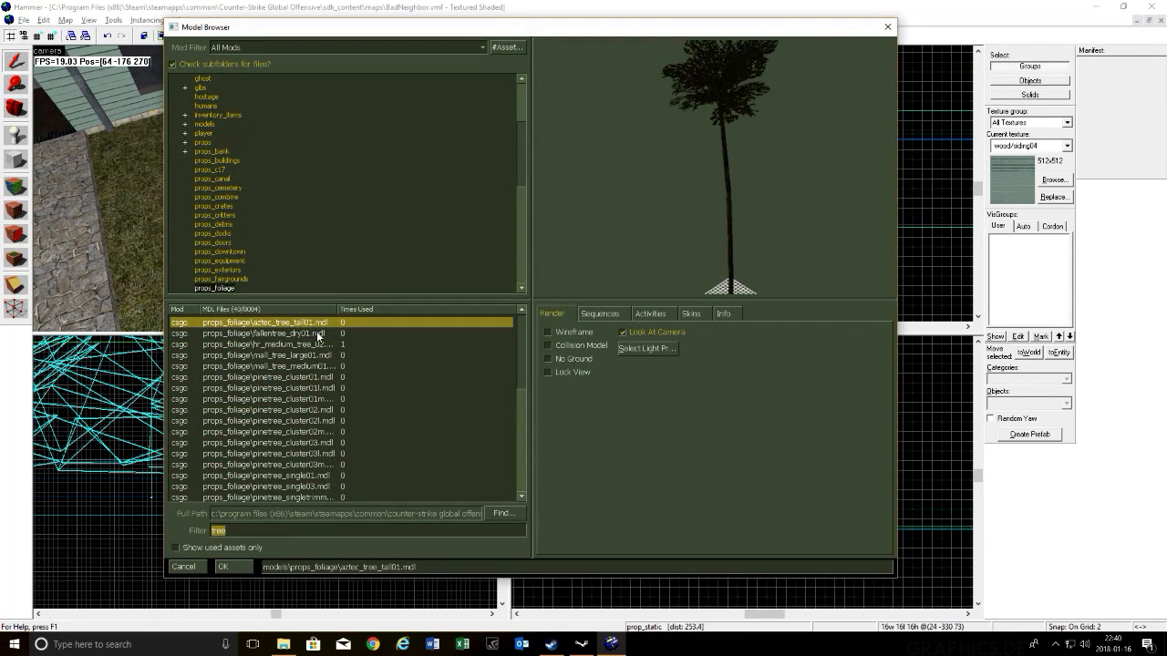
key("Down")
key("Down")
key("Down")
key("Down")
key("Down")
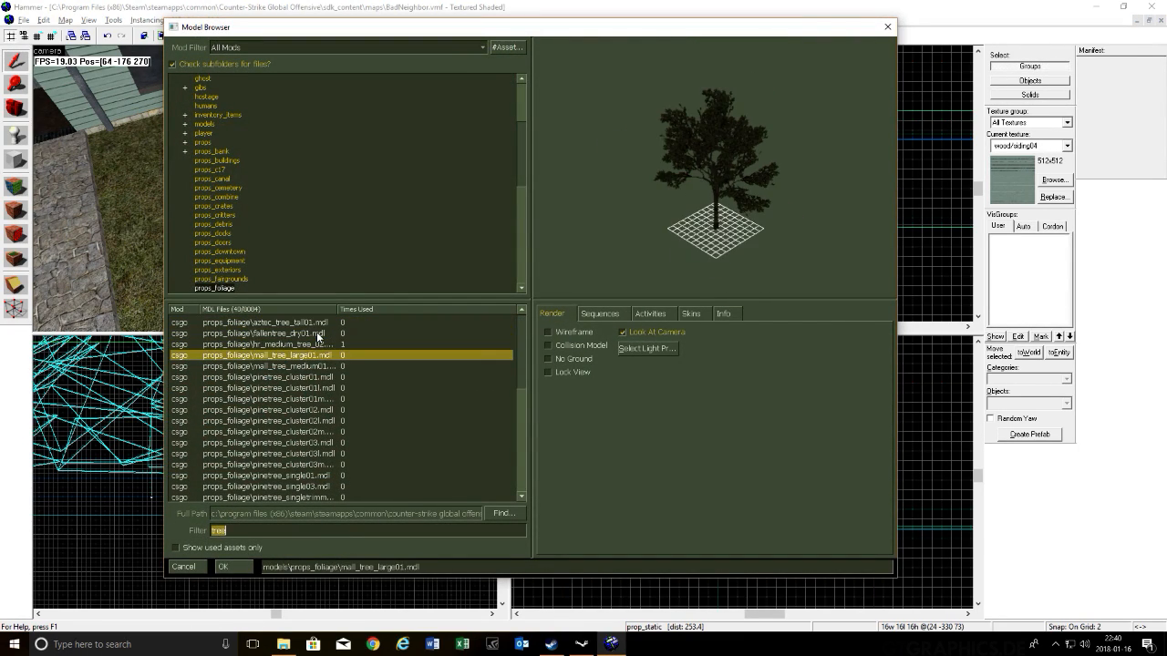
key("Down")
key("Down")
key("Down")
key("Down")
key("Down")
key("Down")
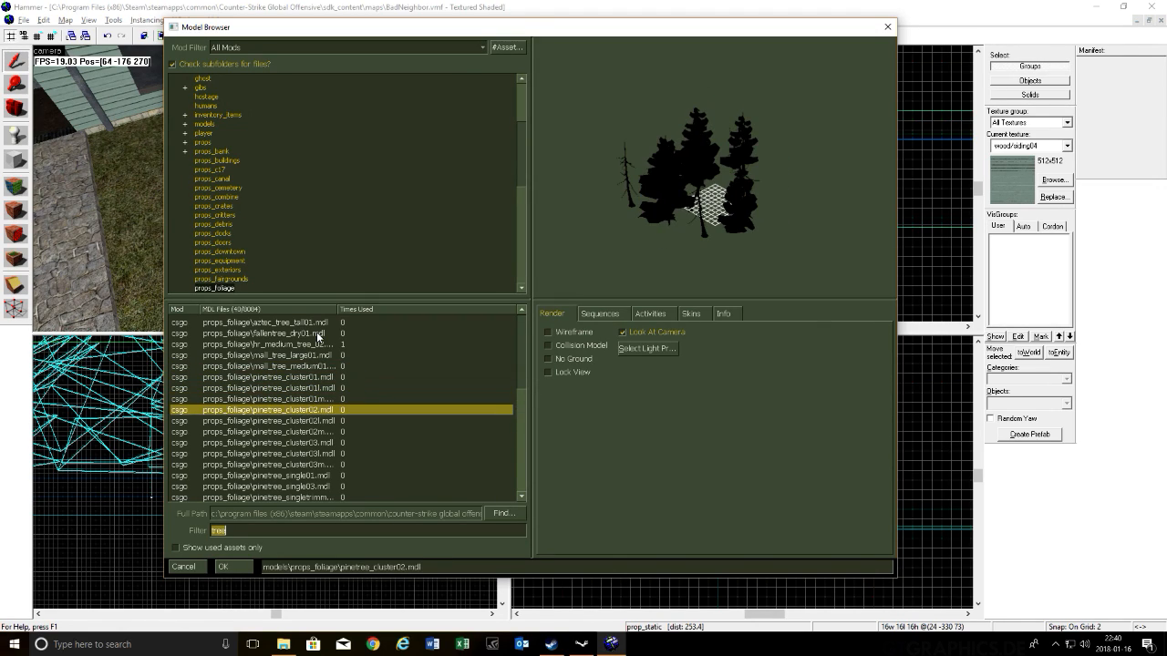
key("Down")
key("Down")
key("Down")
key("Down")
key("Down")
key("Down")
key("Down")
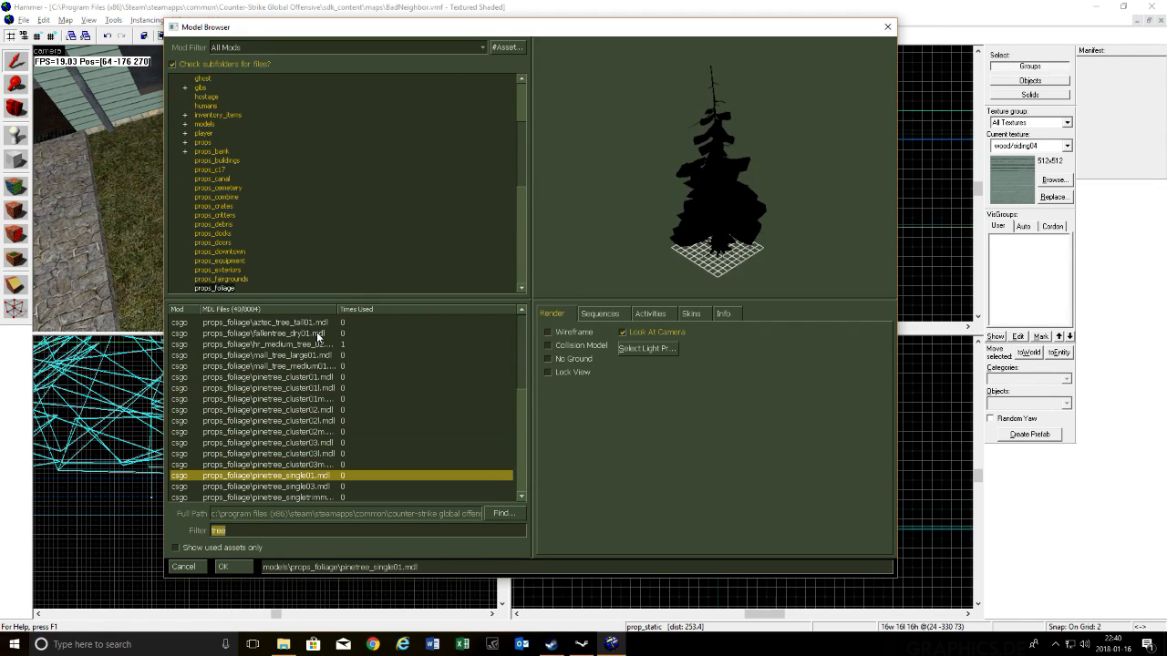
key("Down")
key("Down")
key("Down")
key("Down")
key("Down")
key("Down")
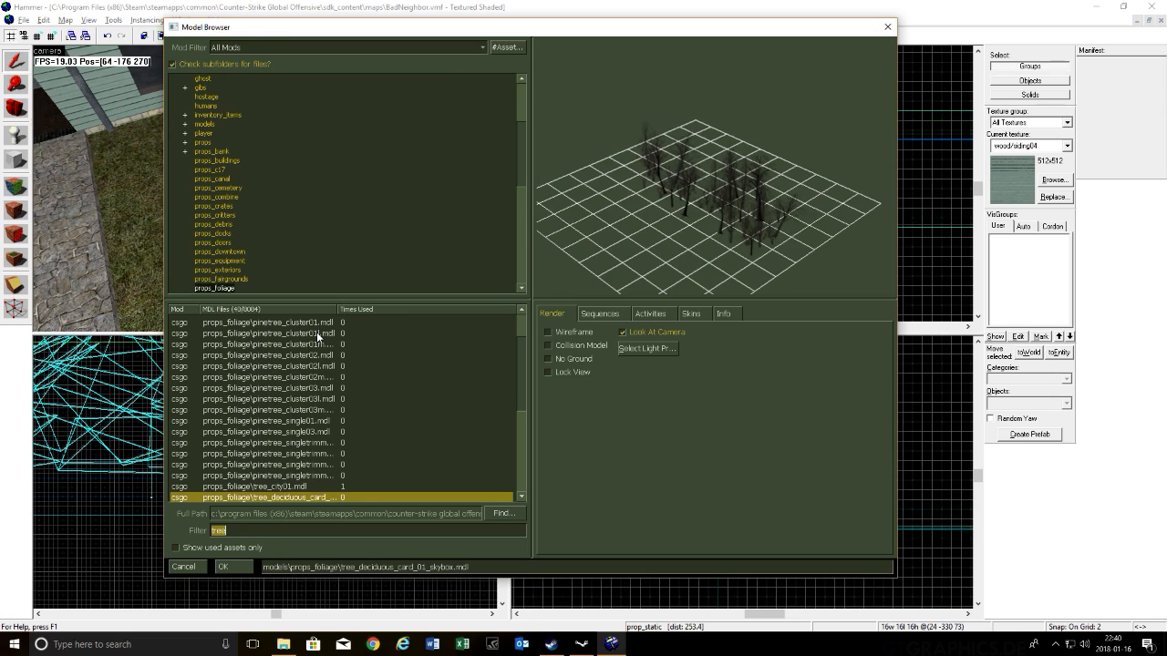
key("Down")
key("Down")
key("Down")
key("Down")
key("Down")
key("Down")
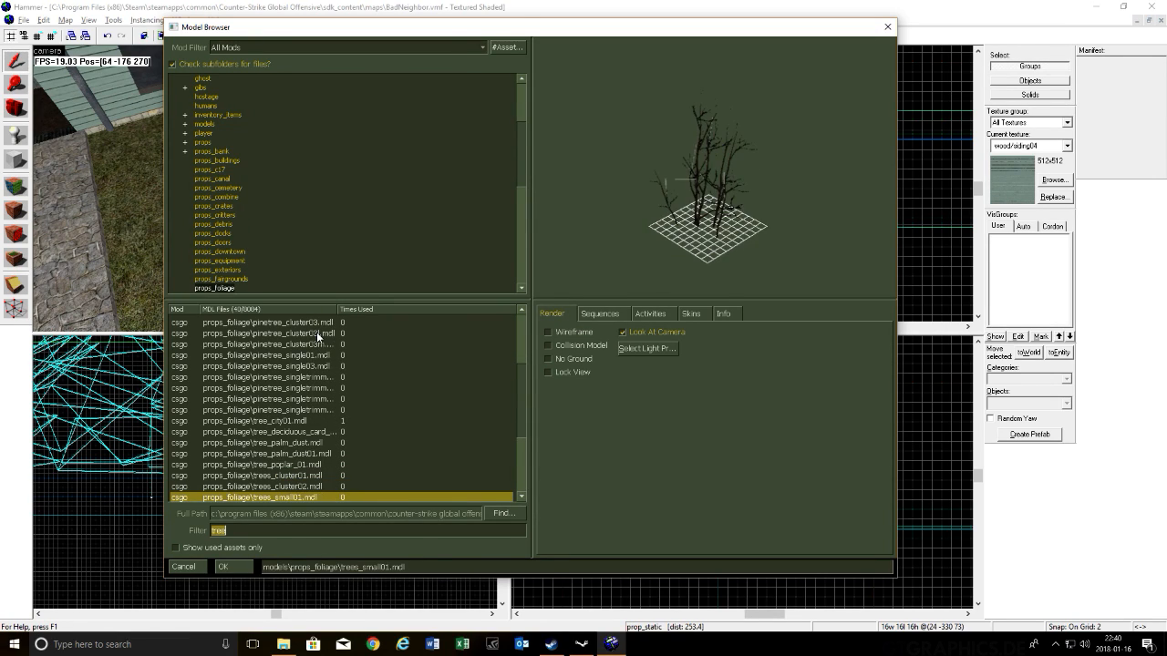
key("Down")
key("Down")
key("Down")
key("Down")
key("Down")
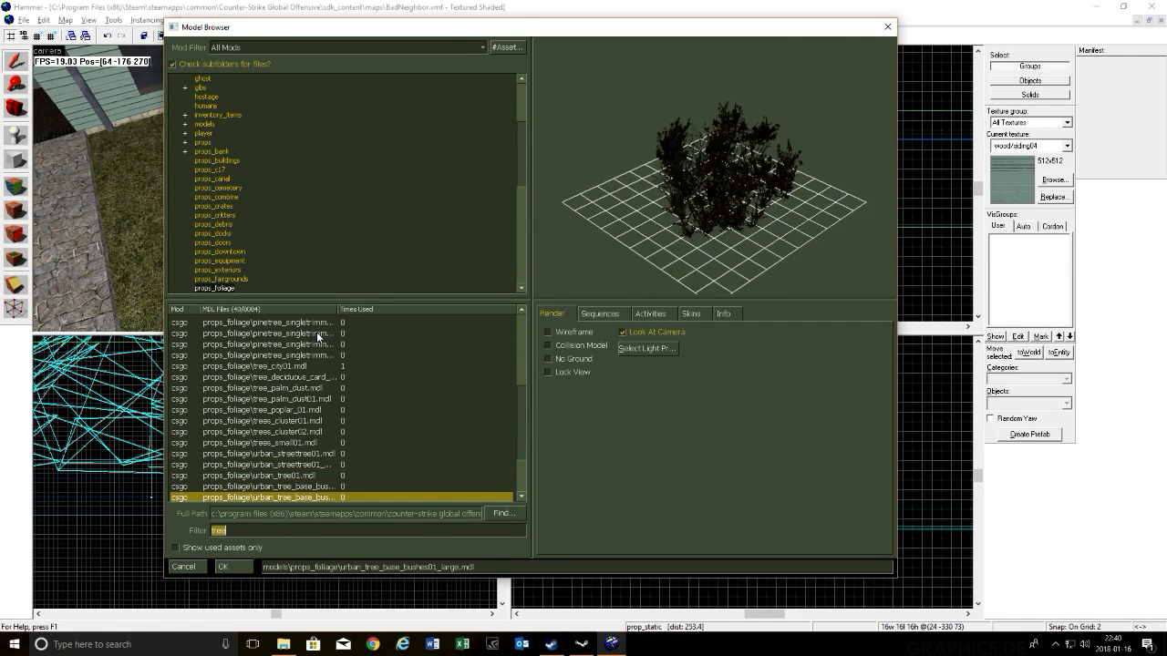
Step: Set the new prop's world model to mall_tree_large01.mdl and apply it
key("Up")
key("Down")
key("Down")
key("Up")
key("Up")
key("Up")
key("Up")
key("Up")
key("Up")
key("Up")
key("Up")
key("Up")
key("Up")
key("Up")
key("Up")
key("Up")
key("Up")
key("Up")
key("Up")
key("Up")
key("Up")
key("Up")
key("Up")
key("Up")
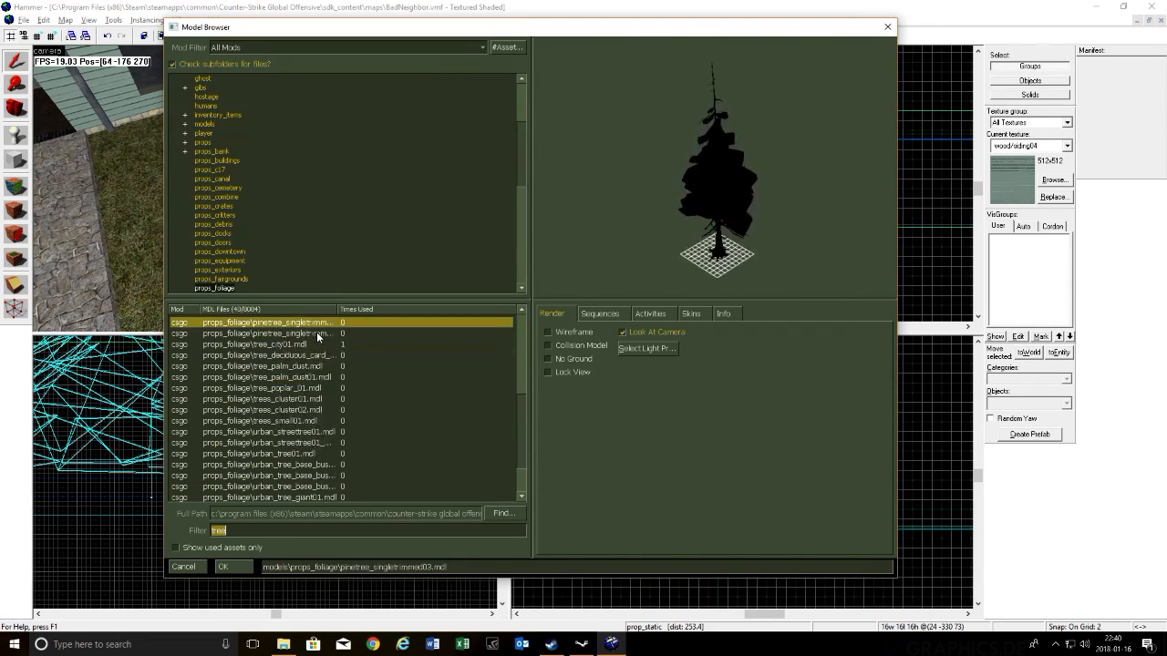
key("Down")
key("Down")
key("Down")
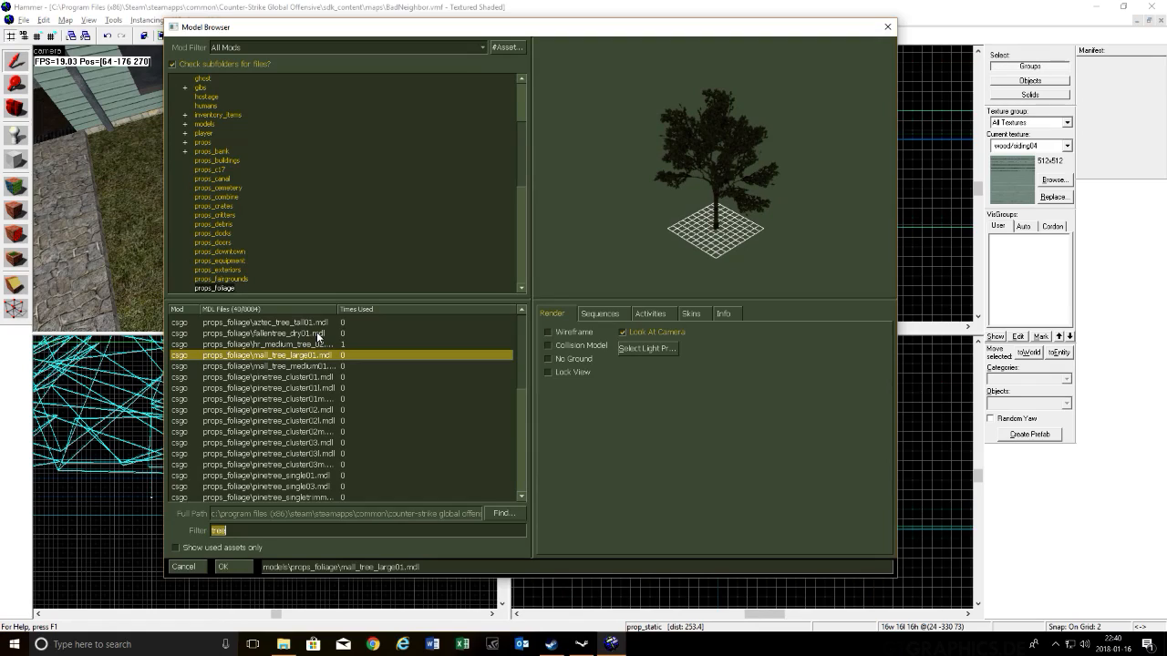
key("Return")
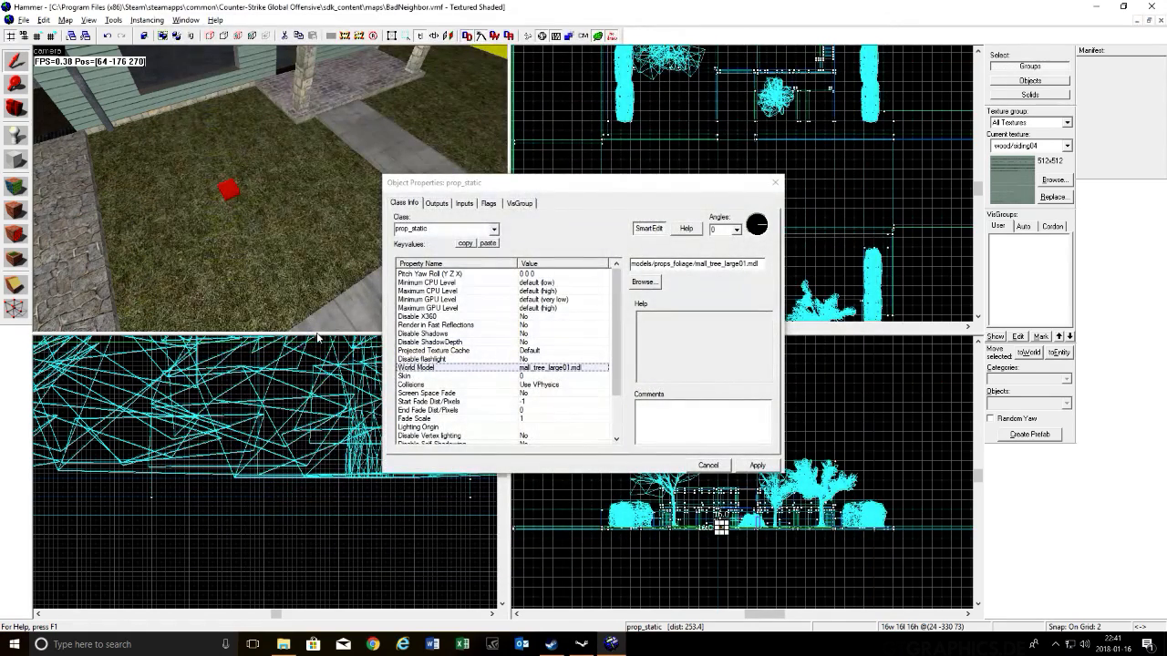
left_click(754, 465)
Step: Inspect the new tree's trunk base, close its properties and lower the tree slightly into the green house's front lawn
key("z")
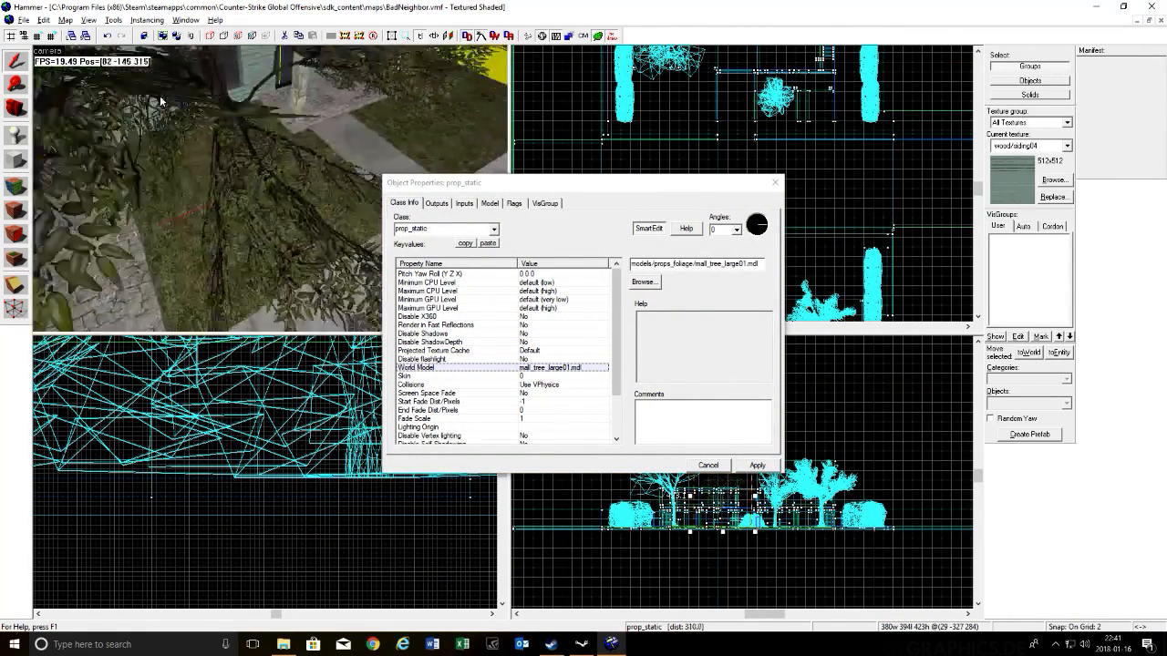
key("s")
key("w")
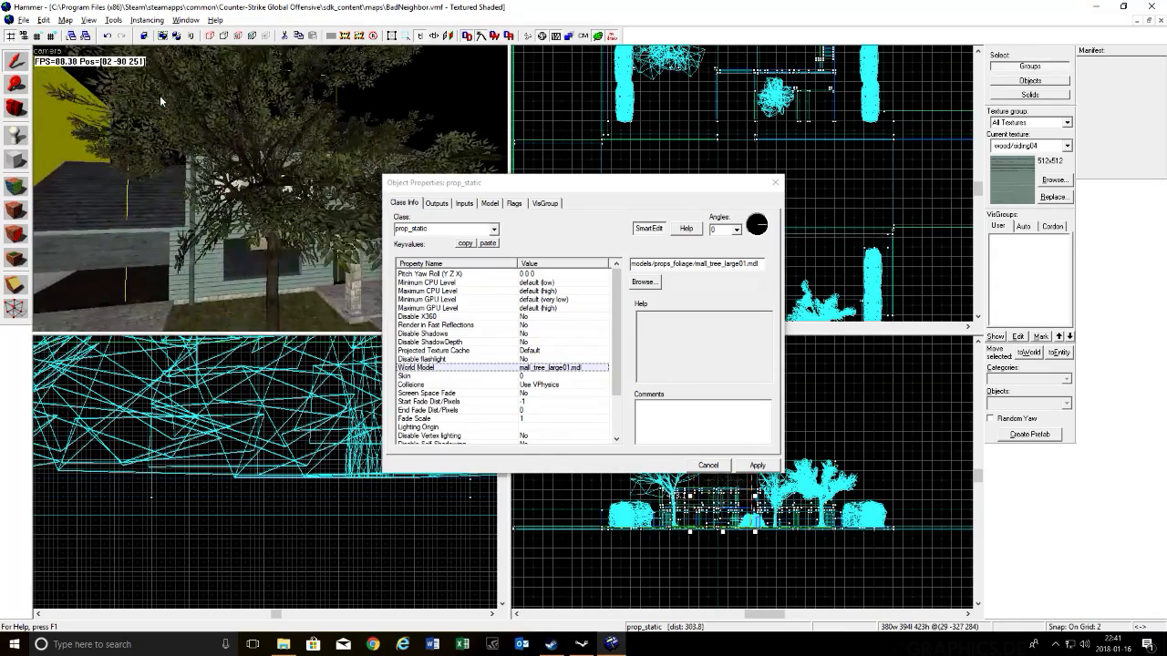
key("s")
key("w")
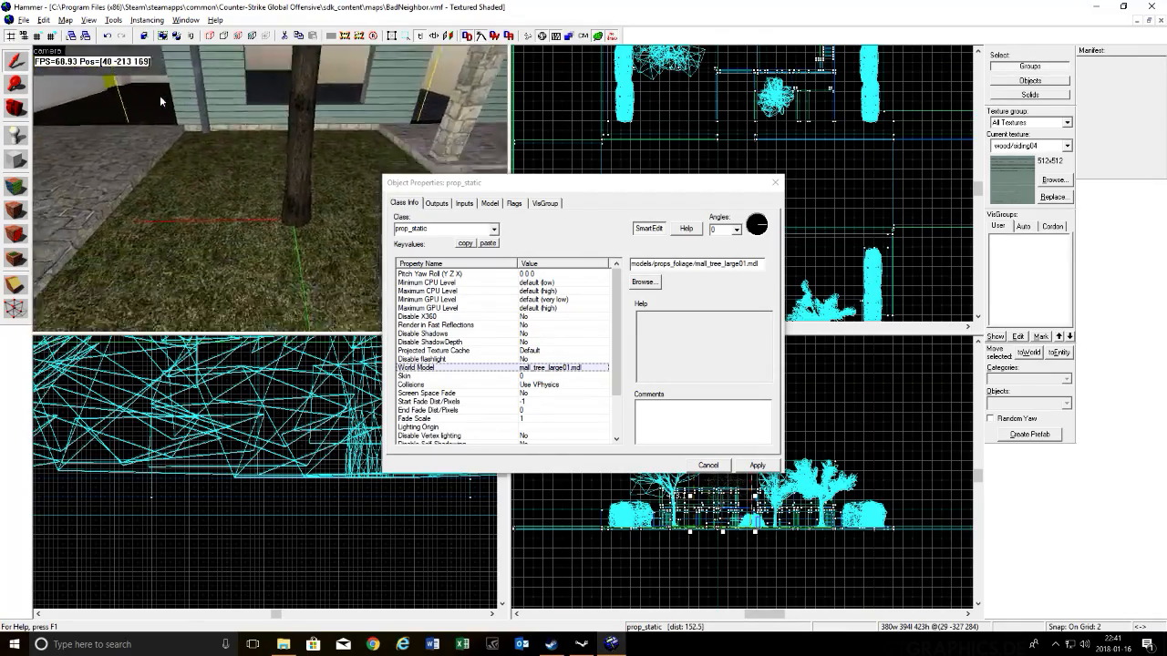
key("w")
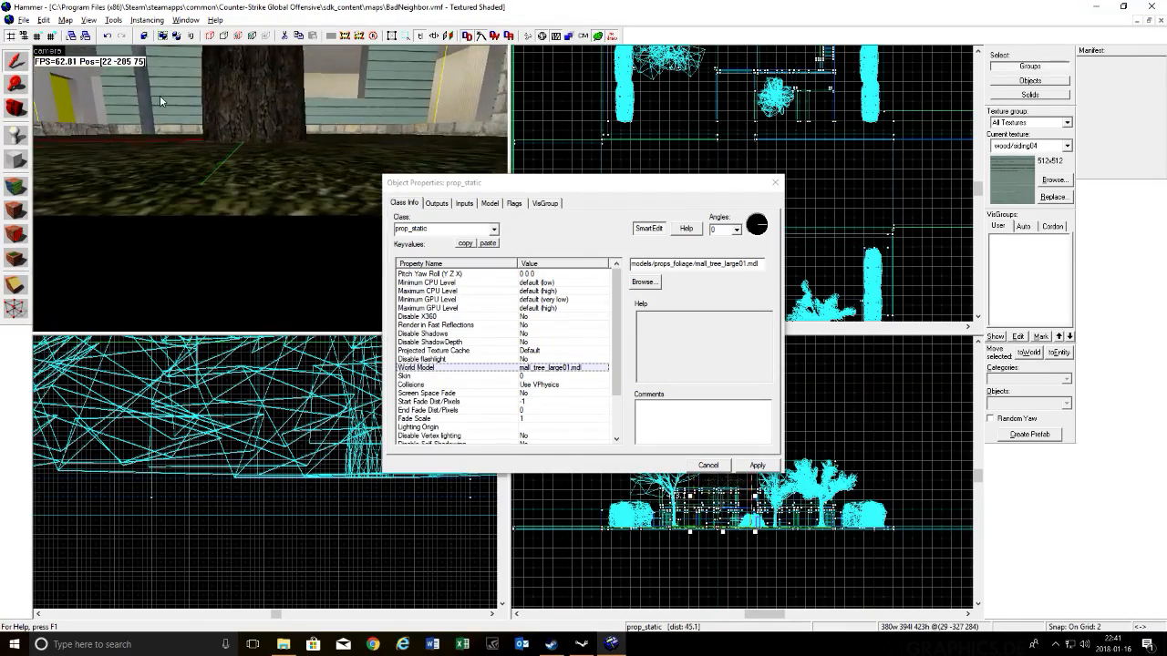
key("s")
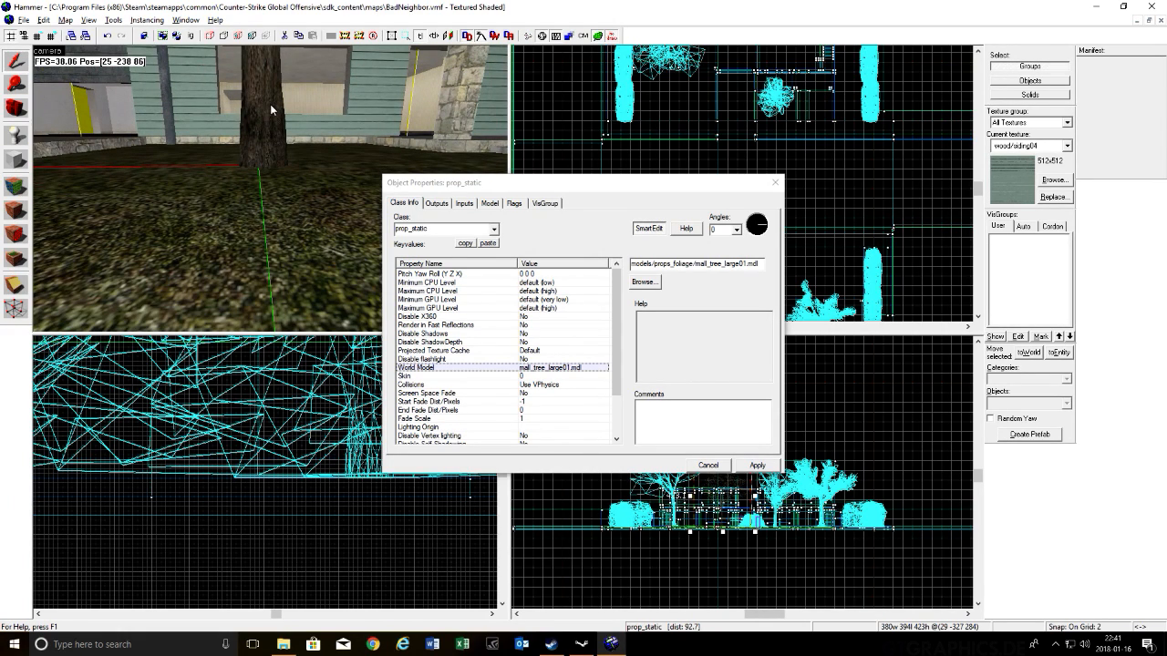
left_click(775, 183)
scroll(729, 502, "up", 5)
scroll(717, 502, "up", 4)
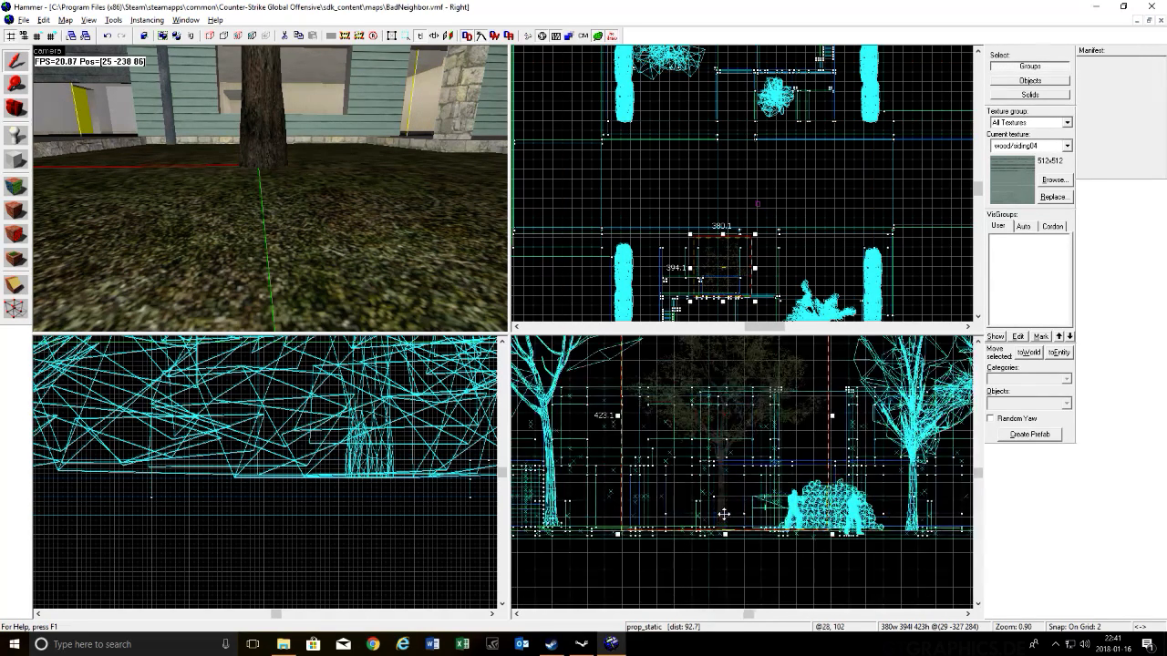
left_click(723, 513)
left_click_drag(724, 516, 727, 514)
scroll(424, 288, "down", 7)
Step: Check the new tree from the green house's front, the street and the upstairs room's window
key("w")
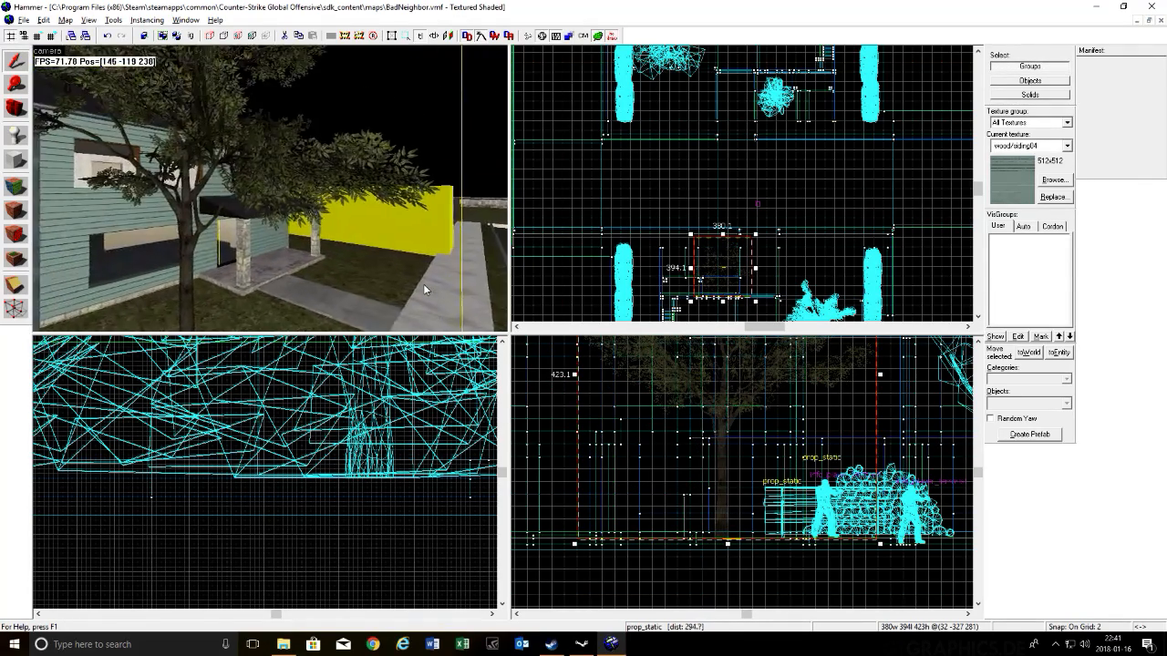
key("w")
key("w")
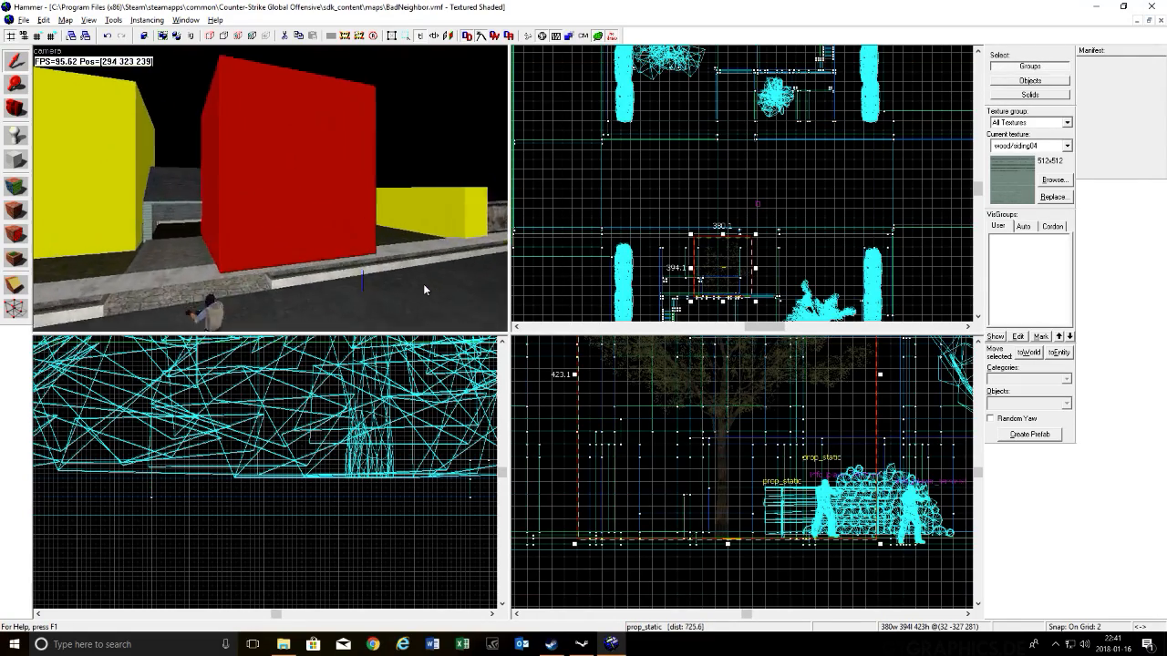
key("w")
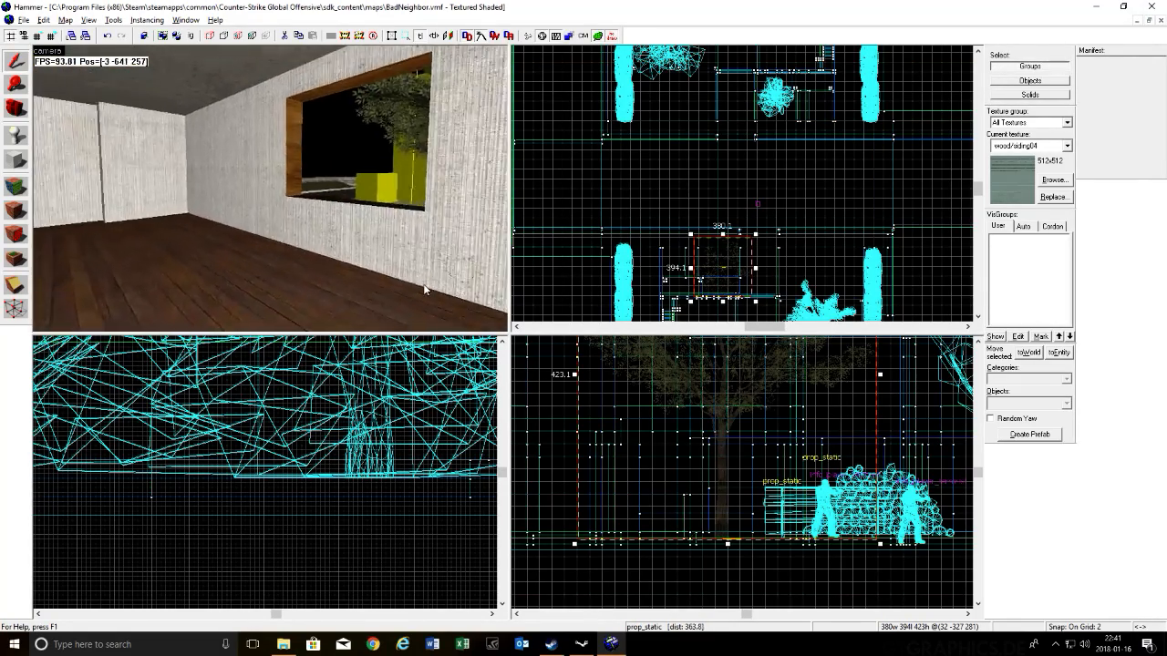
key("a")
key("w")
Step: Examine the street, both houses and the tree placement from above, ending at the green house's sided wall
key("w")
key("w")
key("w")
key("s")
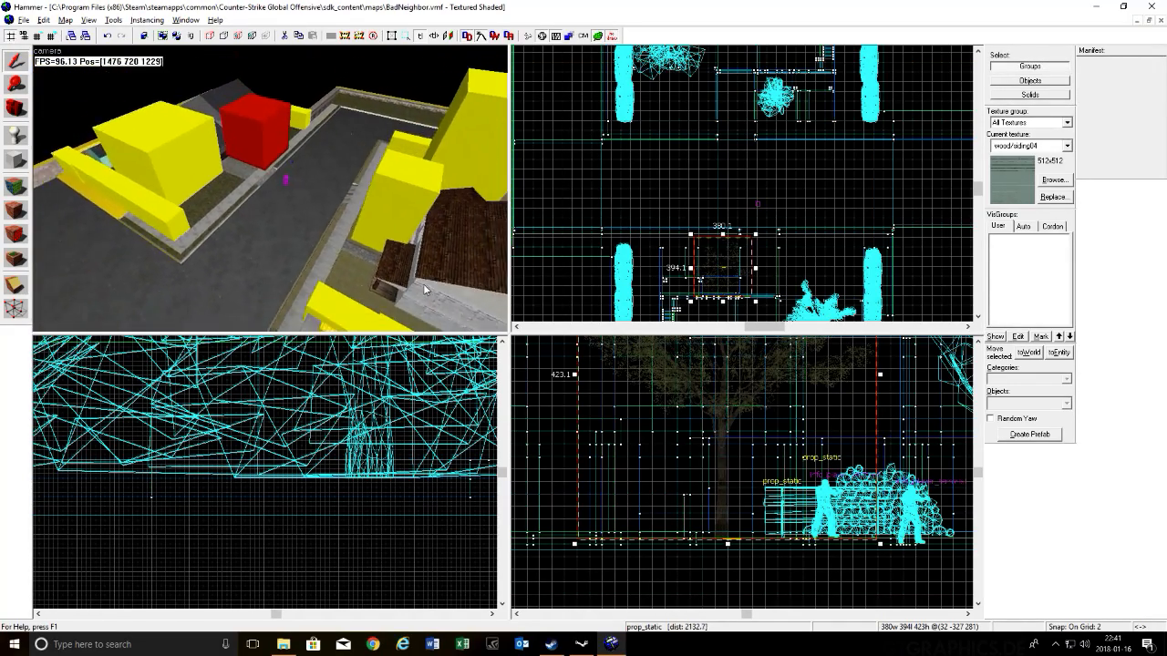
key("w")
key("a")
key("w")
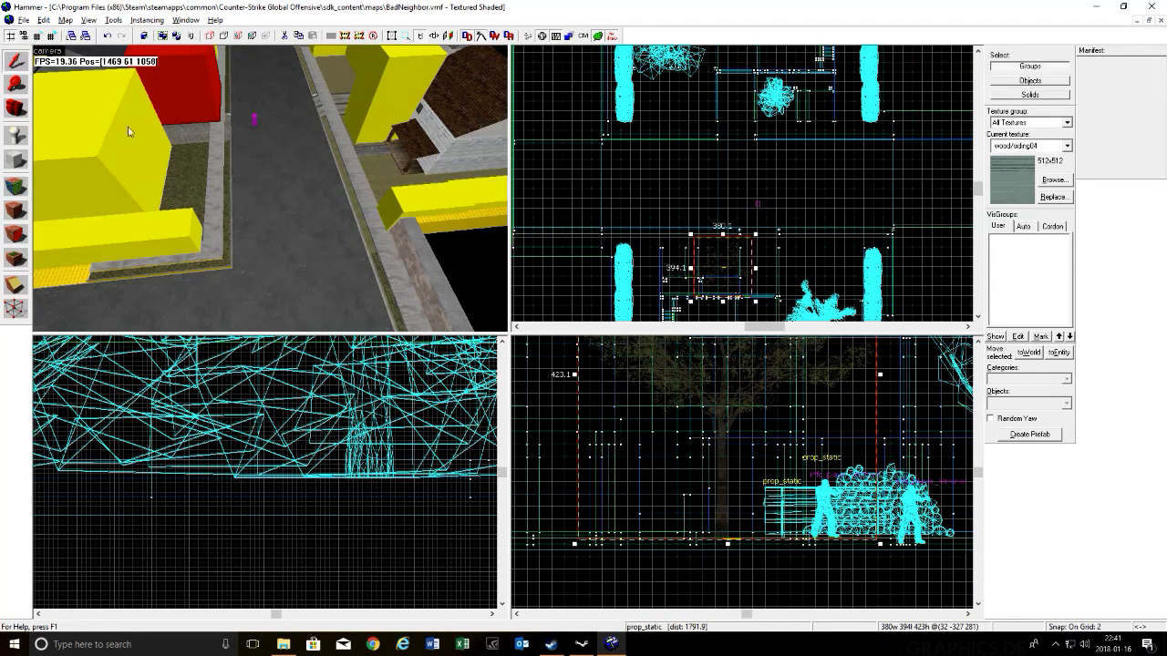
key("w")
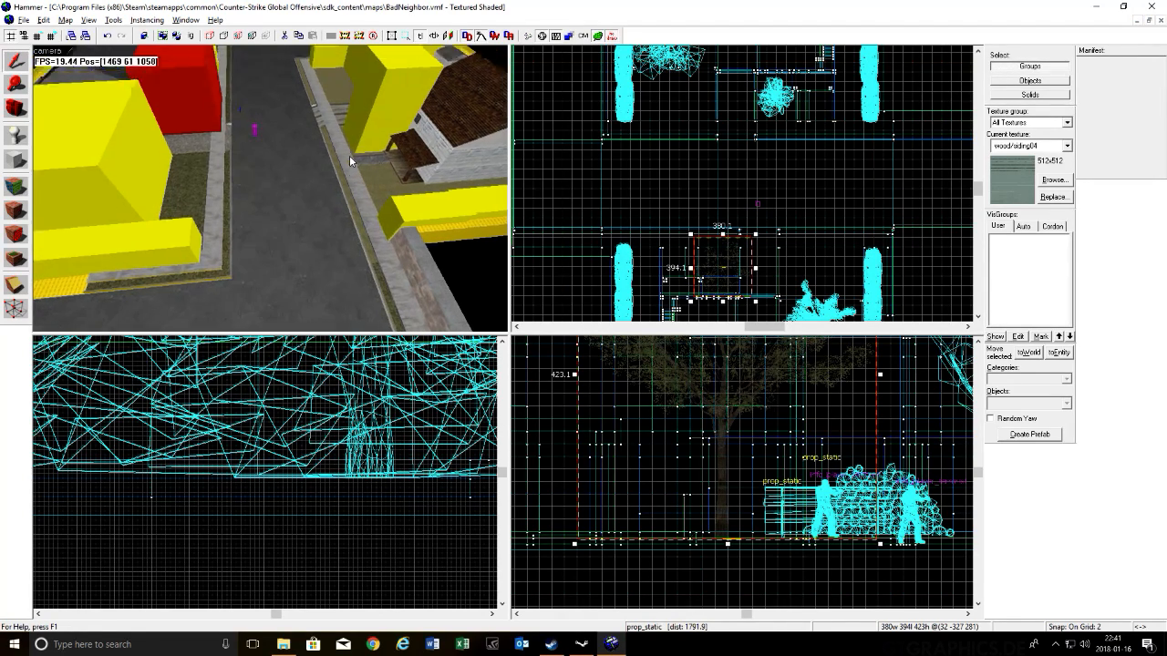
key("s")
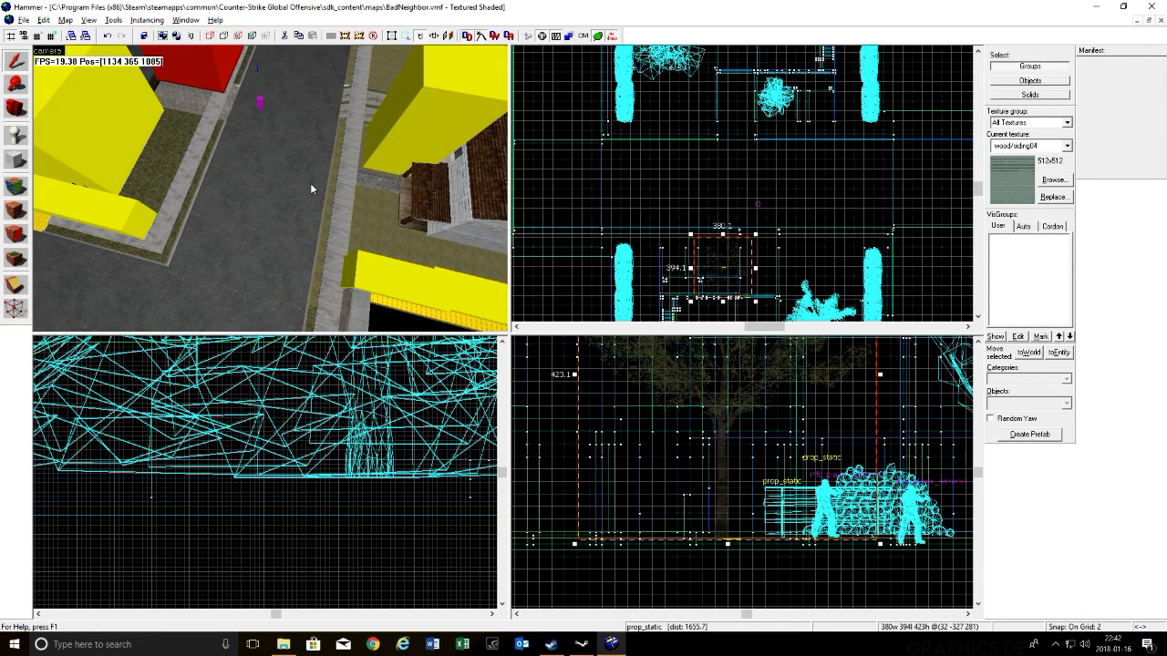
key("z")
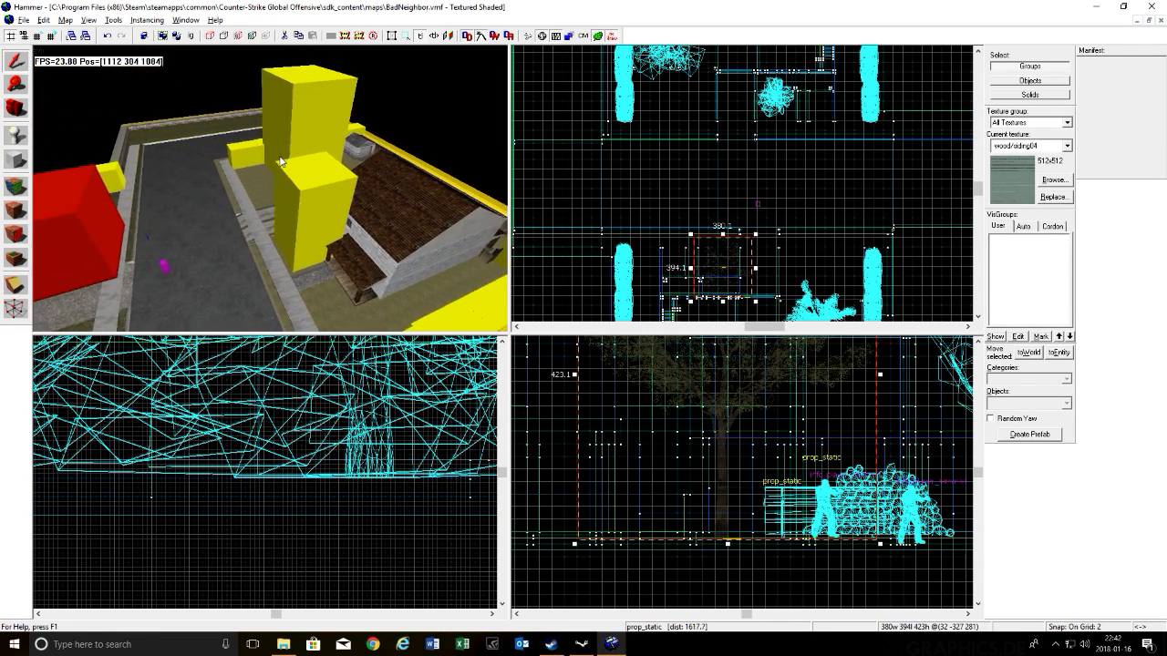
key("a")
key("z")
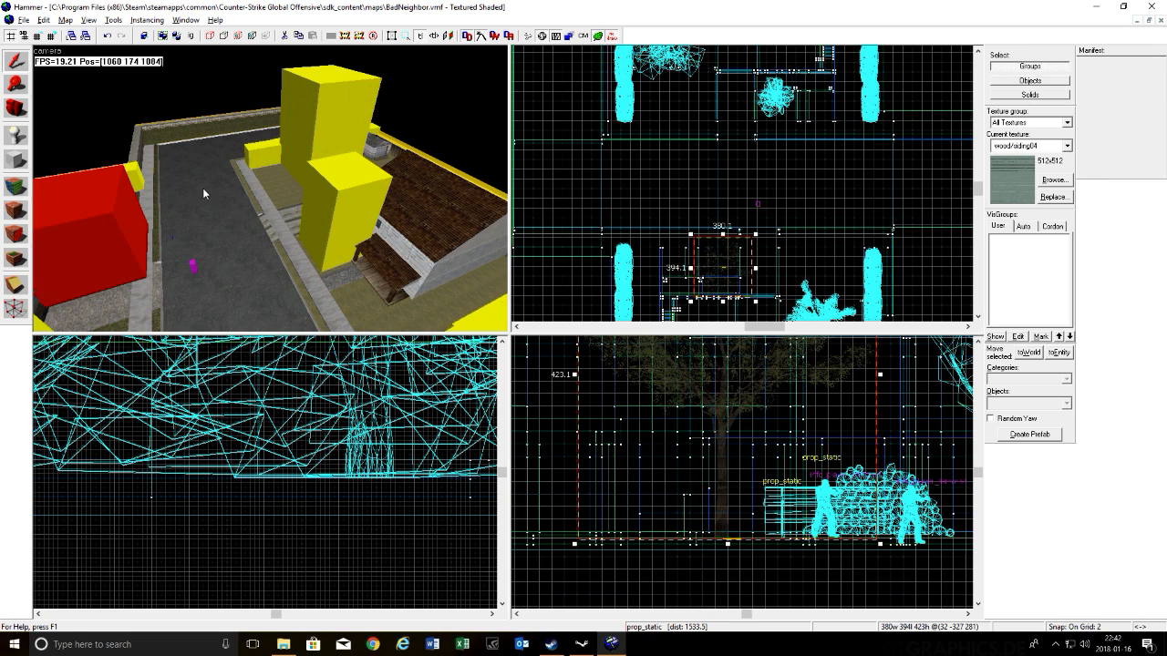
key("s")
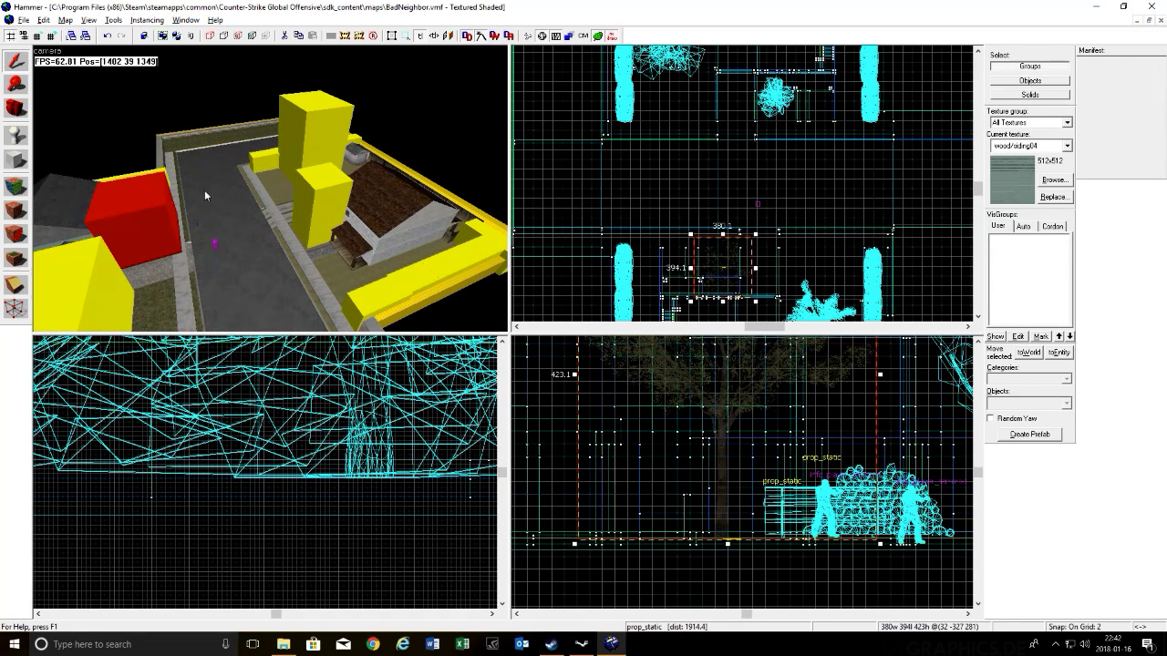
key("z")
key("w")
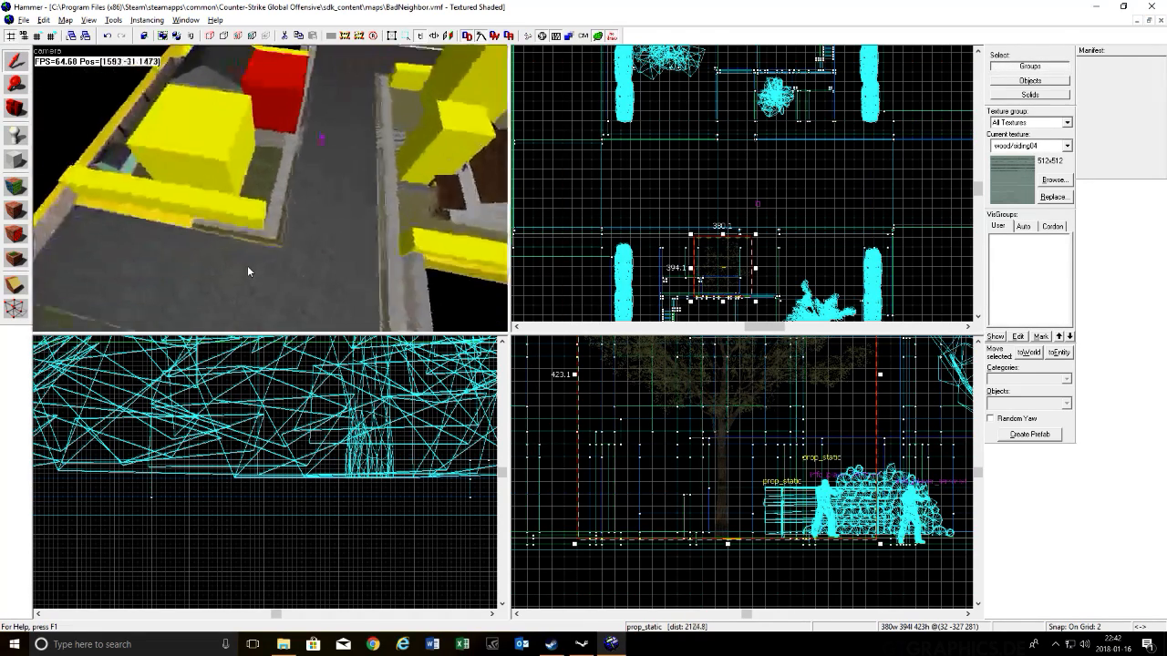
key("w")
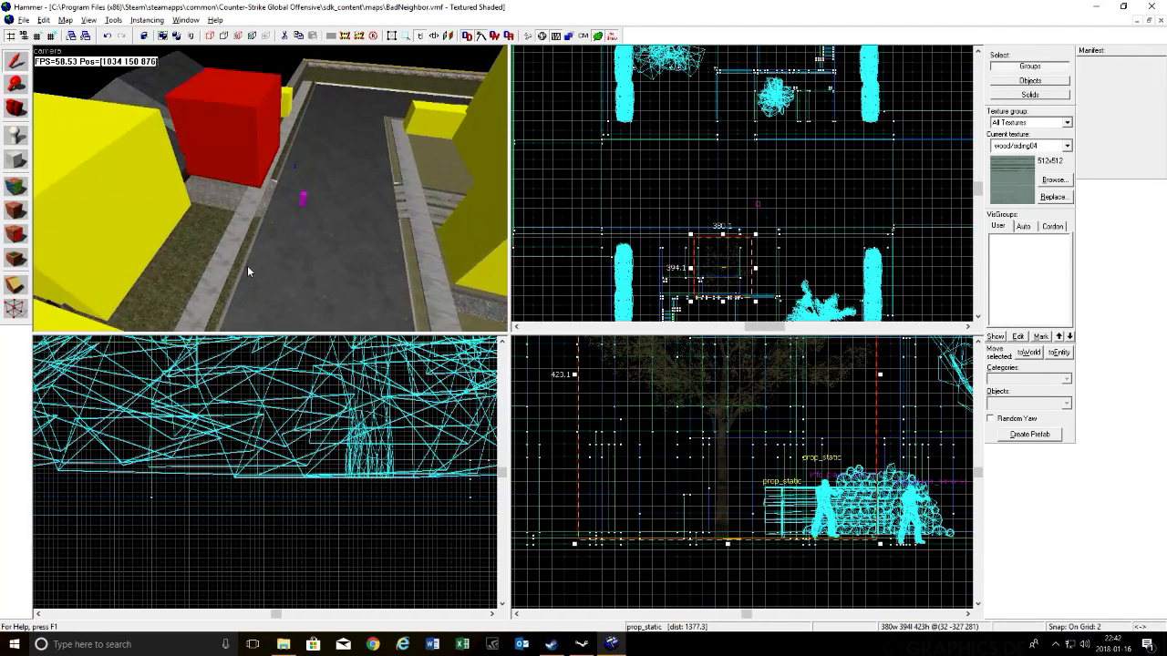
key("w")
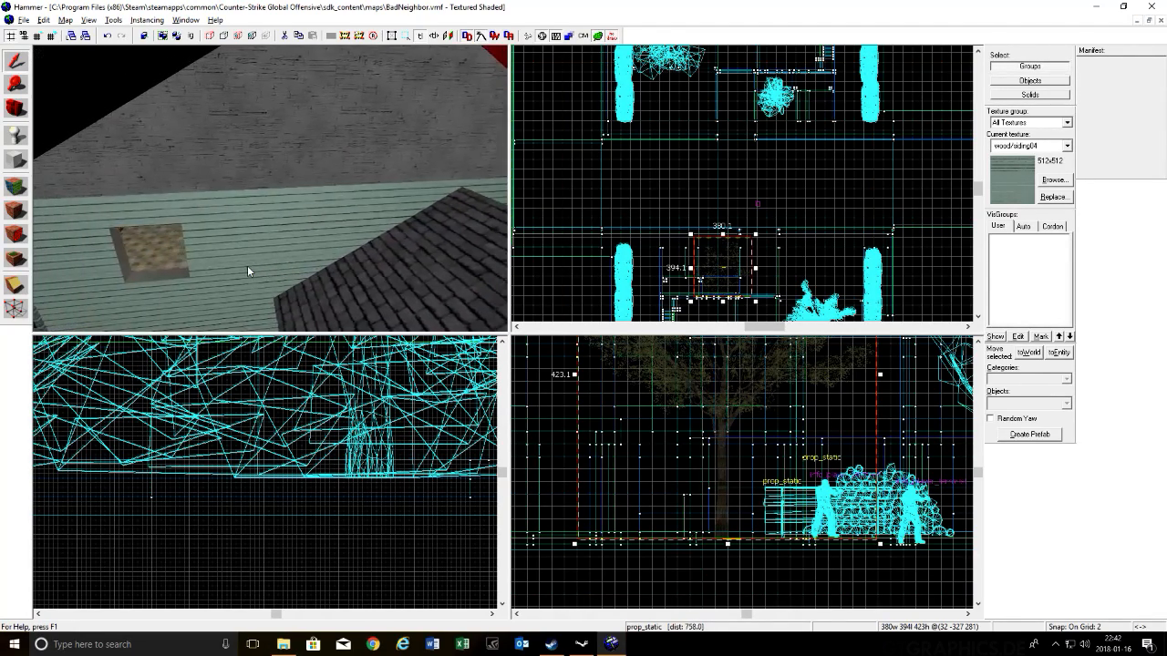
Step: Examine the green house's upstairs rooms, including the tiled bathroom, its doorways and the tiled wall in the checkered-floor room
key("w")
key("s")
key("w")
key("s")
key("w")
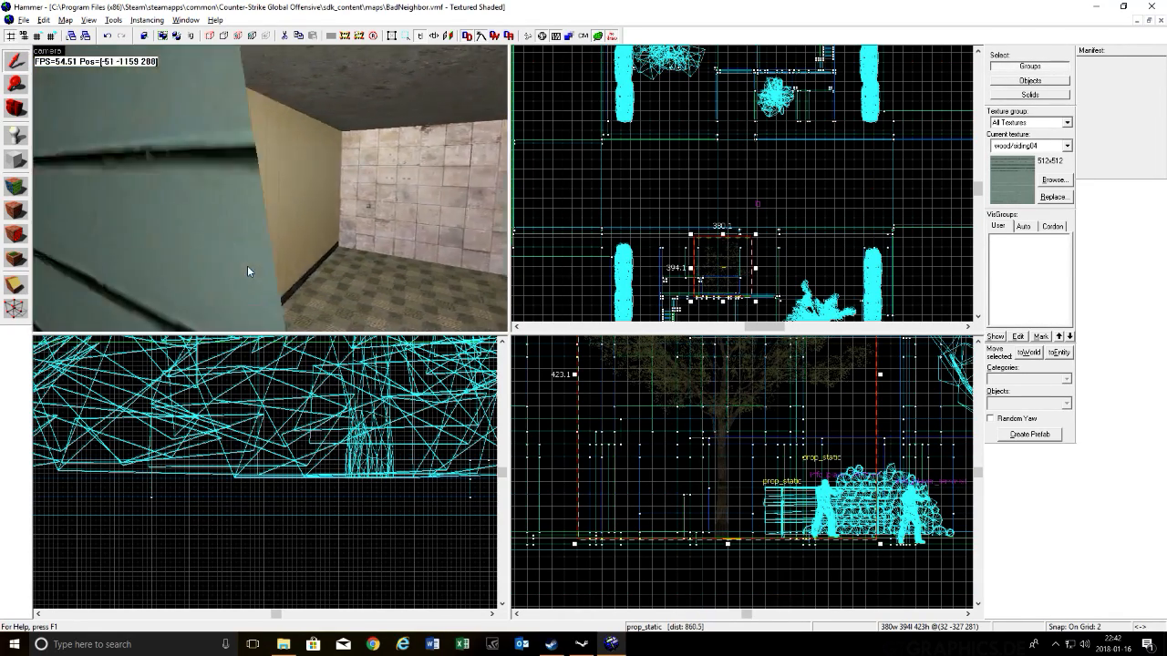
key("w")
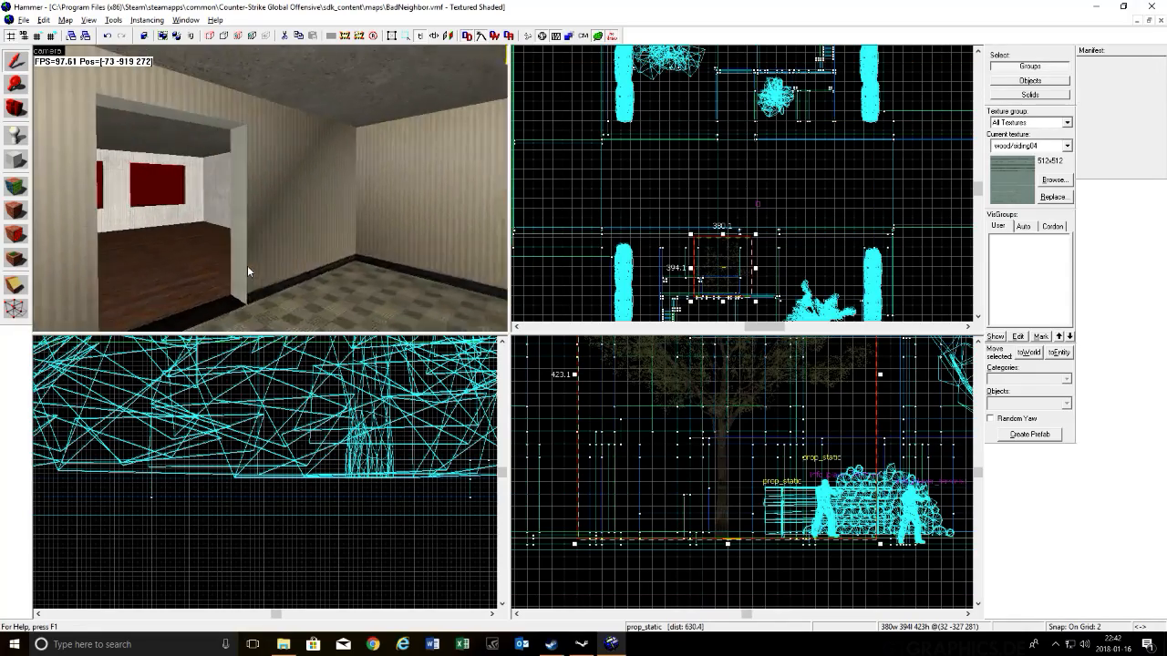
key("w")
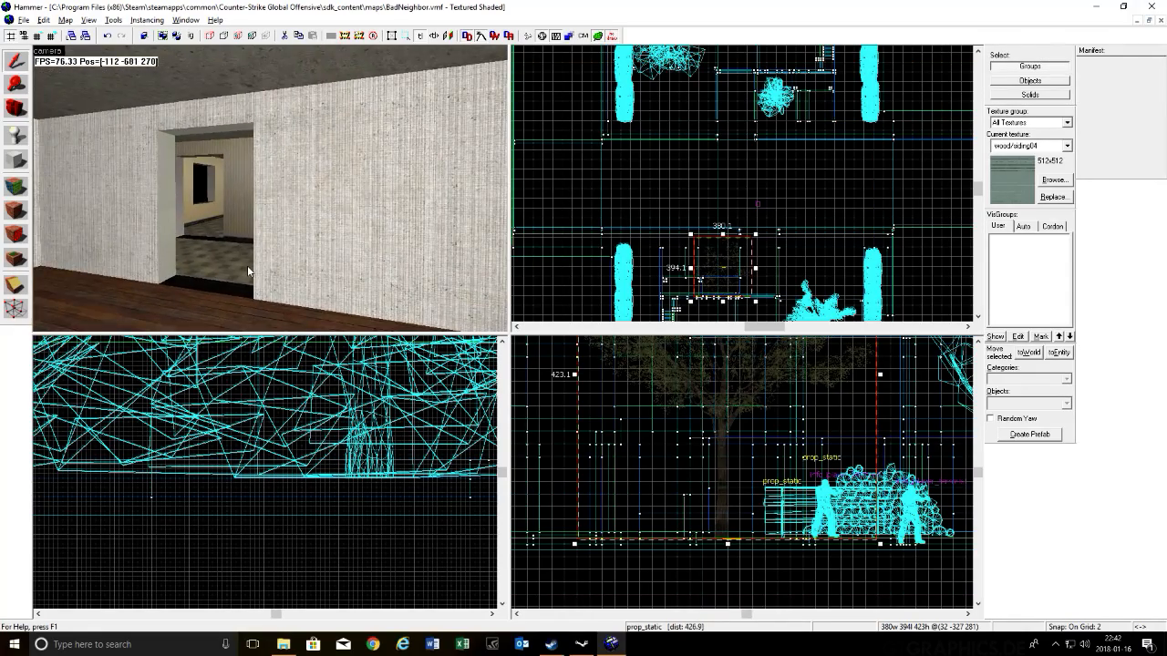
key("w")
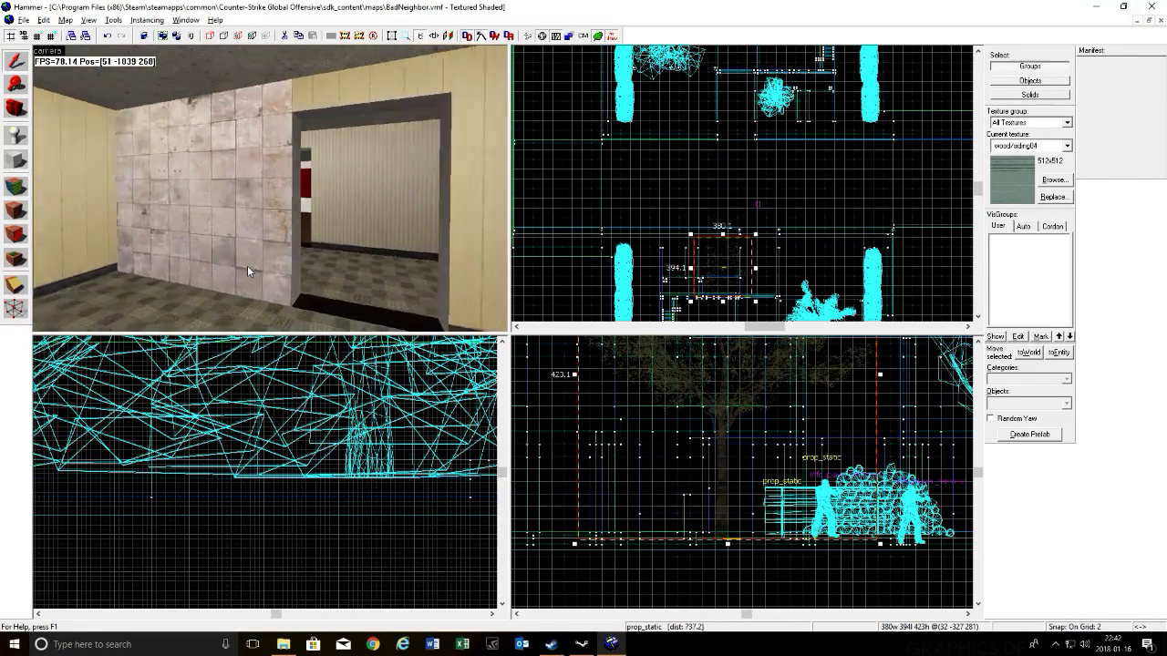
key("w")
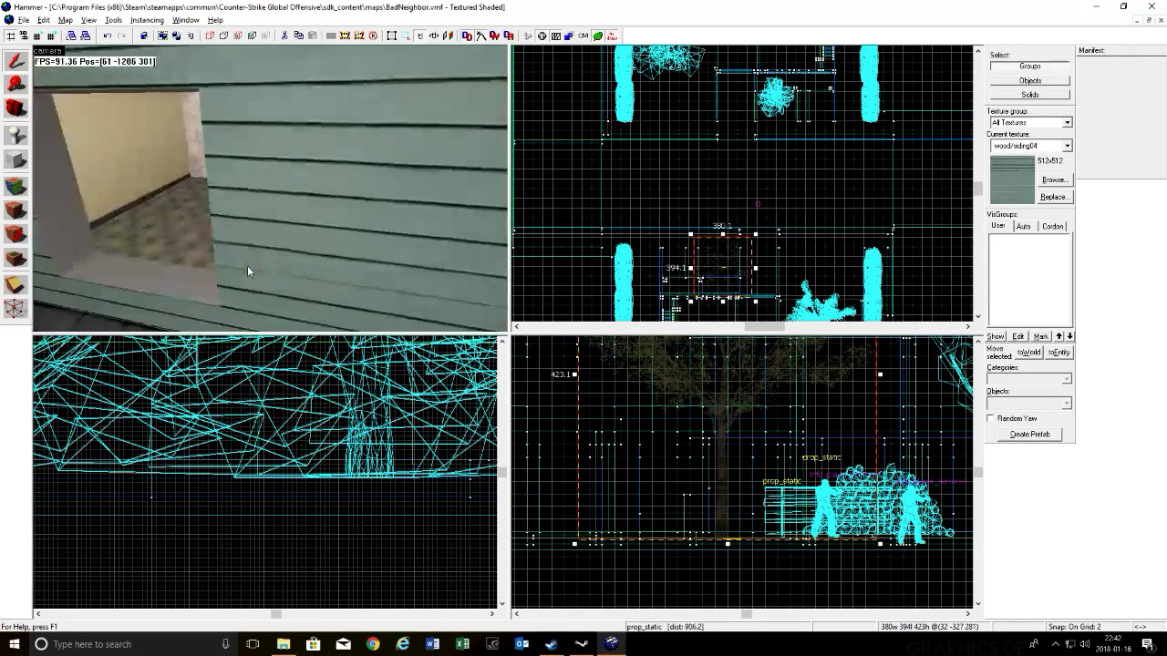
key("w")
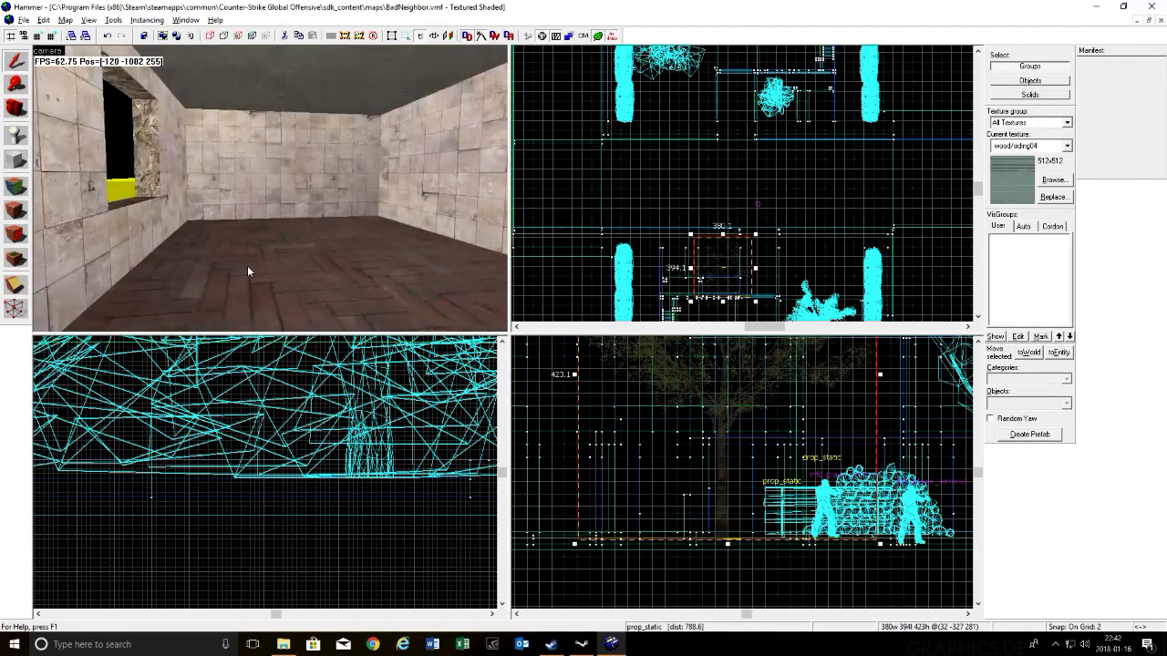
key("s")
key("w")
key("w")
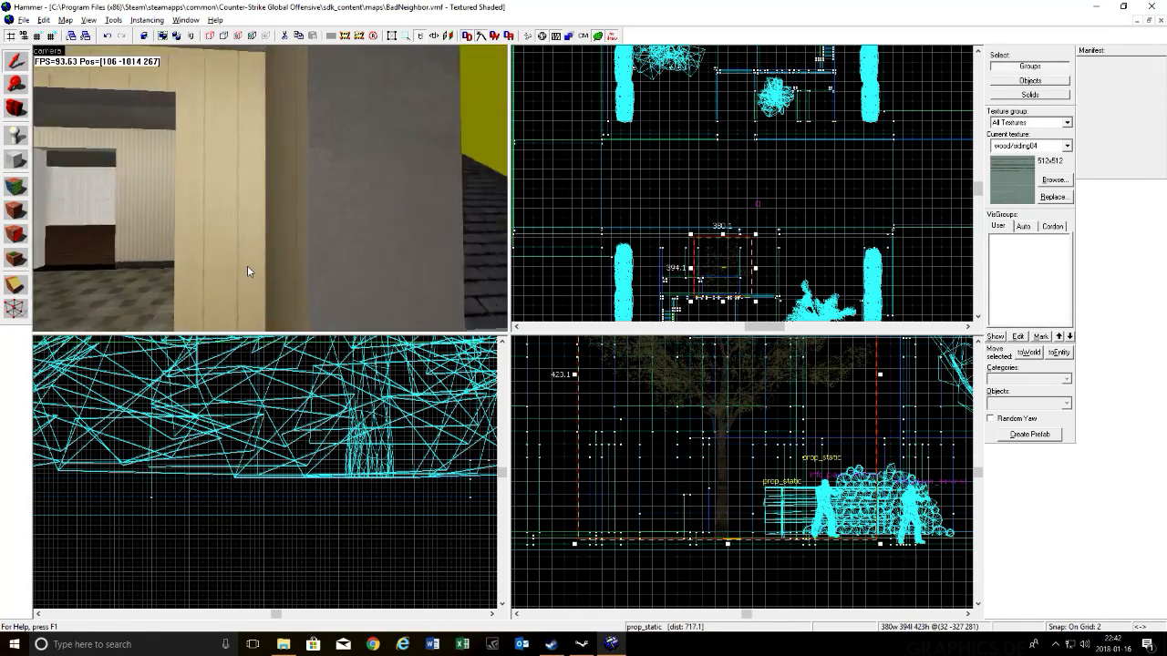
Step: Examine the green house's ground-floor rooms, staircase and doorways, ending outside by the stone-pillared porch
key("w")
key("s")
key("w")
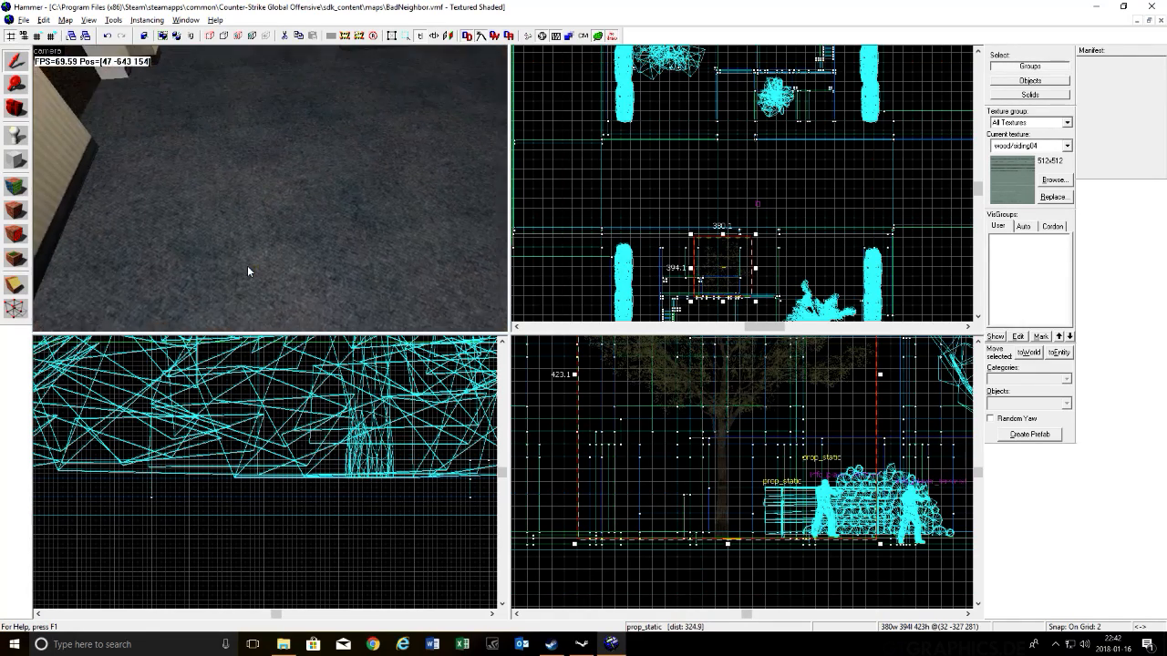
key("w")
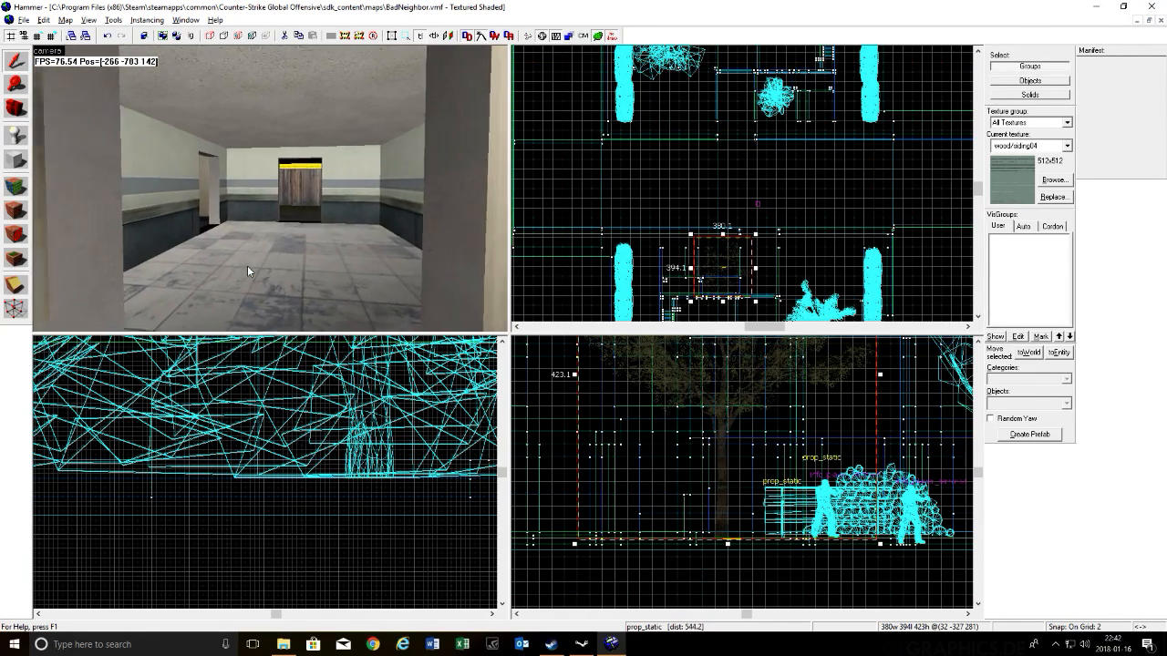
key("w")
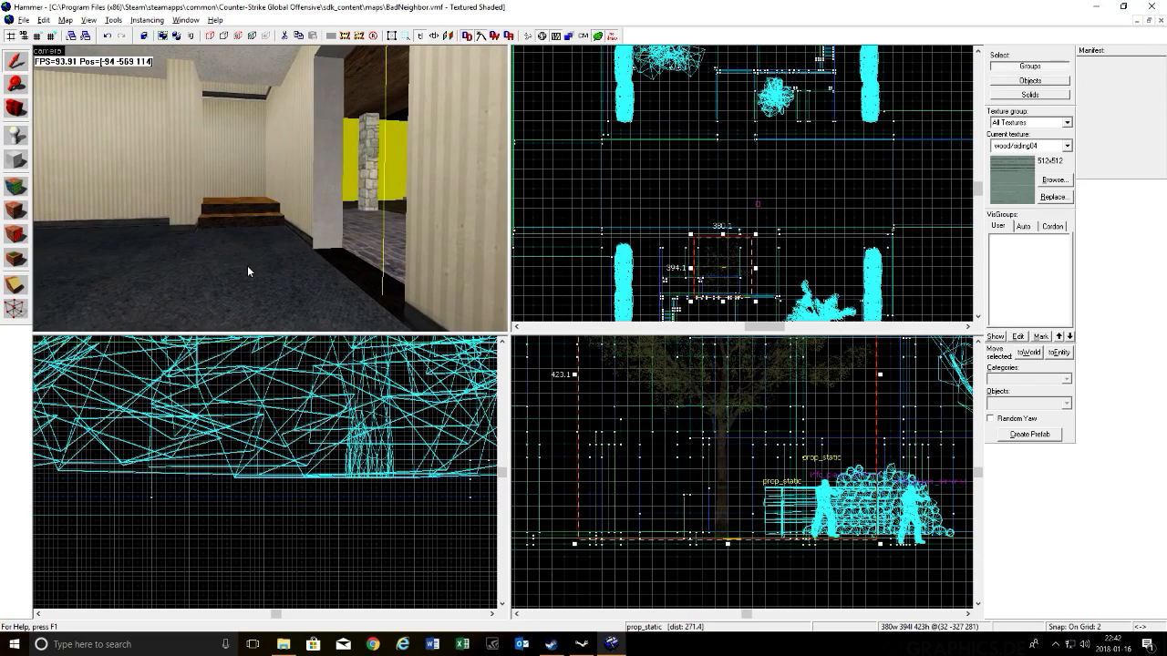
key("s")
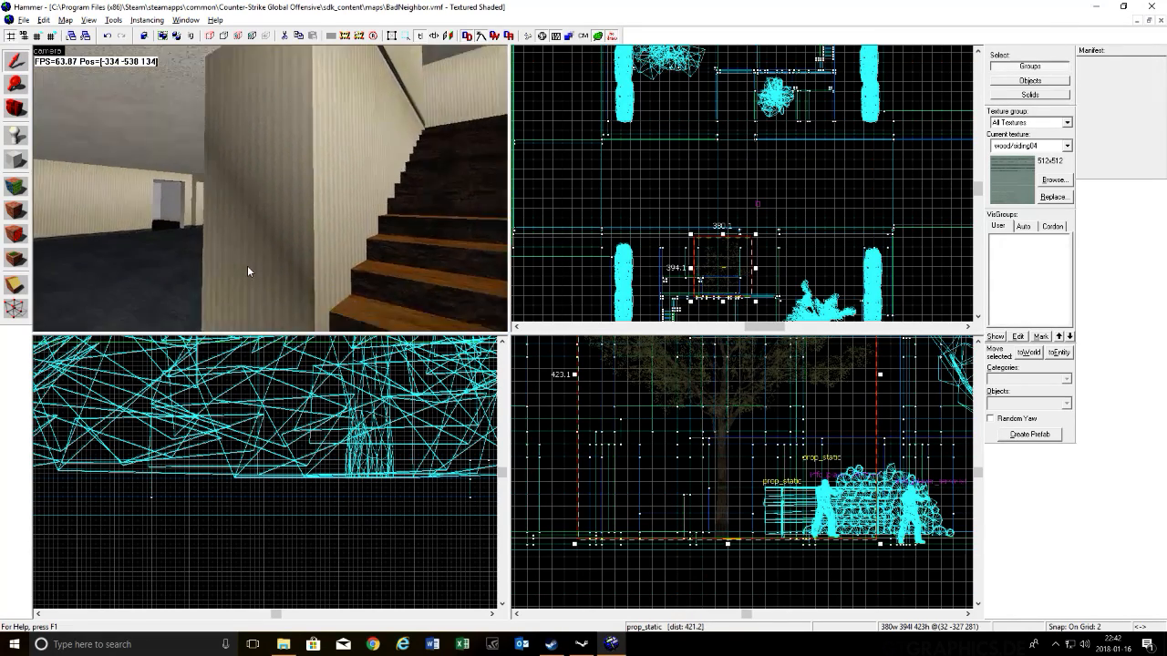
key("w")
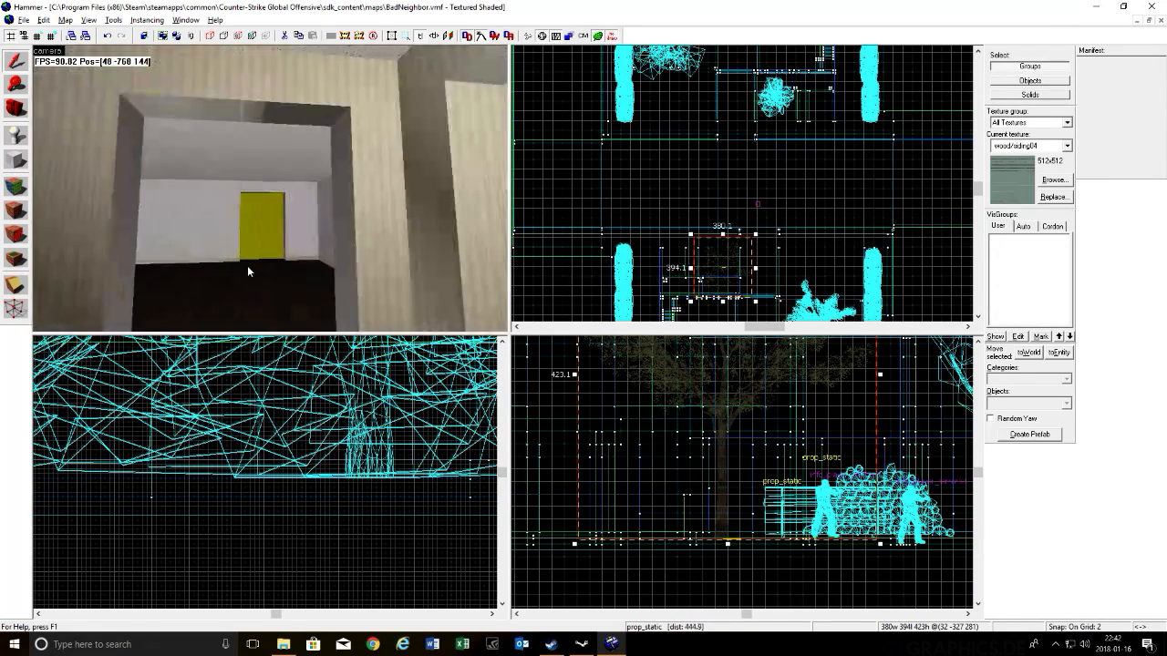
key("w")
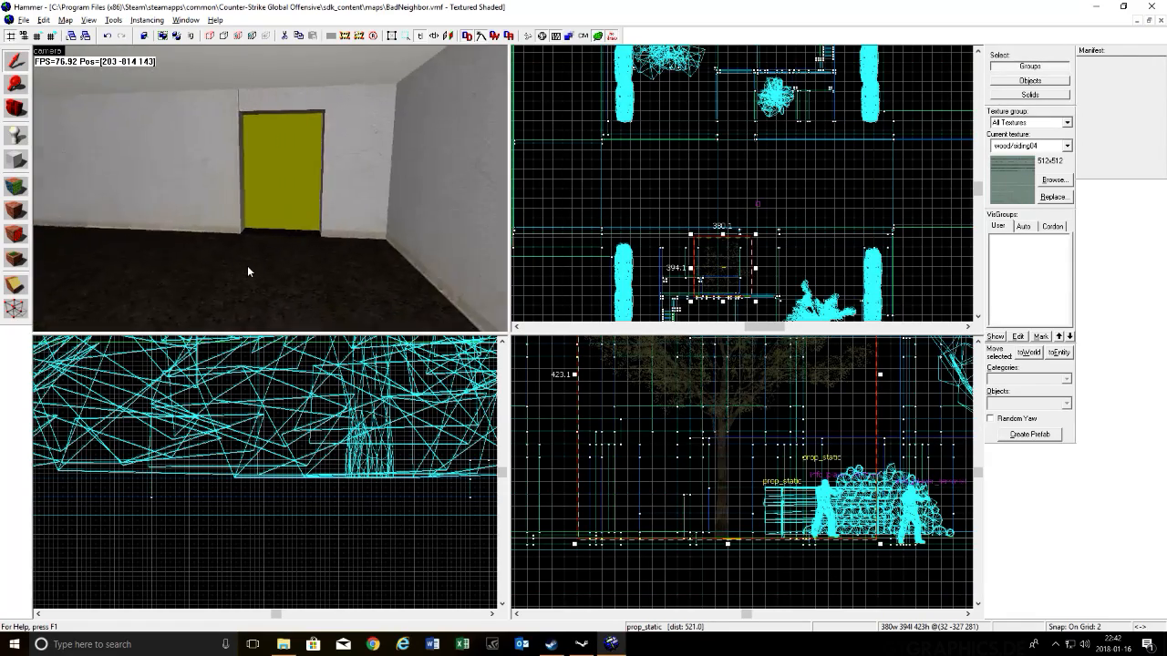
key("w")
key("s")
key("w")
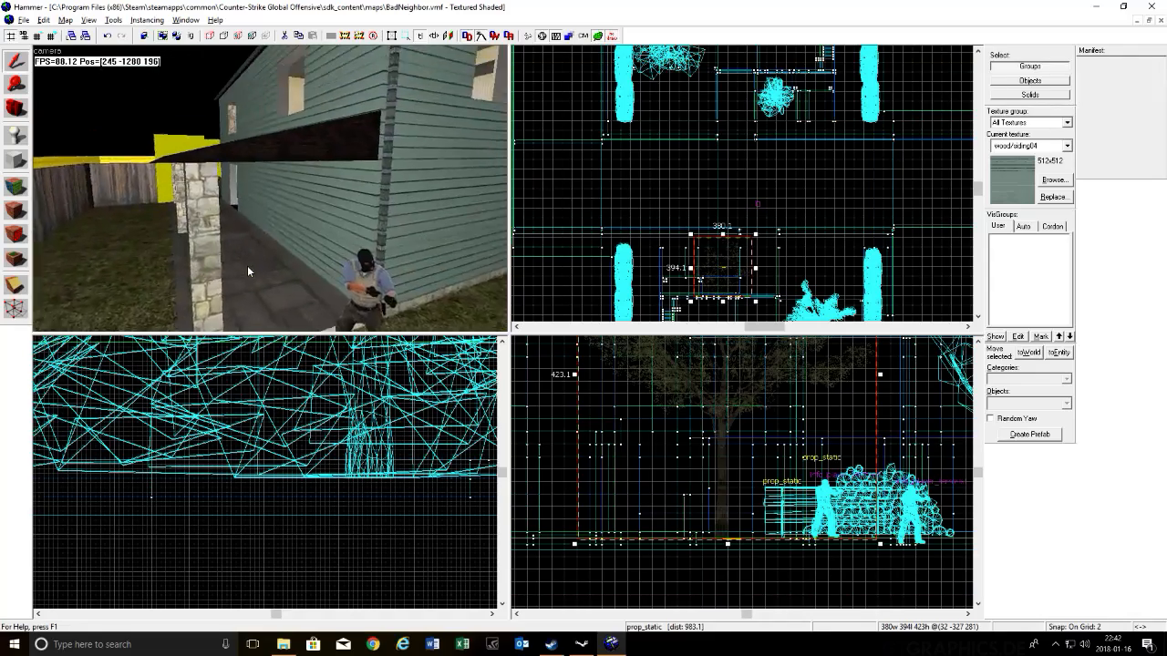
Step: Check the green house's porch, the street, the white house's front and the back fence, ending at the upstairs tiled wall
key("s")
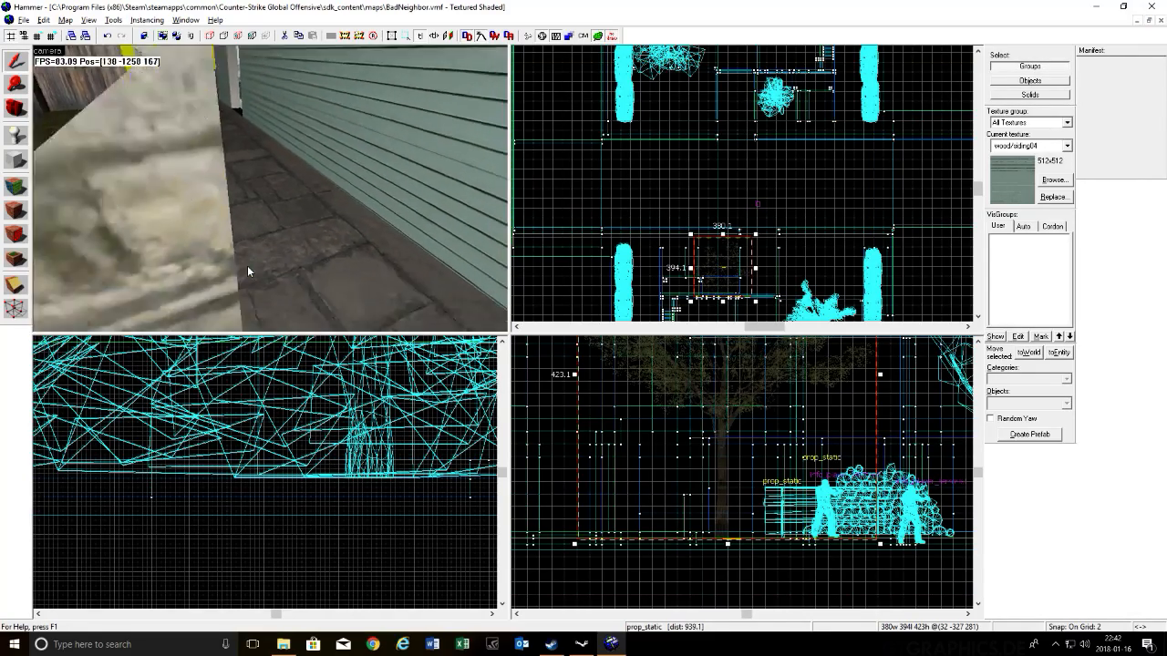
key("w")
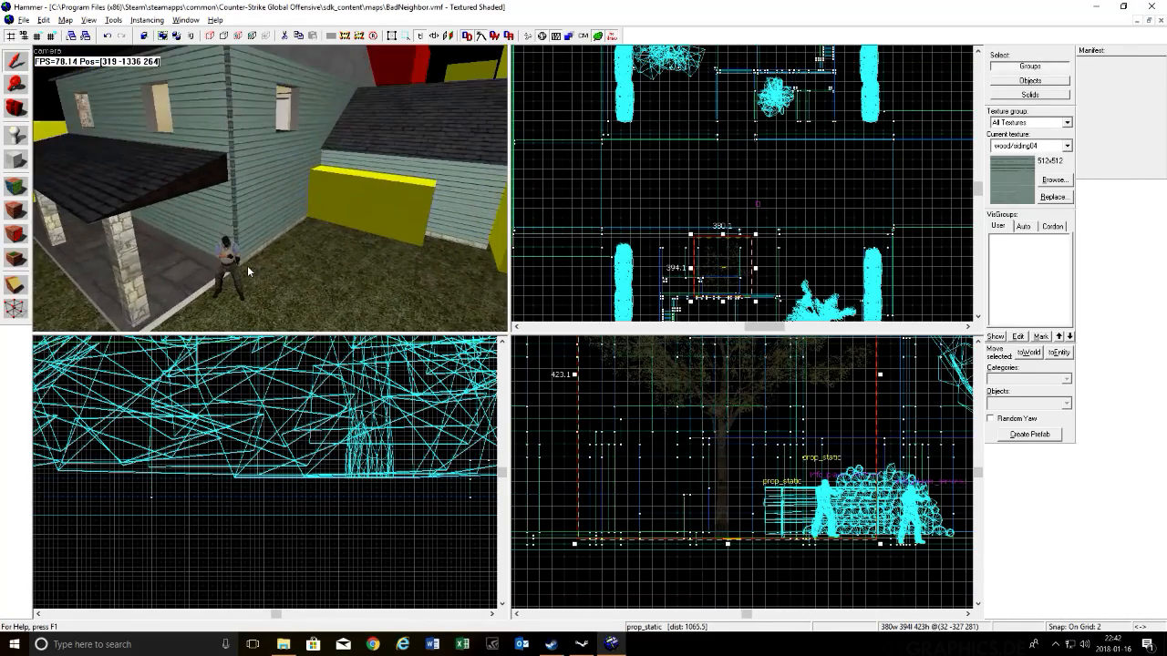
key("w")
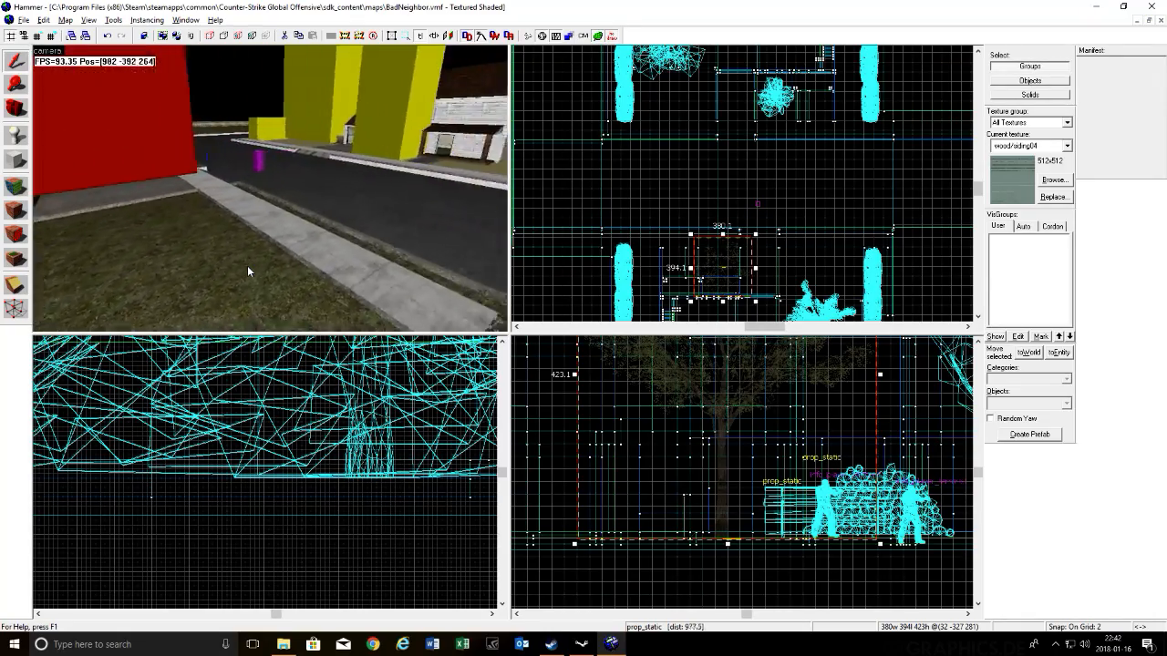
key("w")
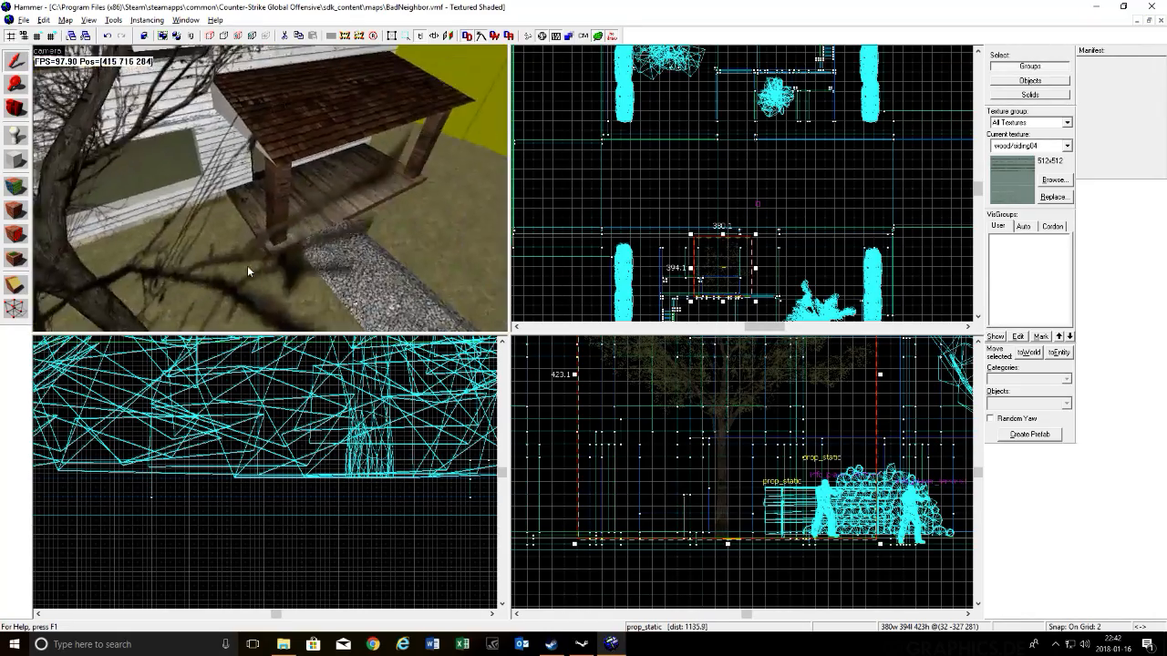
key("w")
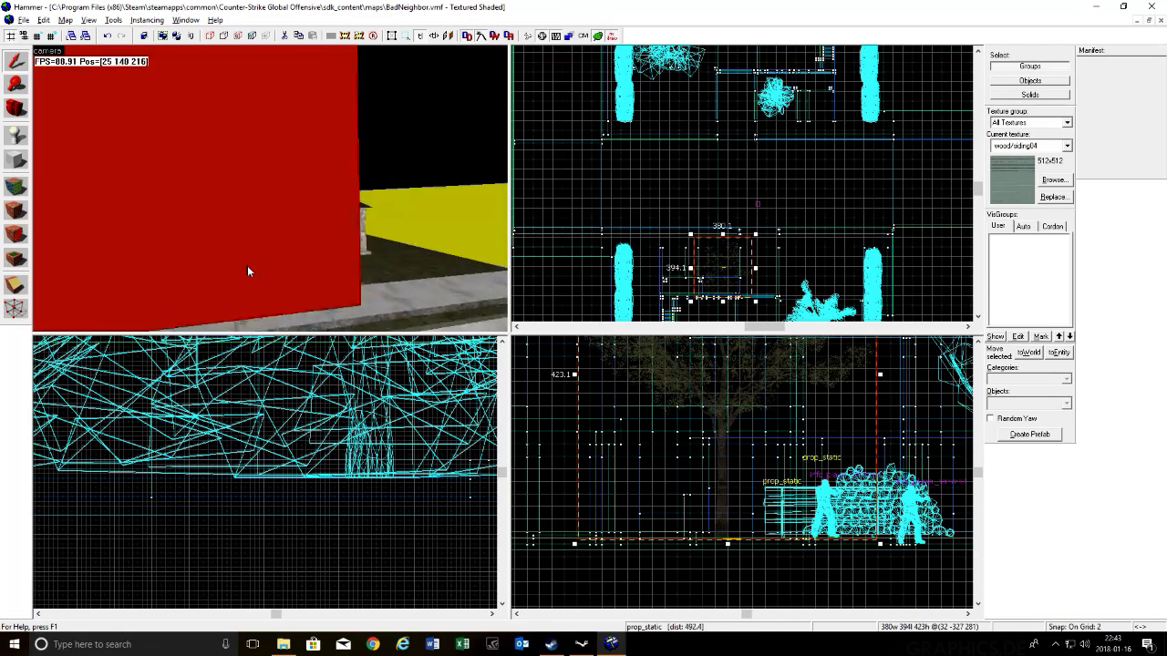
key("w")
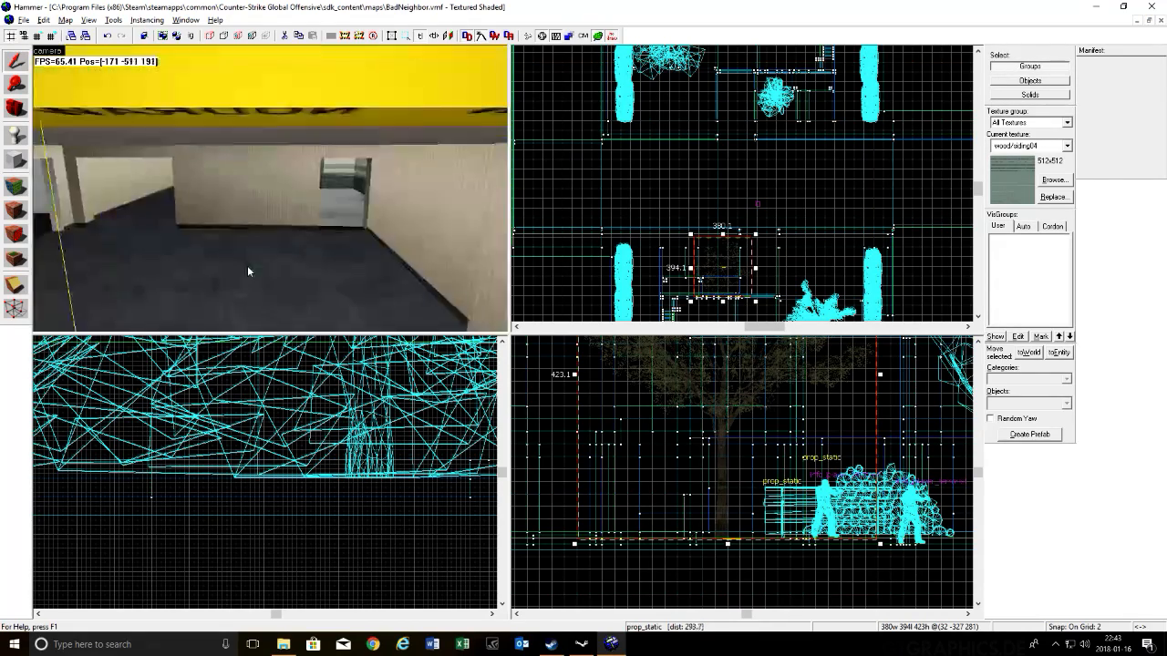
key("w")
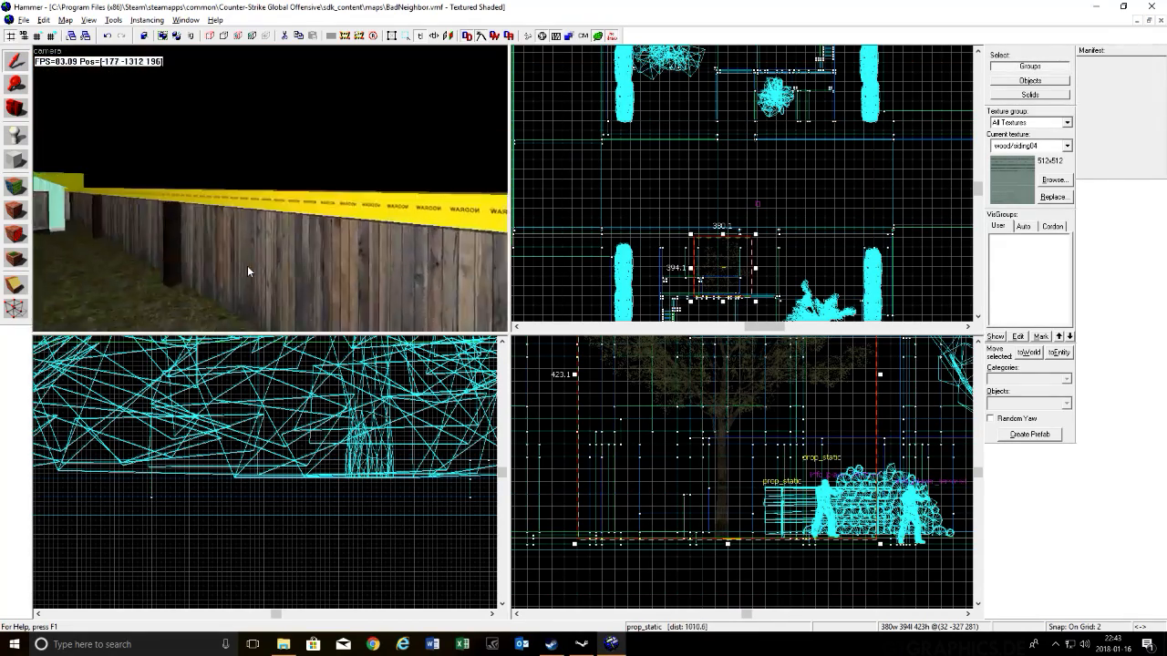
key("w")
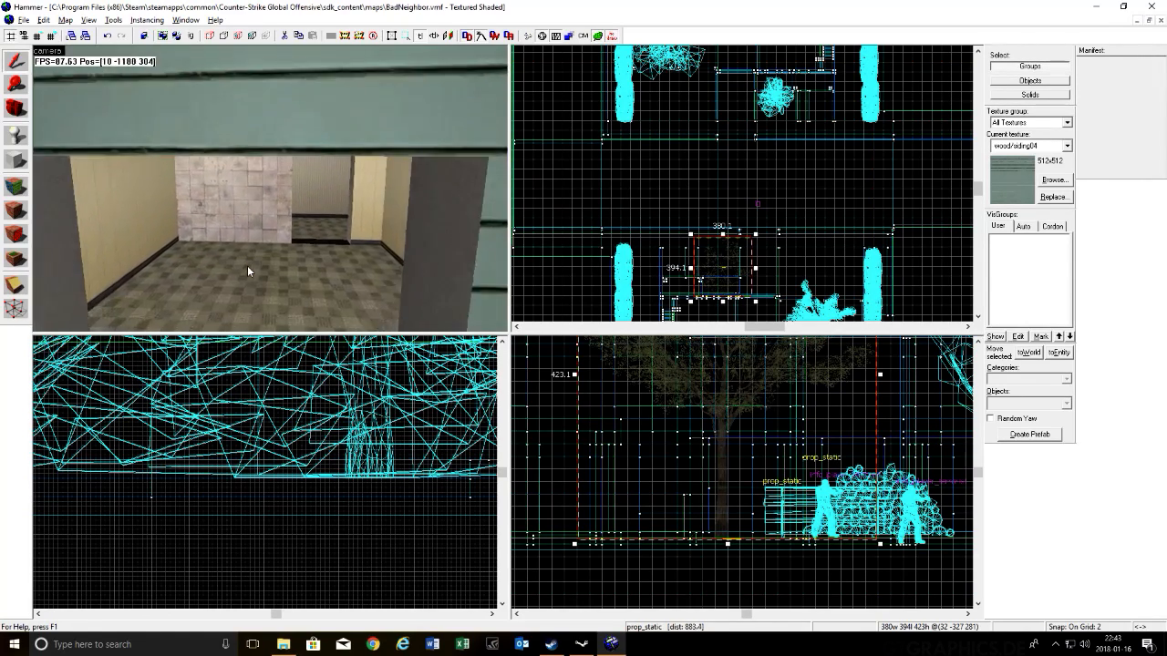
key("w")
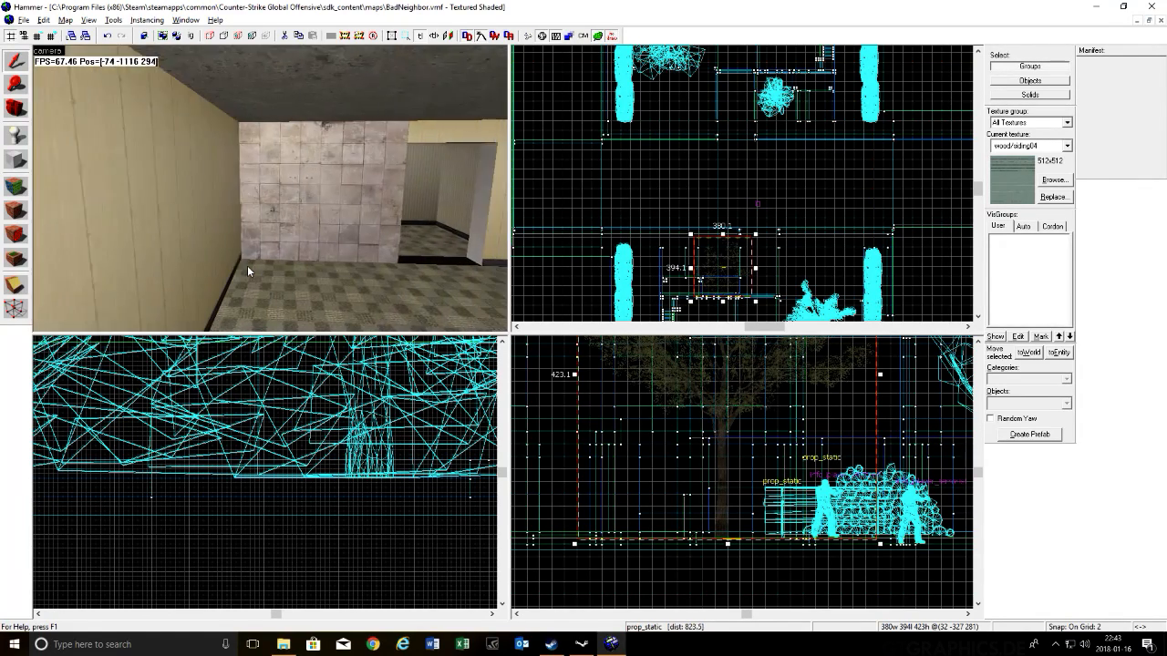
Step: Select the tiled wall brush between the upstairs bathroom and checkered-floor room, and turn on Hide Items to clear props from the views
left_click(320, 173)
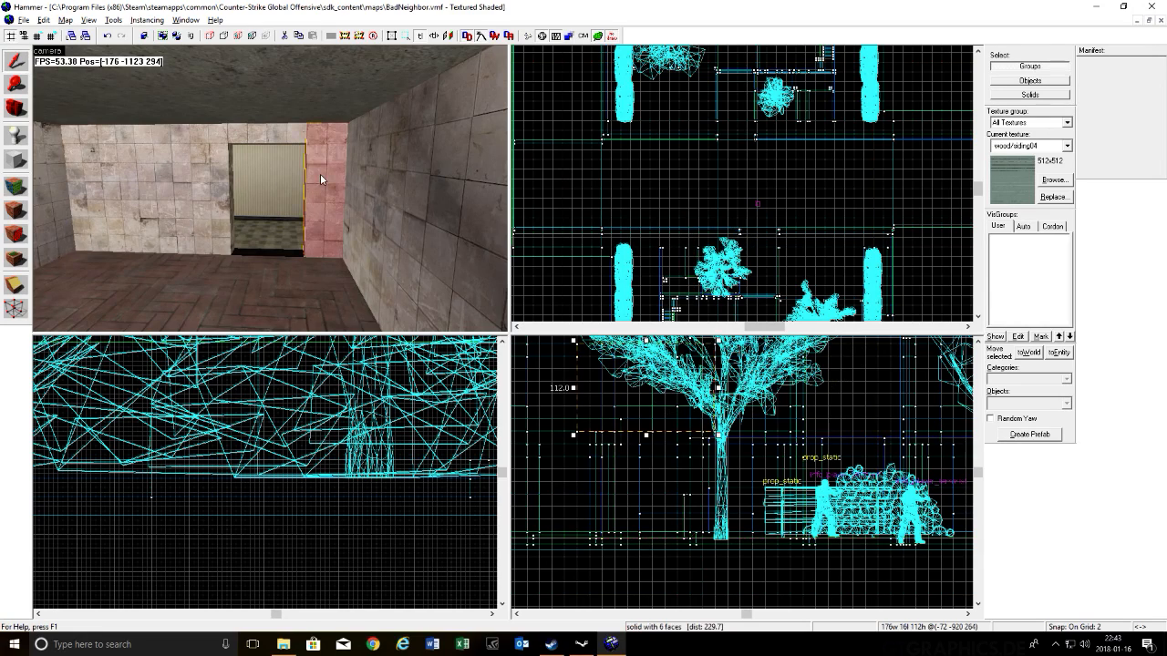
key("d")
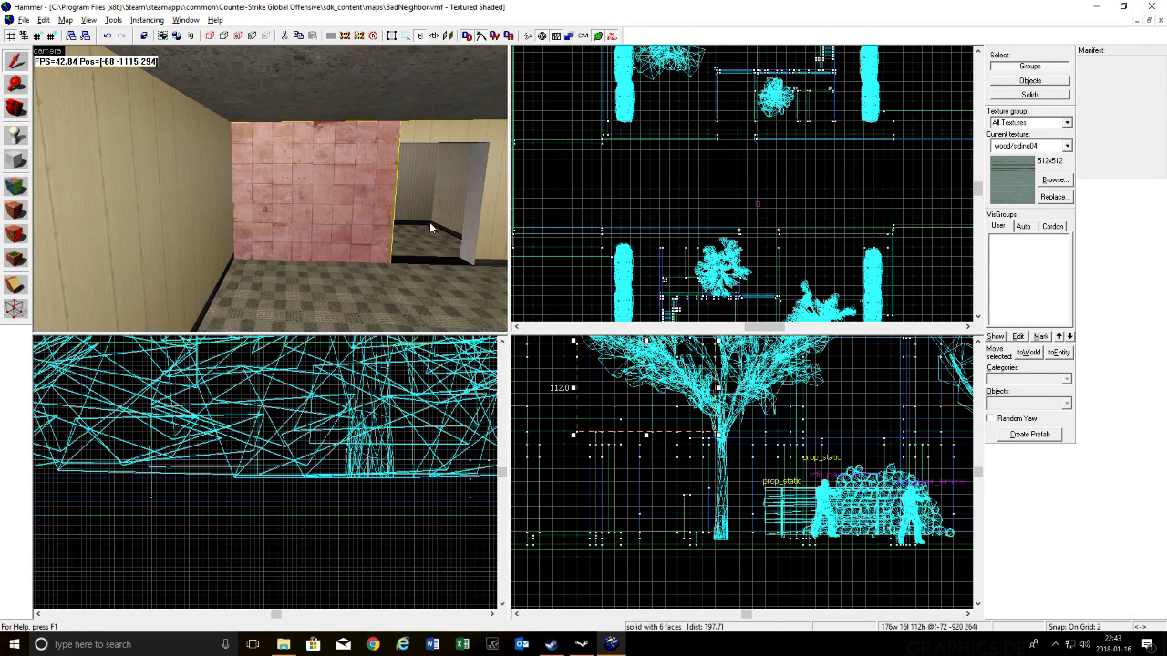
key("a")
scroll(651, 297, "down", 8)
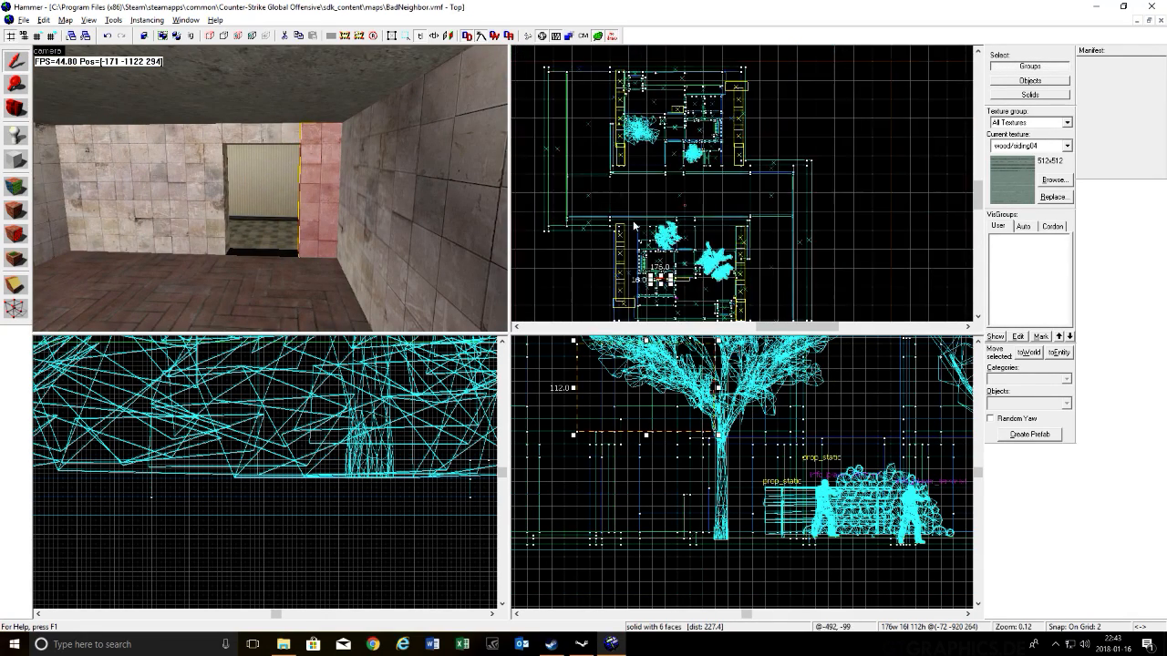
scroll(654, 179, "up", 7)
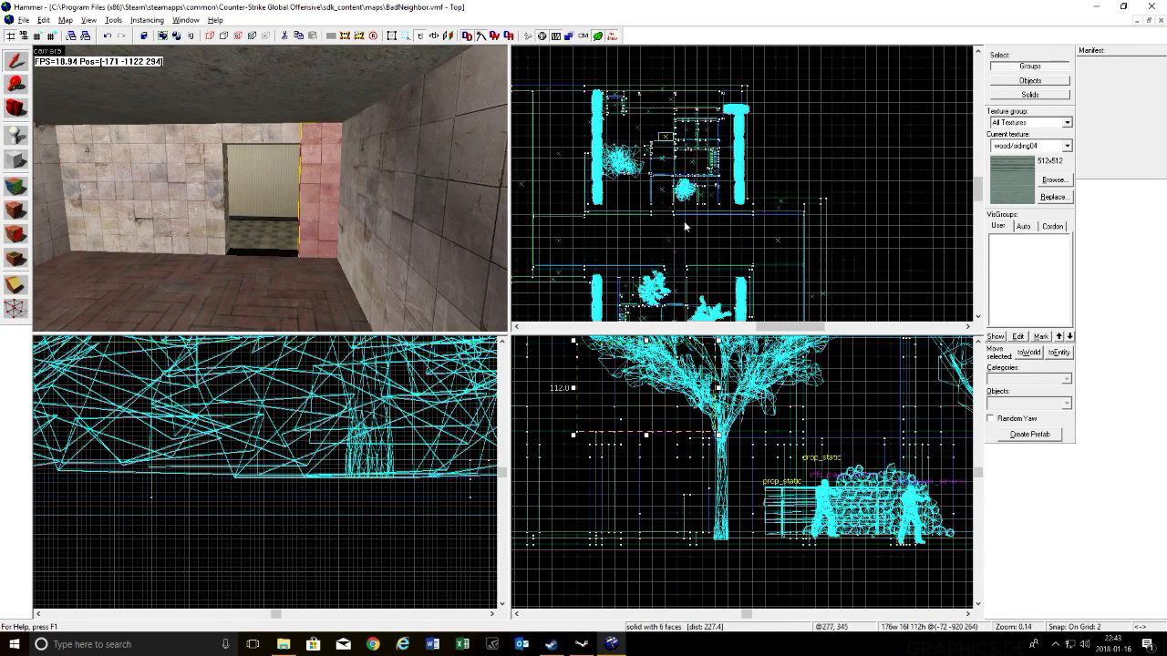
scroll(655, 178, "down", 9)
scroll(666, 287, "up", 14)
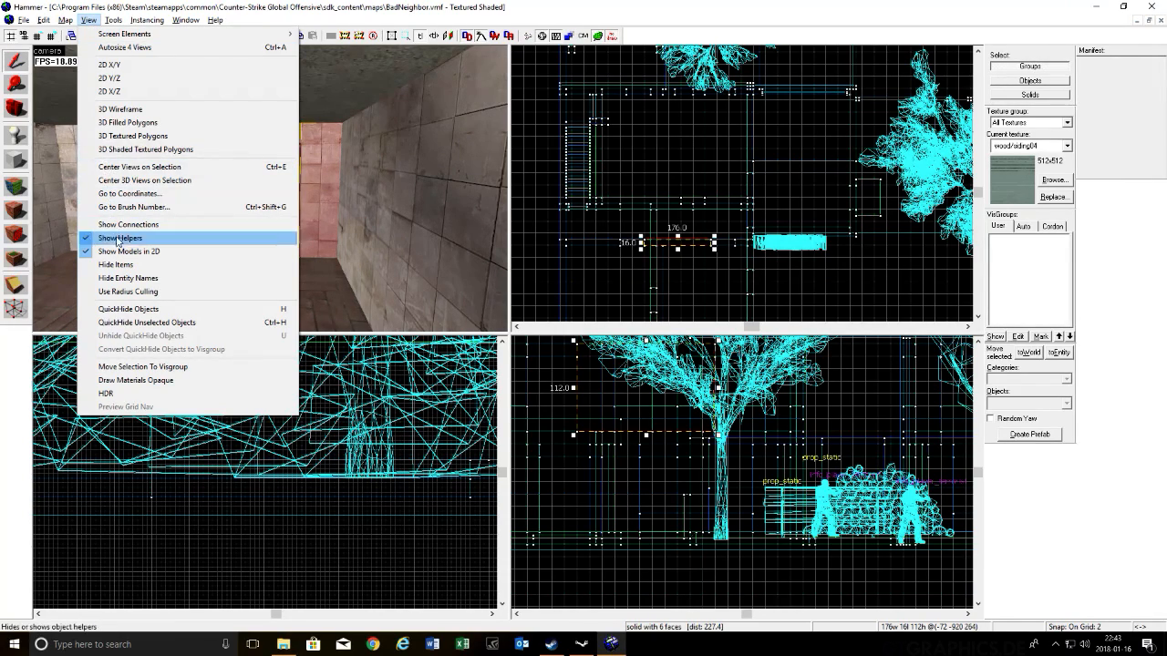
left_click(125, 265)
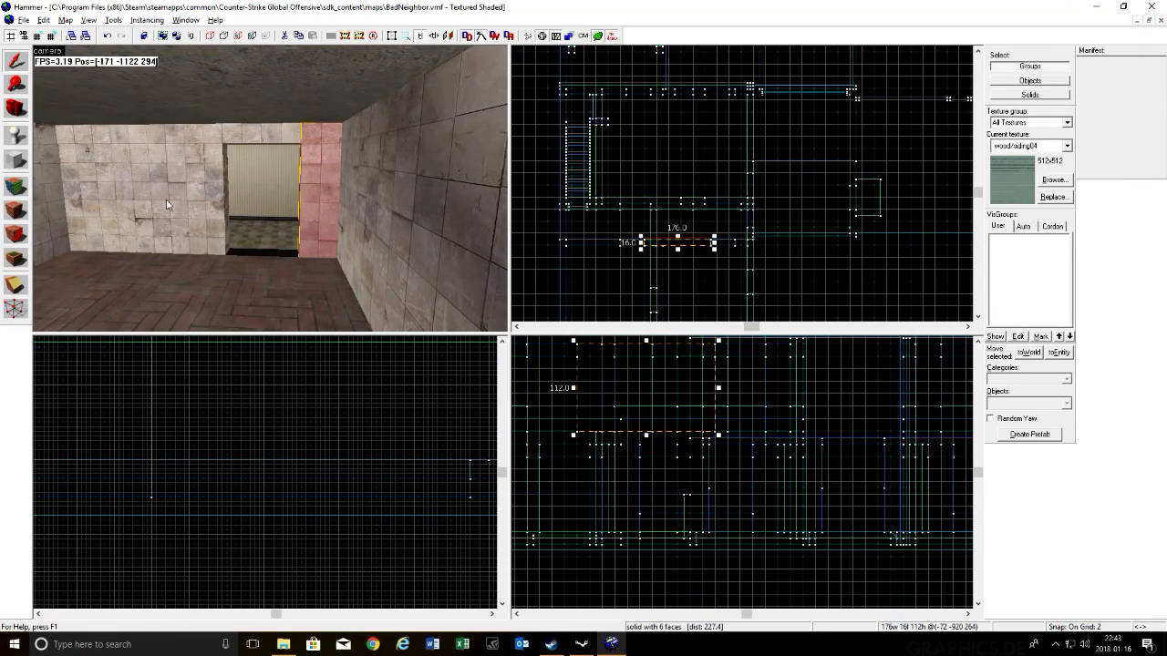
Step: Clip the selected tiled wall across its thickness 32 units from the bathroom-side end, in line with the adjoining wall, keeping both pieces
scroll(638, 255, "up", 1)
scroll(638, 255, "up", 8)
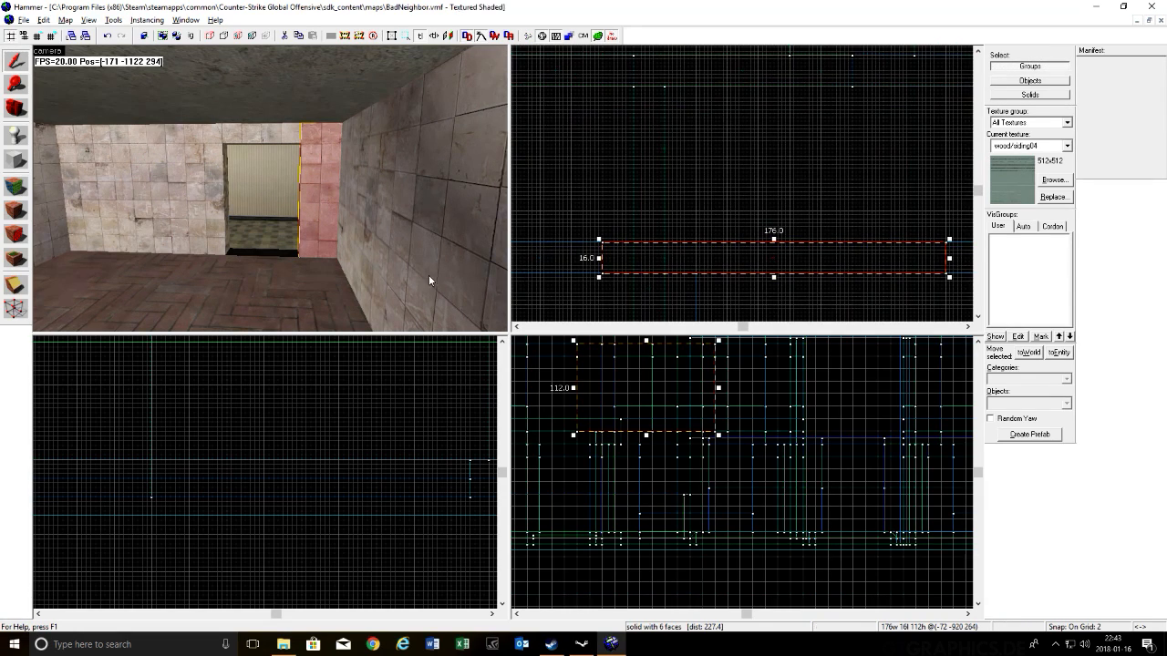
left_click(16, 284)
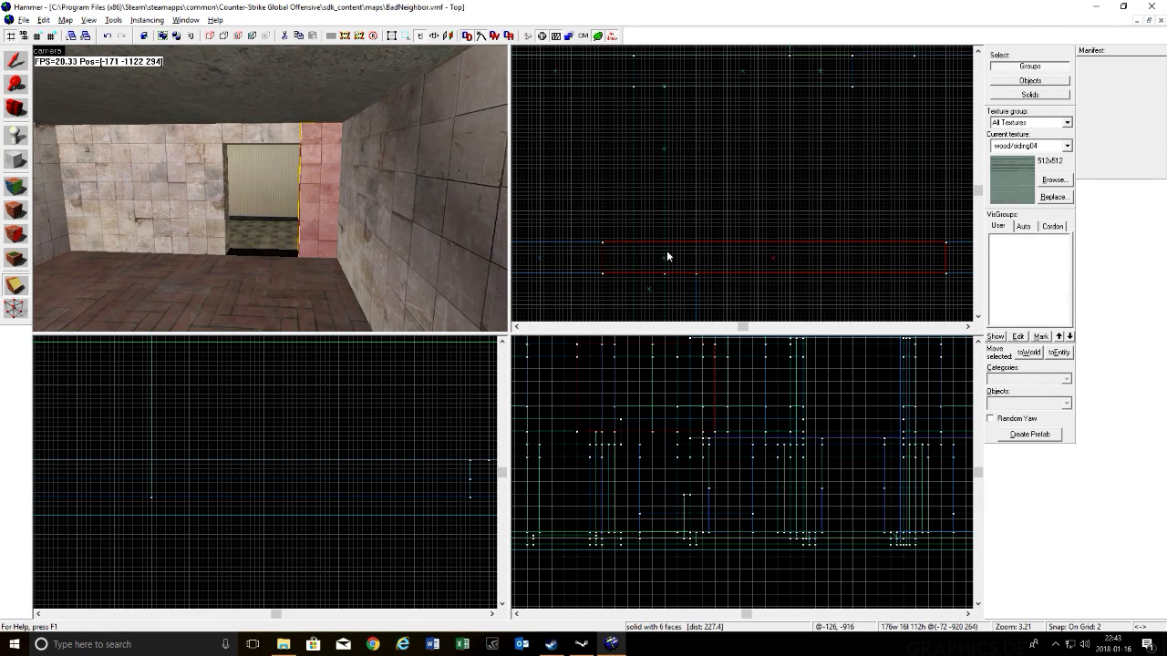
left_click_drag(663, 251, 663, 261)
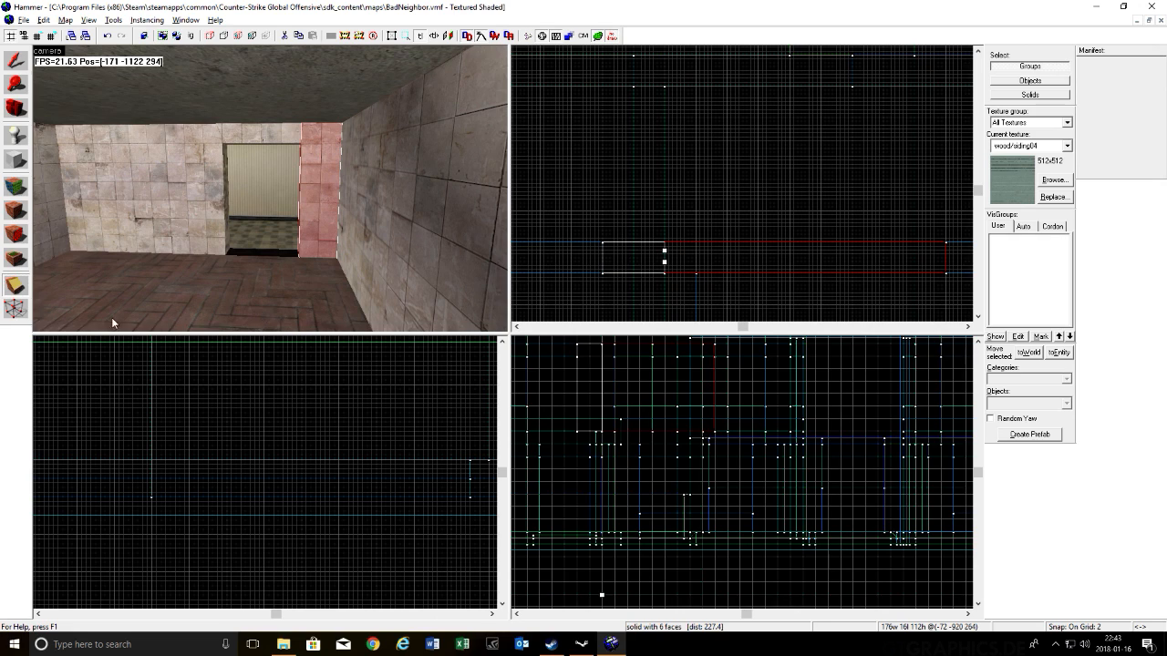
left_click(19, 289)
left_click(19, 289)
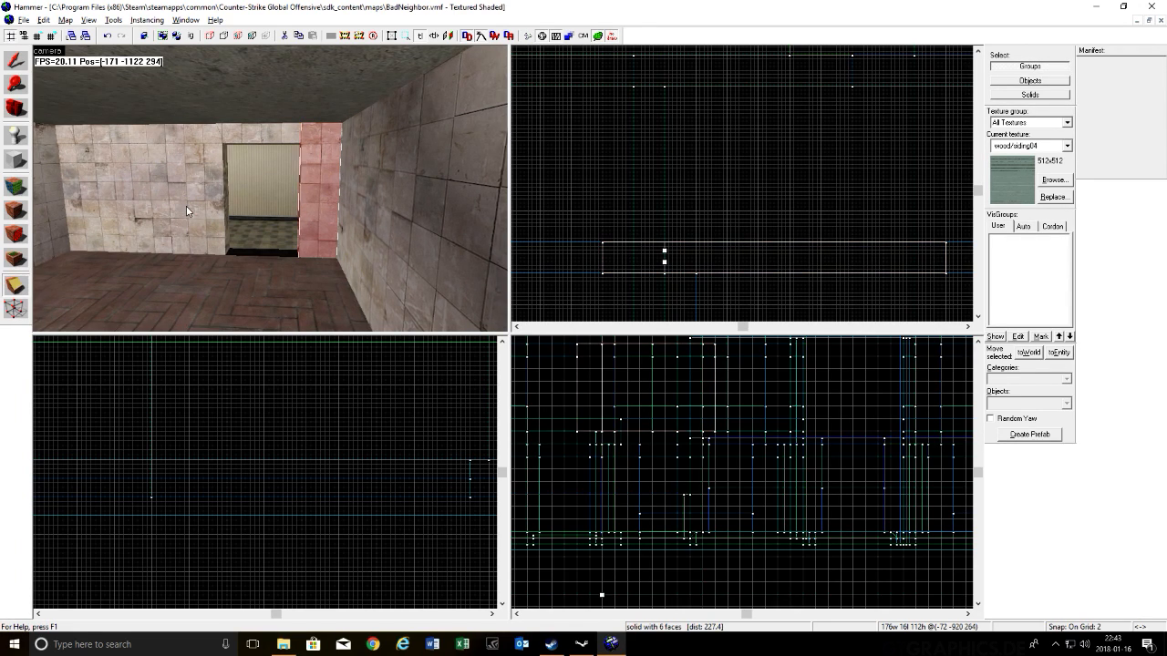
key("d")
key("d")
key("Return")
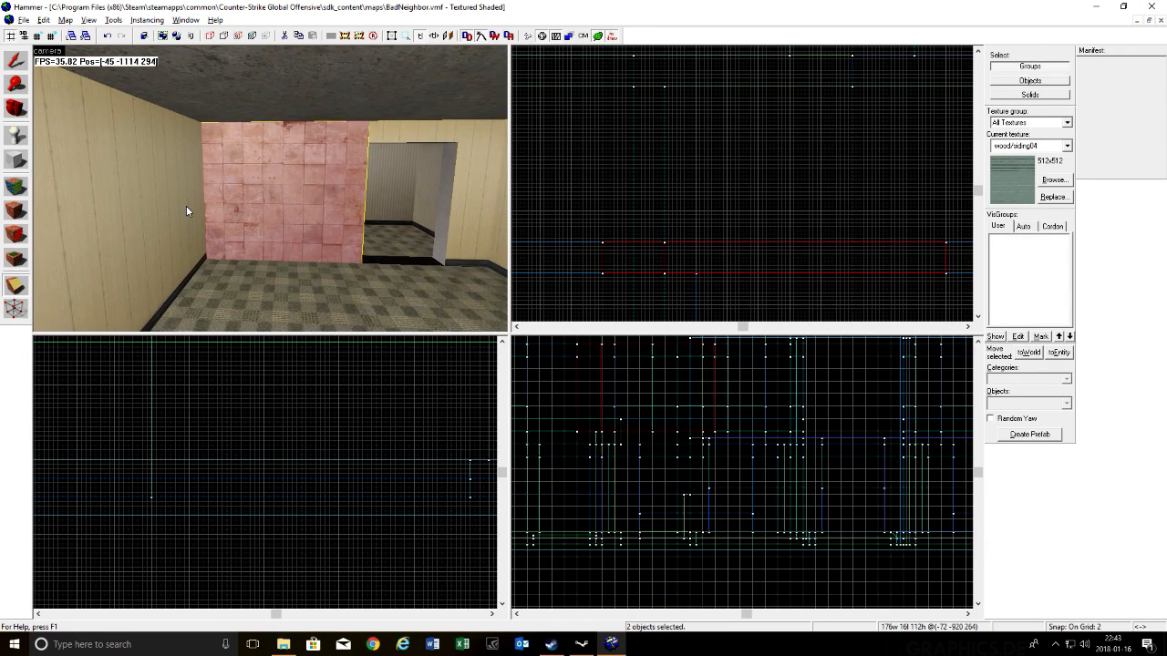
Step: Select only the 32-unit wall piece beside the bathroom doorway and check the split from the checkered-floor room
key("a")
left_click(16, 60)
left_click(313, 157)
left_click(297, 157)
key("d")
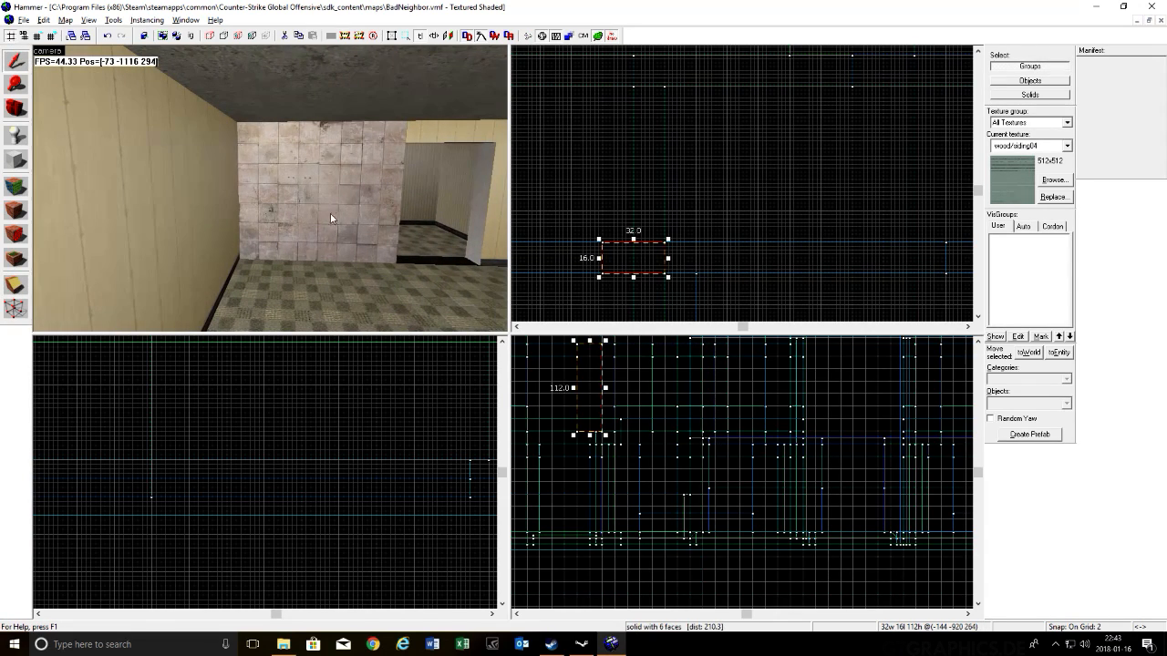
Step: Select the 144-unit tiled wall piece and limit the face selection to its side facing the checkered-floor room
left_click(371, 211)
key("a")
key("d")
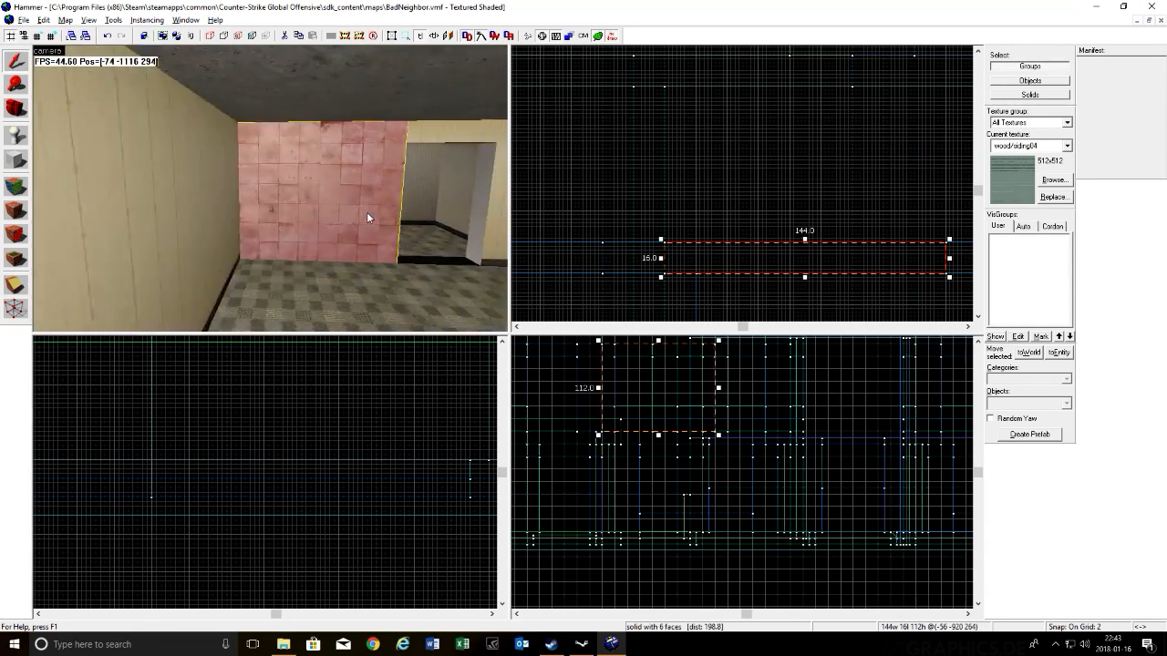
key("d")
left_click(16, 187)
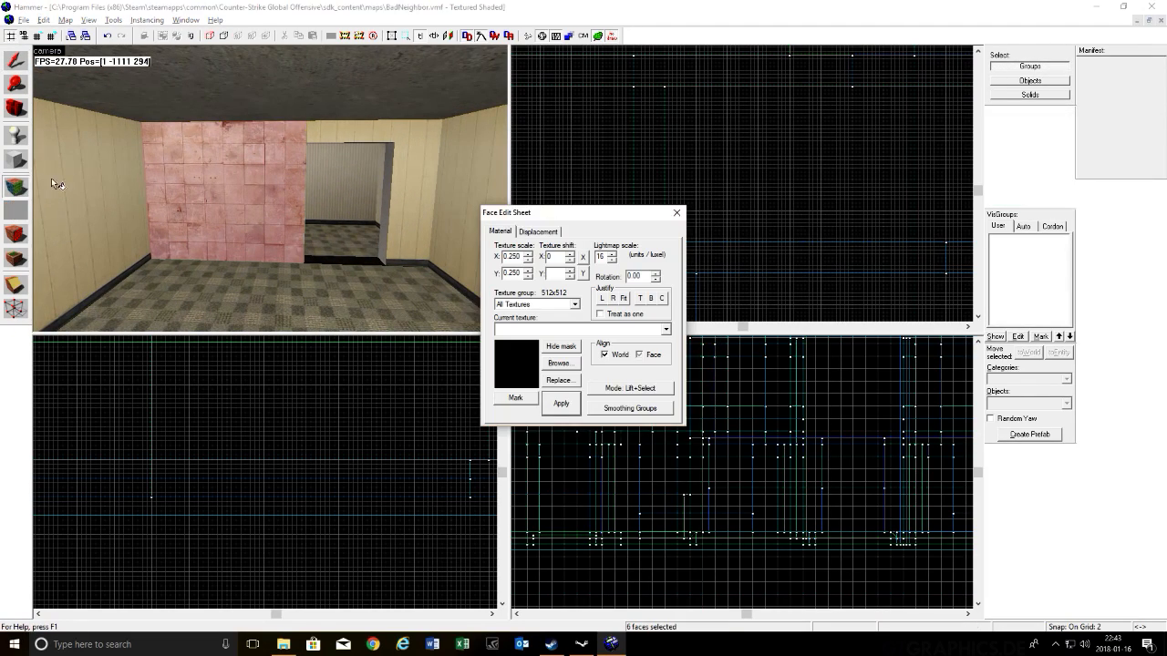
left_click(220, 151)
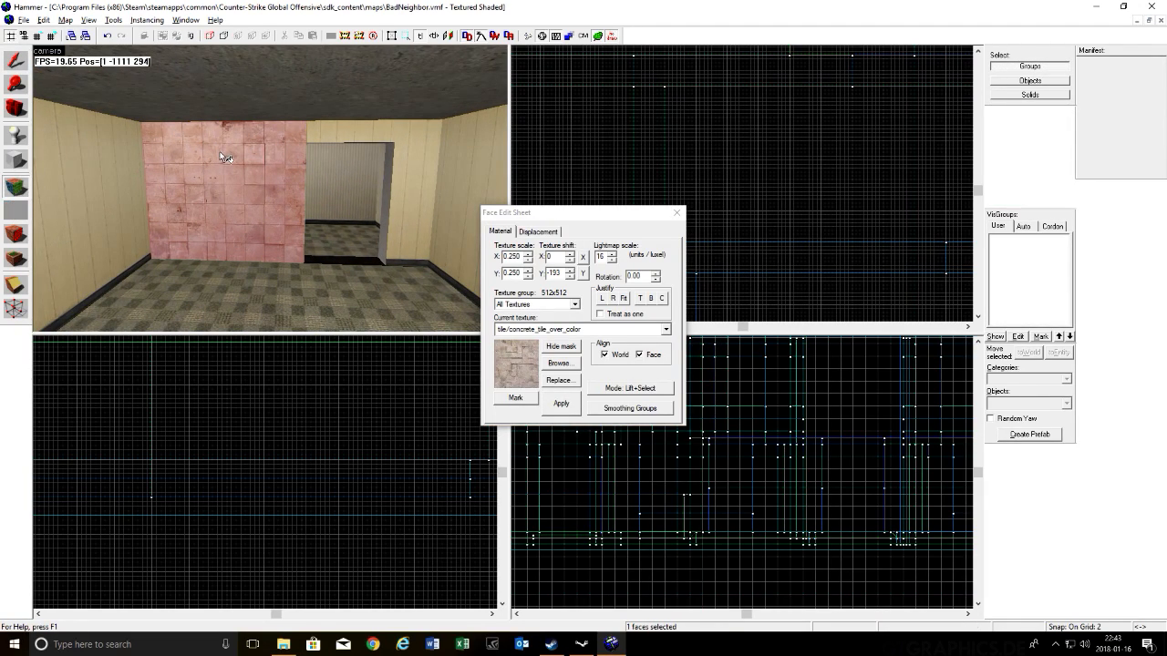
key("w")
key("w")
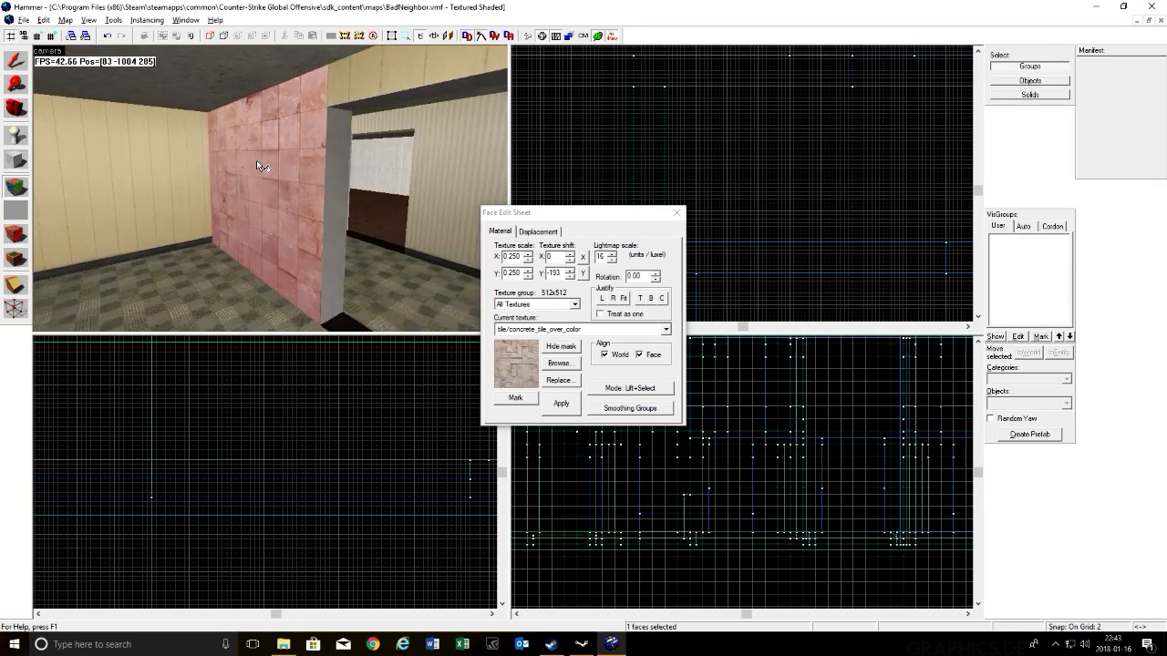
key("s")
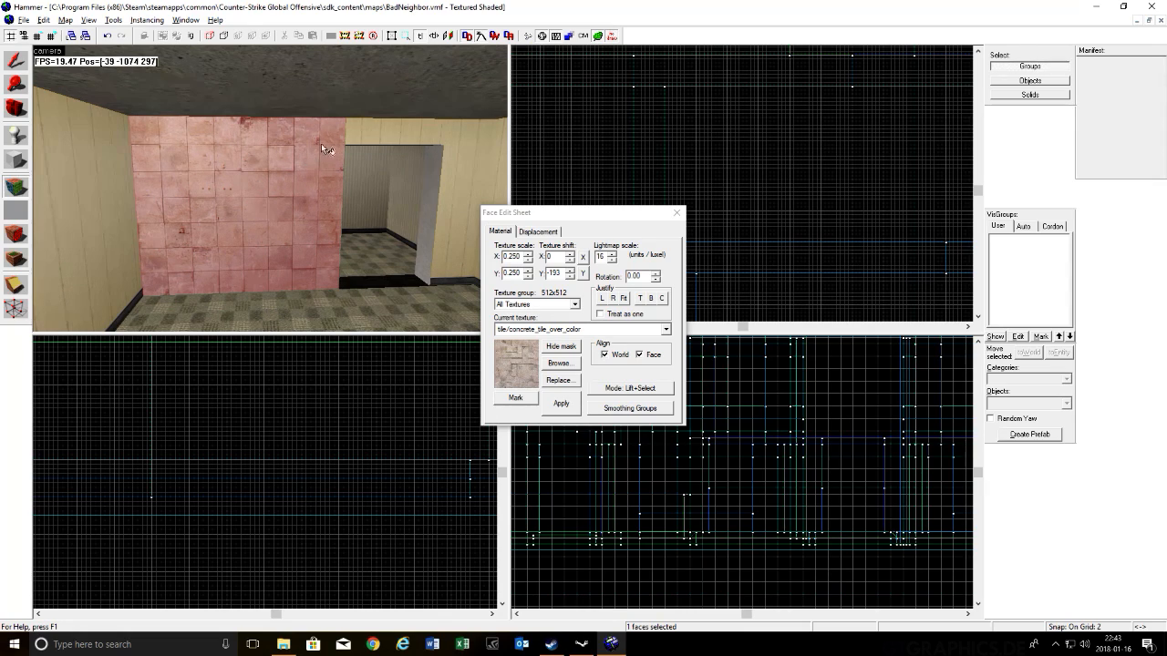
Step: Sample plaster/wallpaper02 from the wall above the doorway and apply it to the tiled face in the checkered-floor room
left_click(365, 133)
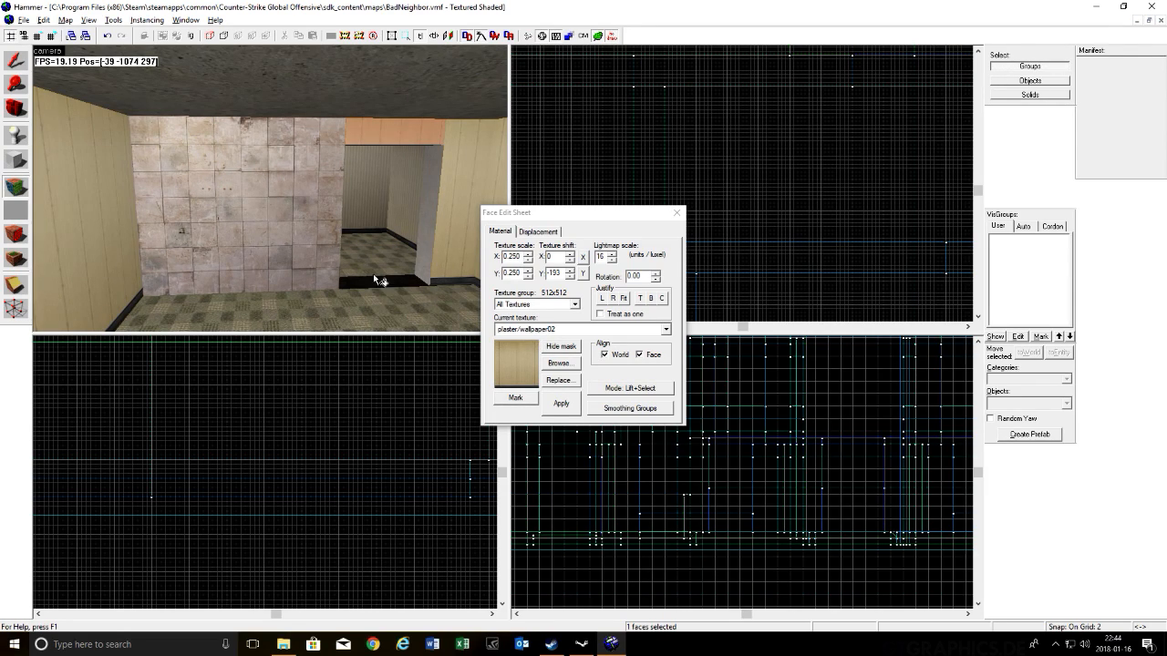
left_click(292, 220)
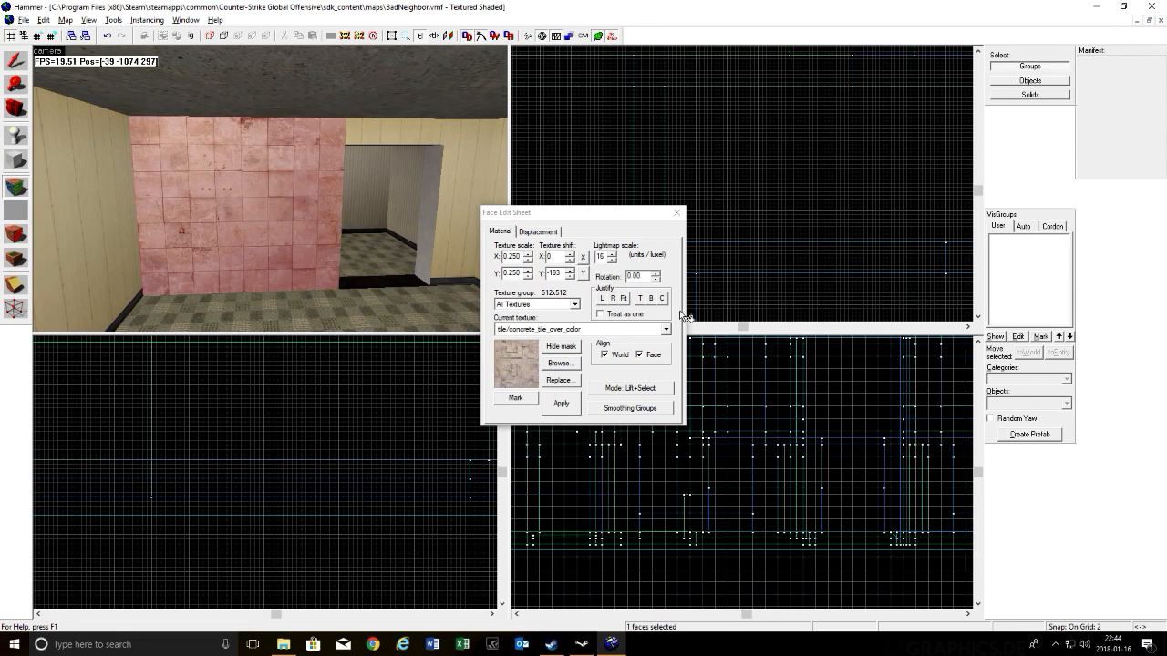
left_click(669, 329)
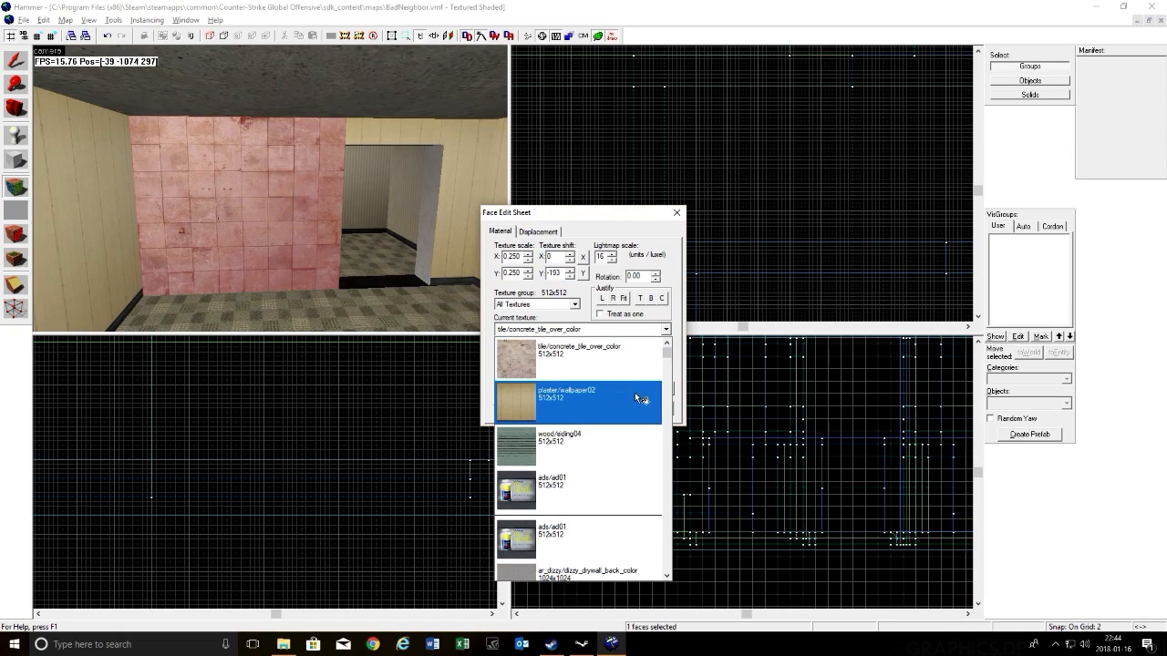
left_click(634, 392)
left_click(575, 403)
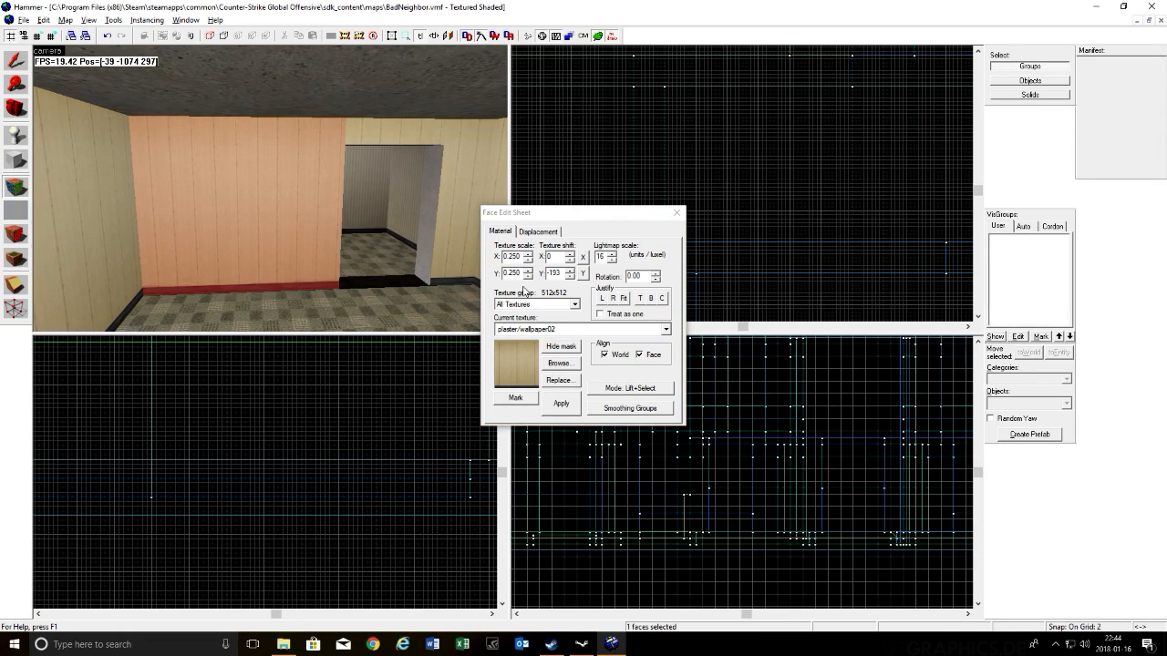
Step: Filter the texture browser by "wallpaper" and pick plaster/wallpaper02 as the current texture
left_click(559, 363)
type("w")
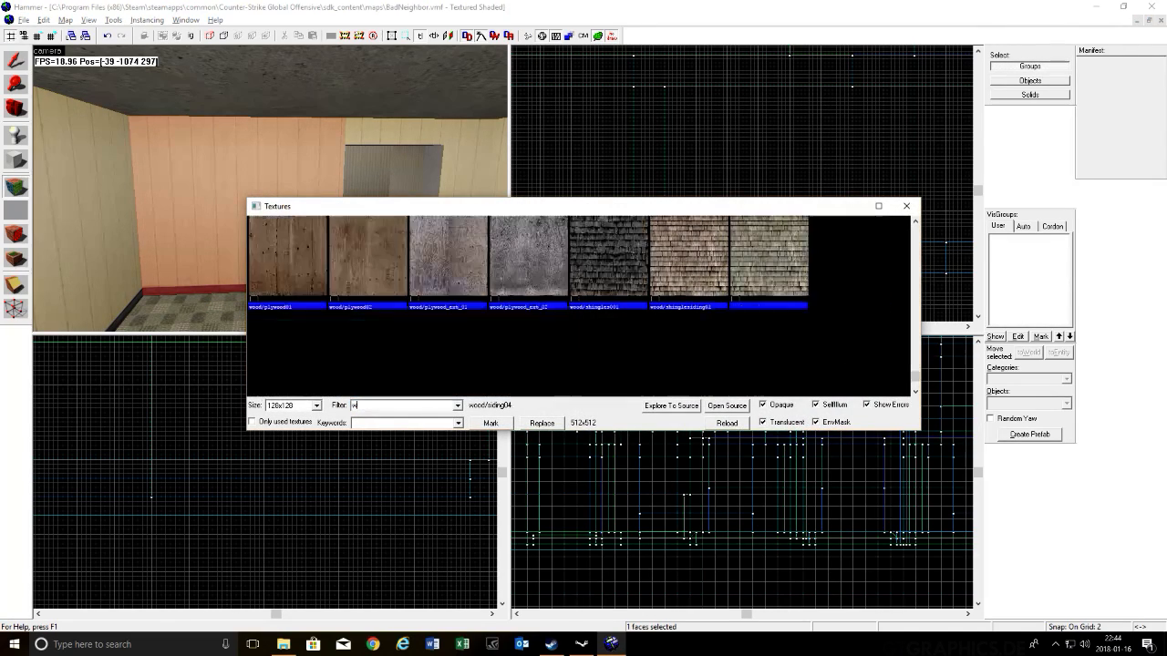
type("allbape")
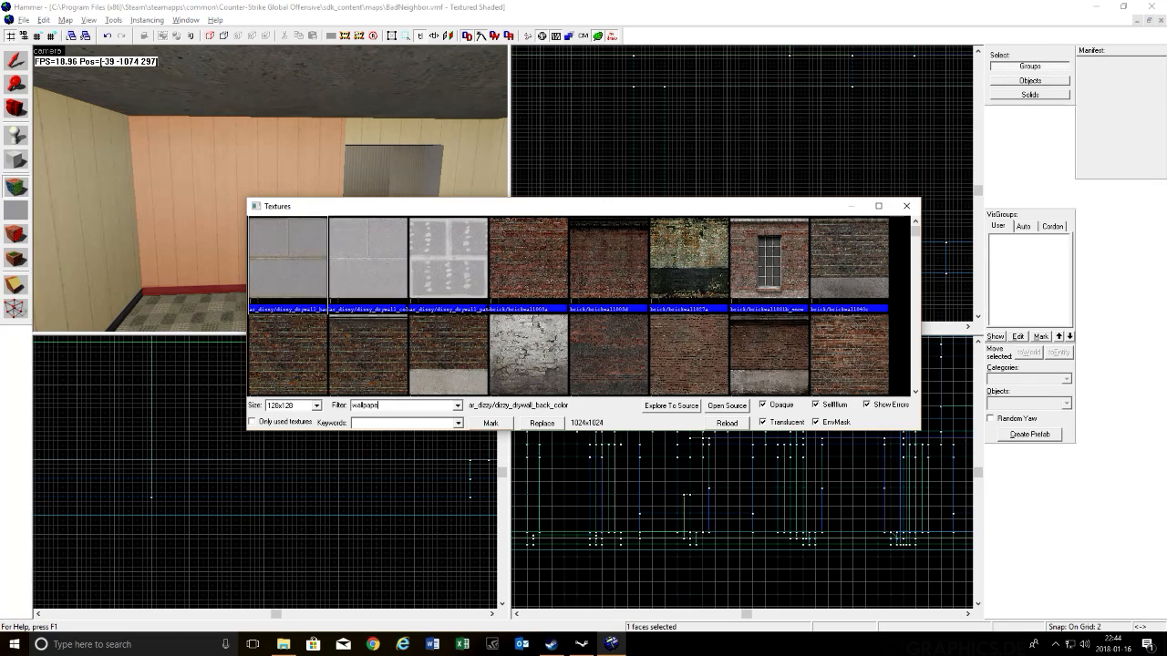
type("r")
left_click(359, 268)
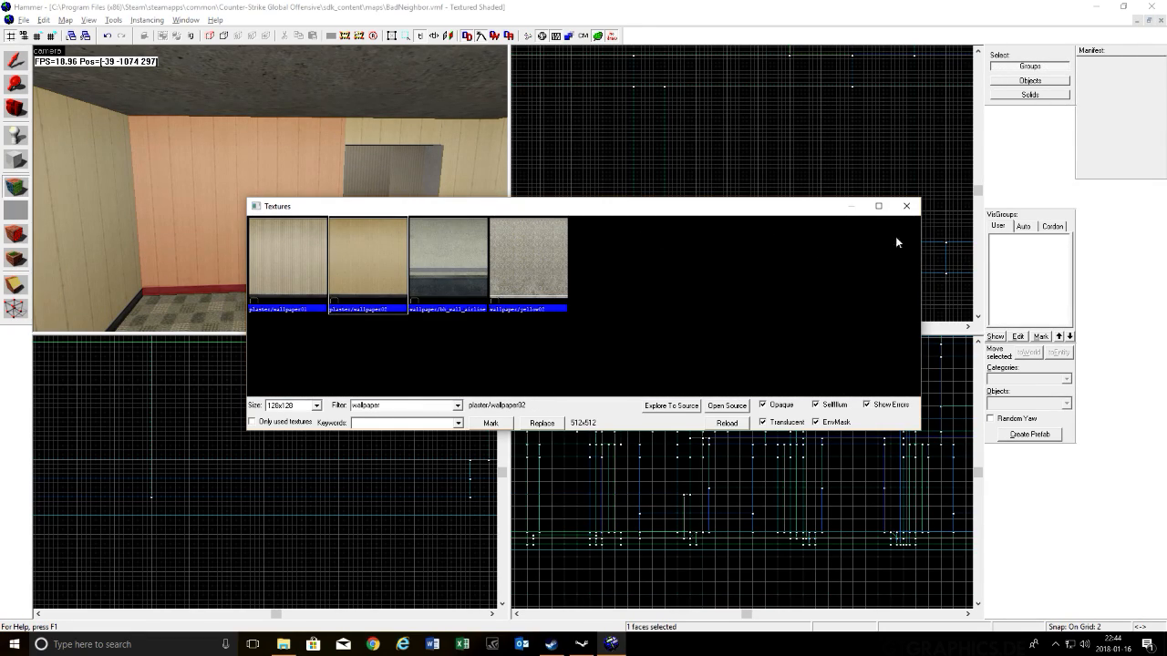
left_click(906, 207)
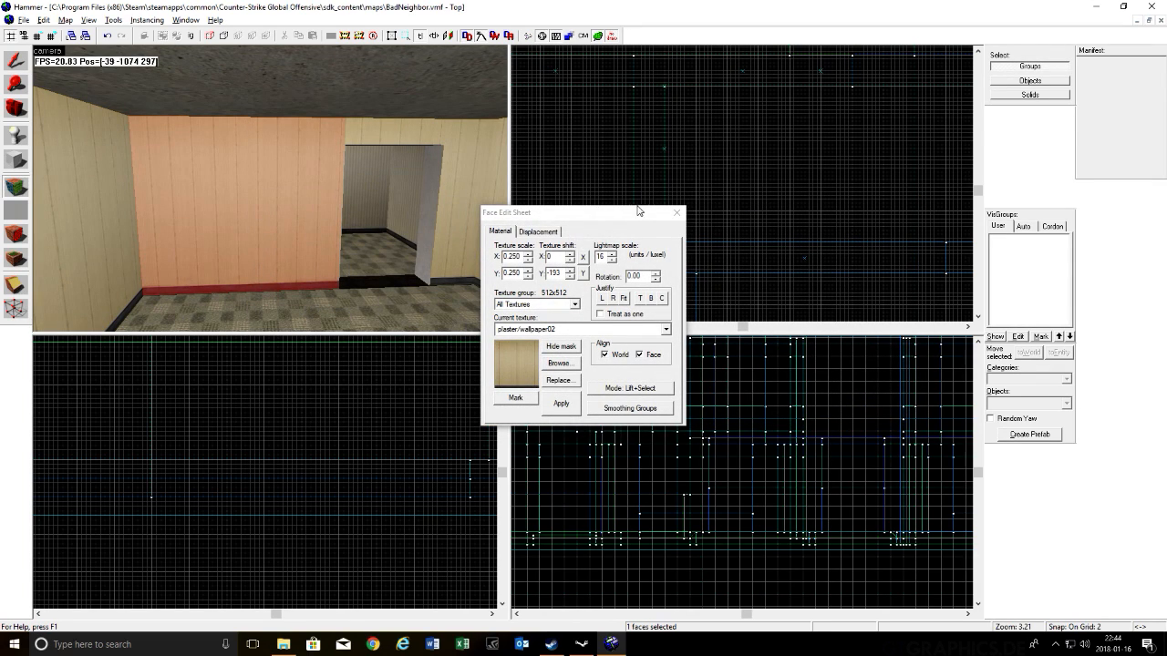
Step: Finish face editing and check the wallpapered wall and the neighbouring upstairs room
left_click(675, 216)
key("z")
key("s")
key("w")
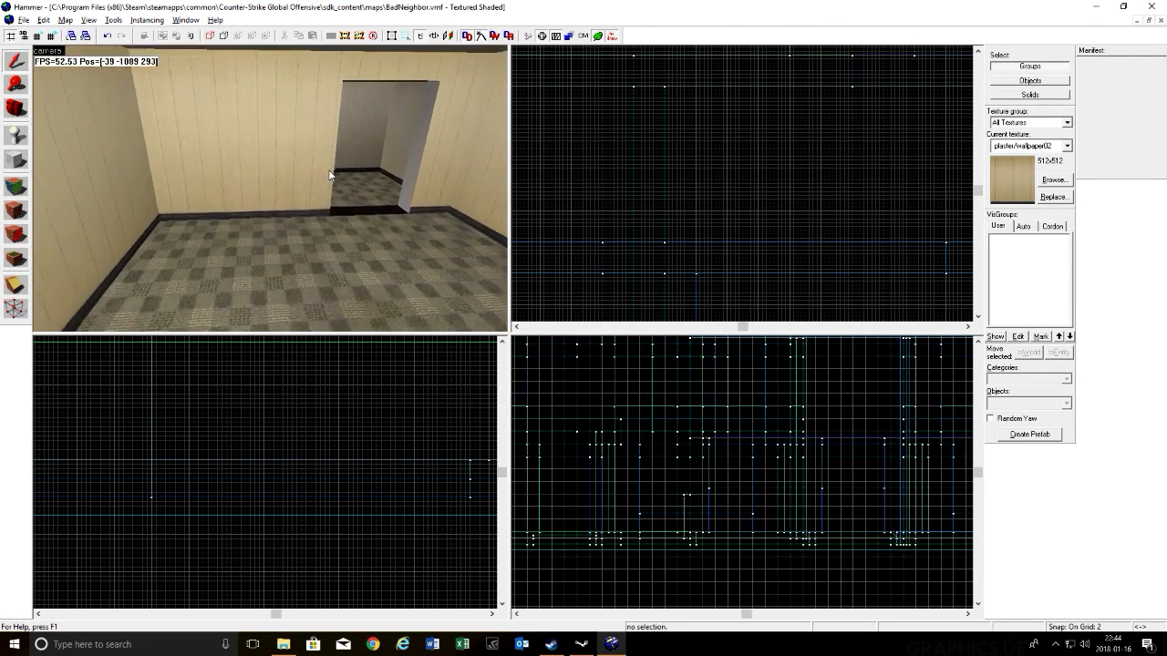
key("w")
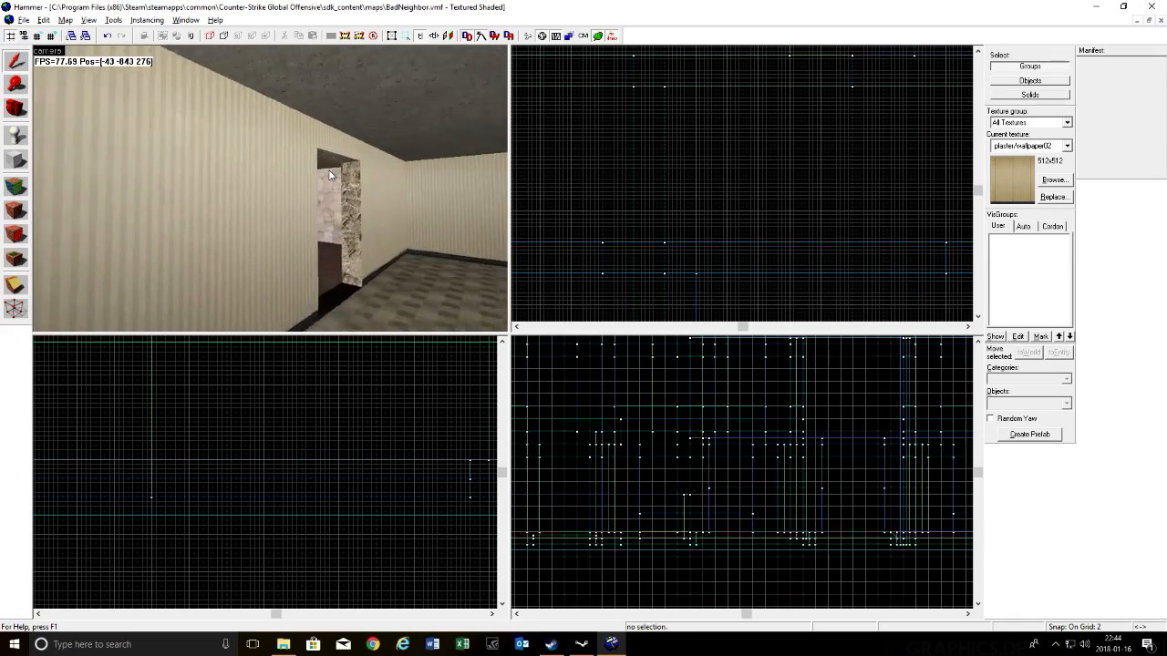
key("w")
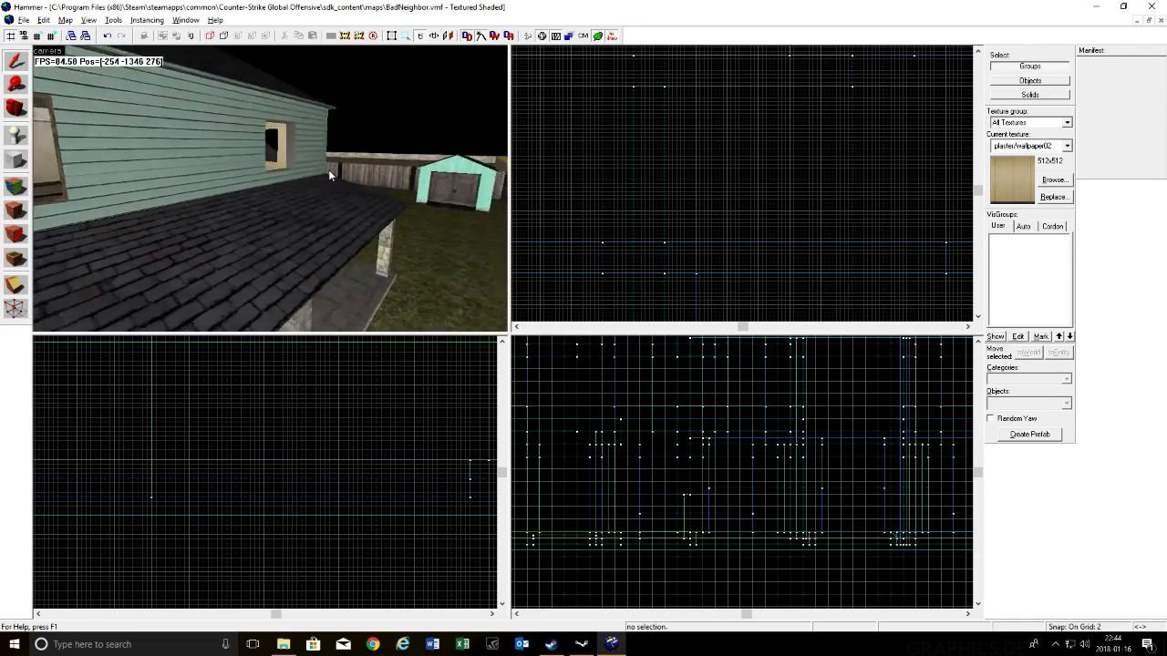
Step: Inspect the white house's front and the yellow boundary walls around its yard and along the street
key("w")
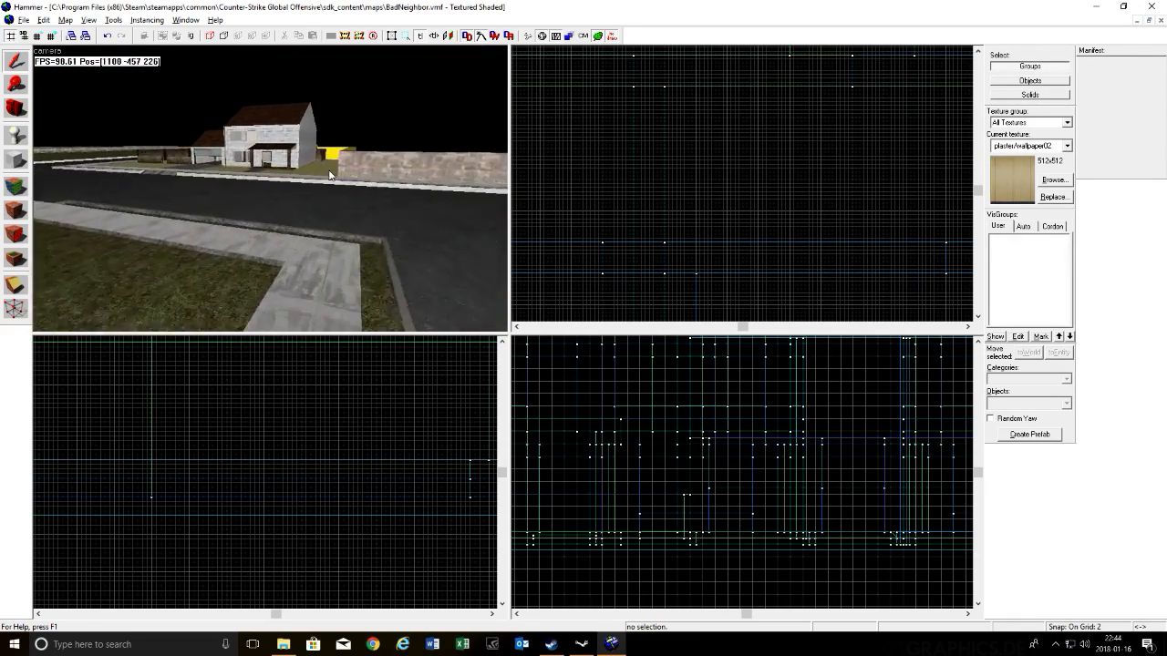
key("w")
key("s")
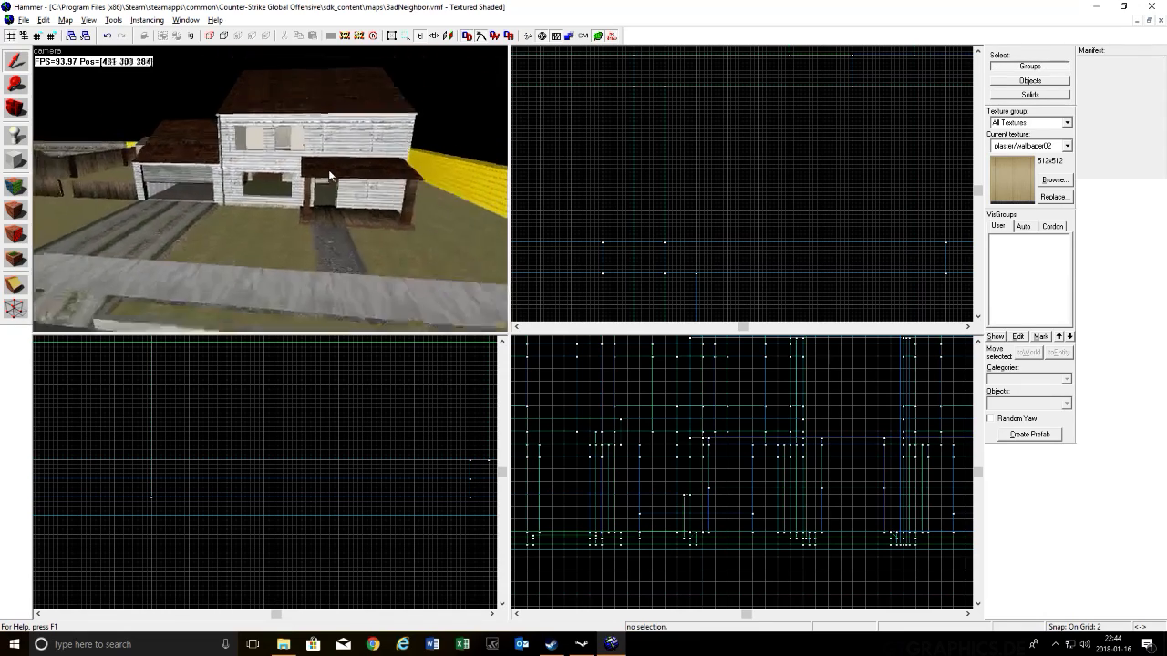
key("w")
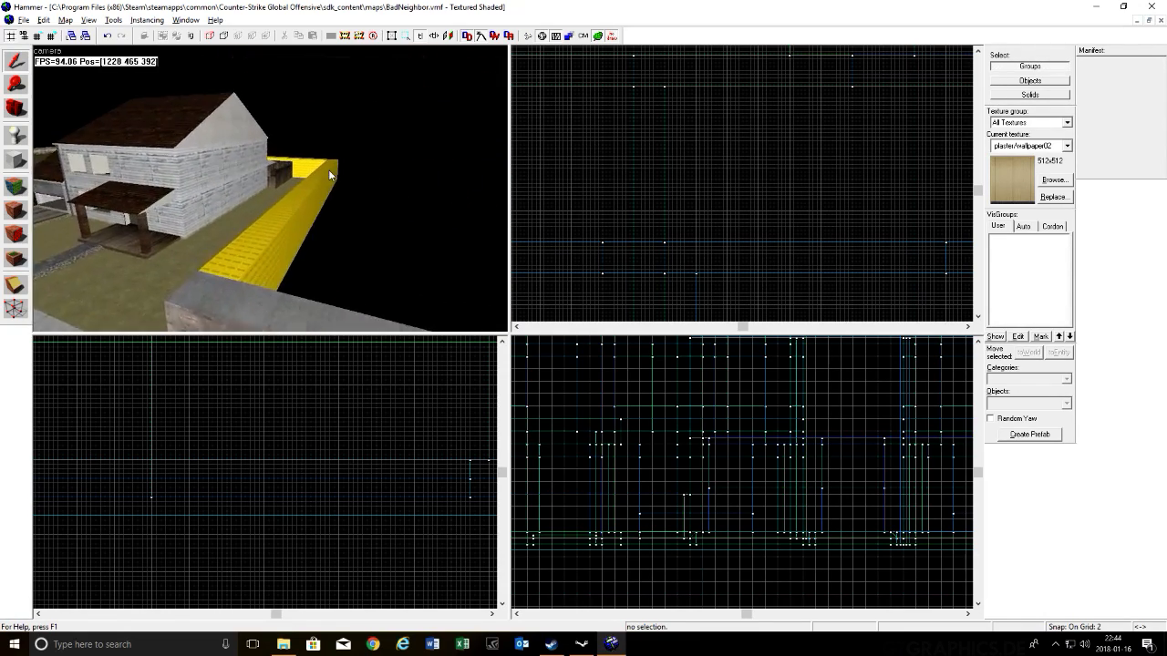
key("s")
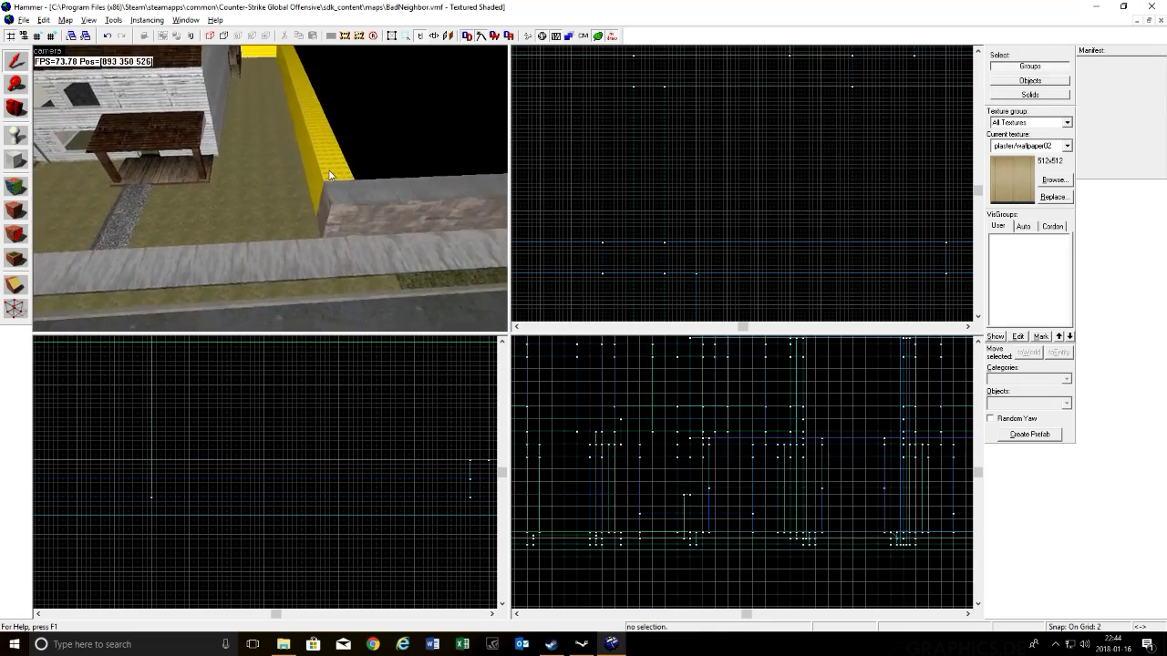
key("w")
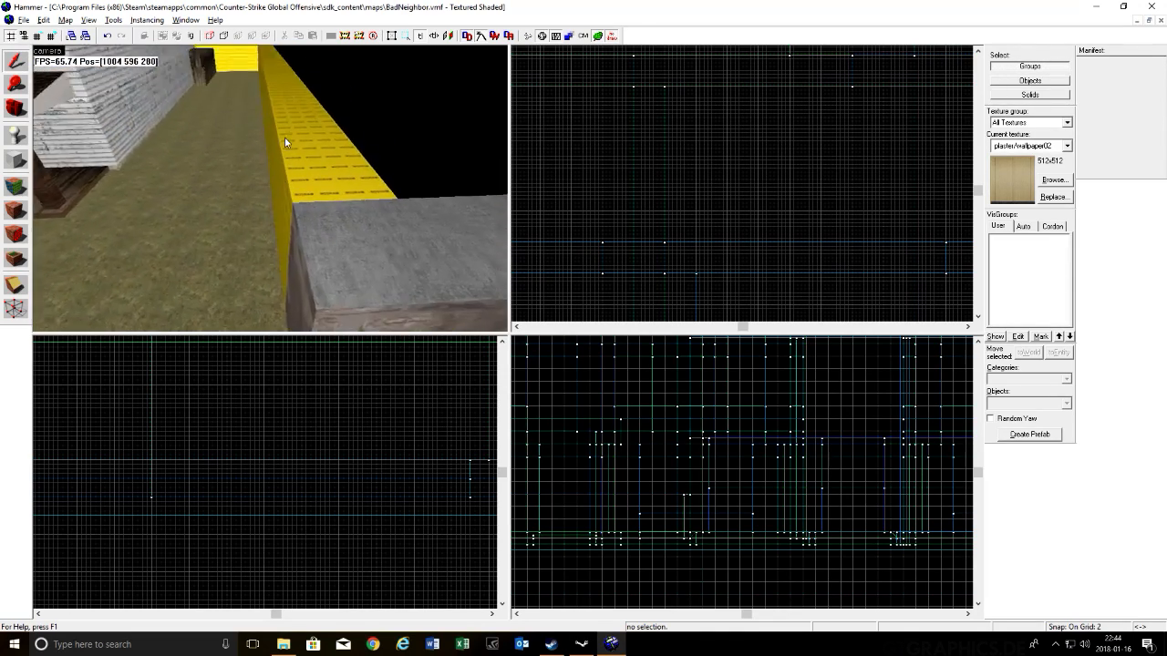
key("w")
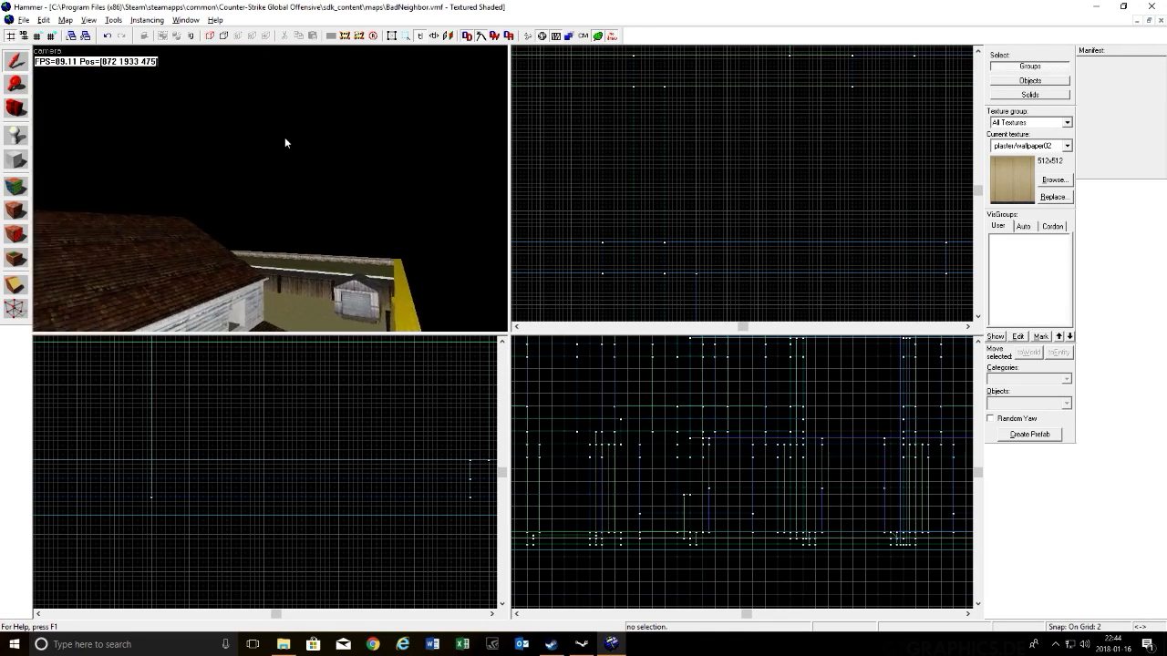
key("s")
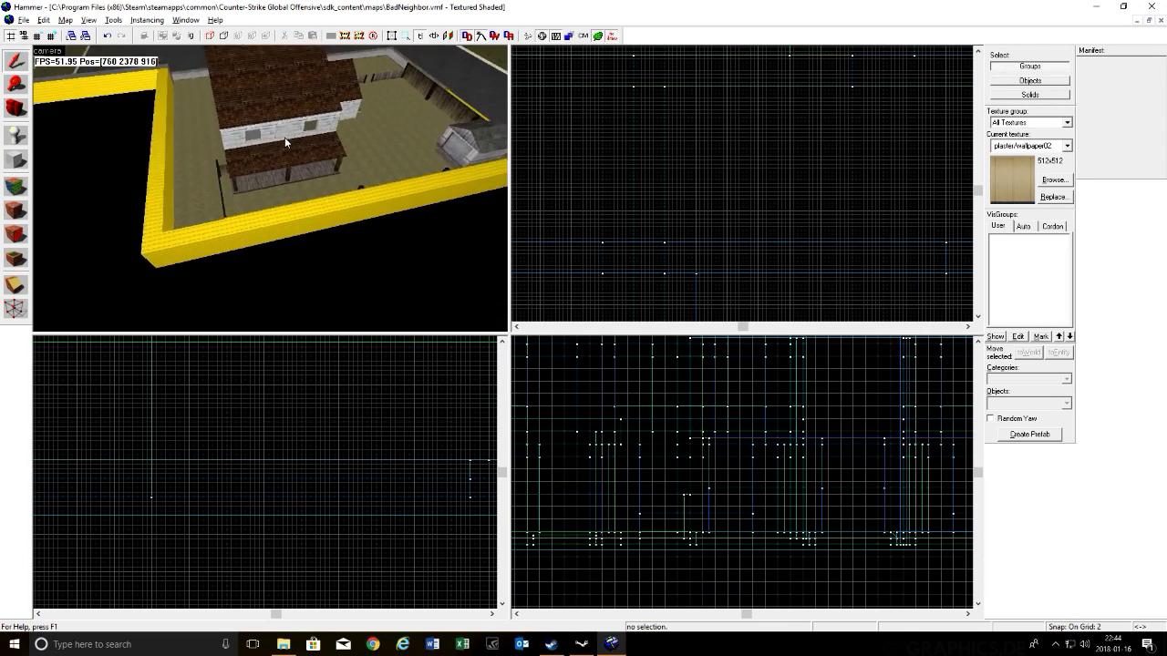
key("a")
key("w")
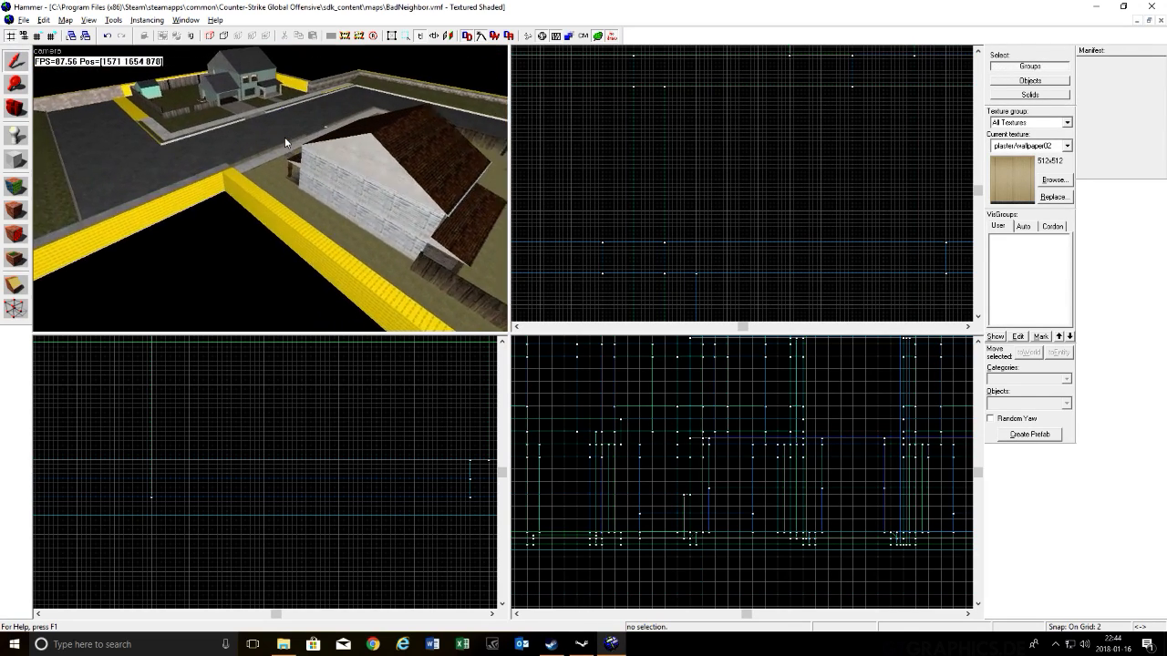
key("w")
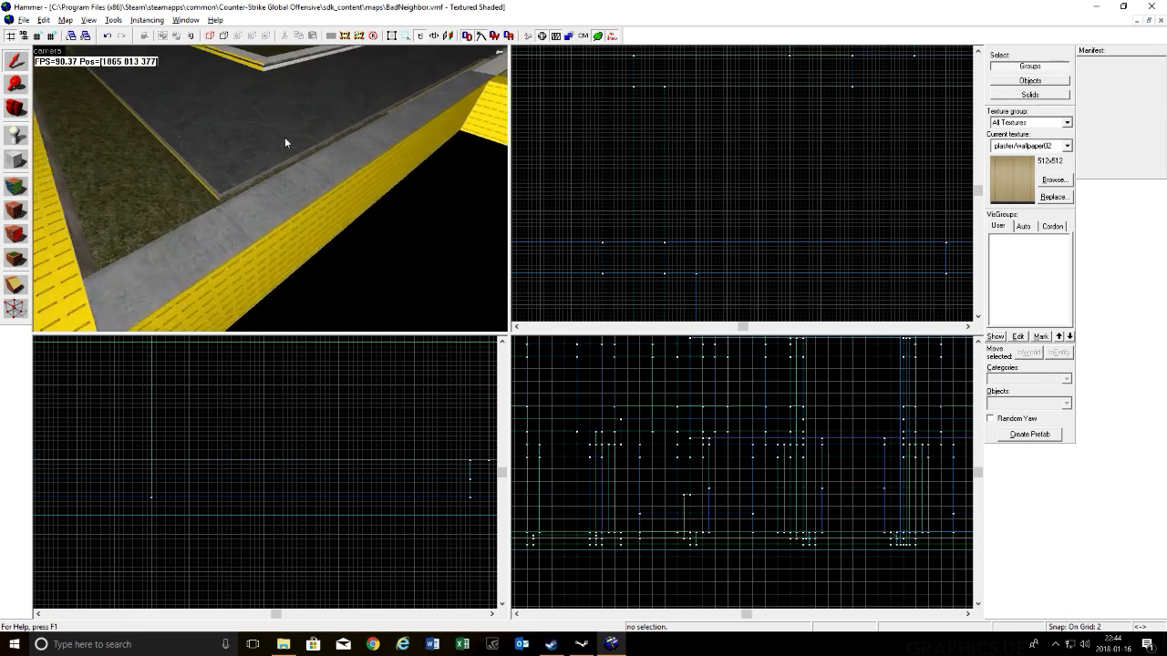
Step: Examine the corner beside the white house where the yellow side wall meets the stone wall along the sidewalk
key("w")
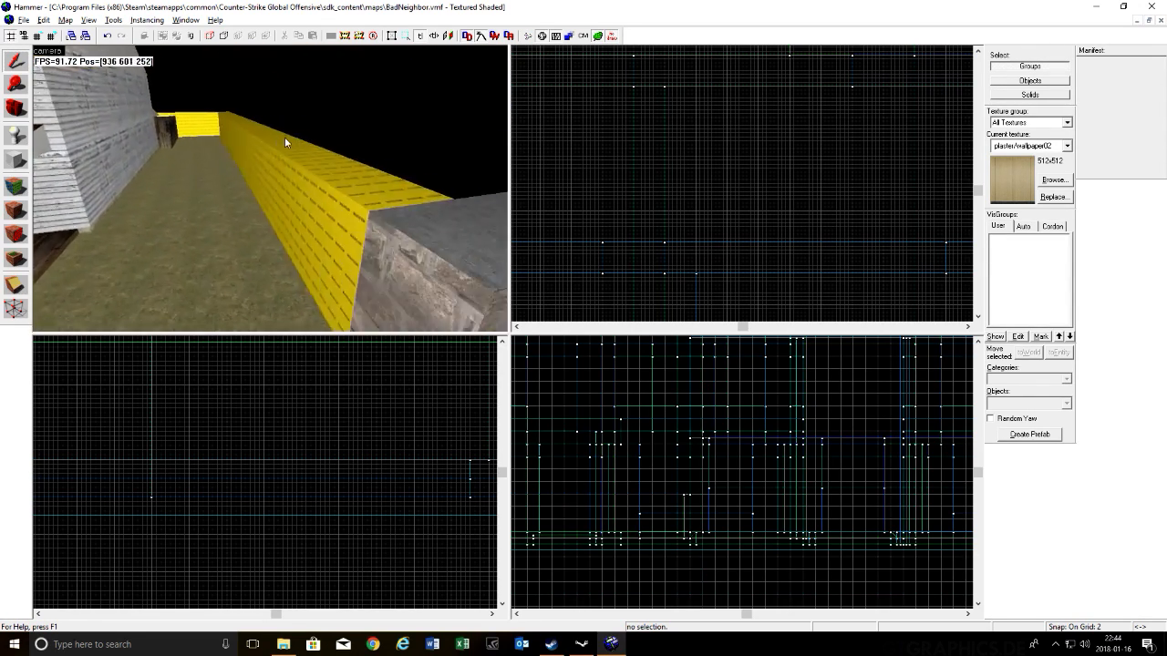
key("s")
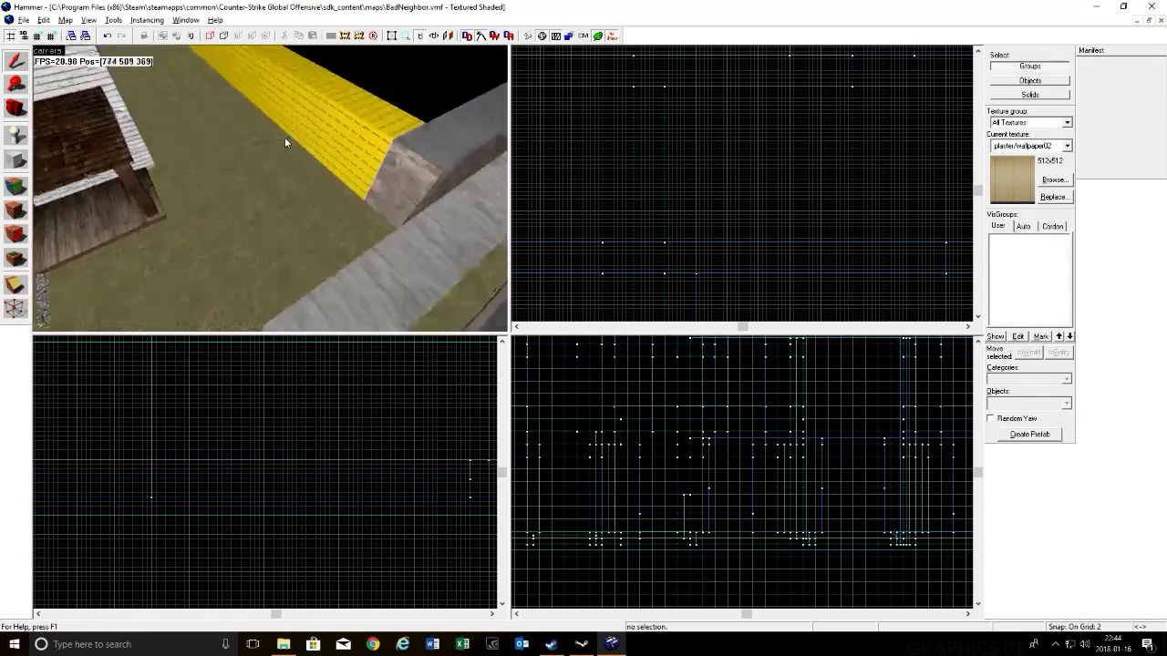
key("w")
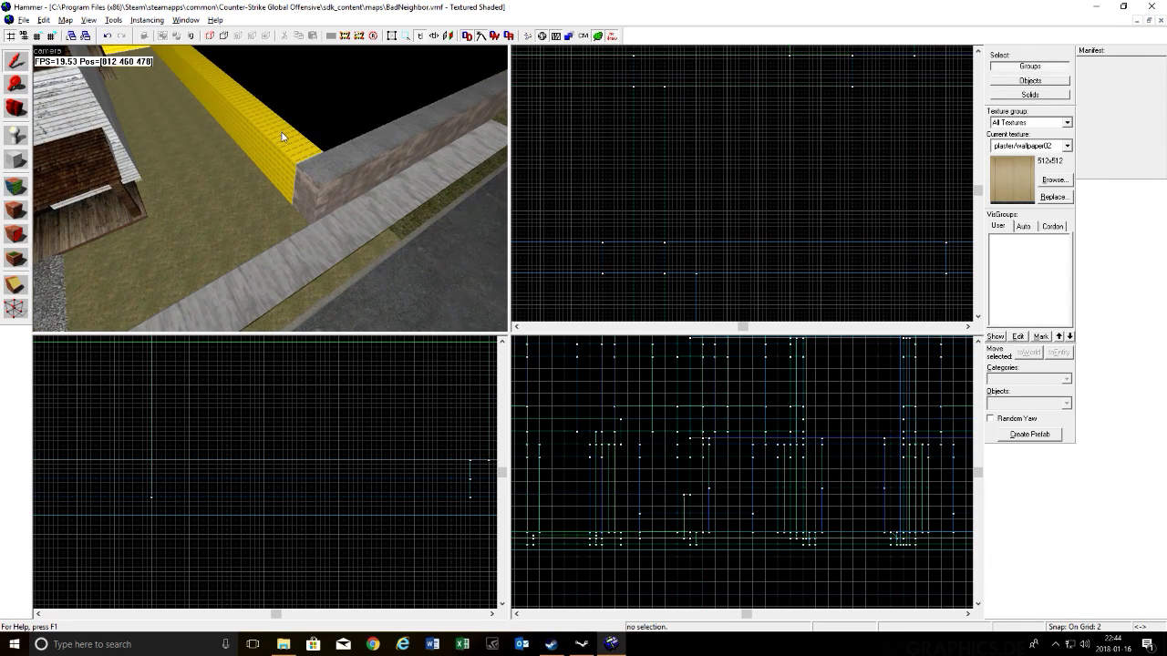
key("w")
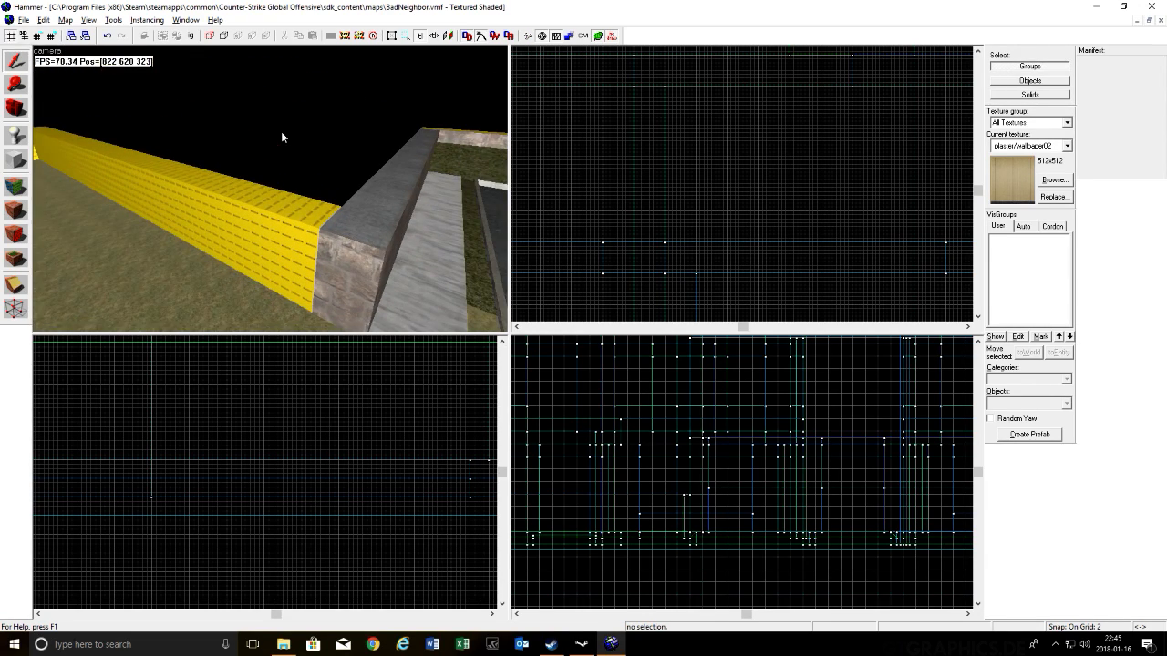
key("s")
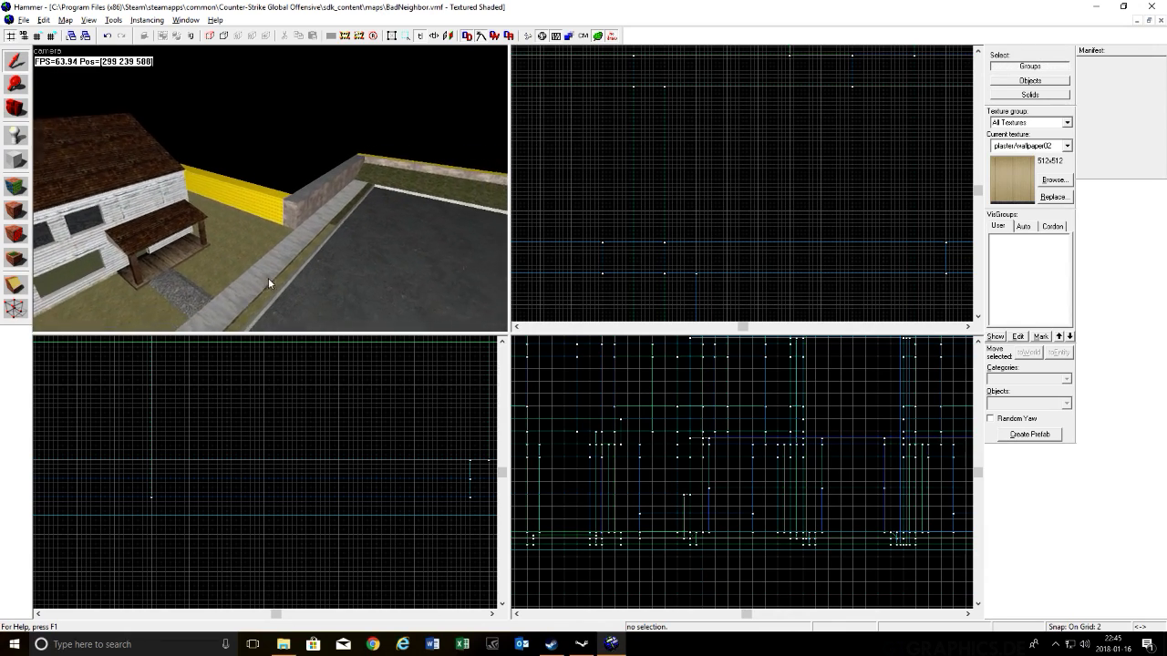
key("s")
key("s")
key("d")
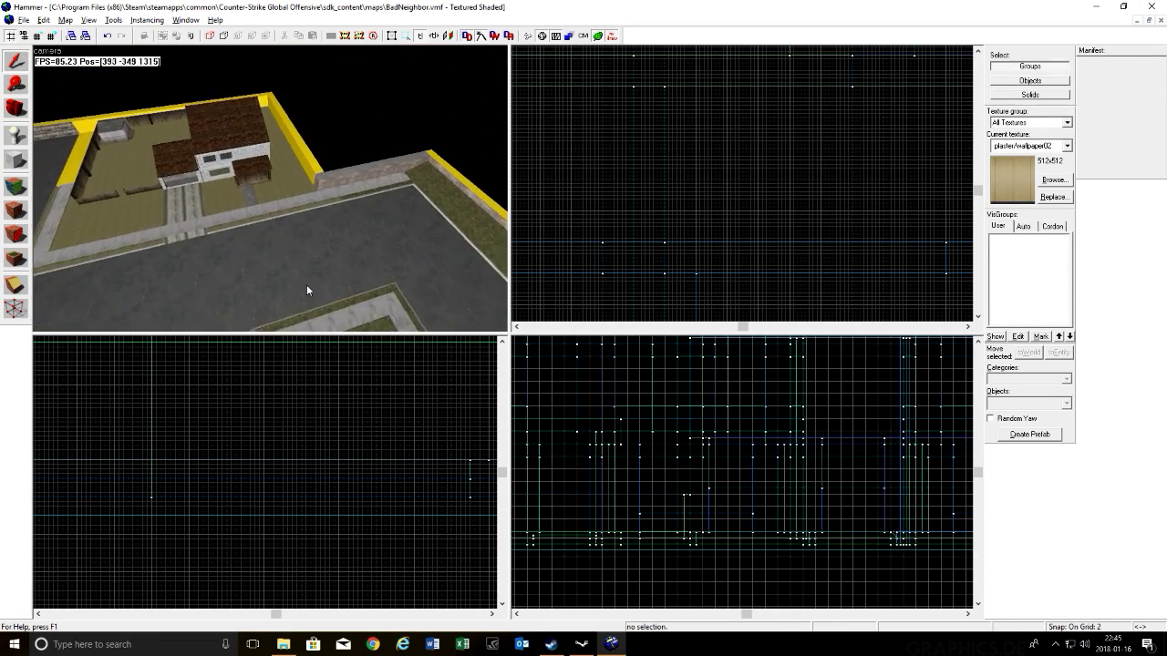
key("w")
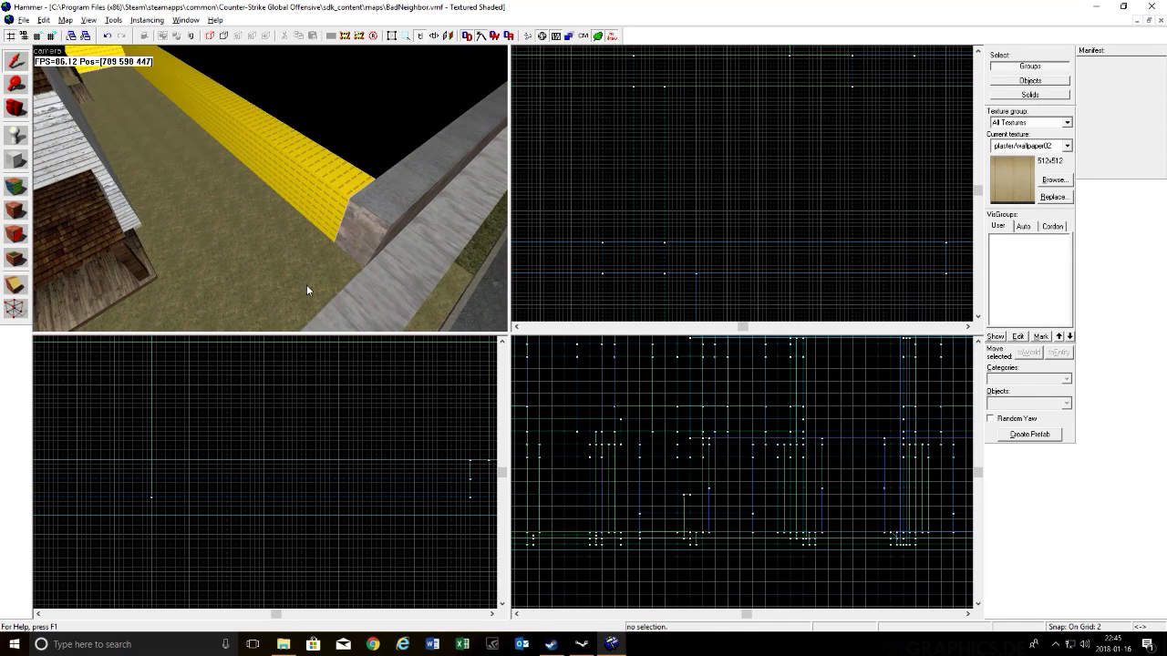
key("s")
key("s")
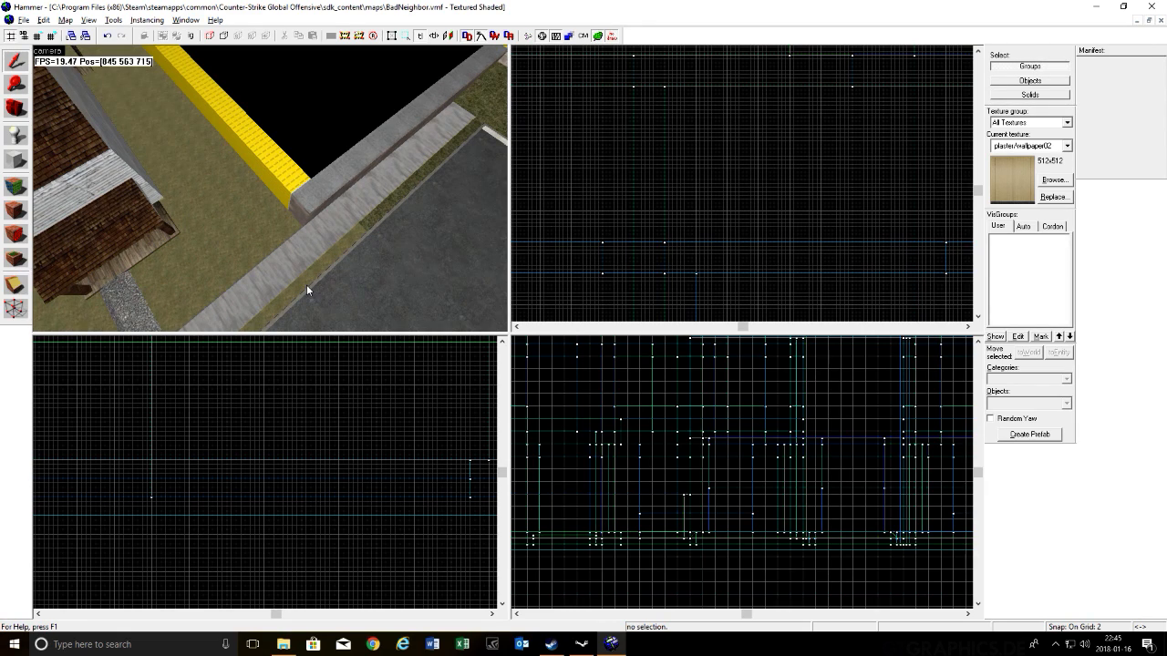
key("w")
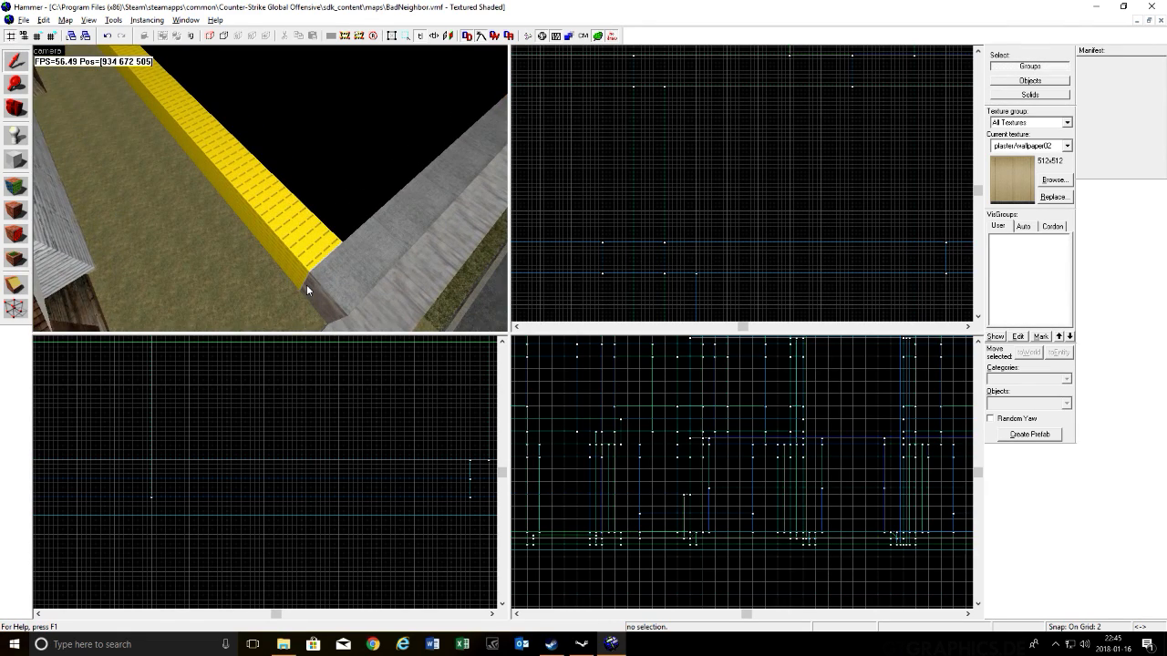
key("s")
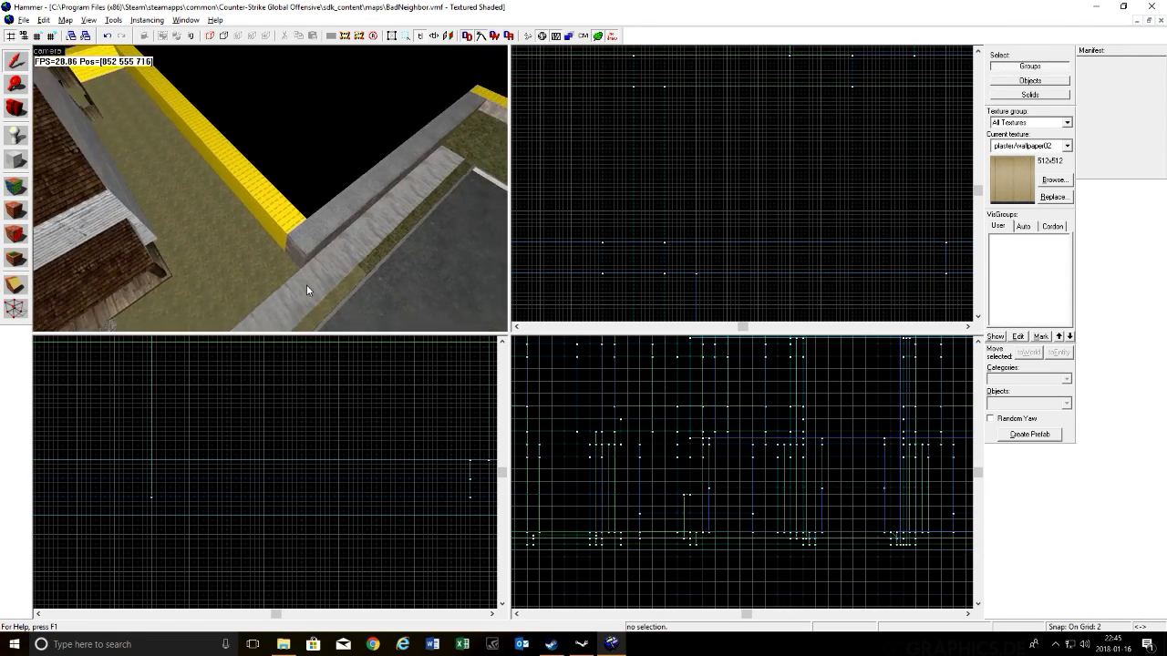
Step: Select the yellow boundary wall running along the side yard of the white house
key("s")
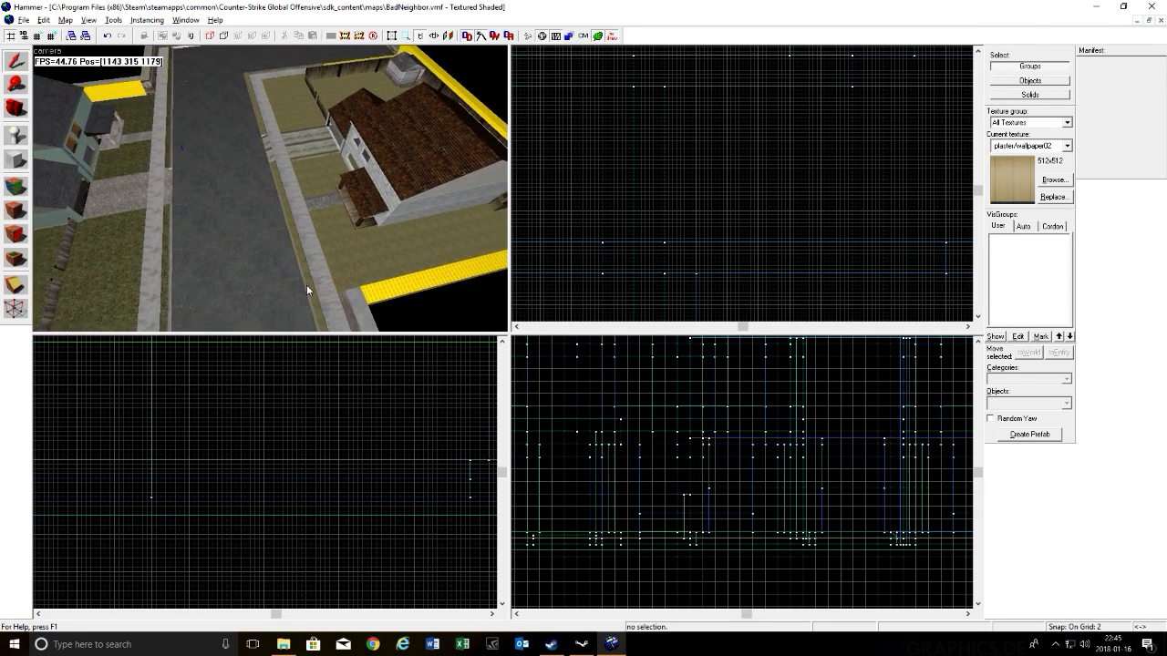
key("w")
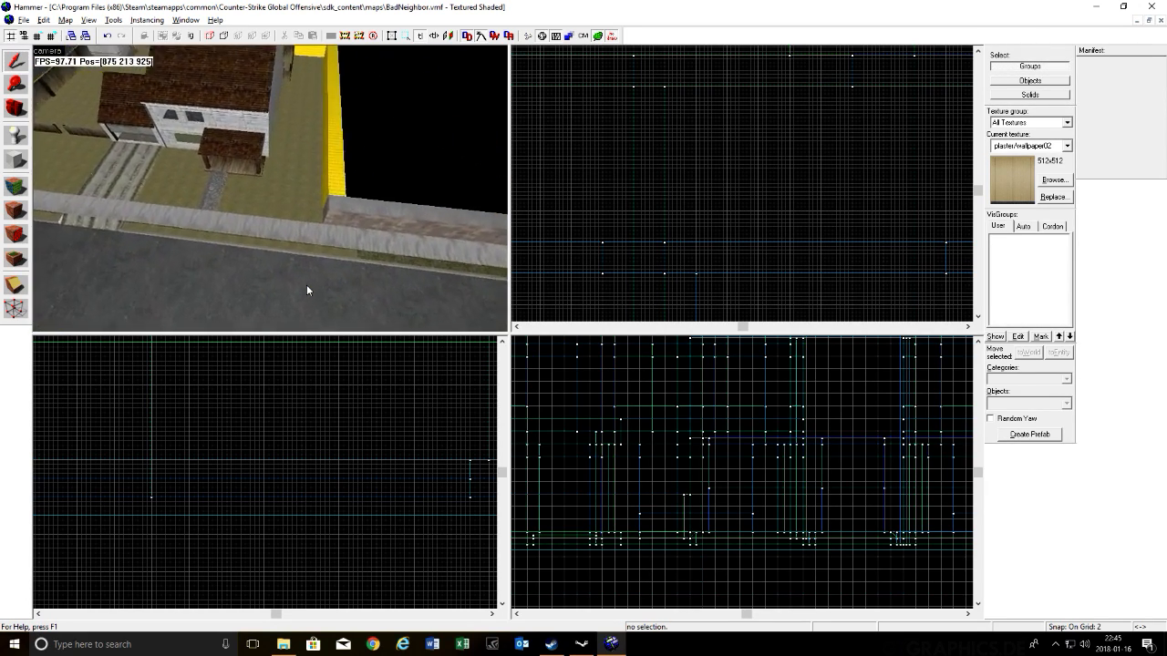
key("s")
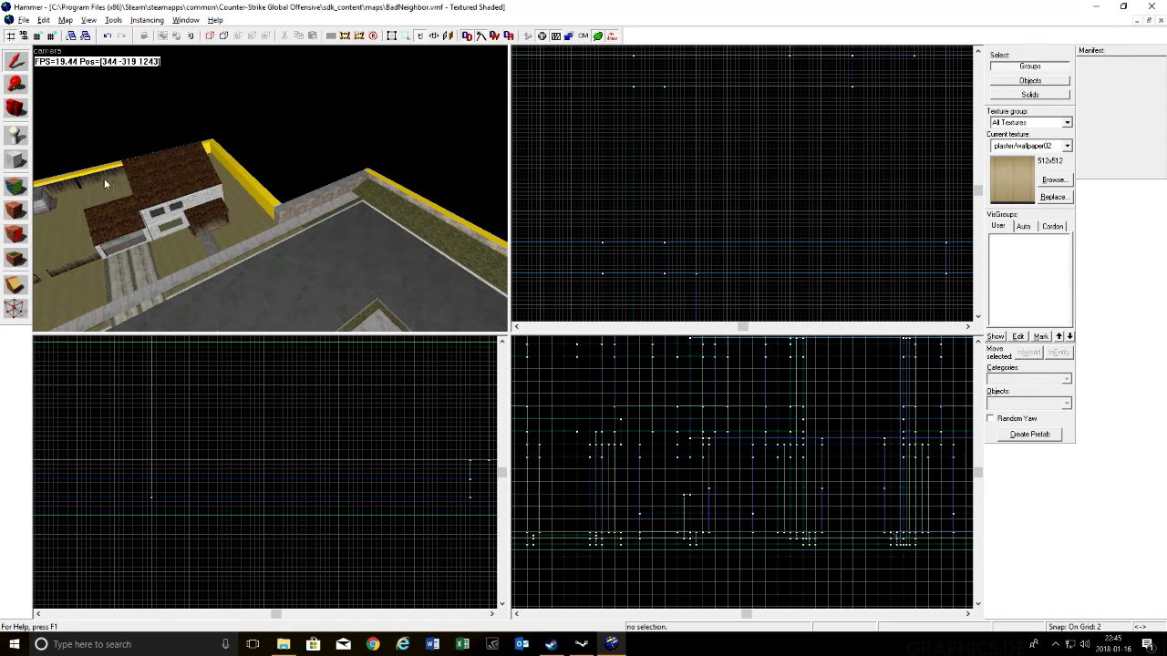
left_click(235, 162)
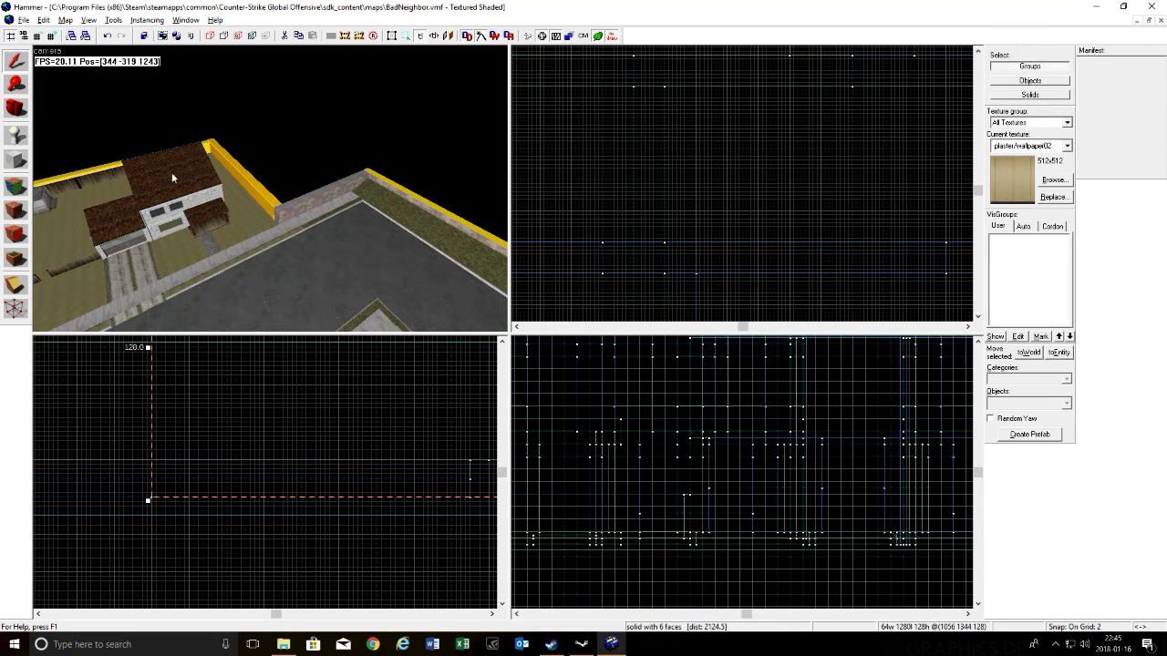
Step: Set the grid to 32 and outline a block 64 wide and 1280 long over the yellow side wall's footprint
left_click(16, 158)
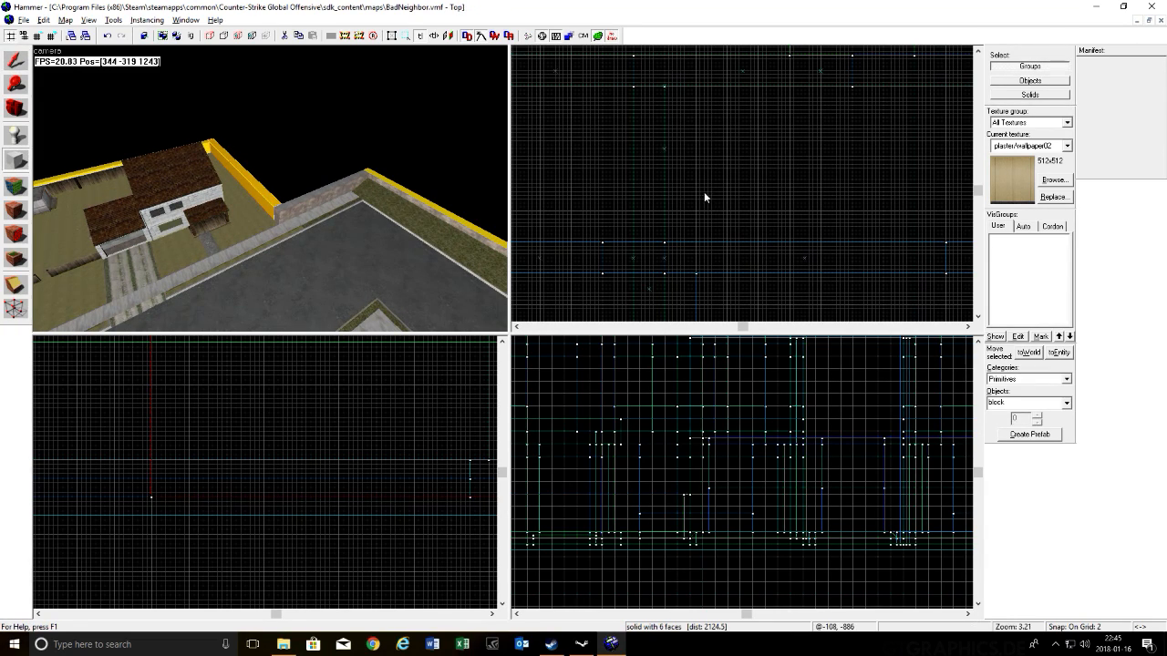
scroll(702, 191, "down", 5)
scroll(727, 107, "up", 4)
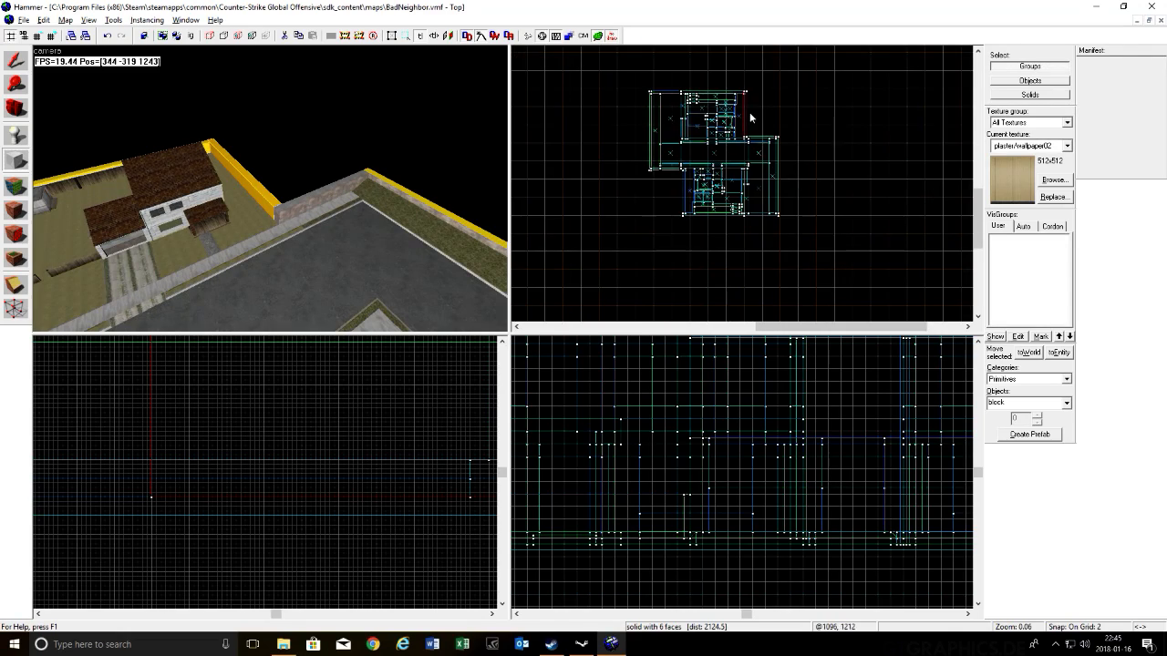
scroll(690, 81, "up", 1)
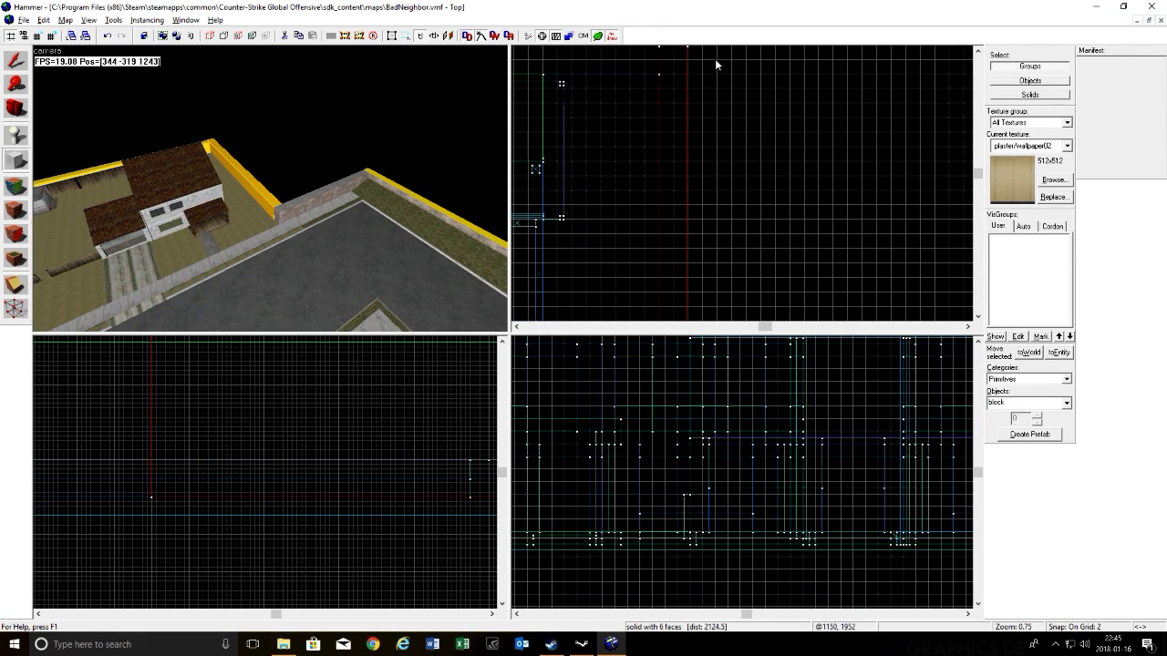
scroll(672, 119, "up", 4)
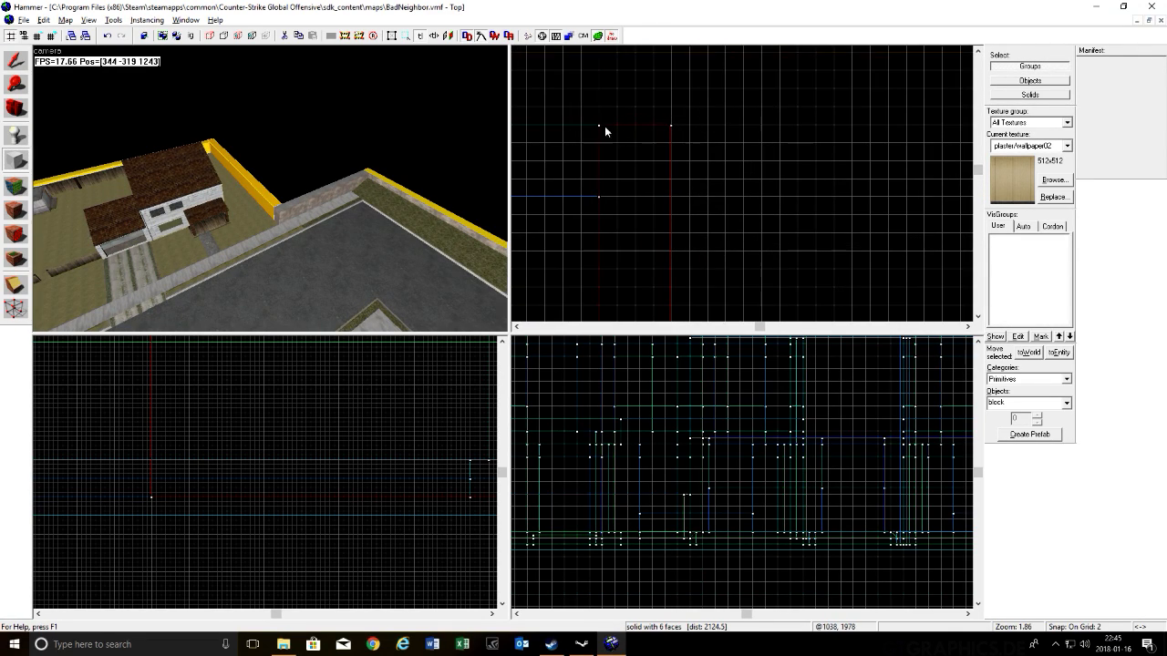
key("bracketright")
key("bracketright")
key("bracketright")
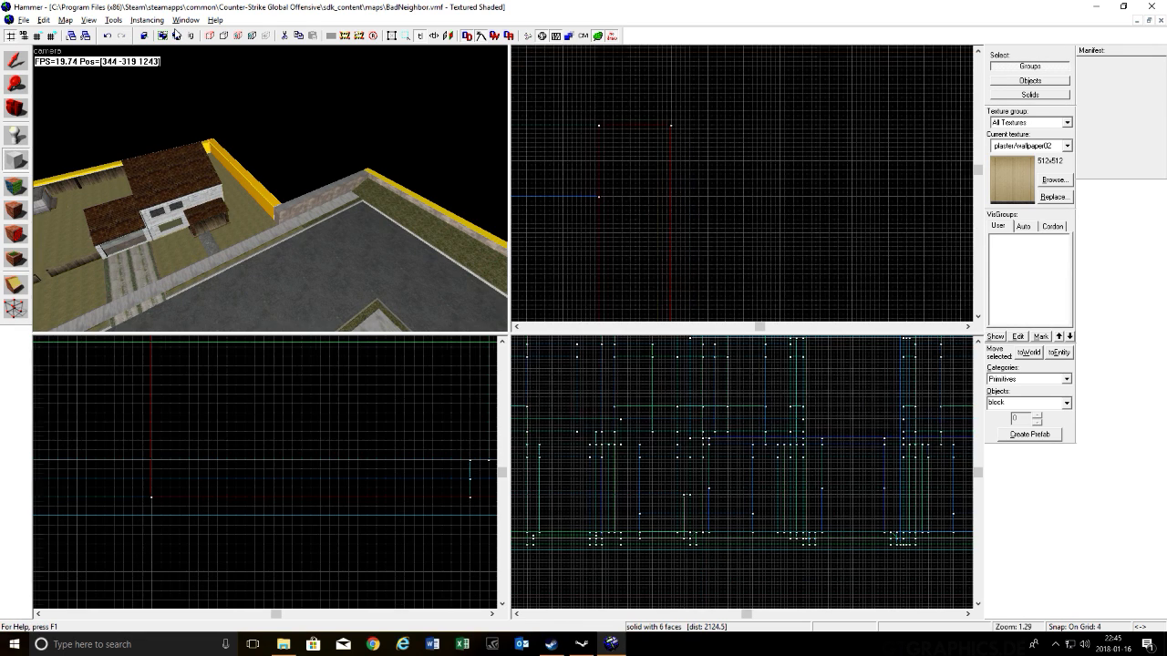
key("bracketright")
left_click_drag(599, 125, 679, 218)
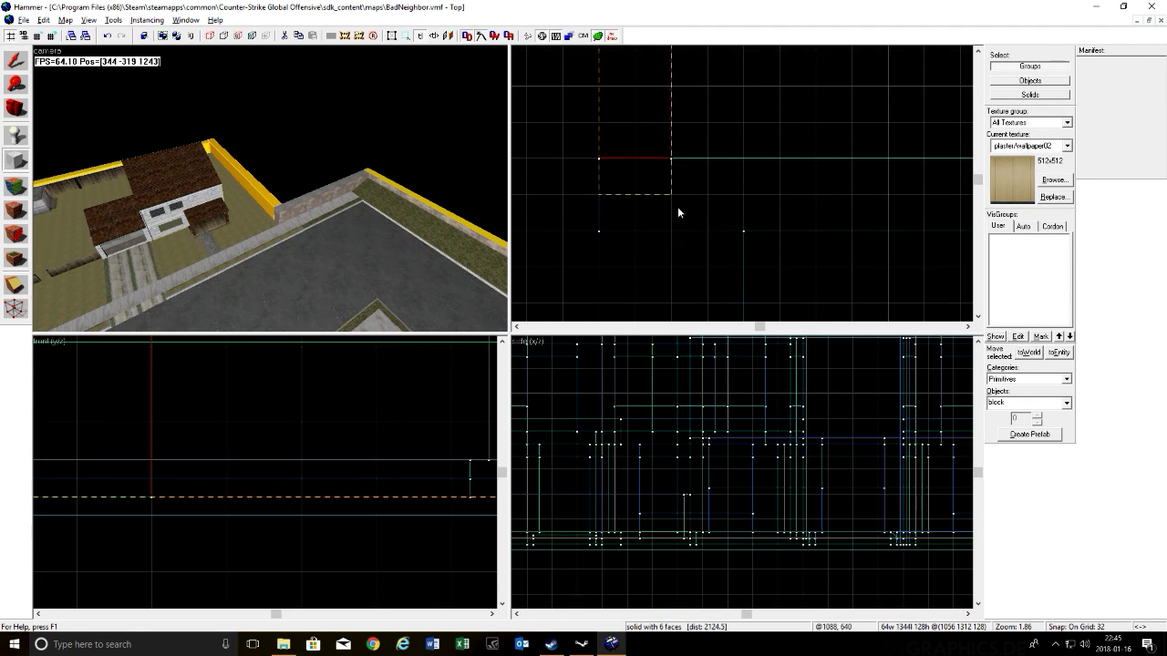
left_click_drag(683, 157, 683, 157)
Step: Stretch the block outline to 832 units high, standing on top of the yellow side wall
scroll(709, 443, "down", 10)
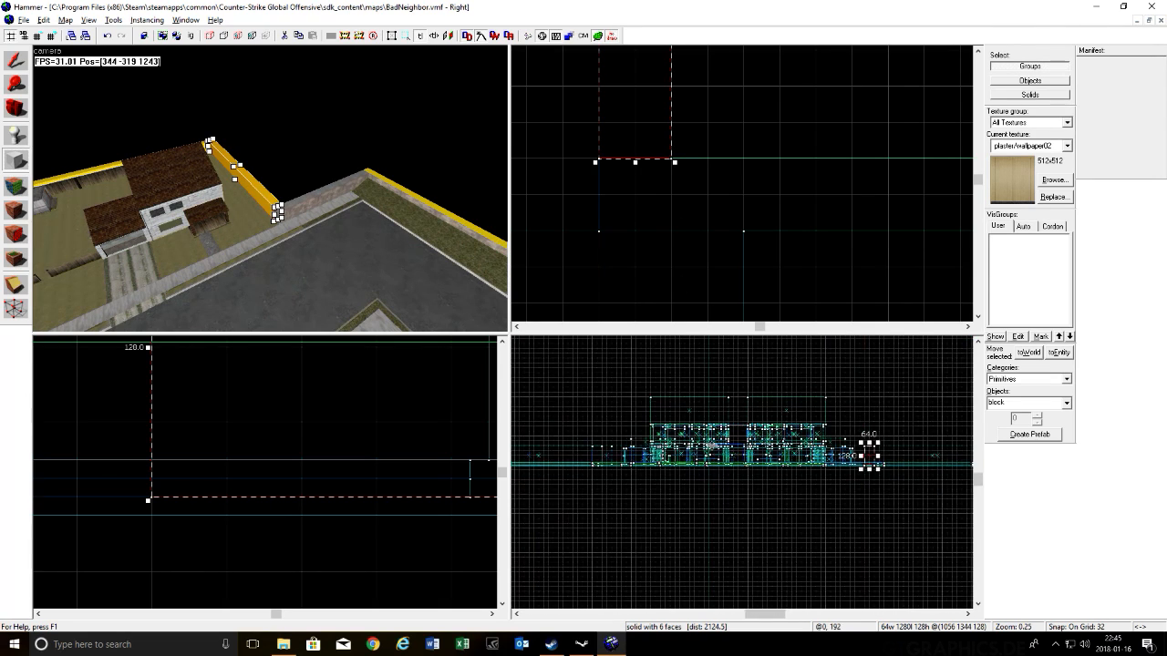
scroll(857, 432, "up", 6)
left_click_drag(758, 504, 749, 404)
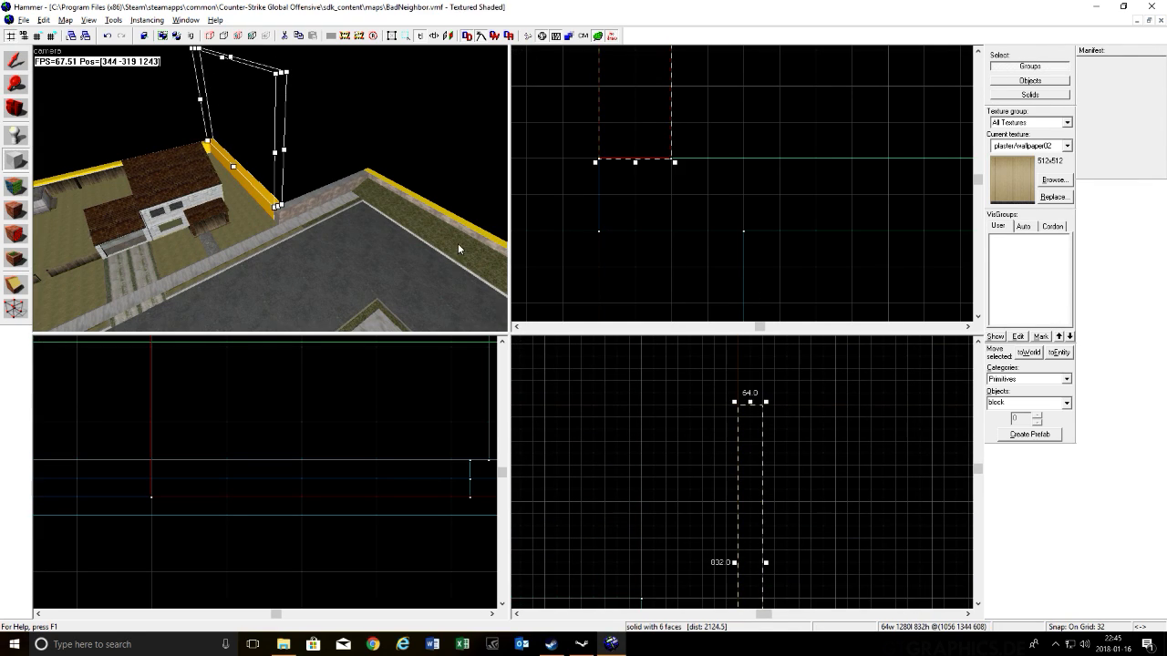
Step: Filter the texture browser by "nodraw", pick tools/toolsnodraw and create the tall block with it
left_click(1052, 180)
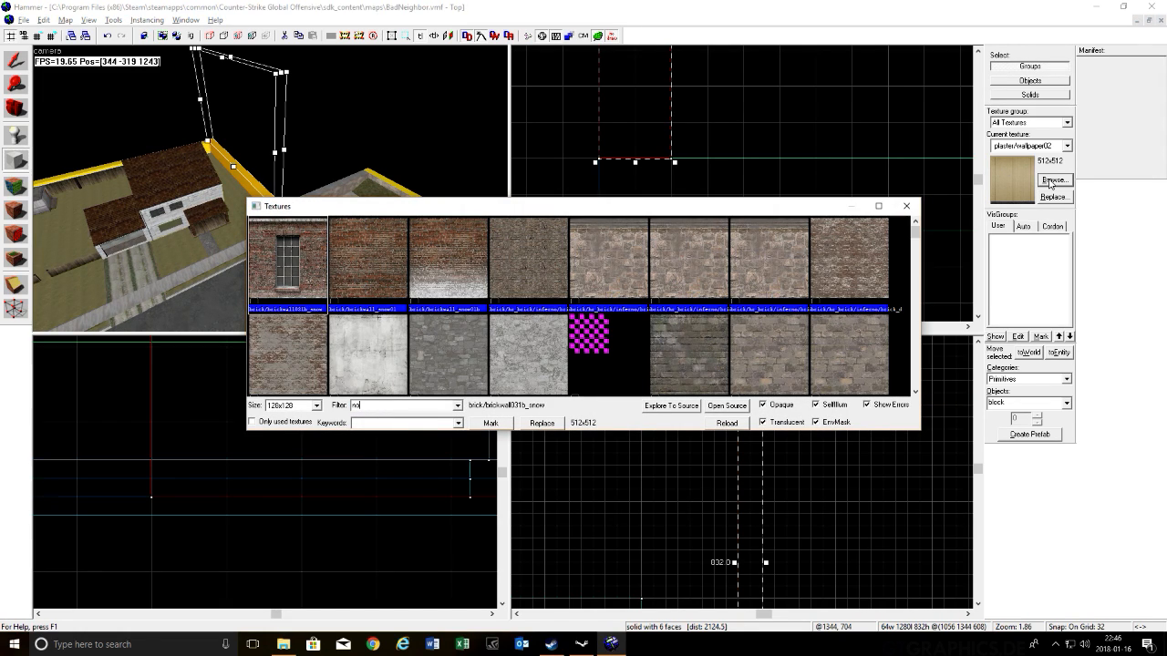
type("nodraw")
key("Return")
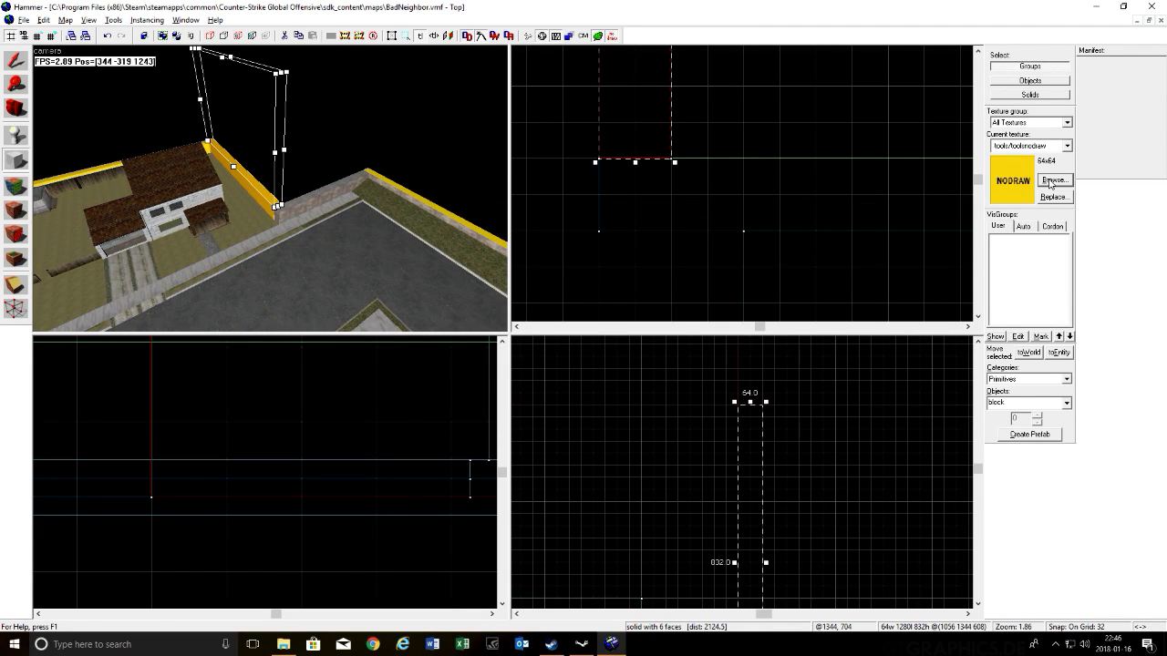
key("Return")
key("w")
key("a")
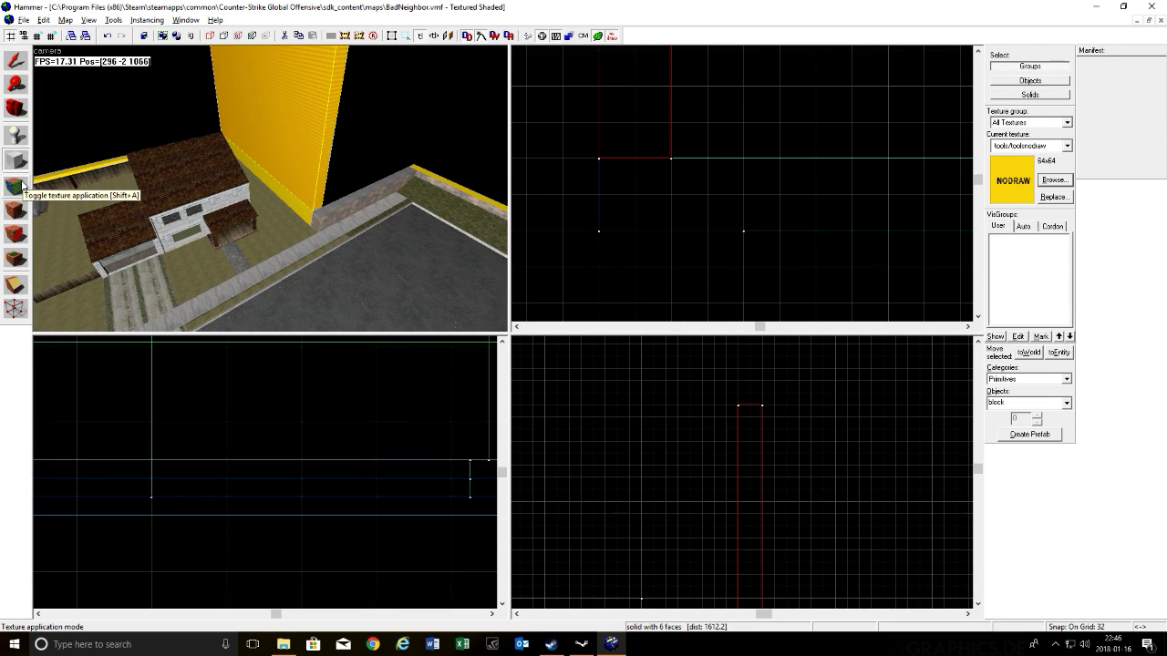
Step: Filter the texture browser by "skybox" and apply tools/toolsskybox to the tall block's face toward the white house
left_click(22, 186)
left_click(559, 363)
type("skybox")
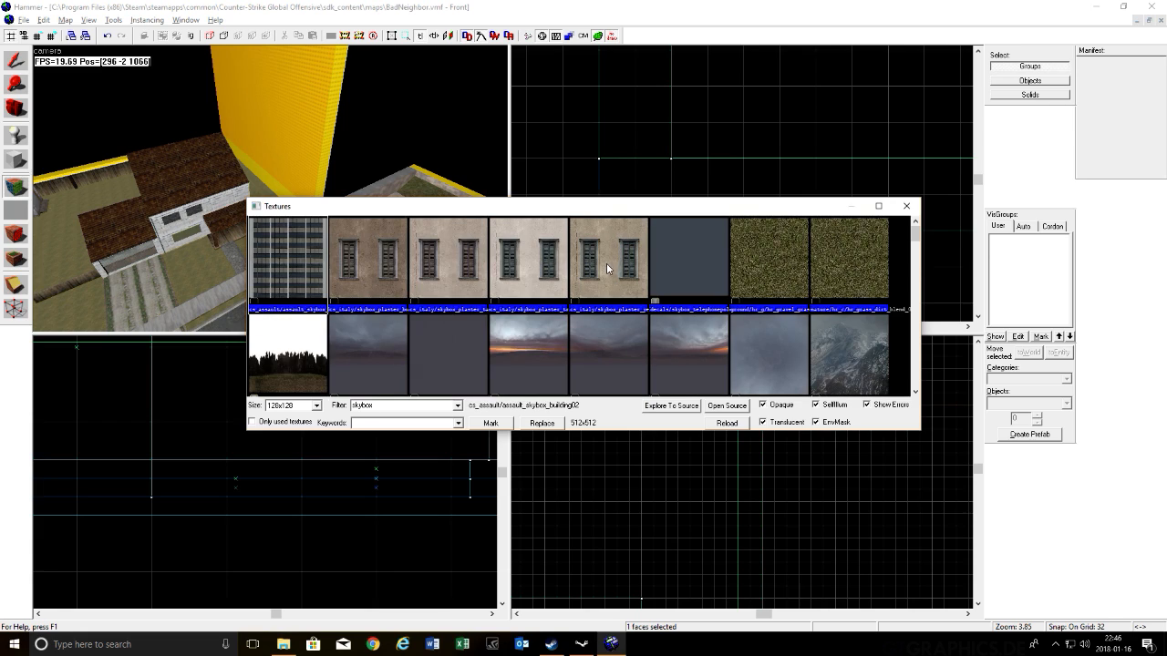
scroll(606, 263, "down", 5)
scroll(603, 270, "down", 10)
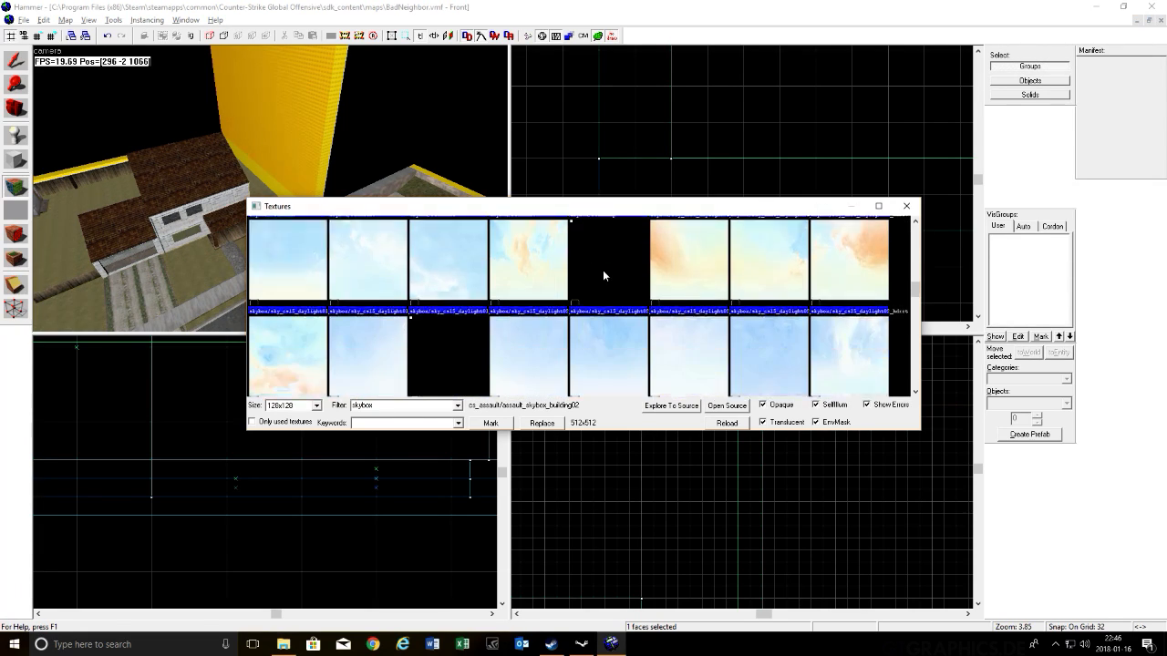
scroll(603, 276, "down", 10)
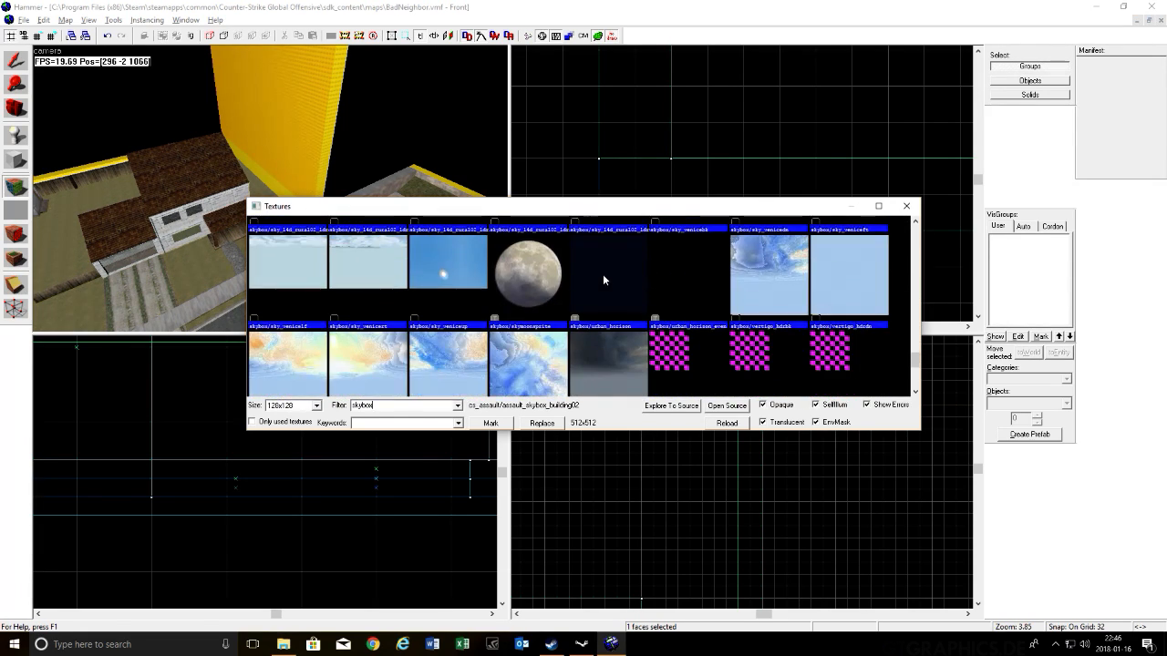
double_click(798, 359)
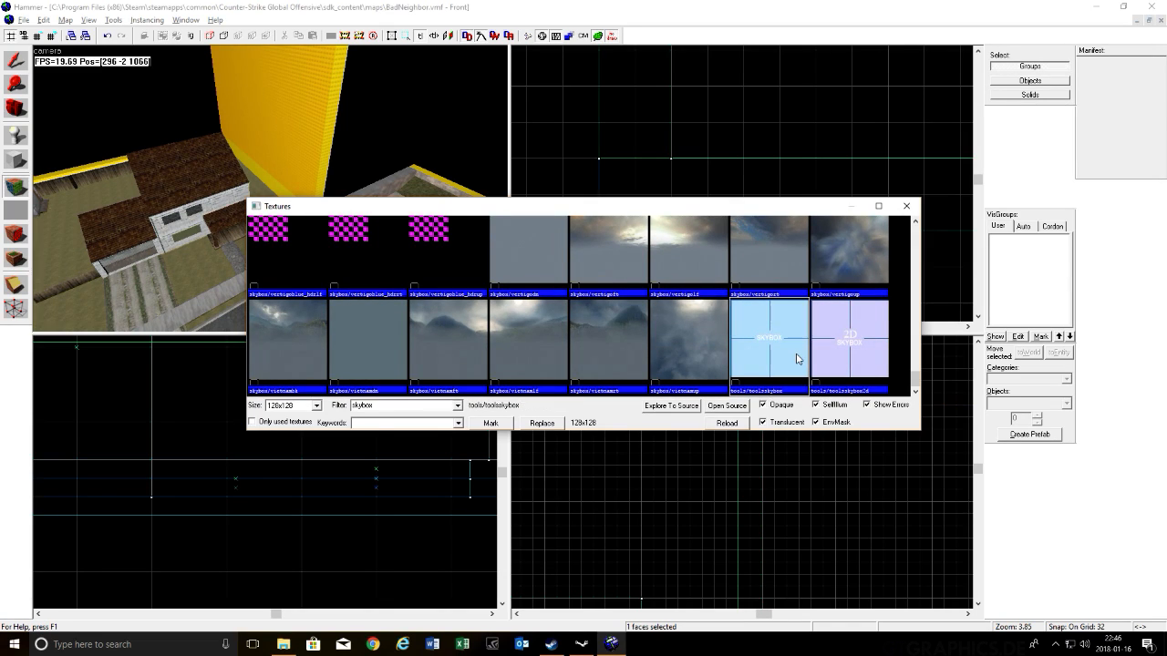
left_click(572, 403)
Step: Inspect the skybox face above the white house's roof and the tall block's street-side end near the stone wall
key("z")
key("a")
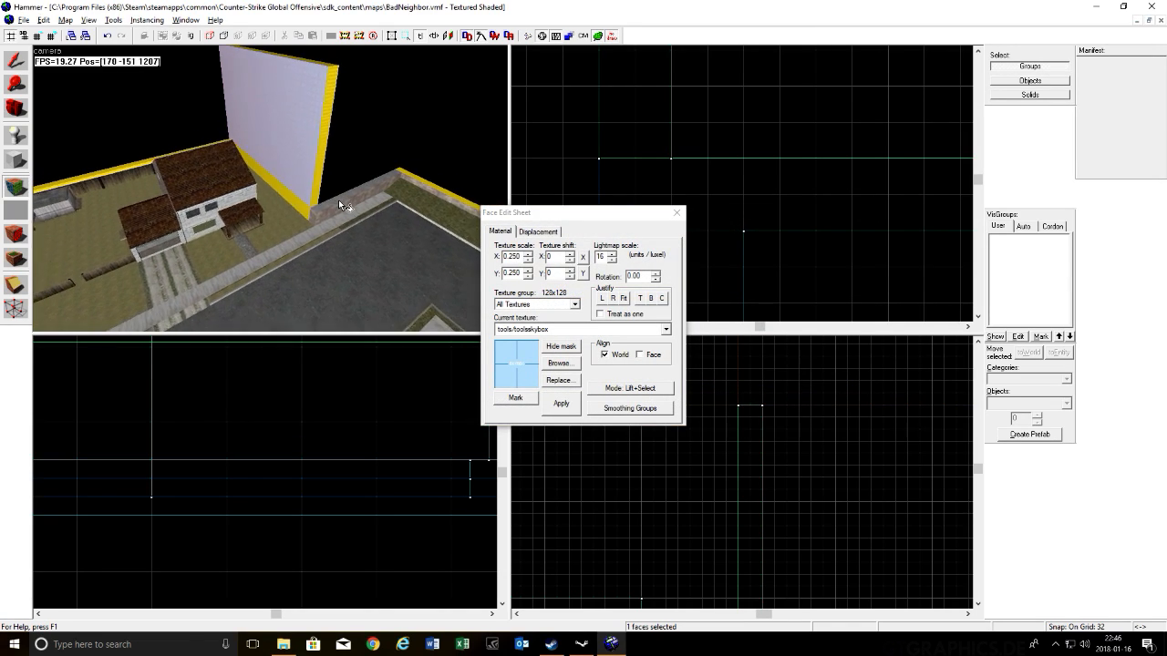
key("w")
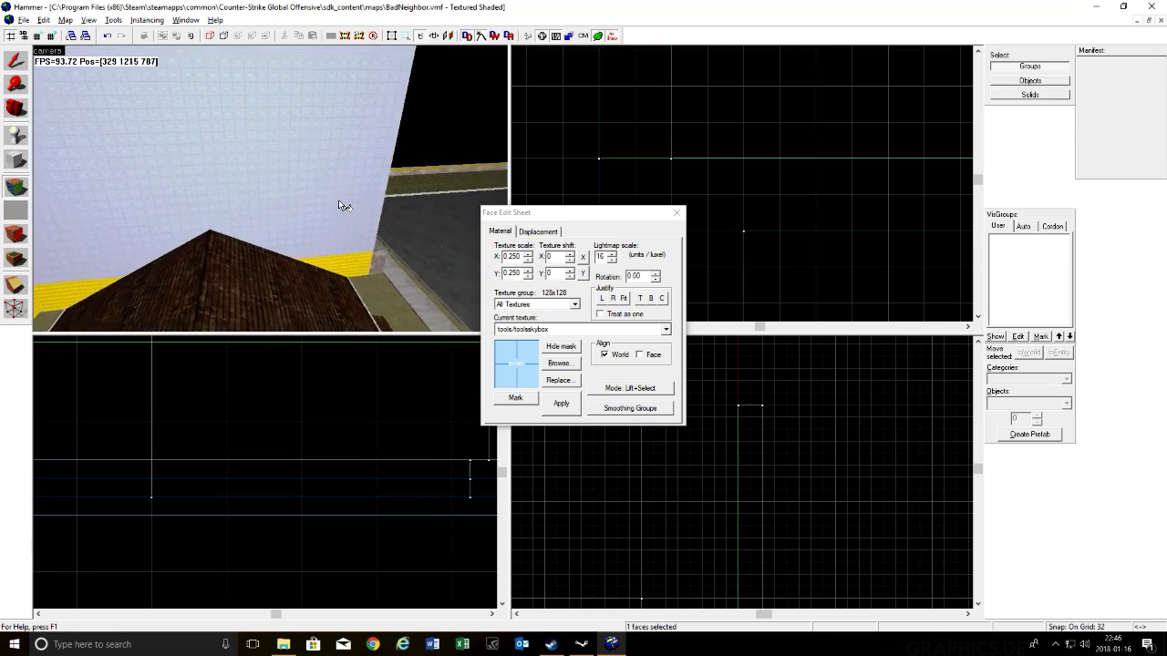
key("s")
key("z")
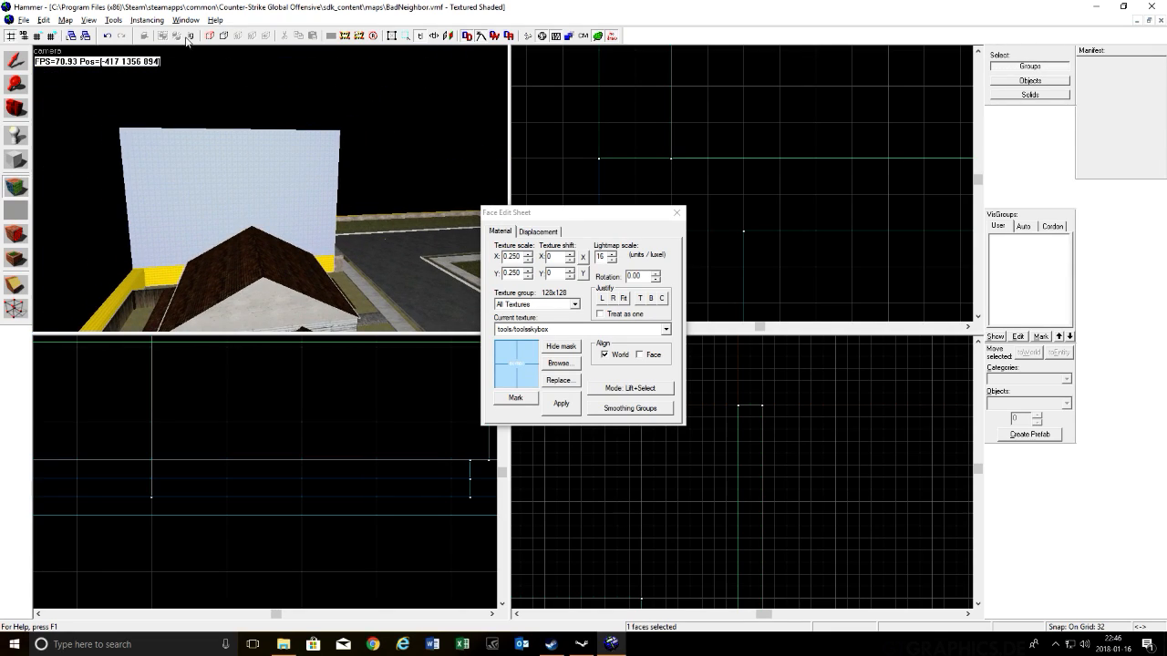
key("w")
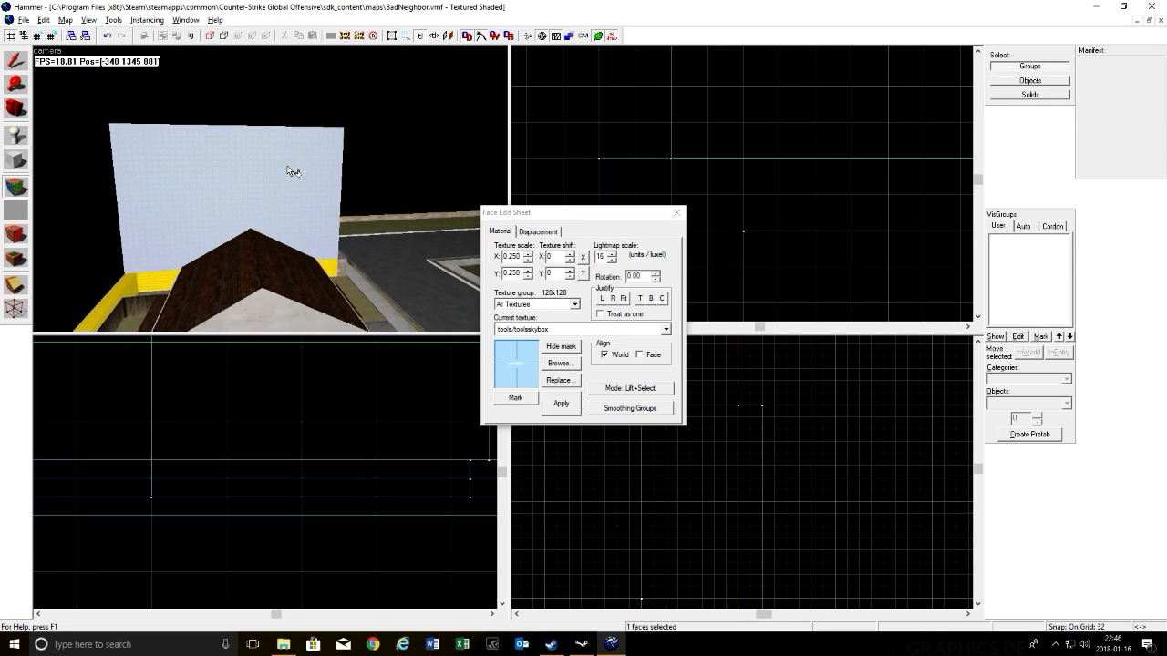
key("w")
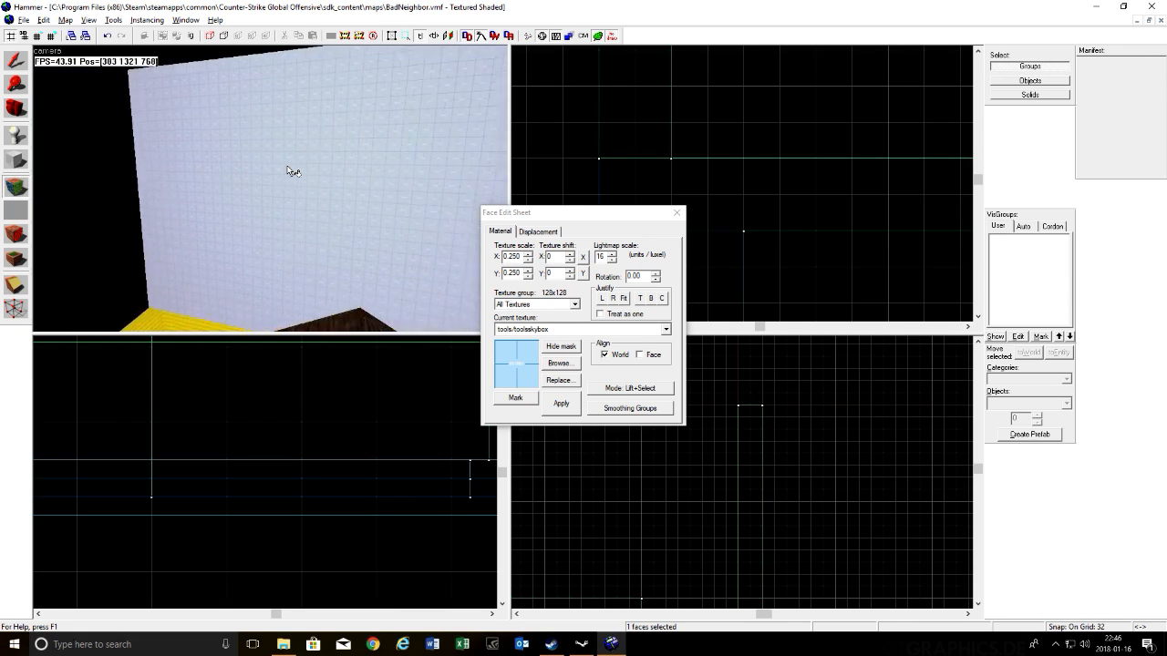
key("d")
key("s")
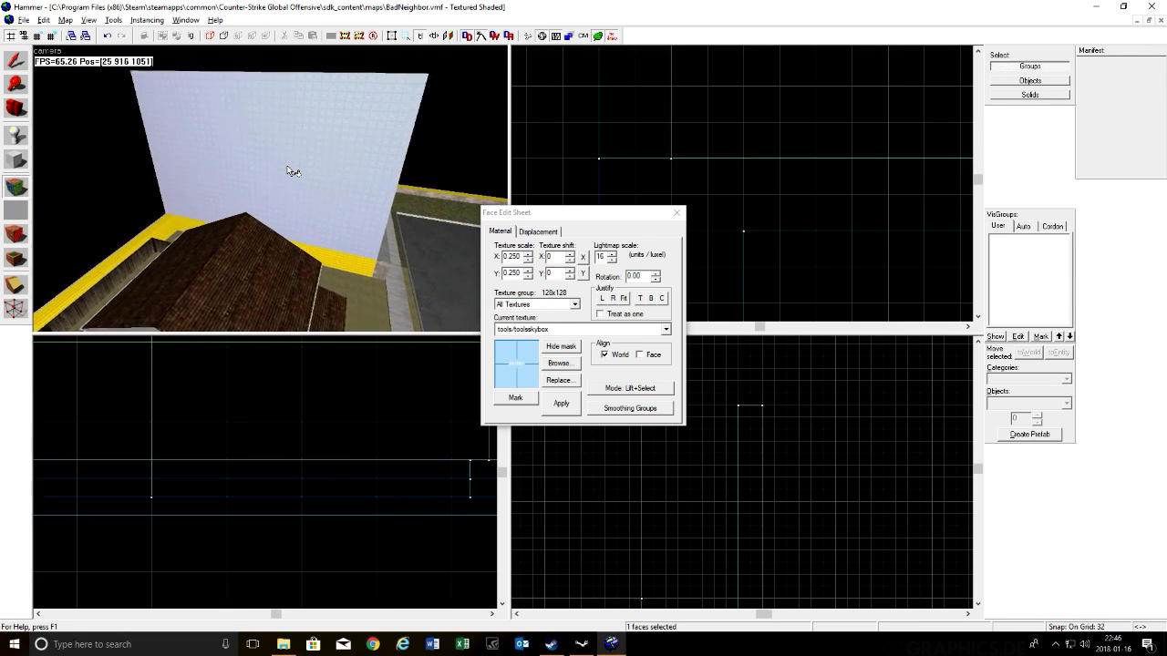
key("w")
key("d")
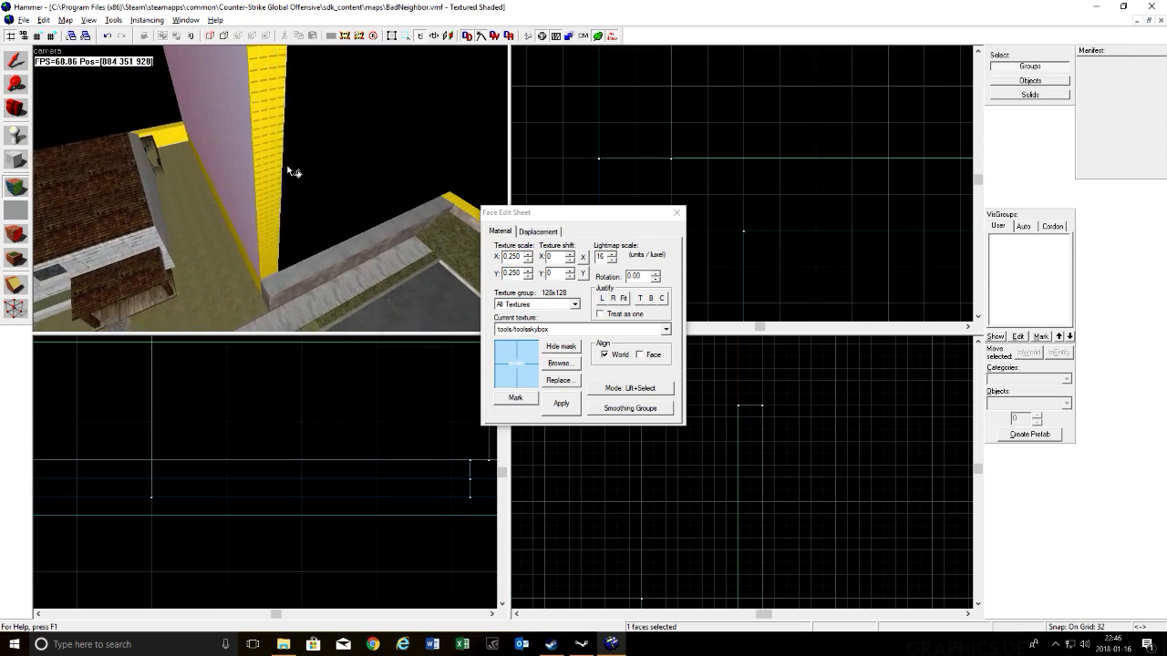
key("s")
key("w")
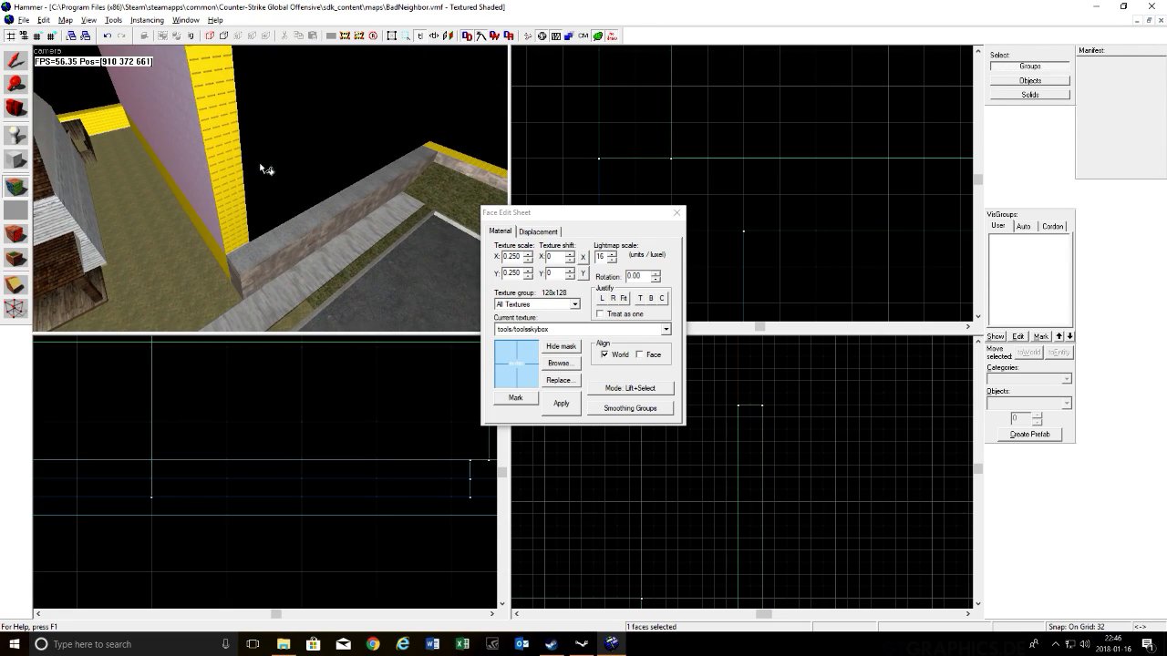
Step: Apply tools/toolsskybox to the tall block's narrow end face by the stone wall
left_click(233, 177)
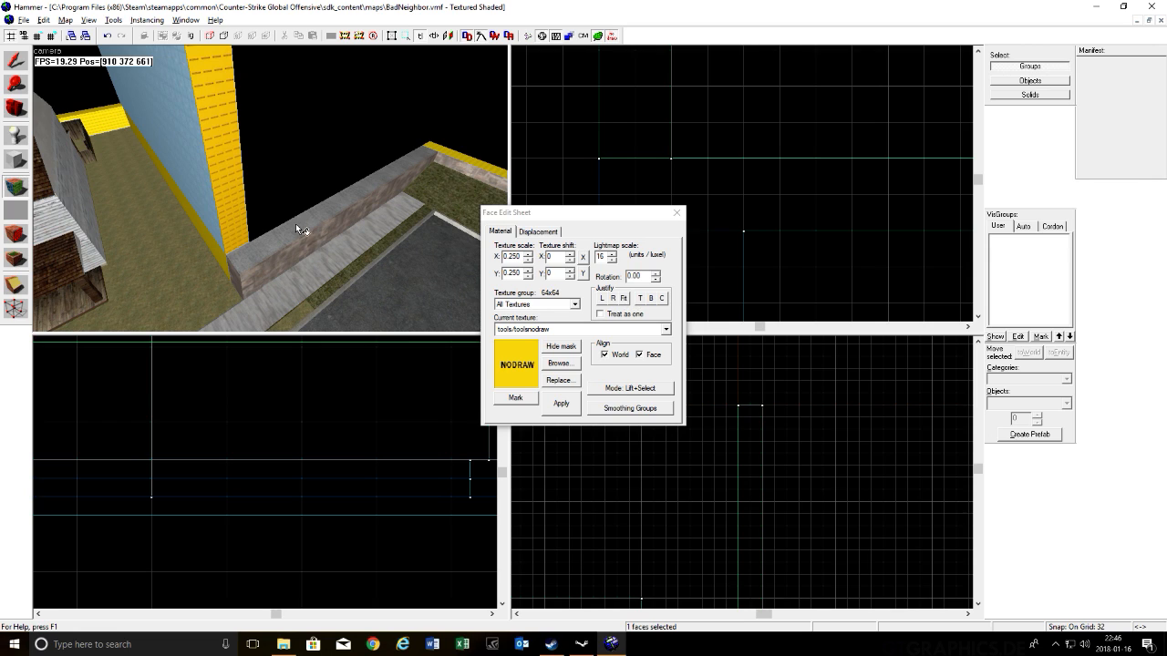
key("s")
key("a")
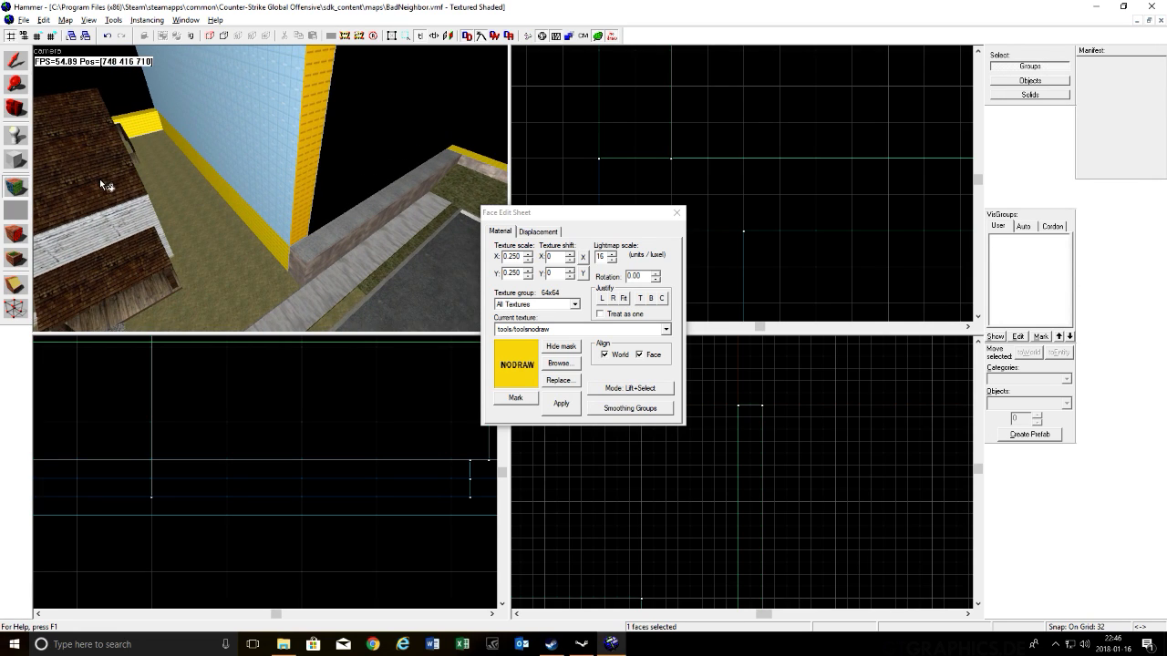
key("a")
key("s")
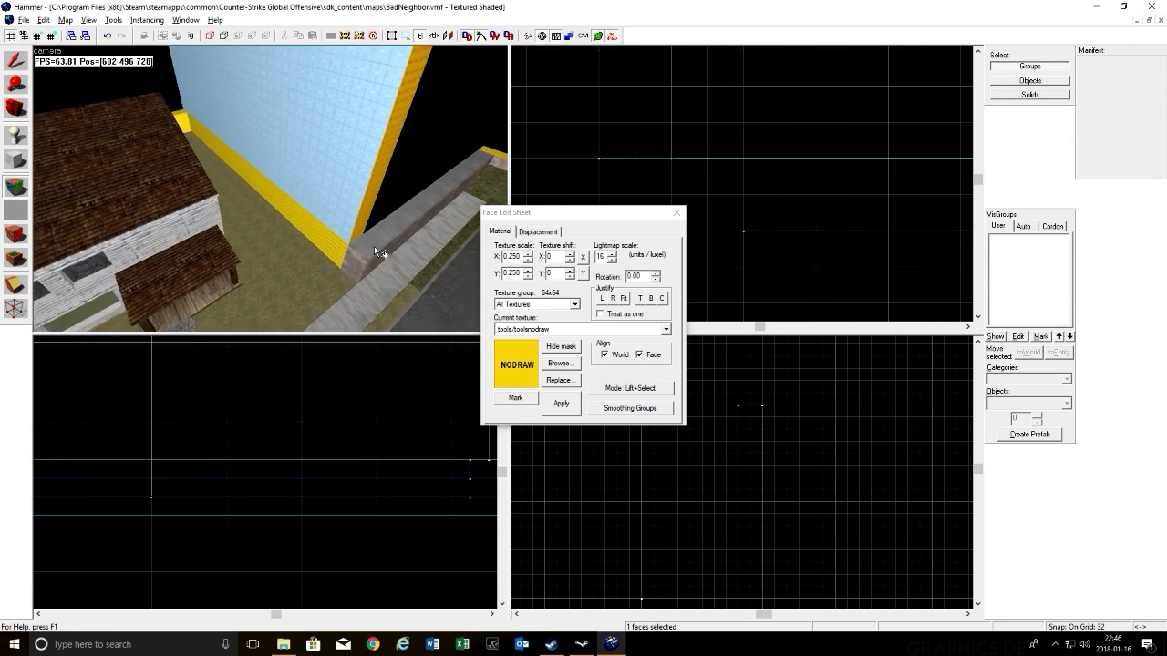
key("w")
key("s")
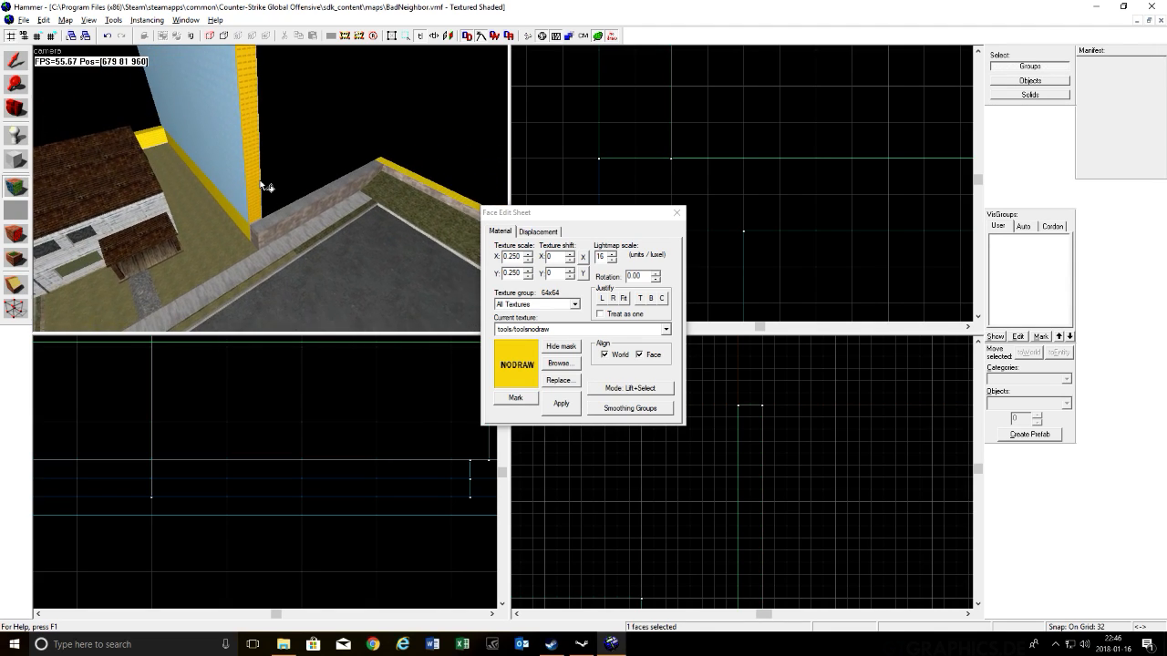
key("s")
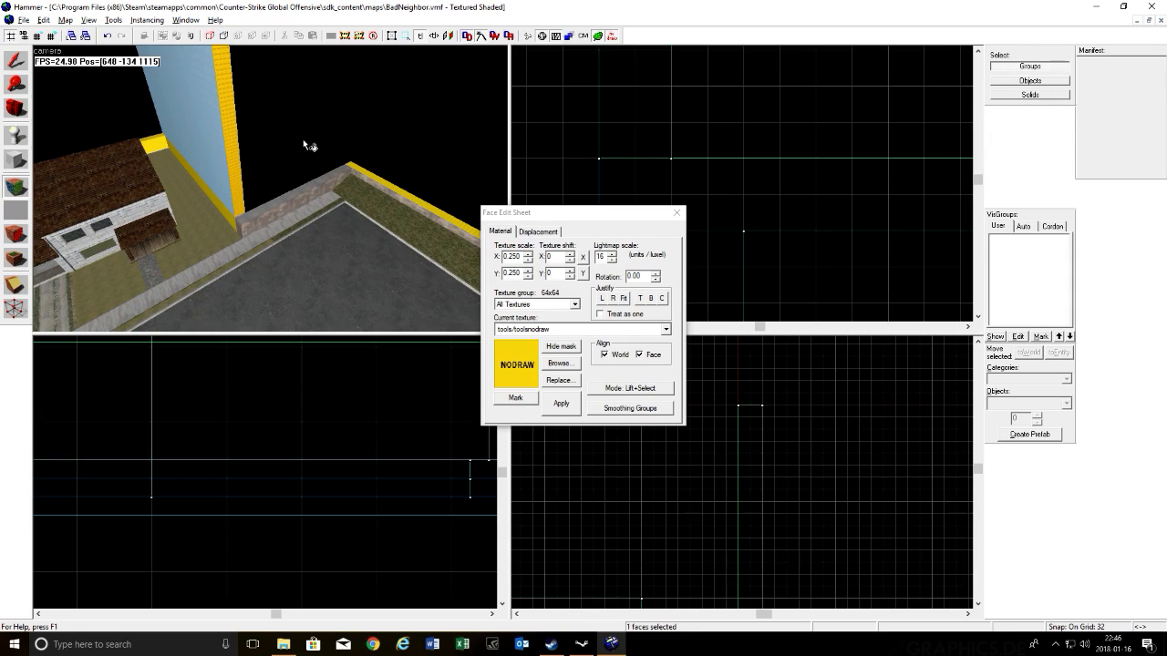
key("w")
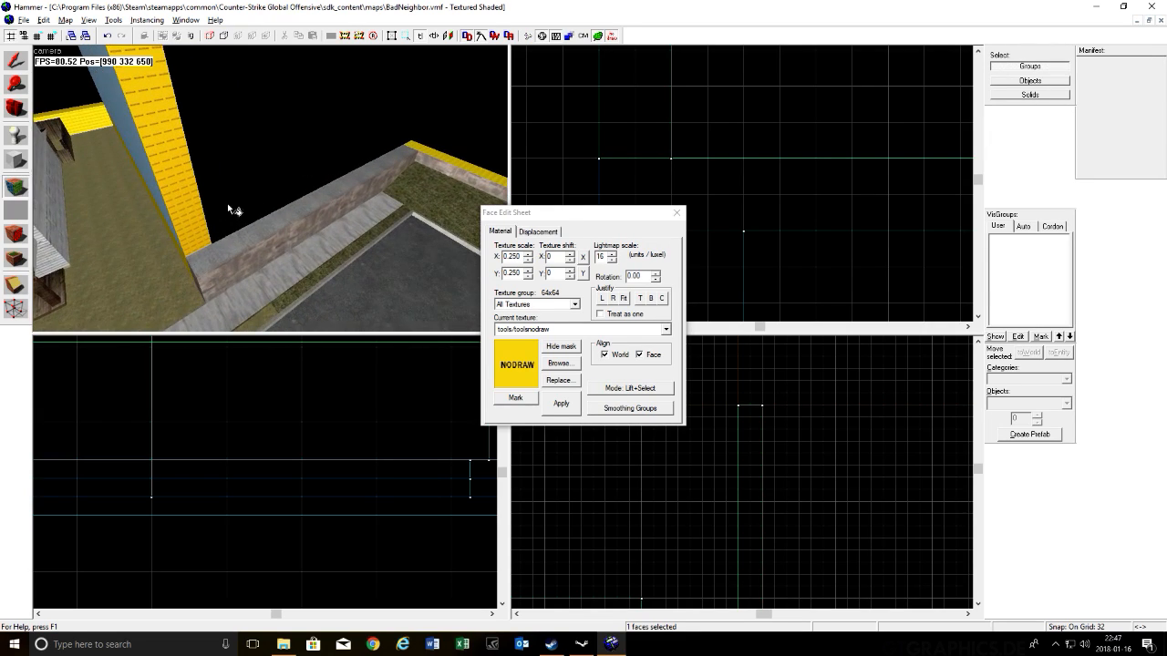
left_click(667, 329)
left_click(620, 392)
left_click(562, 405)
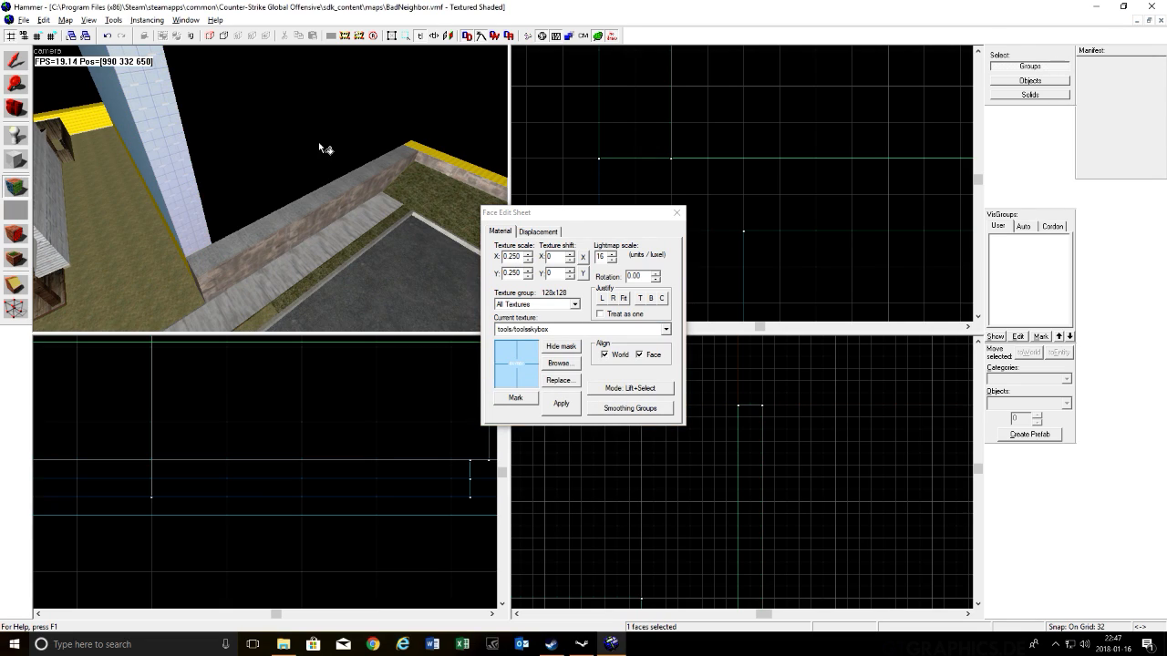
Step: Outline a new block 896 by 64 by 832 units above the street-end stone wall, meeting the tall skybox block
left_click(18, 161)
scroll(592, 141, "down", 1)
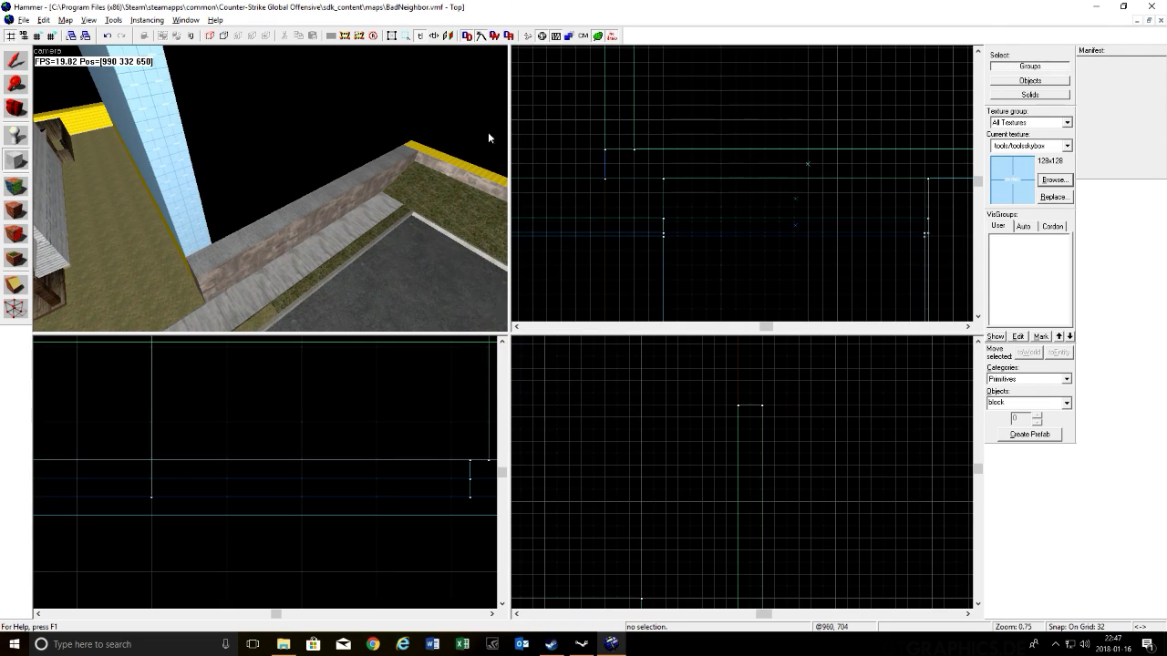
left_click(23, 63)
left_click(133, 128)
key("shift+b")
left_click_drag(635, 121, 826, 151)
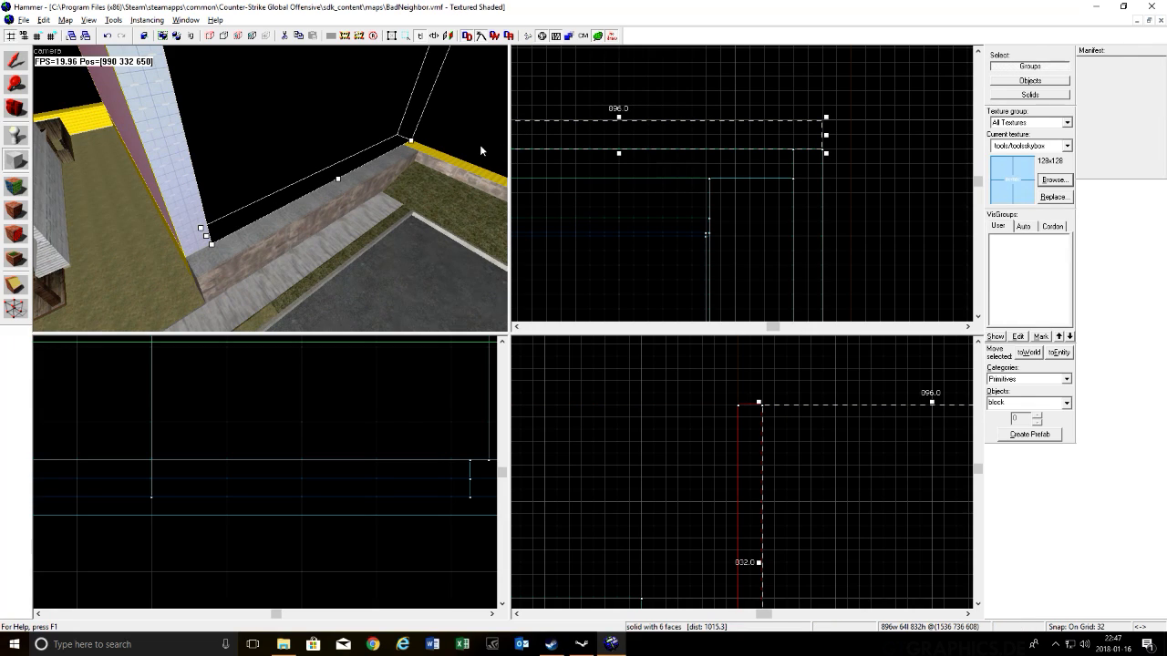
Step: Filter the texture browser by "nodraw", pick tools/toolsnodraw and create the 896-unit-long block with it
left_click(1054, 180)
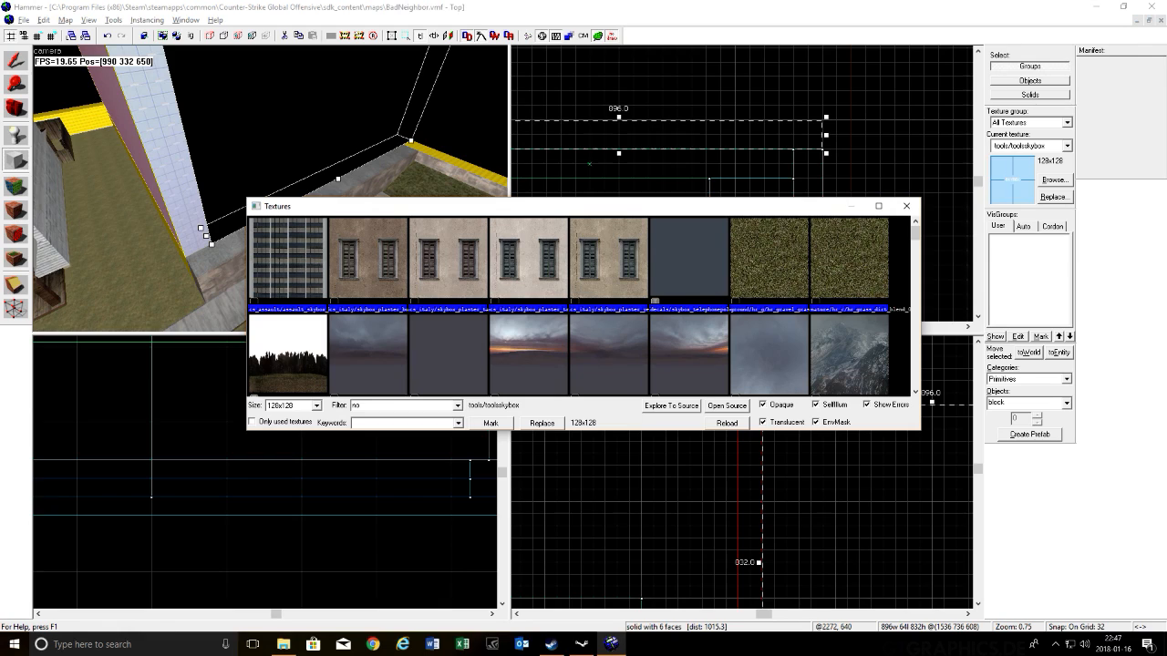
type("nodraw")
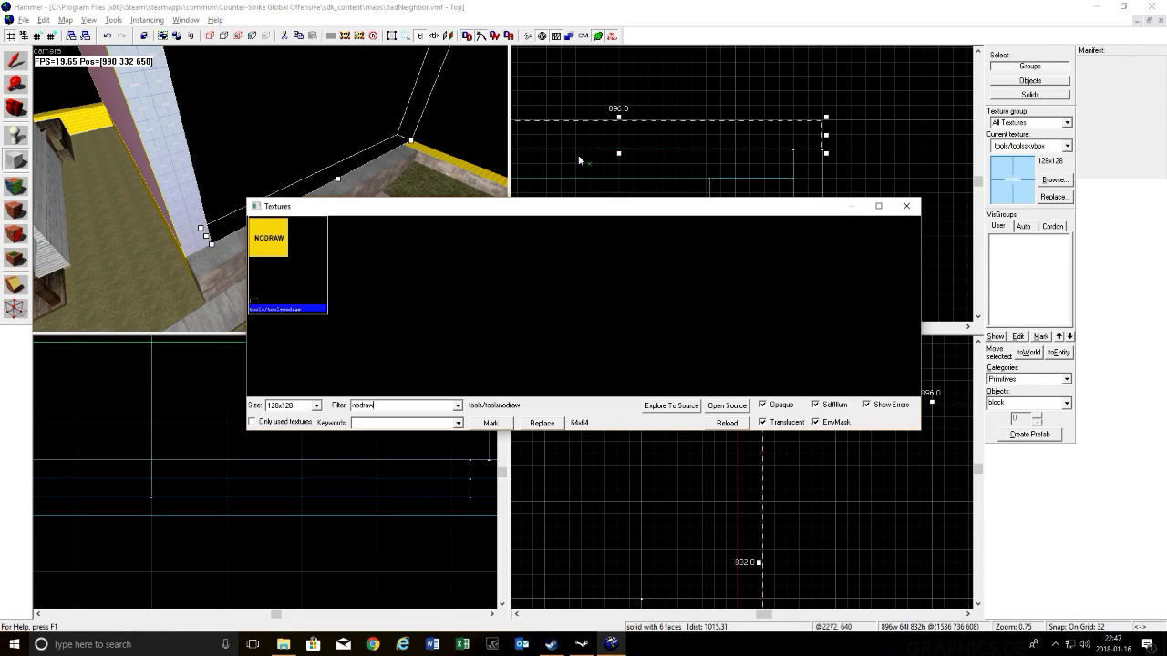
double_click(294, 253)
key("Return")
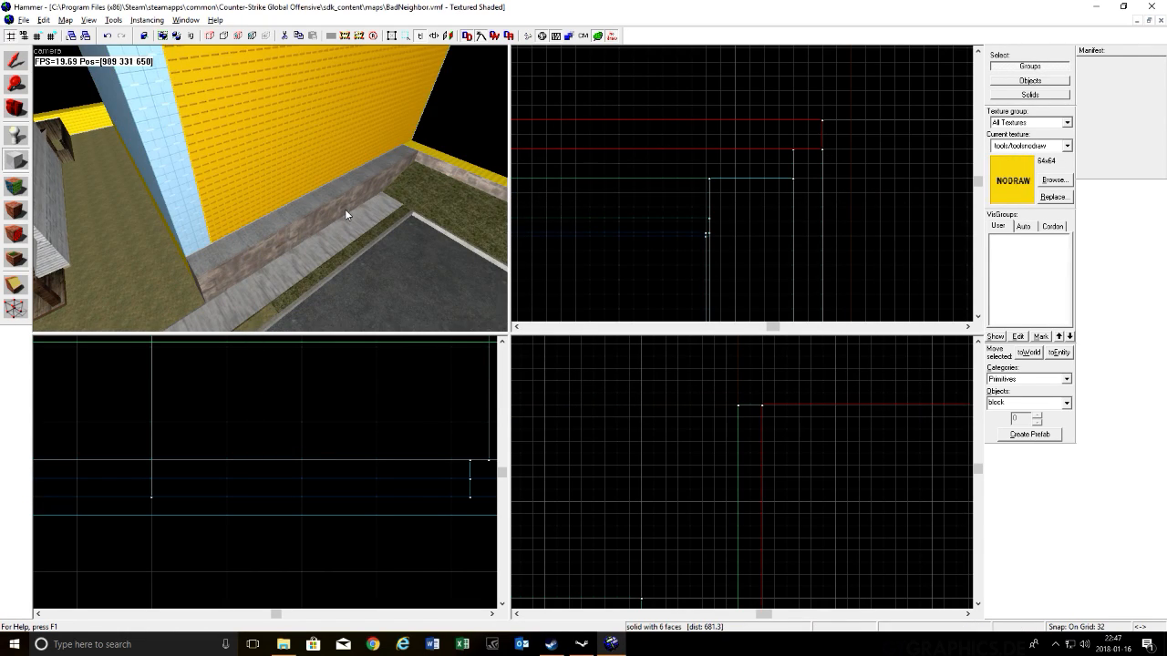
Step: Create a tall nodraw block above the adjoining boundary wall, starting at the corner where the previous block ends
key("z")
key("s")
key("w")
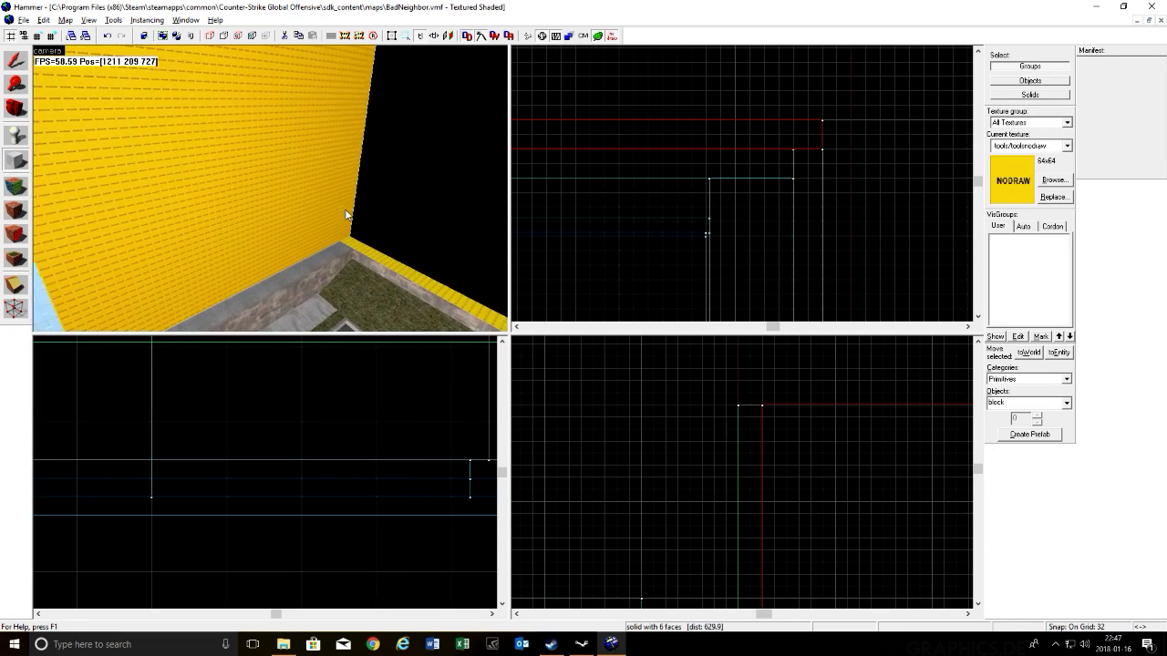
key("z")
scroll(759, 145, "down", 2)
mouse_move(780, 148)
left_mouse_down()
mouse_move(815, 392)
mouse_move(812, 142)
mouse_move(798, 133)
left_mouse_up()
key("Return")
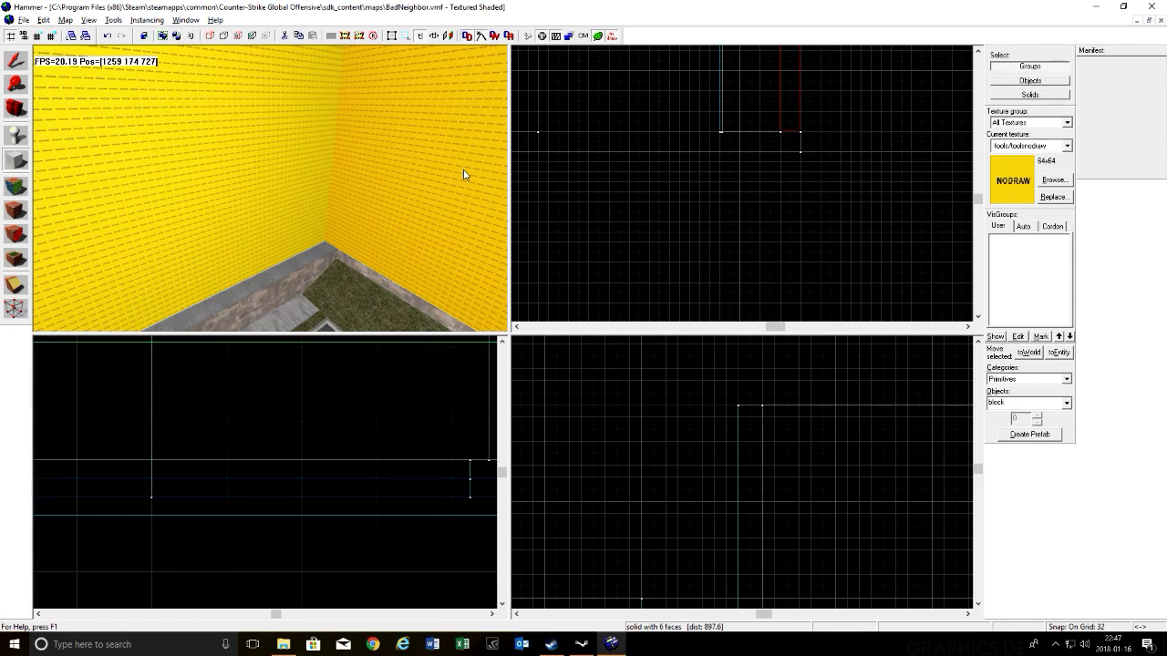
Step: Create a nodraw block 2688 by 64 by 832 units above the wall running behind the teal house
key("z")
key("w")
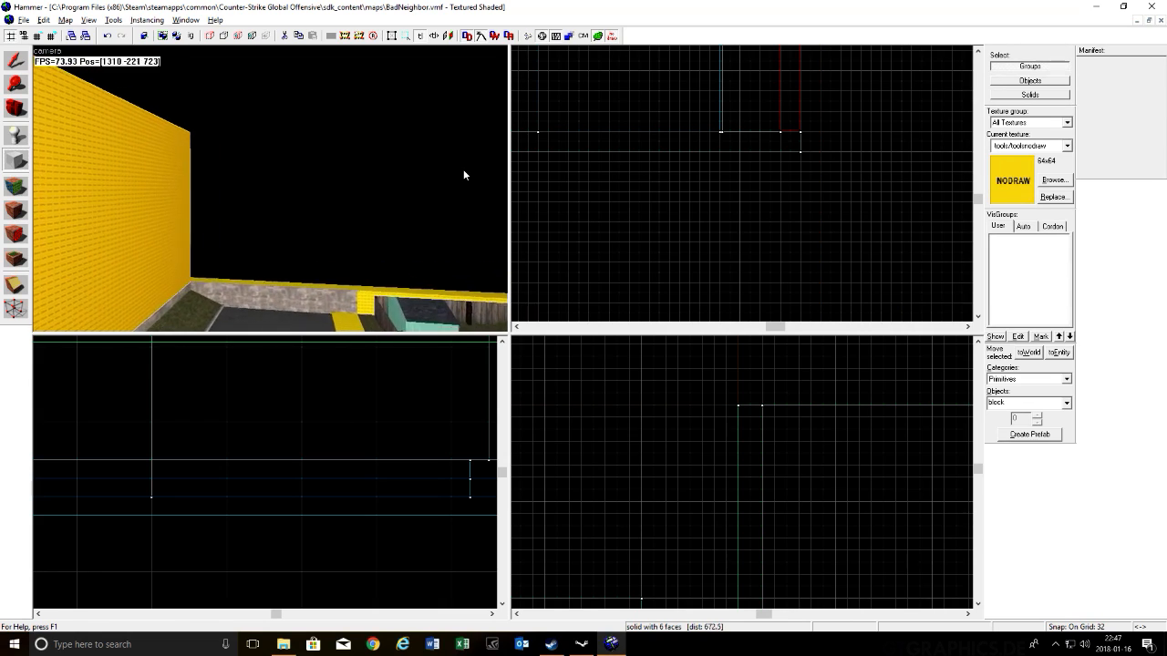
mouse_move(806, 145)
left_mouse_down()
mouse_move(458, 131)
mouse_move(790, 144)
left_mouse_up()
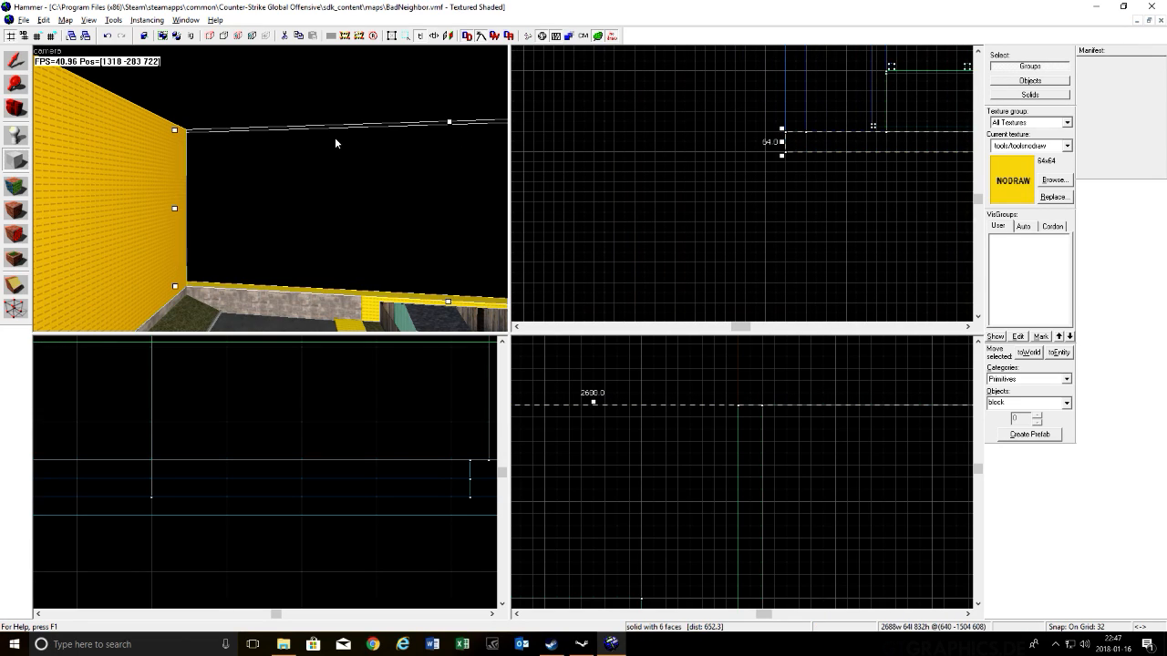
key("Return")
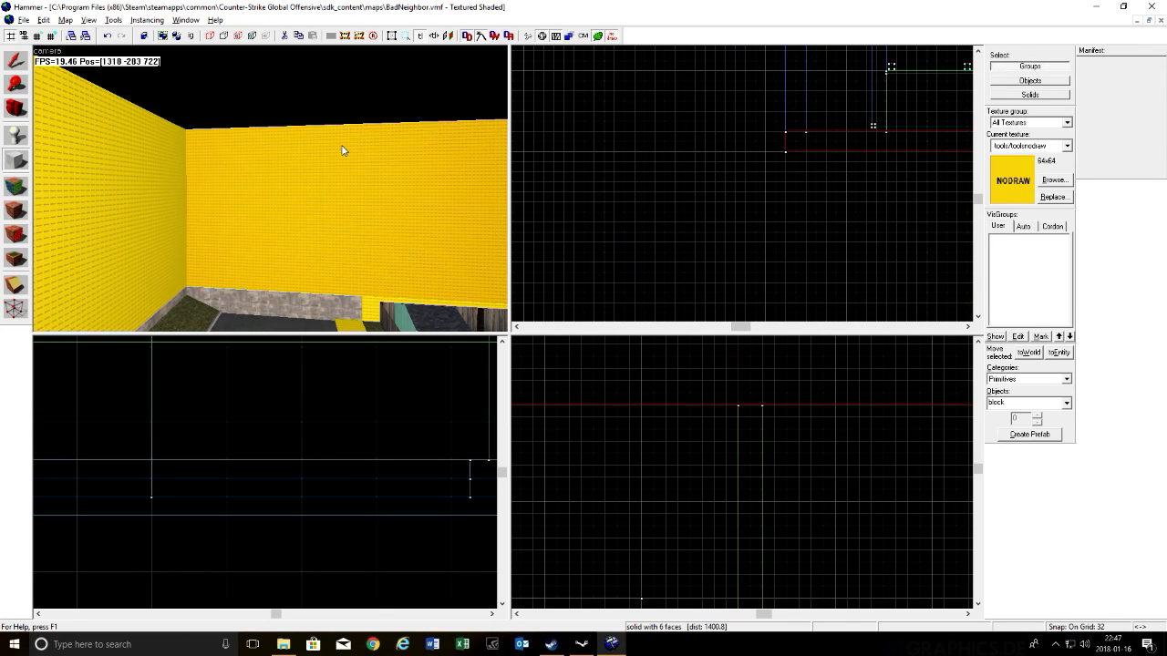
left_click_drag(341, 7, 365, 2)
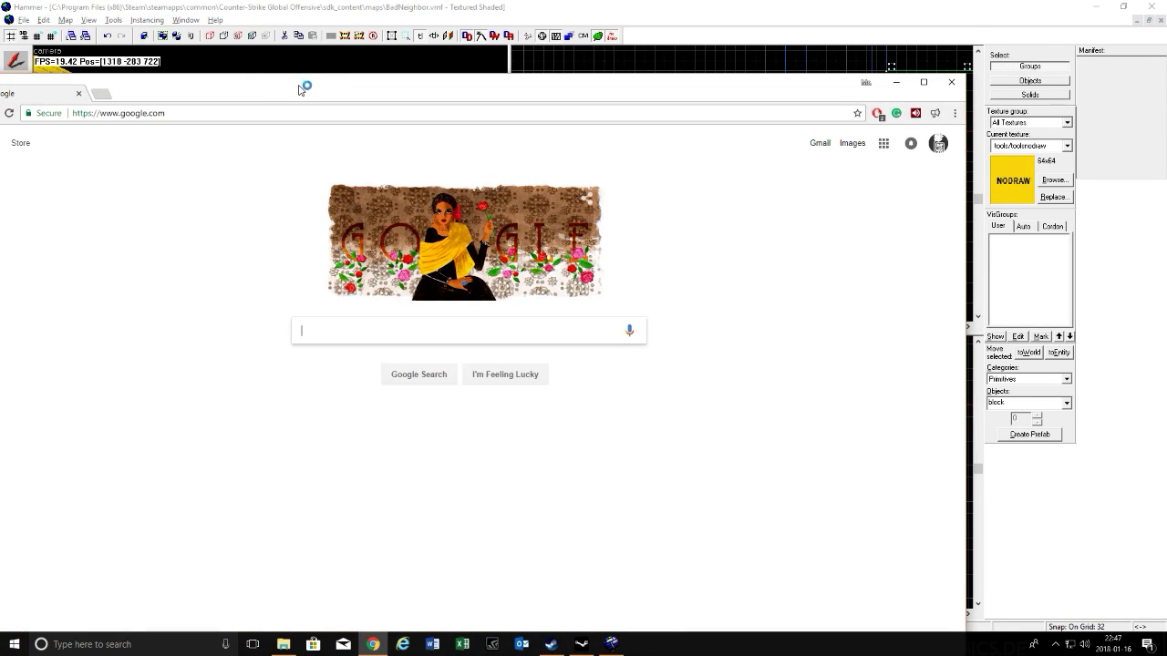
left_click_drag(306, 85, 0, 127)
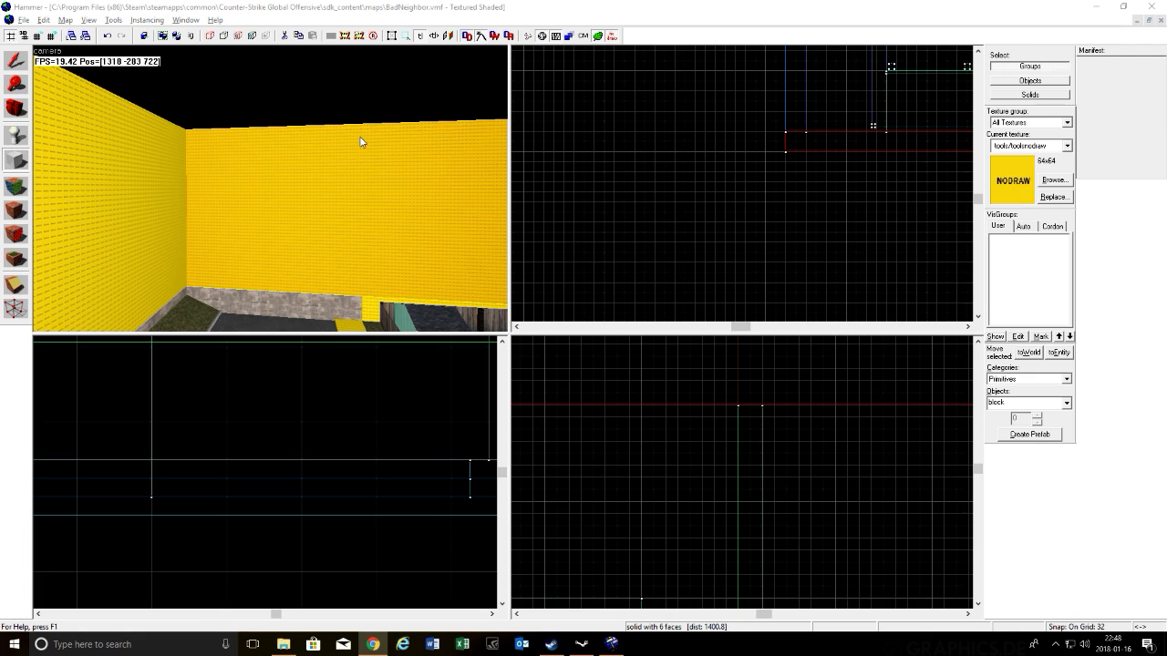
Step: Create a nodraw block 64 by 1216 by 832 units above the side wall of the teal house's yard, starting at the long block's end
left_click(15, 61)
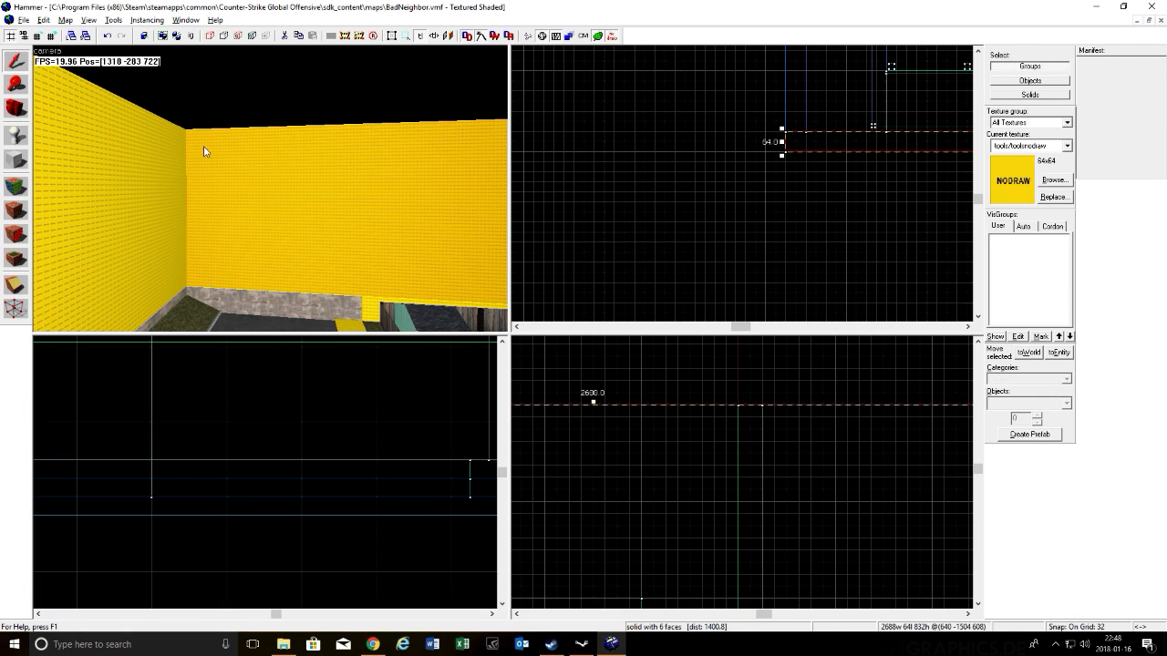
key("z")
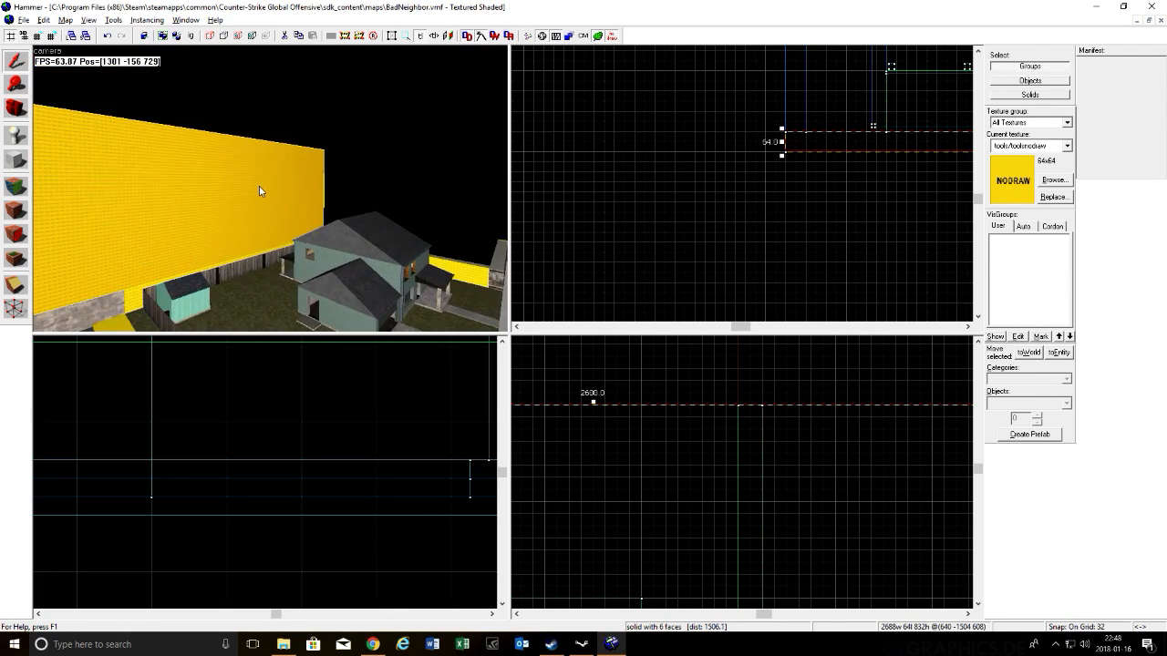
key("w")
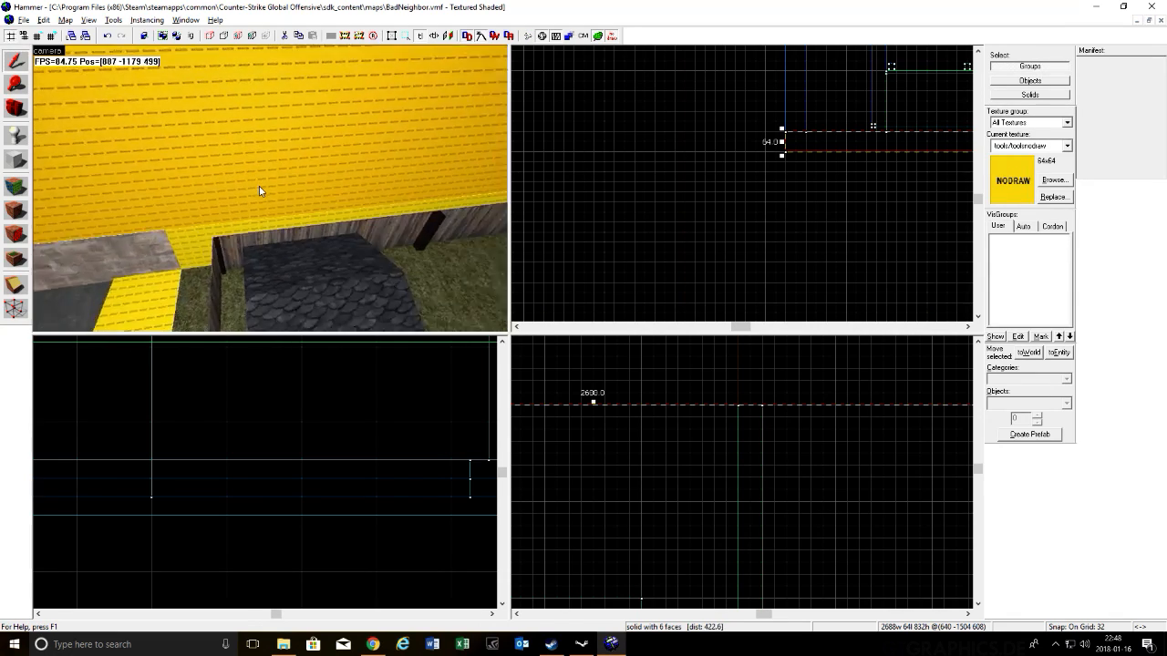
key("w")
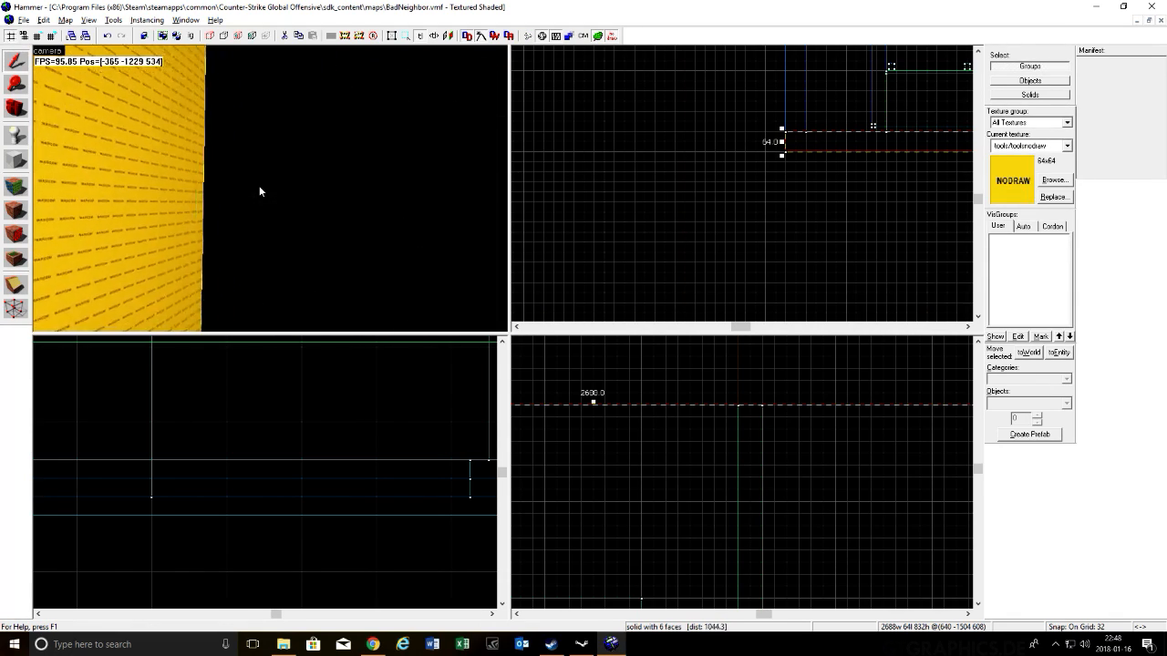
key("s")
key("z")
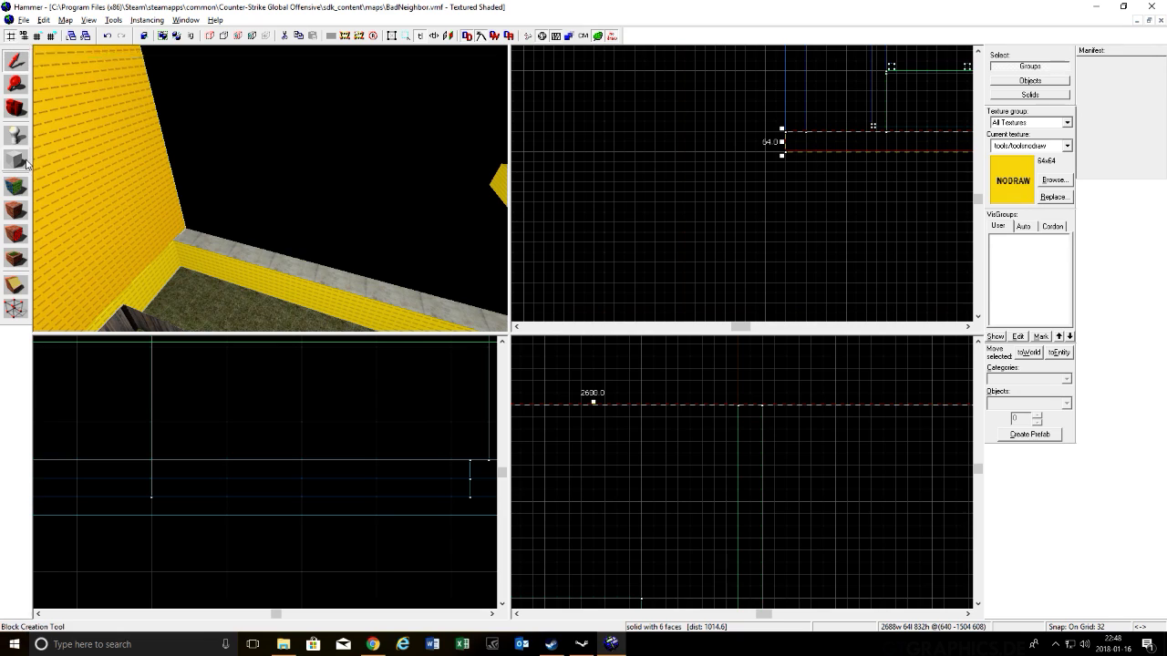
left_click(24, 161)
scroll(720, 153, "down", 3)
scroll(759, 142, "up", 3)
mouse_move(776, 144)
left_mouse_down()
mouse_move(762, 50)
mouse_move(762, 162)
left_mouse_up()
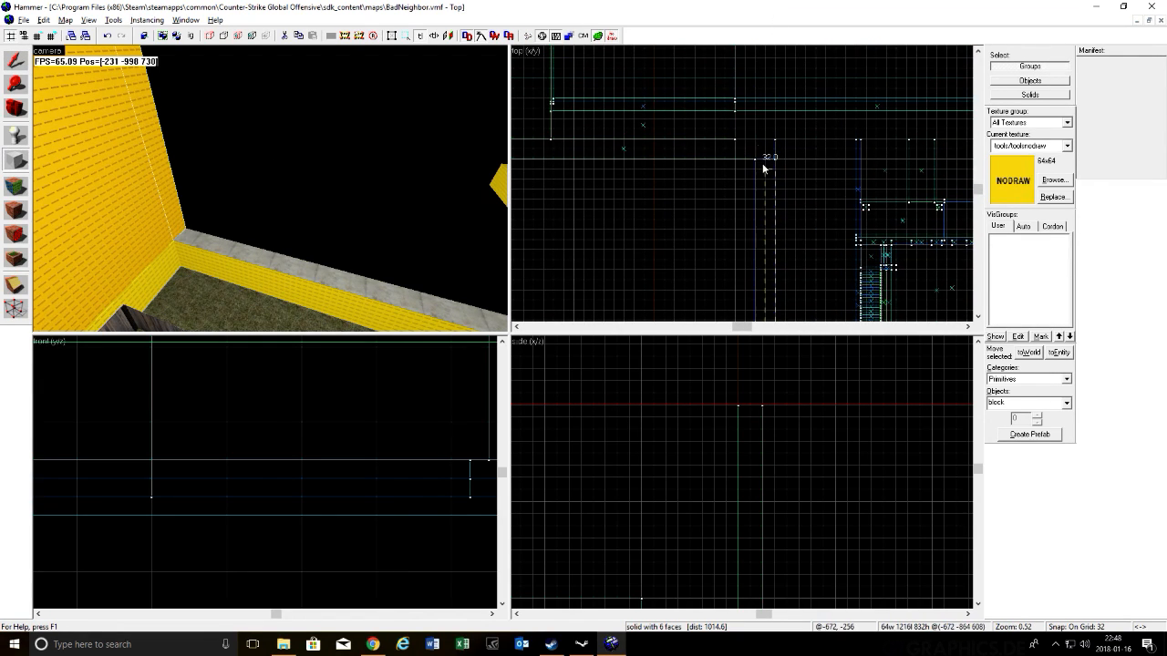
key("Return")
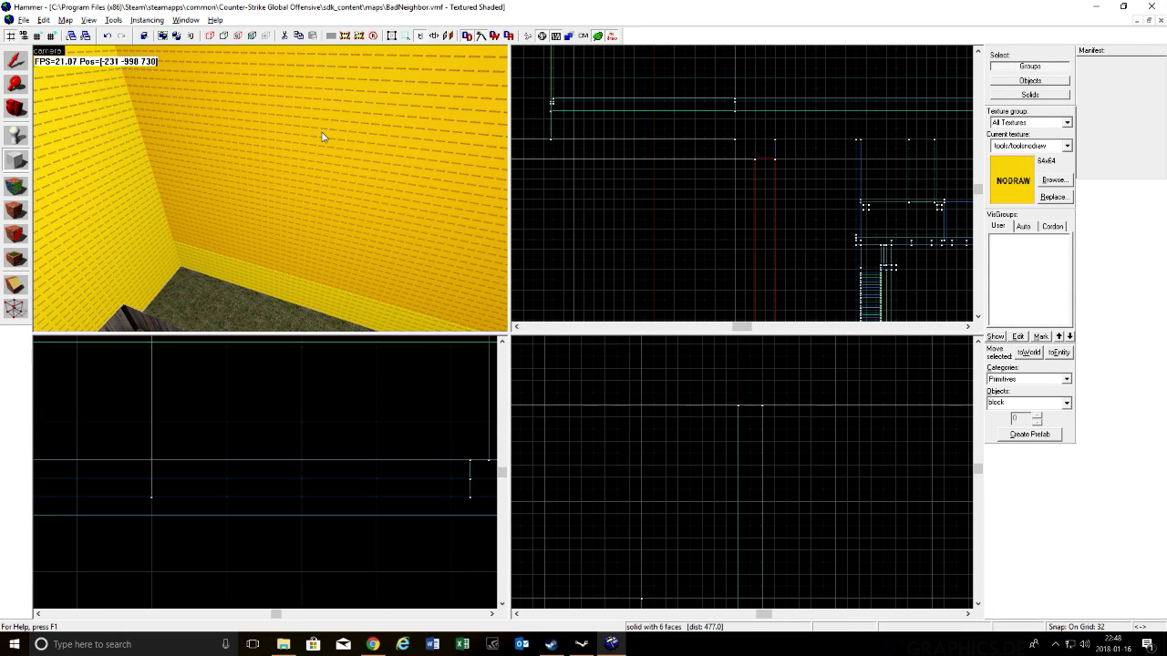
Step: Create a tall nodraw block above the brick wall beside the sidewalk, from the teal yard's side block to the far corner
key("w")
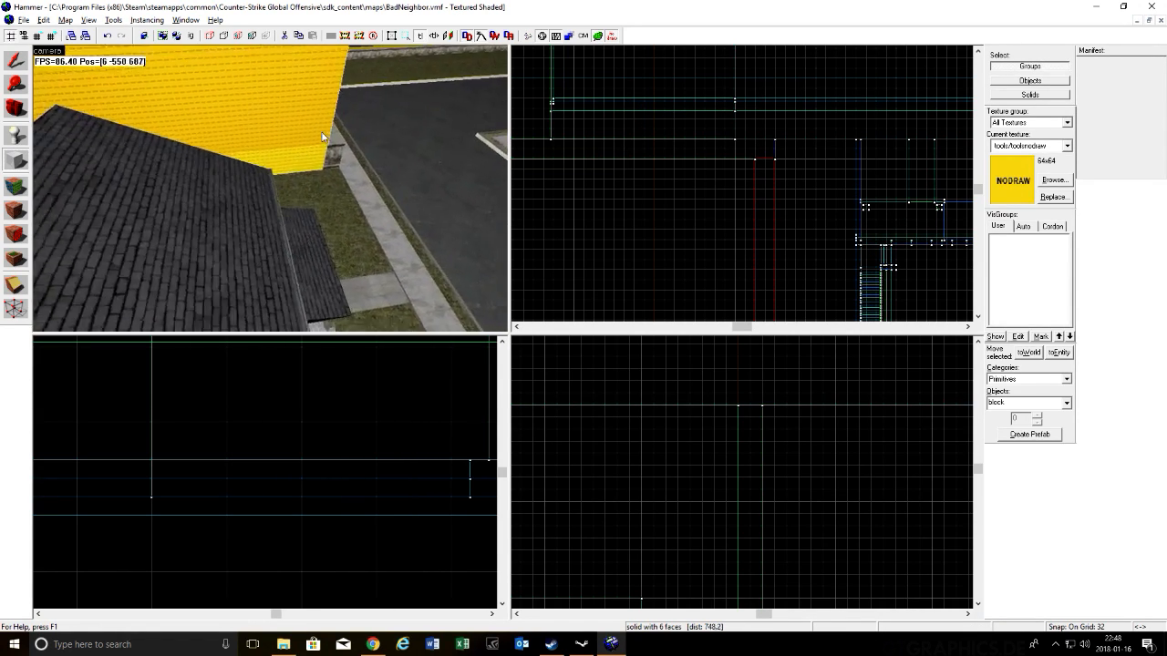
key("w")
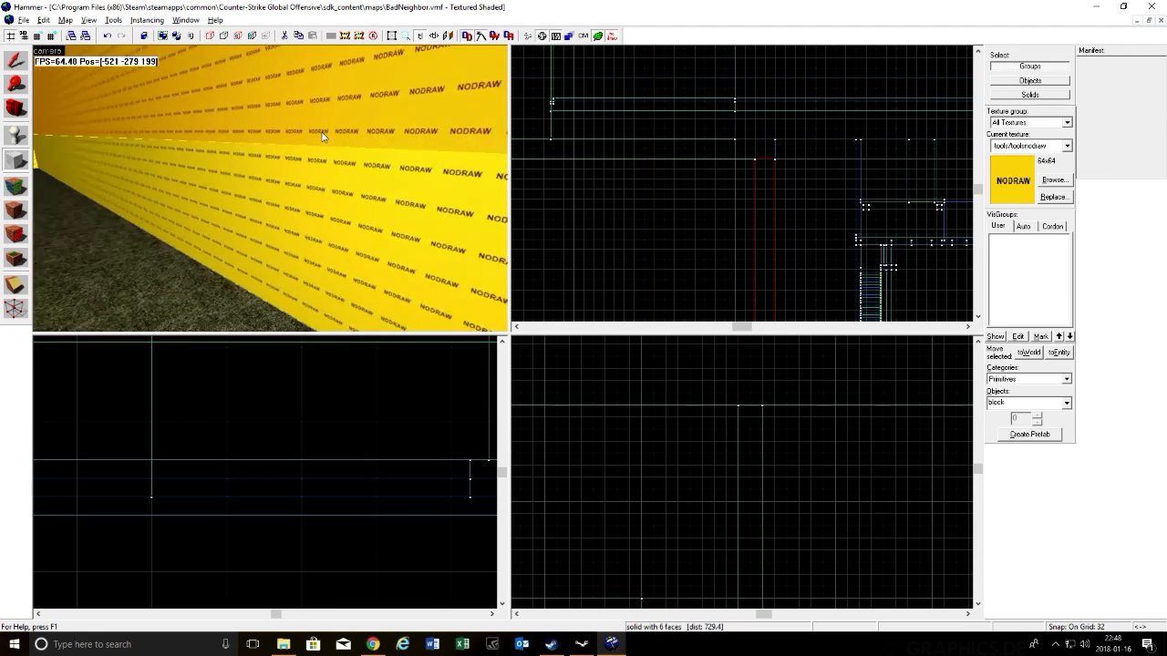
key("s")
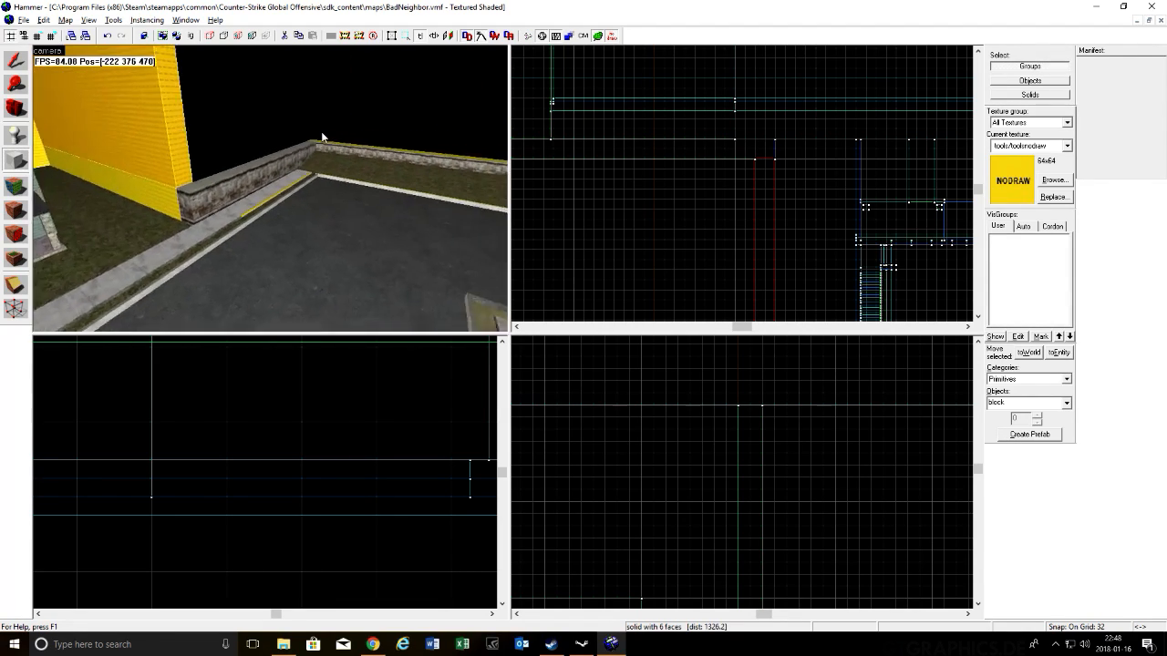
key("w")
key("z")
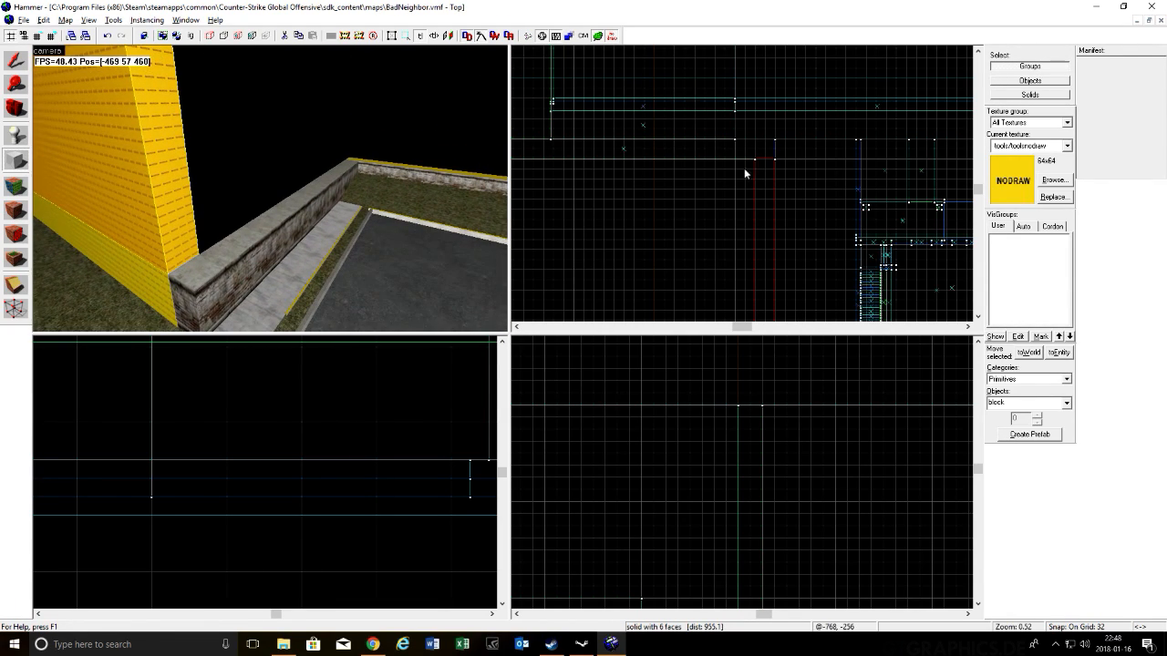
mouse_move(754, 176)
left_mouse_down()
mouse_move(584, 151)
mouse_move(446, 159)
mouse_move(838, 161)
left_mouse_up()
key("Return")
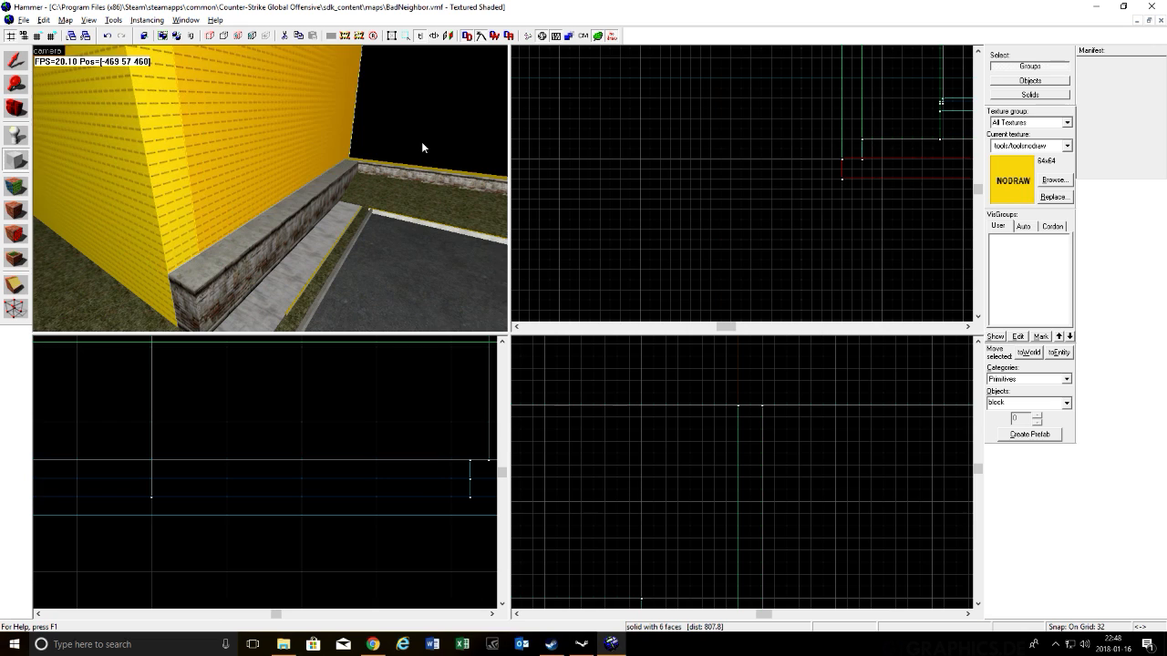
Step: Create a tall nodraw block above the low stone wall across the far end of the street
scroll(422, 142, "down", 2)
left_click_drag(863, 158, 852, 93)
key("Return")
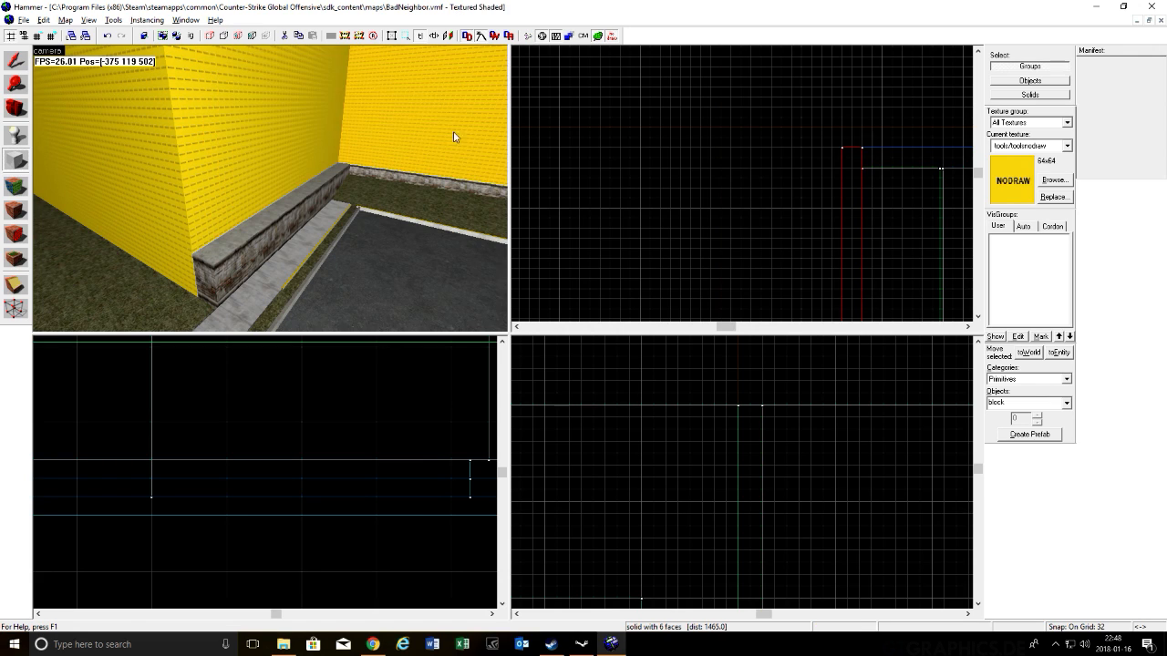
Step: Create a tall nodraw block above the wall behind the white house, joining the street-end block to the skybox-faced block
scroll(428, 132, "down", 5)
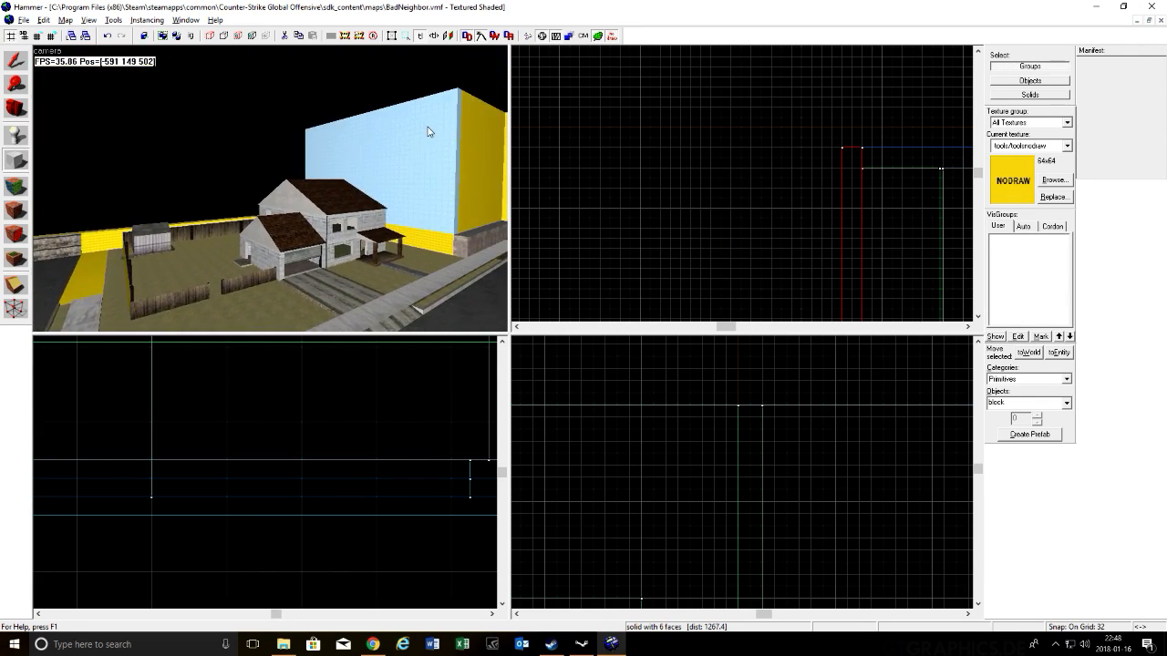
scroll(426, 126, "up", 15)
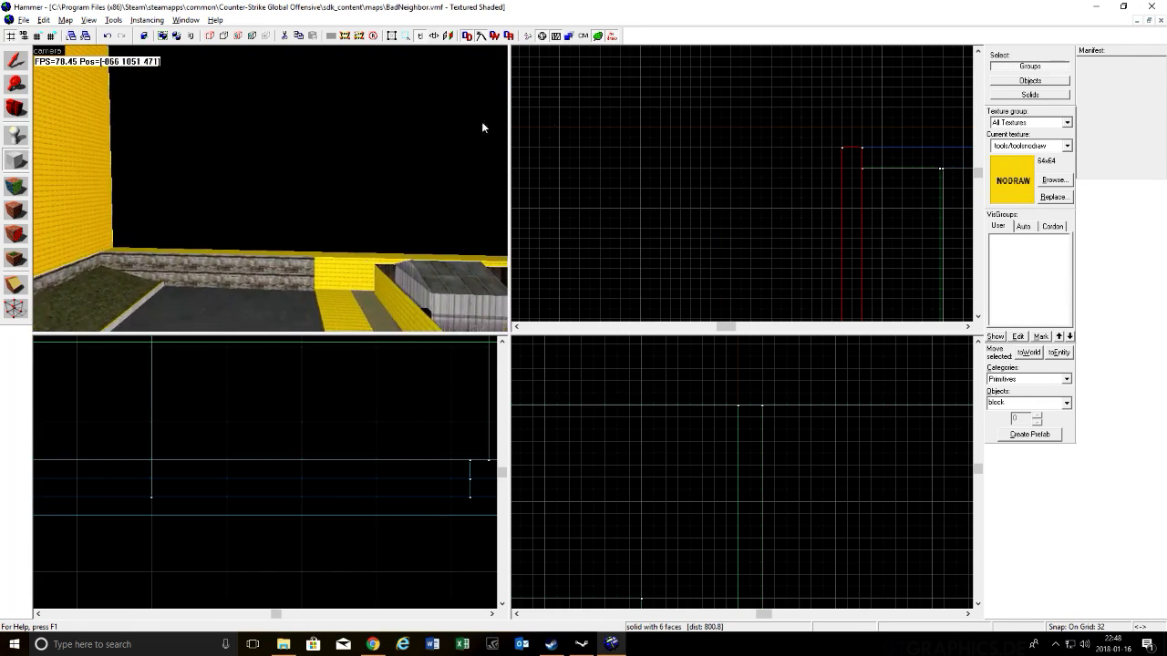
mouse_move(862, 148)
left_mouse_down()
mouse_move(1163, 169)
mouse_move(857, 168)
left_mouse_up()
key("Return")
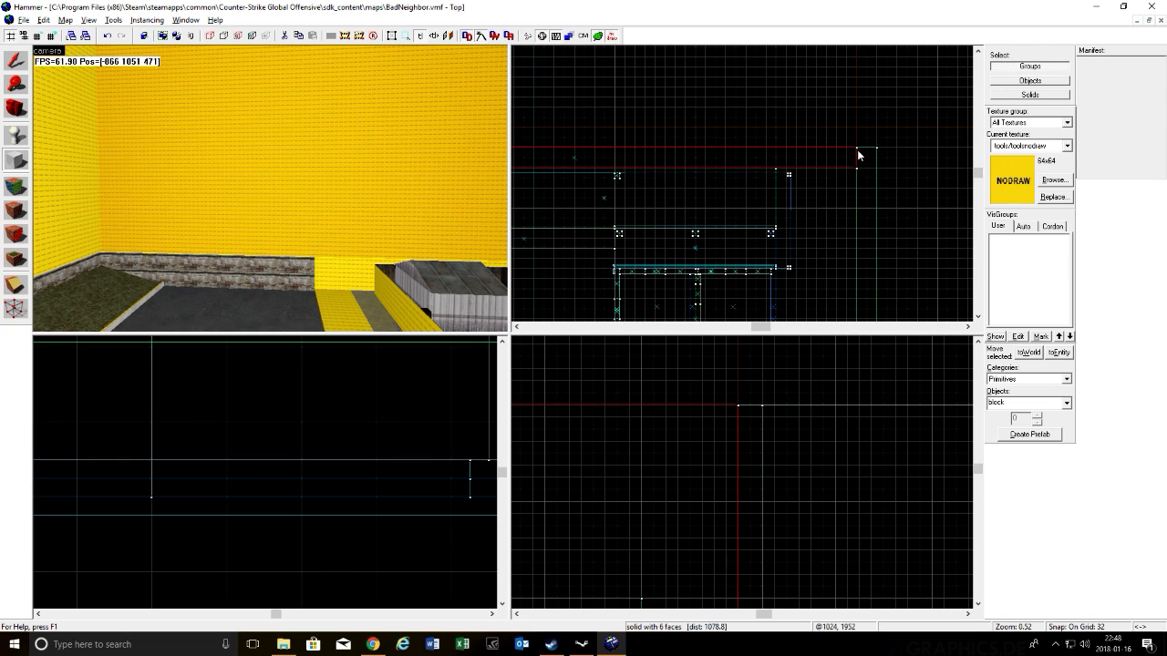
Step: Inspect the ring of tall blocks around both houses and the street from above
key("z")
key("w")
key("s")
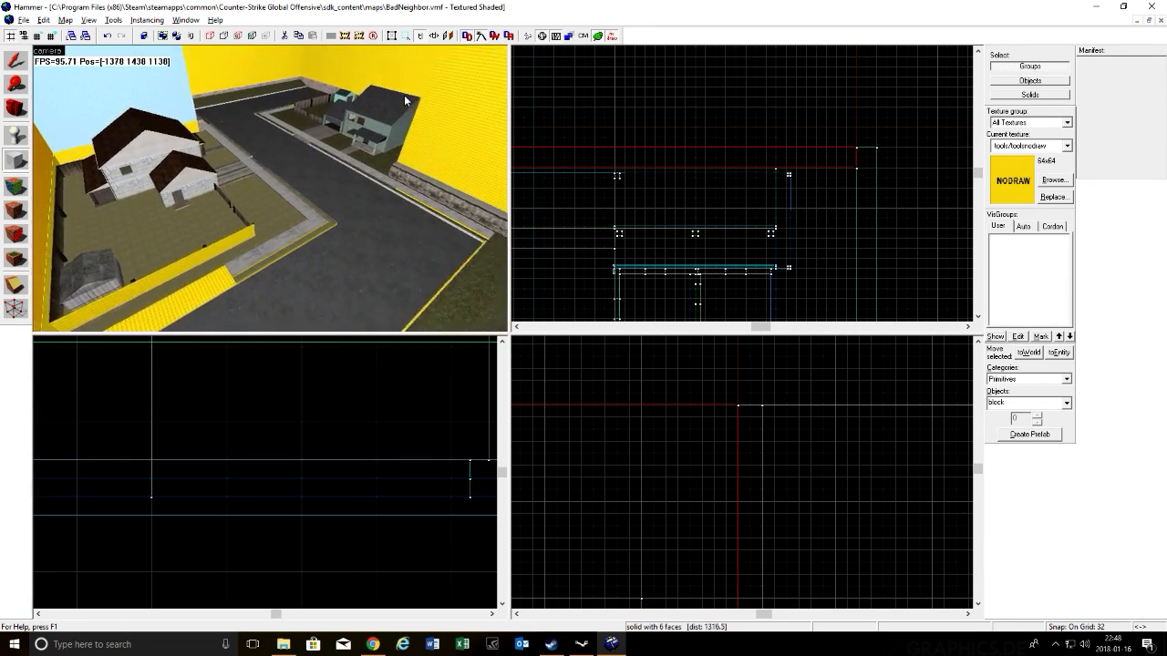
key("s")
key("w")
key("d")
key("z")
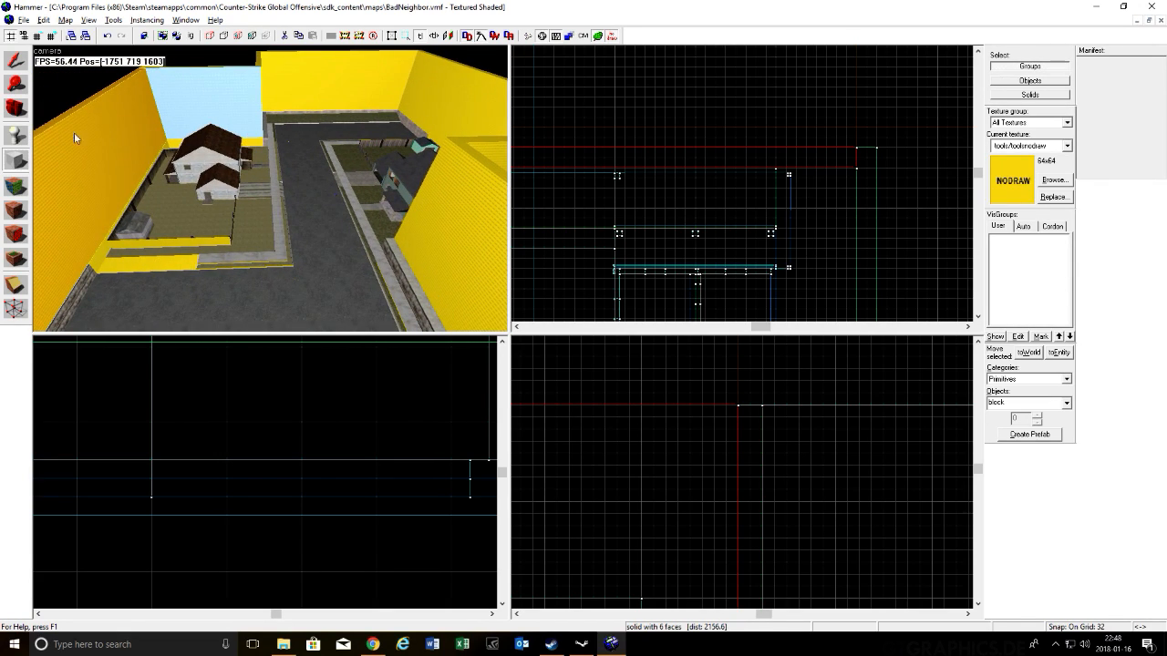
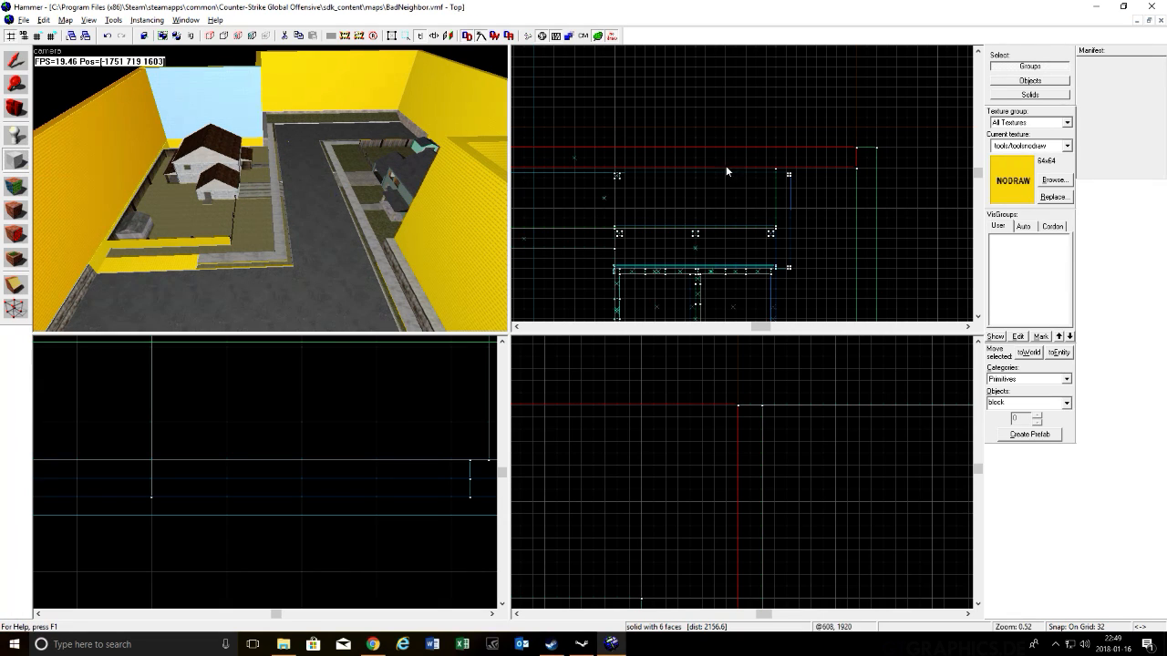
Step: Create a thin nodraw ceiling block of 2752 by 1216 units over the white house's yard, resting on the tall blocks
scroll(725, 165, "down", 5)
scroll(578, 156, "up", 5)
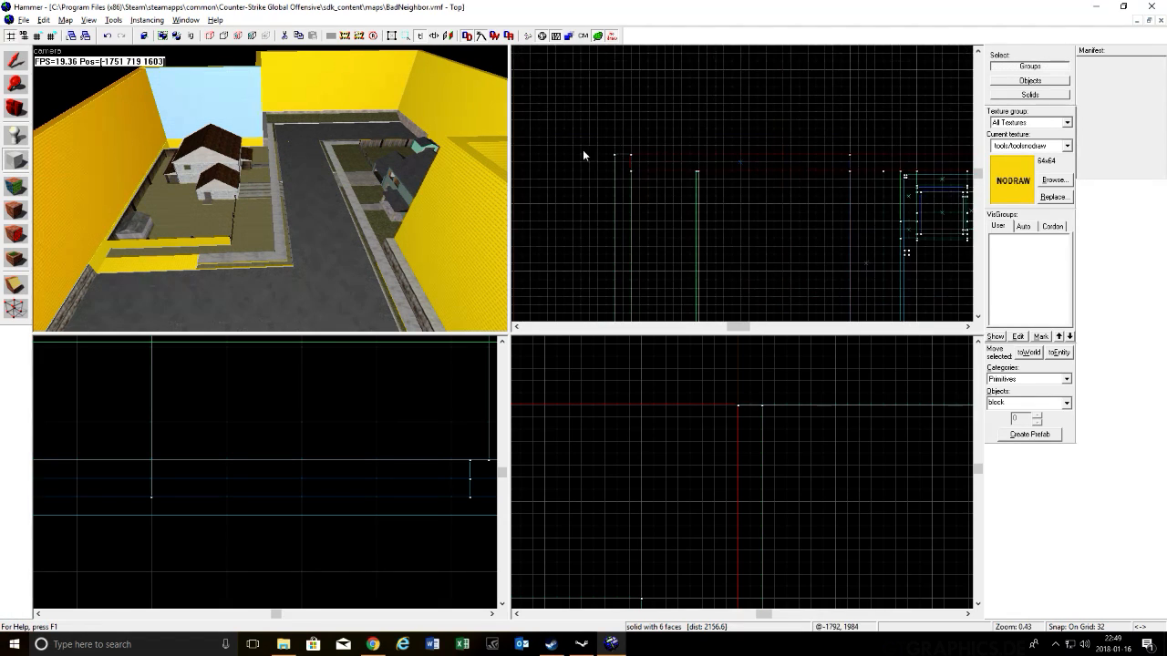
left_click_drag(615, 155, 940, 171)
key("s")
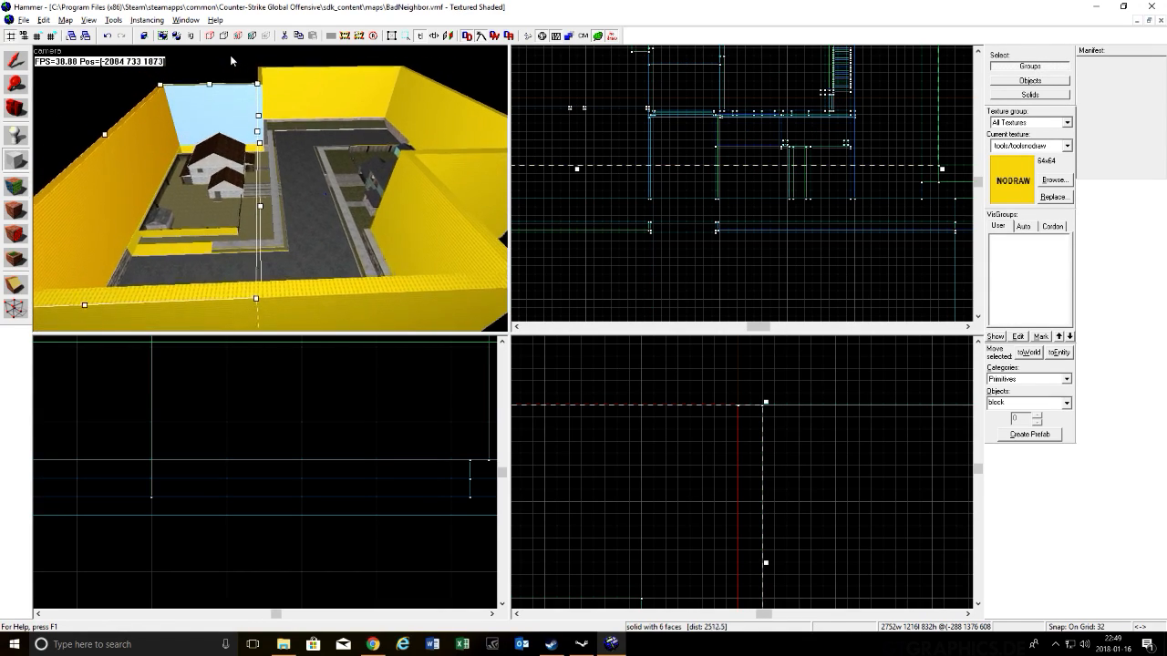
key("Down")
key("Up")
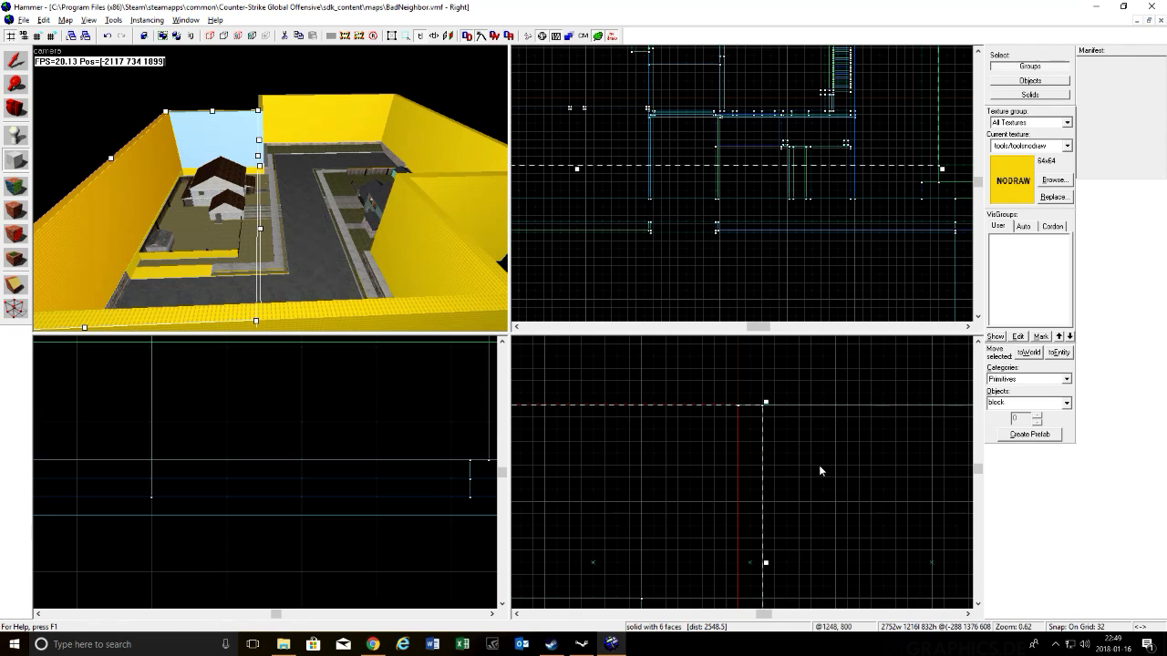
left_click_drag(766, 402, 768, 379)
scroll(755, 419, "down", 4)
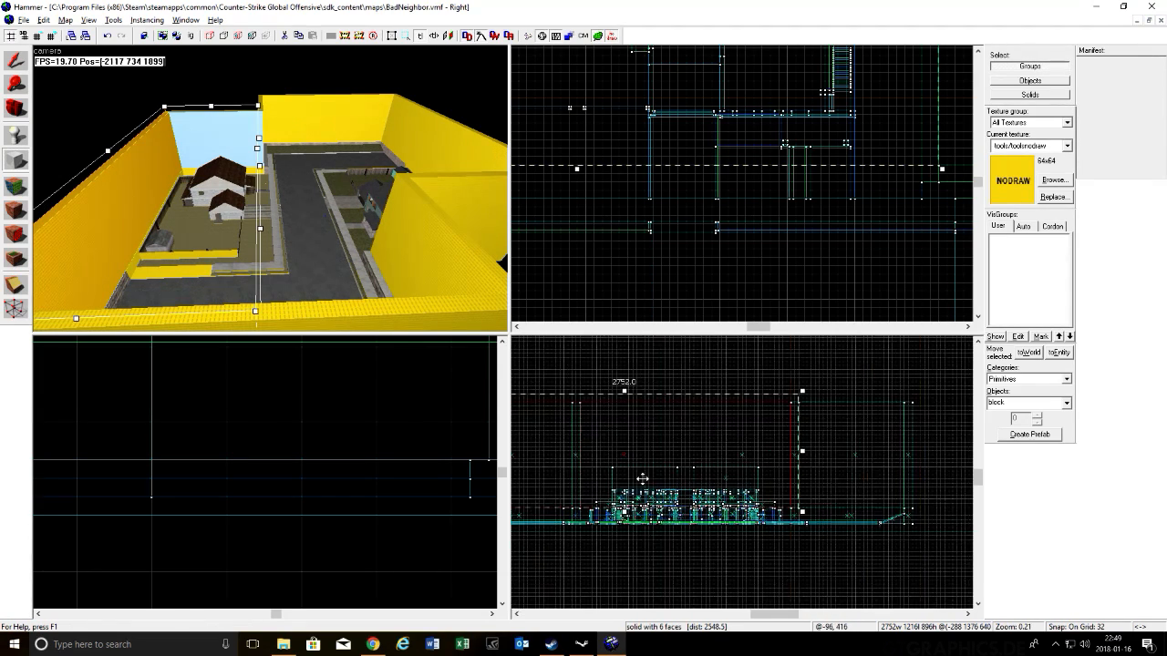
left_click_drag(625, 512, 625, 403)
key("Return")
key("w")
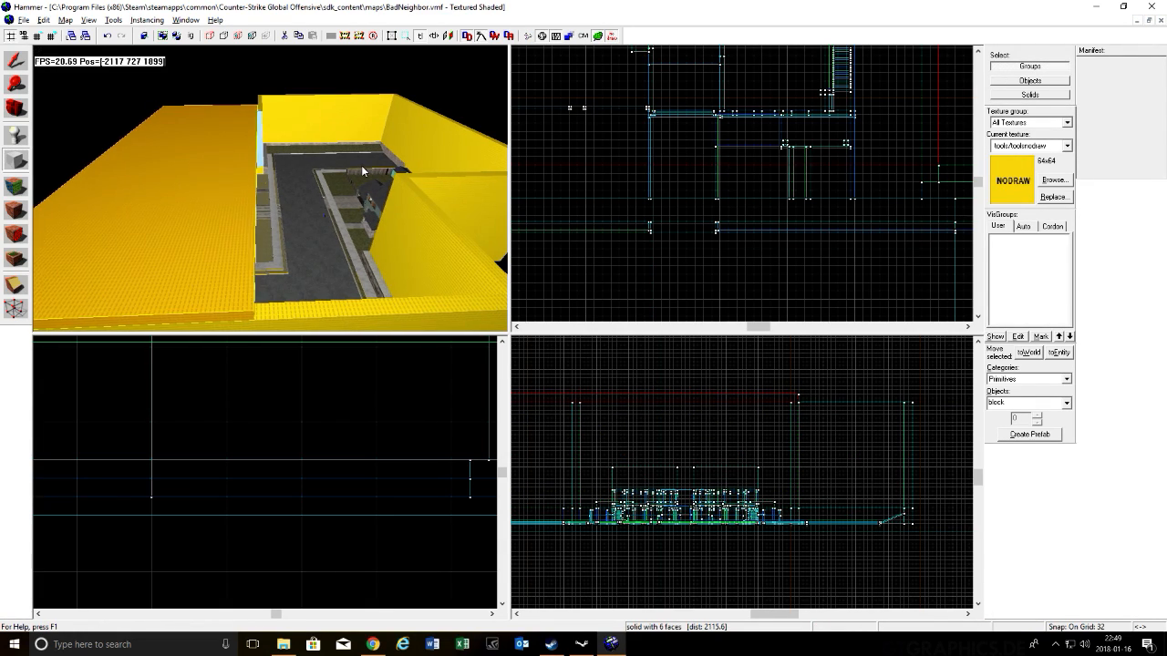
key("d")
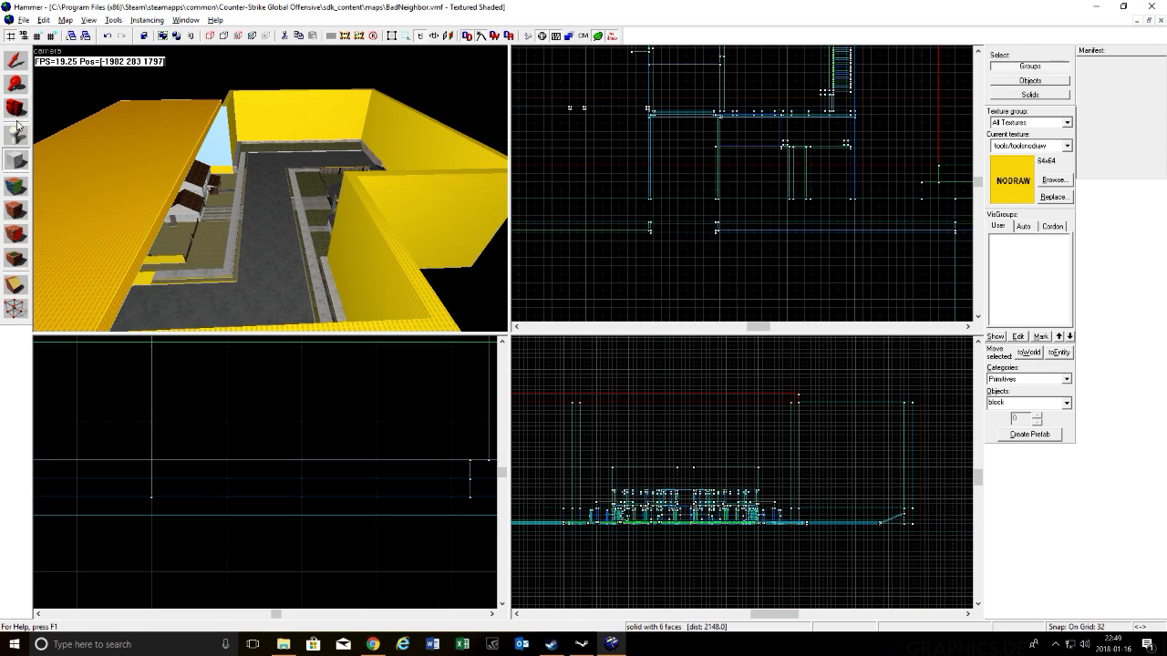
key("shift+s")
left_click(15, 186)
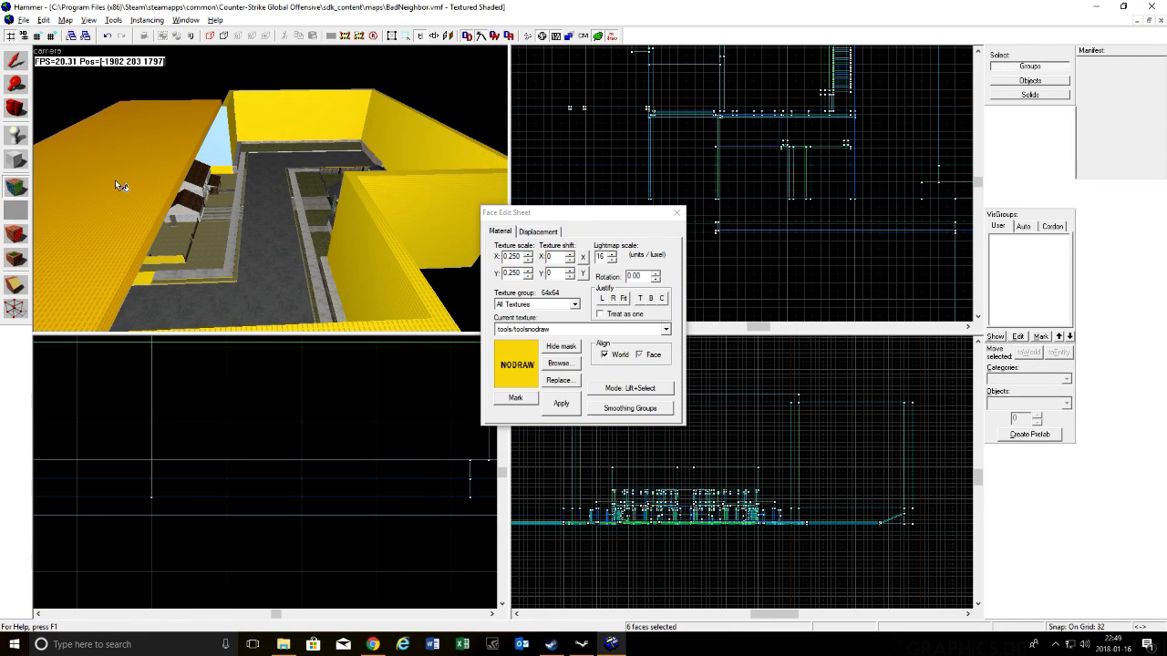
left_click(677, 213)
left_click(20, 160)
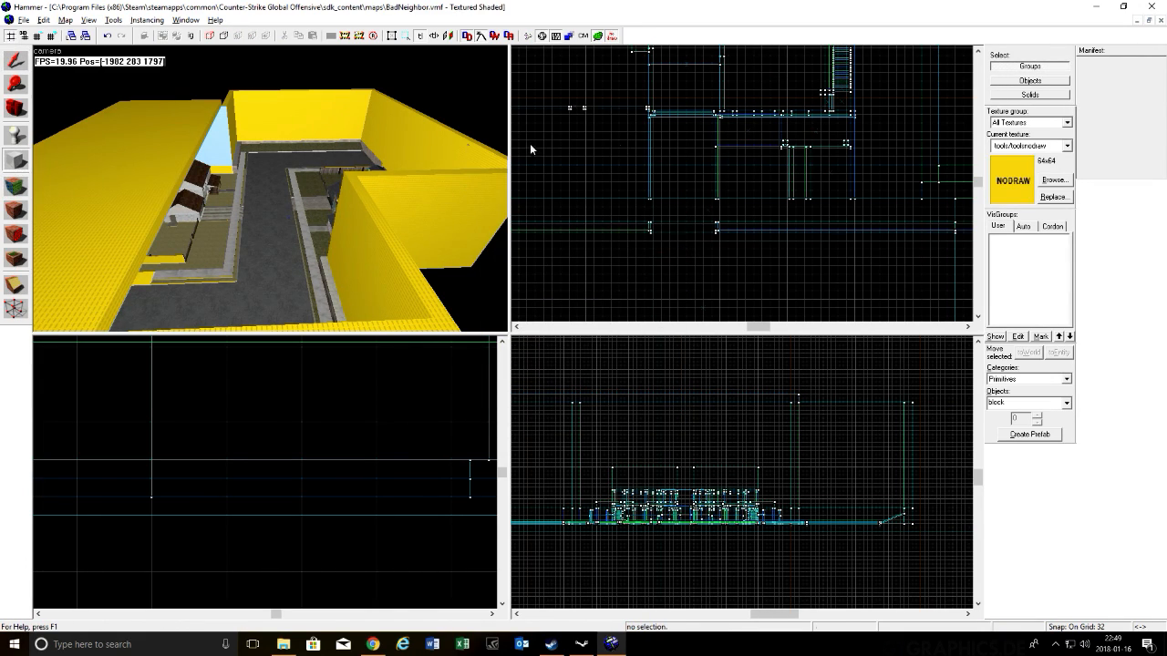
Step: Create a second nodraw ceiling block over the street, matching the height and thickness of the ceiling above the white house
scroll(646, 145, "down", 5)
left_click(16, 61)
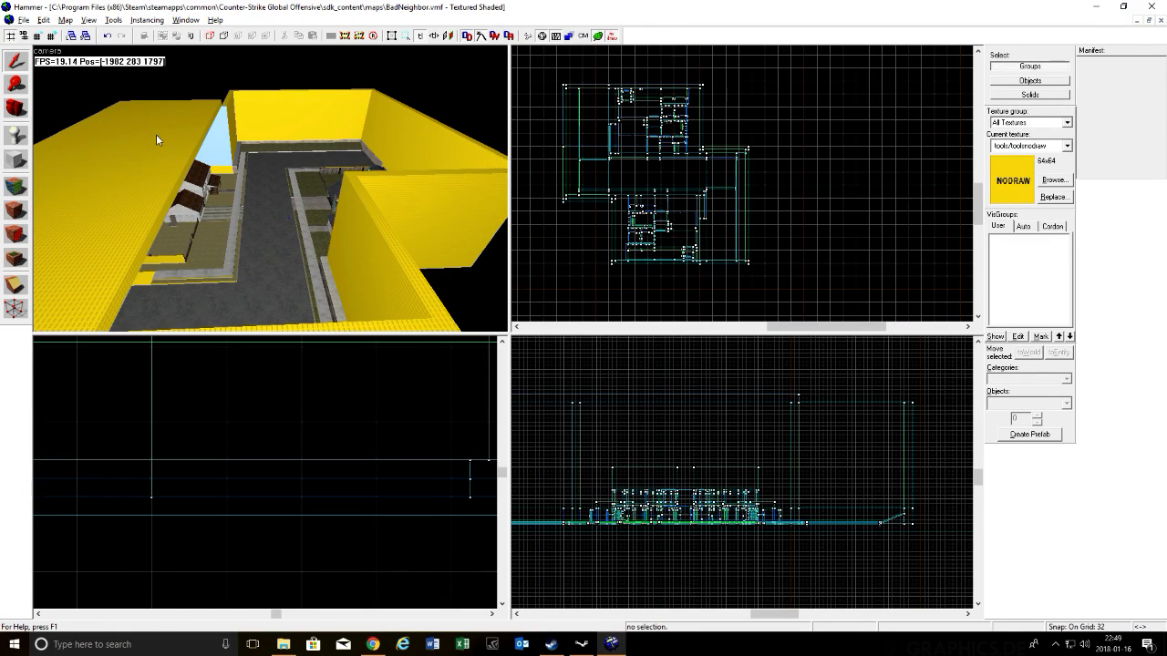
left_click(155, 134)
scroll(660, 130, "up", 5)
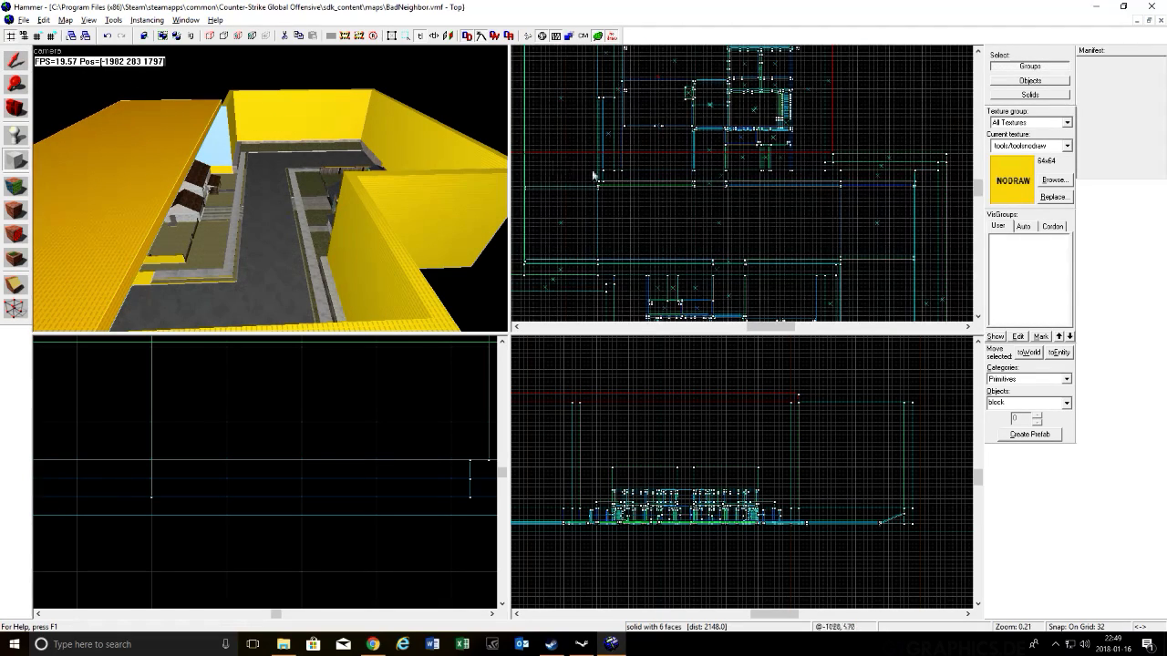
scroll(945, 156, "up", 1)
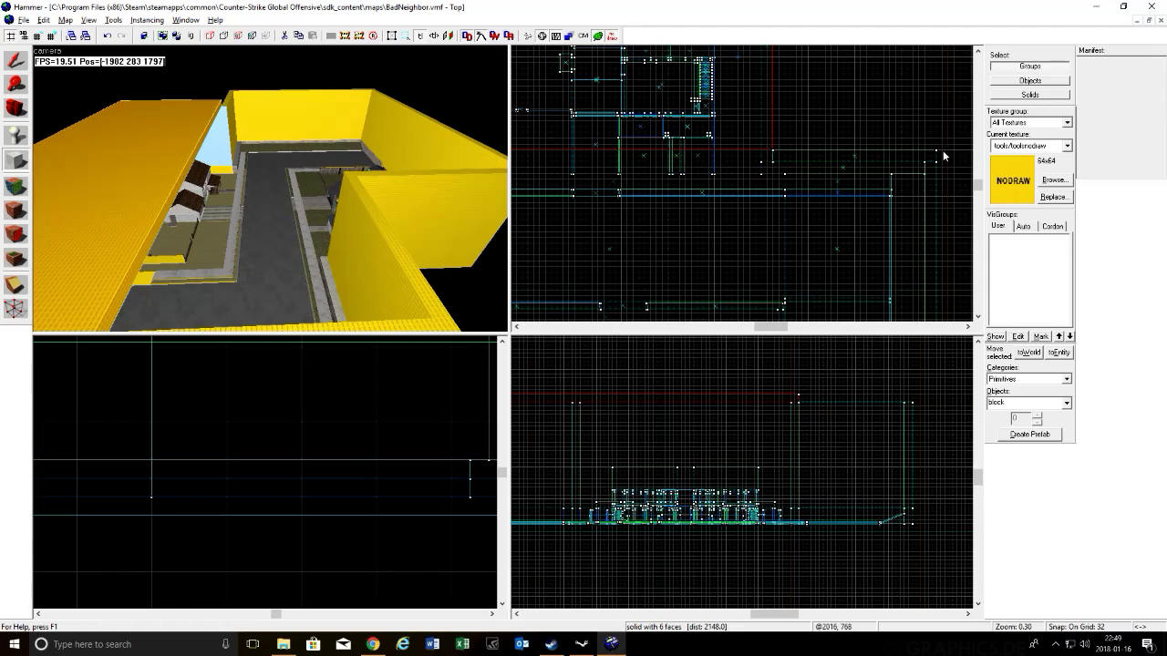
left_click_drag(932, 161, 578, 186)
key("s")
key("Return")
Step: Create a third nodraw ceiling block of 2688 by 1216 by 64 units over the teal house's yard
key("w")
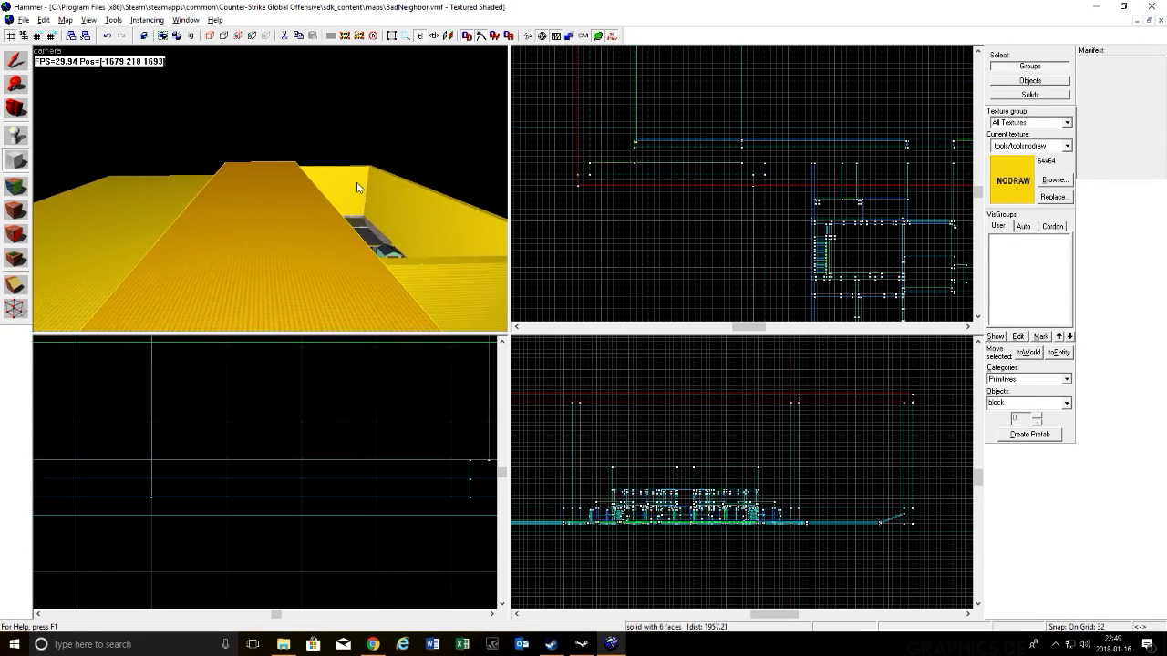
key("w")
key("d")
key("Left")
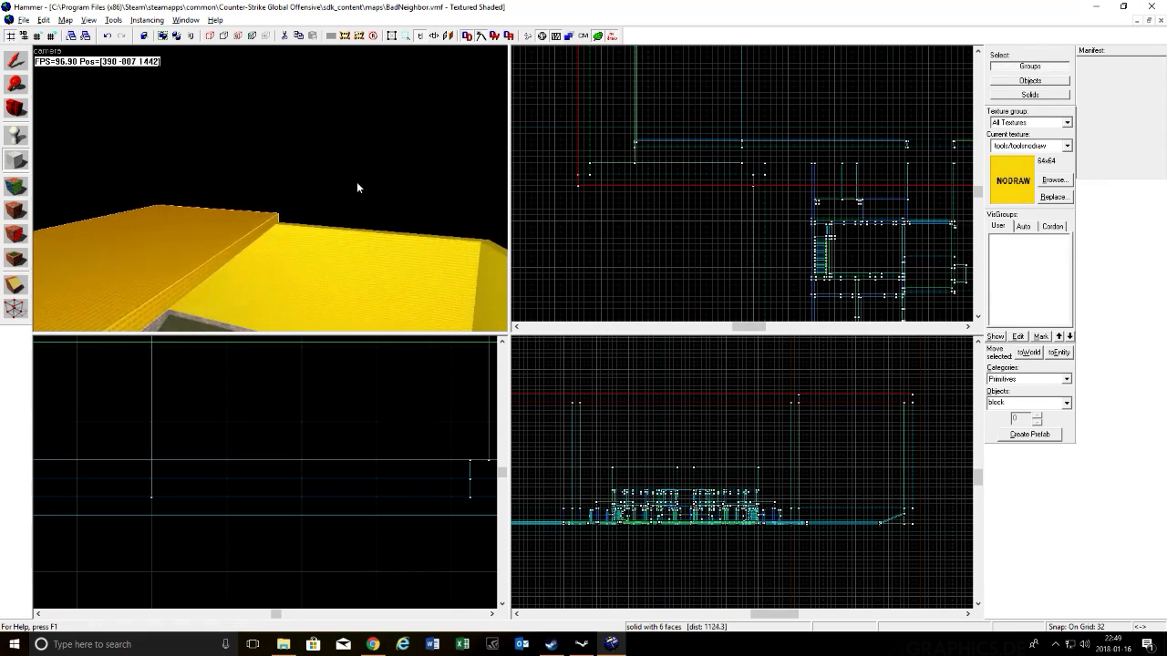
key("w")
key("d")
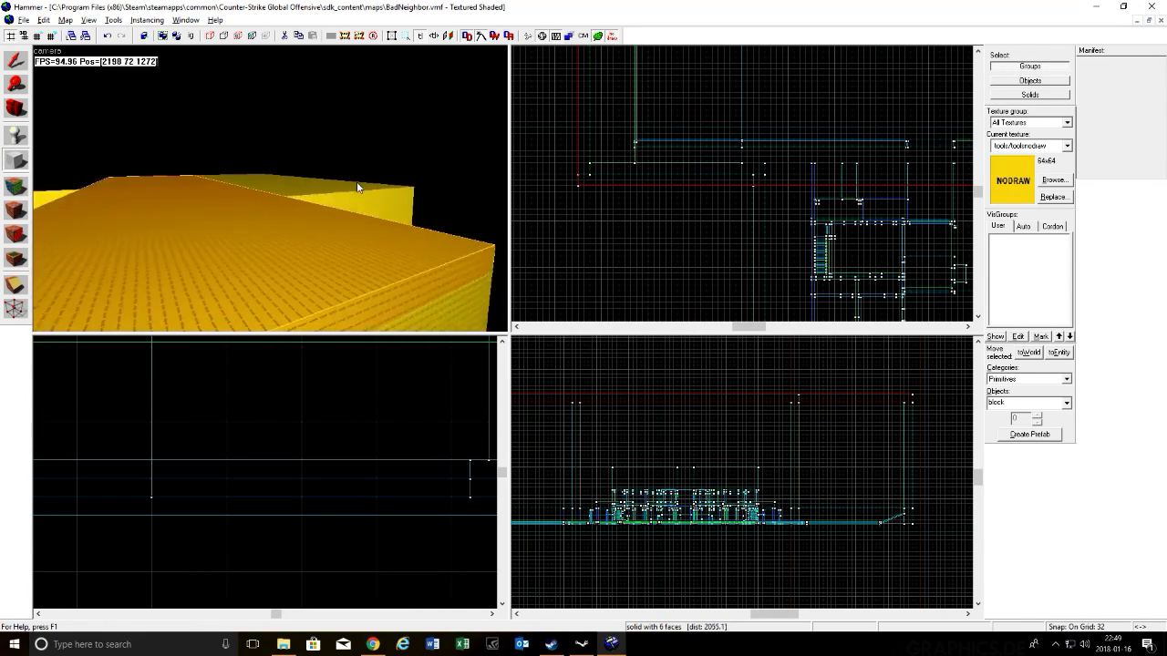
key("w")
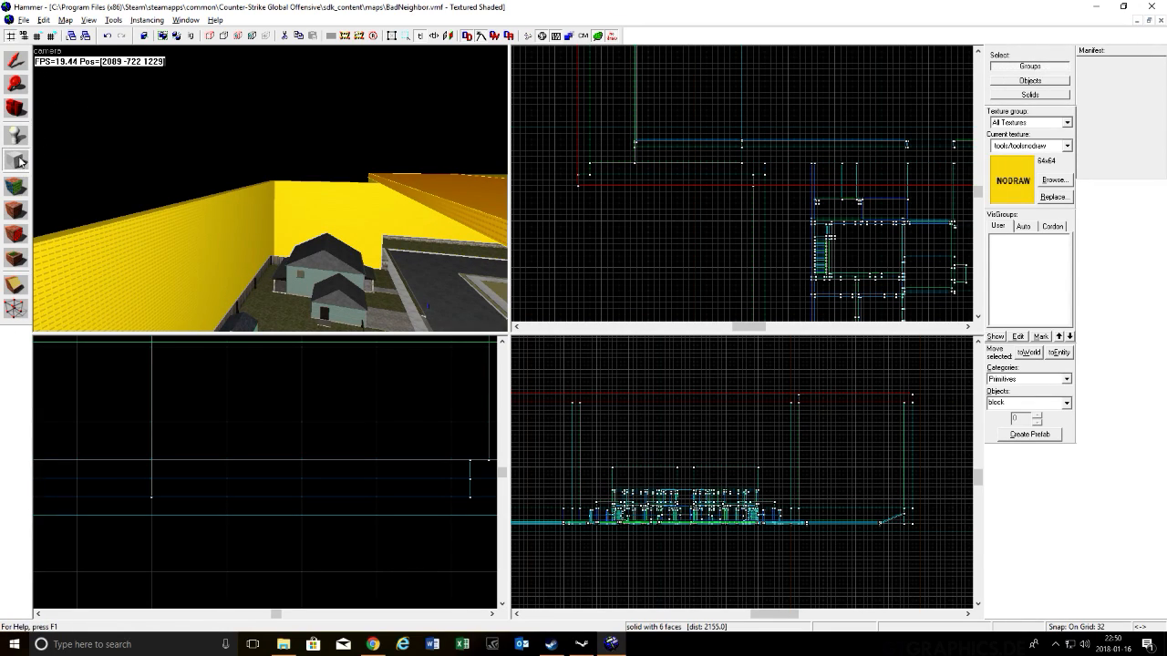
scroll(684, 149, "up", 3)
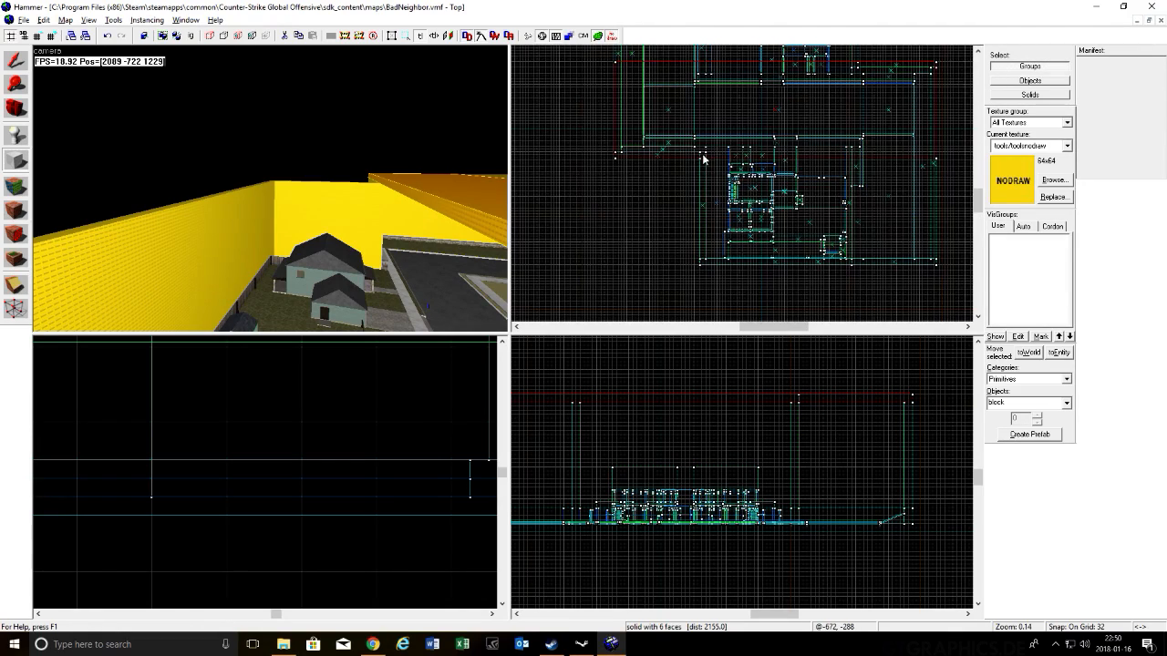
left_click_drag(698, 162, 907, 276)
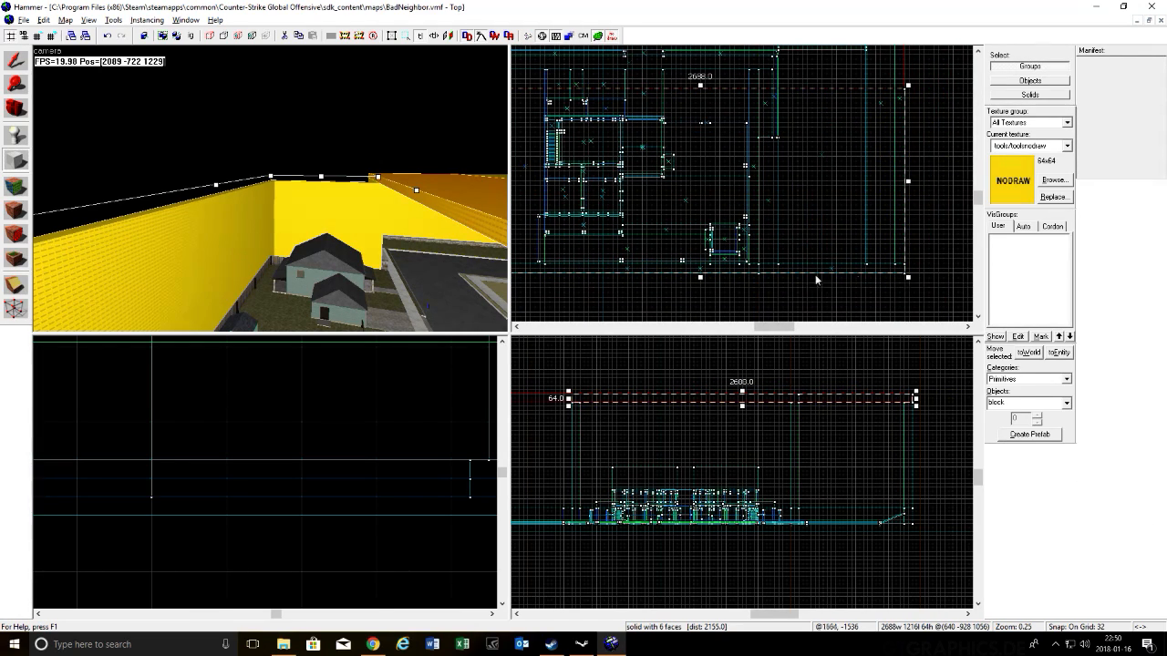
key("Return")
Step: Select the inner nodraw faces of the tall blocks from the skybox-faced block around the street end to the teal house's side
key("z")
key("w")
key("w")
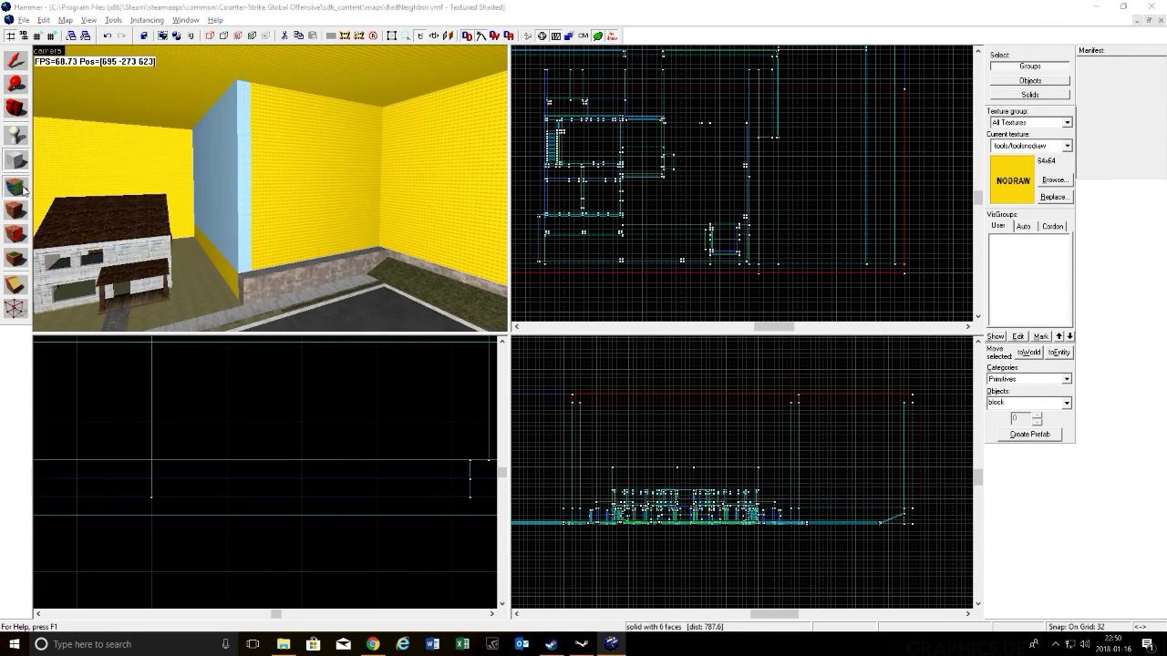
left_click(15, 186)
left_click(288, 168)
left_click(425, 163, "ctrl")
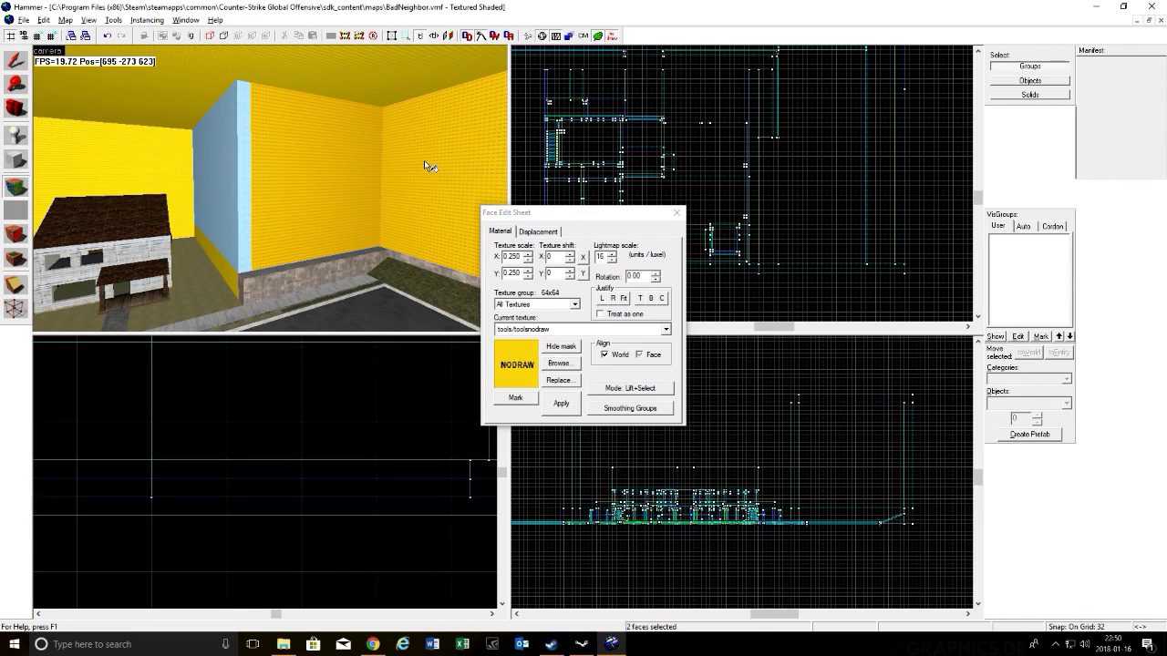
key("Right")
key("d")
left_click(424, 162, "ctrl")
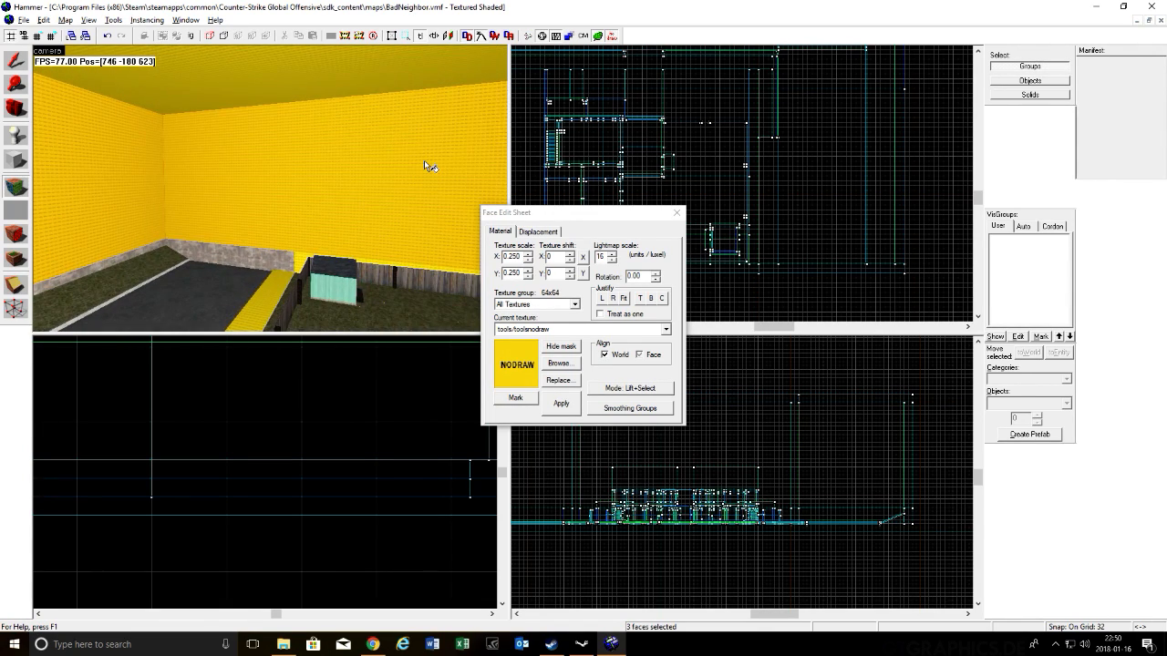
key("Right")
left_click(313, 162, "ctrl")
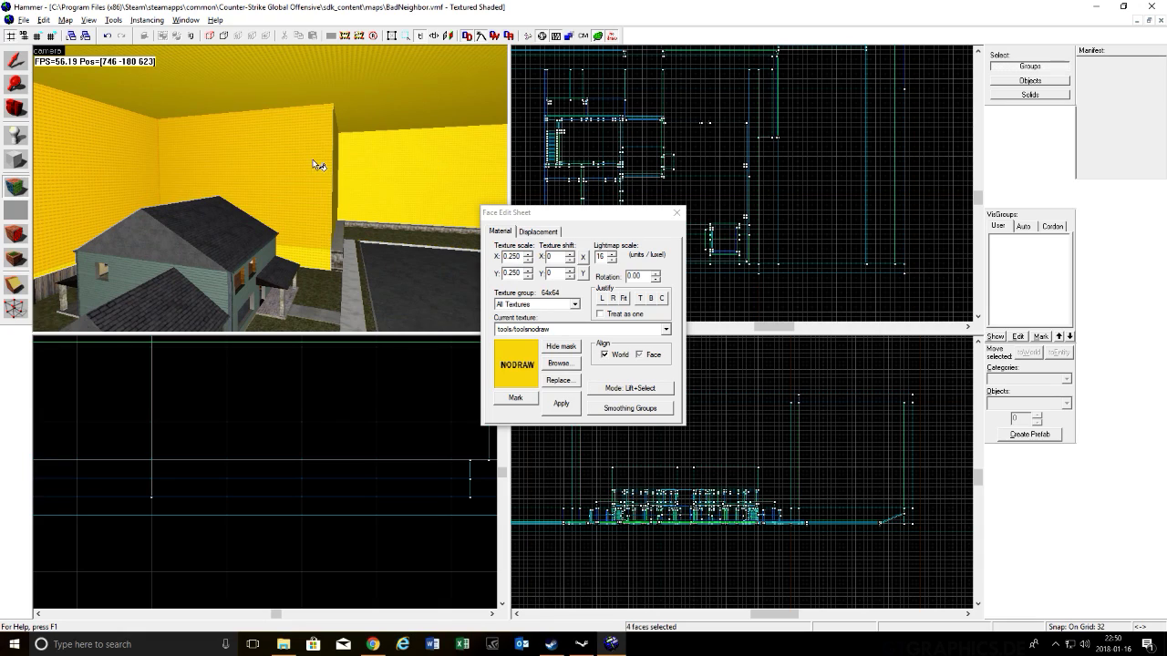
Step: Add the lower nodraw faces around the teal yard and the block faces around the opposite street end to the face selection
key("a")
key("Left")
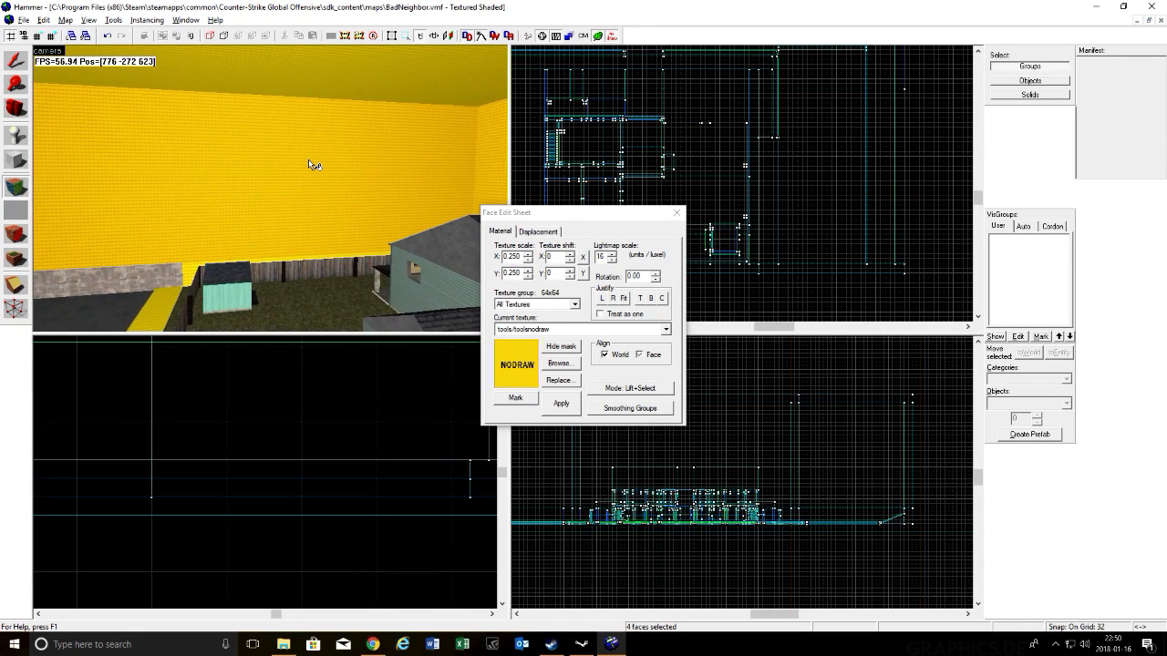
left_click(226, 270, "ctrl")
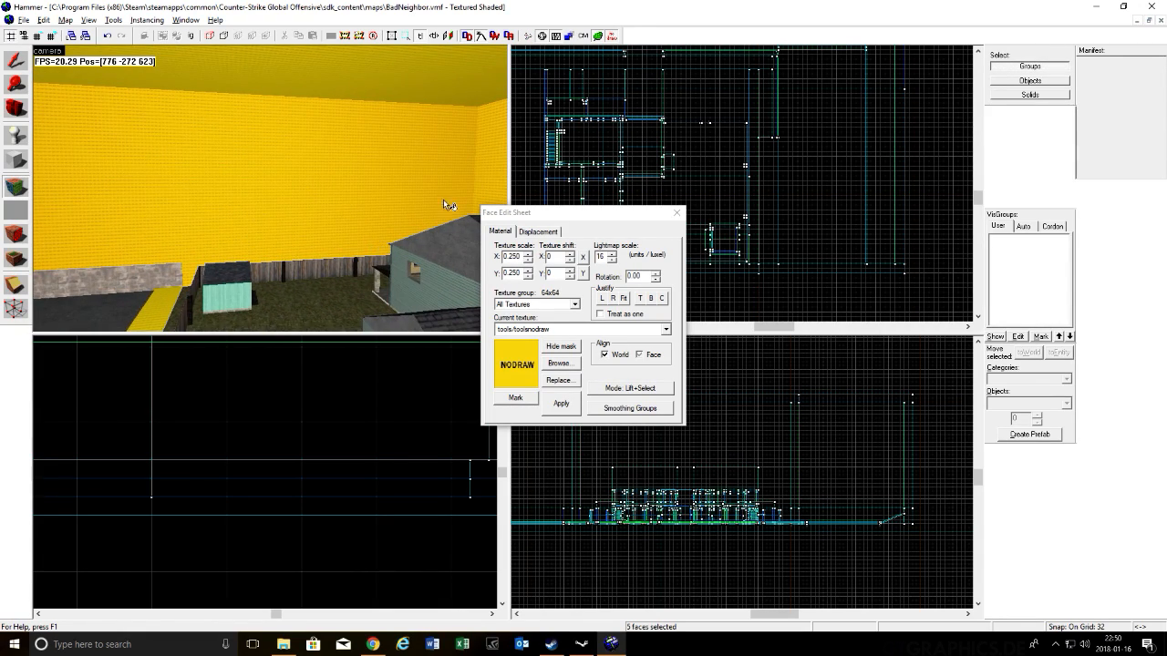
key("Right")
key("Right")
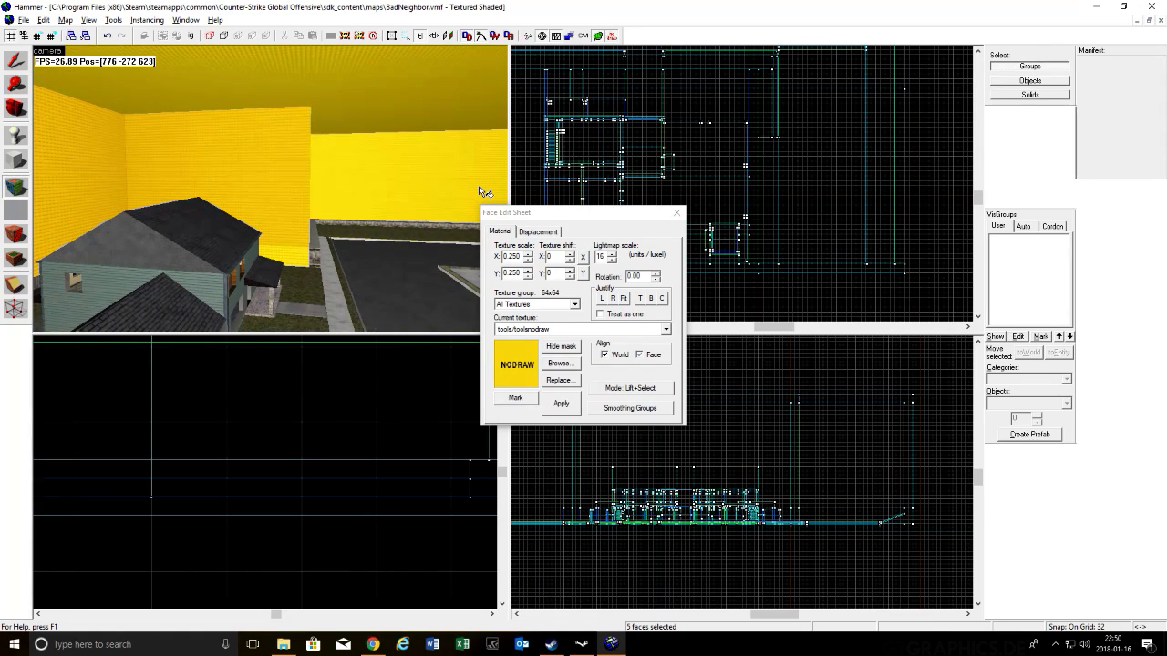
left_click(301, 251, "ctrl")
left_click(328, 186, "ctrl")
key("Up")
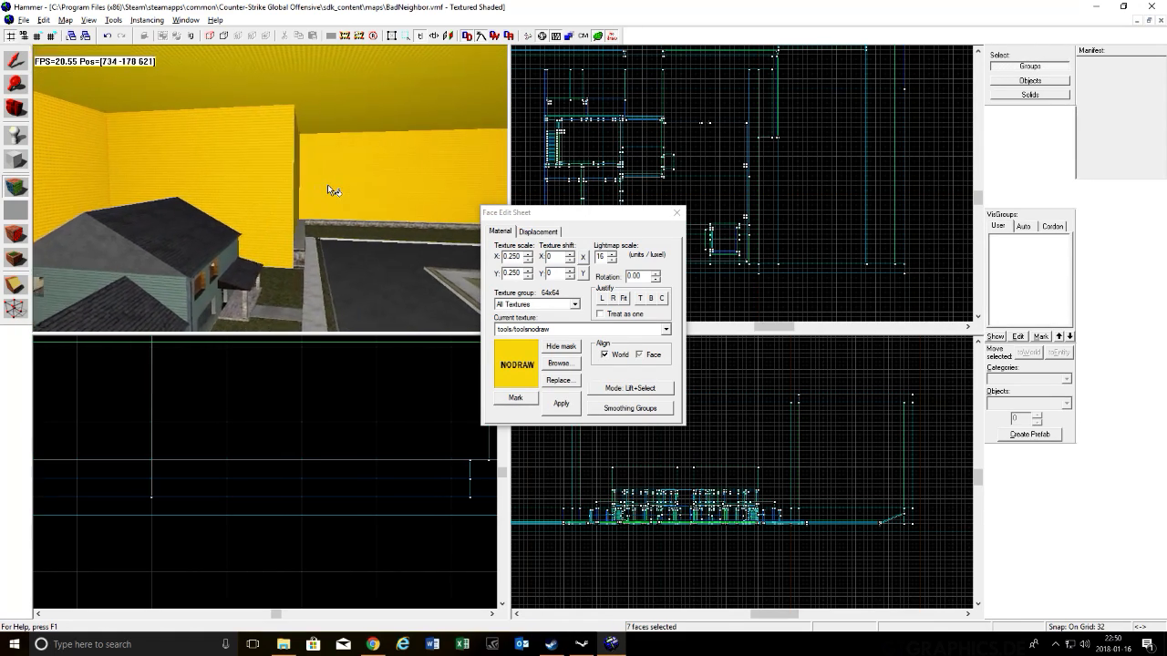
left_click(231, 191, "ctrl")
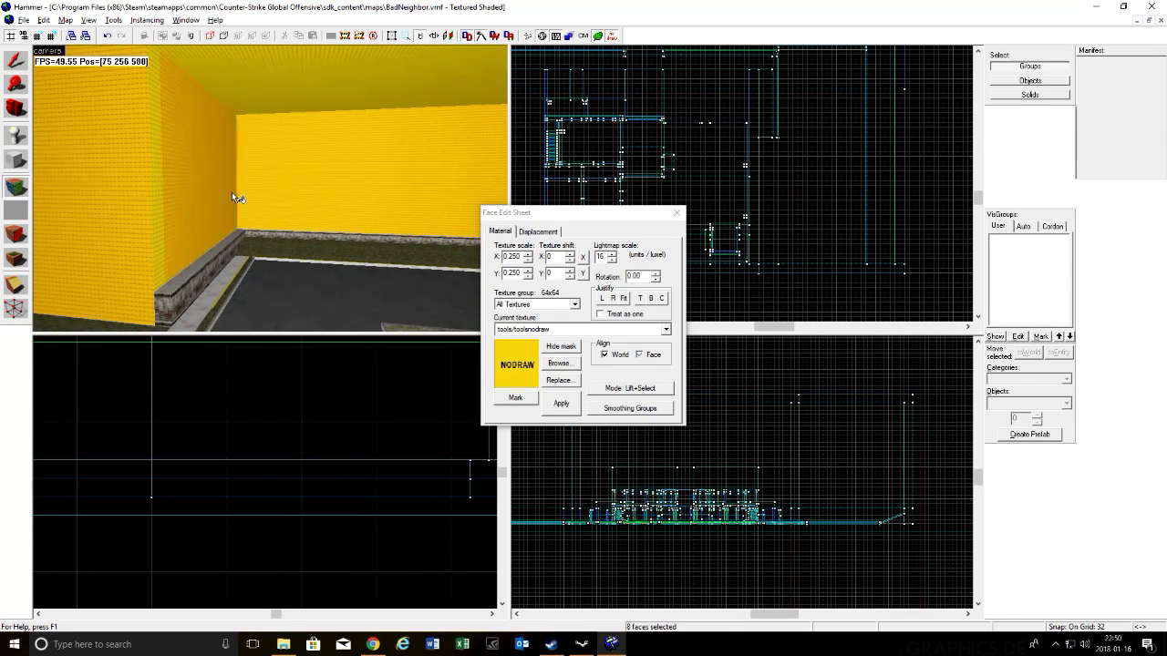
left_click(158, 203, "ctrl")
Step: Add the tall block's face behind the white house and the small nodraw face beside its shed to the selection
key("Down")
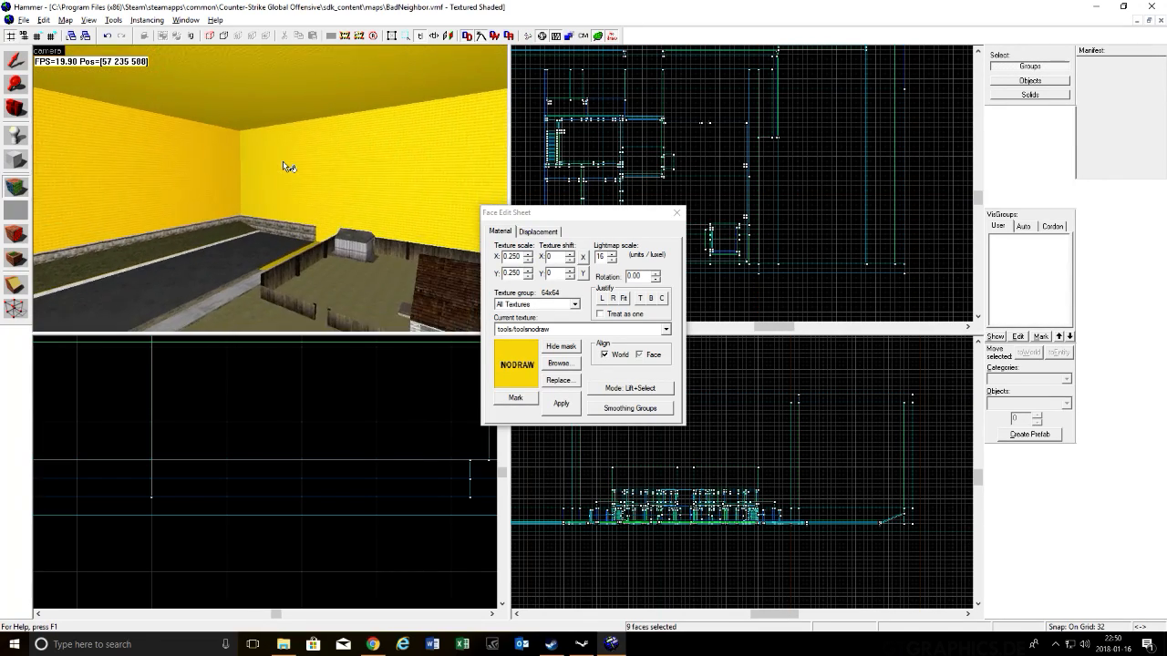
left_click(286, 166, "ctrl")
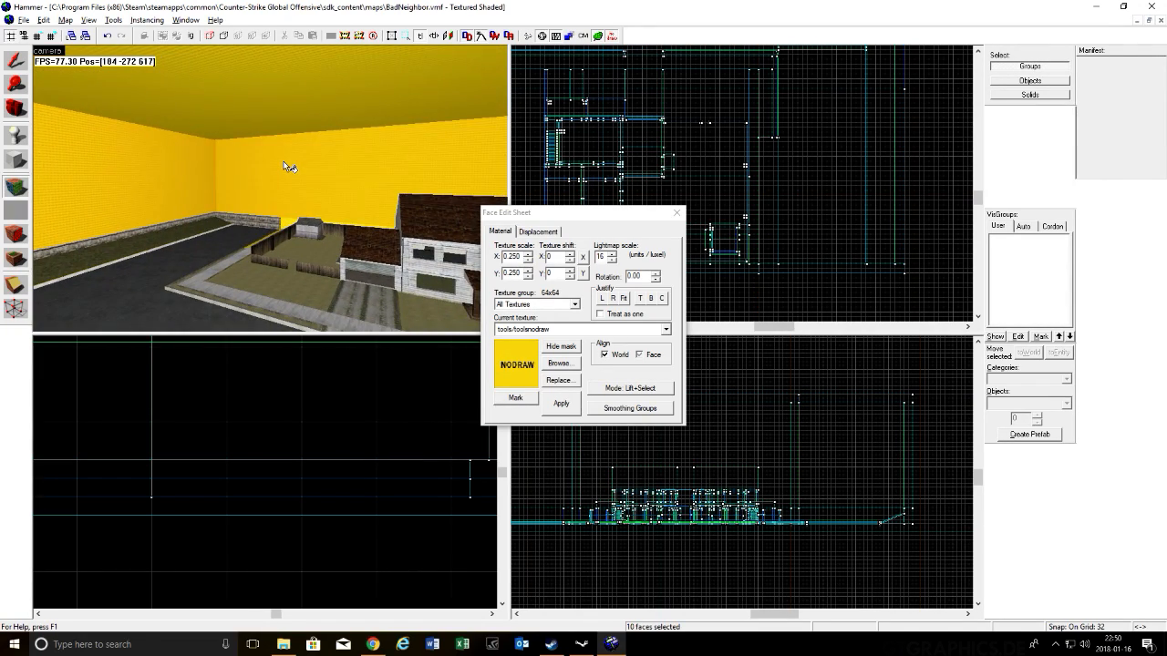
key("Right")
key("a")
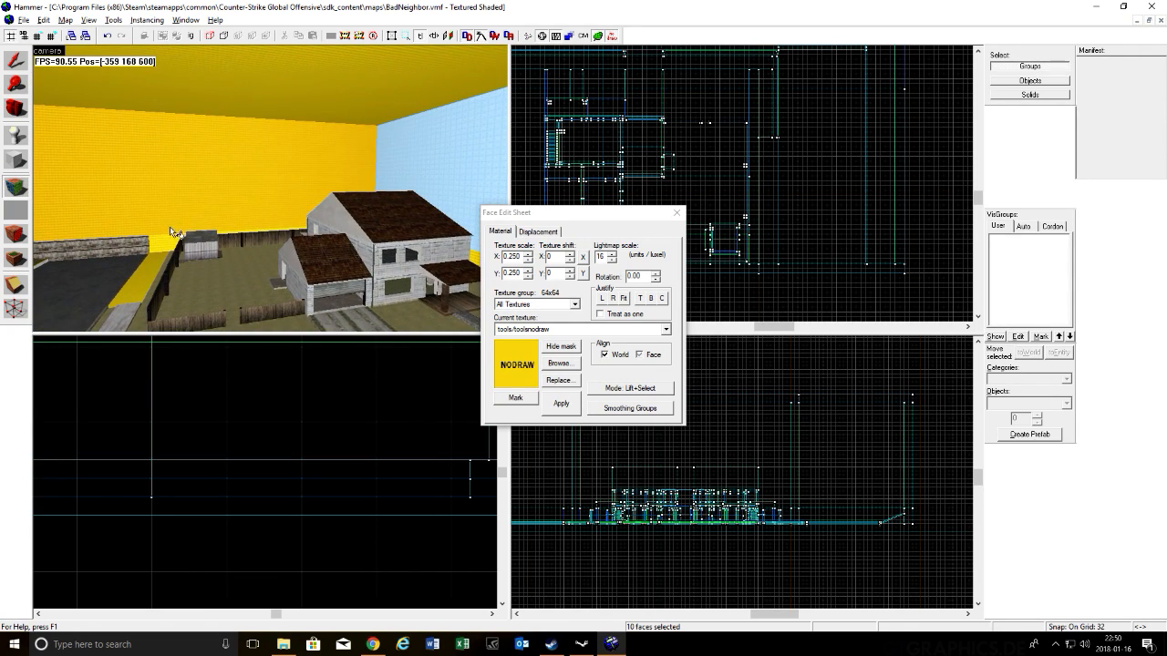
left_click(168, 243, "ctrl")
Step: Add the undersides of all three ceiling blocks to the face selection
key("s")
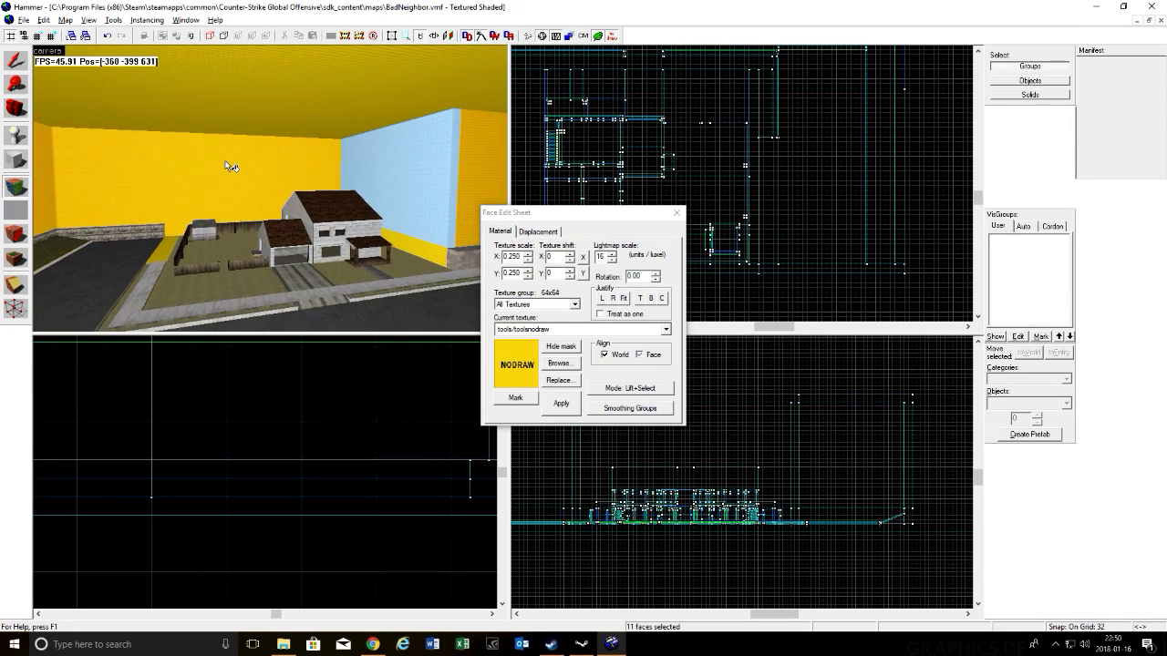
left_click(252, 85, "ctrl")
left_click(246, 105, "ctrl")
key("a")
key("Right")
key("a")
key("s")
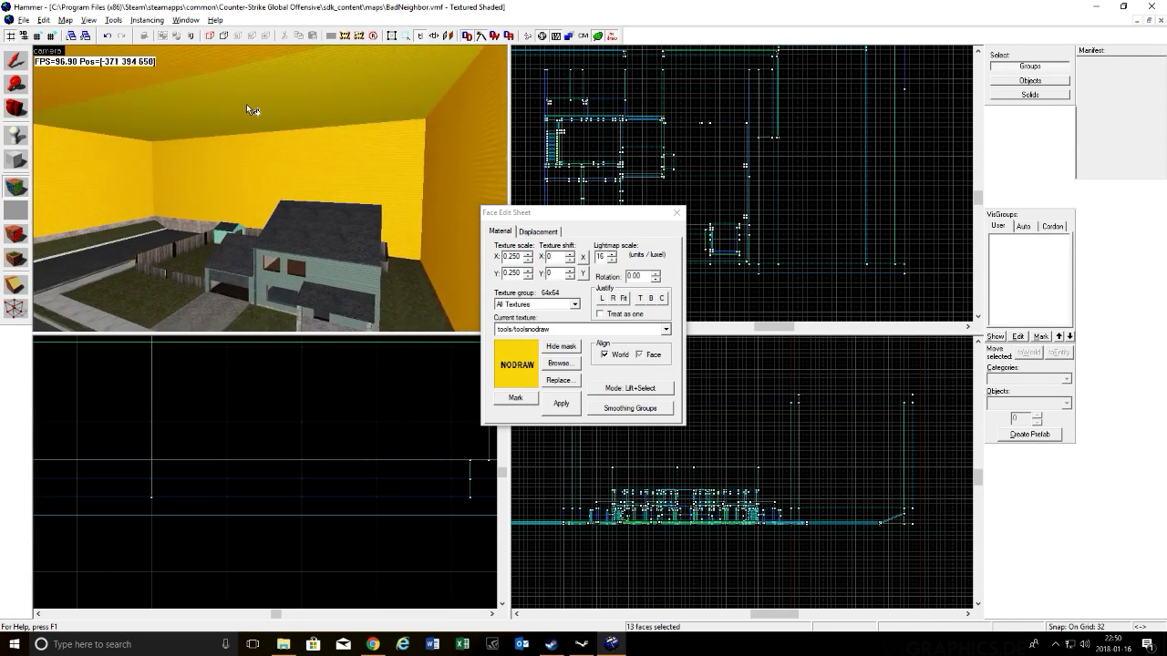
left_click(247, 103, "ctrl")
Step: Apply the tools/toolsskybox texture to all the selected wall and ceiling faces
left_click(559, 363)
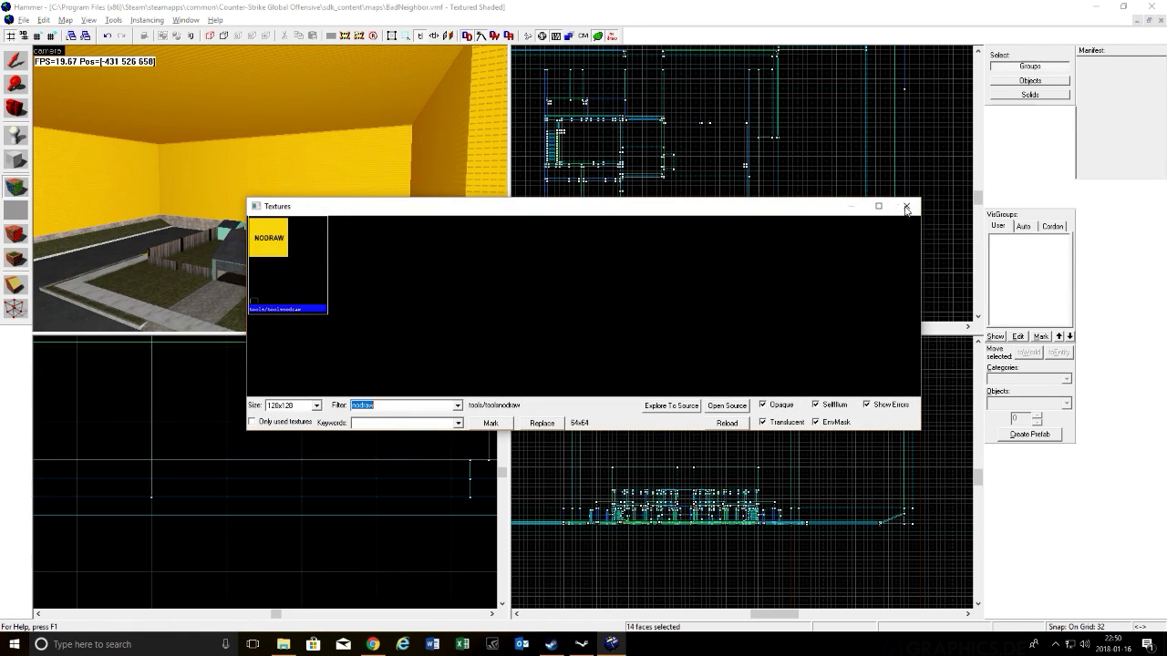
left_click(906, 206)
left_click(587, 330)
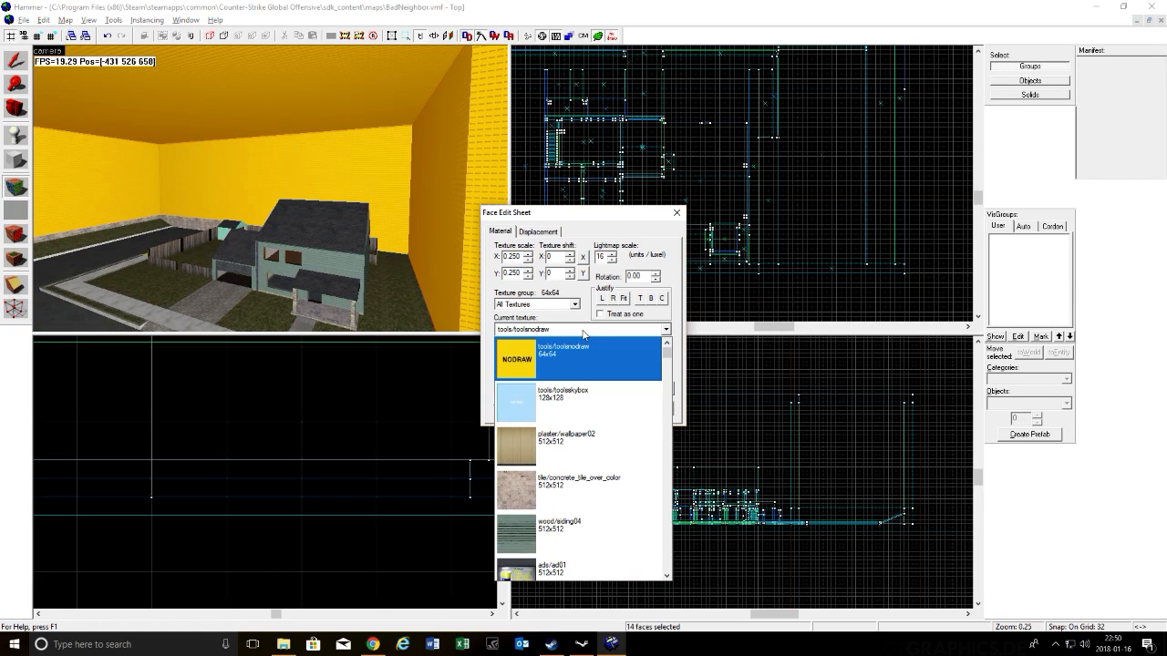
left_click(587, 392)
left_click(567, 404)
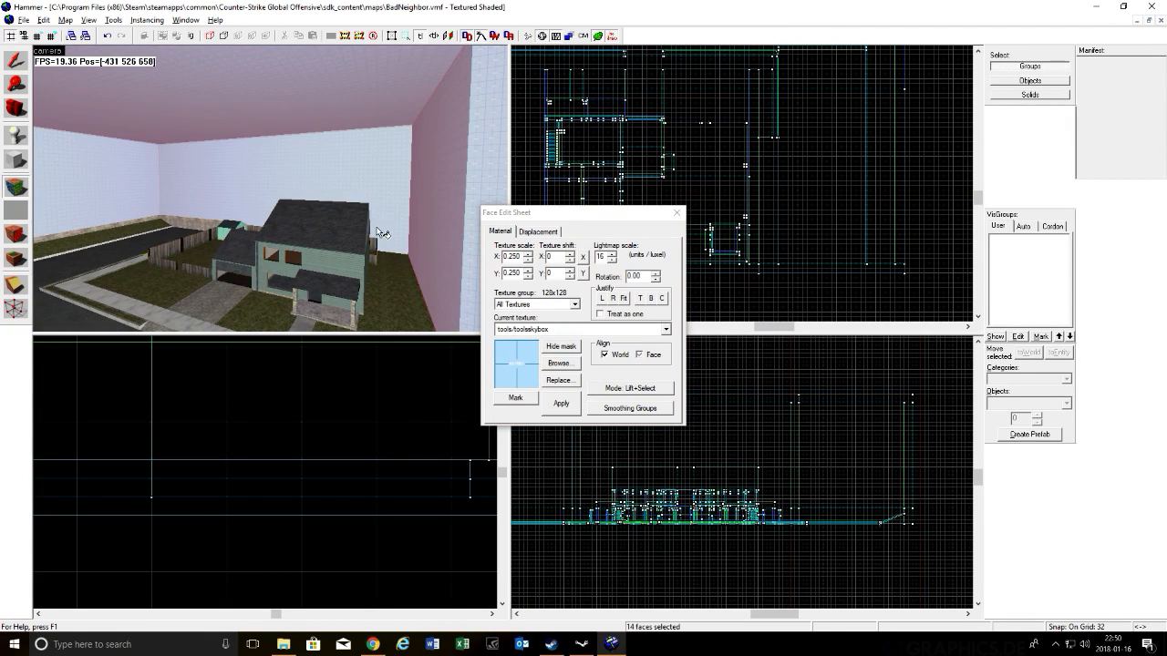
key("z")
key("w")
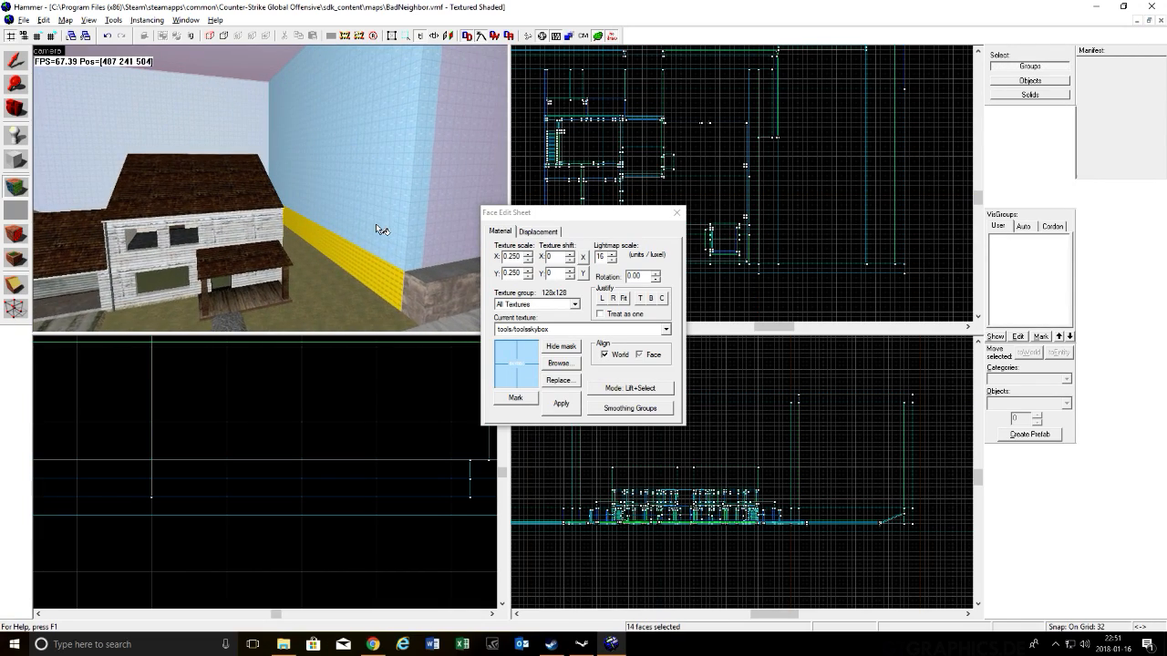
Step: Apply the tools/toolsskybox texture to the low nodraw strip beneath the tall wall beside the white house
left_click(336, 252)
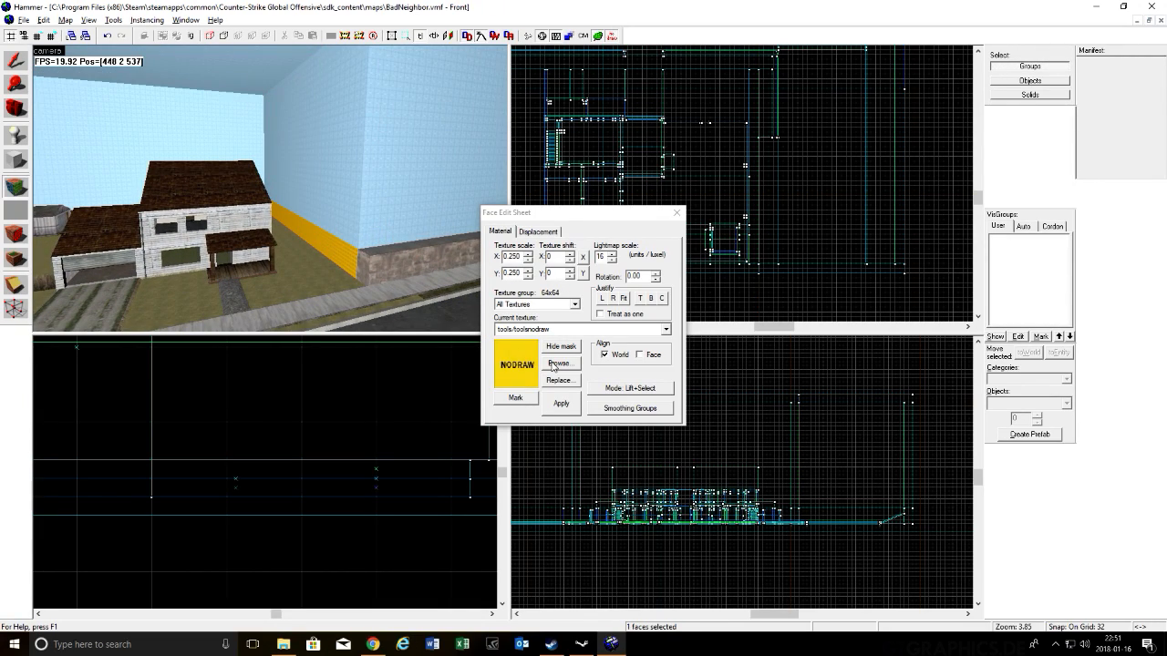
left_click(665, 329)
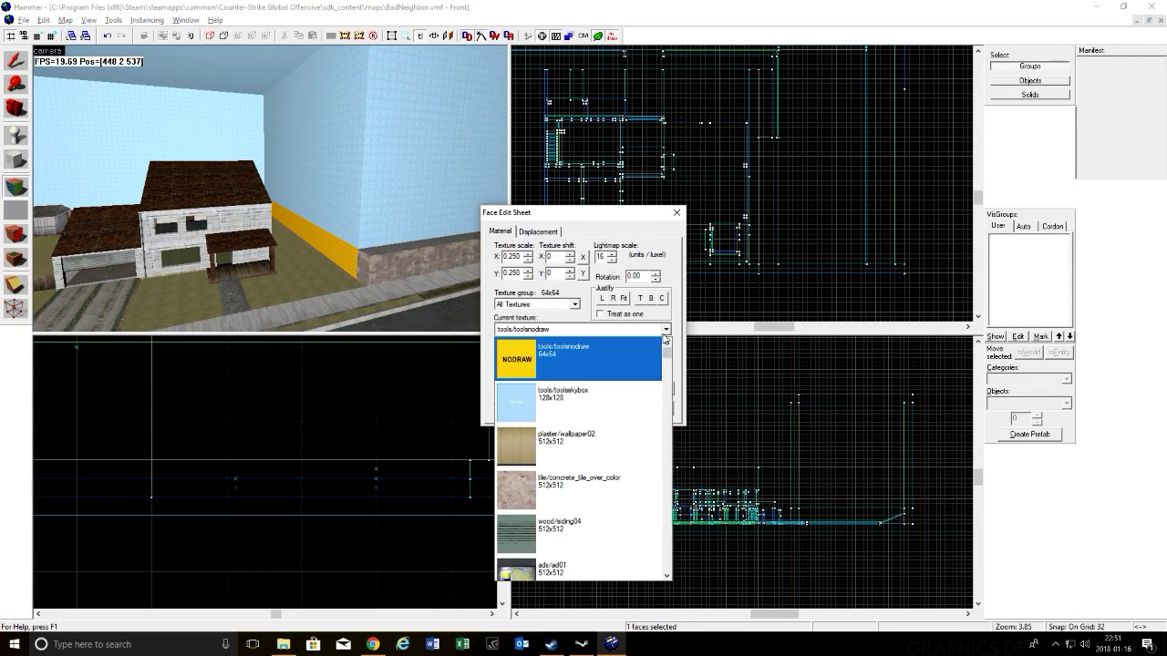
left_click(642, 388)
left_click(558, 413)
key("z")
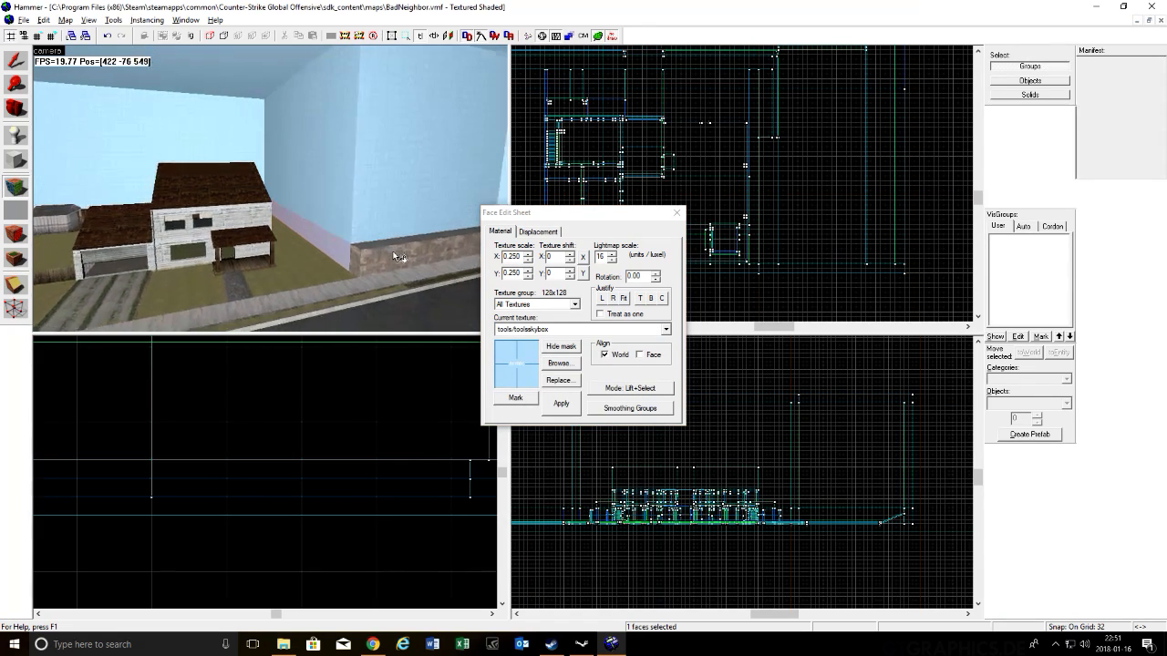
Step: Examine the boundary walls around both yards, the fences and the street for inward faces still lacking the skybox texture
key("s")
key("s")
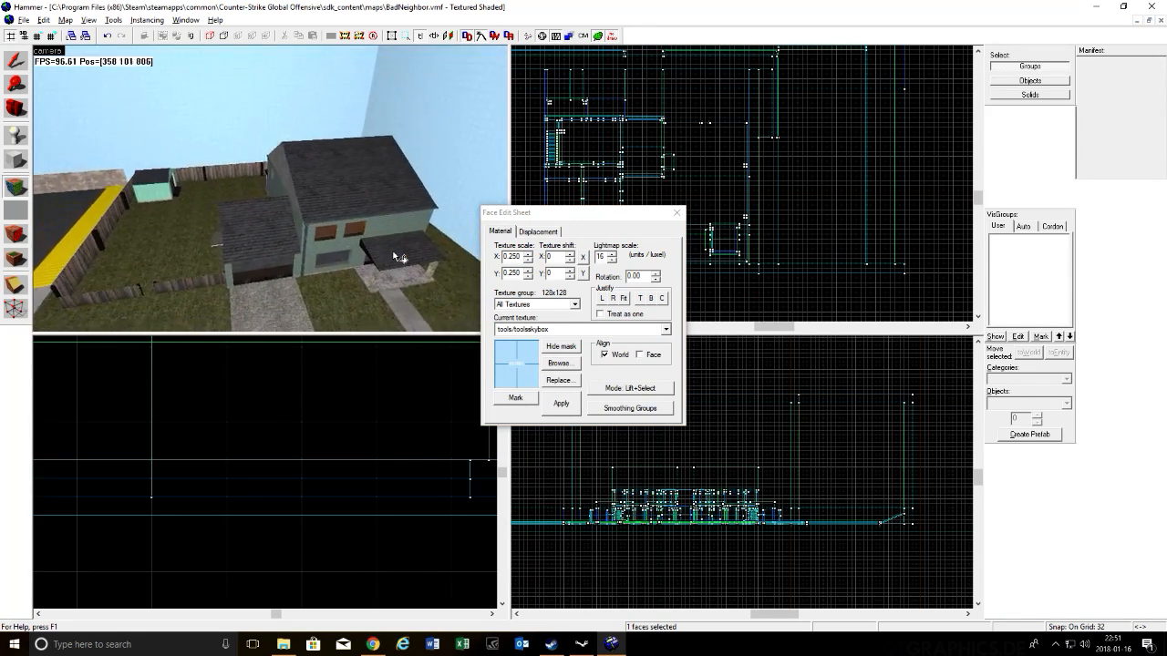
key("a")
key("w")
key("w")
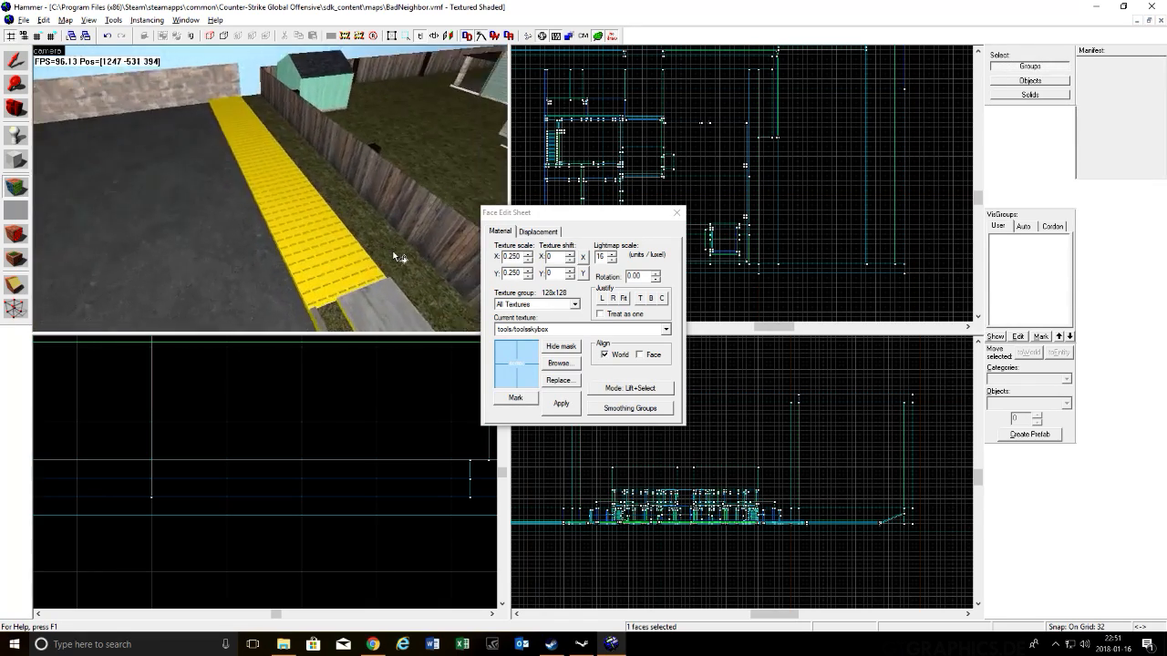
key("w")
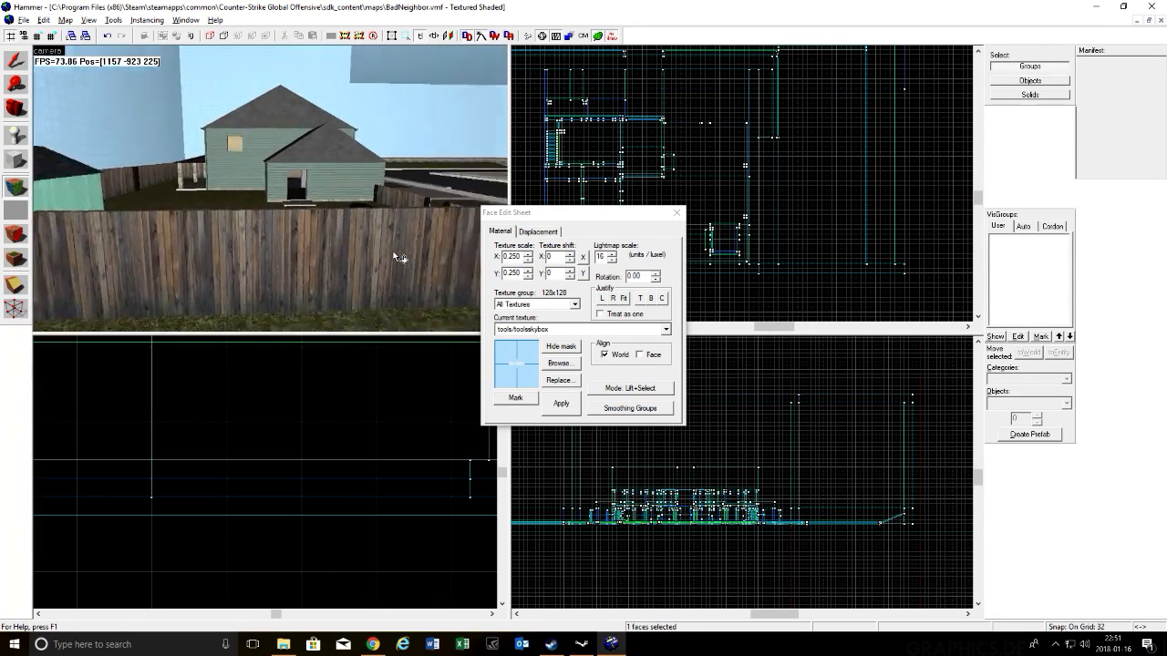
key("w")
key("s")
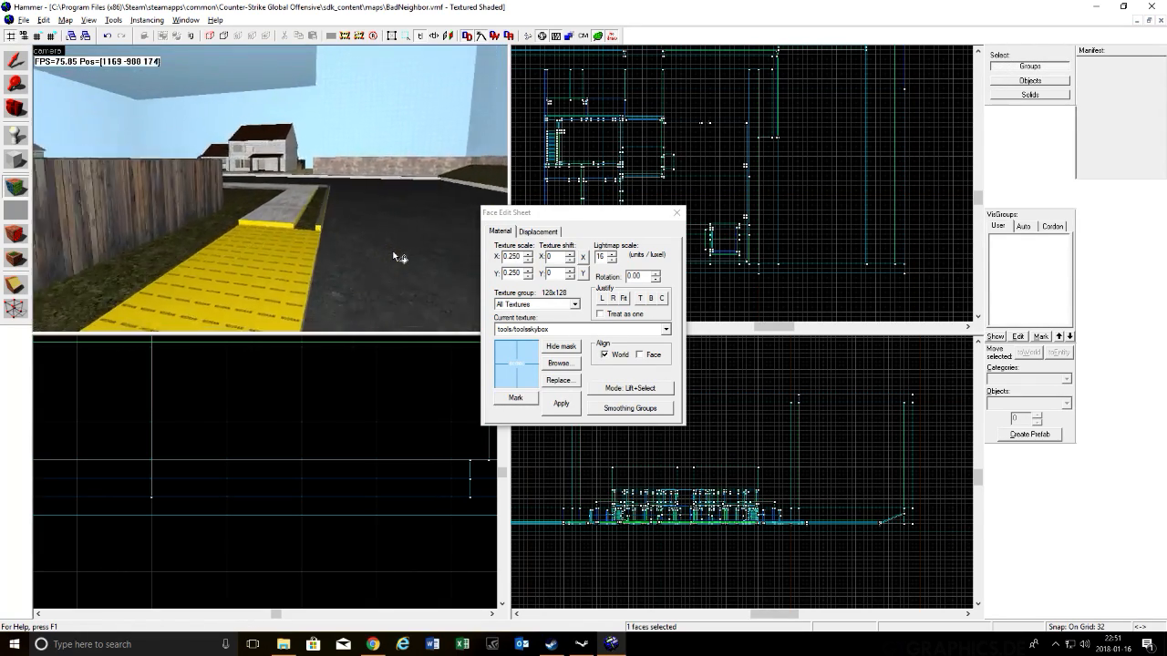
key("w")
key("w")
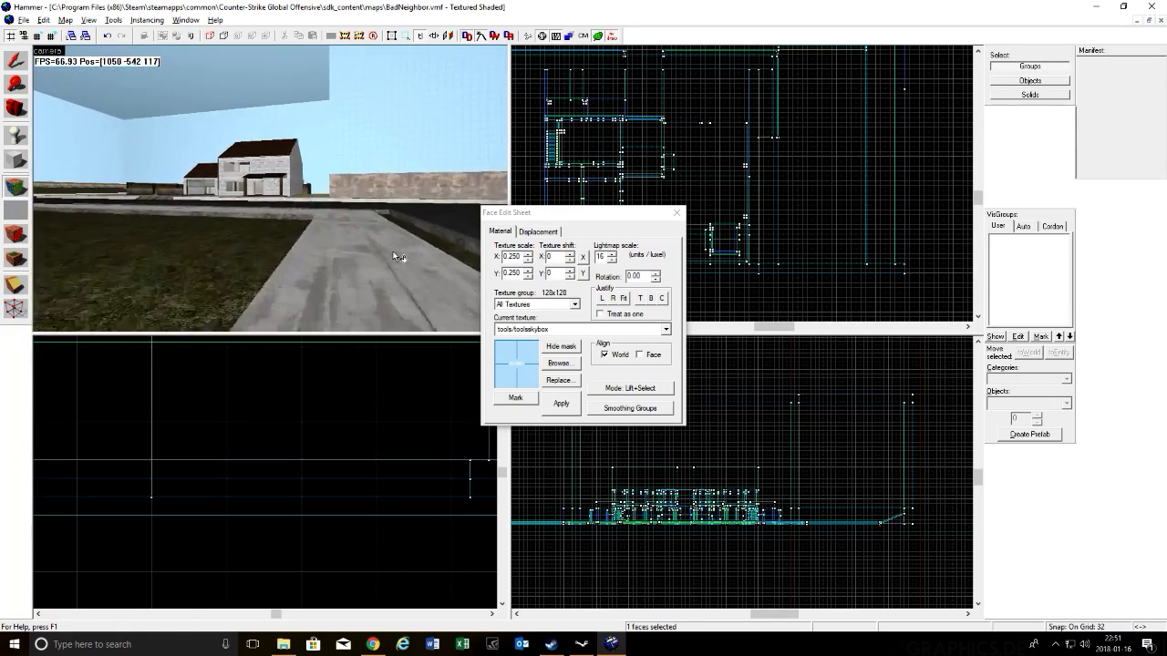
key("w")
key("s")
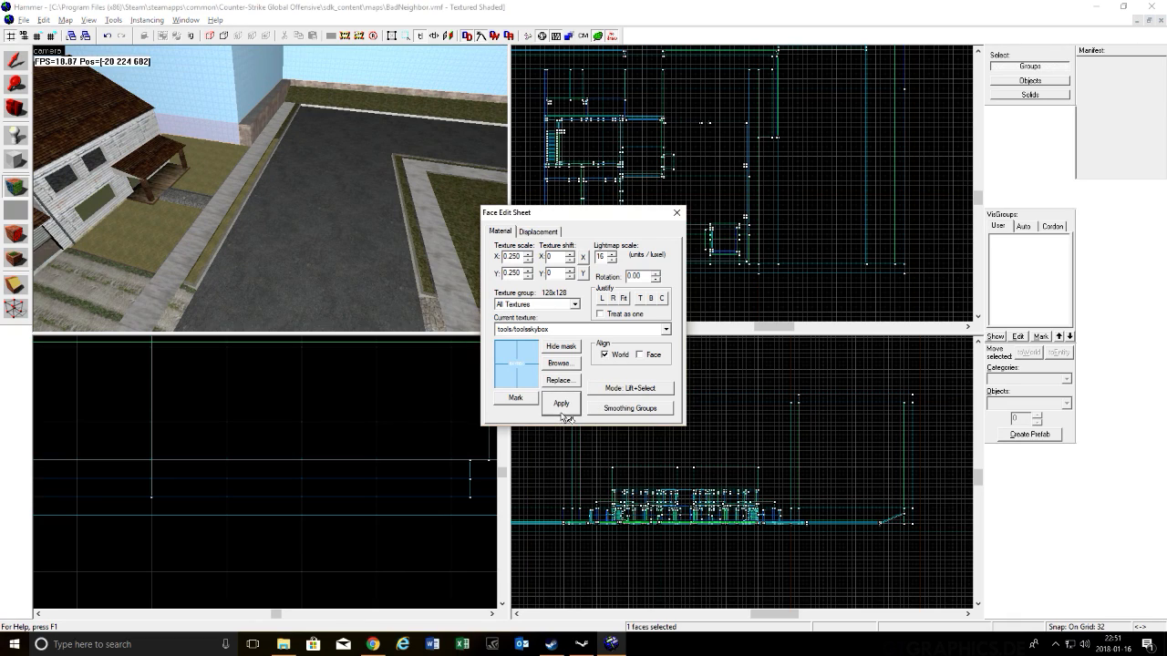
Step: Close the face editor and inspect the sealed map around both houses and along the whole street
left_click(677, 212)
key("s")
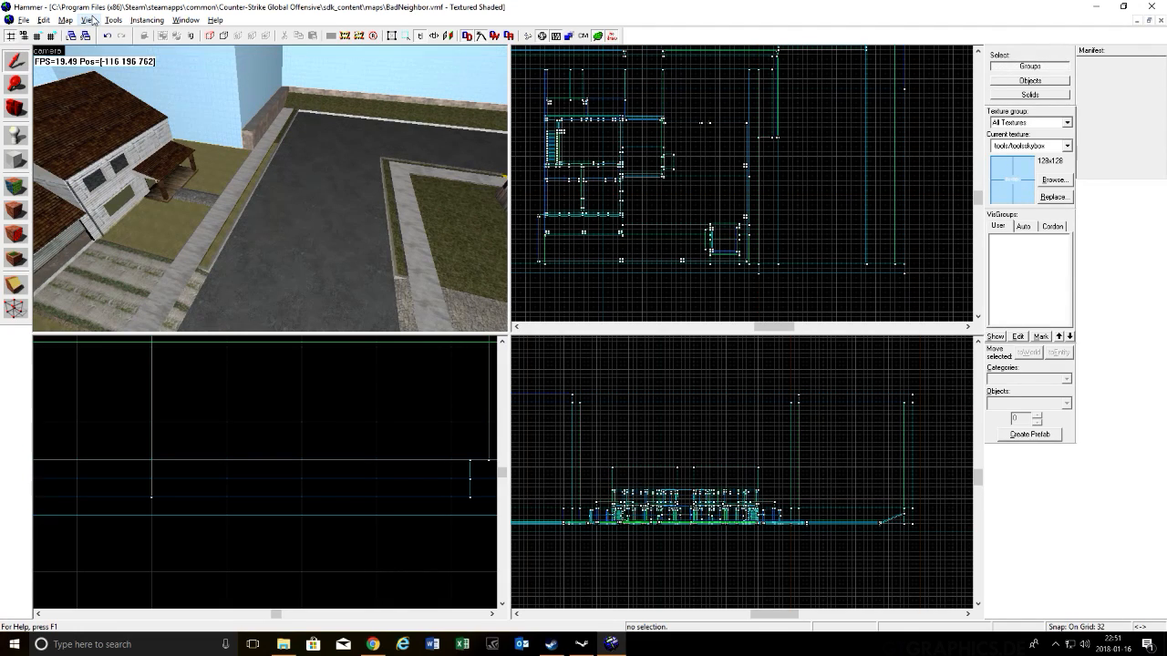
key("z")
key("s")
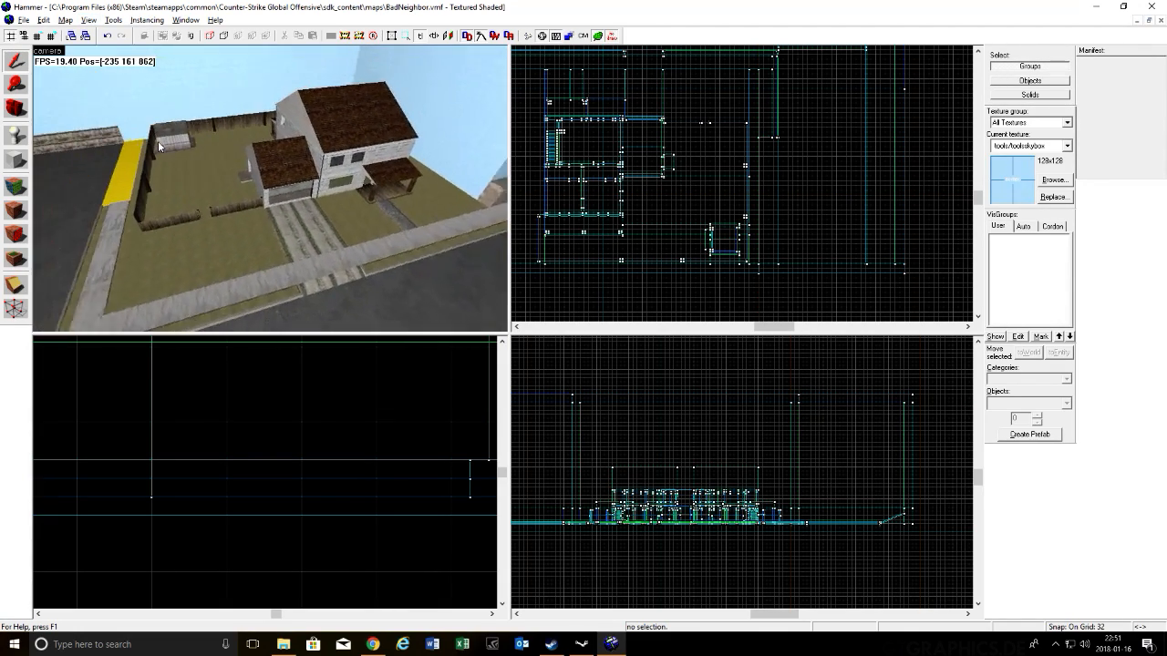
key("a")
key("w")
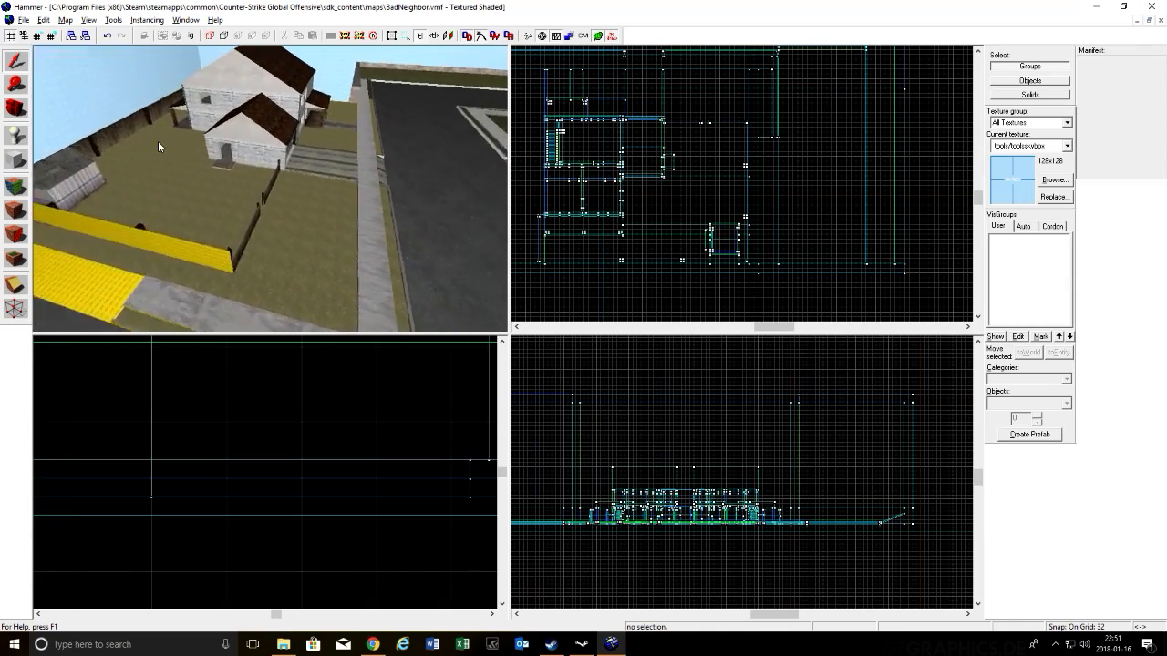
key("s")
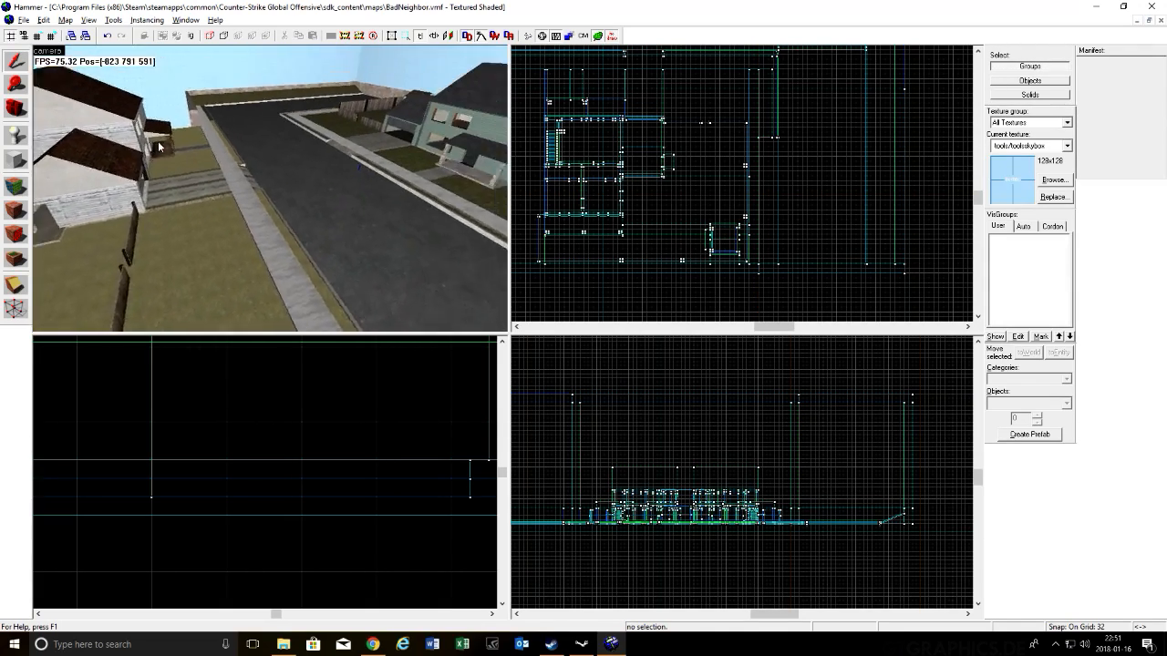
key("w")
key("w")
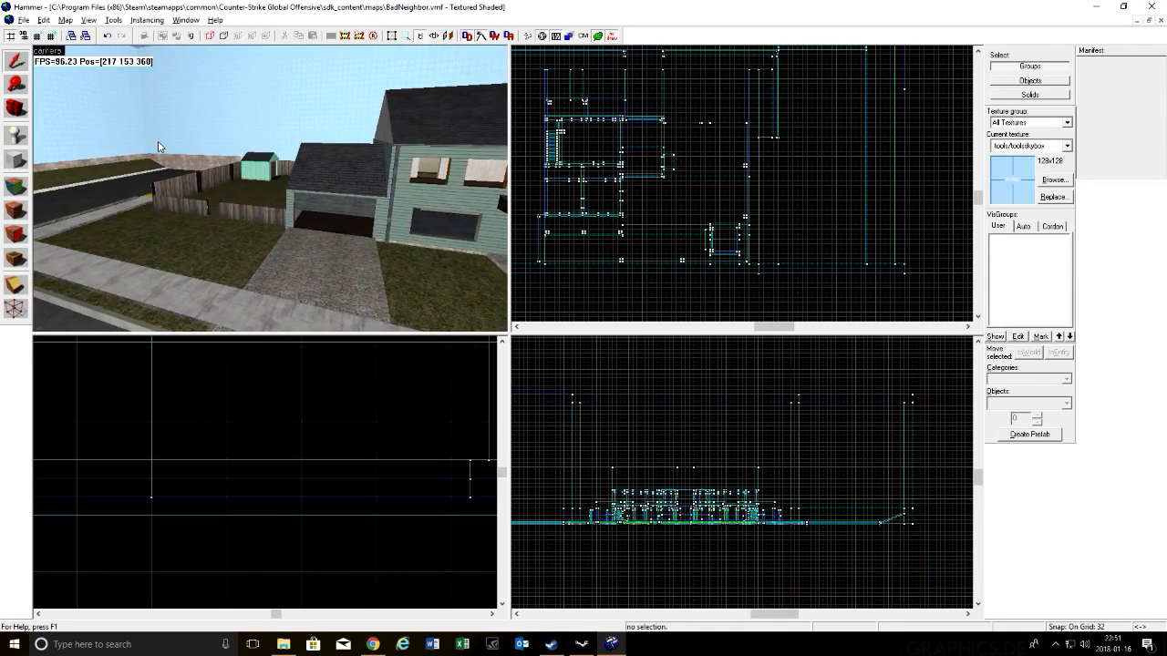
key("w")
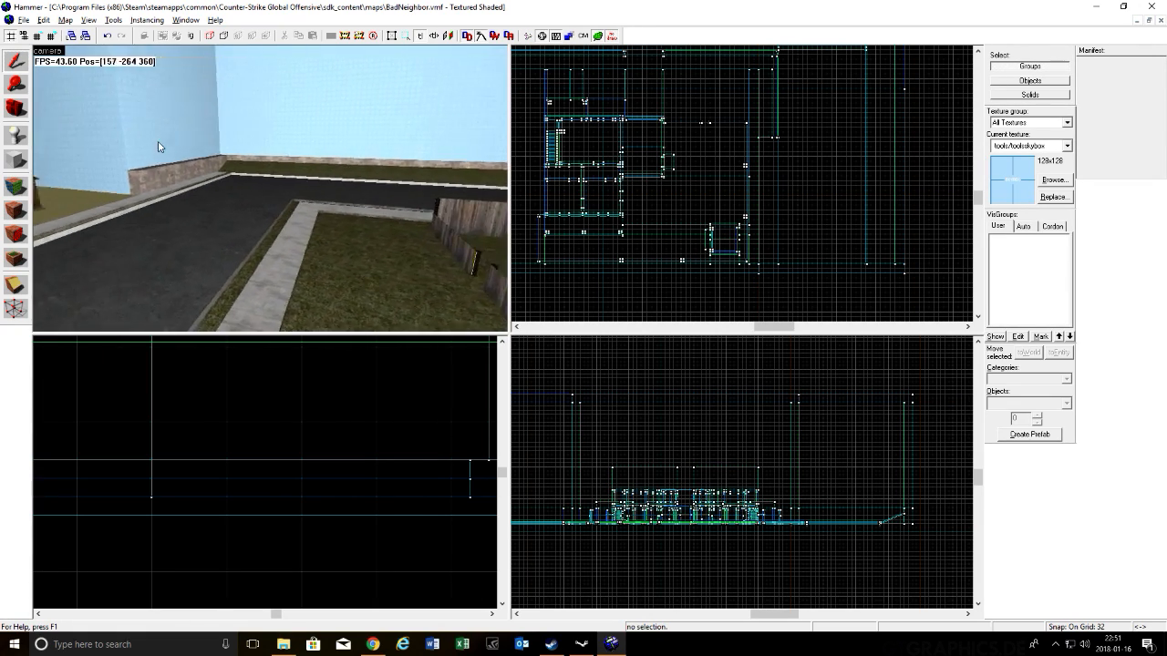
key("s")
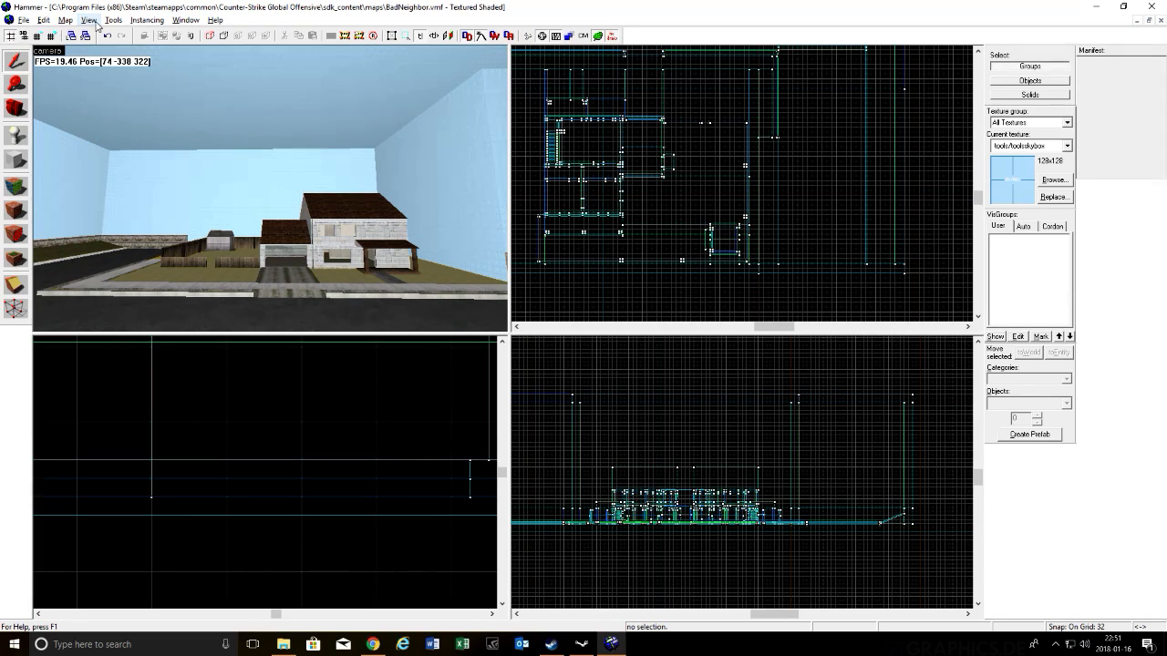
Step: Turn off the Hide Items option to display the map's tree, hedge and other entity models
left_click(88, 20)
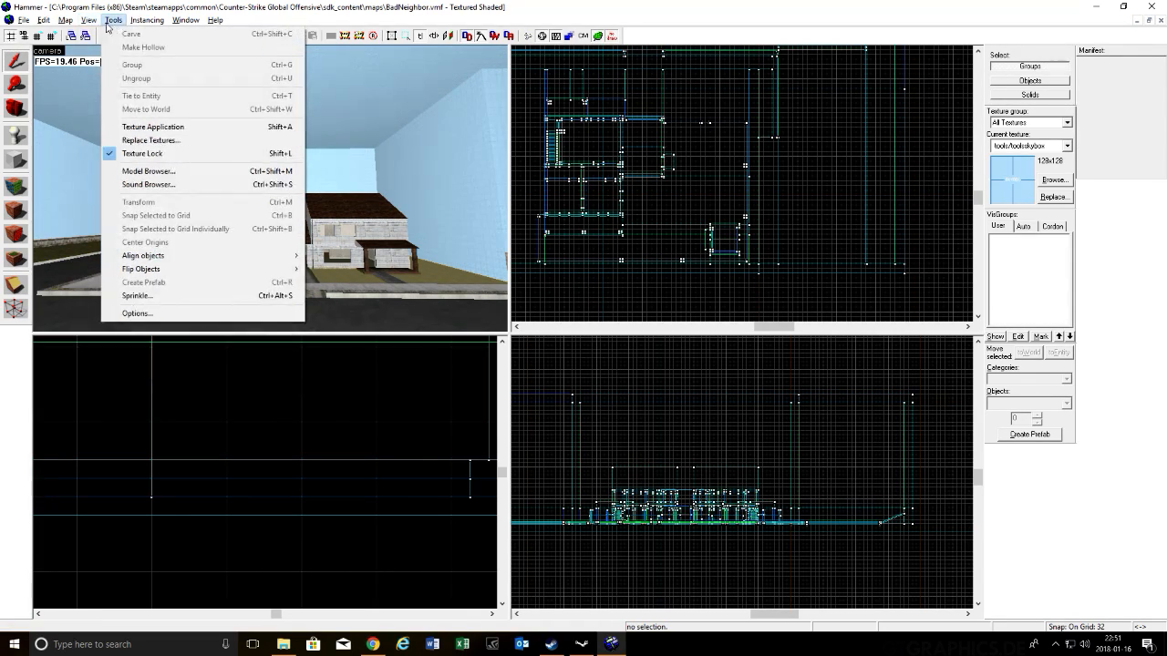
left_click(430, 25)
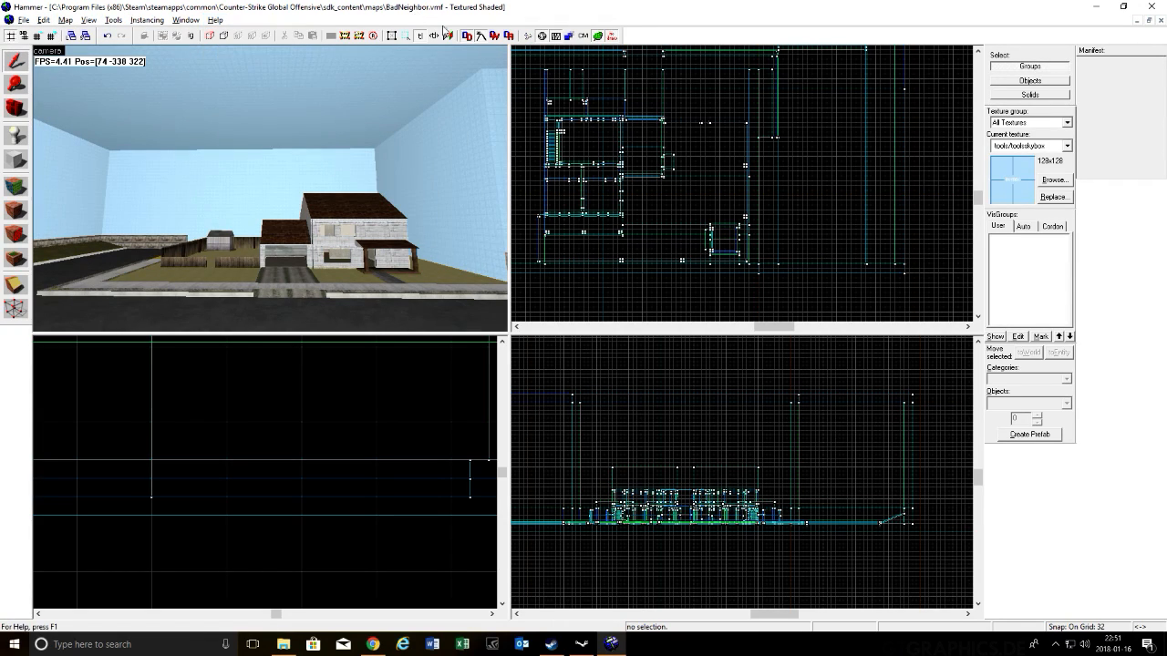
key("z")
key("a")
key("s")
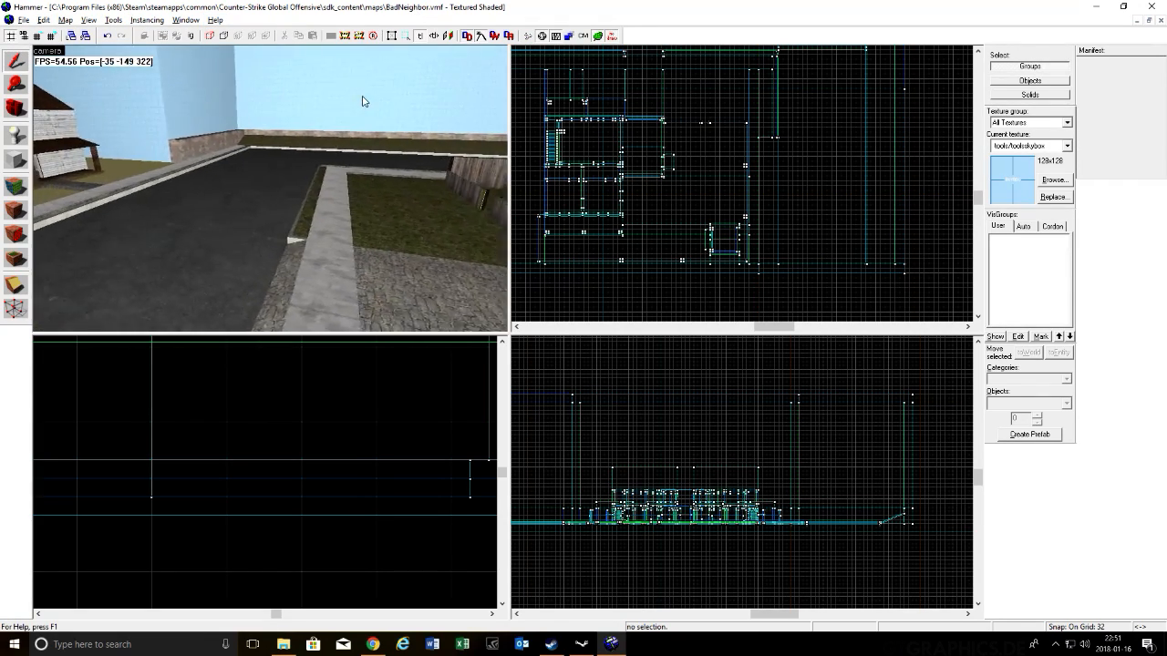
key("s")
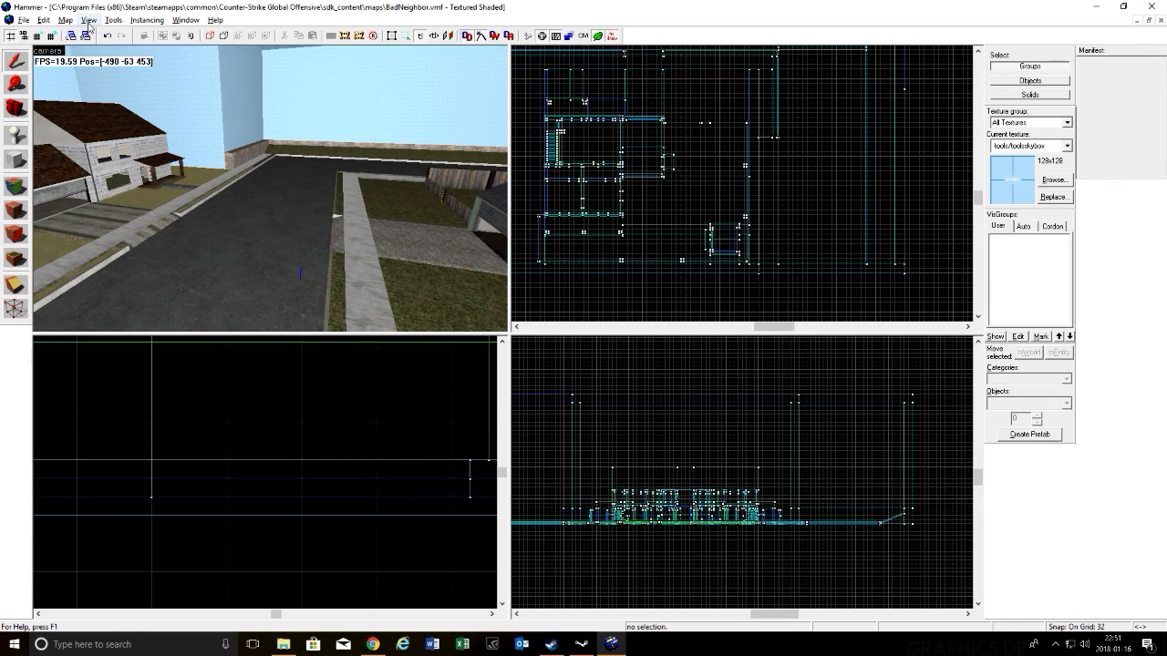
left_click(86, 22)
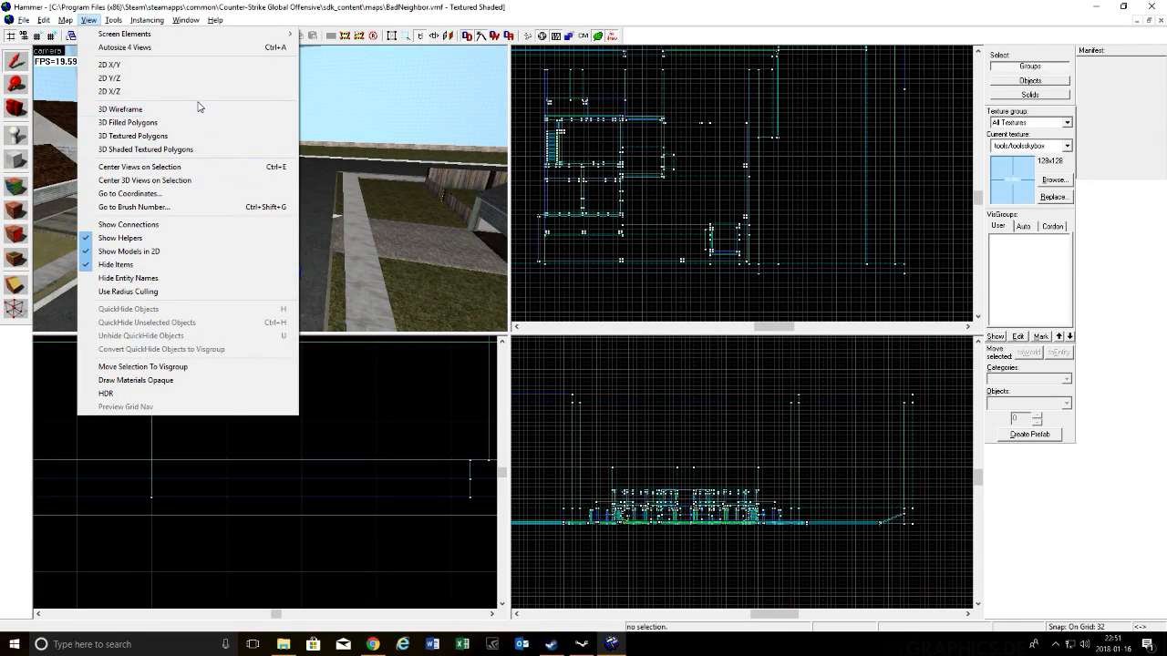
left_click(173, 252)
key("s")
key("a")
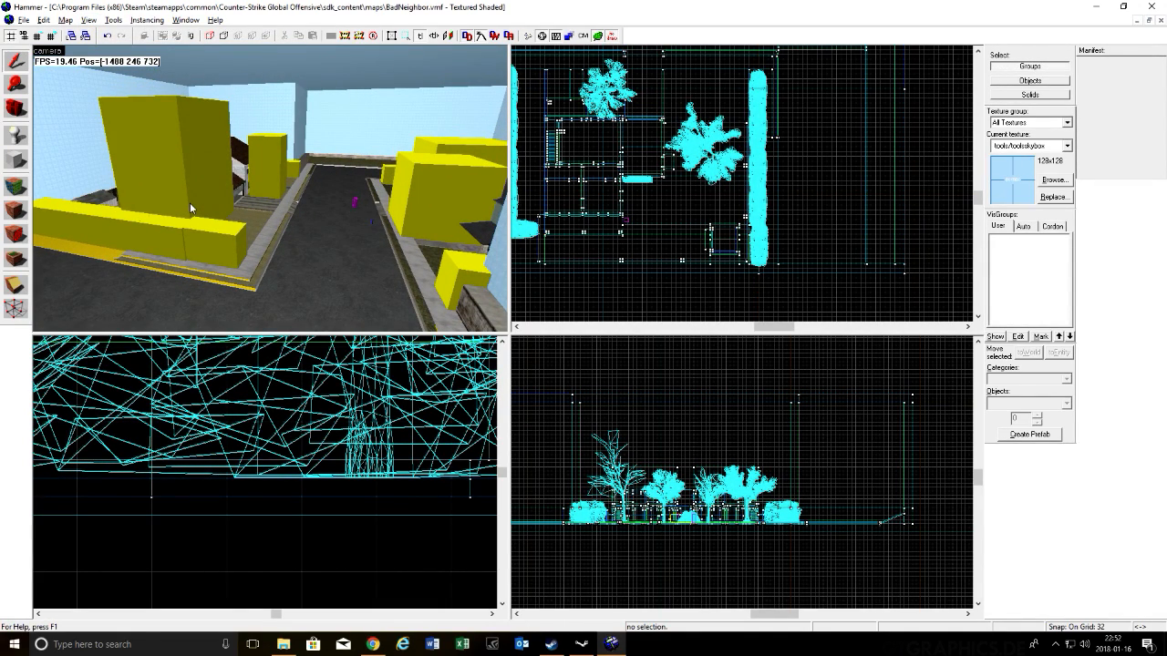
key("Right")
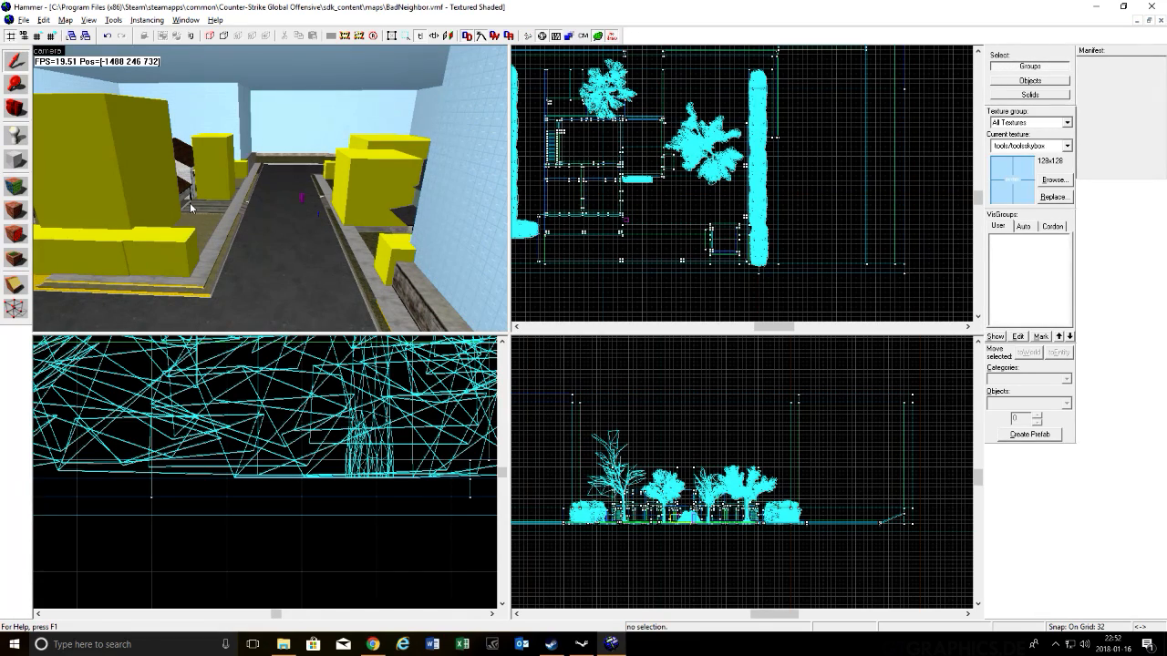
Step: Compile the map with BSP, VIS and RAD on Normal and the game parameter +sv_lan 1, and launch it in the game
key("F9")
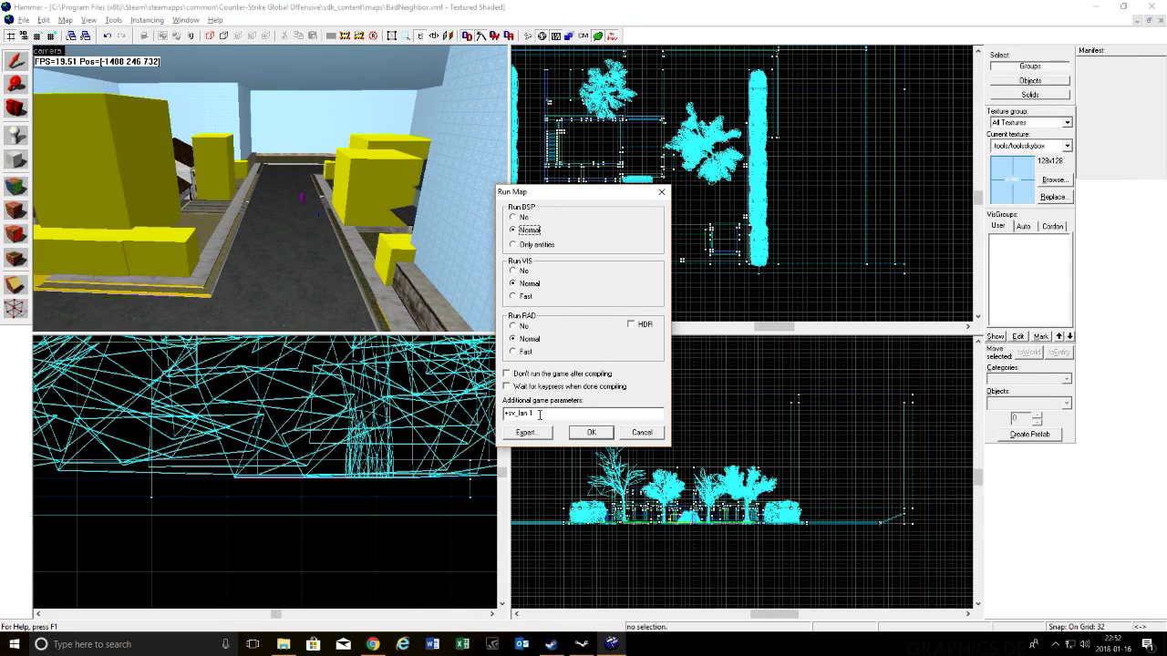
left_click_drag(540, 414, 507, 413)
left_click(607, 437)
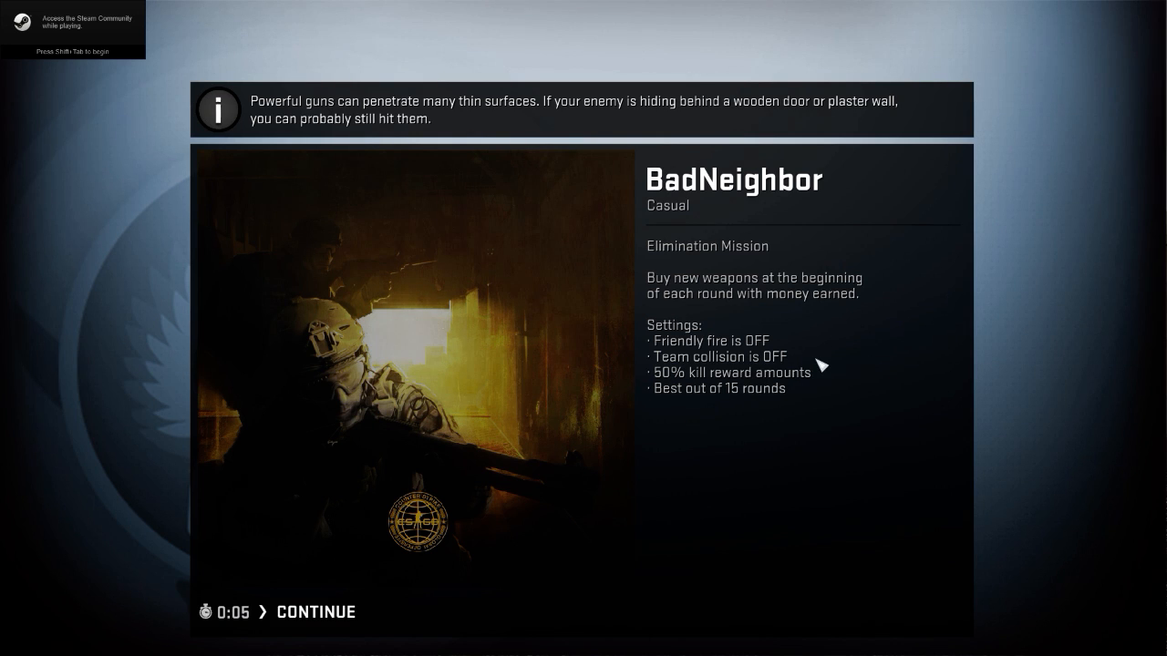
Step: Continue past the BadNeighbor loading screen in Counter-Strike: Global Offensive and join the Terrorists team
left_click(328, 611)
left_click(728, 280)
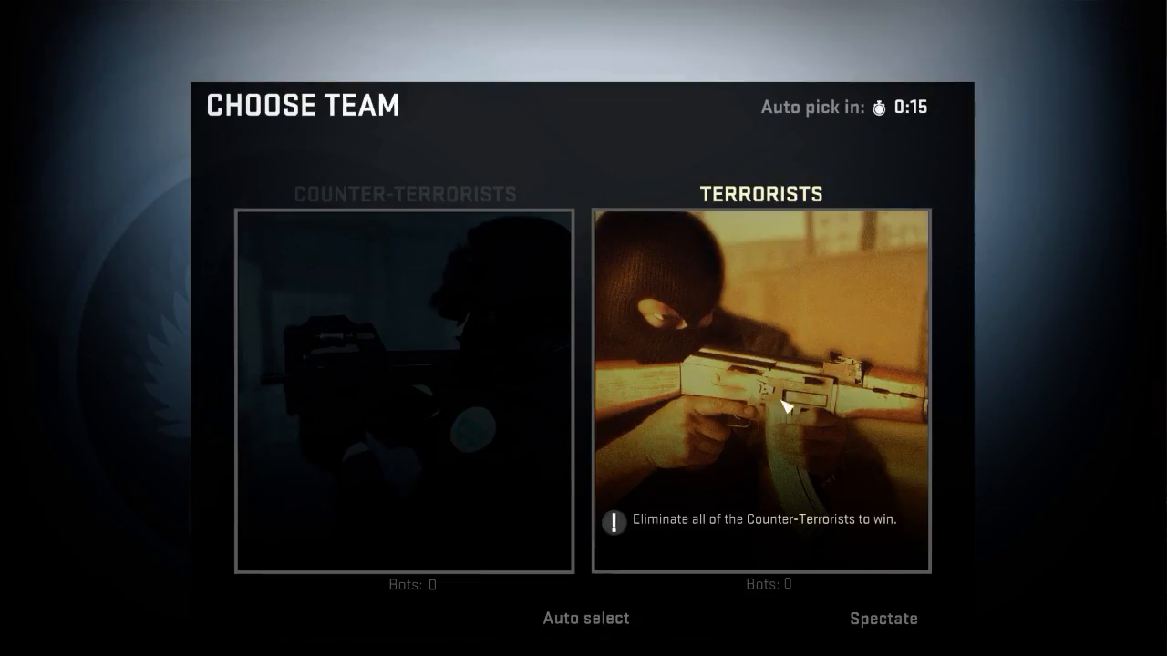
left_click(781, 404)
key("2")
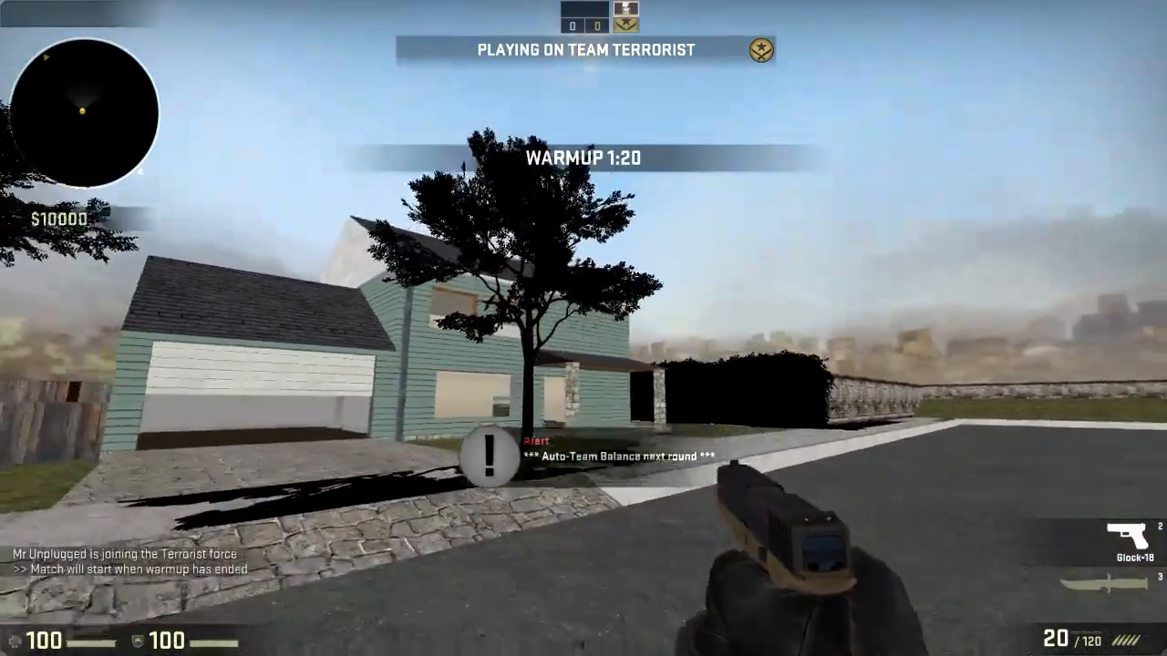
Step: Walk along the street in the running map to examine the sky, boundary walls, hedges, trees and houses
key("w")
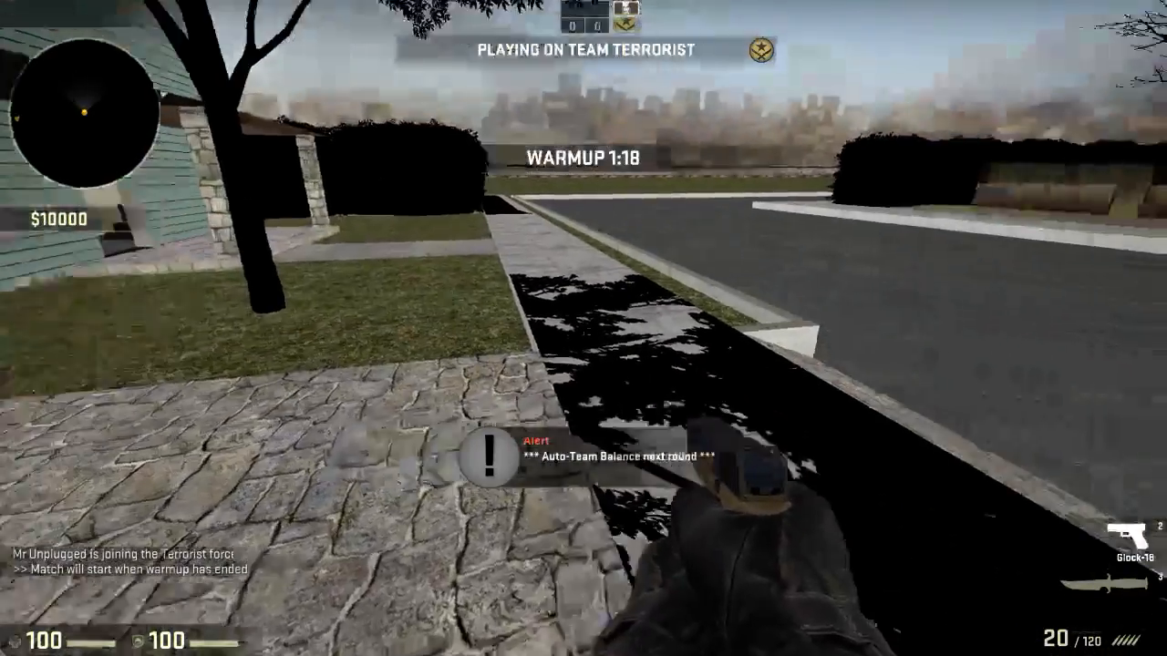
key("w")
key("w")
key("d")
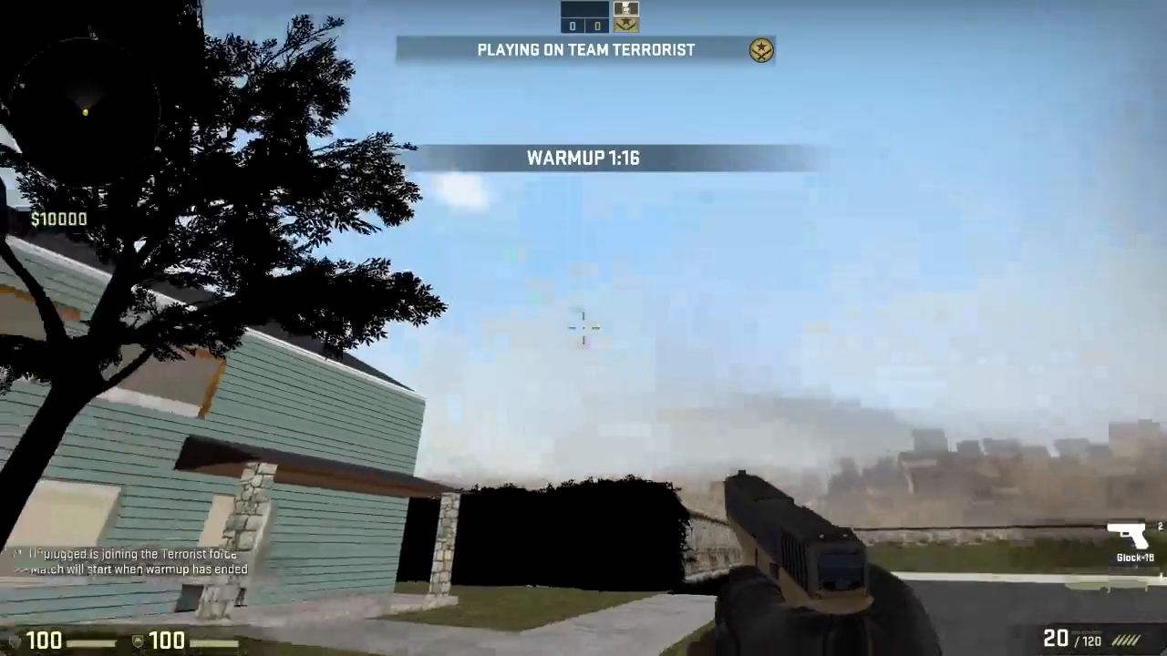
key("d")
key("w")
key("w")
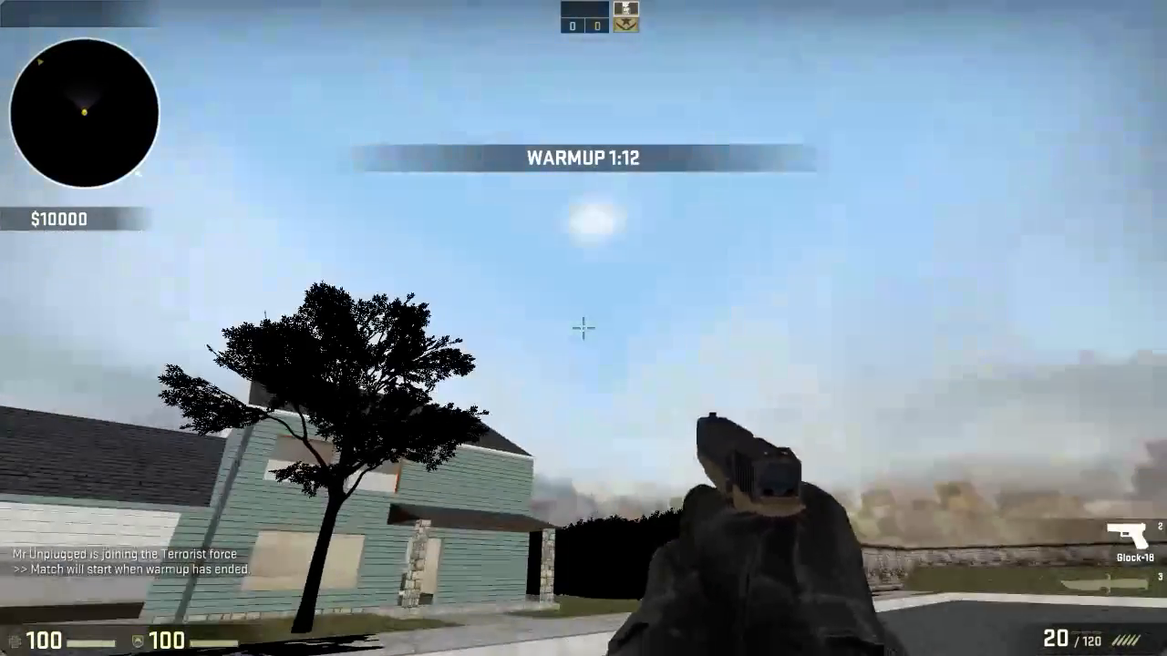
key("w")
key("d")
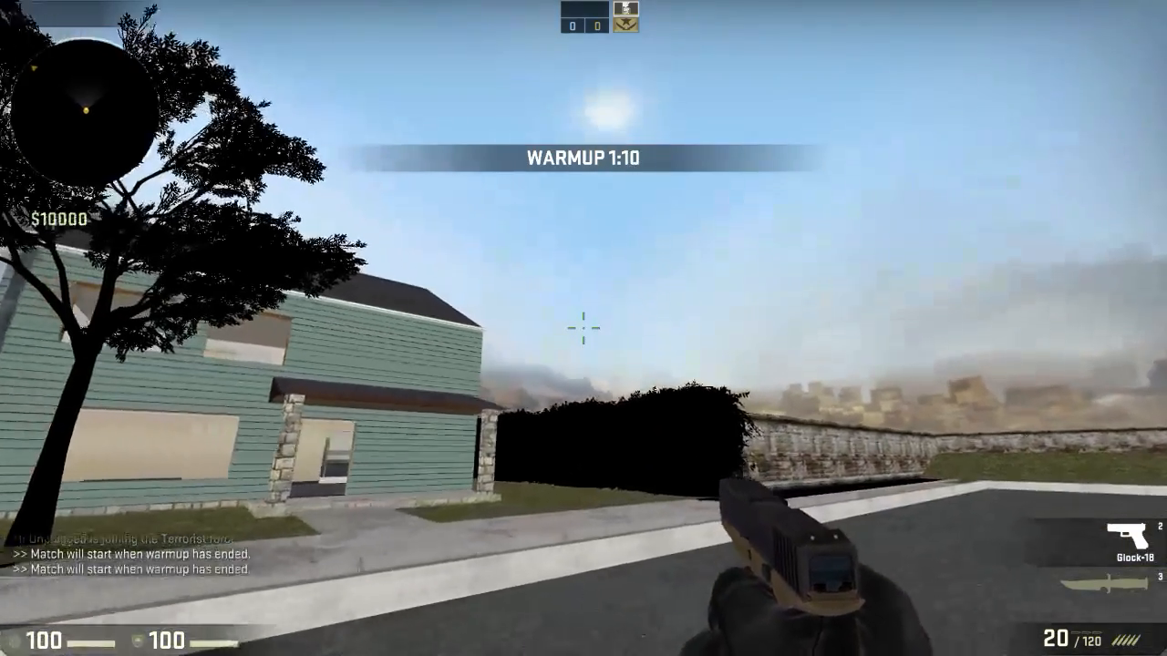
key("w")
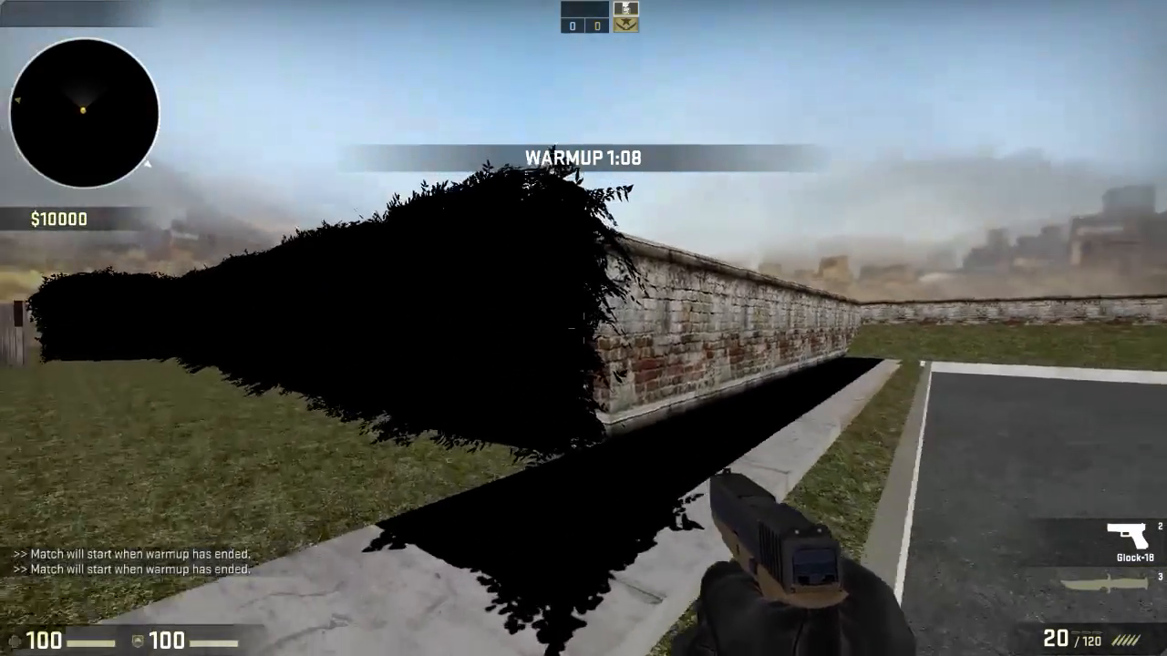
key("a")
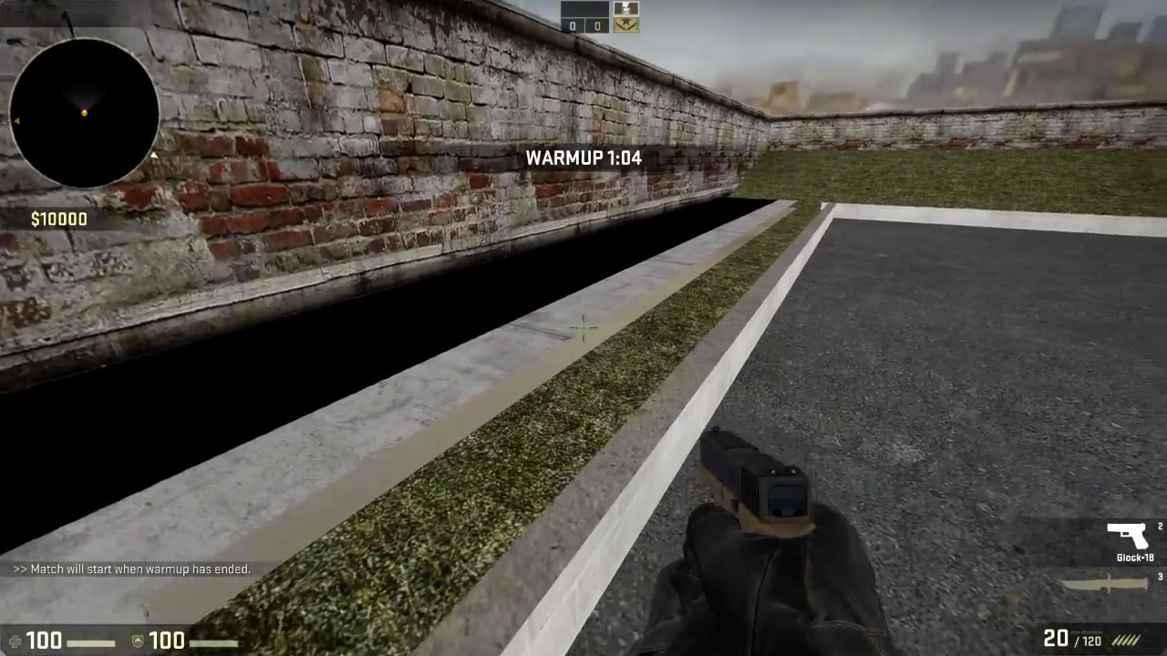
key("d")
key("w")
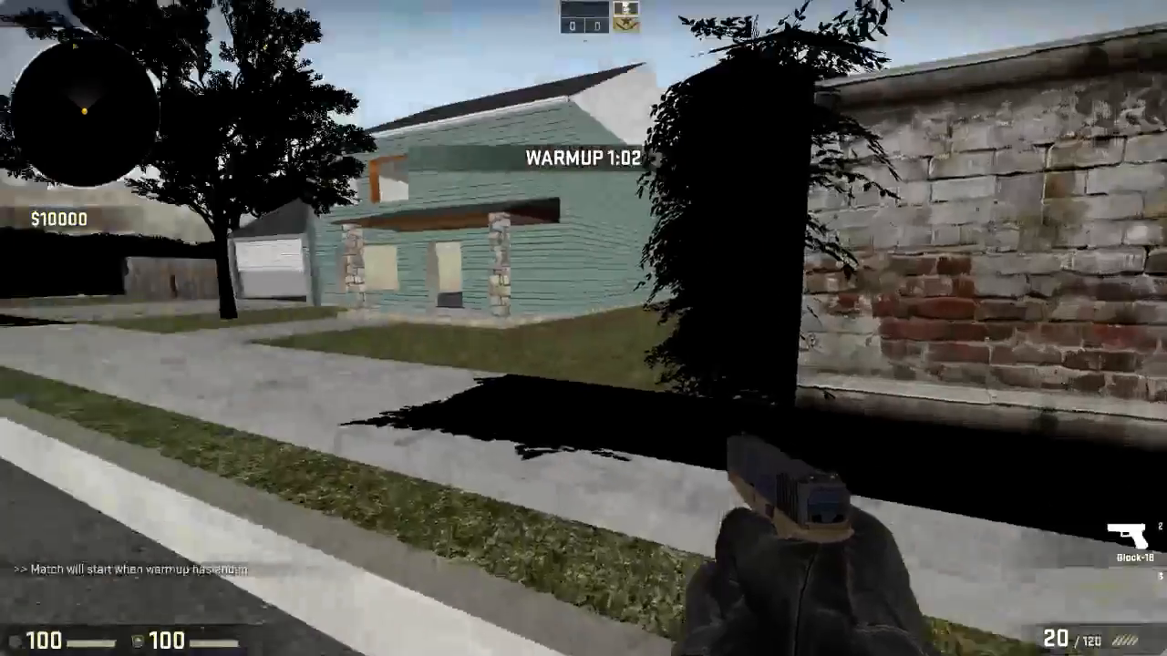
key("w")
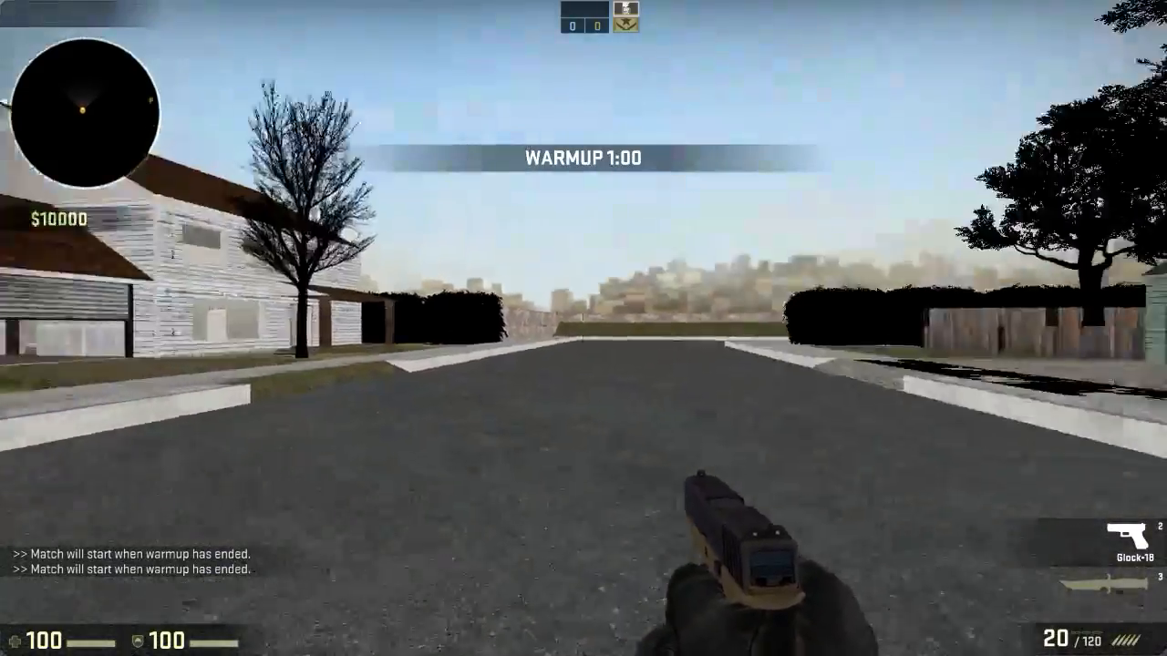
Step: Equip the knife and walk along the street and sidewalk, looking over the houses on both sides
key("f")
key("3")
key("w")
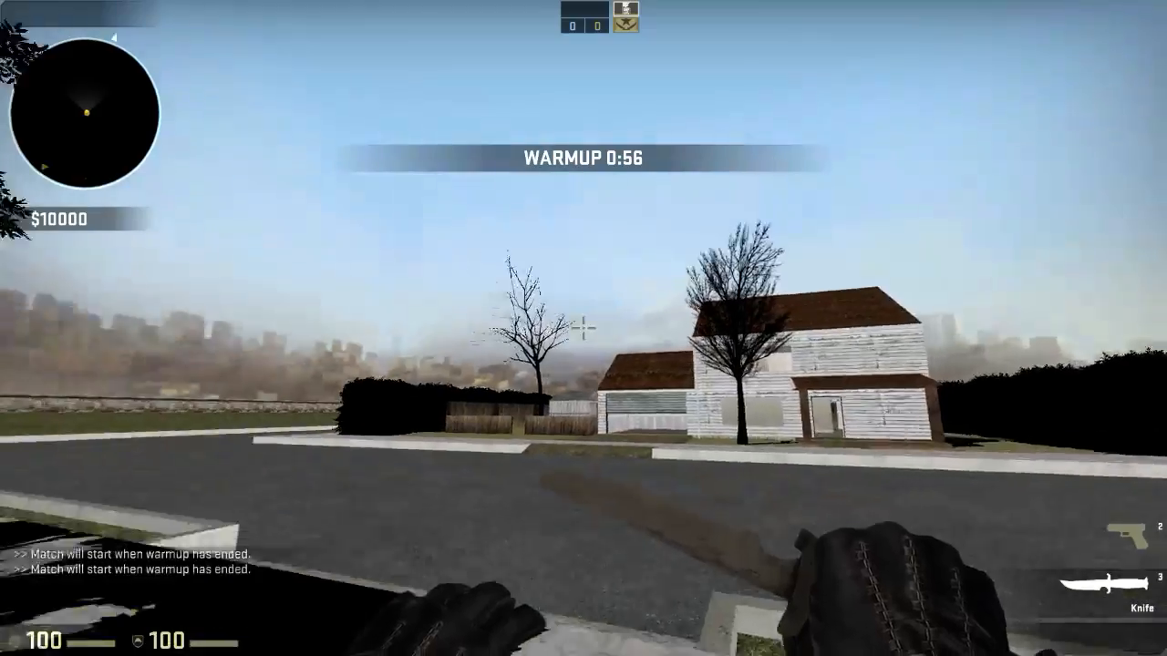
key("s")
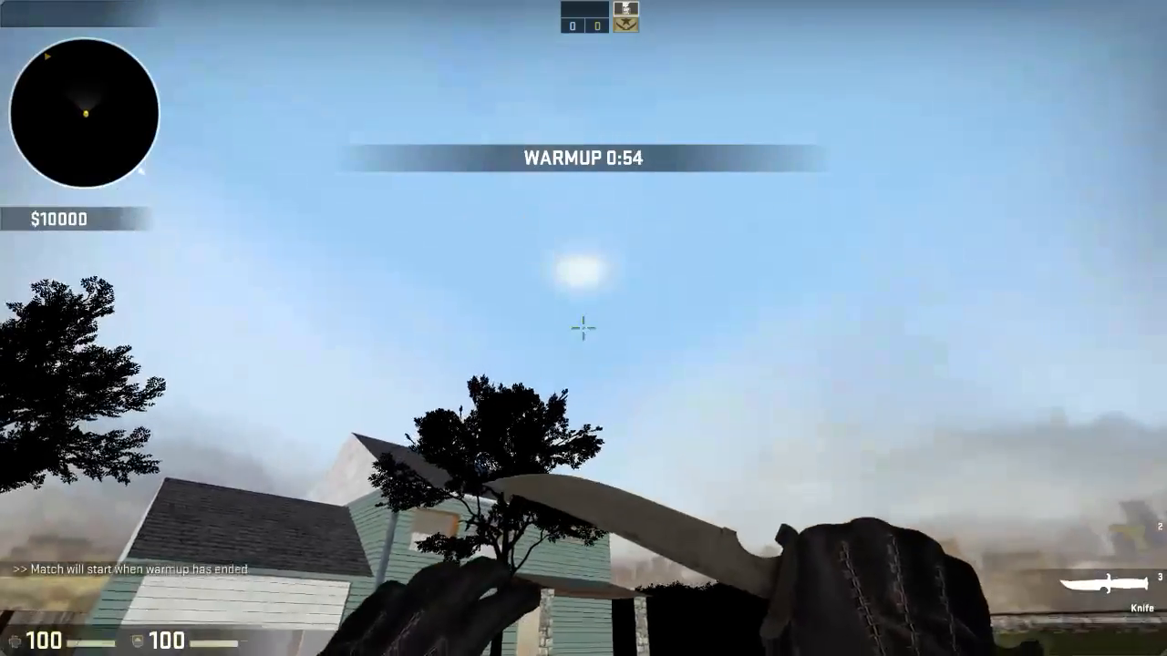
key("a")
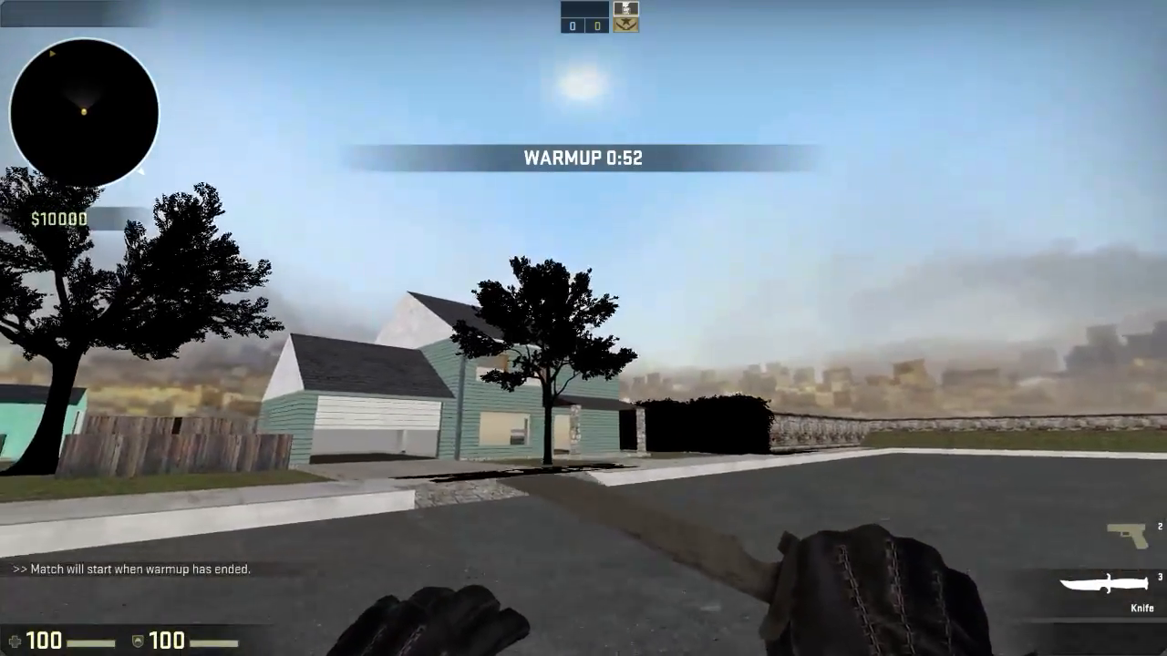
key("w")
key("w")
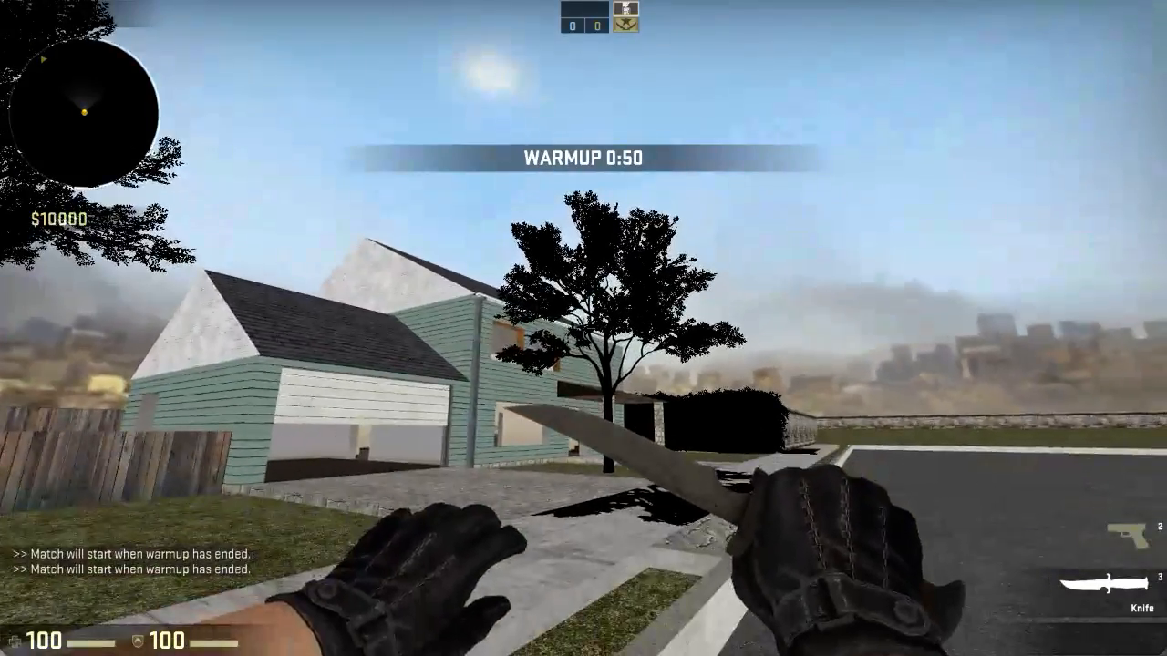
key("w")
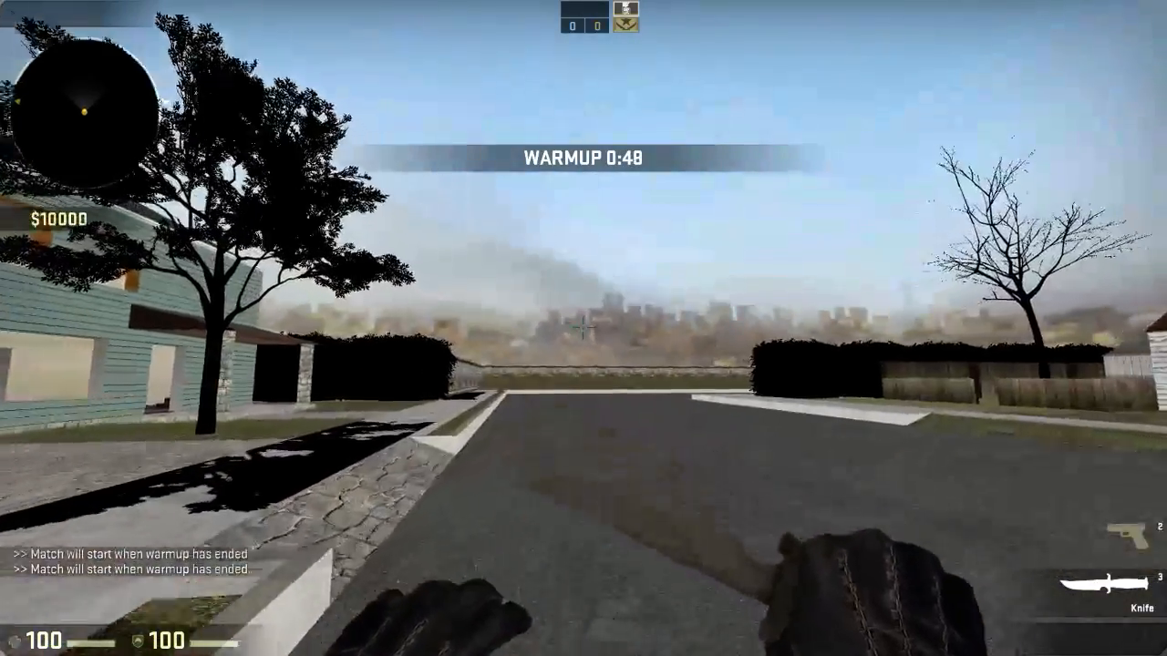
Step: Walk up to the green house's front porch and inspect the view back across the street
key("s")
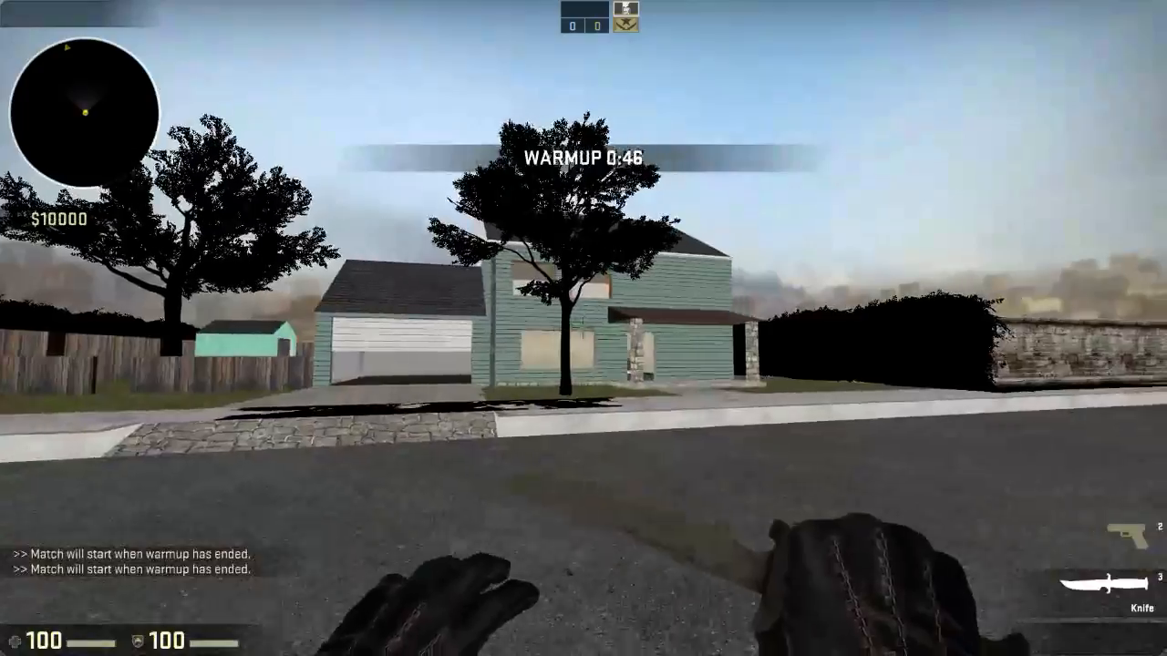
key("w")
key("w")
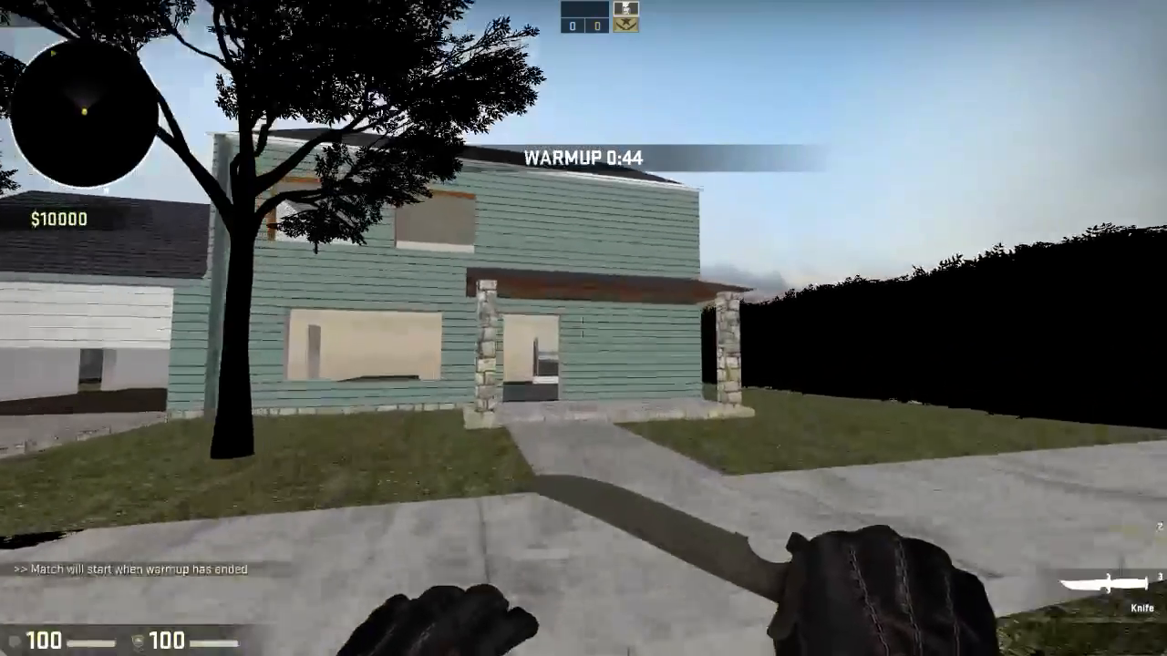
key("s")
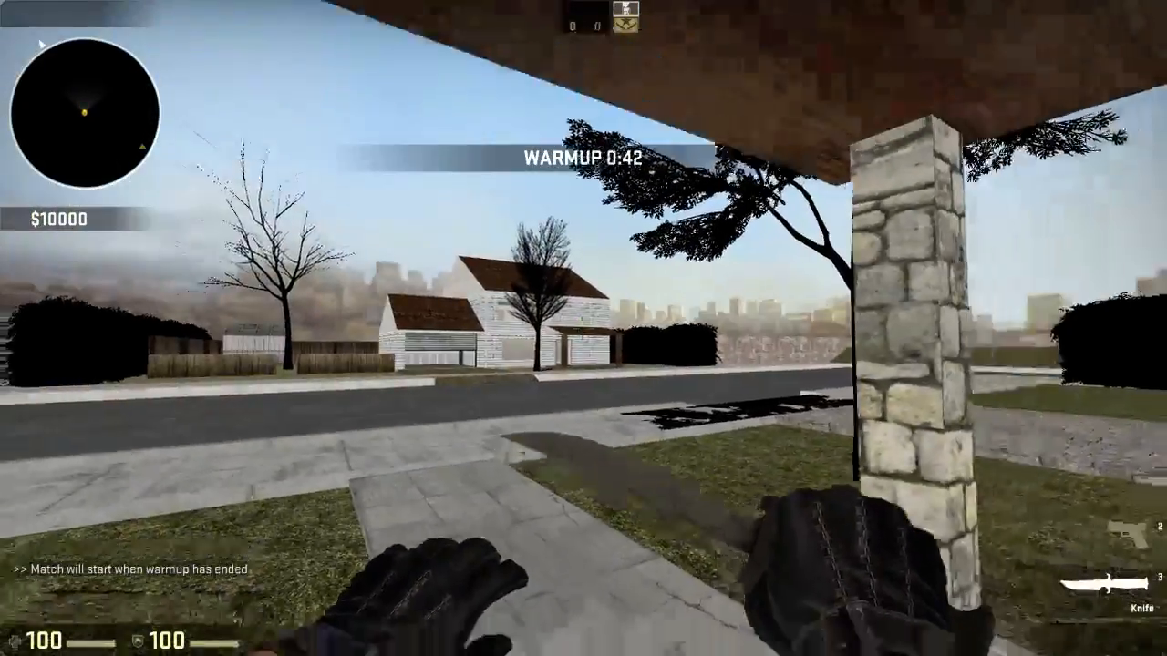
Step: Cross the street to the white house and go through the fence gap to explore its backyard and rear side
key("w")
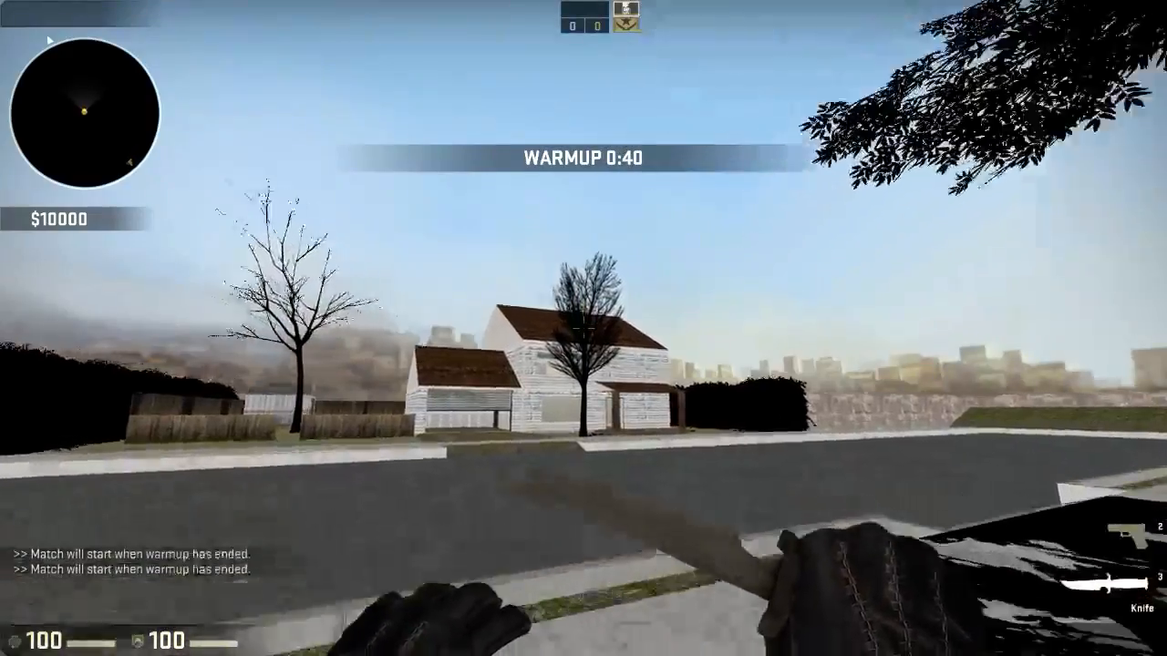
key("w")
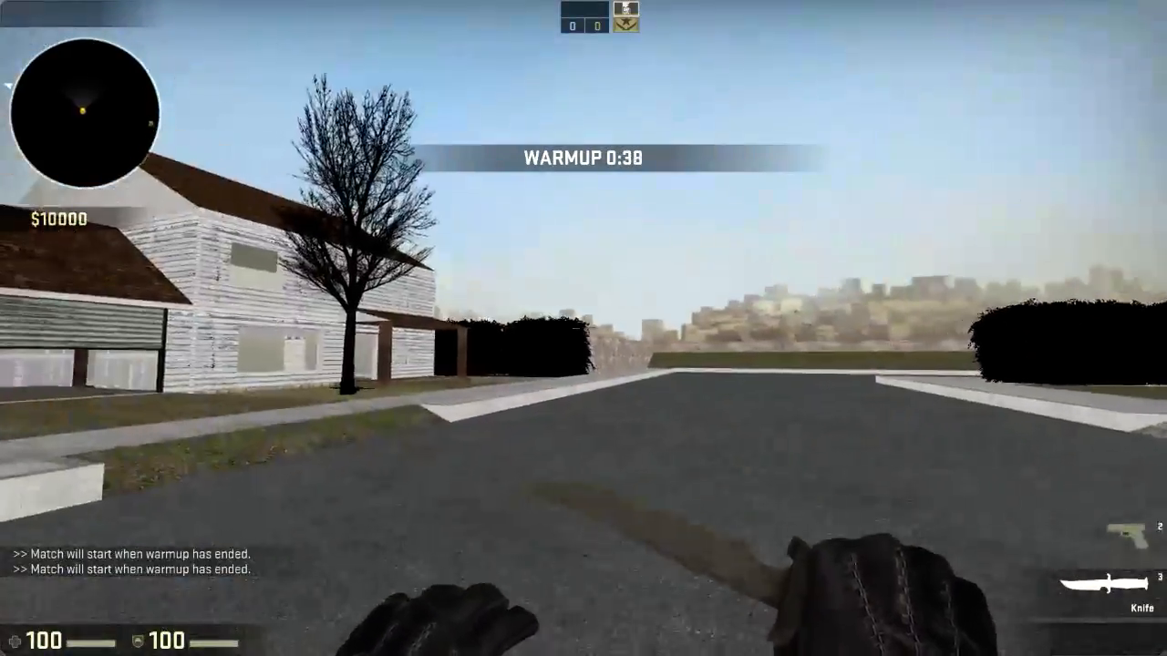
key("w")
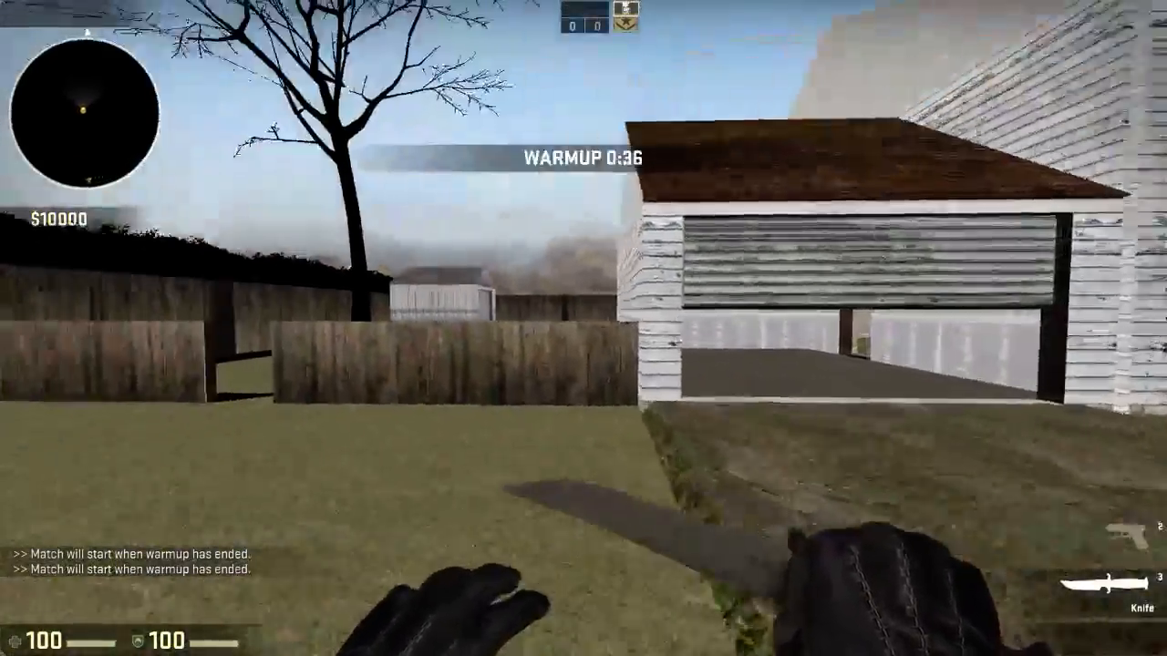
key("w")
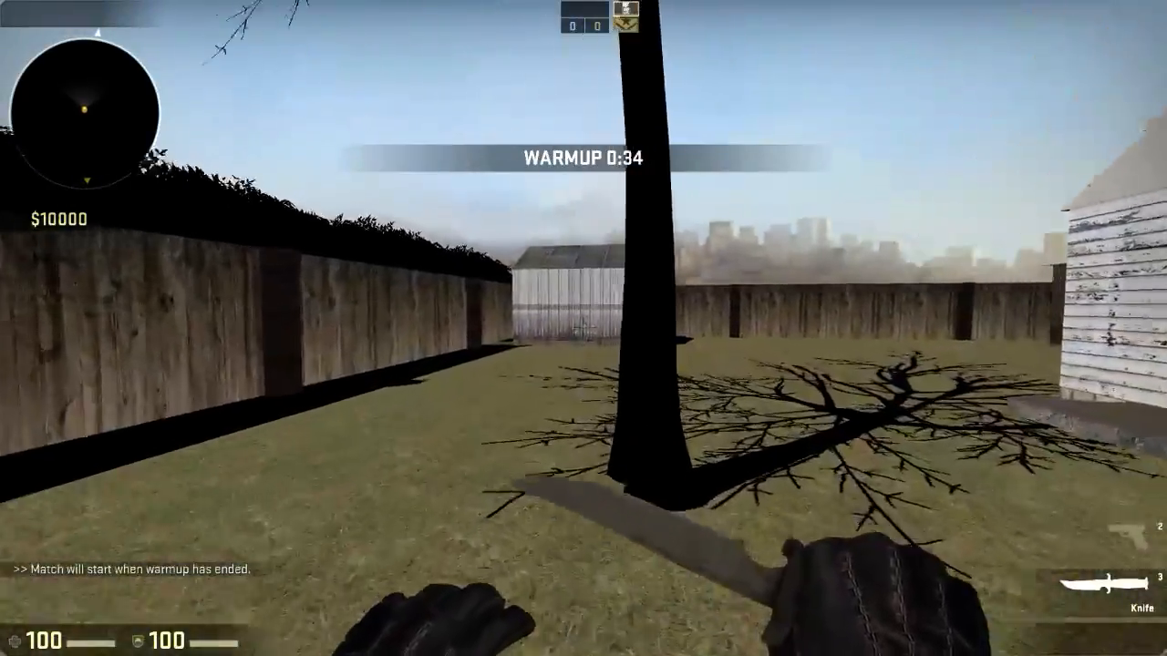
key("w")
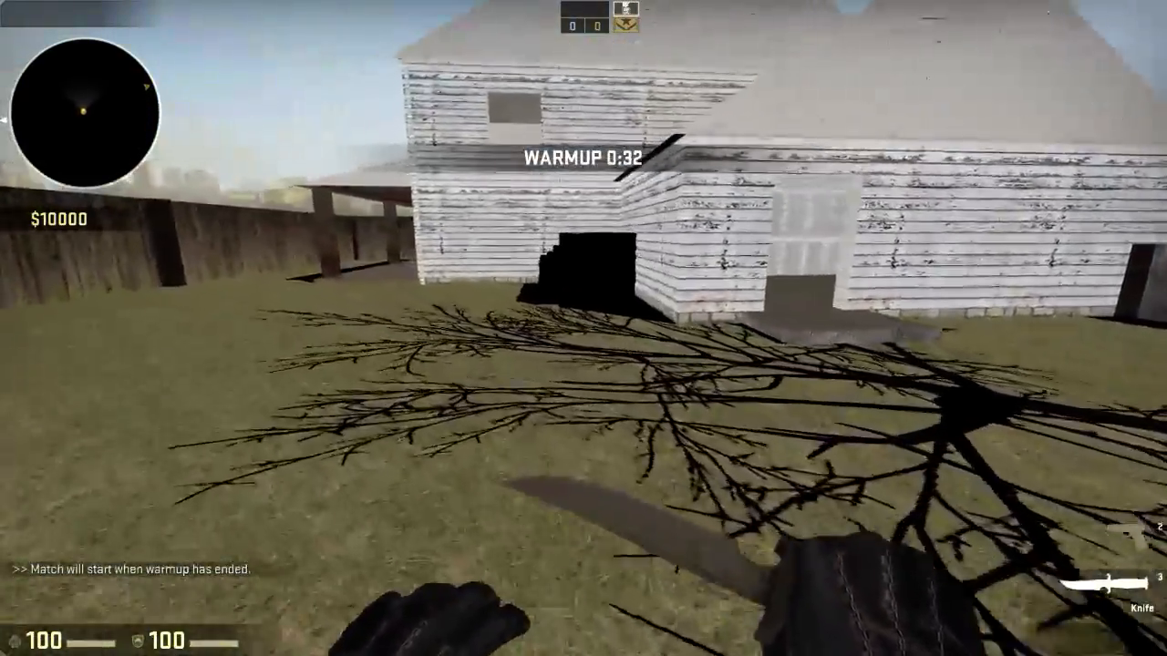
key("w")
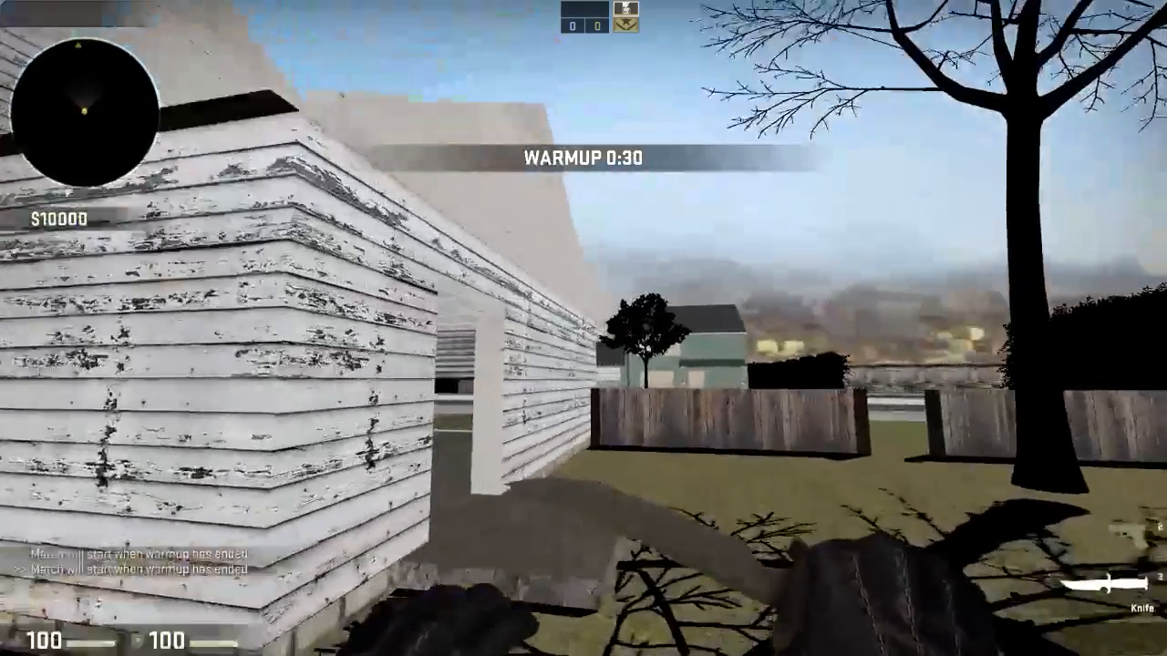
Step: Enter the white house, go through the carpeted living room and climb the stairs to the upper floor
key("w")
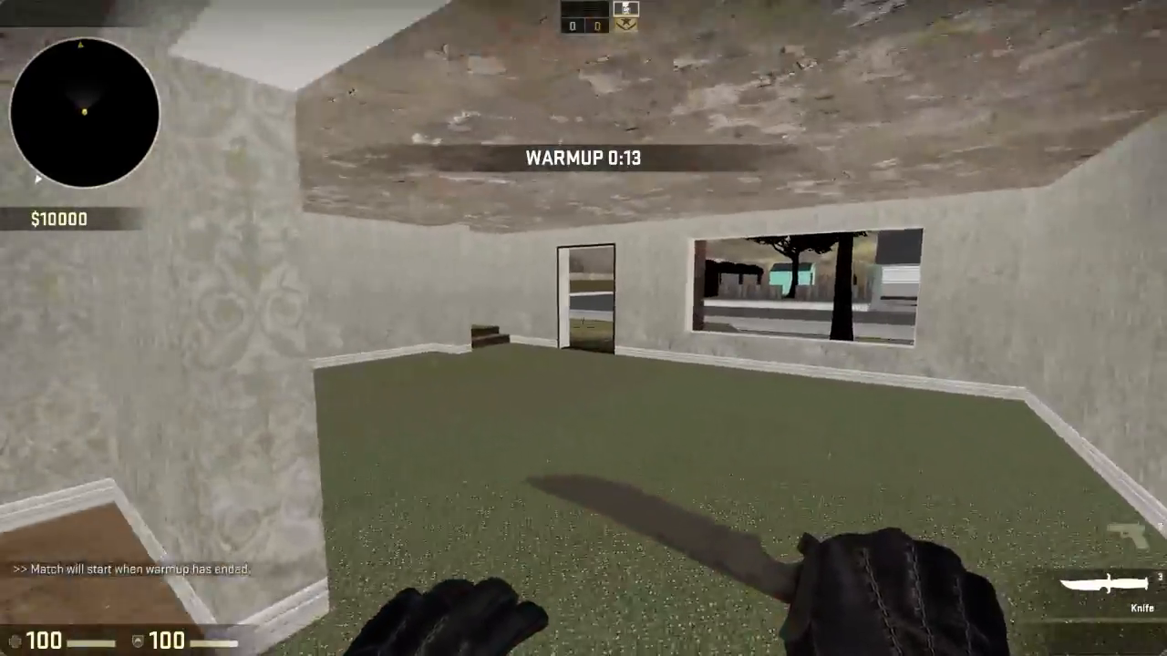
key("w")
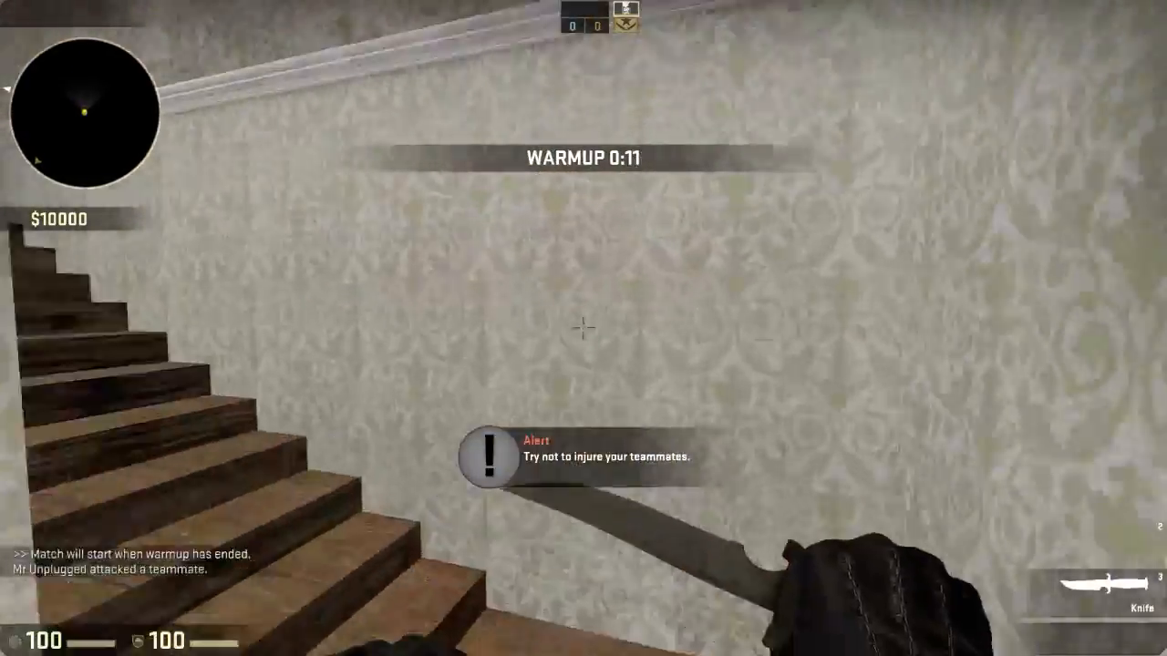
key("w")
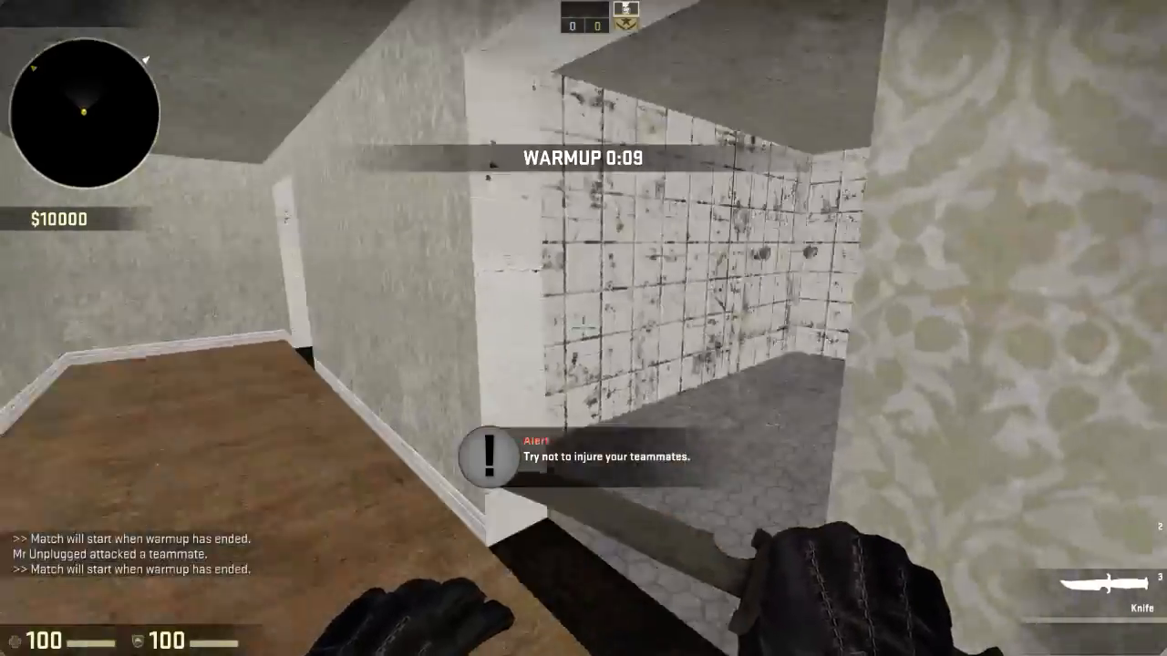
Step: Examine the white house's upstairs hallway and carpeted room with its window openings until the match begins
key("w")
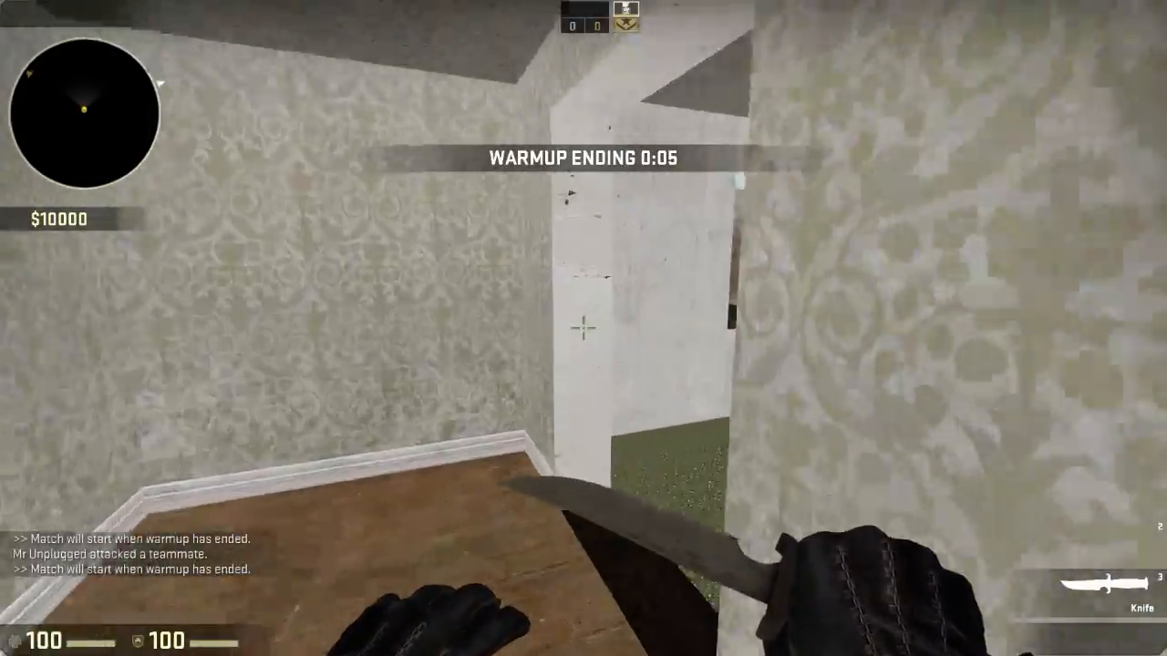
key("w")
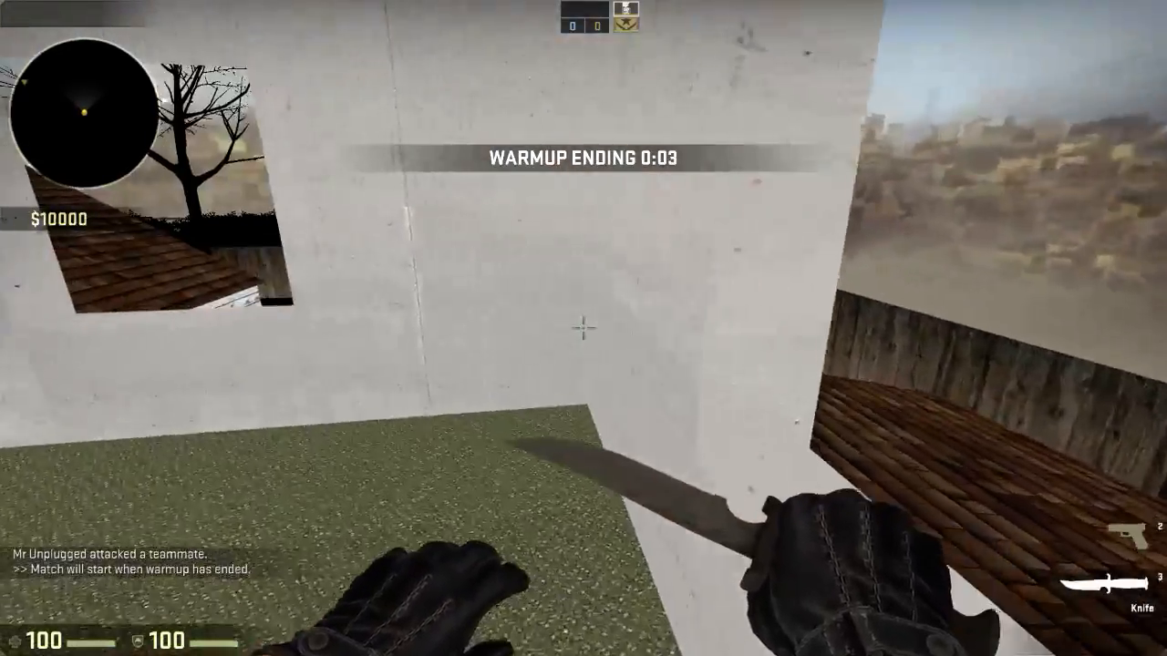
key("w")
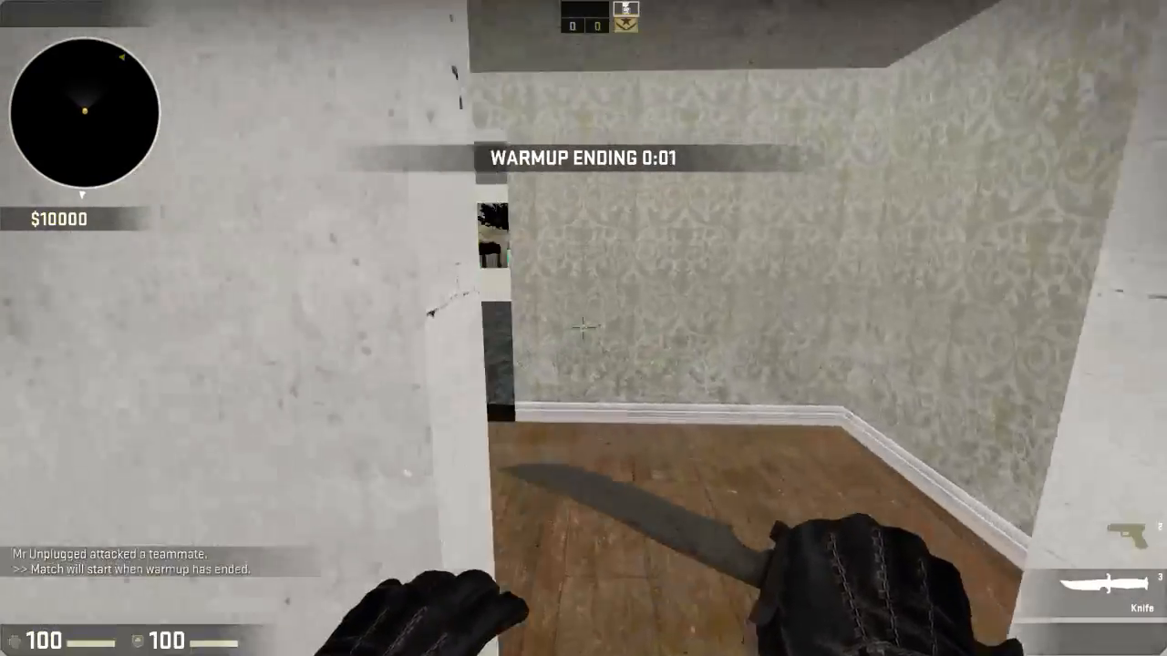
key("w")
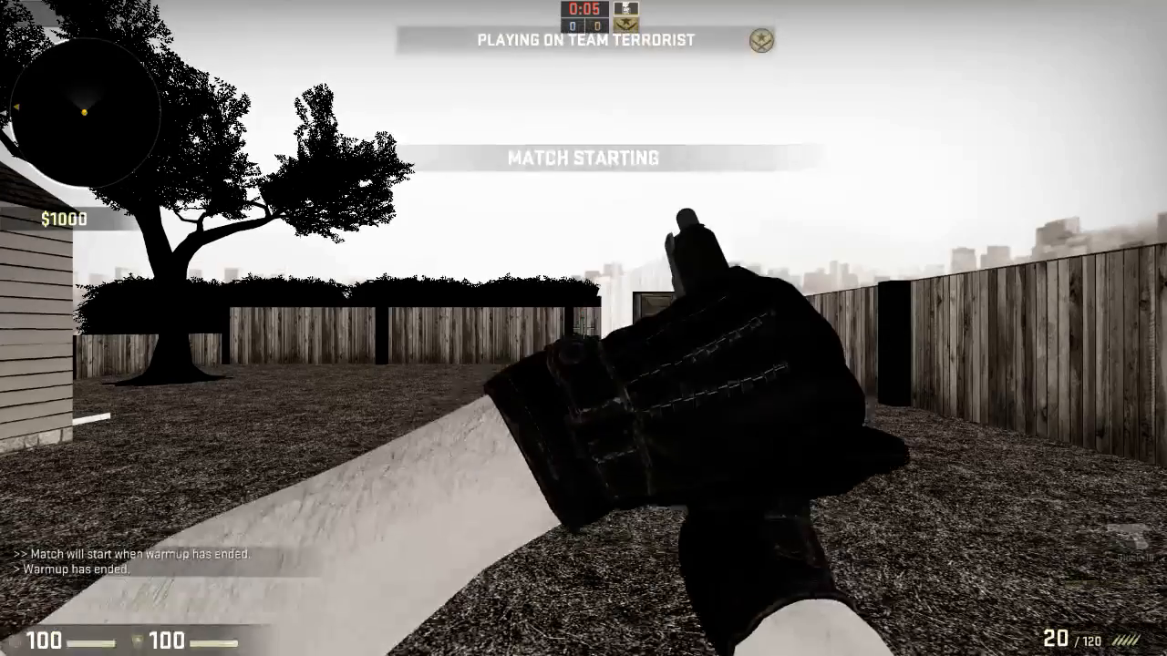
Step: Equip the knife and climb the woodpile behind the green house to get onto the garage roof
key("3")
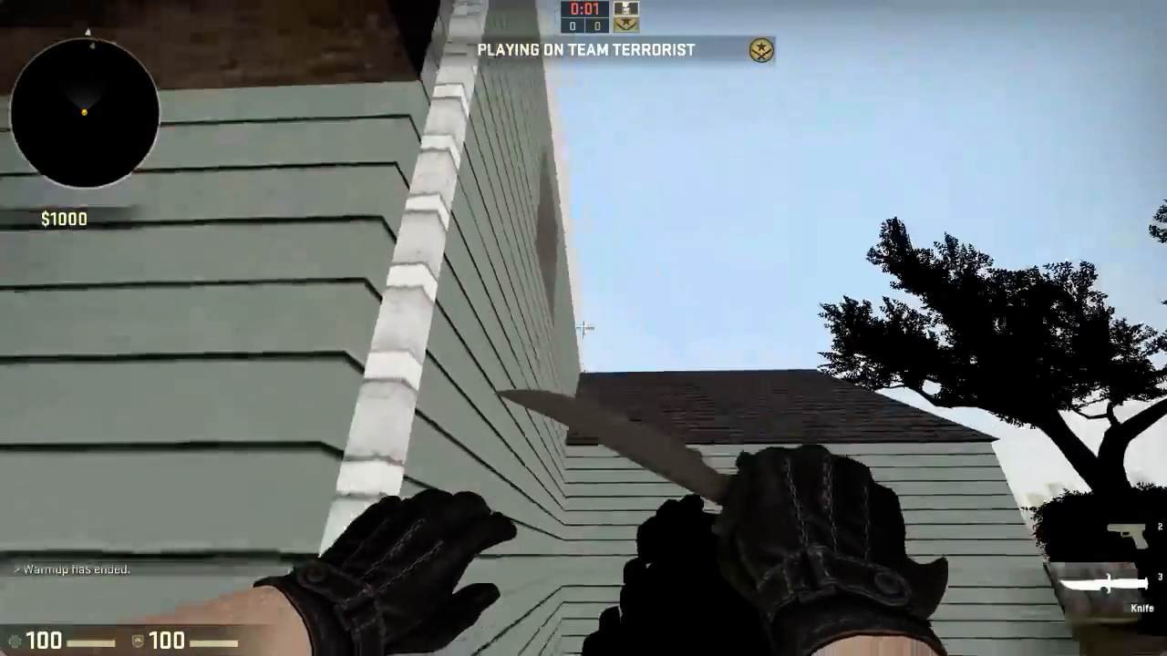
key("w")
key("d")
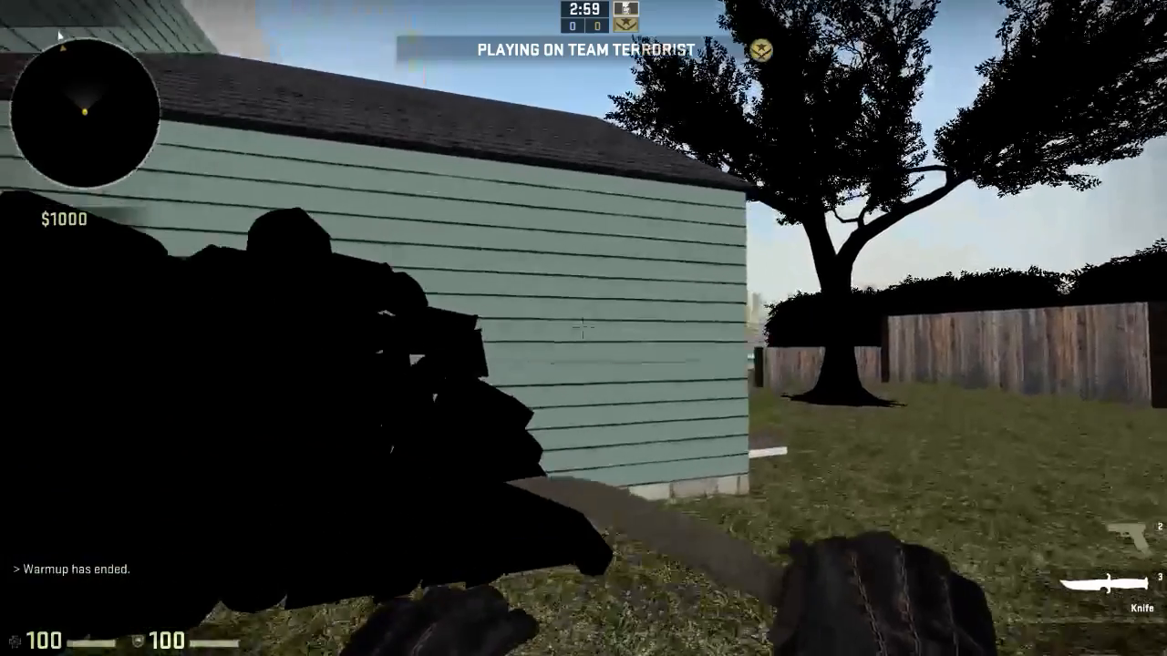
key("w")
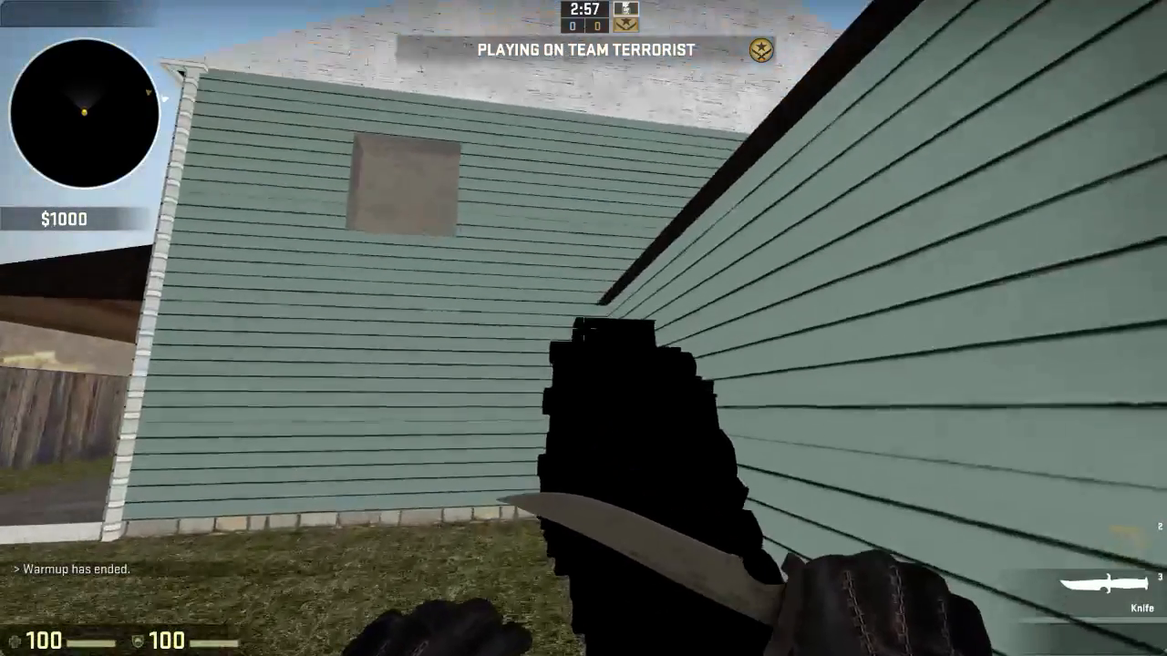
key("d")
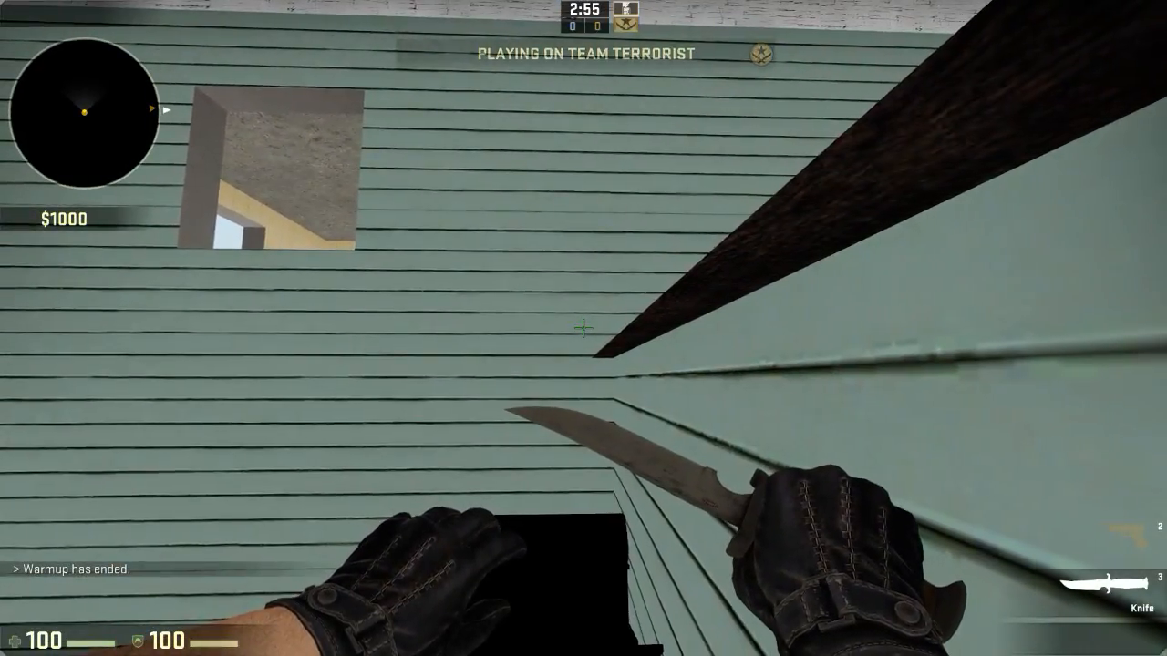
key("a")
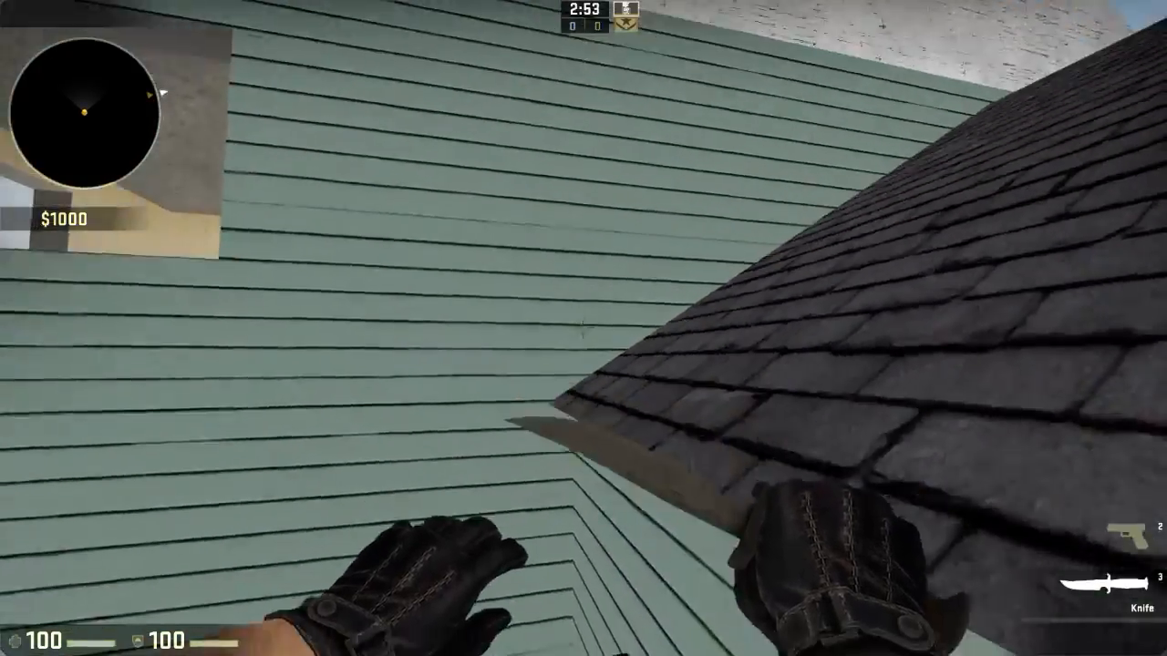
key("w")
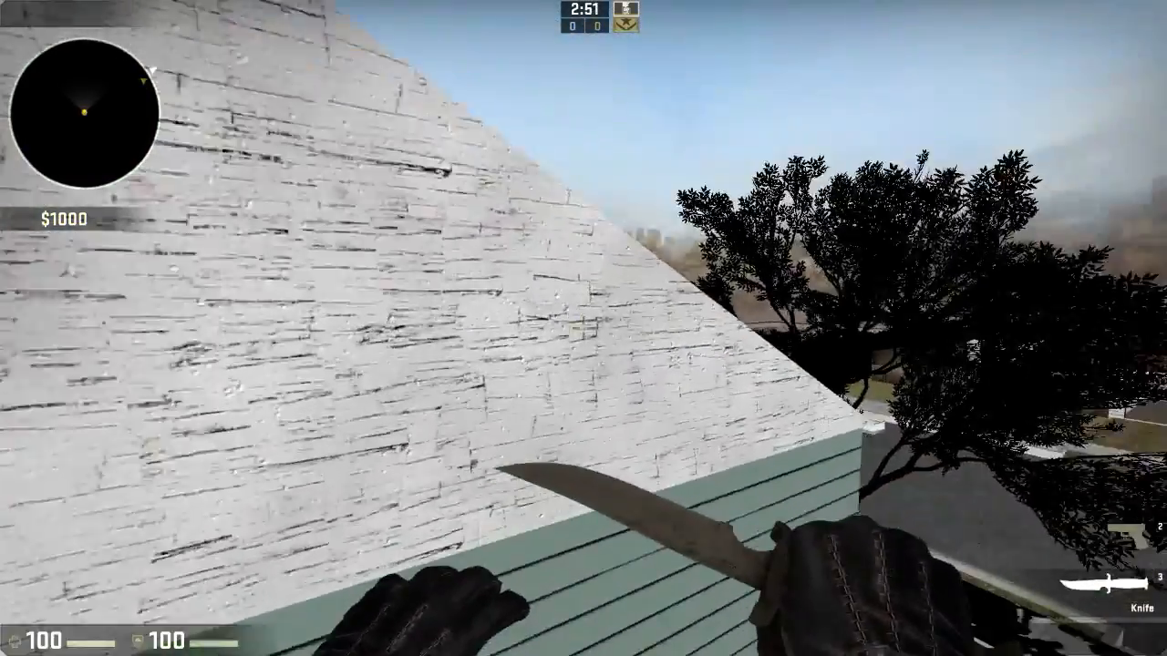
Step: Jump around the garage roof beside the house's side wall, then return to the backyard lawn
key("space")
key("w")
key("space")
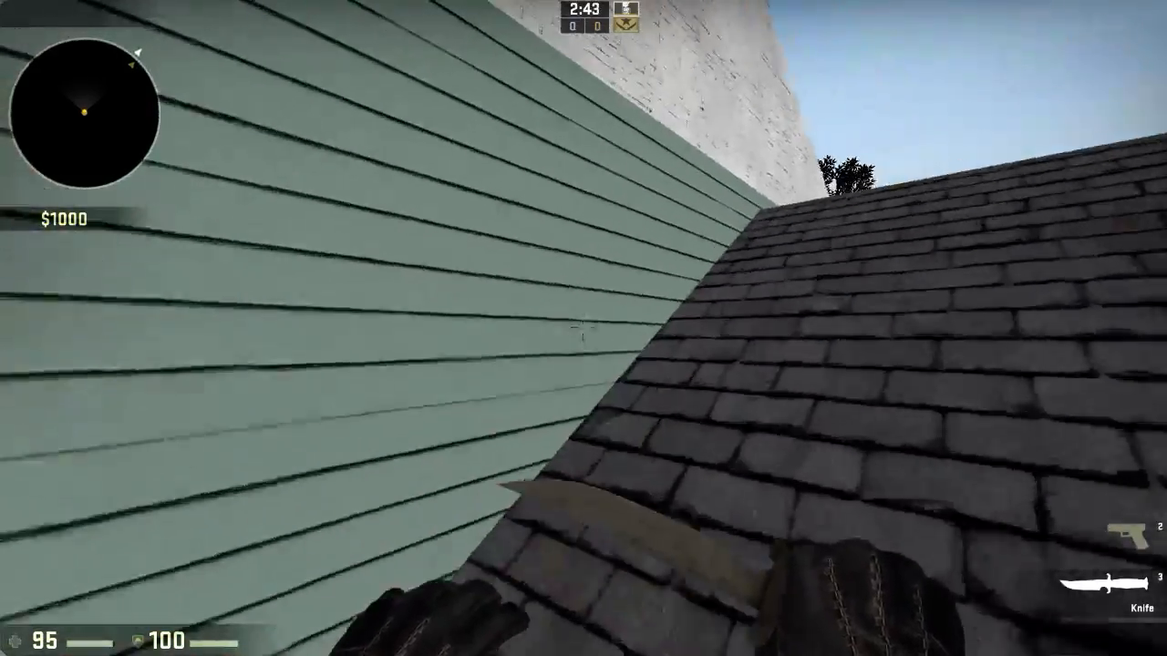
key("w")
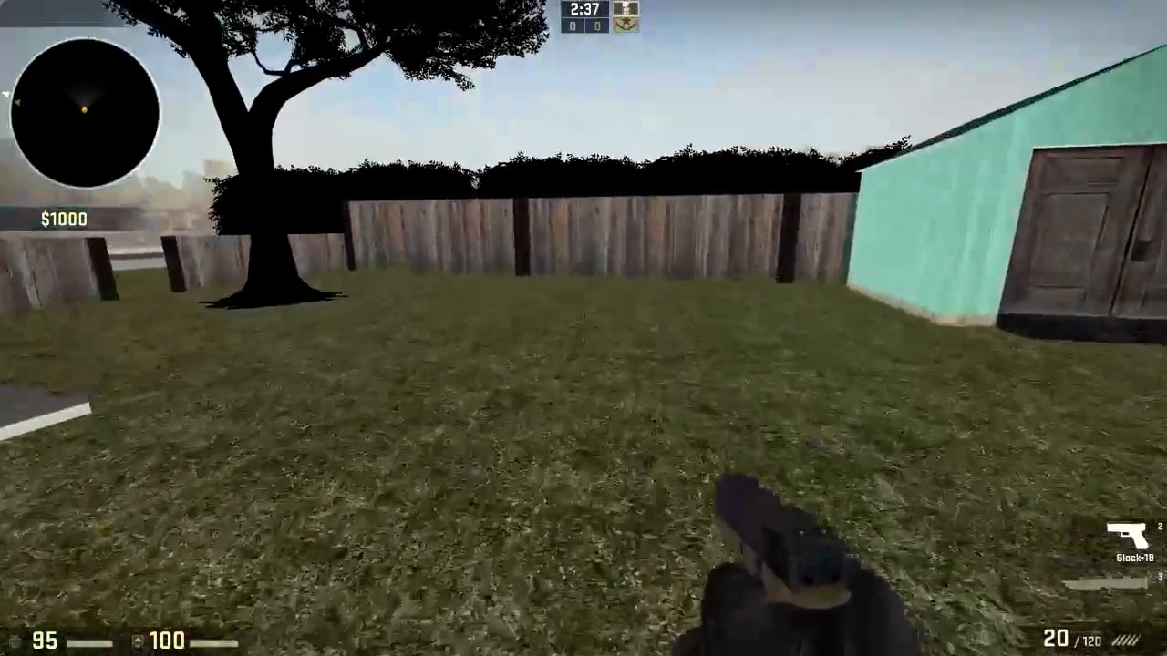
Step: Visit the turquoise shed, get over the wooden fence onto the front lawn and equip the Glock-18
key("w")
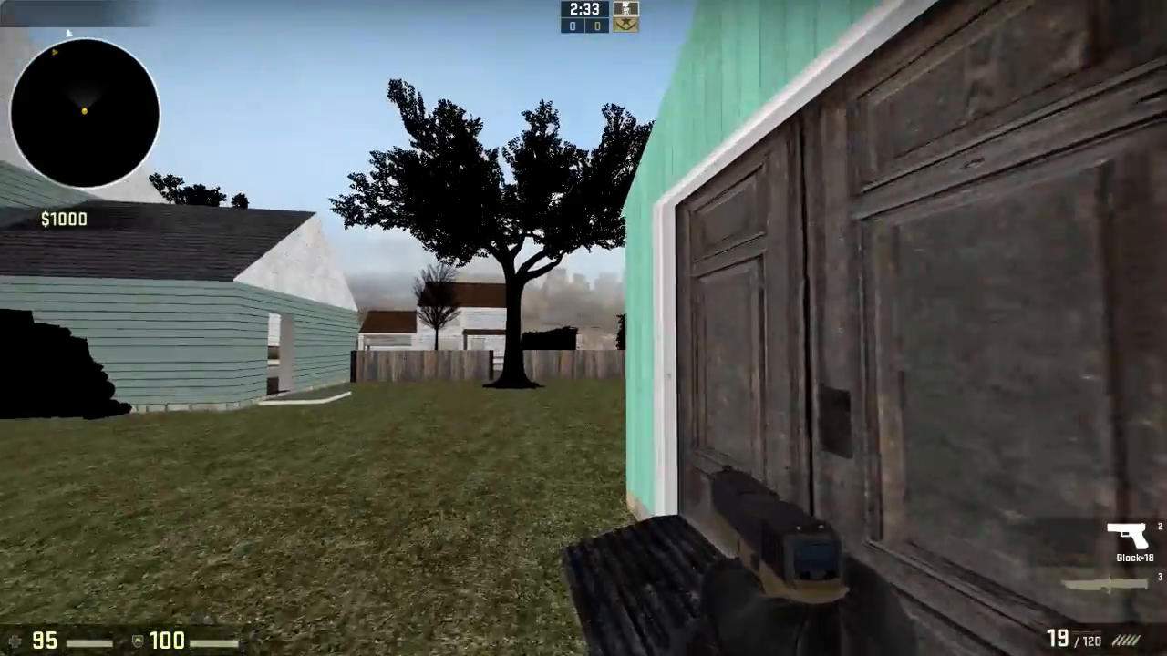
key("w")
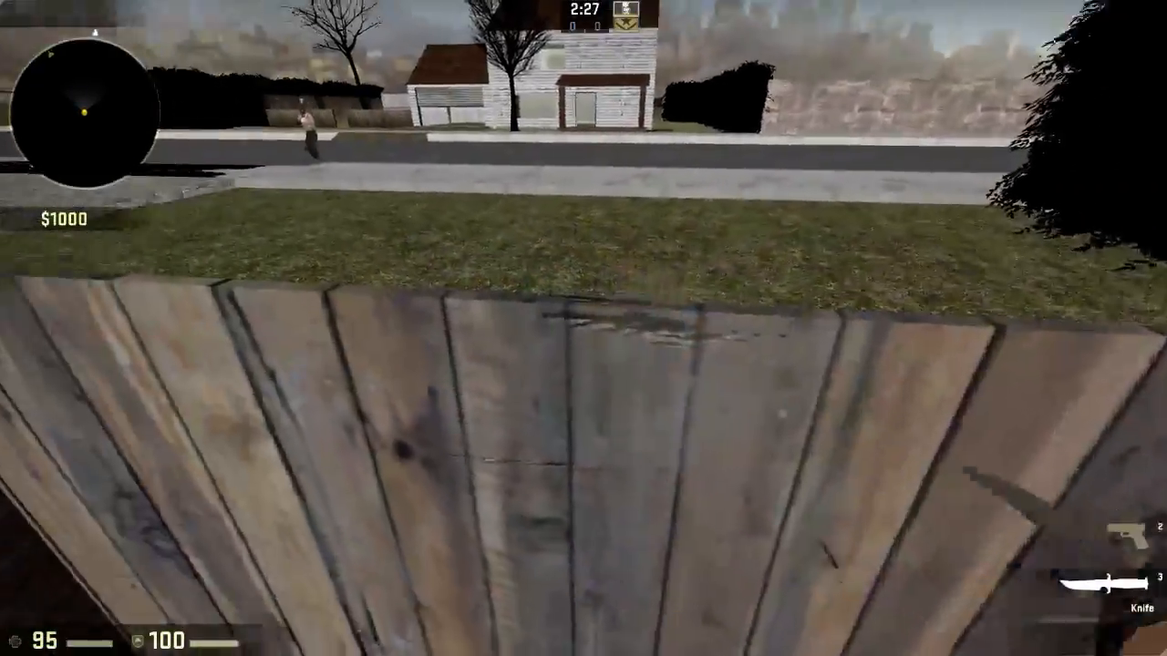
key("2")
key("w")
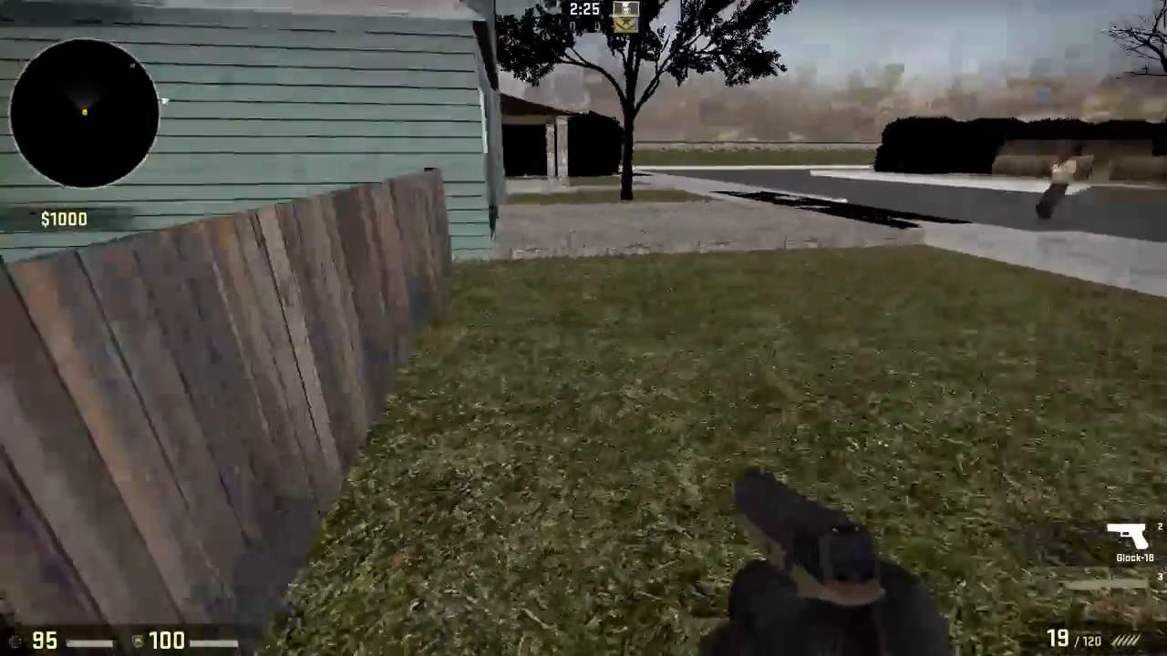
Step: Look back over the green house's front fence, move to its driveway and shoot at the garage door
key("s")
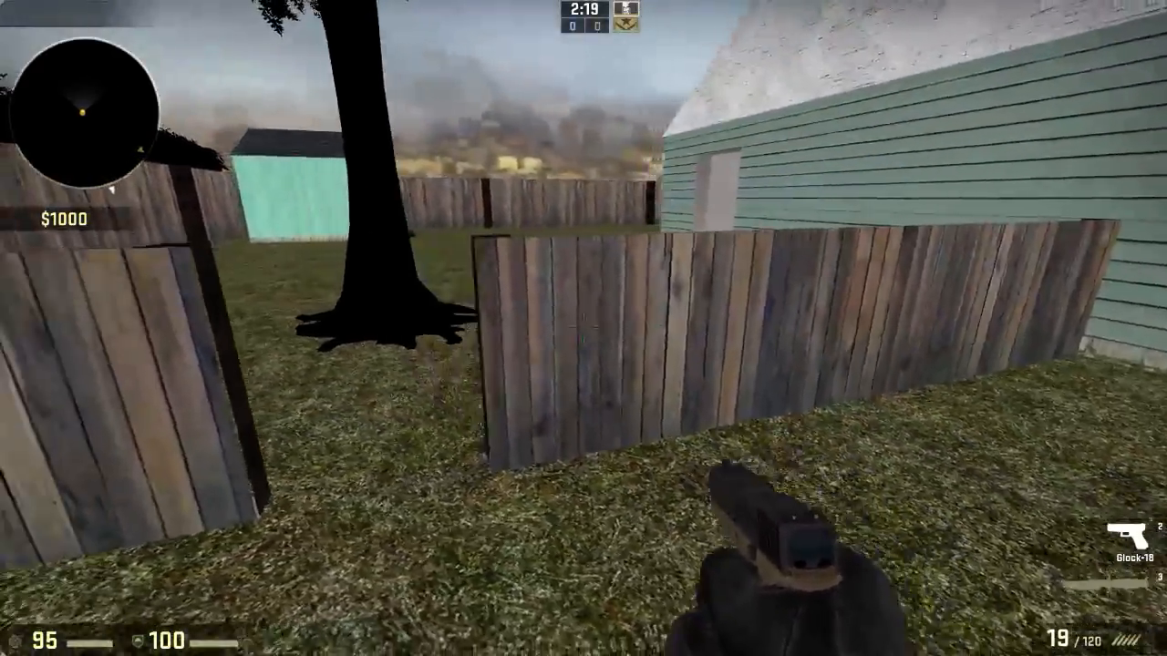
key("w")
key("w")
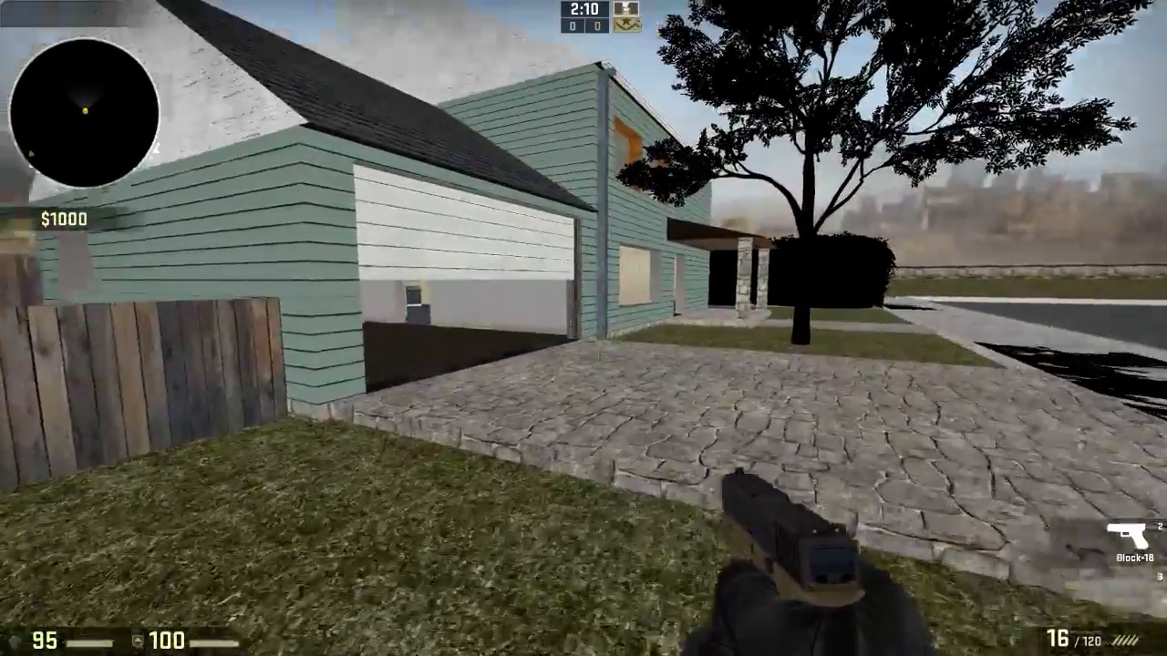
left_click(584, 328)
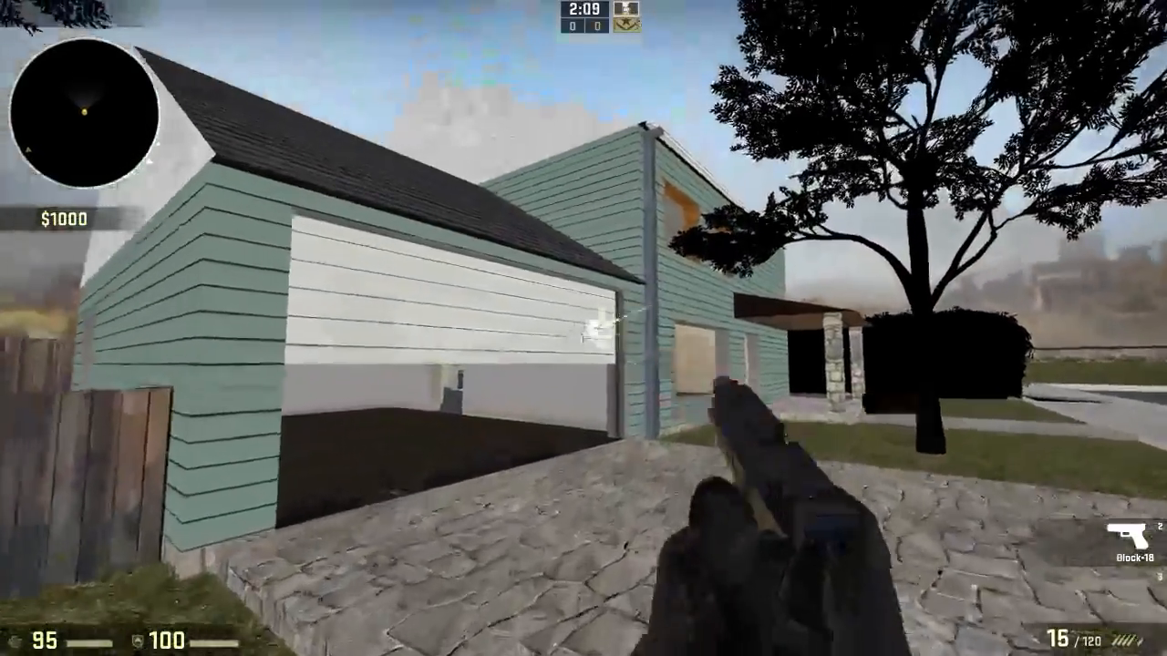
Step: Shoot the green house's half-open garage door up close from the driveway, and step inside the garage
key("w")
key("w")
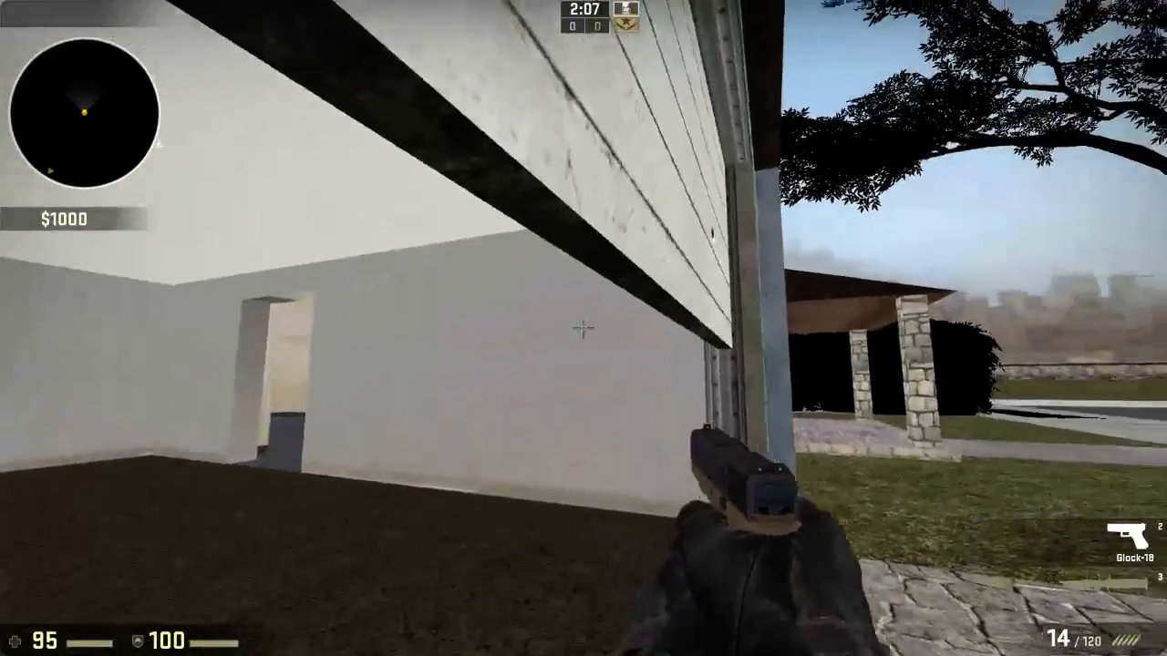
left_click(584, 328)
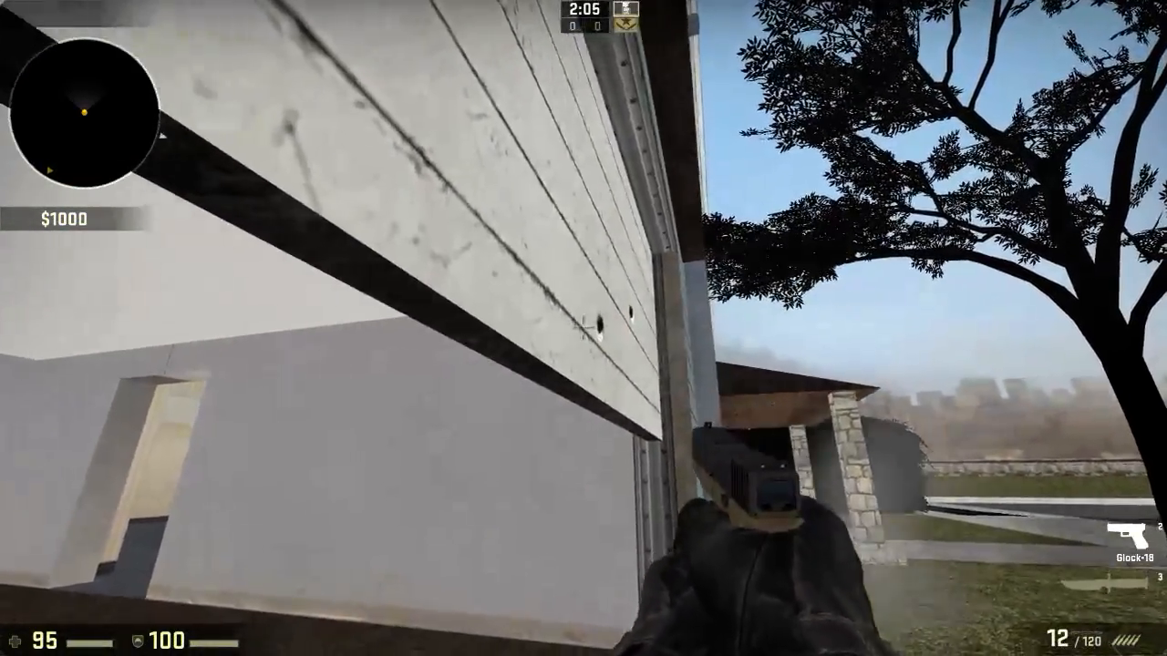
key("a")
key("s")
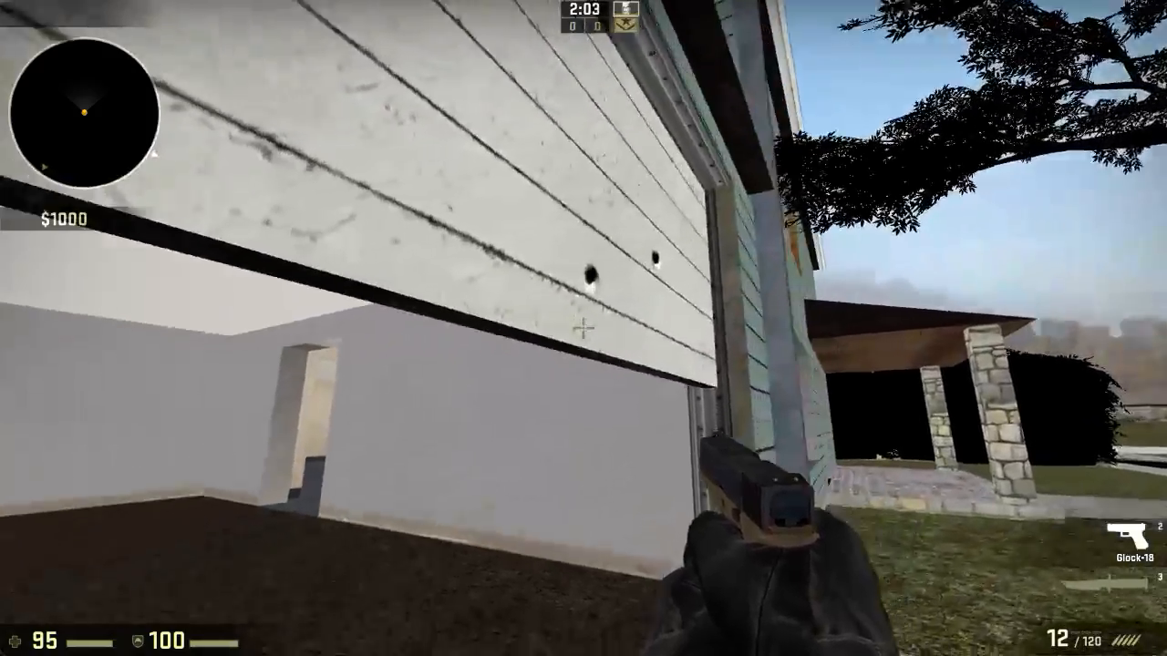
key("w")
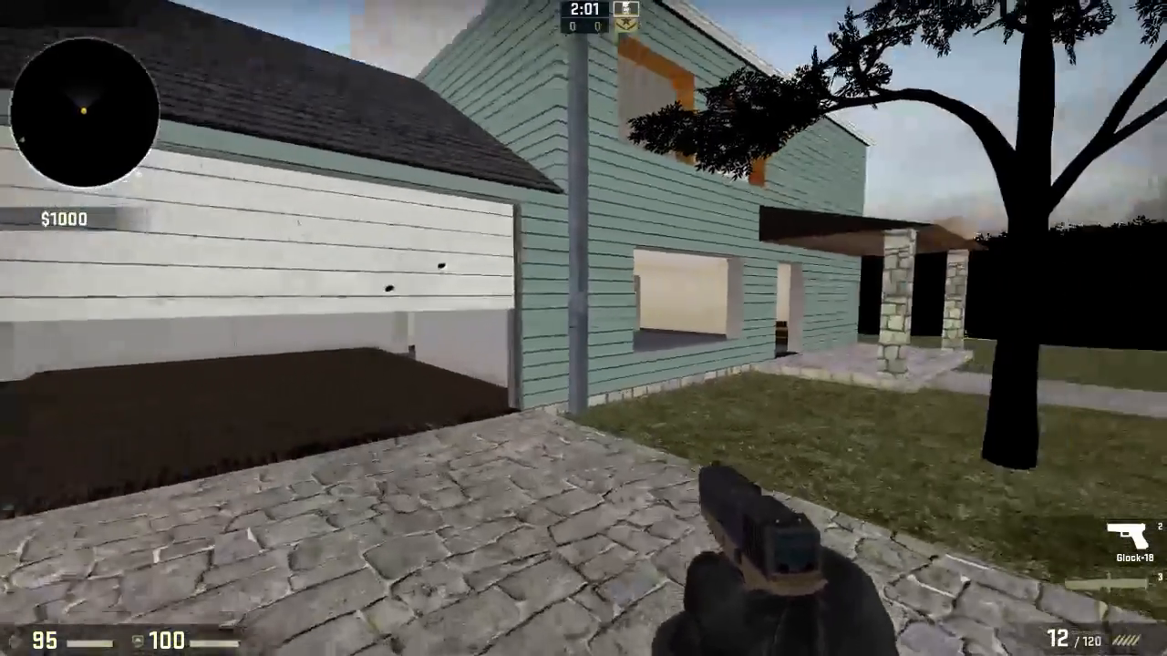
key("w")
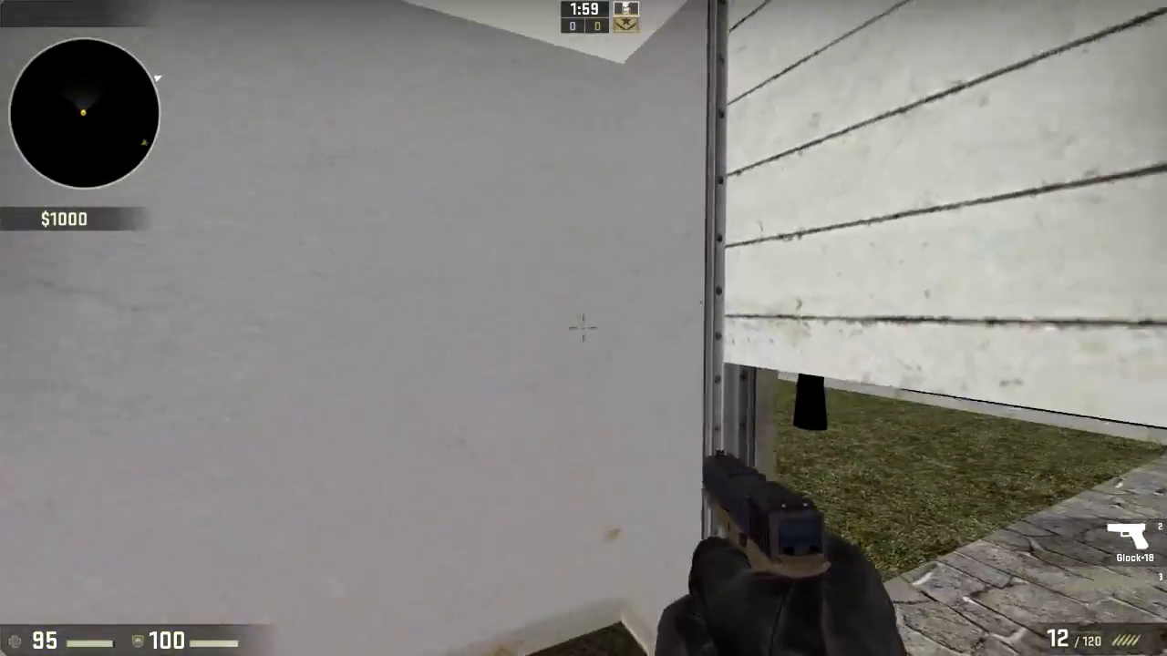
Step: Equip the knife, cross the front lawn and walk through the green house's ground-floor rooms towards the staircase
key("3")
key("w")
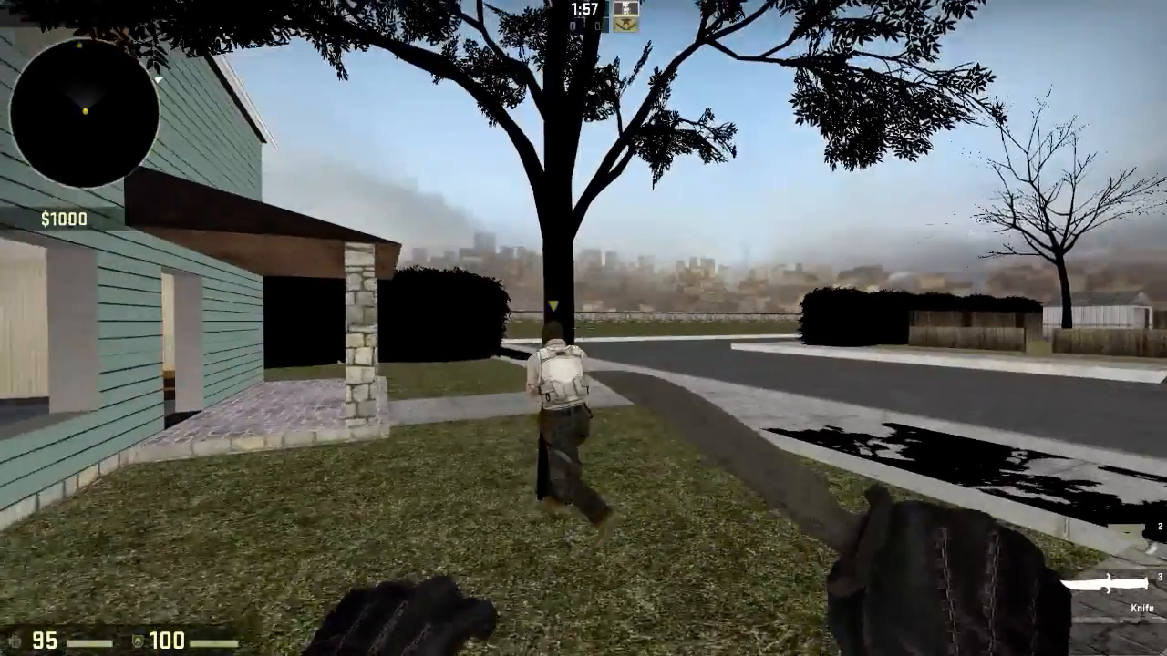
key("w")
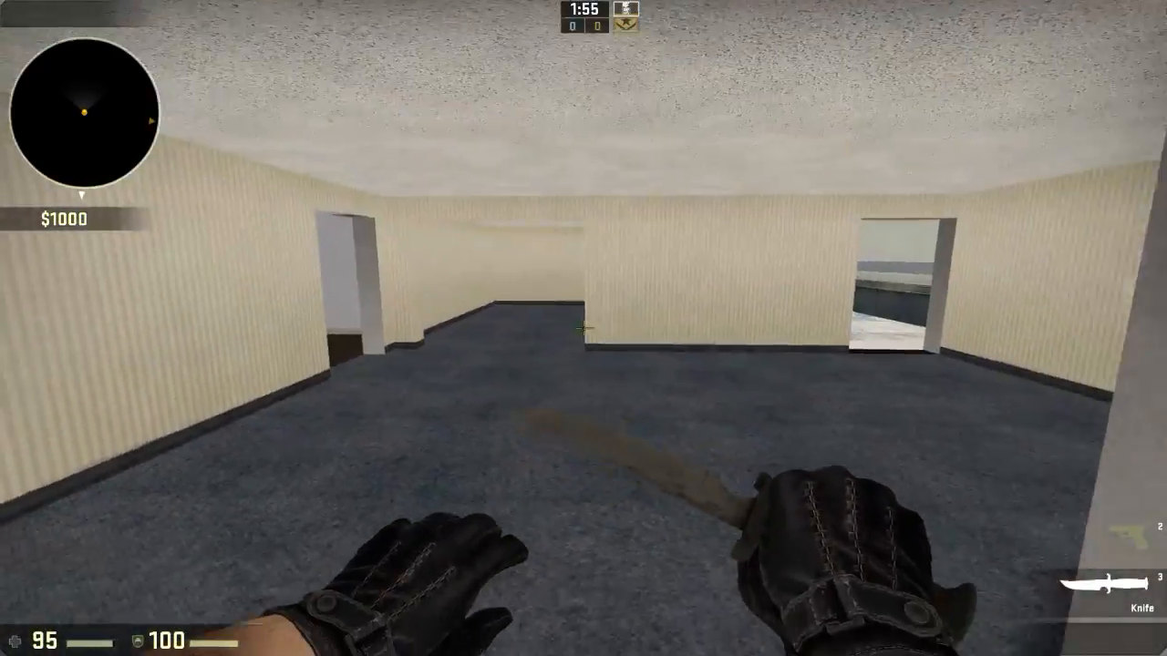
key("w")
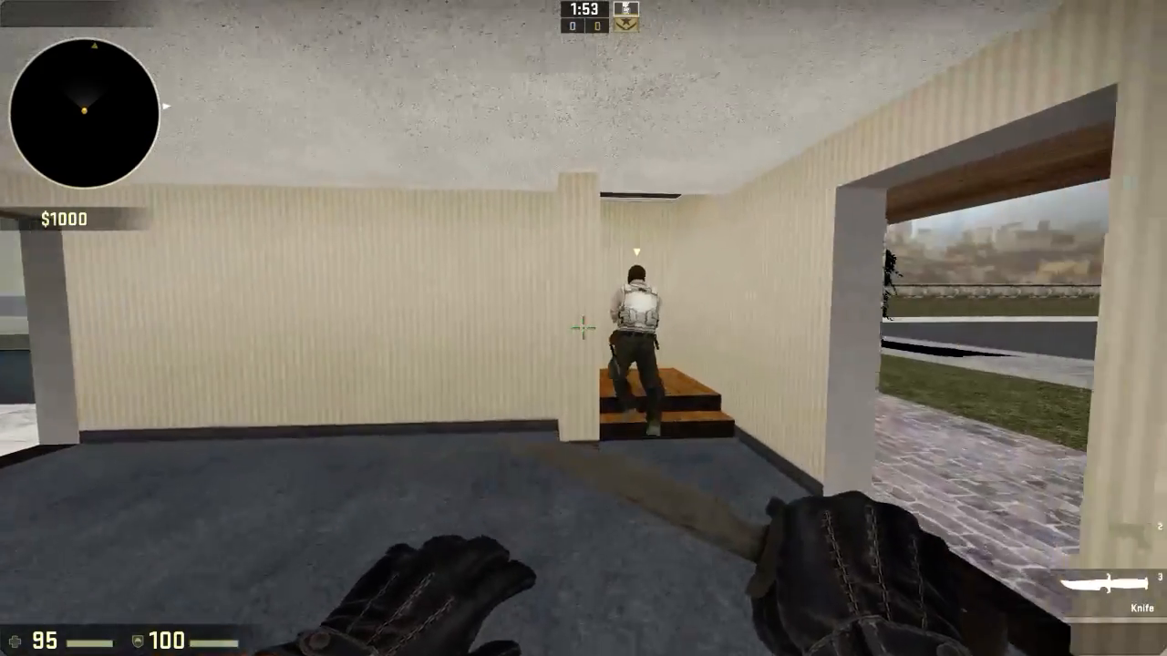
Step: Follow the teammate to the green house's wooden staircase and climb it with the Glock-18 equipped
left_click(583, 328)
key("w")
key("2")
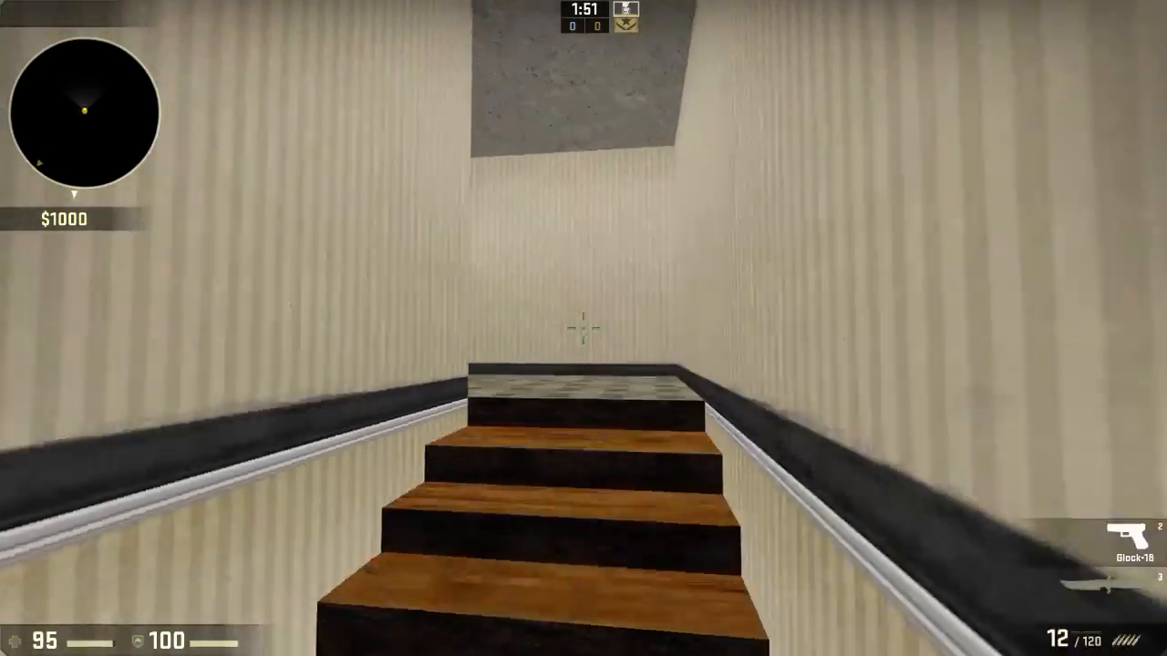
key("w")
Step: Fire the Glock-18 at the upstairs bathroom's tiled wall and the striped hallway wall beside the wood-floored room
left_click(584, 328)
left_click(583, 328)
key("w")
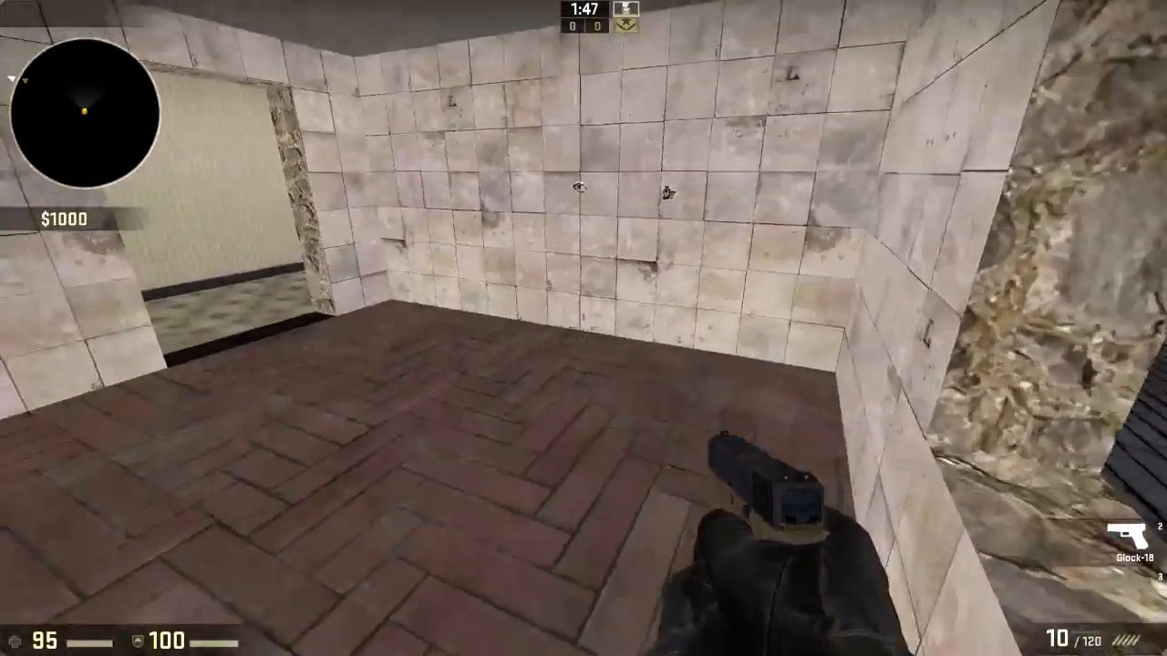
key("a")
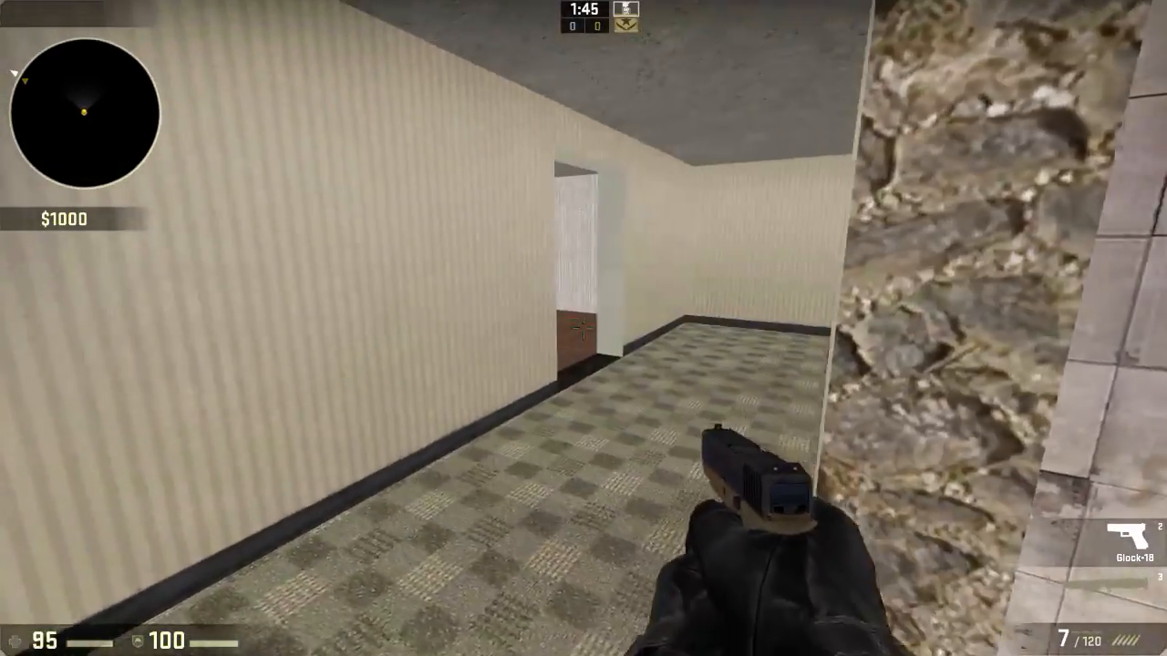
key("w")
key("d")
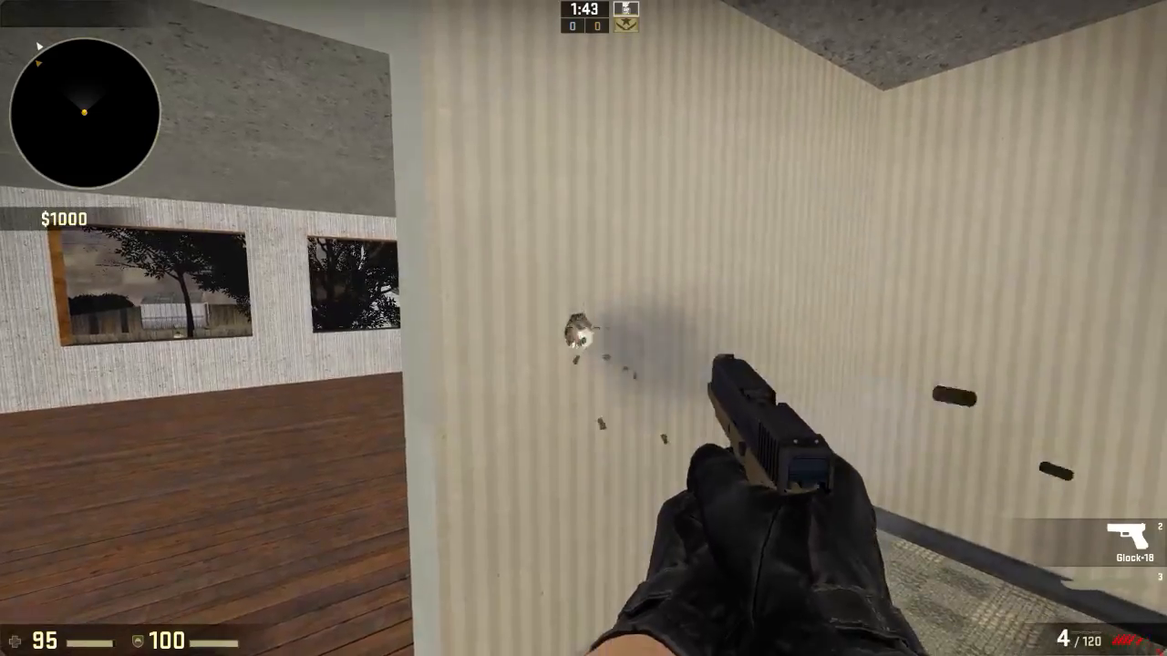
left_click(583, 328)
Step: Walk along the upstairs hallway, equip the knife and get out onto the green house's garage roof
key("w")
key("w")
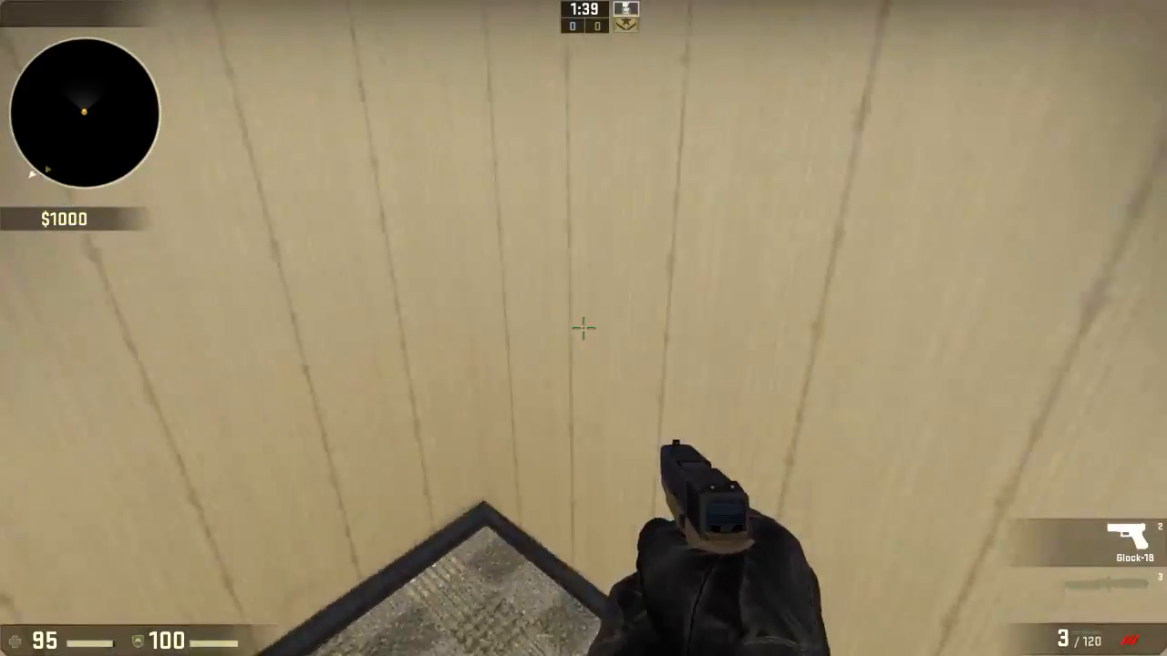
key("w")
key("3")
key("w")
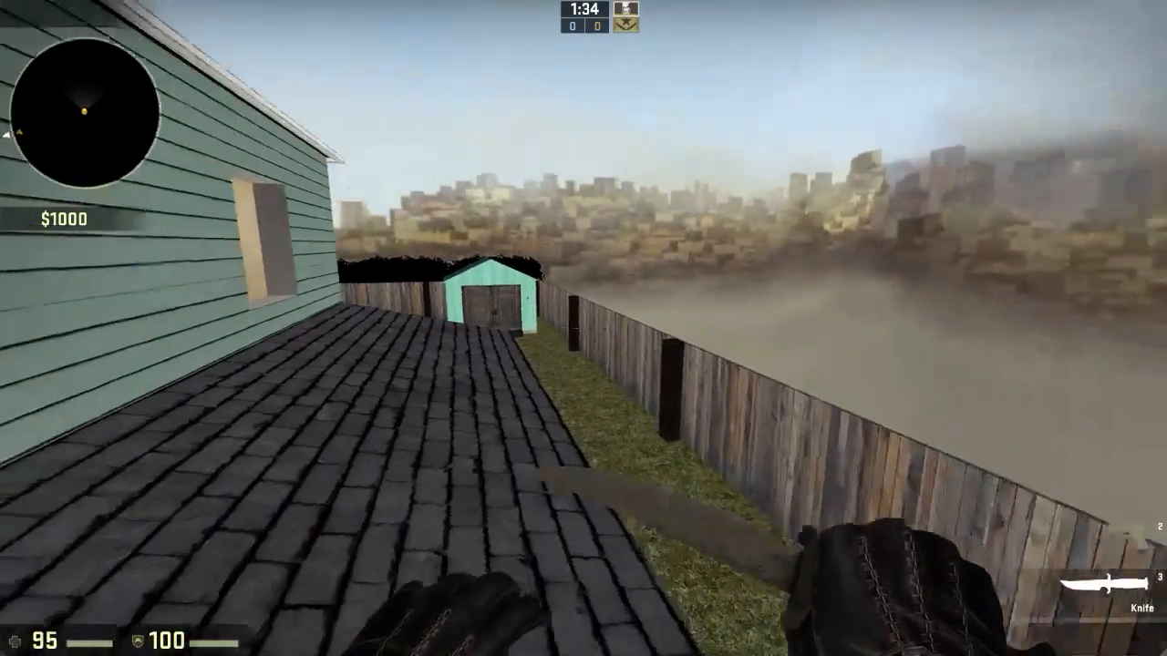
Step: Drop from the garage roof into the backyard, leave for the street and reach the white house's sidewalk
key("w")
left_click(584, 328)
key("w")
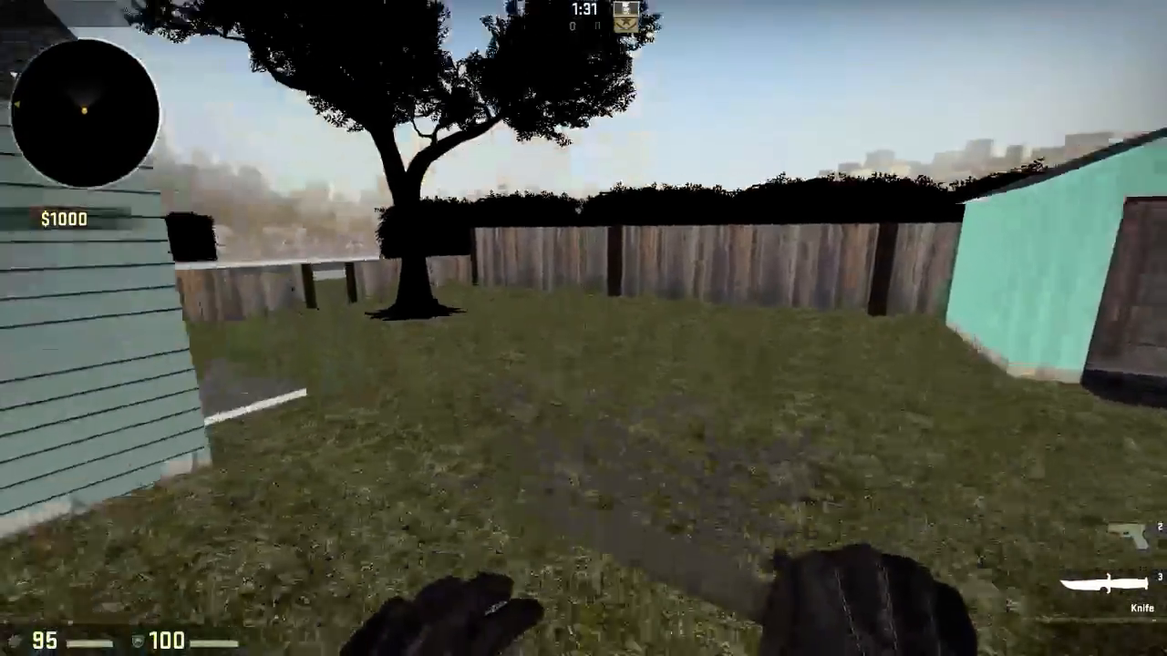
key("a")
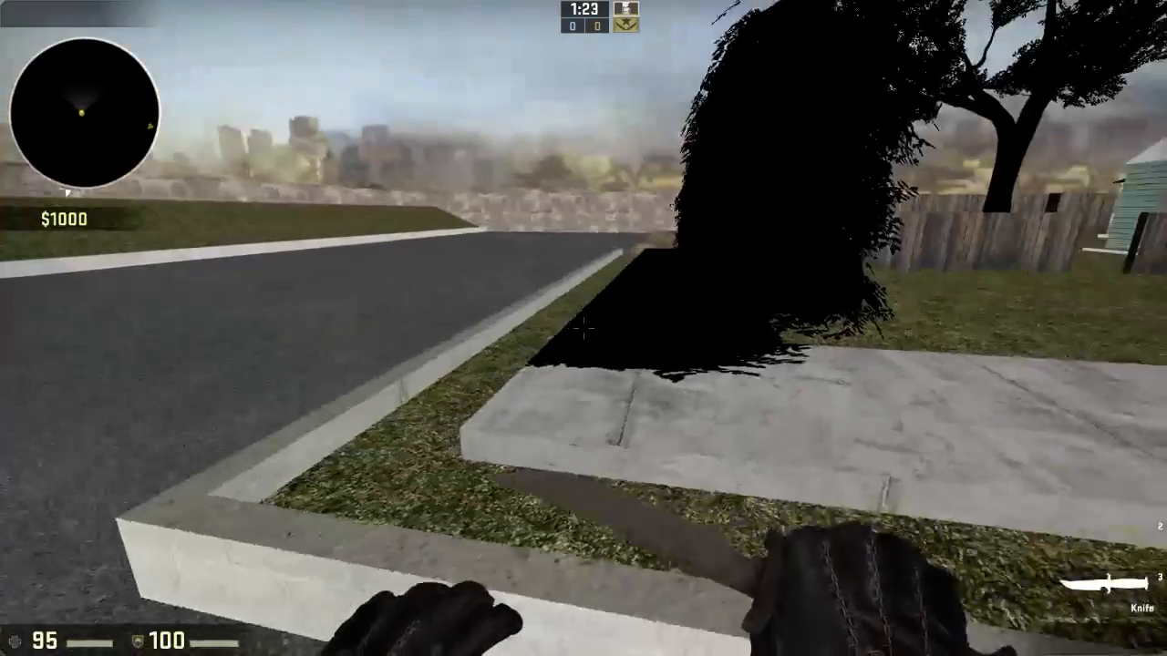
key("w")
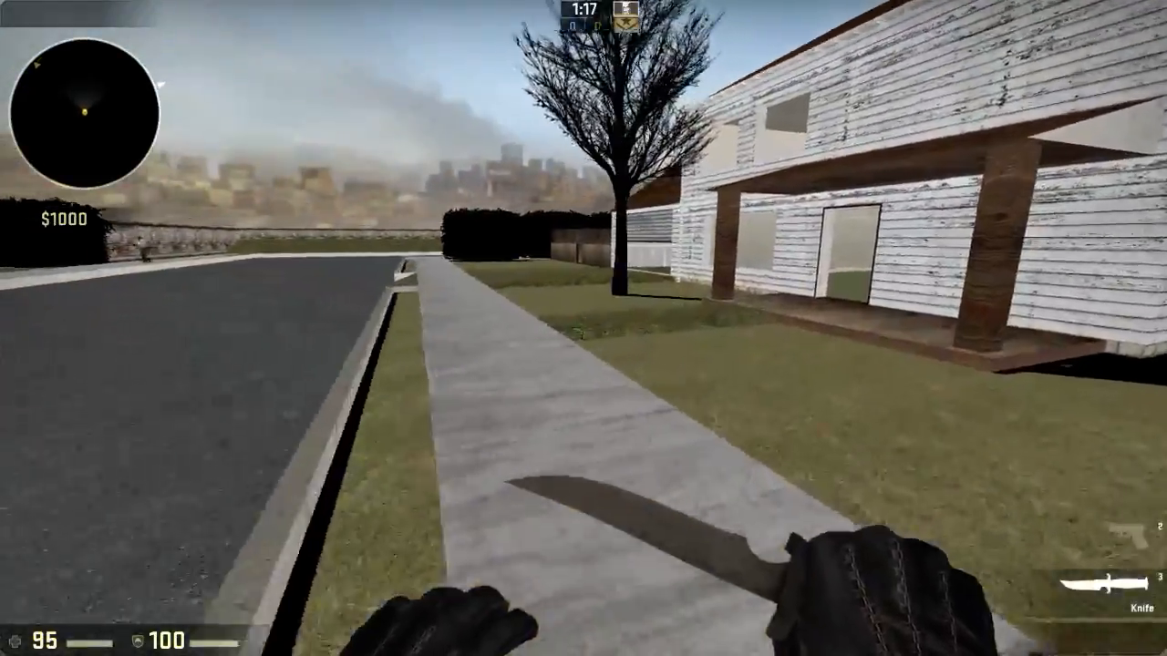
Step: Enter the white house with the knife and pass through its ground-floor rooms onto the wooden back porch
key("3")
key("w")
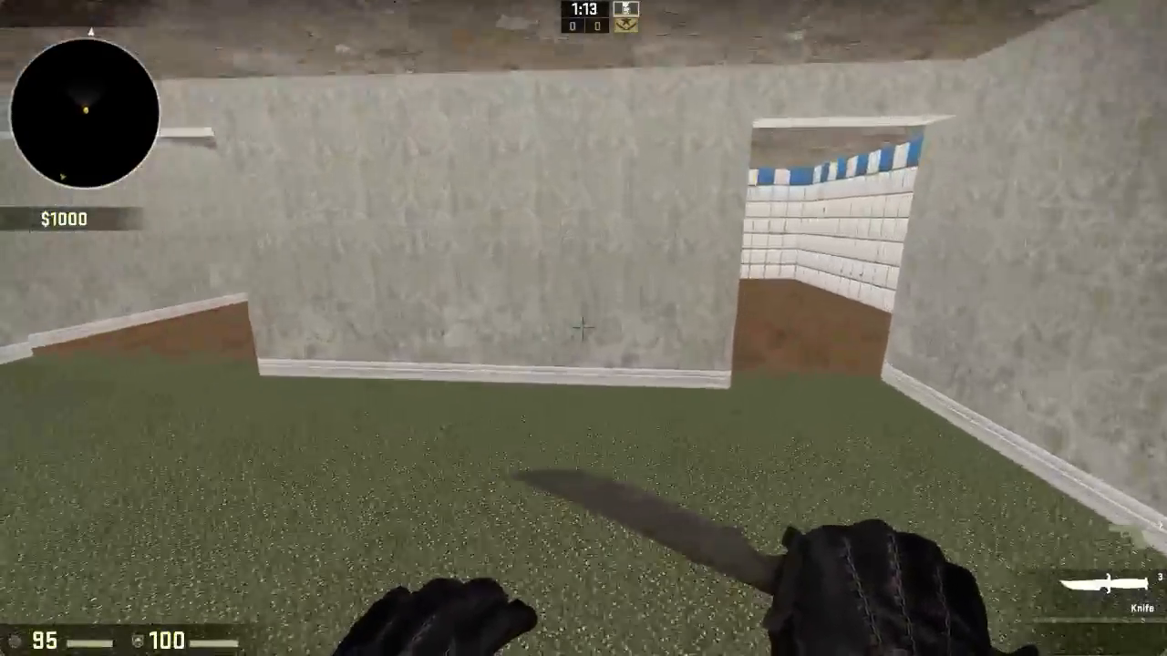
key("w")
key("w")
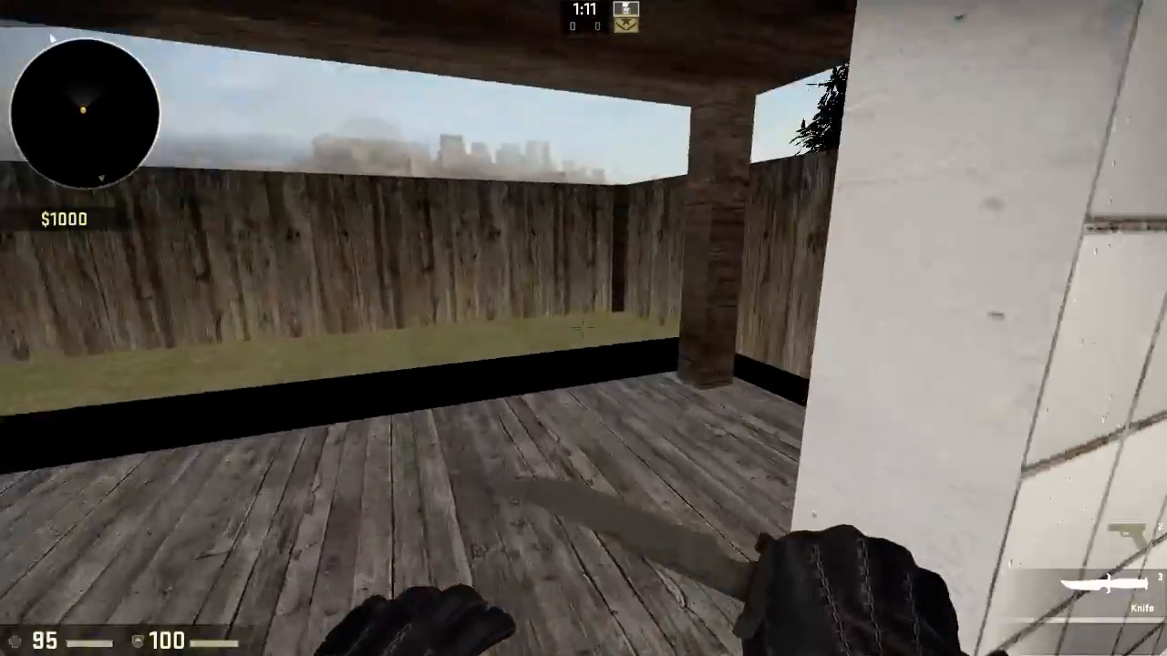
Step: Shoot the Glock-18 over the fence along the white house's side wall, reload and return to the porch
key("s")
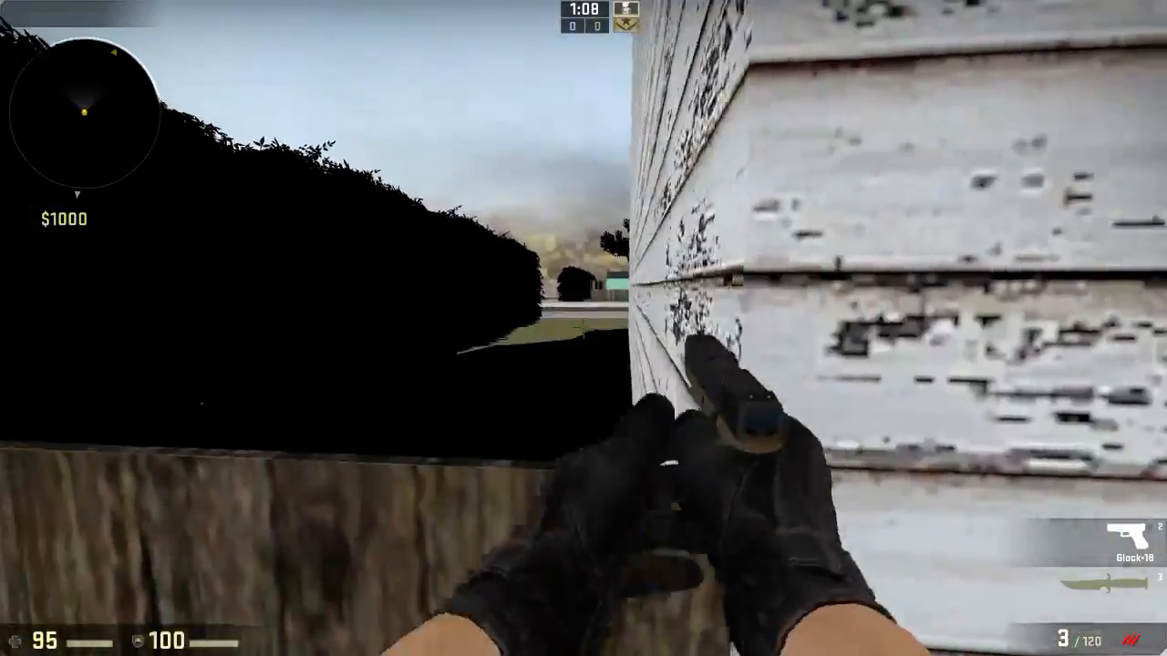
left_click(583, 328)
left_click(583, 328)
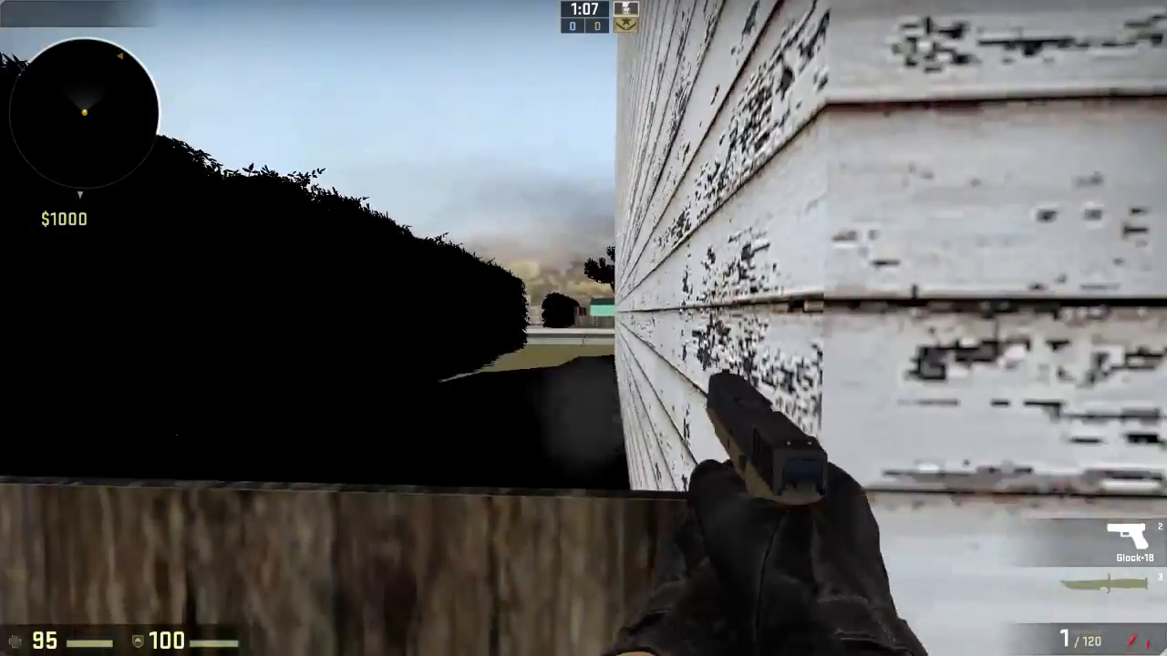
key("w")
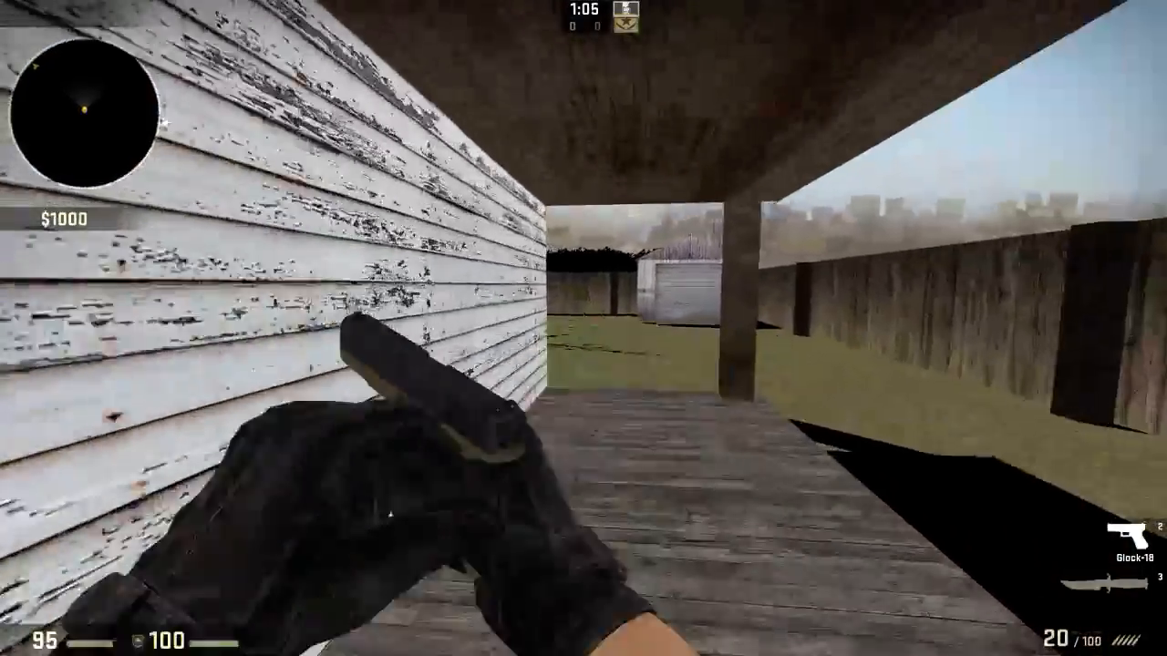
Step: Cross the back porch and get up onto the ridge of the white house's brown shingled garage roof
key("w")
key("w")
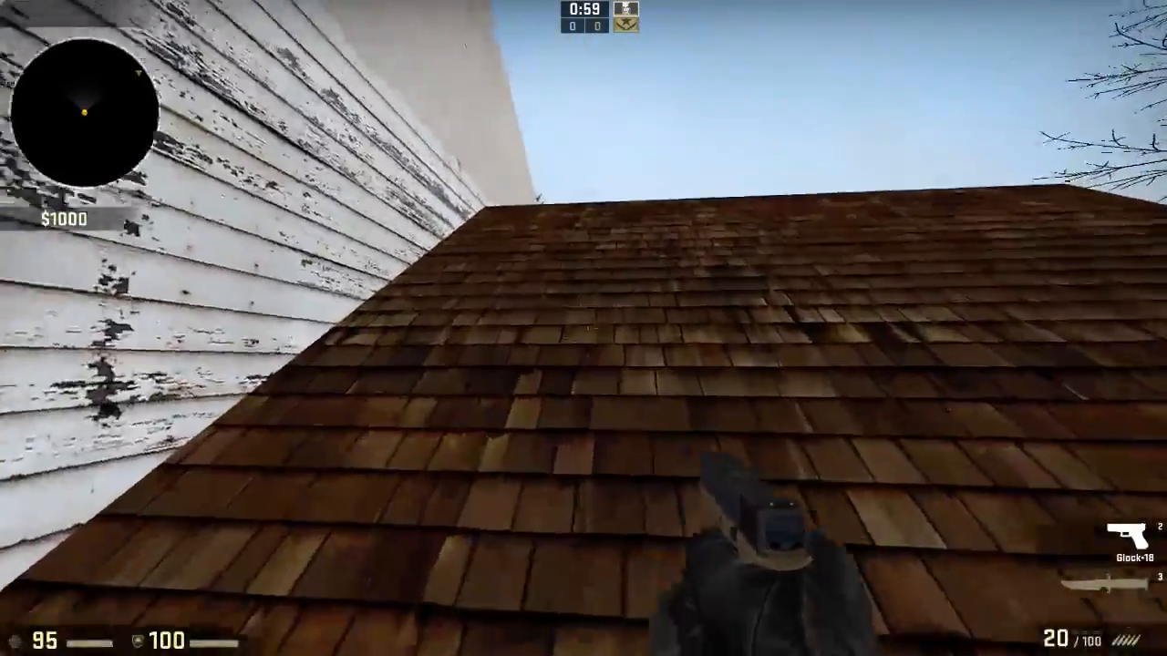
key("space")
key("w")
key("w")
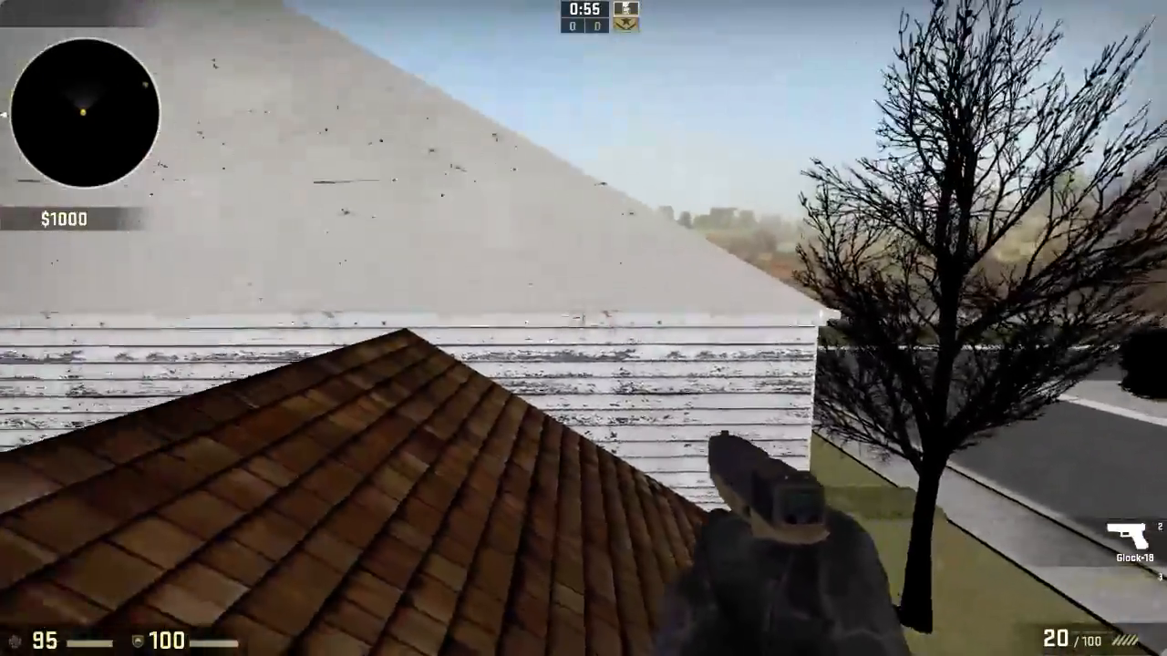
Step: Move around the white house's garage roof, checking its side wall, the backyard and the view across the street
key("w")
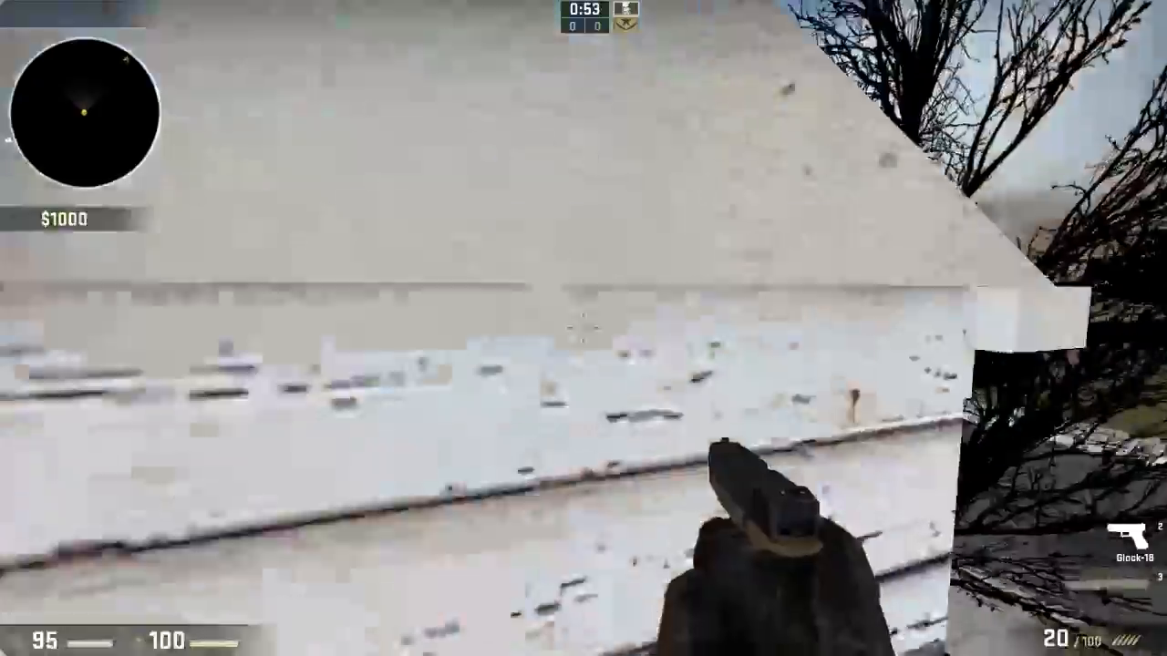
key("a")
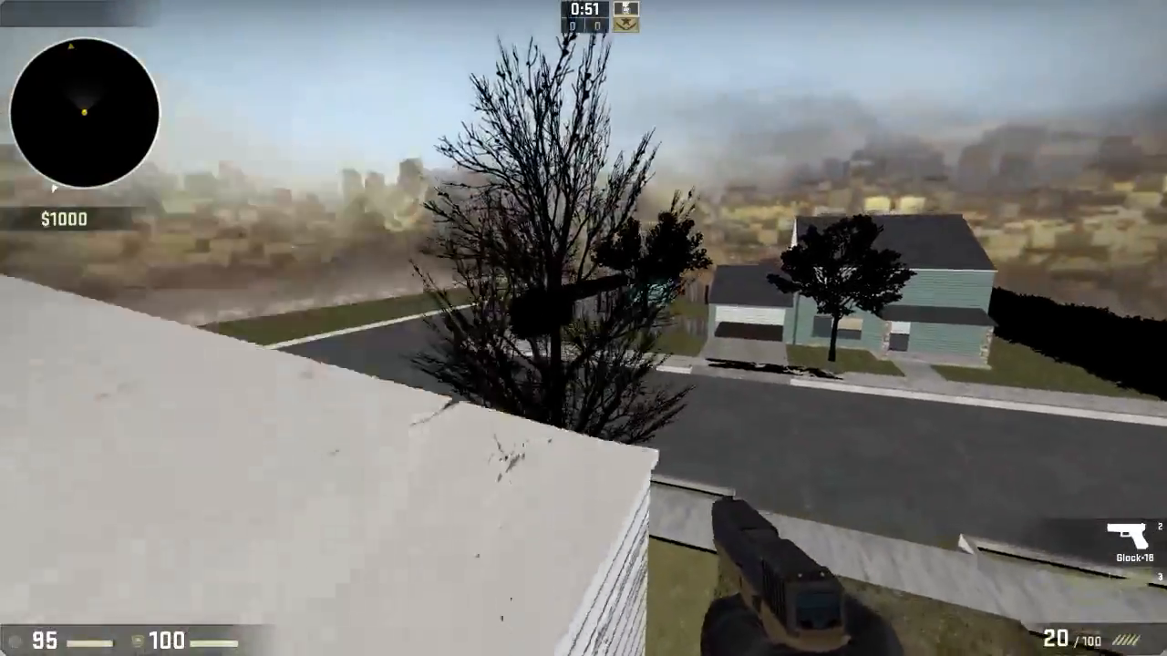
key("w")
key("a")
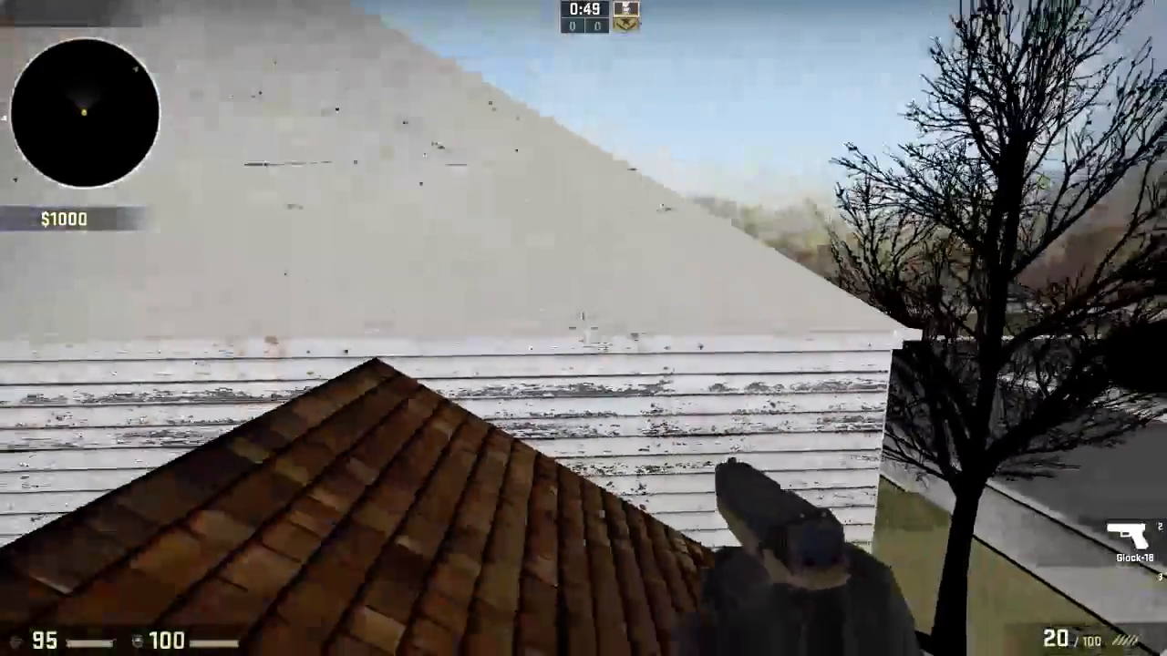
key("a")
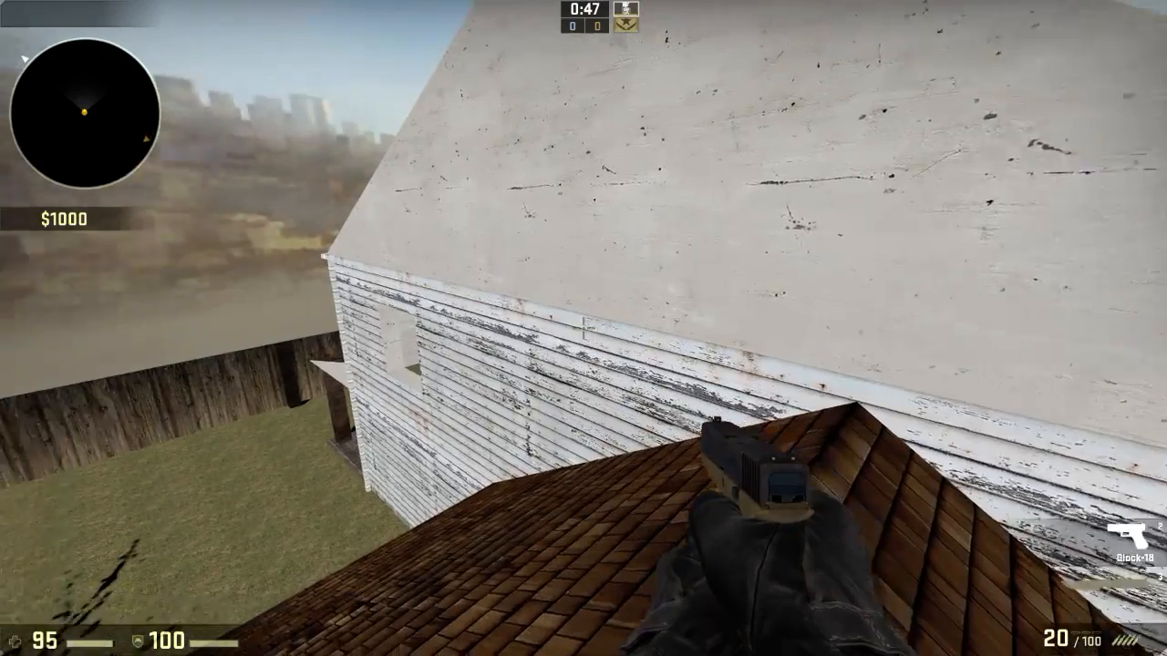
key("d")
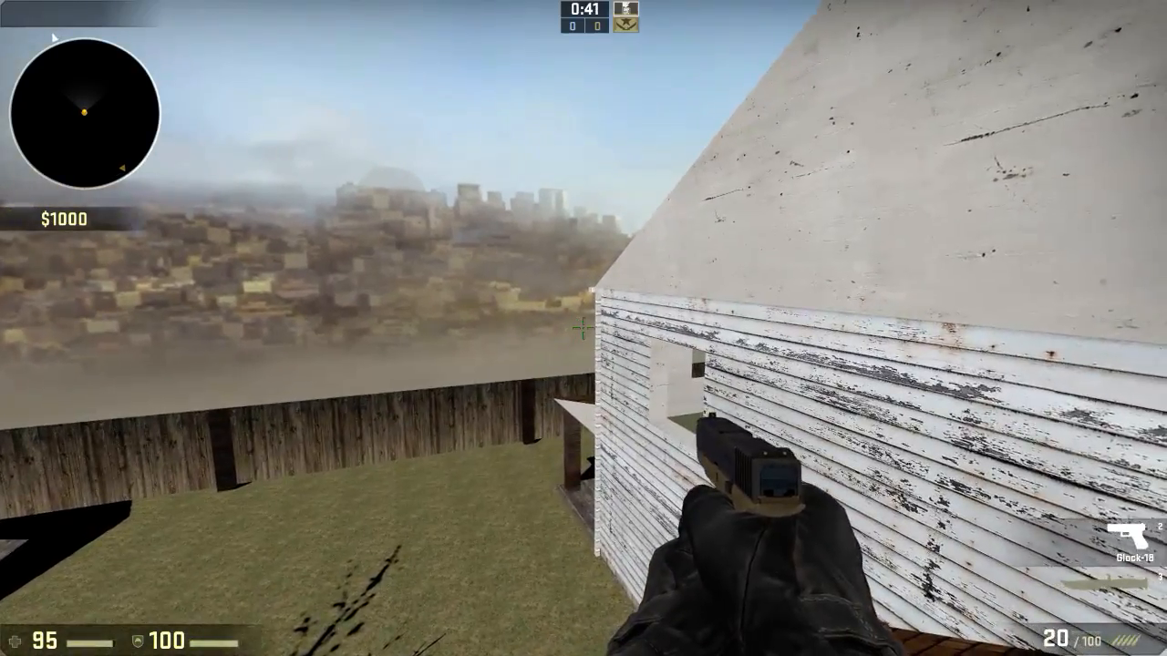
key("w")
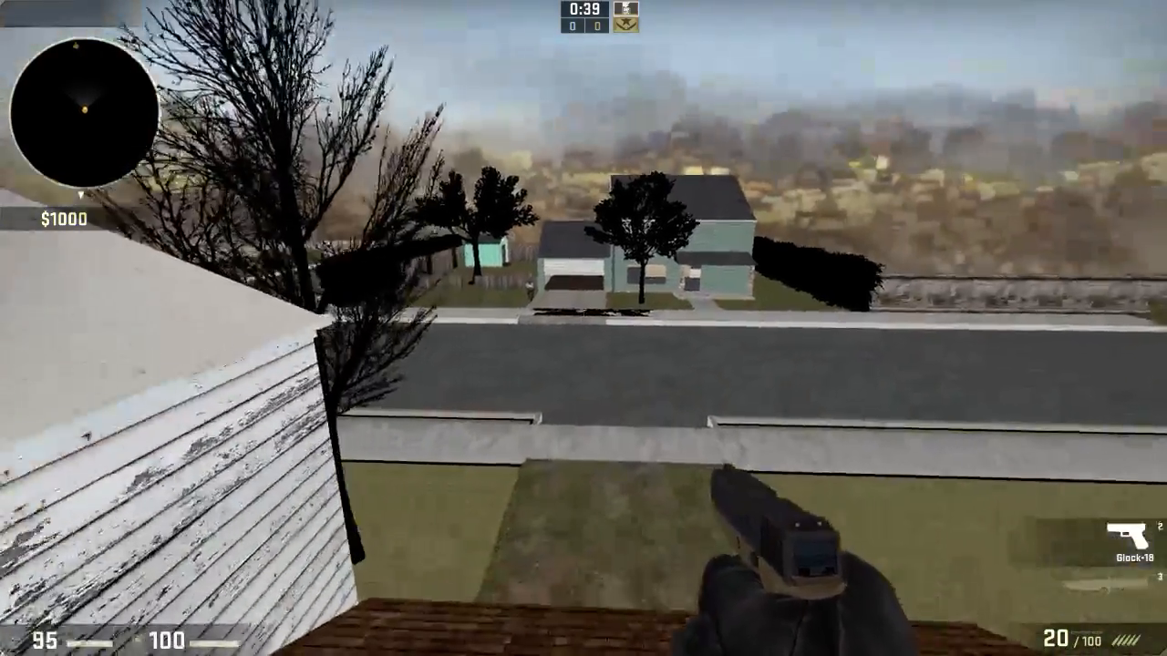
Step: Leave the garage roof, cross the street to the green house's front lawn and shoot towards its porch
key("w")
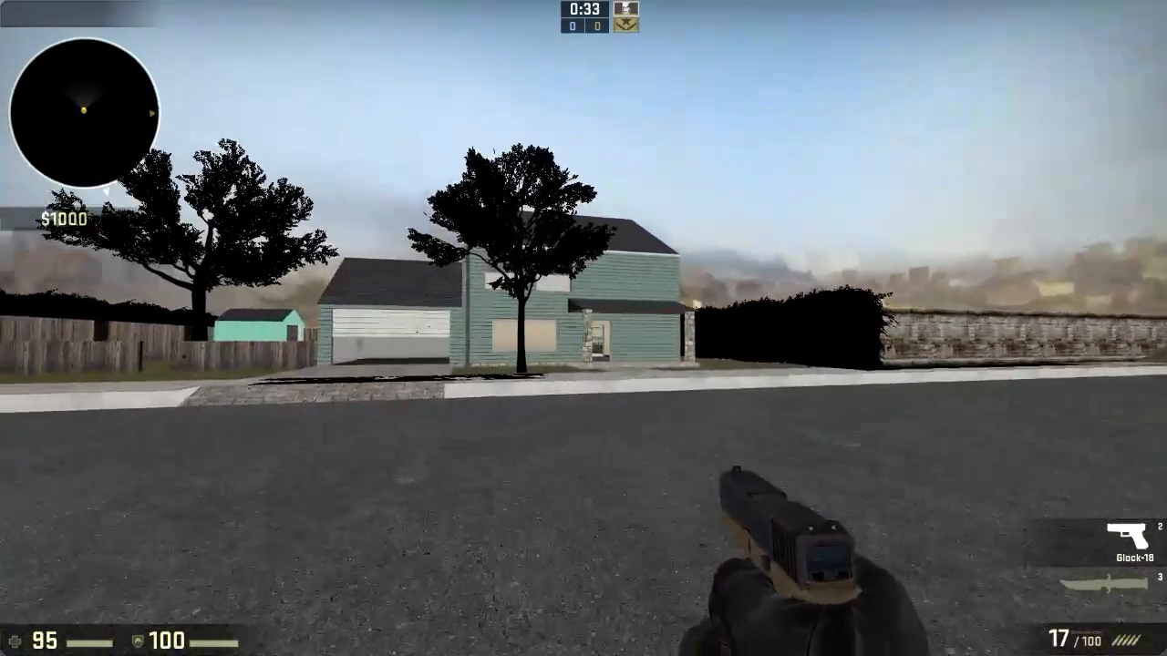
key("w")
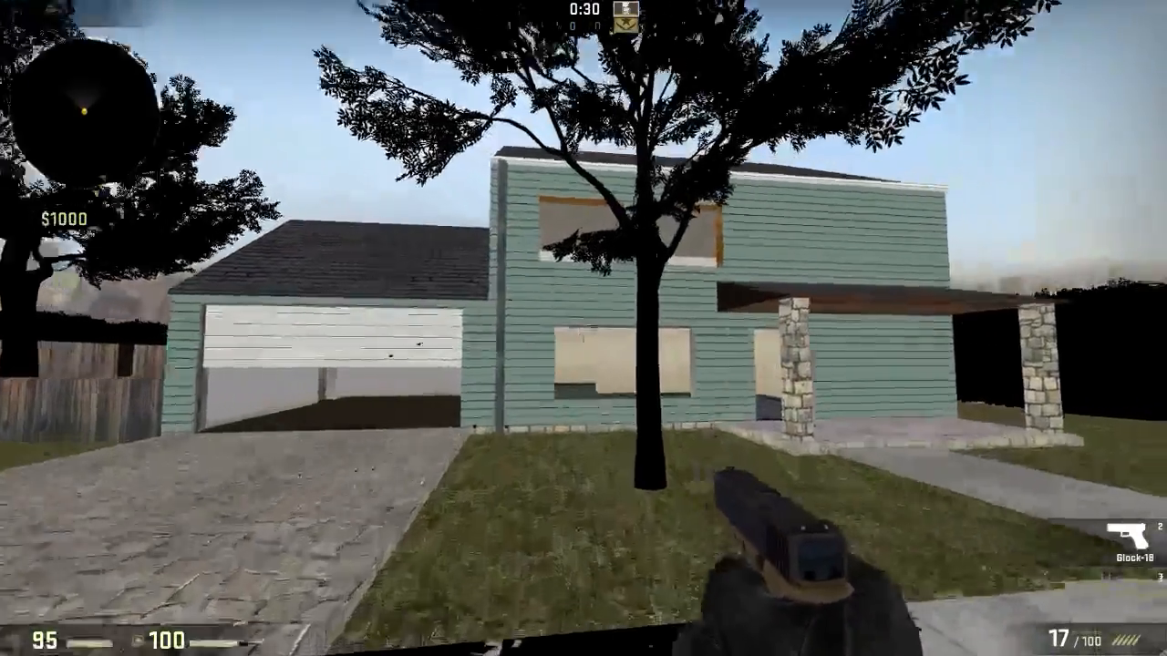
key("w")
left_click(584, 328)
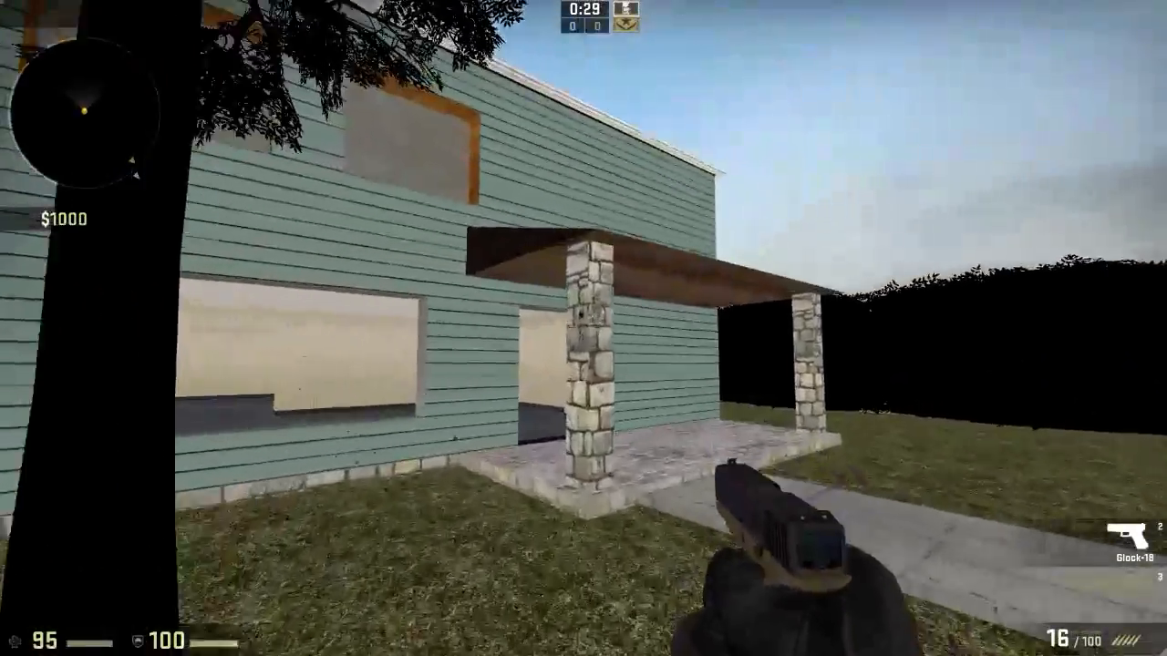
left_click(583, 328)
Step: Equip the knife and walk over the green house's driveway onto the street facing the white house
key("3")
key("w")
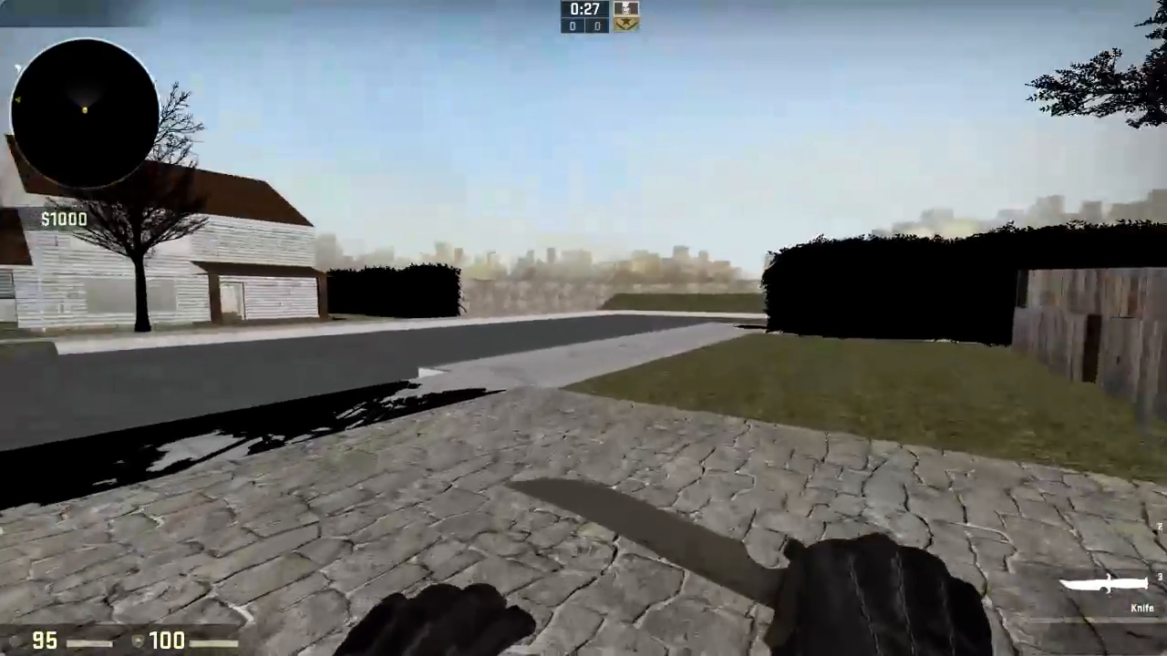
key("w")
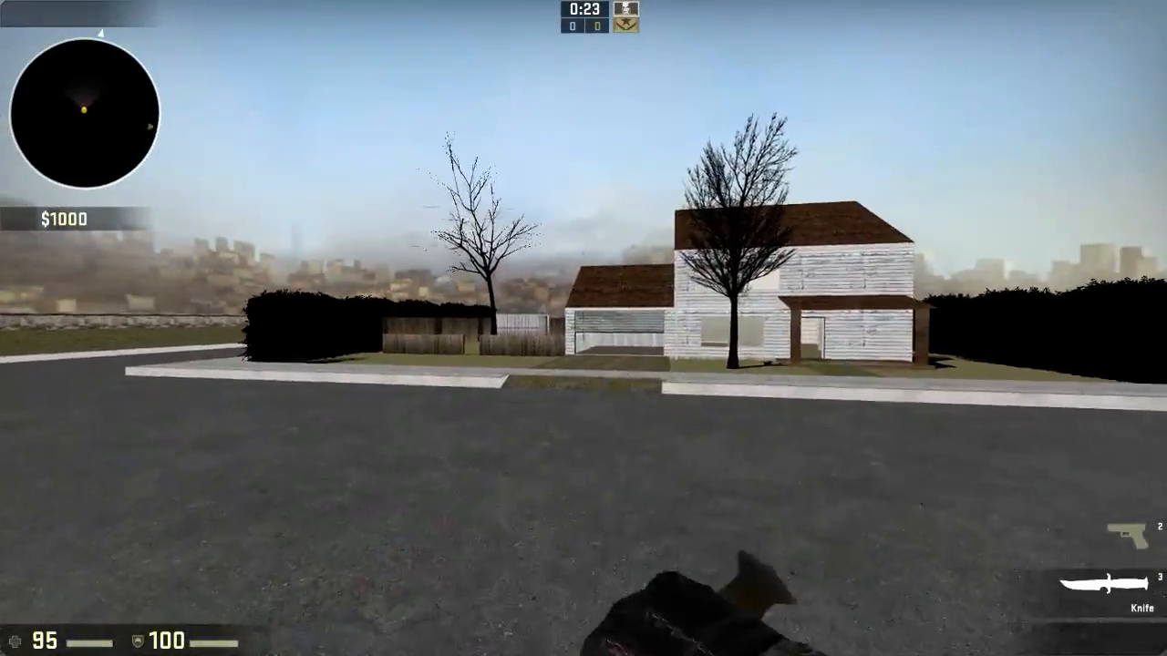
Step: Equip the Glock-18 and cross the street to the sidewalk beside the hedge next to the white house
key("2")
key("w")
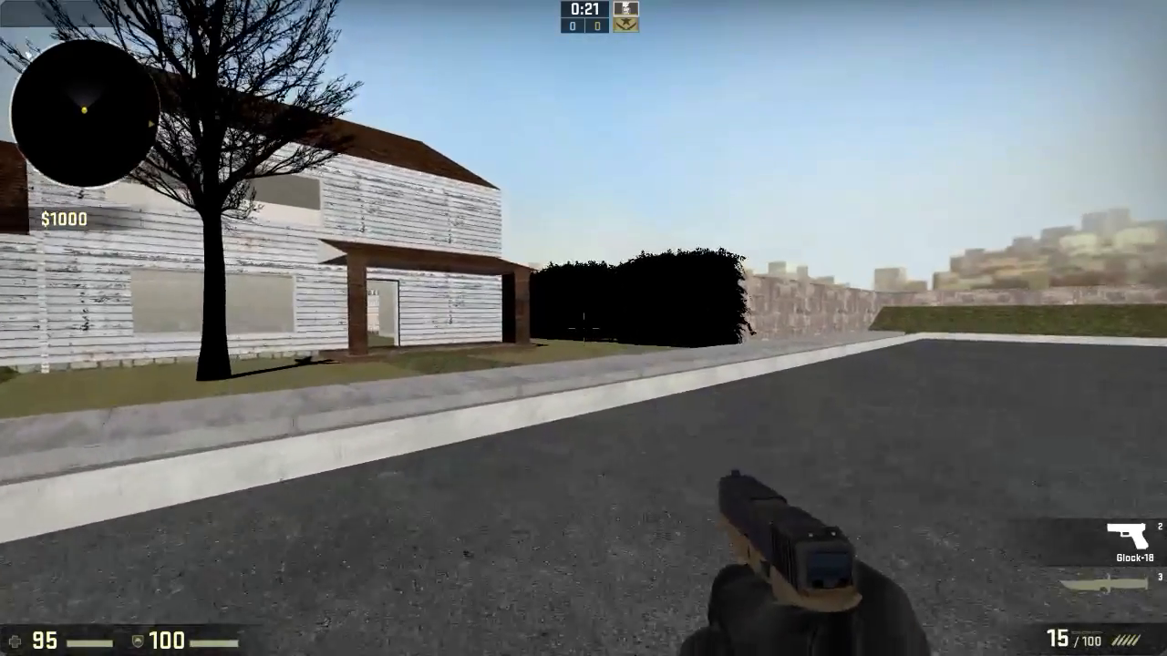
key("w")
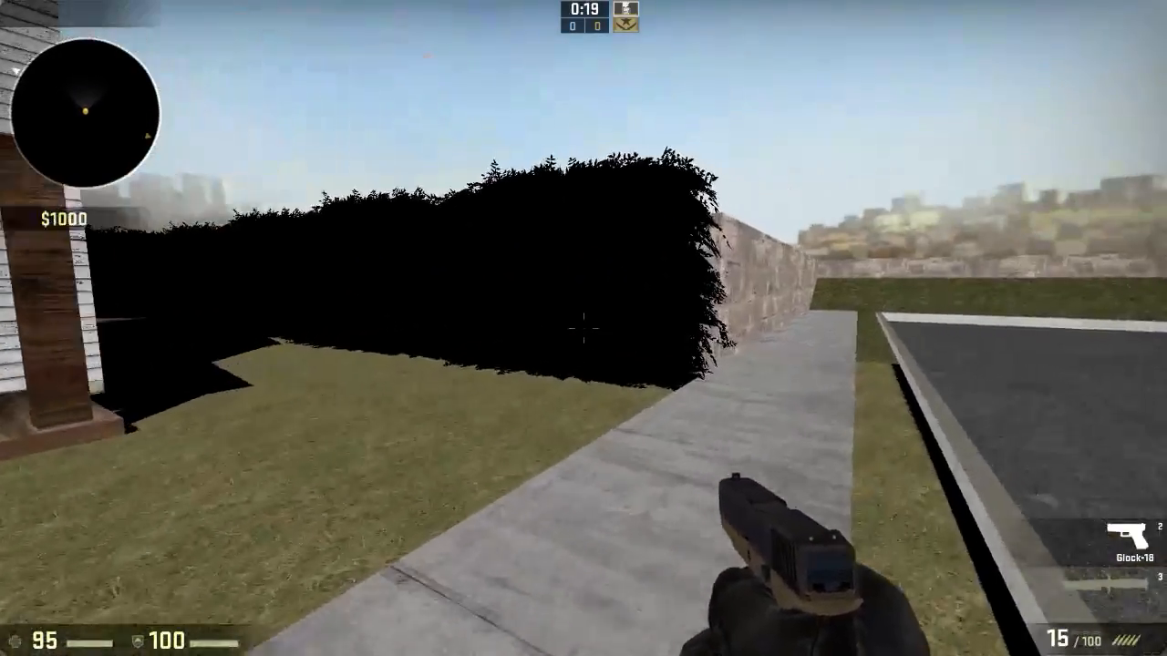
key("w")
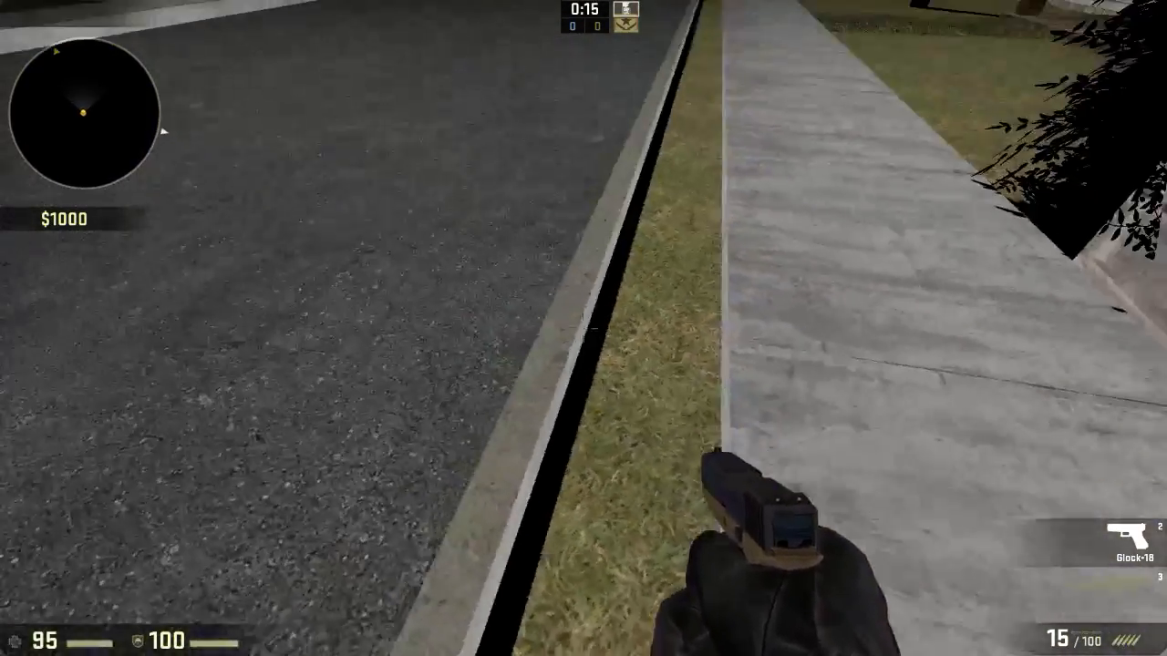
Step: Inspect the pistol while walking the sidewalk by the stone wall, and examine the curb and grass strip along the road
key("f")
key("w")
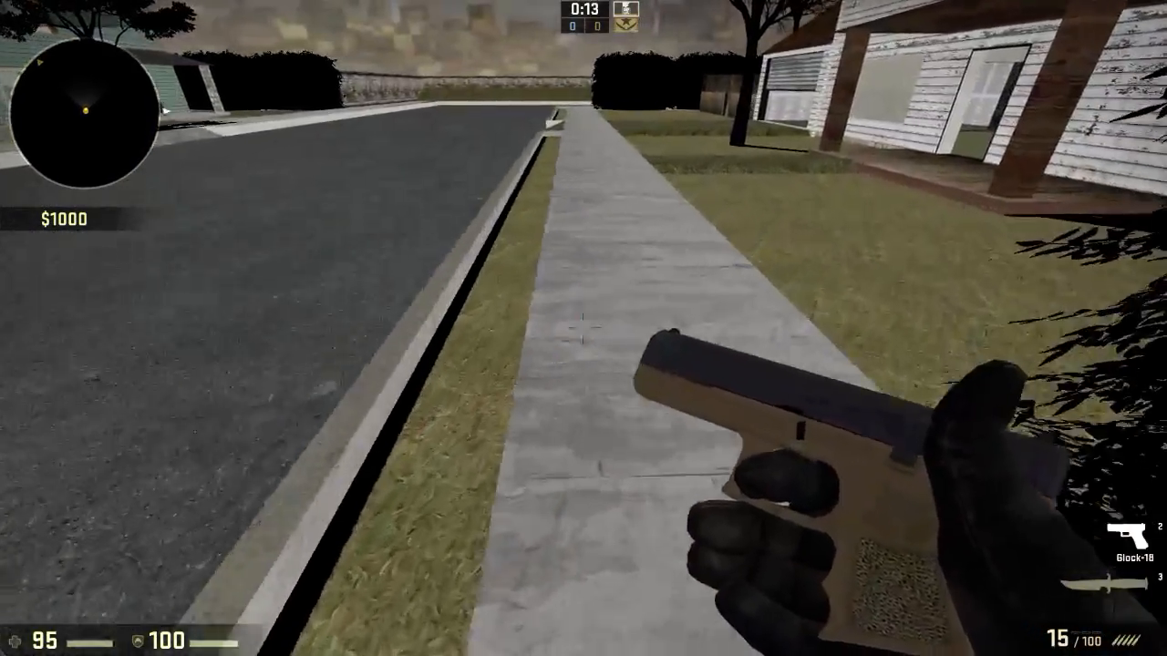
key("w")
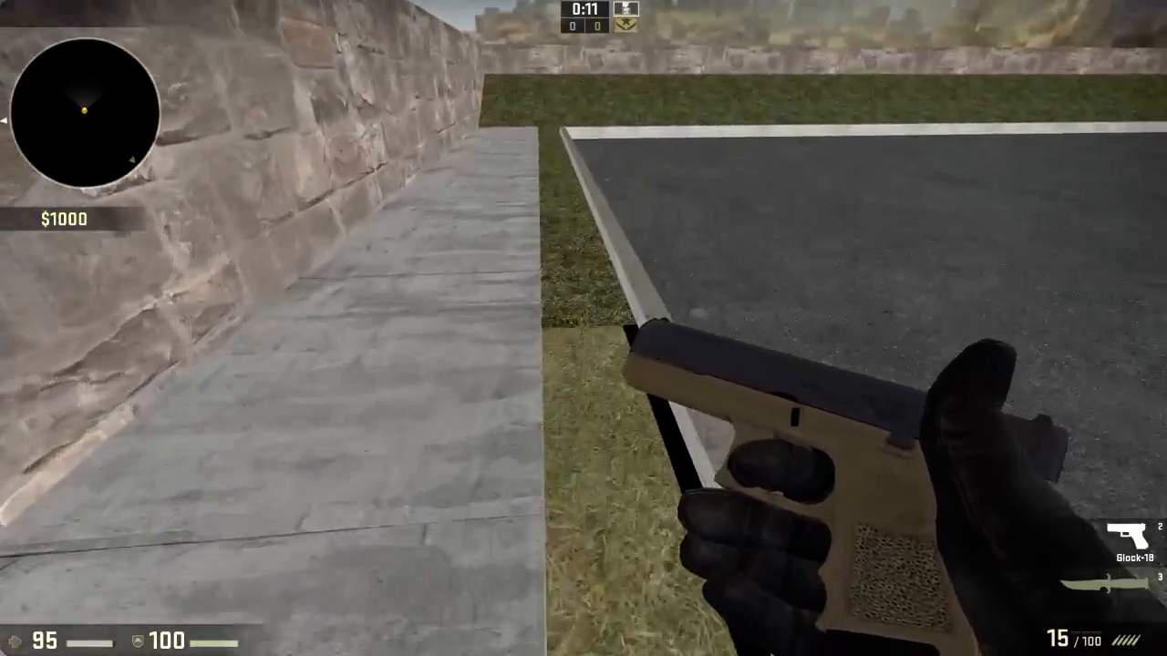
key("w")
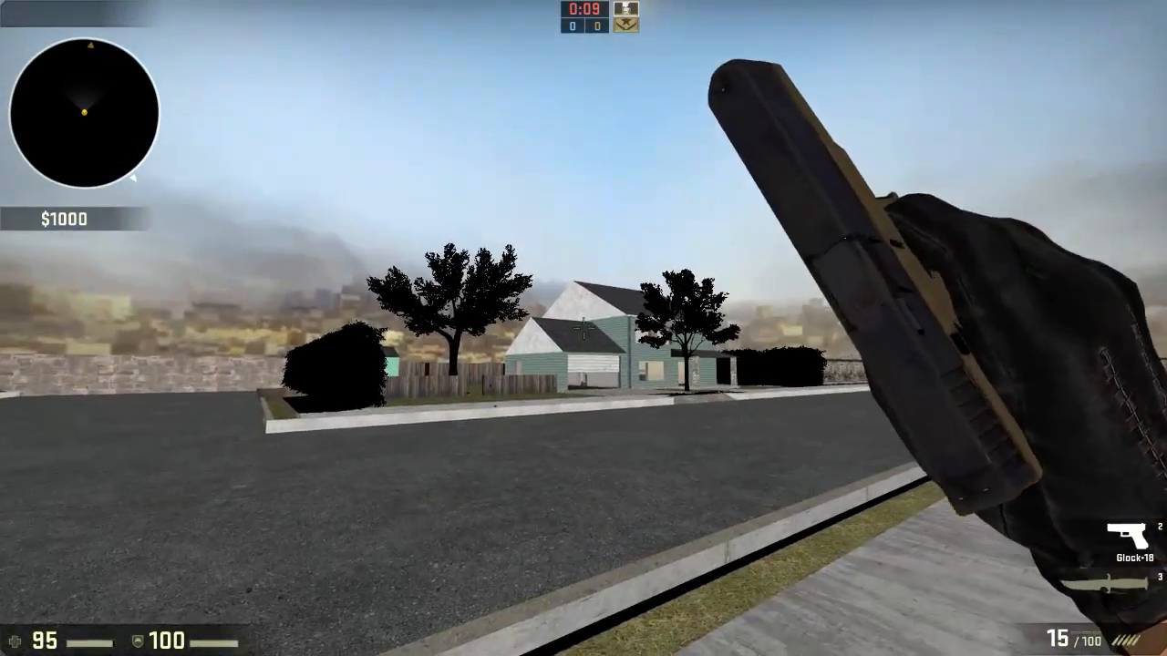
key("w")
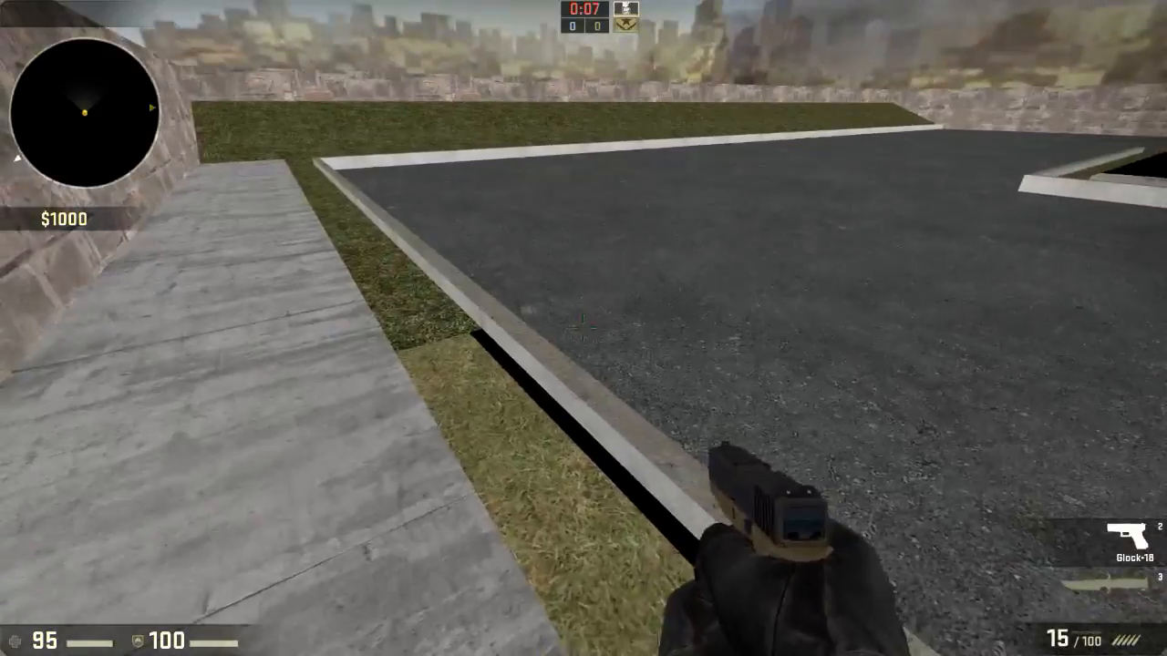
key("w")
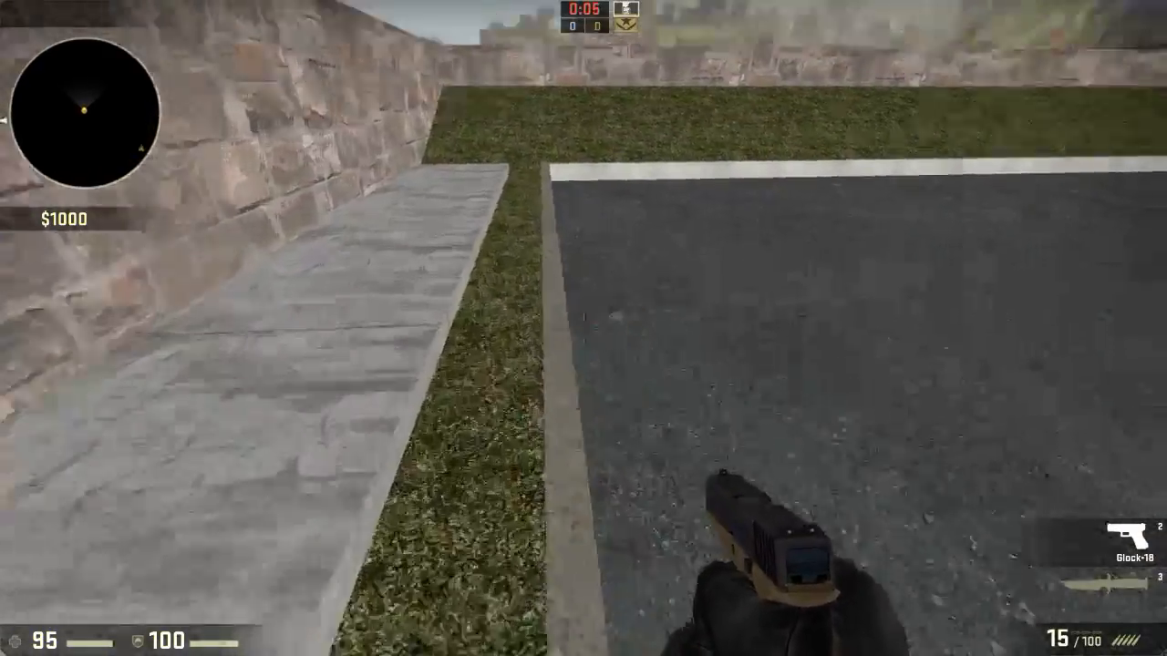
key("w")
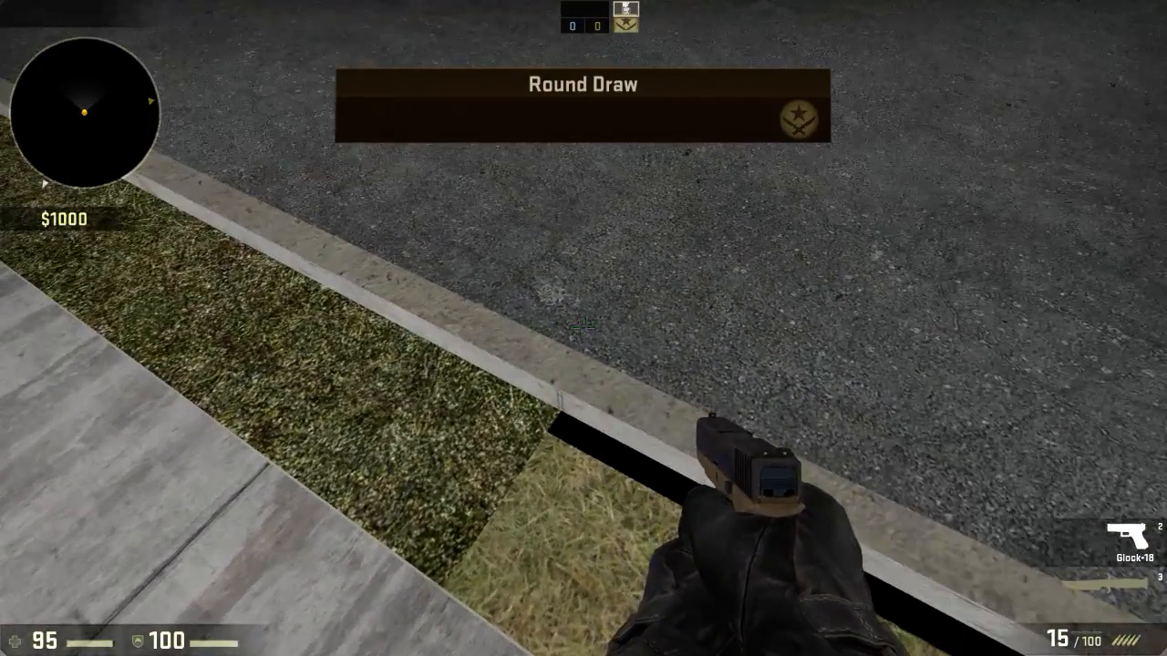
Step: Return along the street to the white house's front lawn and look over the grass path leading to its porch
key("d")
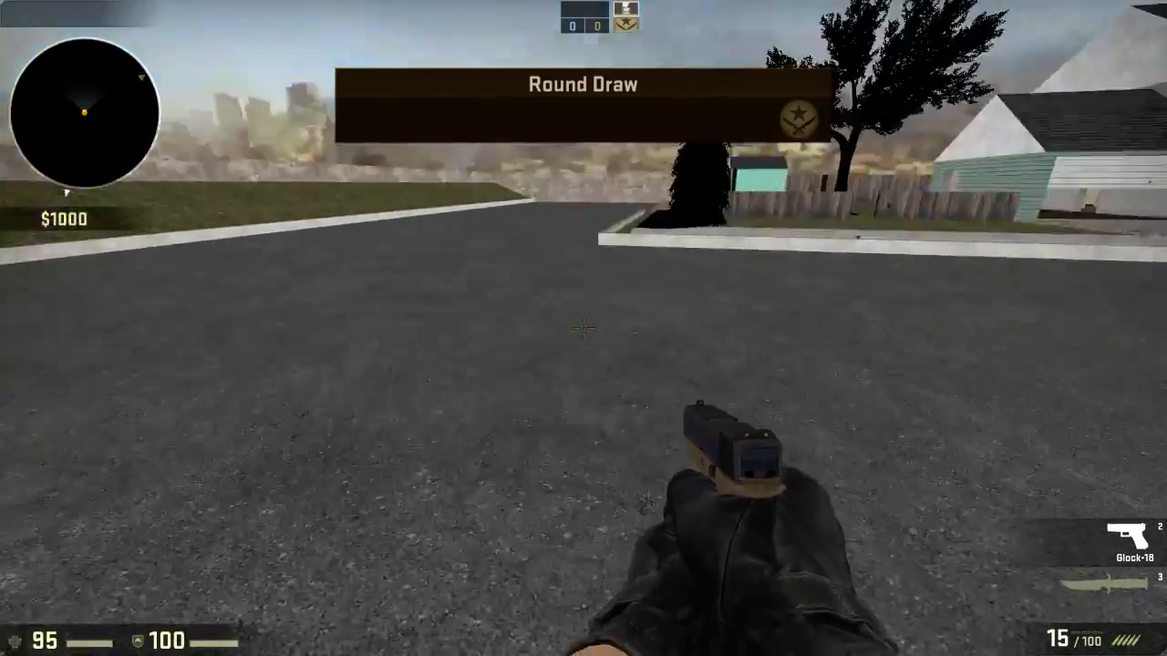
key("w")
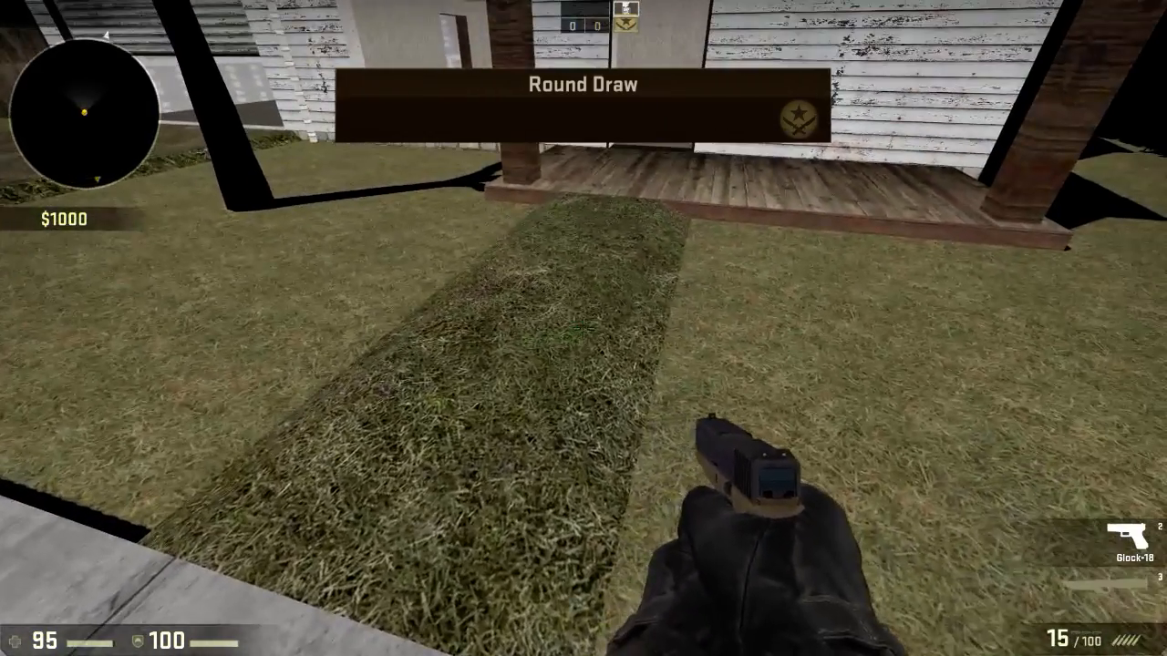
key("w")
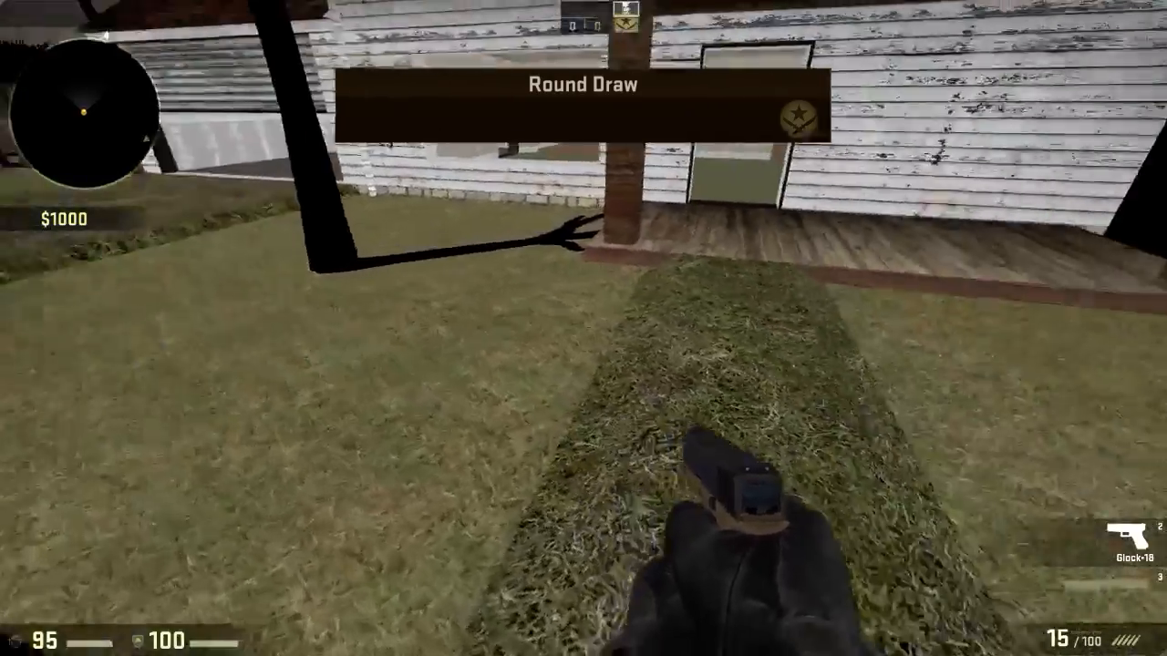
Step: Equip the knife and walk from the green house's backyard across the street to the white house's front path
key("3")
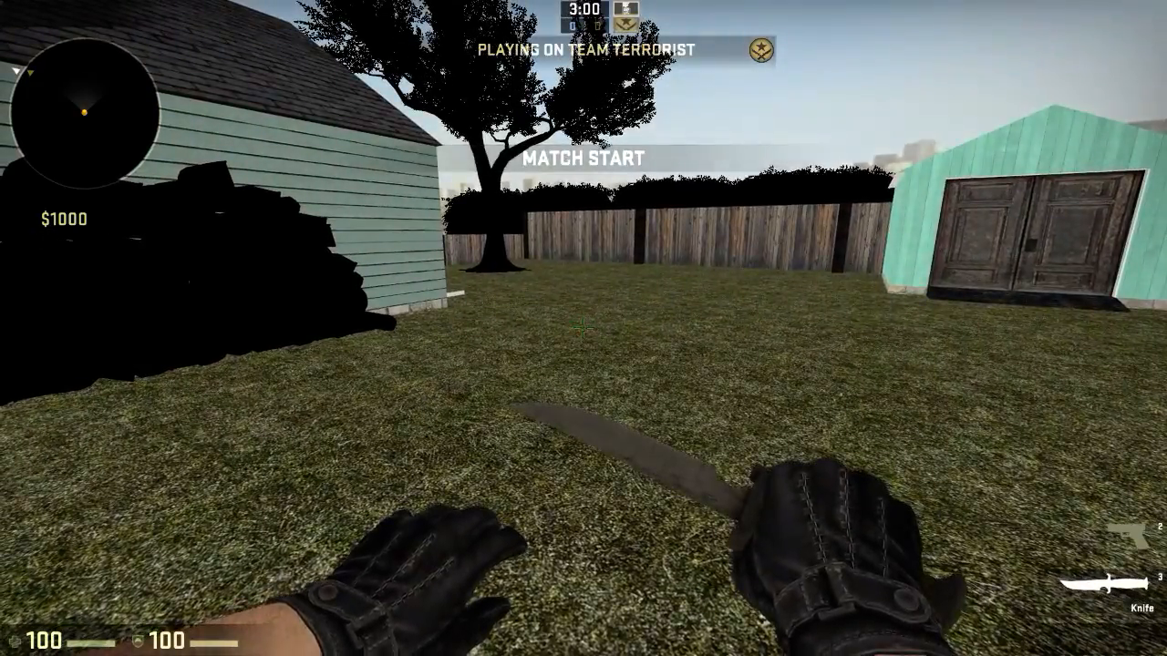
key("w")
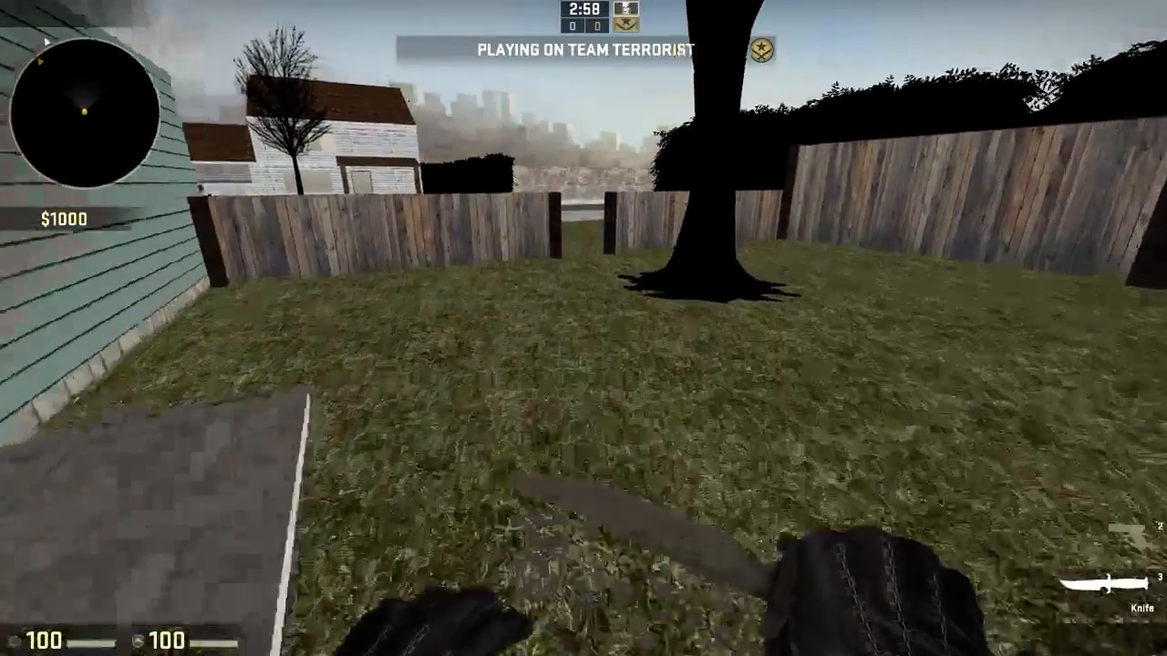
key("w")
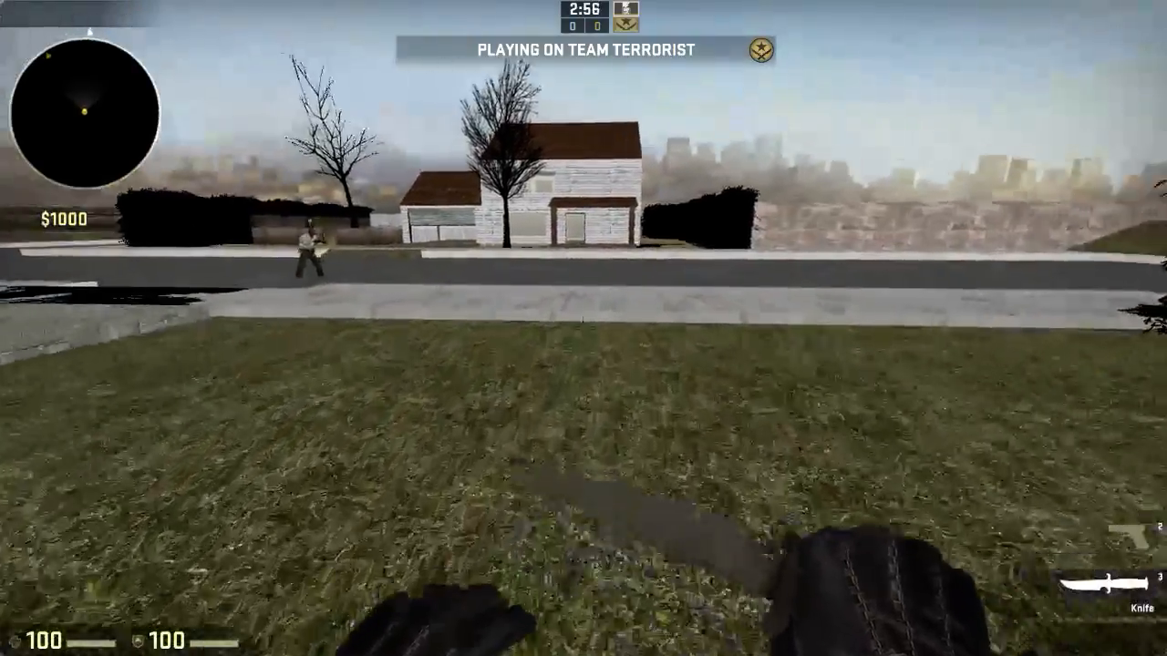
key("w")
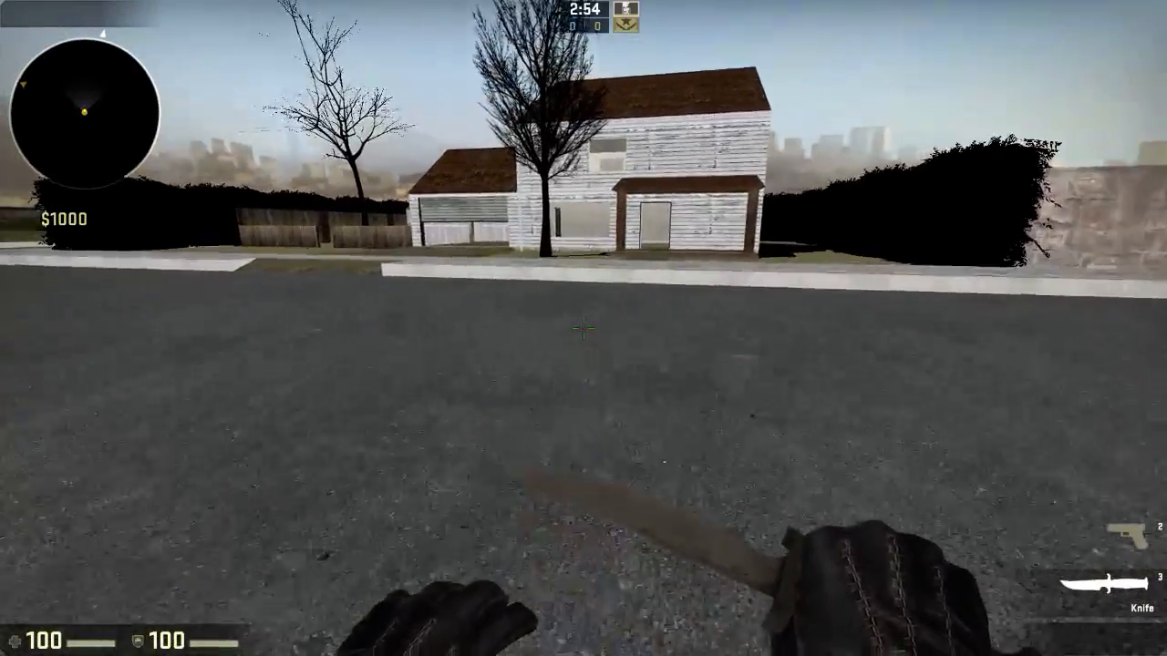
key("w")
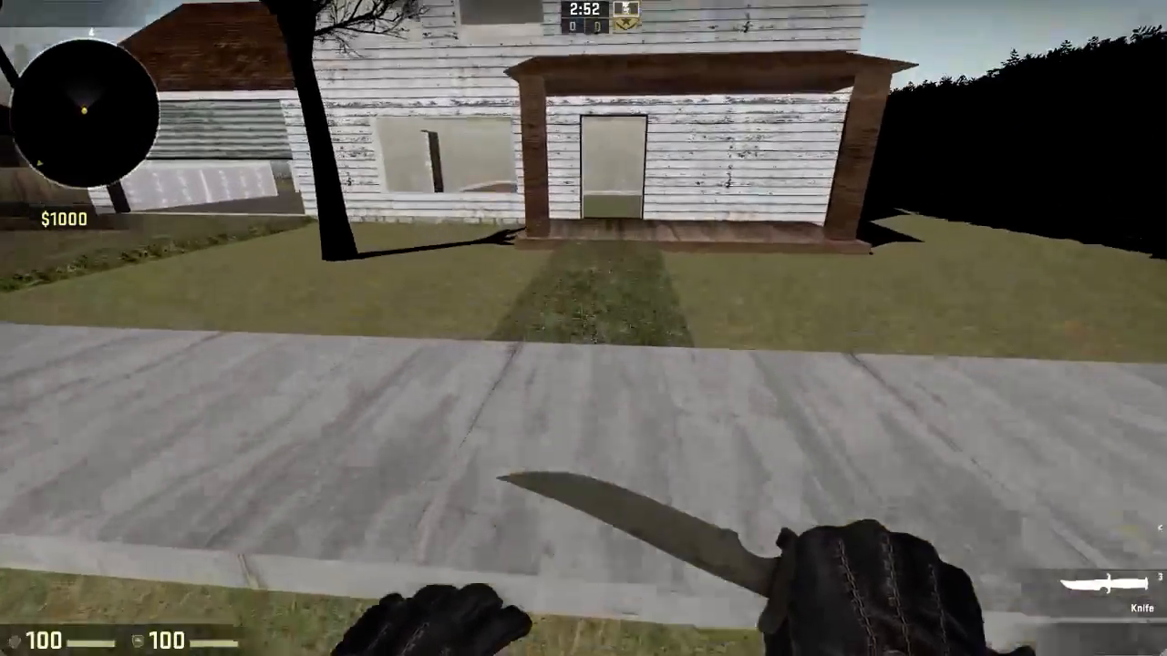
key("w")
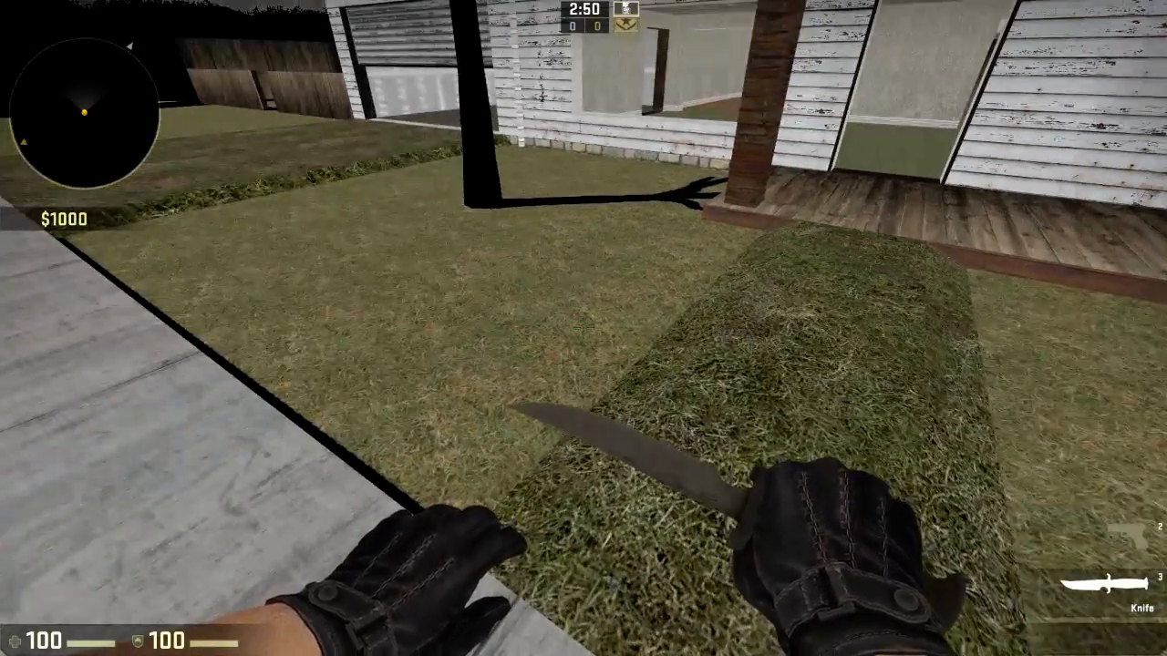
Step: Walk to the white house's driveway and examine its ground texture and grassy edges from the sidewalk and lawn
key("w")
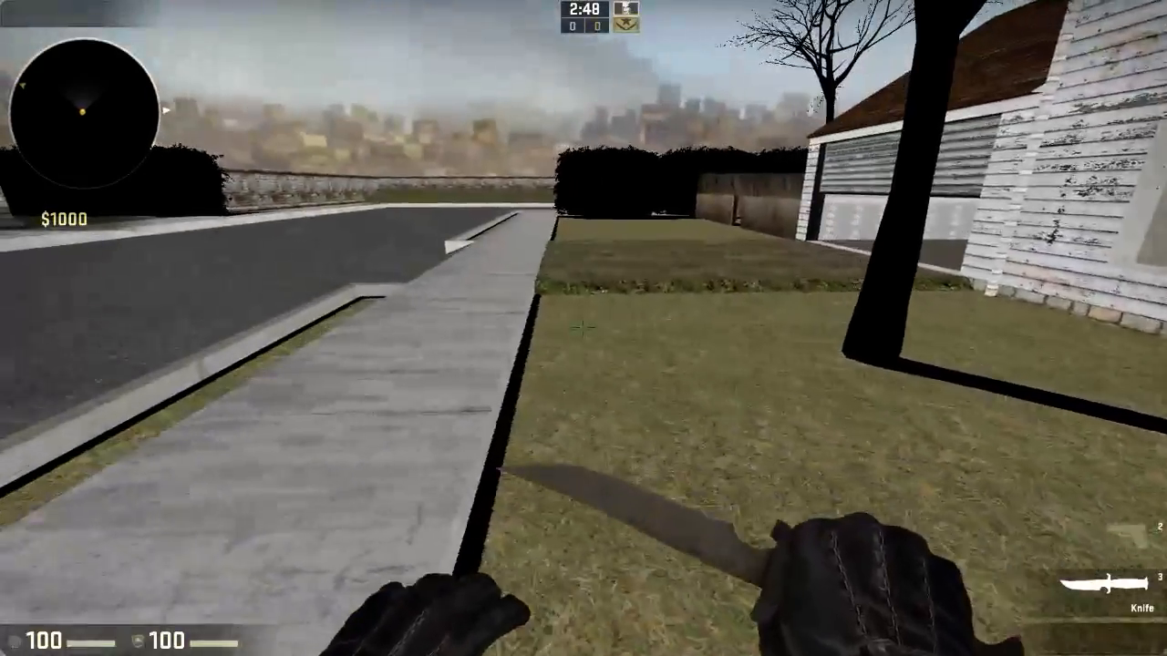
key("w")
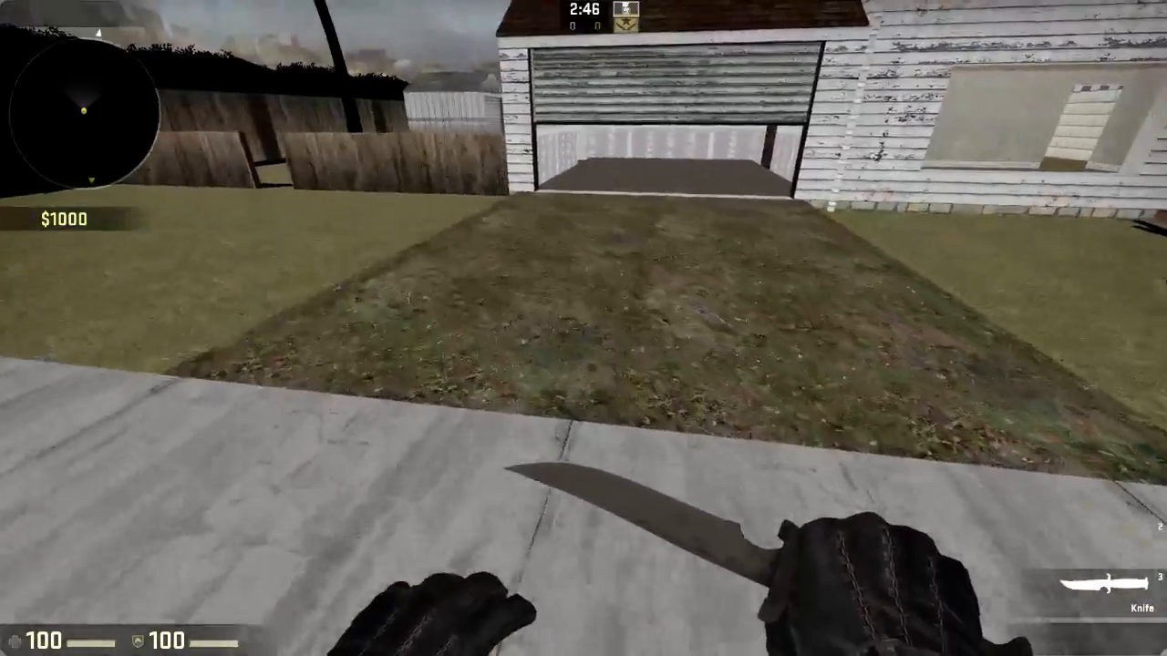
key("s")
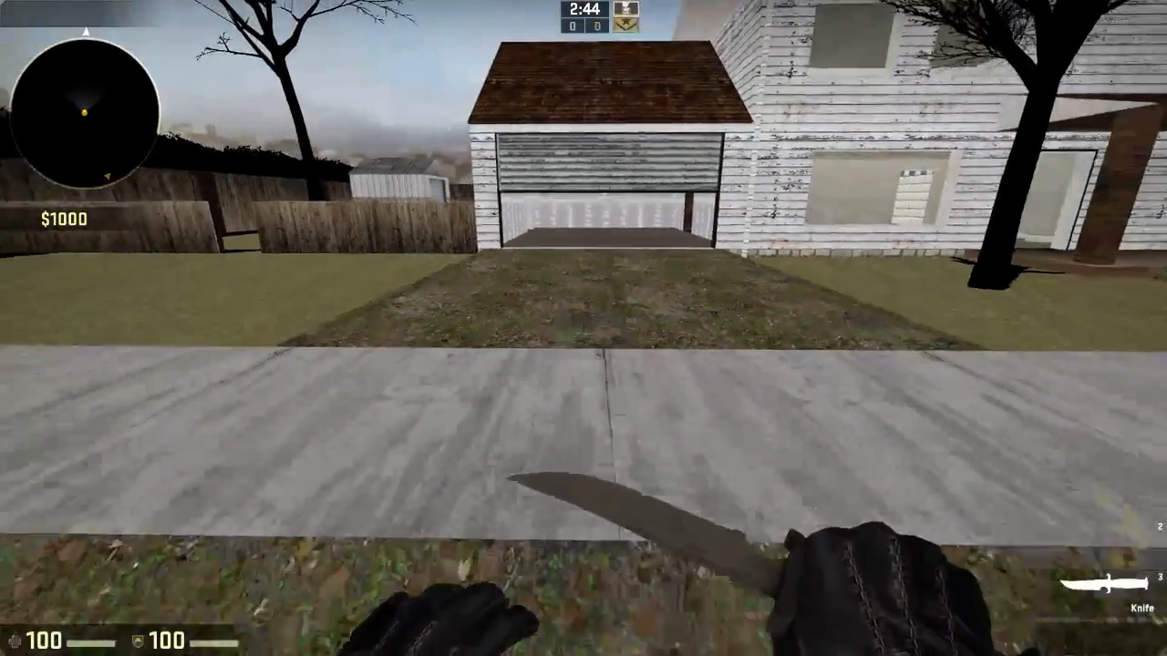
key("w")
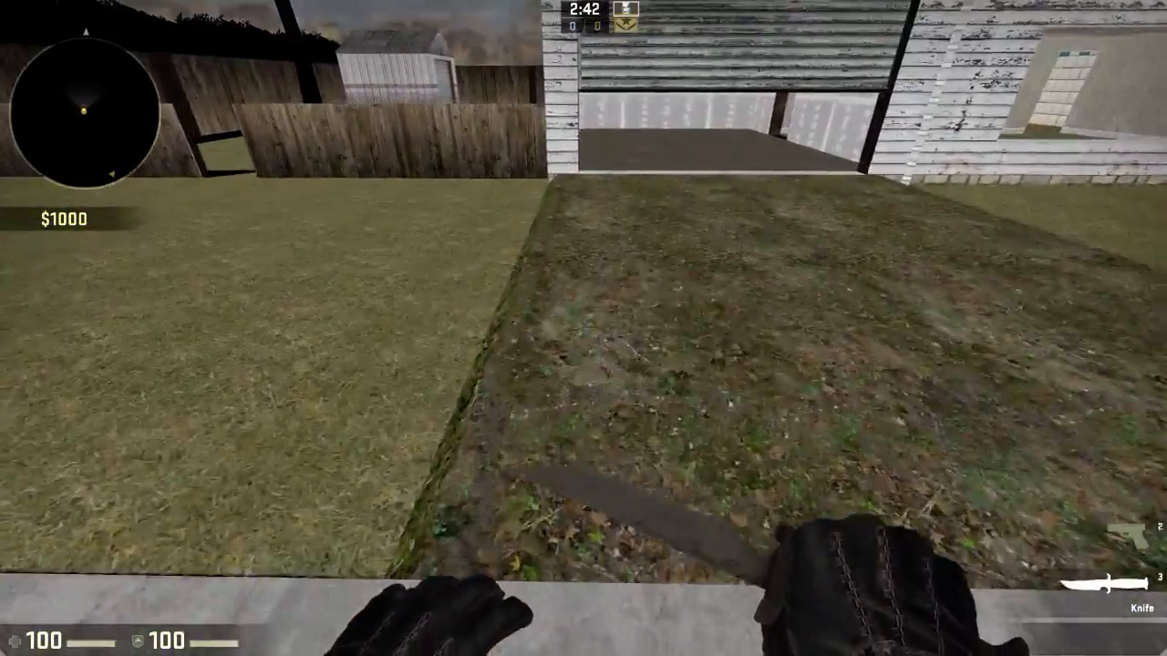
key("w")
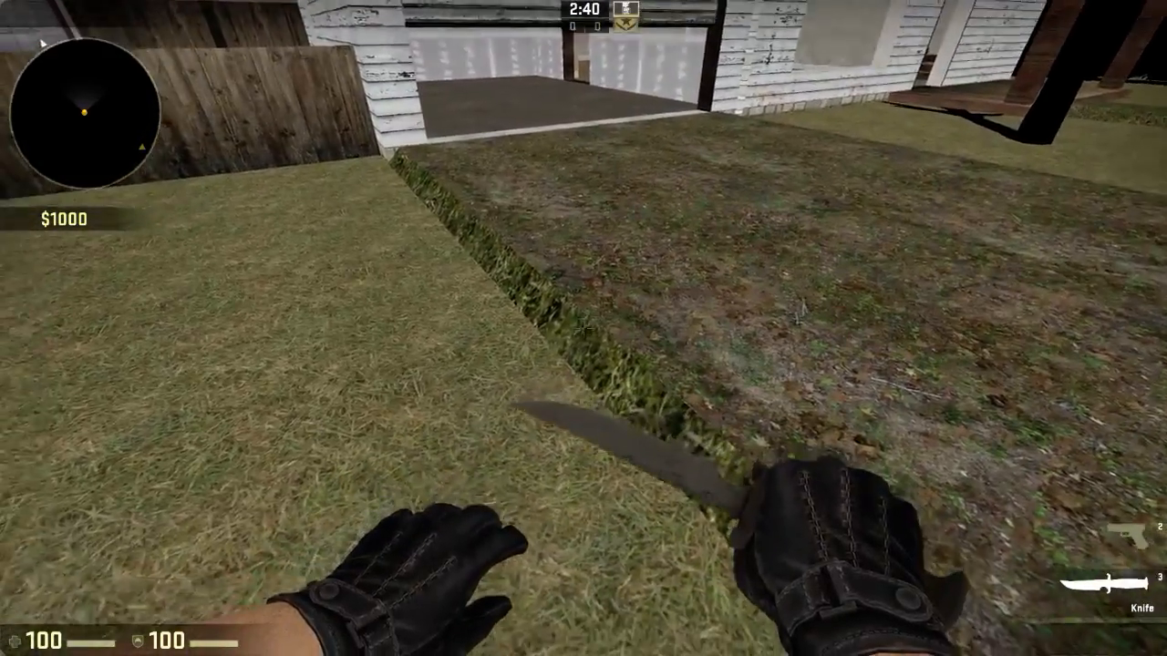
key("s")
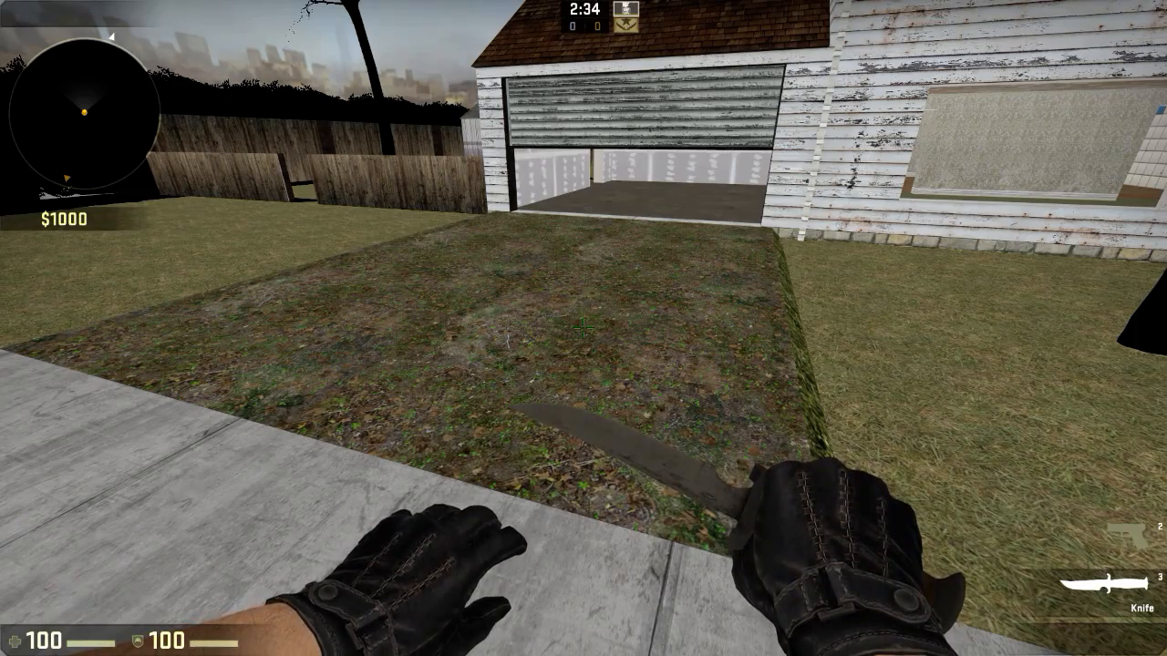
Step: Move between the white house's porch path and driveway, comparing how their ground textures meet the lawn
key("w")
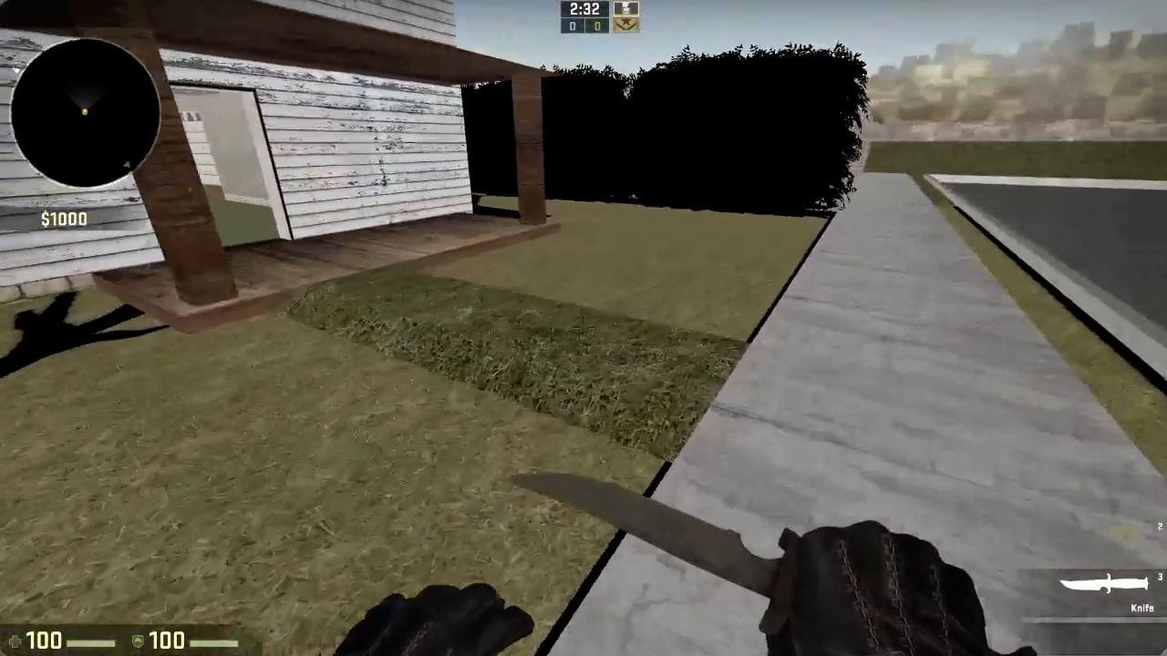
key("d")
key("a")
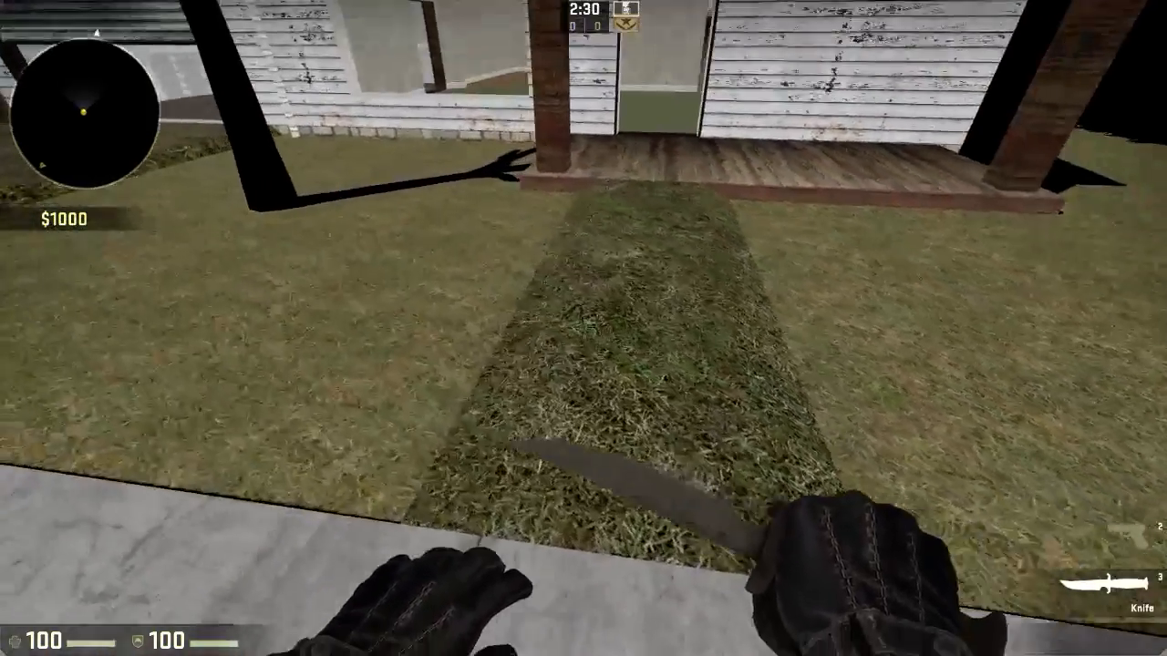
key("a")
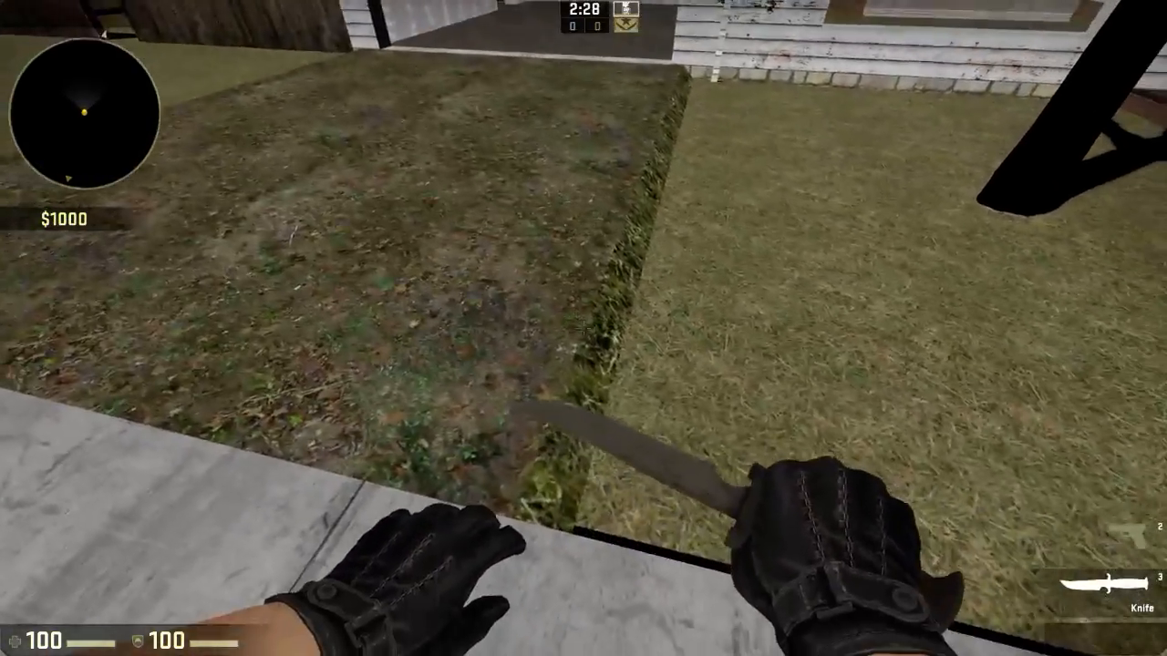
key("w")
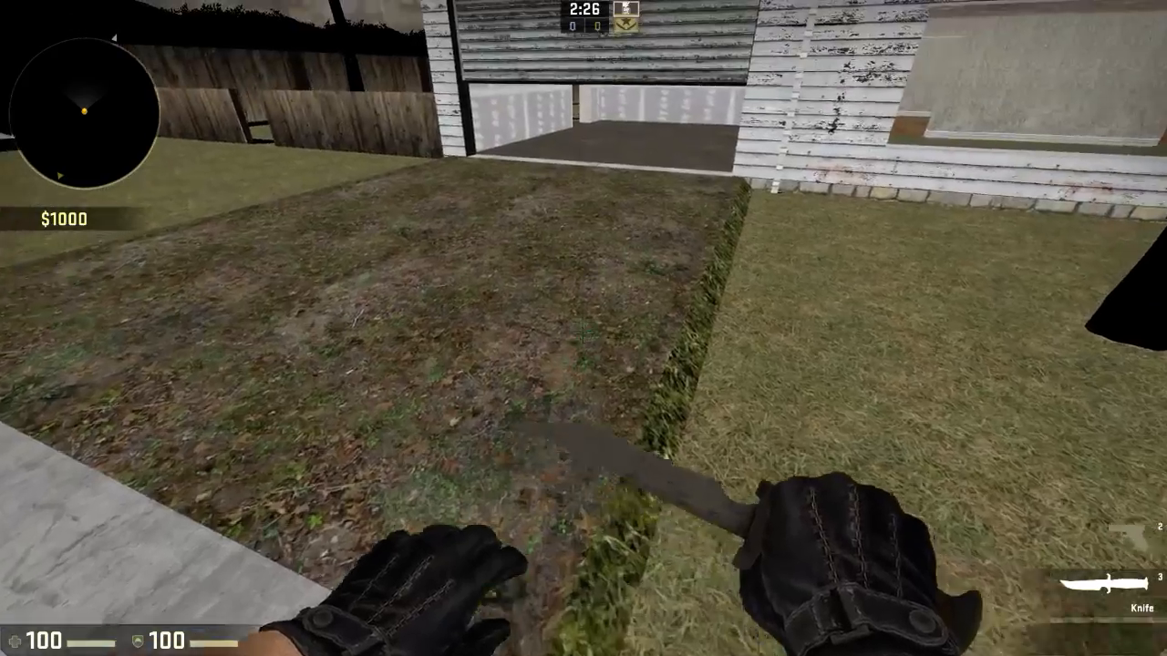
Step: Walk along the white house's wooden fence into the corner hedge and check the gap between hedge and fence
key("w")
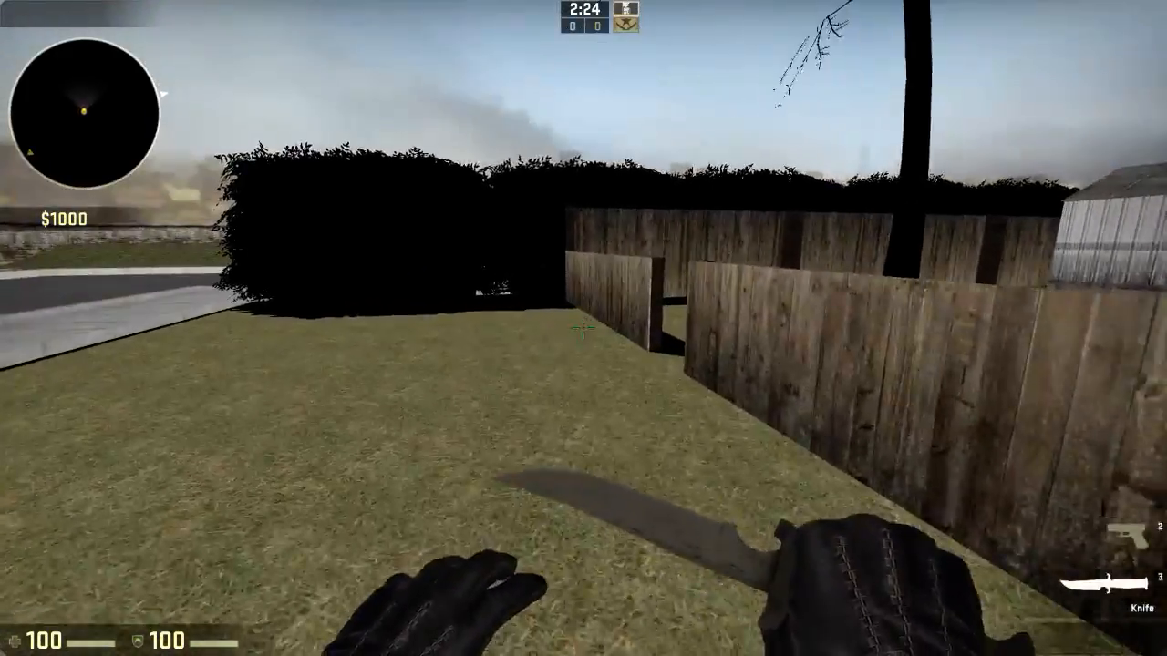
key("w")
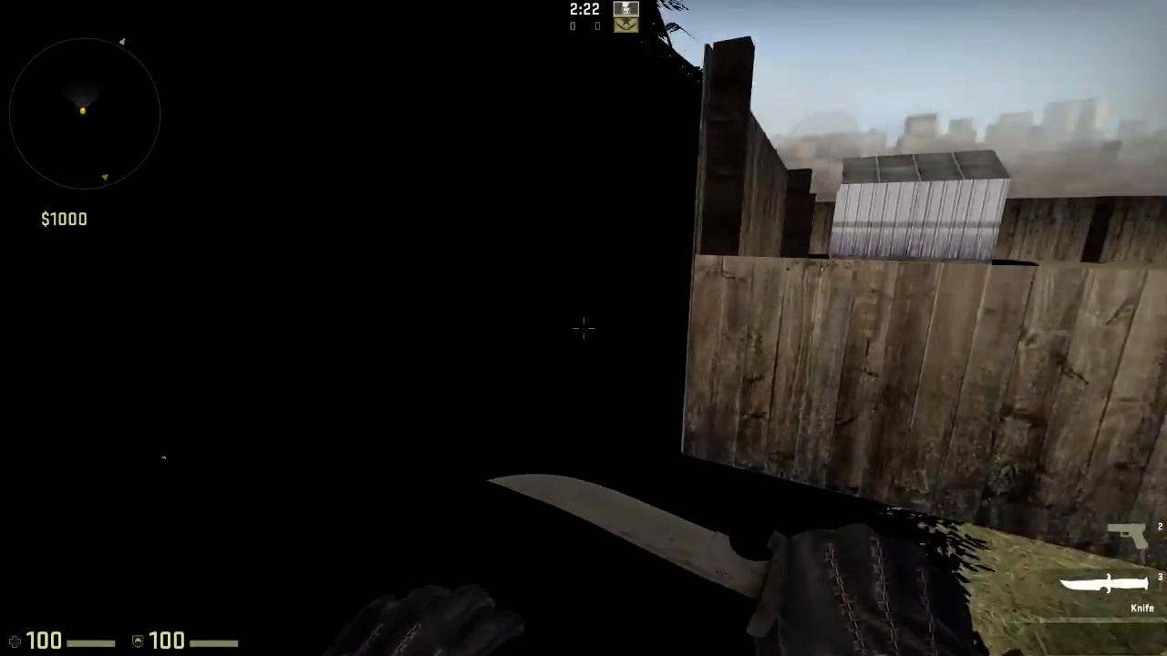
key("w")
key("a")
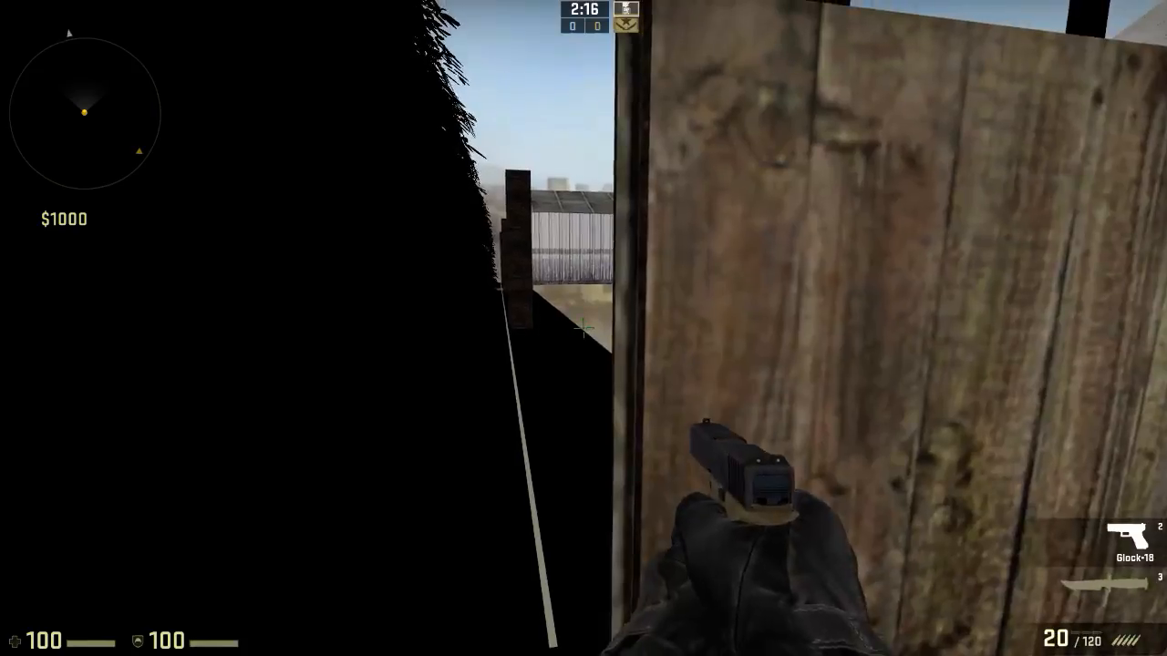
Step: Test-fire the Glock-18 by the fence and along the white house's front yard while moving back towards the street
left_click(583, 329)
key("w")
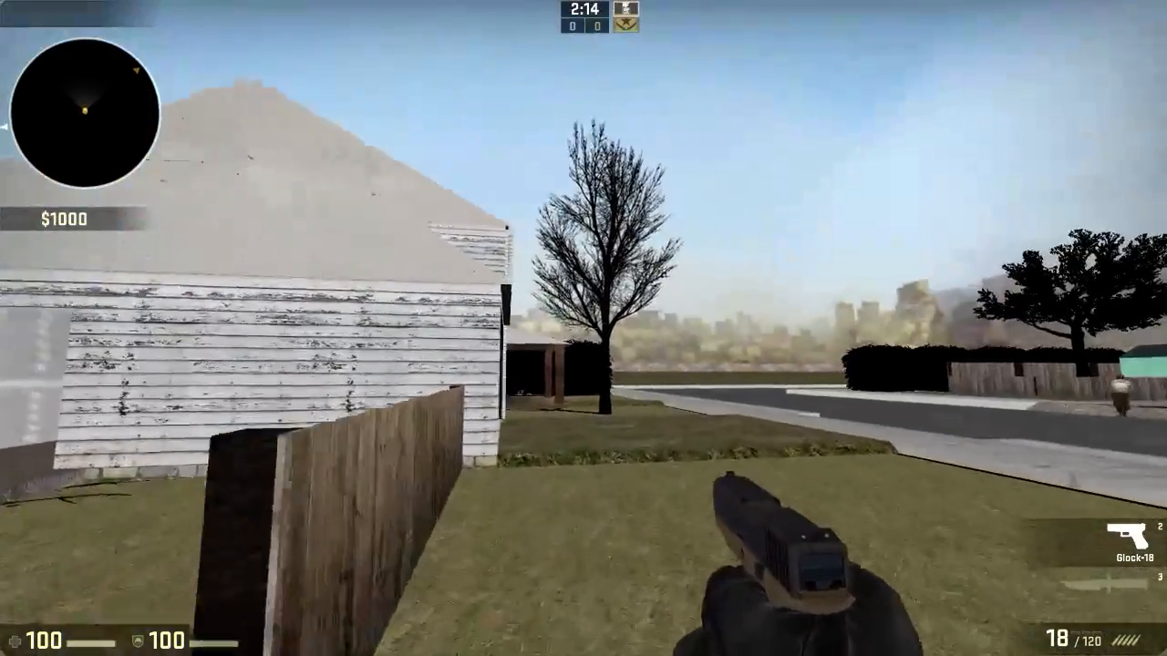
left_click(584, 328)
left_click(583, 329)
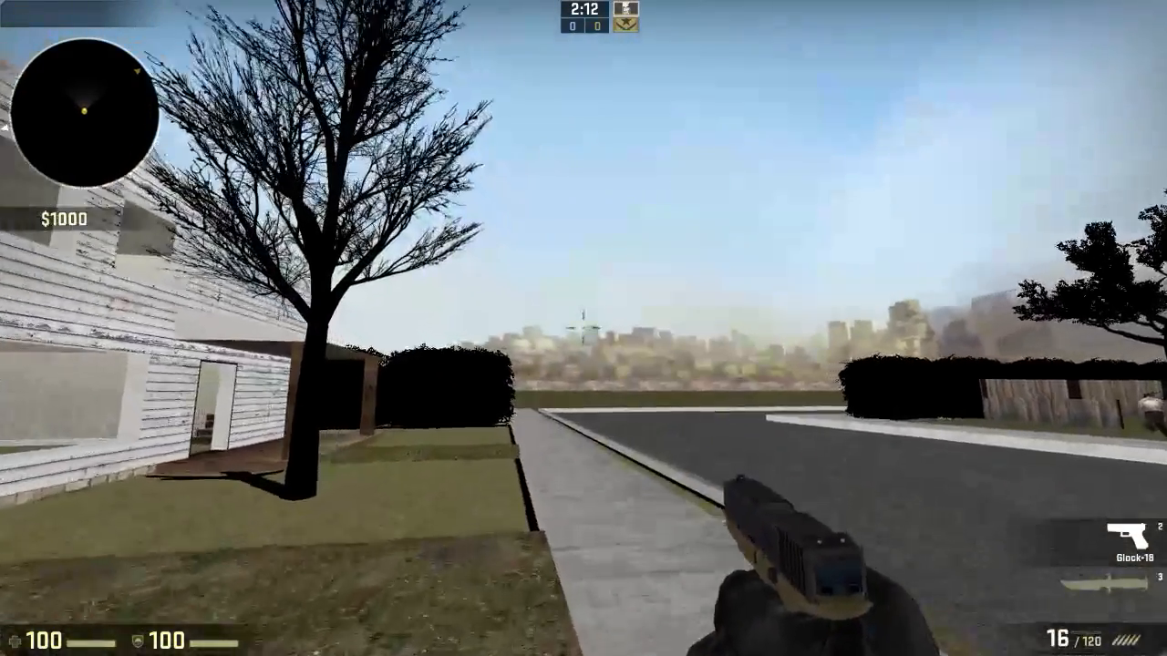
Step: Reload the Glock-18 and cross the street to the sidewalk in front of the green house
key("f")
key("r")
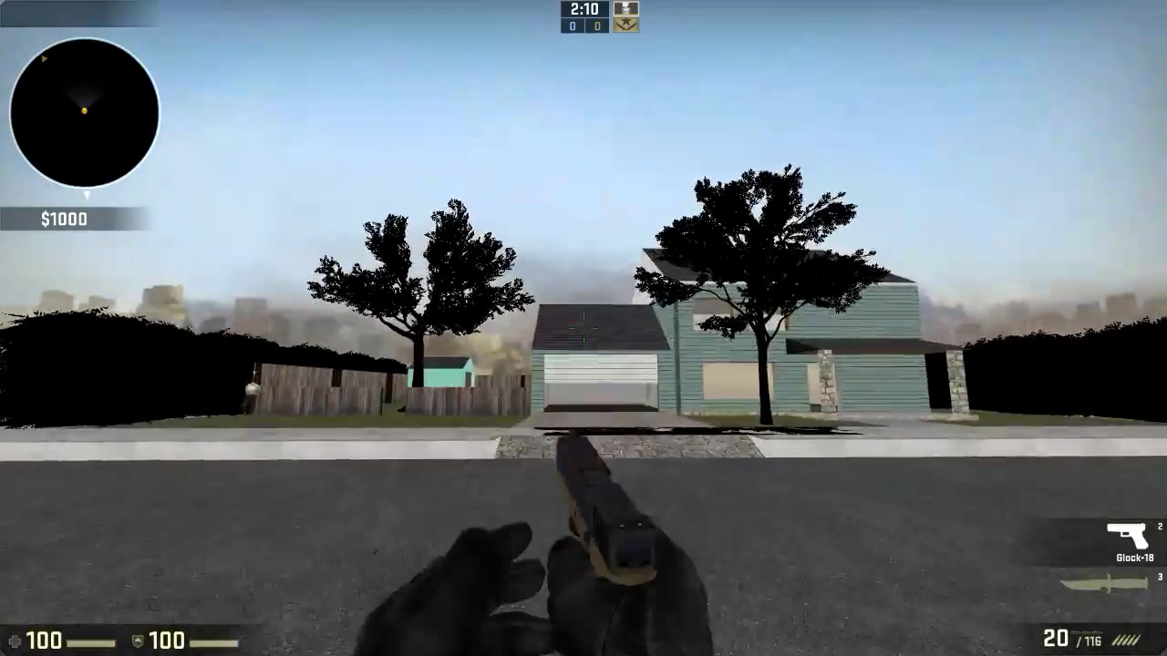
key("w")
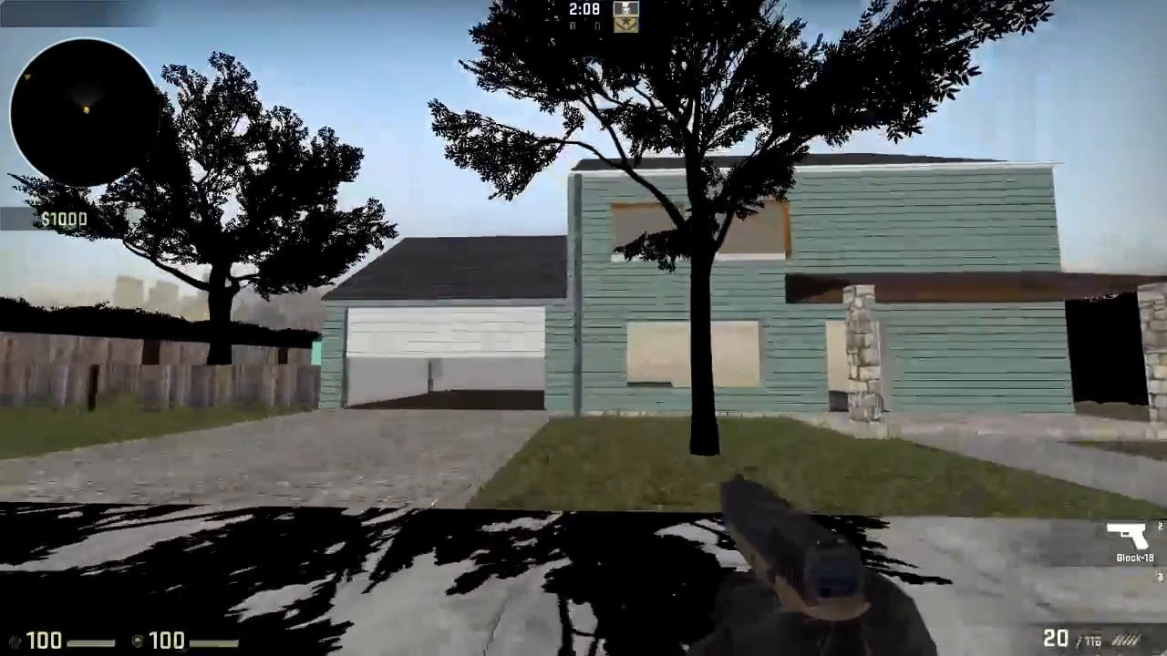
Step: Walk through the green house's front entrance, upstairs rooms and staircase, then return to the stone-pillared porch
key("w")
key("3")
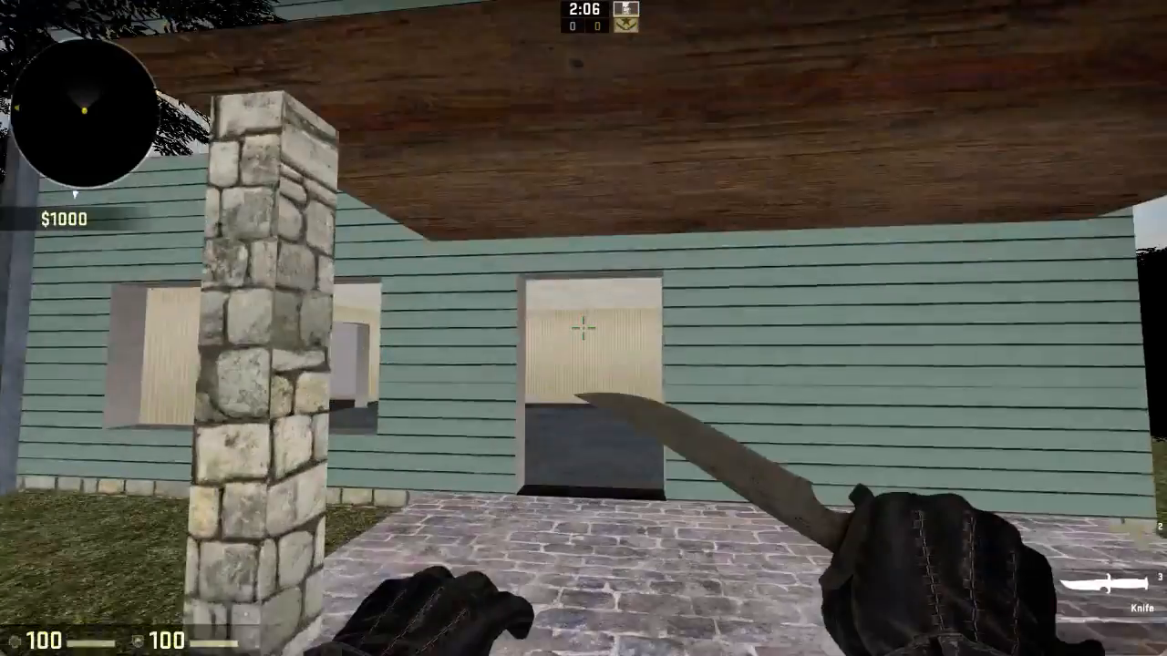
key("w")
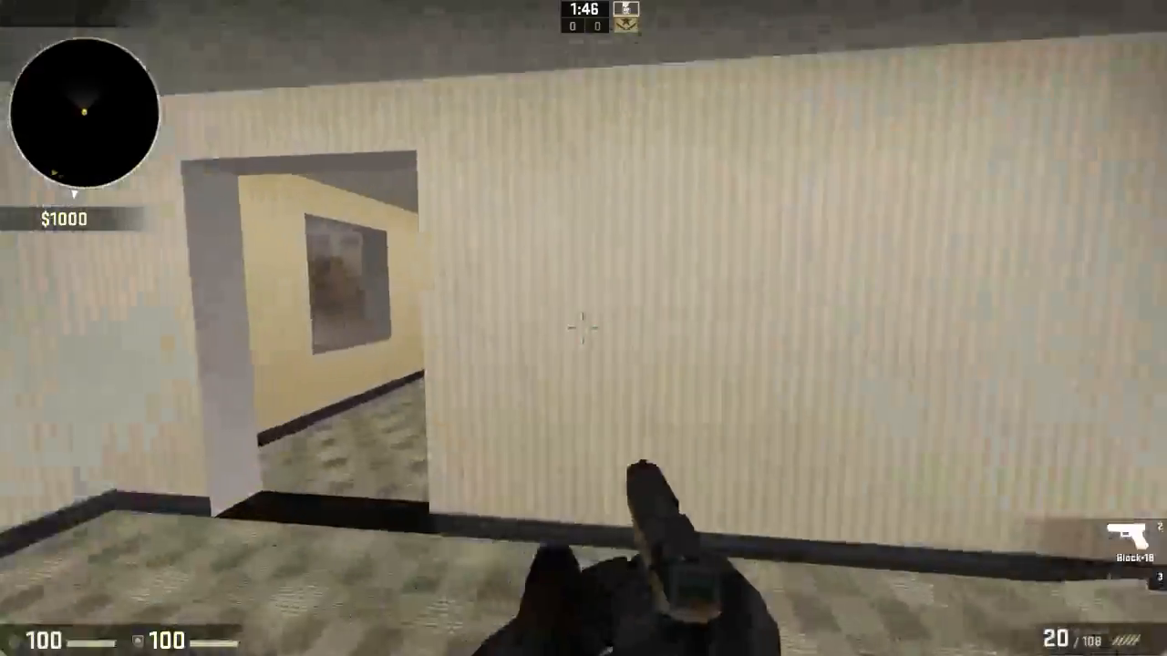
key("w")
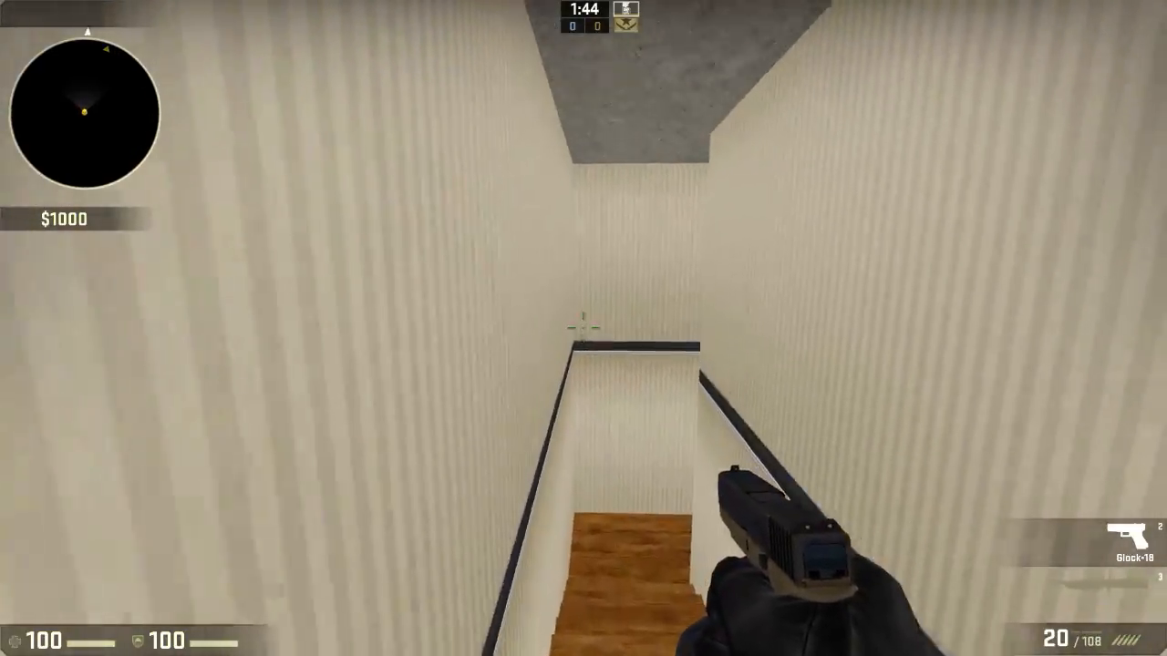
key("w")
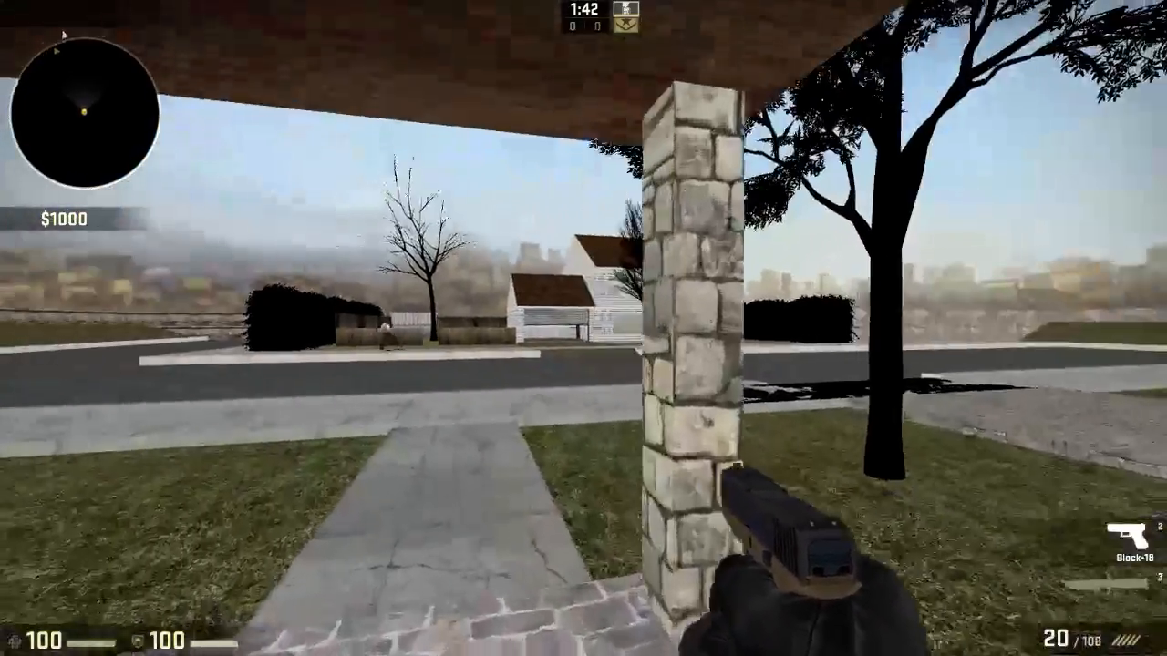
Step: Switch to the knife and cross the street to the curb and grass strip in front of the white house
key("3")
key("w")
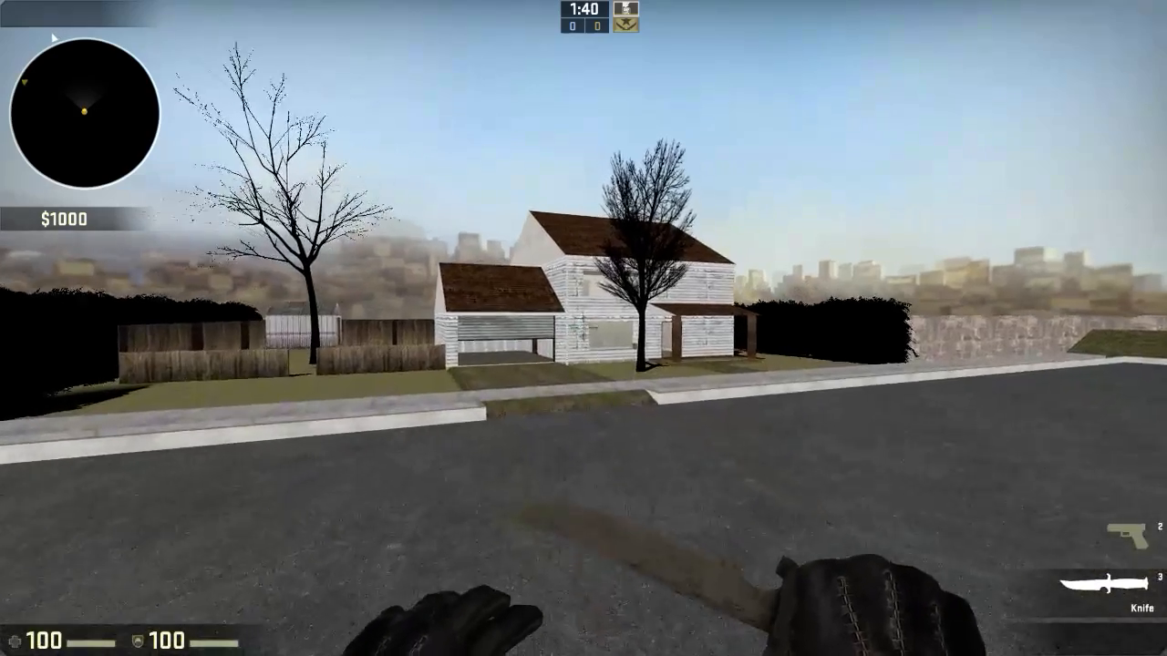
key("w")
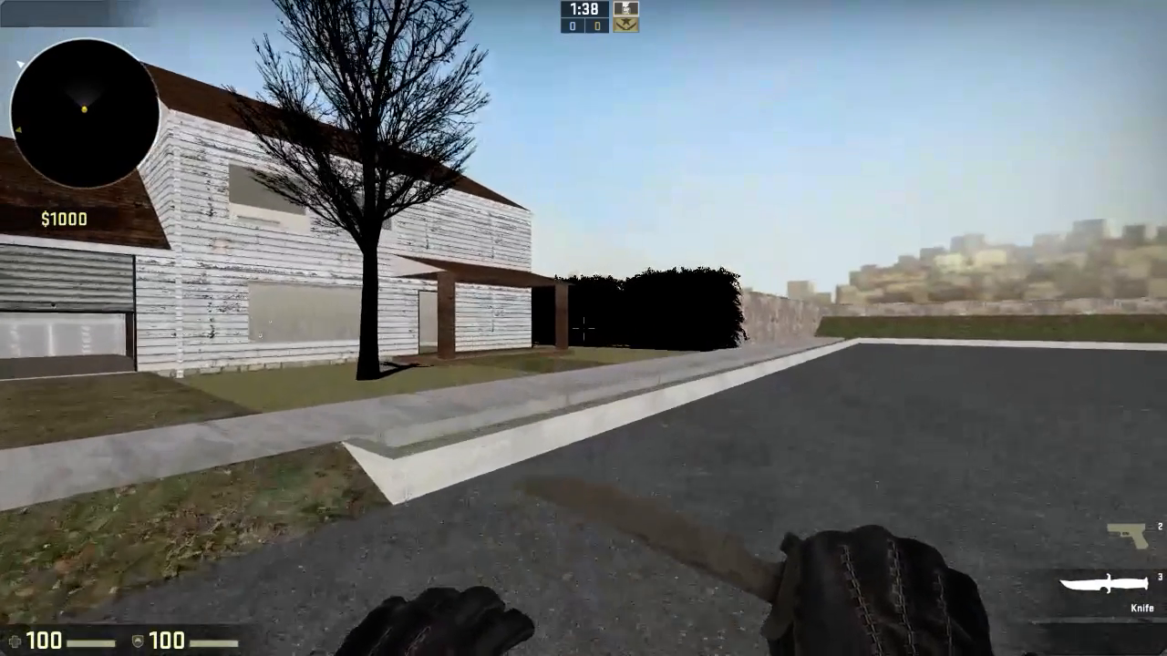
Step: End the play-test and quit the game through the developer console
key("Escape")
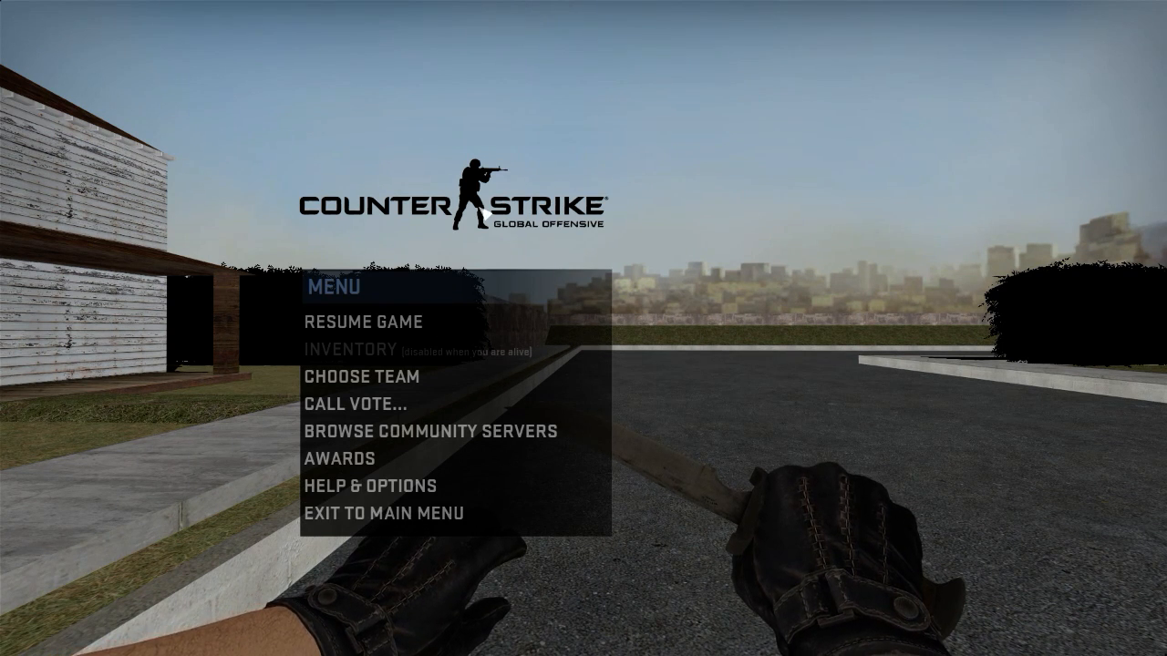
key("Escape")
key("grave")
type("exi")
key("Return")
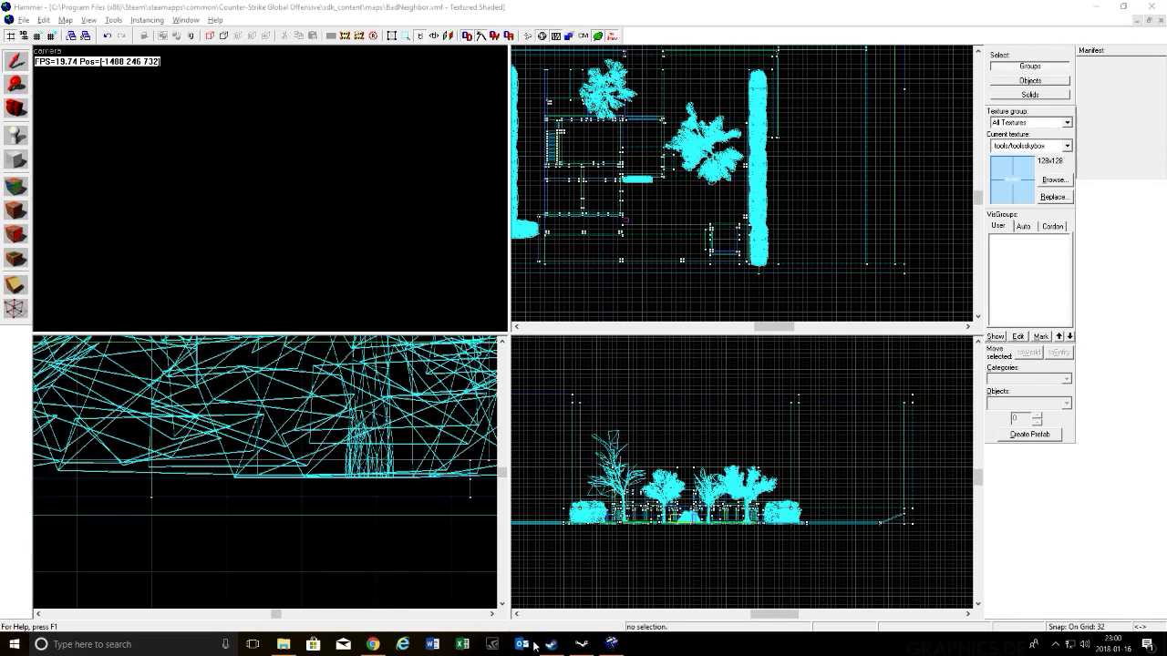
Step: Switch to the Hammer editor and try to reload the recent map BadNeighbor.vmf
left_click(613, 646)
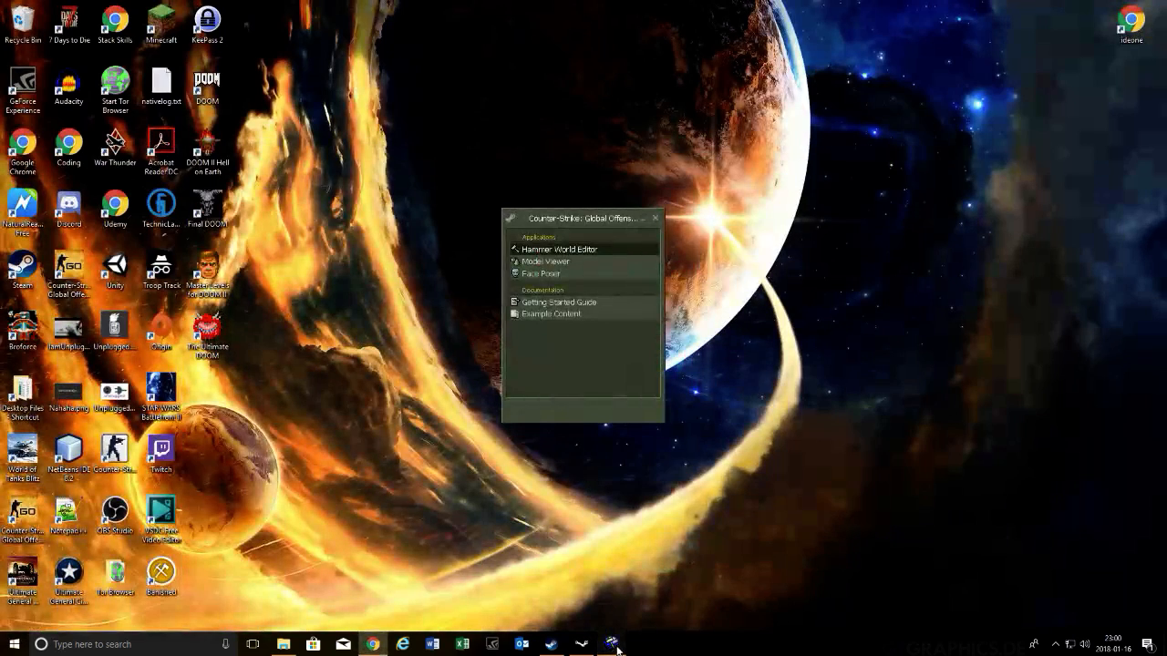
left_click(616, 648)
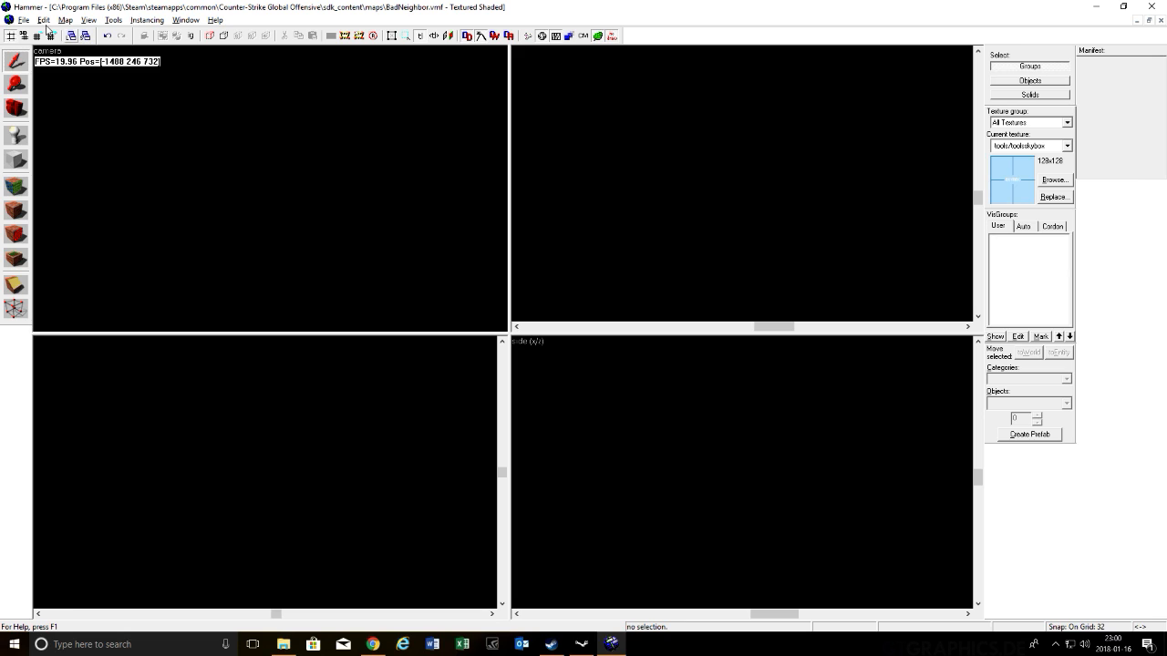
left_click(22, 20)
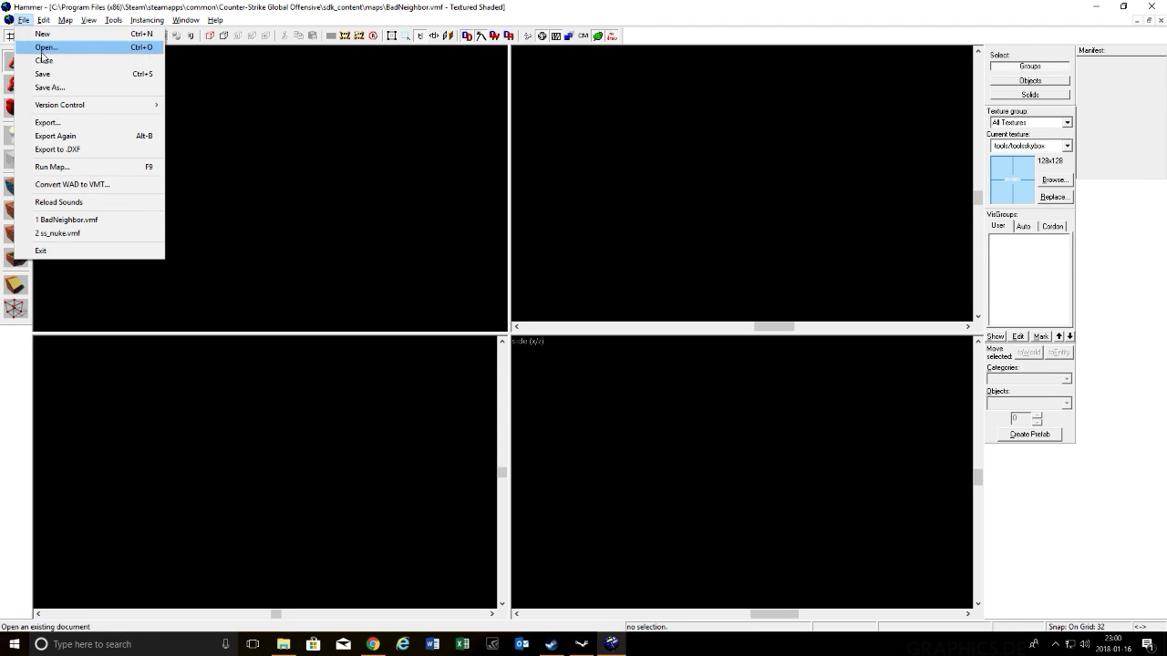
left_click(101, 220)
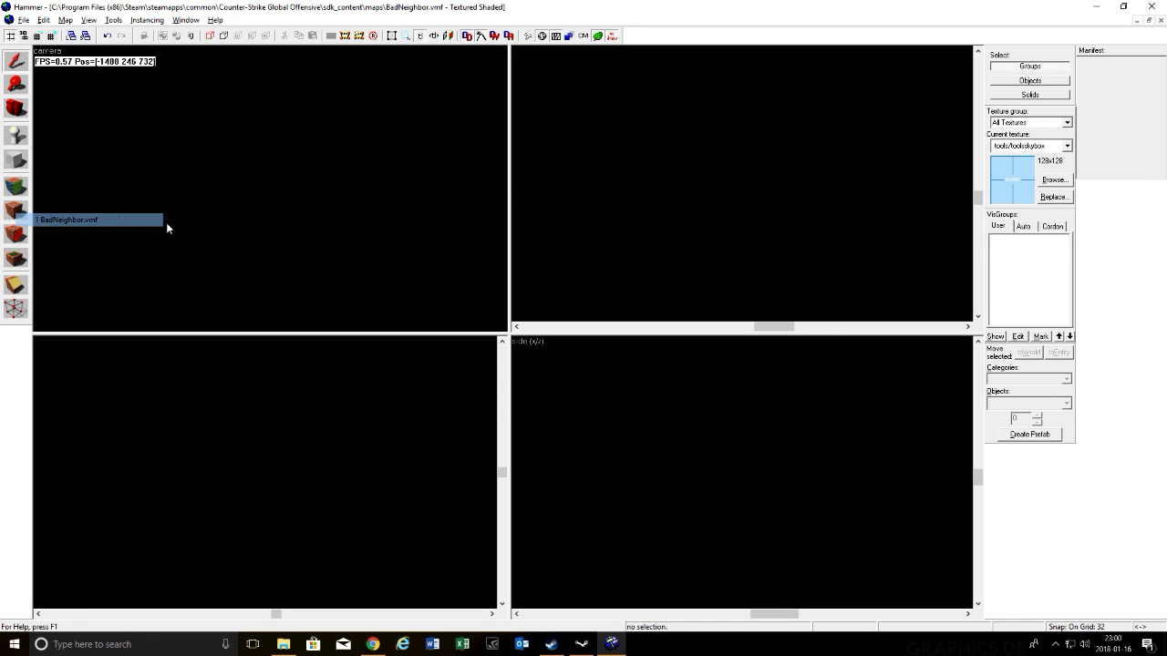
key("d")
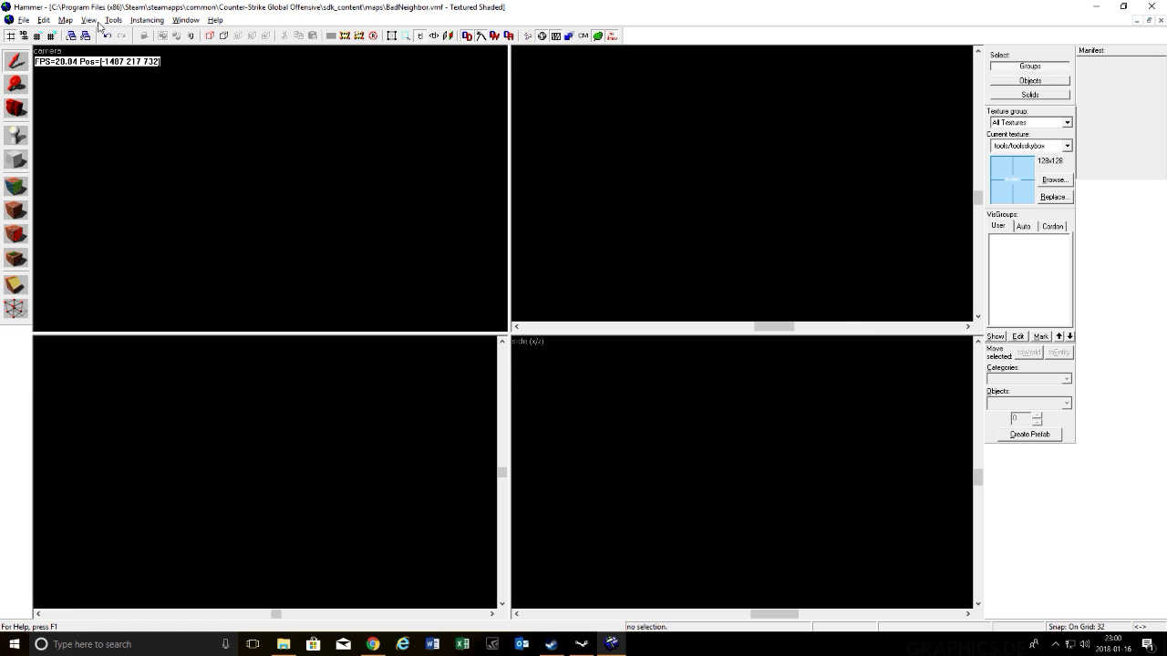
Step: Close the open BadNeighbor.vmf session in Hammer and reopen the map from the recent files
left_click(1150, 6)
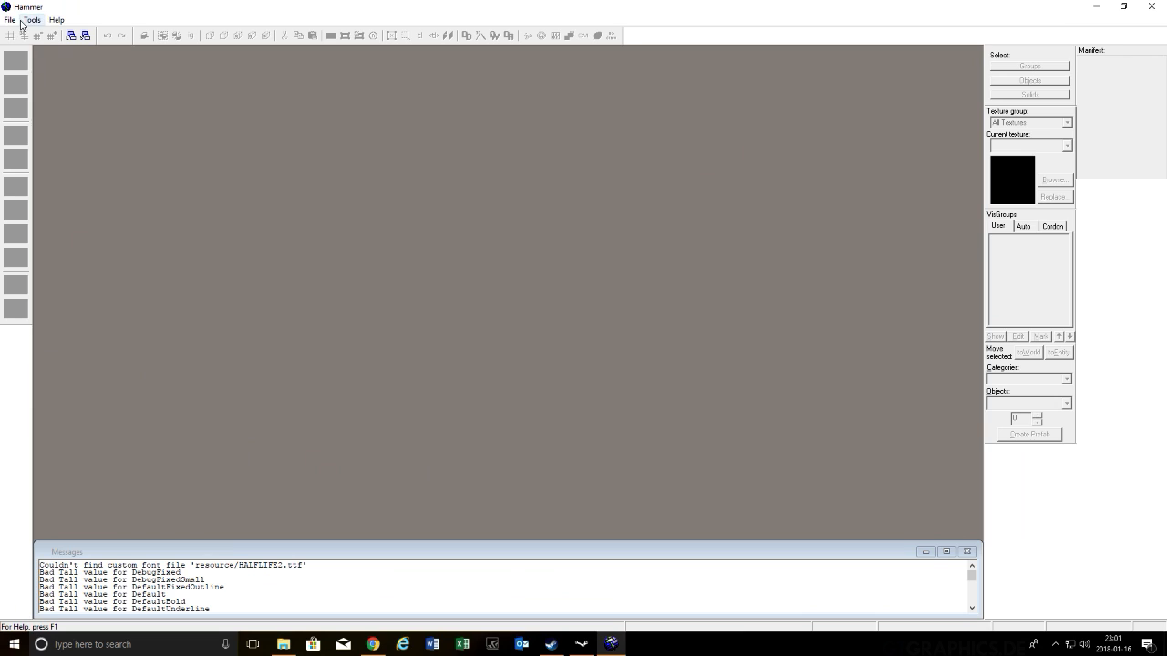
left_click(11, 20)
left_click(33, 64)
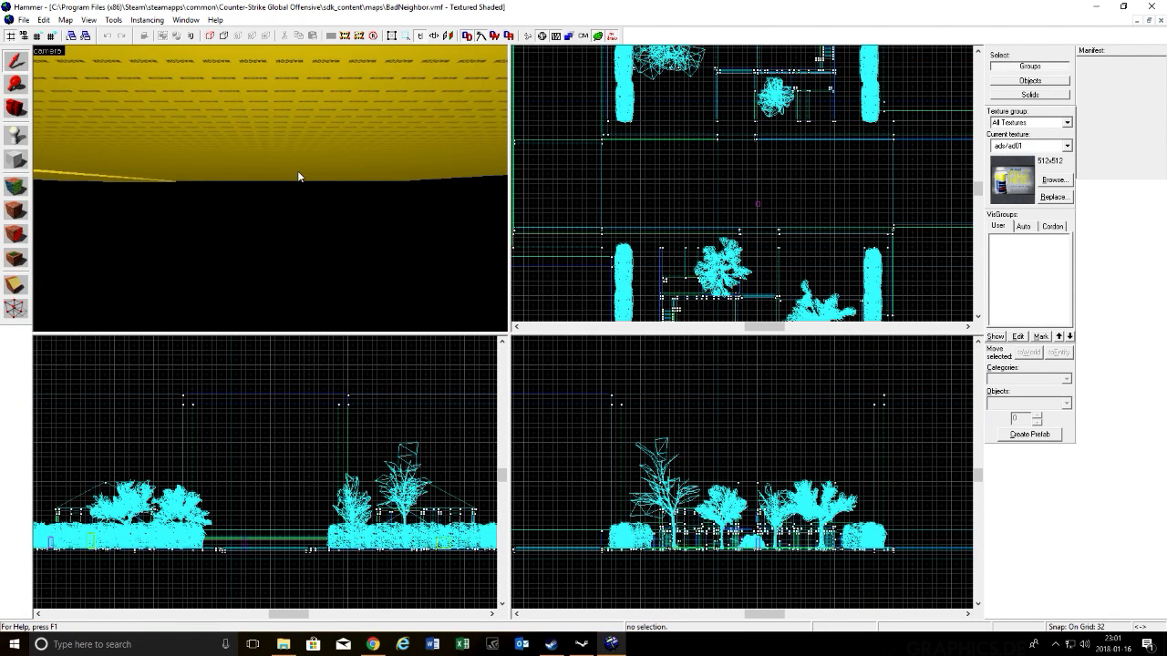
Step: Examine the houses, road and sidewalk in the 3D view, checking where the grass textures along the curb differ
key("z")
key("w")
key("s")
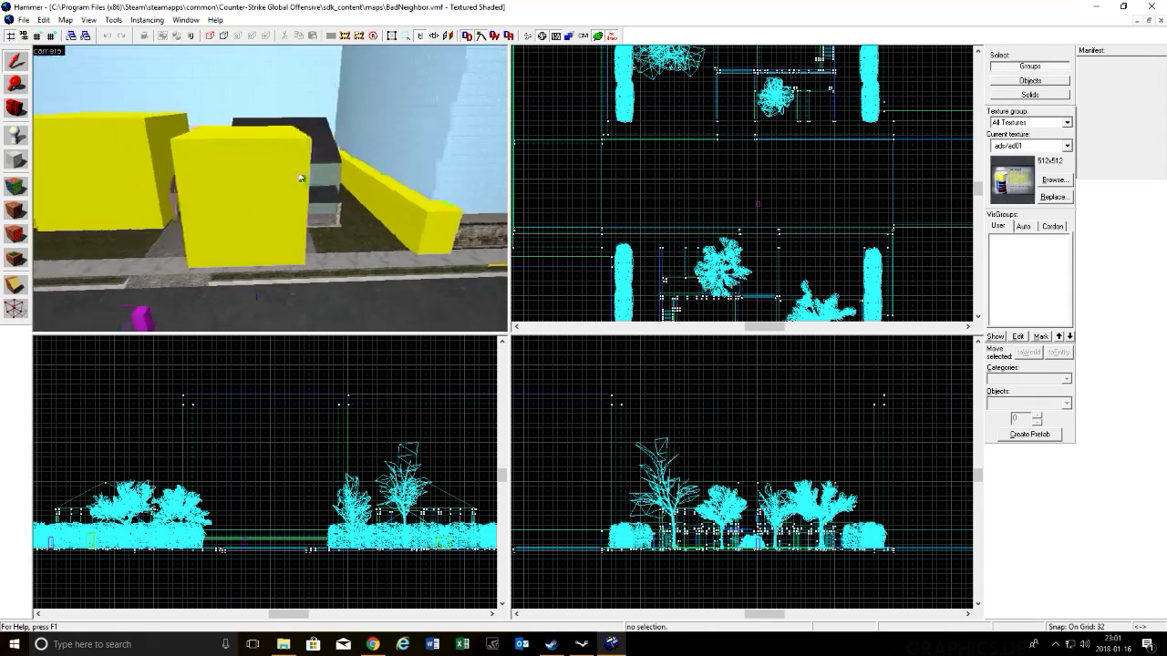
key("s")
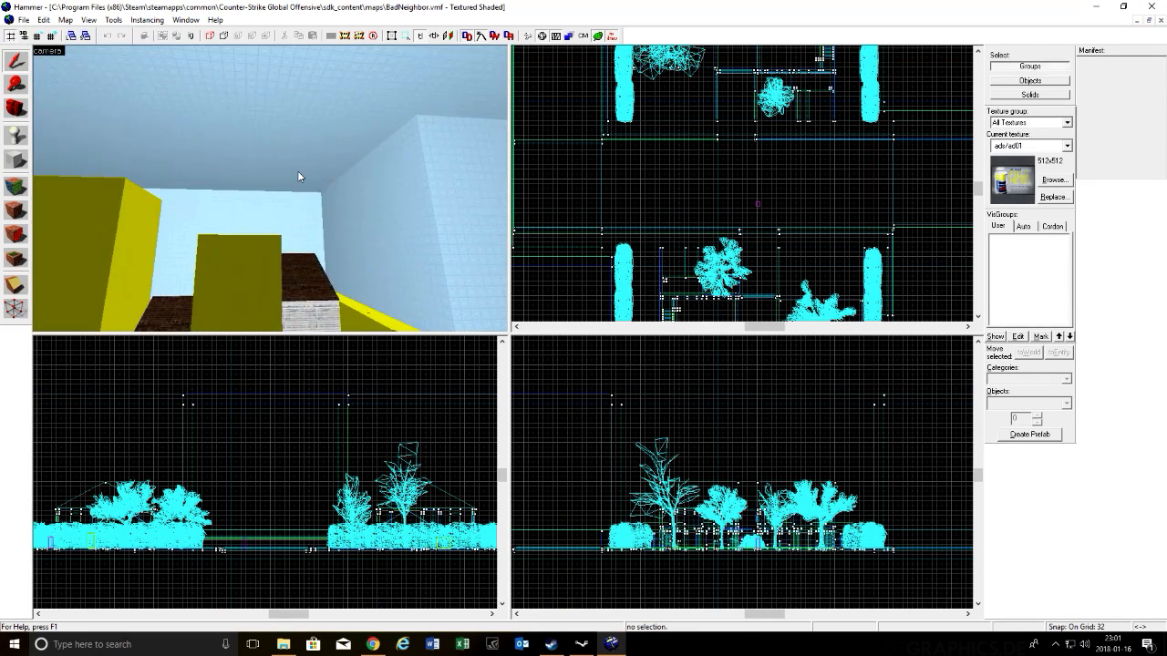
key("d")
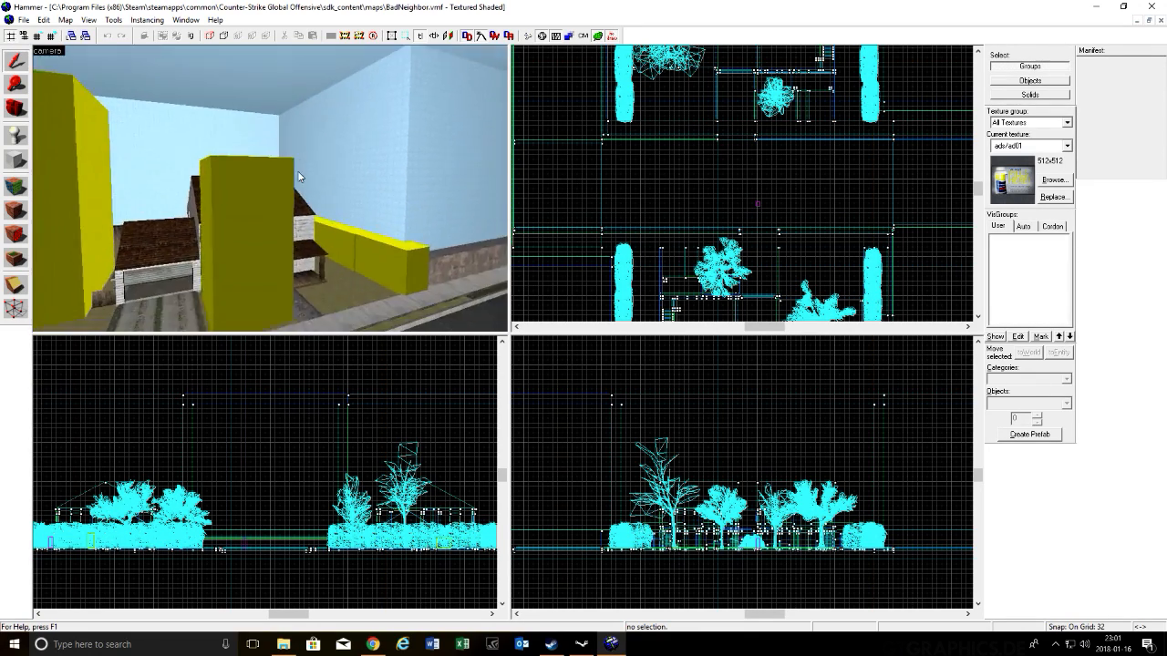
key("a")
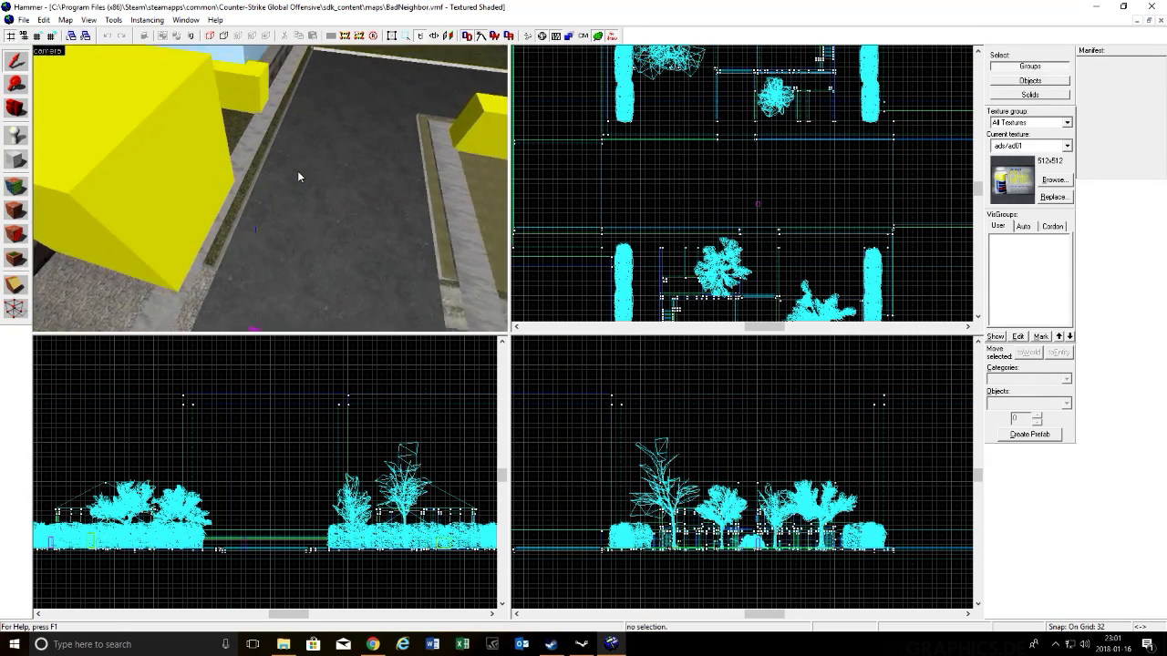
key("w")
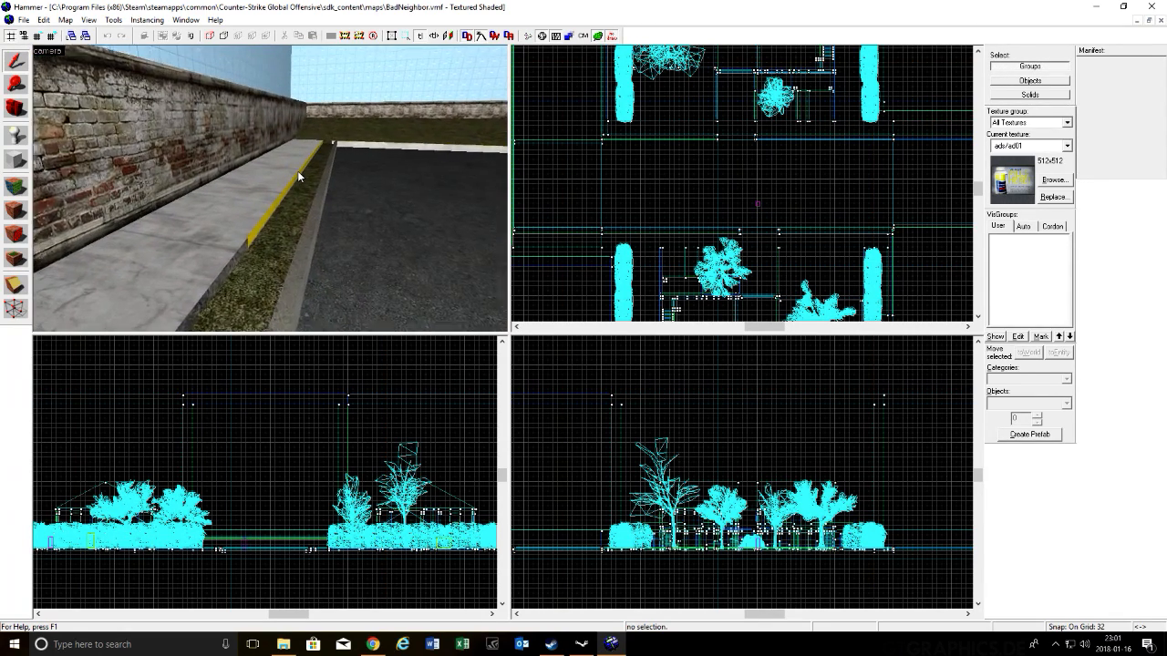
key("w")
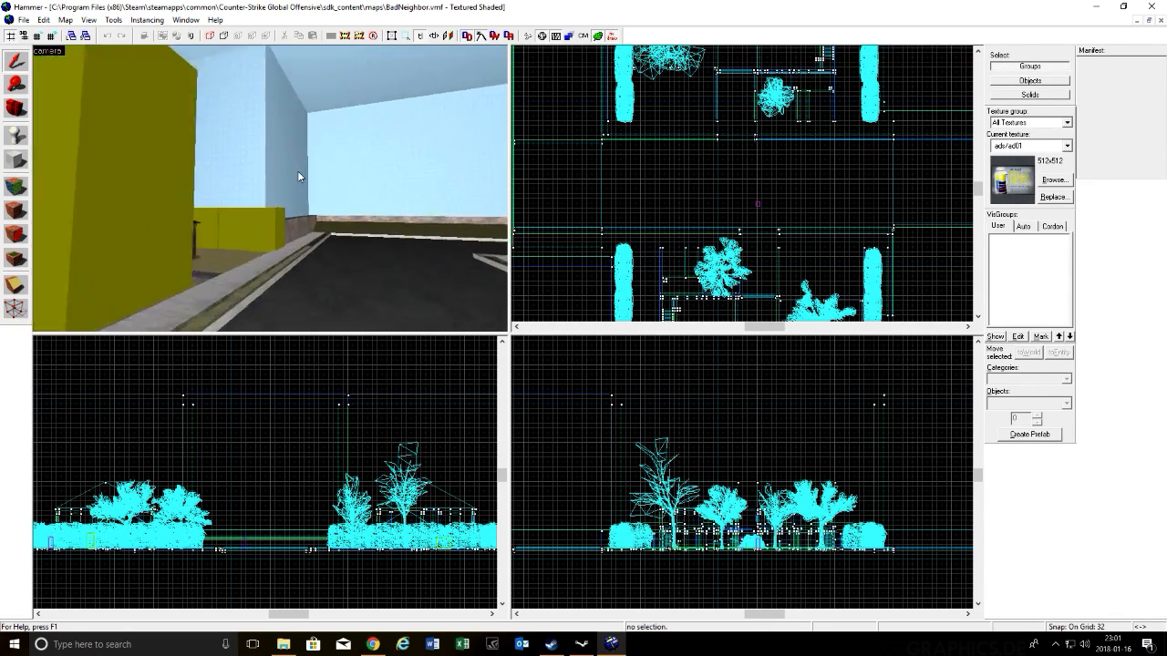
key("w")
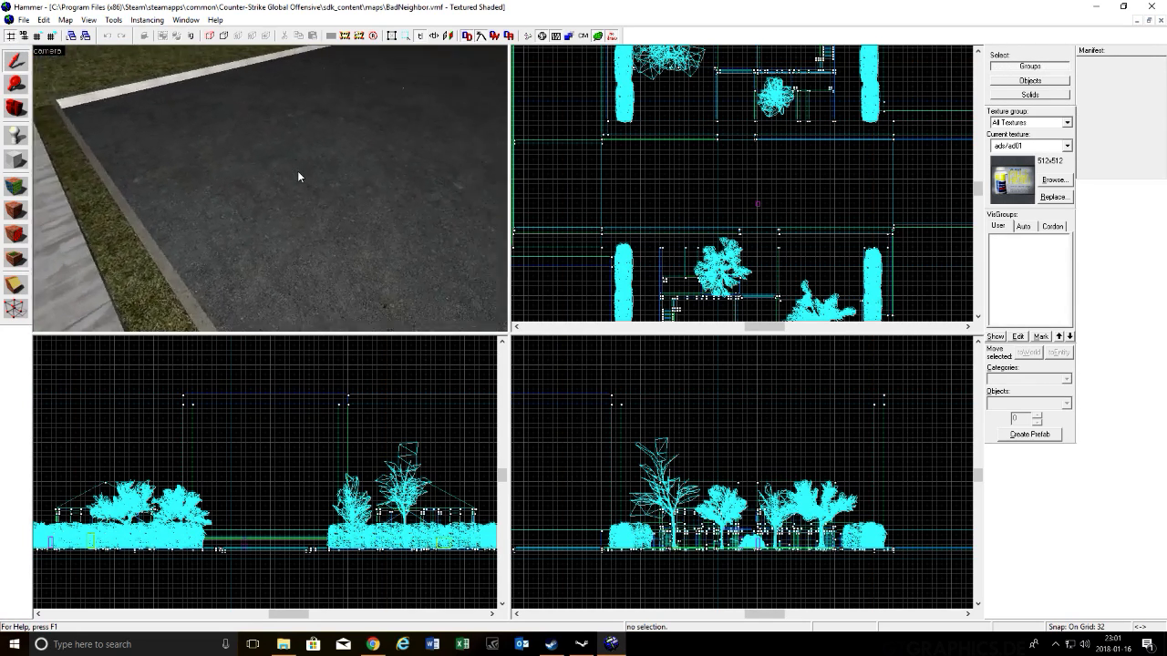
key("w")
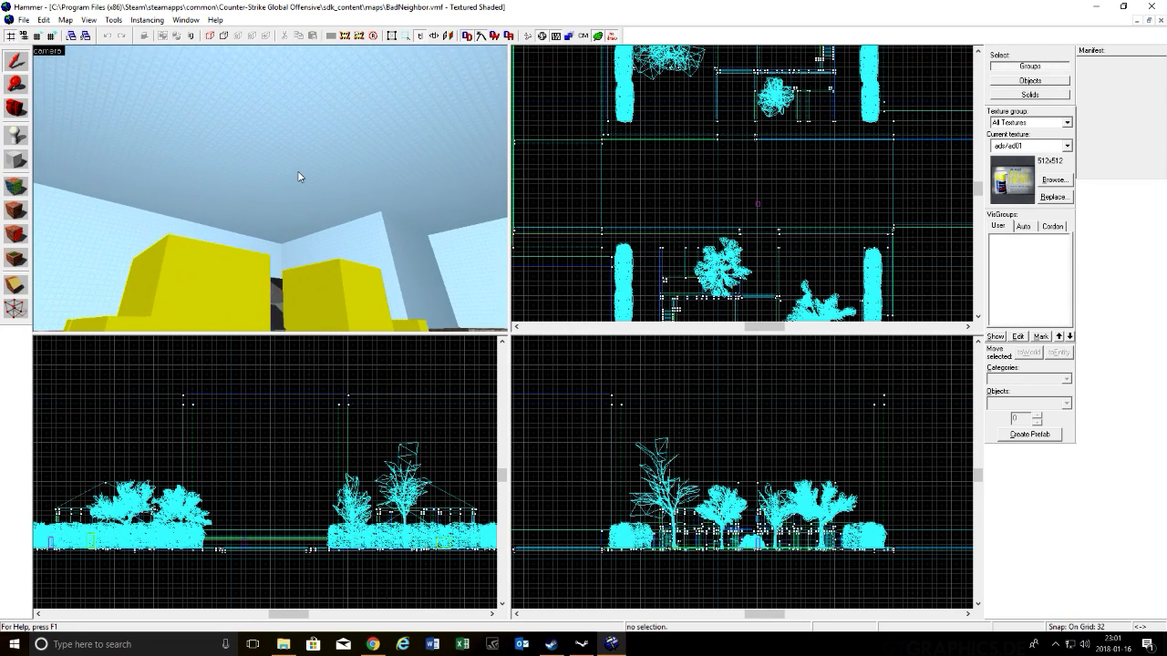
key("w")
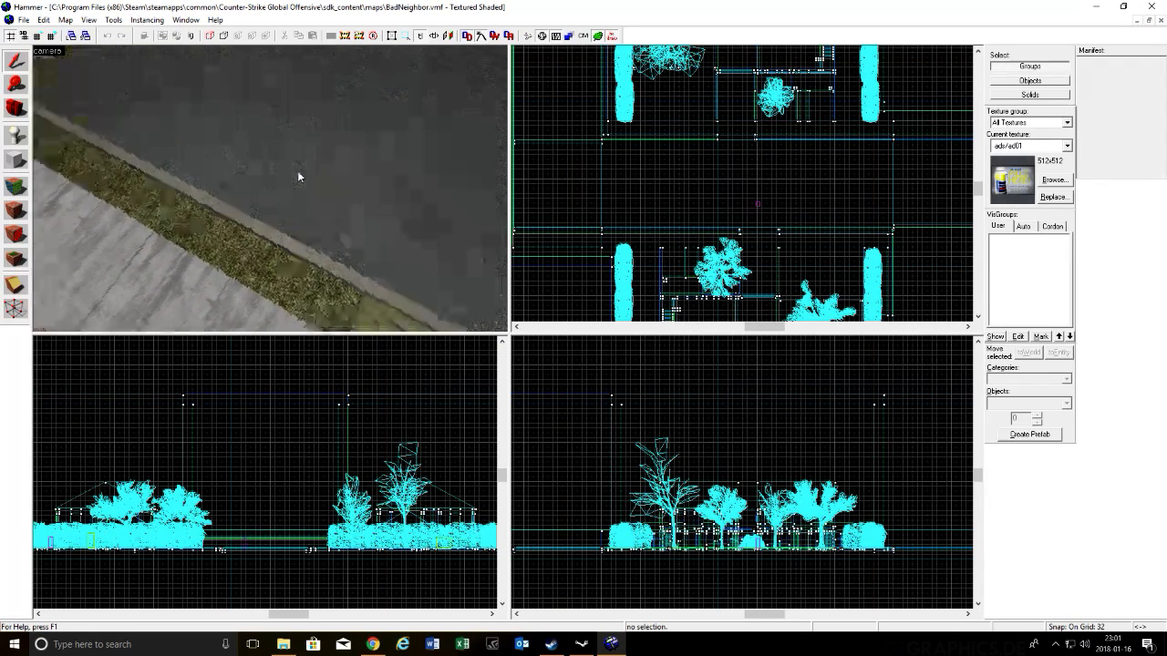
key("w")
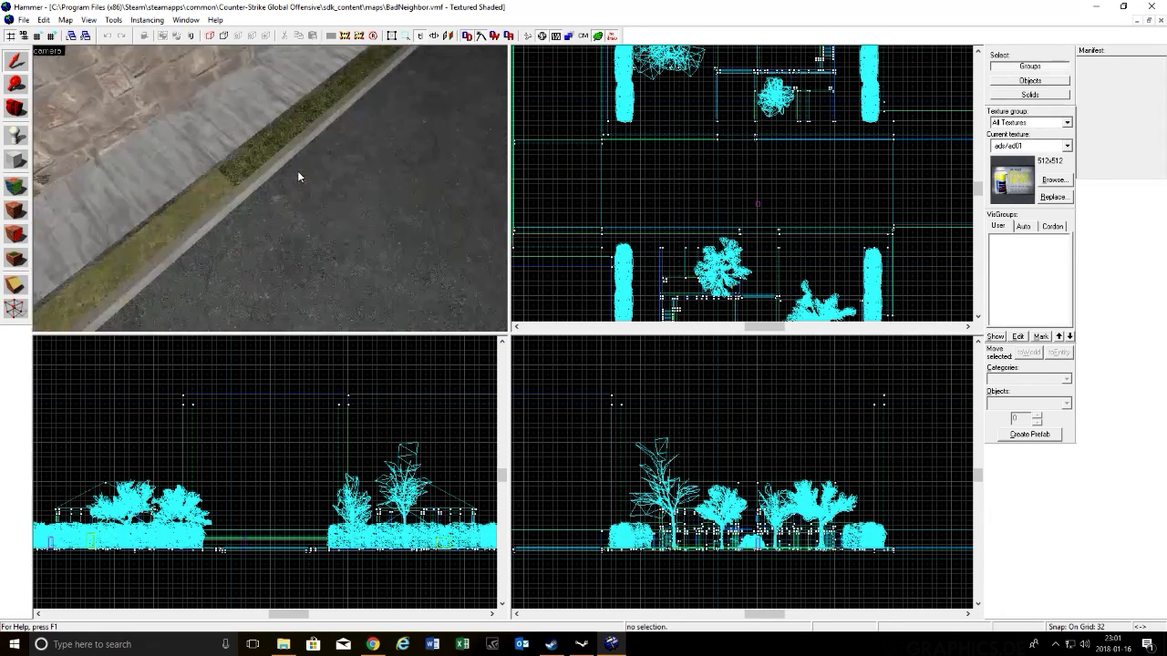
Step: Apply the grass/hr_grass/4wb_grass_a texture to the mismatched grass strip between the sidewalk and the road
key("shift+a")
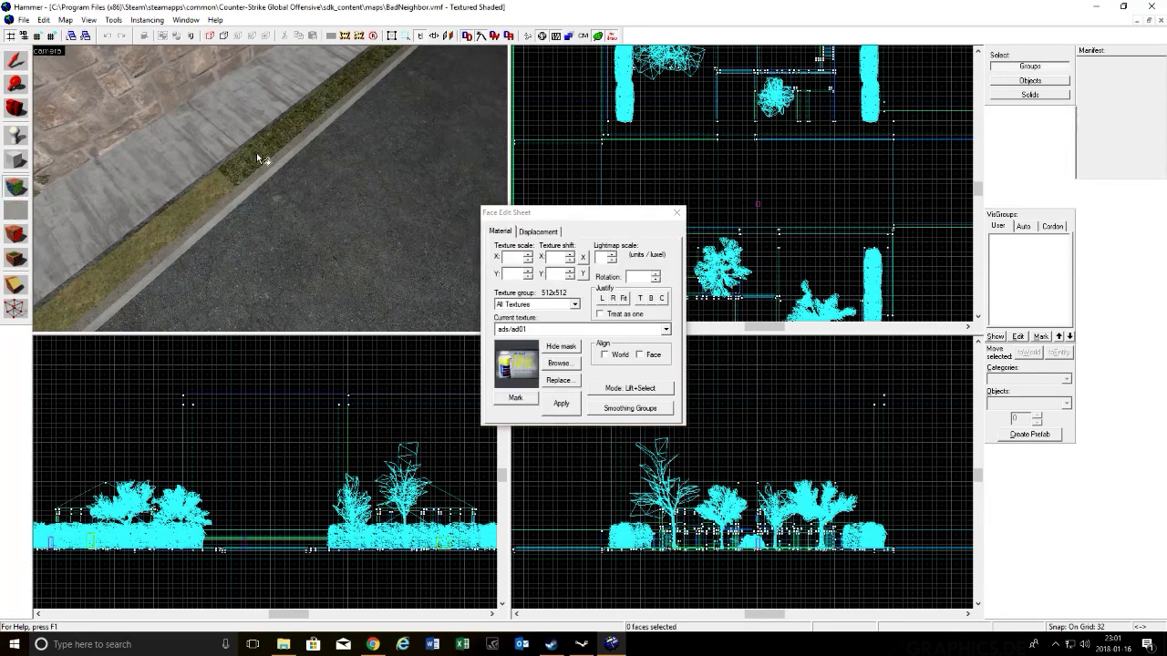
left_click(247, 160)
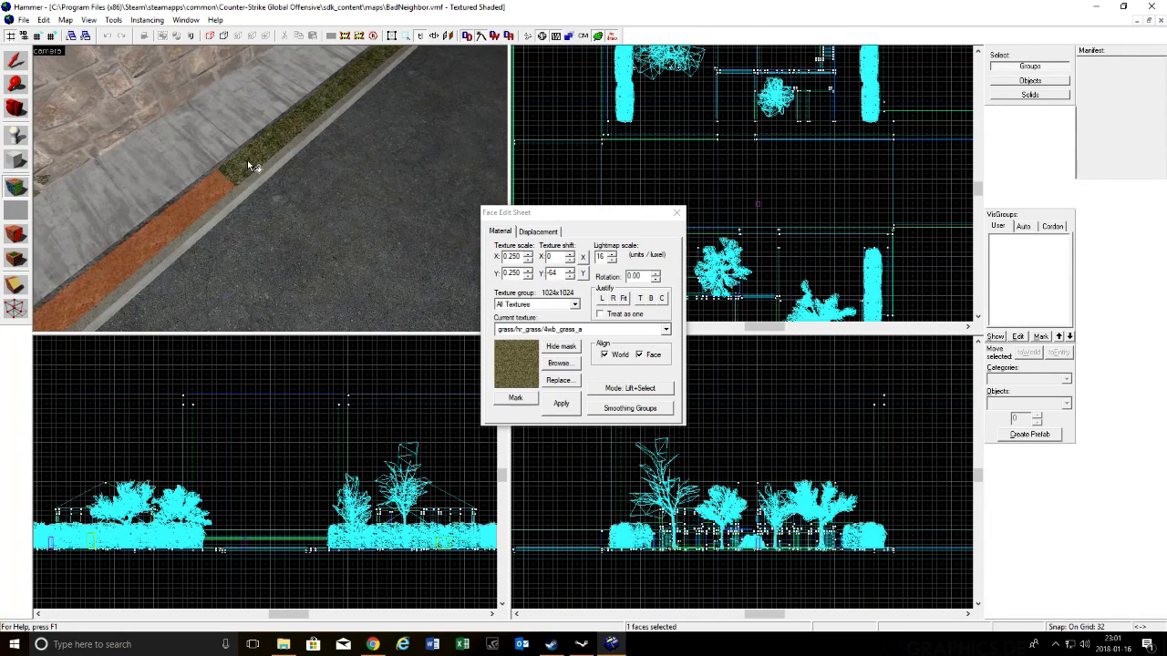
left_click(666, 328)
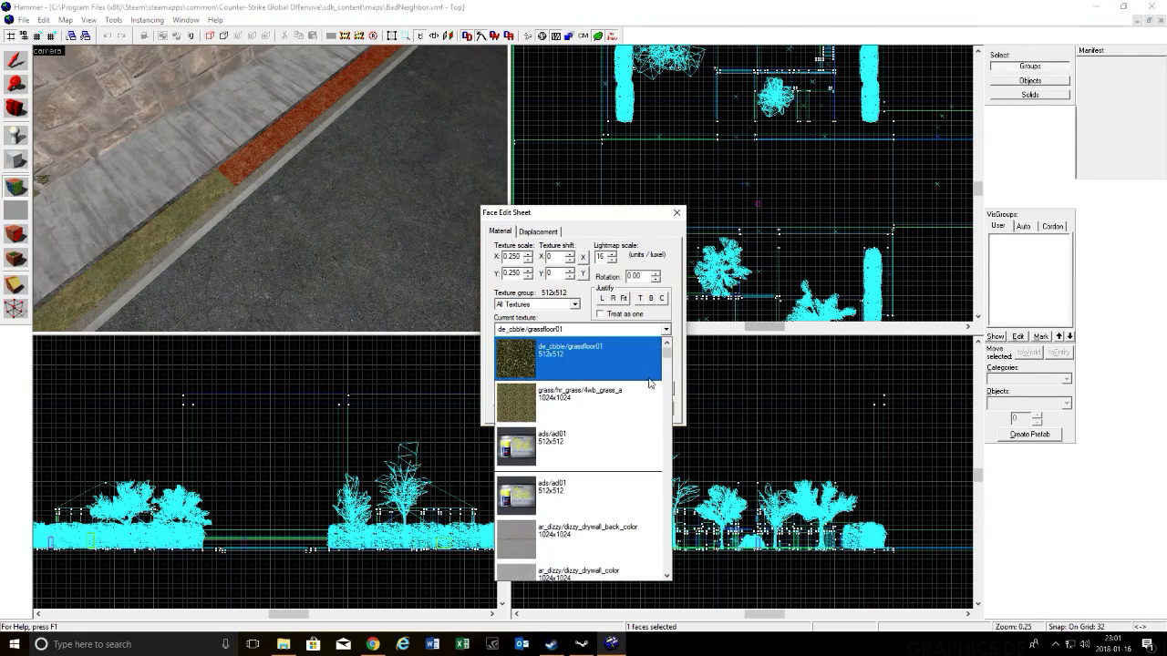
left_click(639, 431)
left_click(571, 407)
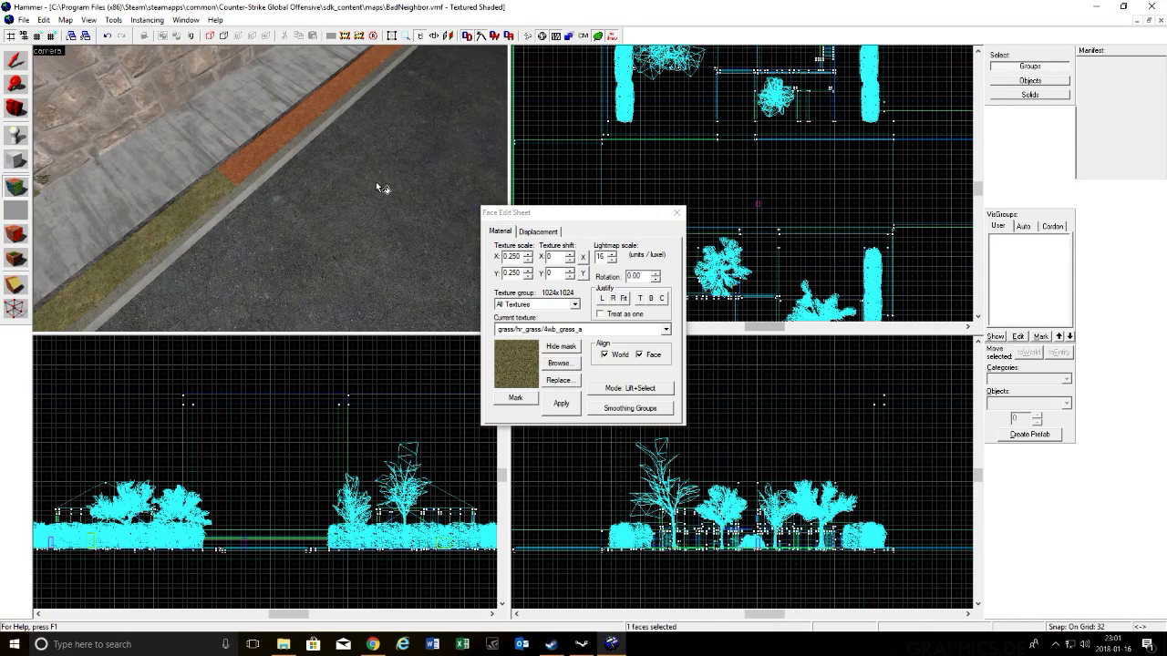
Step: Apply the grass/hr_grass/4wb_grass_a texture to the wide grass verge between the stone wall and the road's end
key("z")
key("w")
key("z")
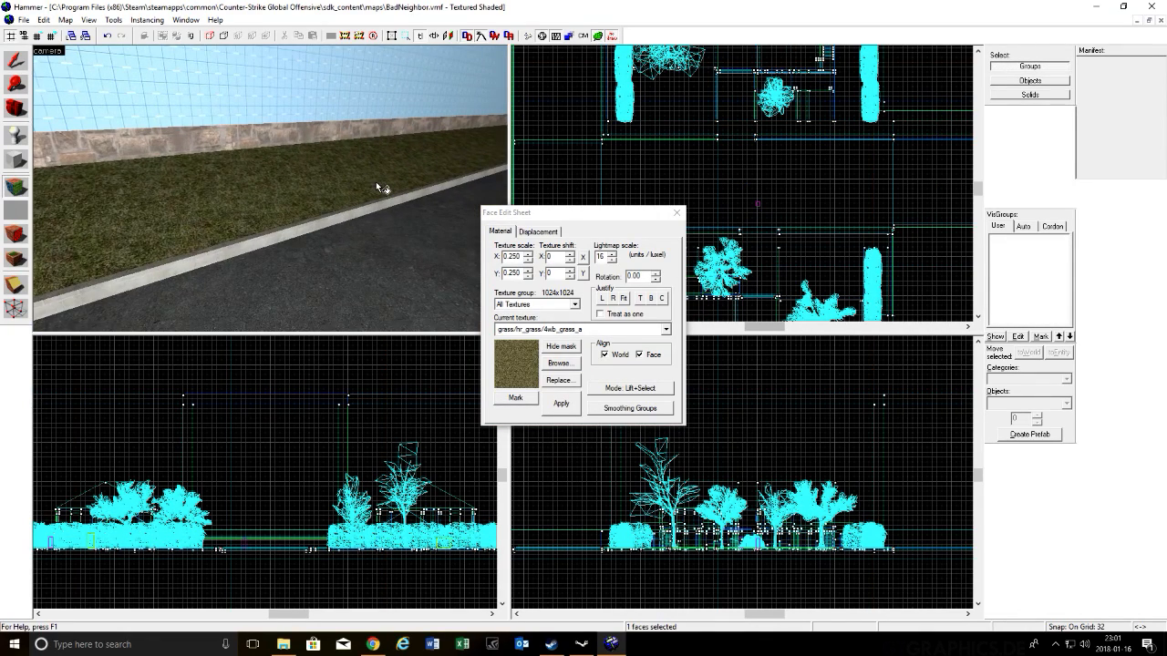
left_click(376, 187)
left_click(666, 328)
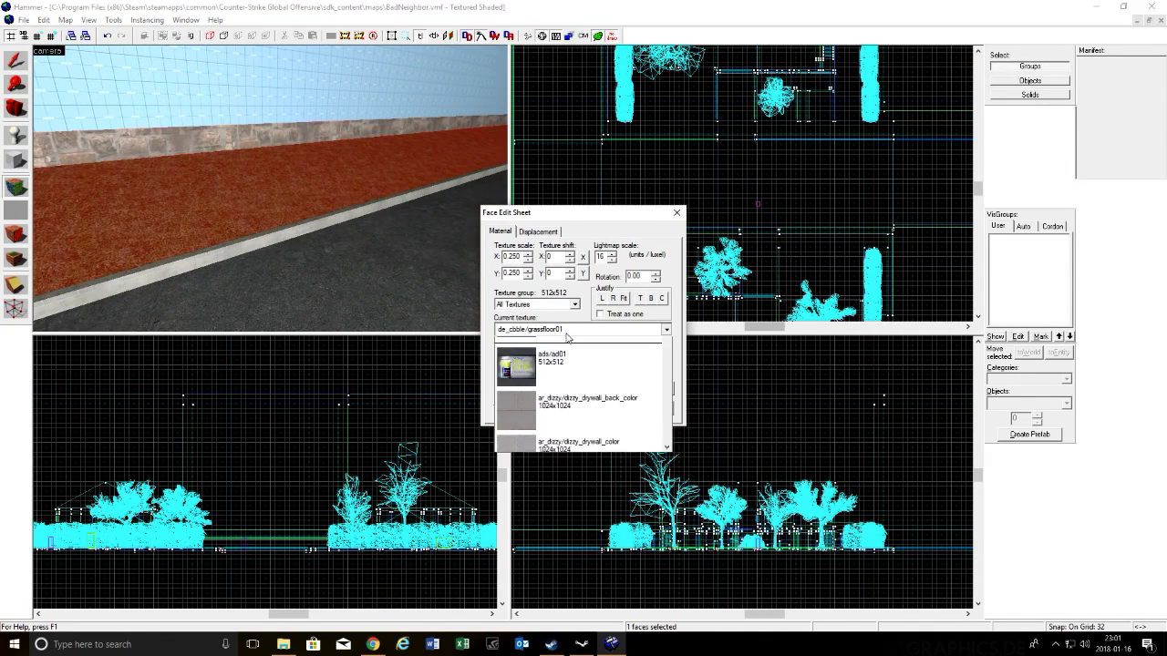
left_click(547, 365)
left_click(561, 403)
Step: Apply the ground/hr_g/hr_gravel_001 texture to all faces of the gravel path leading to the white house's wooden porch
key("z")
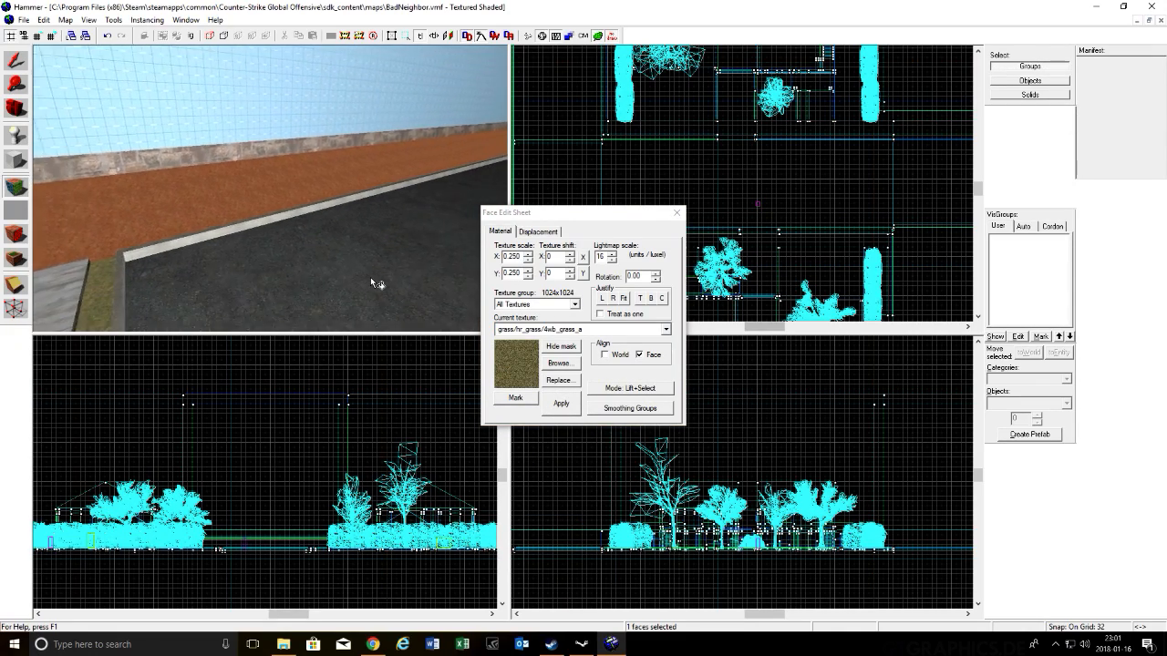
key("w")
key("w")
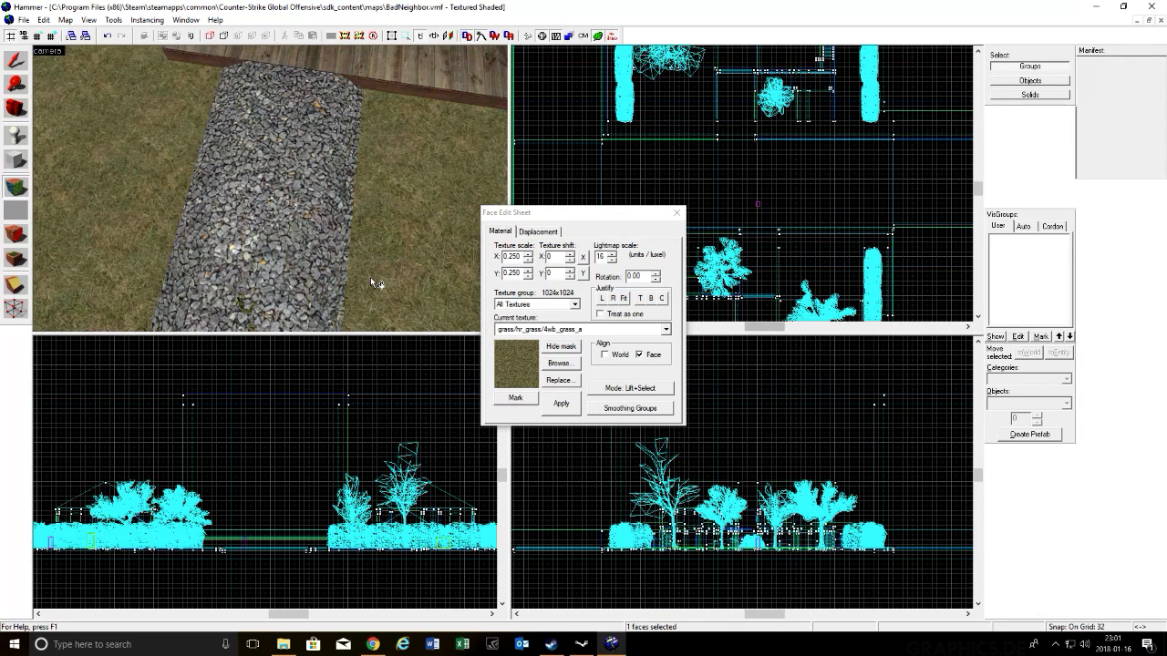
left_click(329, 218)
left_click(314, 207, "ctrl")
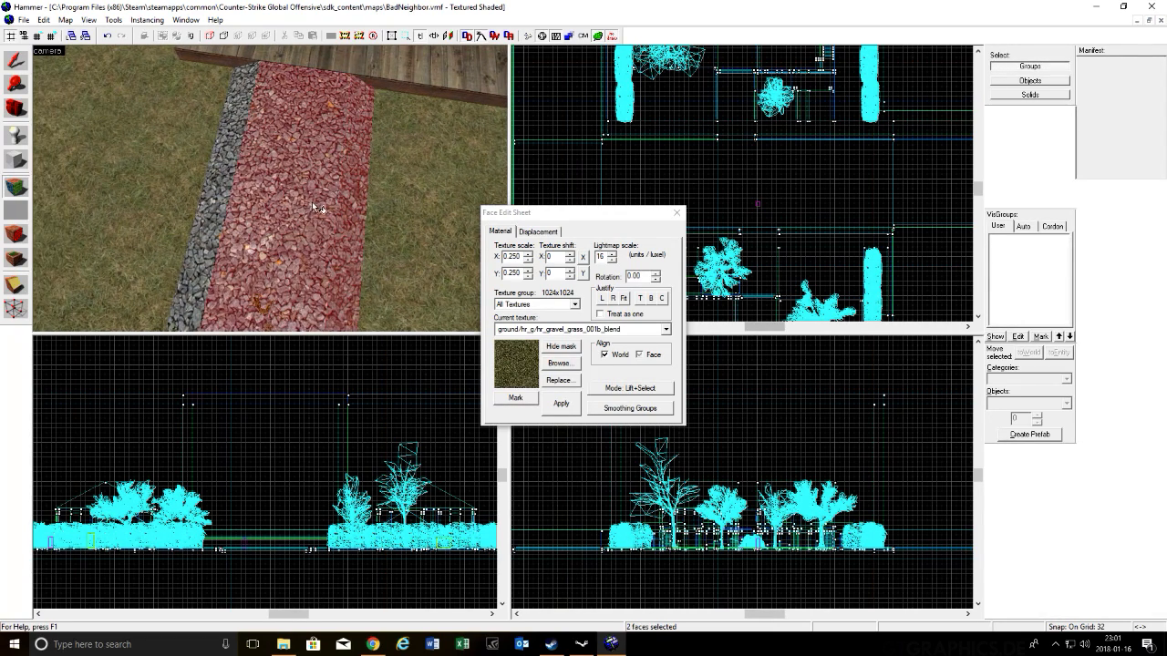
left_click(559, 363)
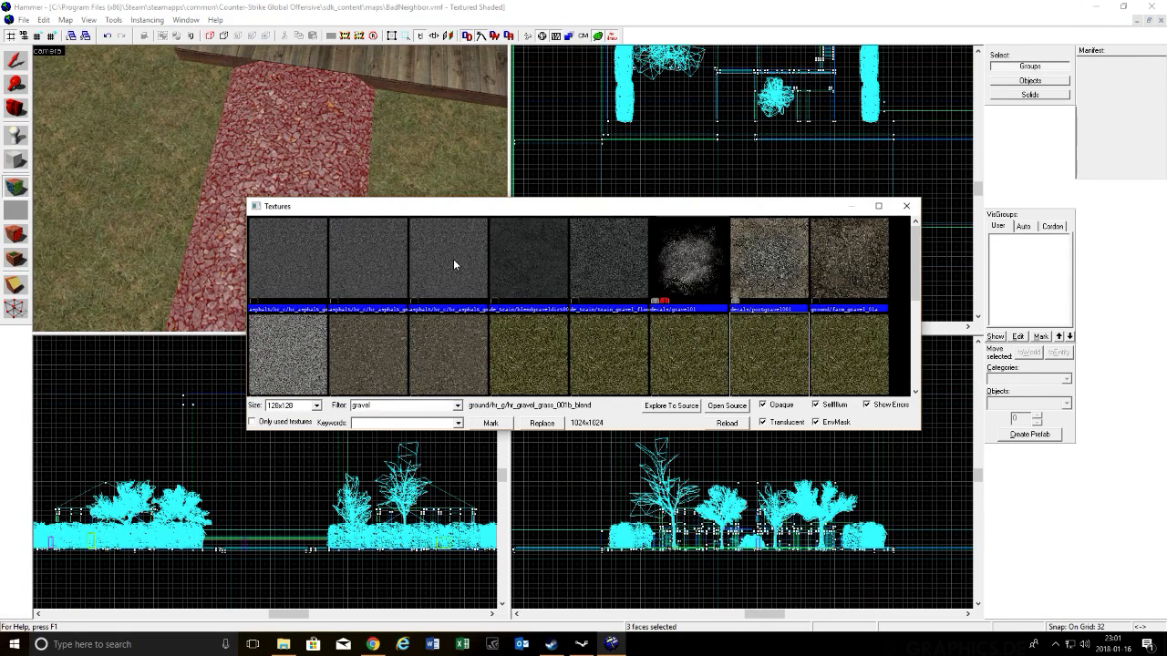
double_click(308, 339)
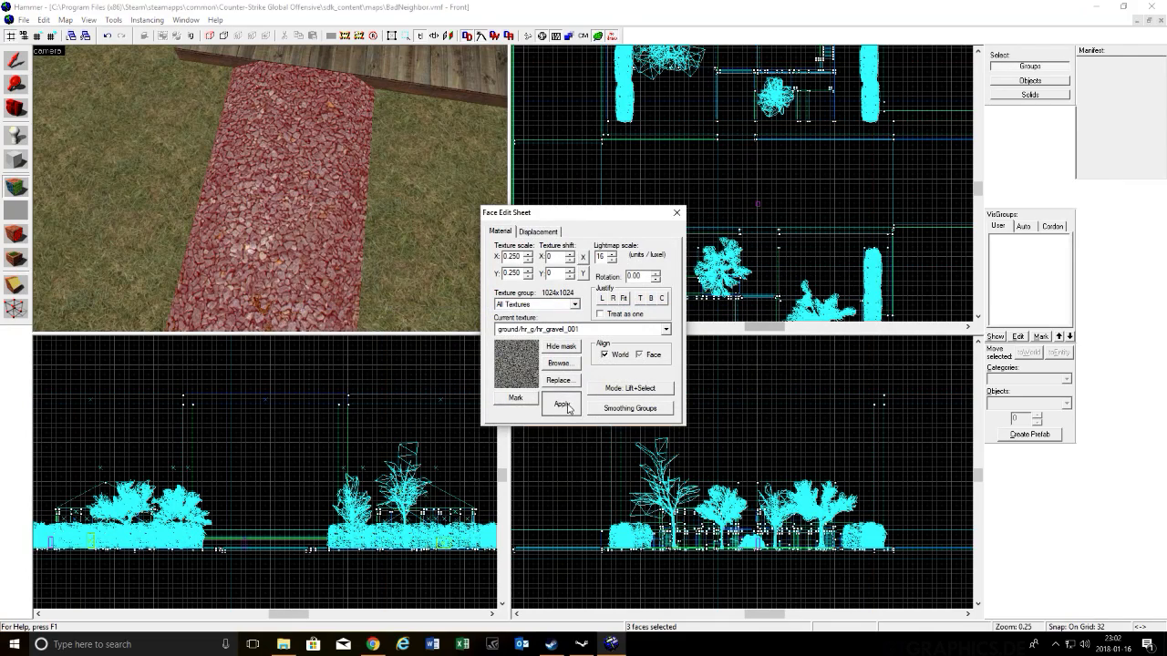
left_click(676, 212)
Step: Hide the item models, such as trees and hedges, in all map views
key("s")
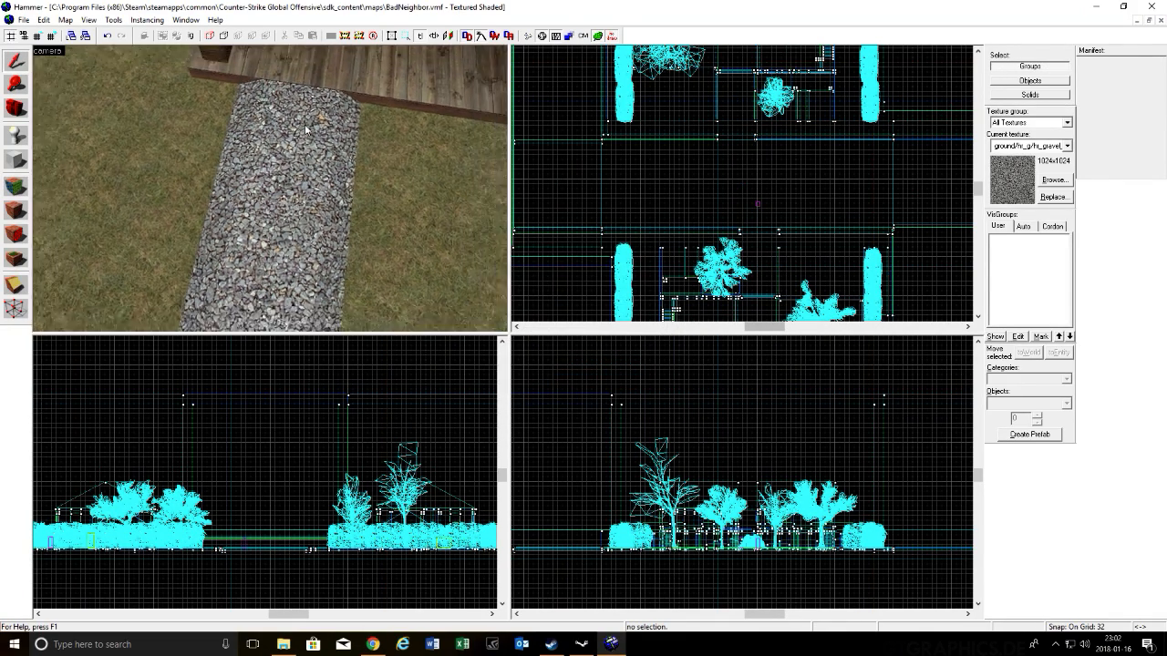
key("a")
key("w")
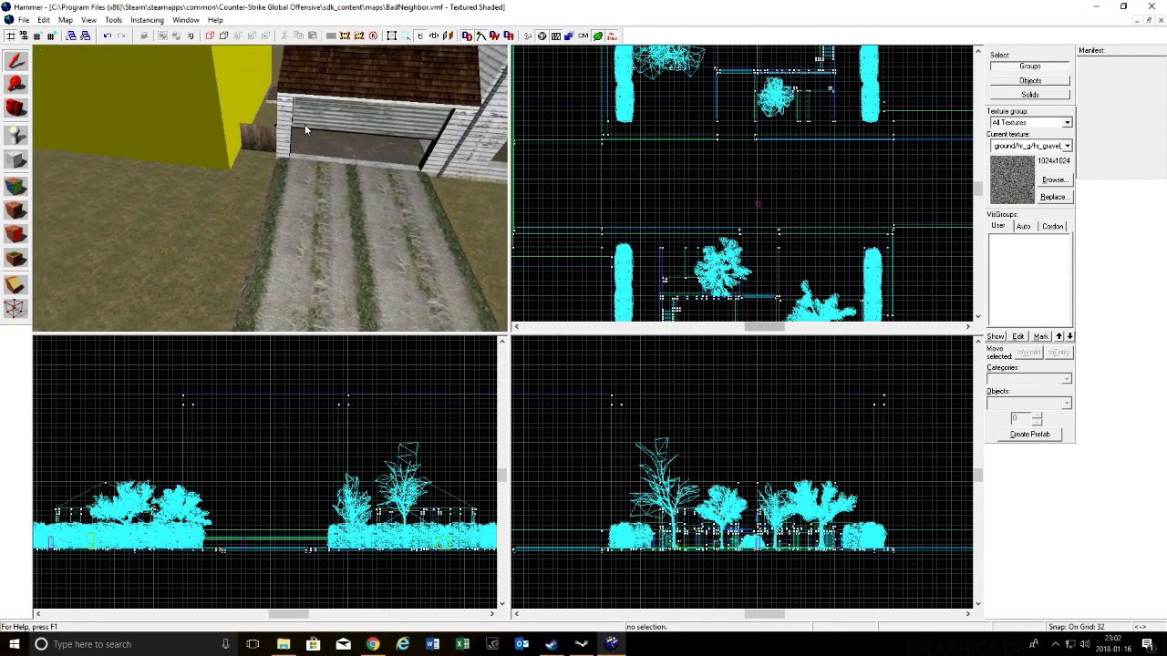
key("s")
key("s")
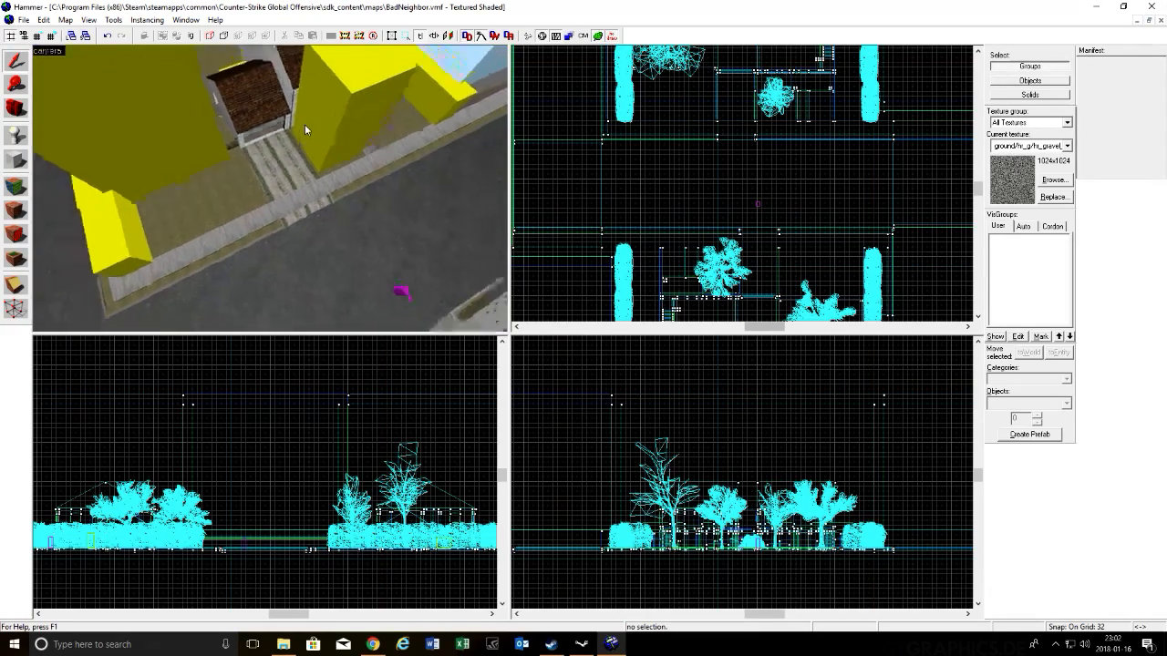
key("w")
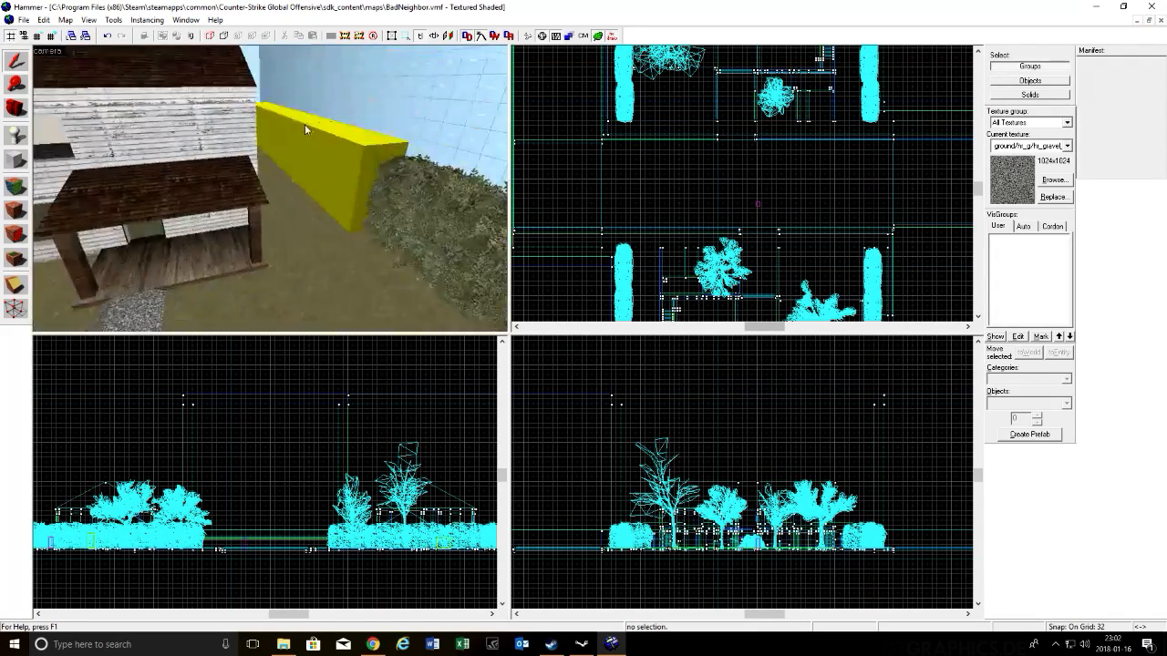
key("d")
key("w")
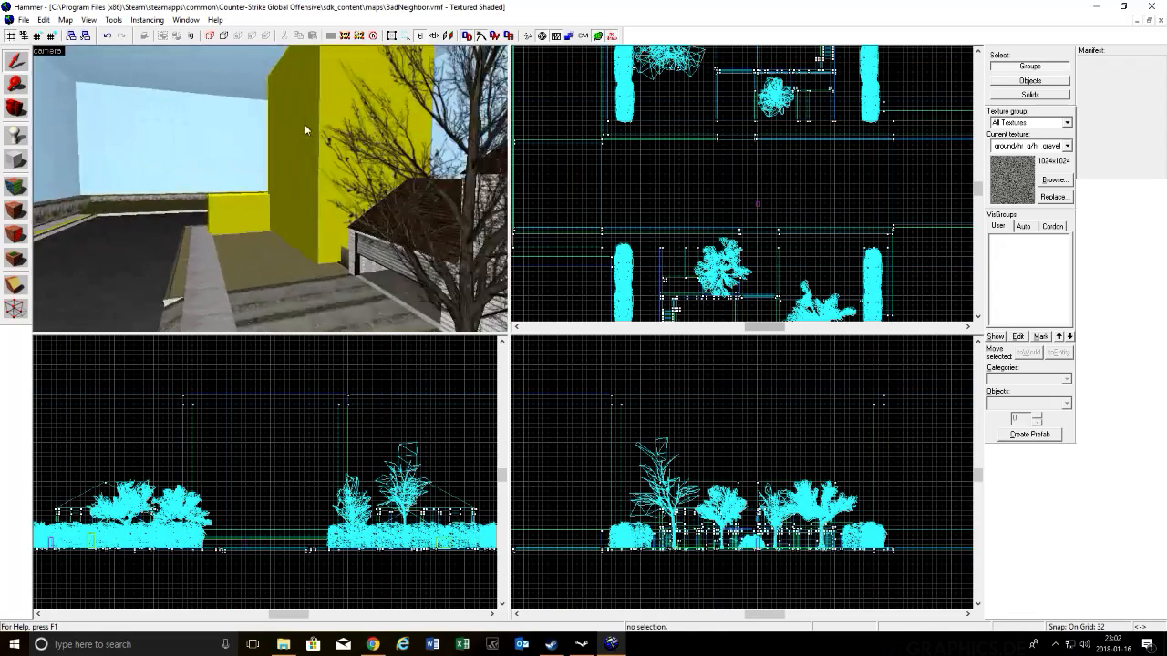
left_click(113, 20)
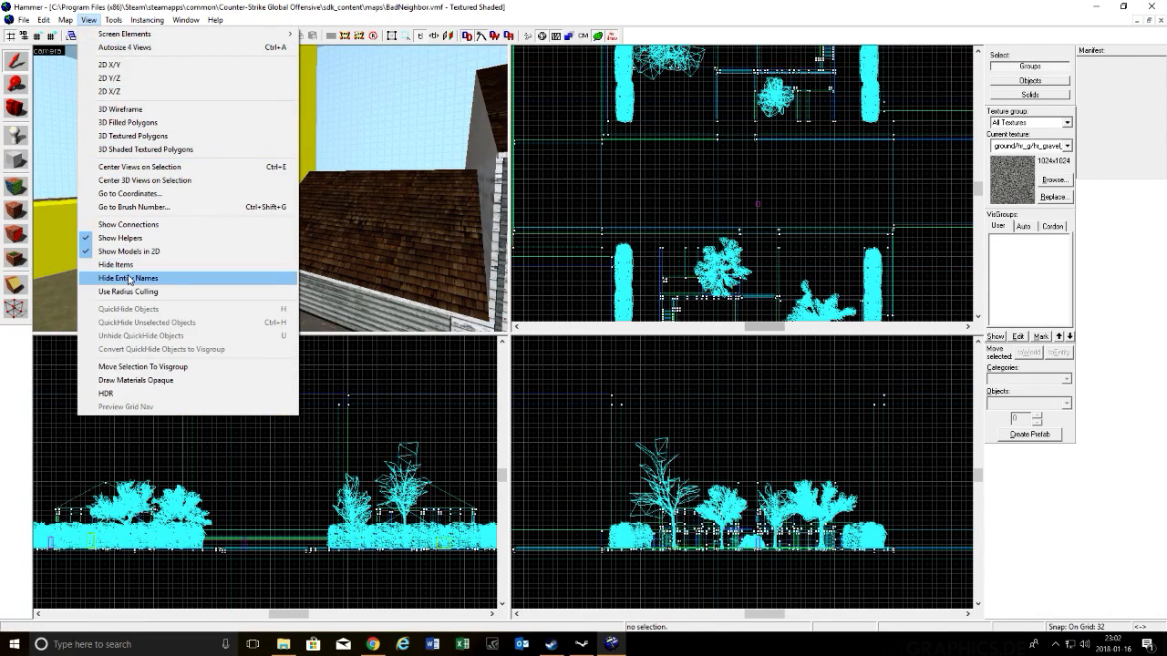
left_click(129, 266)
Step: Bring the fence opening to the green house's backyard into view and activate the Texture Application tool
key("w")
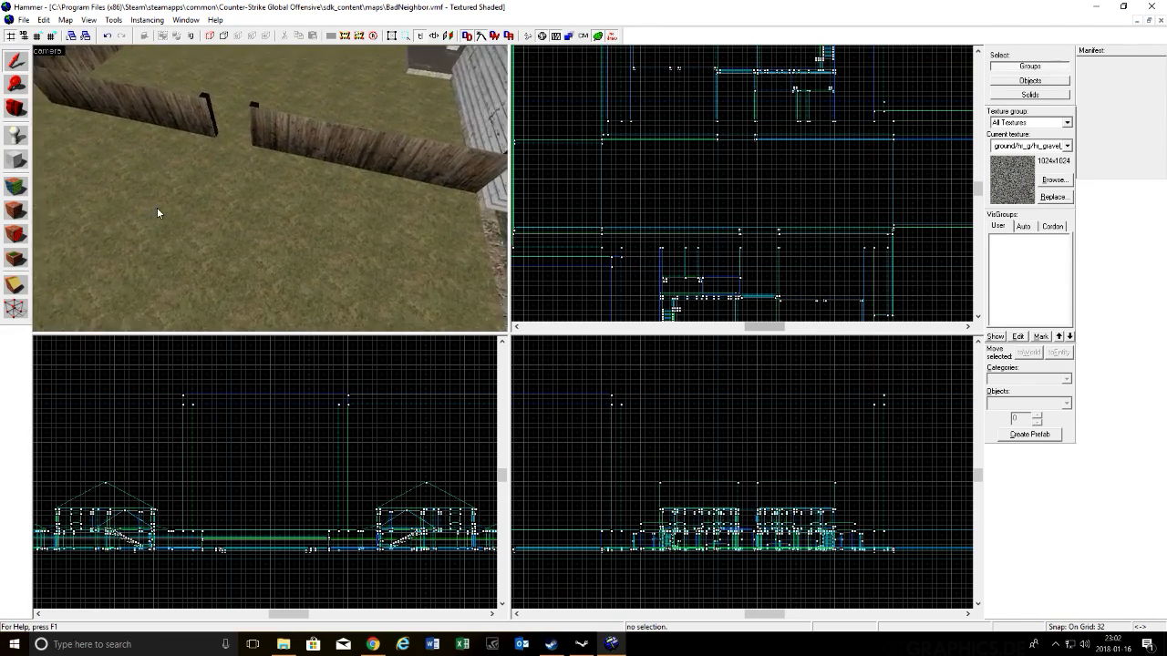
key("w")
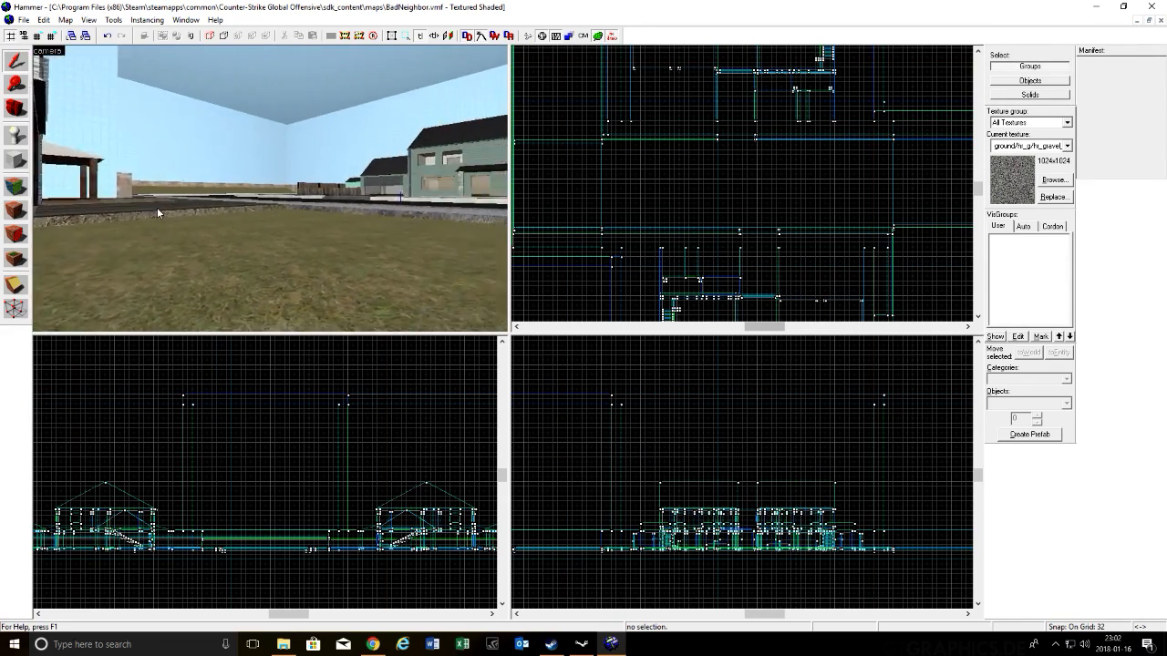
key("w")
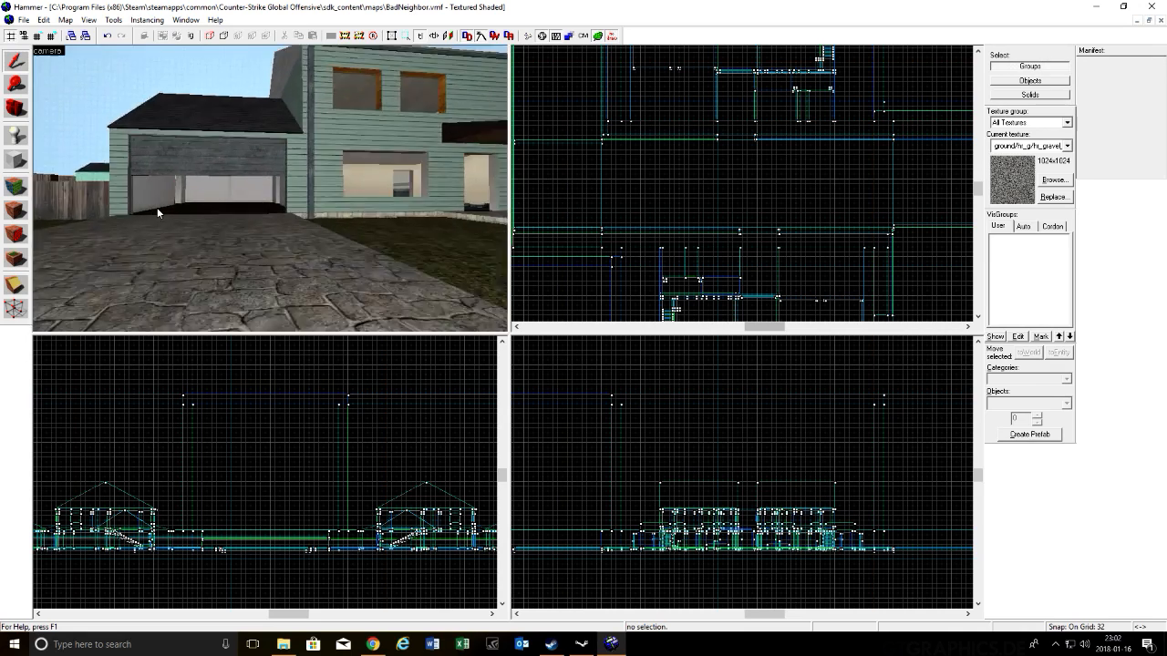
key("w")
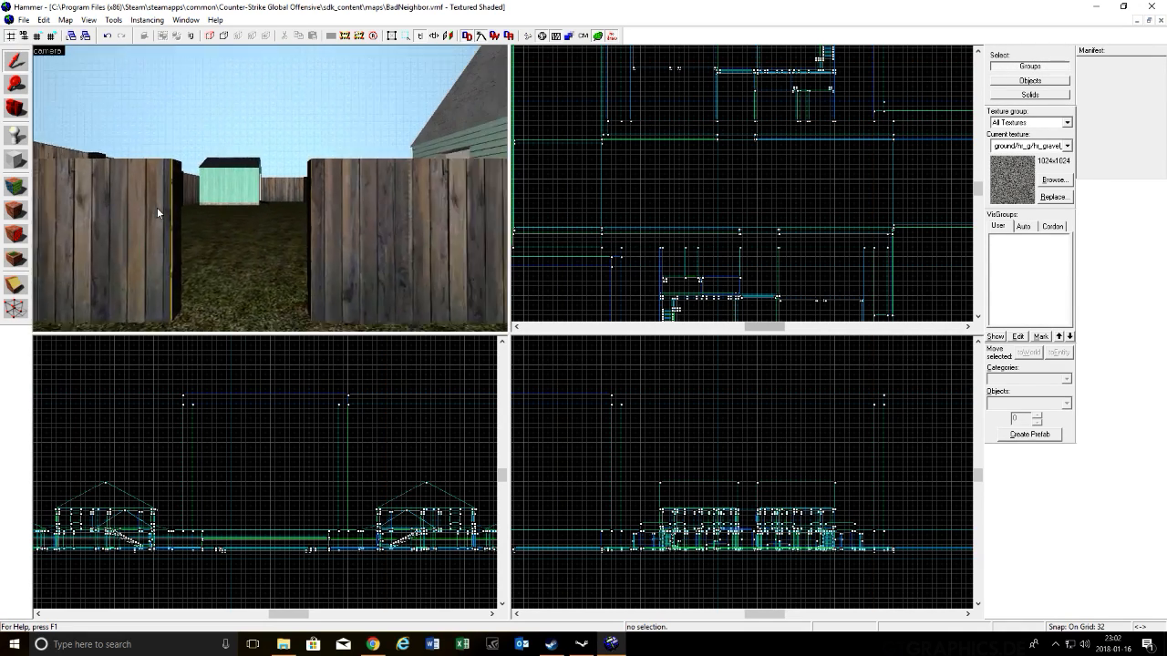
key("w")
left_click(16, 186)
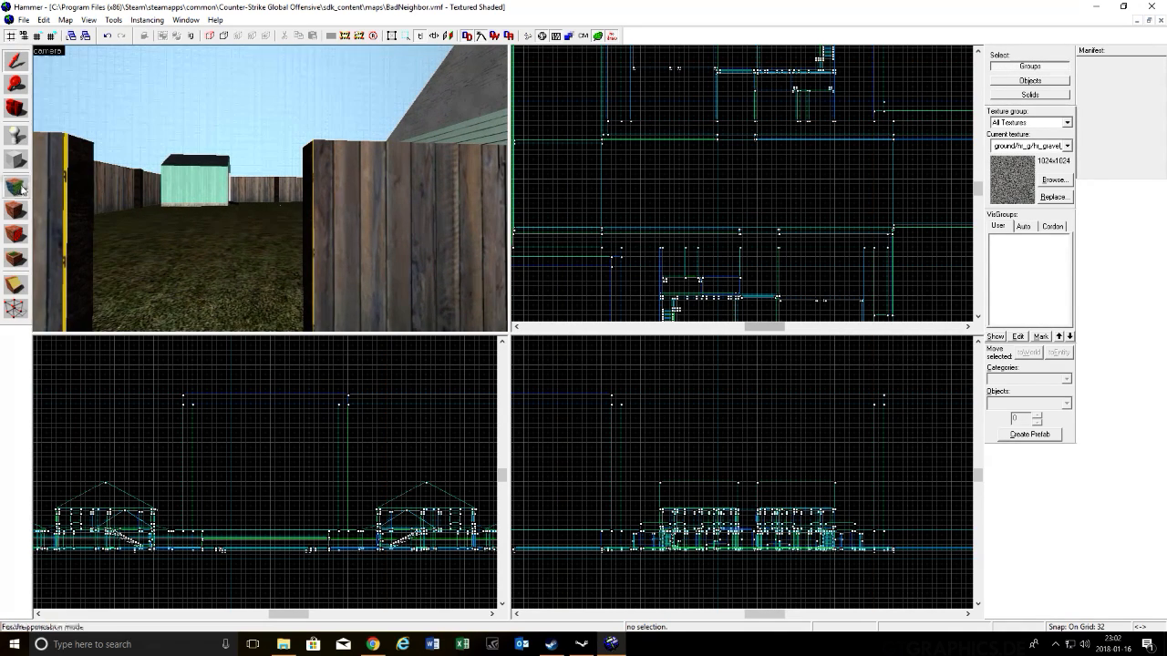
left_click(67, 185)
key("a")
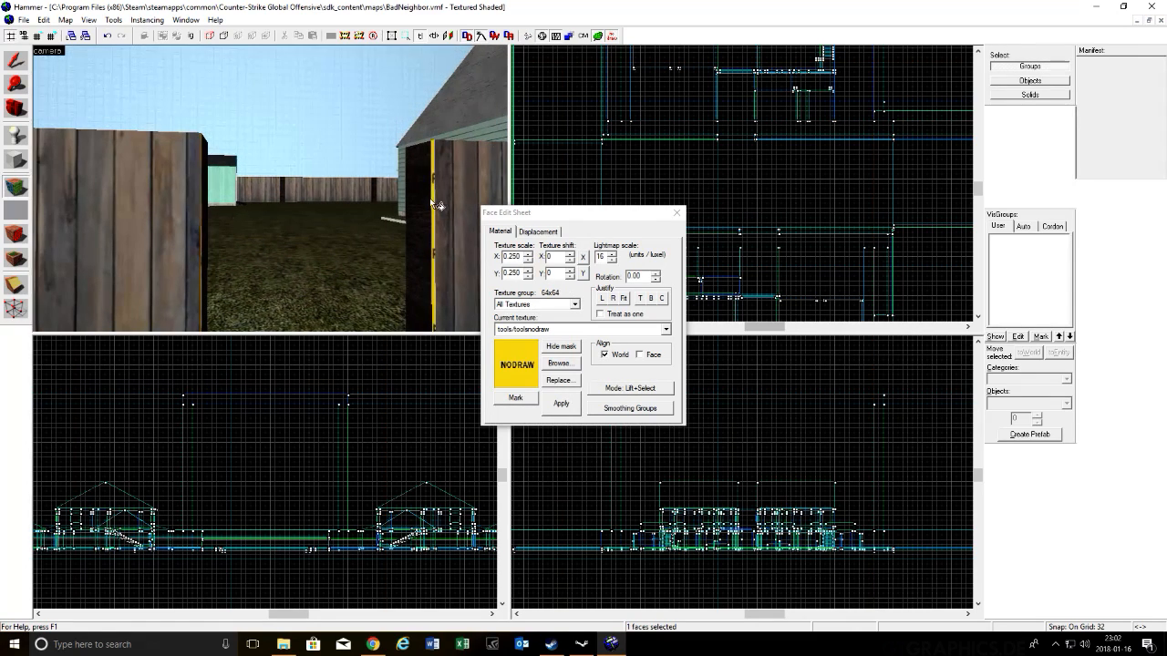
left_click(559, 363)
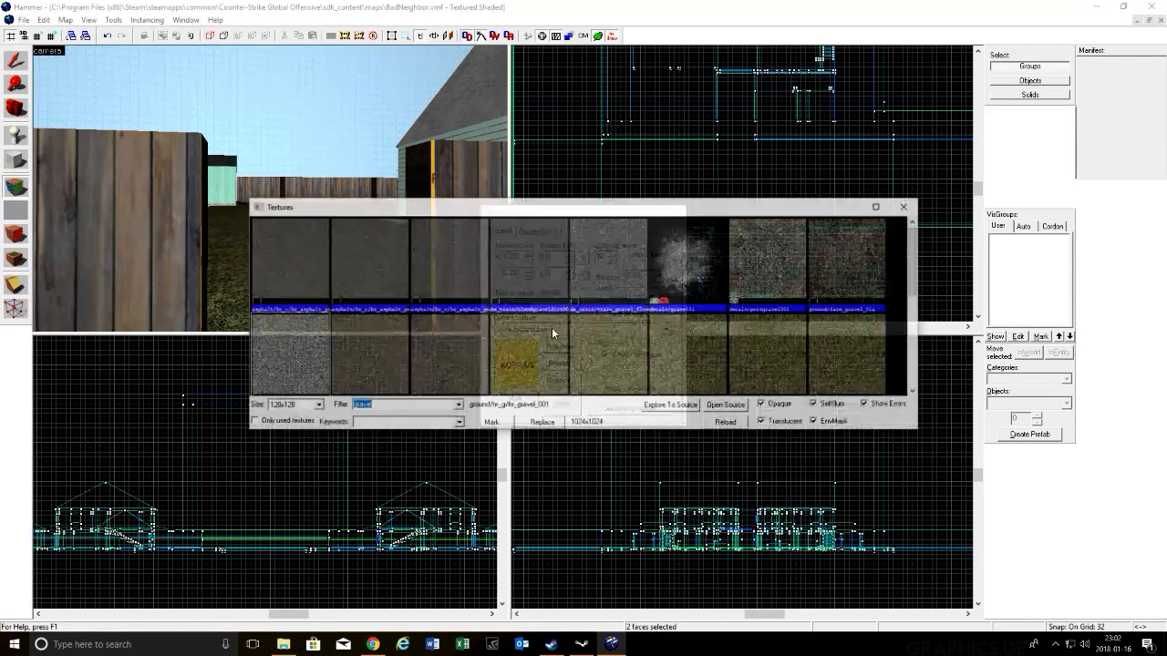
type("w")
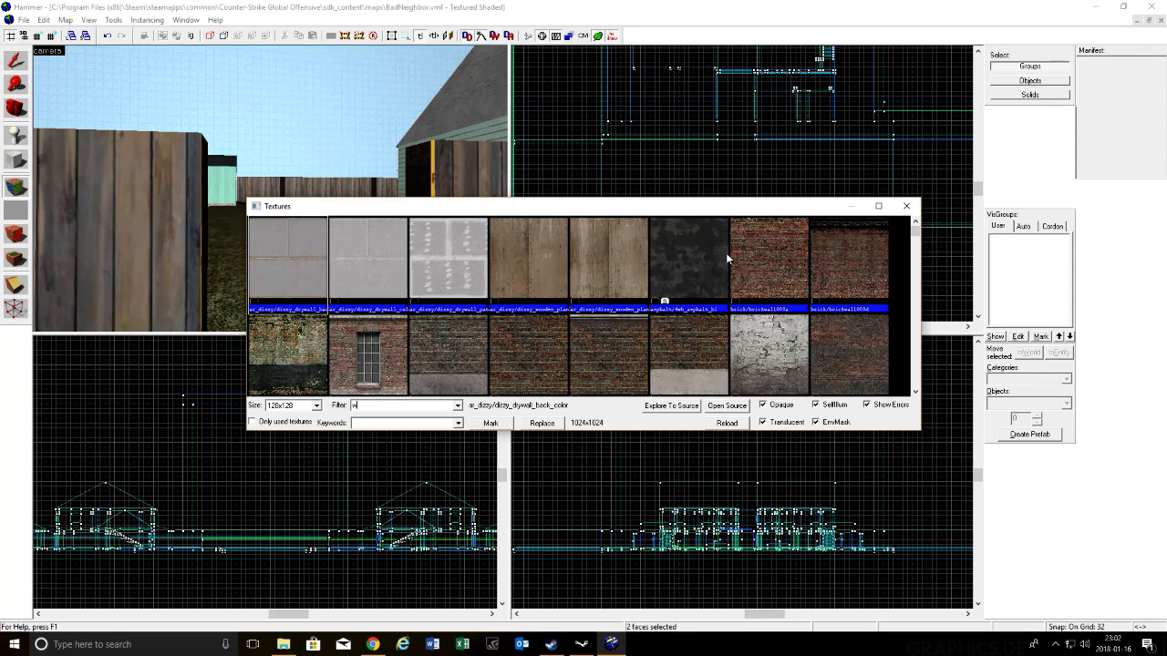
left_click(905, 206)
Step: Apply the wood/fence02 texture to the nodraw faces on both fence ends beside the backyard opening
left_click(463, 201)
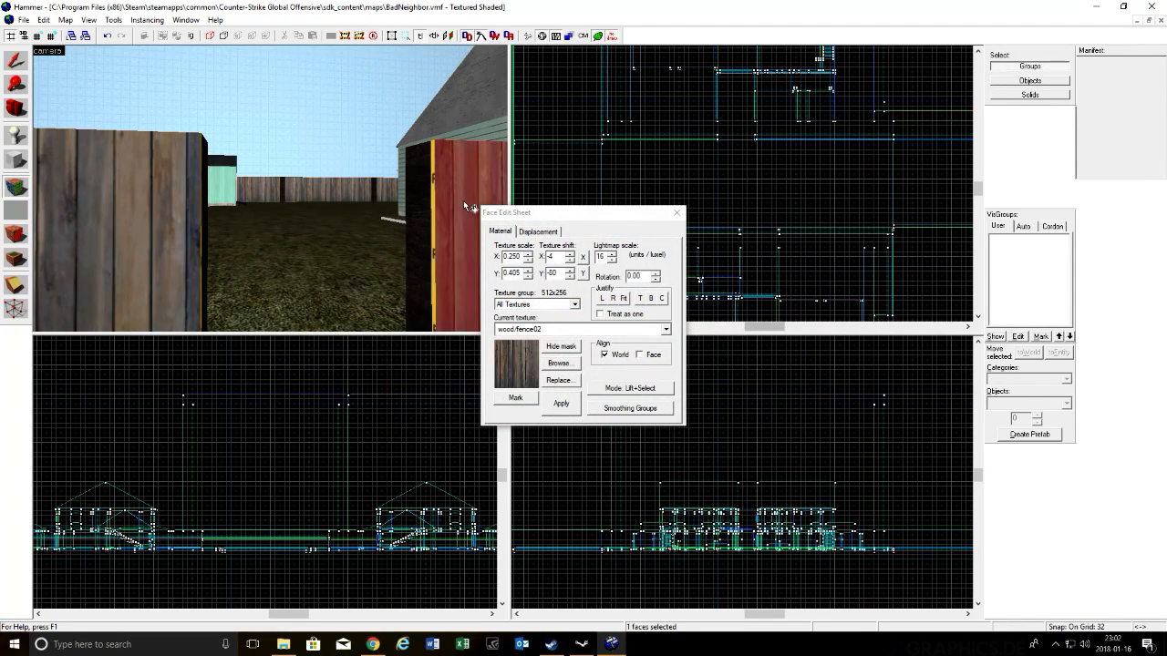
left_click(432, 201)
key("d")
key("d")
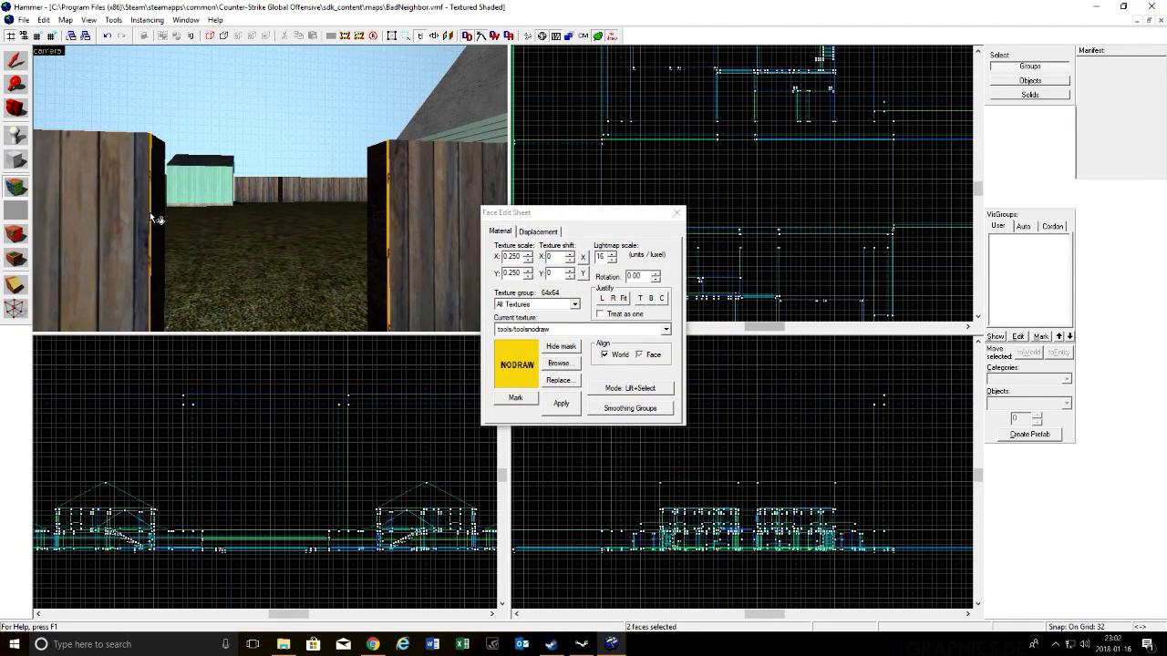
left_click(565, 330)
left_click(557, 392)
left_click(561, 404)
left_click(676, 215)
Step: Examine the fenced backyard, shed, roofs and street in the 3D view for remaining untextured faces
key("z")
key("s")
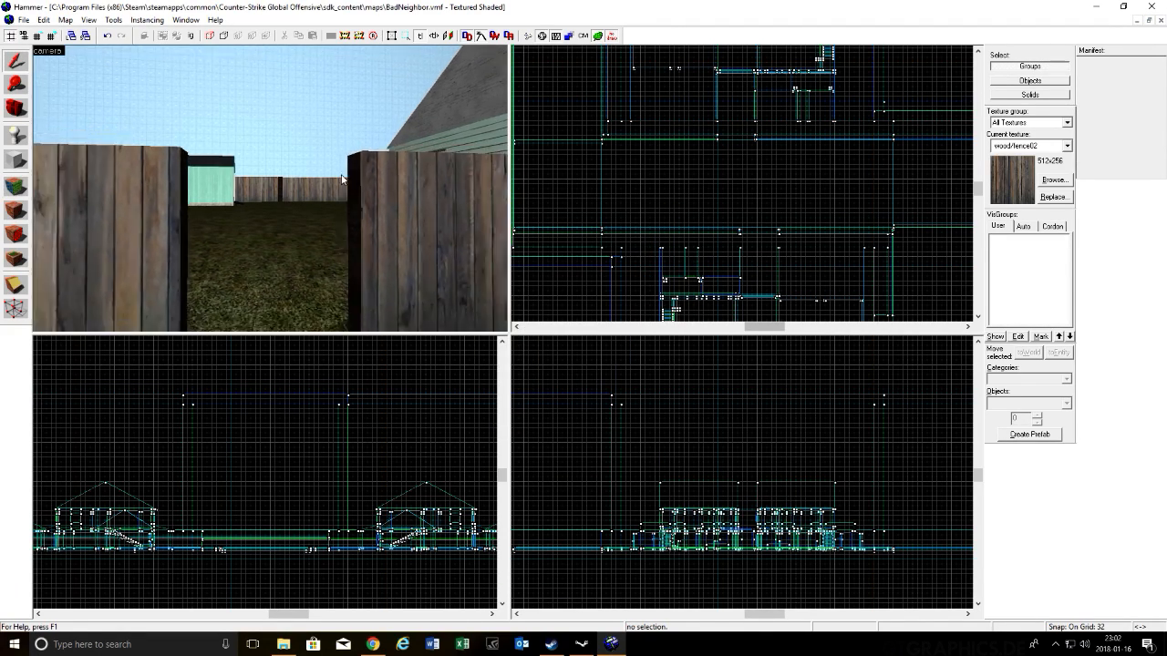
key("w")
key("s")
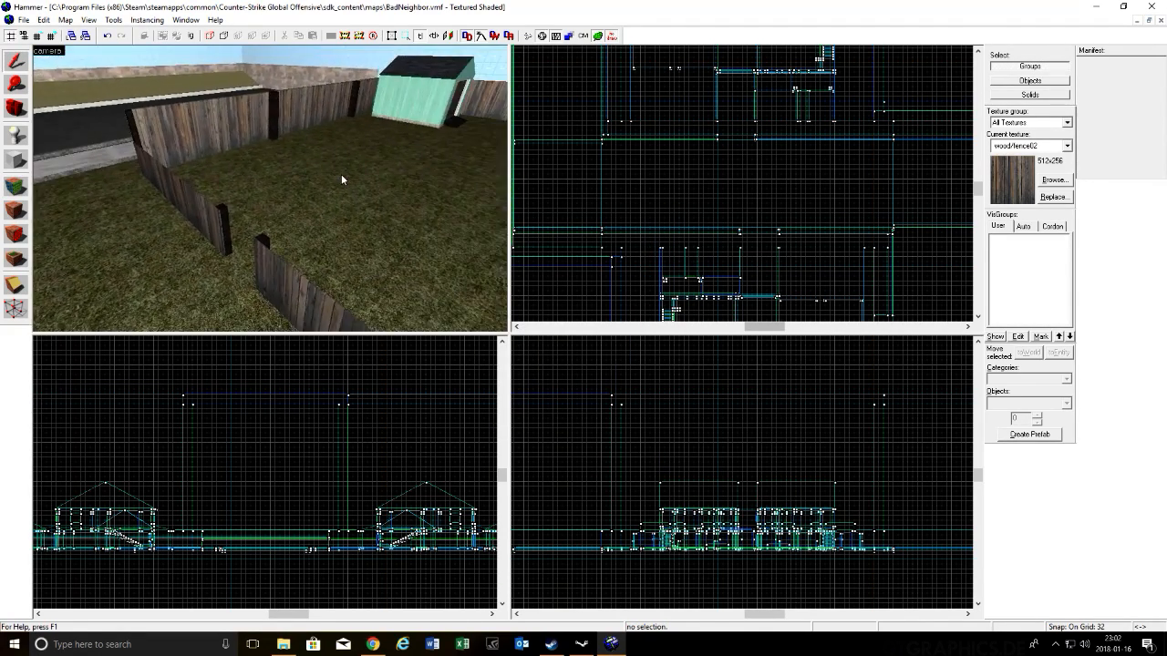
key("w")
key("w")
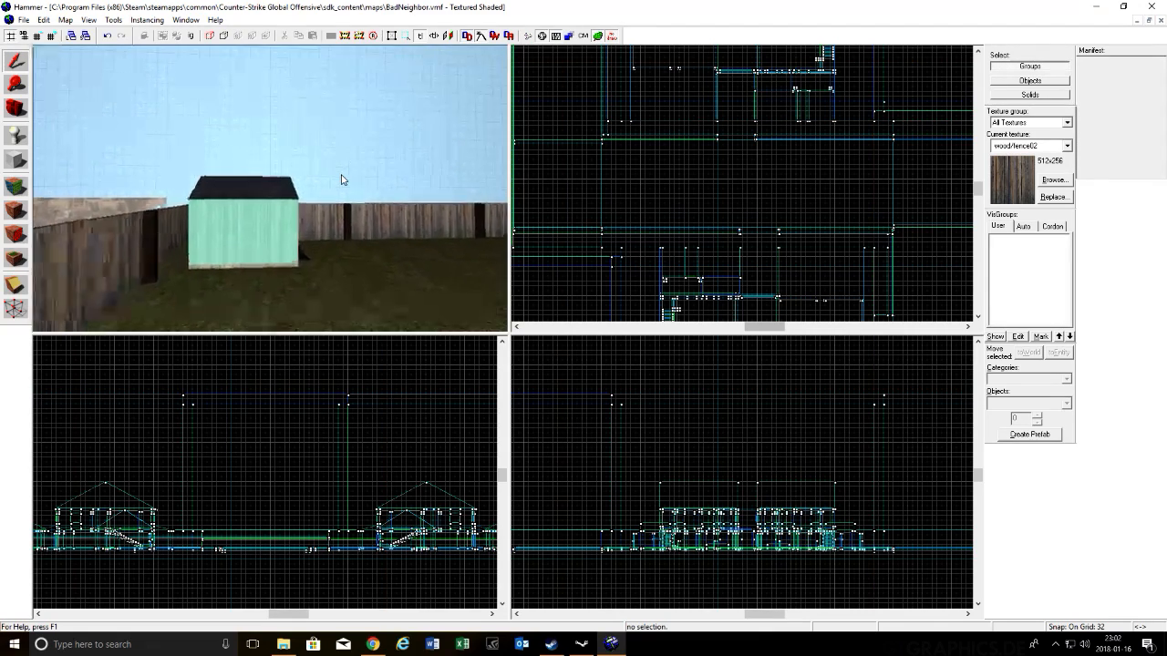
key("s")
key("w")
key("w")
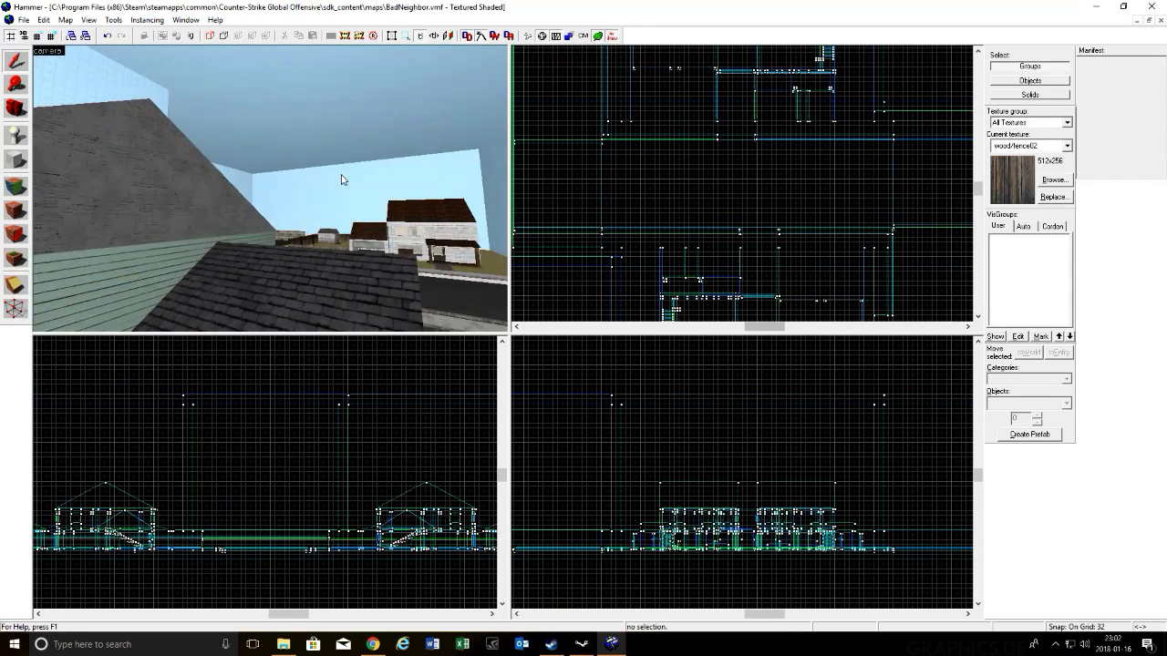
key("d")
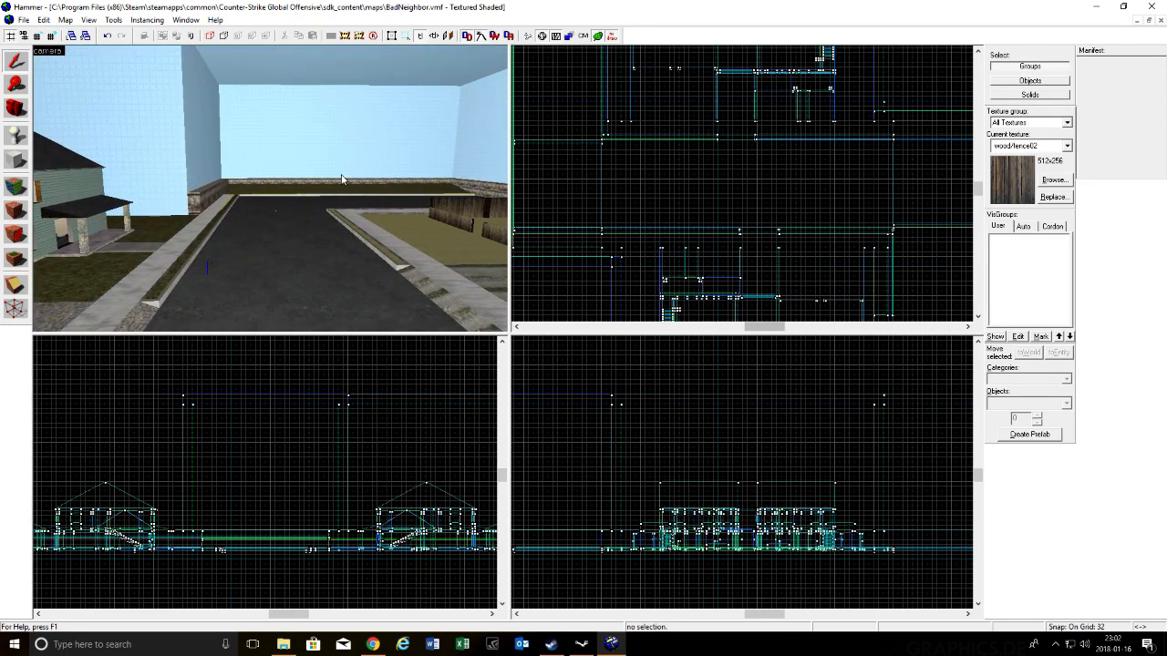
Step: Apply the concrete/blend_milwall002_concretefloor012a texture to the nodraw side face of the sidewalk beside the brick wall
key("w")
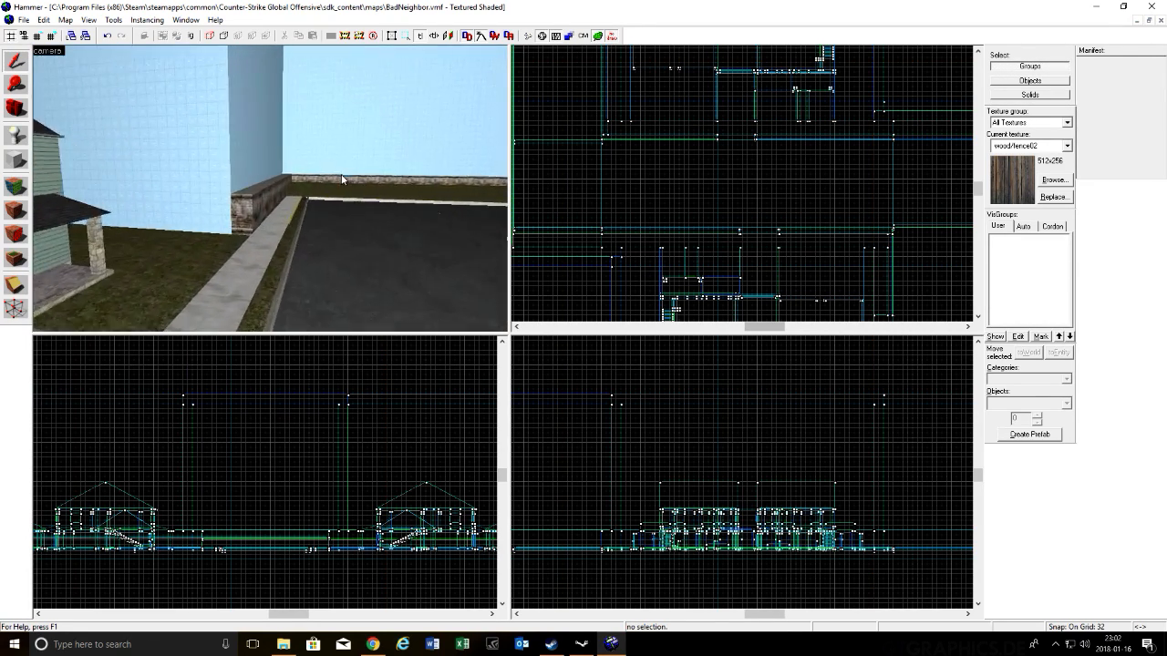
key("w")
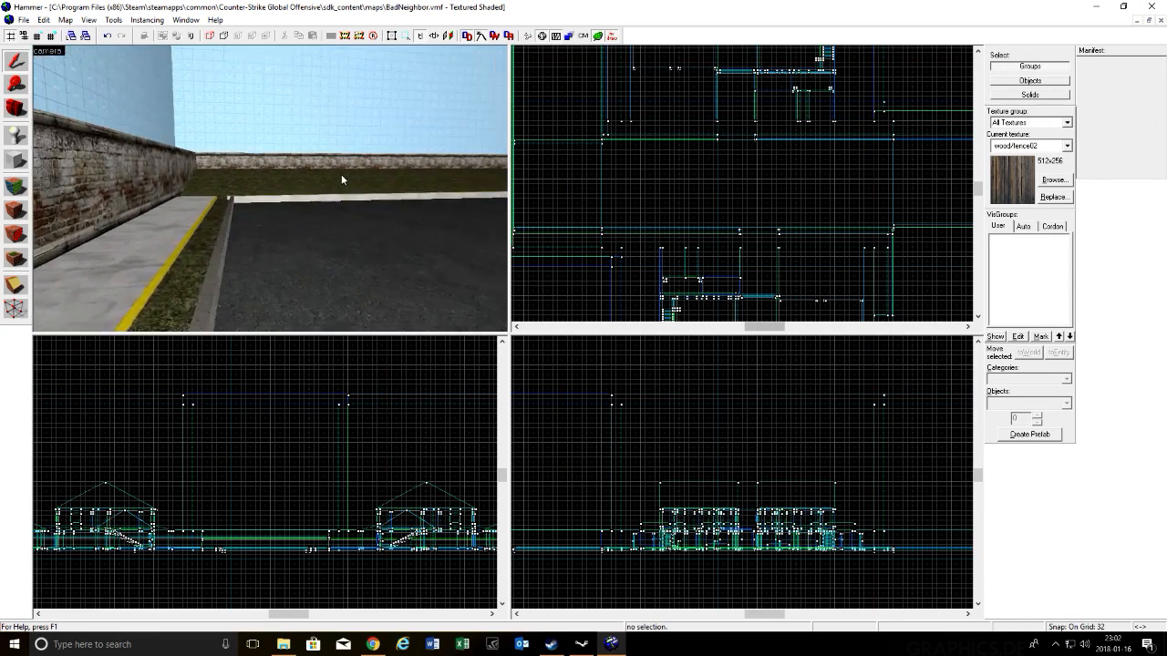
key("w")
key("s")
key("z")
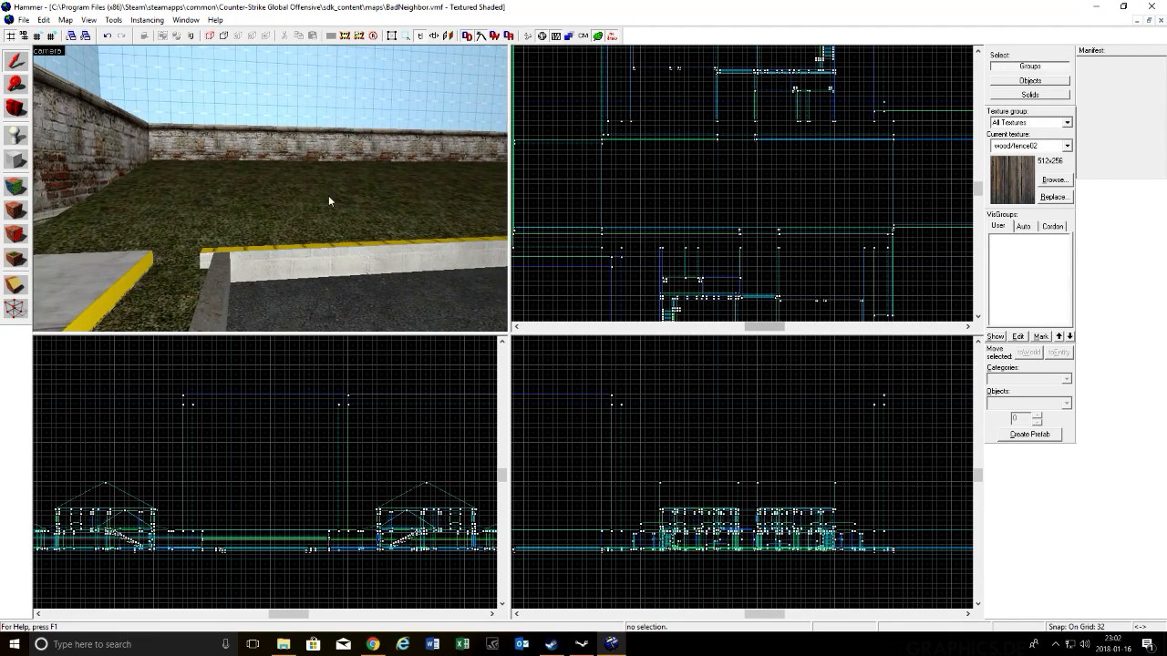
key("z")
key("s")
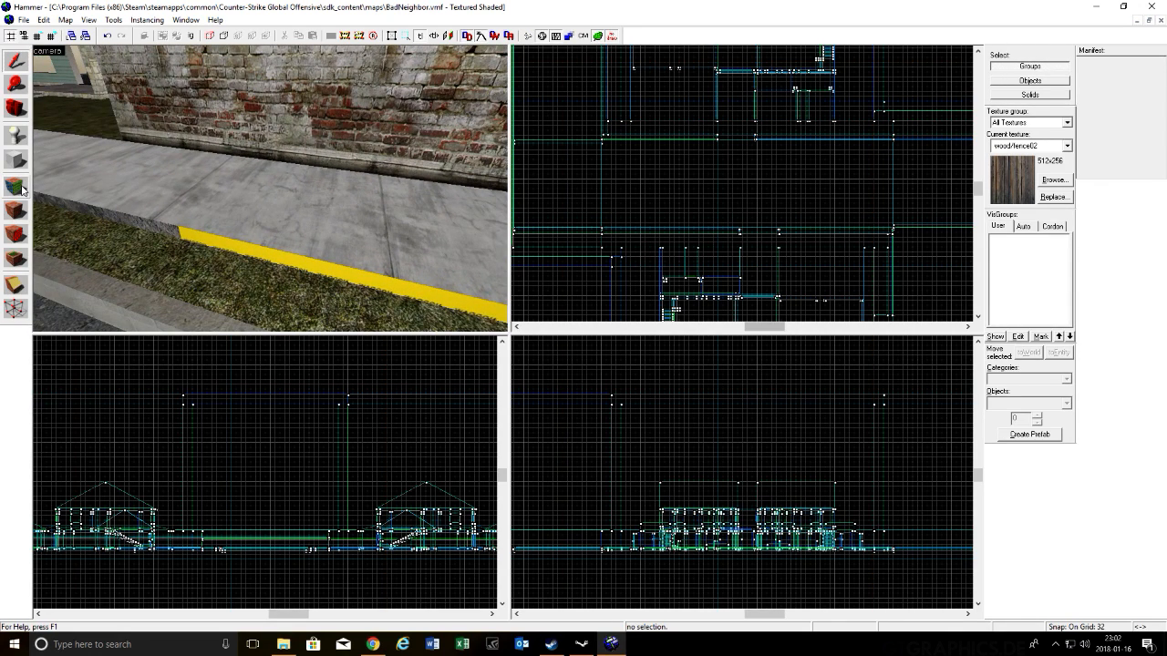
left_click(22, 189)
left_click(384, 283)
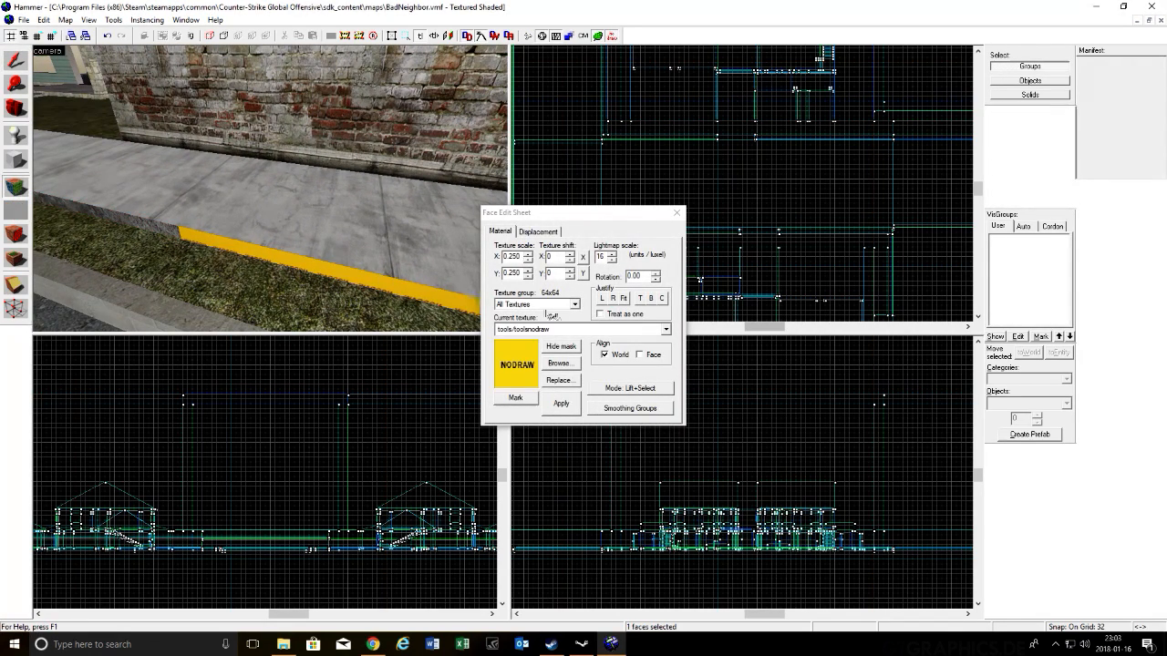
left_click(559, 332)
left_click(565, 393)
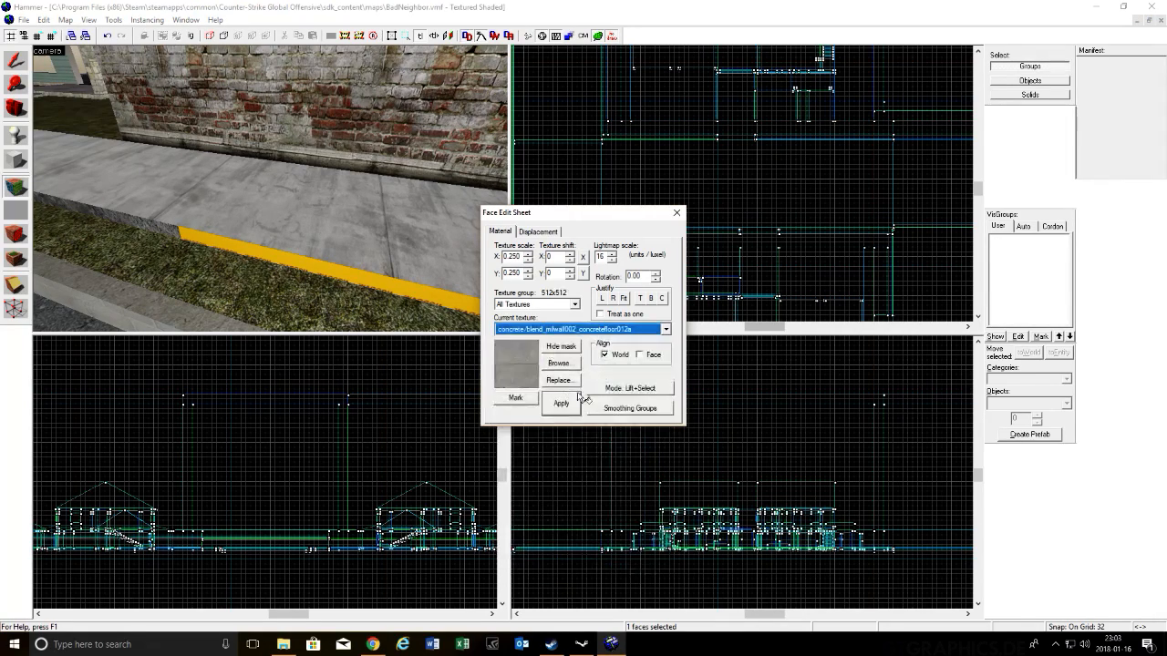
left_click(564, 405)
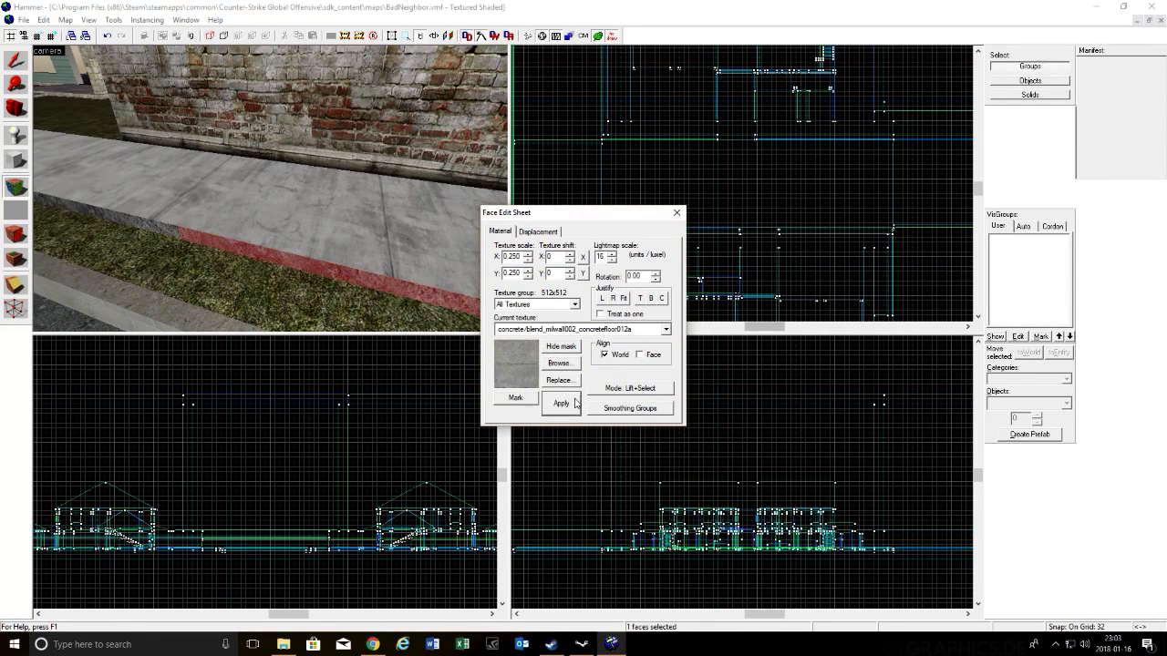
left_click(673, 213)
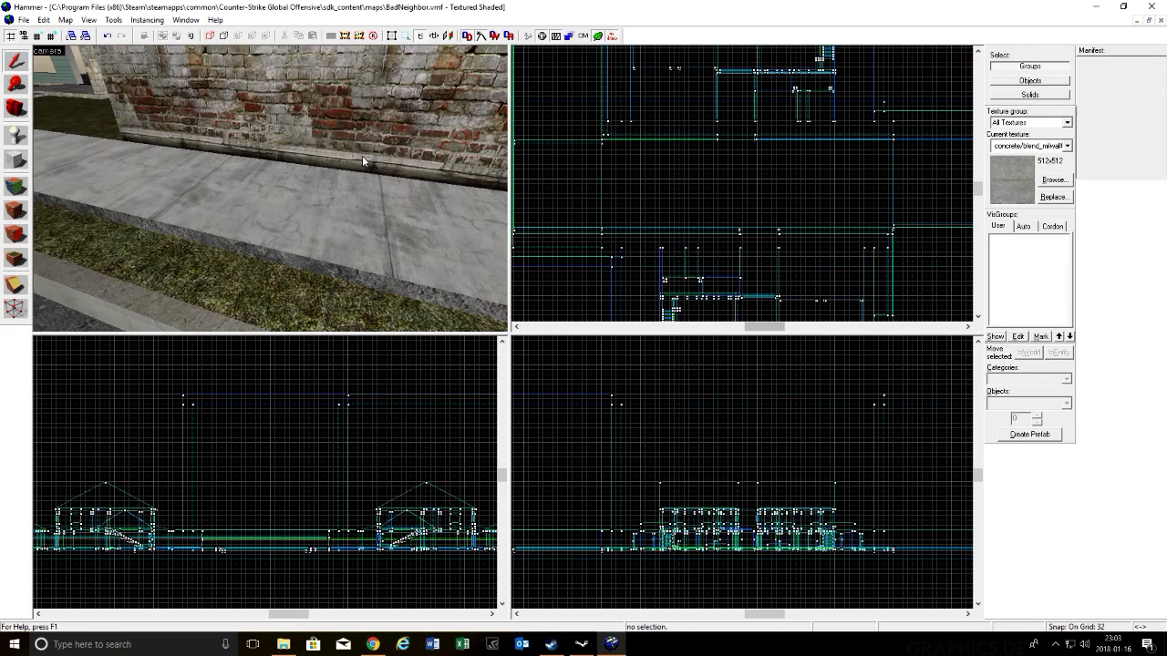
Step: Apply the concrete/ceiling03 texture to the nodraw top face of the long curb between the grass strip and the street
key("z")
key("w")
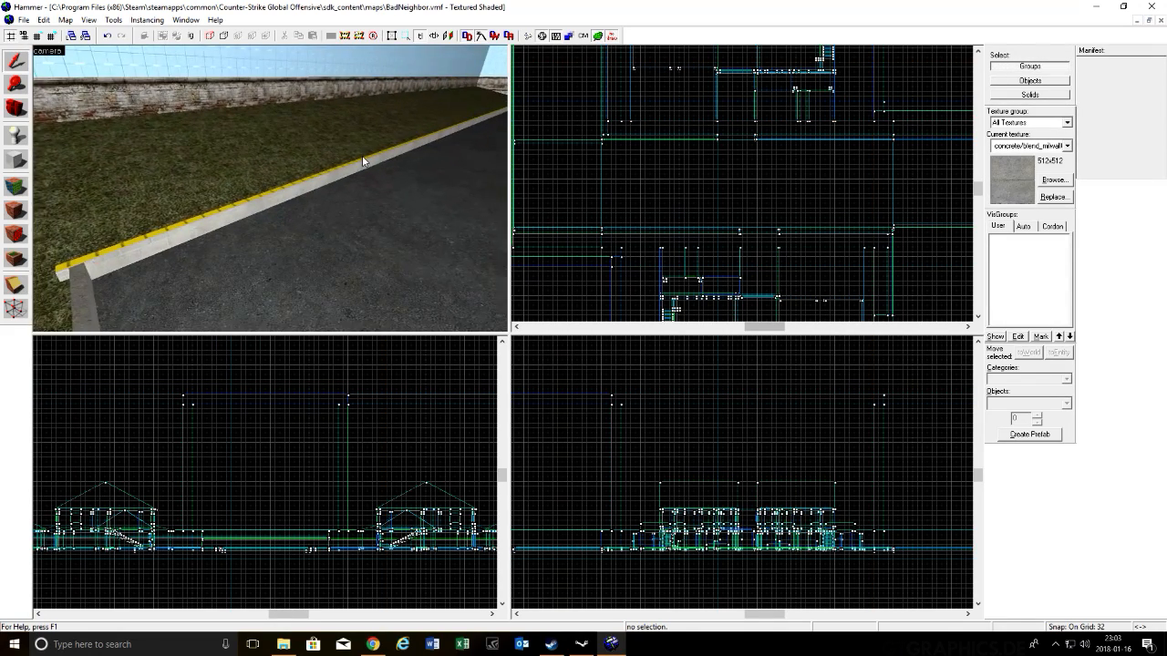
left_click(20, 188)
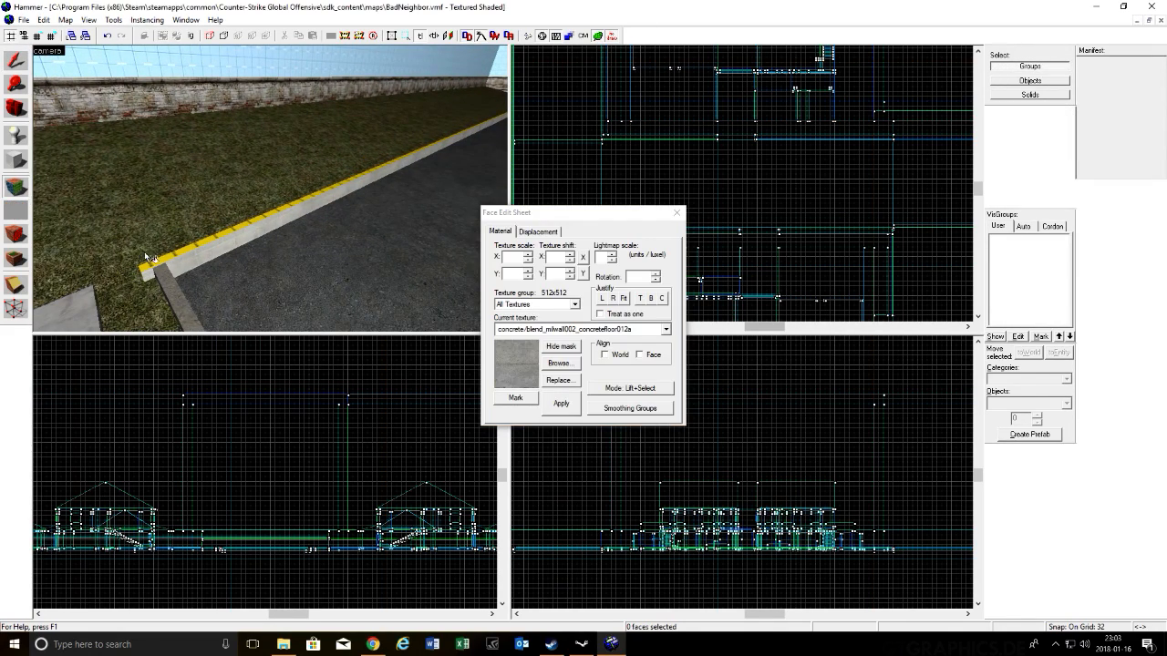
left_click(169, 268)
left_click(588, 329)
left_click(547, 425)
left_click(560, 403)
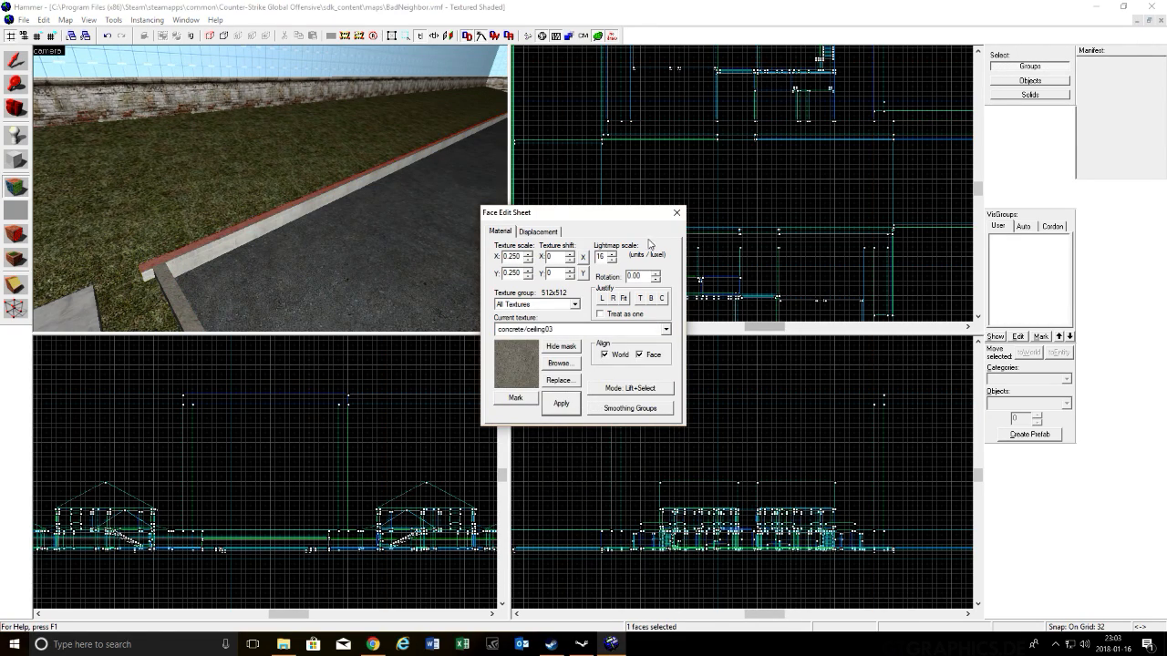
left_click(675, 213)
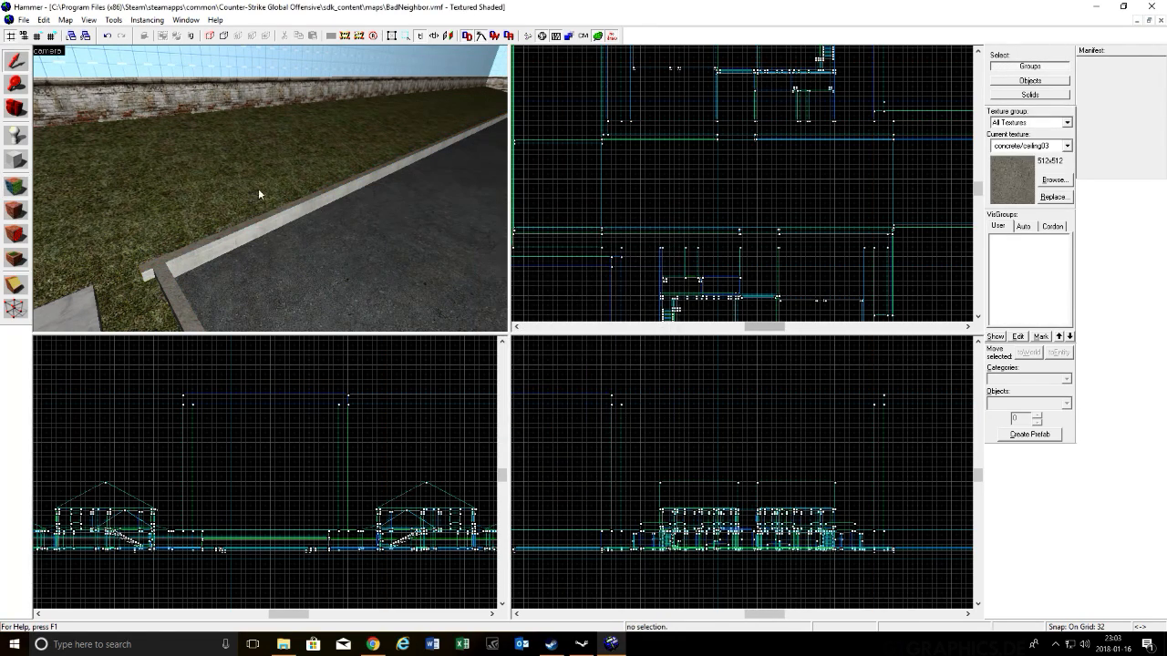
Step: Shorten the protruding end of that curb on an 8-unit grid so the solid is 1992 units long
left_click(198, 253)
scroll(794, 131, "down", 4)
scroll(702, 168, "up", 8)
scroll(702, 167, "up", 4)
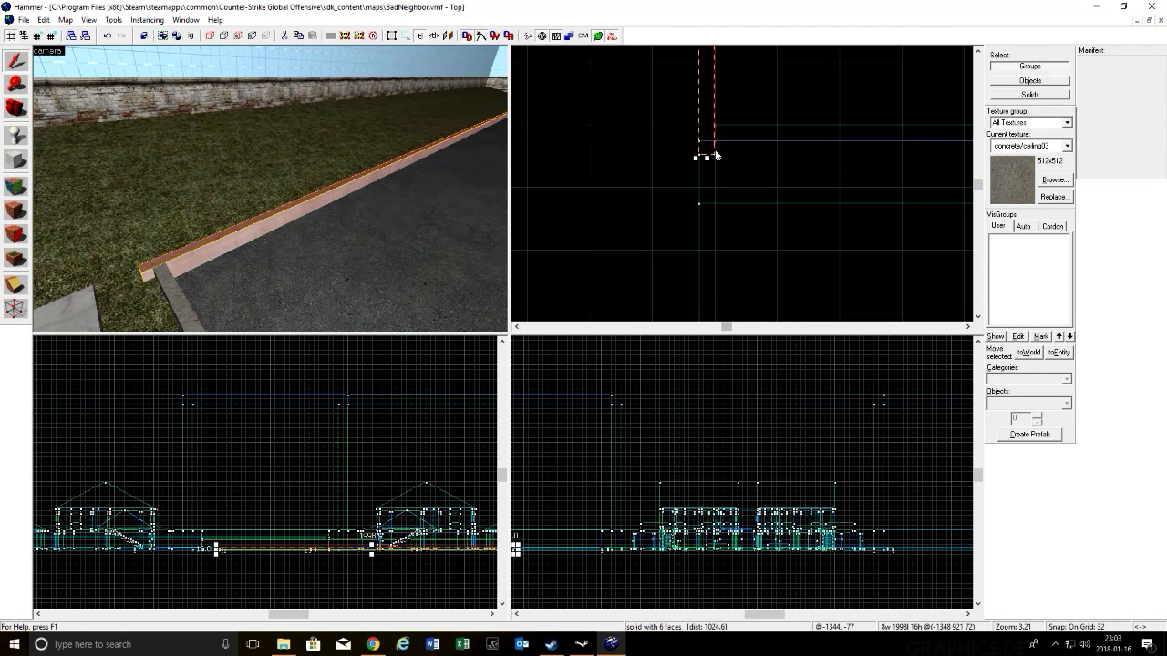
key("bracketleft")
key("bracketleft")
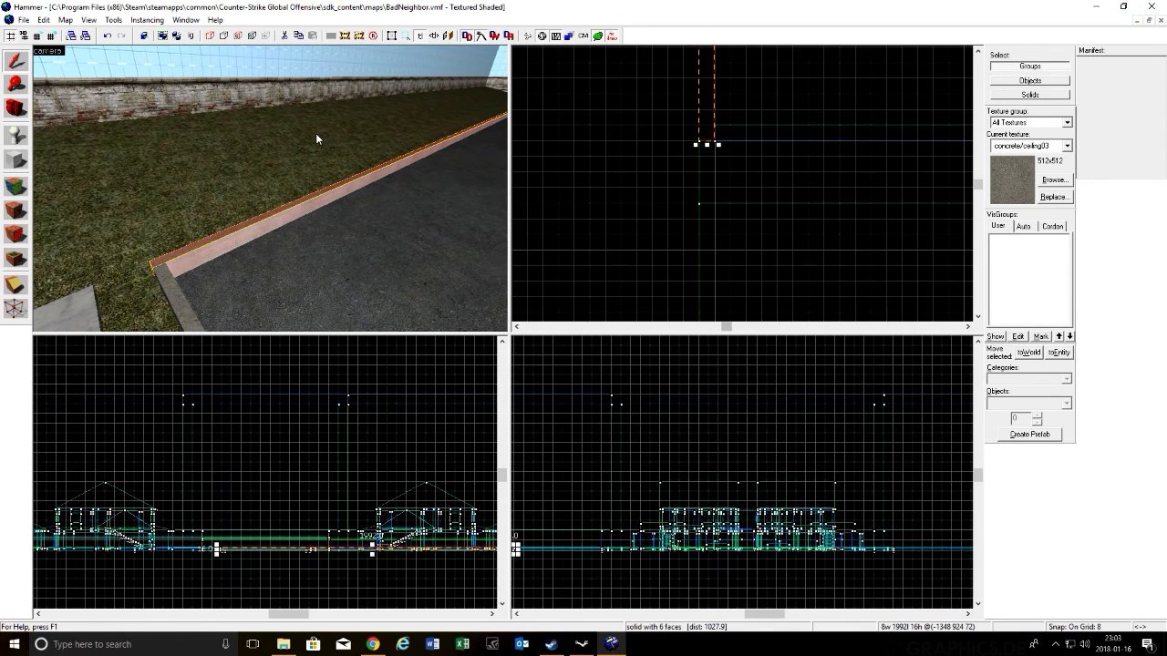
Step: Examine the streets, sidewalks, curbs, fences and yards around both houses in the 3D view for remaining nodraw faces
key("s")
key("d")
key("Left")
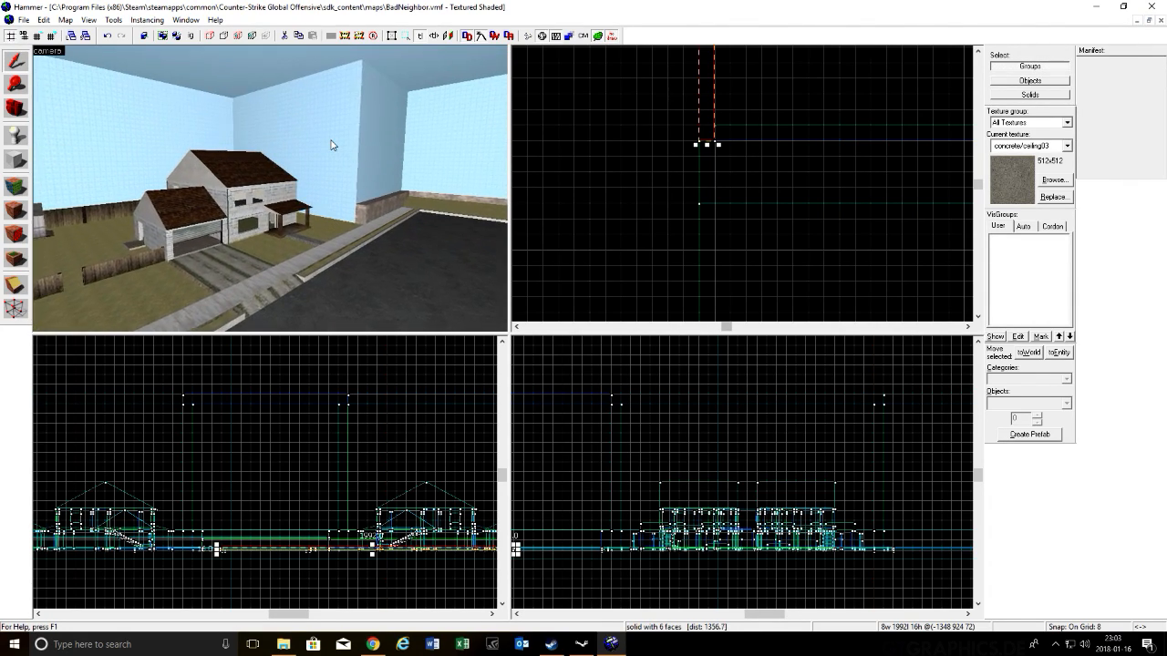
key("w")
key("Left")
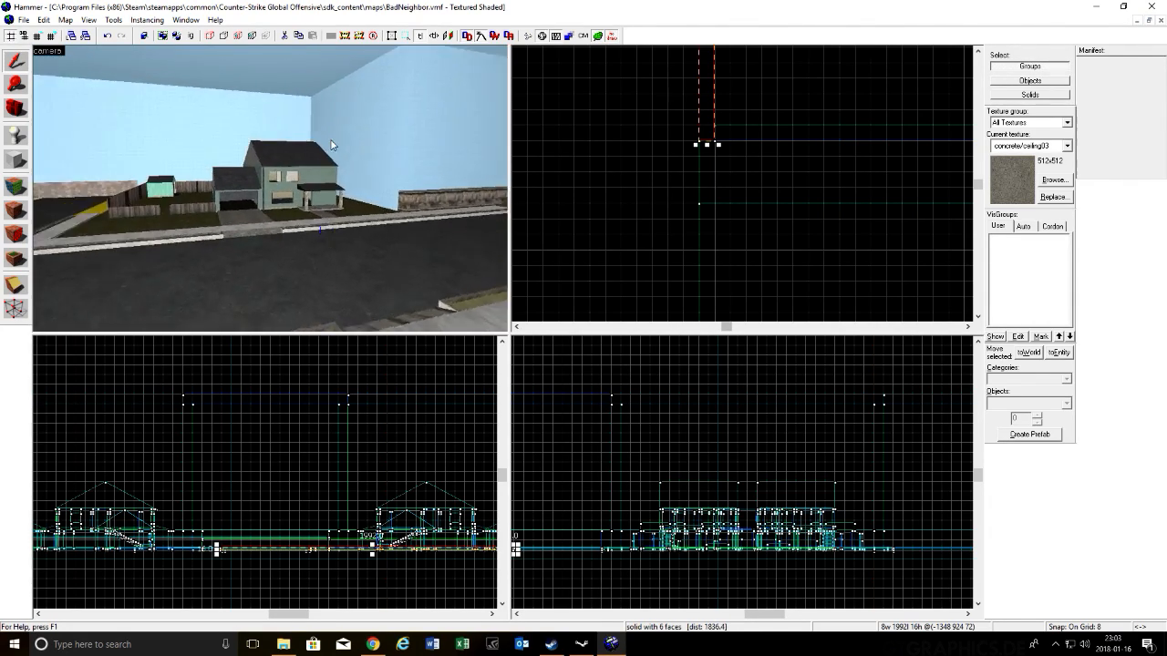
key("Left")
key("w")
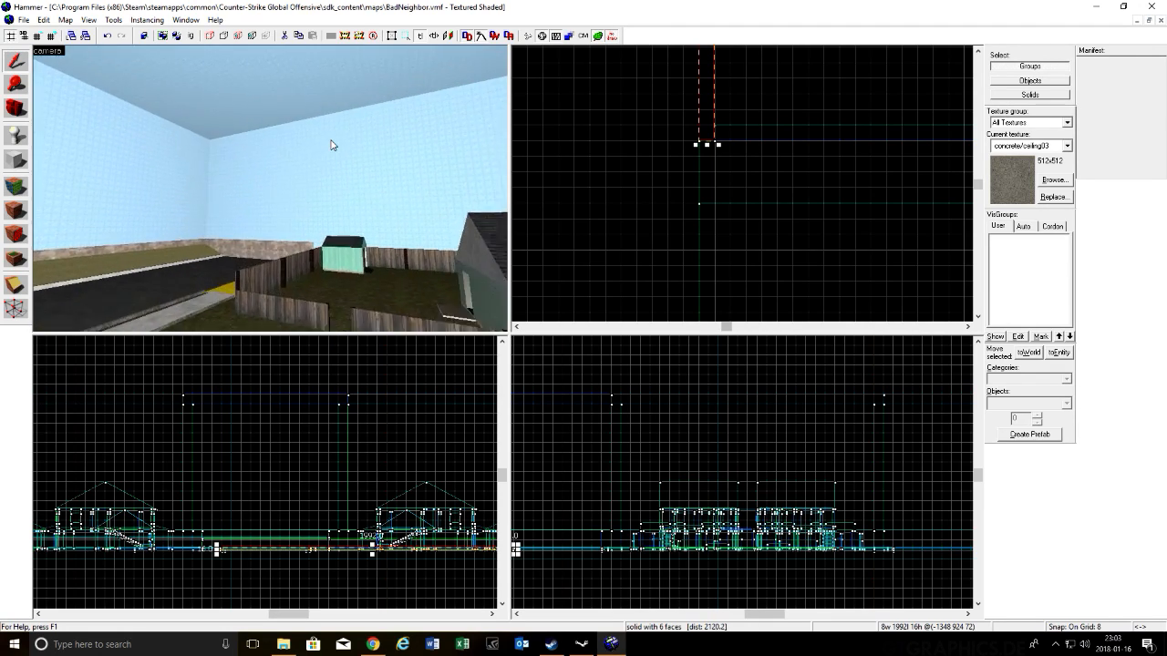
key("s")
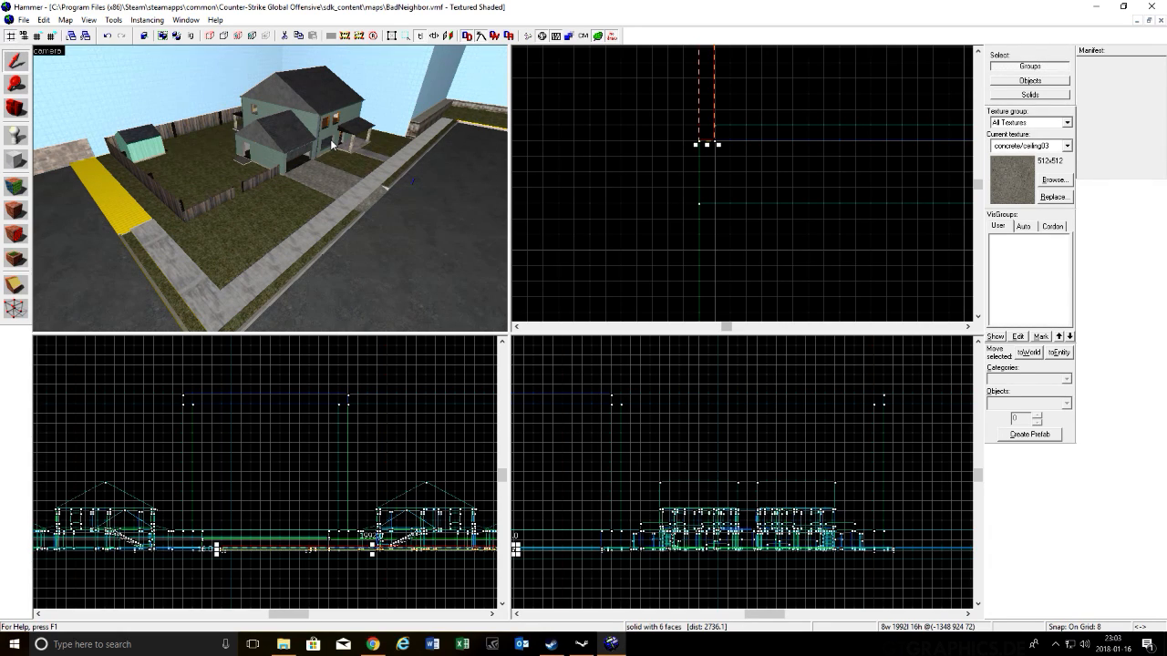
key("w")
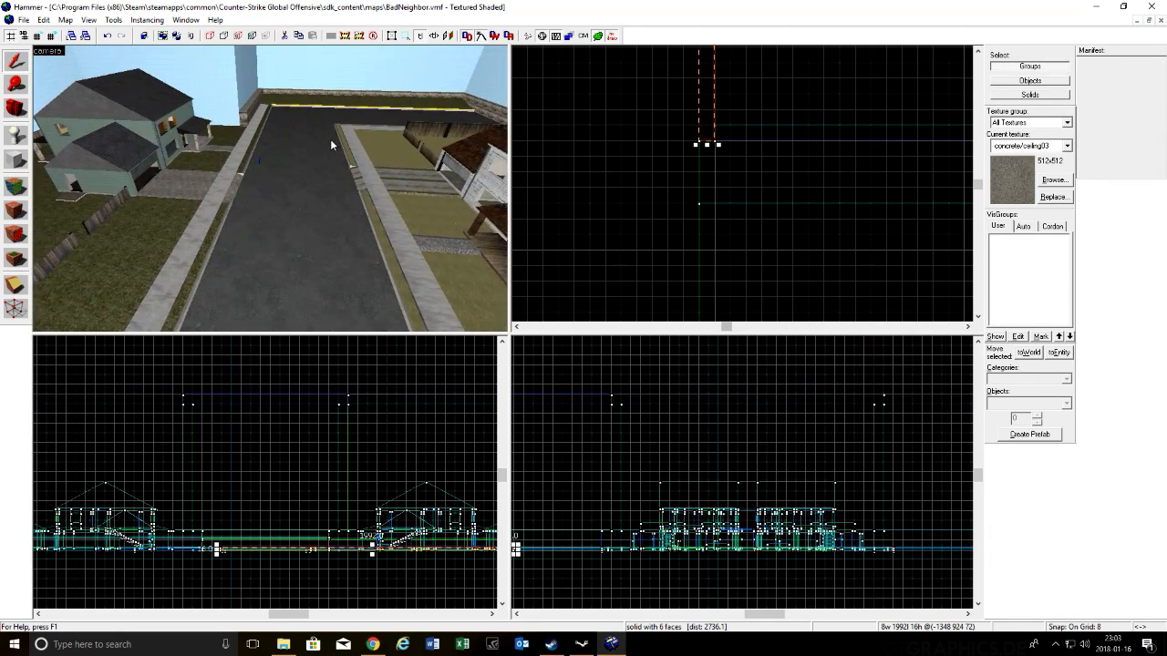
key("w")
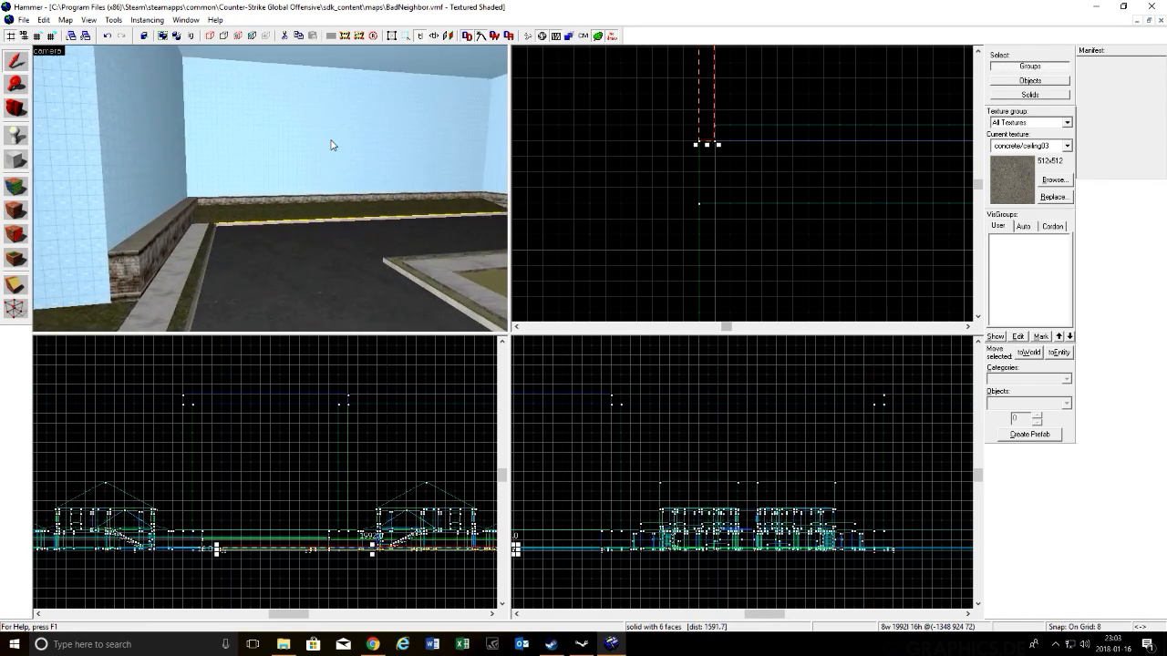
key("w")
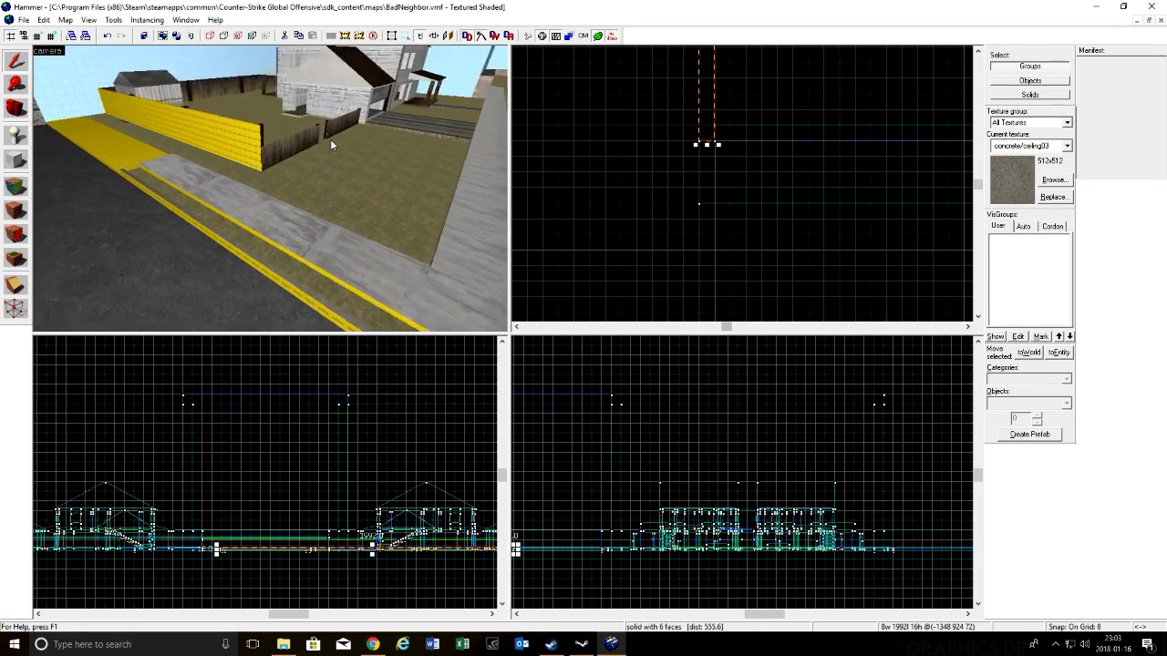
key("w")
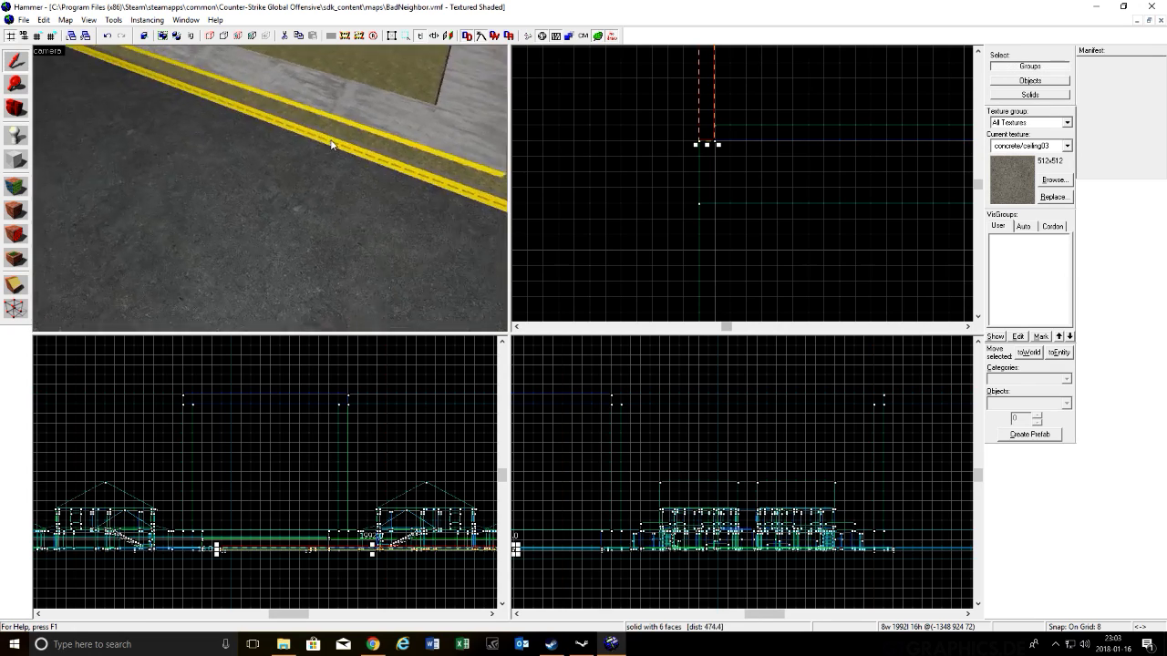
key("w")
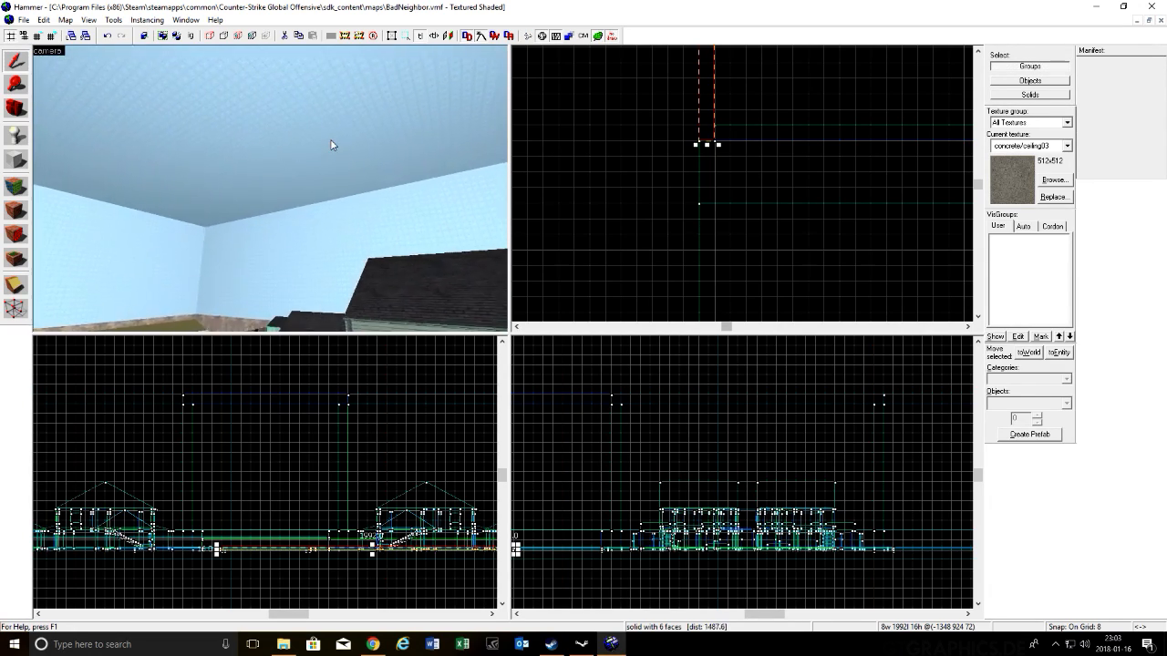
key("s")
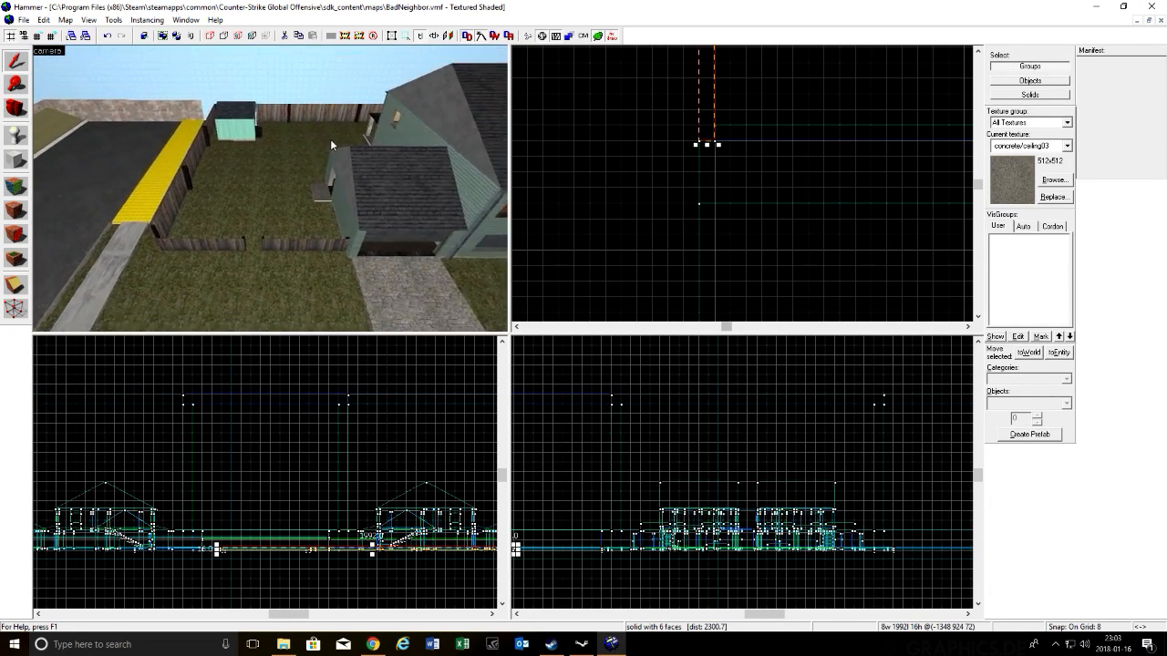
key("a")
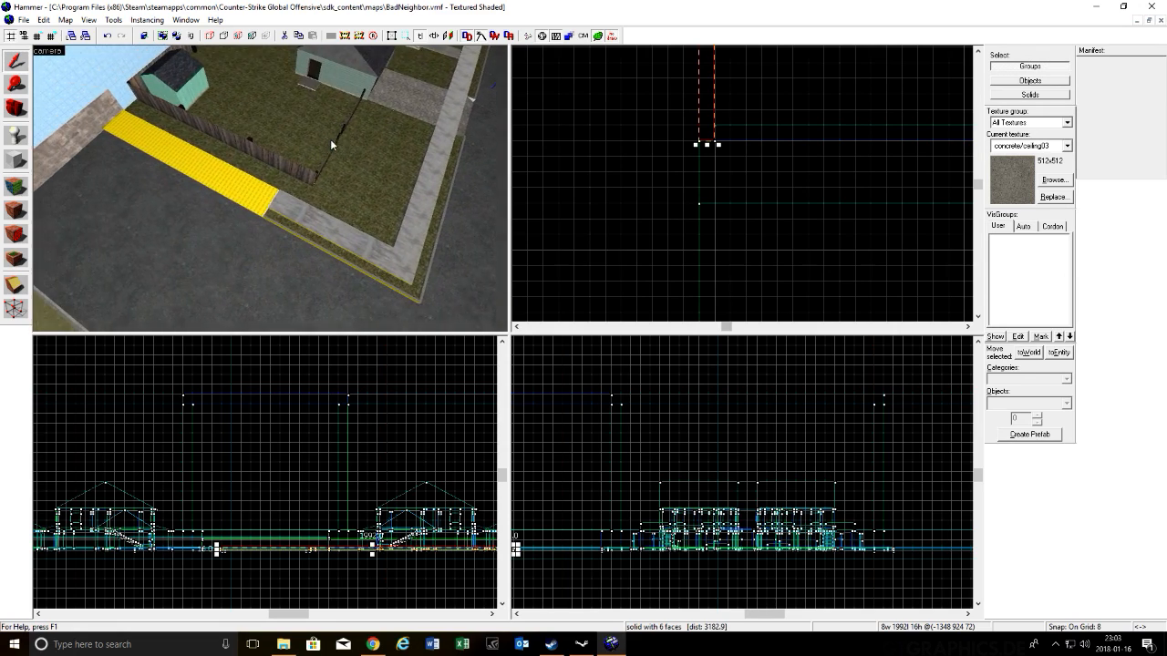
key("w")
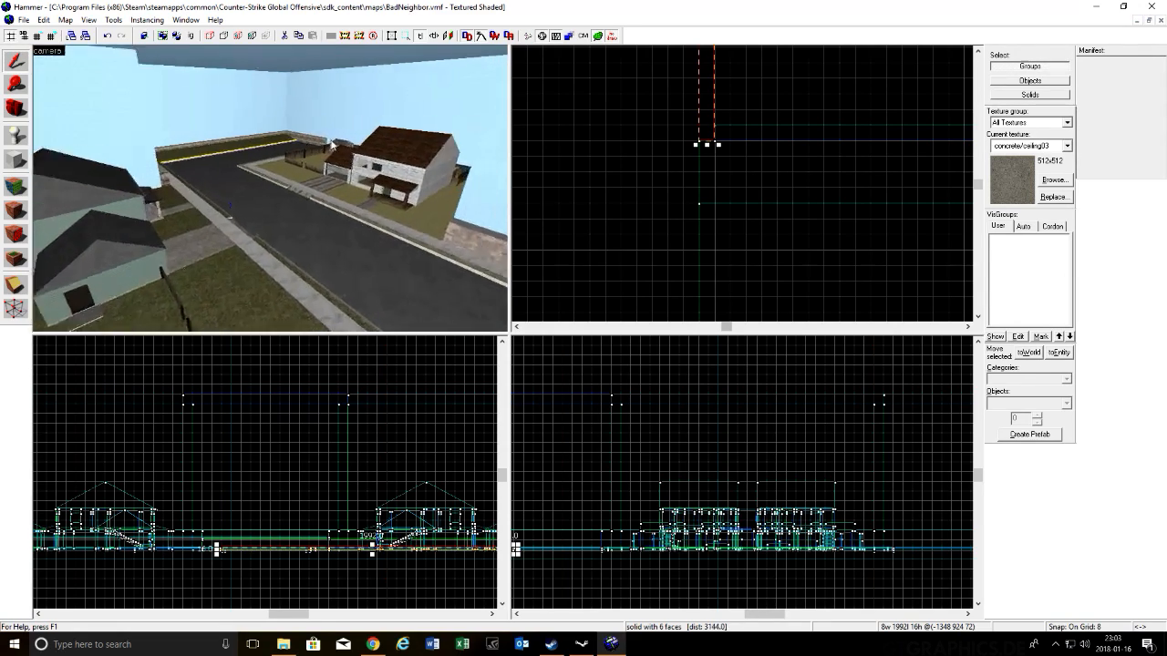
Step: Examine the white house's rooms, driveway, siding, gable walls and roof edges in the 3D view for texture problems
key("w")
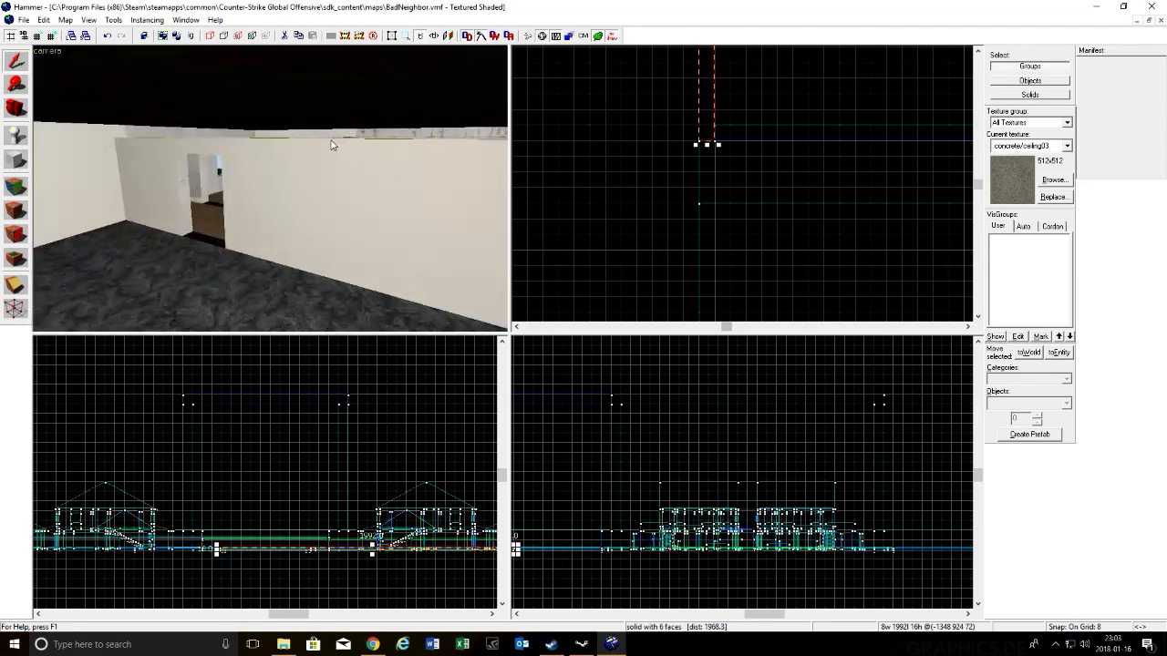
key("w")
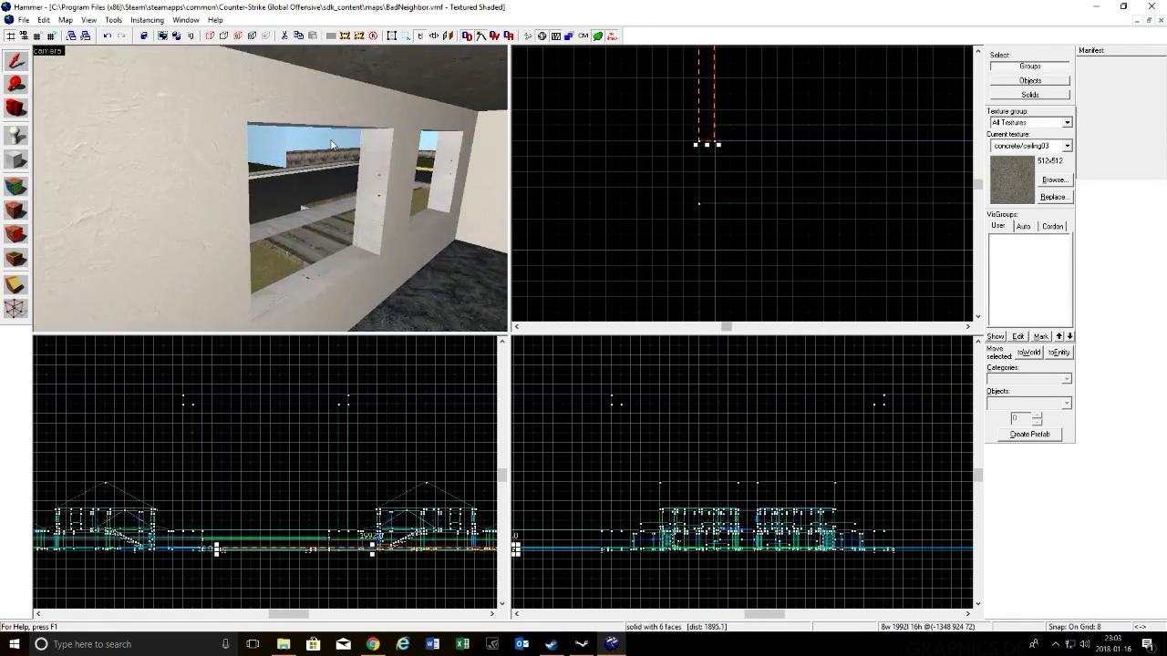
key("s")
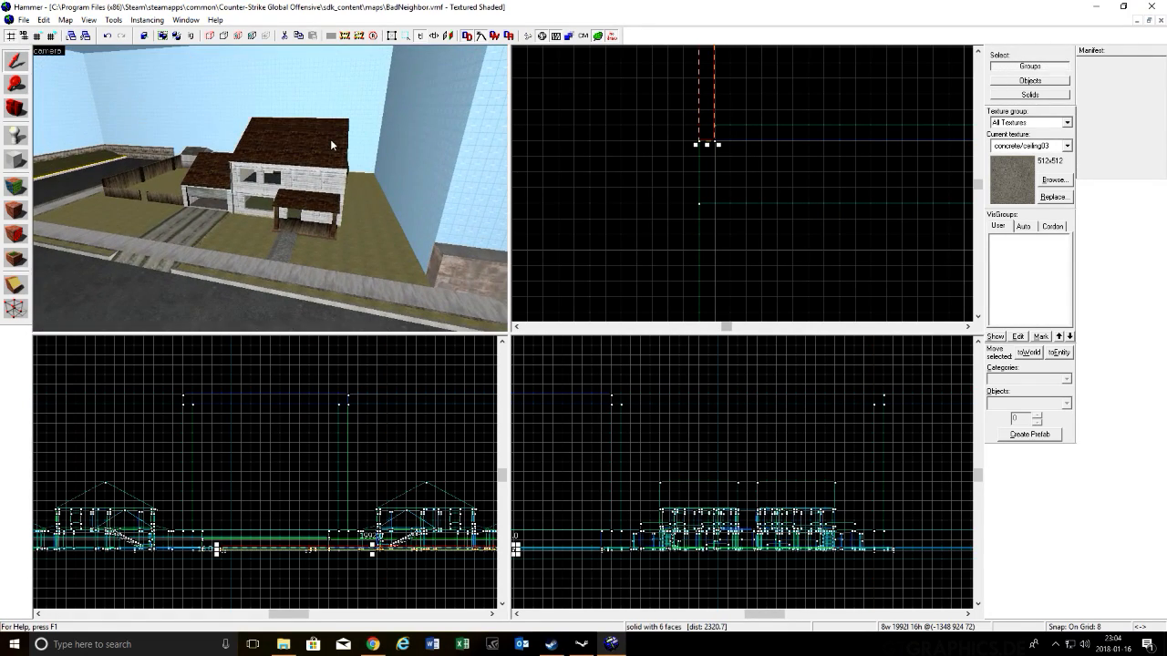
key("w")
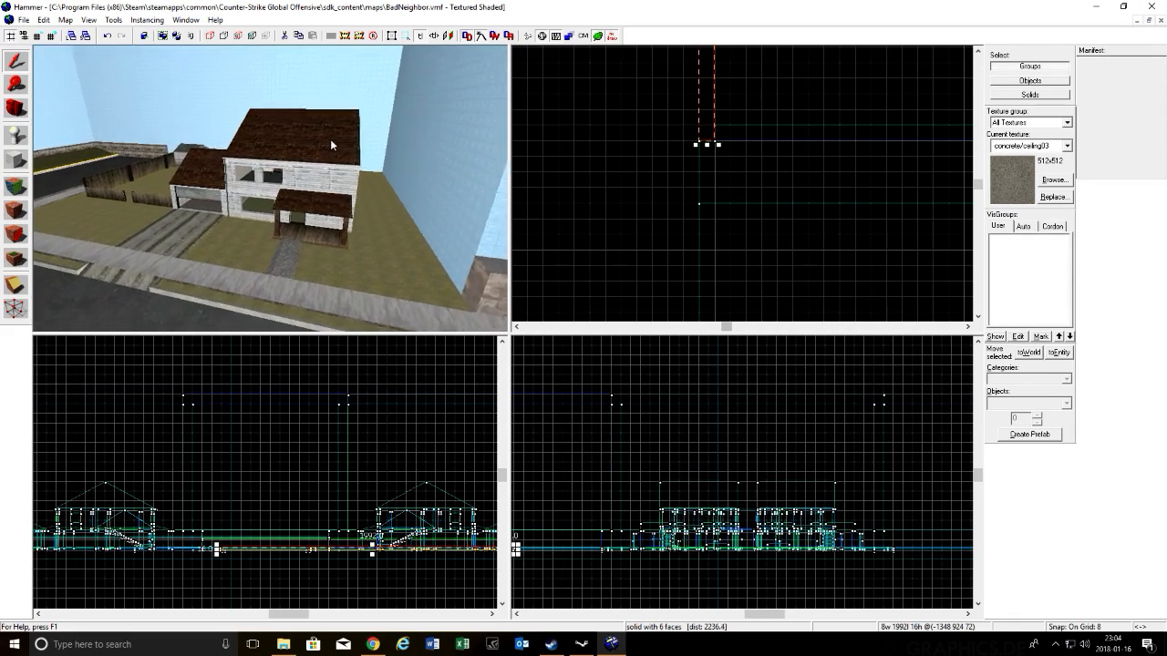
key("w")
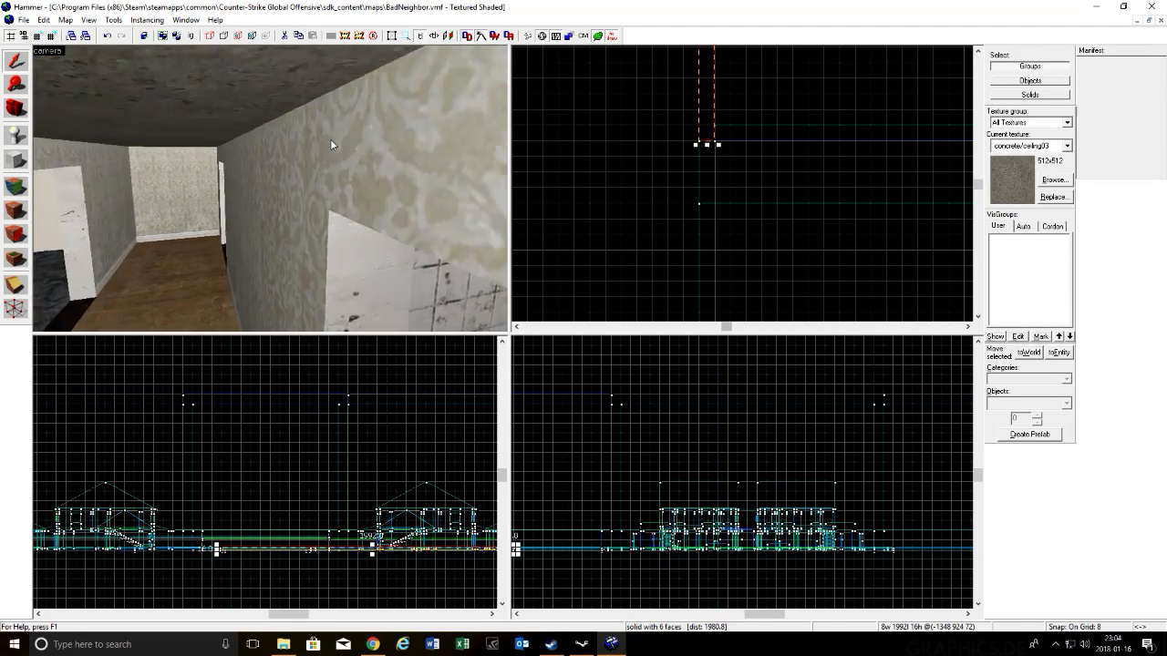
key("w")
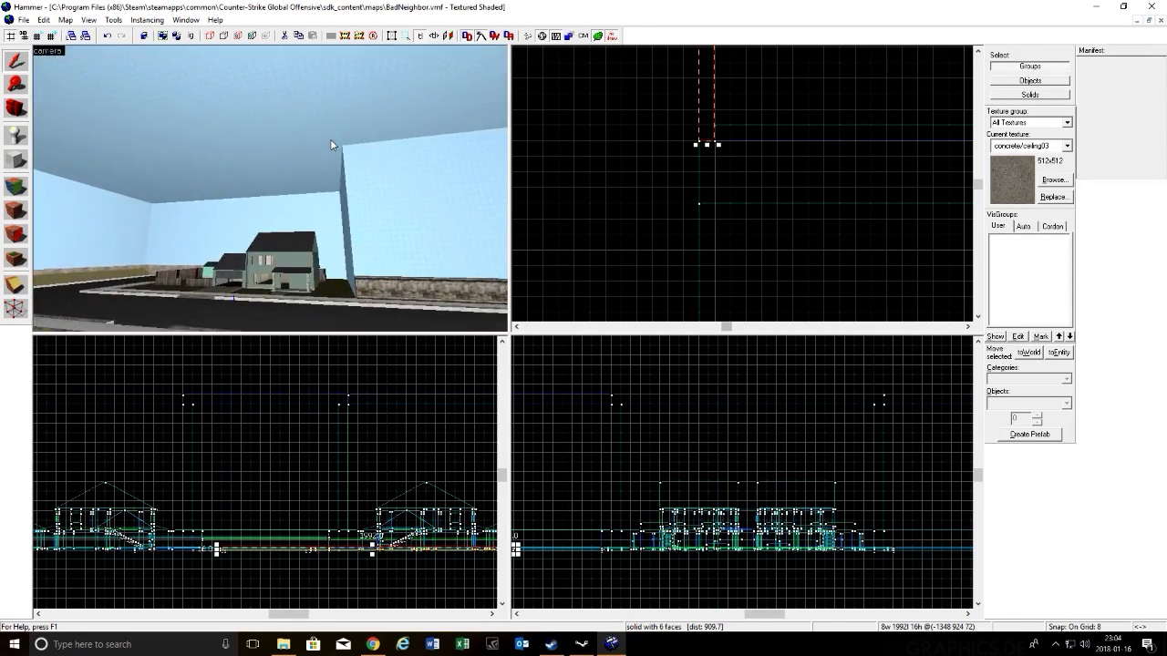
key("w")
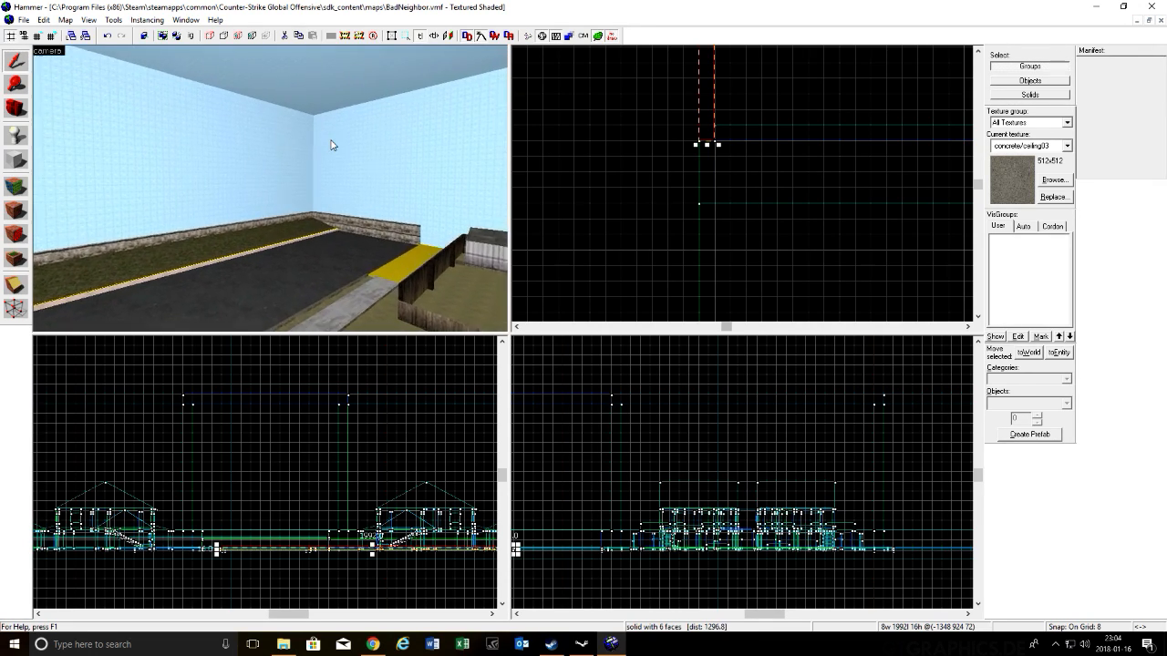
key("w")
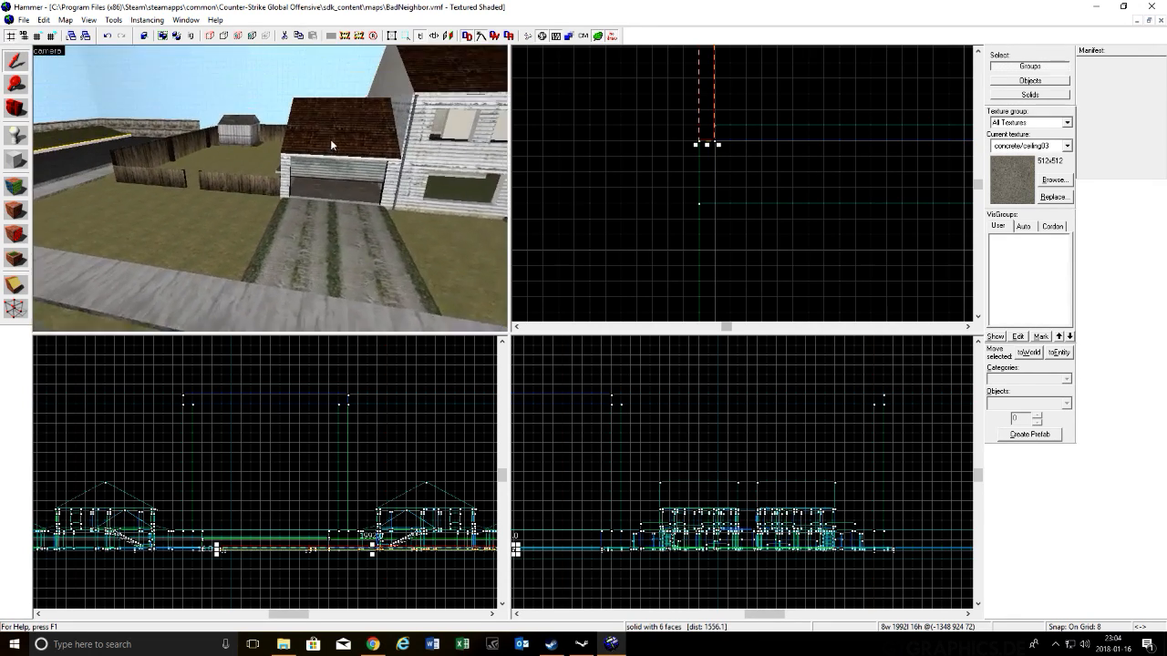
key("s")
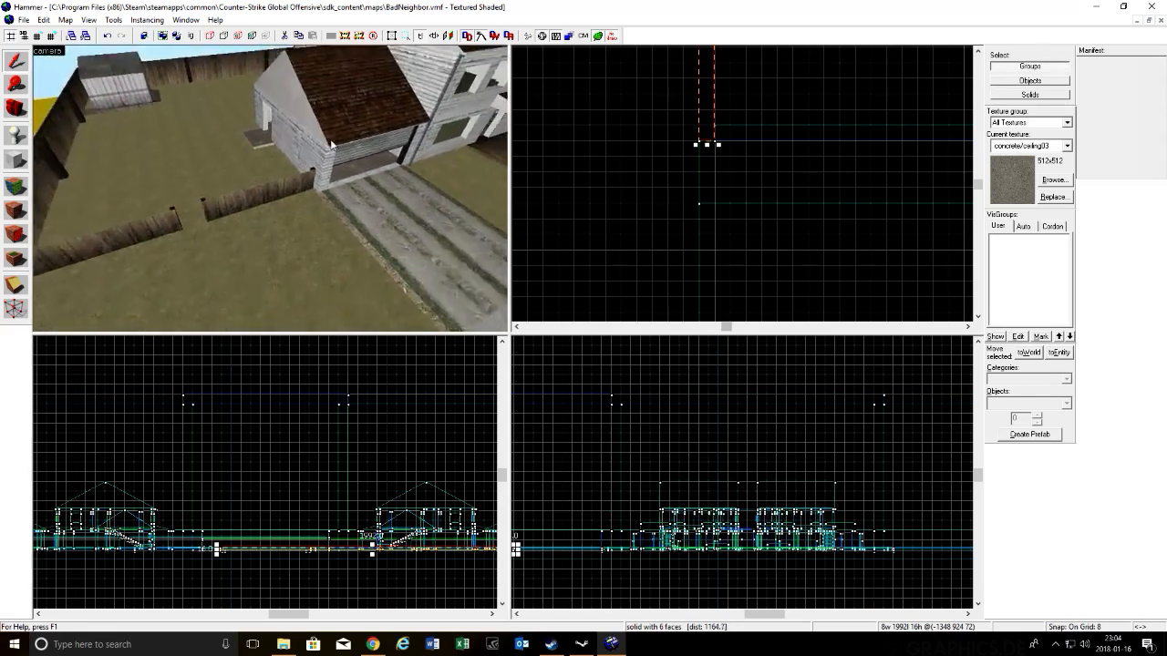
key("w")
key("w")
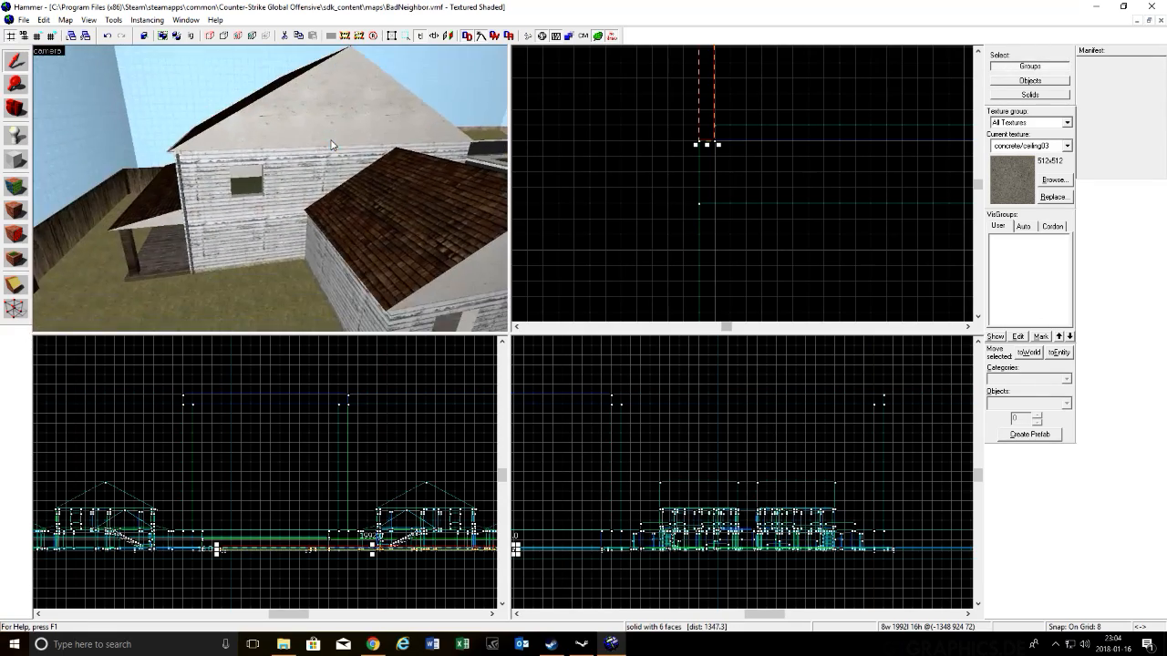
key("s")
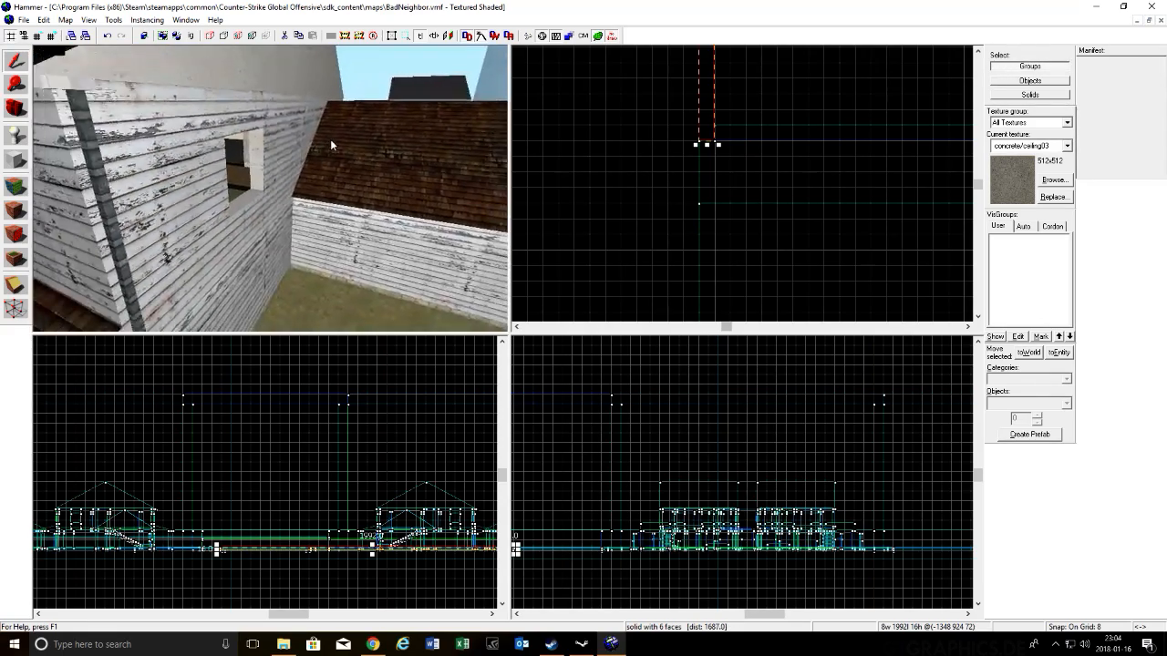
key("w")
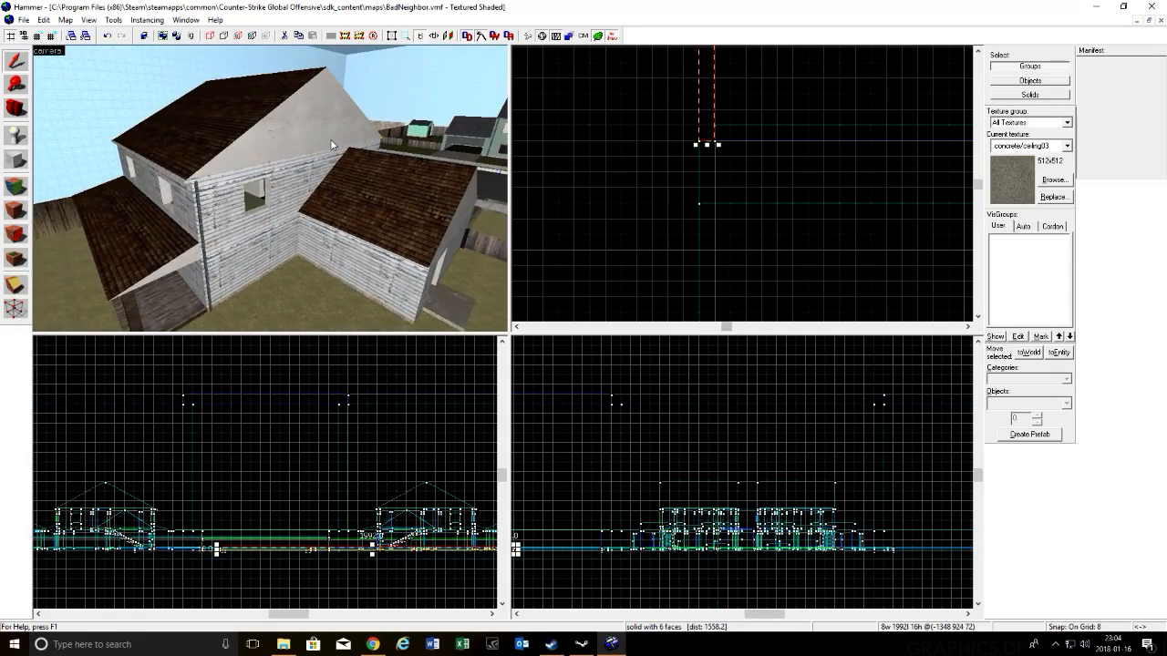
key("d")
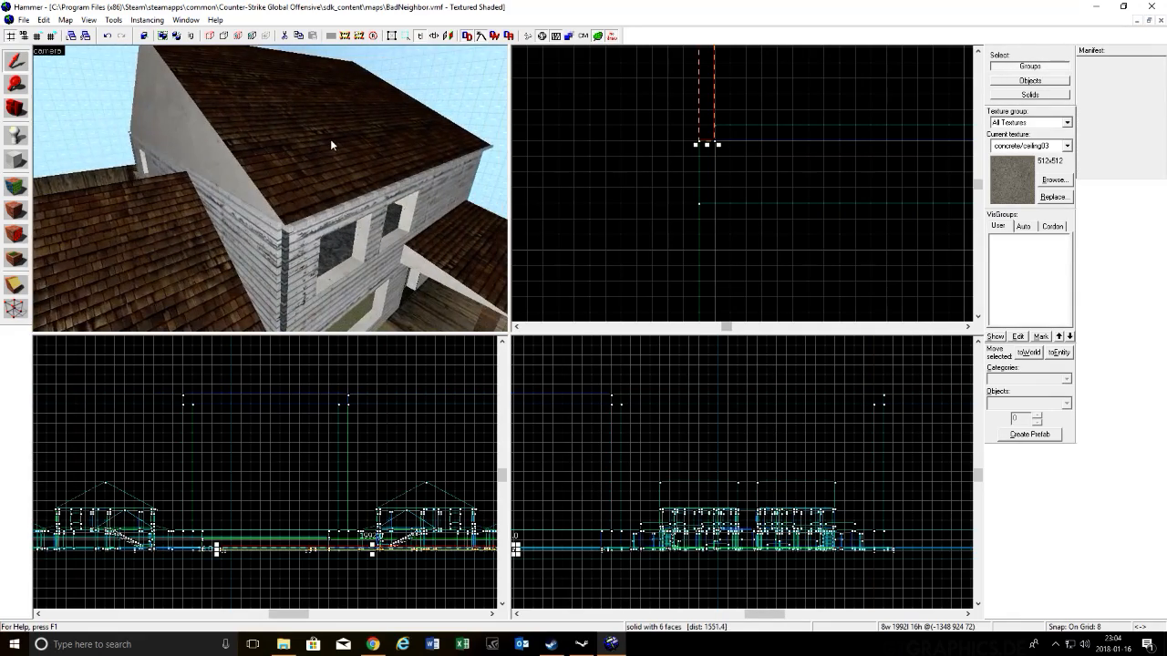
key("a")
key("s")
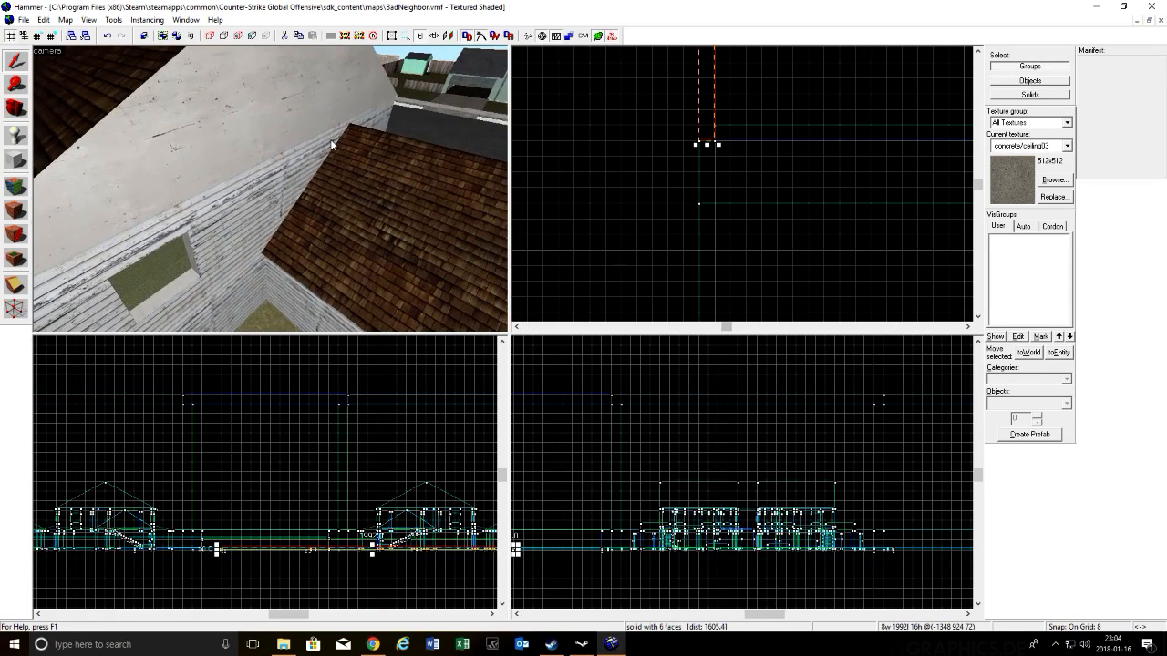
Step: Select the small trim block at the white house's roof corner, locate it in the top view and set a 4-unit grid
key("z")
key("s")
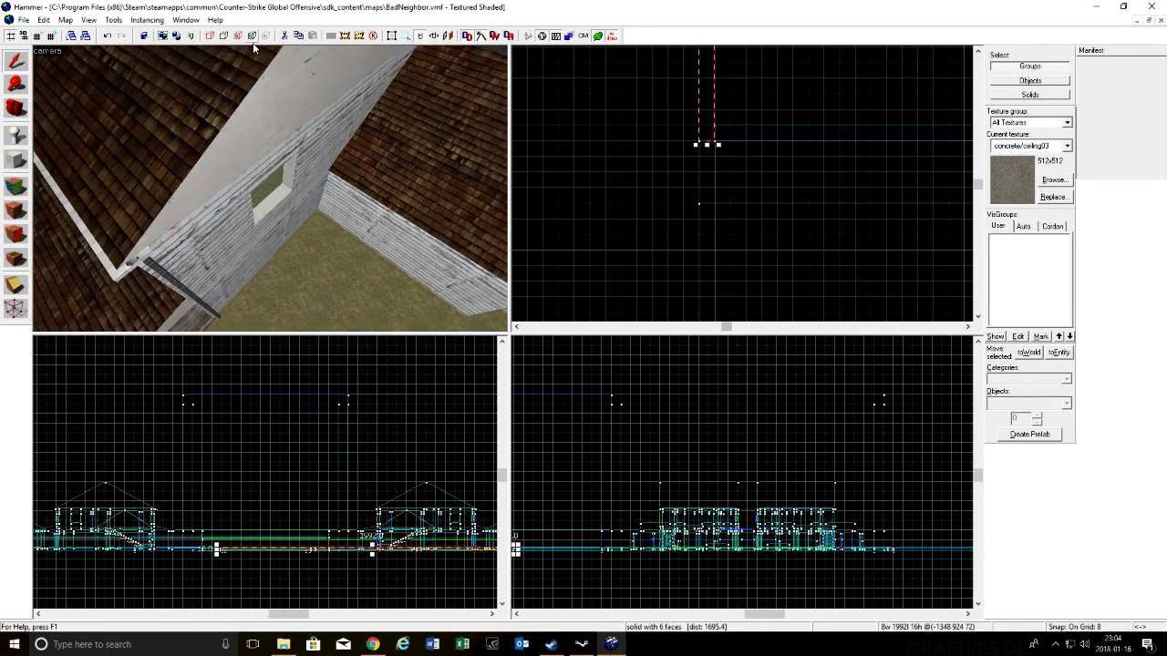
key("d")
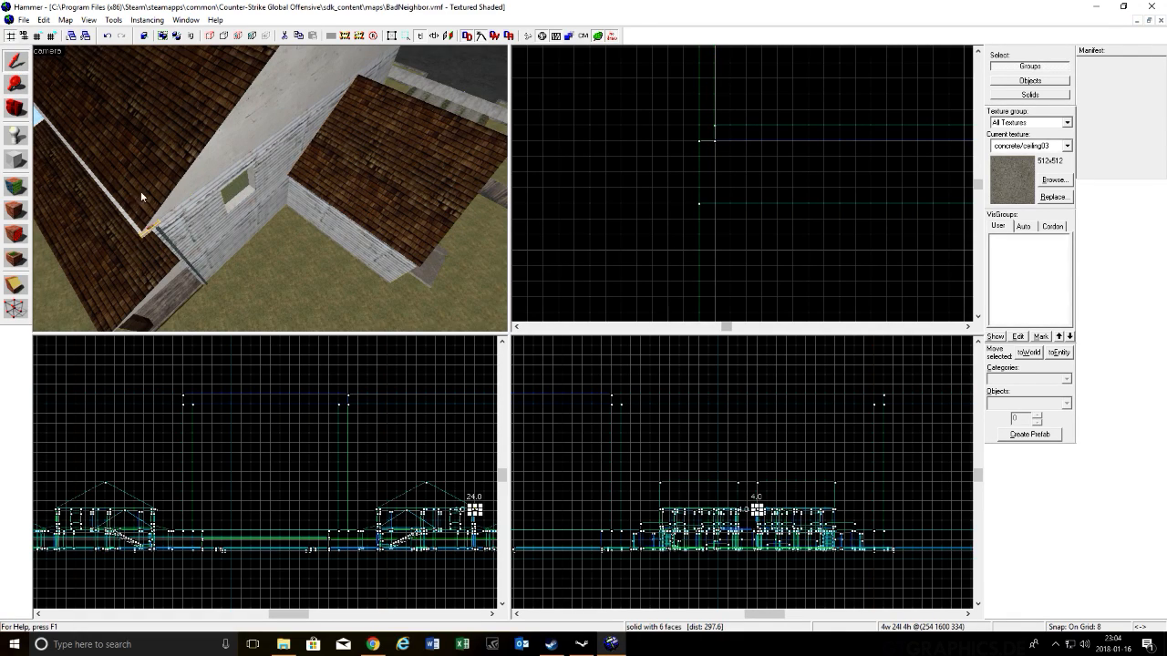
scroll(634, 146, "down", 10)
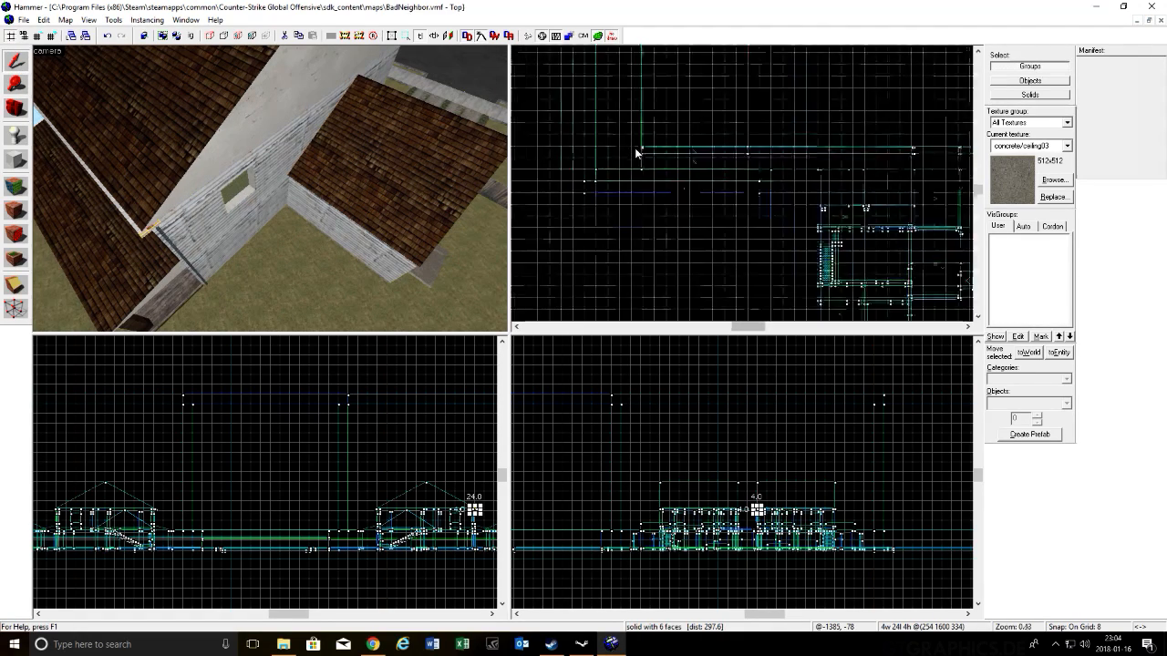
scroll(714, 161, "up", 15)
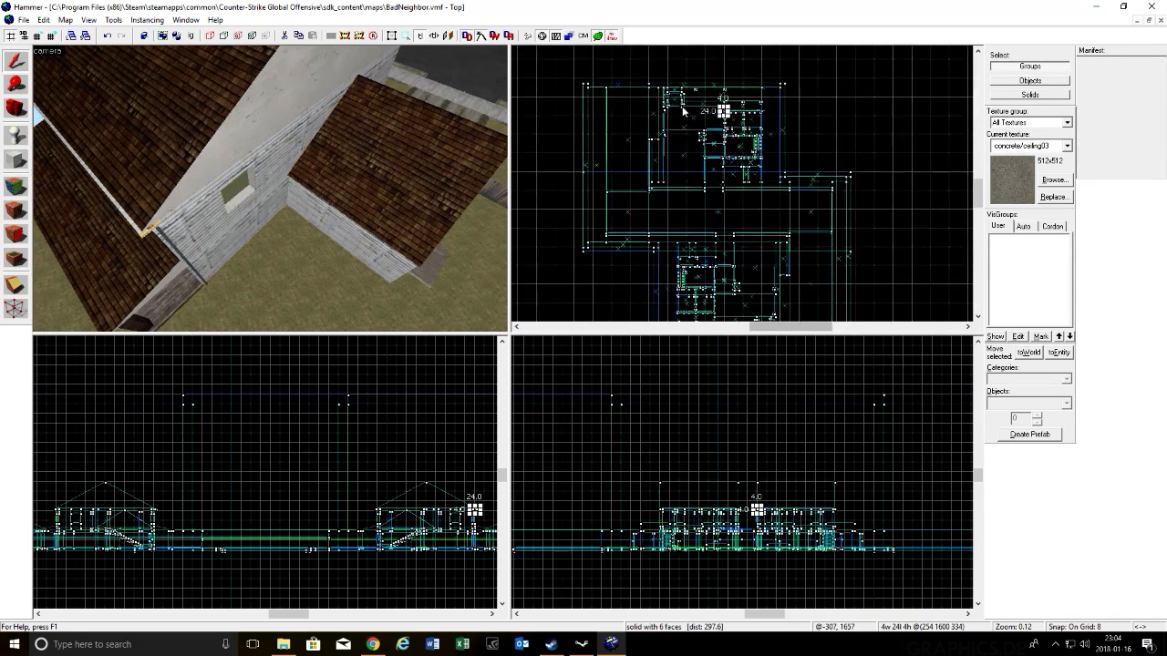
scroll(746, 164, "up", 7)
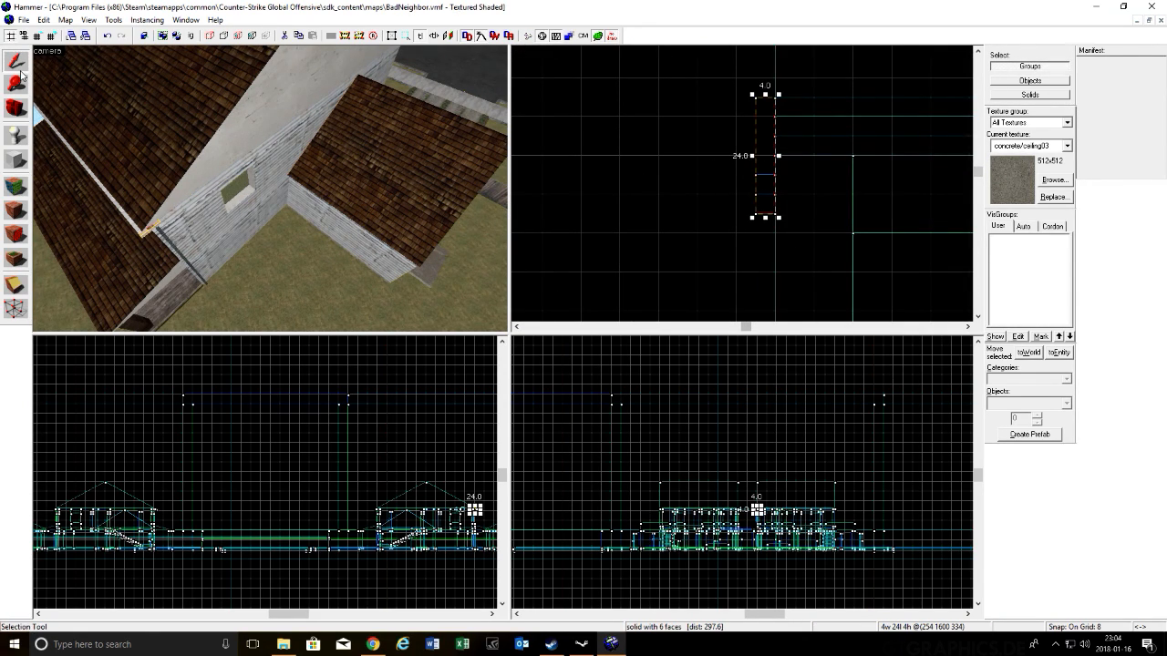
key("bracketleft")
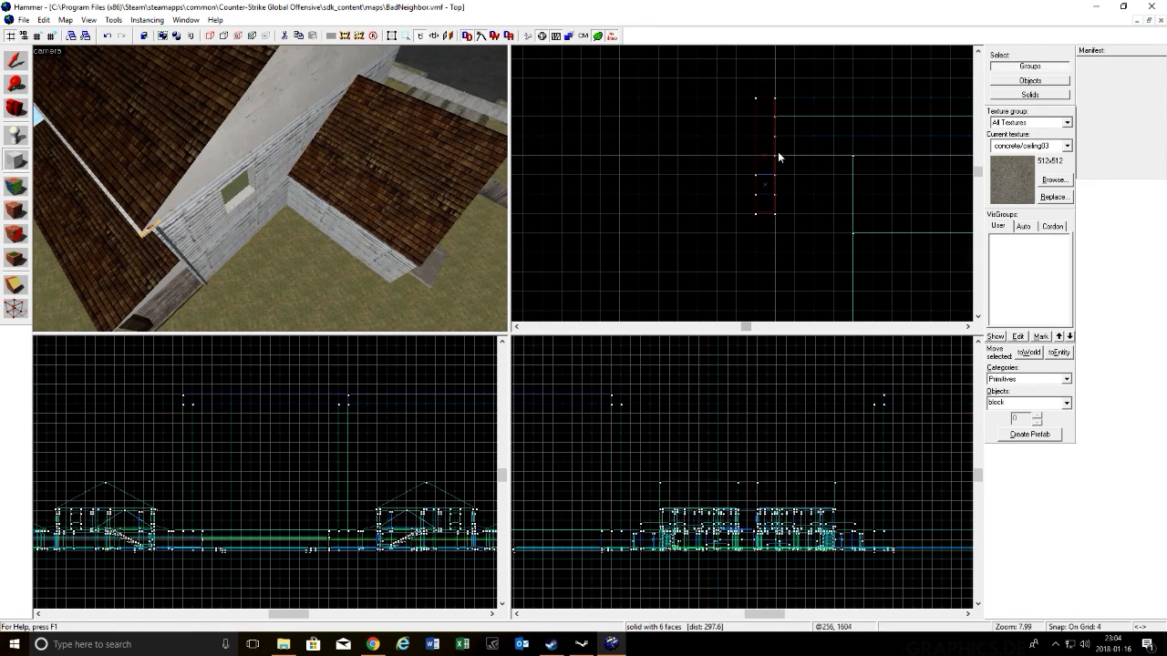
Step: Draw a new block outline 4 units wide and 4 high from the trim block along the gable wall, about 628 units long
left_click_drag(758, 215, 781, 384)
left_click_drag(787, 443, 774, 449)
scroll(771, 224, "down", 4)
left_click(978, 316)
left_click(978, 317)
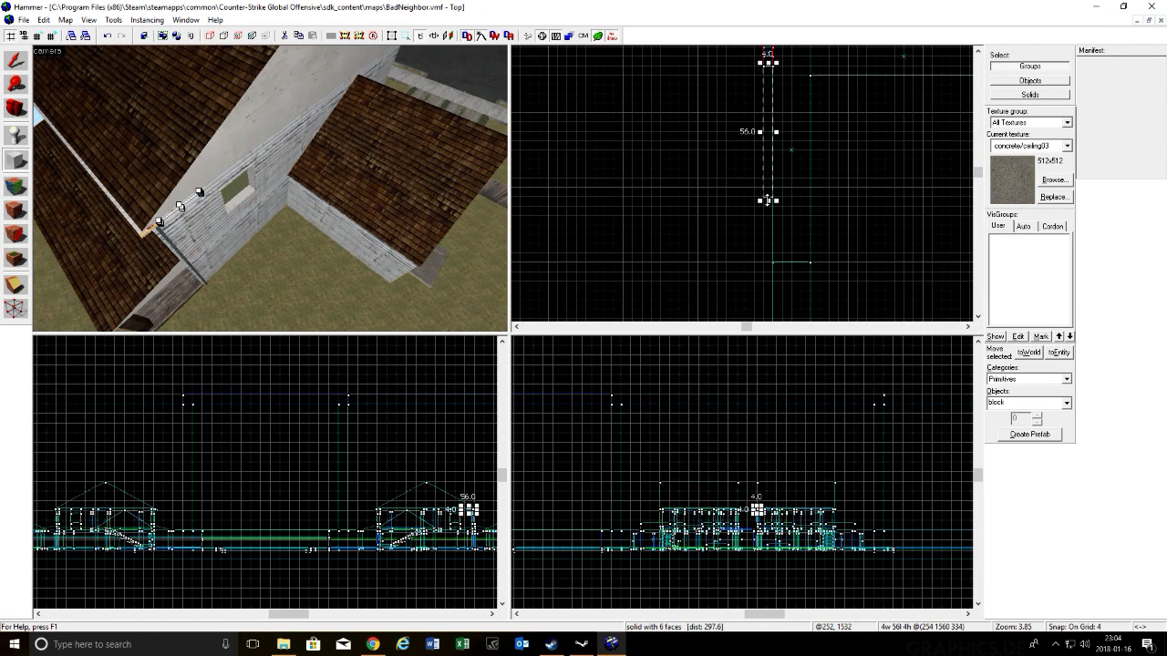
scroll(850, 191, "down", 9)
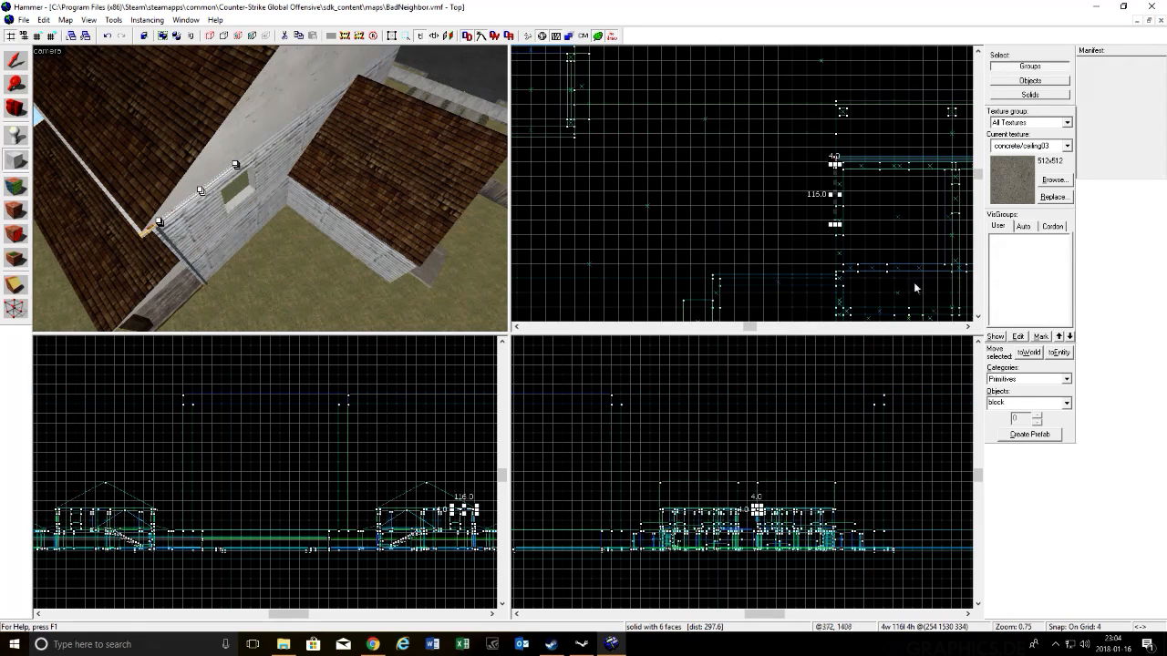
left_click(978, 316)
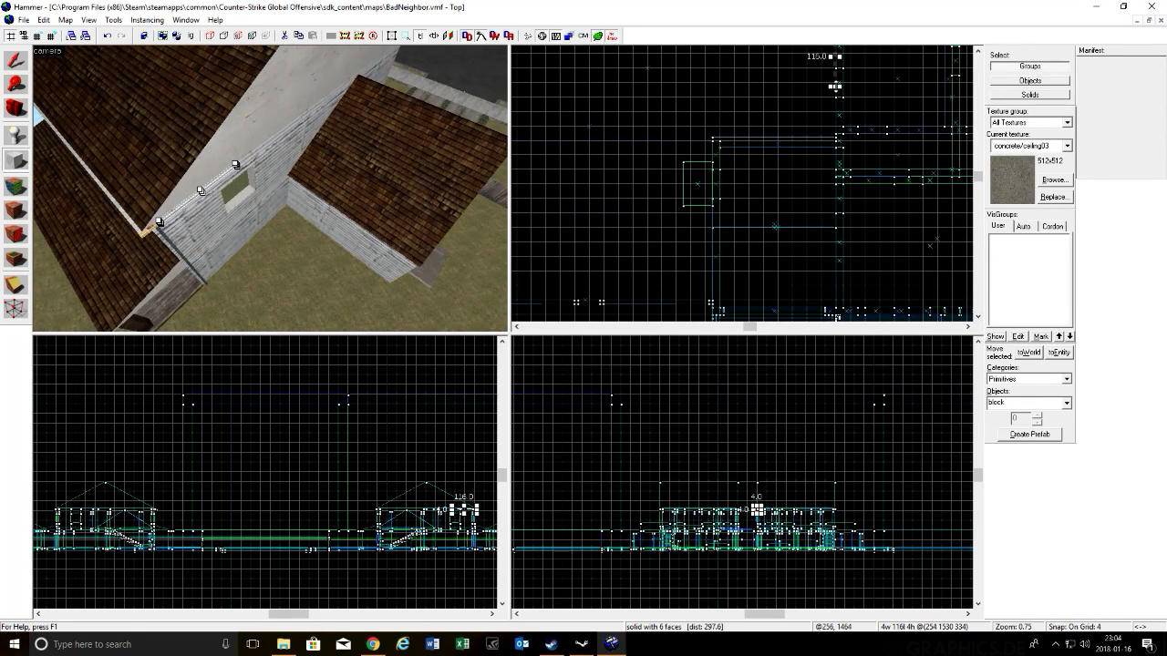
left_click_drag(848, 337, 833, 37)
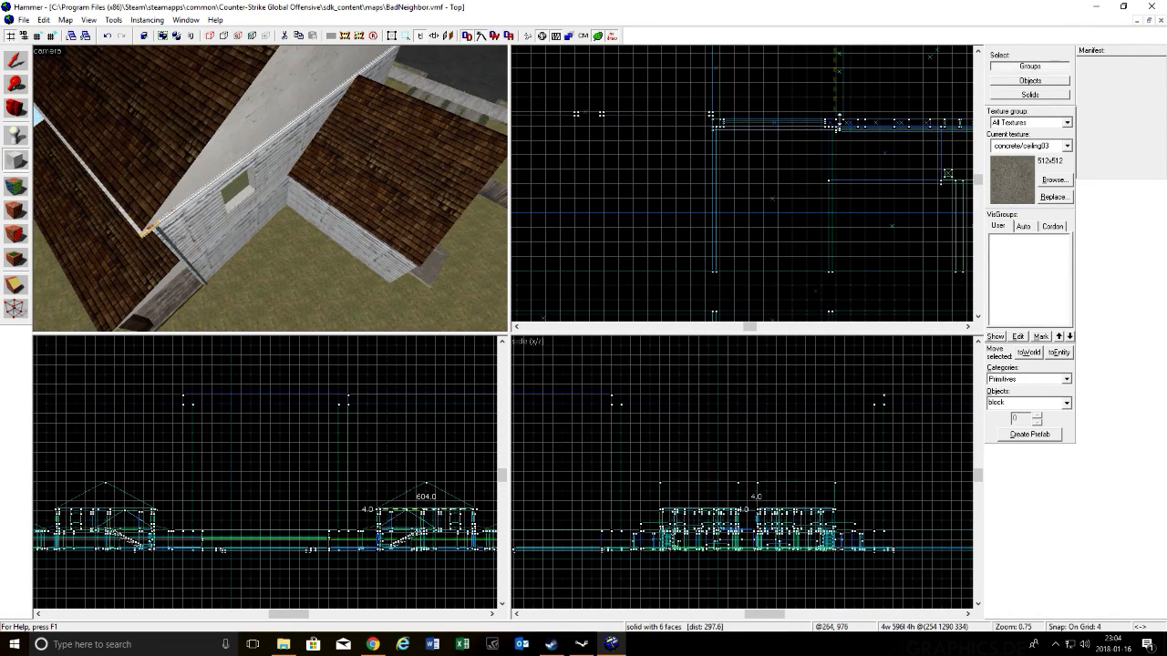
Step: Extend the block outline past the gable wall's far corner to a length of 640 units
key("z")
key("w")
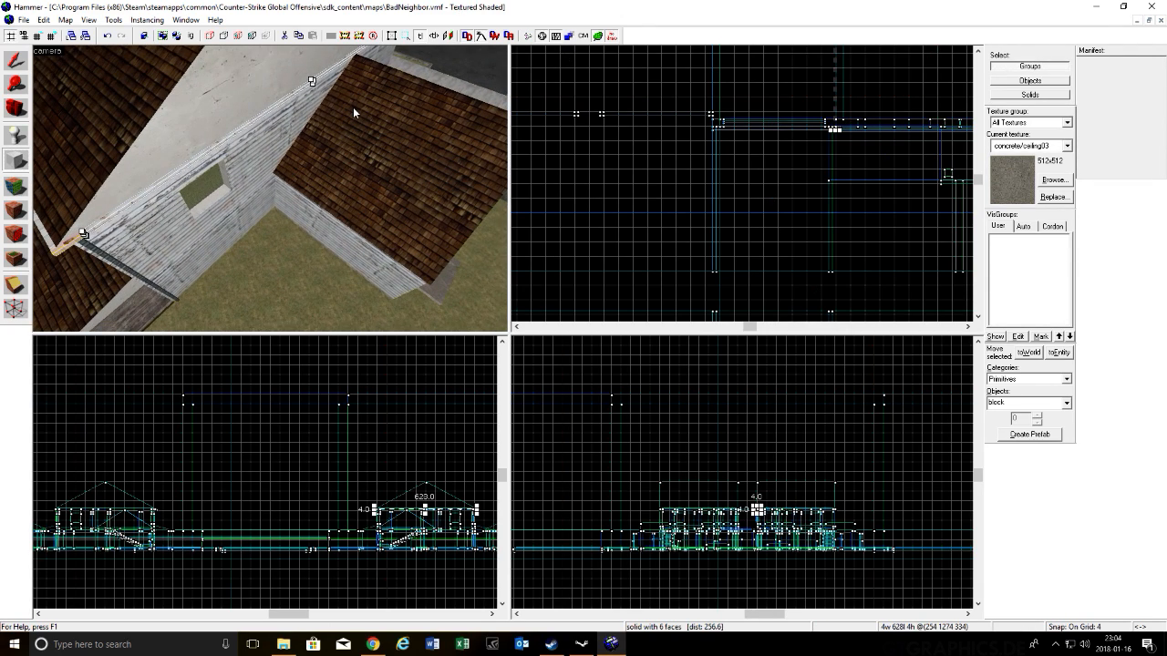
key("w")
key("w")
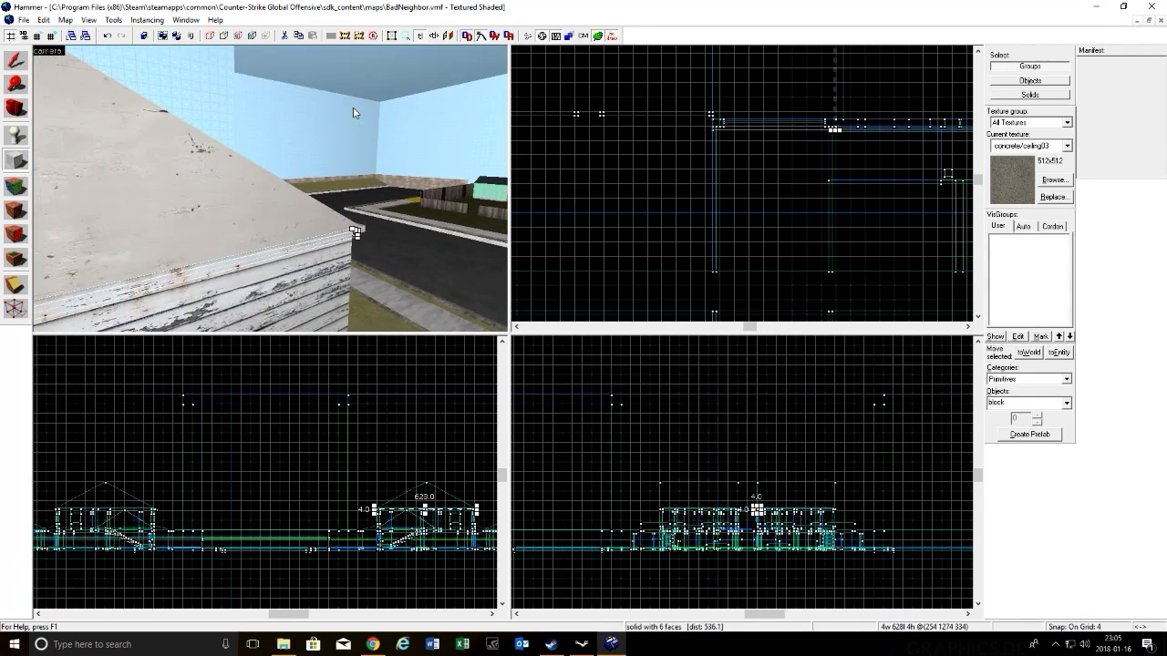
key("w")
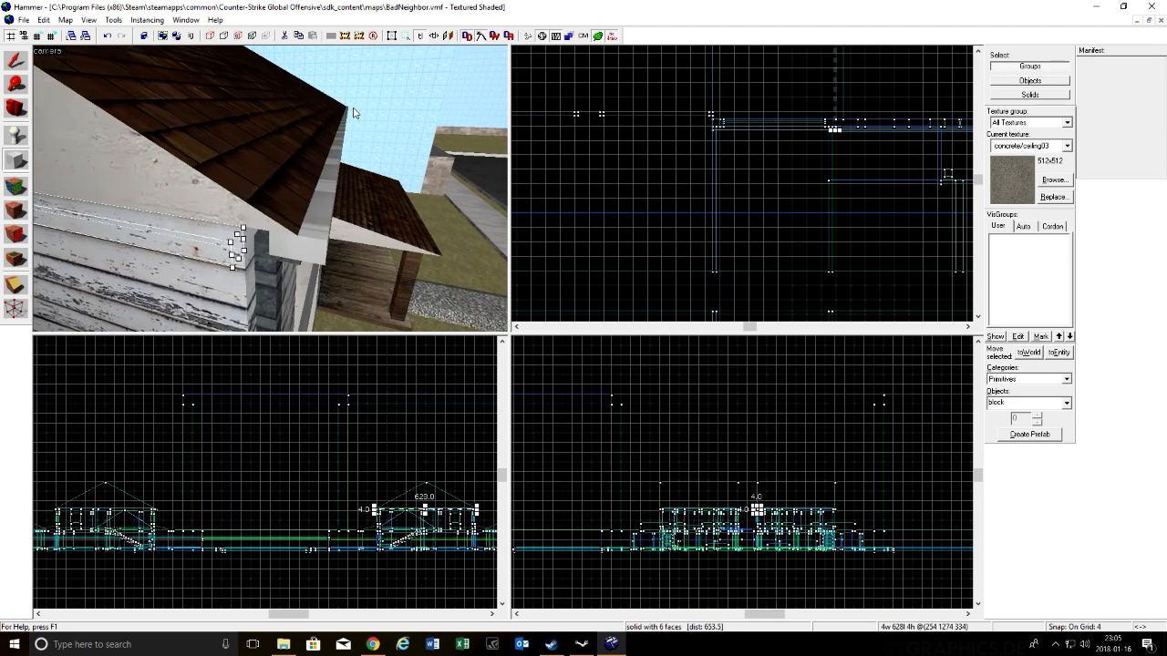
scroll(807, 128, "up", 12)
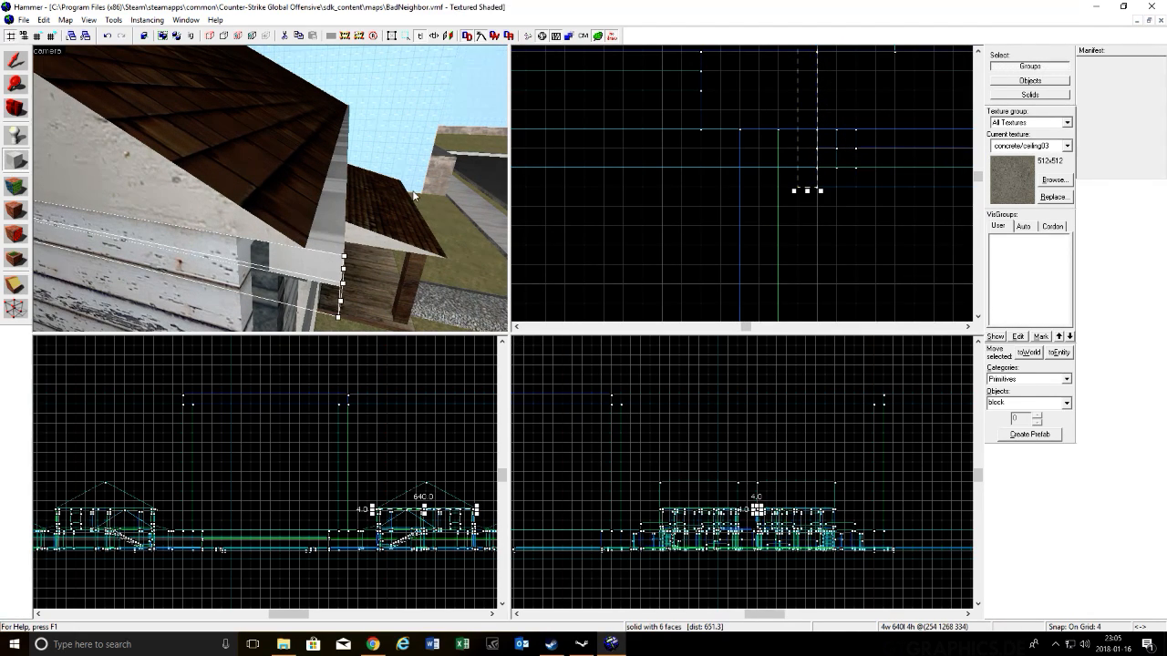
Step: Create the trim block from the outline with the tools/toolsnodraw texture
left_click(1055, 183)
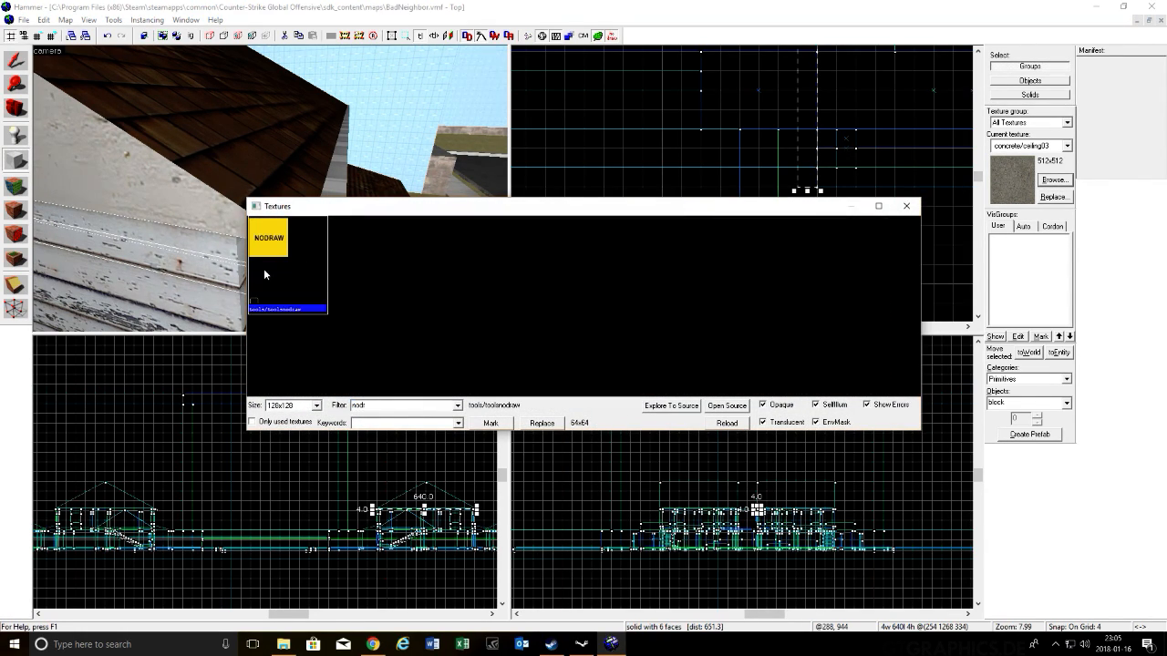
double_click(264, 273)
key("shift+t")
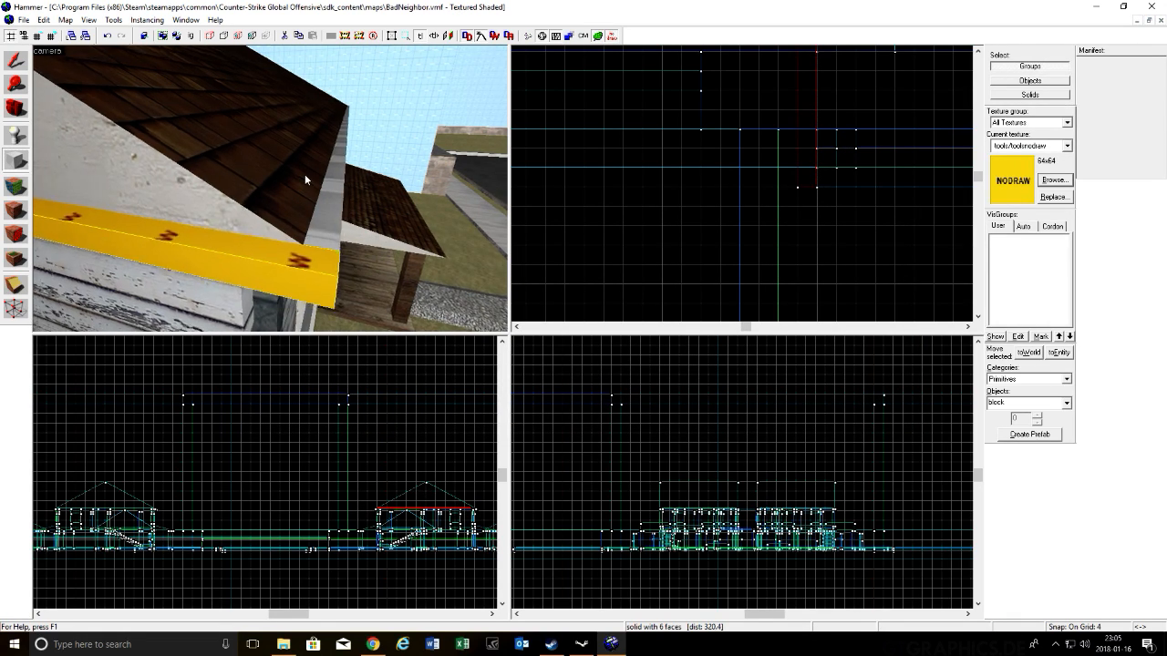
Step: Examine the new nodraw trim strip along the gable wall from both roof corners
key("s")
key("w")
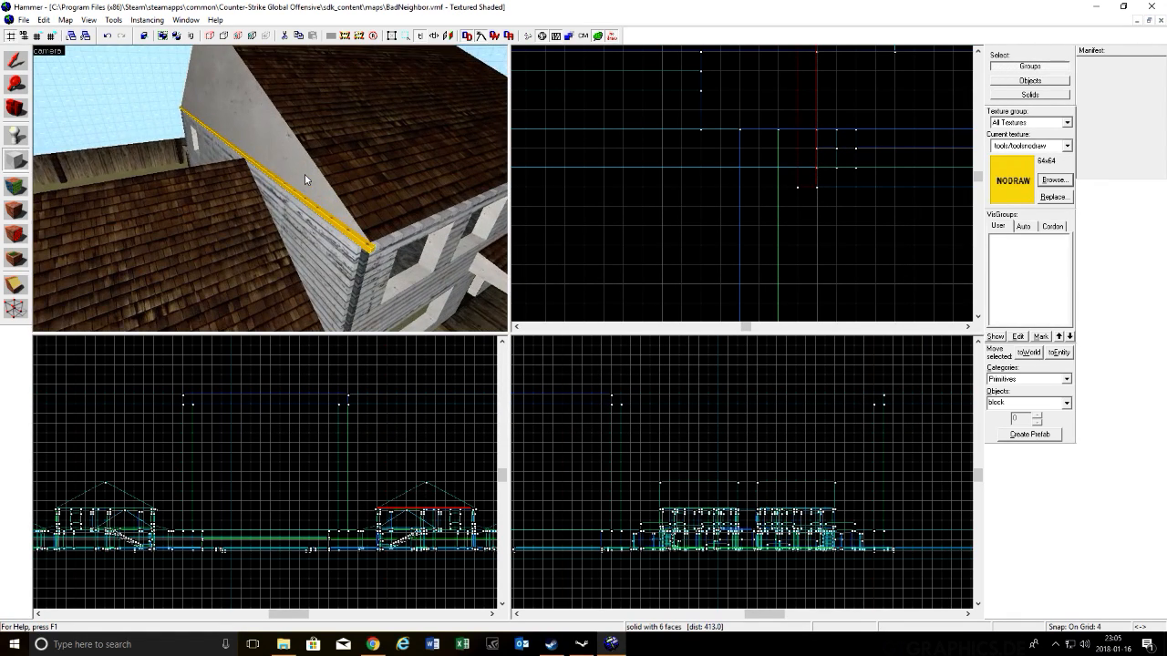
key("w")
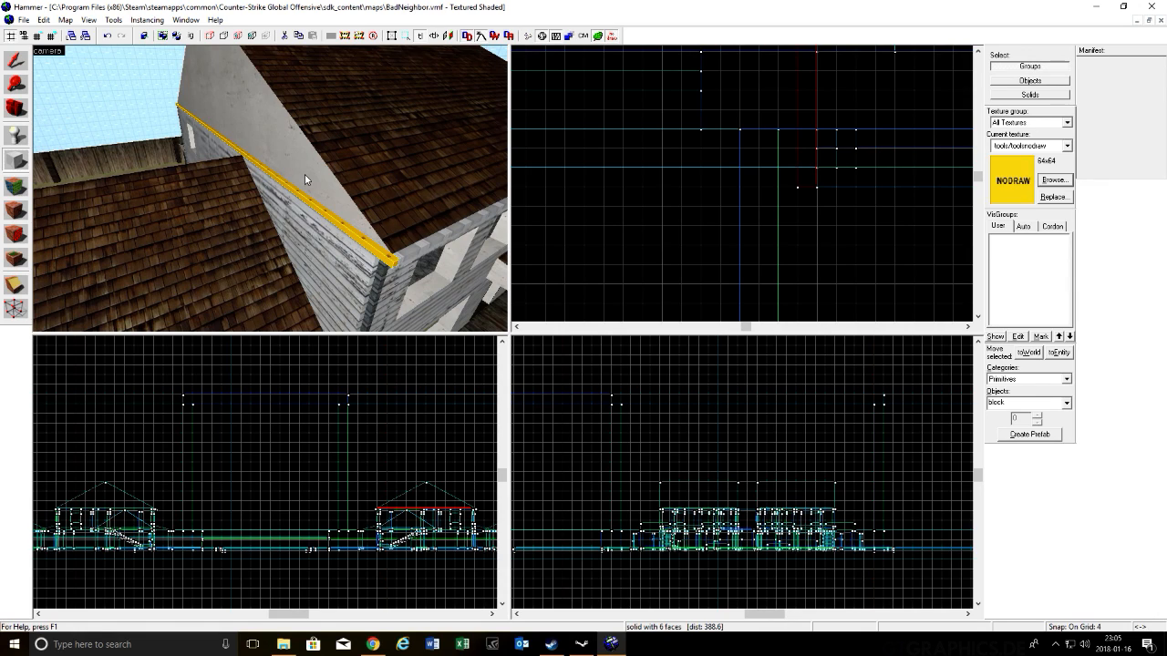
key("a")
key("a")
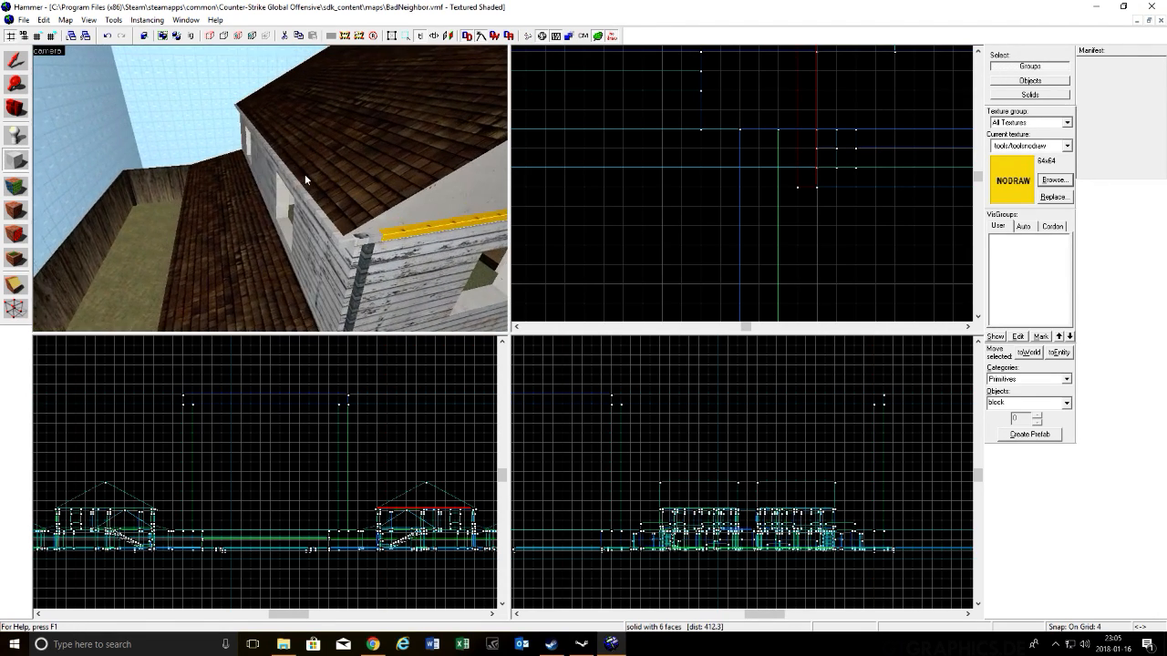
key("d")
key("d")
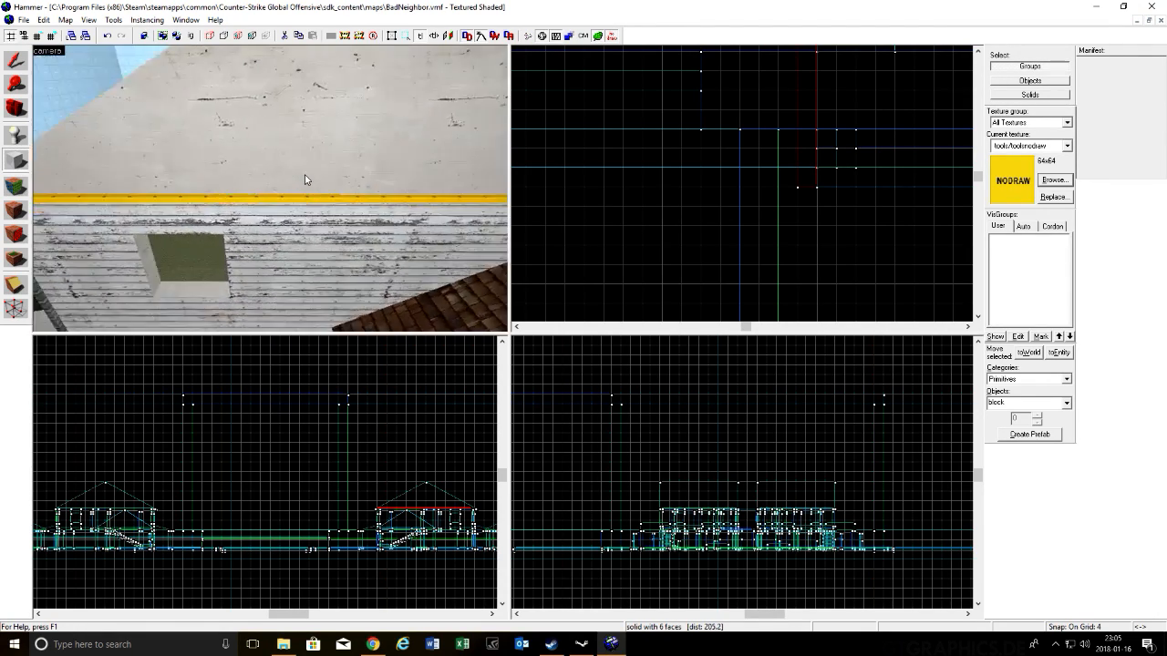
key("w")
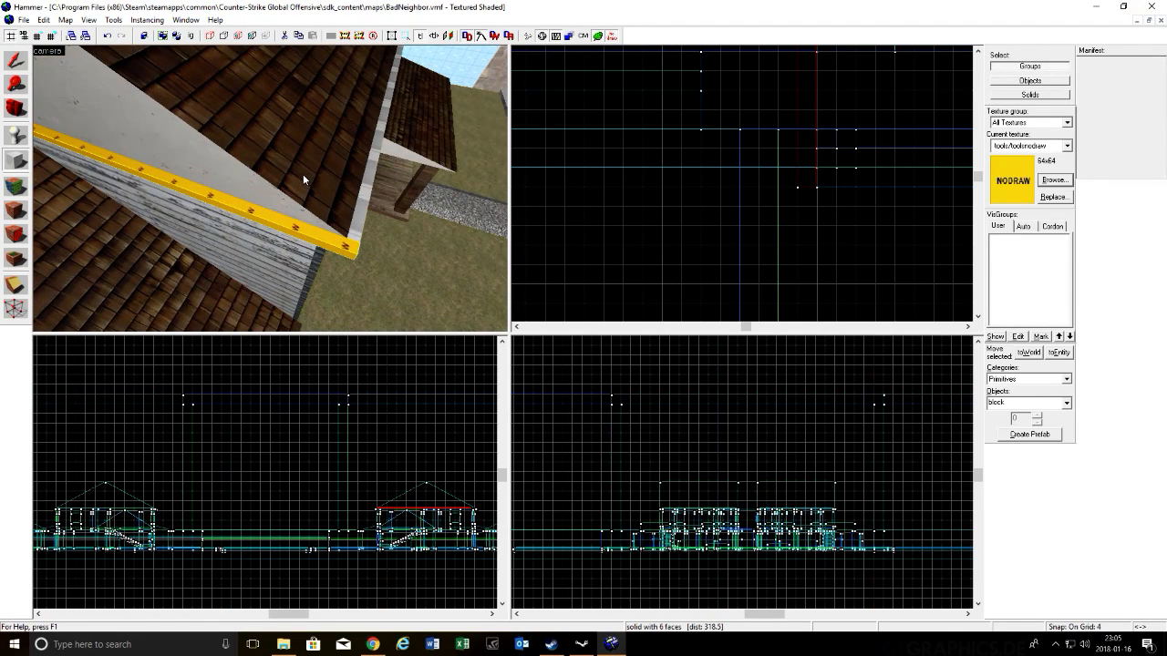
Step: Select the four exposed faces of the nodraw trim strip, including its underside and end, for texturing
key("shift+a")
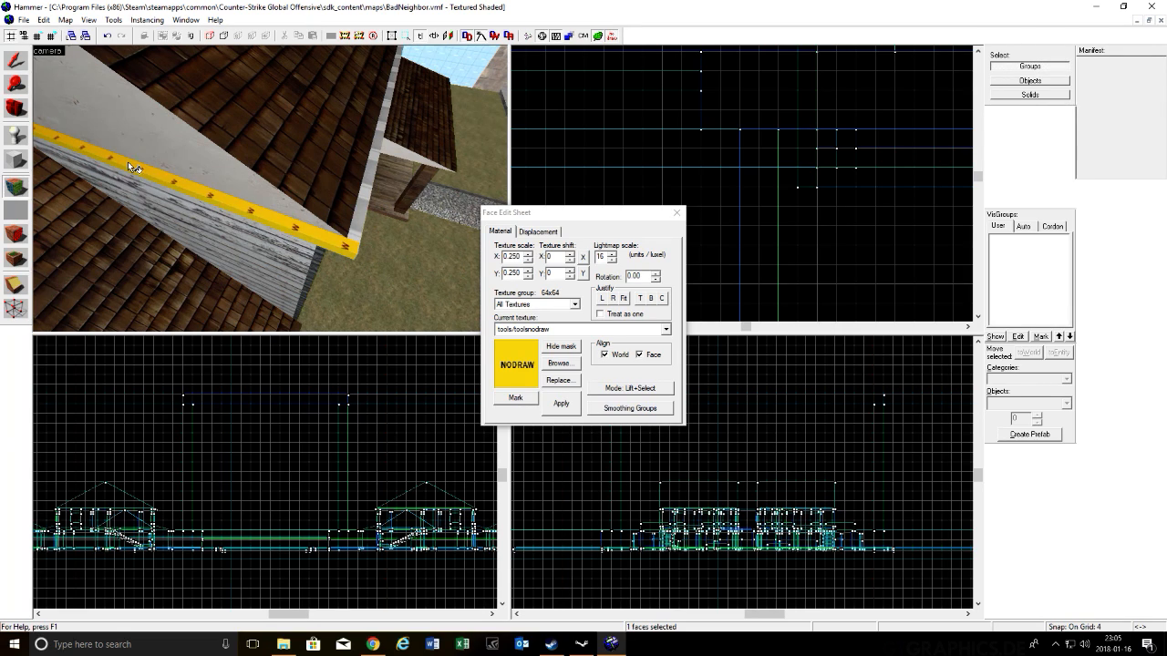
key("z")
key("w")
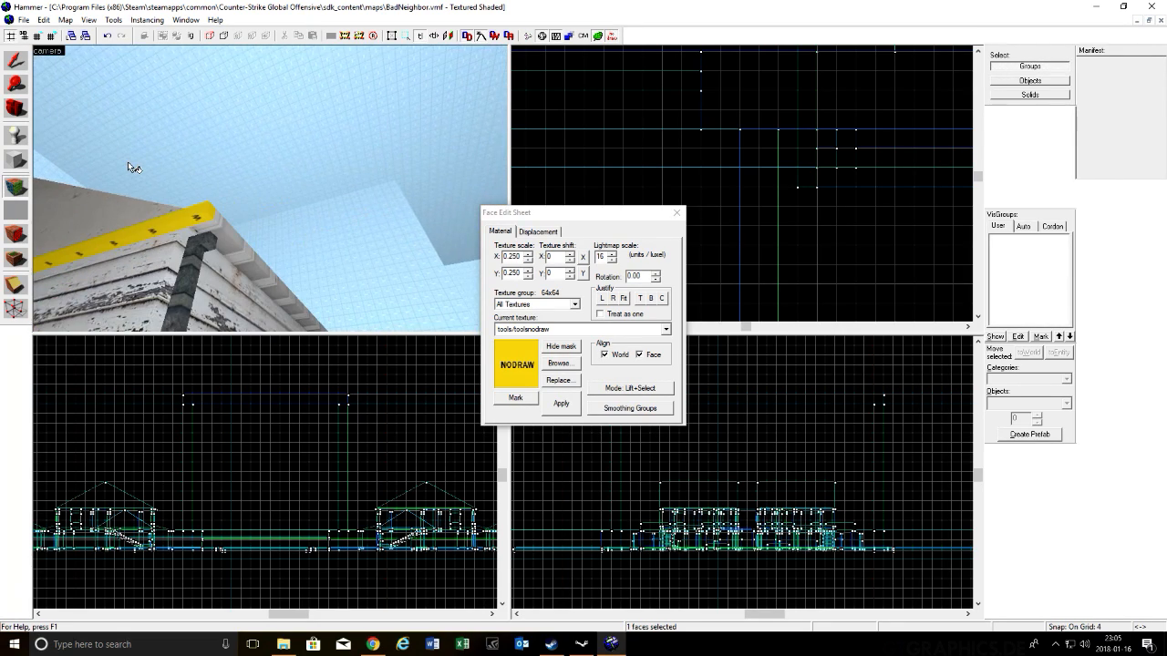
left_click(179, 233, "ctrl")
left_click(172, 221, "ctrl")
left_click(211, 213, "ctrl")
key("z")
key("a")
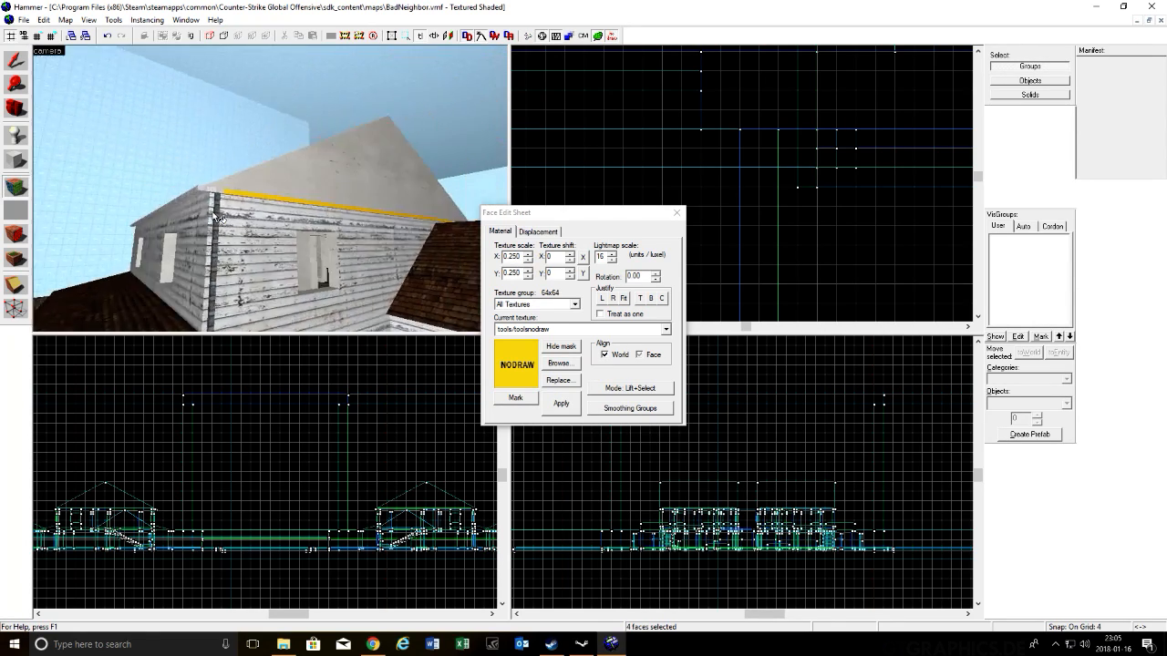
key("w")
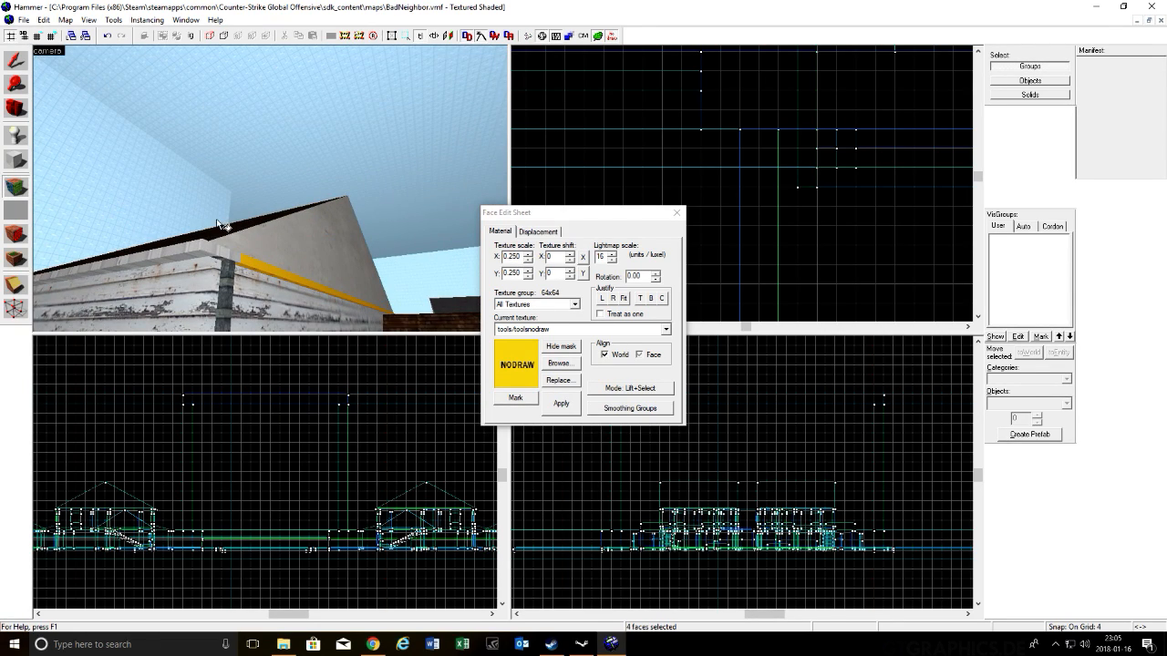
Step: Apply the de_dust/hr_dust/hr_dust_blend_rollupdoor_metal_01 texture to the selected trim faces and finish face editing
left_click(572, 363)
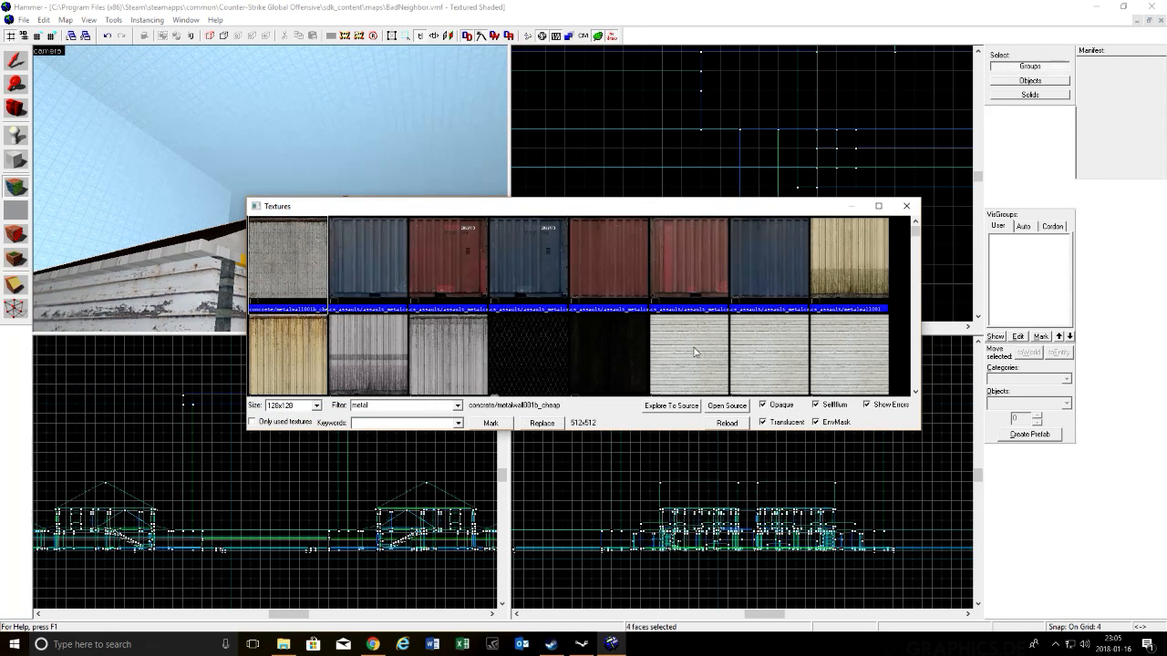
double_click(694, 352)
left_click(551, 410)
key("z")
key("d")
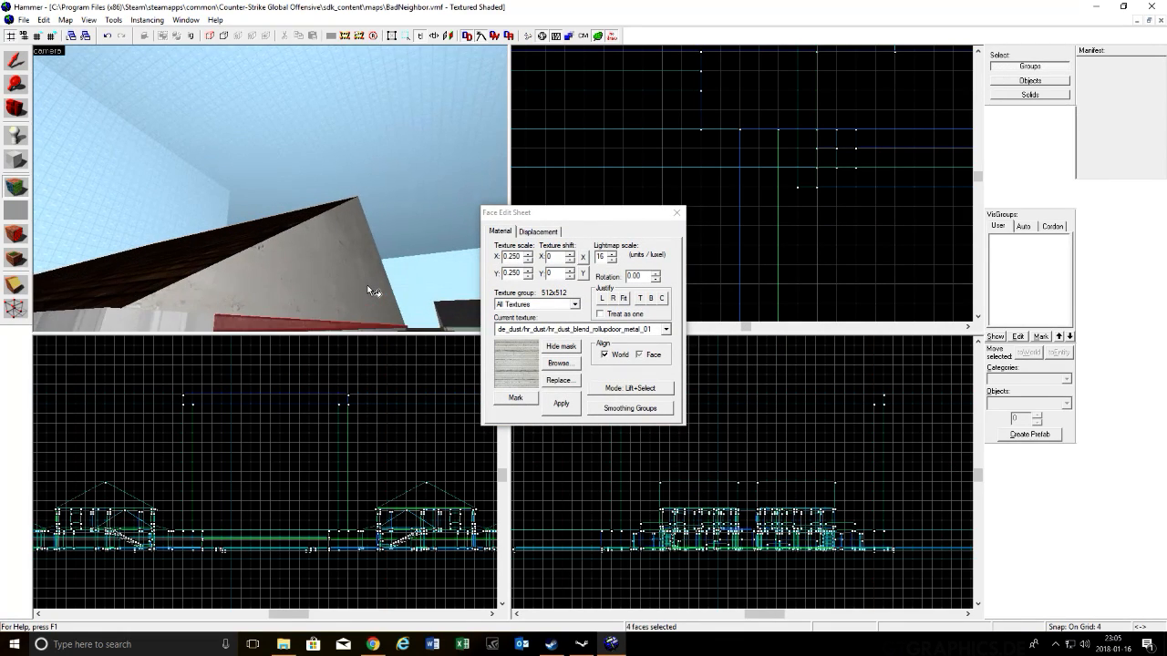
key("s")
key("d")
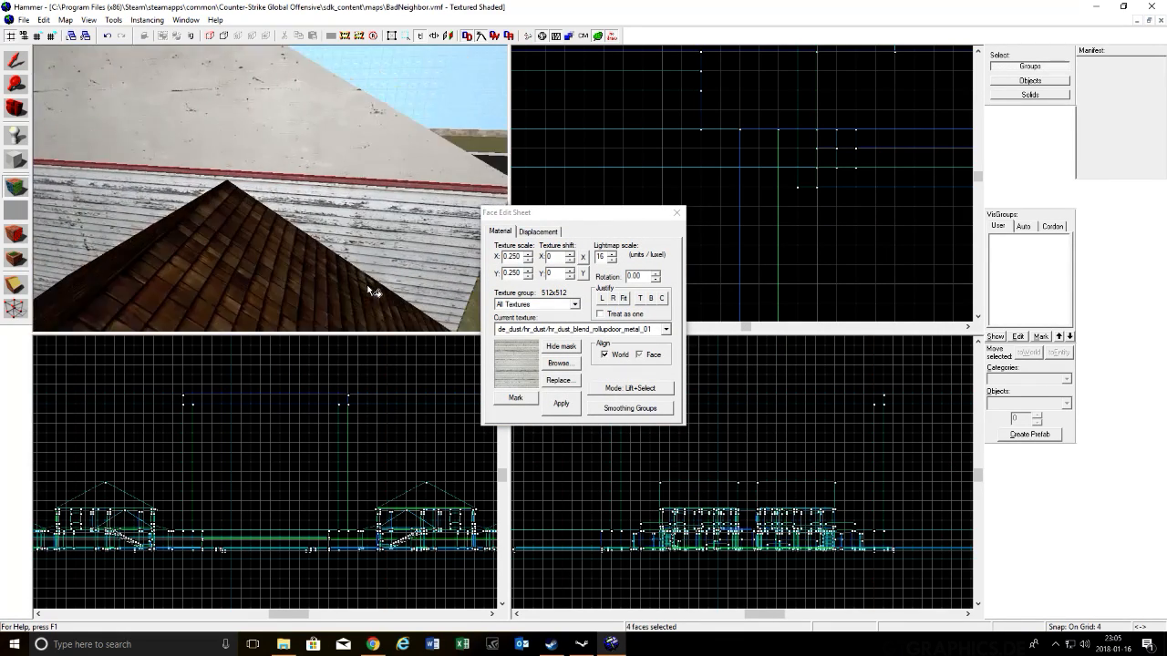
key("w")
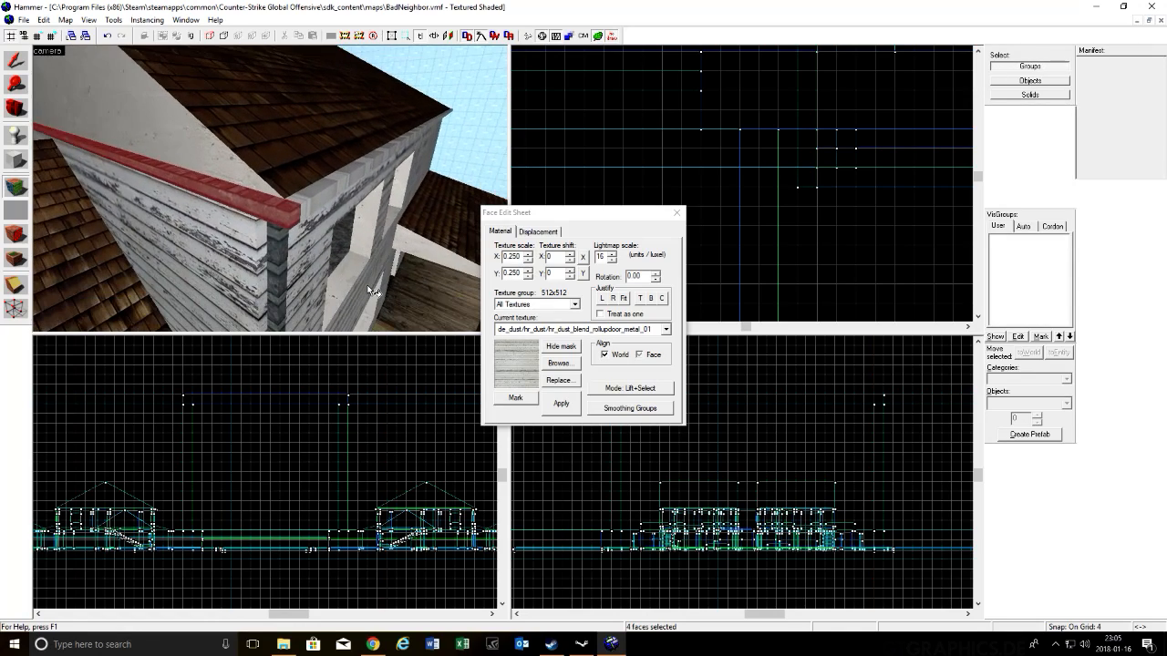
left_click(674, 213)
Step: Check the textured trim and siding along the white house's gable wall
key("s")
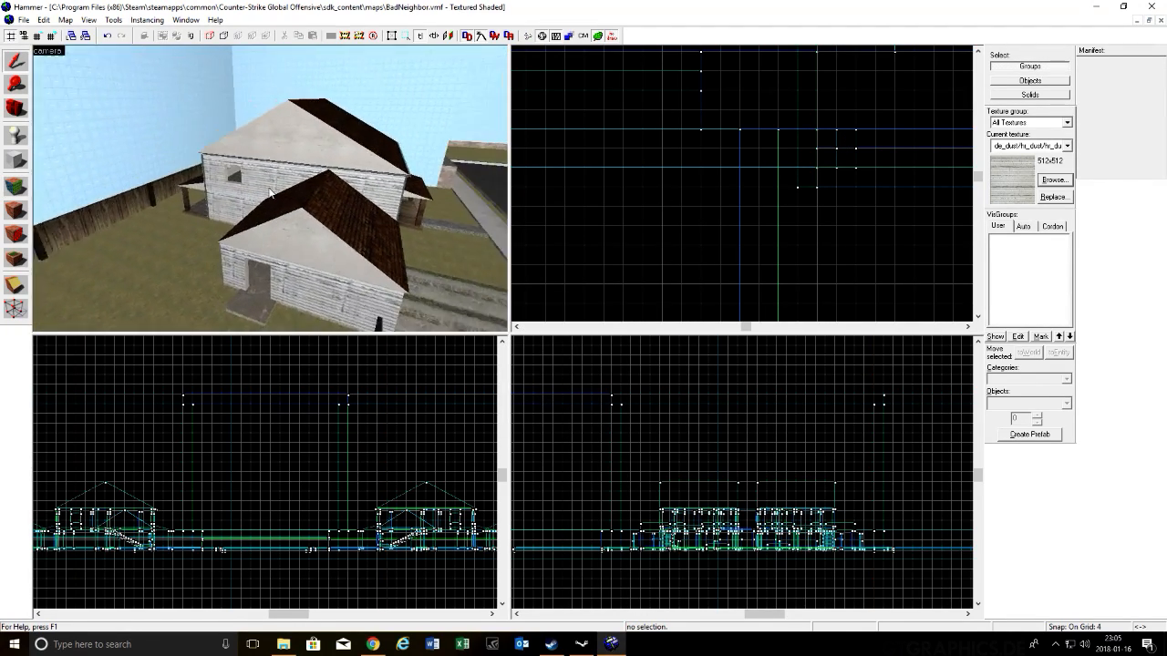
key("w")
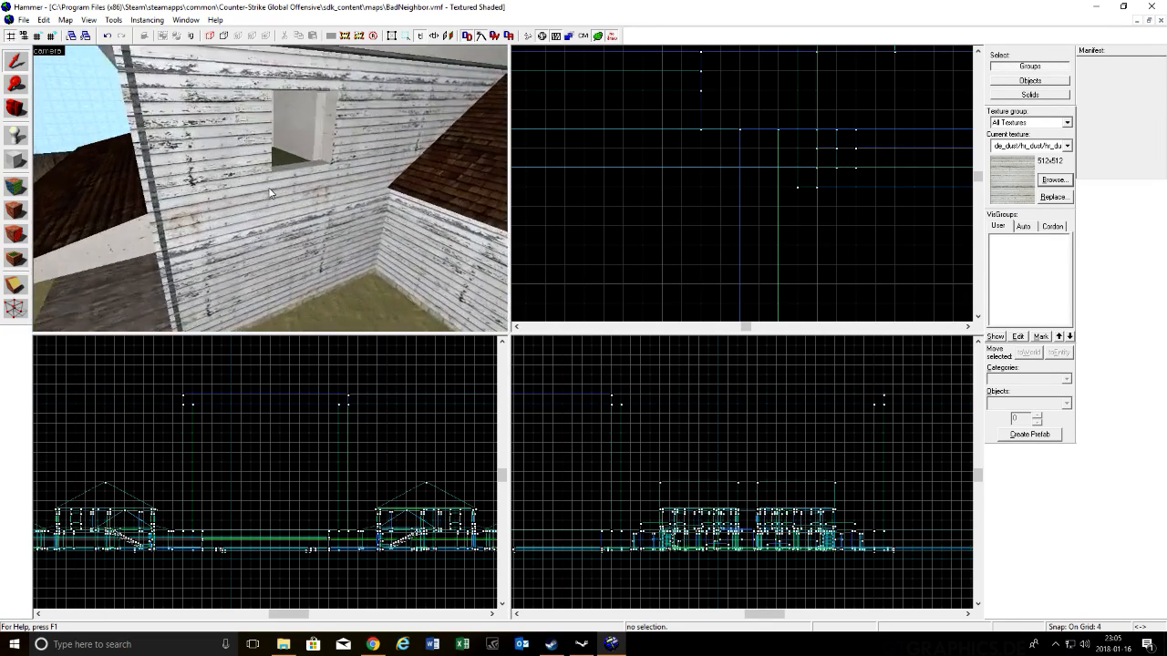
key("s")
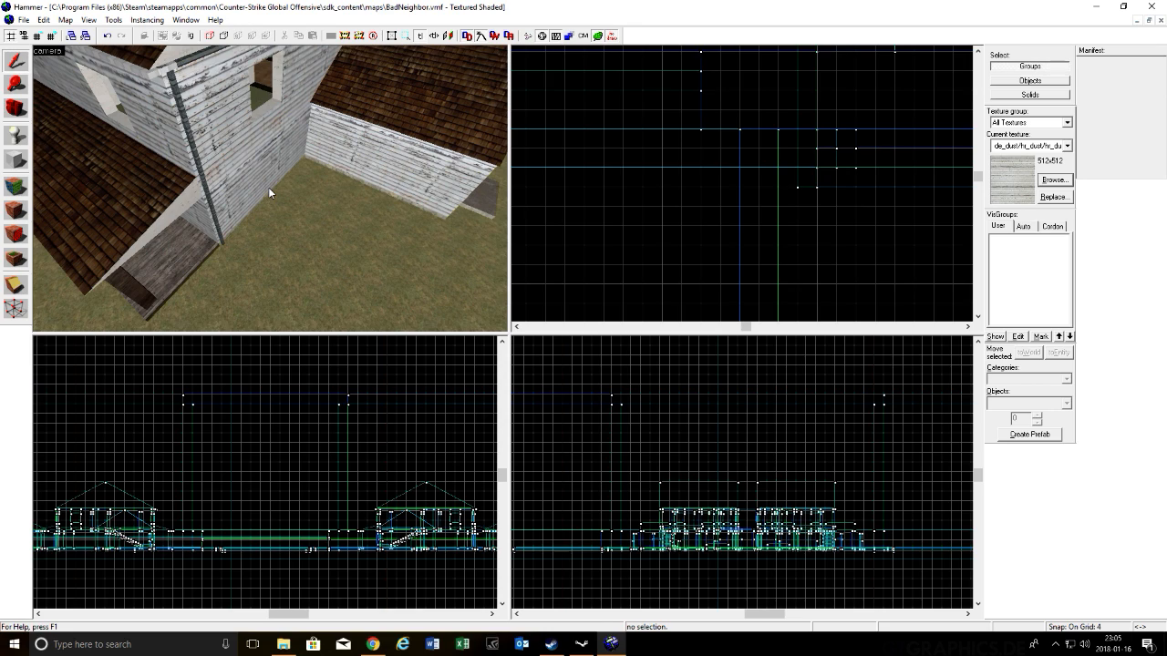
Step: Turn off Hide Items so the map's props and other entities are displayed in the views
key("w")
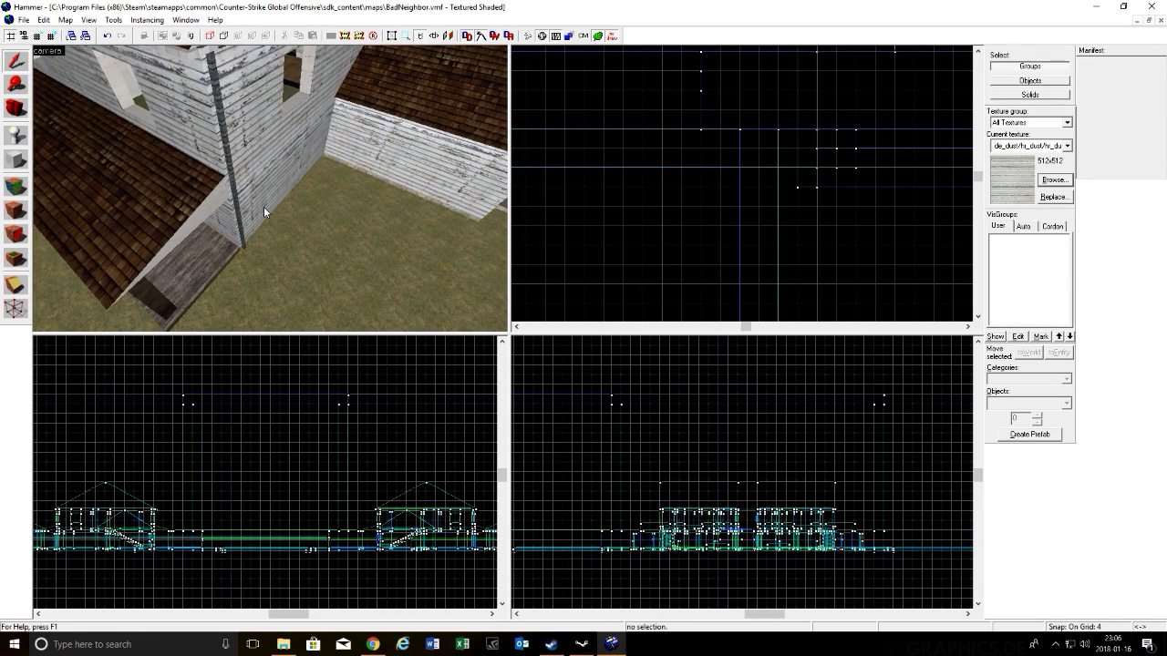
key("s")
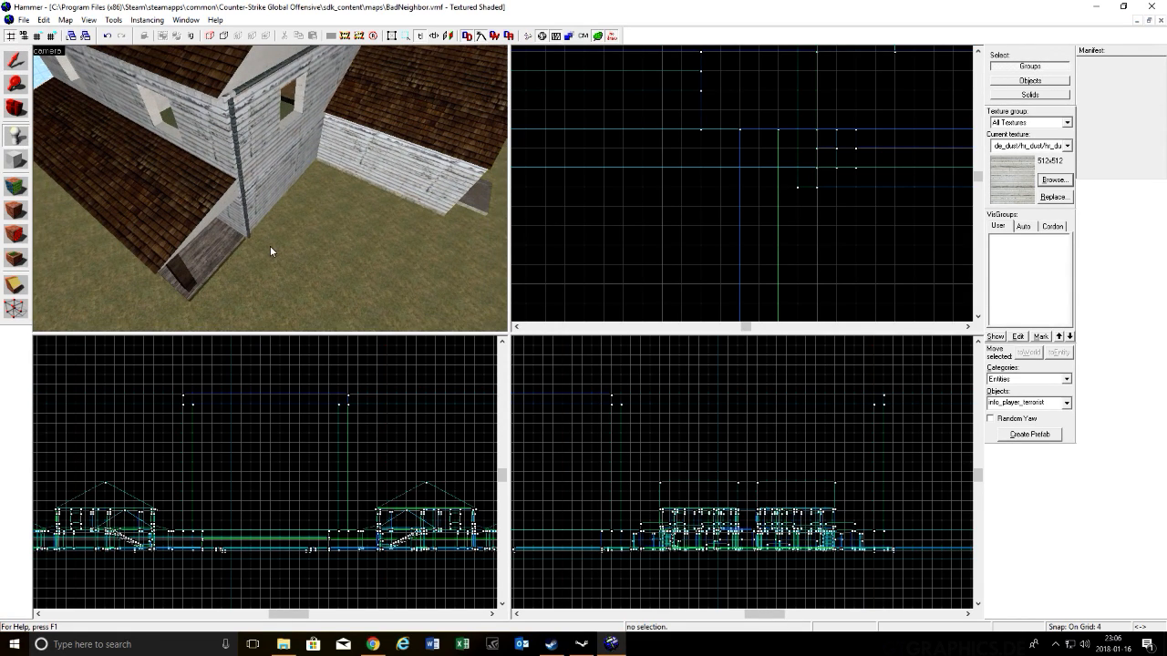
key("w")
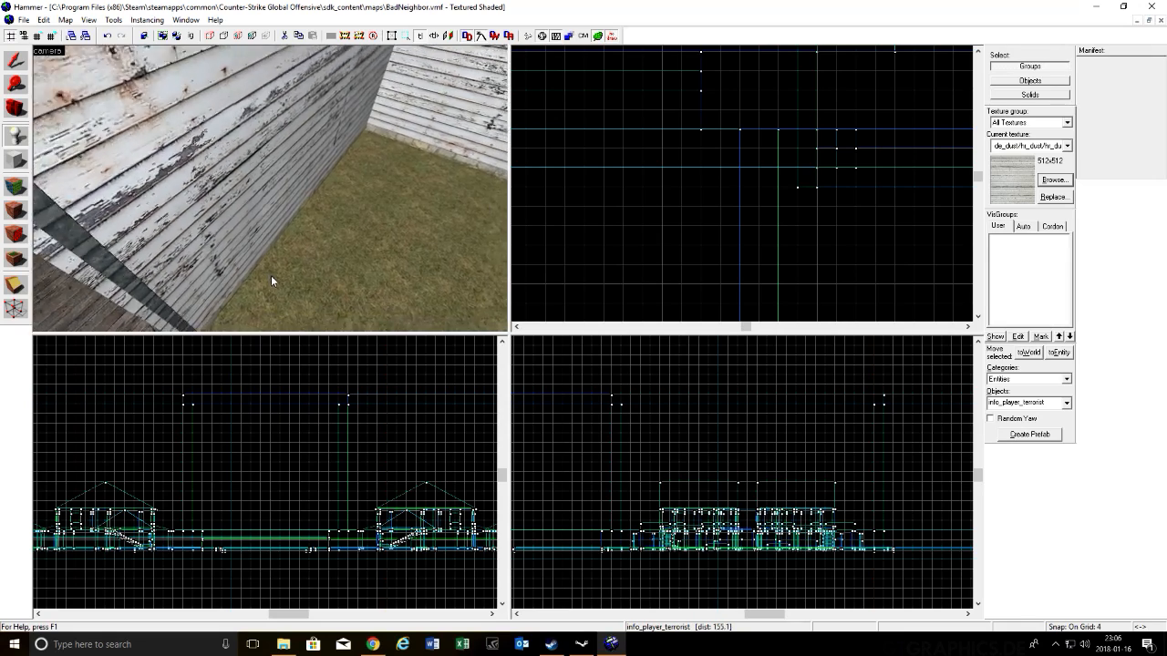
left_click(89, 20)
mouse_move(65, 22)
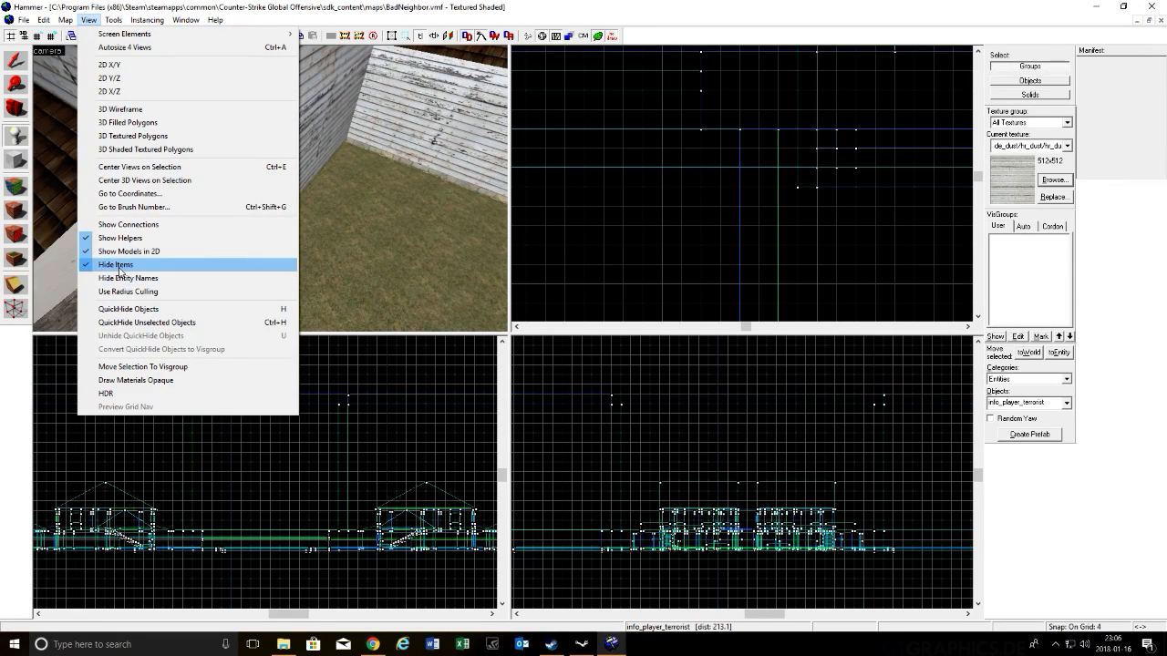
left_click(120, 264)
Step: Examine the lumber stack prop beside the white house wall from several angles, including in the top view
key("s")
key("w")
key("s")
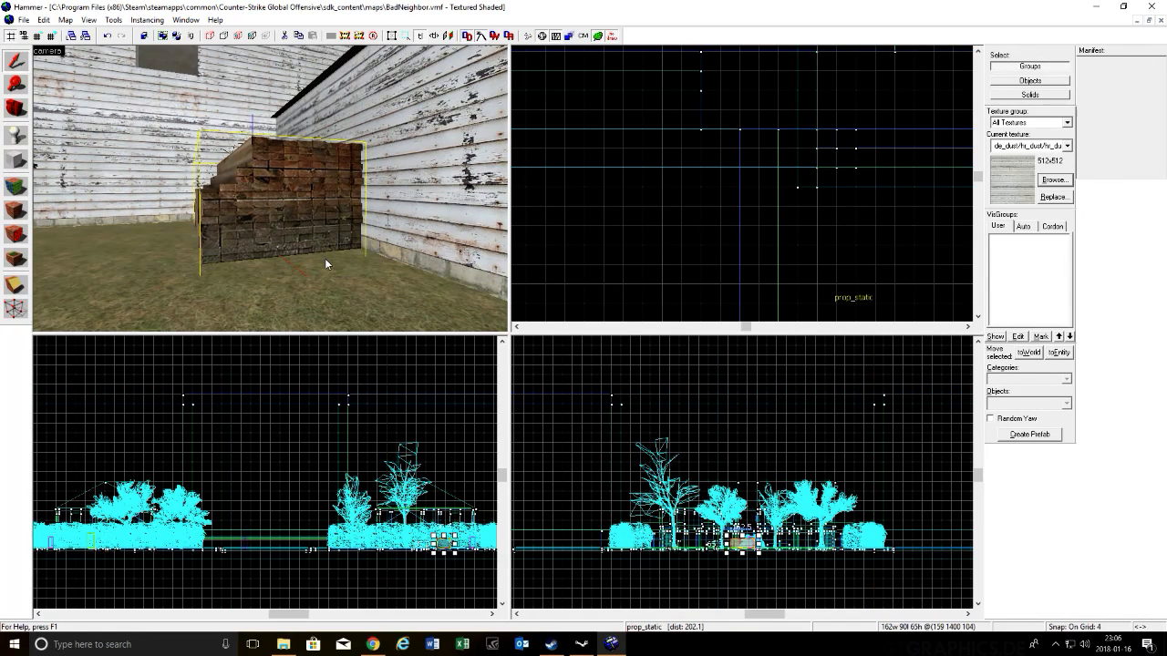
key("w")
key("s")
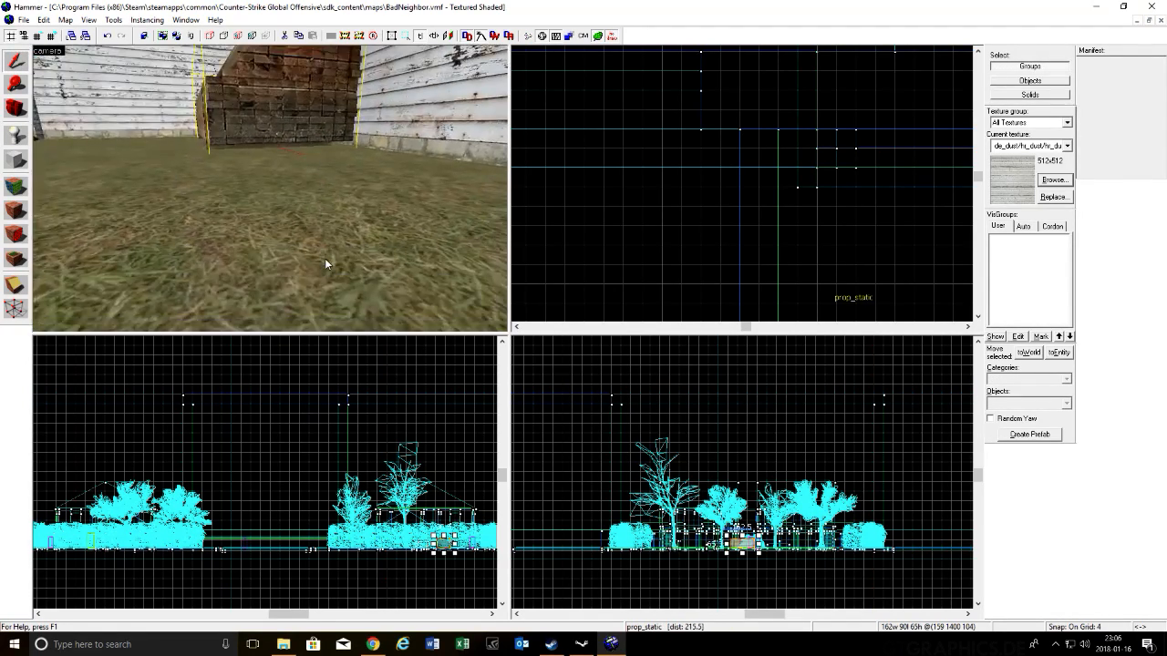
key("w")
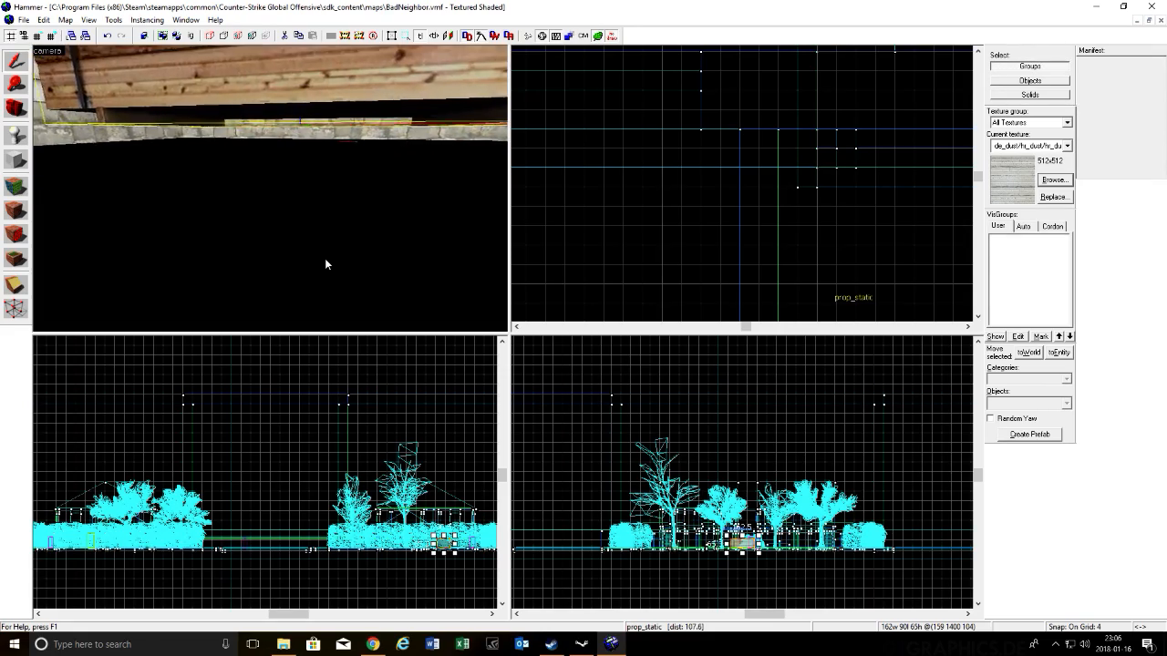
key("s")
key("w")
key("s")
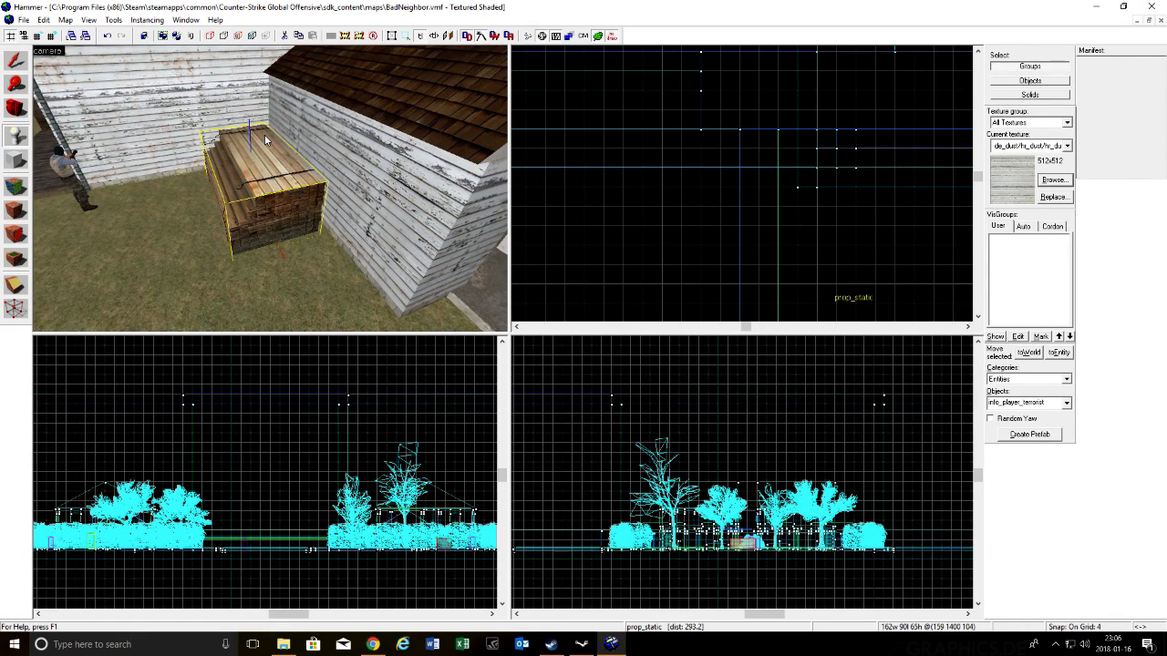
key("w")
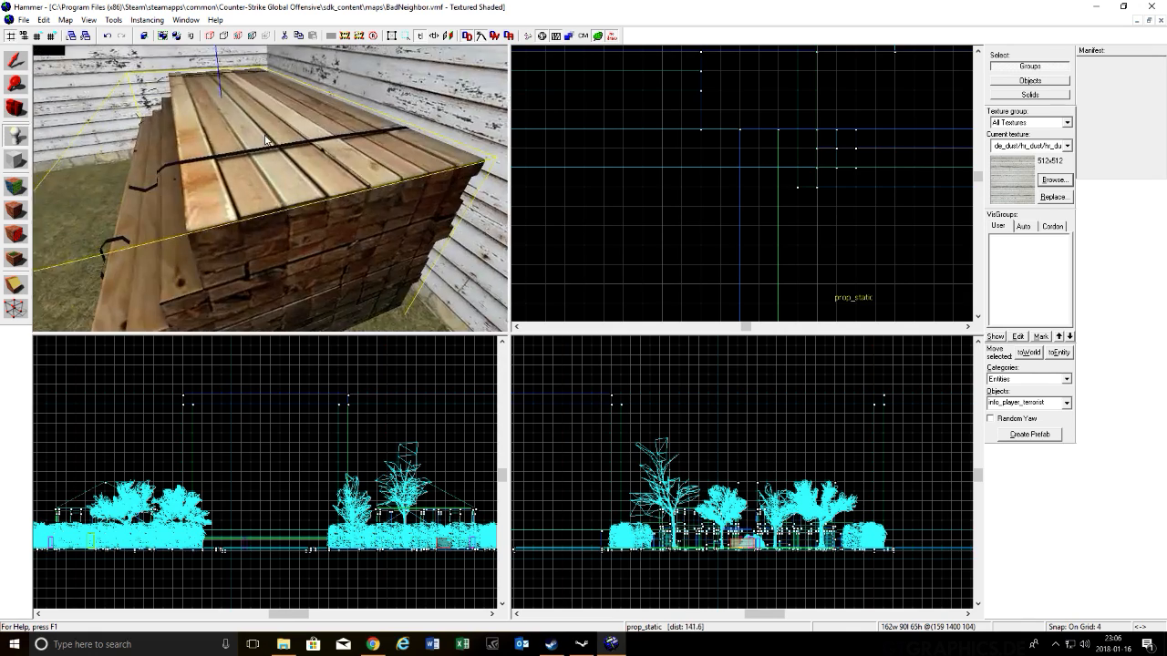
key("w")
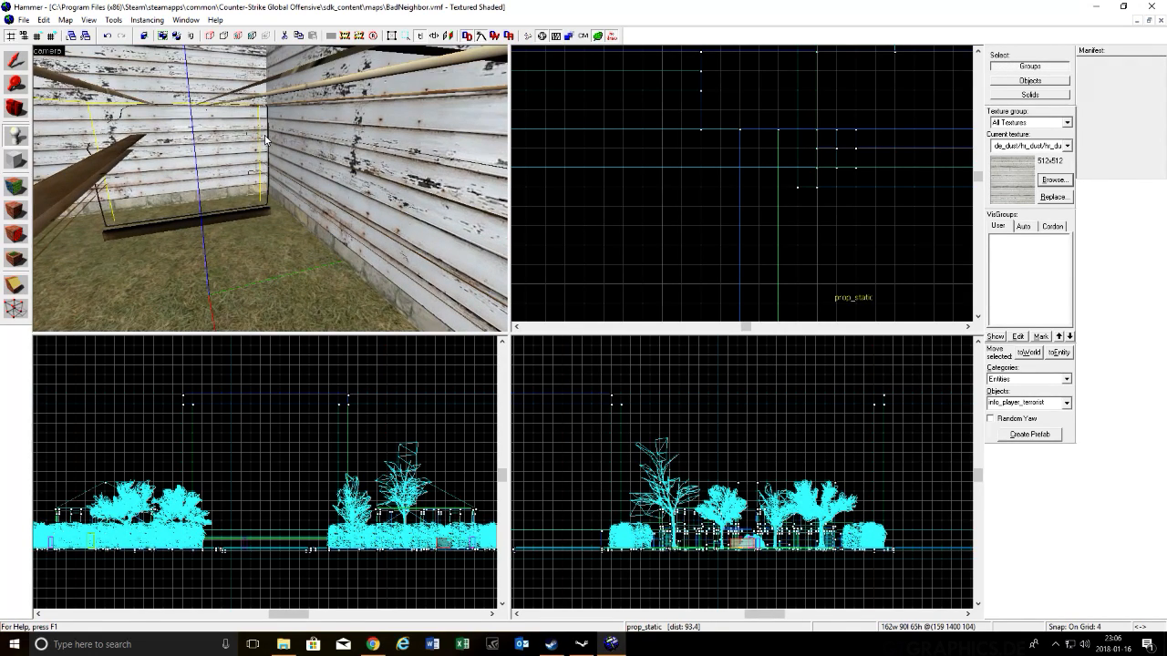
key("Up")
scroll(749, 238, "down", 15)
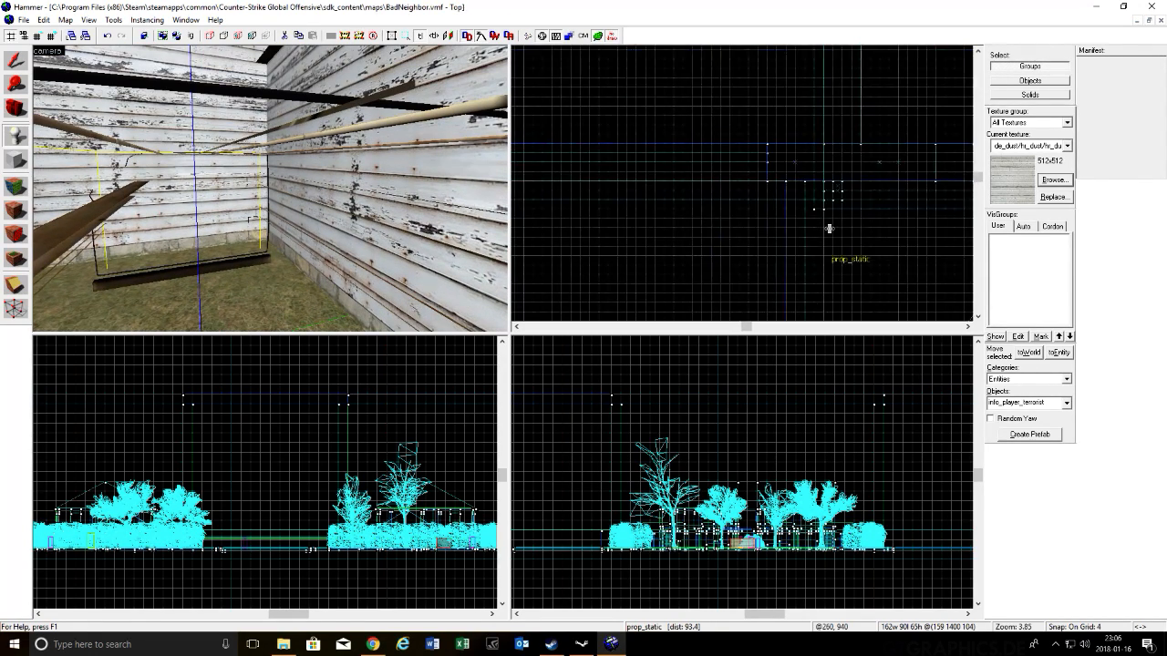
scroll(828, 174, "up", 8)
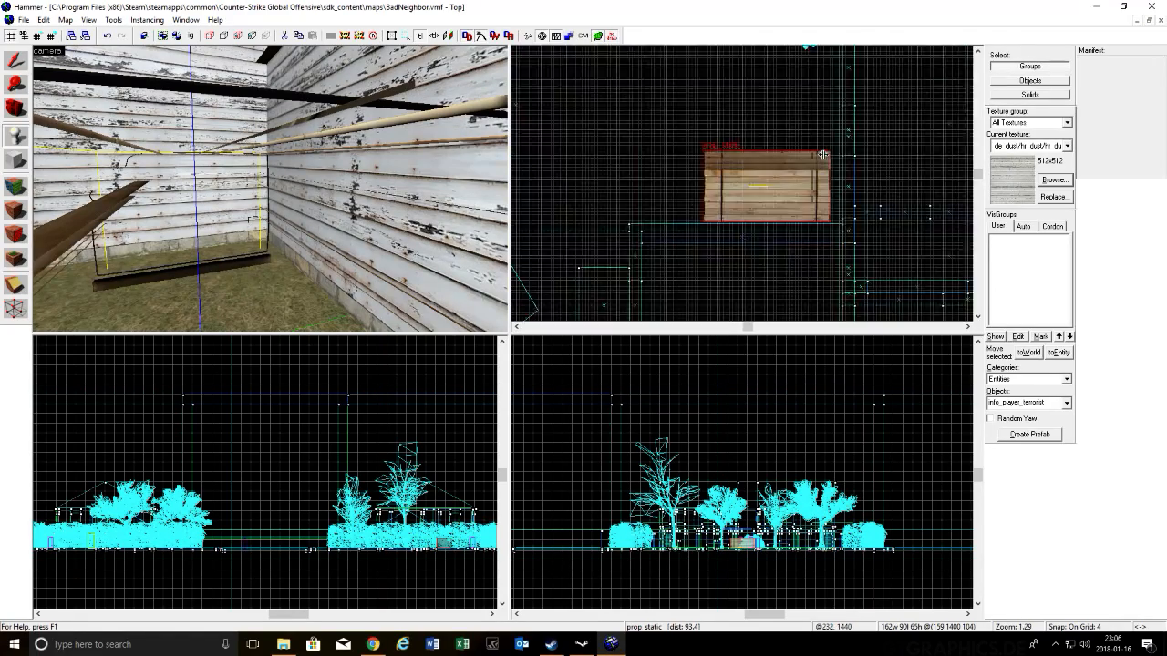
scroll(346, 280, "down", 8)
Step: Place a new entity on the grass beside the lumber stack and apply prop_static as its class
left_click(301, 254)
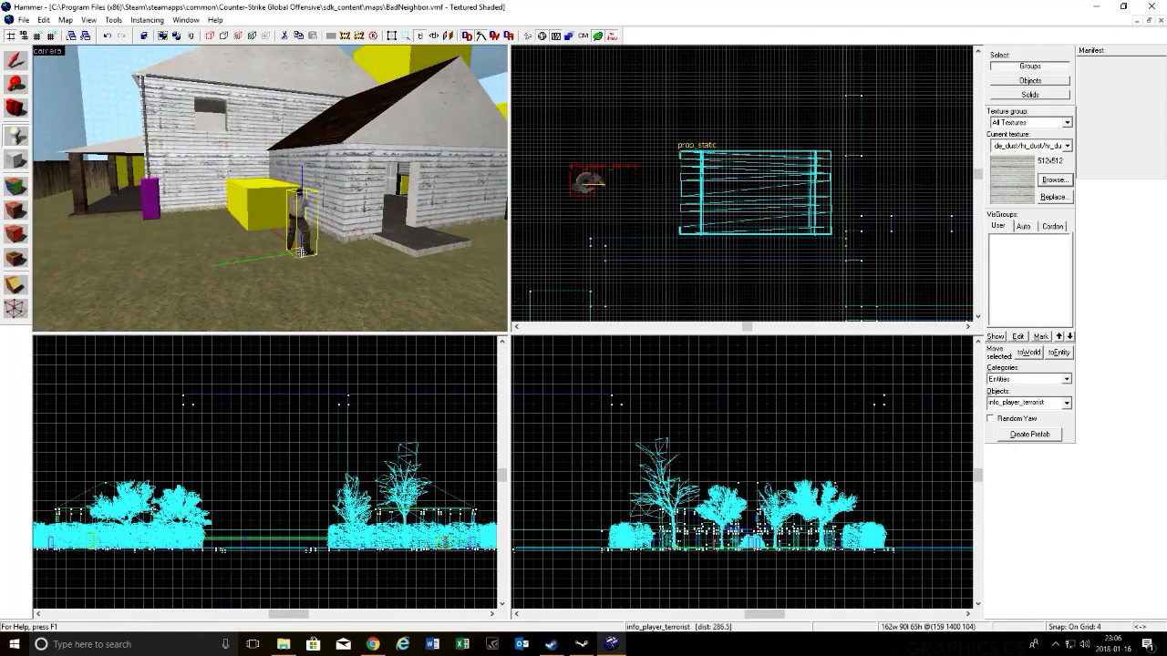
scroll(286, 214, "up", 1)
left_click(16, 60)
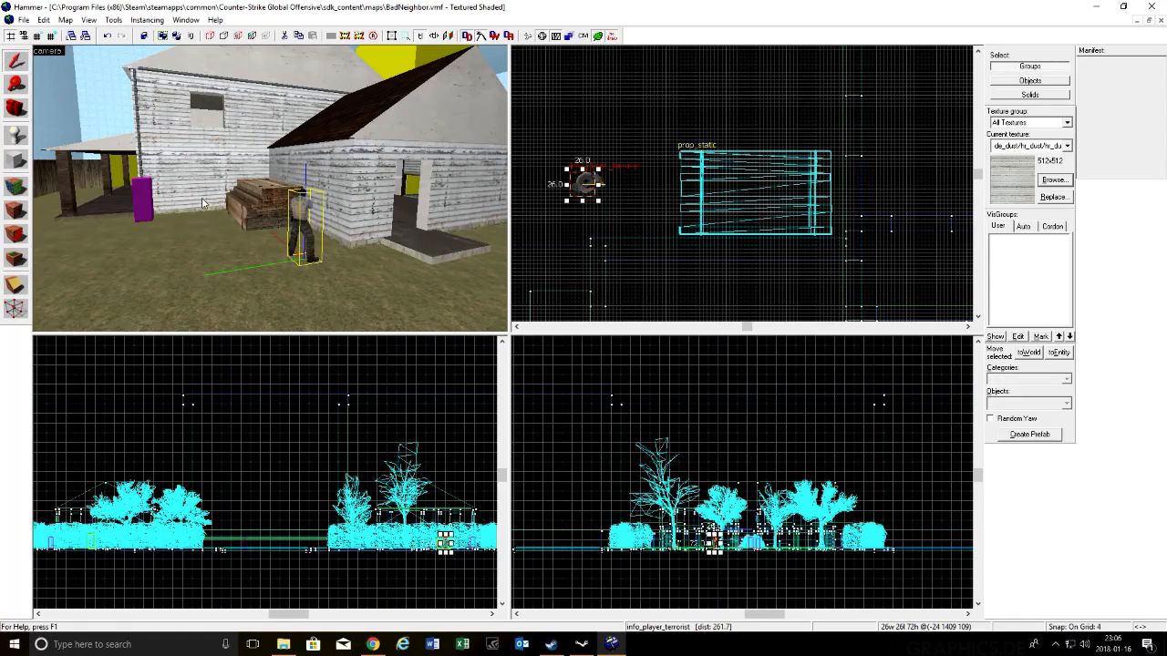
double_click(312, 246)
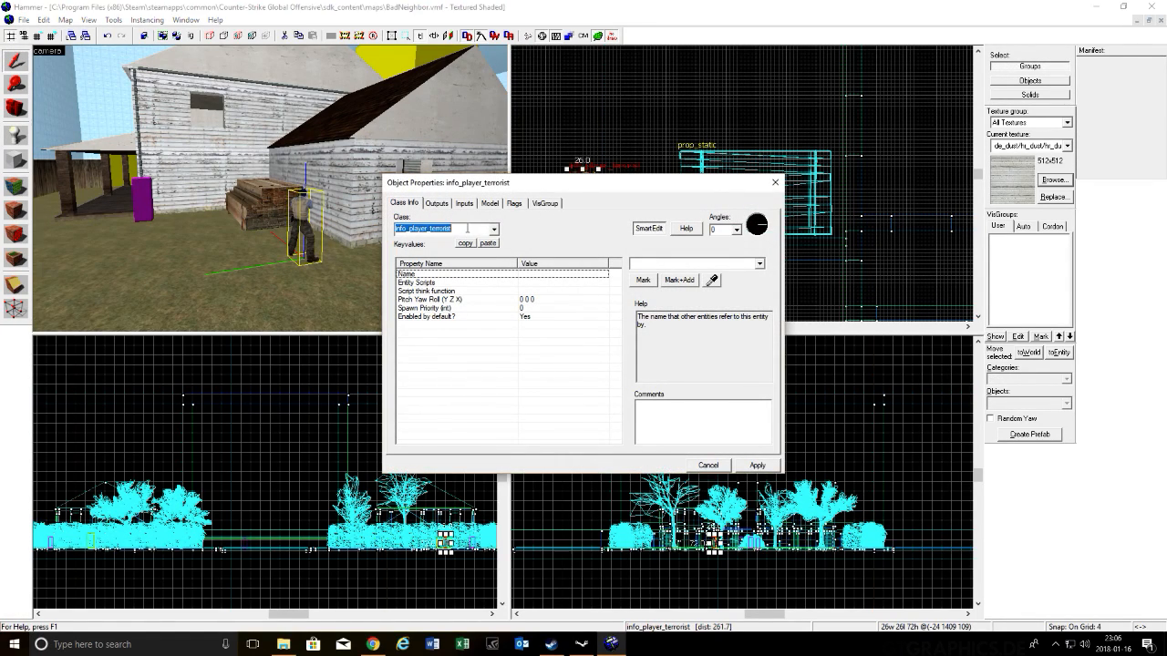
type("prop_s")
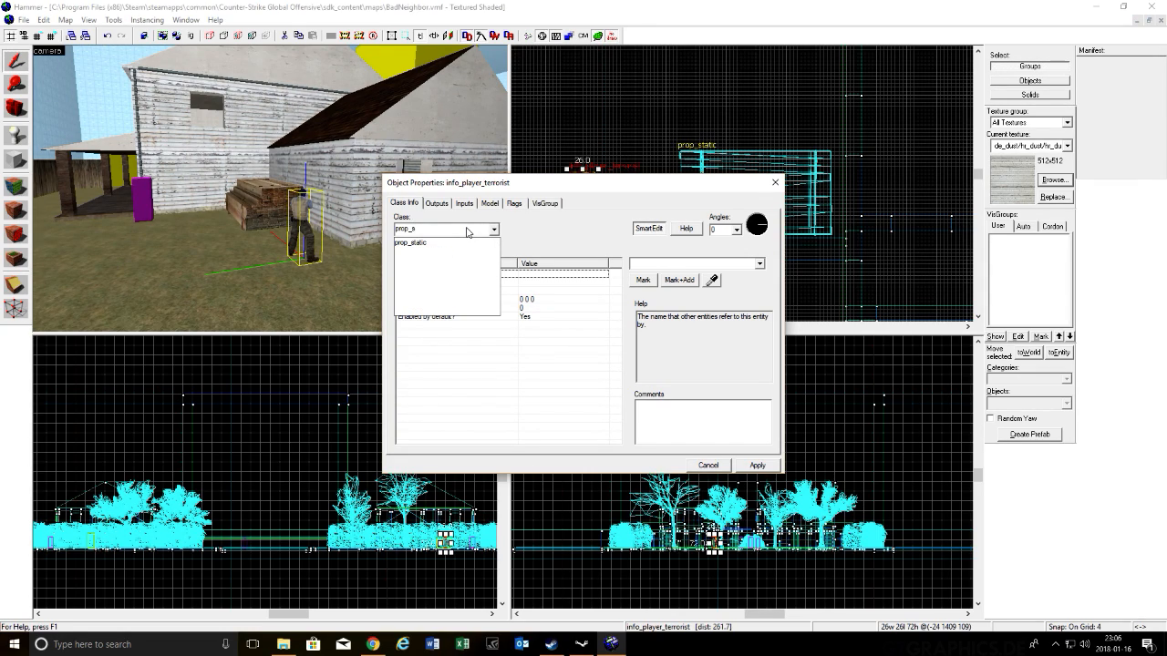
type("t")
key("Return")
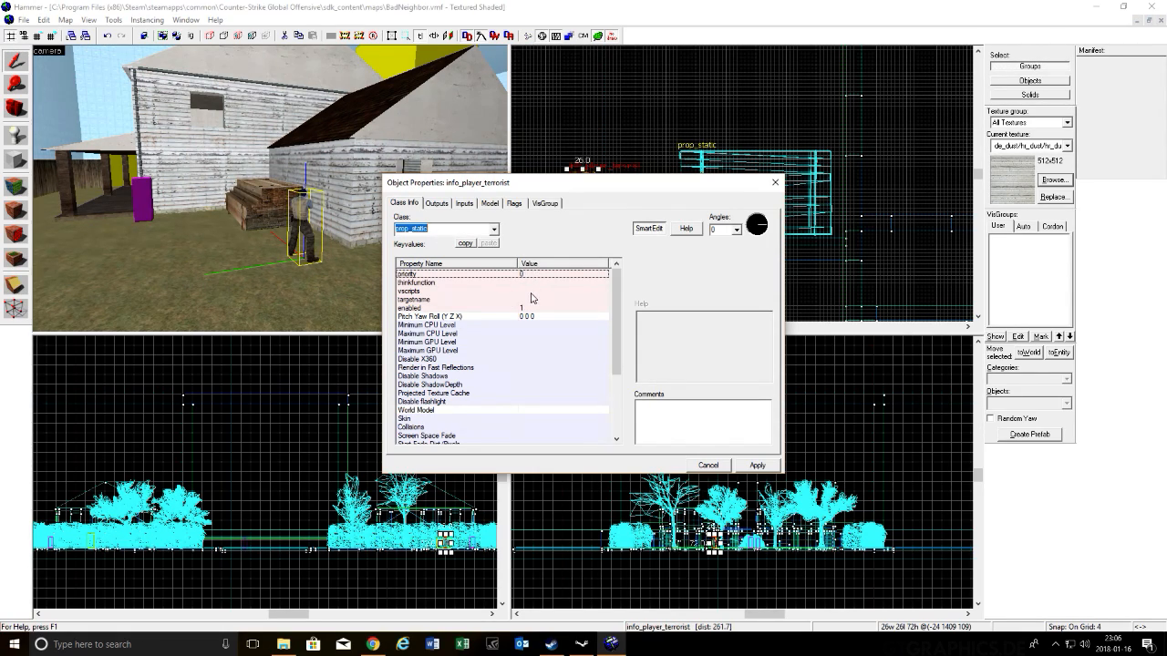
left_click(751, 463)
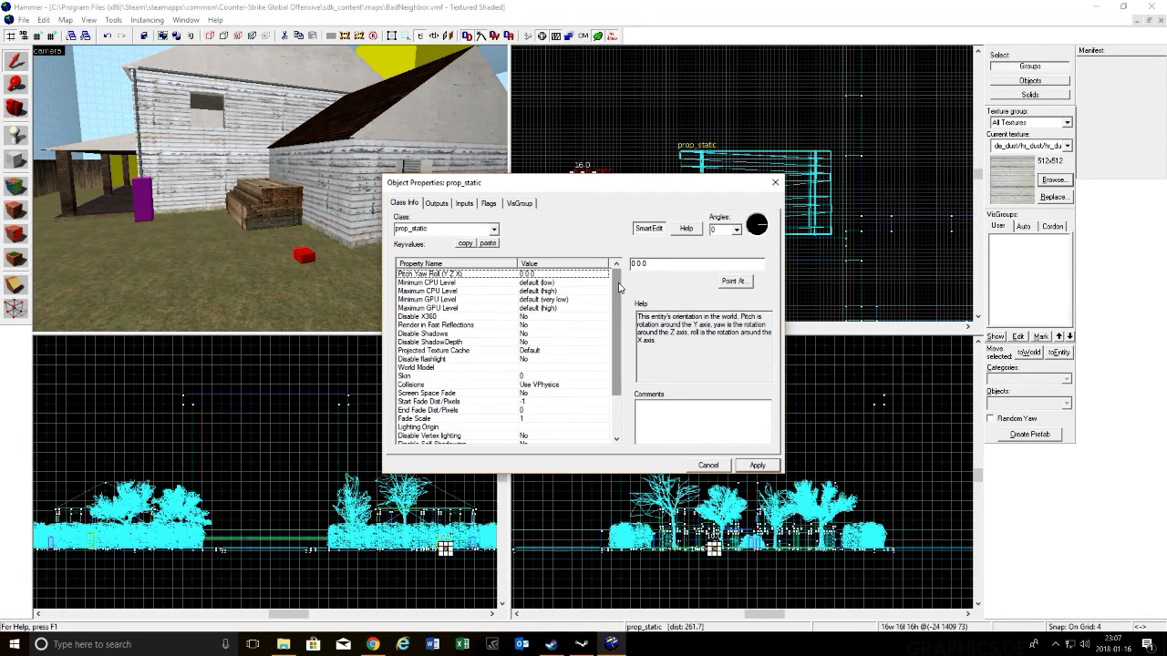
Step: Browse for the new prop's World Model and search the model list for wood and junk
left_click_drag(615, 290, 612, 312)
double_click(473, 343)
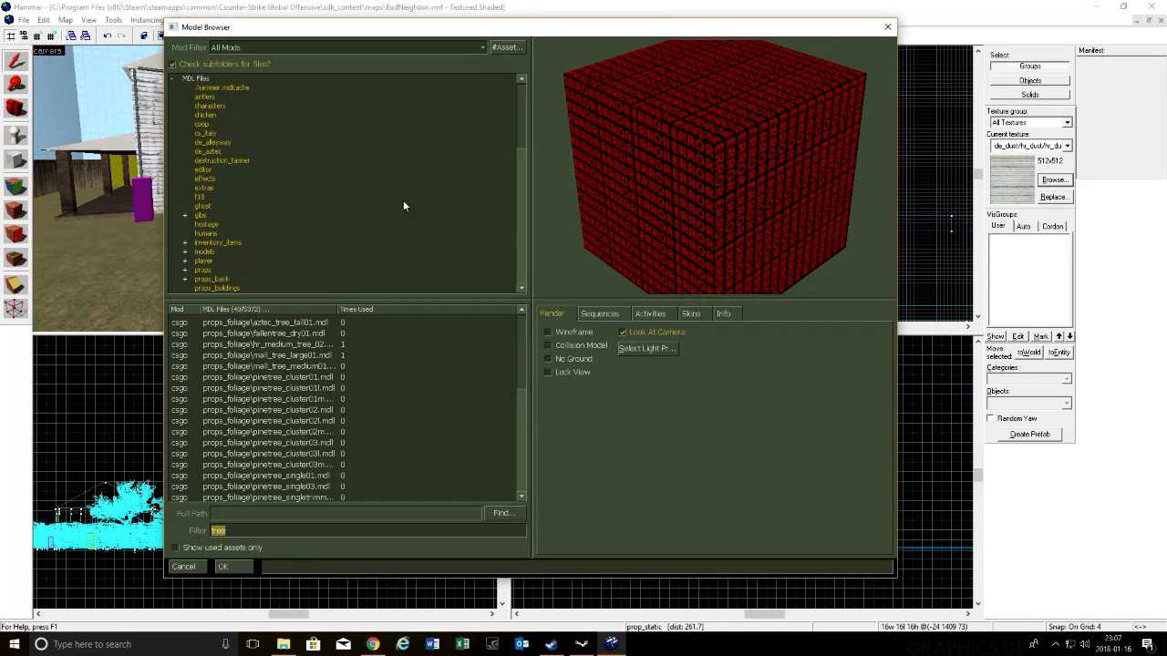
type("wood")
key("BackSpace")
key("BackSpace")
key("BackSpace")
key("BackSpace")
type("junk")
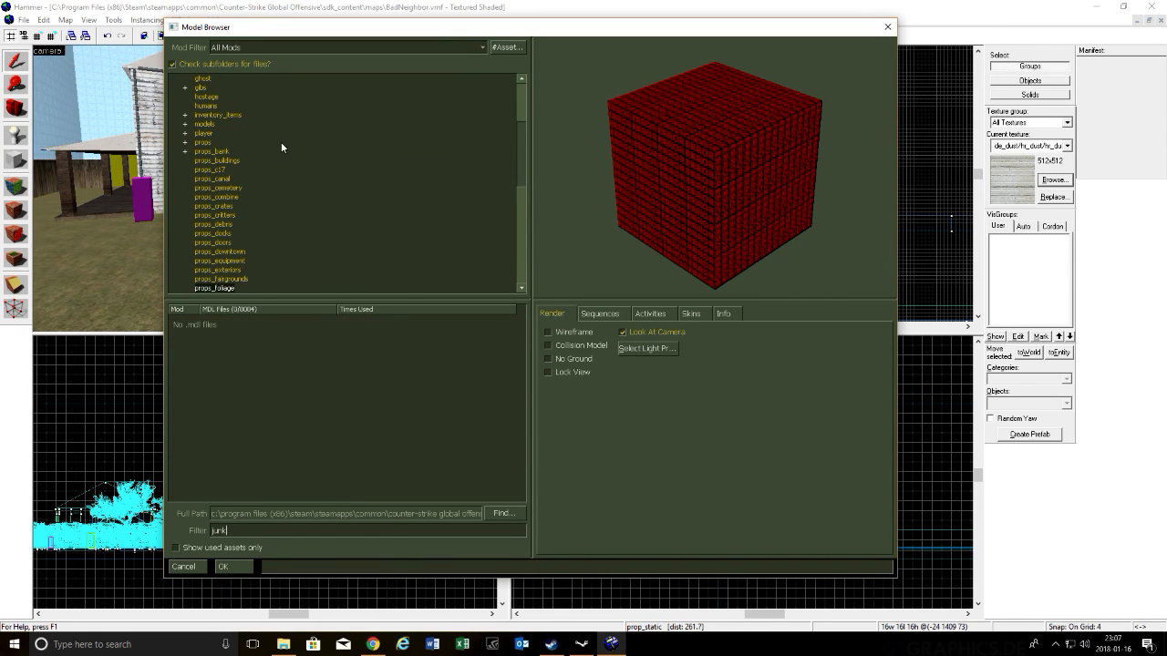
key("BackSpace")
key("BackSpace")
key("BackSpace")
key("BackSpace")
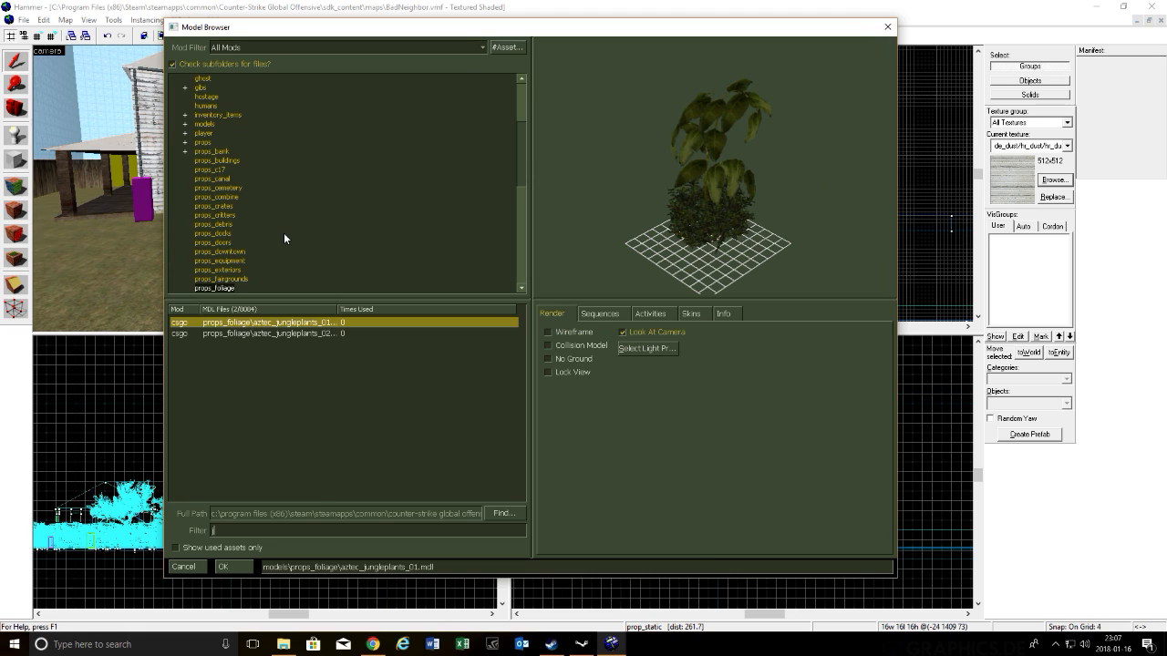
Step: Filter the props_foliage models by "props" and preview the plants, trees and vines down the list
type("props")
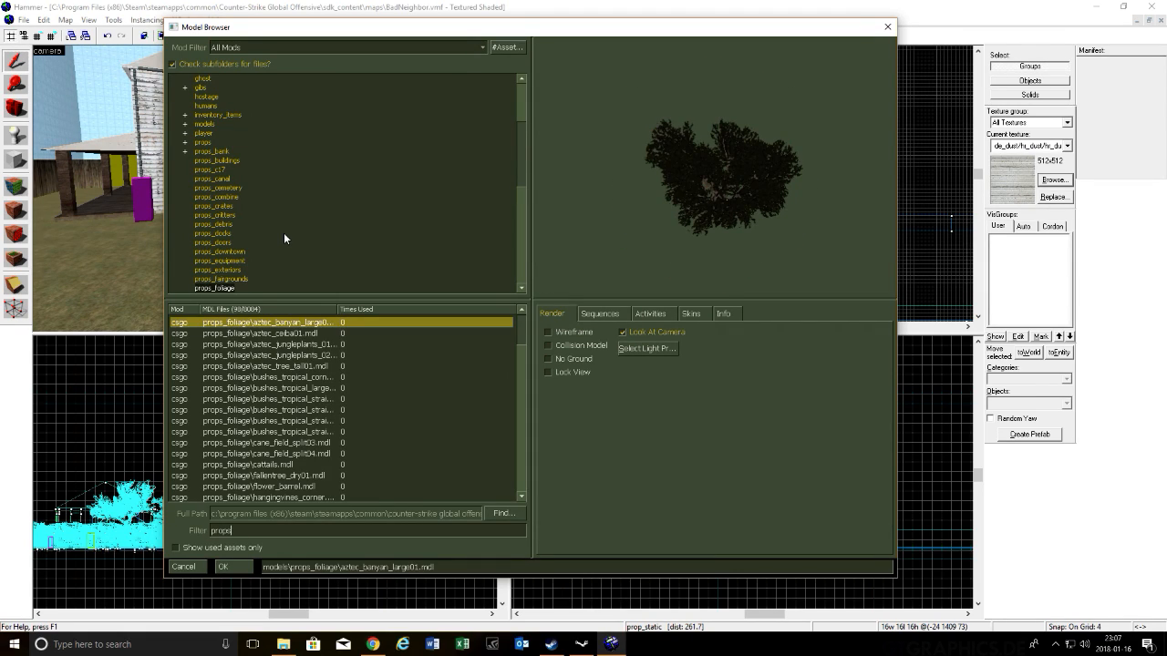
key("Down")
key("Down")
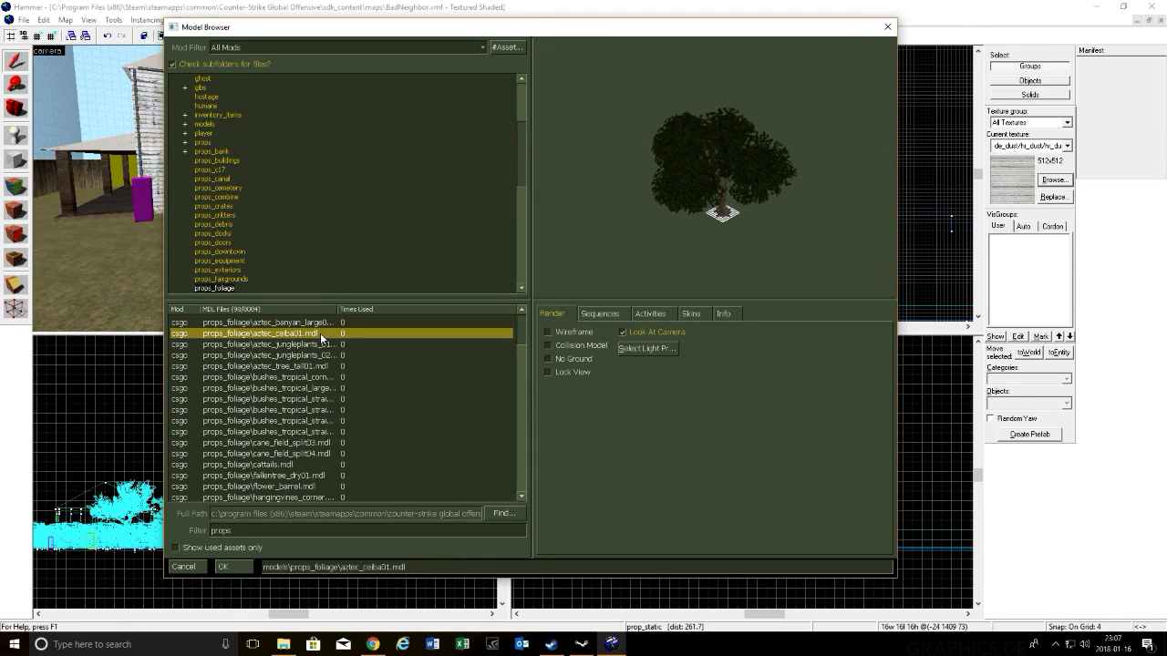
key("Down")
key("Down")
key("Down")
key("Down")
key("Down")
key("Down")
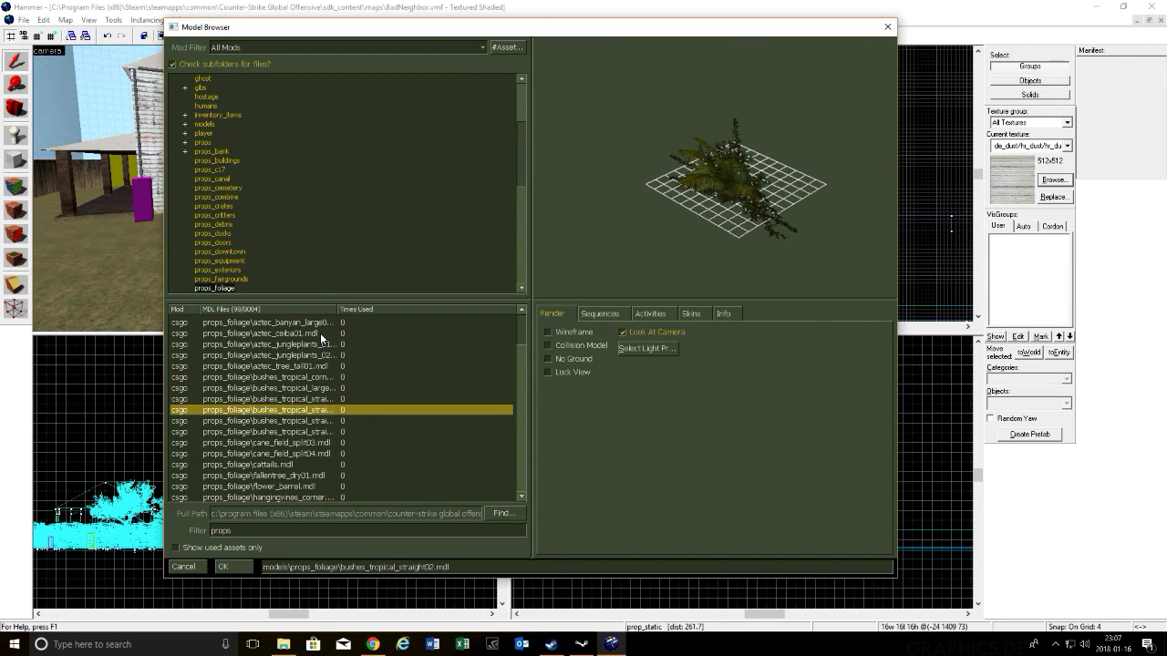
key("Down")
key("Down")
key("Down")
key("Down")
key("Down")
key("Down")
key("Down")
key("Down")
key("Down")
key("Down")
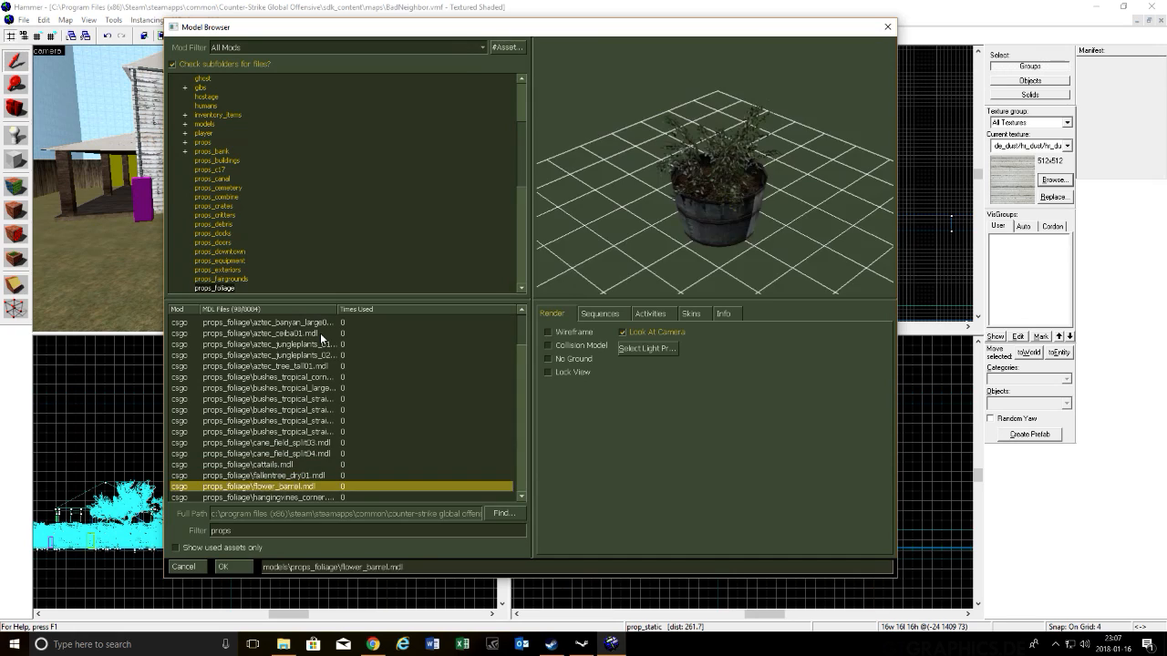
key("Down")
key("Down")
key("Down")
key("Down")
key("Down")
key("Down")
key("Down")
key("Down")
key("Down")
key("Down")
key("Down")
key("Down")
key("Down")
key("Down")
key("Down")
key("Down")
key("Down")
key("Down")
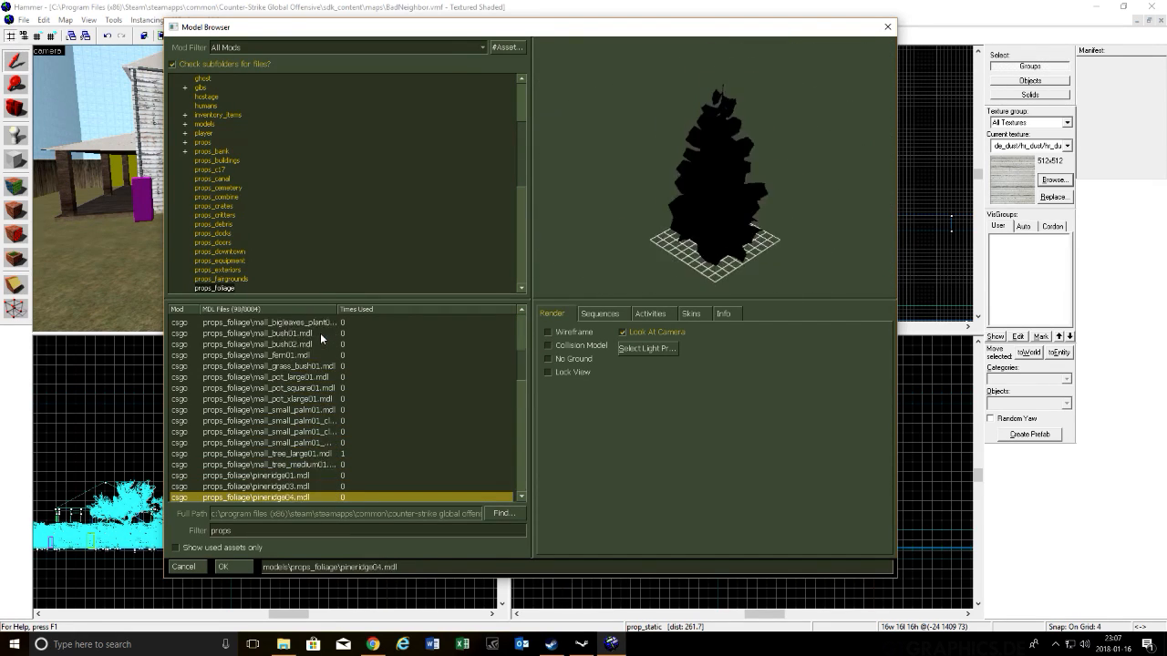
key("Down")
key("Down")
key("Down")
key("Down")
key("Down")
key("Down")
key("Down")
key("Down")
key("Down")
key("Down")
key("Down")
key("Down")
key("Down")
key("Down")
key("Down")
key("Down")
key("Down")
key("Down")
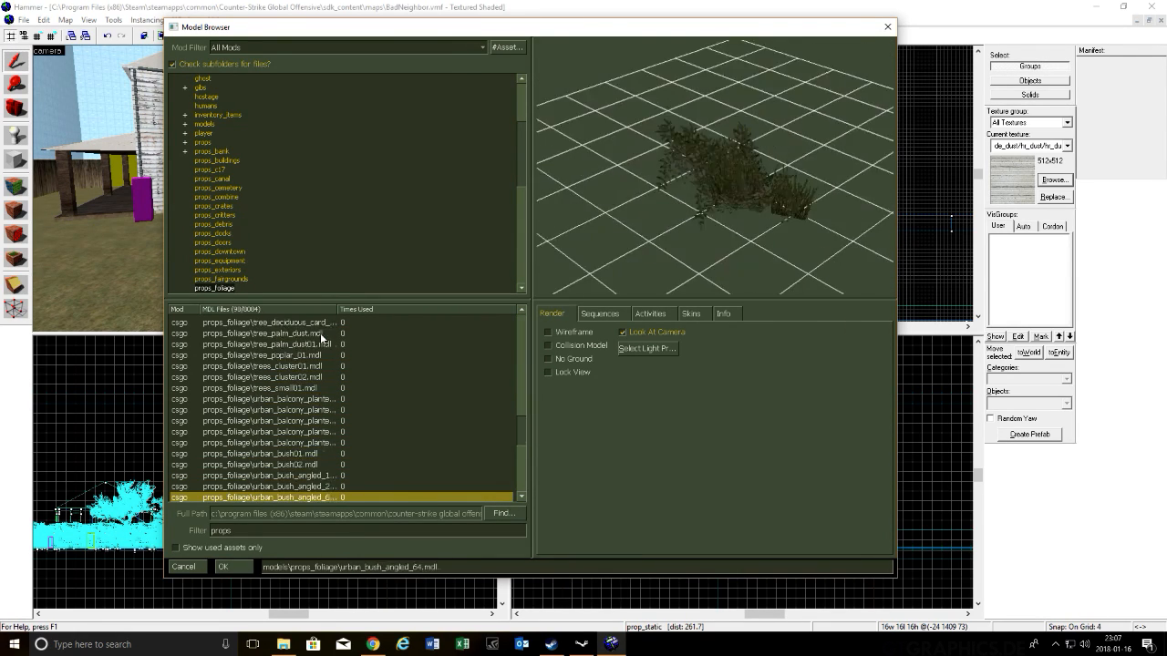
key("Down")
key("Down")
key("Down")
key("Down")
key("Down")
key("Down")
key("Down")
key("Down")
key("Down")
key("Down")
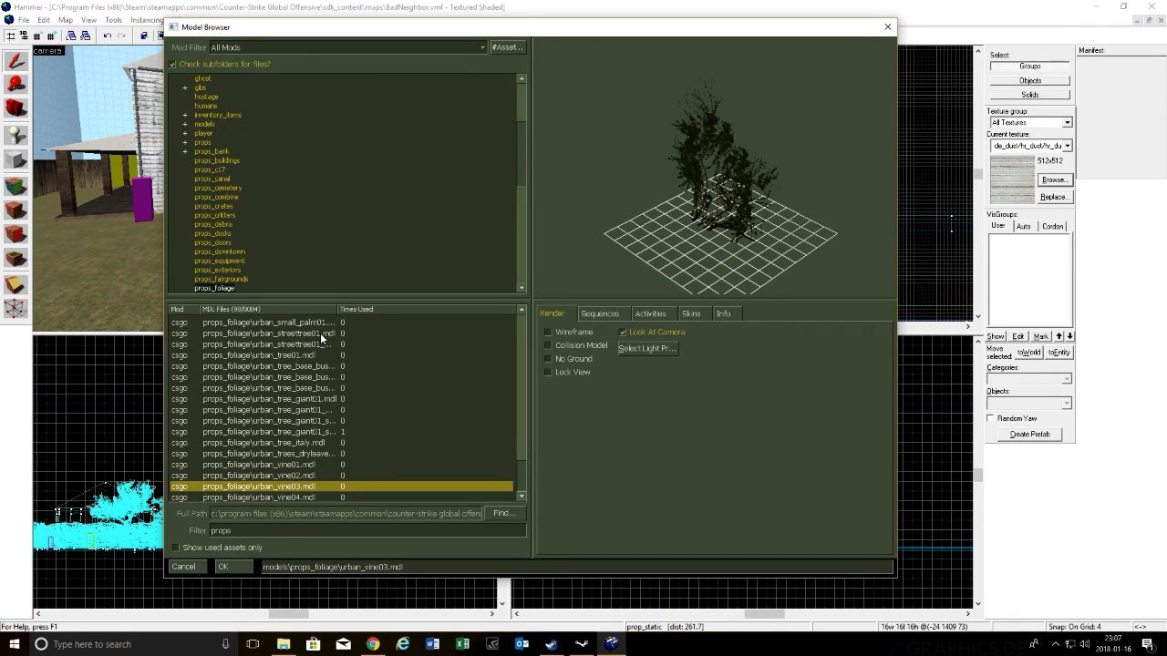
Step: Clear the model filter, expand the props folder and open its props_utilities subfolder
left_click(299, 141)
left_click_drag(269, 526, 175, 531)
key("BackSpace")
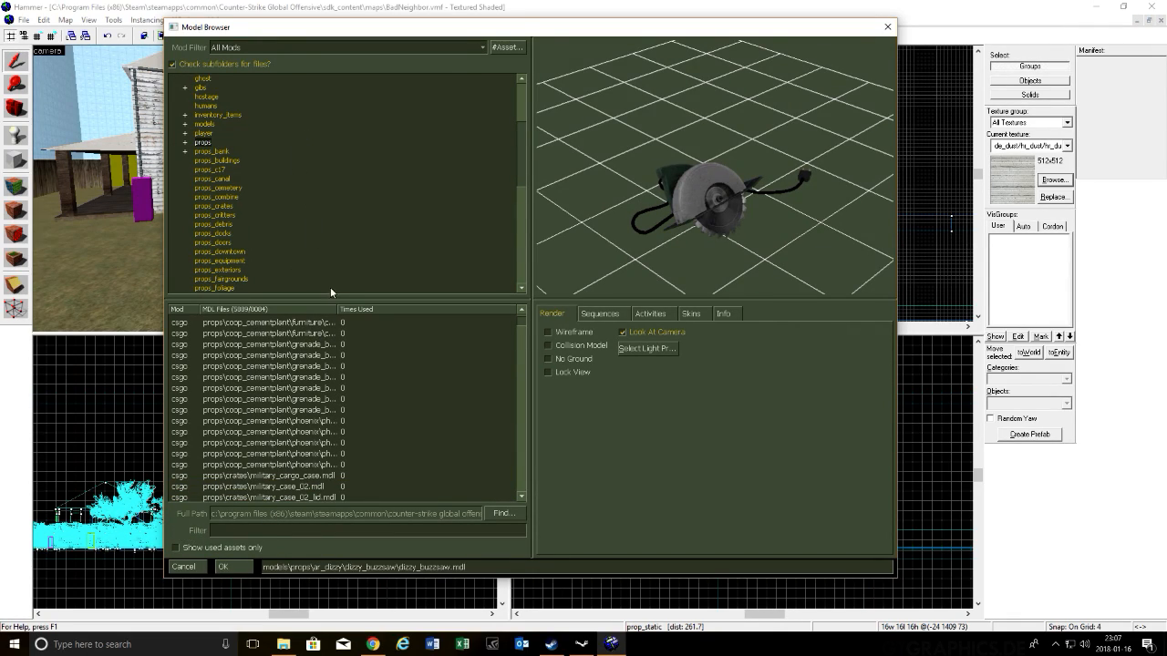
left_click(184, 142)
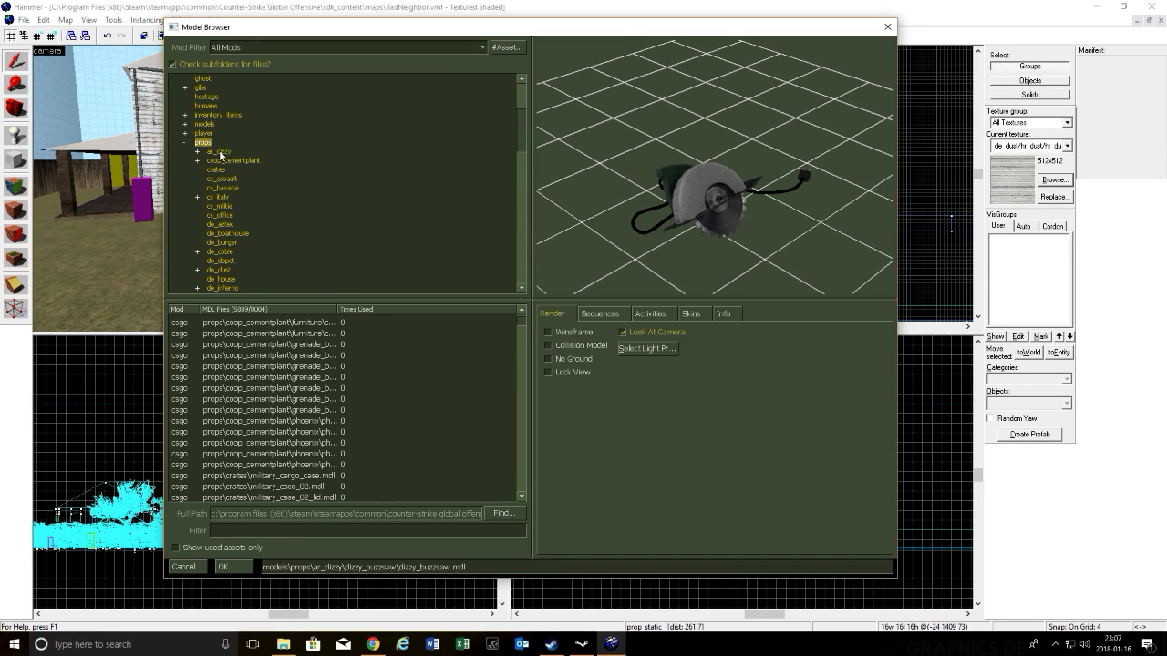
scroll(246, 173, "down", 10)
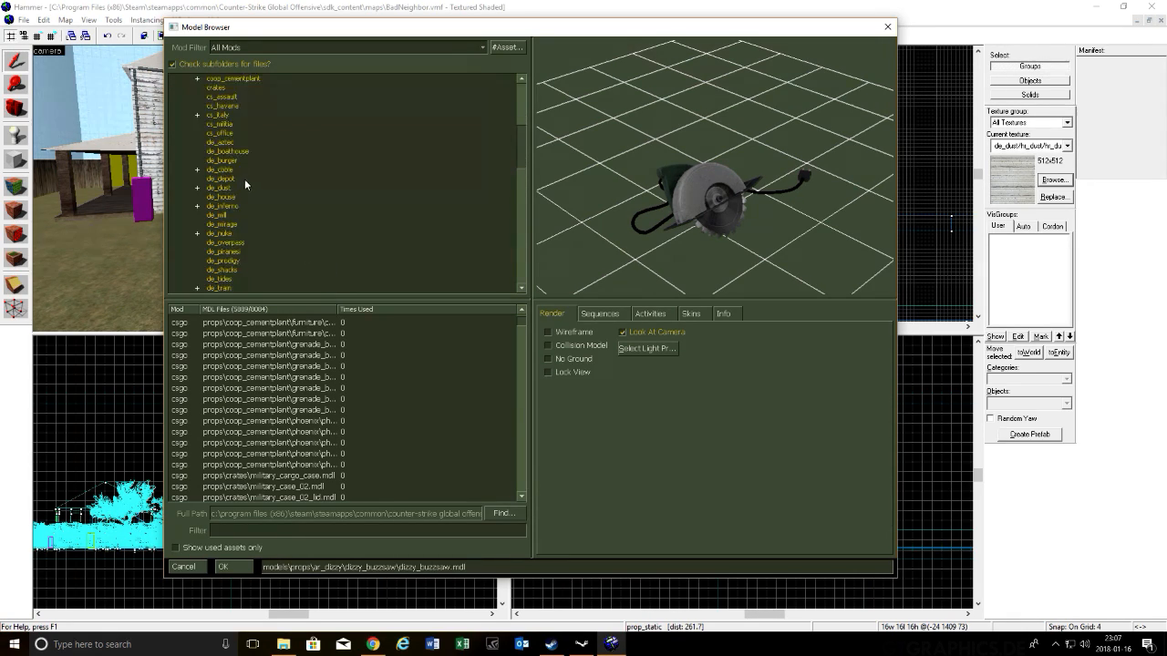
scroll(244, 180, "up", 1)
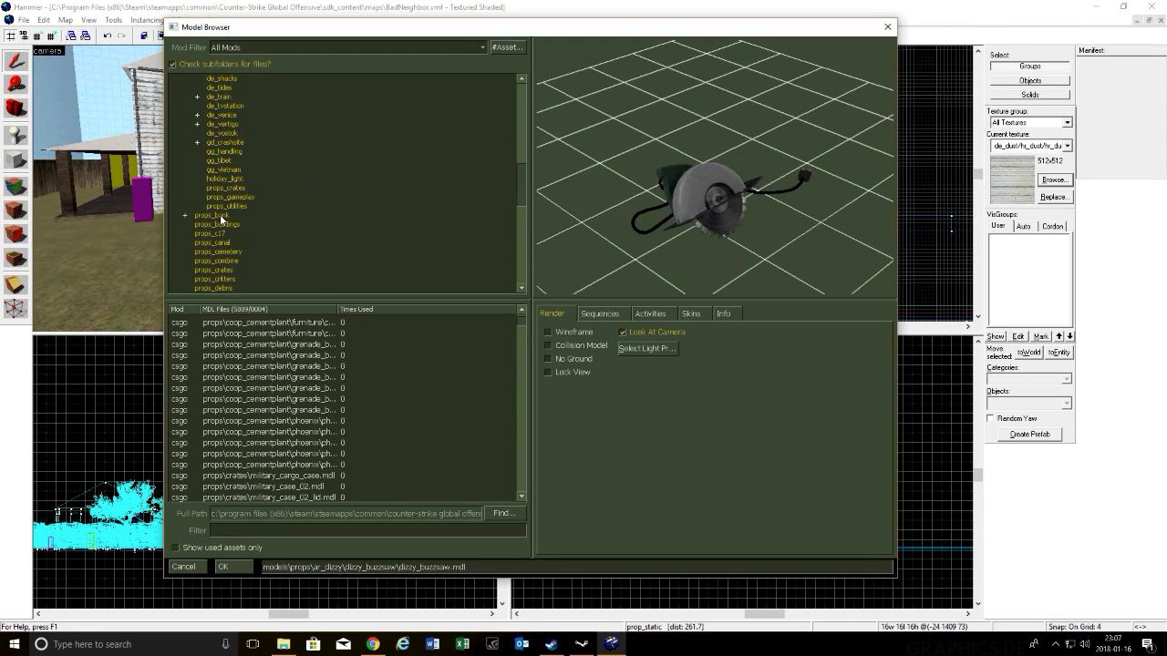
left_click(225, 206)
Step: Preview the cable and electric panel models in the props_utilities folder
left_click(319, 333)
key("Down")
key("Down")
key("Down")
key("Down")
key("Down")
key("Down")
key("Down")
key("Down")
key("Down")
key("Down")
key("Down")
key("Down")
key("Down")
key("Down")
key("Down")
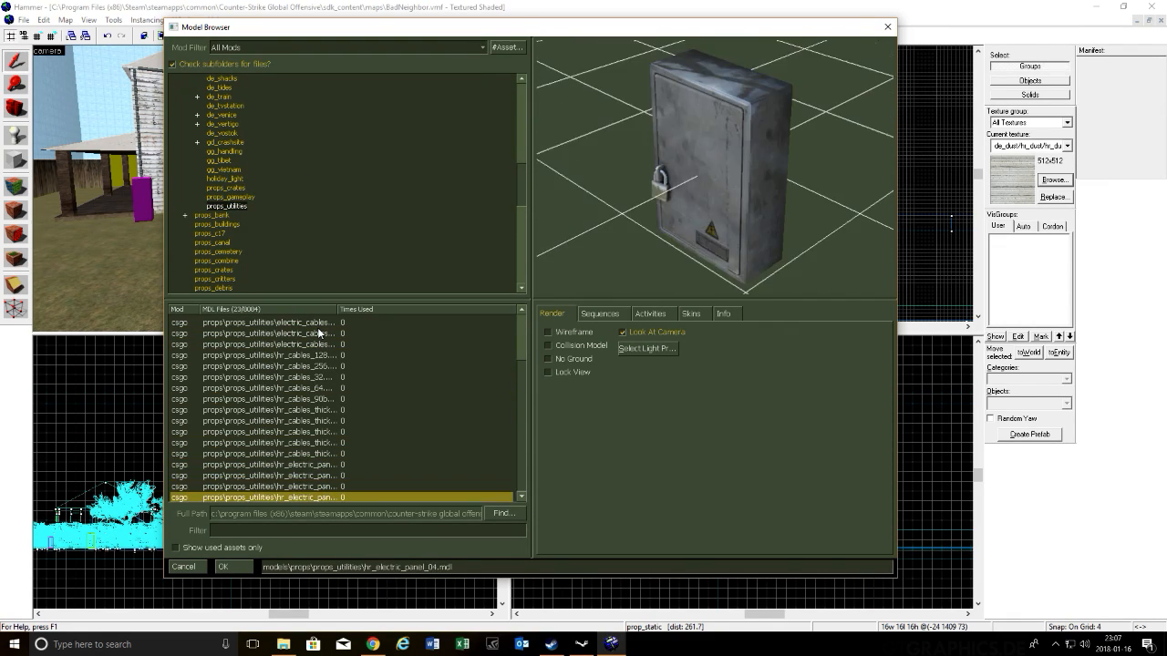
key("Up")
key("Up")
key("Up")
key("Up")
key("Up")
key("Up")
key("Up")
key("Up")
key("Up")
key("Up")
key("Up")
key("Up")
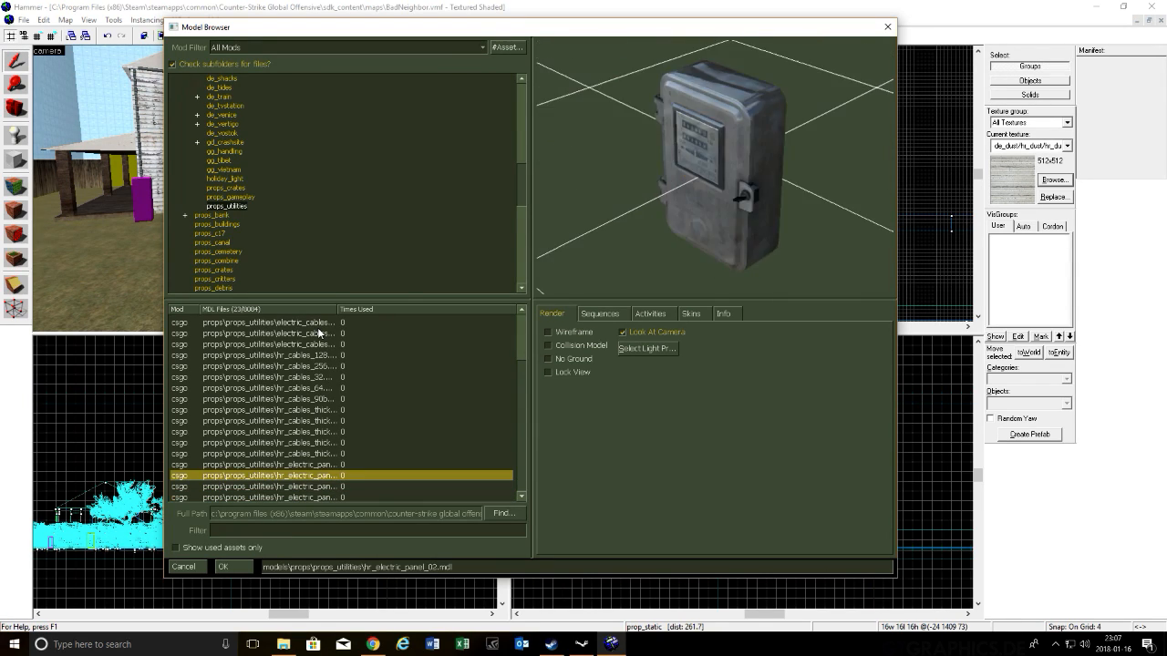
key("Up")
key("Up")
key("Up")
key("Up")
key("Up")
key("Up")
key("Up")
key("Up")
key("Up")
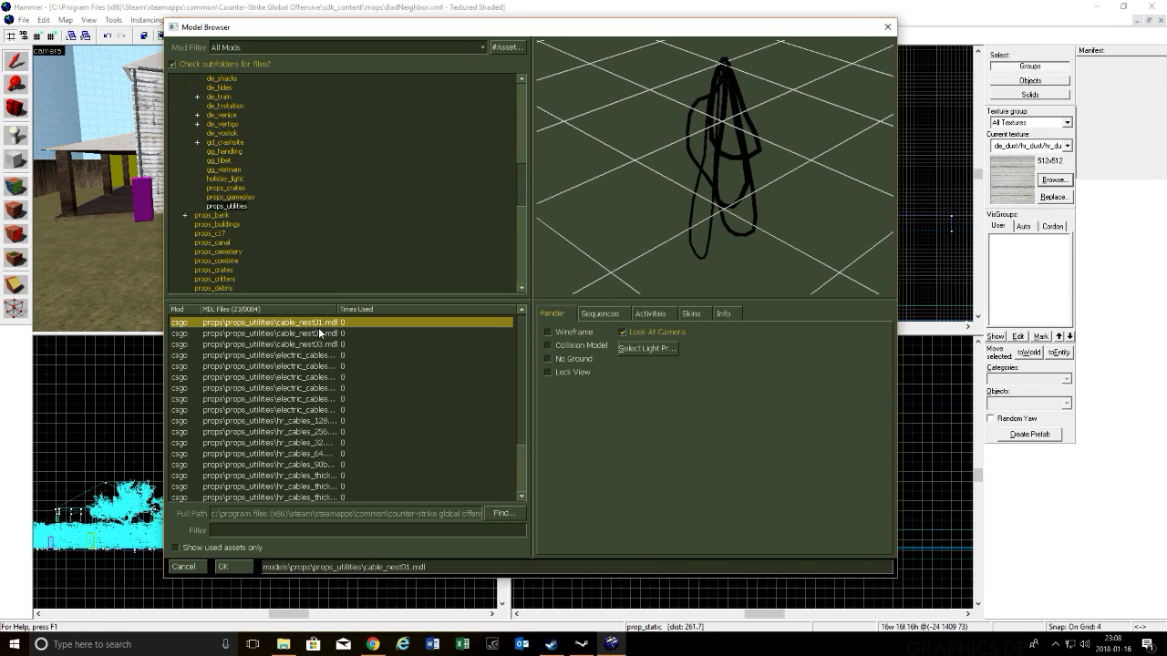
Step: Open the props_gameplay folder and preview its biohazard tank, bomb sign and capture flag models
left_click(235, 197)
left_click(296, 377)
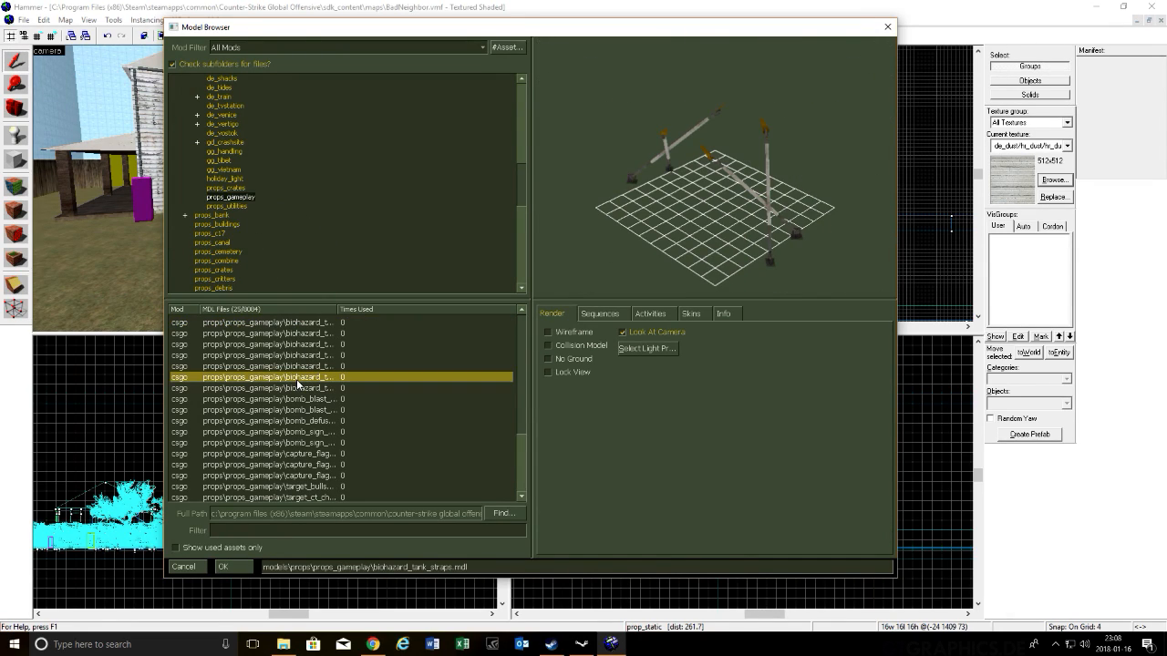
key("Down")
key("Down")
key("Down")
key("Down")
key("Down")
key("Down")
key("Down")
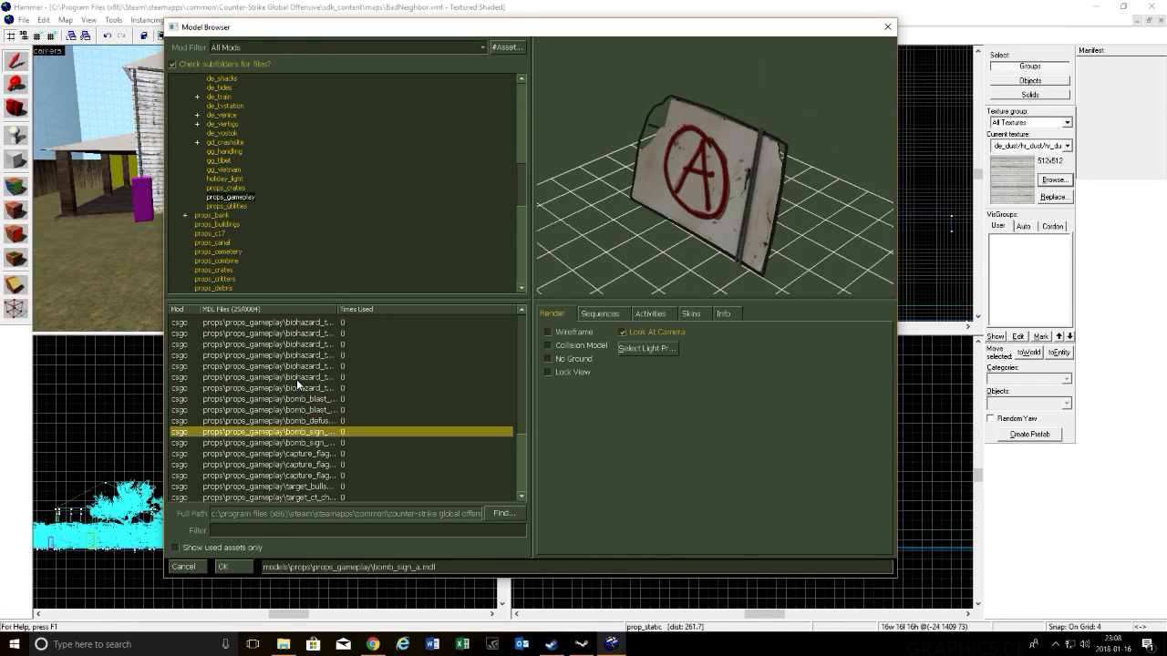
key("Down")
key("Down")
key("Up")
key("Up")
key("Up")
key("Down")
key("Down")
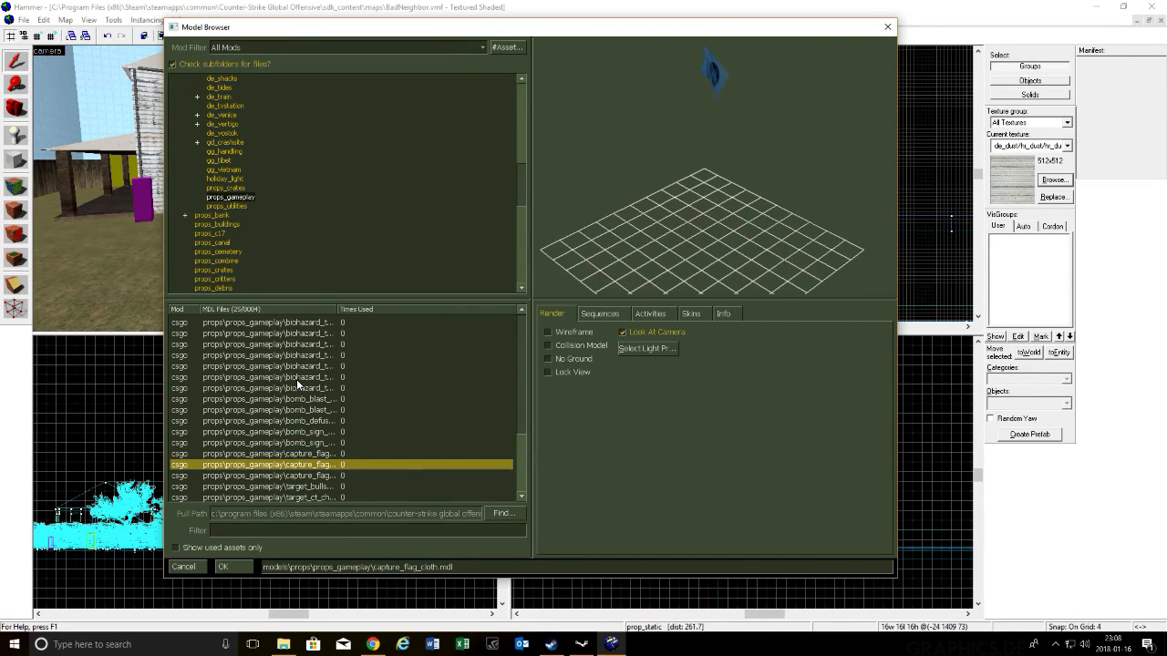
key("Up")
left_click_drag(625, 277, 292, 298)
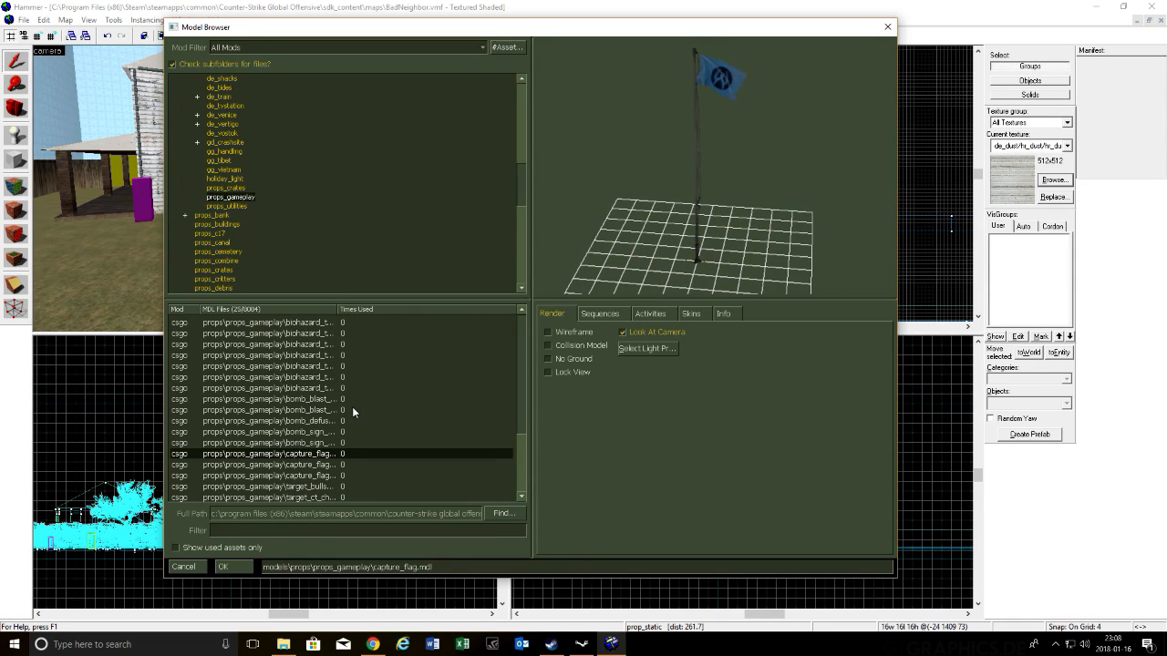
Step: Preview the props_gameplay models from the bomb blast walls down to wall_safe.mdl
key("Up")
key("Up")
key("Up")
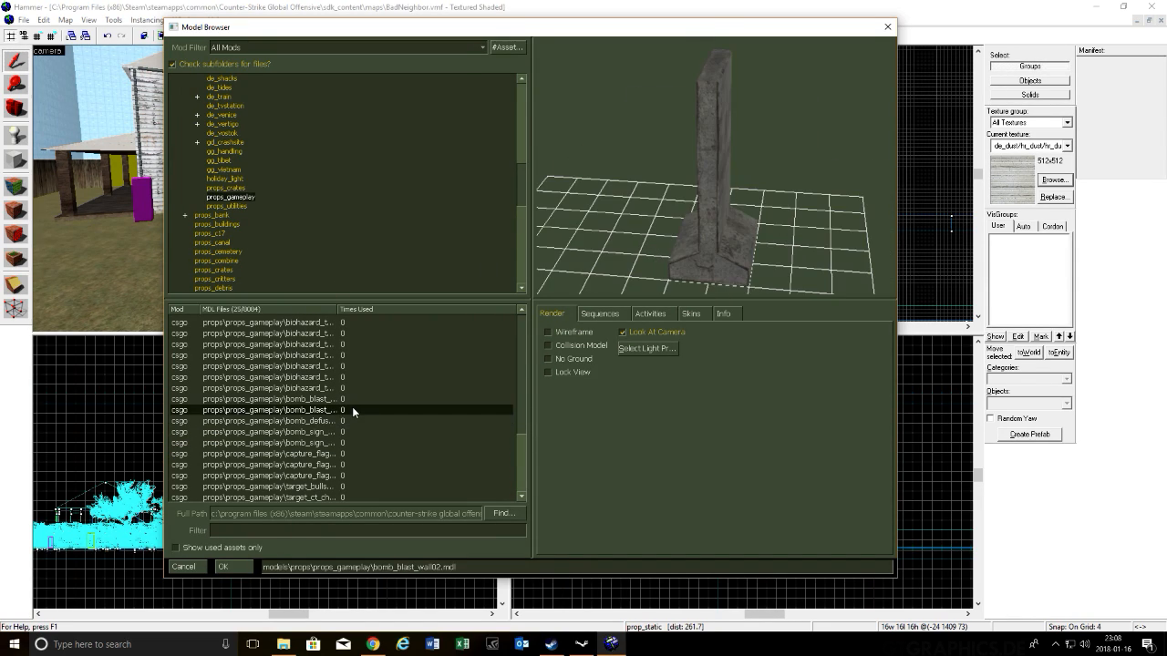
key("Up")
key("Up")
key("Up")
key("Down")
key("Up")
key("Down")
key("Down")
key("Down")
key("Down")
key("Down")
key("Down")
key("Down")
key("Down")
key("Down")
key("Down")
key("Down")
key("Down")
key("Down")
key("Down")
key("Down")
key("Down")
key("Down")
key("Down")
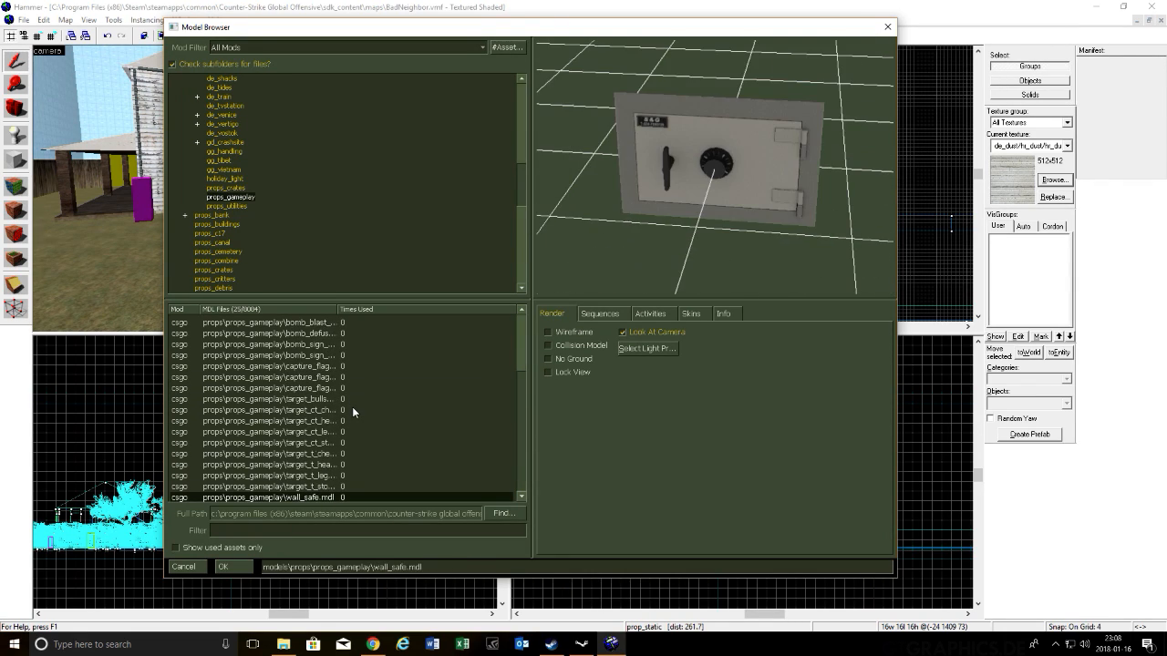
Step: Preview the shooting target models in props_gameplay back up to bomb_sign_a.mdl
key("Up")
key("Down")
key("Up")
key("Down")
key("Up")
key("Up")
key("Up")
key("Up")
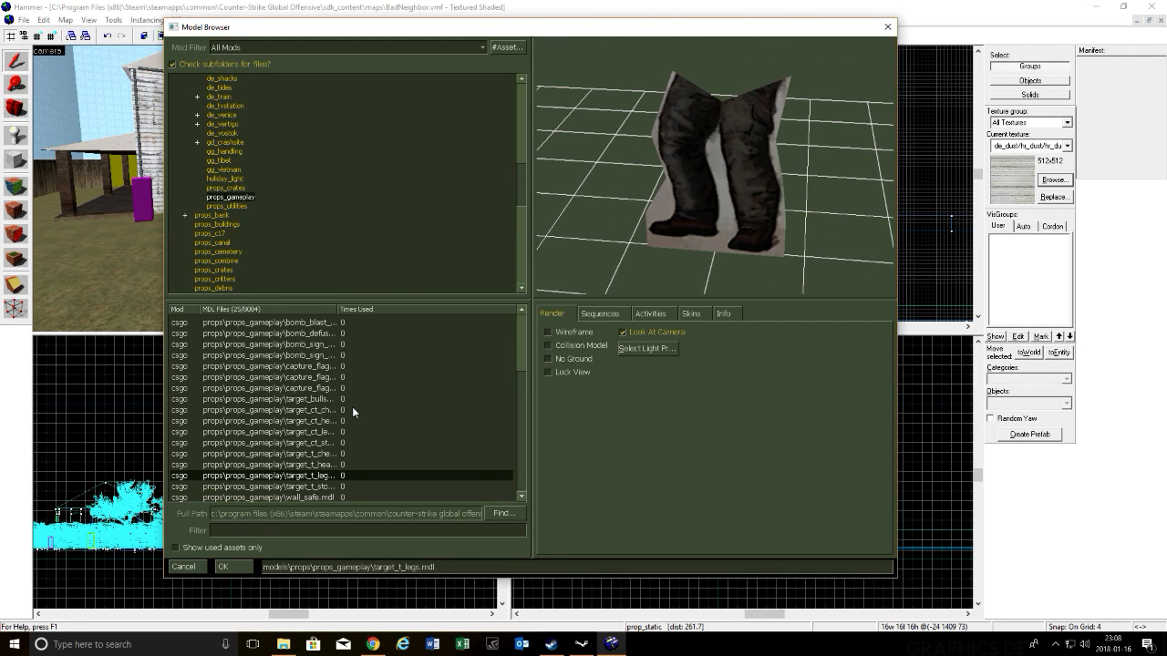
key("Up")
key("Up")
key("Up")
key("Up")
key("Up")
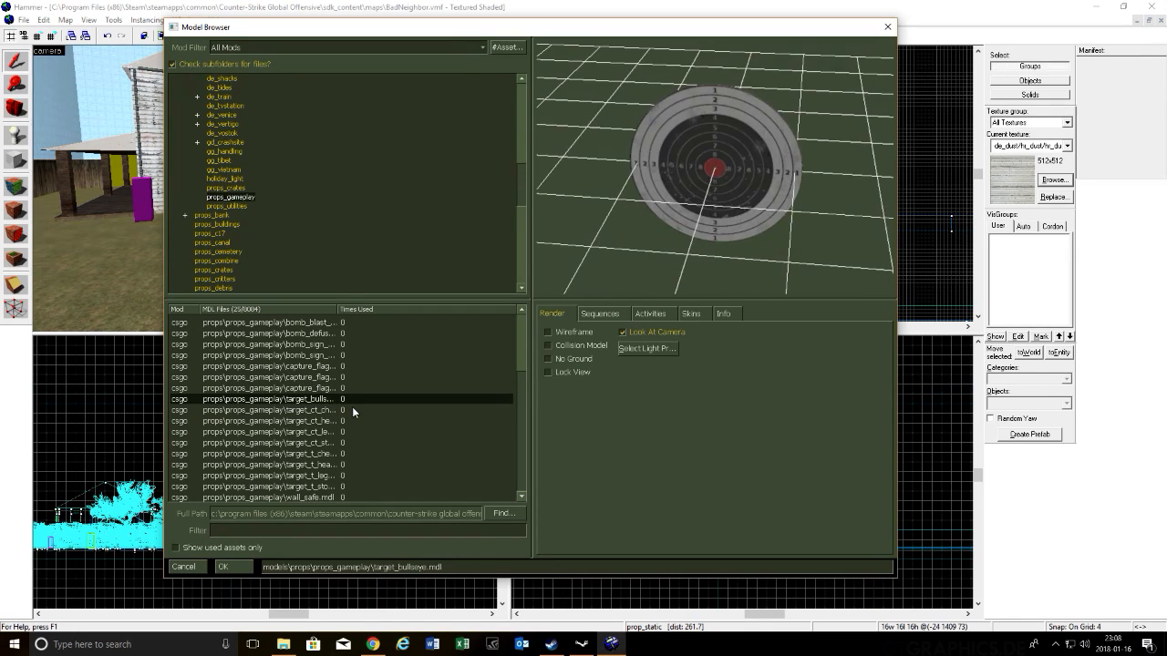
key("Up")
key("Up")
key("Up")
key("Up")
key("Up")
key("Up")
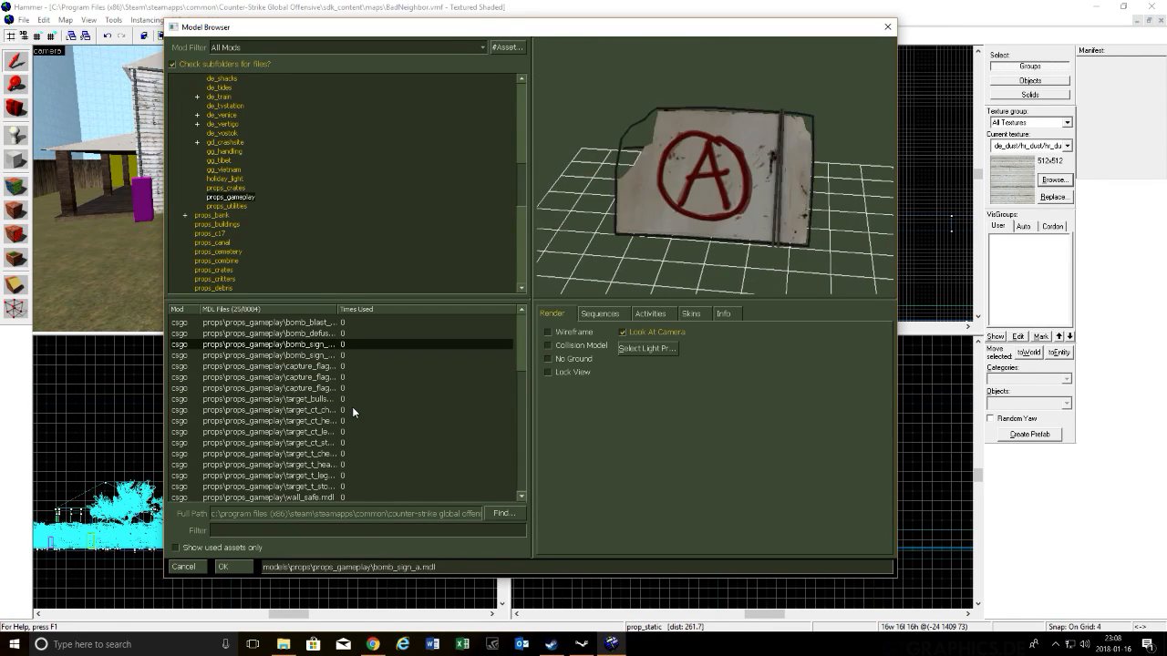
Step: Look through the folders from props_crates down to props_buildings and return to props_crates
left_click(234, 189)
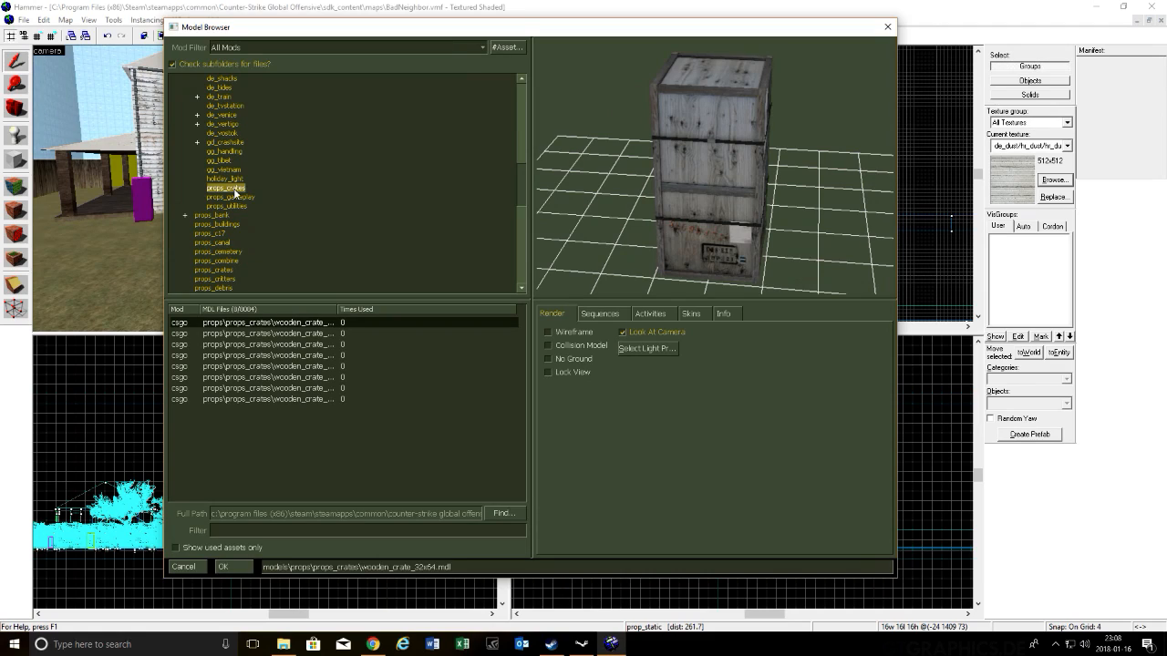
key("Down")
key("Down")
key("Down")
key("Down")
key("Down")
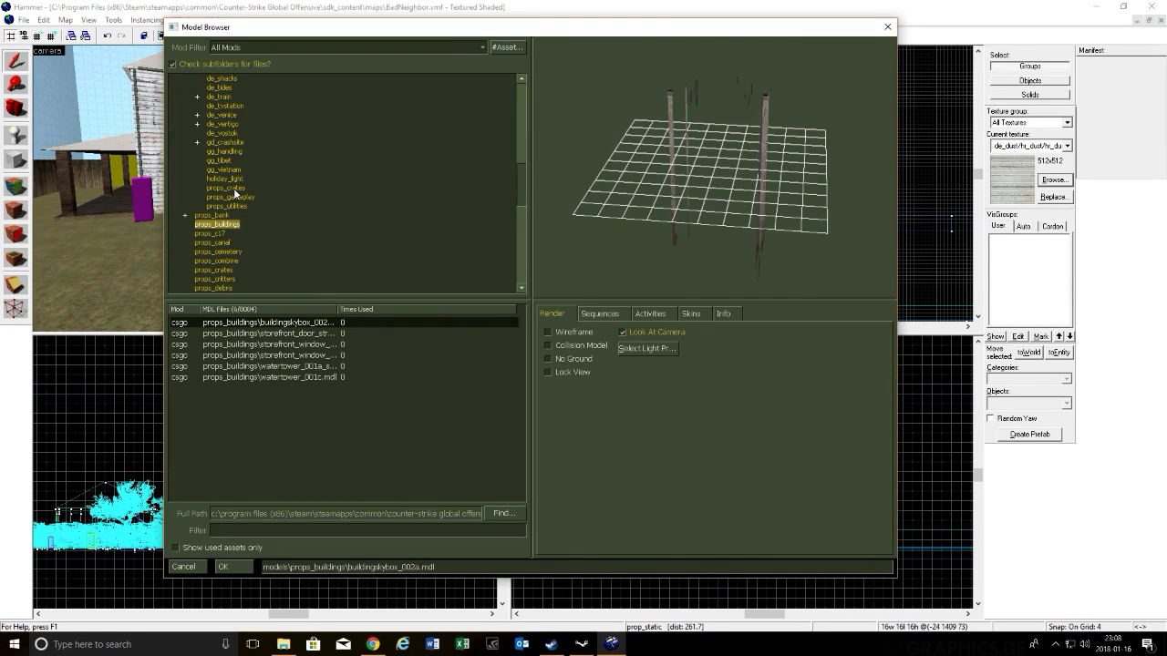
key("Up")
key("Up")
key("Up")
key("Up")
key("Up")
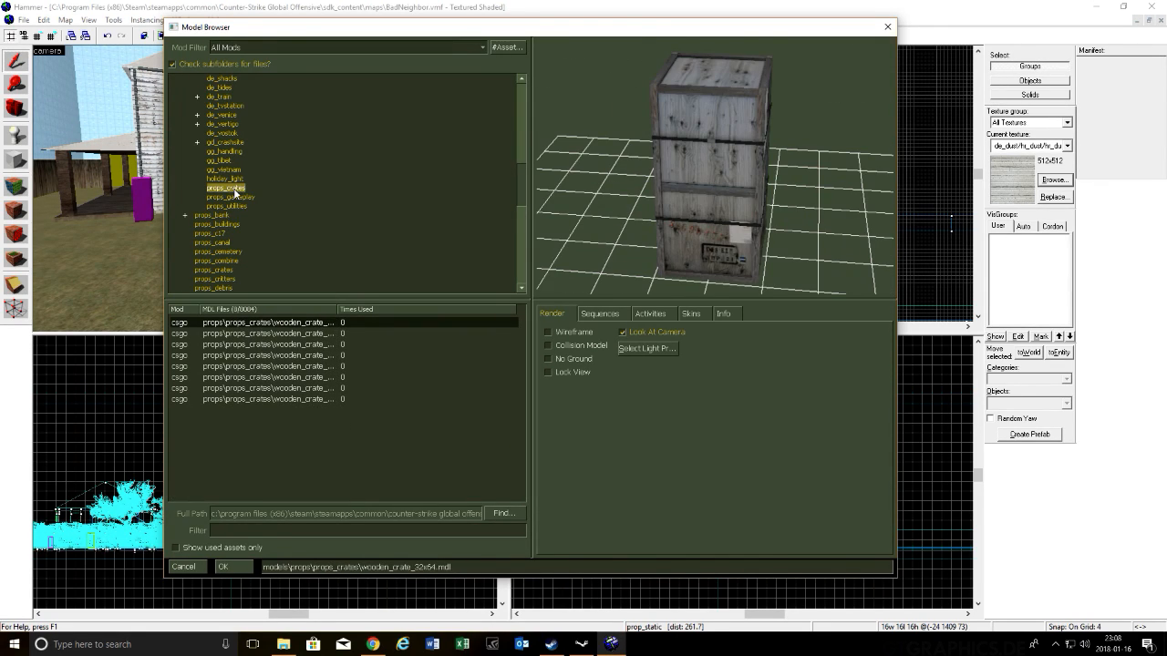
Step: Preview the 32x64 and 64x64 wooden crate models in the props_crates folder
left_click(284, 334)
key("Down")
key("Down")
key("Down")
key("Down")
key("Down")
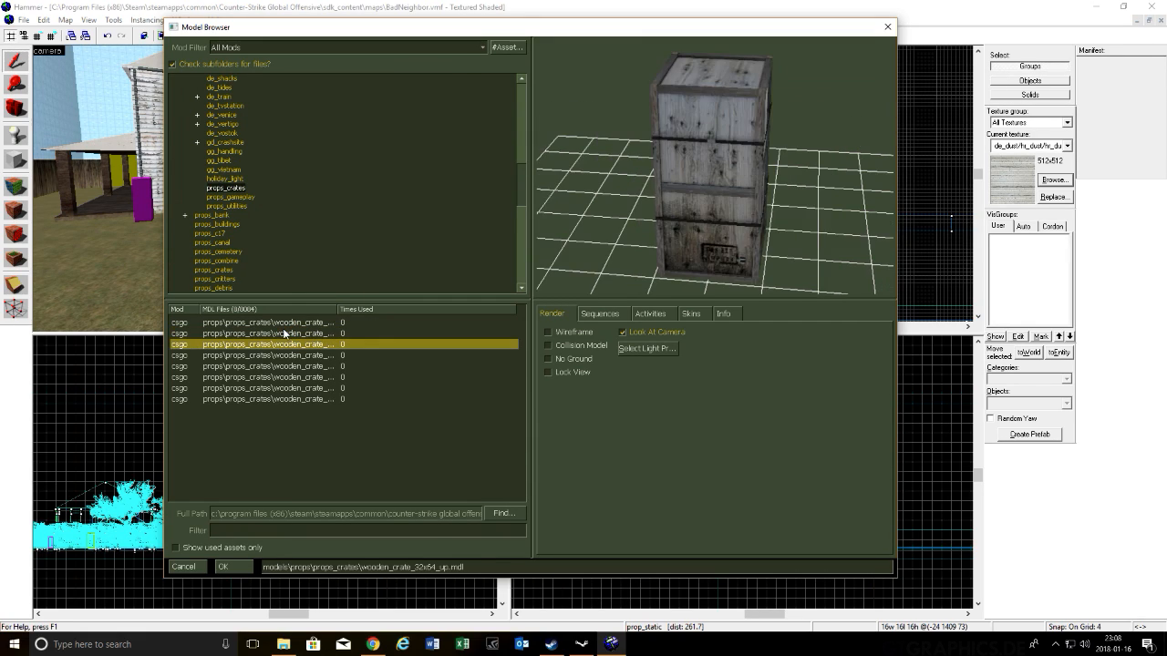
key("Up")
key("Up")
key("Up")
key("Up")
key("Up")
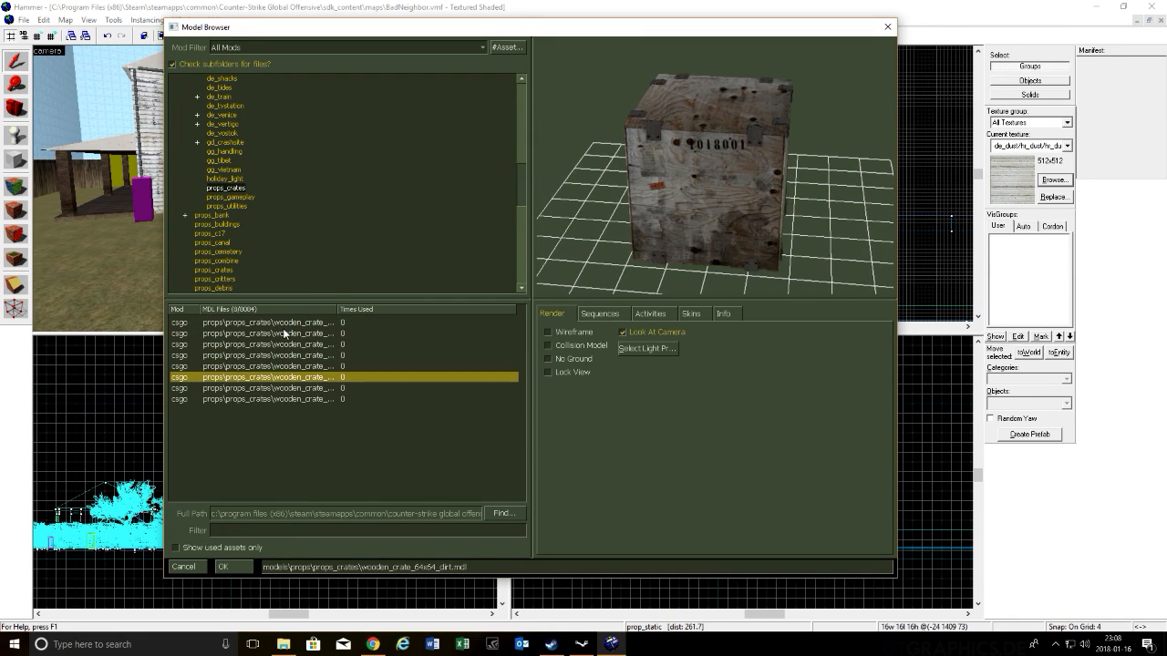
key("Down")
key("Down")
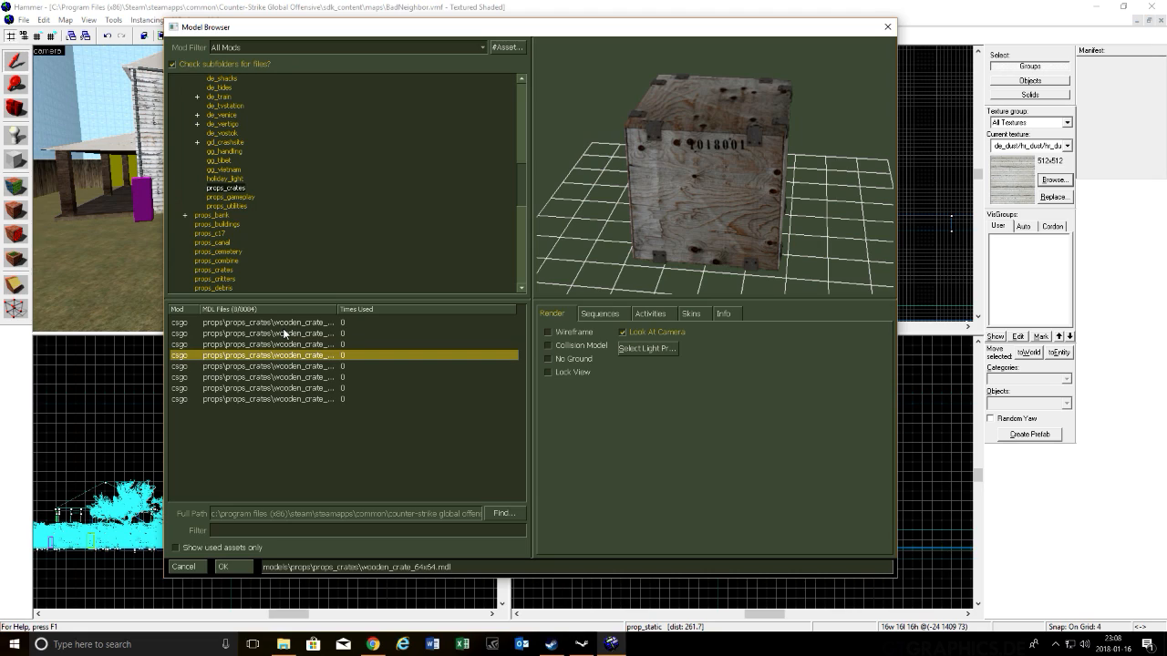
key("Up")
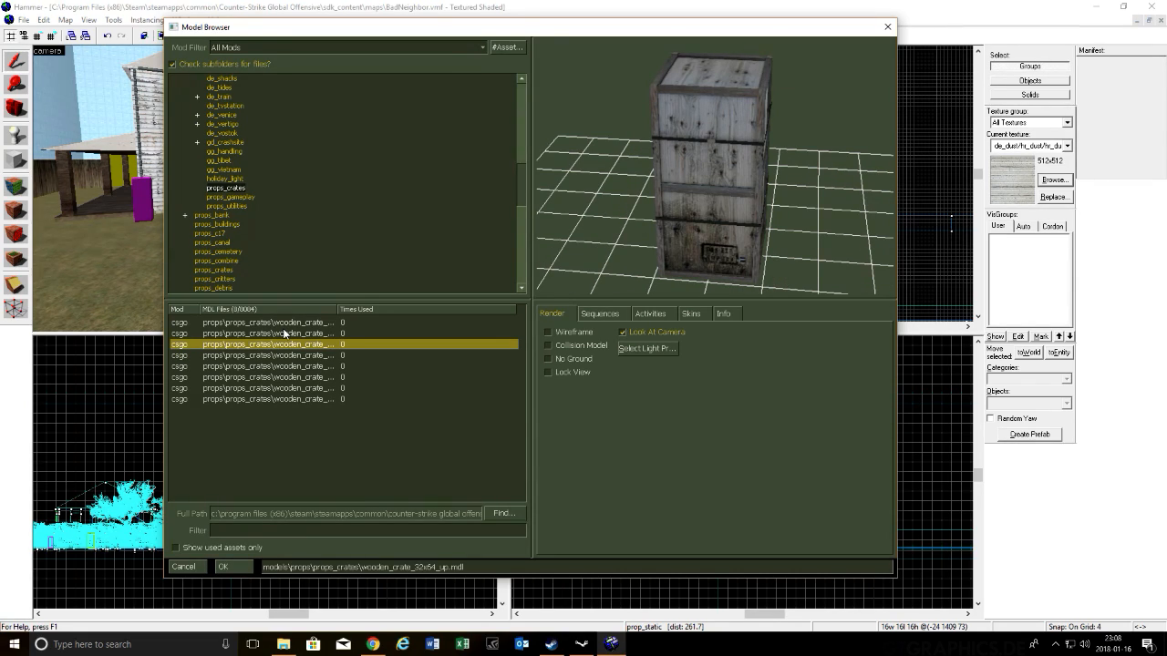
Step: Set the new prop's World Model to wooden_crate_32x64.mdl and apply it
key("Up")
key("Down")
key("Down")
key("Down")
key("Up")
key("Up")
key("Up")
key("Up")
key("Return")
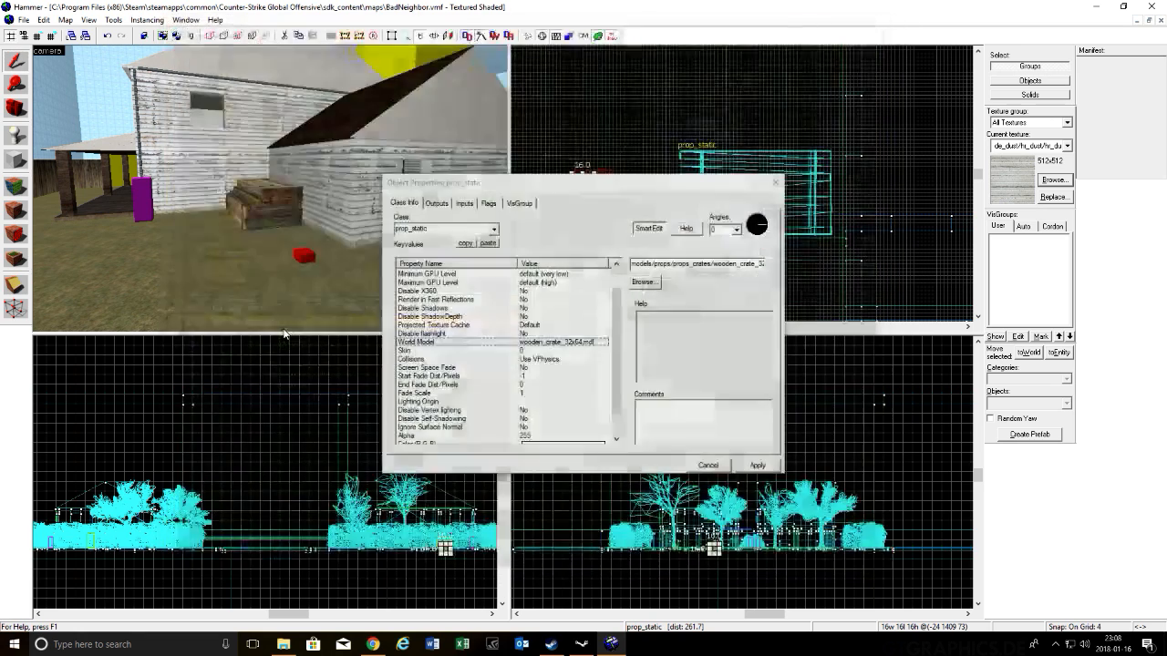
left_click(755, 465)
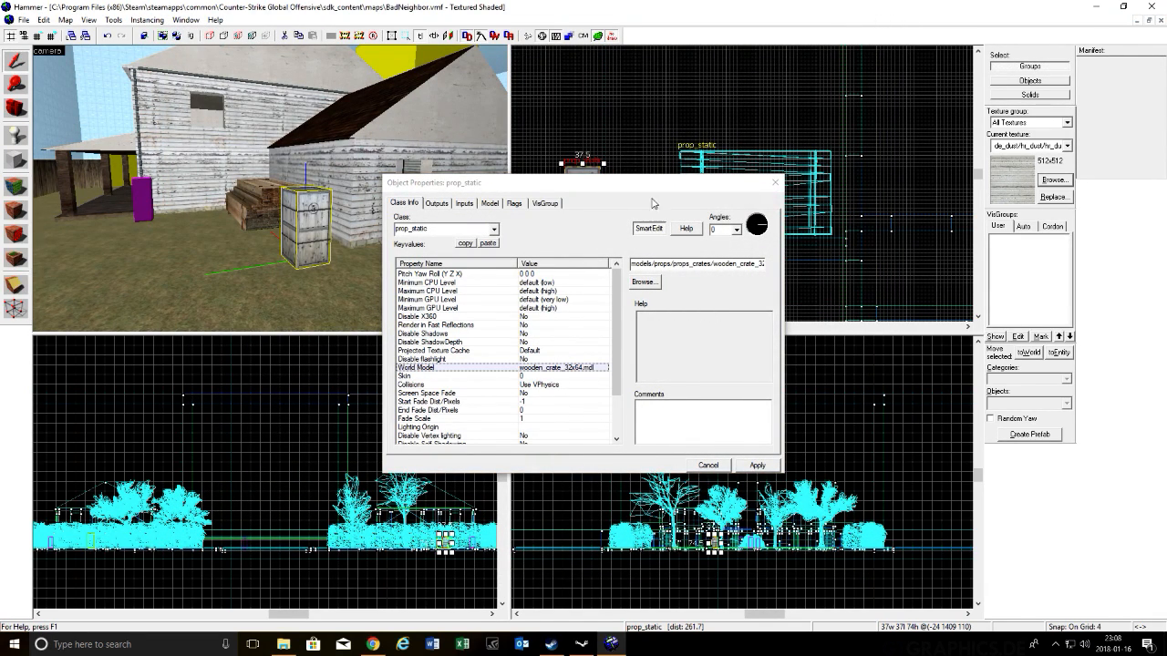
Step: Inspect the crate beside the lumber pile and change its World Model to wooden_crate_64x64_bleach.mdl
key("z")
key("w")
key("s")
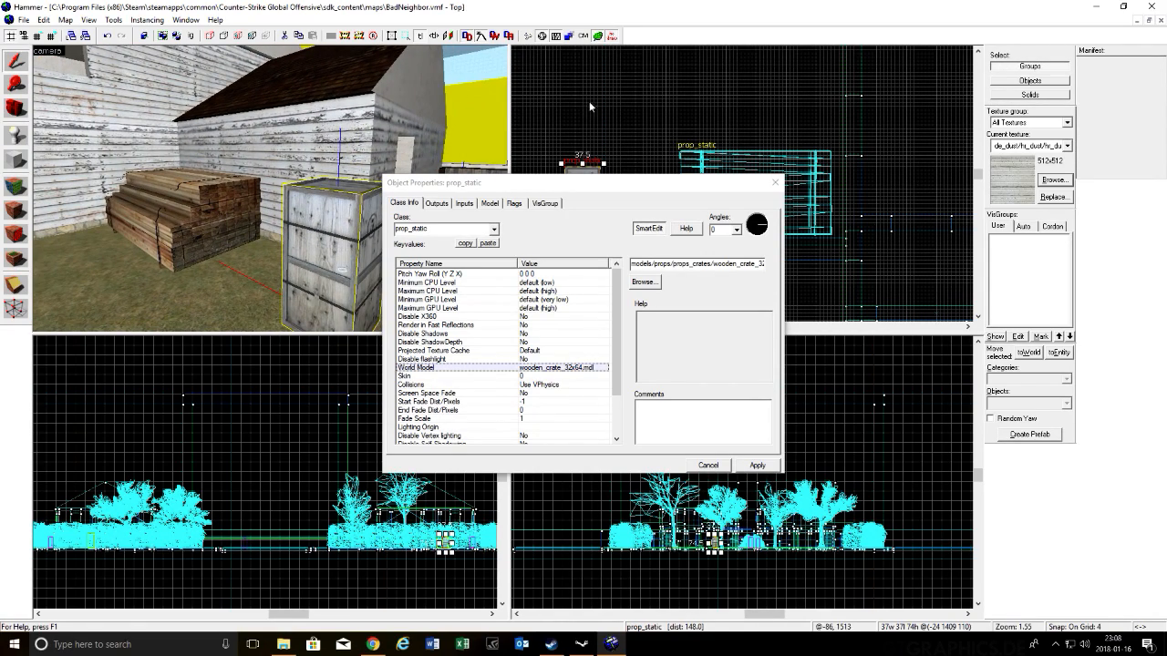
left_click(720, 466)
double_click(345, 267)
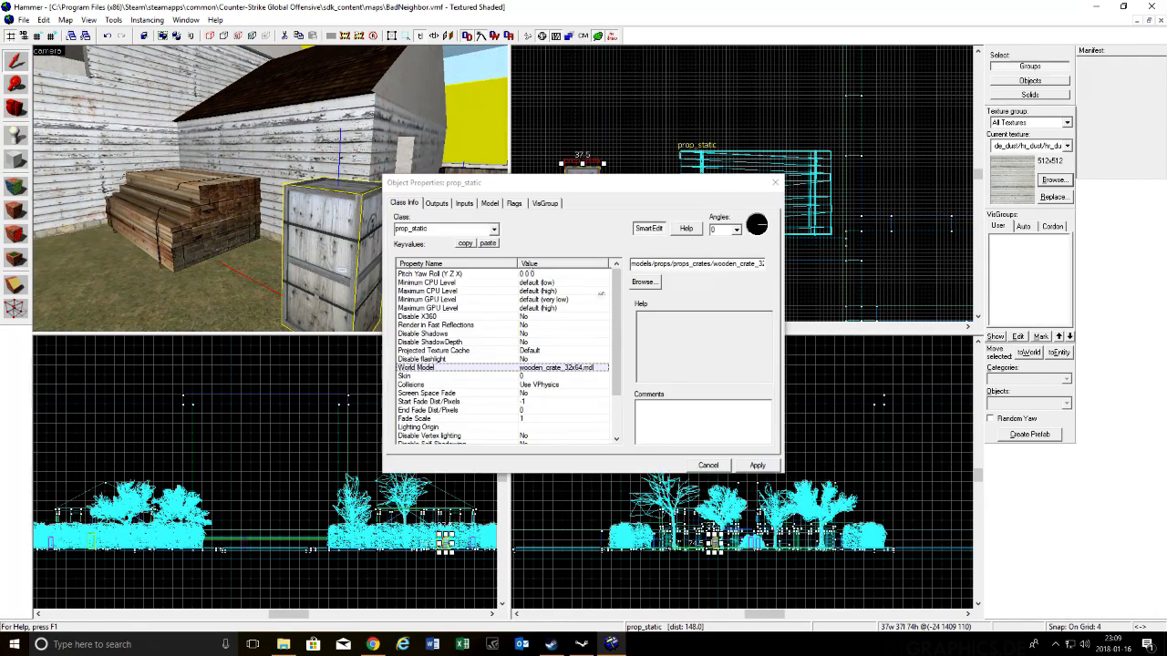
left_click(645, 287)
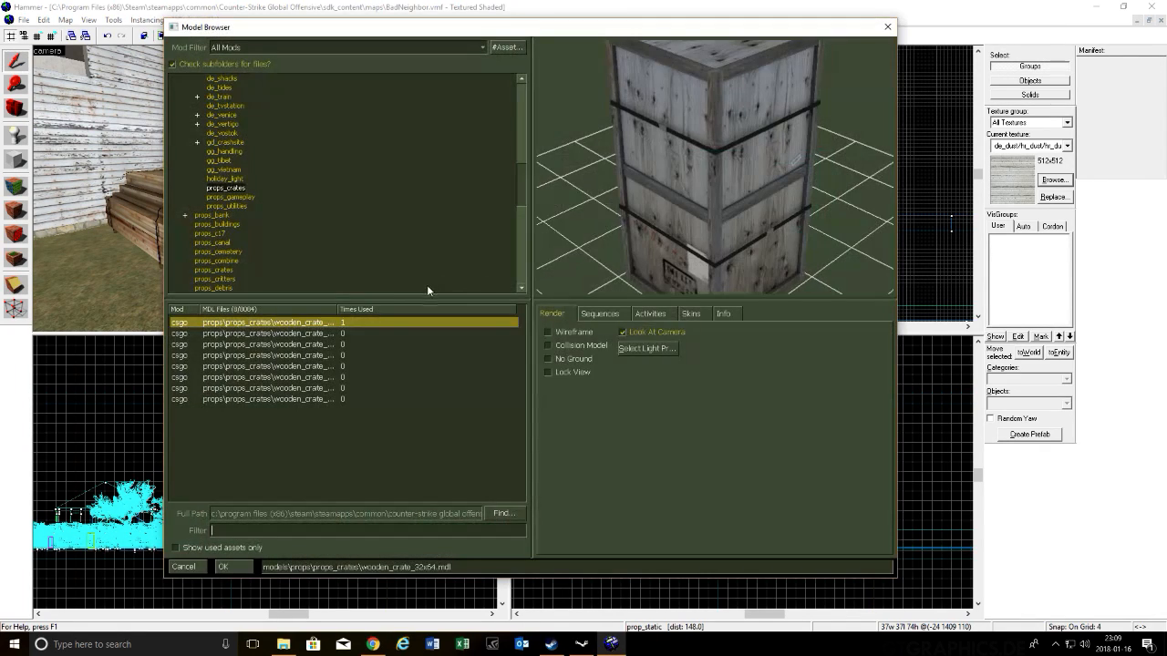
left_click(313, 334)
key("Down")
key("Down")
key("Down")
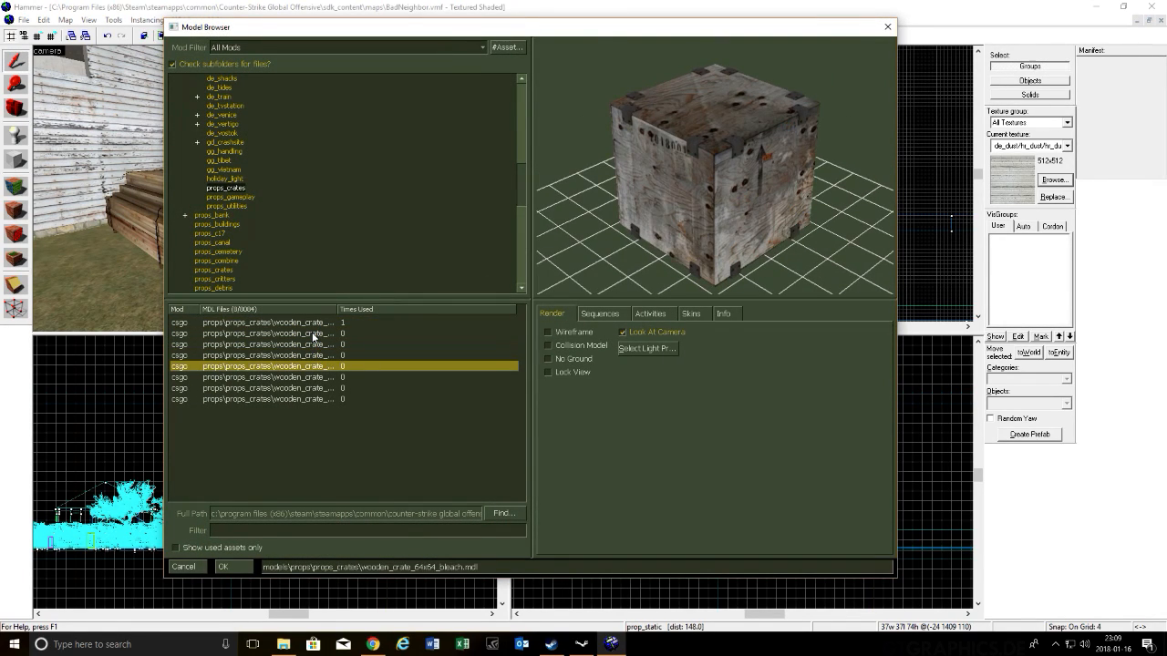
key("Return")
left_click(769, 464)
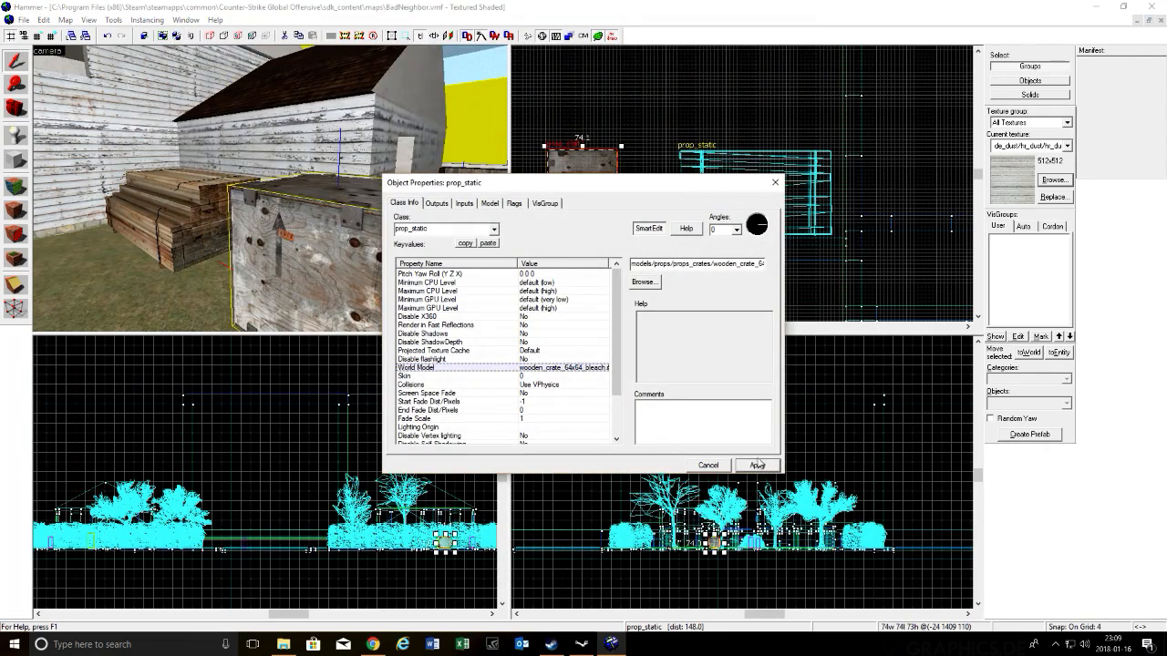
Step: Set the crate's World Model to wooden_crate_64x64_dirt.mdl, check its remaining properties and close them
key("z")
key("w")
key("z")
key("w")
key("s")
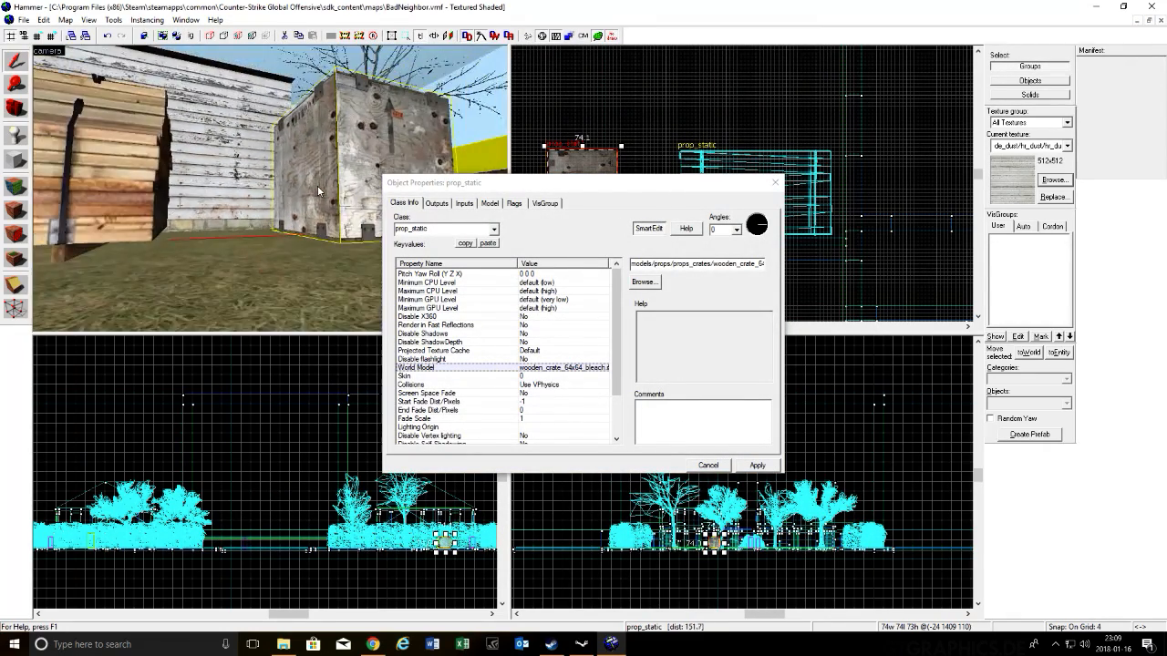
key("s")
key("z")
left_click(636, 282)
left_click(324, 376)
left_click(318, 388)
double_click(318, 377)
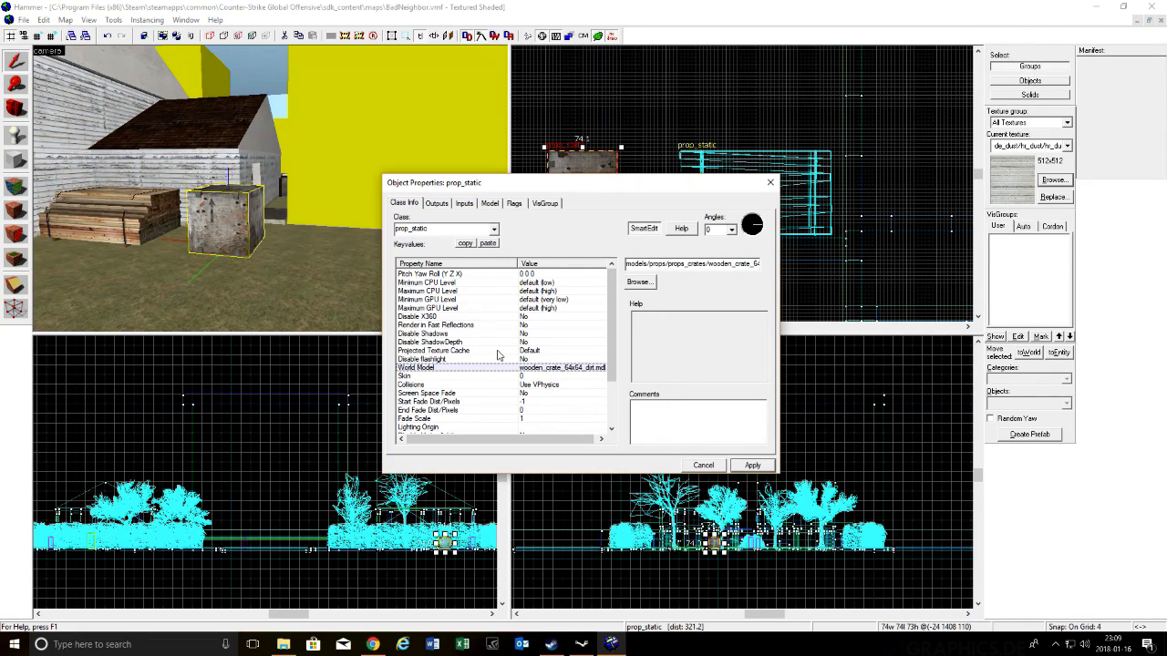
scroll(498, 355, "down", 3)
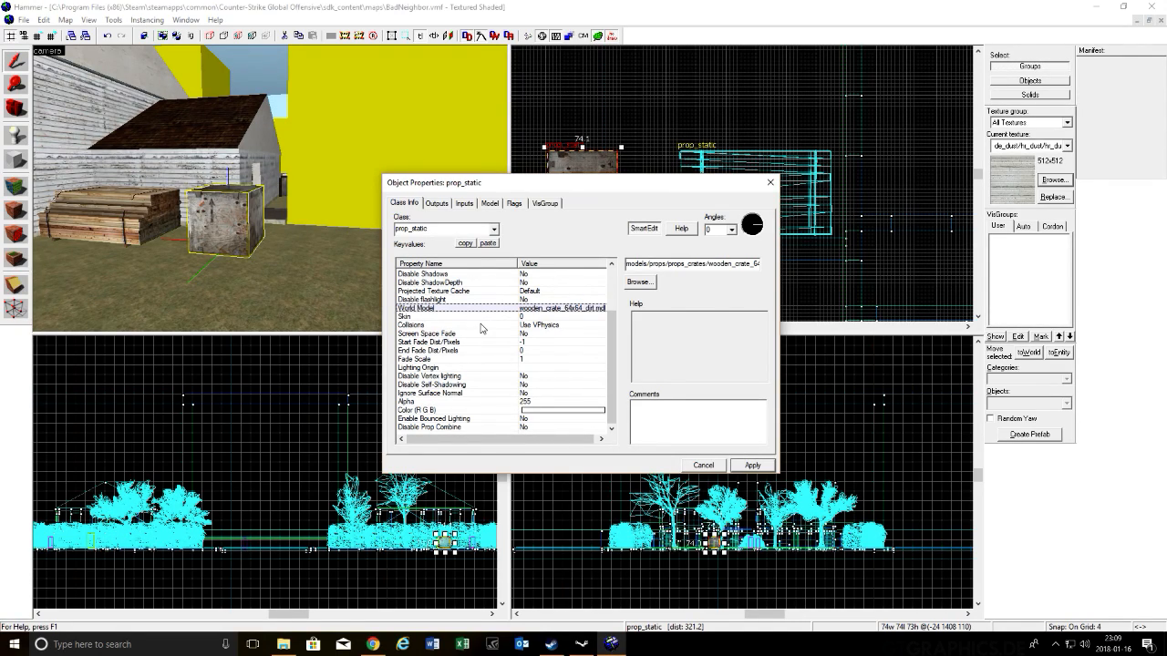
scroll(481, 328, "up", 3)
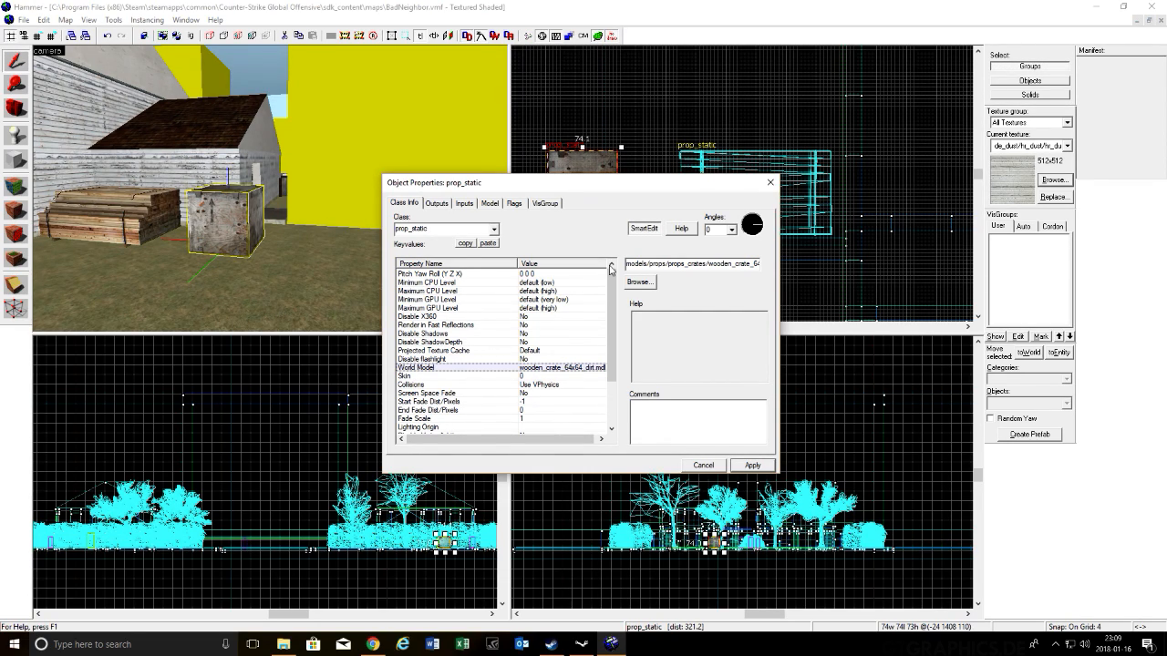
left_click(770, 183)
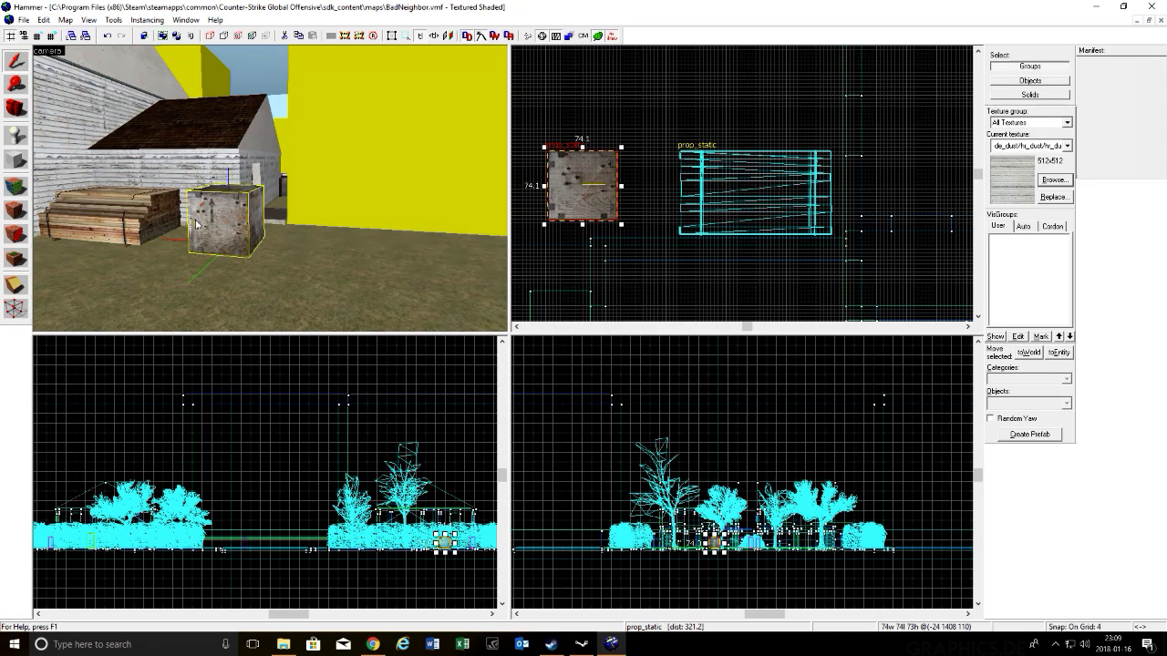
Step: Browse for another World Model for the crate and preview the holiday_light folder's model
double_click(212, 226)
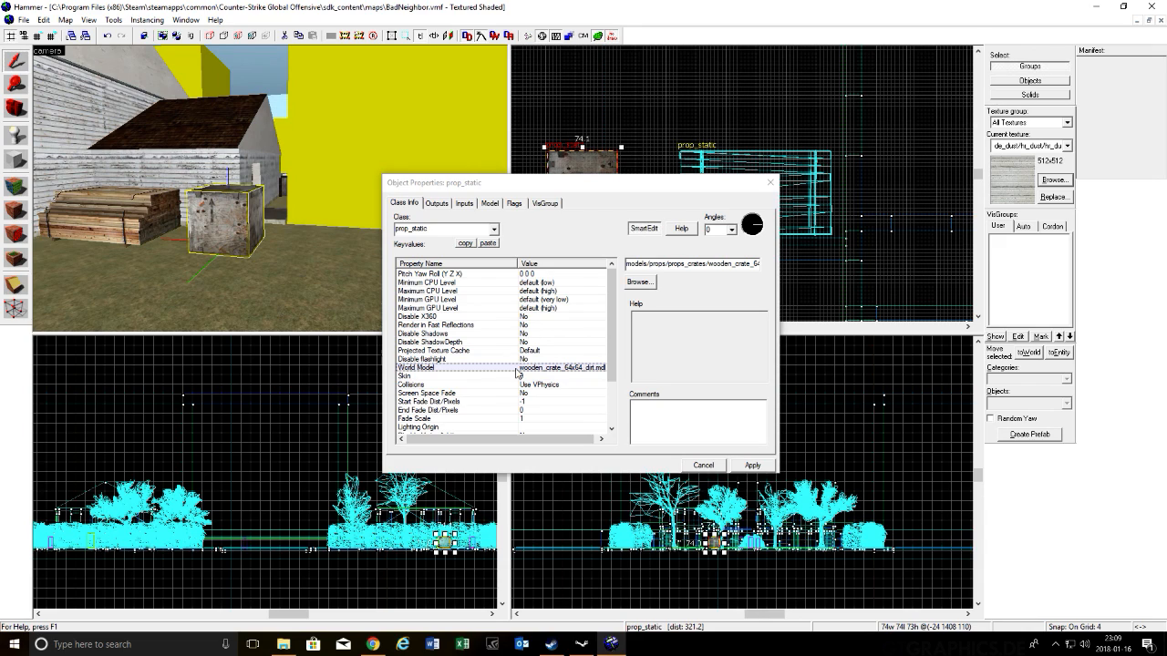
left_click(640, 282)
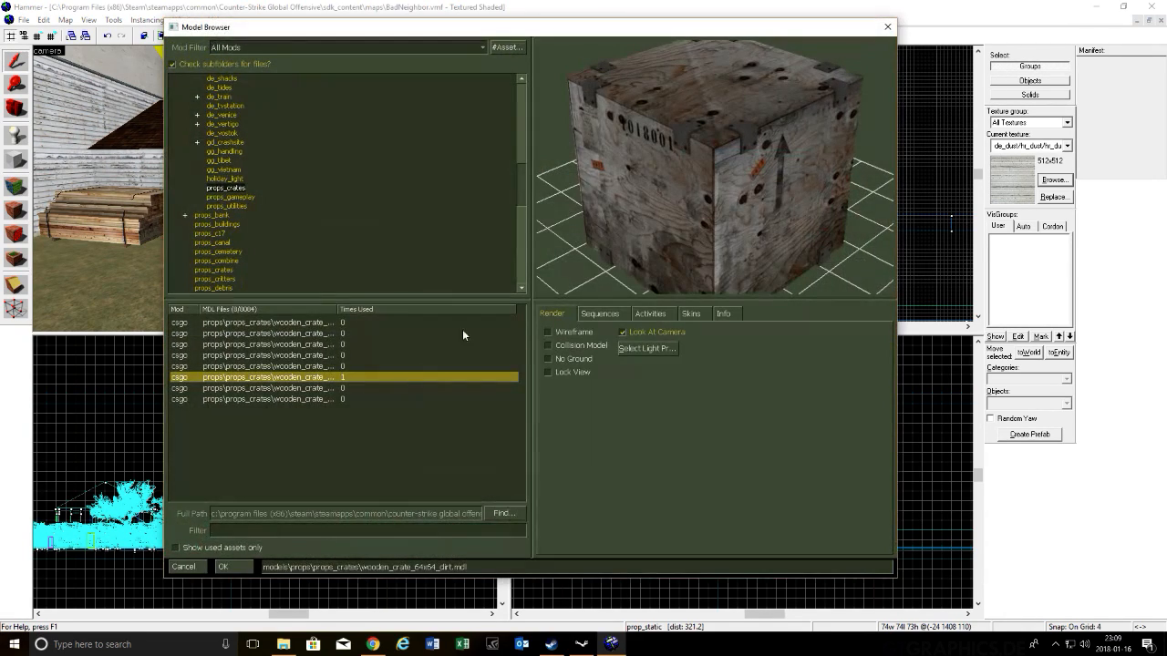
left_click(235, 180)
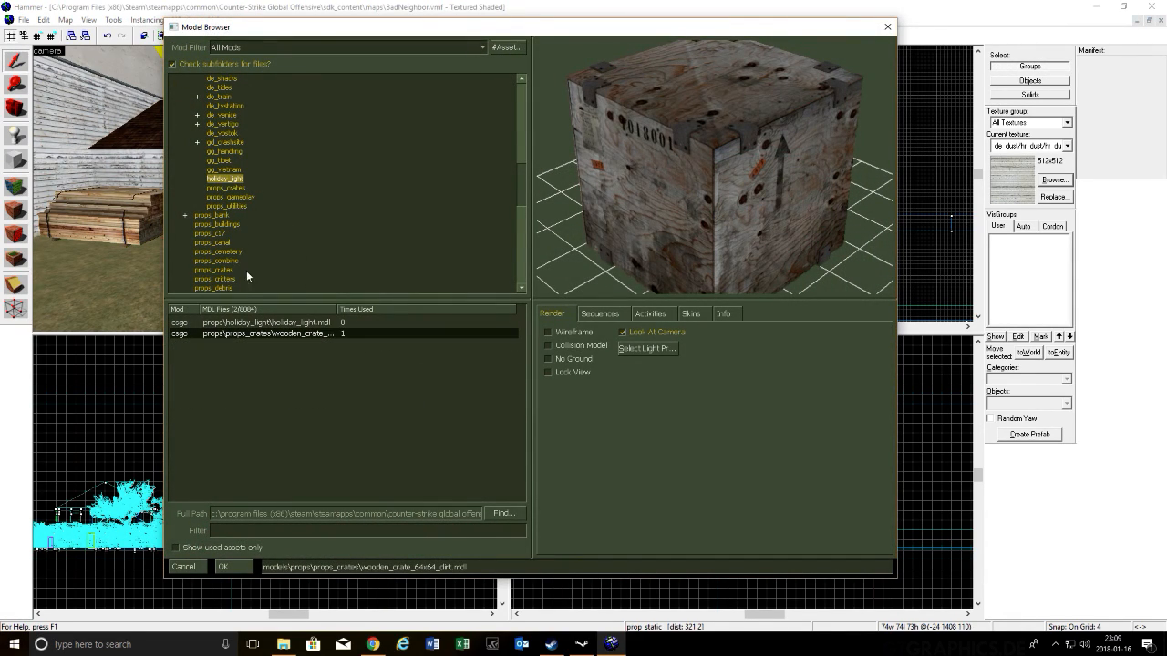
left_click(270, 323)
left_click(272, 334)
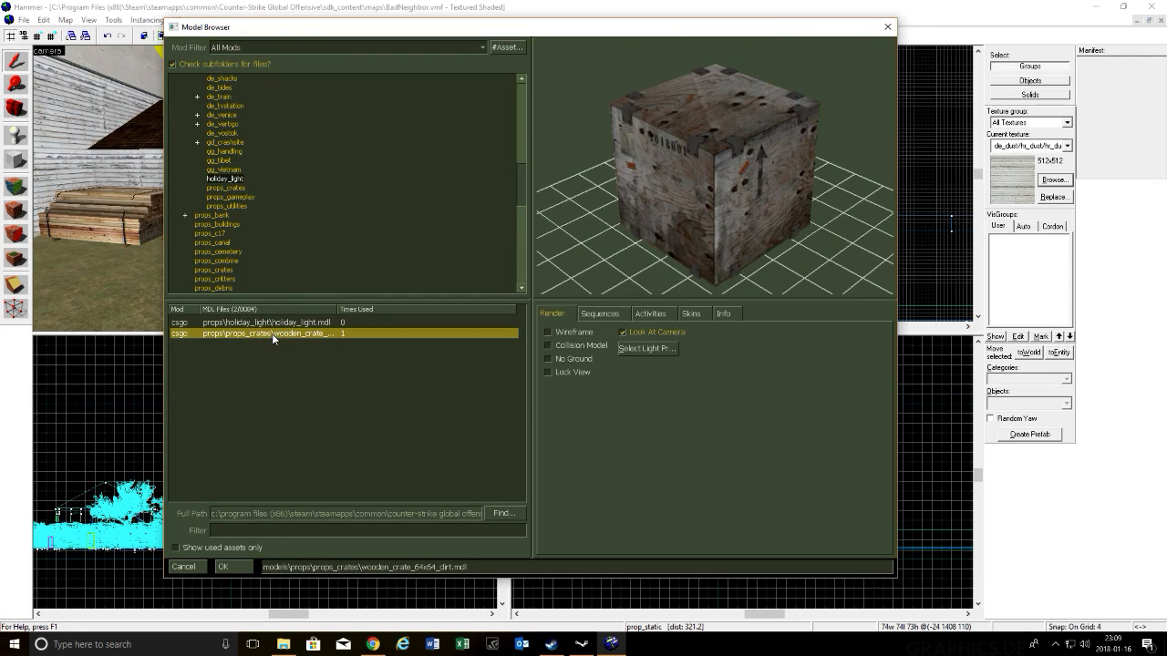
Step: Browse the gg_vietnam folder and preview its models one by one, from the bicycle through light_shaded01.mdl, for a replacement crate model
left_click(230, 170)
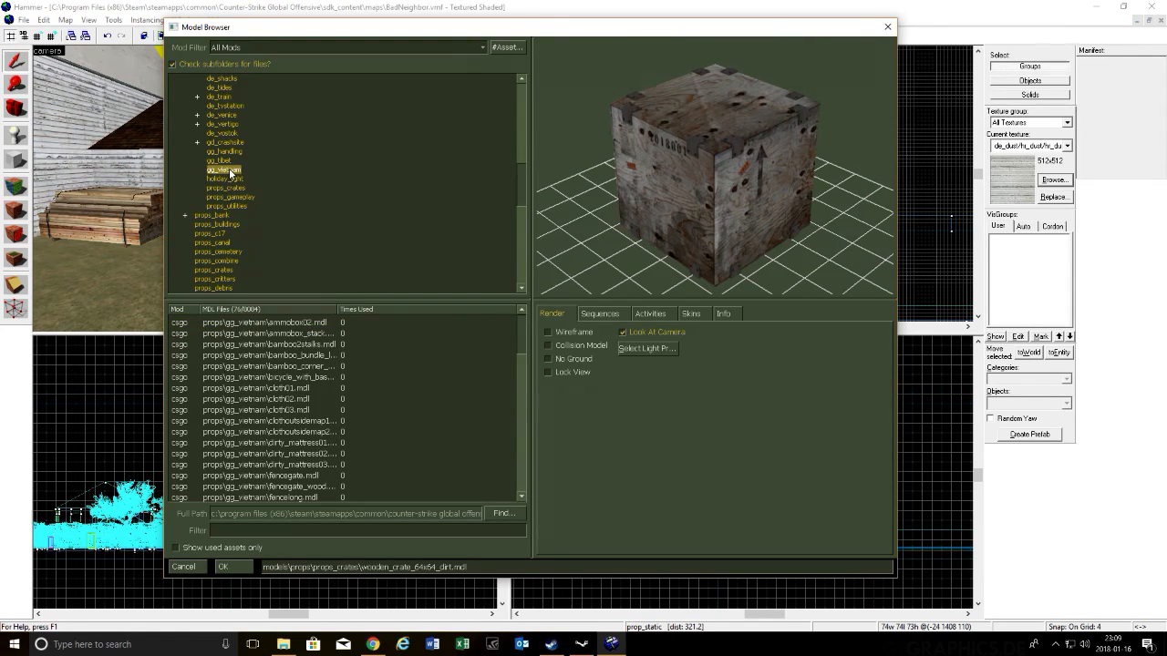
left_click(294, 377)
key("Down")
key("Down")
key("Down")
key("Down")
key("Down")
key("Down")
key("Down")
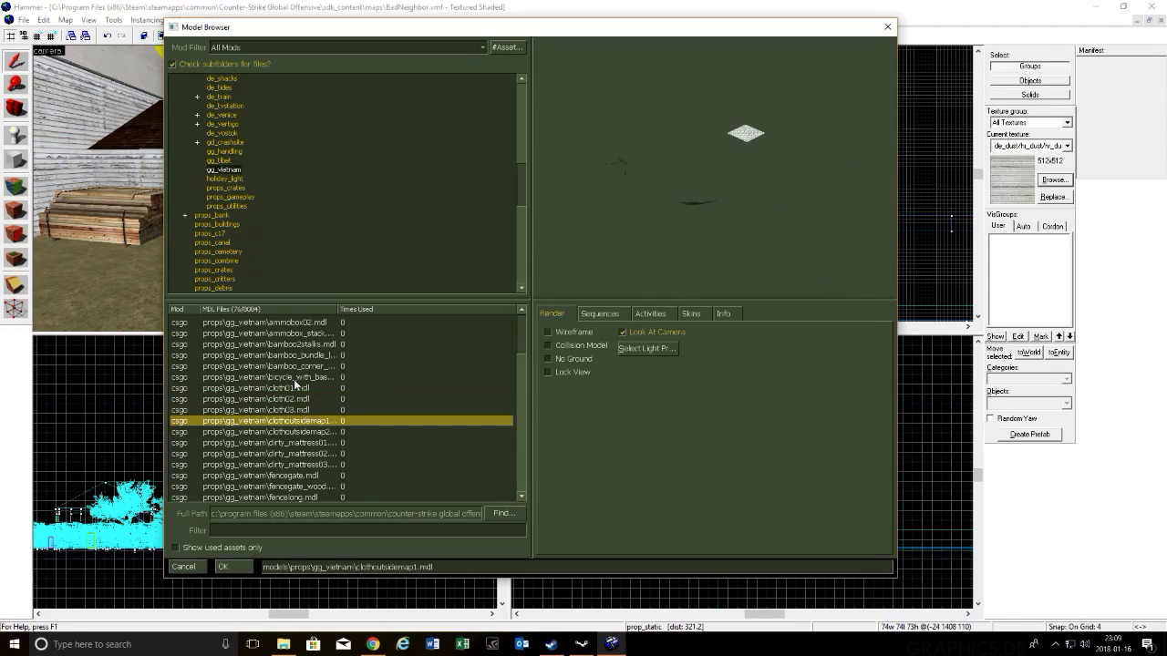
key("Down")
key("Down")
key("Down")
key("Down")
key("Down")
key("Down")
key("Up")
key("Down")
key("Down")
key("Down")
key("Down")
key("Down")
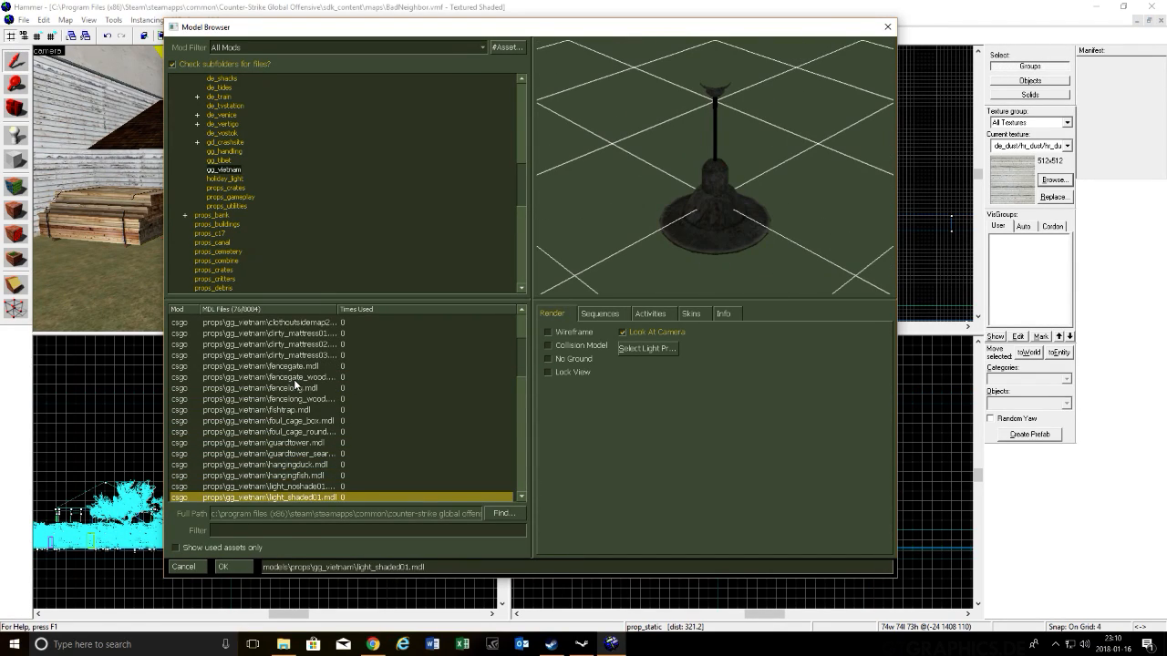
Step: Browse the gg_tibet folder and preview its models one by one, including the broom, banners, dishes and flags through flags_m.mdl
left_click(220, 161)
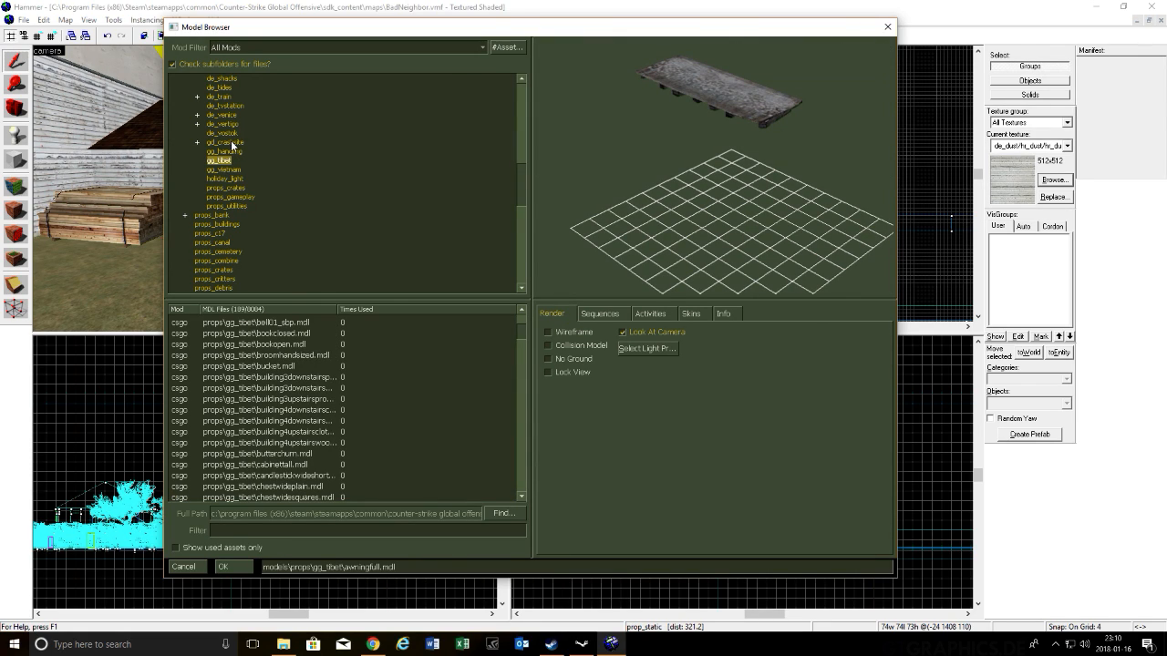
left_click(334, 382)
key("Up")
key("Up")
key("Up")
key("Up")
key("Up")
key("Up")
key("Up")
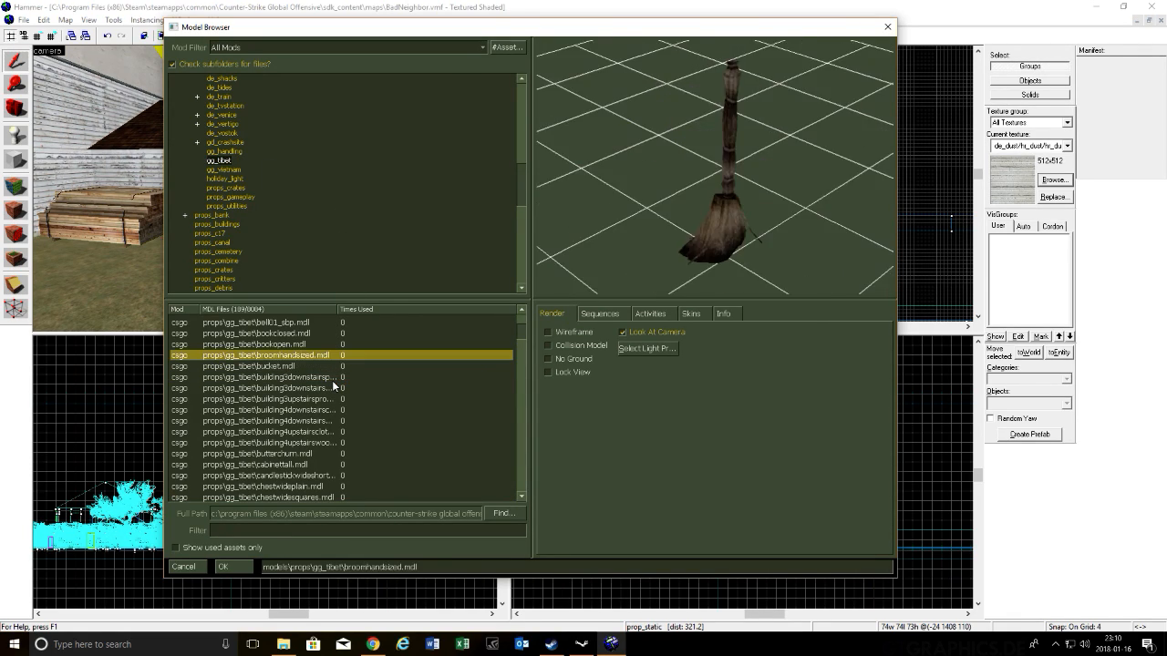
key("Down")
key("Down")
key("Down")
key("Down")
key("Down")
key("Down")
key("Down")
key("Down")
key("Down")
key("Down")
key("Down")
key("Down")
key("Down")
key("Down")
key("Down")
key("Down")
key("Down")
key("Down")
key("Down")
key("Down")
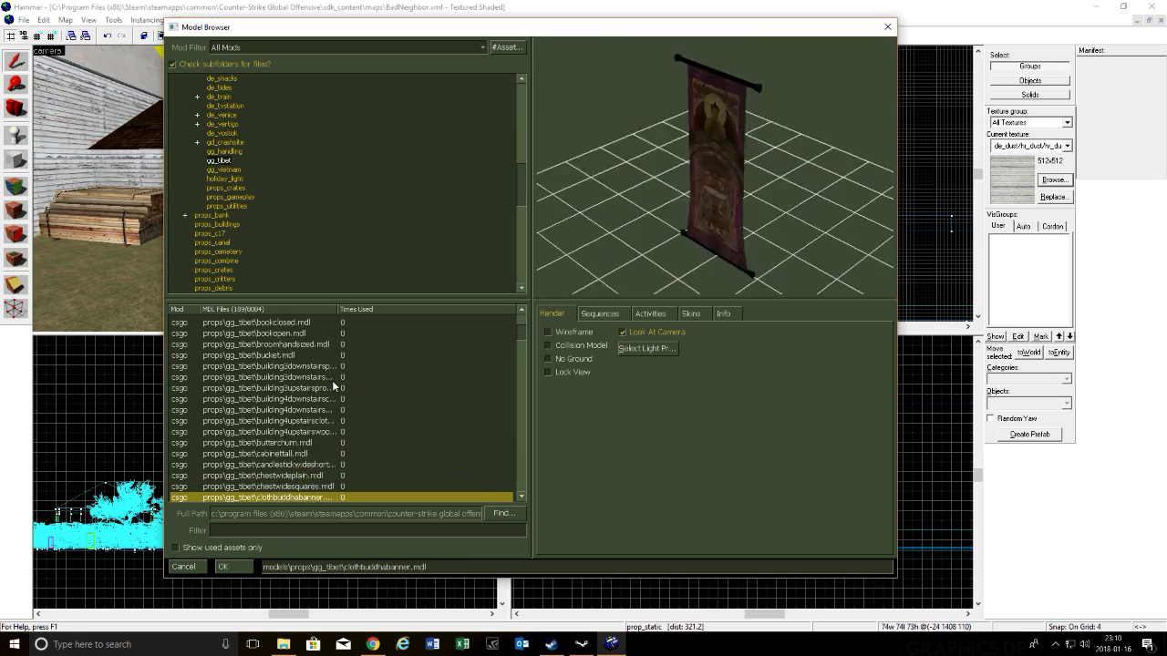
key("Up")
key("Up")
key("Up")
key("Down")
key("Down")
key("Down")
key("Down")
key("Down")
key("Down")
key("Down")
key("Down")
key("Down")
key("Down")
key("Down")
key("Down")
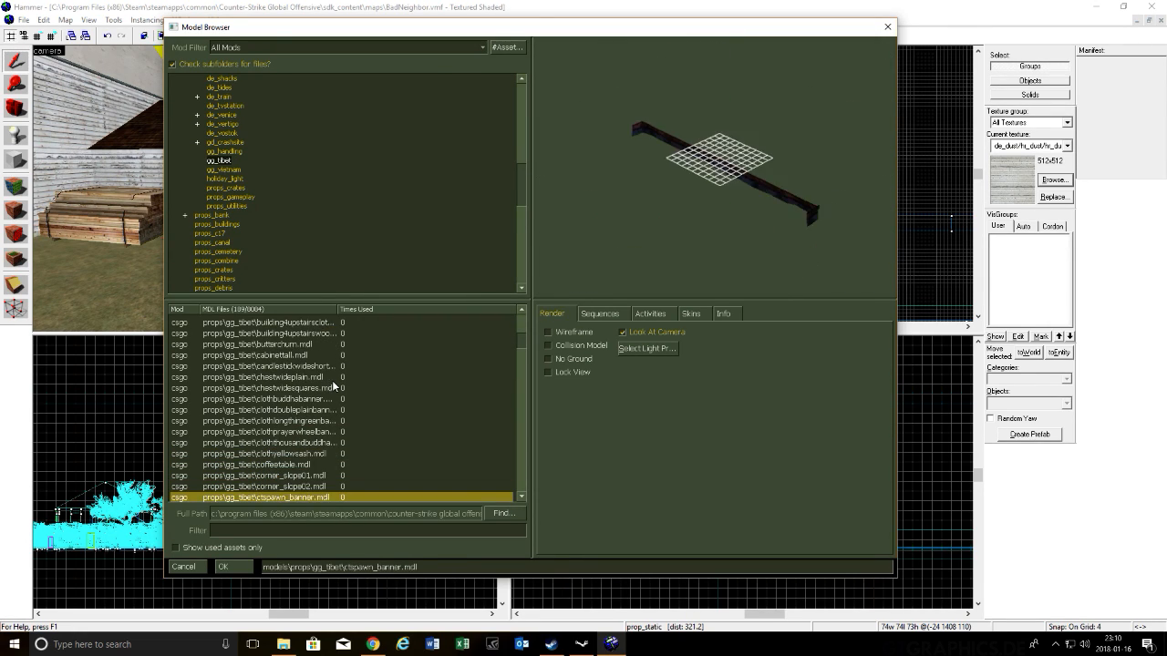
key("Down")
key("Down")
key("Down")
key("Down")
key("Down")
key("Down")
key("Down")
key("Down")
key("Down")
key("Down")
key("Down")
key("Down")
key("Down")
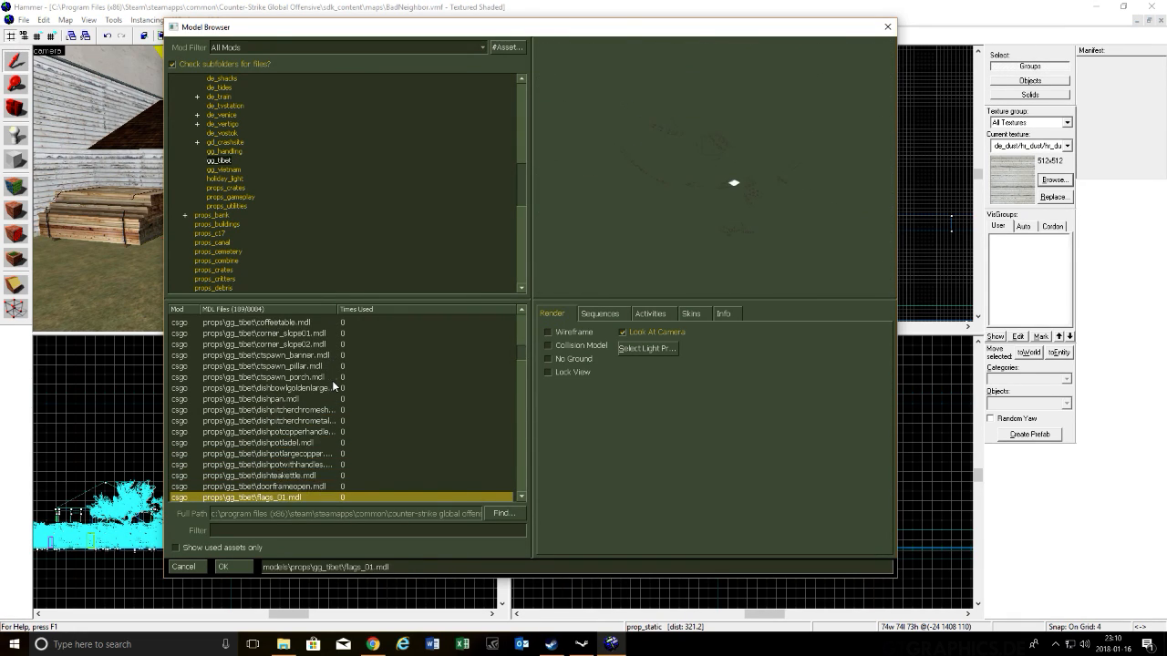
key("Down")
key("Down")
key("Down")
key("Down")
key("Down")
key("Down")
key("Down")
key("Down")
key("Down")
key("Down")
key("Down")
key("Down")
key("Down")
key("Down")
key("Down")
key("Down")
key("Down")
key("Down")
key("Down")
key("Down")
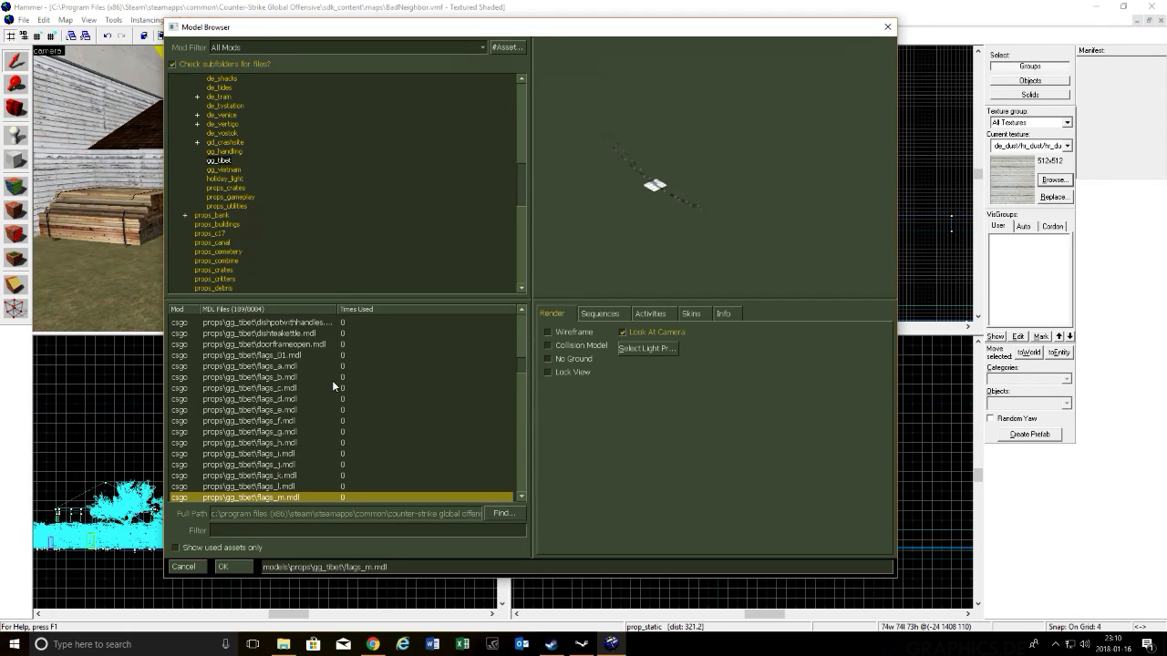
Step: Preview the gg_tibet models from the flags through the interior furniture, returning to the framed Buddha picture with draped cloth
key("Down")
key("Down")
key("Down")
key("Down")
key("Down")
key("Down")
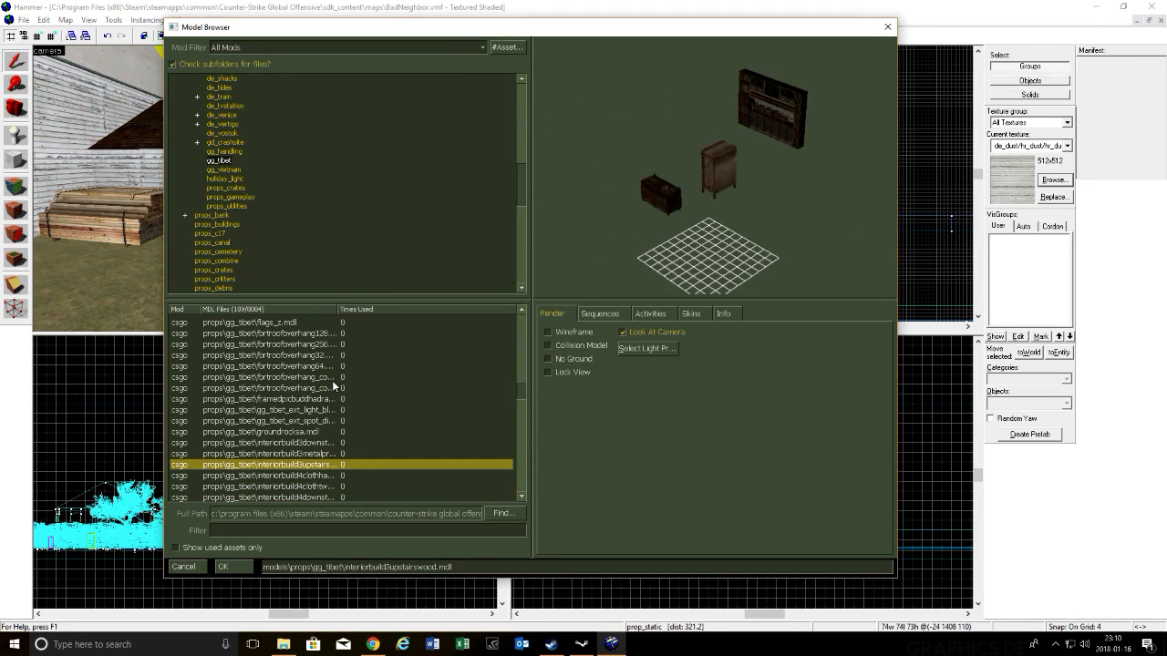
key("Up")
key("Up")
key("Up")
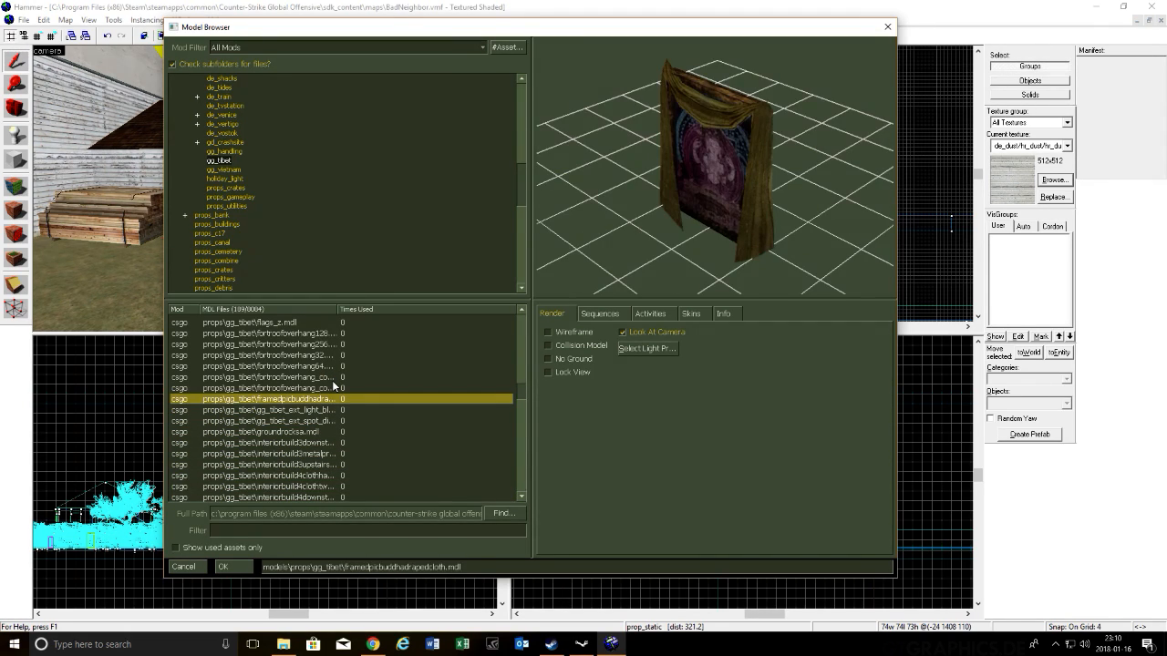
Step: Look into the gg_handling folder and preview the gd_crashsite models down to the wooden crate
left_click(230, 152)
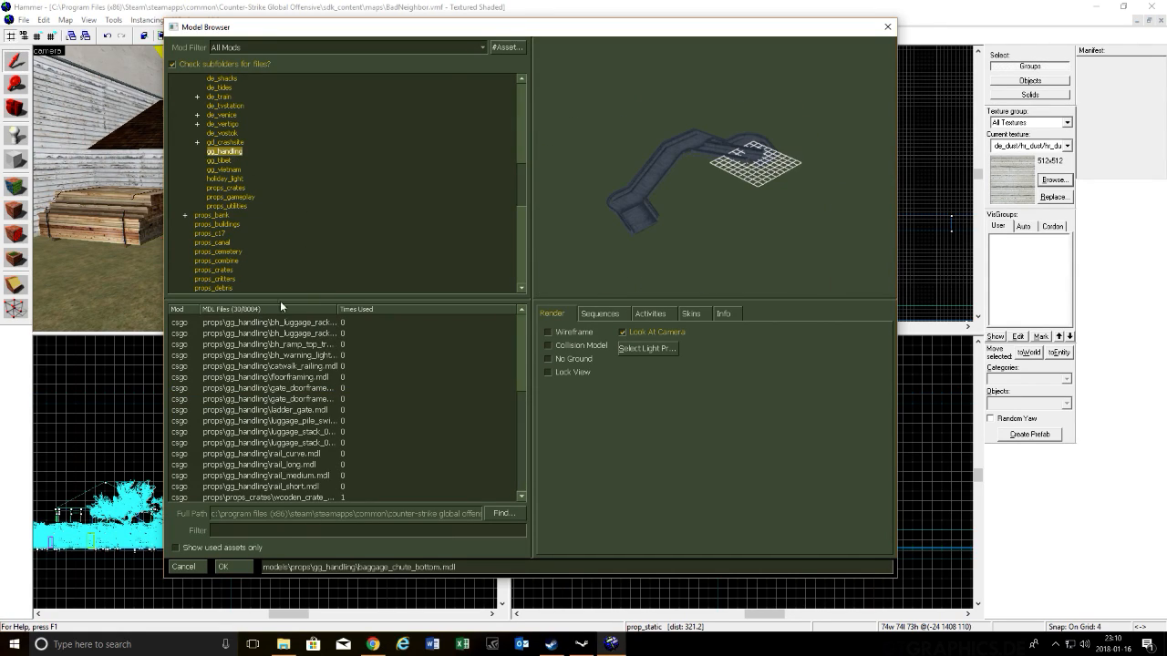
left_click(223, 142)
left_click(231, 132)
left_click(234, 144)
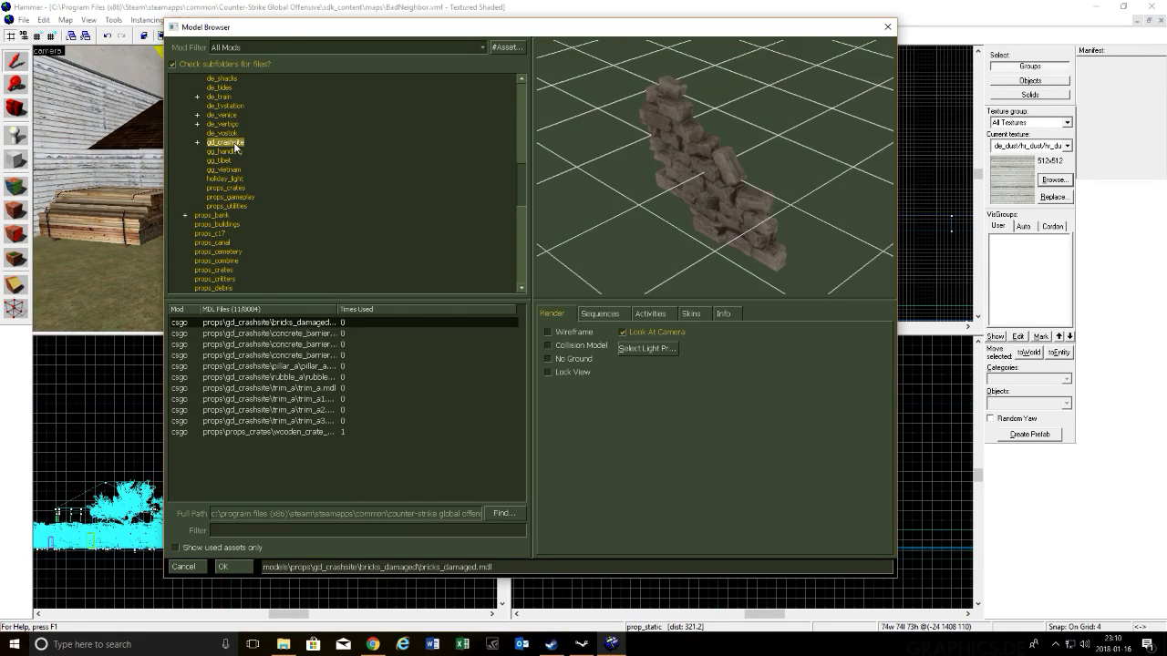
left_click(288, 357)
key("Down")
key("Down")
key("Down")
key("Down")
key("Down")
key("Down")
key("Down")
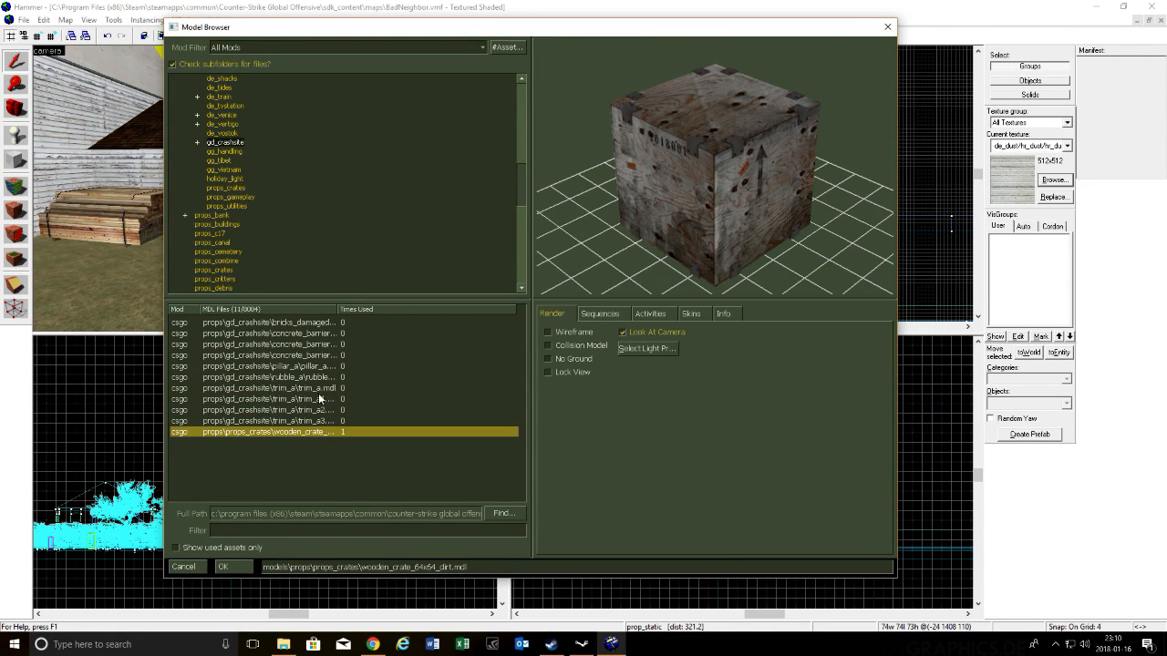
Step: Examine the snowy flower barrel models and their broken pieces in the de_vostok folder
left_click(223, 133)
left_click(402, 379)
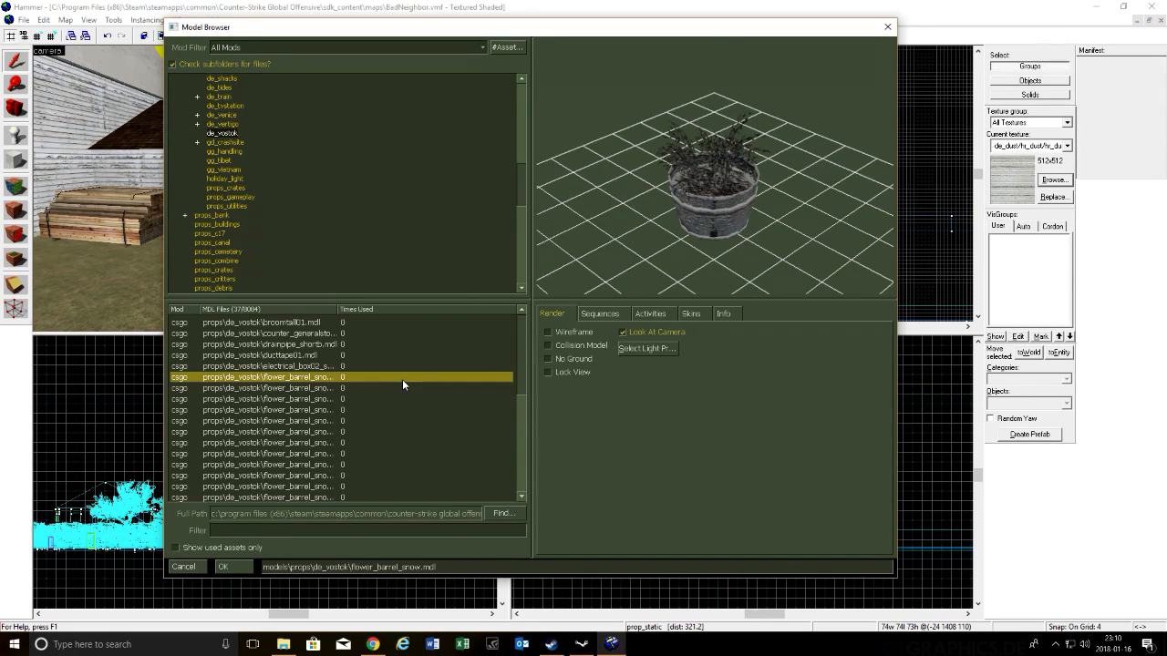
key("Down")
key("Down")
key("Down")
key("Down")
key("Down")
key("Down")
key("Down")
key("Down")
key("Down")
key("Down")
key("Down")
key("Down")
key("Down")
key("Down")
key("Down")
key("Down")
key("Down")
key("Down")
key("Down")
key("Down")
key("Down")
key("Down")
key("Down")
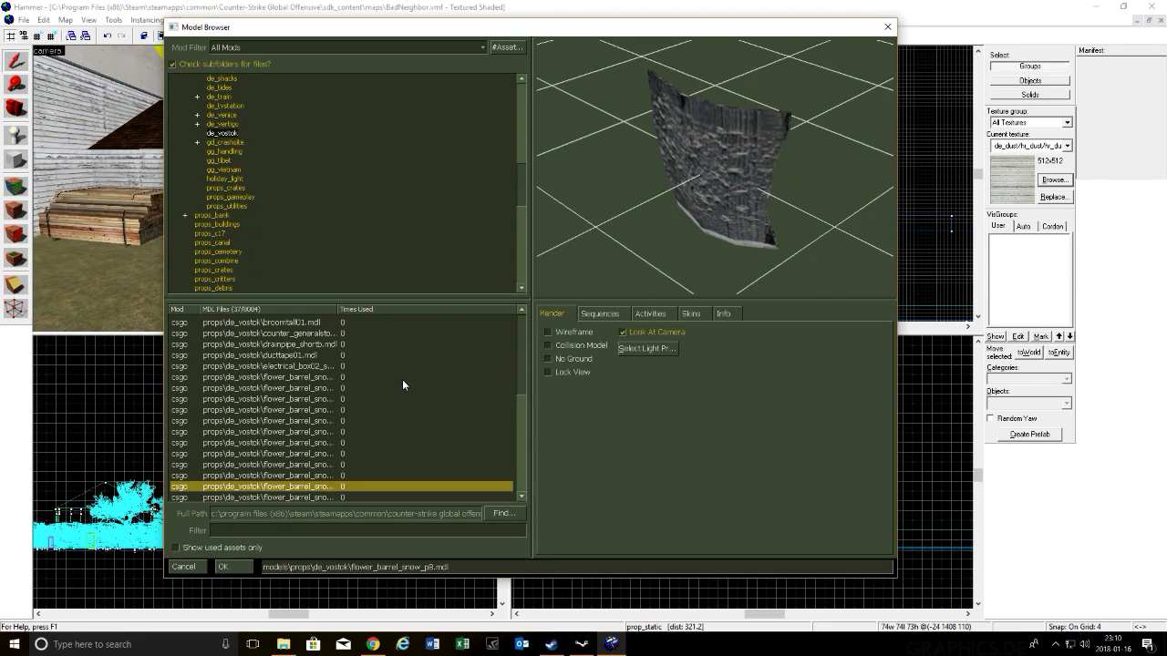
key("Up")
key("Up")
key("Up")
key("Up")
Step: Preview the remaining de_vostok models down to the wrenchgripper01 tool
key("Down")
key("Down")
key("Down")
key("Down")
key("Down")
key("Down")
key("Down")
key("Down")
key("Down")
key("Down")
key("Down")
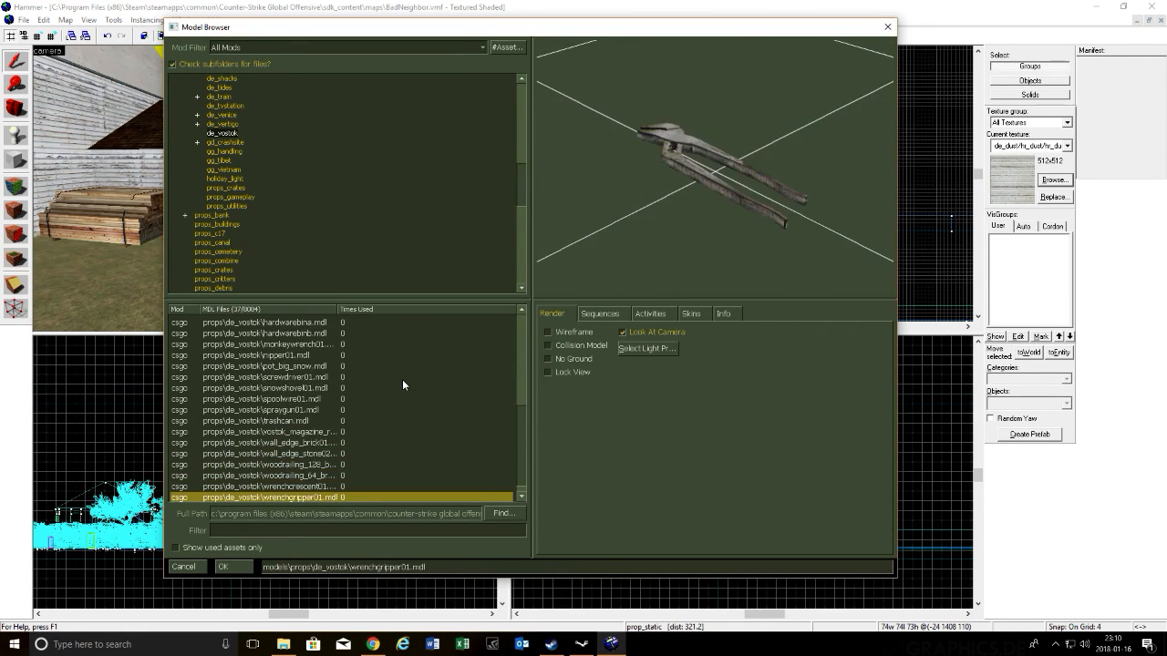
key("Up")
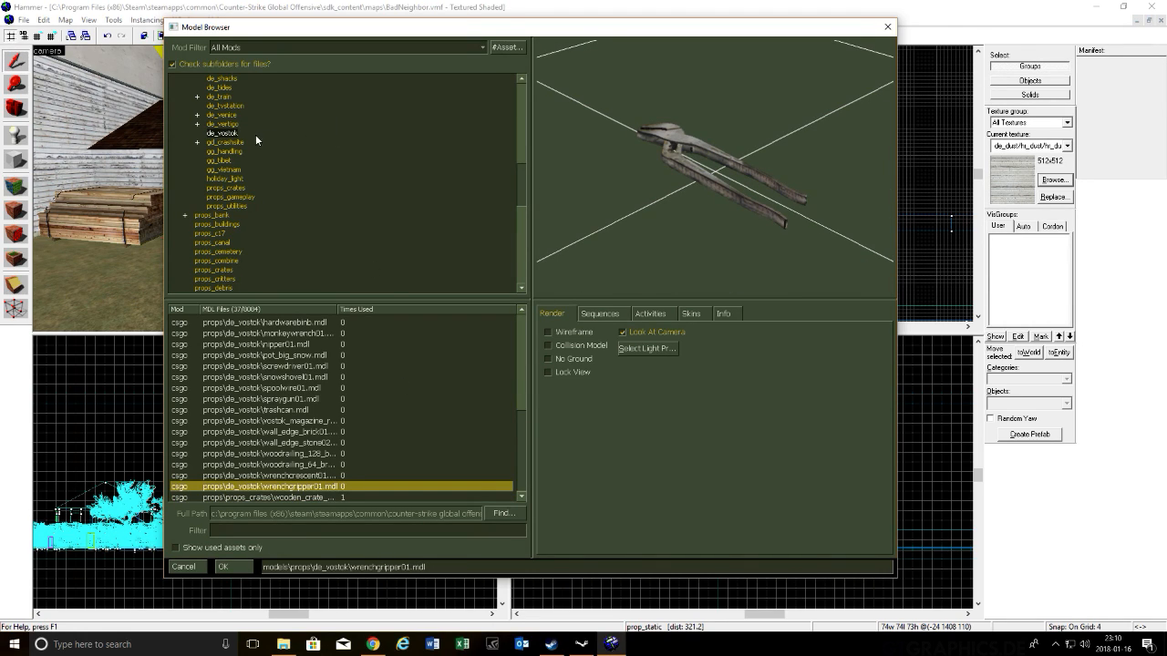
Step: Preview the de_vertigo models from the concrete edge wear to the construction wood, returning to the 2x4 break base stack
left_click(223, 124)
left_click(362, 389)
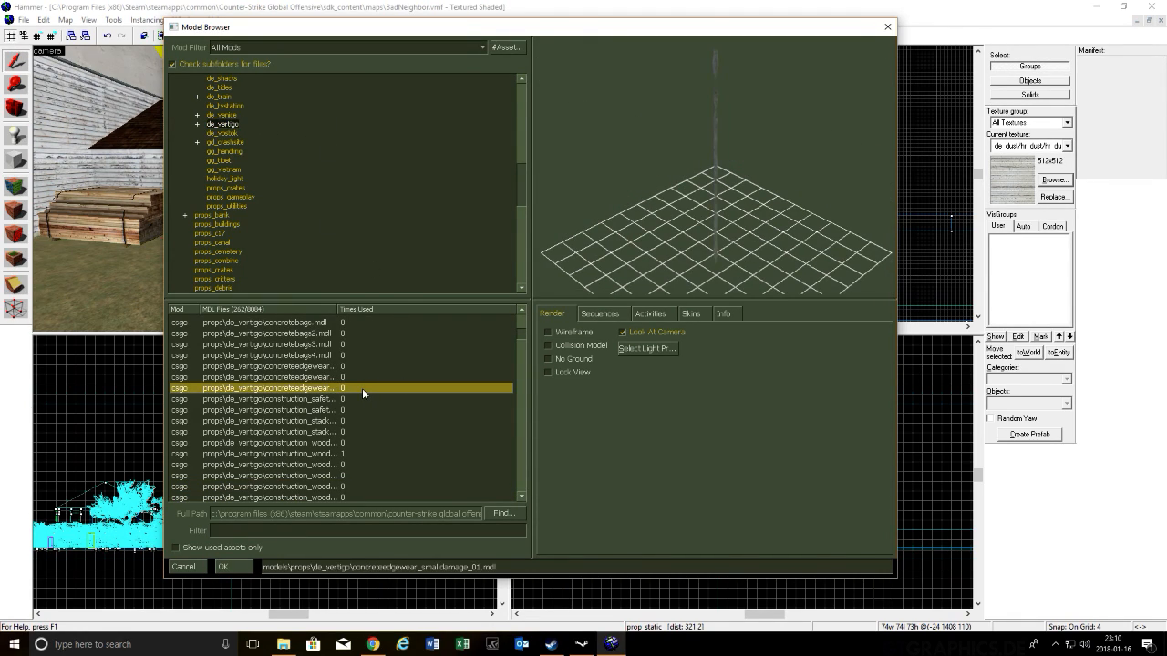
key("Down")
key("Down")
key("Down")
key("Down")
key("Down")
key("Down")
key("Down")
key("Down")
key("Down")
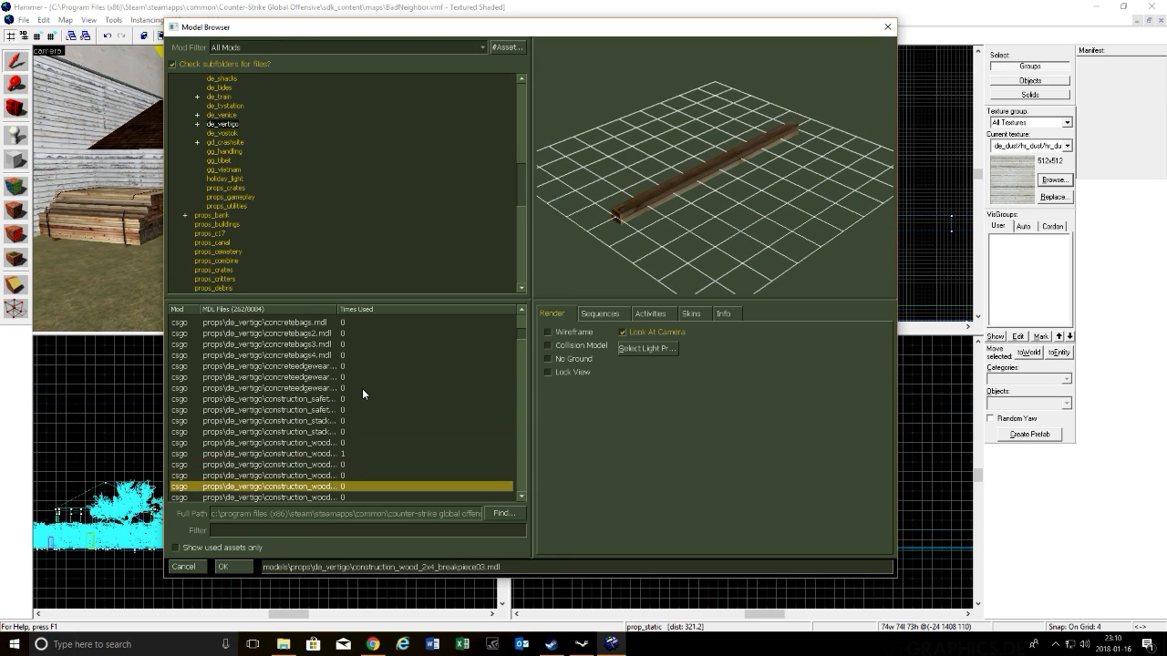
key("Up")
key("Up")
key("Up")
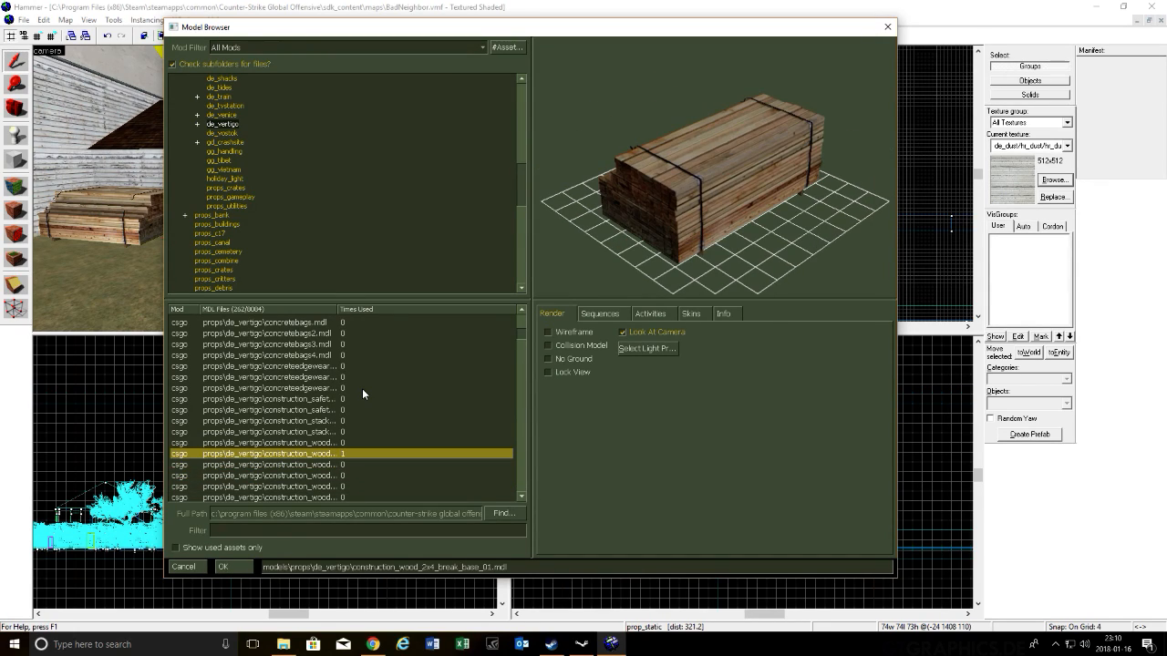
Step: Preview the de_vertigo models from the 2x4 construction wood to the hvac_duct_straight_128_01 duct
key("Down")
key("Down")
key("Down")
key("Down")
key("Down")
key("Down")
key("Down")
key("Down")
key("Down")
key("Down")
key("Down")
key("Down")
key("Down")
key("Down")
key("Down")
key("Down")
key("Down")
key("Down")
key("Down")
key("Down")
key("Down")
key("Down")
key("Down")
key("Down")
key("Down")
key("Down")
key("Down")
key("Down")
key("Down")
key("Down")
key("Down")
key("Down")
key("Down")
key("Down")
key("Down")
key("Down")
key("Down")
key("Down")
key("Down")
key("Down")
key("Down")
key("Down")
key("Down")
key("Down")
key("Down")
key("Down")
key("Down")
key("Down")
key("Down")
key("Up")
key("Up")
key("Up")
key("Up")
key("Up")
key("Up")
key("Up")
key("Up")
key("Up")
key("Up")
key("Up")
key("Down")
key("Down")
key("Down")
key("Down")
key("Down")
key("Down")
key("Down")
key("Down")
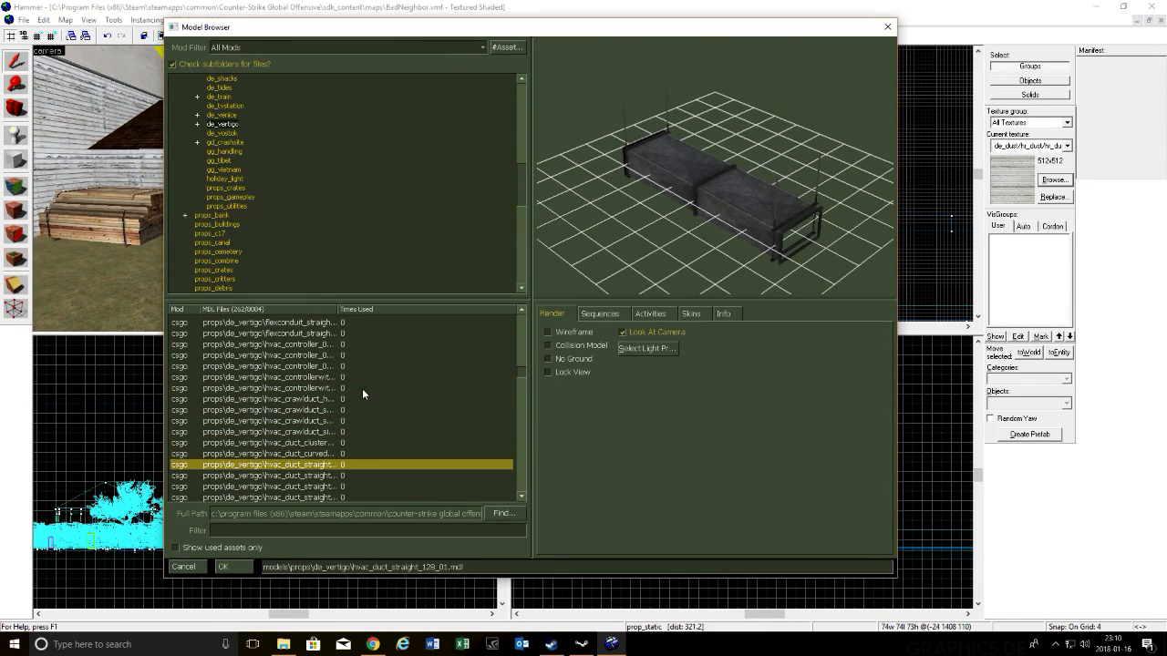
Step: Compare the shorter straight HVAC duct models down to hvac_duct_straight_64_03, returning to hvac_duct_straight_64_01
key("Down")
key("Down")
key("Down")
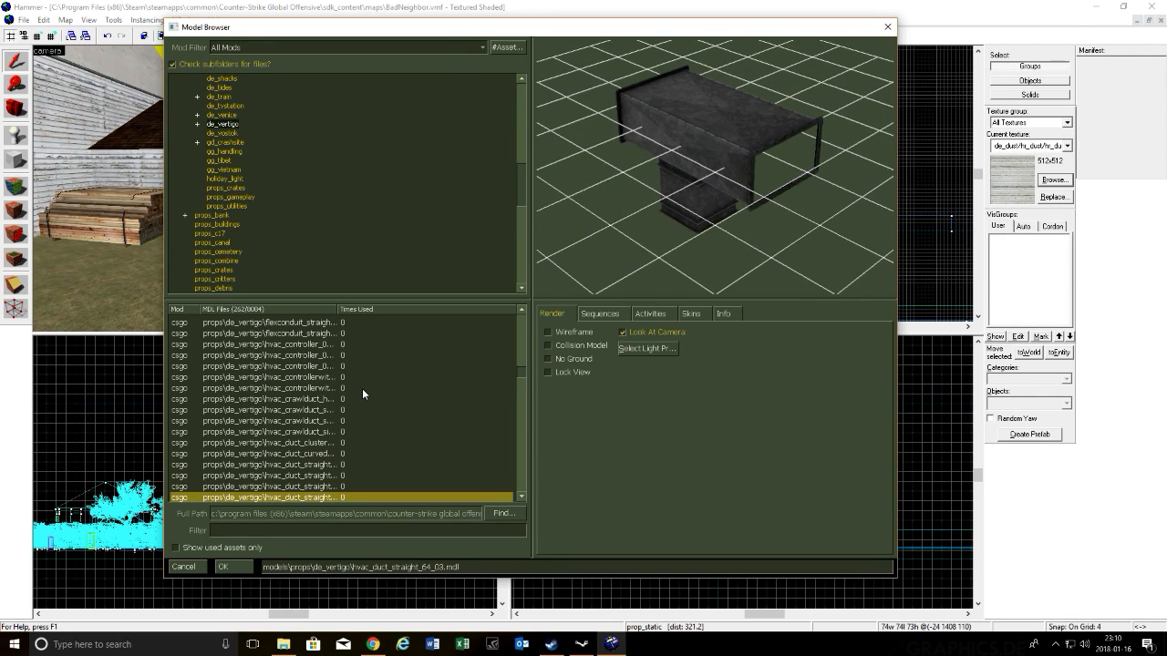
key("Up")
key("Up")
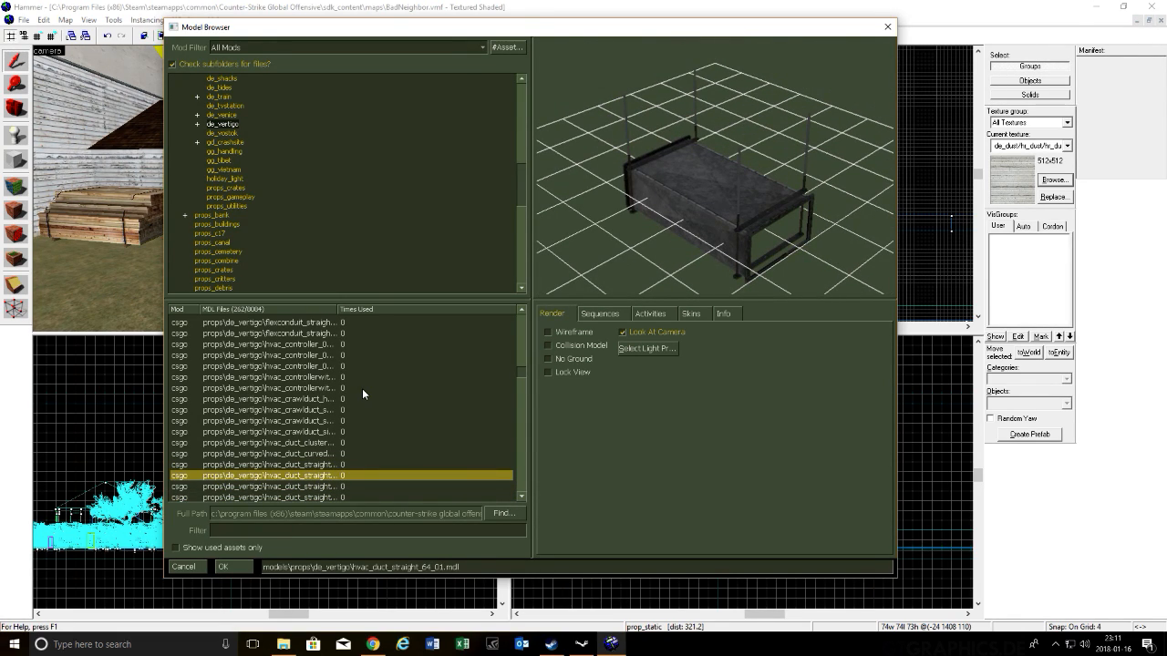
Step: Preview the following de_vertigo models through the I-beam parts, past the ibeam_plate_topbottom plate
key("Down")
key("Down")
key("Down")
key("Down")
key("Down")
key("Down")
key("Down")
key("Down")
key("Down")
key("Down")
key("Down")
key("Down")
key("Down")
key("Down")
key("Down")
key("Down")
key("Down")
key("Down")
key("Down")
key("Down")
key("Down")
key("Down")
key("Down")
key("Down")
key("Down")
key("Down")
key("Down")
key("Down")
key("Down")
key("Down")
key("Down")
key("Down")
key("Down")
key("Down")
key("Down")
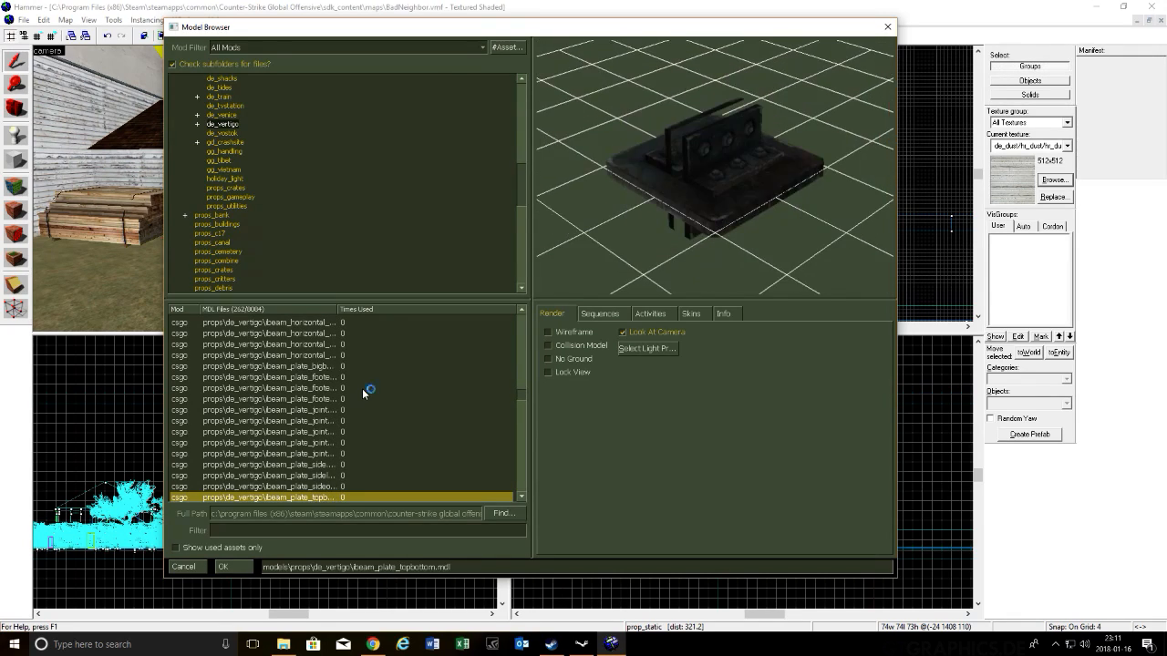
key("Down")
Step: Look into the de_venice folder and preview the palace_pillar_3 column model
left_click(225, 116)
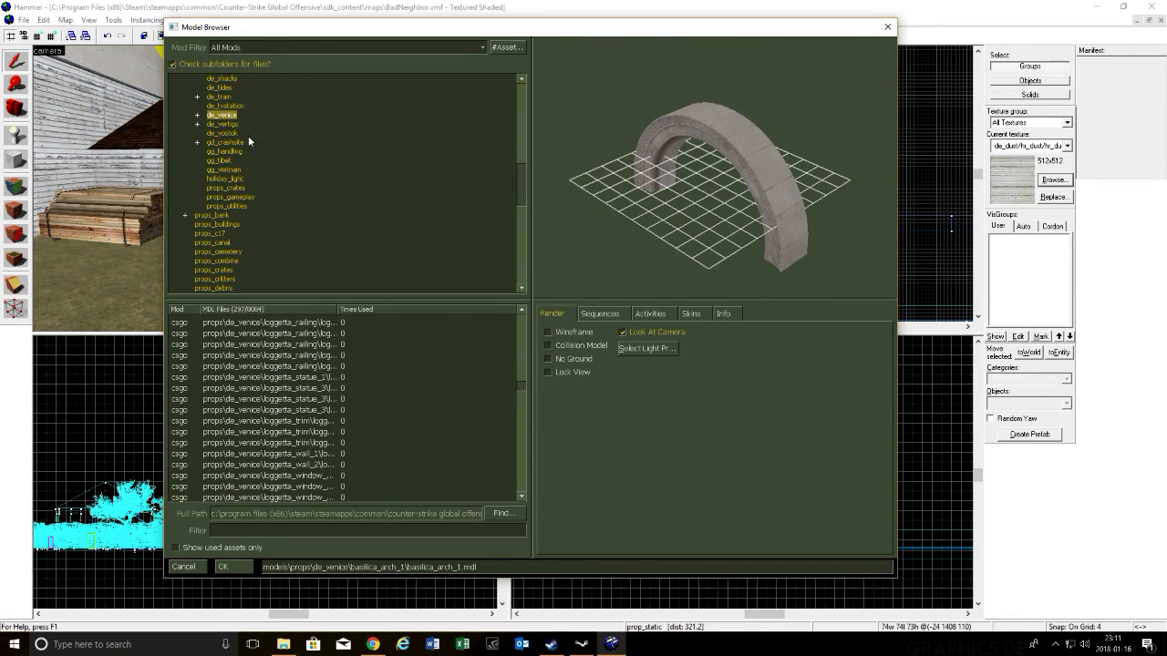
left_click(326, 430)
scroll(324, 430, "down", 5)
left_click(323, 431)
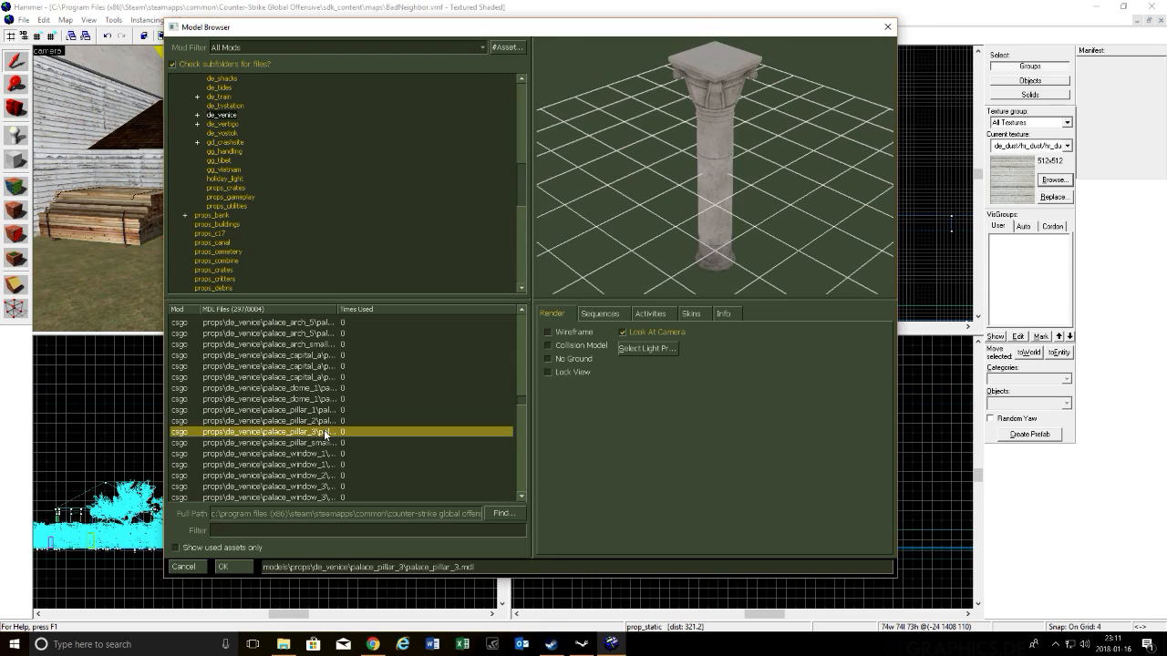
Step: Preview the de_venice models from the palace pillars down to the st_mark_window_1_triple window
key("Down")
key("Down")
key("Down")
key("Down")
key("Down")
key("Down")
key("Down")
key("Down")
key("Down")
key("Down")
key("Down")
key("Down")
key("Down")
key("Down")
key("Down")
key("Down")
key("Down")
key("Down")
key("Down")
key("Down")
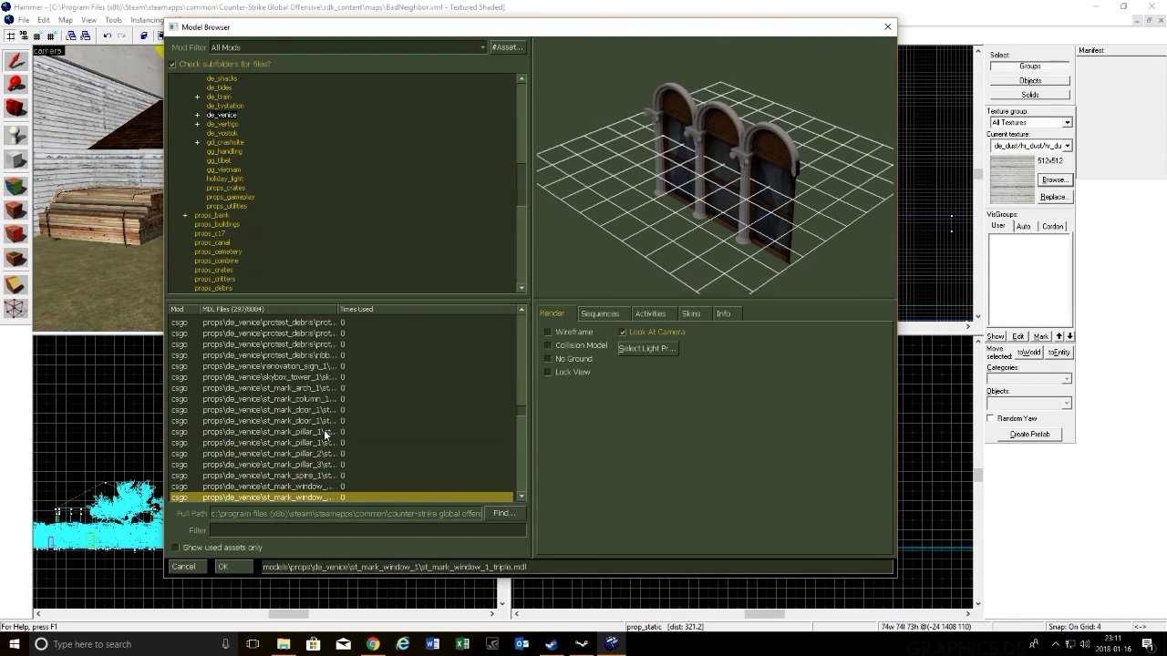
Step: Go back up through the de_venice models past st_mark_door_1 to the palace_window_3_lit window
key("Up")
key("Up")
key("Up")
key("Up")
key("Up")
key("Up")
key("Up")
key("Up")
key("Up")
key("Up")
key("Up")
key("Up")
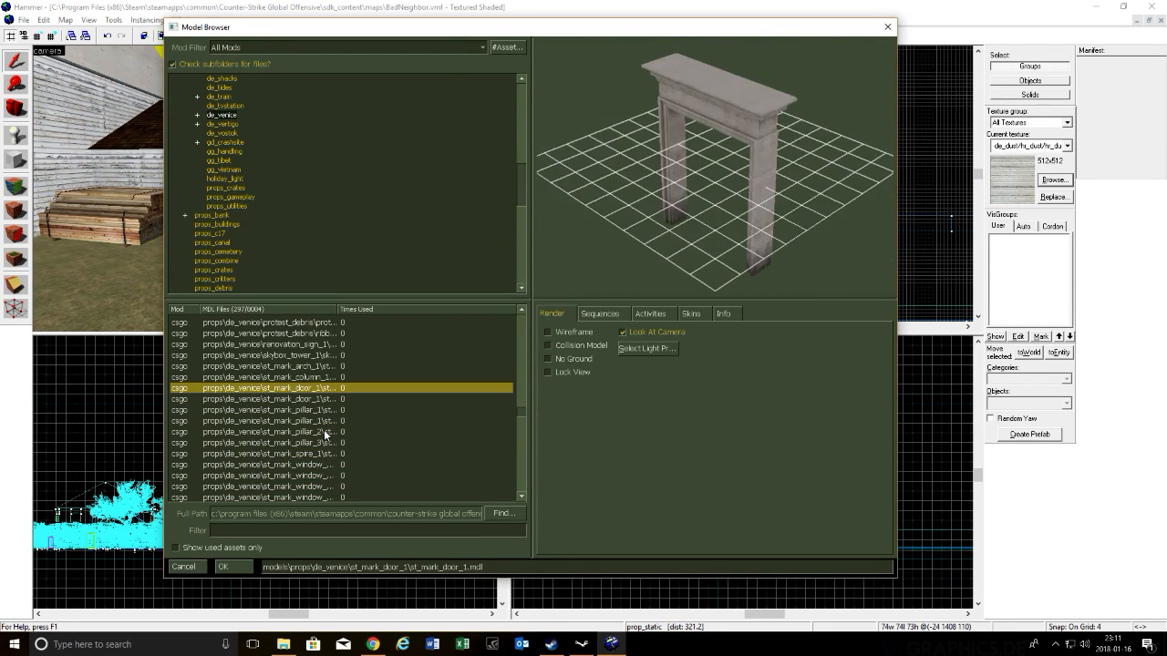
key("Up")
key("Up")
key("Up")
key("Up")
key("Up")
key("Up")
key("Up")
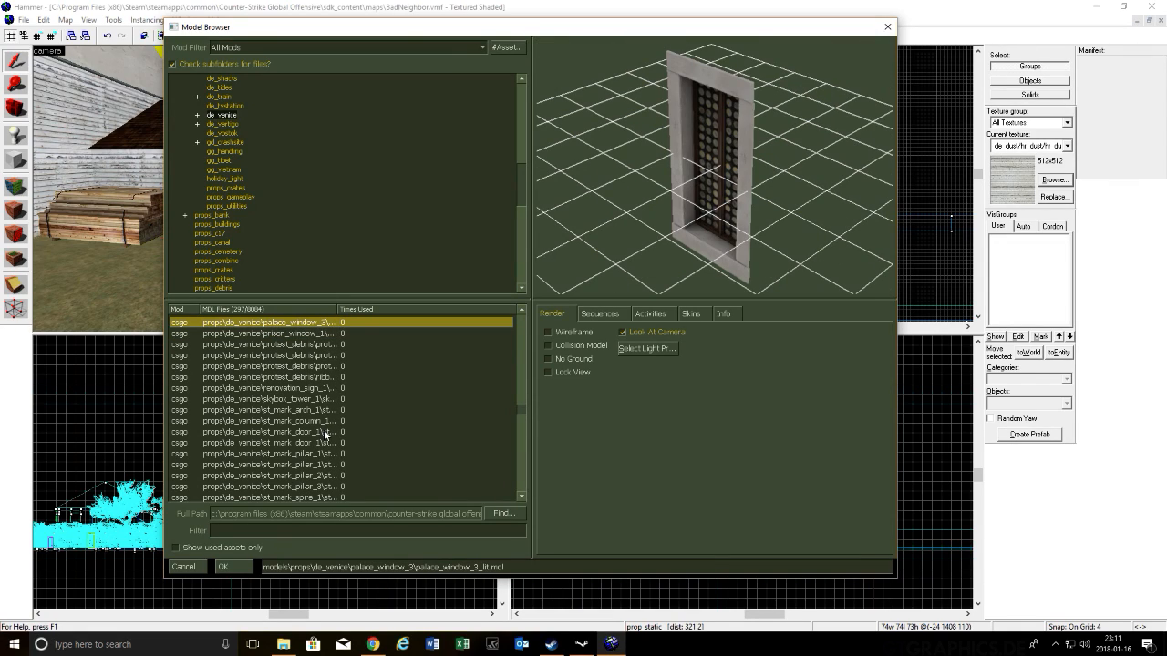
Step: Look into the de_tvstation folder and preview its studio spotlights and the wooden_crate_64x64_dirt crate
left_click(242, 107)
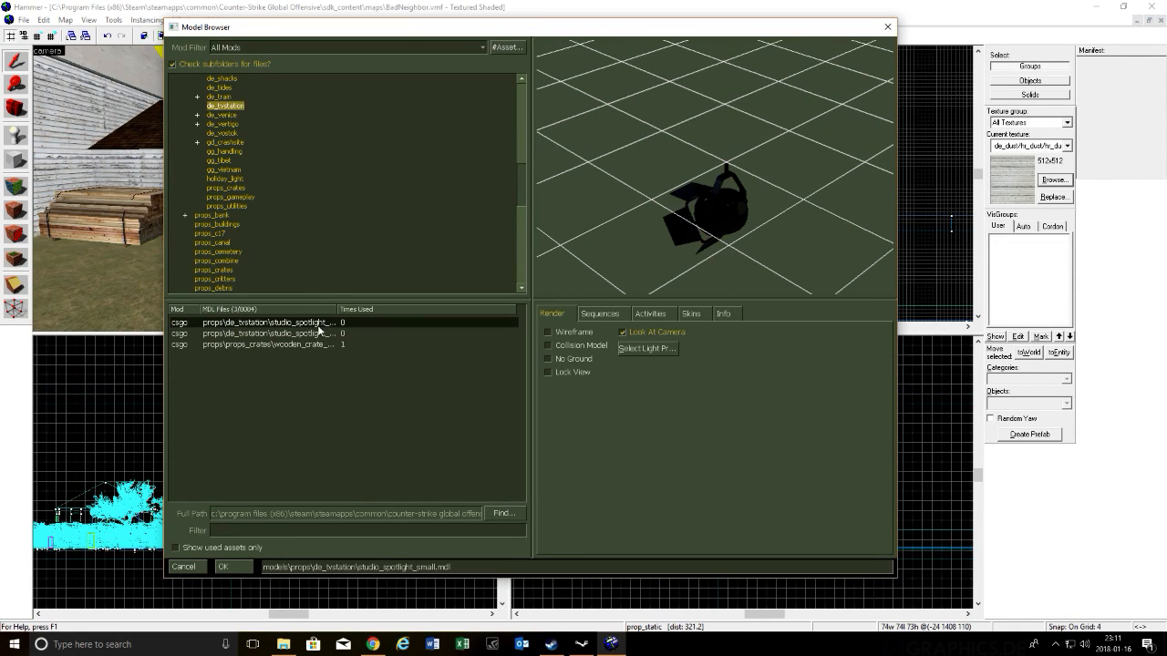
left_click(319, 333)
left_click(335, 345)
Step: Look into the de_train folder and preview its models from the push props down to de_train_securityguard
scroll(313, 199, "up", 2)
left_click(239, 151)
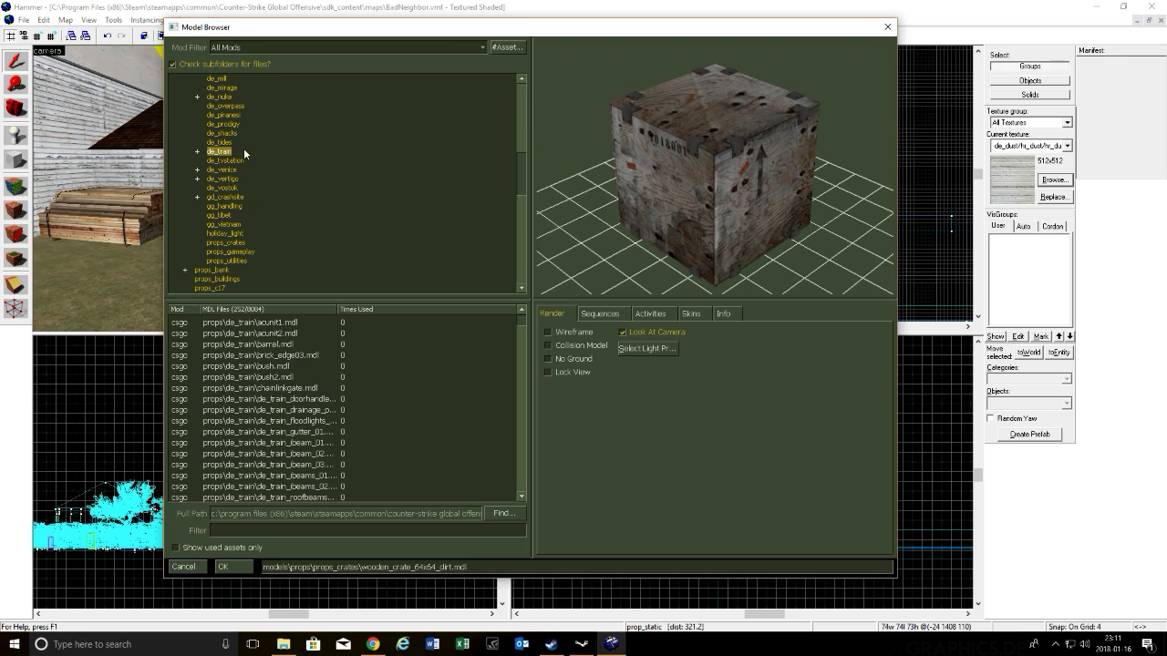
left_click(284, 378)
left_click(286, 355)
scroll(285, 352, "down", 3)
left_click(285, 355)
left_click(291, 409)
scroll(310, 446, "down", 2)
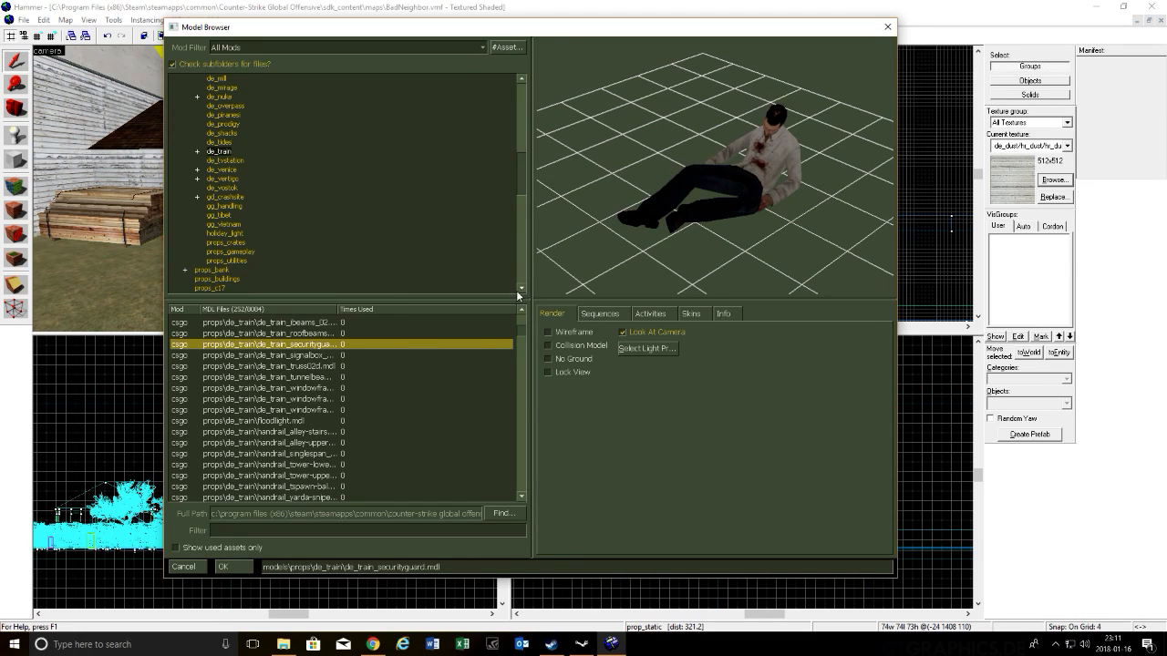
Step: Preview further de_train models from the signal box down to blue_floor_mat in the hr_t subfolder
left_click(353, 356)
left_click(343, 367)
scroll(340, 383, "down", 3)
left_click(339, 388)
scroll(339, 388, "down", 2)
left_click(339, 388)
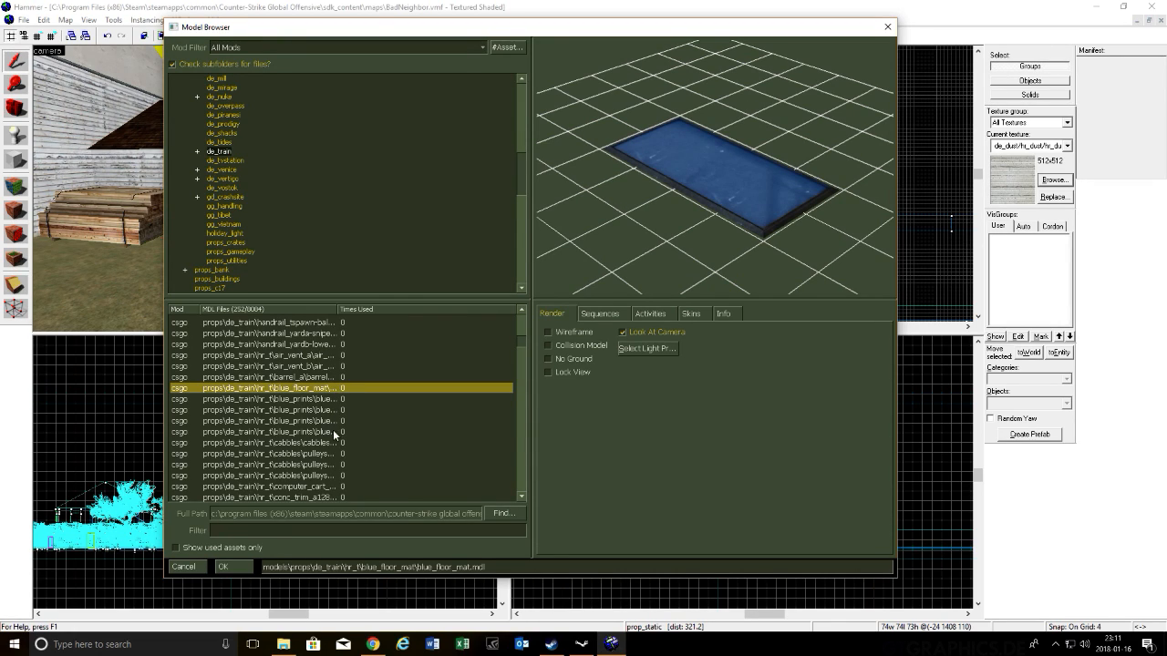
Step: Continue through the de_train hr_t models from the blueprints down to the geiger_counter prop
left_click(334, 430)
scroll(330, 433, "down", 2)
left_click(330, 433)
scroll(330, 433, "down", 2)
left_click(330, 433)
scroll(330, 433, "down", 2)
left_click(330, 432)
scroll(330, 432, "down", 2)
left_click(330, 432)
scroll(333, 431, "down", 2)
left_click(335, 430)
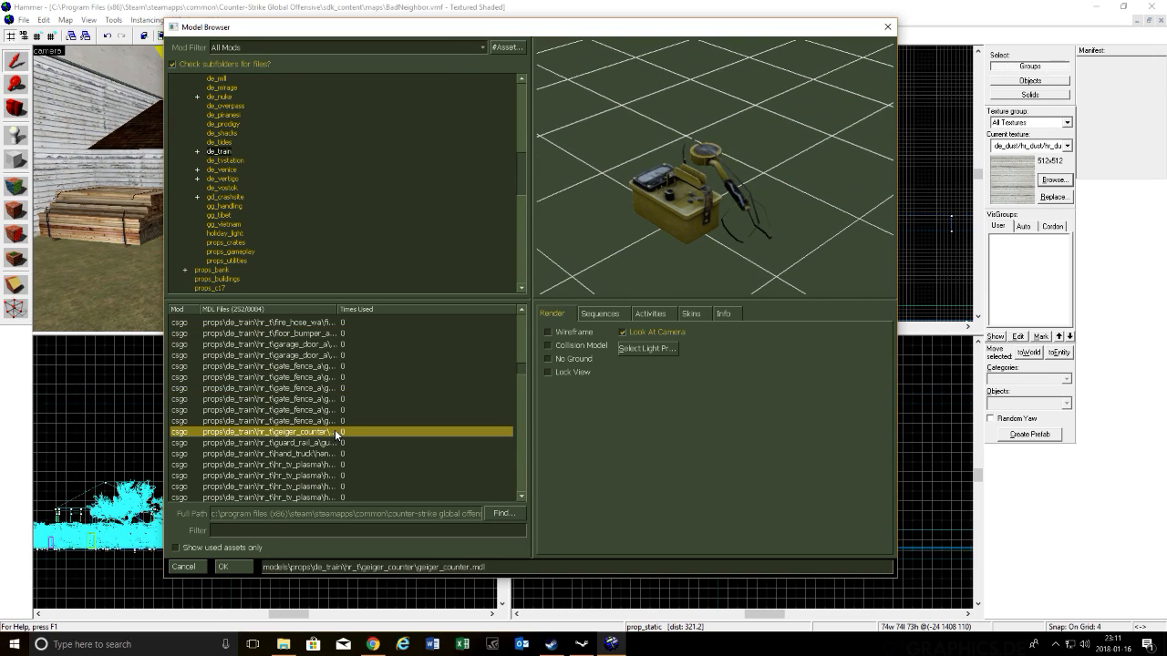
Step: Preview several models in the de_tides folder and look into the de_piranesi folder
scroll(335, 431, "up", 4)
left_click(226, 141)
left_click(330, 367)
left_click(321, 391)
left_click(307, 416)
left_click(223, 115)
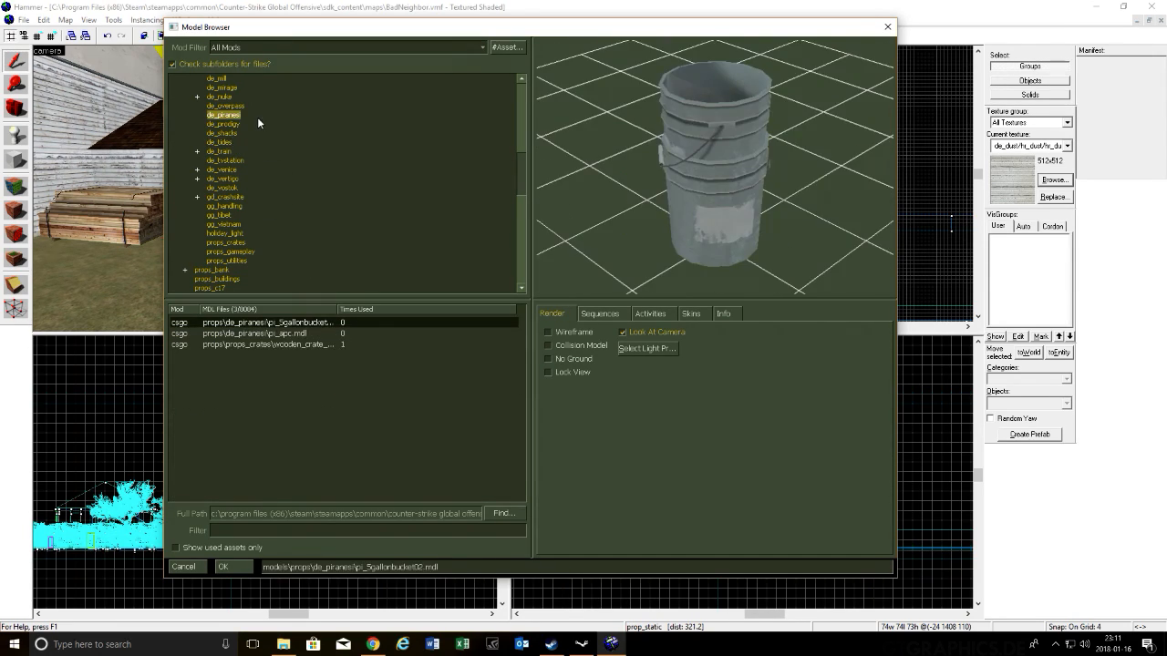
Step: Compare the concrete bag variants in the de_prodigy folder and assign concretebags3.mdl as the prop's world model
left_click(223, 124)
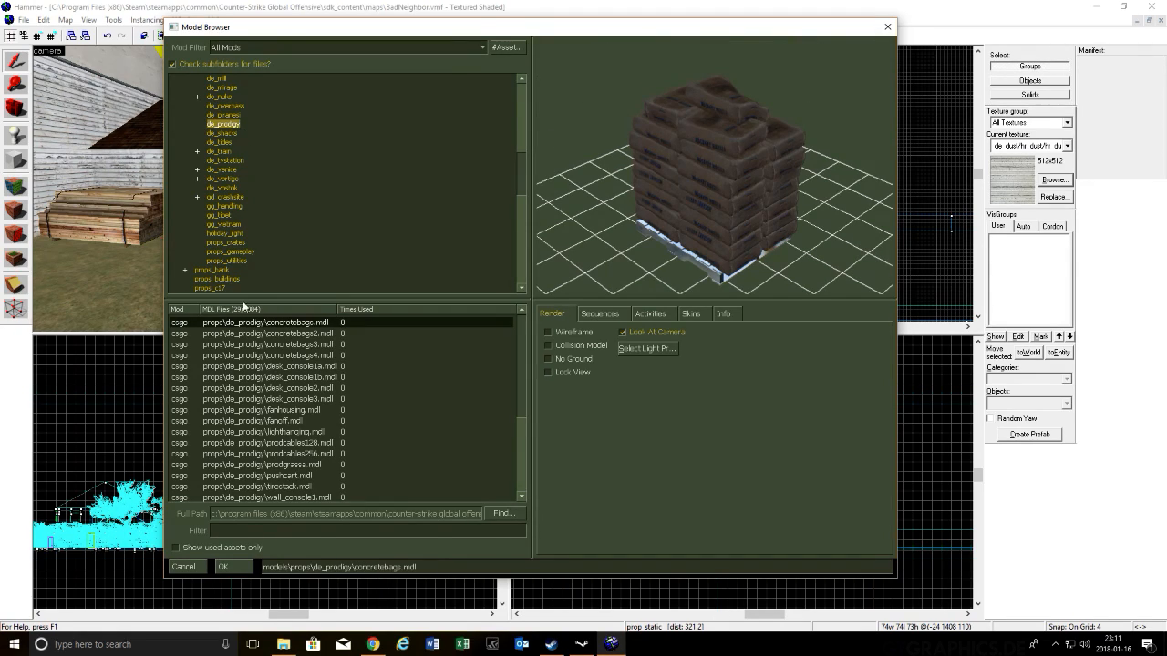
left_click(315, 334)
left_click(312, 345)
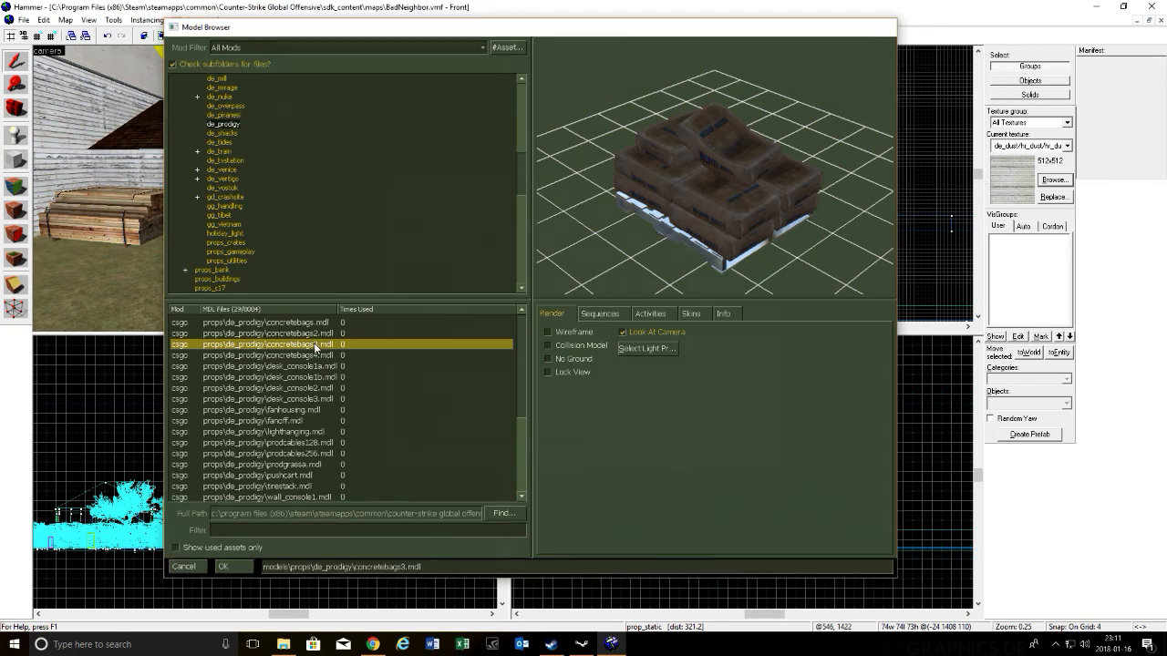
double_click(312, 344)
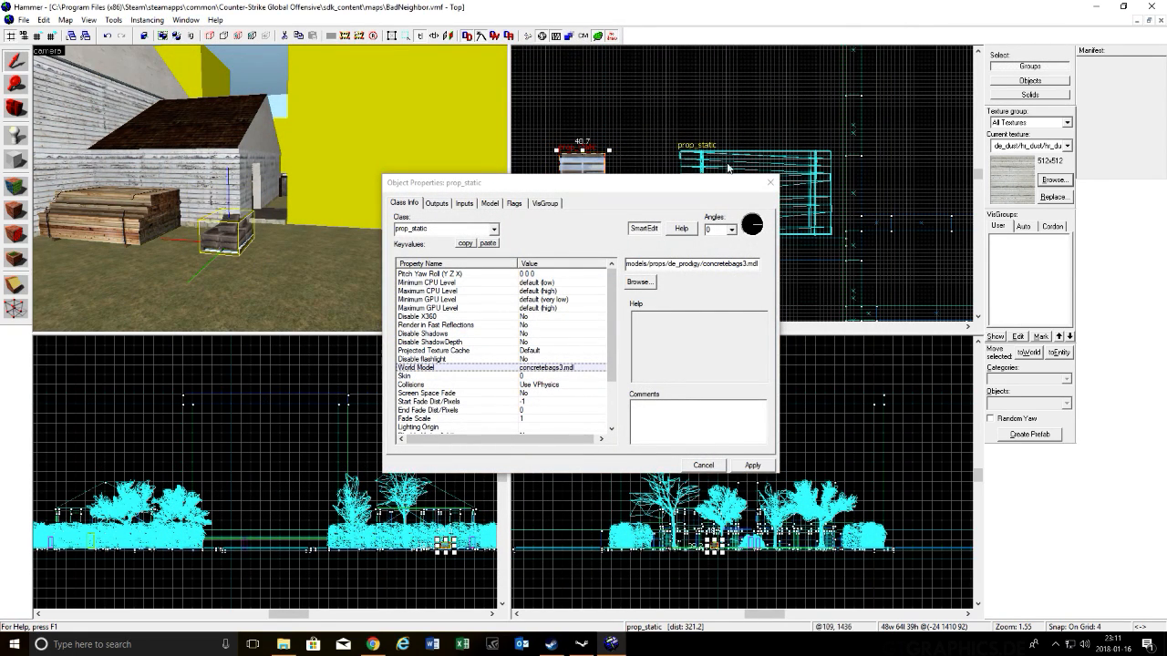
left_click(768, 182)
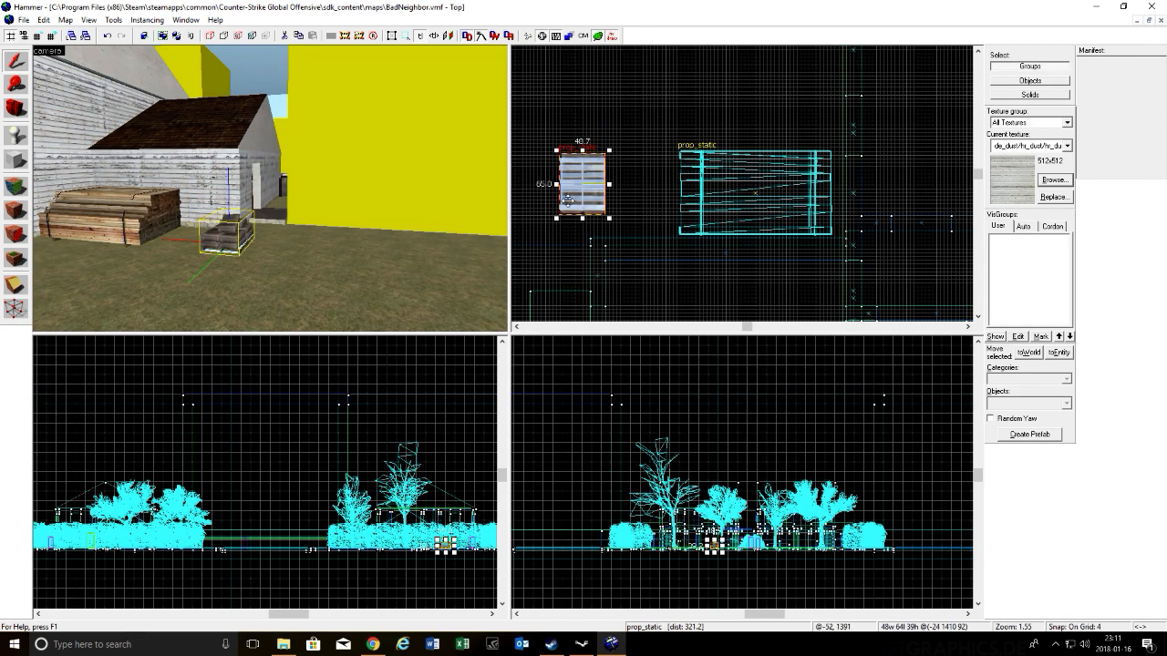
Step: Move the concrete bags prop over the end of the lumber pile and raise it onto the top of the pile
left_click_drag(593, 184, 819, 201)
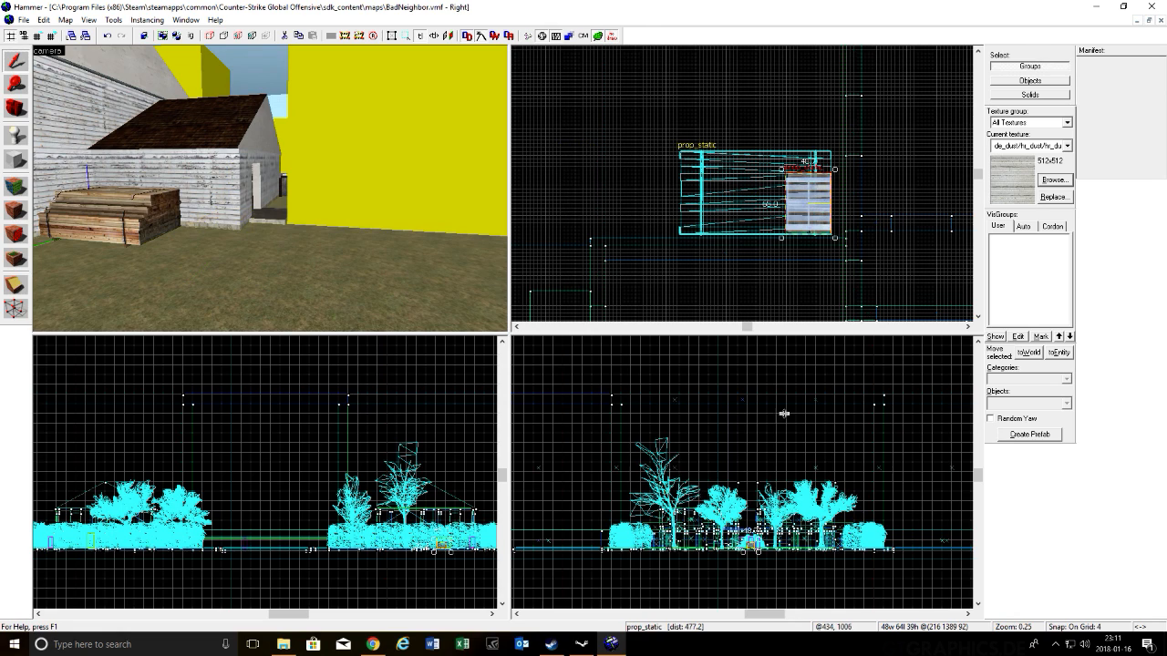
scroll(753, 544, "up", 7)
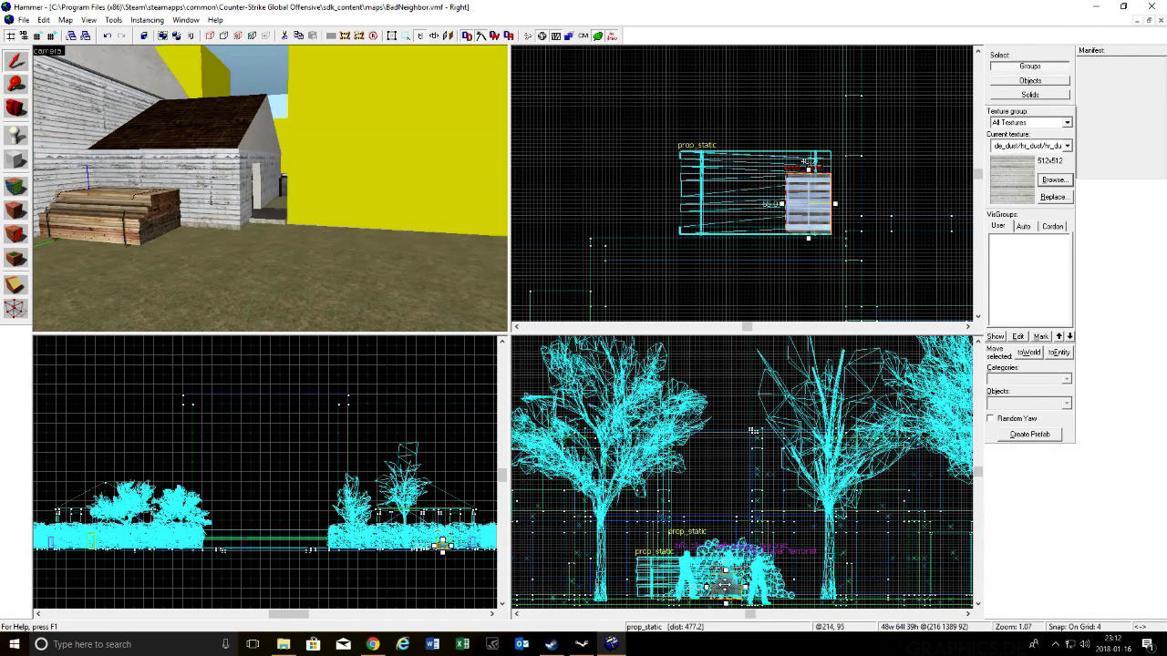
left_click_drag(723, 583, 725, 546)
scroll(386, 304, "up", 5)
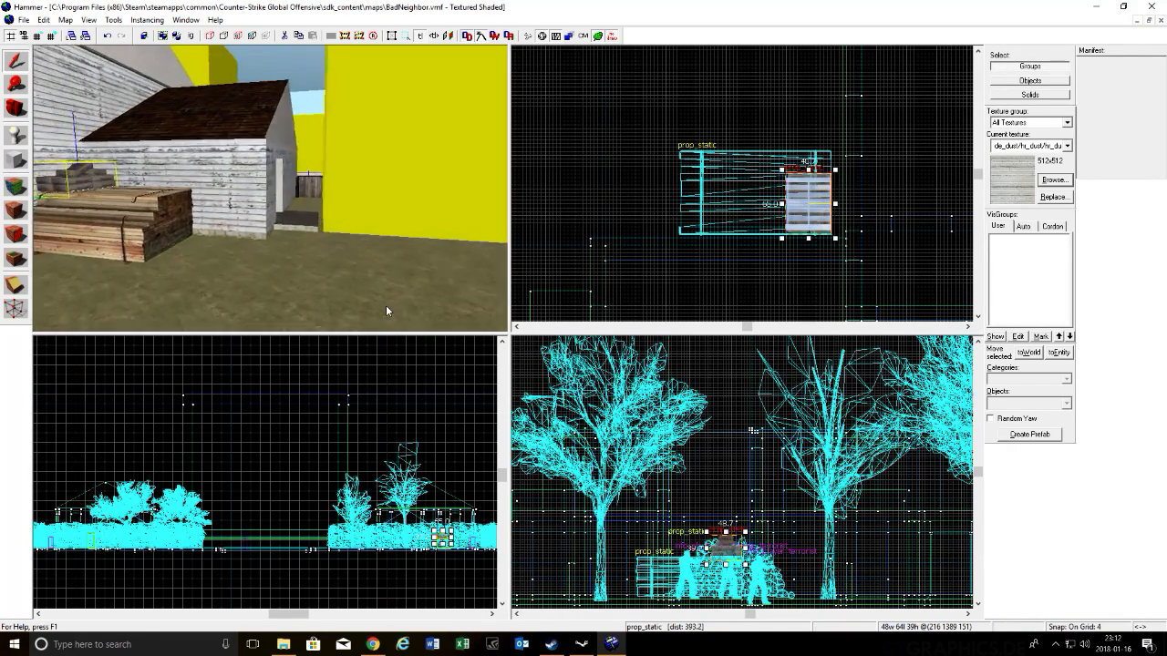
Step: Raise the concrete bags another 4 units and check from several sides how the pallet sits on the lumber
key("a")
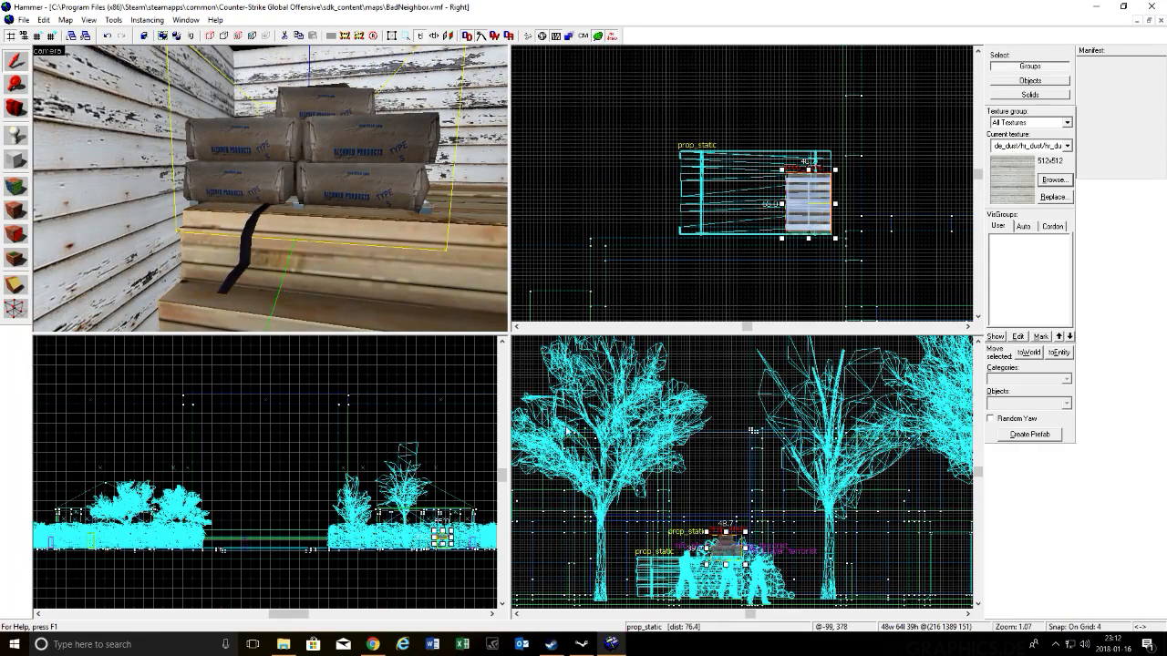
left_click_drag(722, 544, 723, 541)
key("d")
key("w")
key("a")
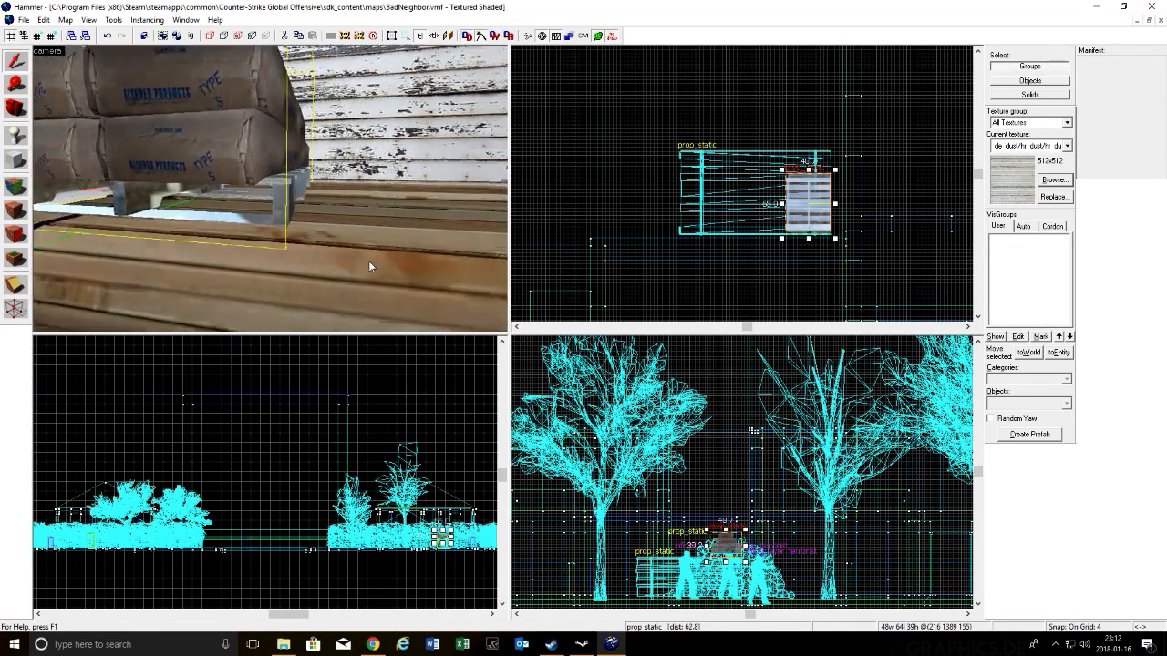
key("s")
key("w")
key("s")
key("w")
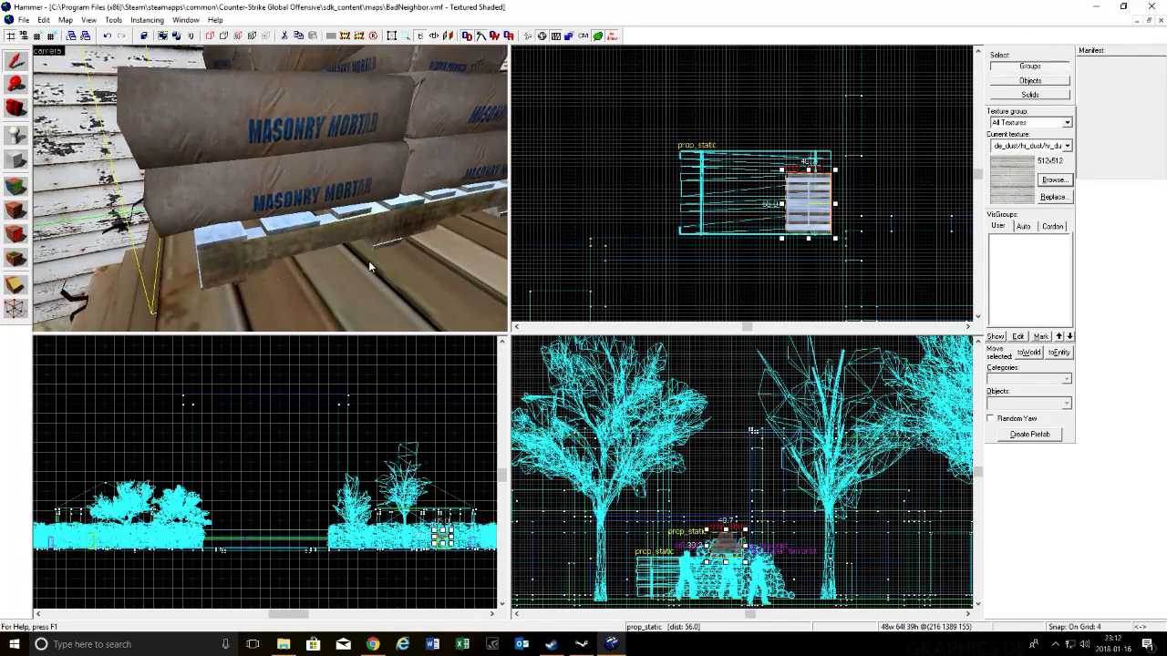
key("s")
key("s")
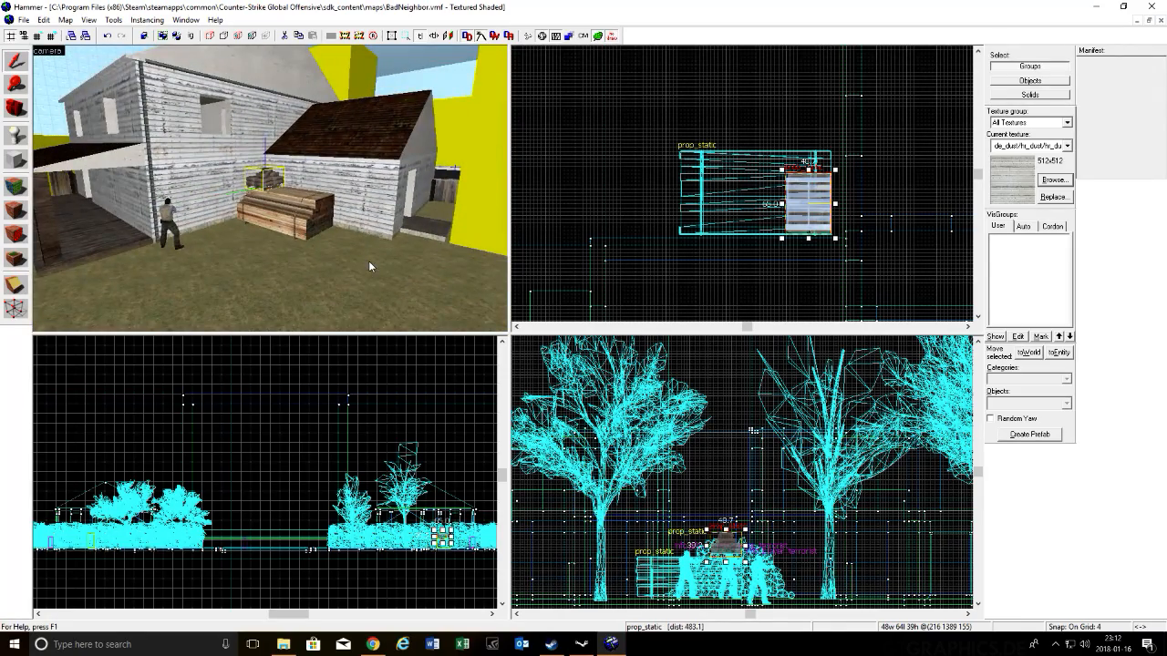
Step: Examine the stacked props beside the white house from the yard, and the roof edges across to the green house
left_click(376, 286)
key("w")
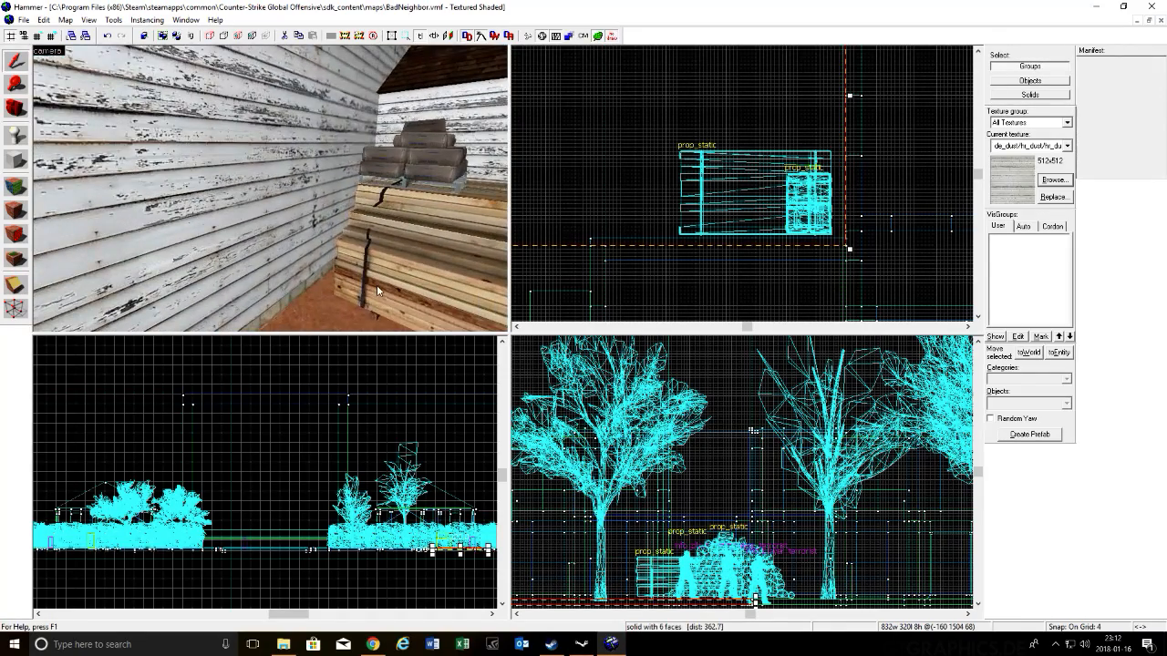
key("s")
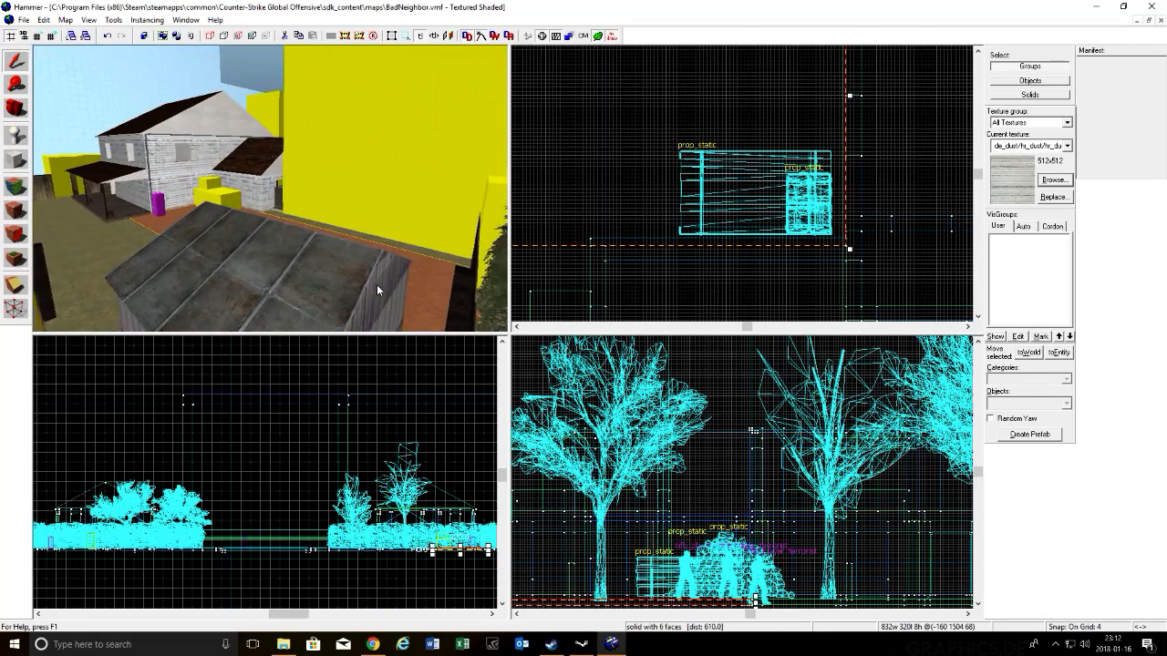
key("w")
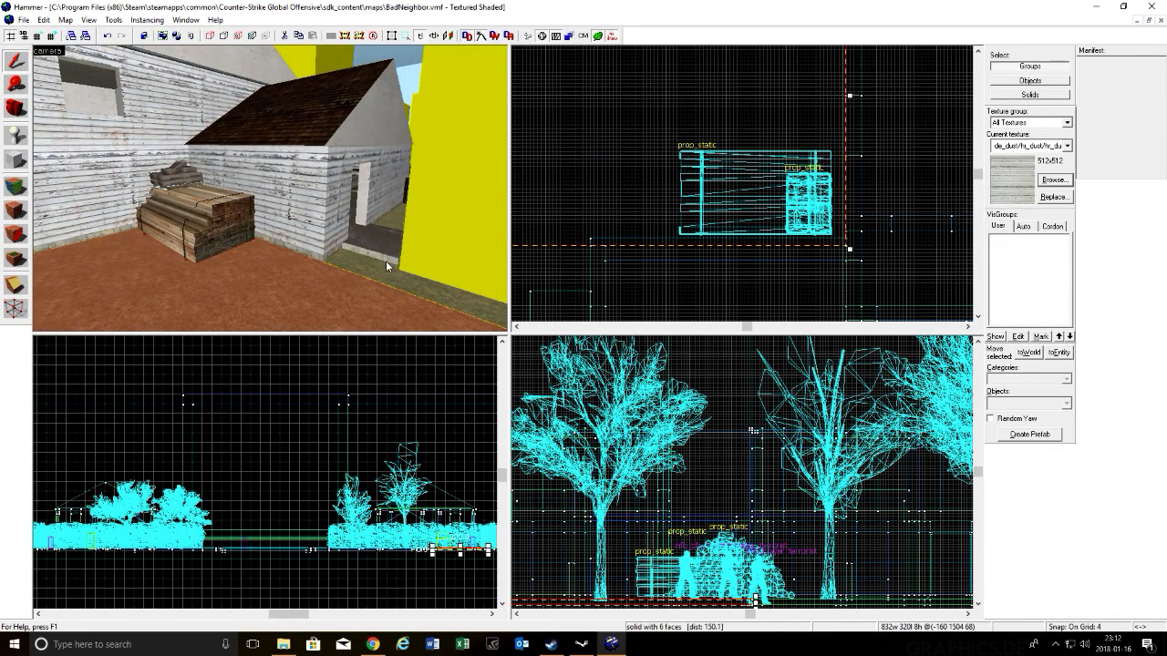
key("s")
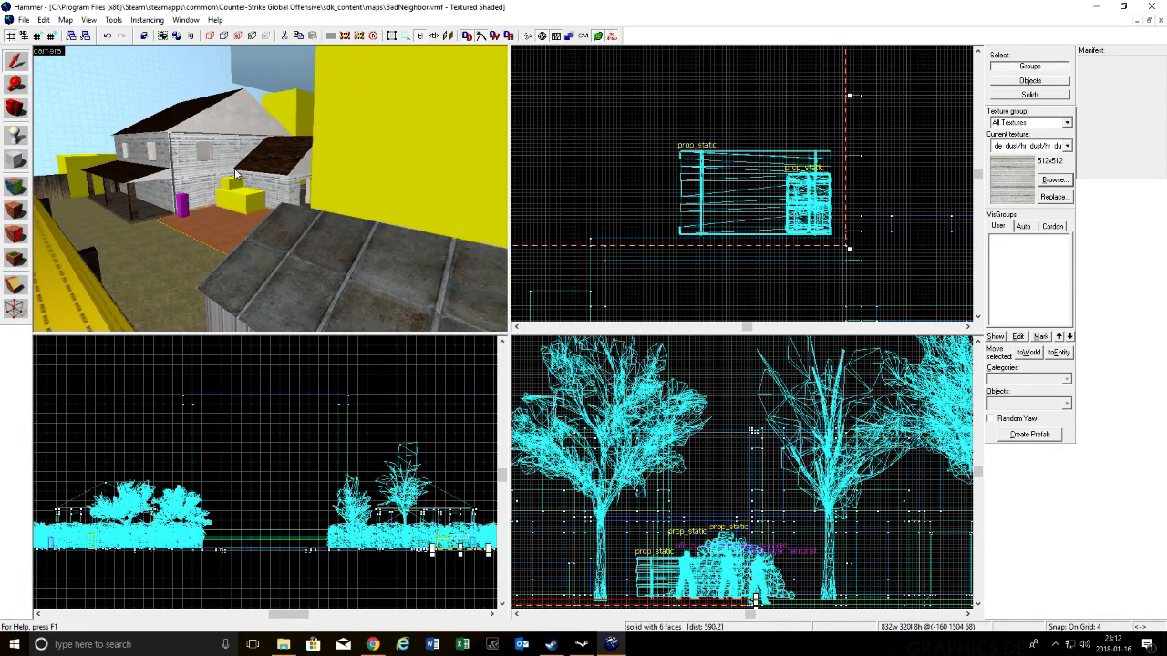
key("w")
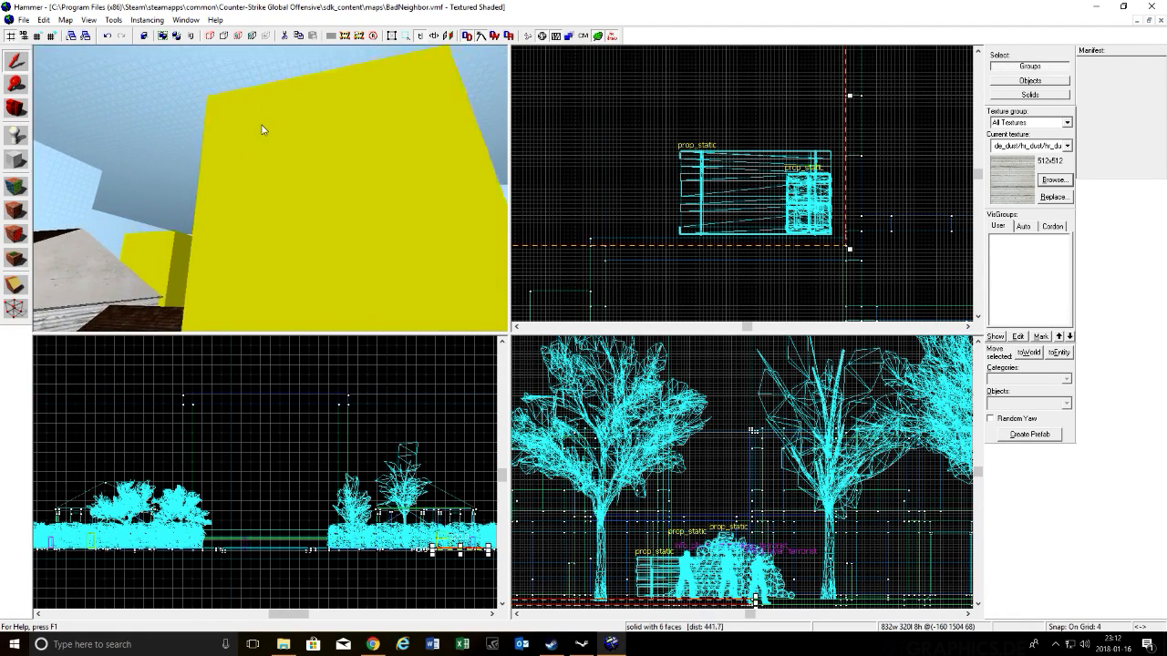
key("w")
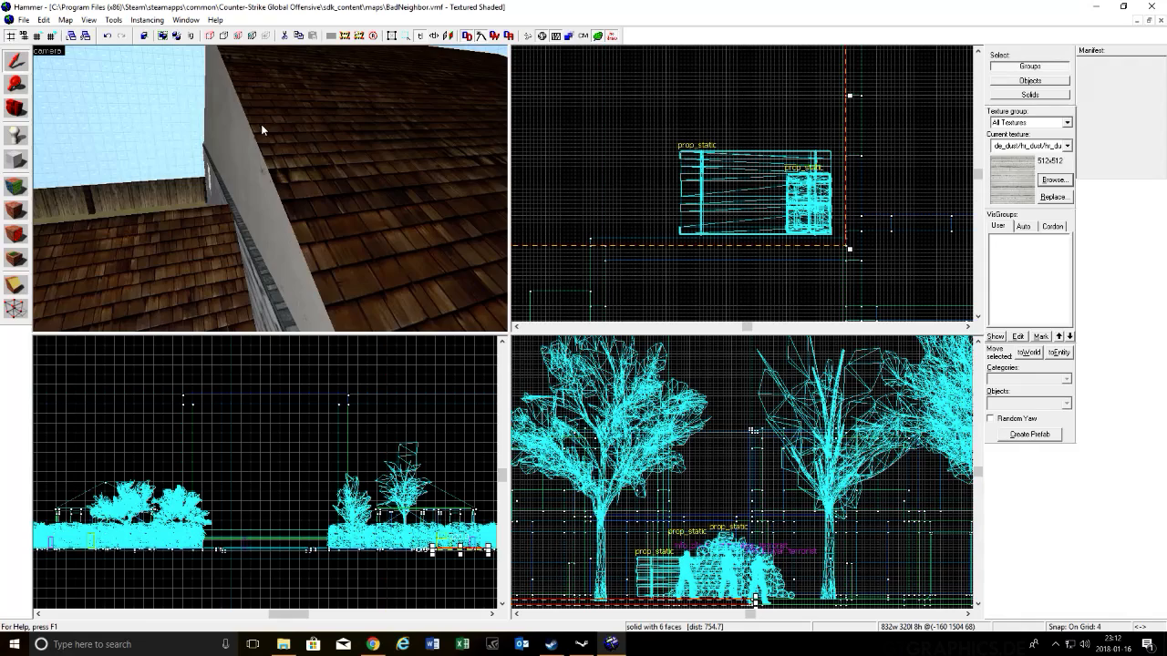
key("s")
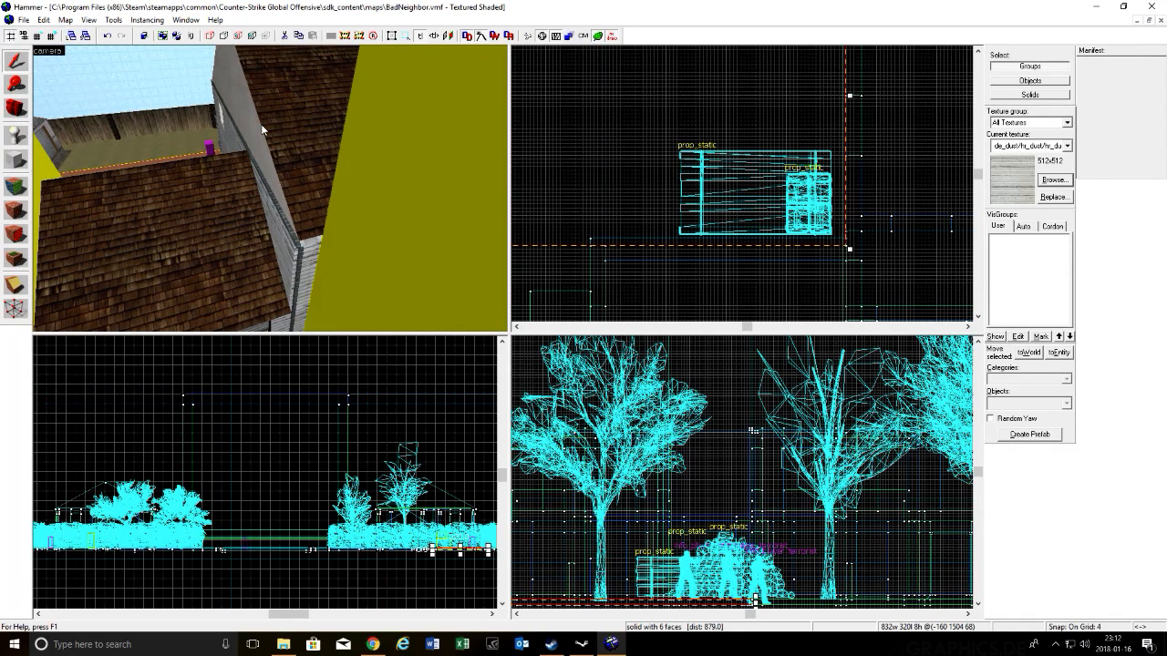
key("s")
key("w")
key("w")
key("z")
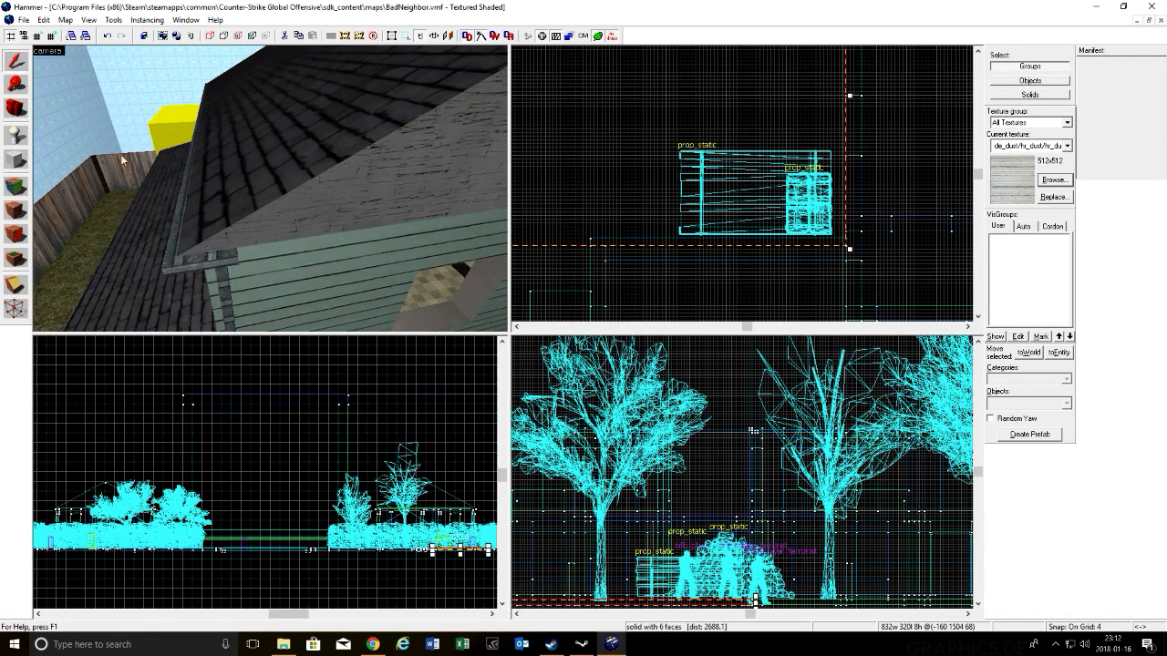
Step: Select the roof-corner trim brush on the green house and outline a block 4 wide, 648 long and 4 high along the gable wall
left_click(222, 264)
left_click(15, 160)
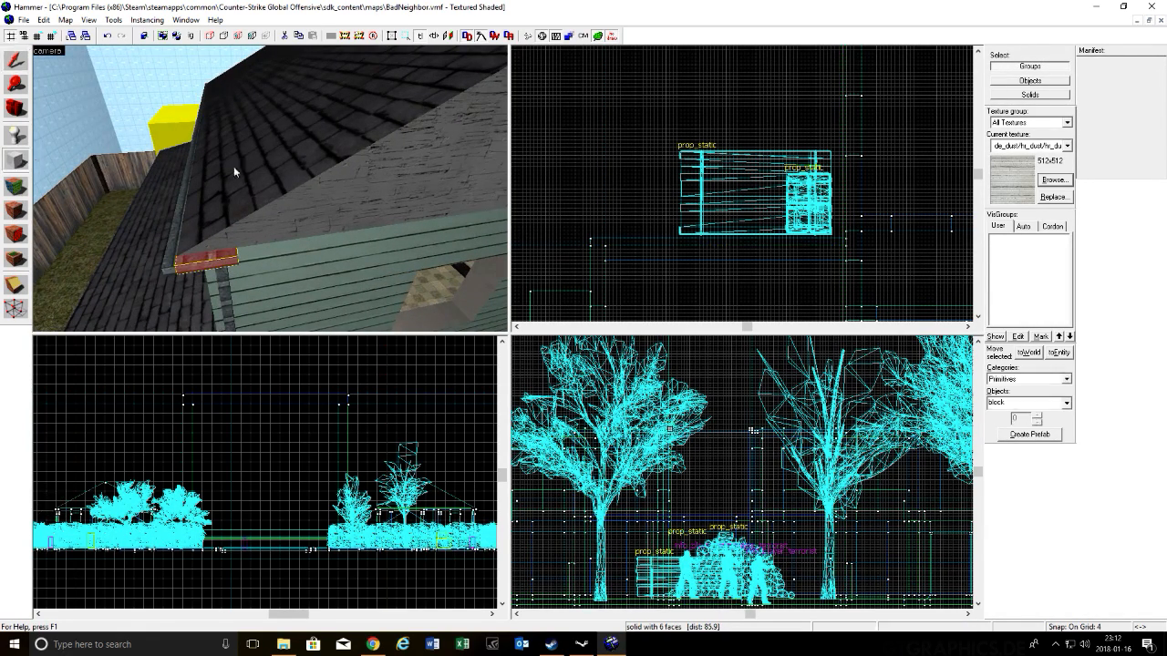
scroll(703, 214, "down", 6)
scroll(703, 215, "down", 5)
scroll(706, 223, "up", 12)
scroll(708, 230, "up", 18)
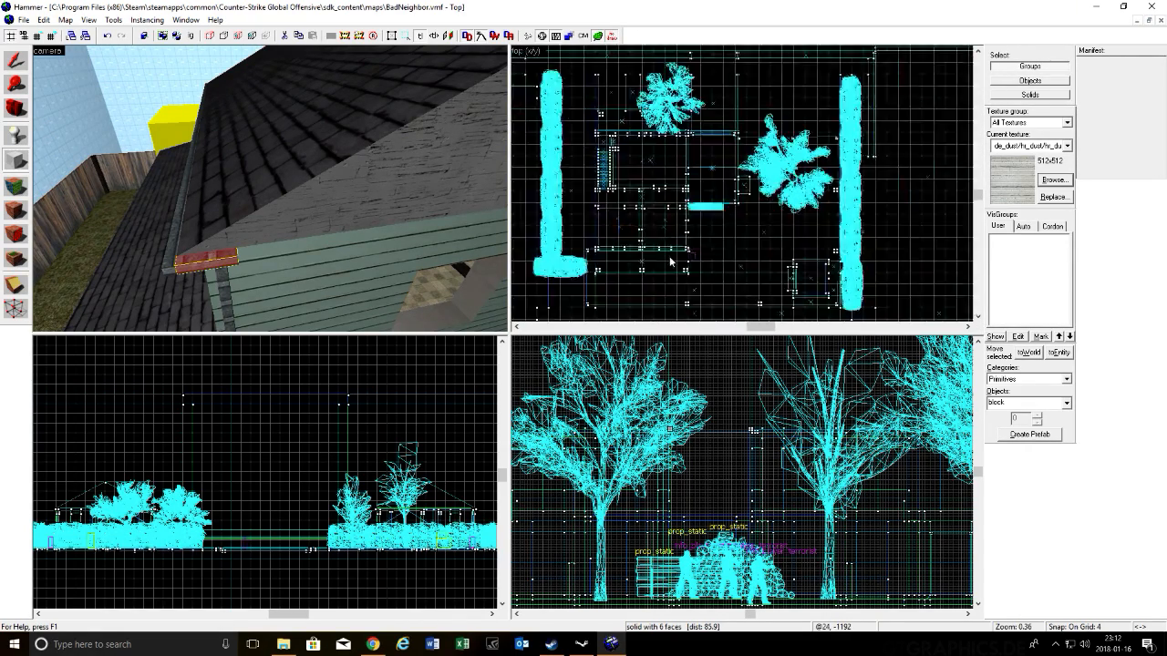
left_click_drag(667, 275, 687, 2)
scroll(687, 135, "down", 12)
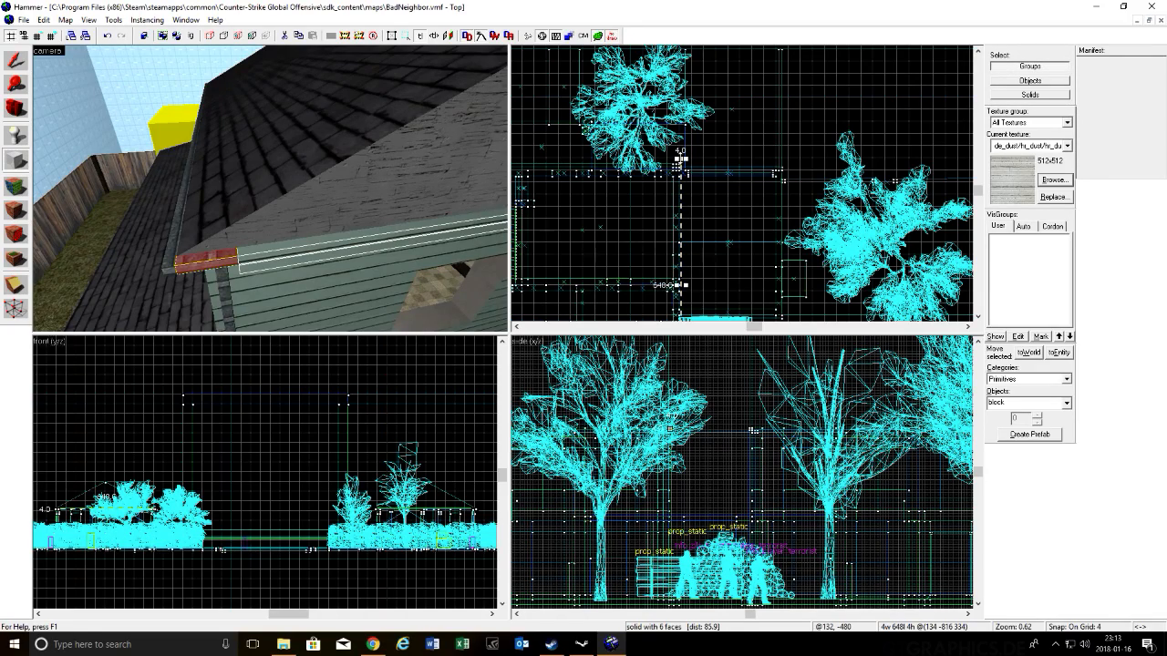
Step: Shorten the trim block to 644 units, shift it 4 units sideways at 4 units wide, and create the brush
scroll(682, 171, "up", 12)
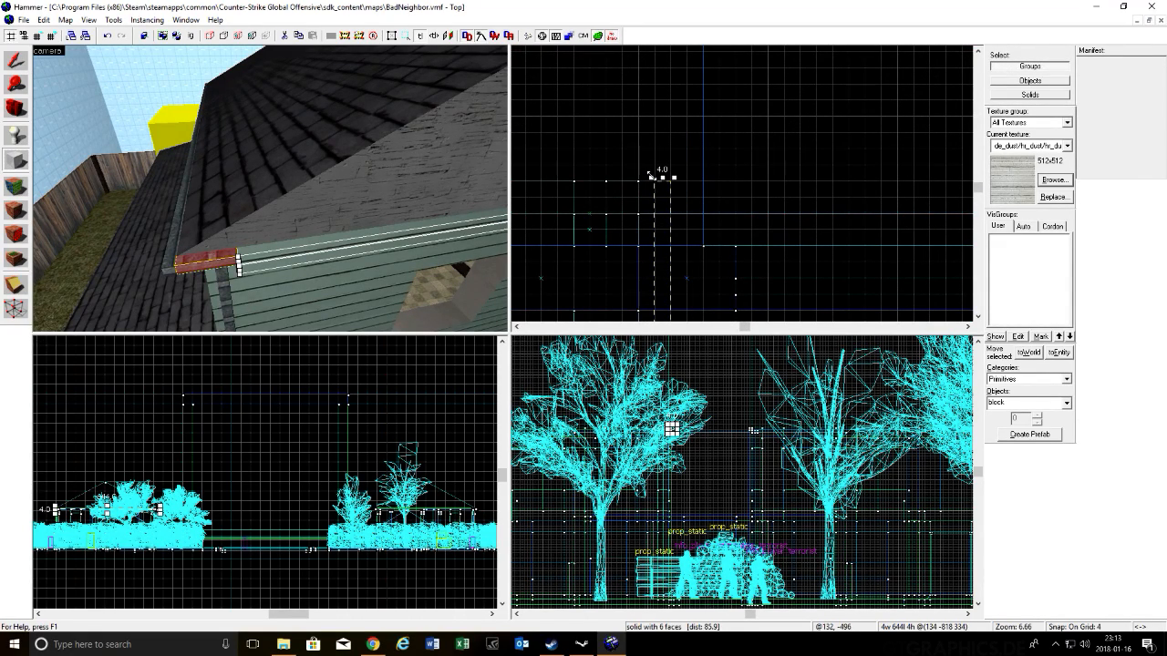
scroll(676, 190, "down", 5)
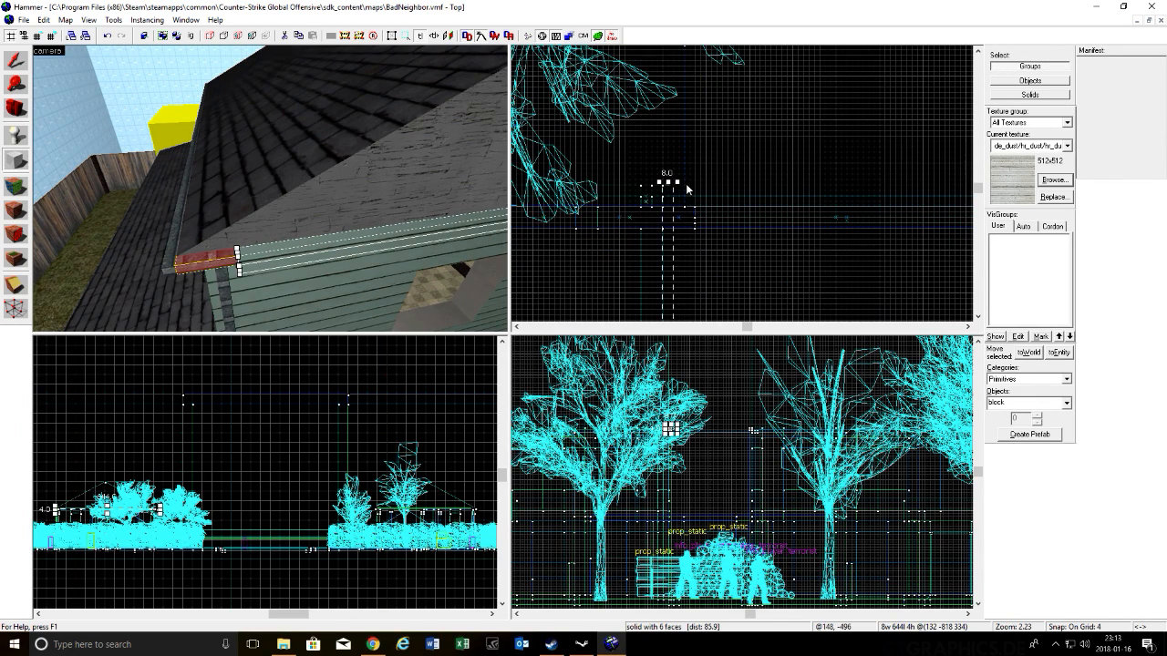
left_click_drag(679, 179, 672, 182)
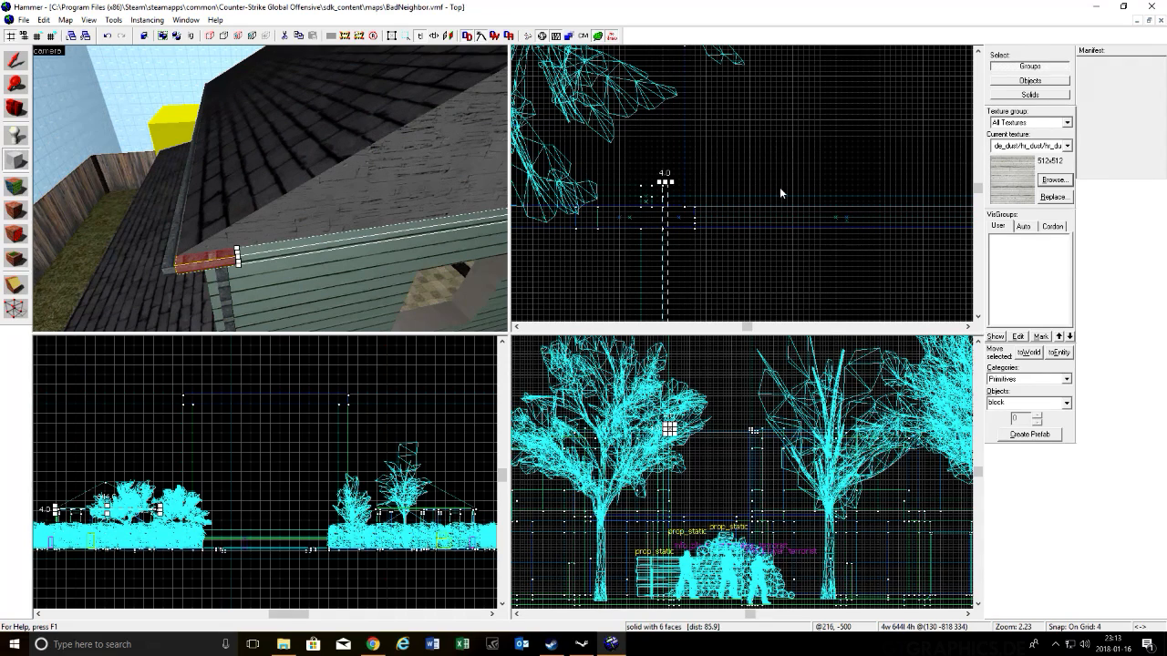
key("ctrl+z")
Step: Examine the new gable trim on the green house from several sides and look over the neighbouring street
key("z")
key("s")
key("d")
key("w")
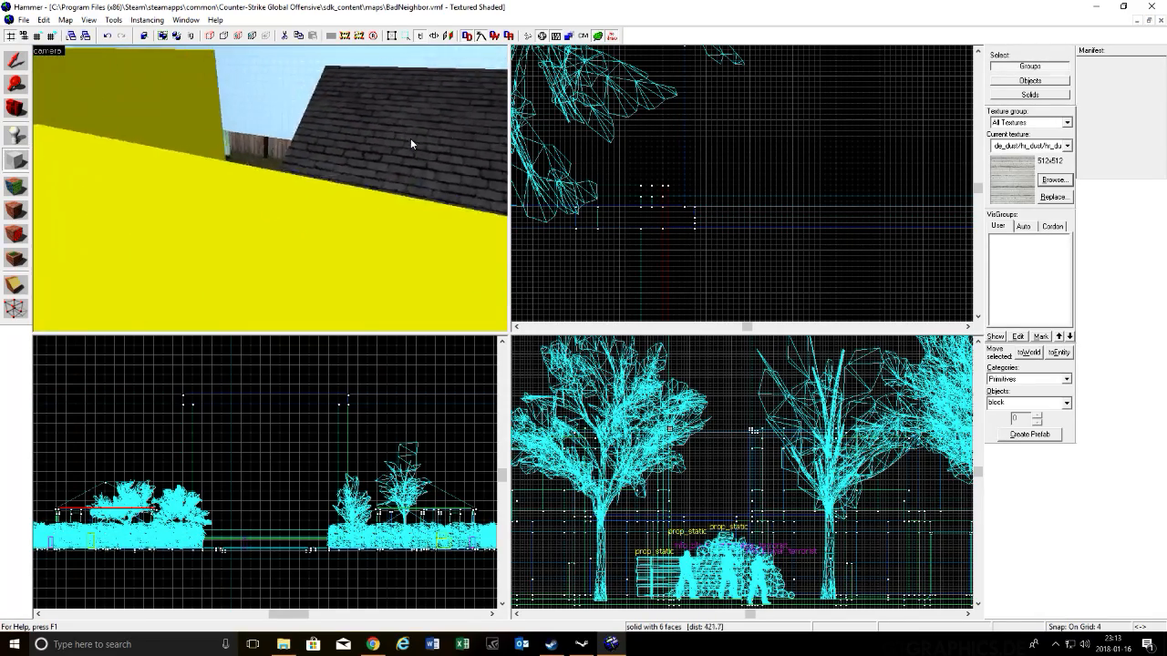
key("w")
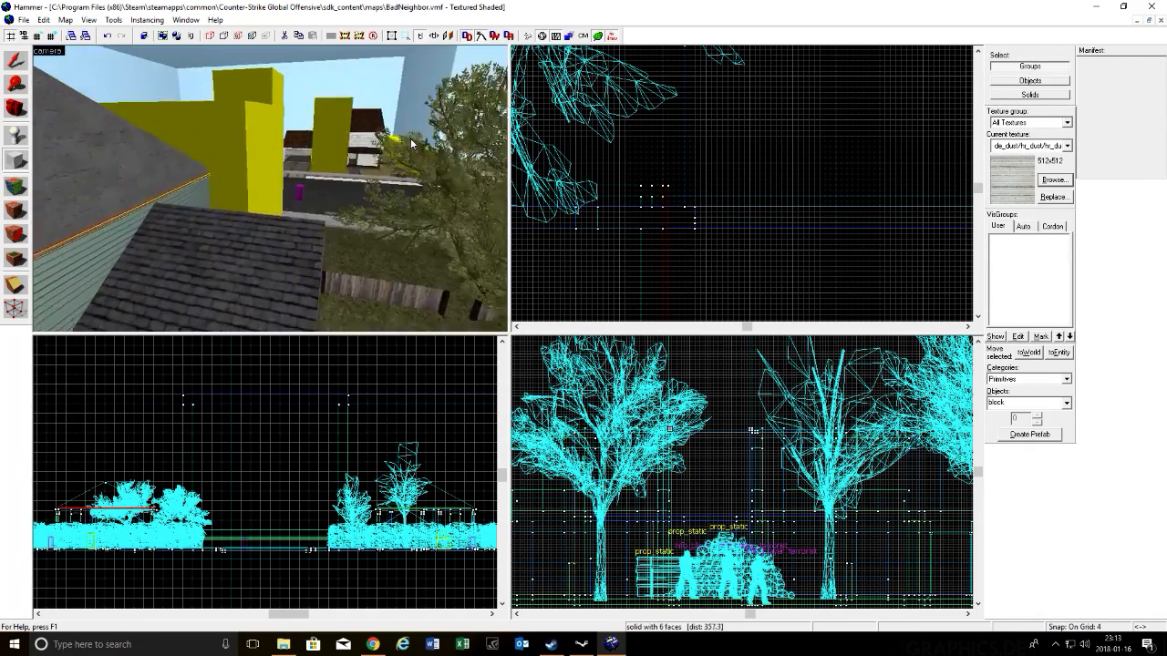
key("w")
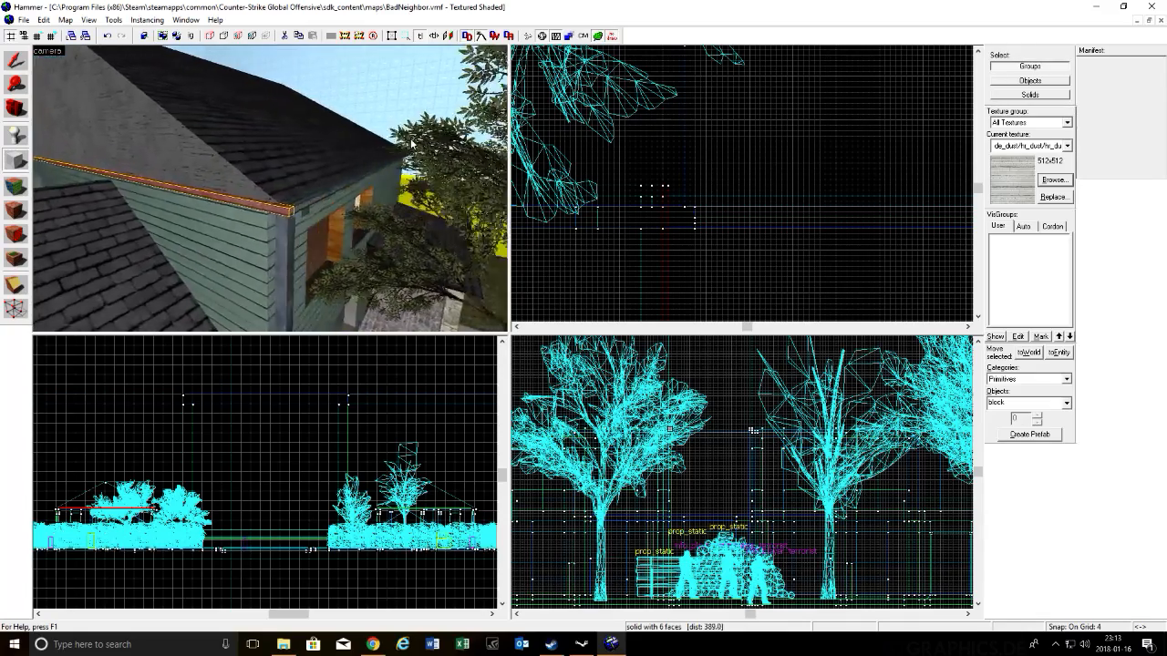
key("w")
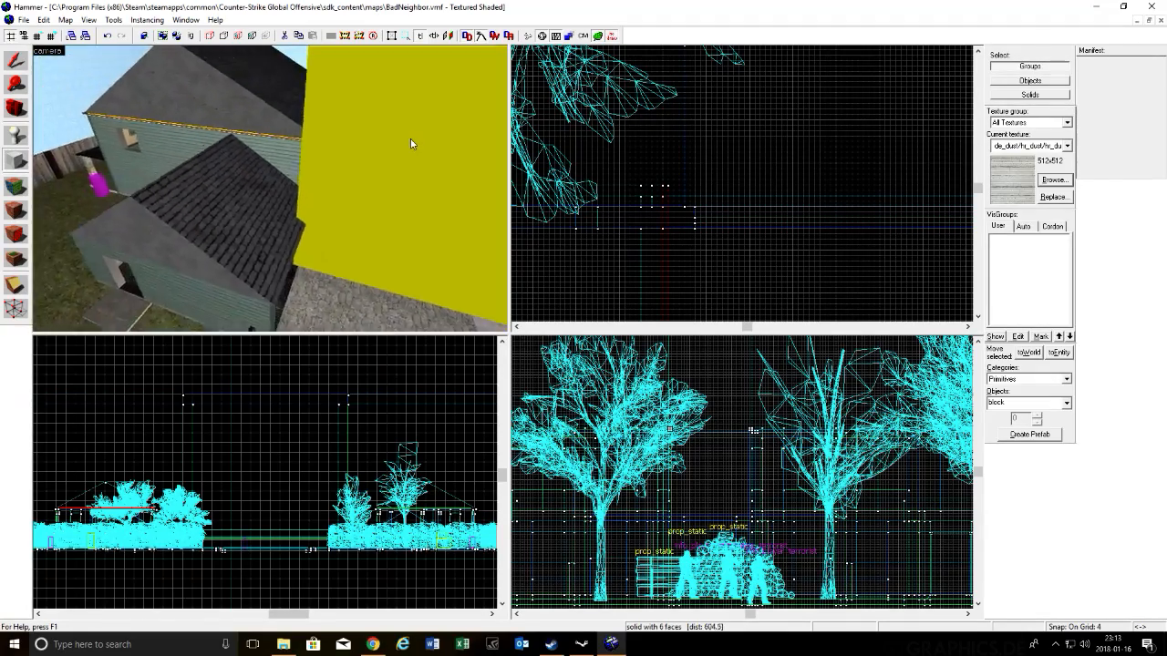
key("w")
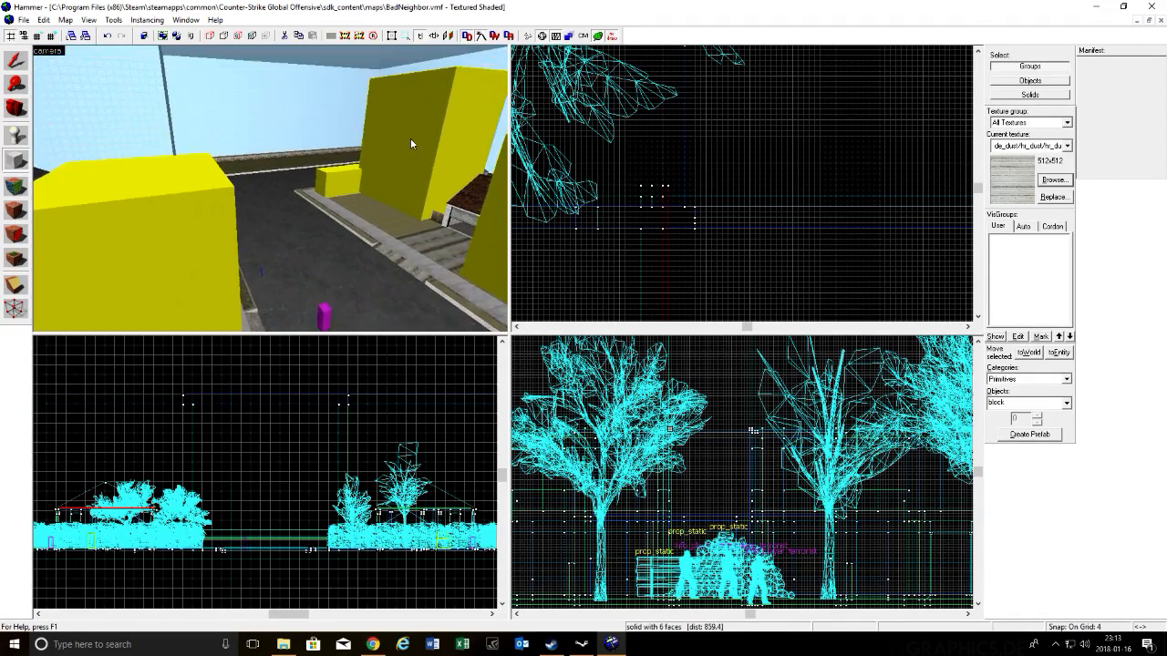
Step: Examine the neighbouring roofs and the white house's garage, windows and porch up to its open front doorway
key("w")
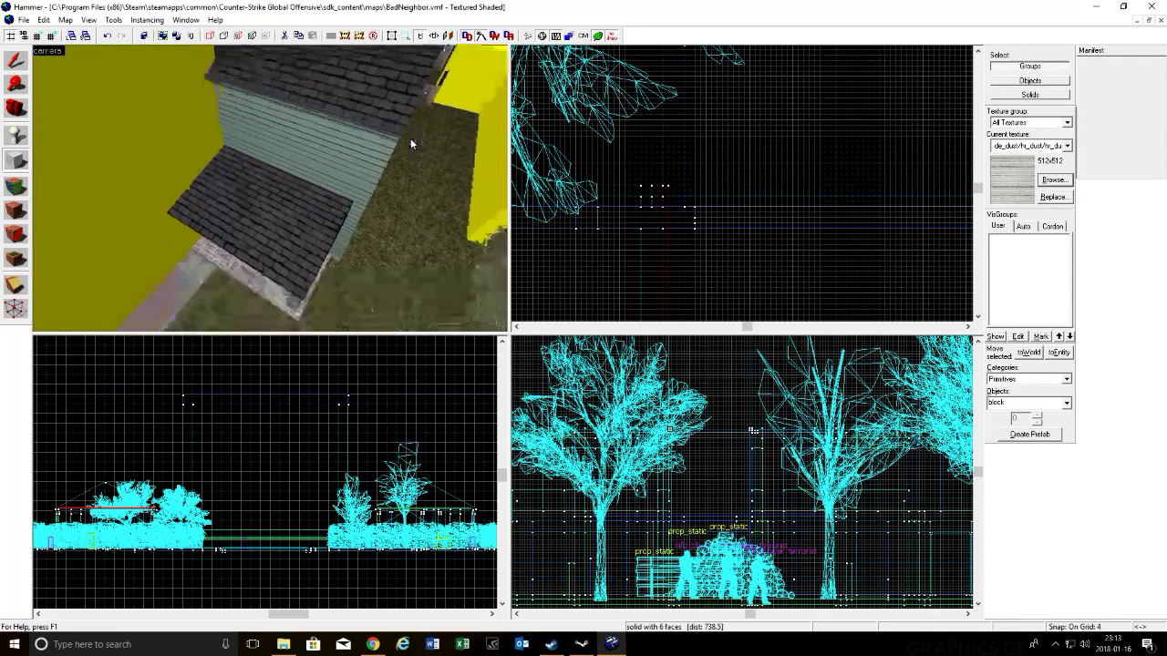
key("w")
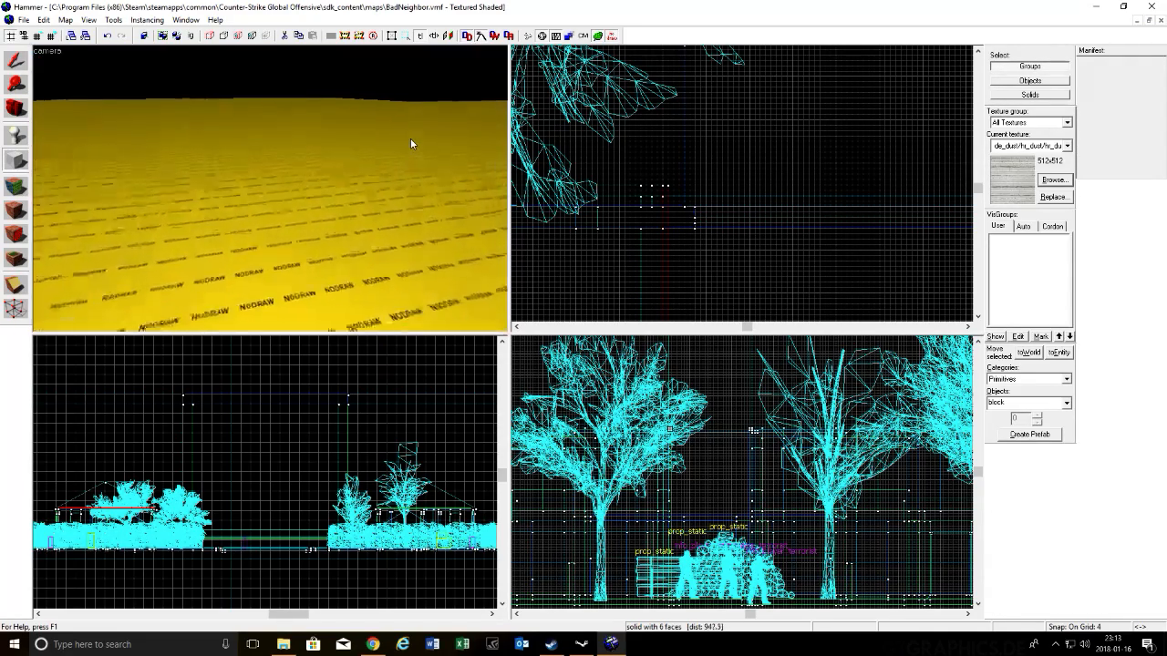
key("w")
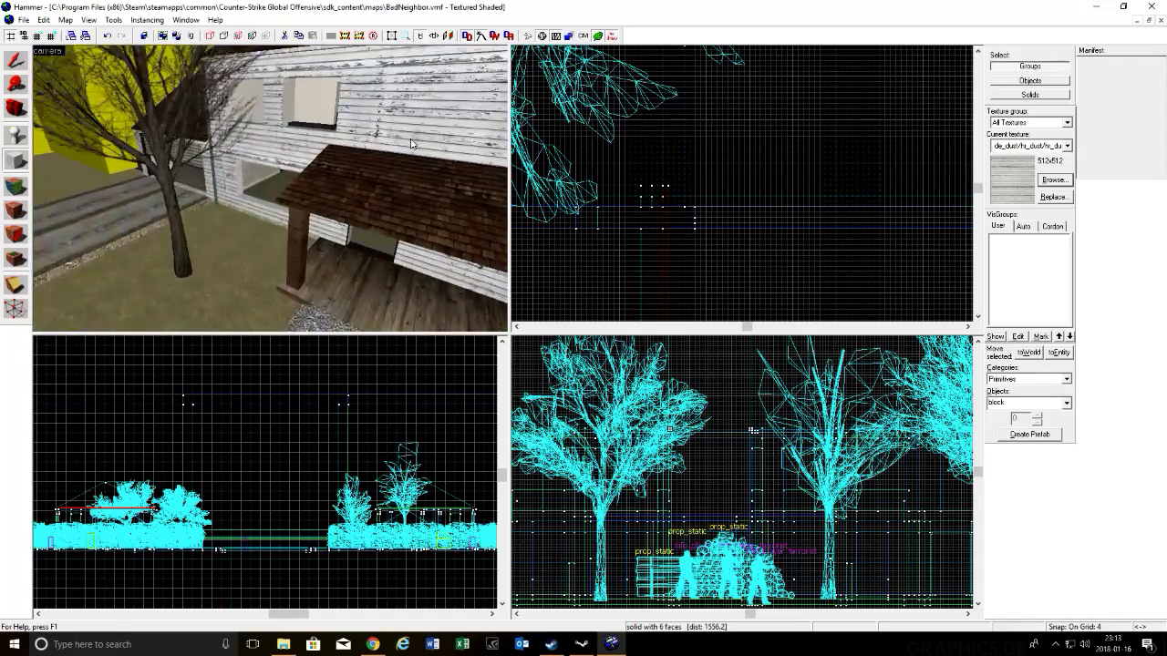
key("s")
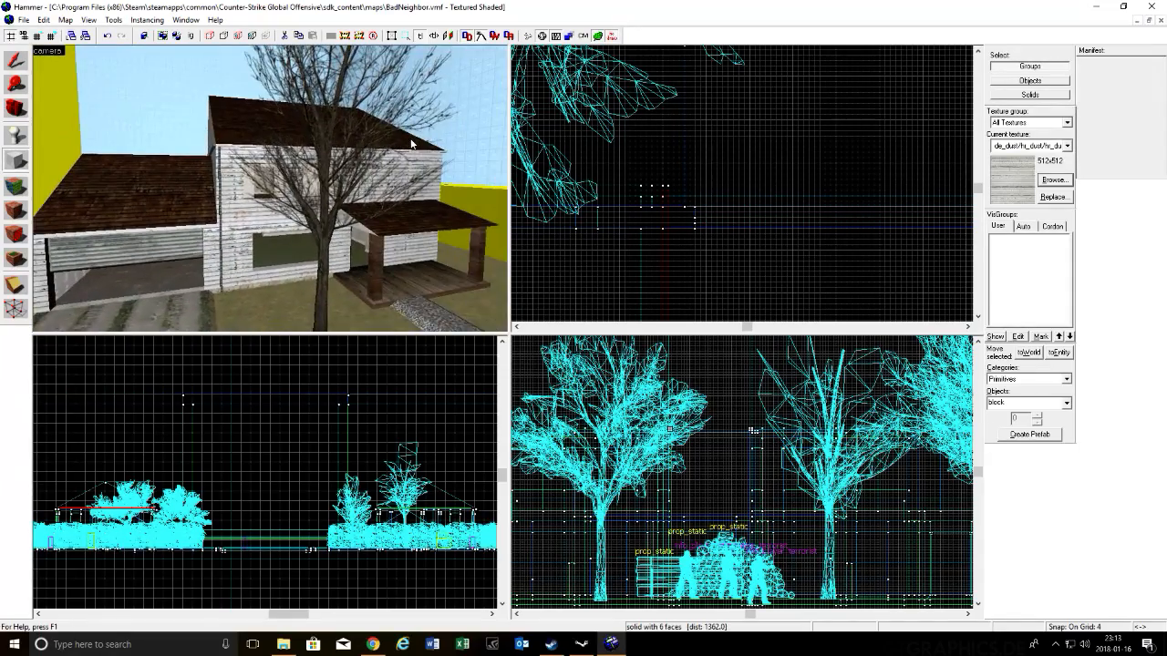
key("w")
key("s")
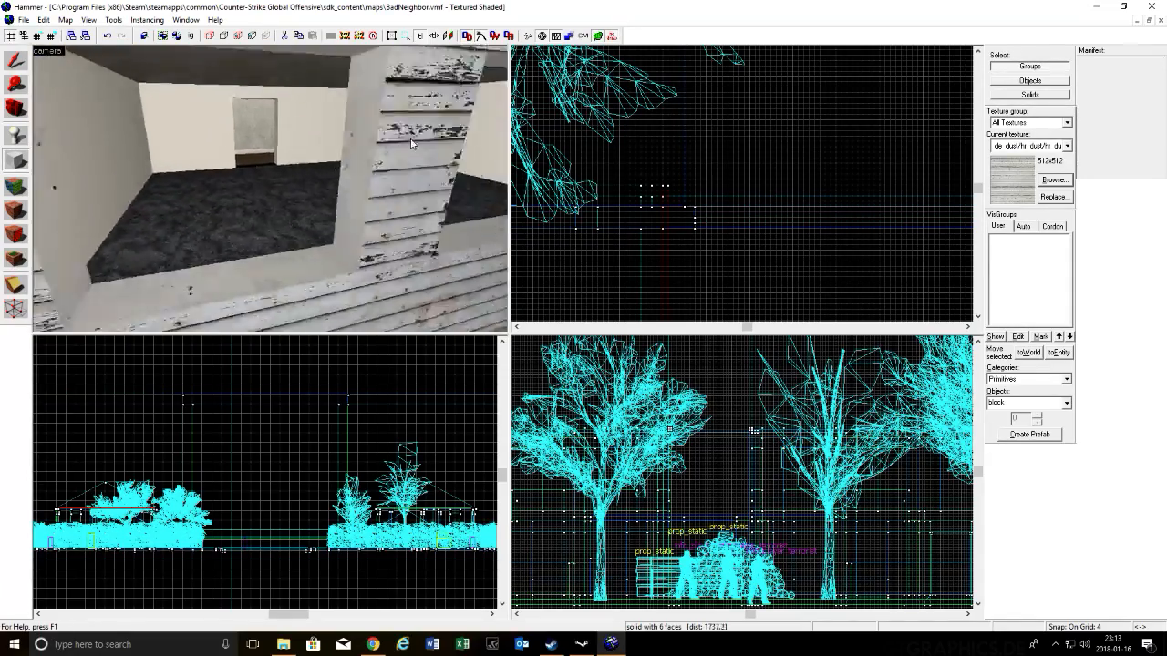
key("s")
key("w")
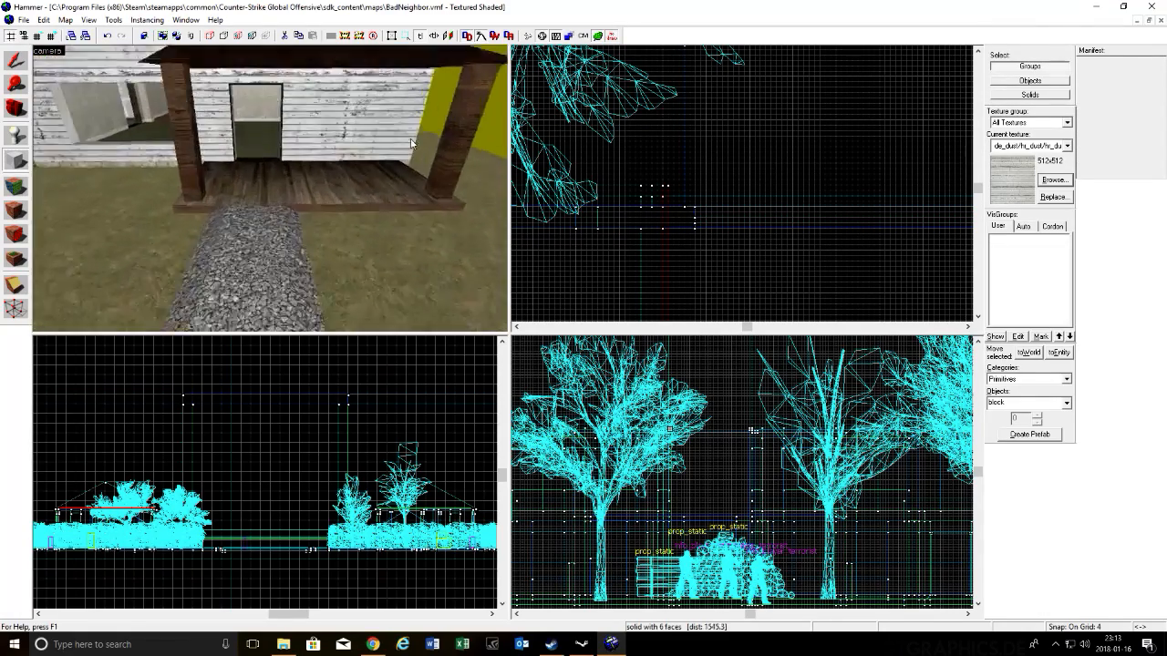
key("w")
key("s")
key("w")
key("z")
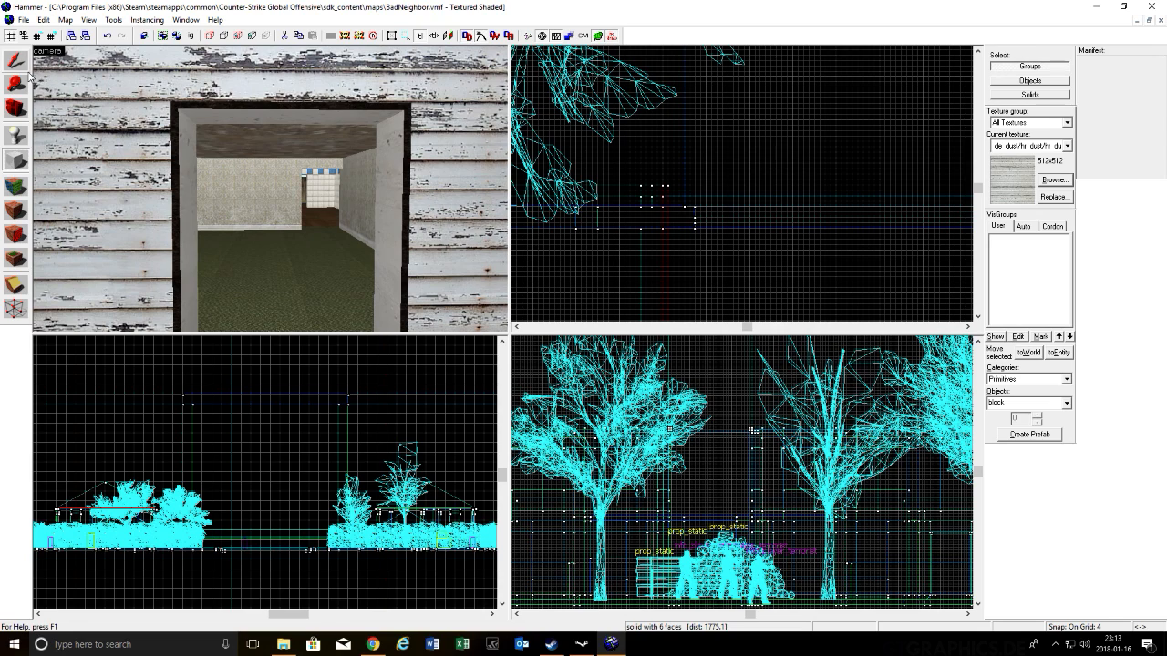
Step: Select the side jamb of the white house's front door frame and examine the doorway, adjoining rooms and garage
left_click(400, 147)
key("s")
key("w")
key("w")
key("s")
key("w")
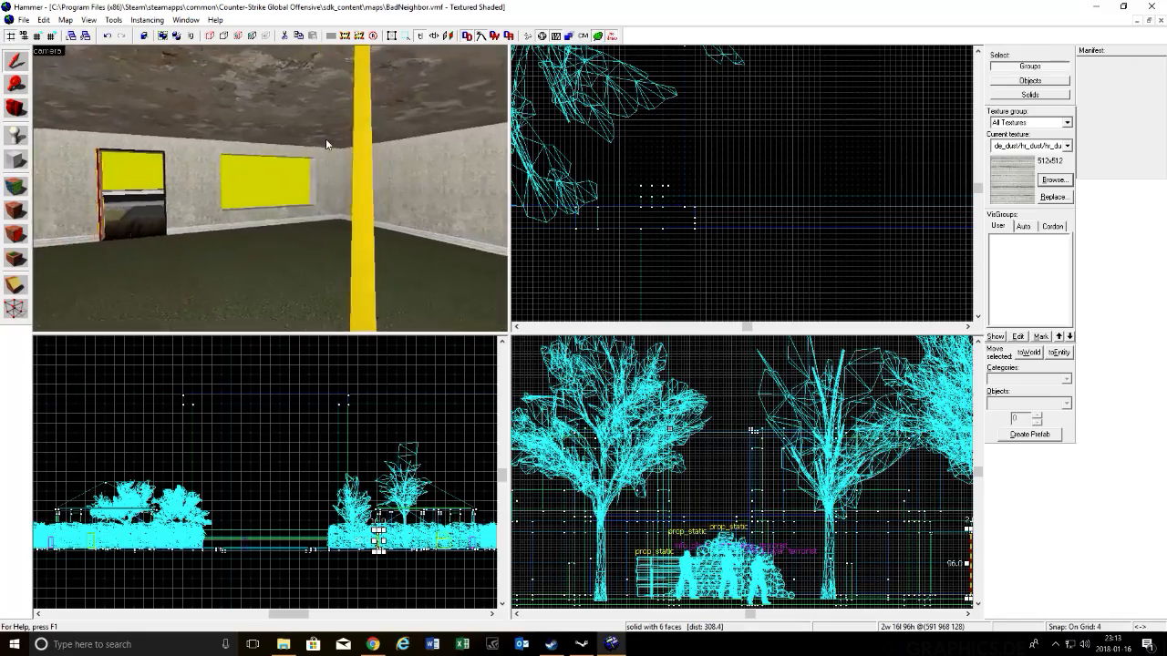
key("w")
key("w")
key("s")
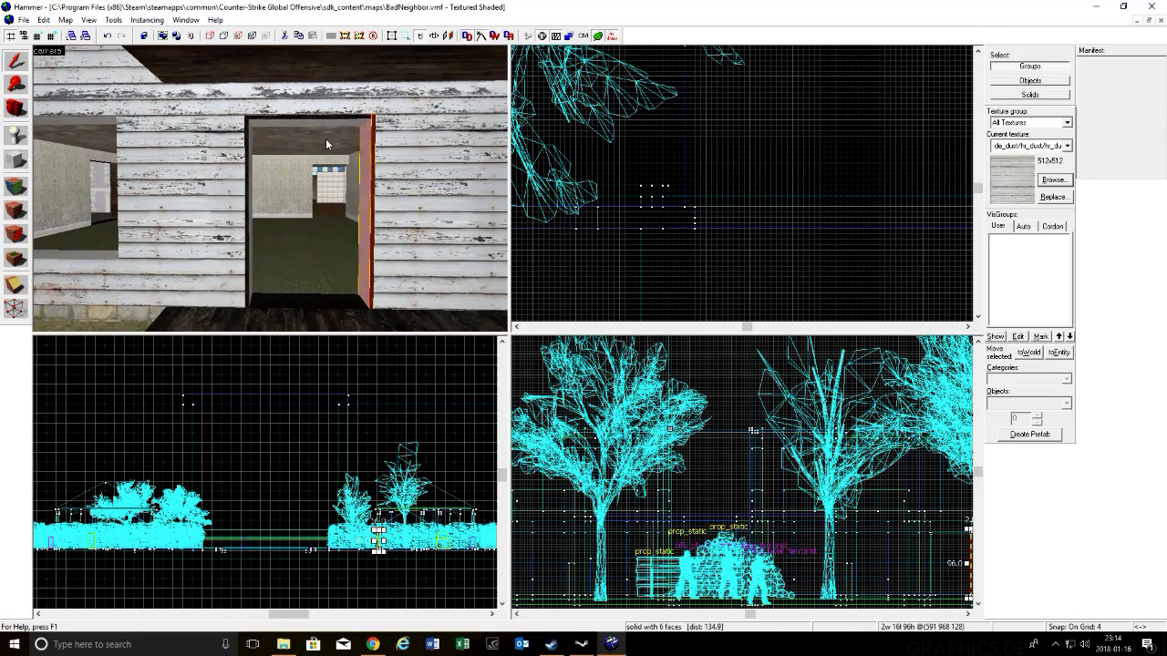
key("w")
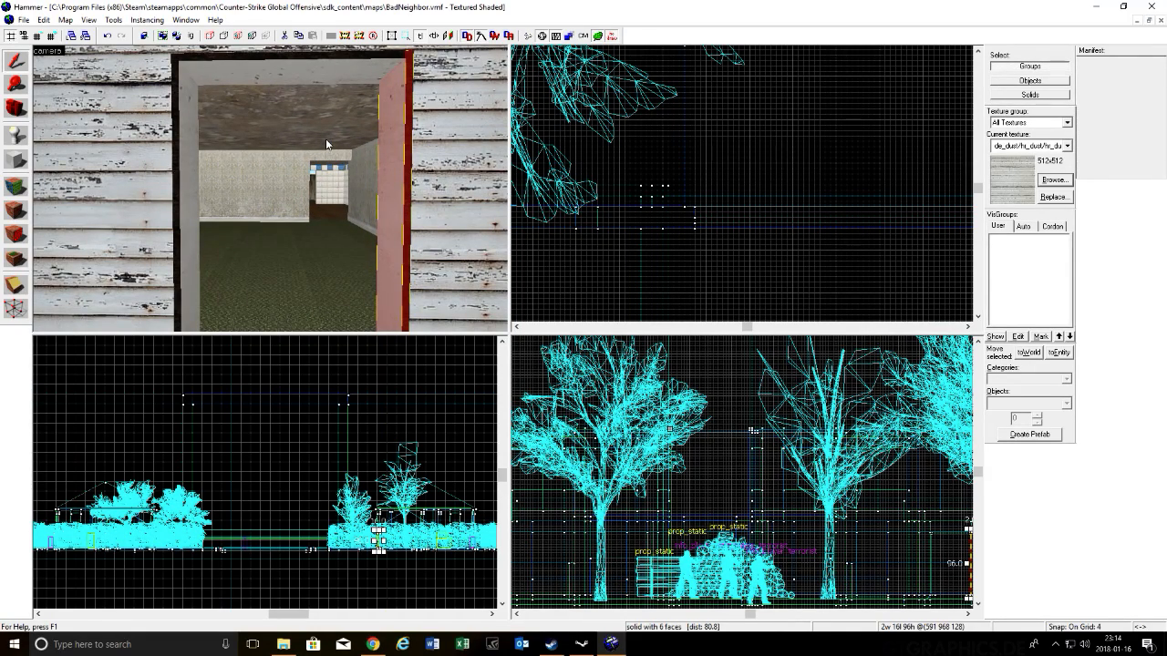
key("w")
key("w")
key("w")
key("w")
key("w")
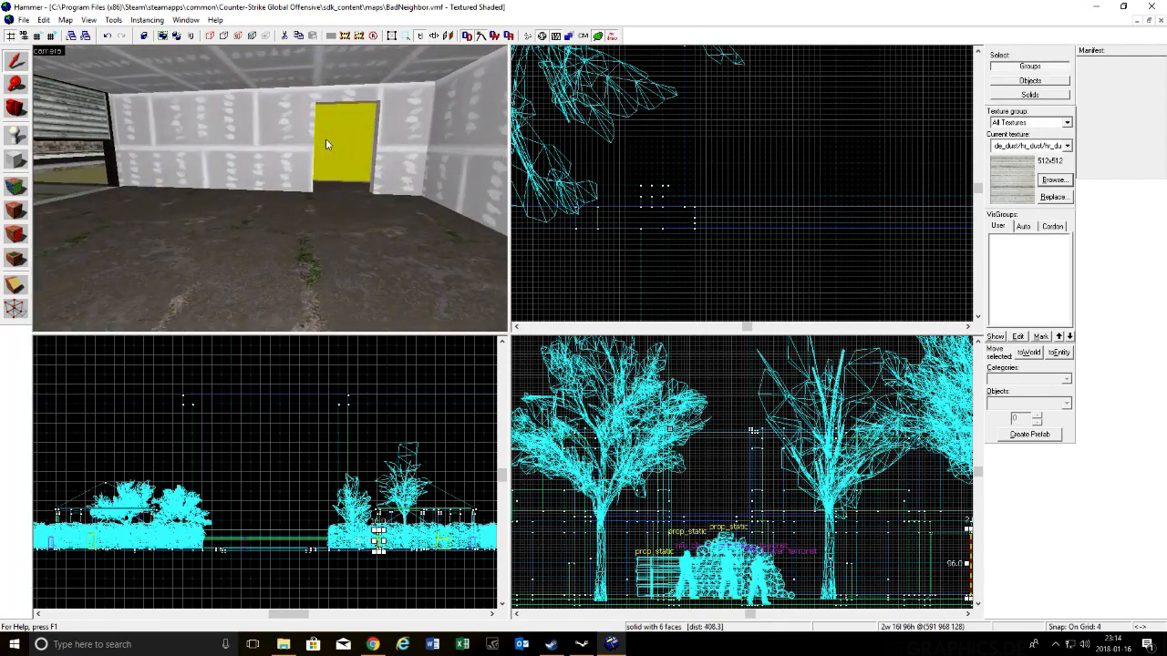
Step: Examine the white house's porch side, wallpapered room and tiled room, returning to the front doorway from outside
key("w")
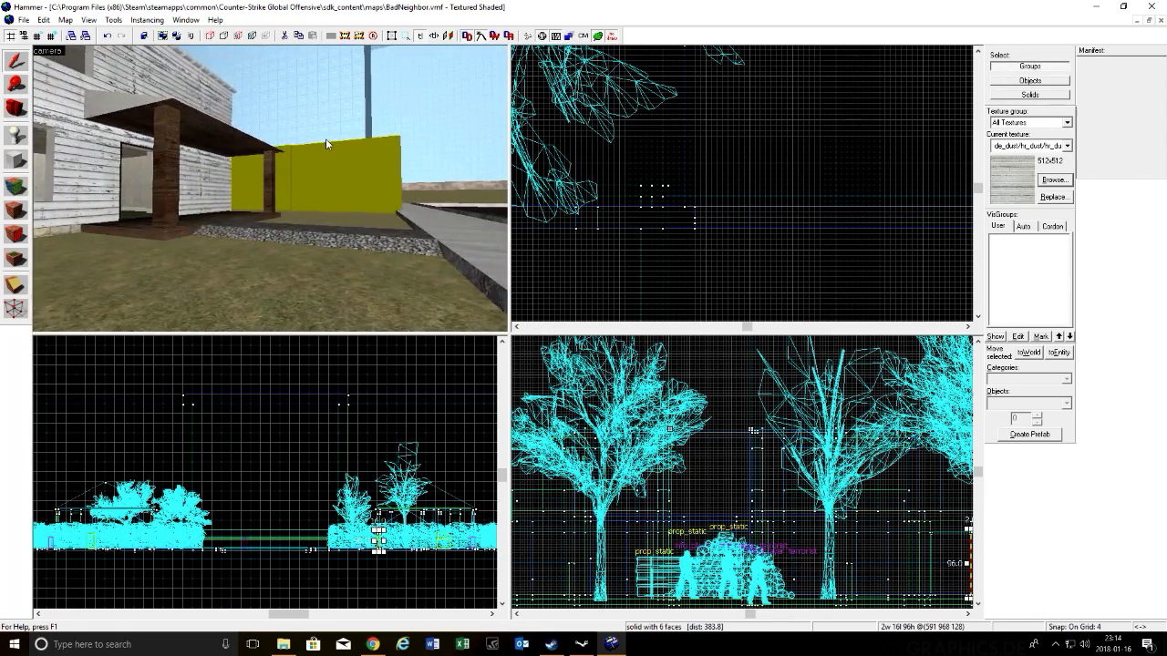
key("w")
key("w")
key("w")
key("w")
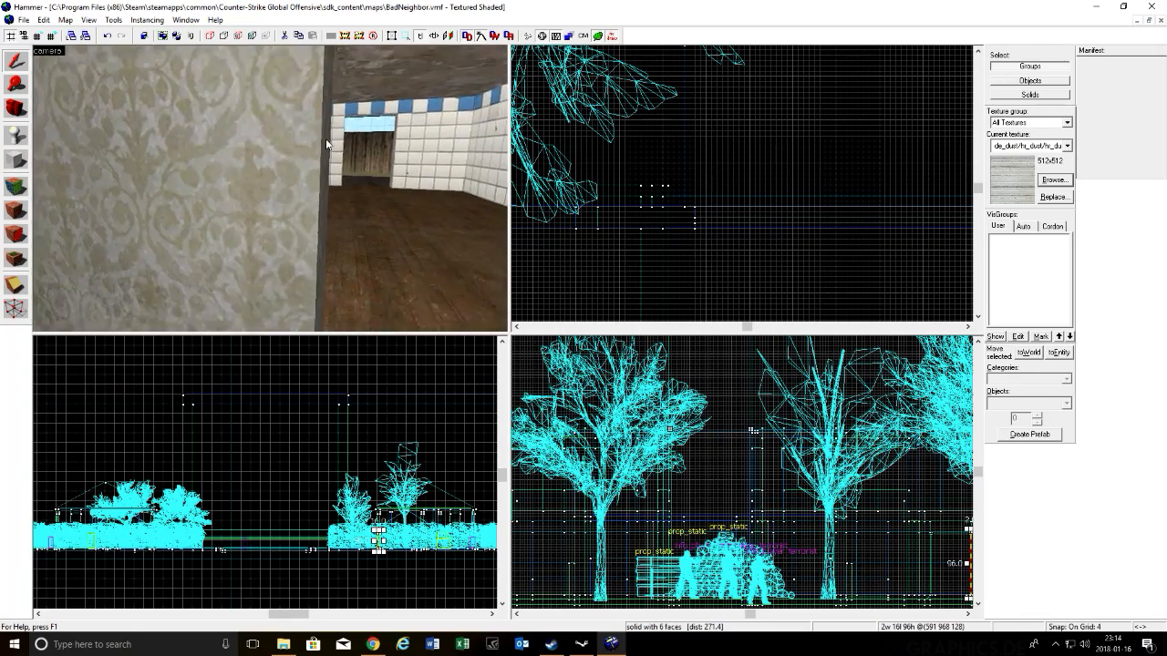
key("s")
key("w")
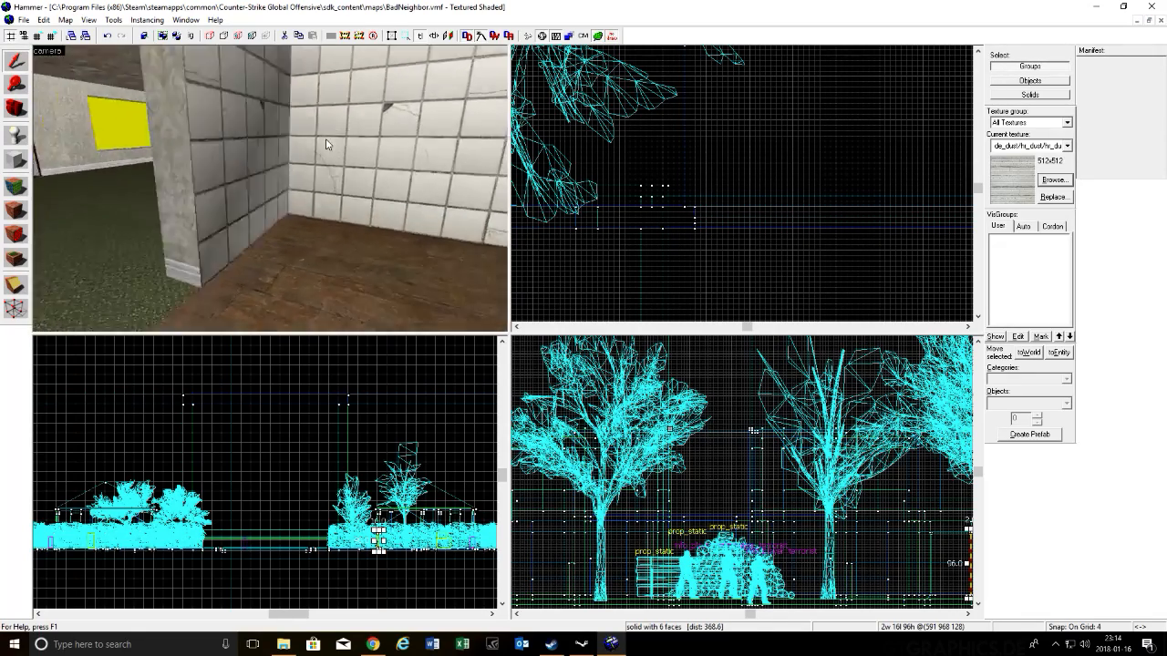
key("s")
key("w")
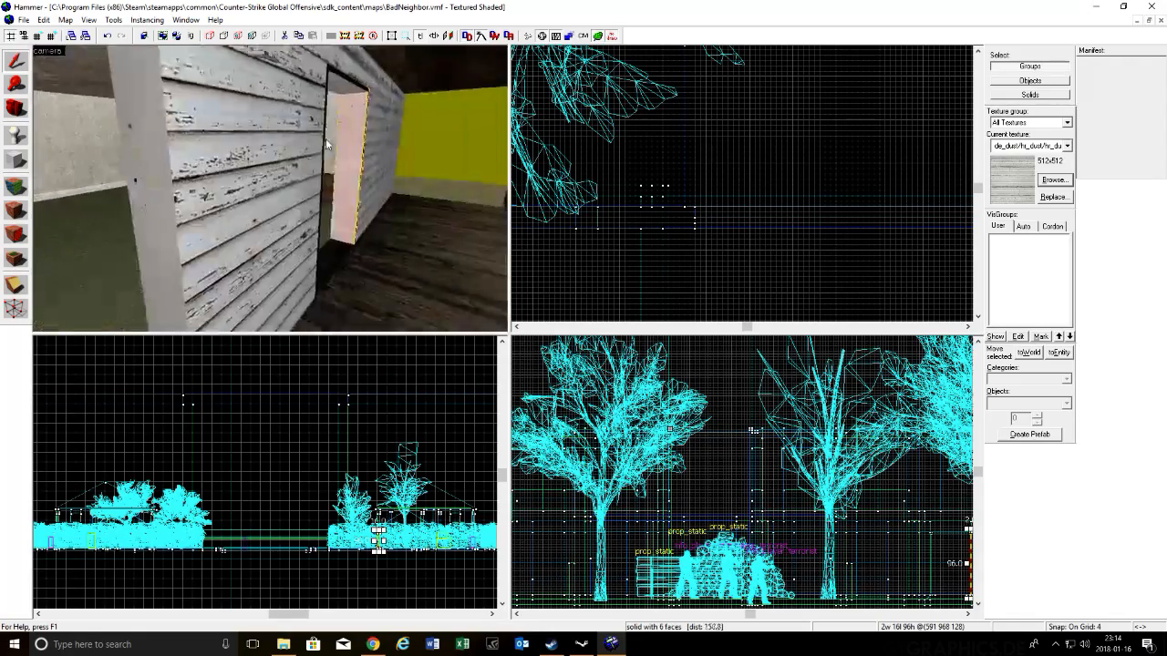
key("s")
key("w")
key("a")
key("w")
key("s")
key("a")
key("w")
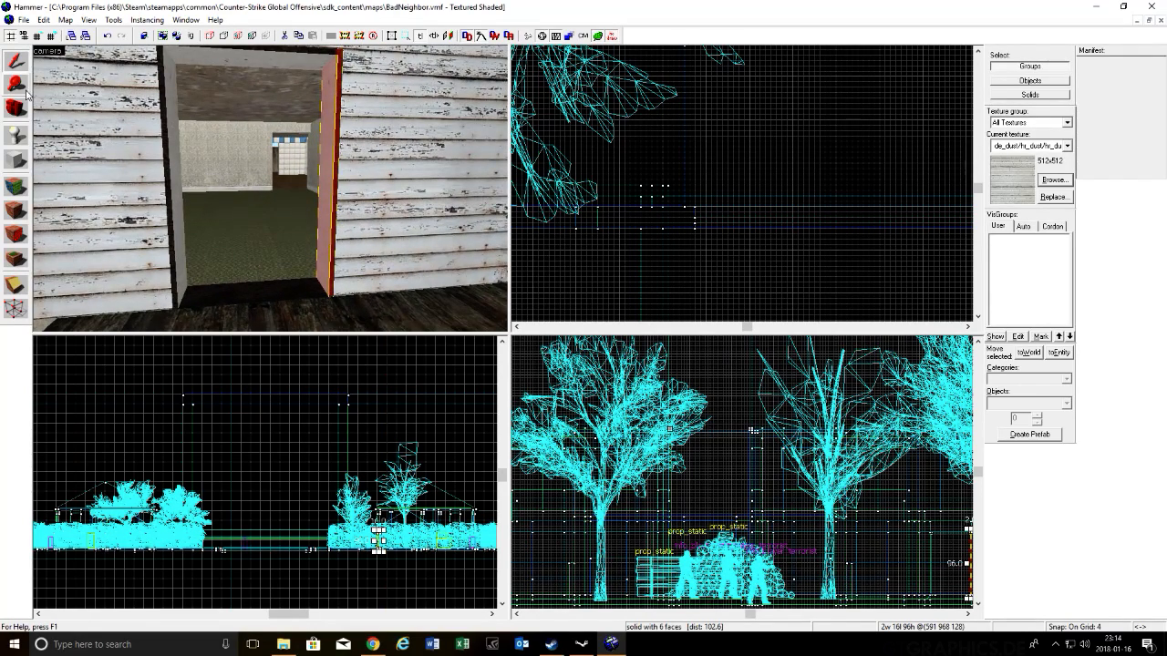
Step: With the grid at 2 units, outline a block 60 wide, 2 deep and 94 high between the front door jambs
scroll(704, 217, "down", 10)
scroll(703, 217, "up", 8)
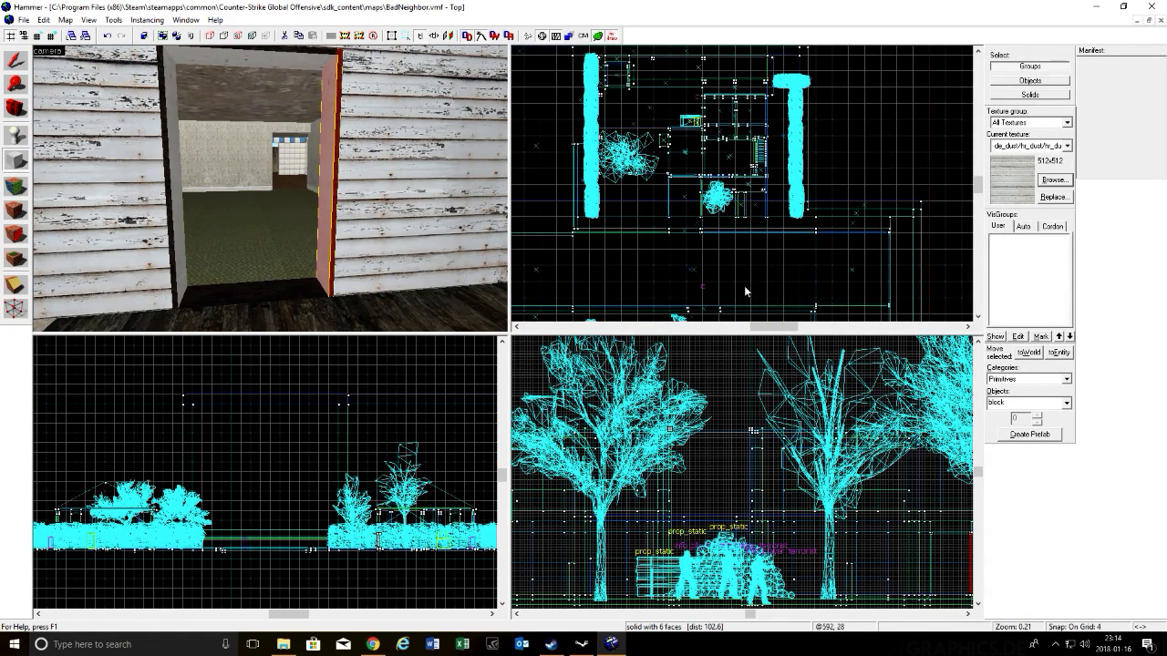
scroll(740, 270, "up", 6)
scroll(773, 161, "up", 6)
scroll(777, 194, "up", 8)
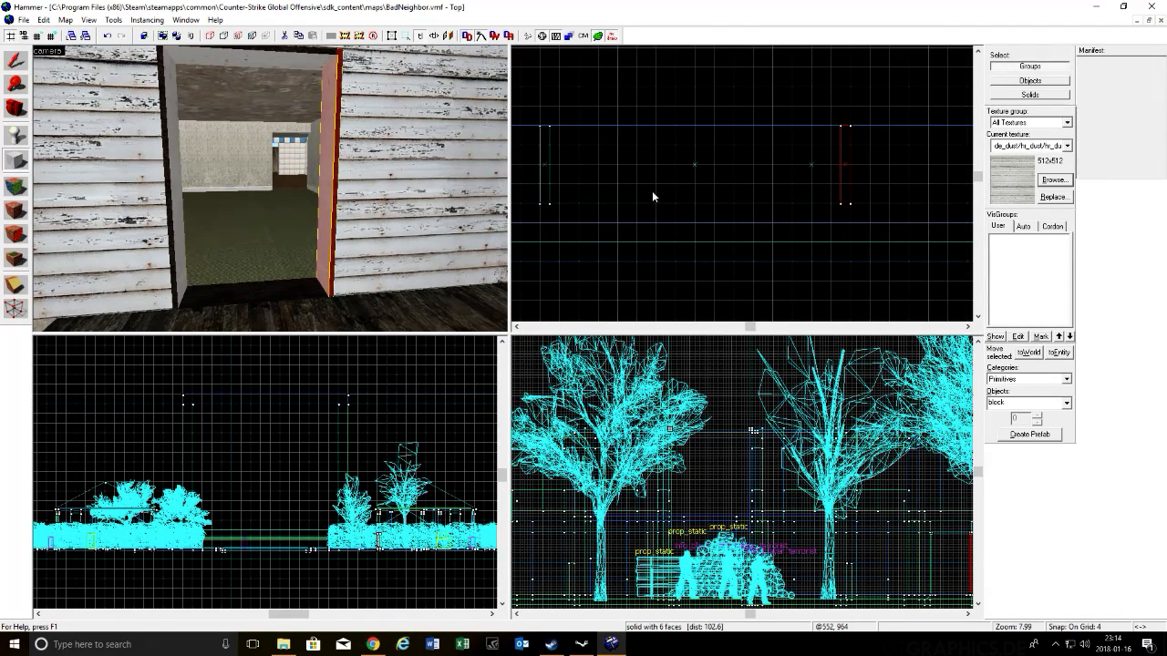
key("bracketleft")
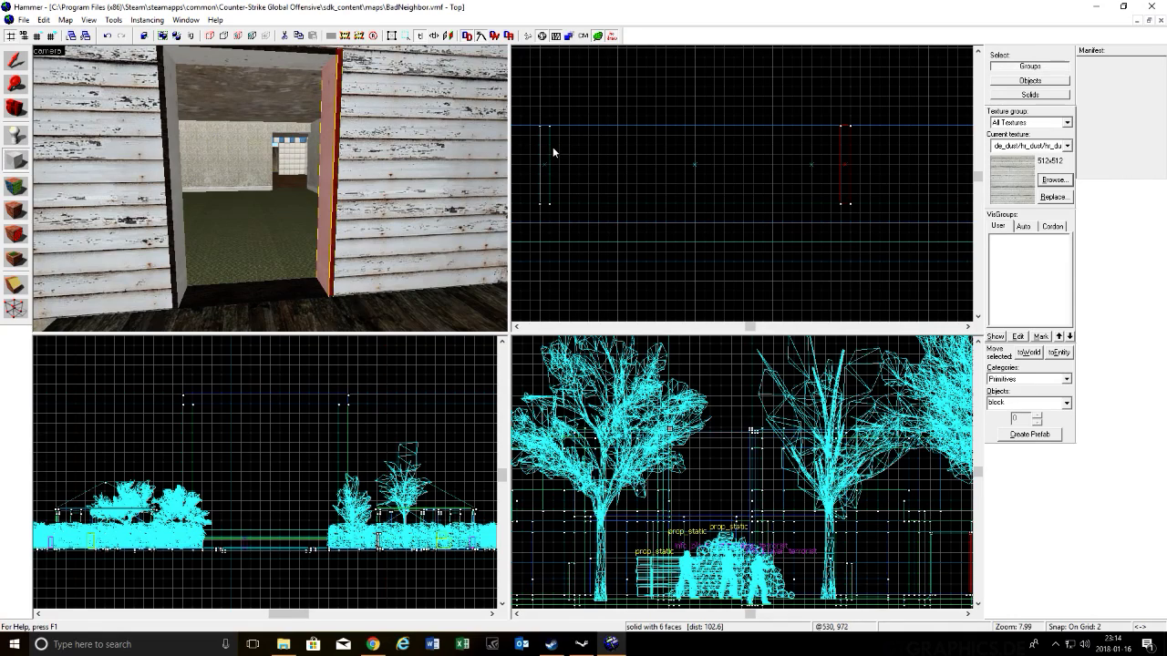
left_click_drag(552, 144, 773, 153)
scroll(948, 534, "up", 8)
left_click_drag(944, 504, 943, 514)
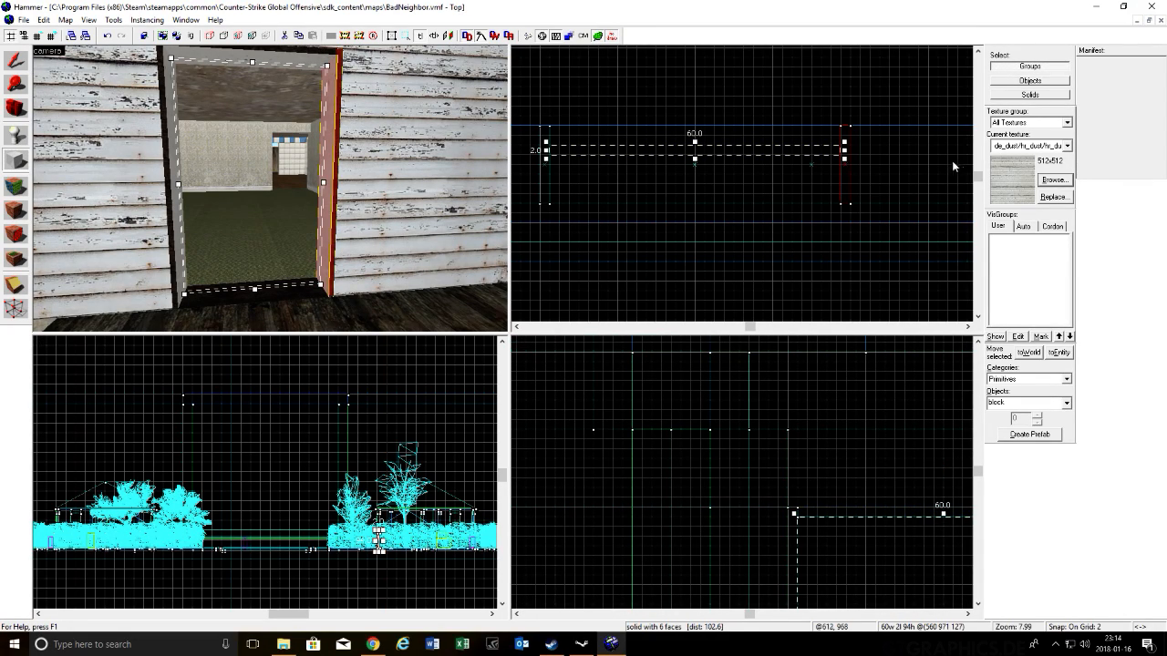
Step: Choose the tools/toolsnodraw texture and create the door panel brush in the front doorway
left_click(1054, 181)
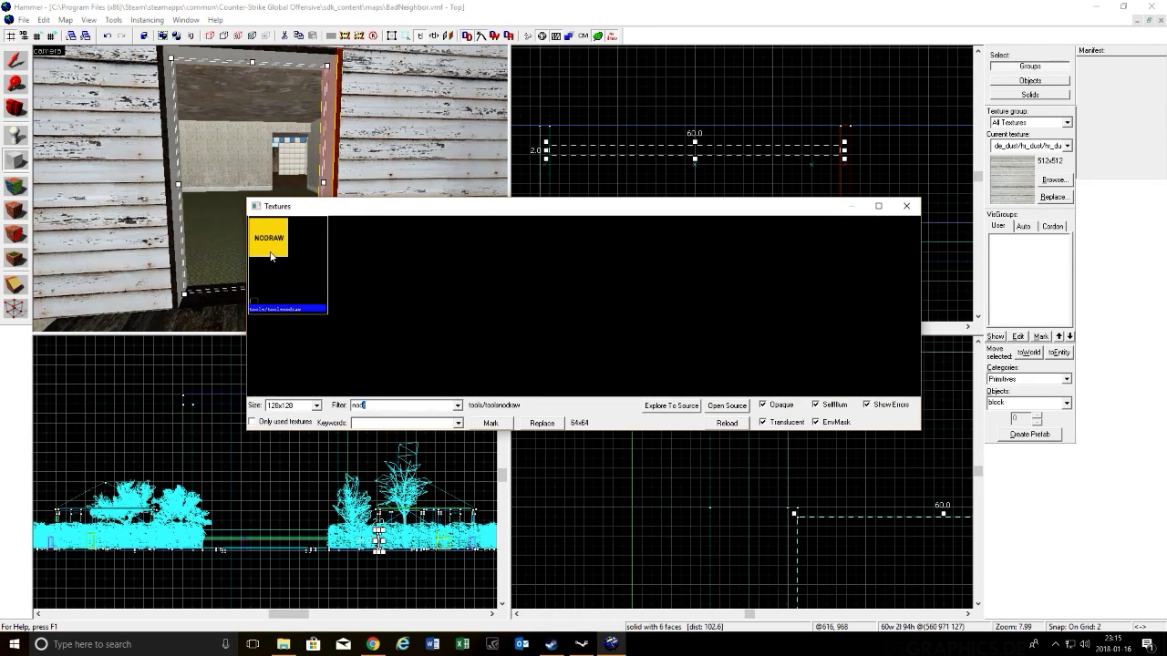
double_click(271, 256)
key("Return")
key("z")
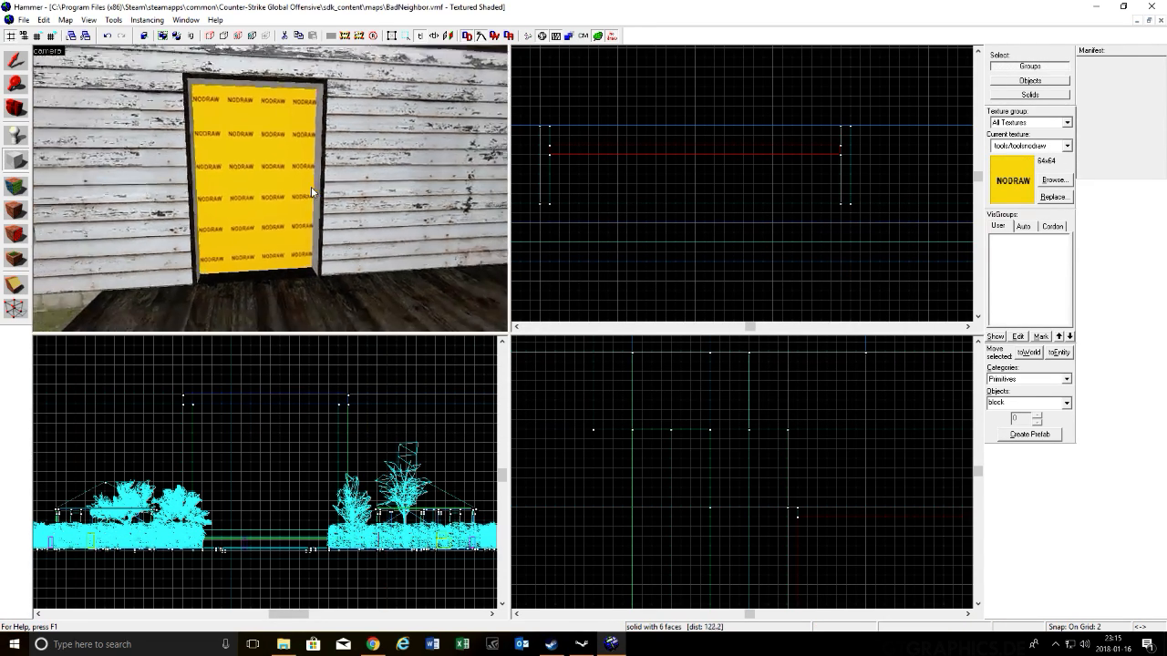
key("d")
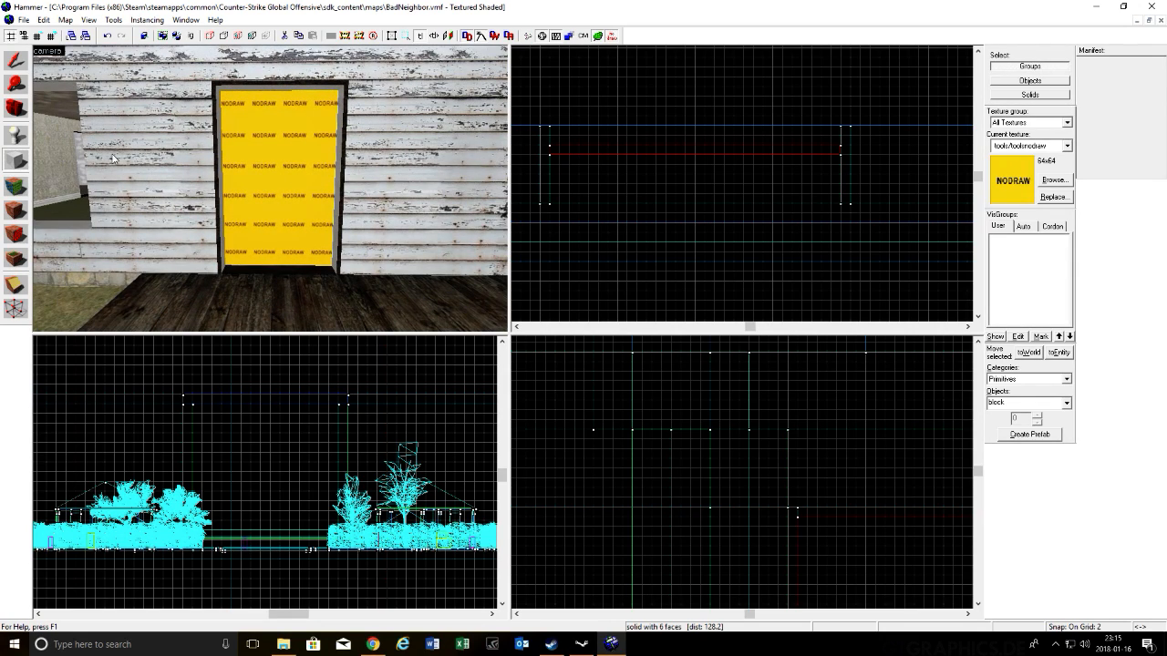
Step: Filter the texture list by "door" and select both the outer and inner faces of the nodraw door panel
left_click(16, 185)
left_click(557, 363)
type("door")
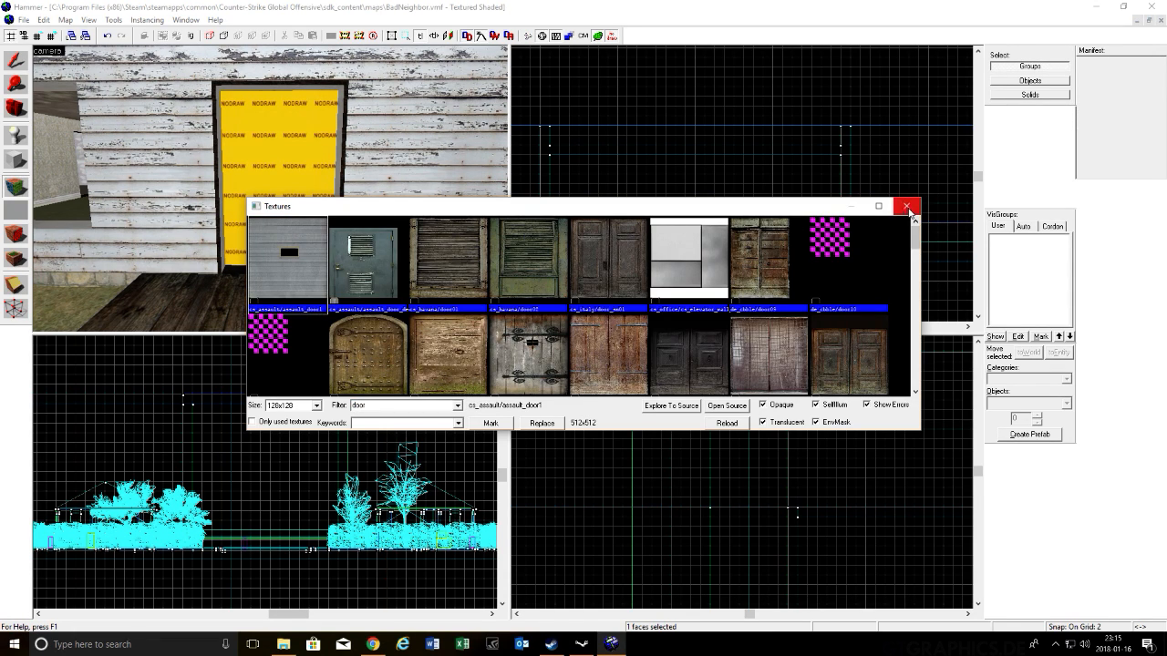
left_click(908, 210)
key("z")
key("a")
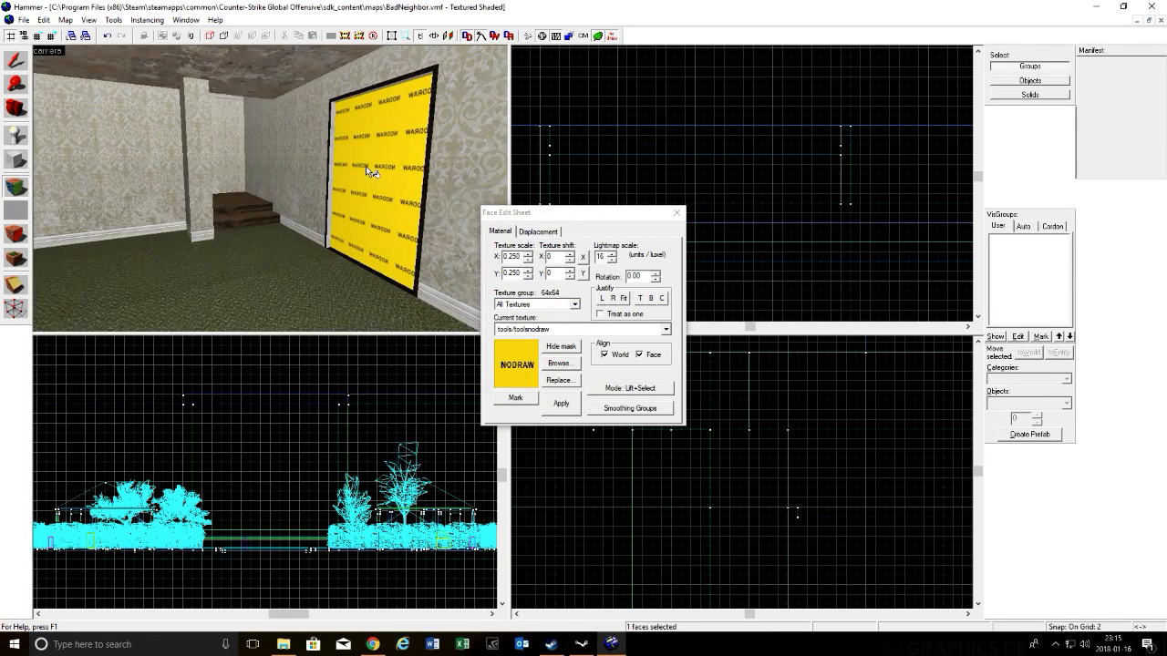
left_click(365, 166, "ctrl")
Step: Apply the wood/infdoord texture to both selected door faces and fit it to them
left_click(559, 363)
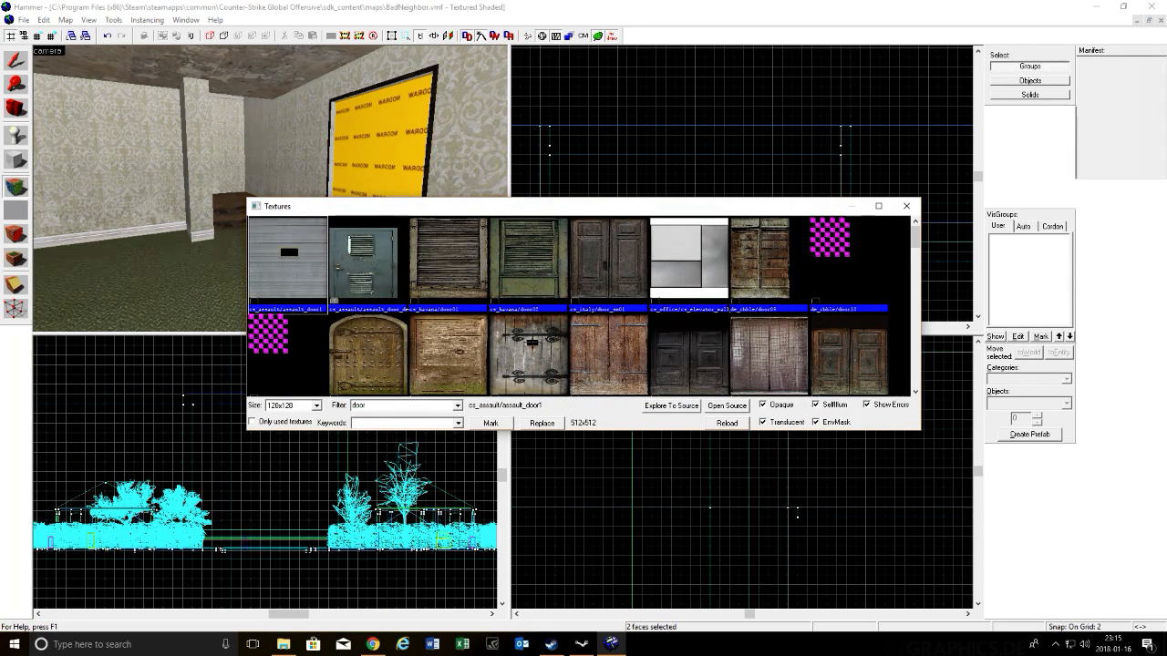
scroll(603, 294, "down", 5)
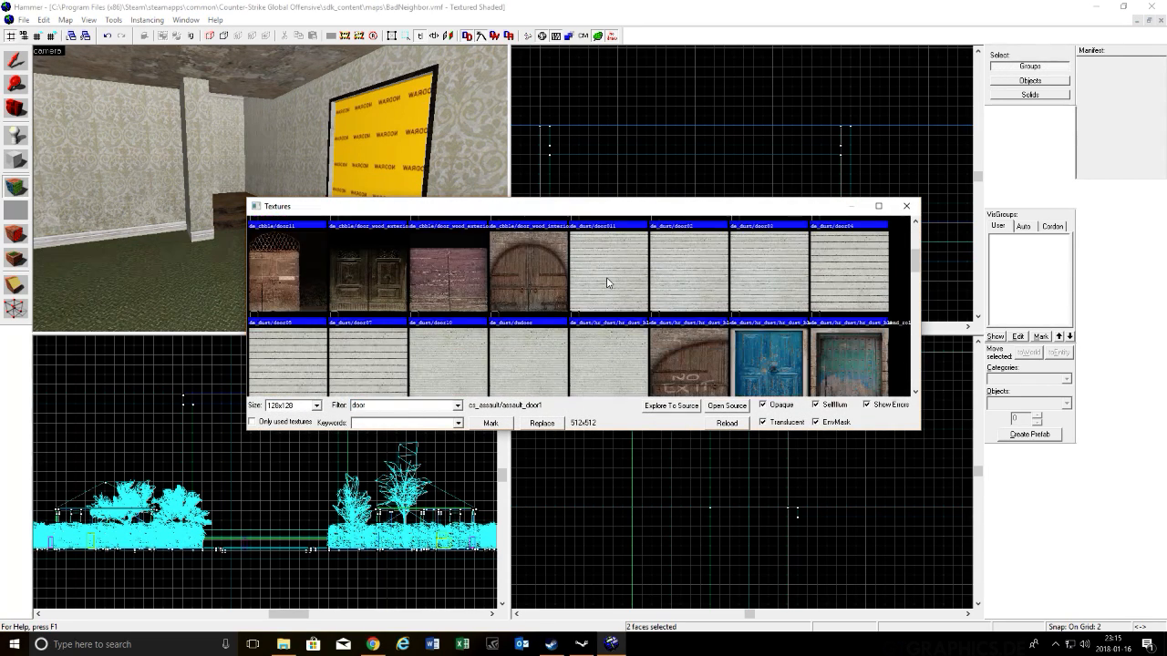
scroll(604, 292, "down", 1)
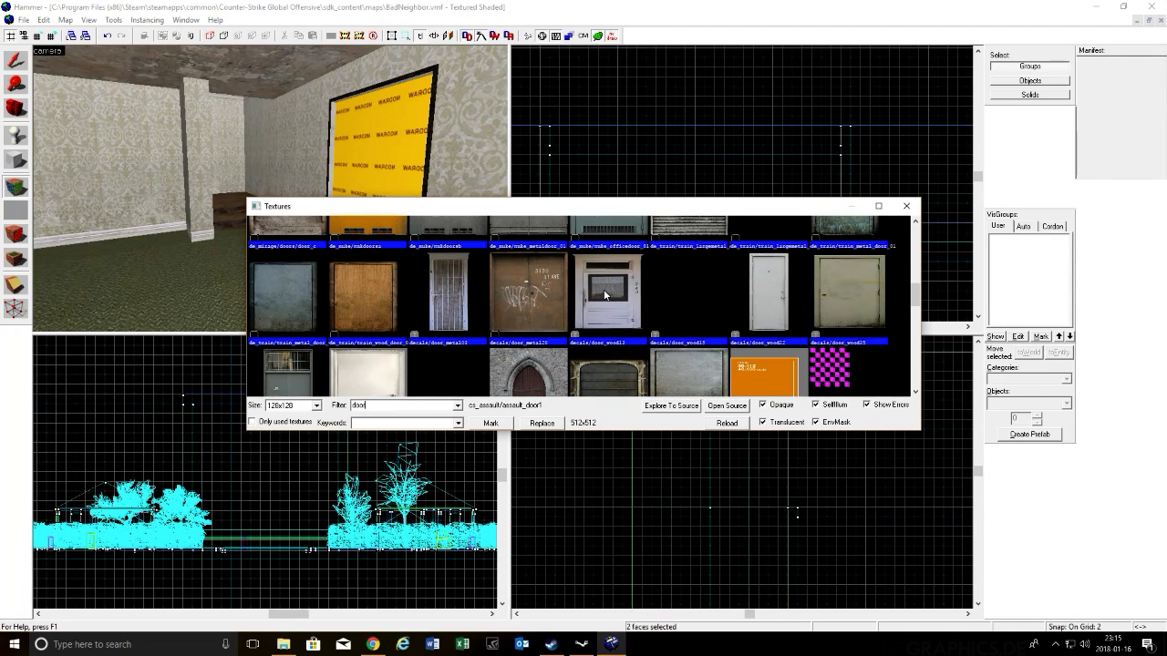
scroll(603, 294, "down", 6)
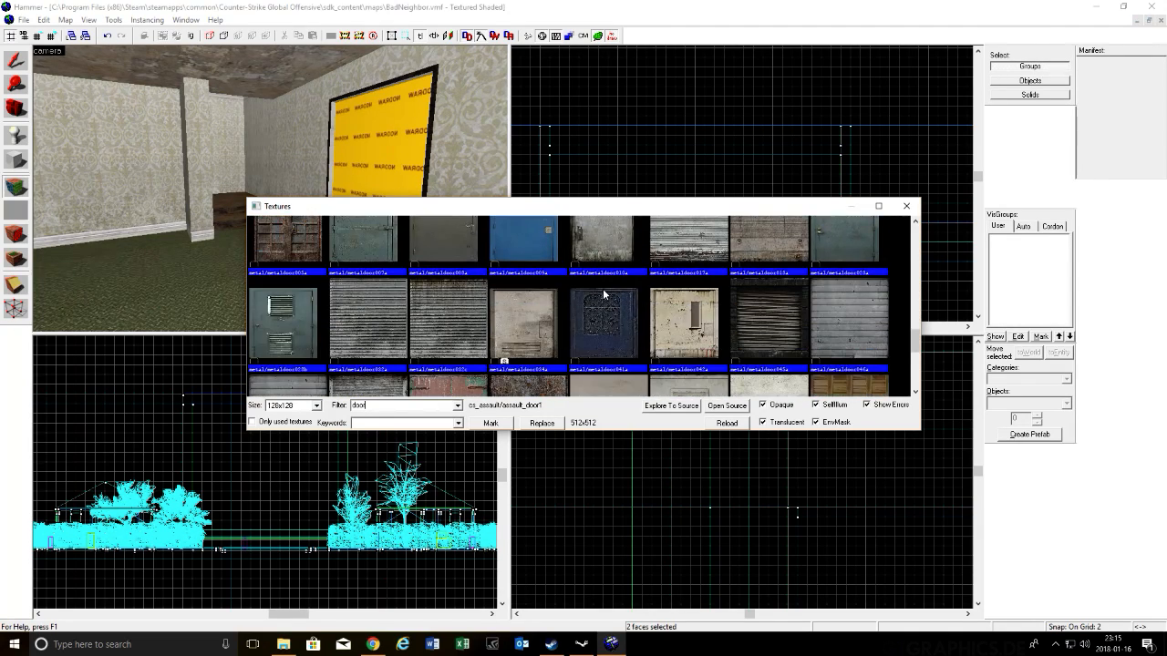
scroll(603, 288, "down", 2)
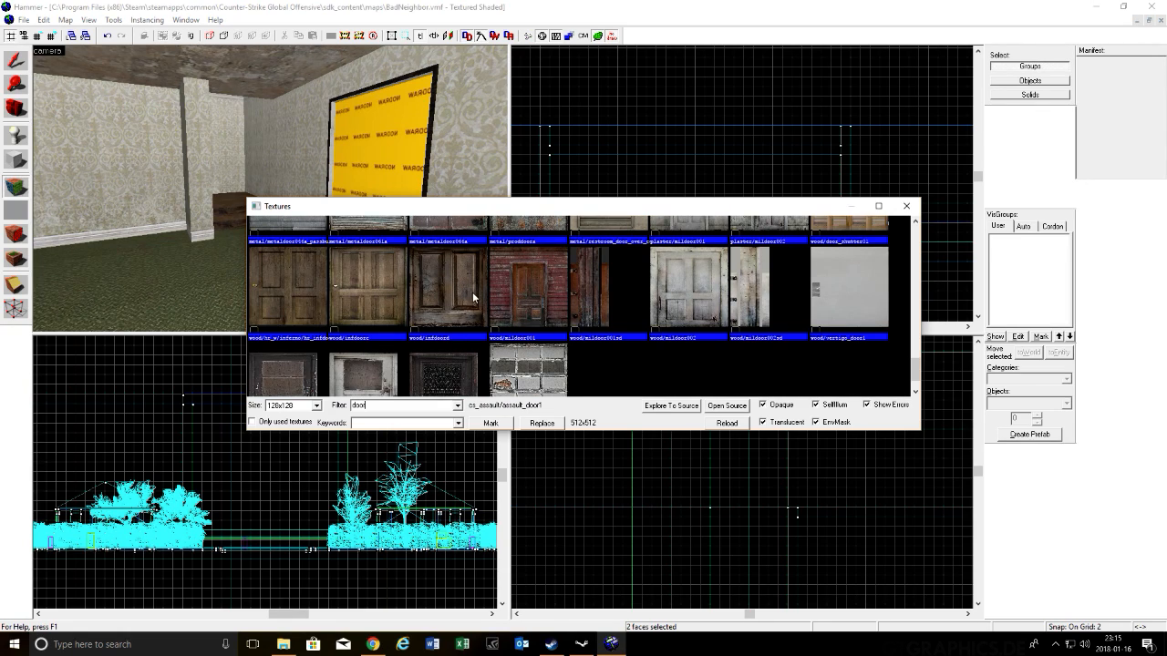
double_click(468, 289)
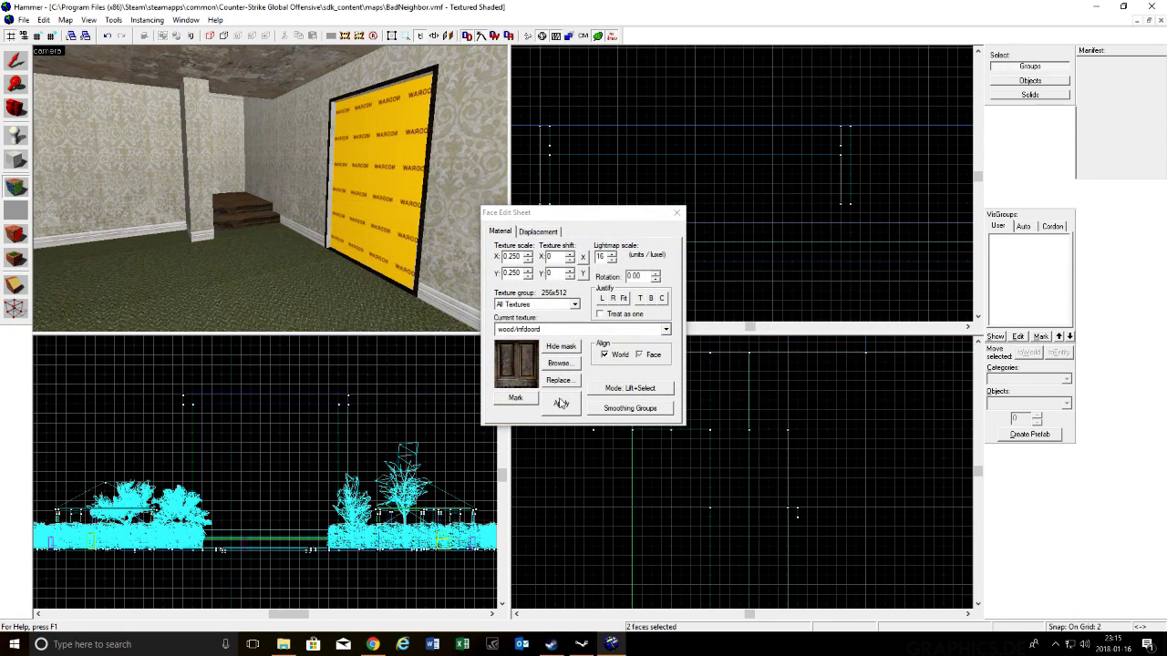
left_click(625, 298)
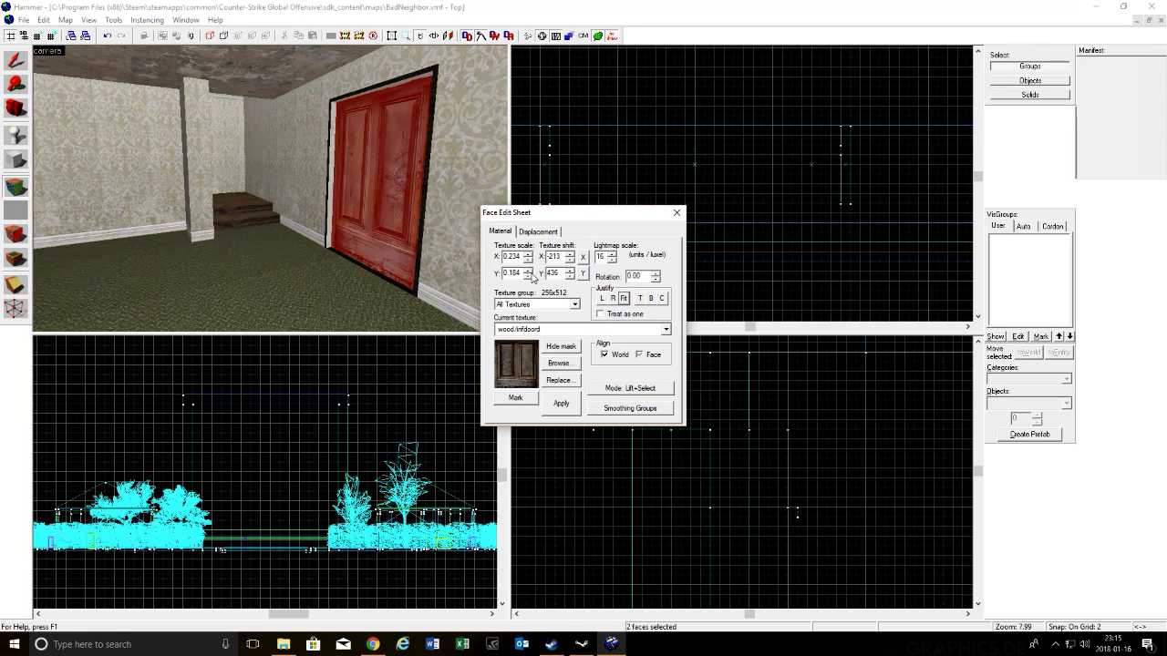
Step: Reduce the door texture's Y scale to 0.094 on both faces and finish the face editing
left_click(527, 276)
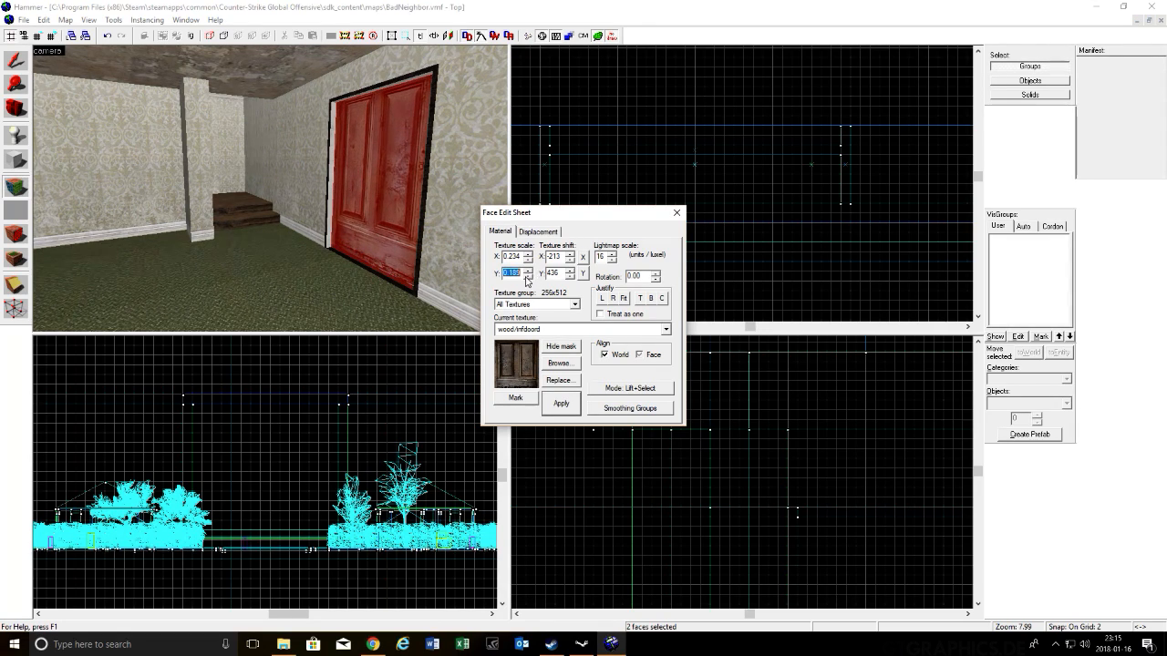
left_click(526, 277)
left_click(526, 277)
left_click(527, 278)
left_click(526, 277)
left_click(527, 277)
left_click(527, 277)
left_click(528, 277)
left_click(528, 277)
left_click(527, 277)
left_click(527, 277)
left_click(527, 277)
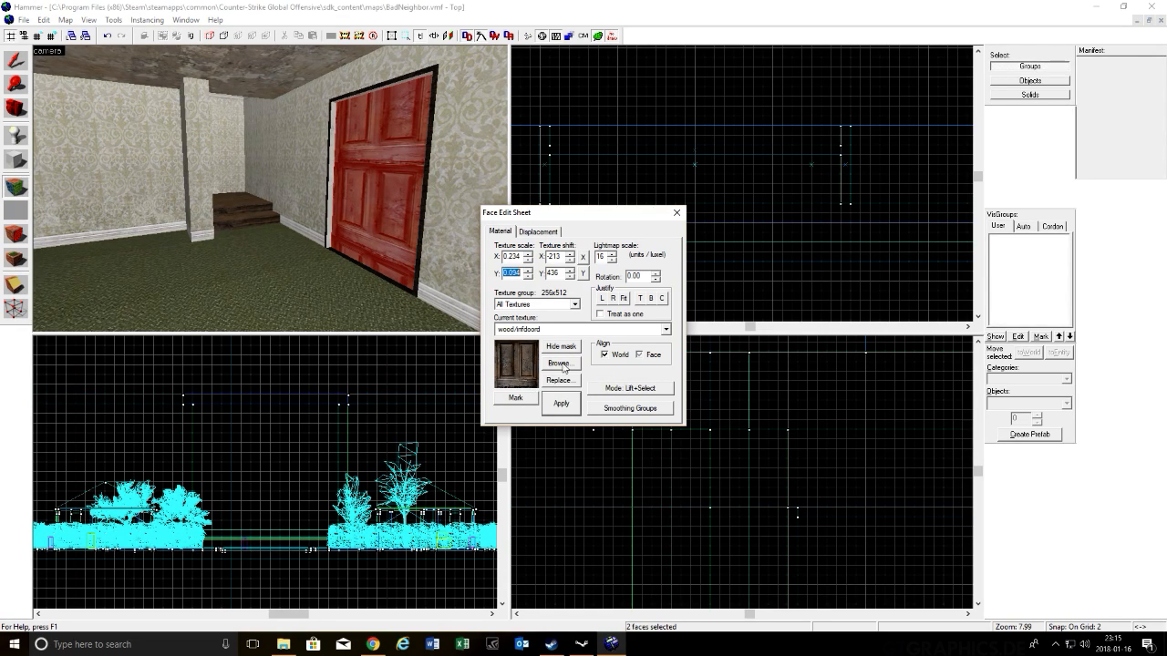
left_click(676, 212)
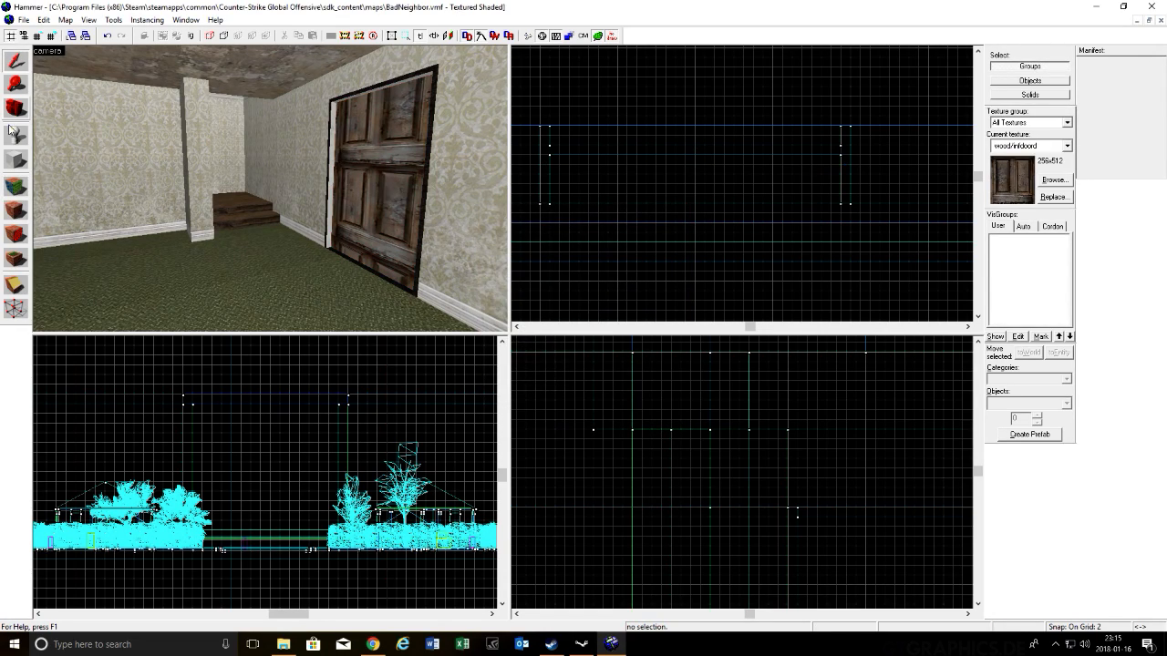
Step: Select the inner and outer faces of the front door panel for face editing
left_click(18, 186)
left_click(353, 152)
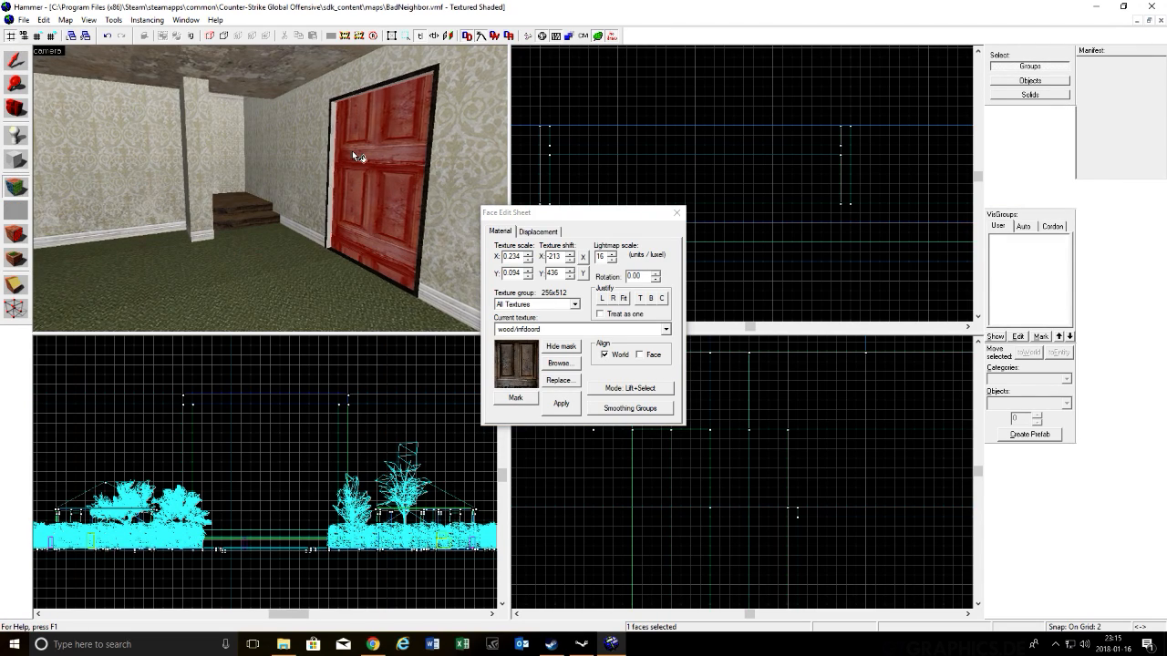
key("z")
key("w")
left_click(185, 173, "ctrl")
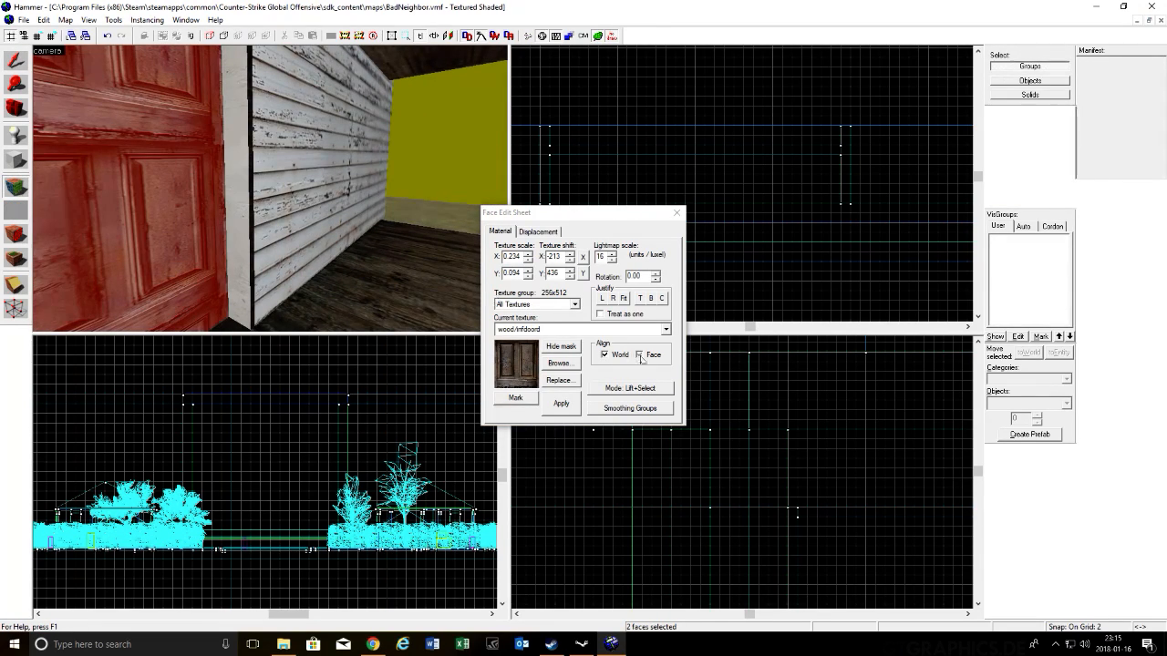
Step: Apply the wood/hr_w/inferno/hr_infdoor_a_color texture to both door faces and fit it to them
left_click(560, 363)
scroll(521, 363, "down", 3)
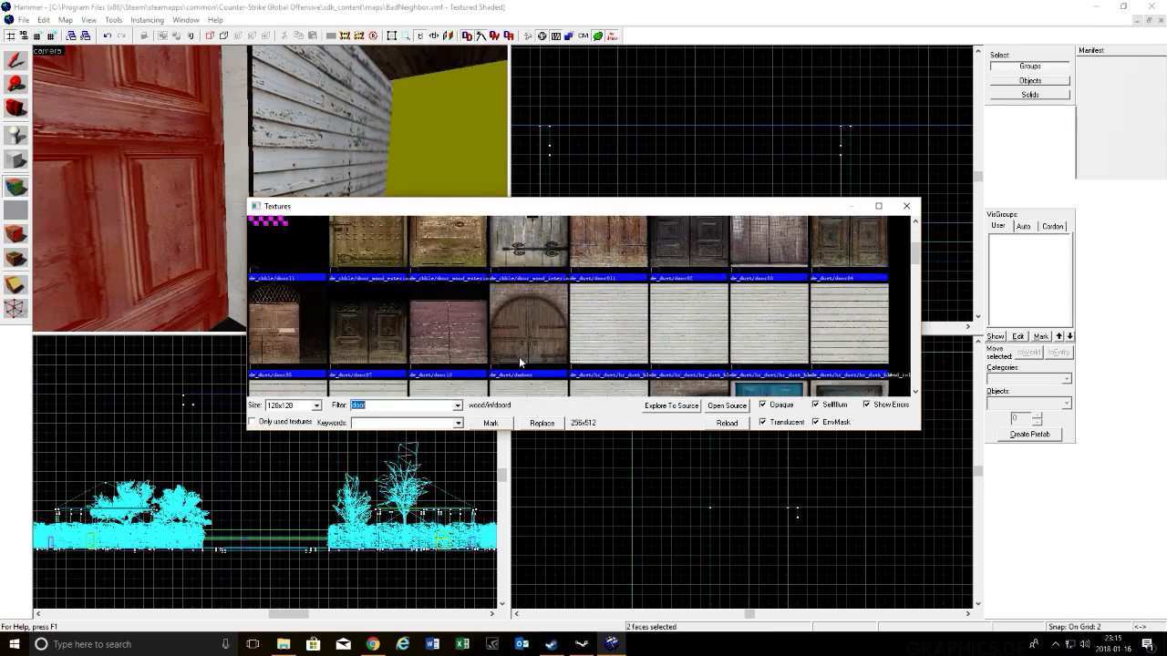
scroll(520, 363, "down", 10)
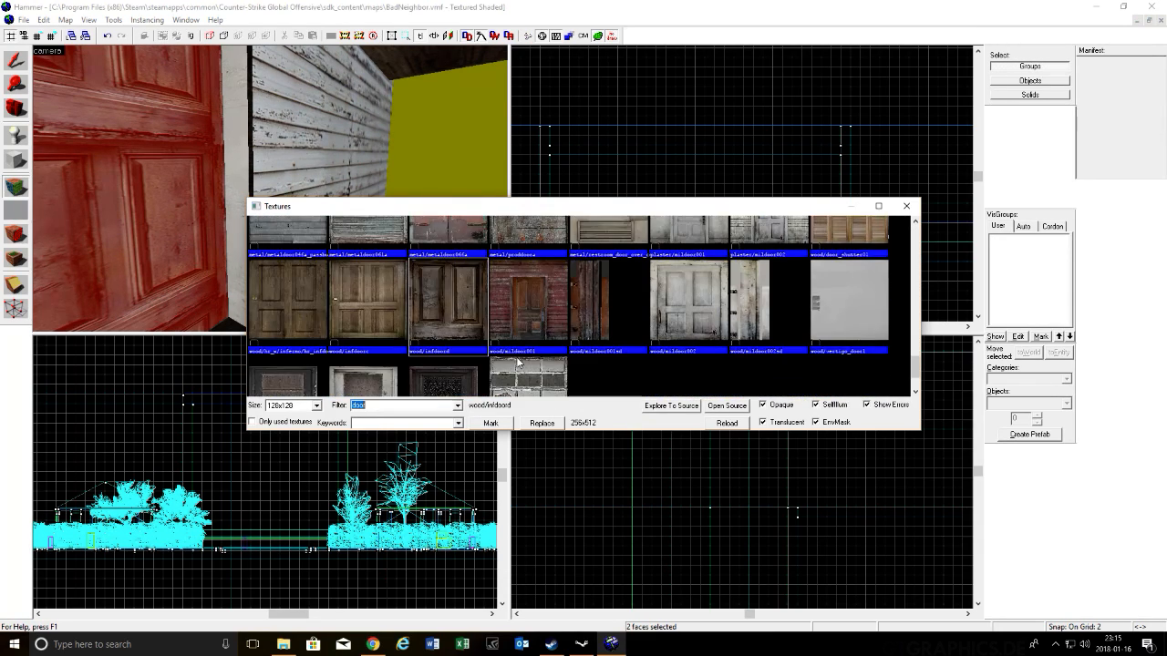
scroll(511, 361, "up", 2)
scroll(481, 319, "down", 2)
double_click(287, 285)
scroll(291, 266, "down", 2)
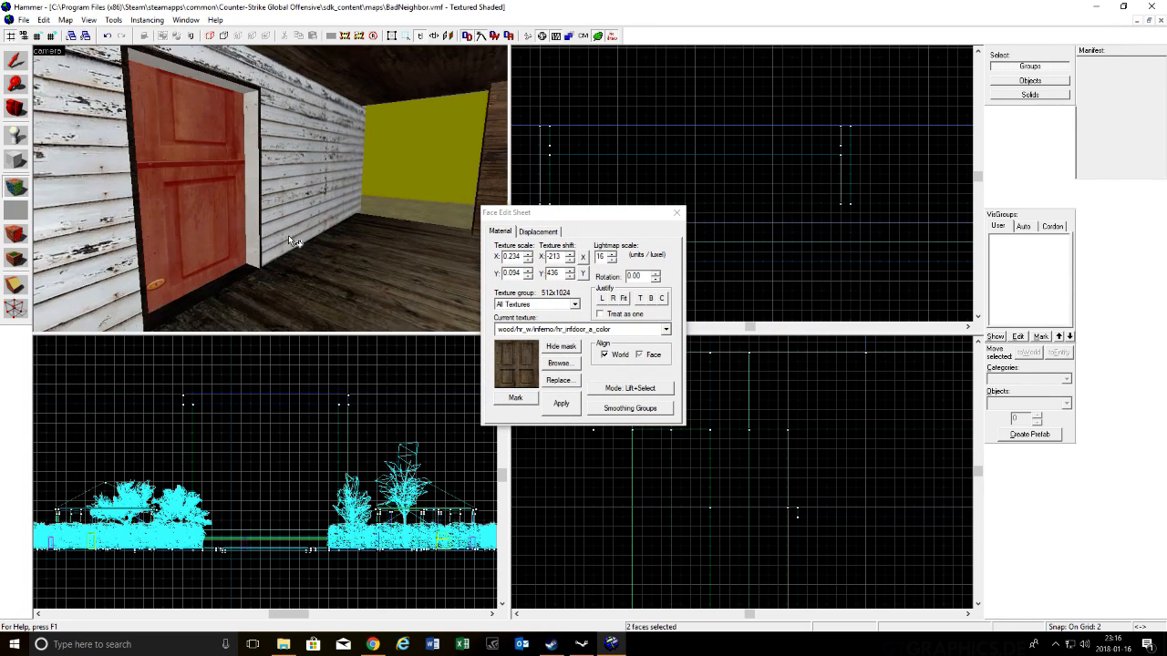
left_click(623, 298)
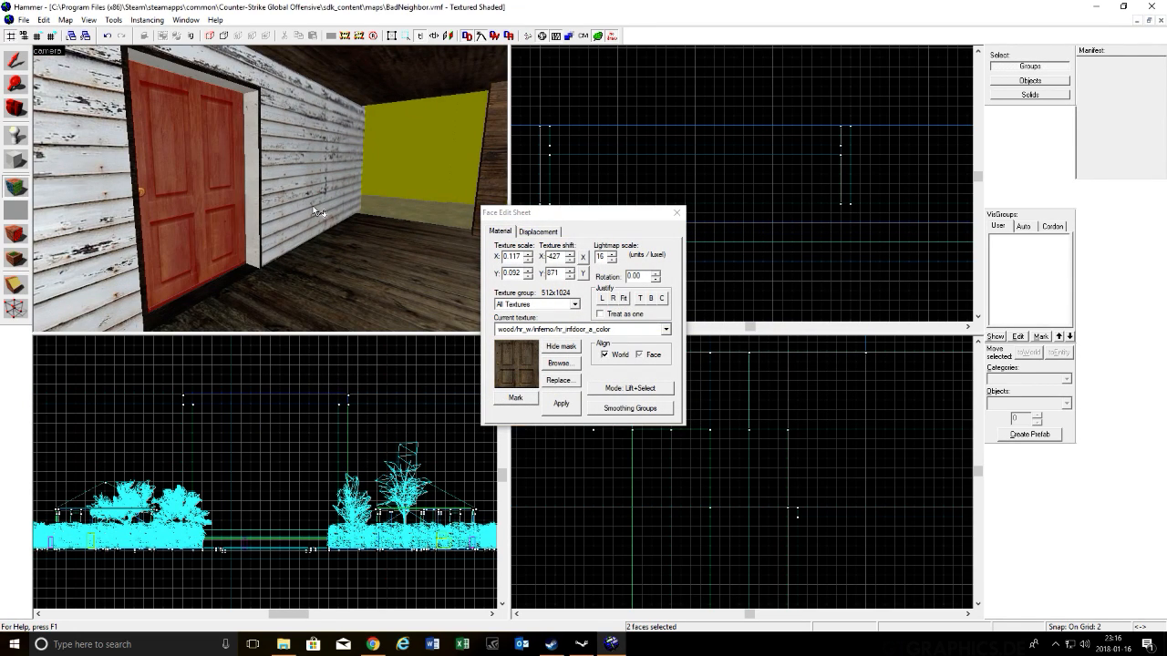
Step: Rotate the texture on the door's outer face by 180 degrees and refit it to the face
key("z")
key("w")
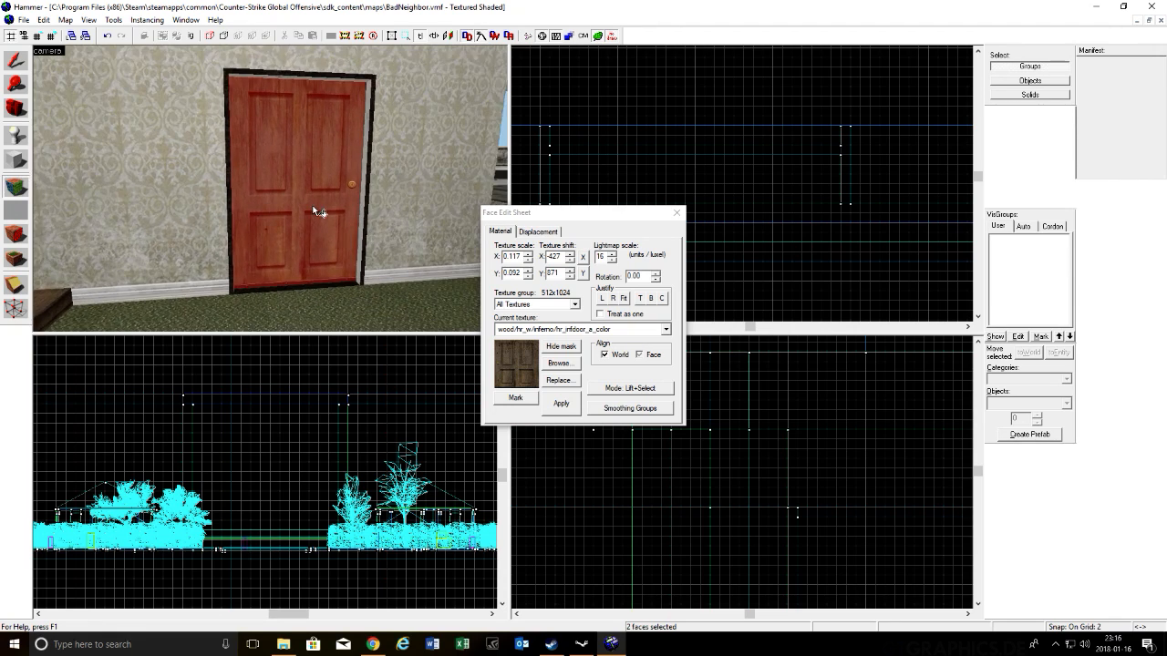
key("w")
key("w")
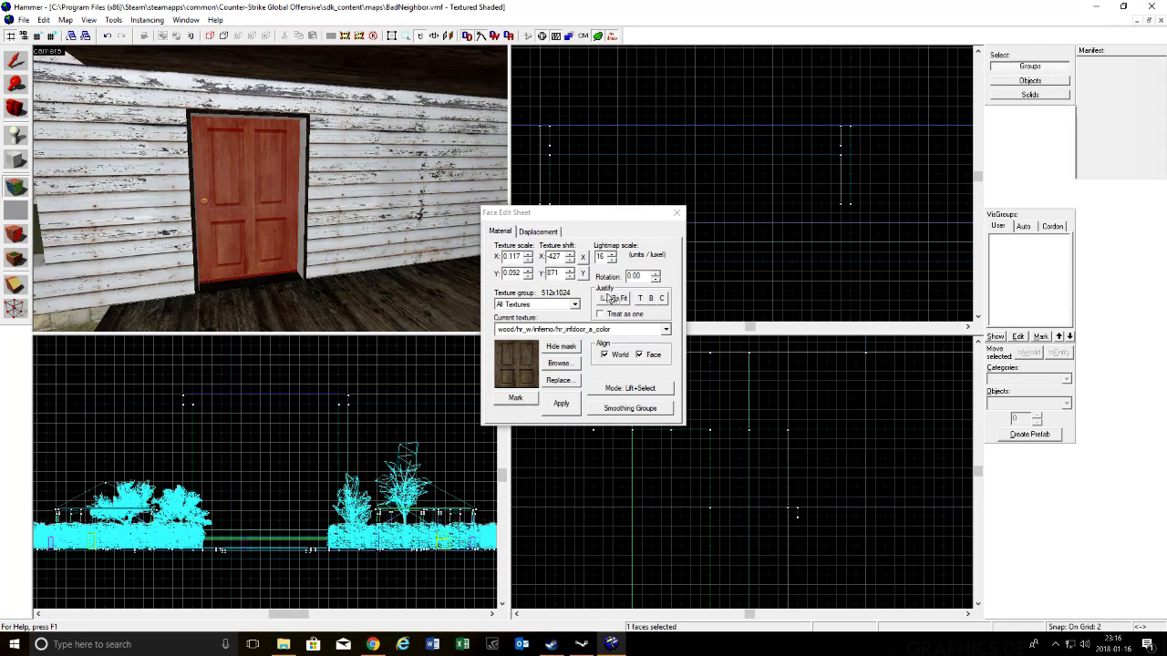
left_click(641, 278)
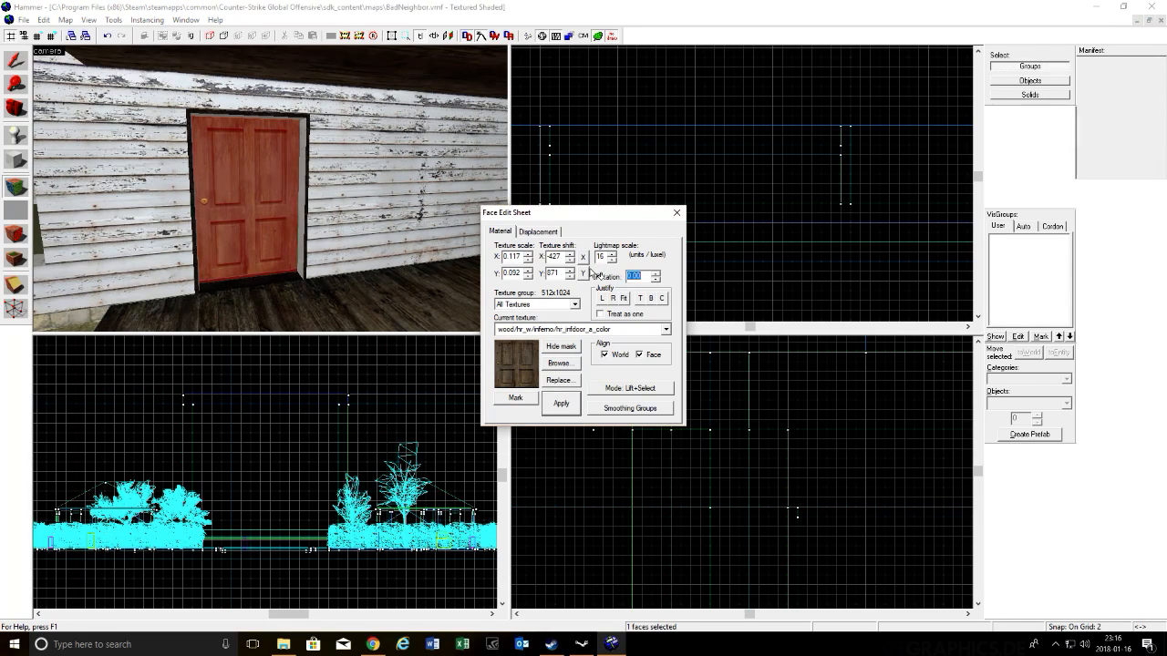
type("180")
key("Return")
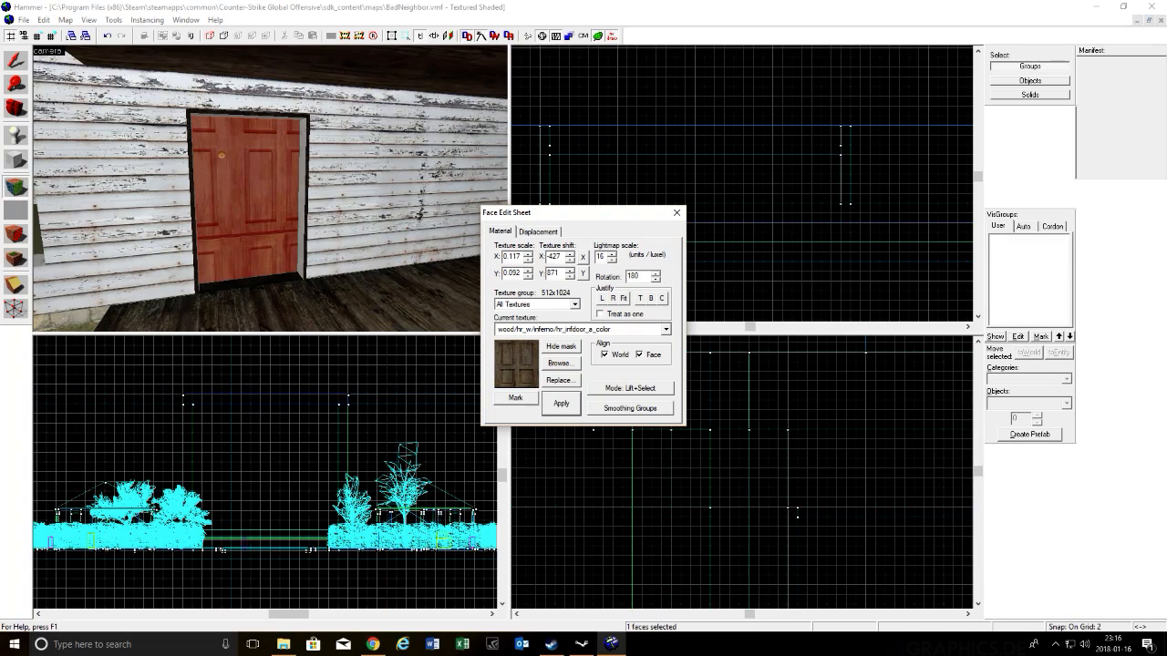
left_click(623, 299)
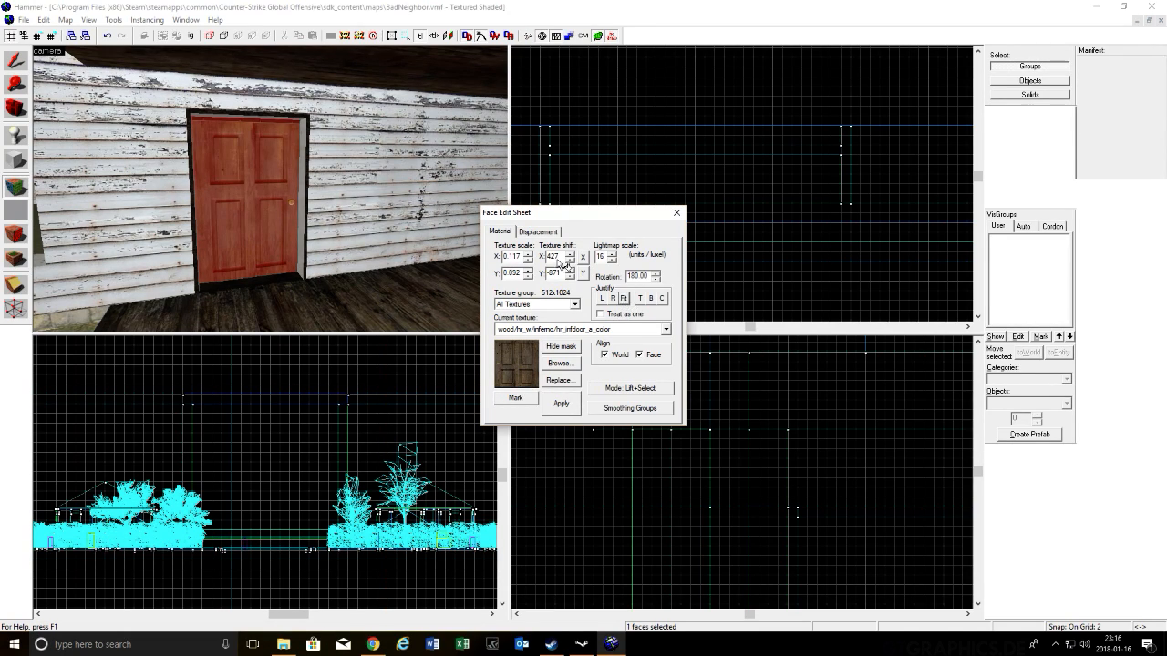
Step: Rotate the texture on the door's inner face by 180 degrees, refit it and finish the face editing
key("z")
key("a")
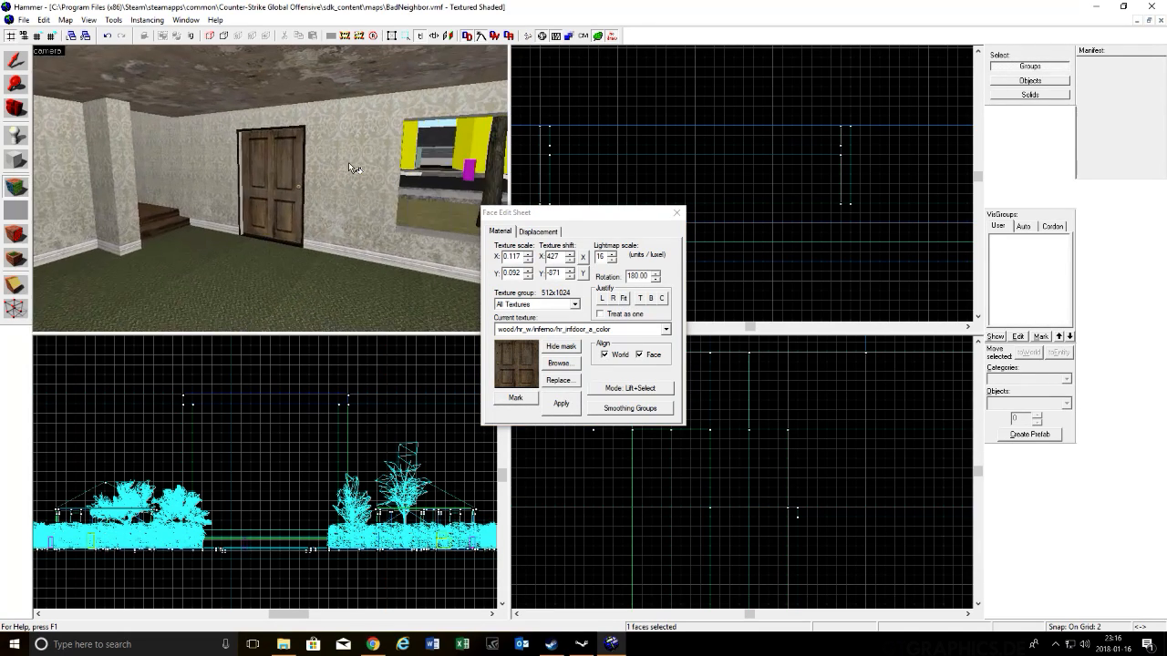
left_click(350, 167)
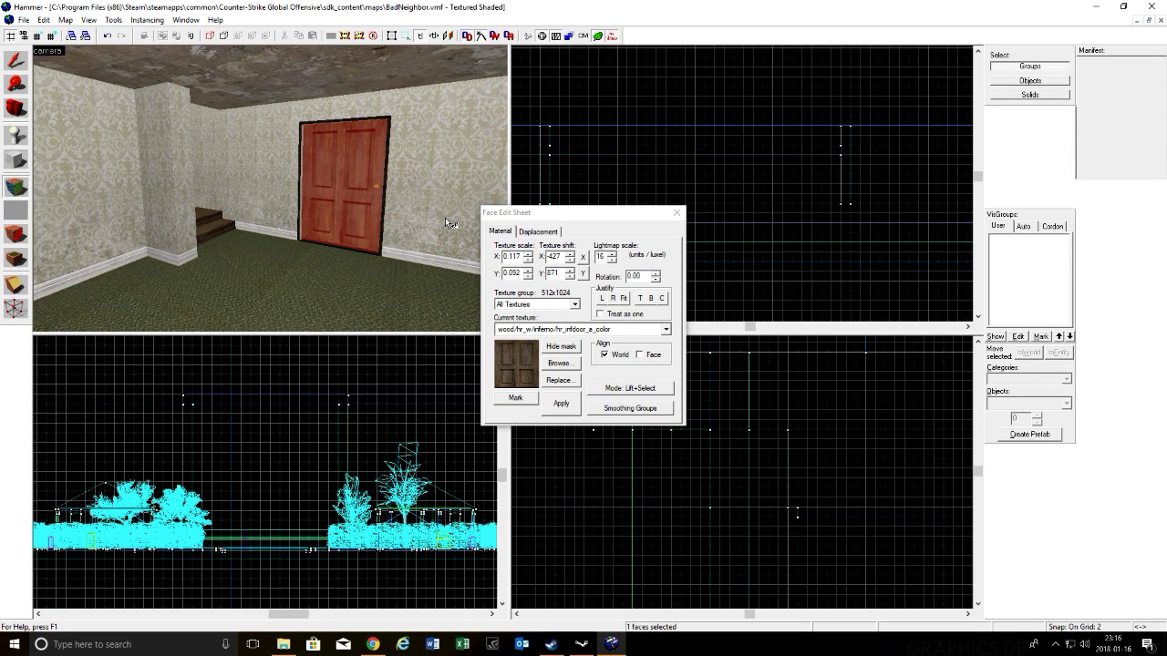
key("z")
key("d")
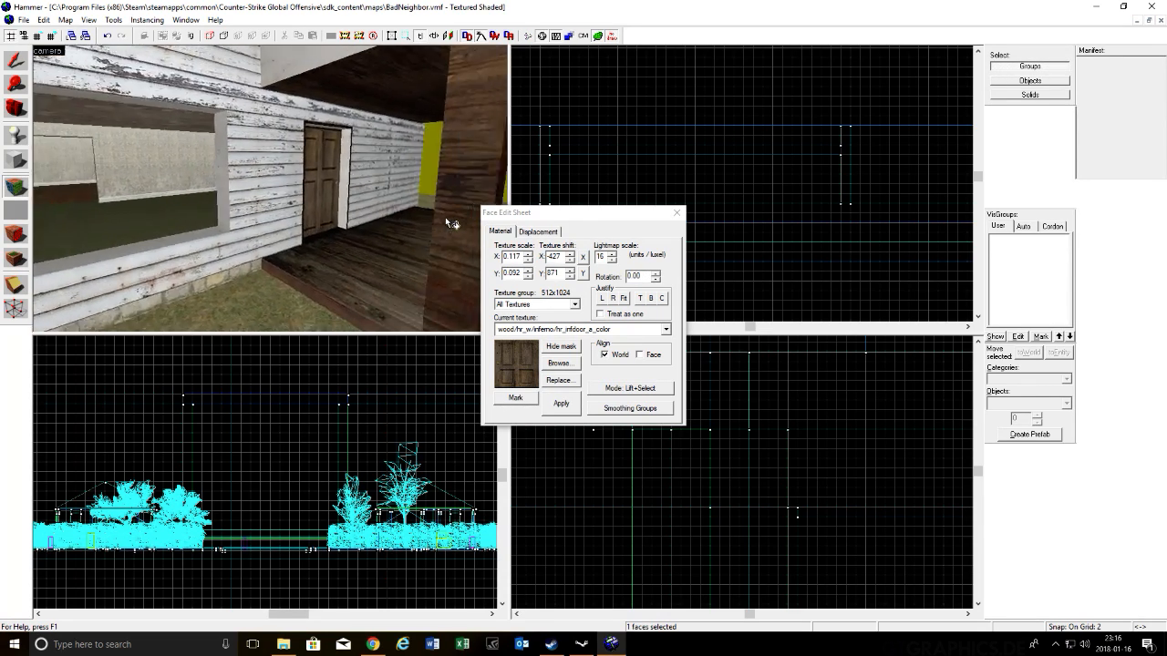
key("a")
key("a")
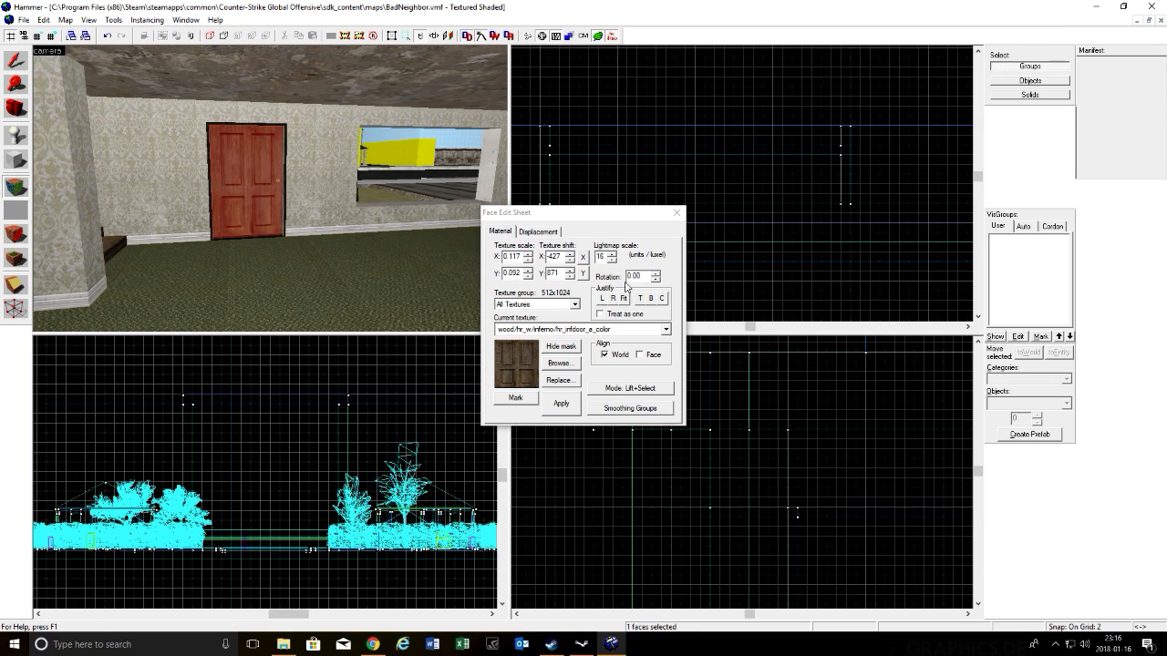
left_click(643, 282)
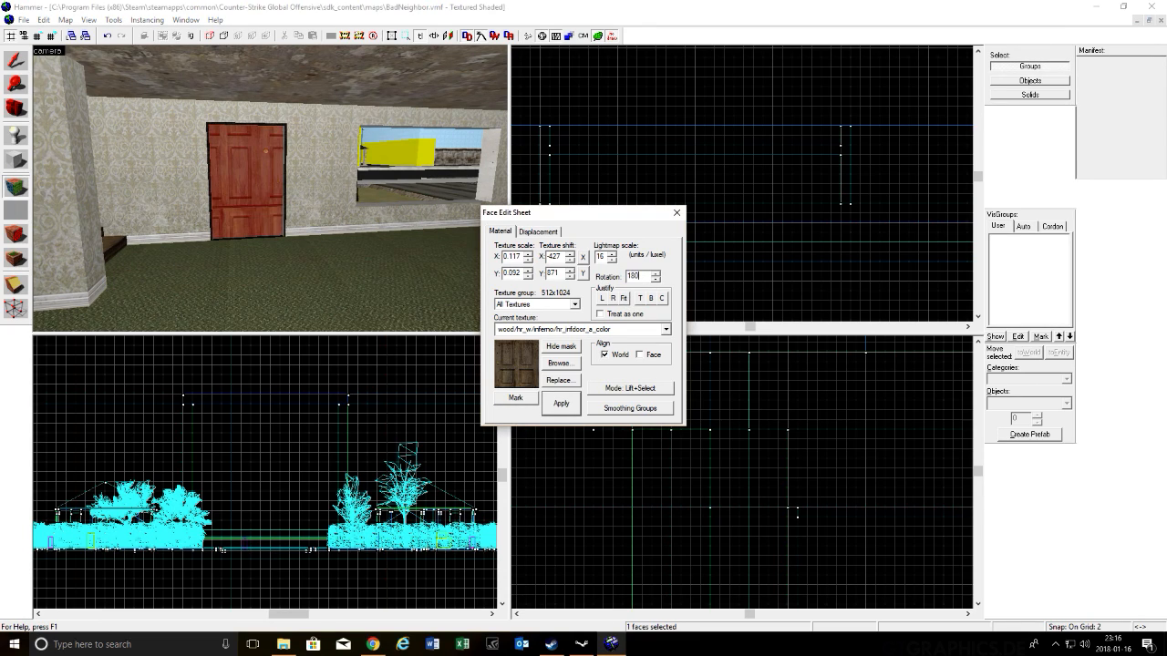
left_click(677, 213)
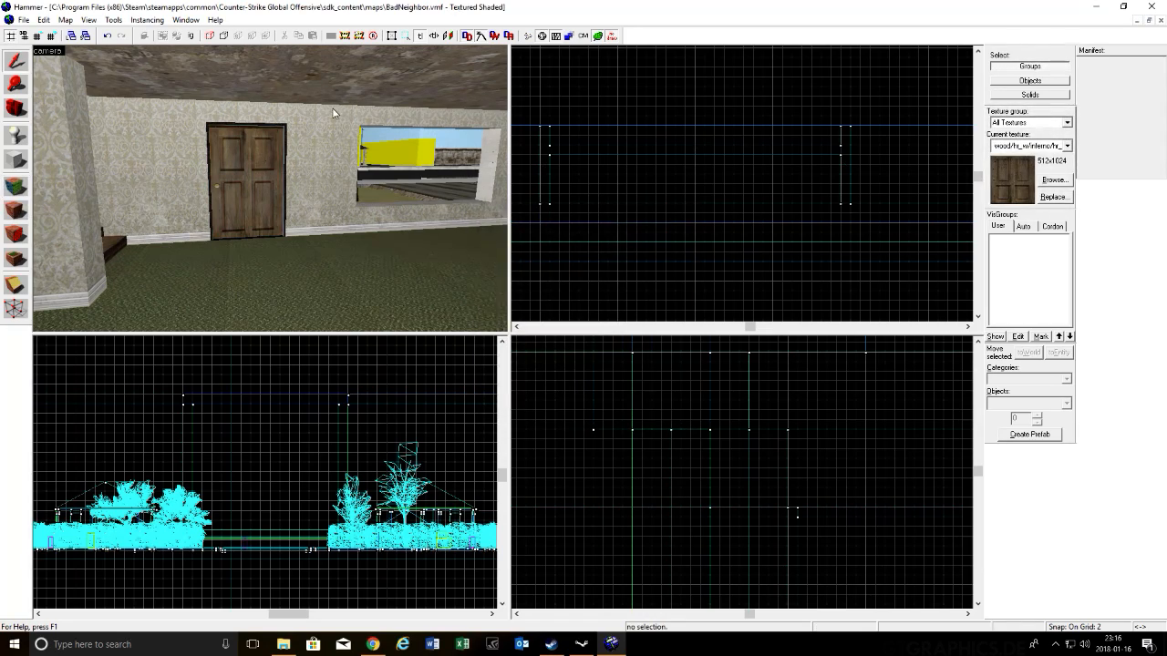
Step: Inspect the textured front door from inside the house, the yard and the porch
key("z")
key("w")
key("d")
key("w")
key("s")
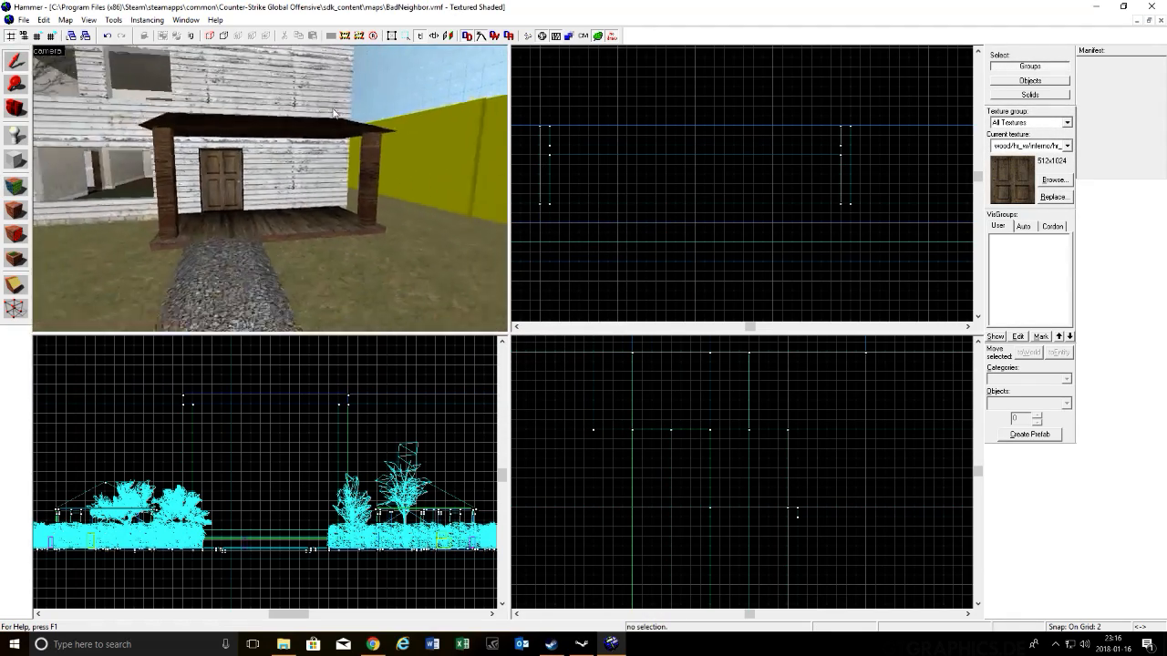
key("w")
key("s")
key("w")
key("s")
key("s")
key("w")
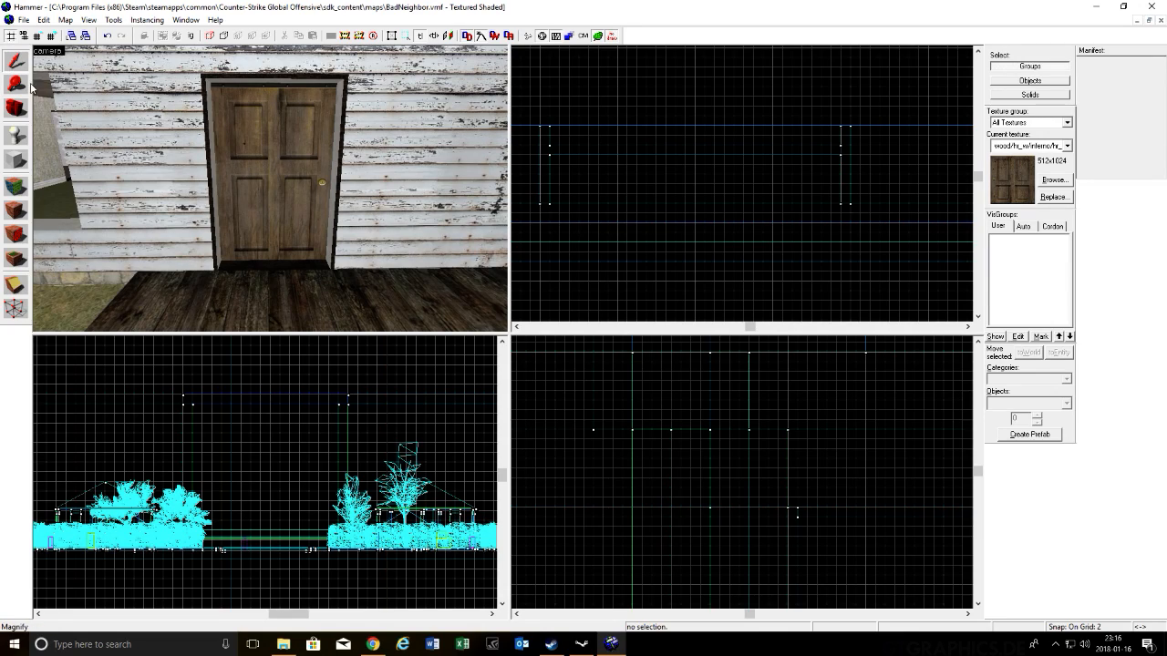
Step: Select the front door brush and tie it to an entity
left_click(264, 108)
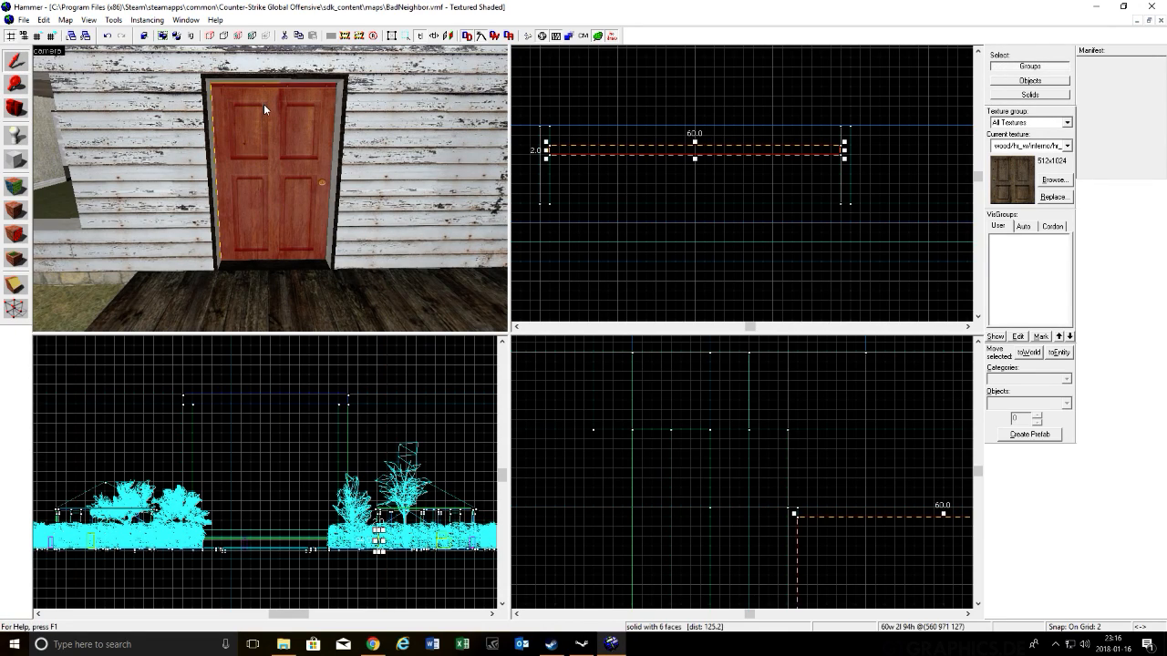
key("alt+Return")
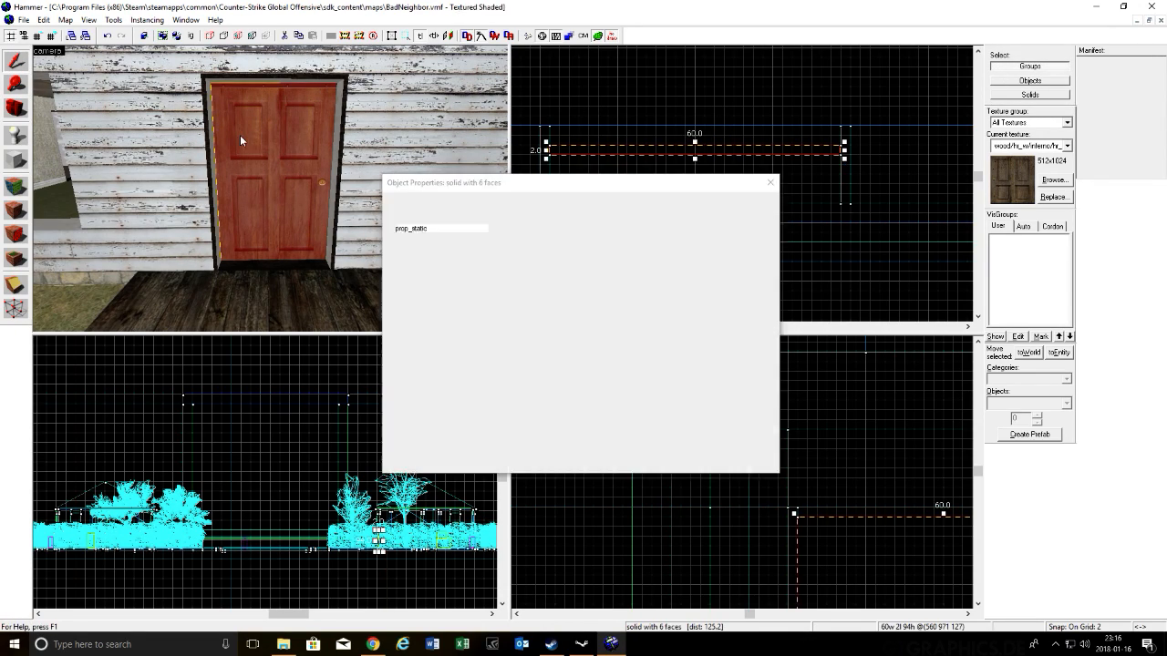
left_click(743, 439)
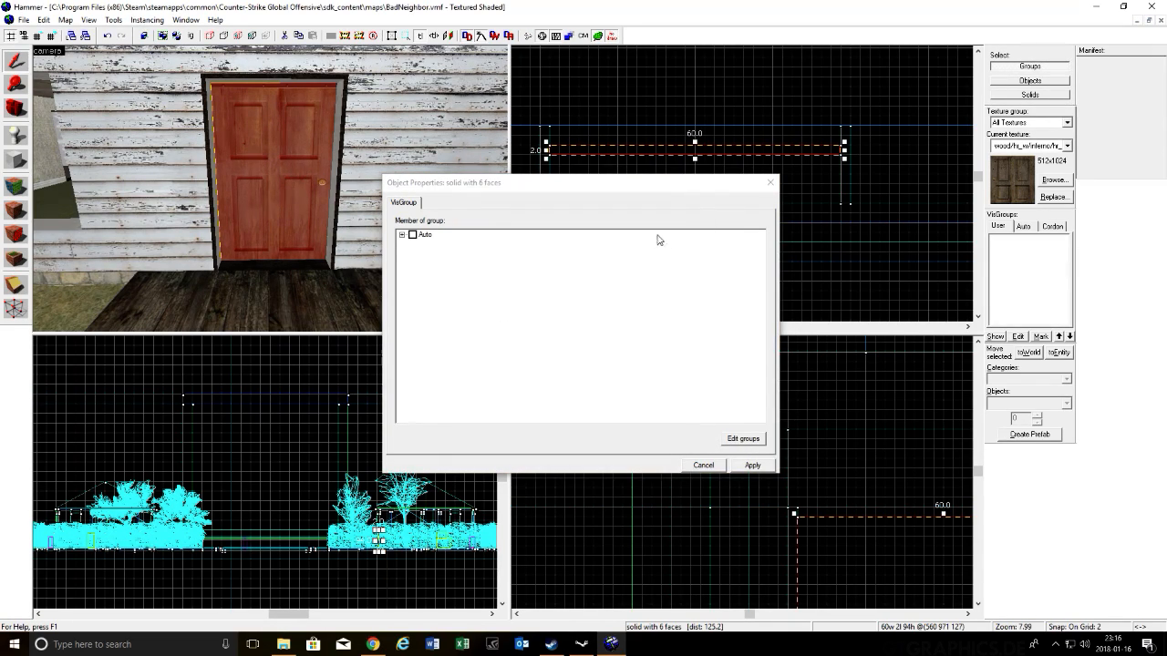
left_click(770, 183)
left_click(44, 20)
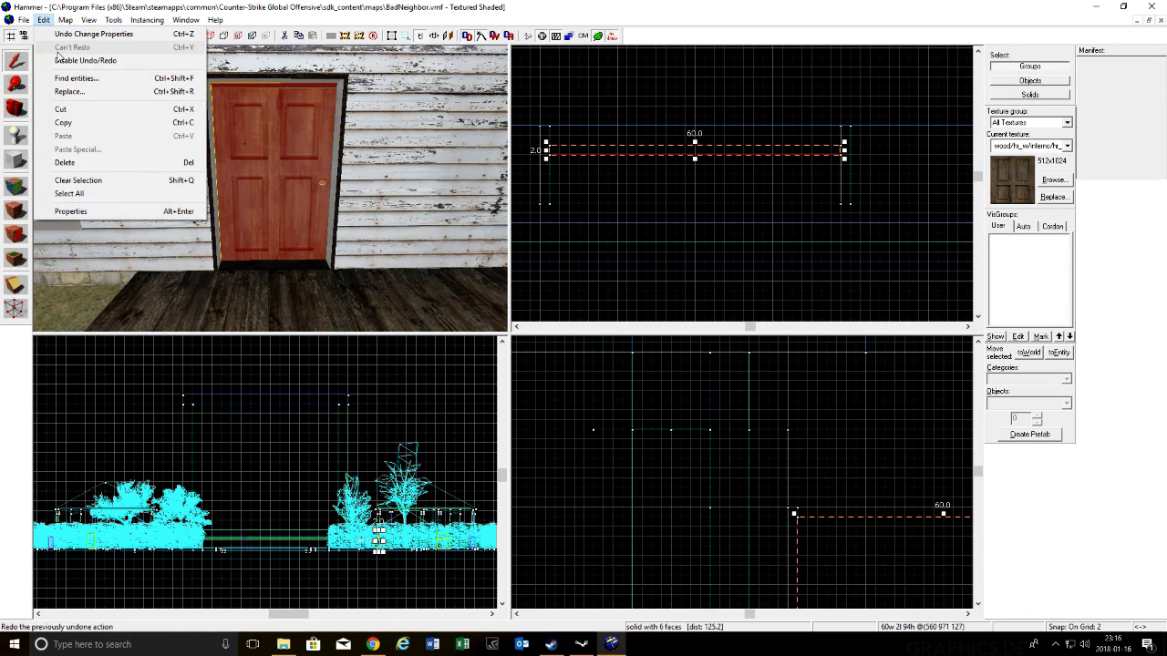
left_click(77, 21)
left_click(86, 21)
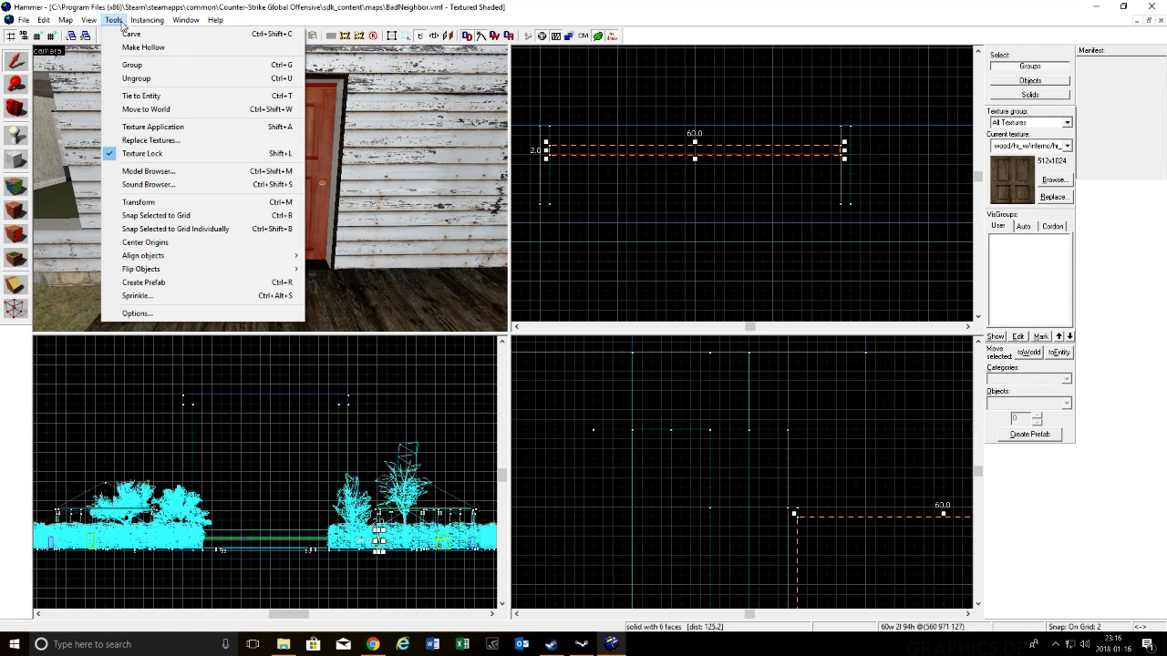
left_click(142, 96)
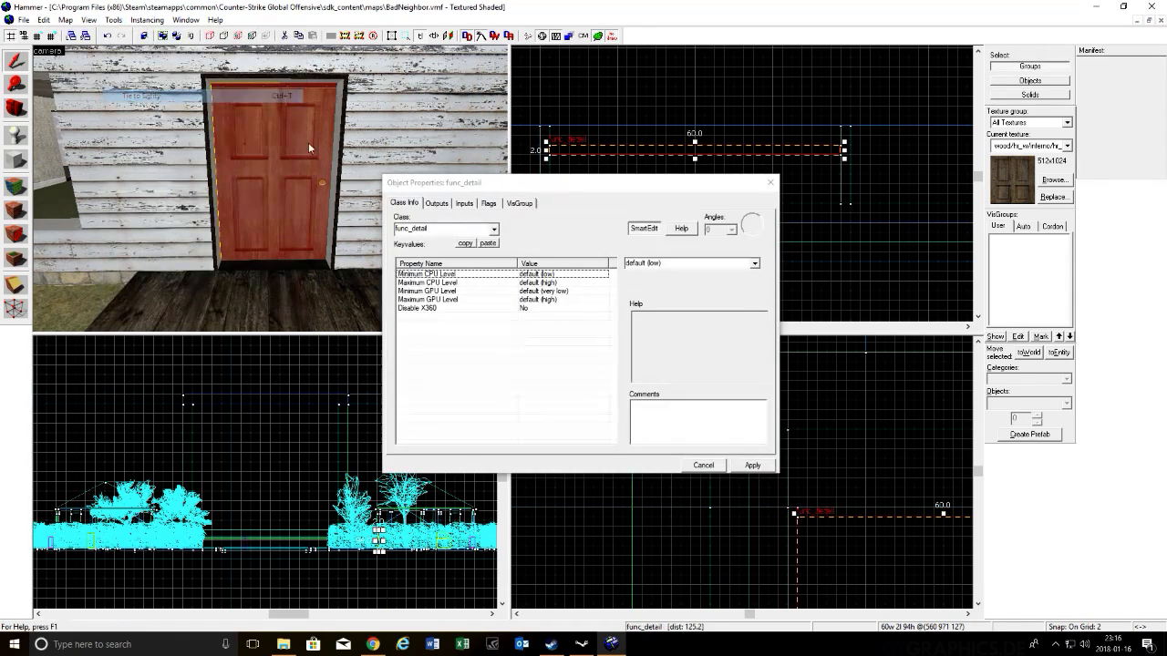
Step: Choose func_detail as the door entity's class and apply it
left_click(495, 231)
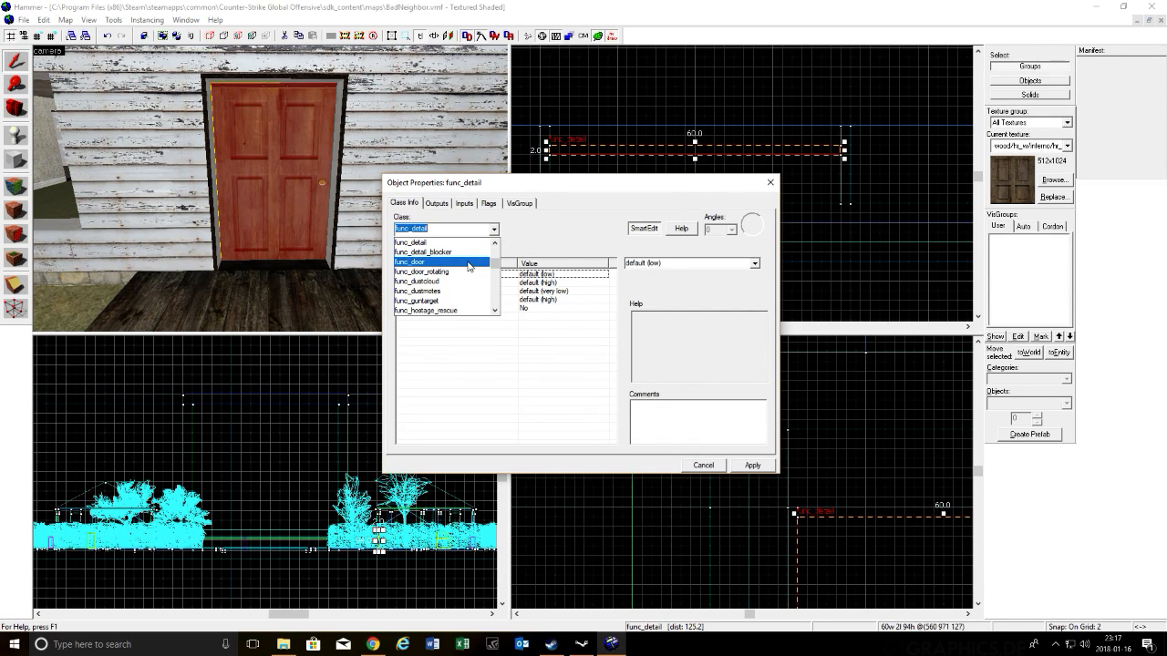
scroll(467, 265, "down", 2)
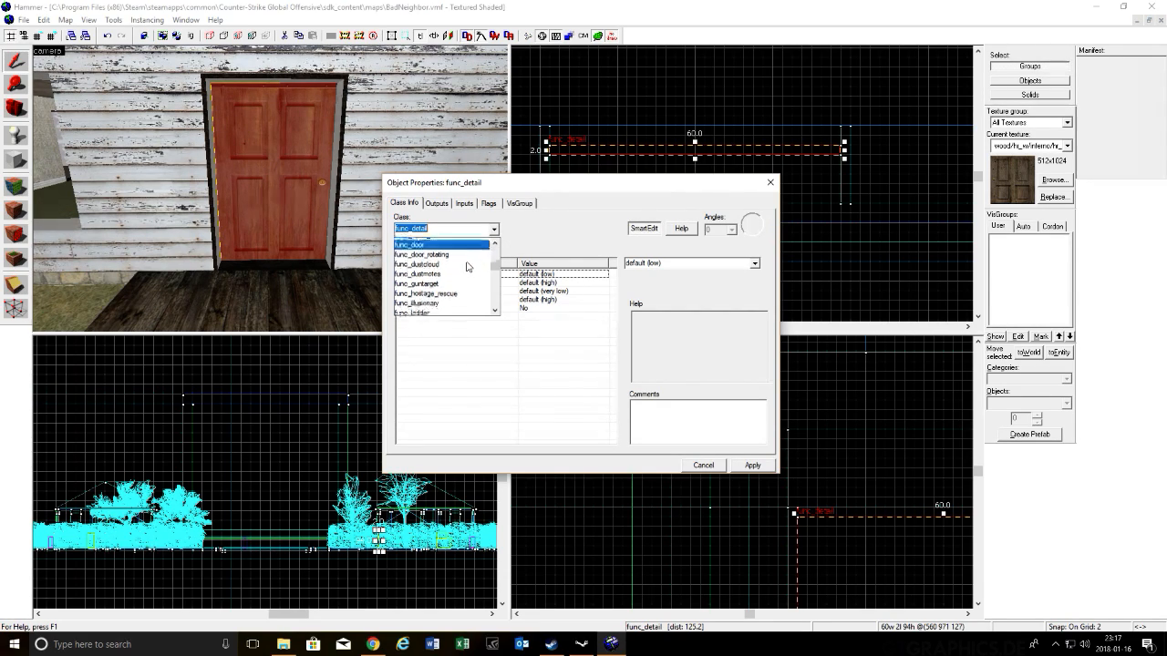
scroll(467, 265, "up", 3)
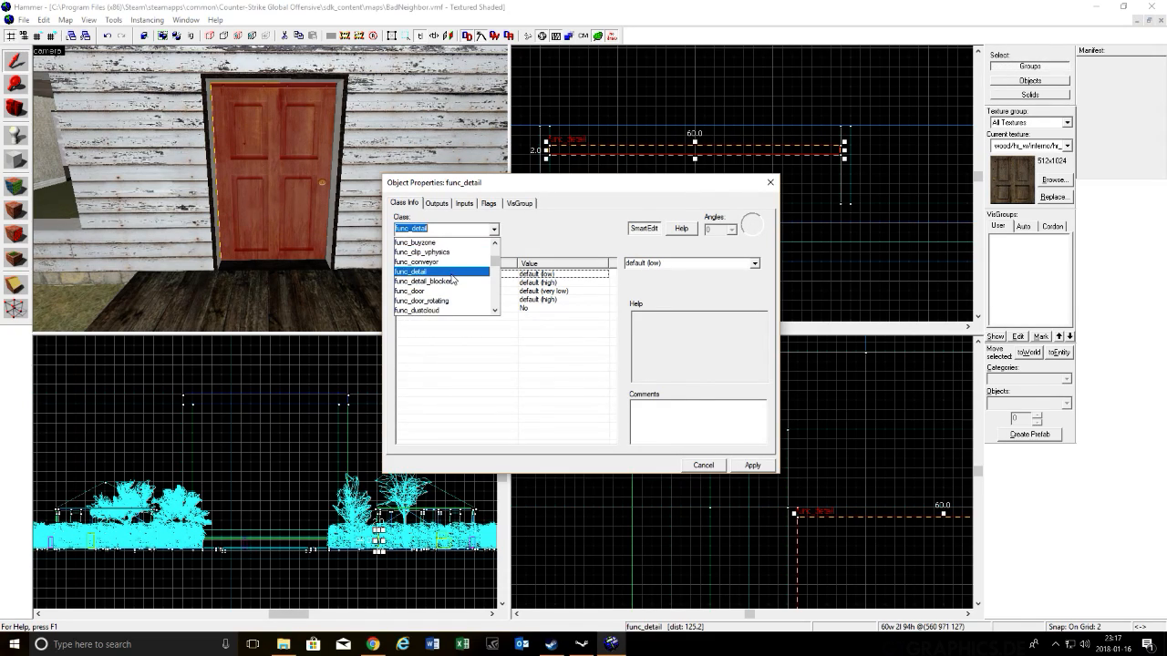
left_click(451, 275)
left_click(753, 465)
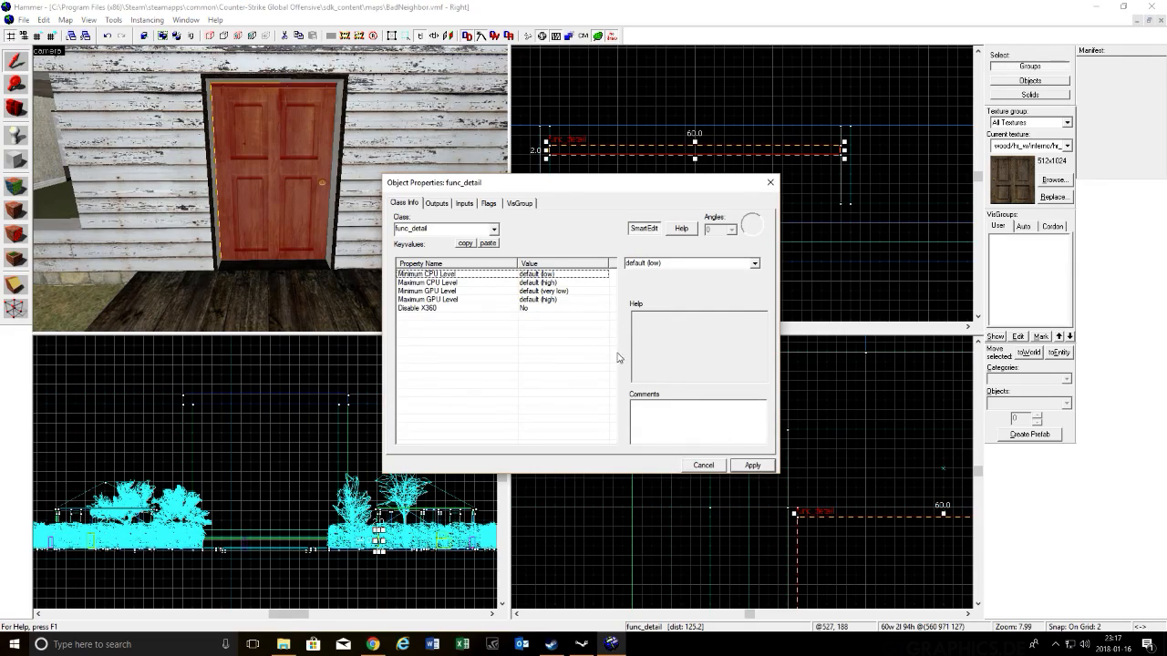
Step: Look through the available entity classes, change the front door's class to func_breakable and apply it
left_click(494, 229)
scroll(489, 265, "down", 2)
scroll(490, 265, "down", 2)
scroll(459, 279, "down", 2)
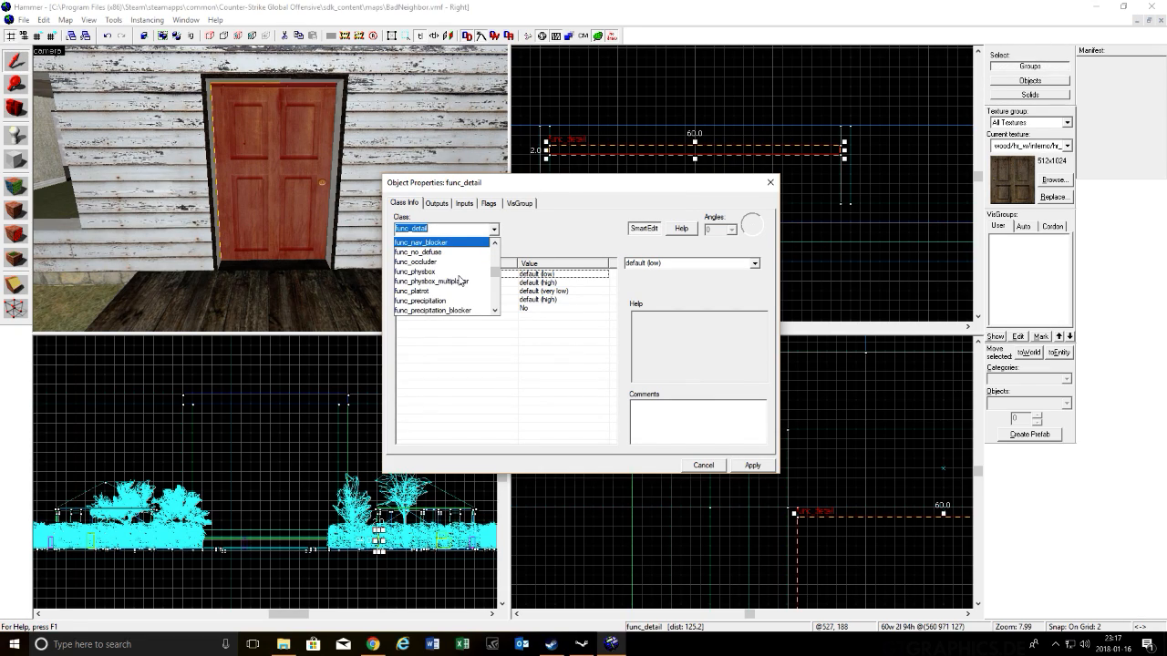
scroll(460, 279, "down", 2)
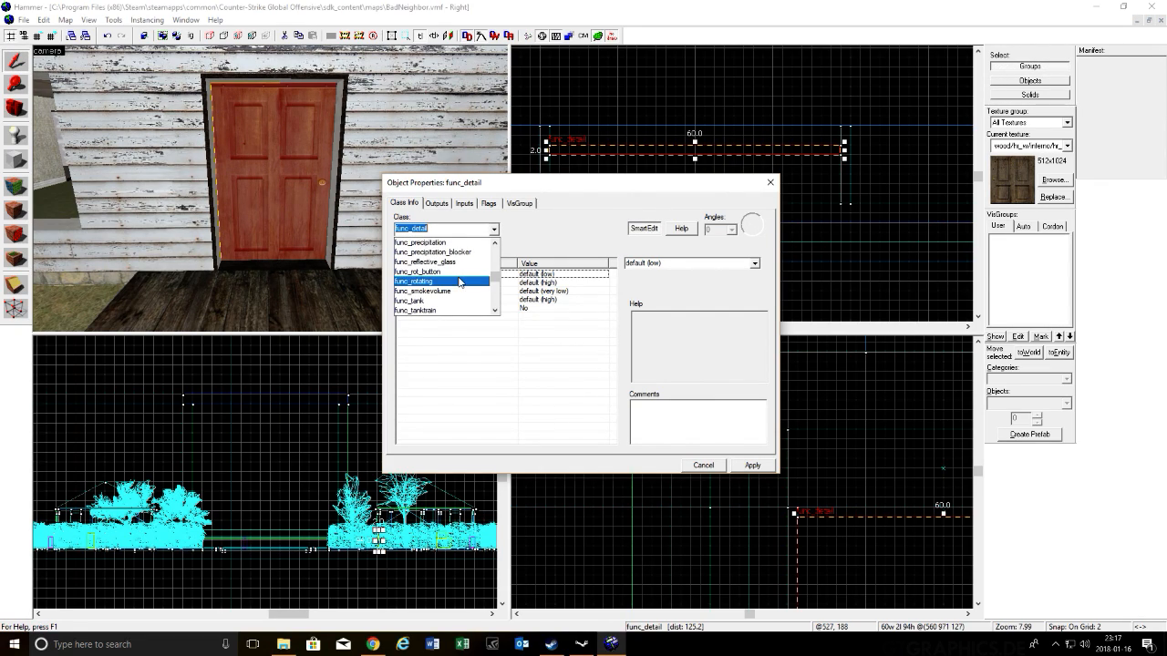
scroll(459, 282, "down", 2)
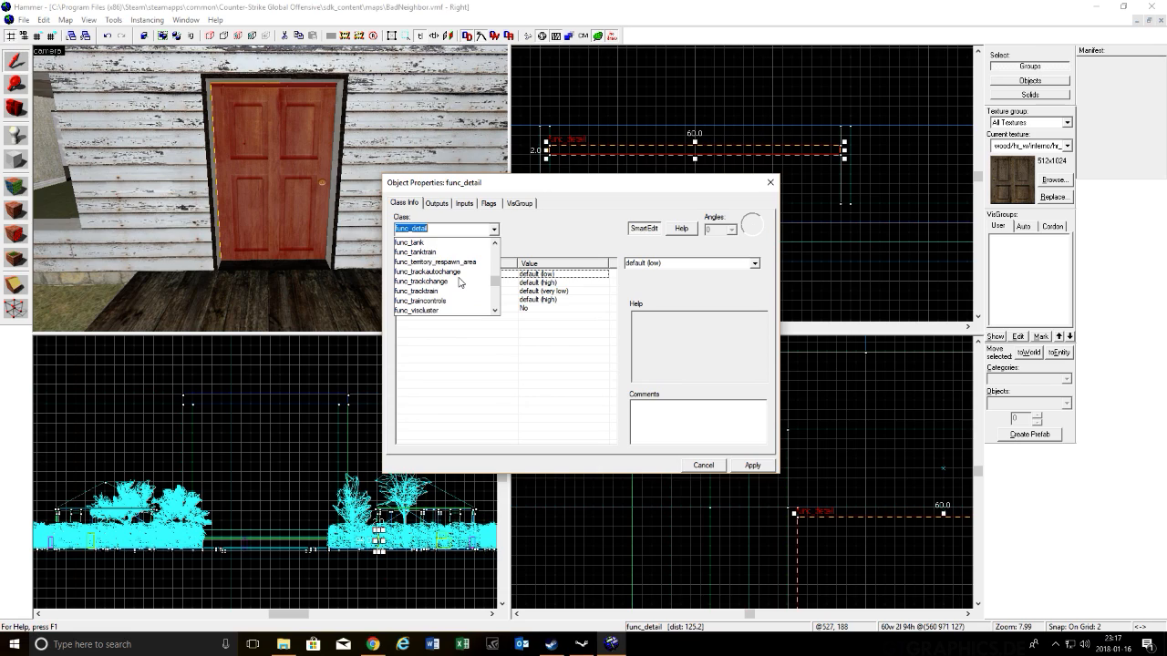
scroll(460, 282, "down", 2)
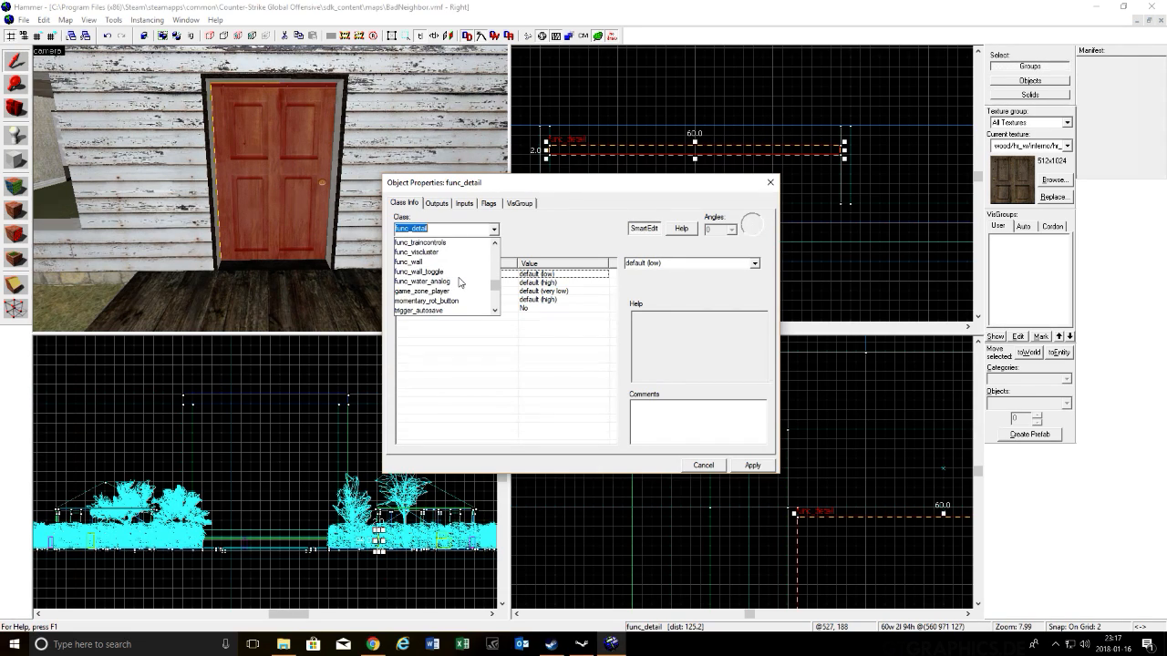
scroll(459, 282, "down", 2)
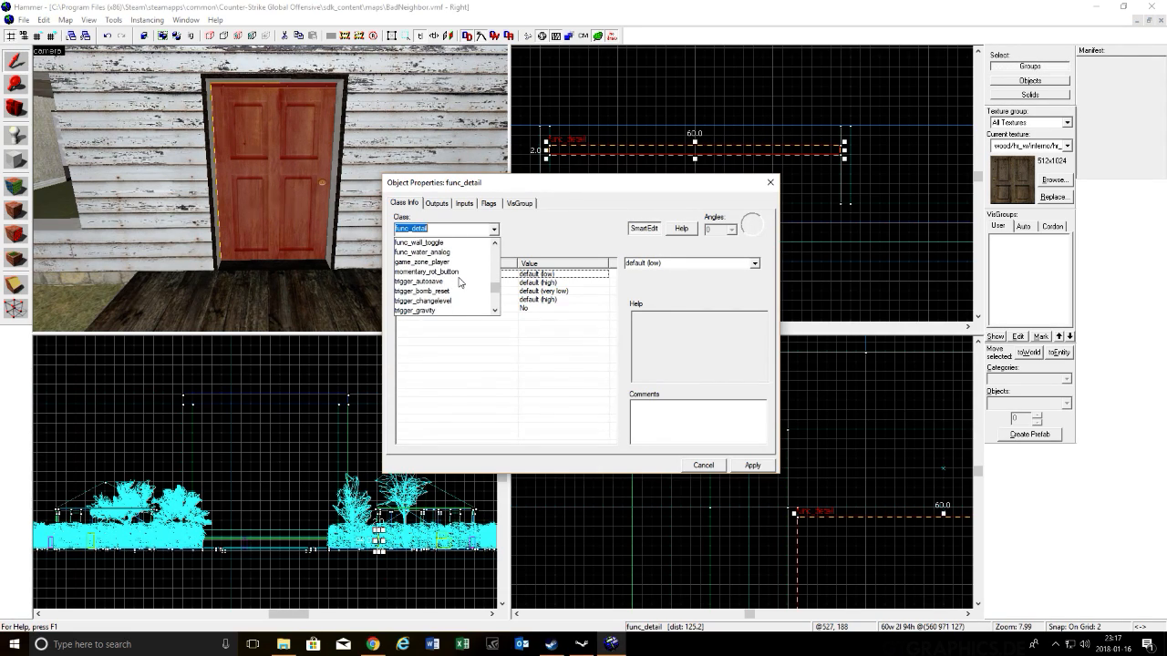
scroll(459, 281, "down", 2)
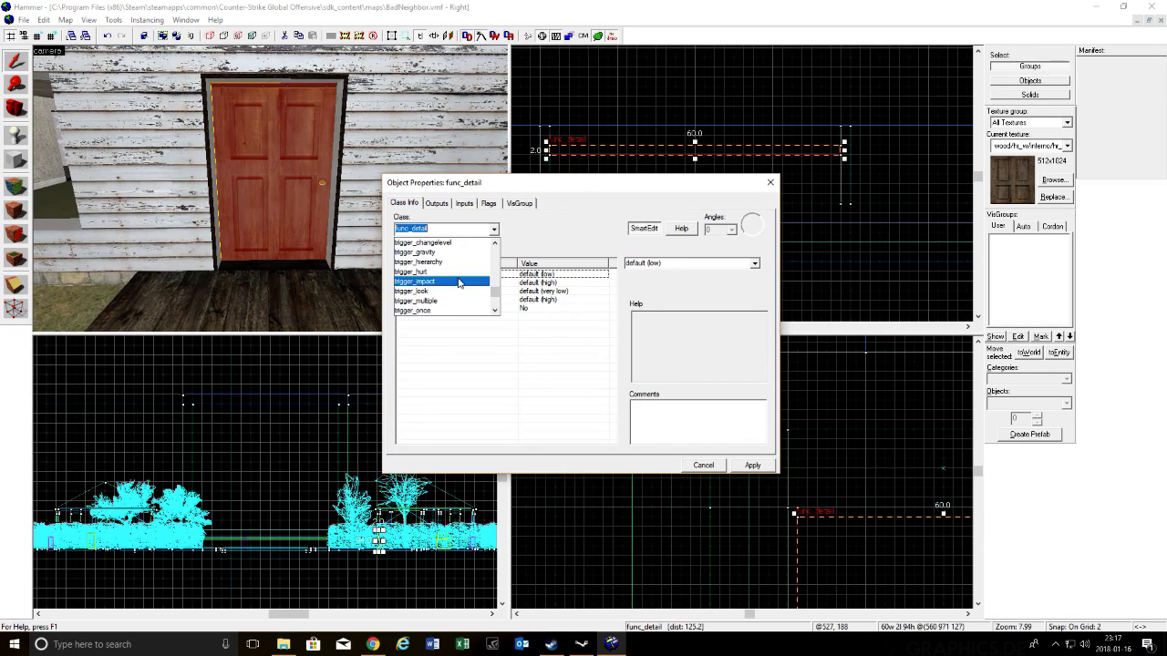
scroll(460, 282, "down", 4)
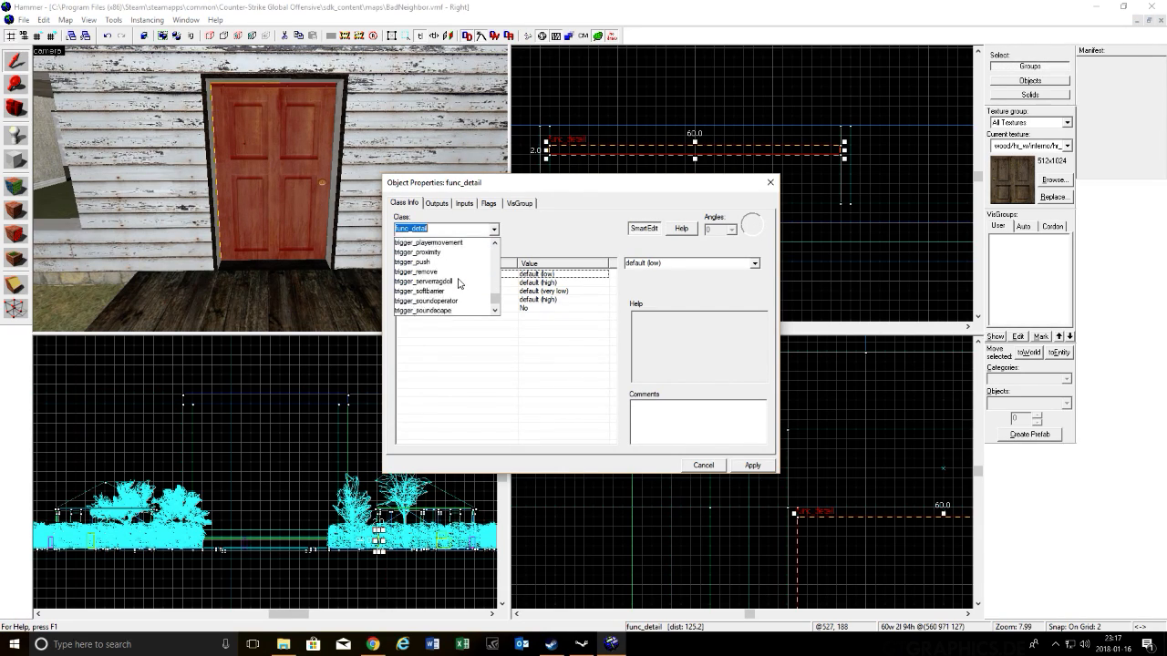
scroll(490, 290, "up", 15)
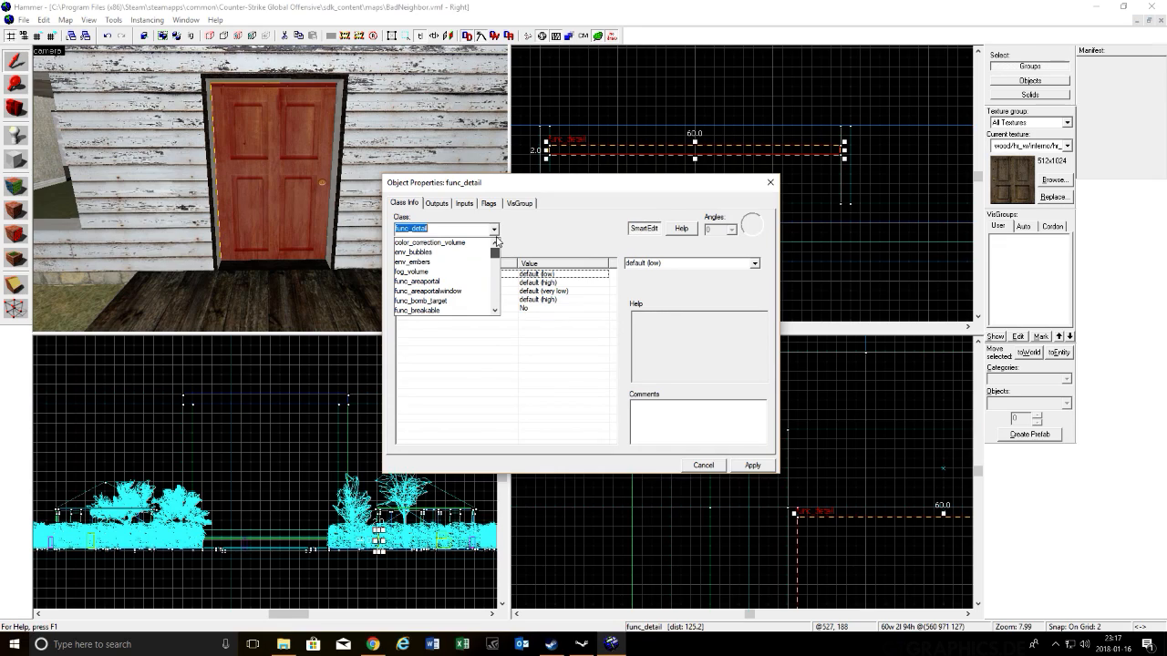
scroll(456, 260, "down", 1)
left_click(458, 285)
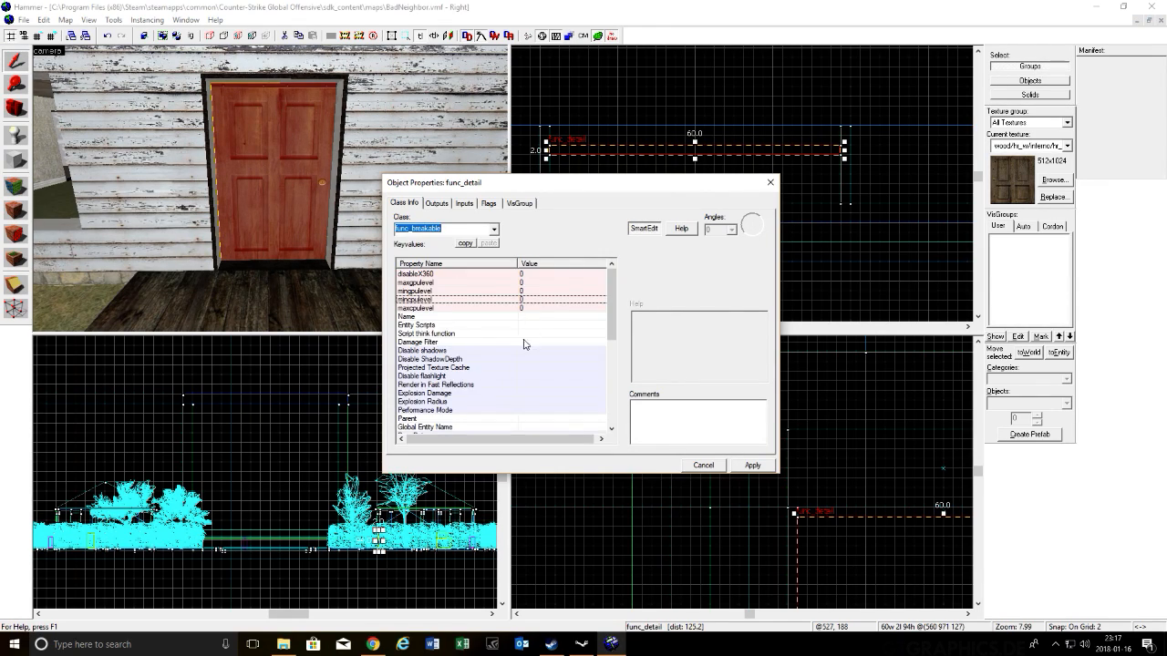
left_click(752, 465)
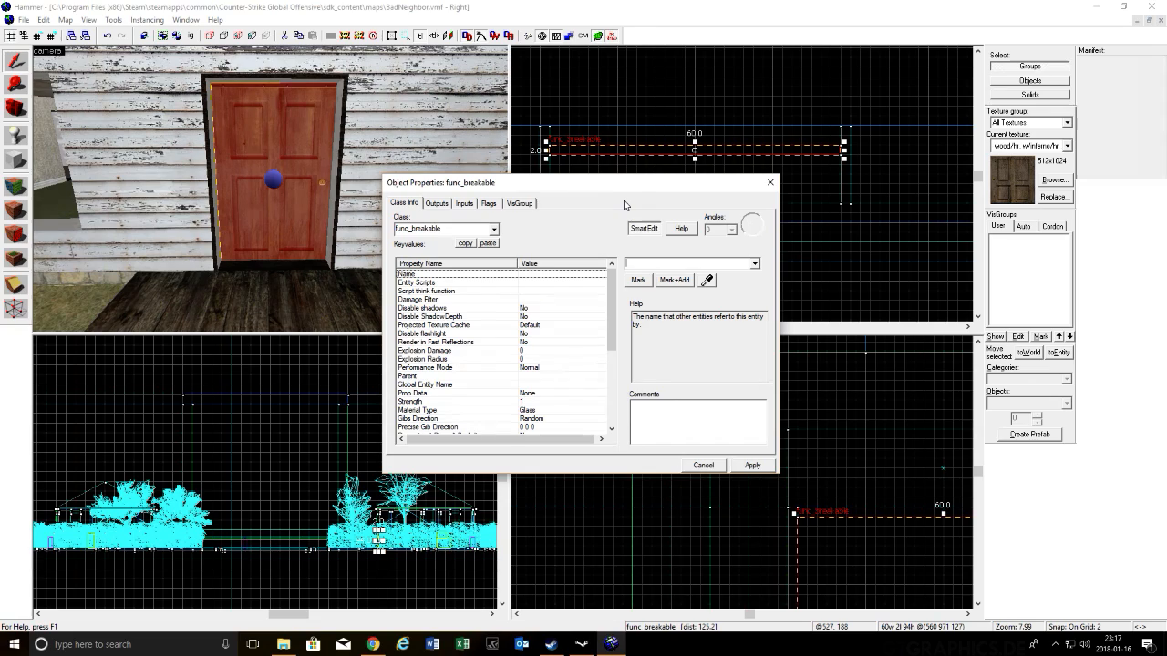
Step: Name the breakable door entity bnfdoor and apply the name
type("B")
type("NDoo")
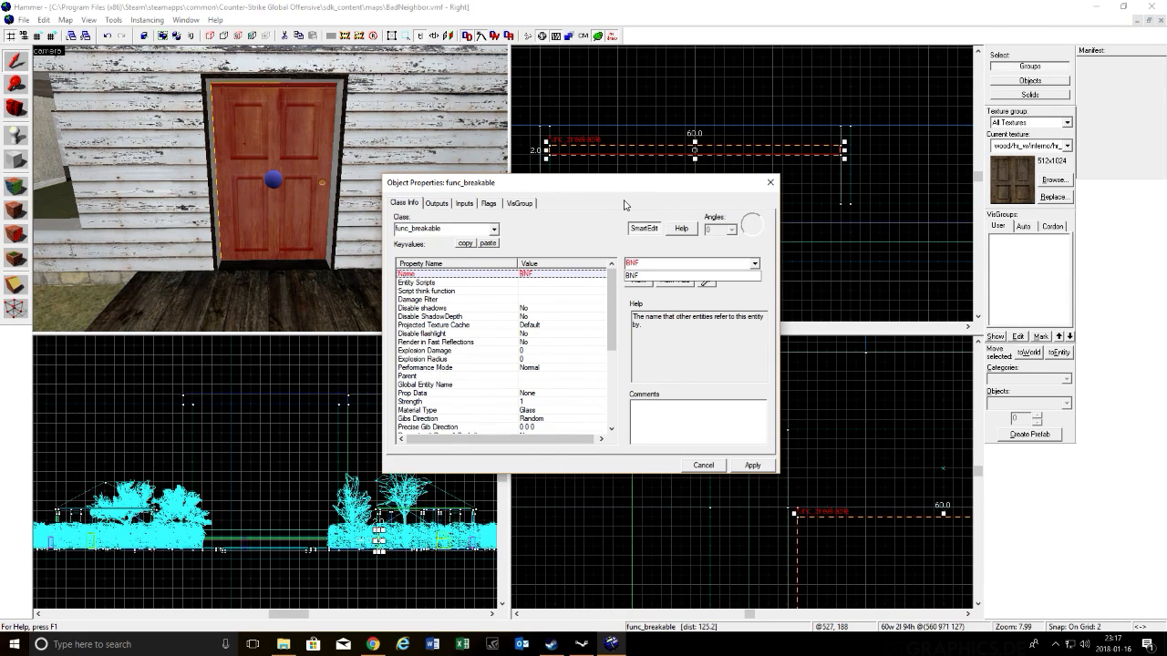
type("door")
key("BackSpace")
key("BackSpace")
key("BackSpace")
type("bnf")
left_click(681, 250)
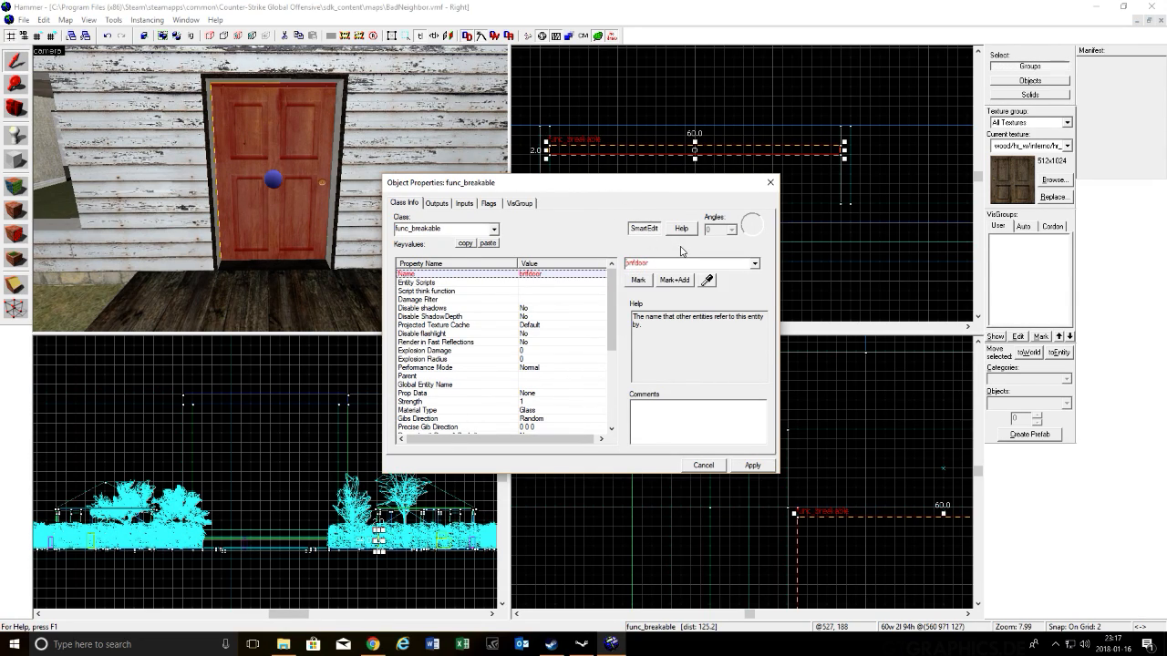
left_click(754, 467)
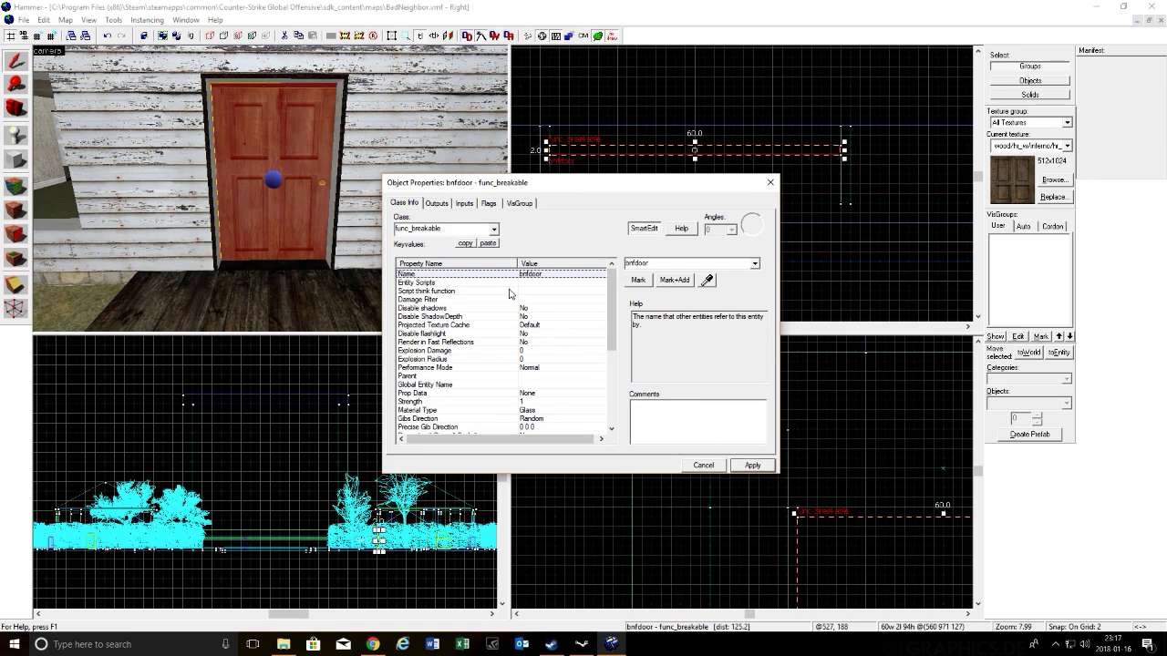
Step: Examine the door's Damage Filter, Projected Texture Cache, Parent and Global Entity Name properties and their help descriptions
left_click(441, 299)
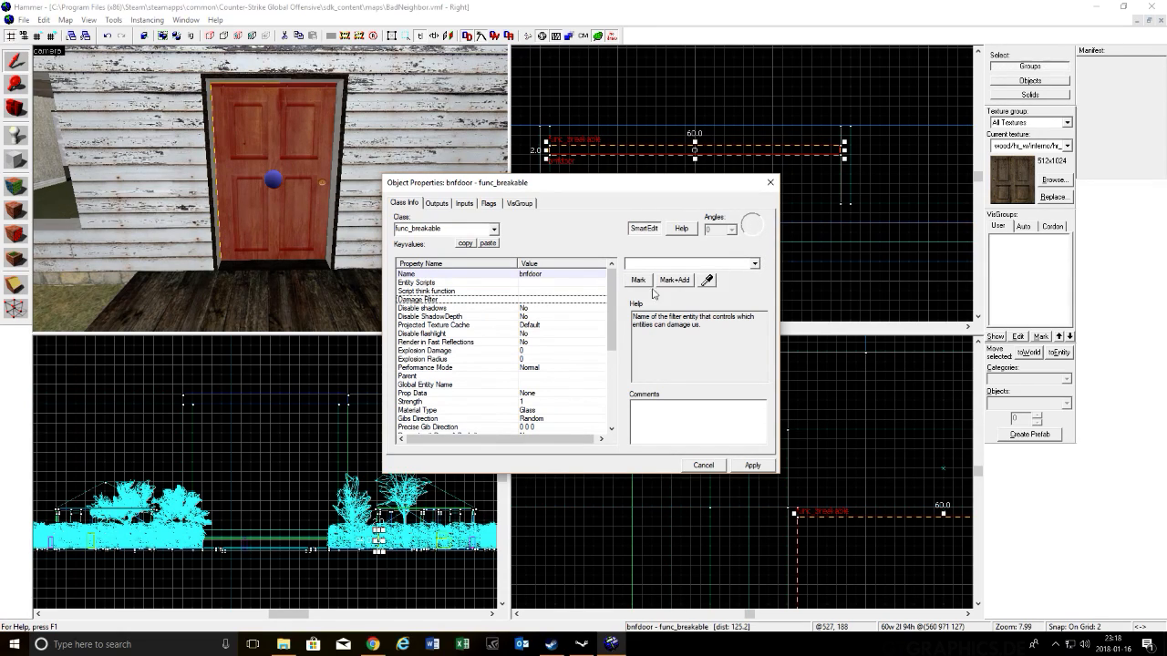
left_click(461, 325)
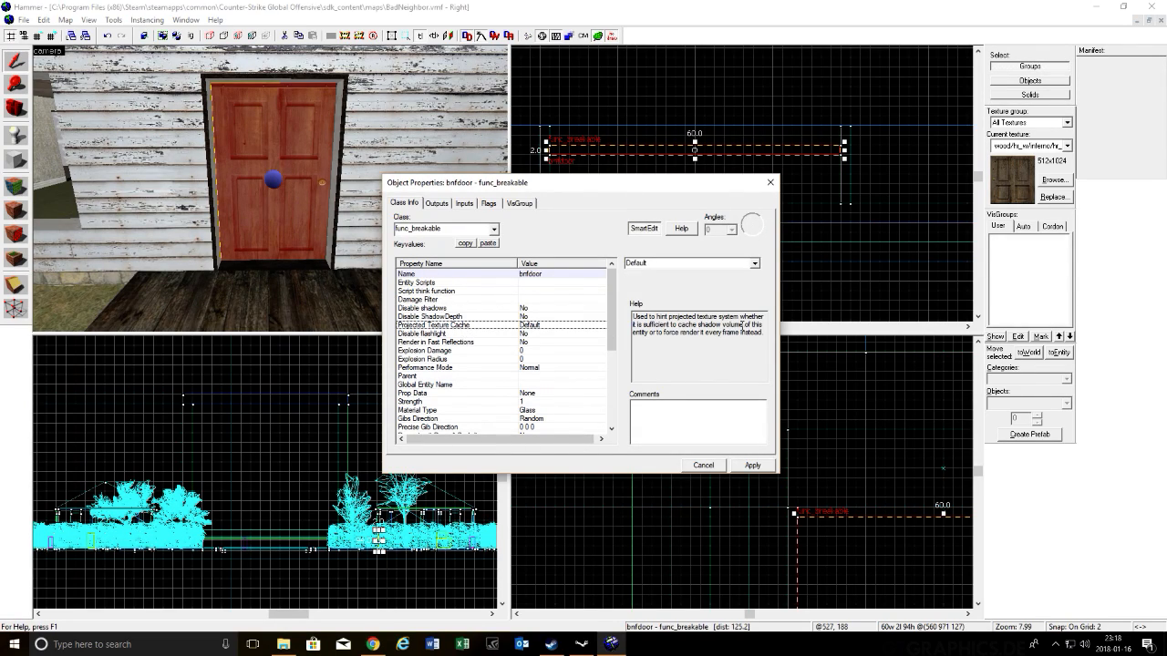
left_click(754, 264)
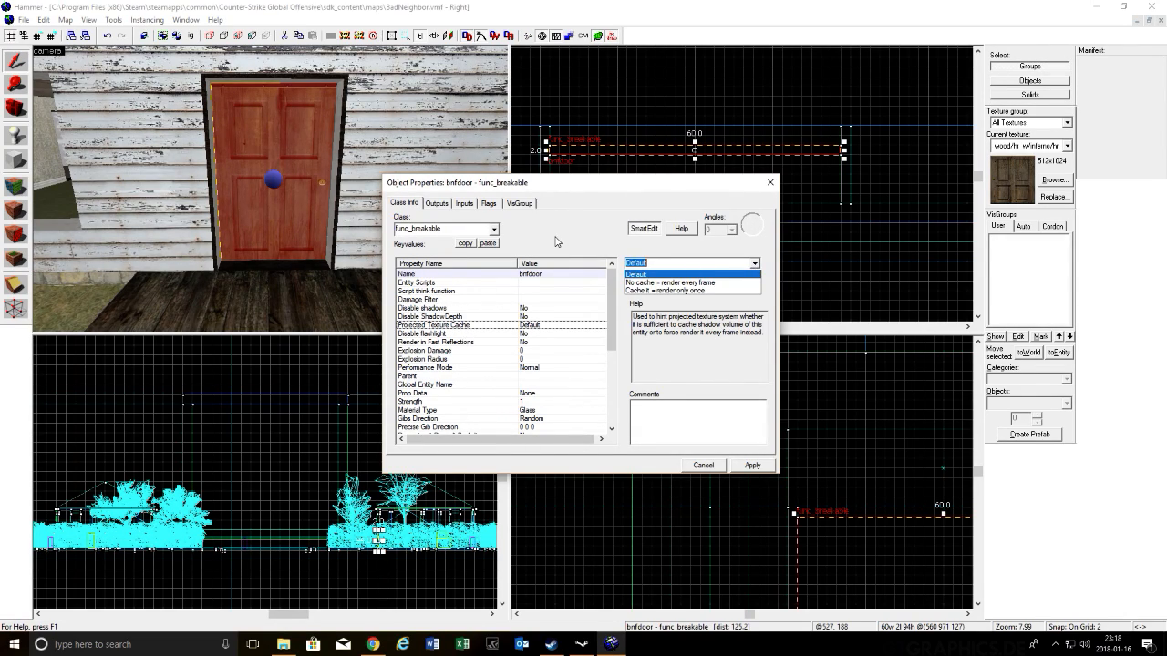
left_click(555, 238)
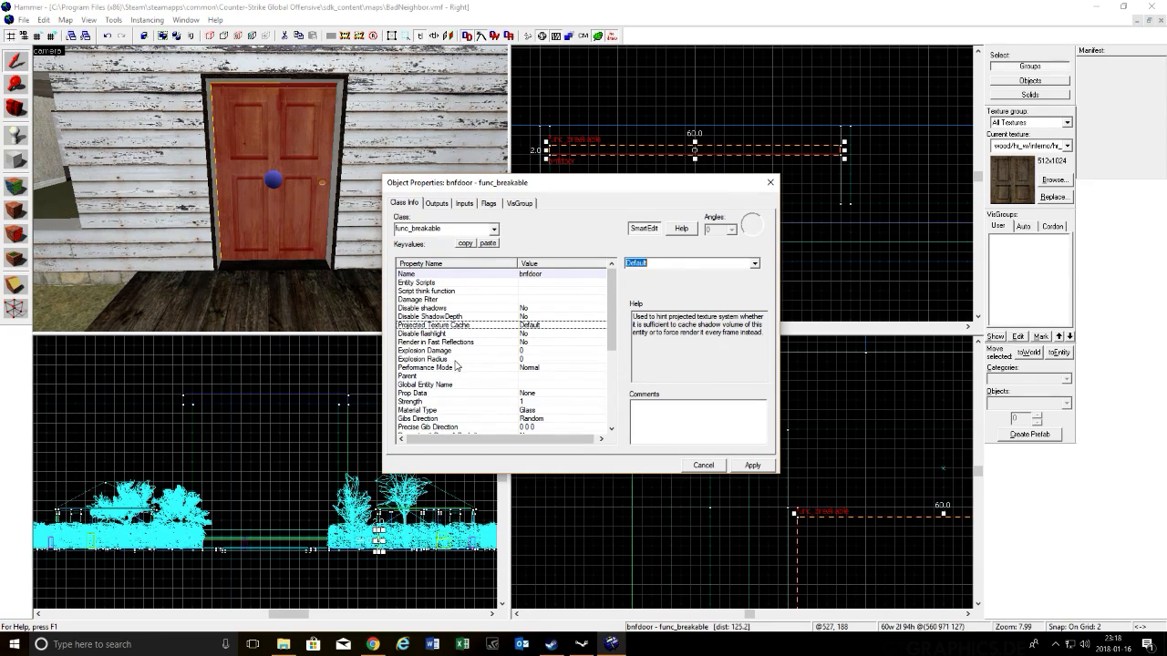
scroll(447, 374, "down", 1)
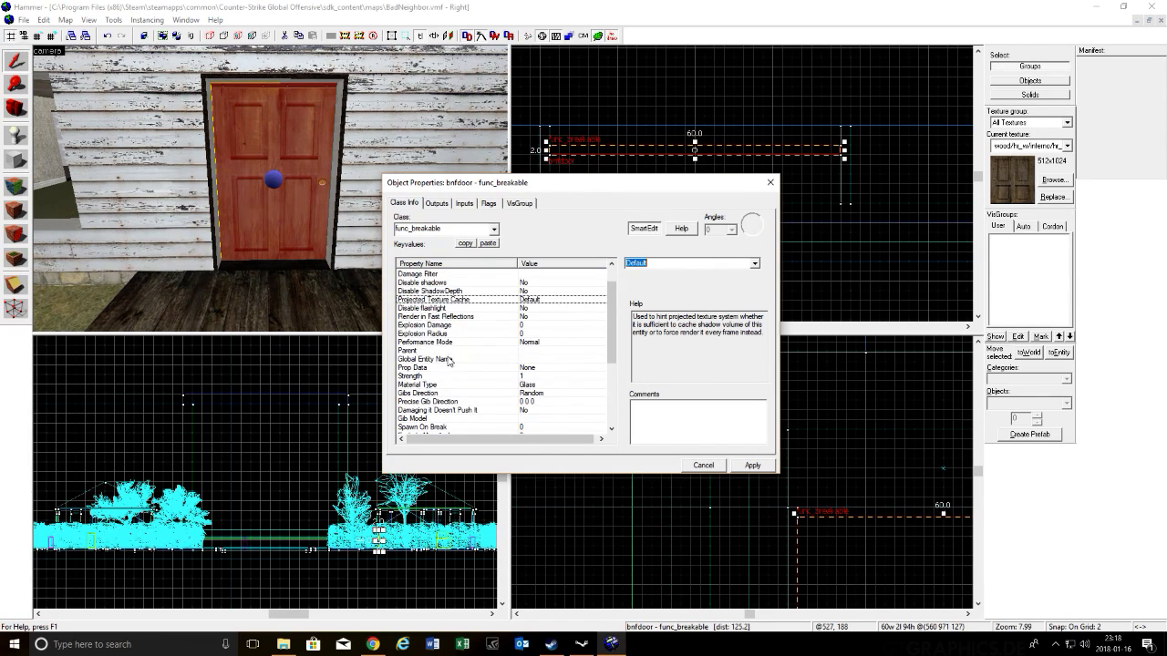
left_click(513, 351)
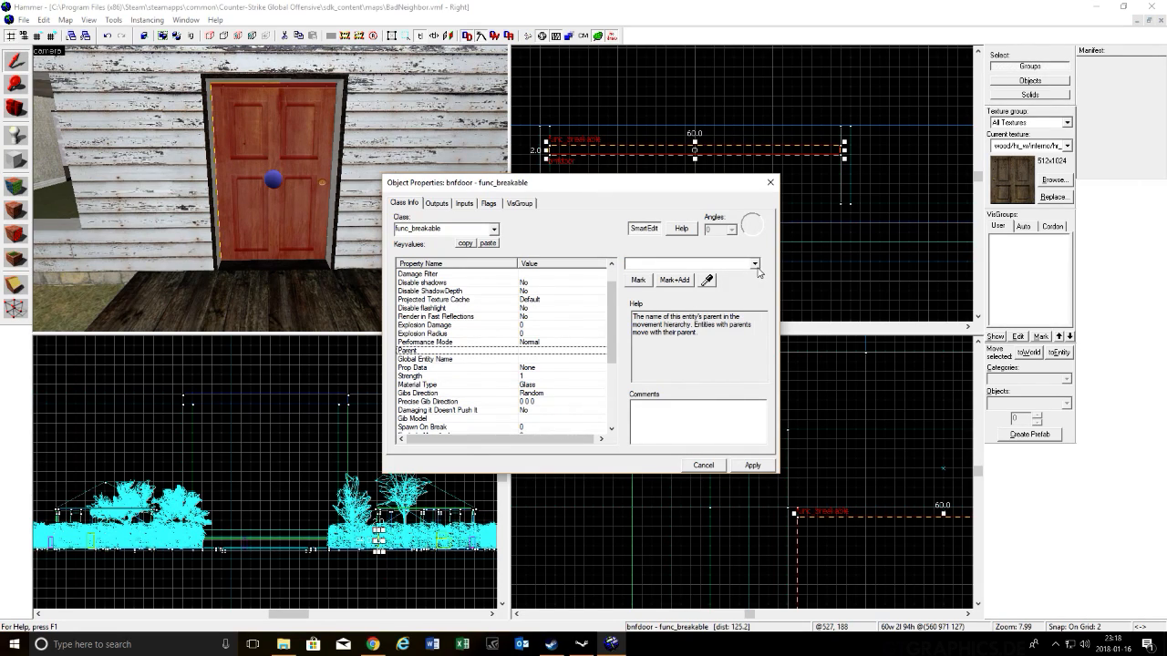
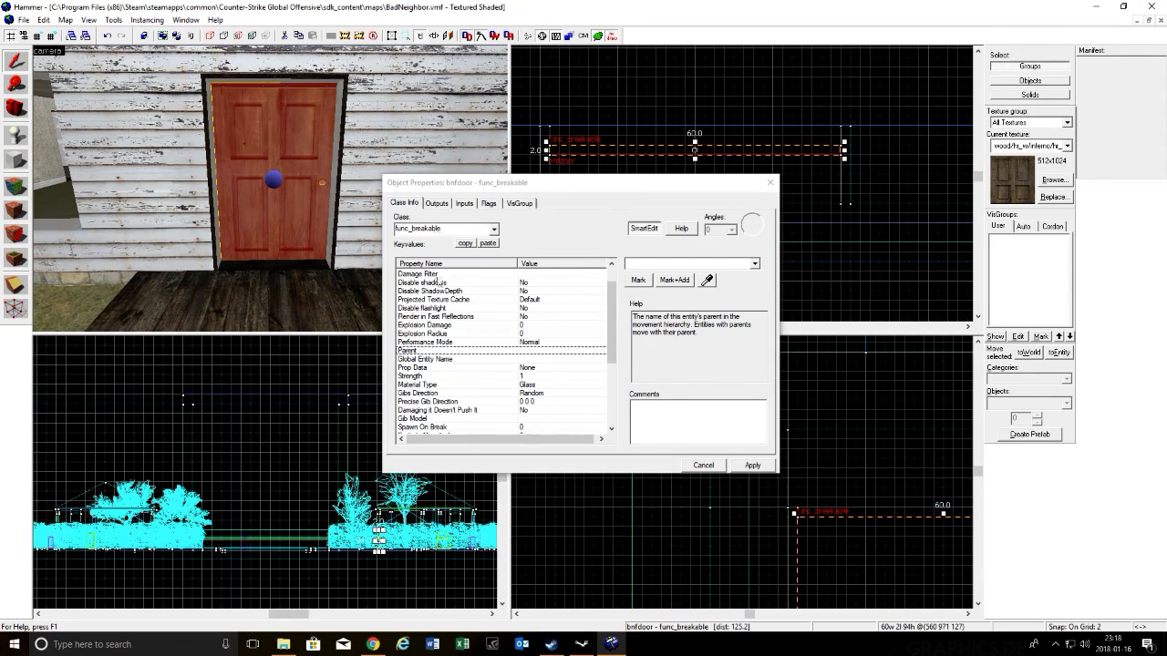
left_click(461, 360)
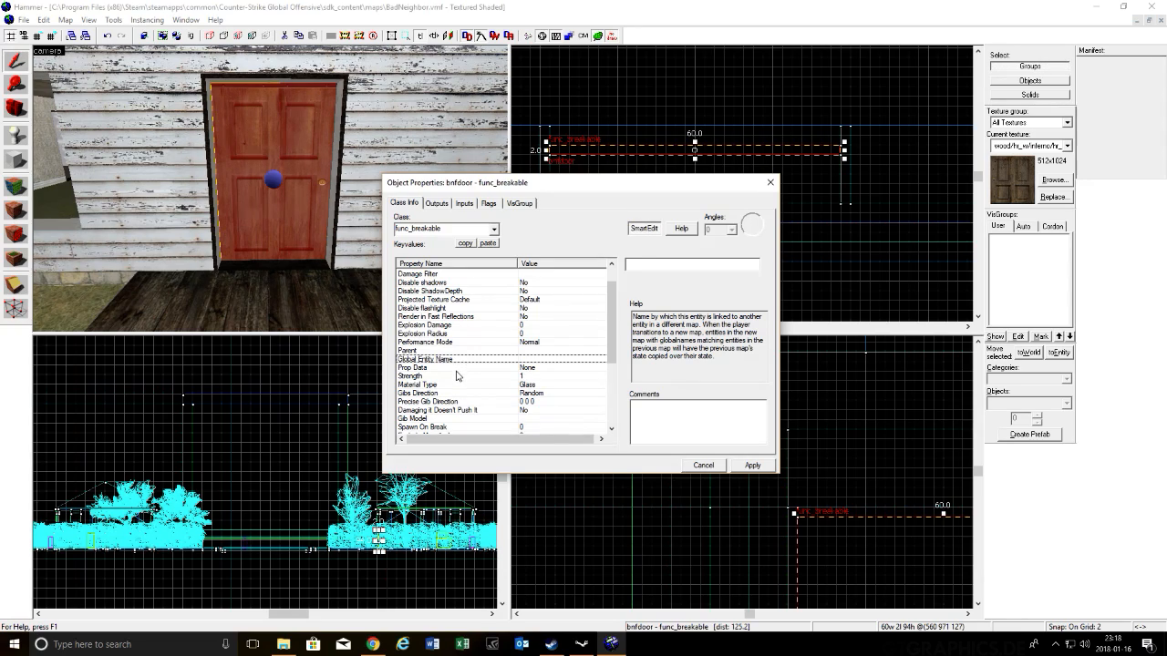
Step: Try Wooden.Medium as the door's Prop Data and revert it to None
left_click(455, 368)
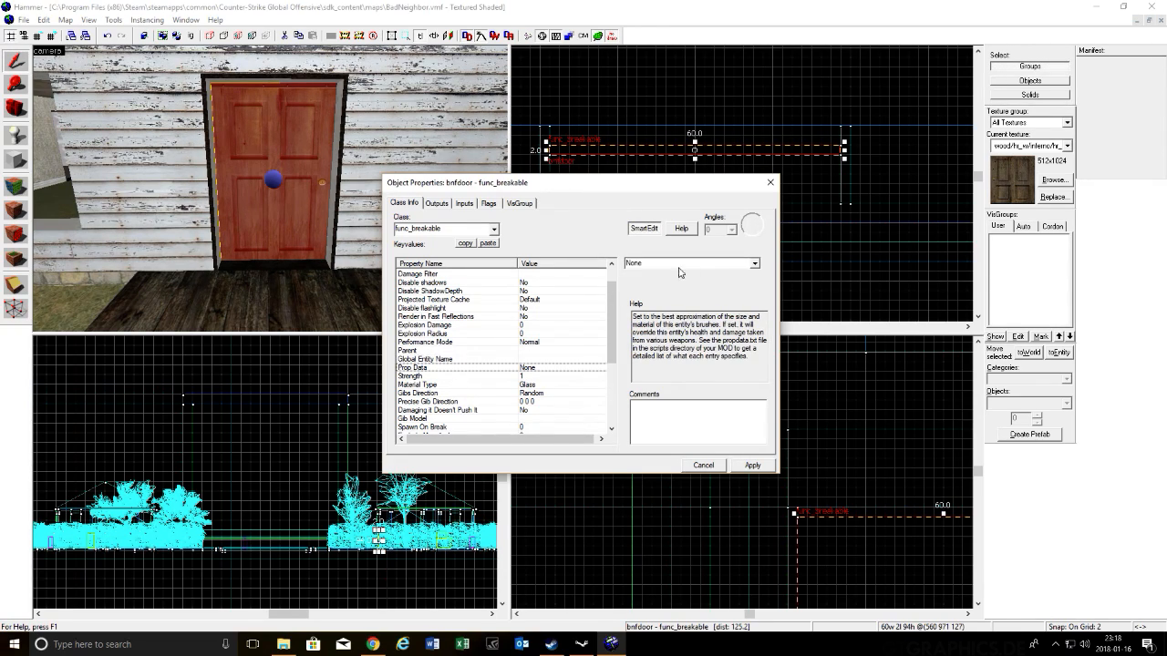
left_click(756, 265)
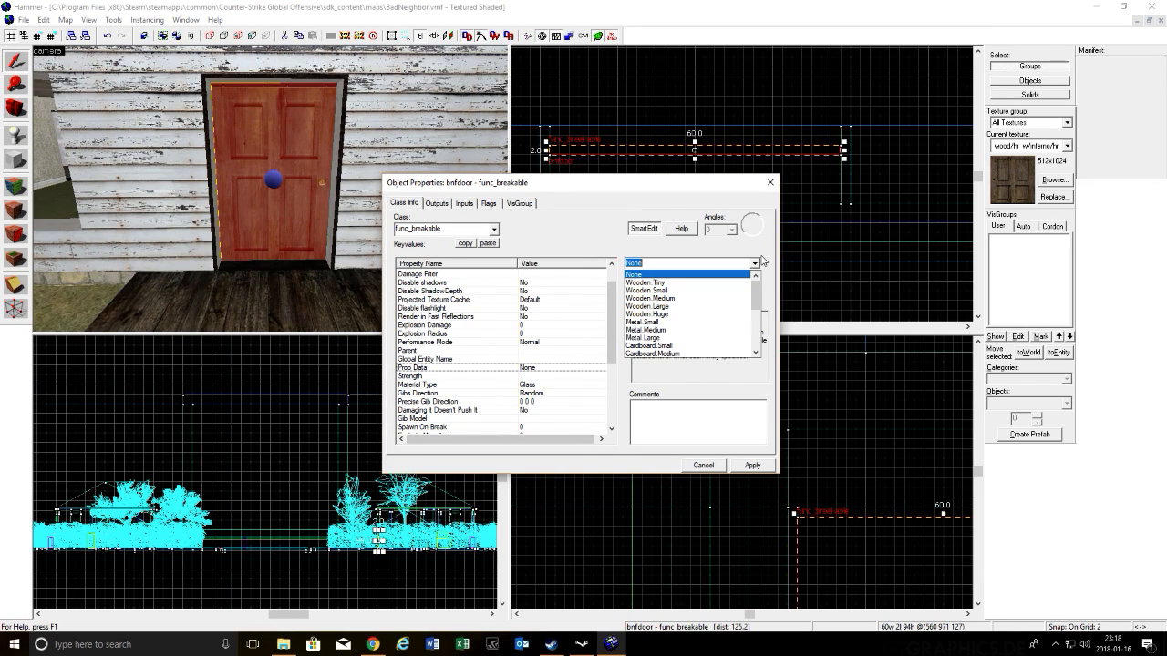
left_click(731, 298)
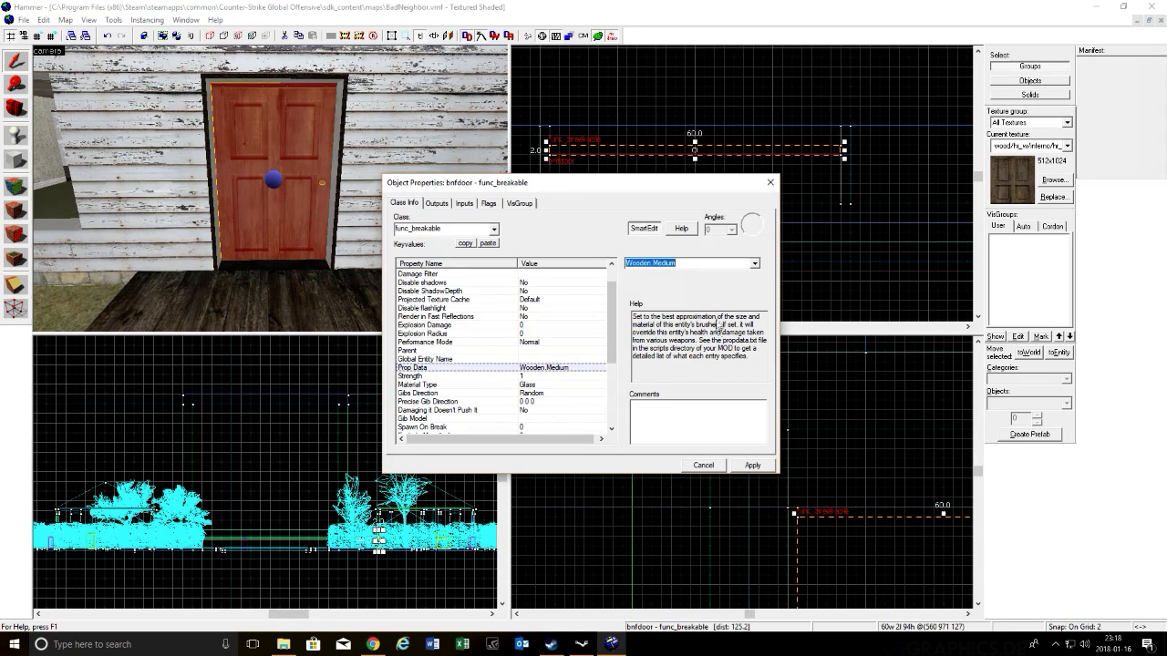
left_click(755, 264)
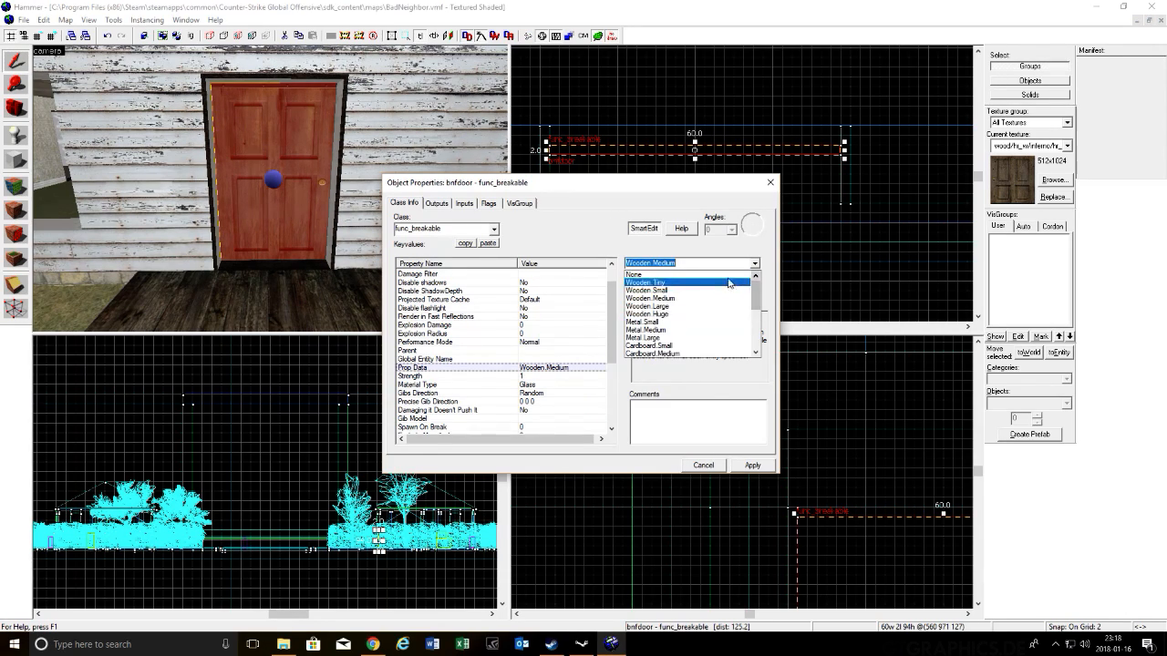
left_click(656, 274)
Step: Set the door's Strength to 20 and apply it
left_click(462, 375)
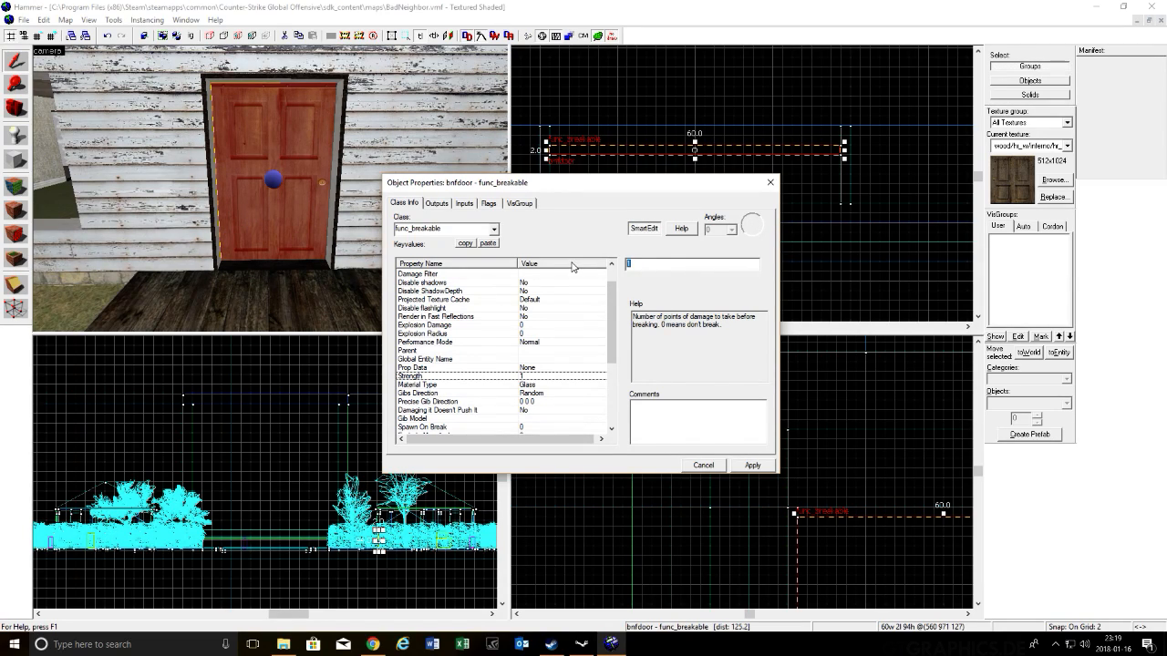
type("20")
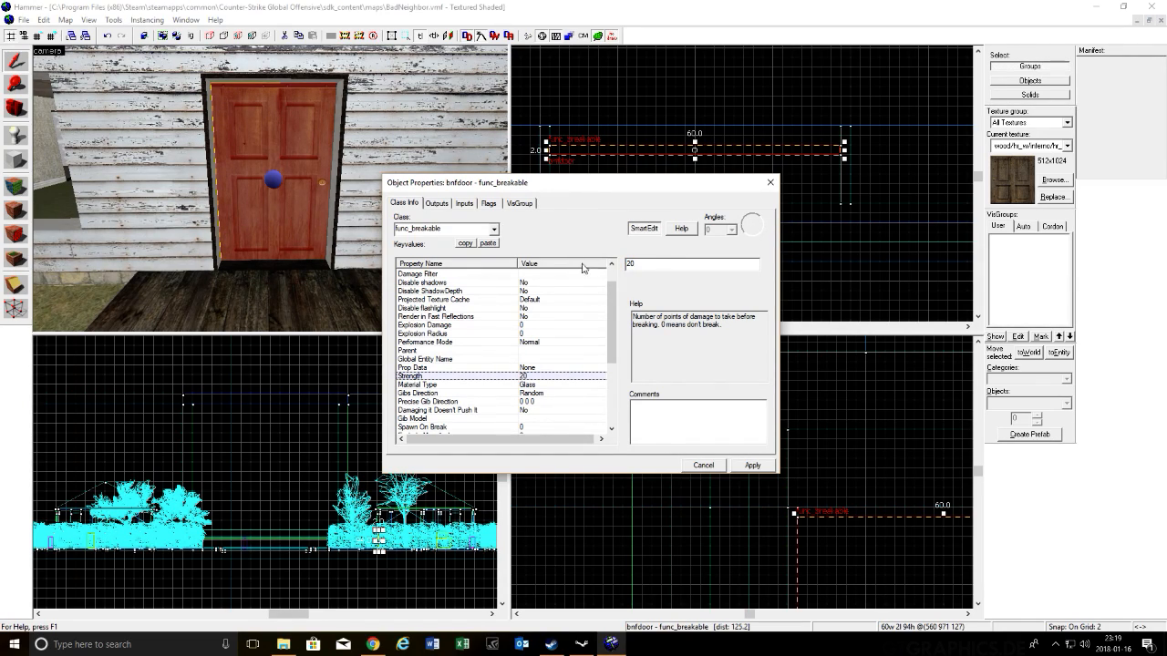
left_click(752, 465)
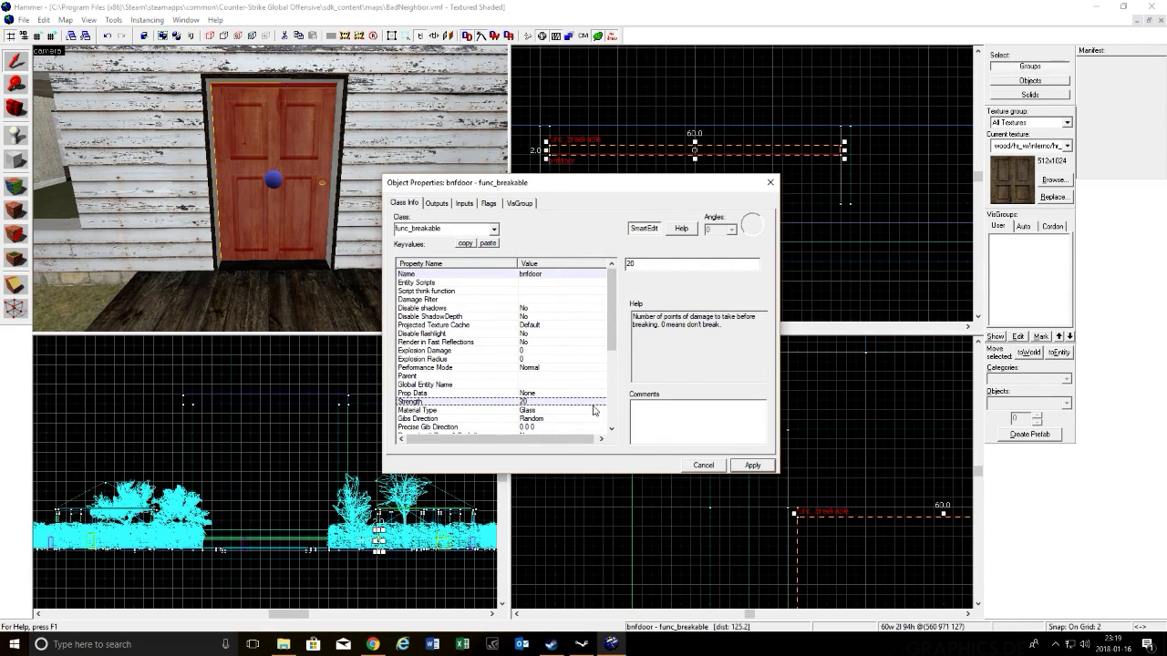
Step: Set the door's Material Type to Wood, apply it and check the other material options
left_click(527, 411)
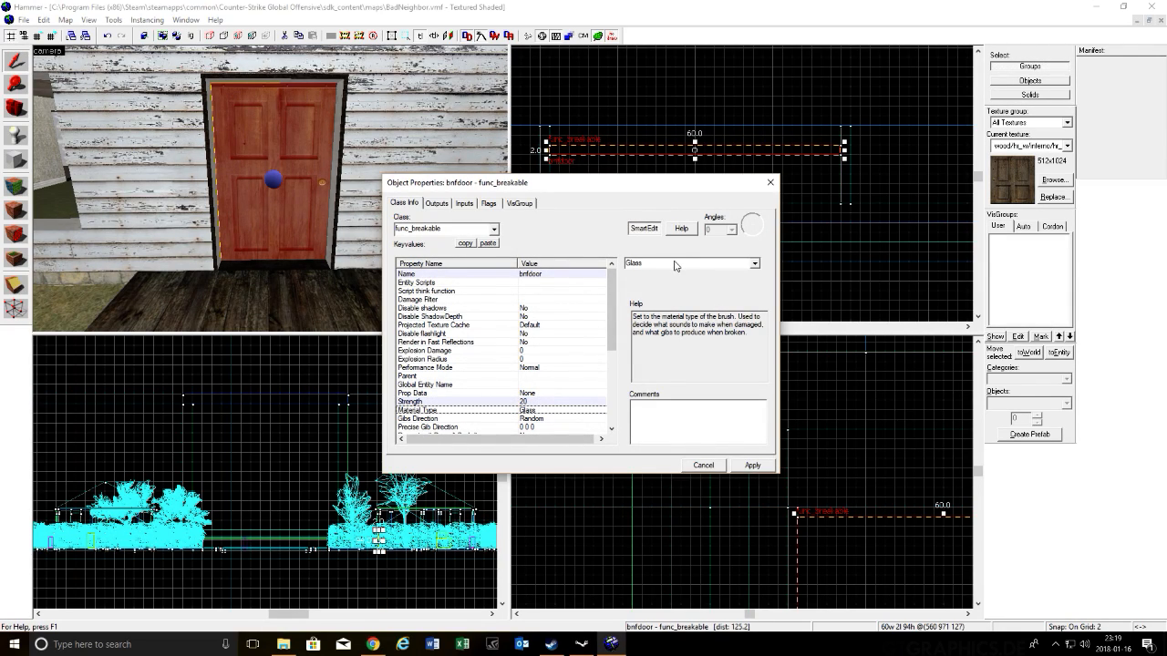
left_click(308, 138)
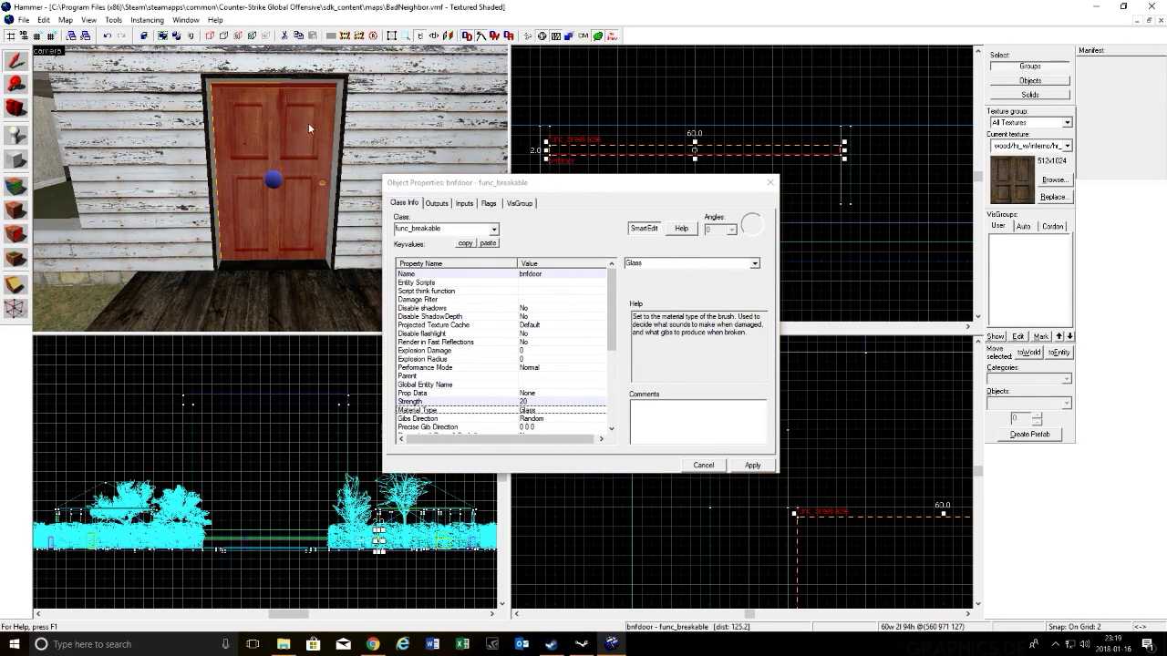
left_click(670, 264)
left_click(754, 263)
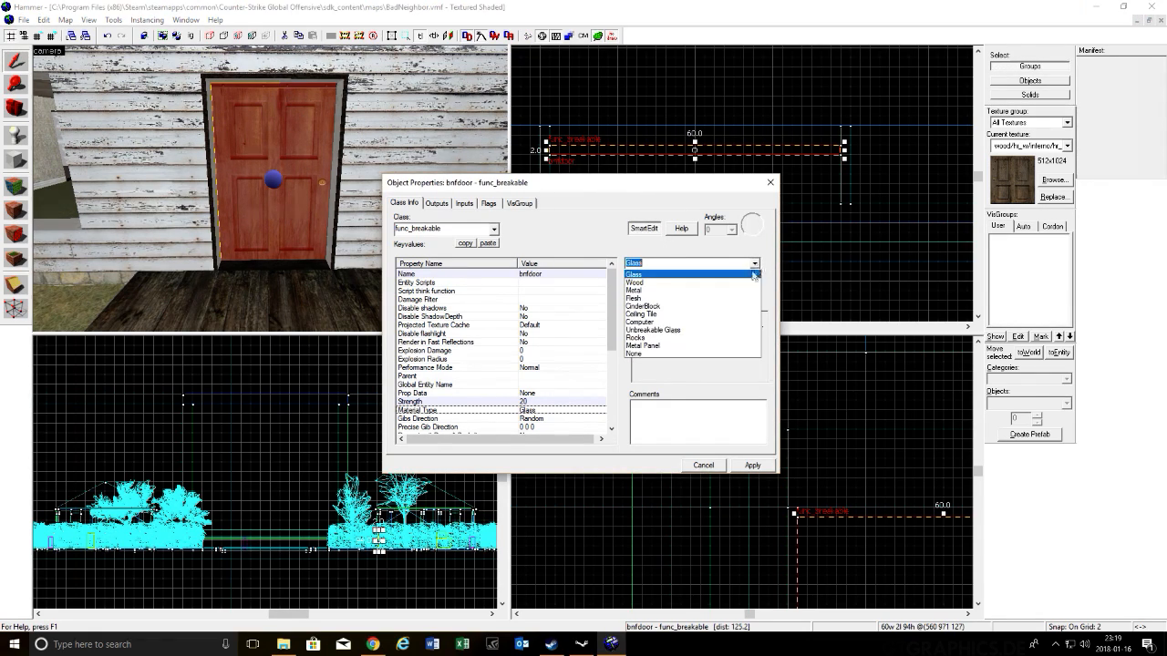
left_click(744, 284)
left_click(762, 467)
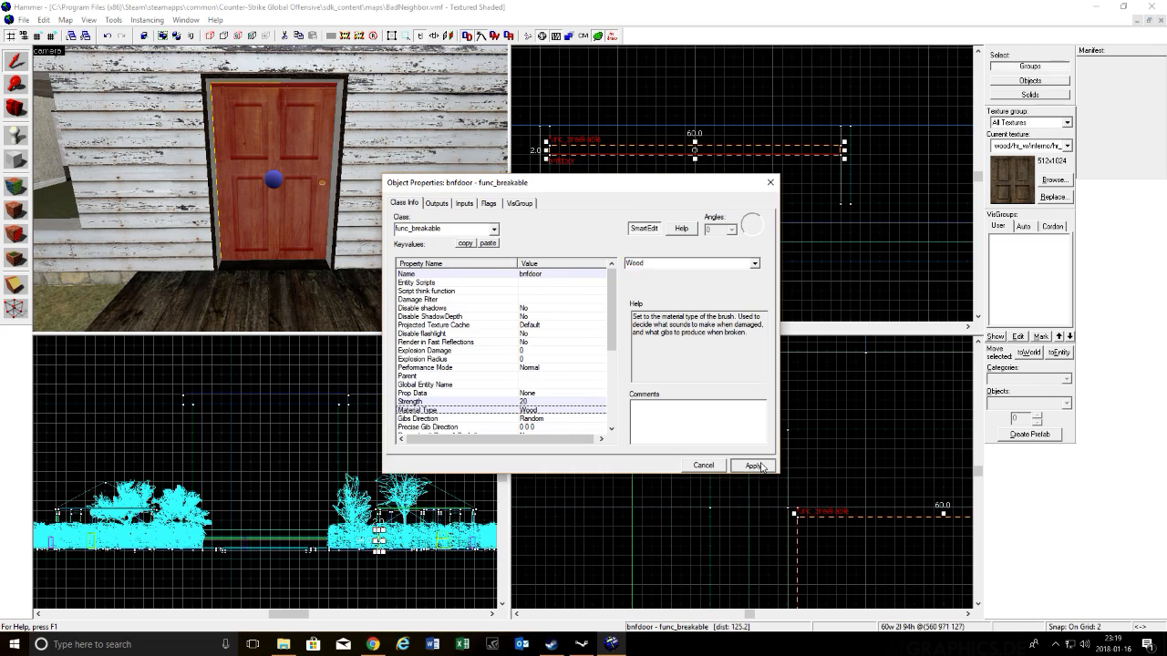
left_click(755, 263)
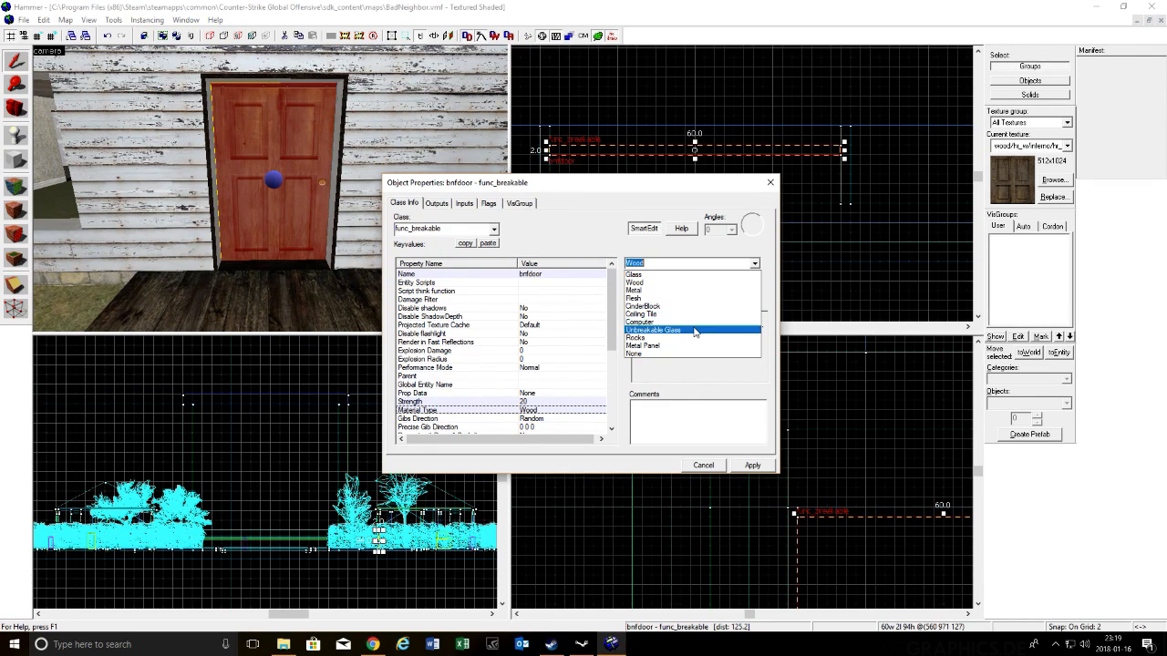
left_click(738, 263)
Step: Check the Gibs Direction options for the door, keep Random, and apply and close its properties
scroll(538, 397, "down", 1)
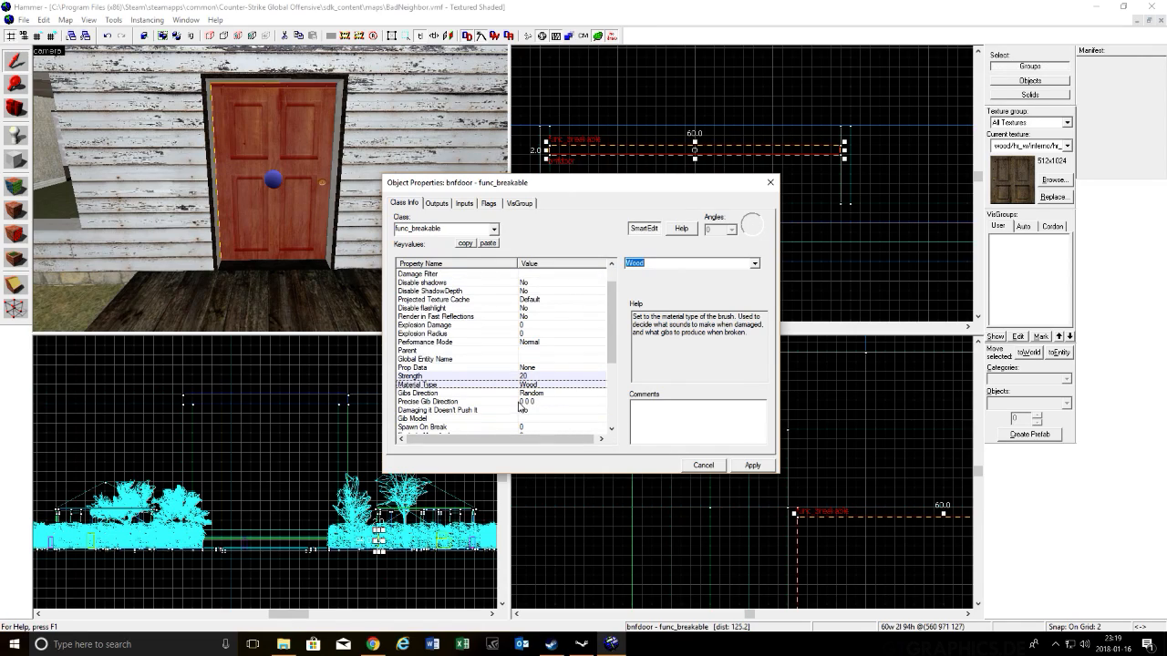
left_click(496, 395)
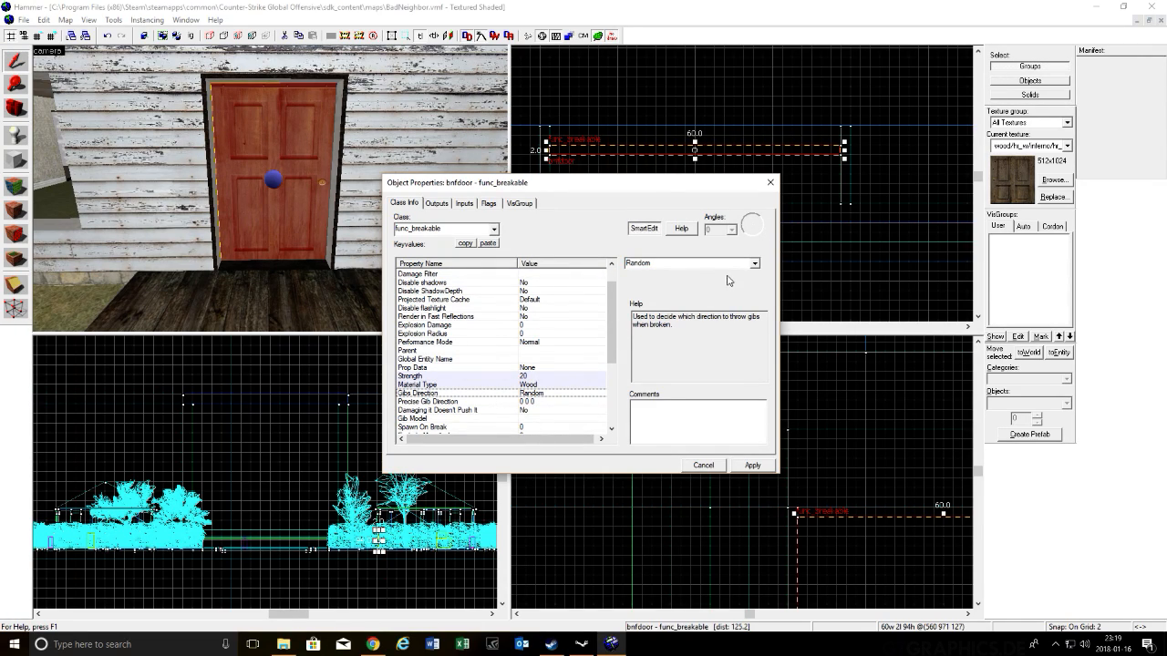
left_click(755, 264)
left_click(755, 271)
scroll(534, 342, "down", 2)
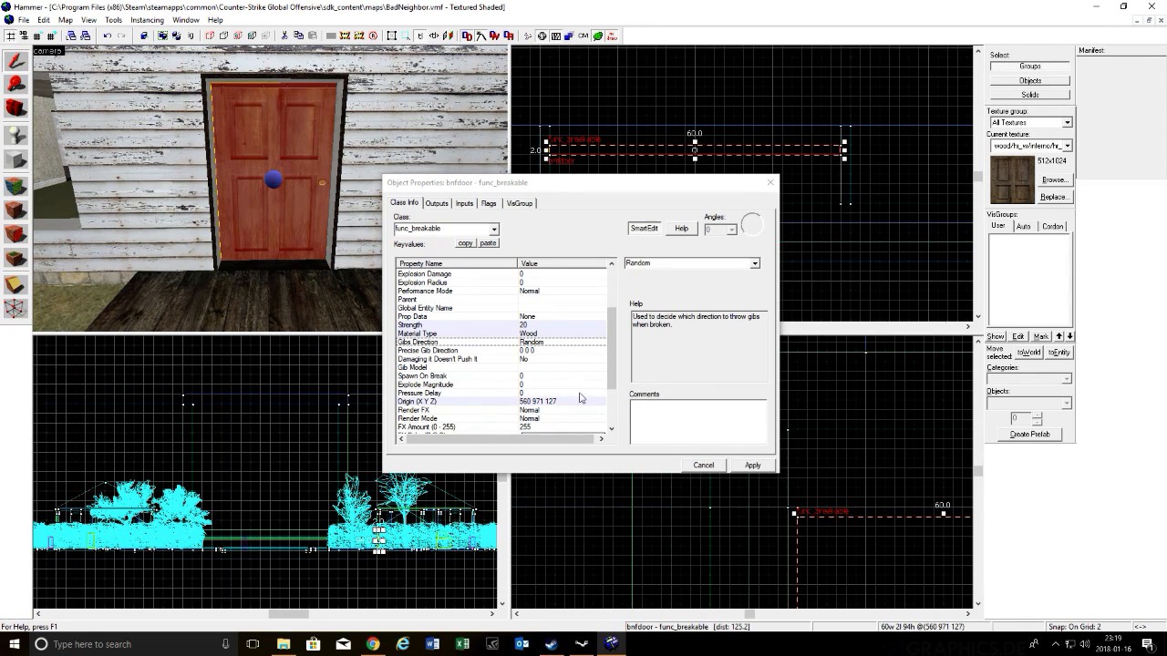
left_click(744, 466)
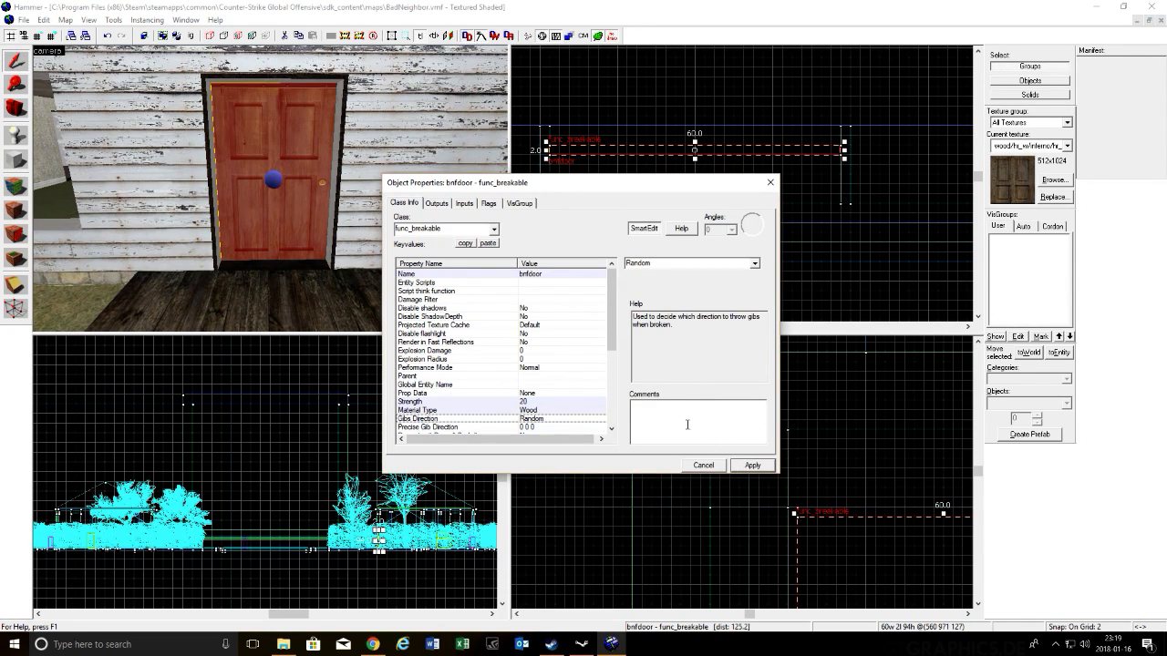
left_click(704, 467)
Step: Outline a 144 by 18 unit block footprint along the front window opening beside the porch, using the wall below it as reference
key("s")
key("w")
key("d")
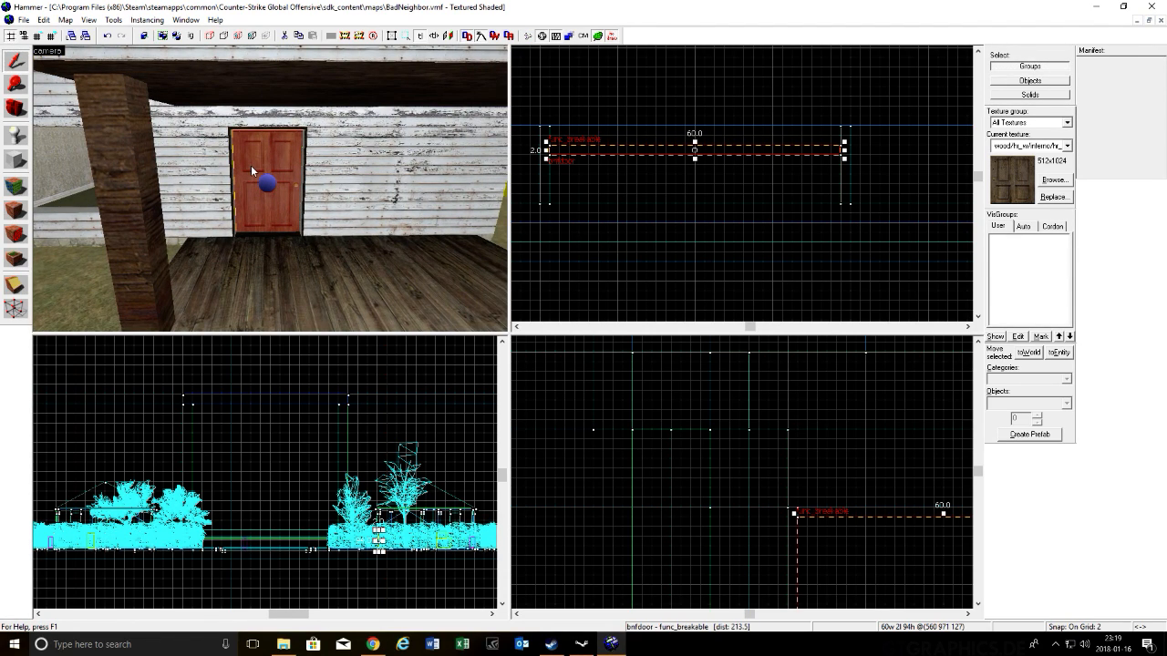
key("a")
key("w")
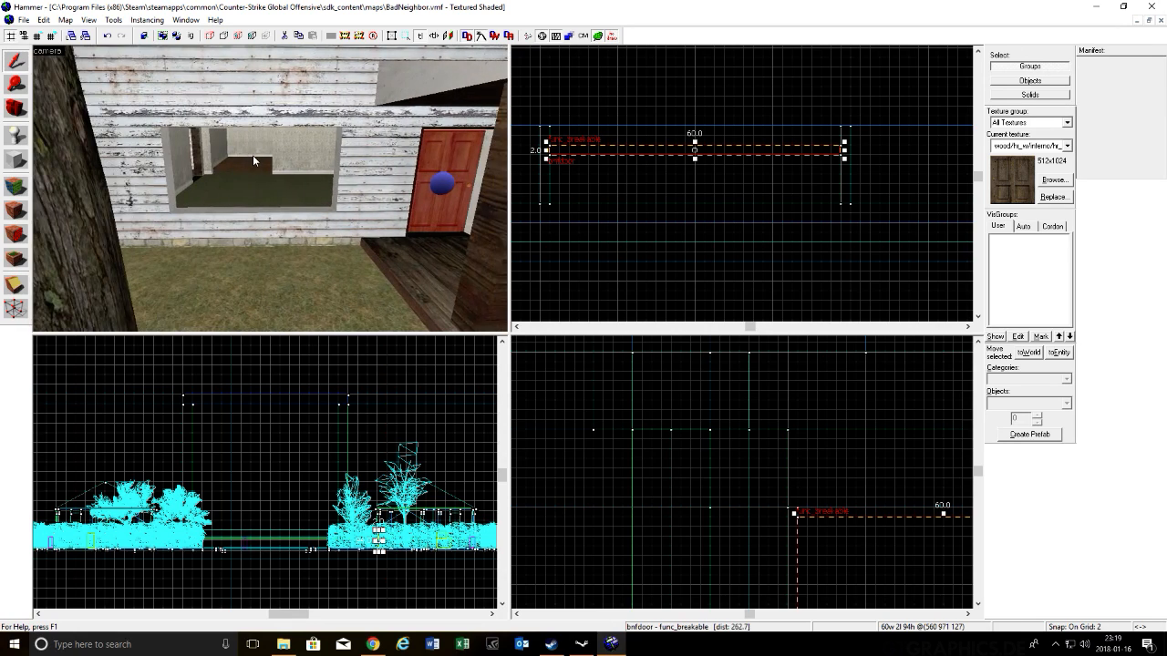
key("w")
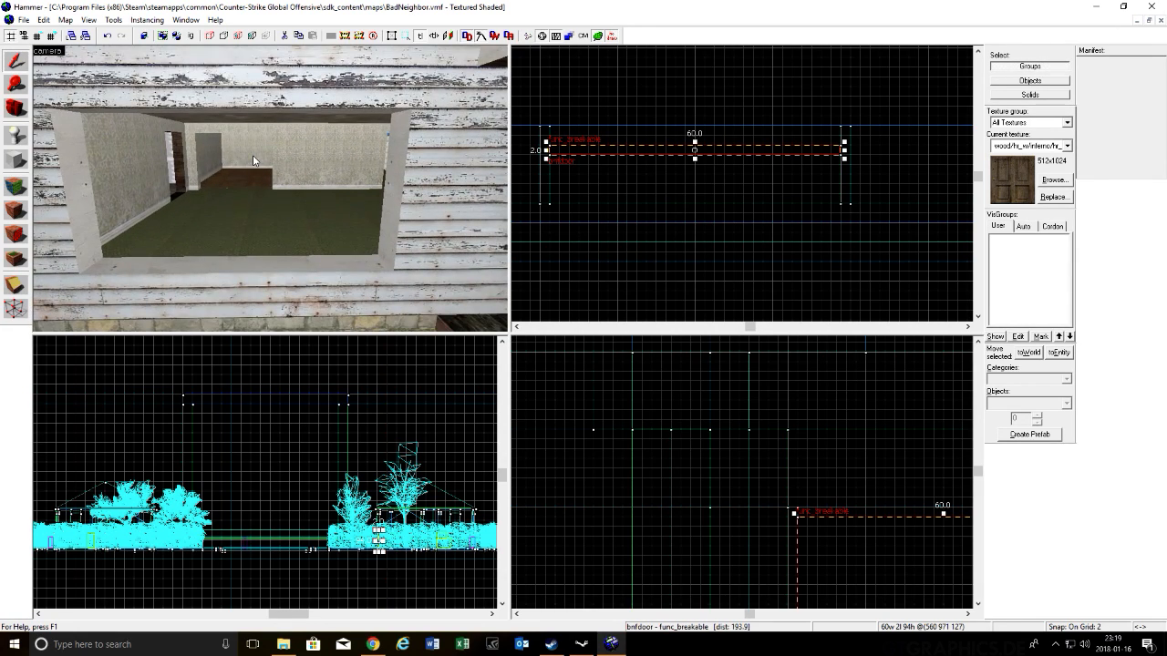
key("s")
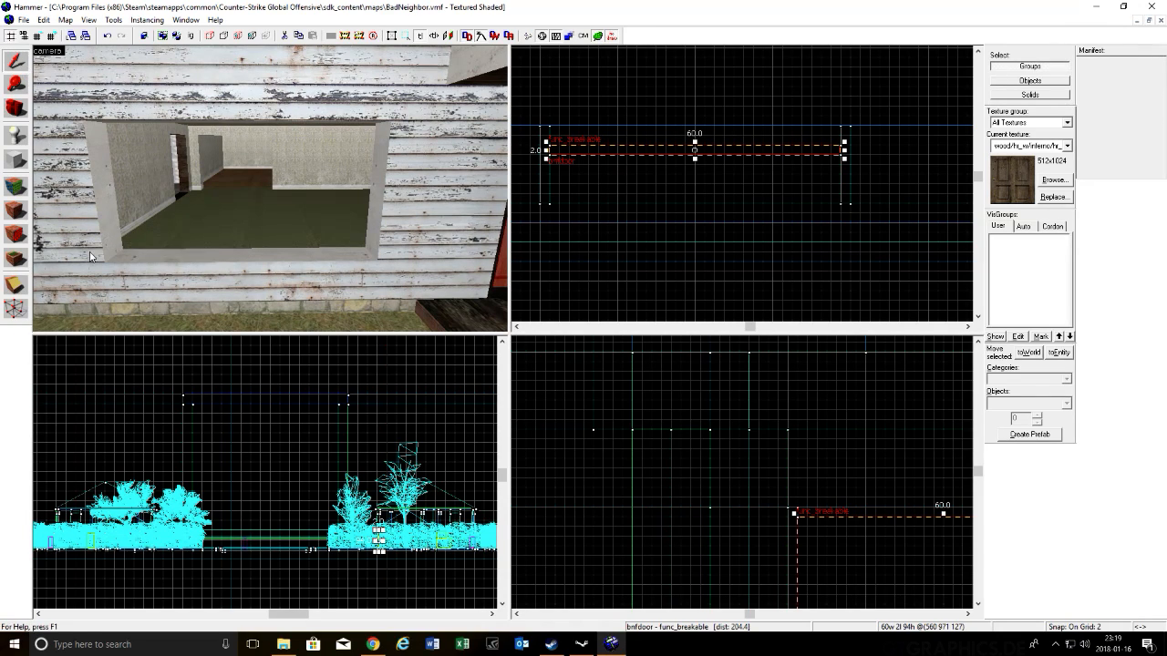
left_click(142, 273)
left_click(15, 161)
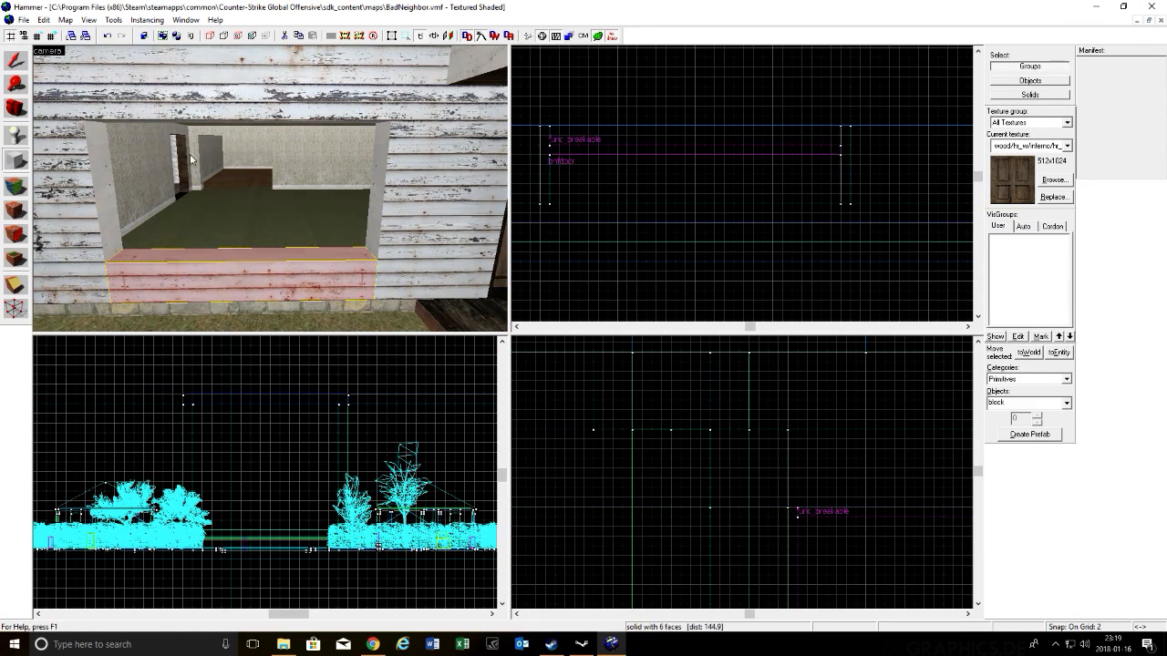
scroll(629, 169, "down", 5)
scroll(629, 171, "down", 9)
scroll(527, 158, "up", 10)
mouse_move(560, 180)
left_mouse_down()
mouse_move(789, 222)
mouse_move(899, 223)
left_mouse_up()
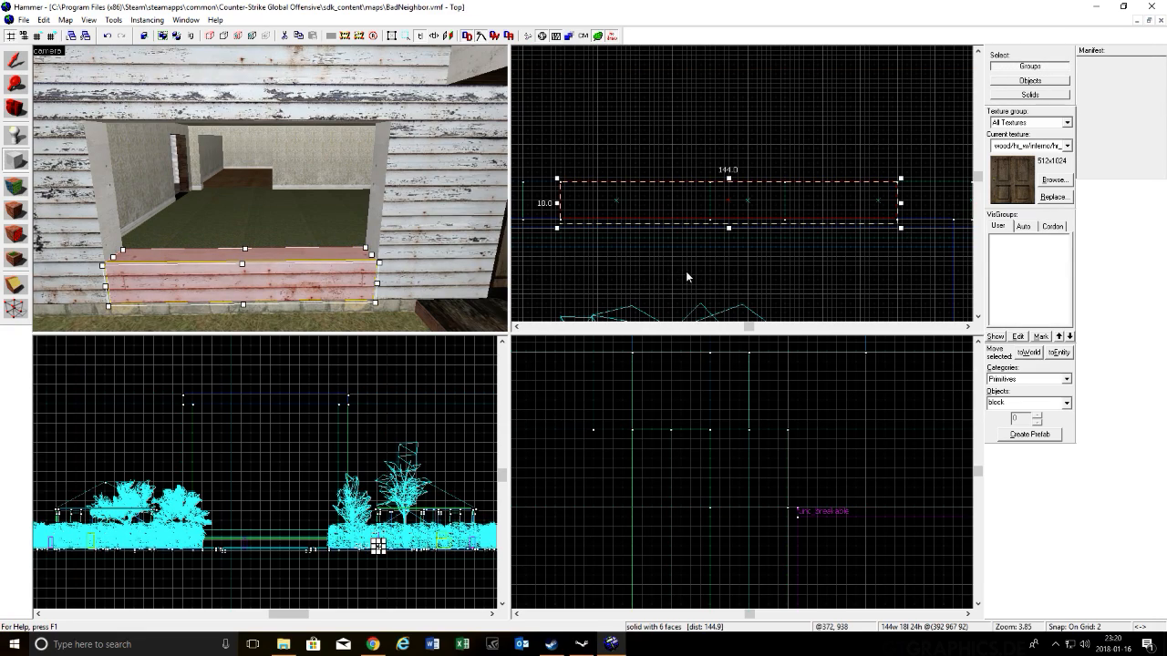
Step: Flatten the block outline to 2 units high at the upper edge of the wall below the window
scroll(685, 270, "down", 1)
scroll(778, 471, "down", 4)
scroll(800, 507, "up", 6)
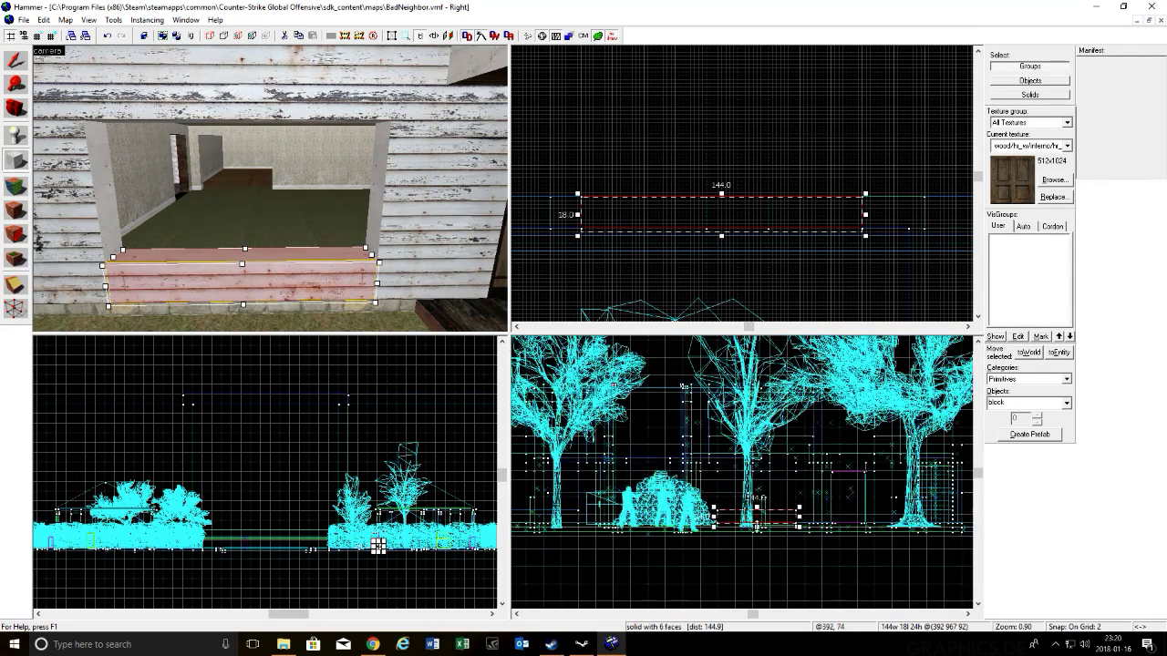
left_click_drag(748, 516, 748, 459)
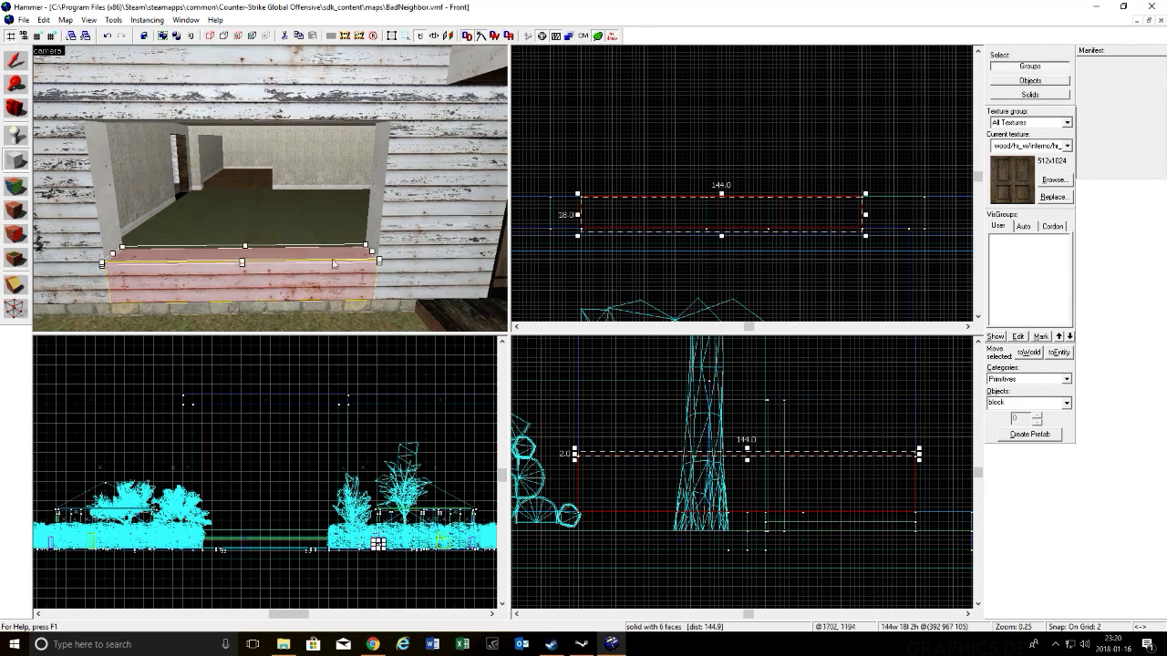
Step: Create the windowsill block with the tools/toolsnodraw texture and check it from inside the room
left_click(1053, 181)
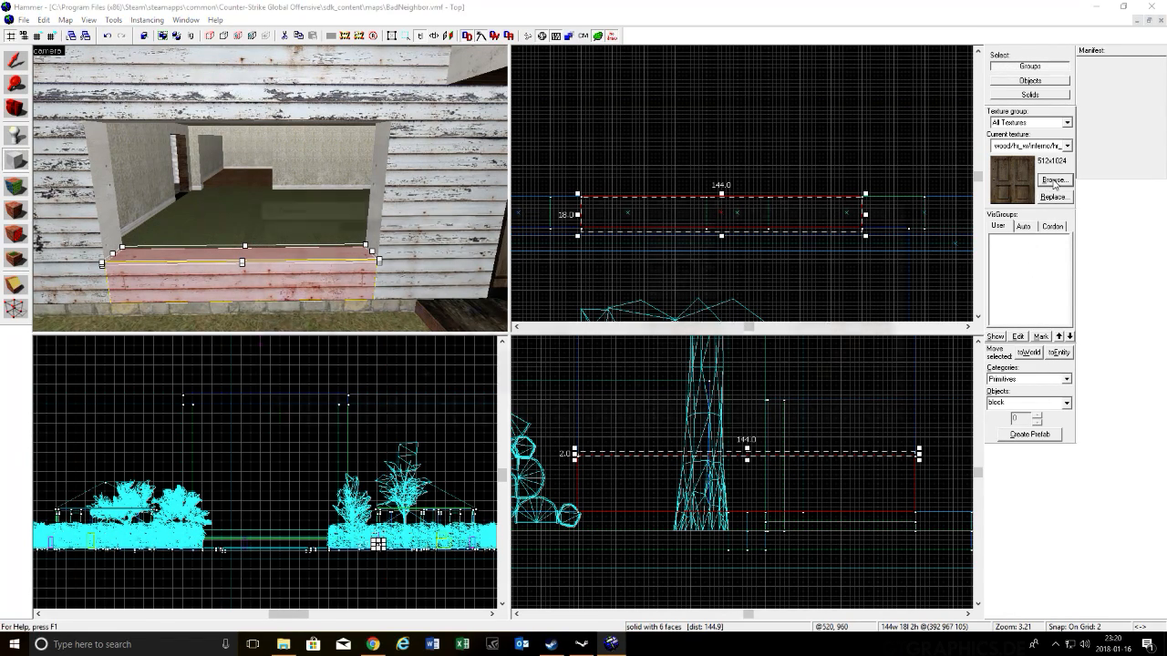
type("nod")
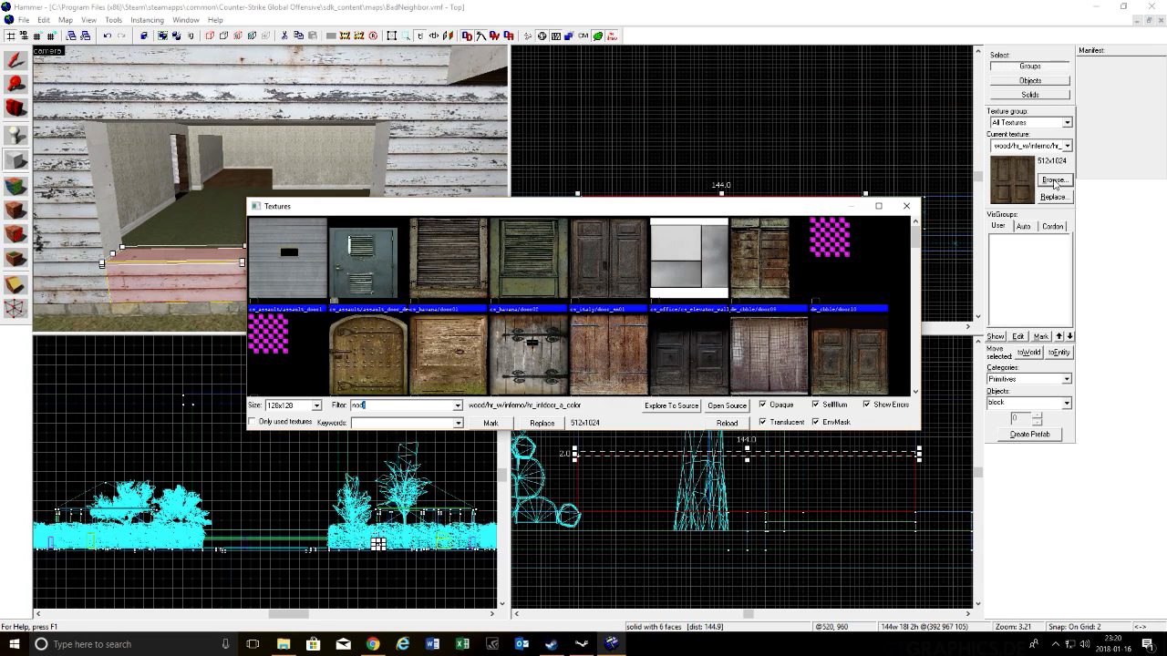
double_click(268, 239)
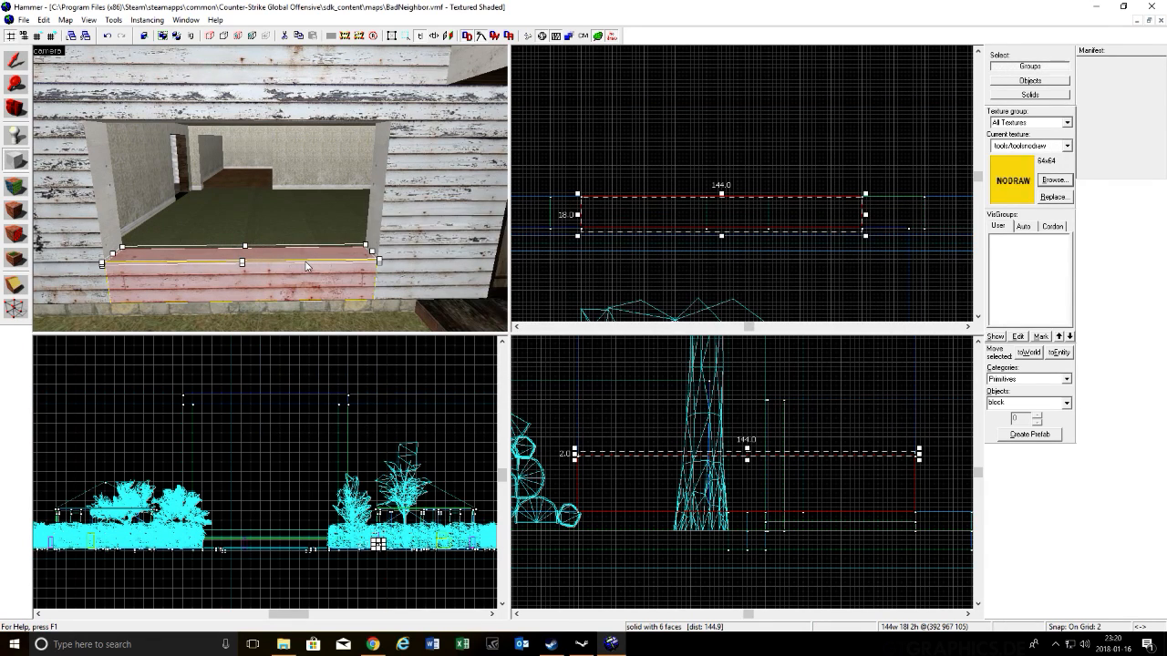
key("Return")
key("z")
key("w")
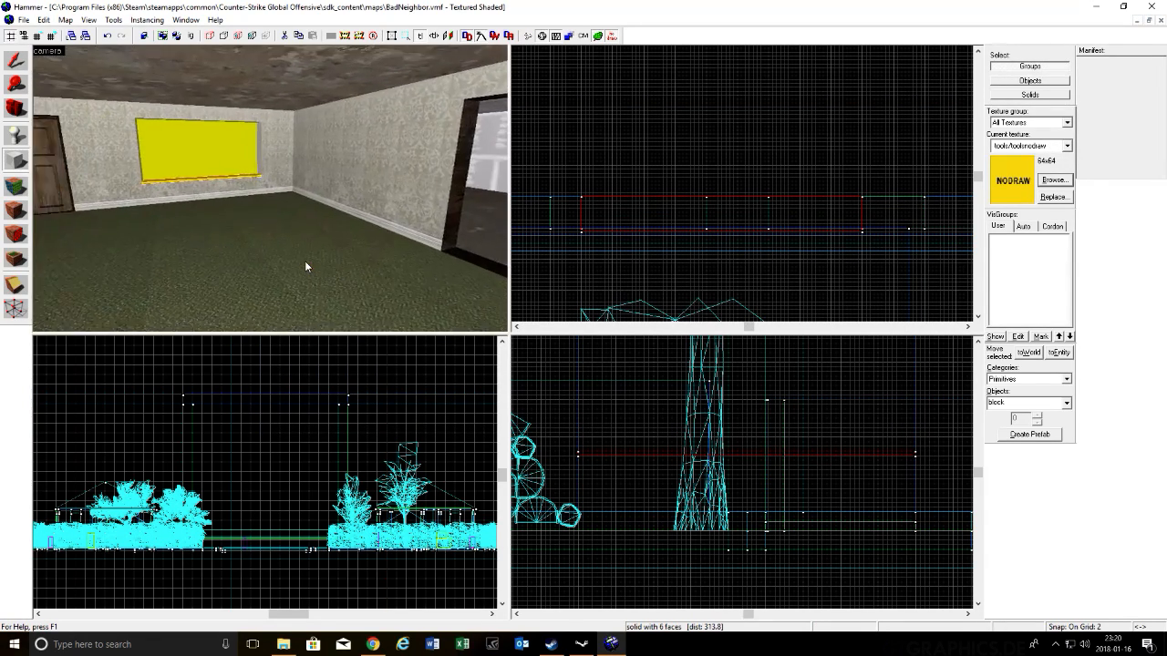
key("w")
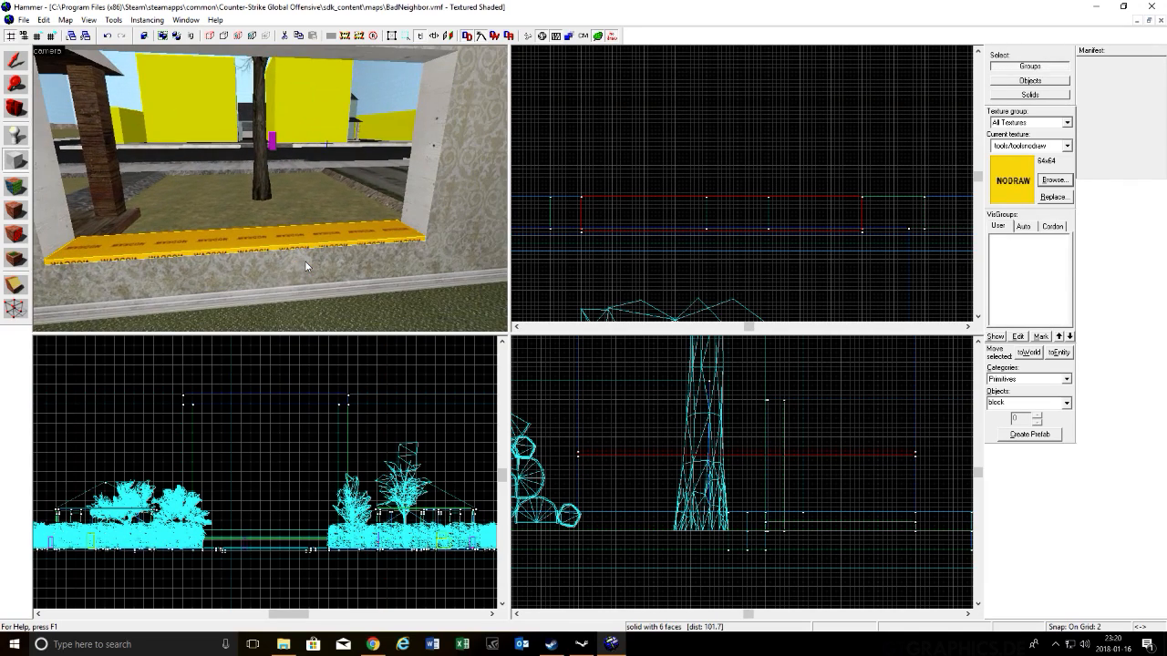
key("w")
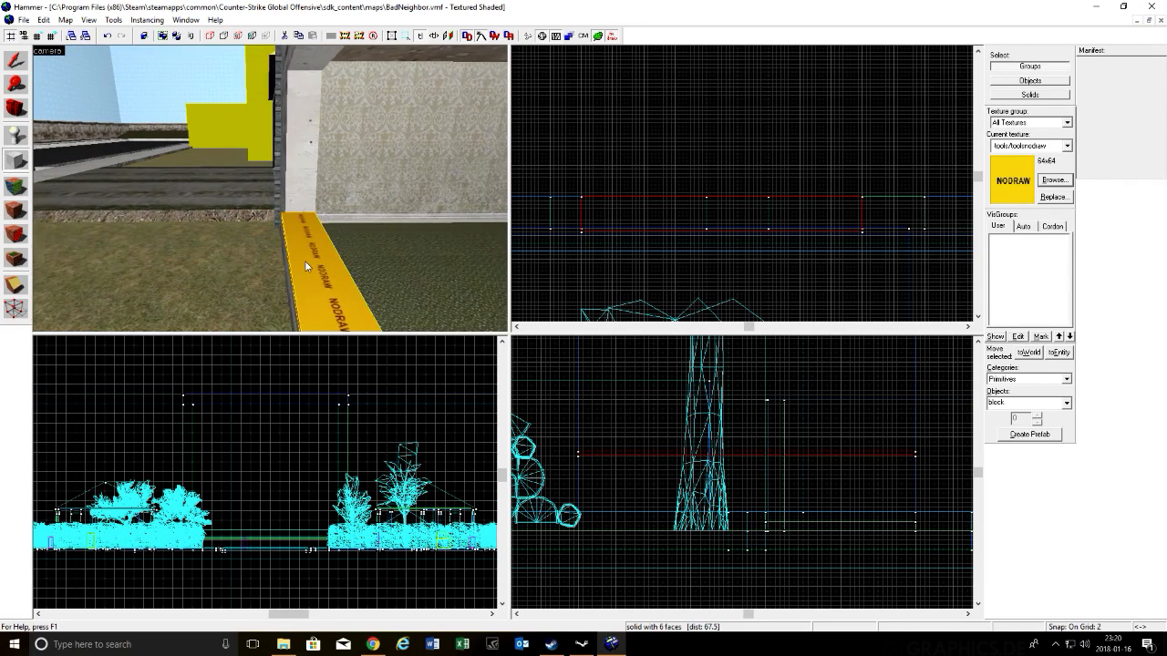
key("z")
Step: Move the windowsill block 2 units toward the inside of the room
left_click(15, 60)
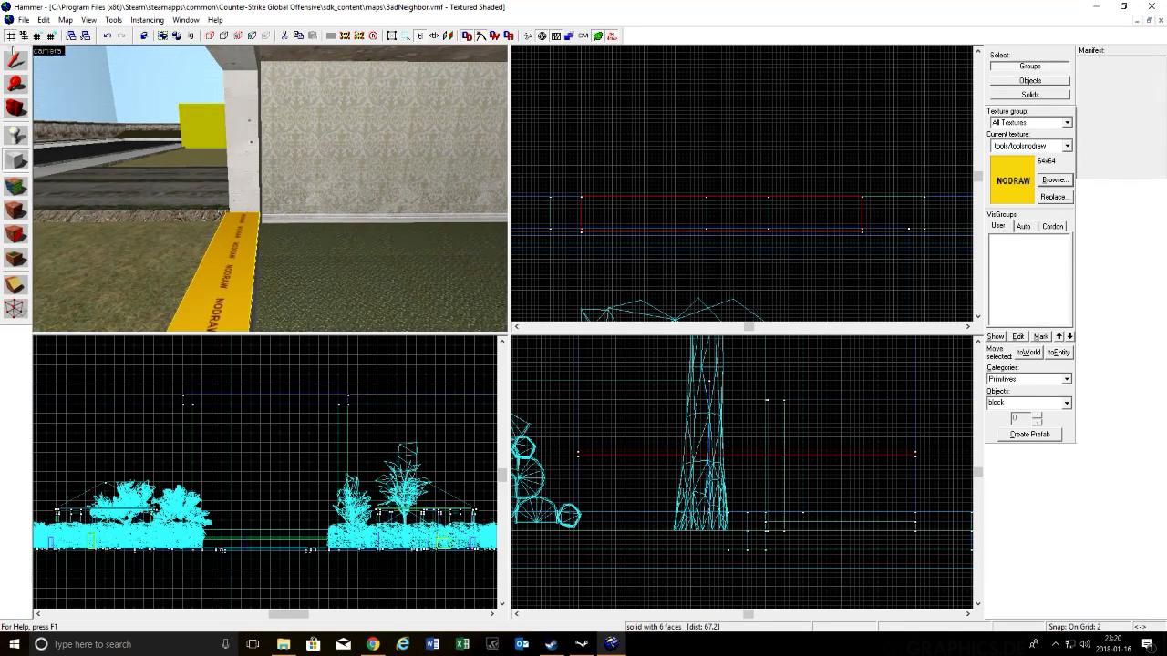
left_click(252, 232)
left_click_drag(749, 219, 750, 215)
key("d")
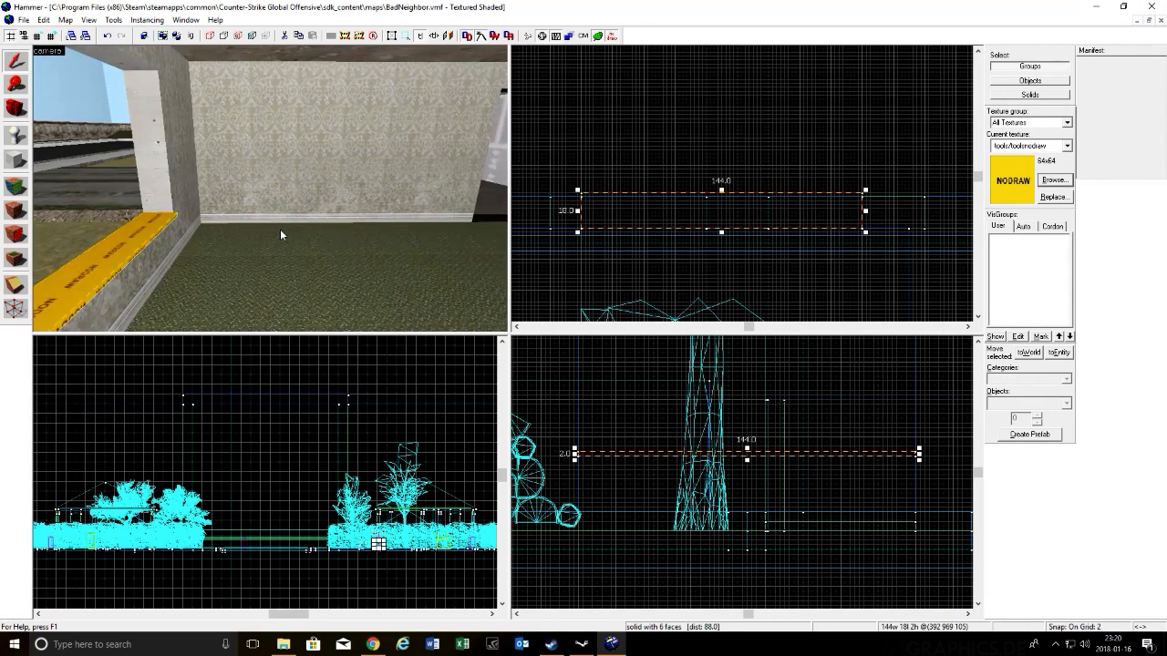
Step: Select four faces of the windowsill block and apply the cs_italy/cr_mscwood2b wood texture to them
key("z")
key("z")
key("shift+a")
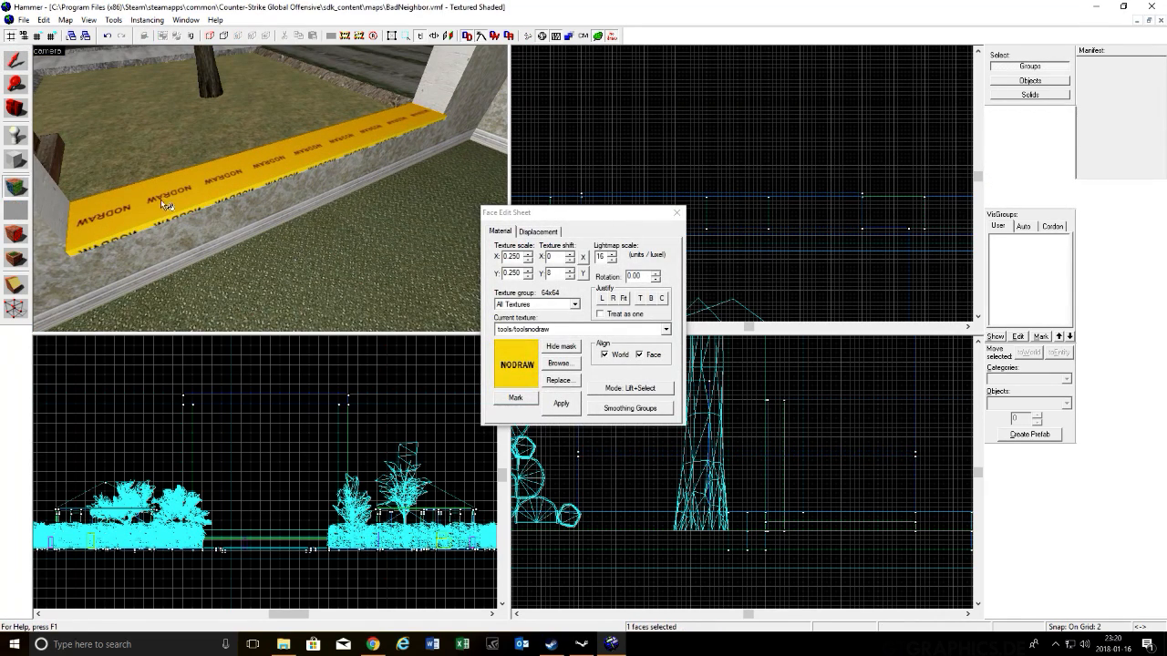
left_click(190, 207, "ctrl")
key("a")
left_click(336, 253, "ctrl")
key("z")
key("d")
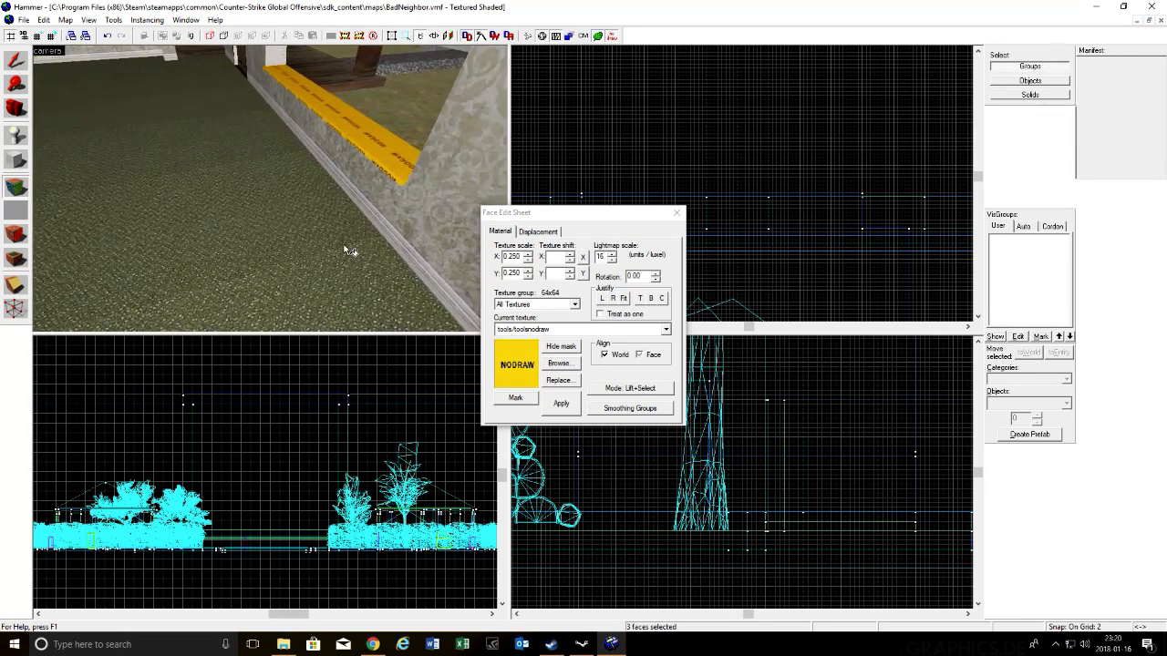
key("d")
left_click(268, 180, "ctrl")
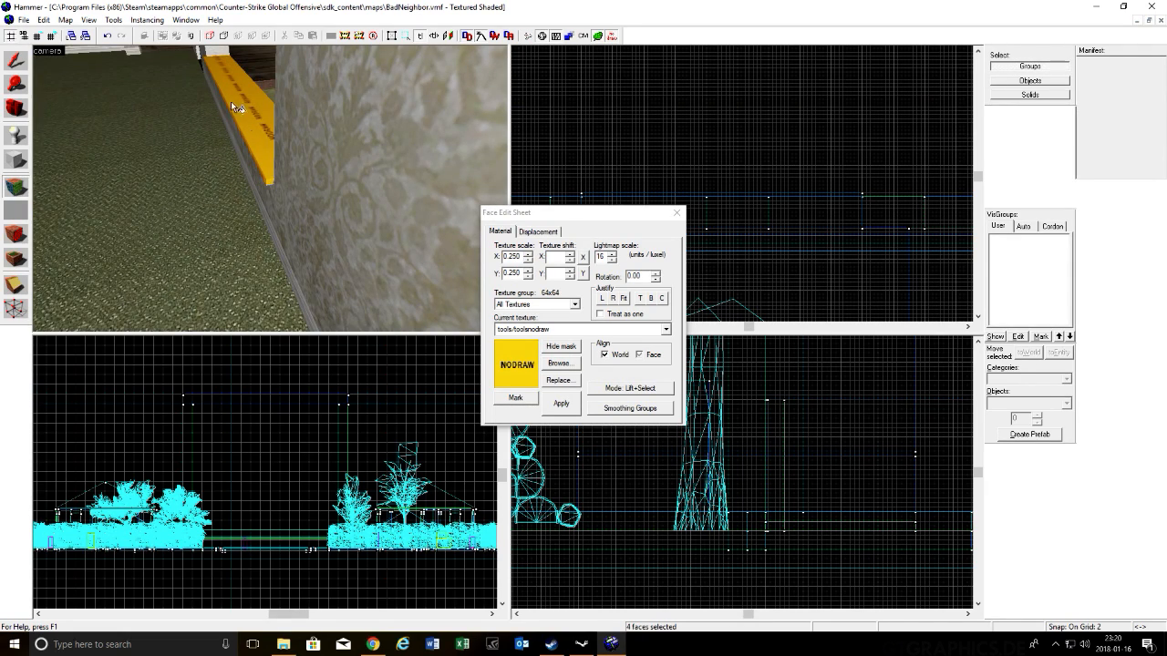
key("a")
left_click(559, 364)
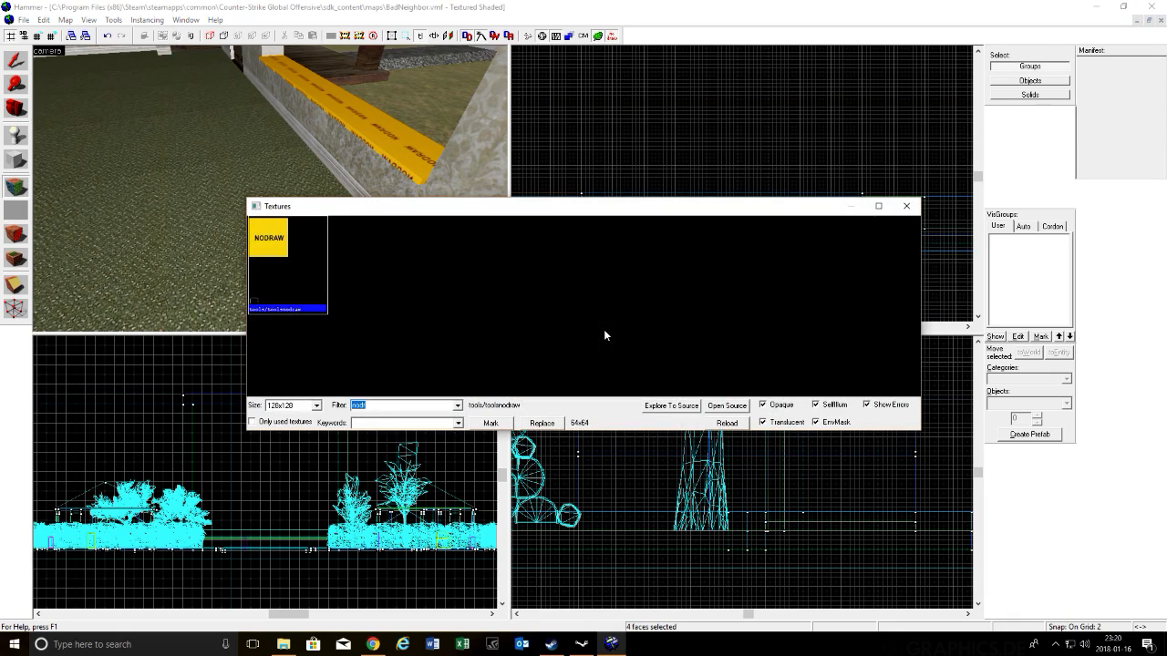
type("wood")
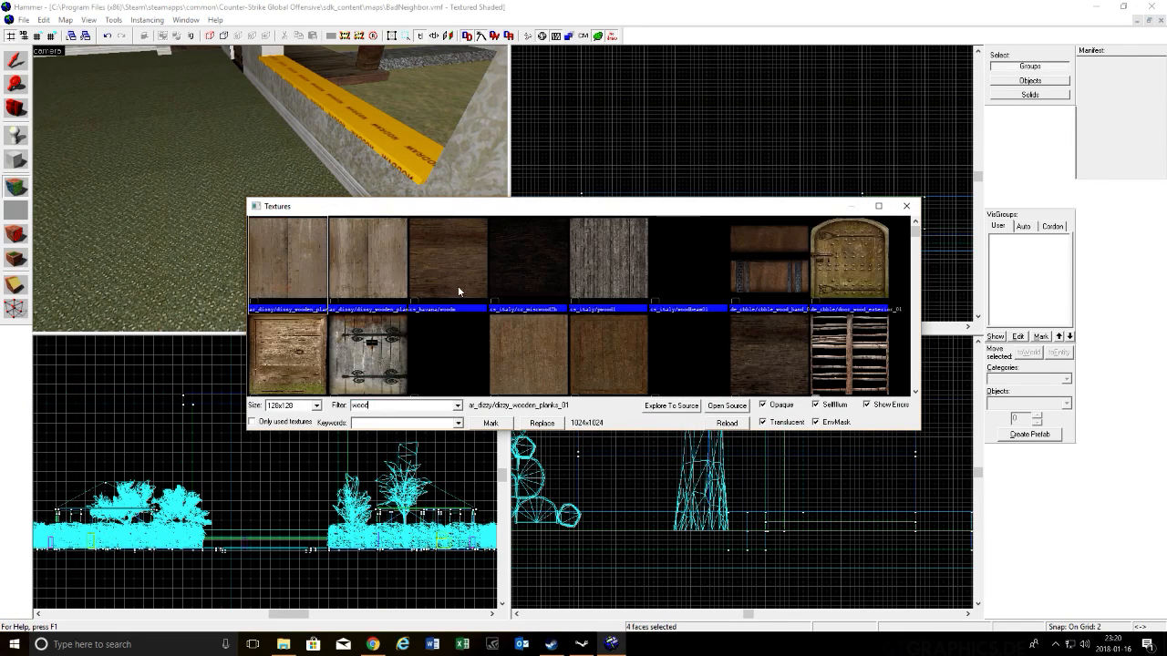
double_click(510, 267)
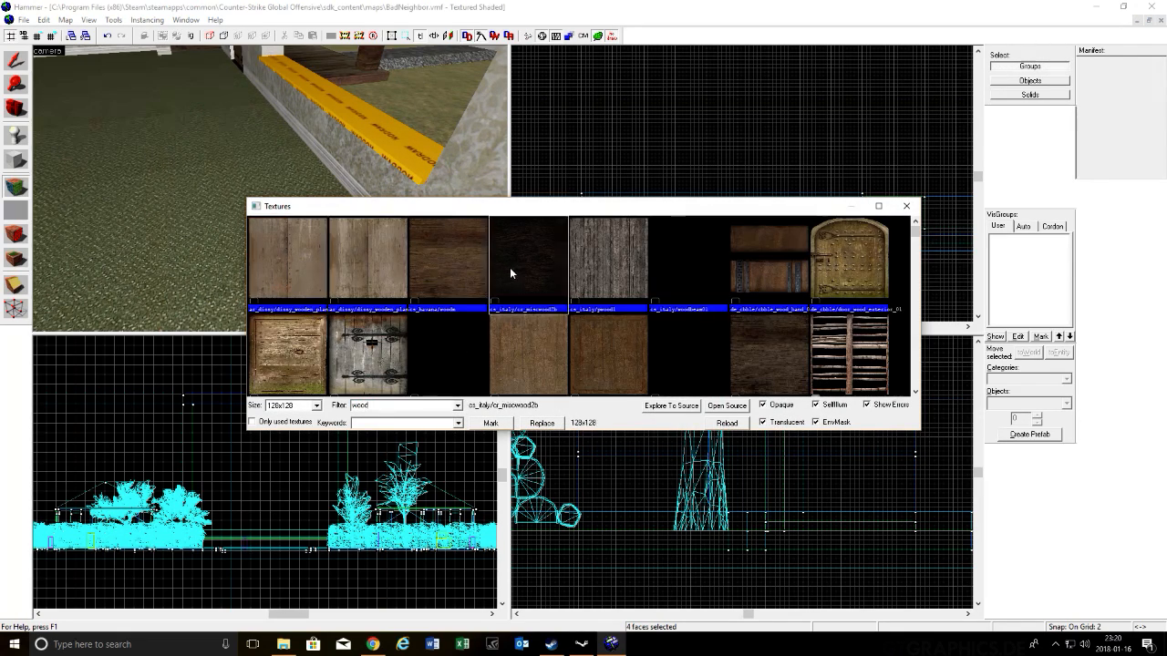
Step: Apply cs_italy/cr_mscwood2b to the windowsill's outer face, inspect the sill from both sides and close face editing
key("z")
key("s")
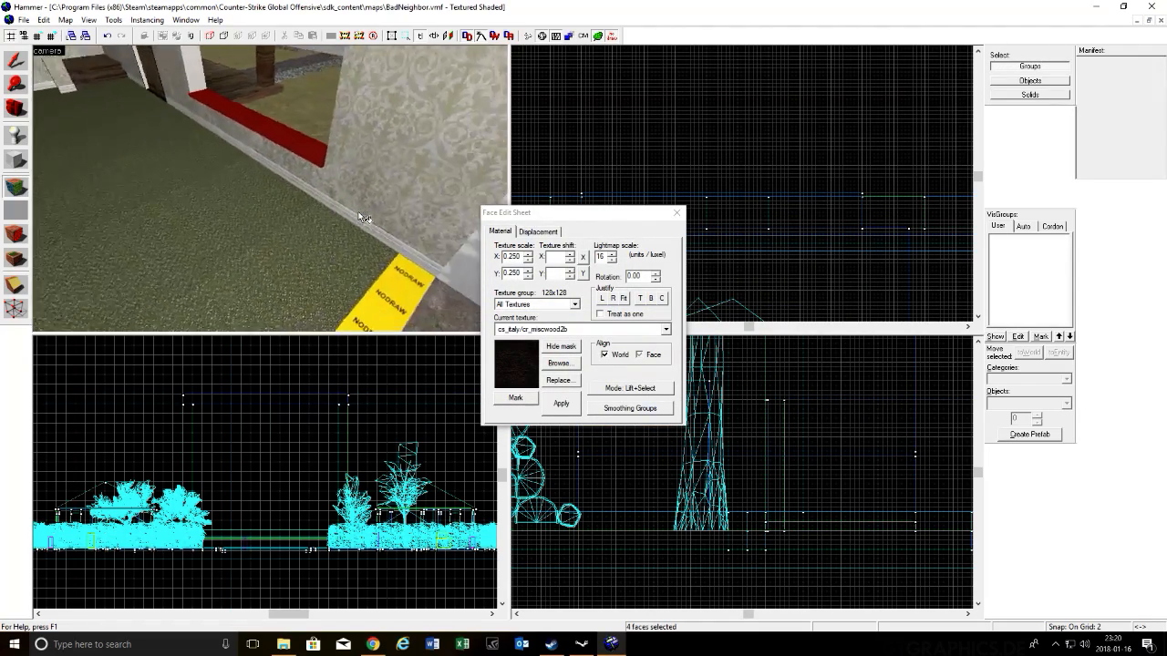
key("w")
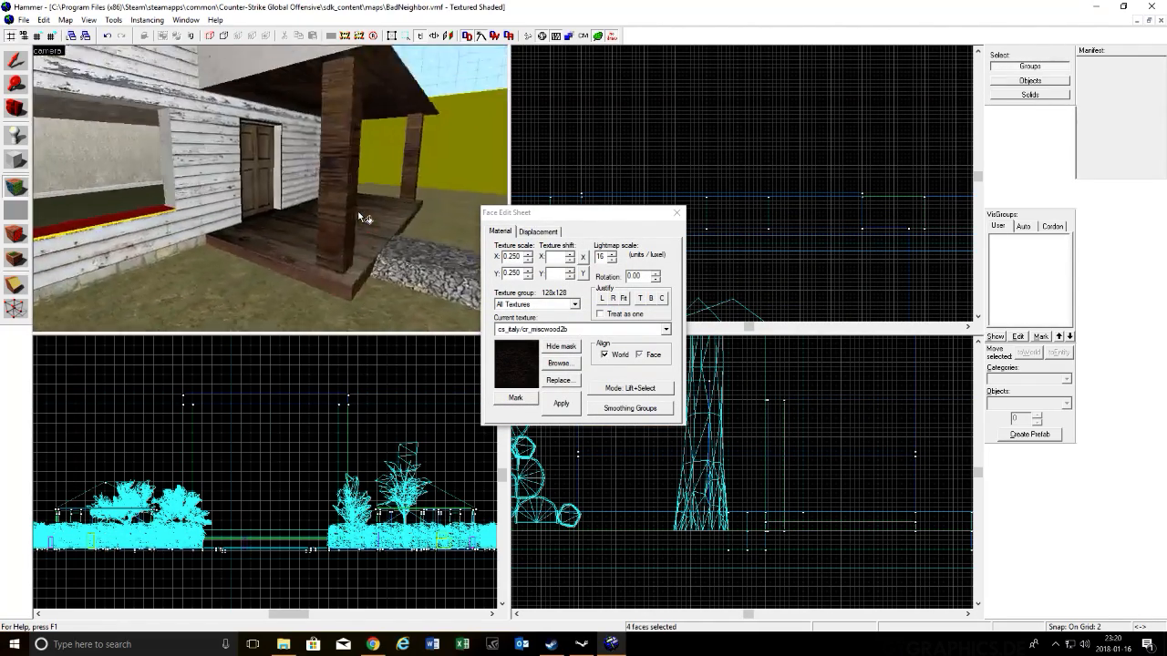
key("w")
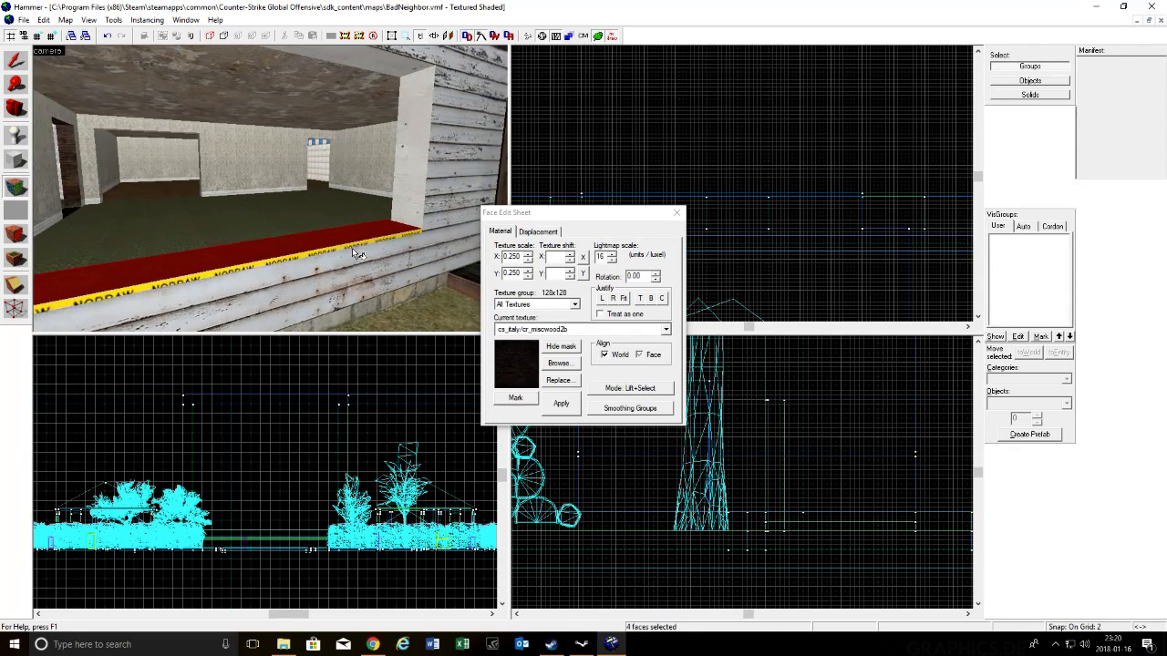
left_click(359, 251)
left_click(666, 329)
left_click(546, 387)
key("s")
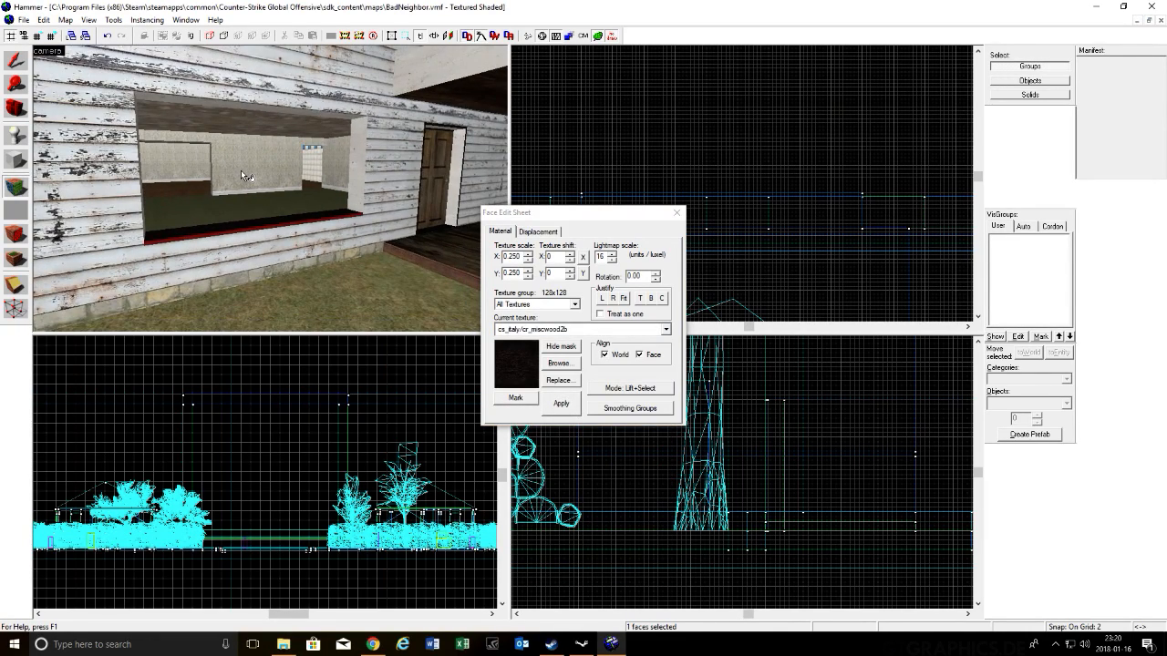
key("s")
key("a")
key("w")
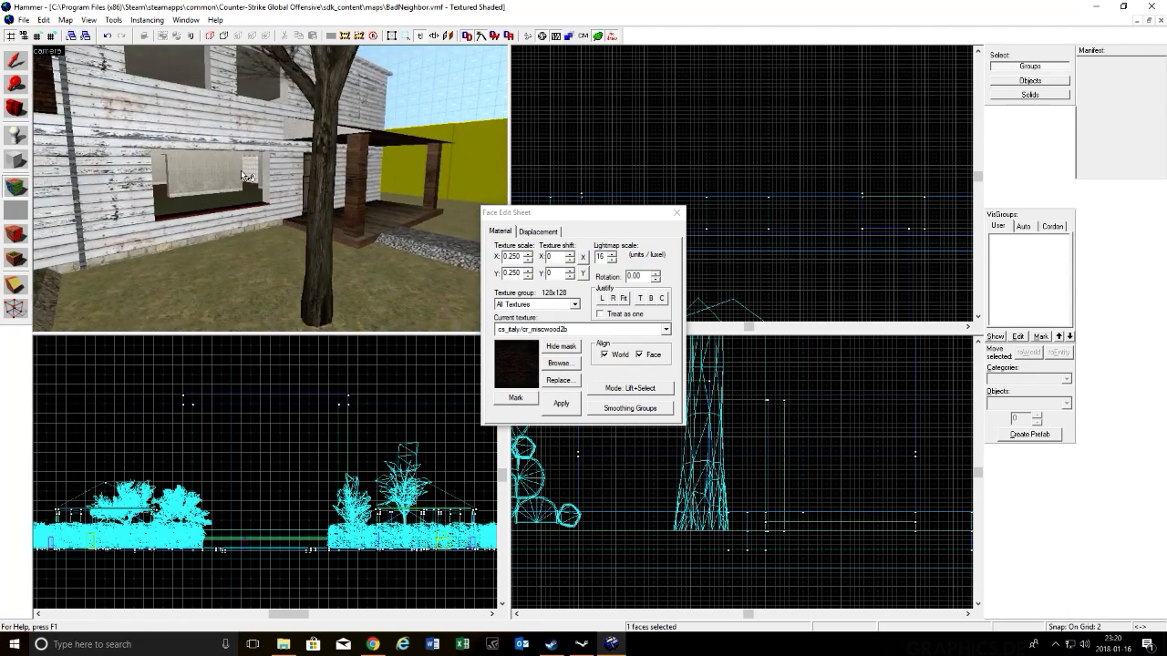
key("s")
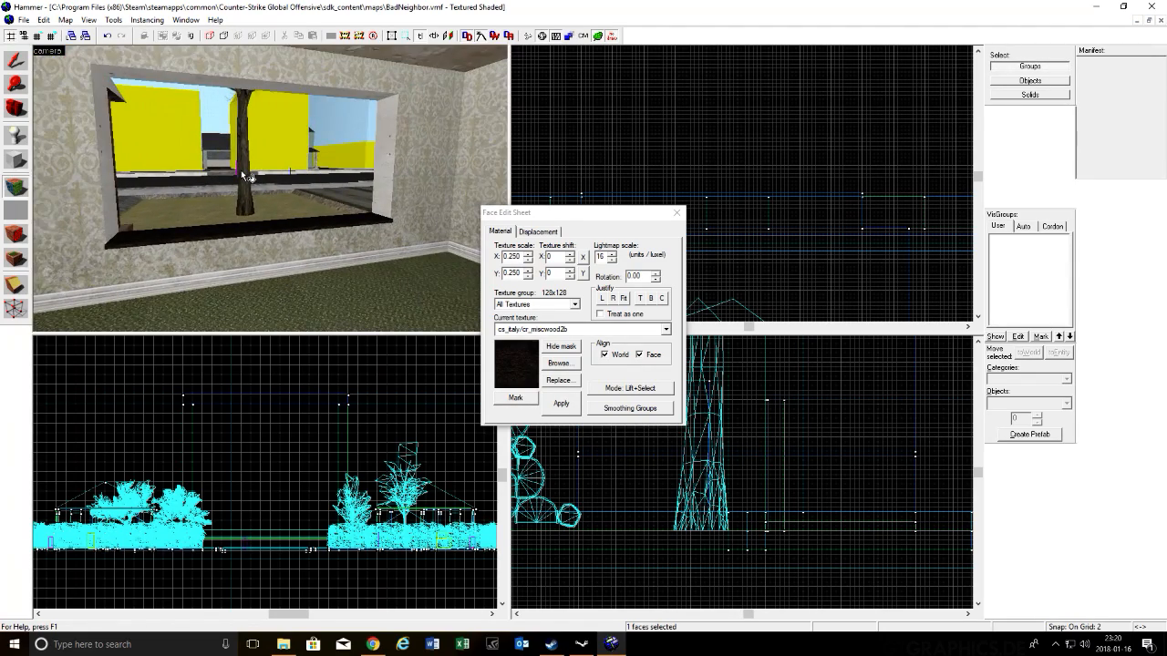
key("s")
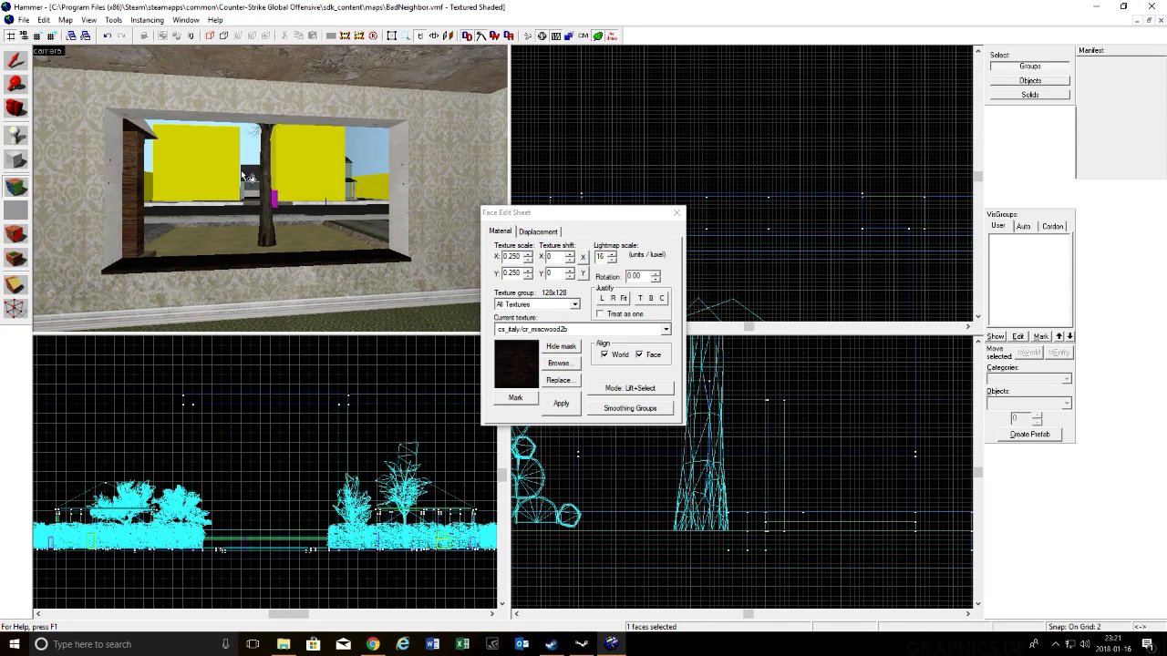
left_click(676, 215)
Step: Outline a new 2 by 4 unit block inside the front window opening, against its porch-side edge
left_click(57, 169)
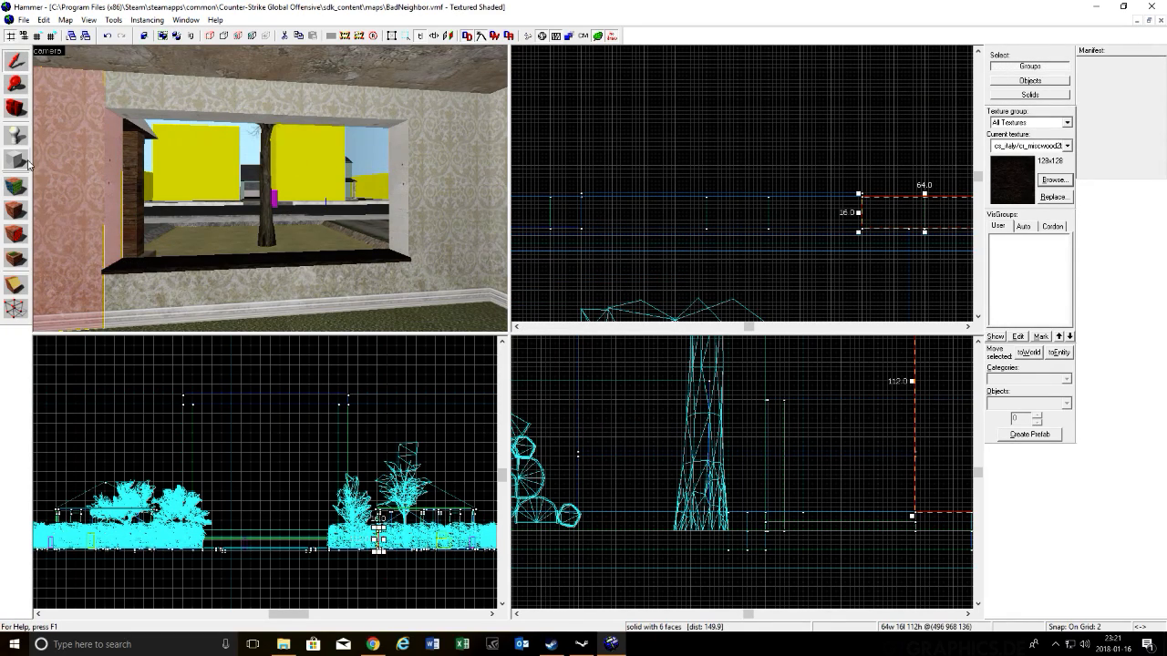
left_click(15, 159)
scroll(884, 194, "down", 2)
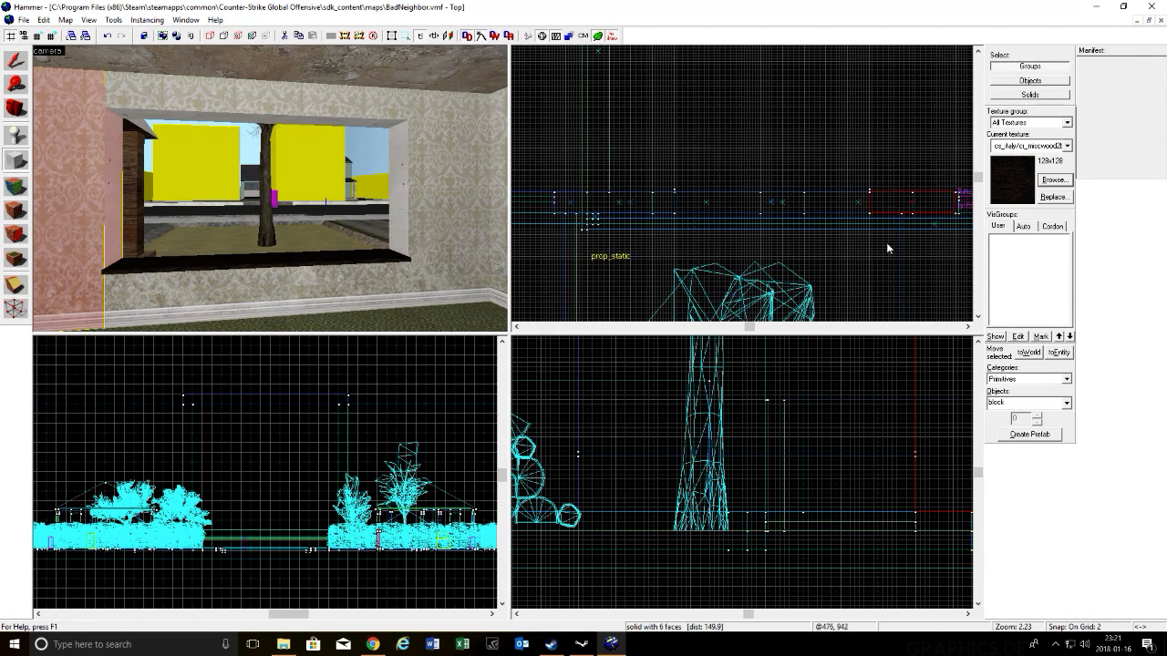
scroll(886, 232, "up", 5)
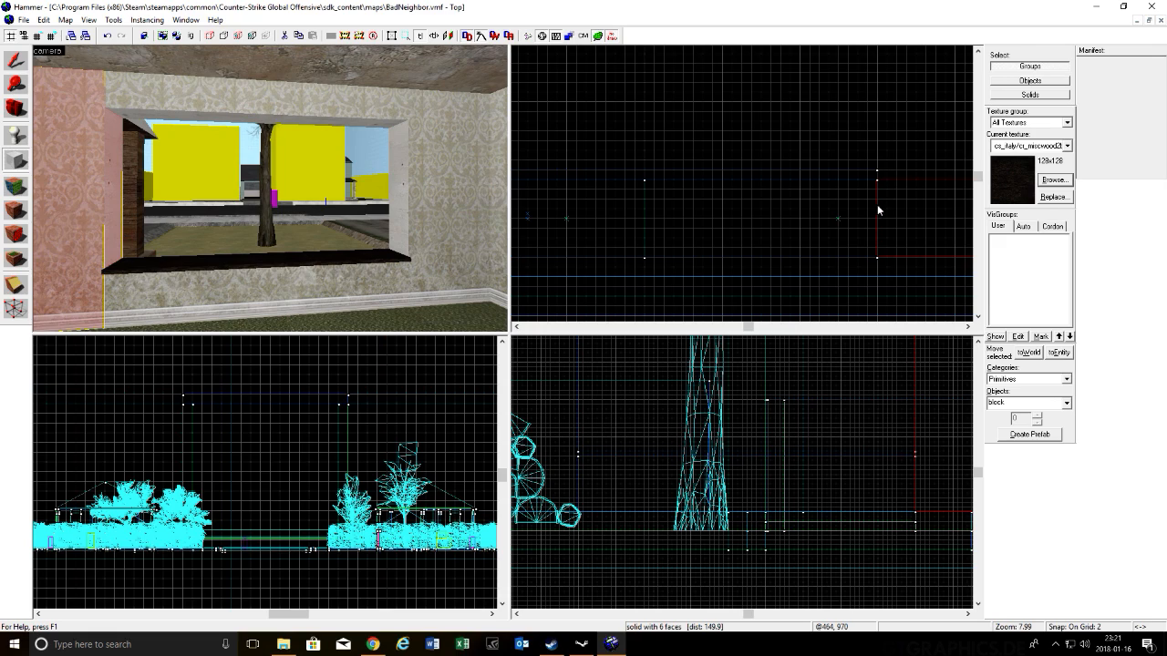
left_click_drag(876, 206, 870, 228)
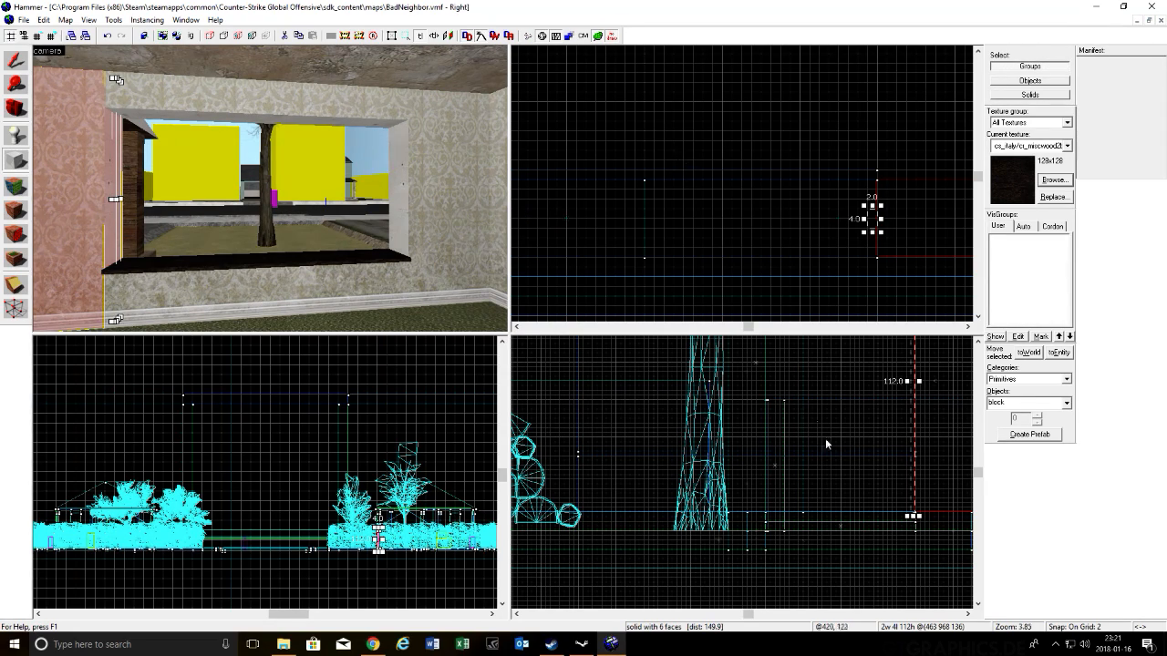
Step: Trim the outlined block to 70 units high, from windowsill to opening top, and create it in cs_italy/cr_mscwood2b as the porch-side post
scroll(918, 487, "down", 6)
scroll(921, 469, "down", 3)
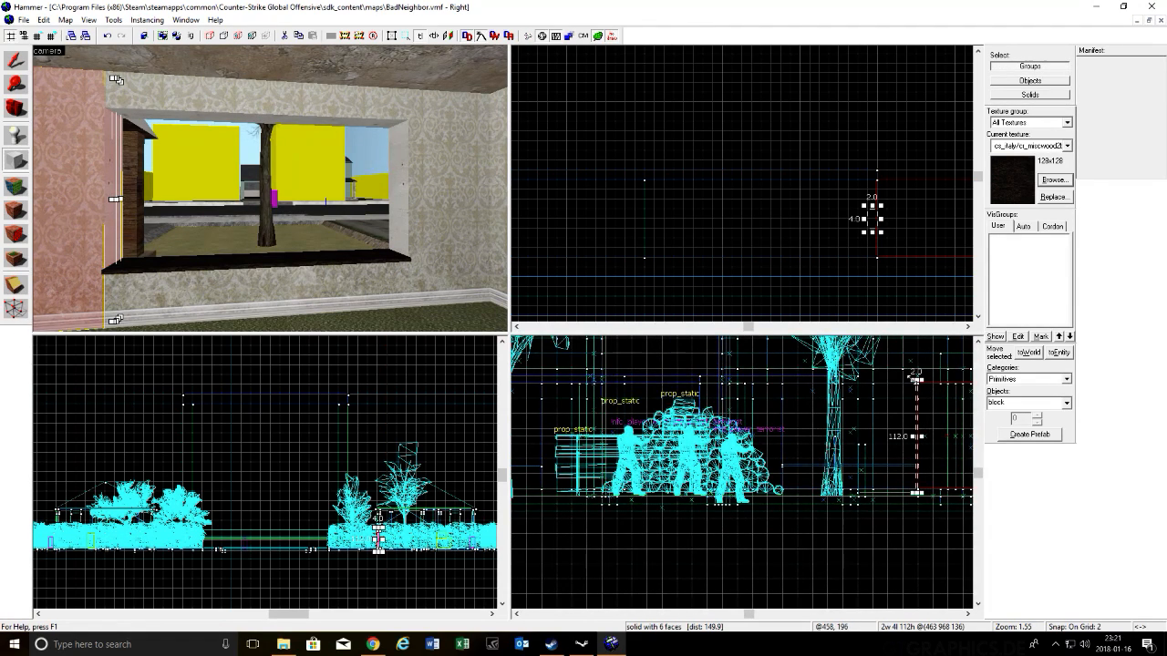
left_click_drag(916, 375, 907, 398)
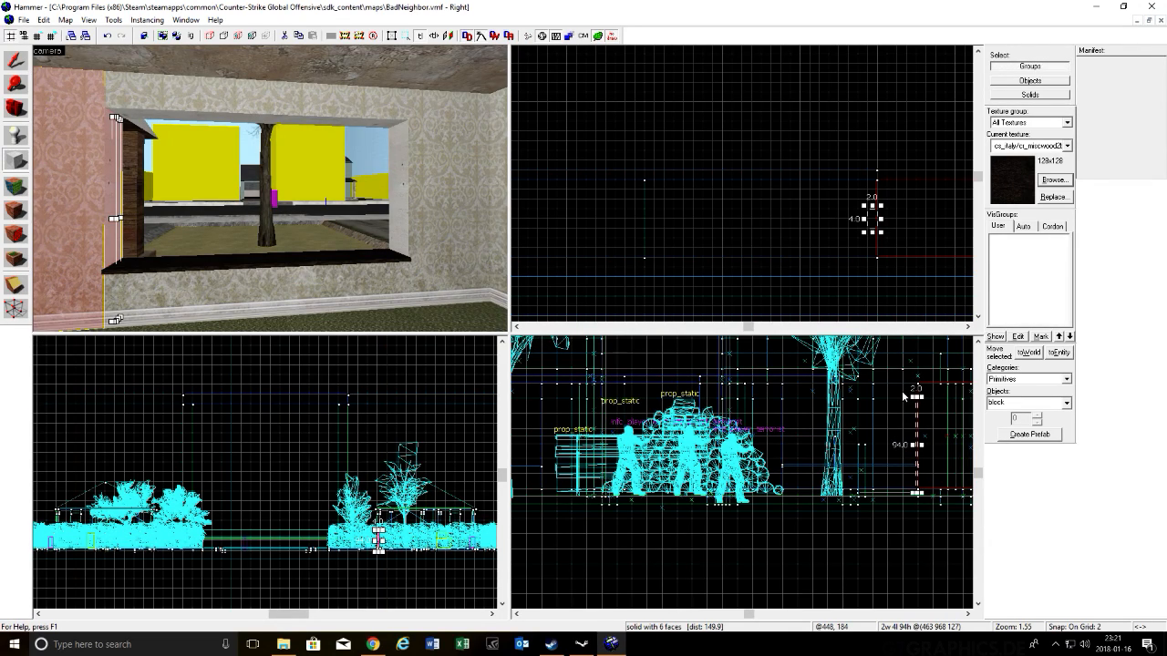
scroll(889, 387, "up", 7)
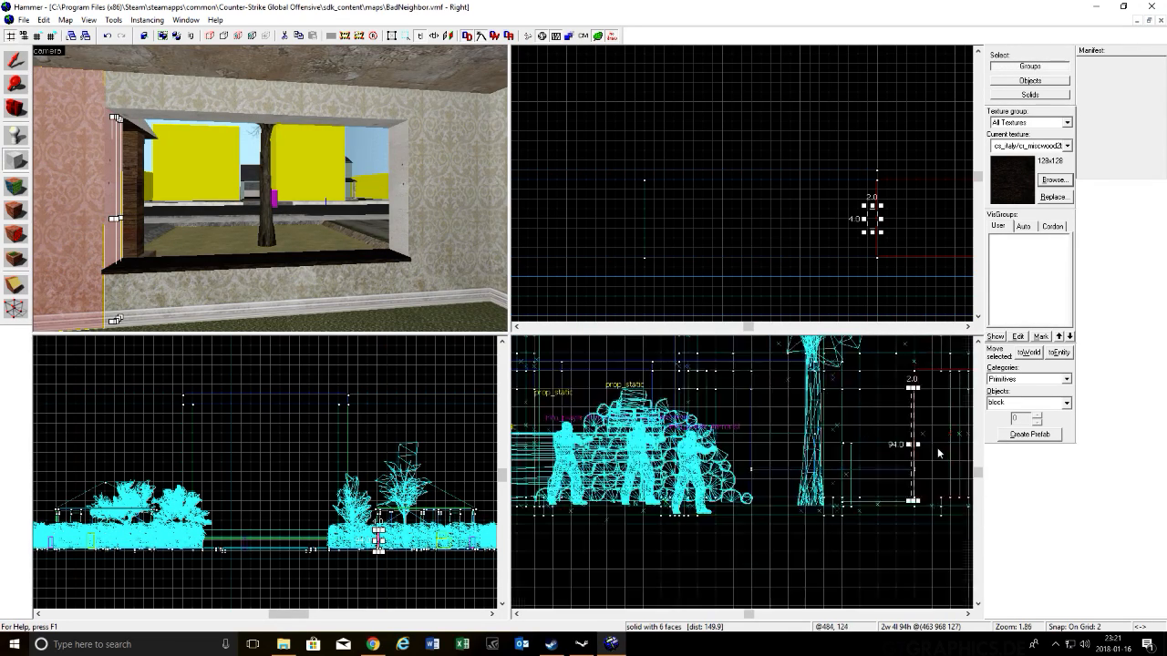
left_click_drag(879, 545, 882, 458)
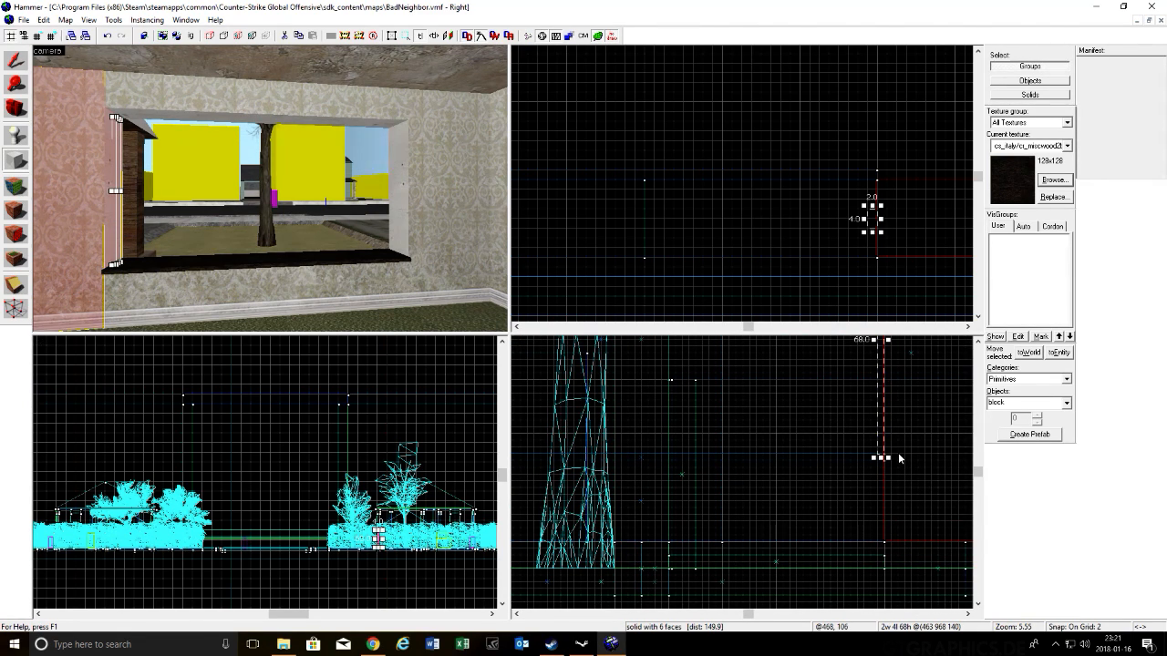
scroll(900, 459, "down", 5)
scroll(921, 365, "up", 5)
scroll(897, 354, "up", 5)
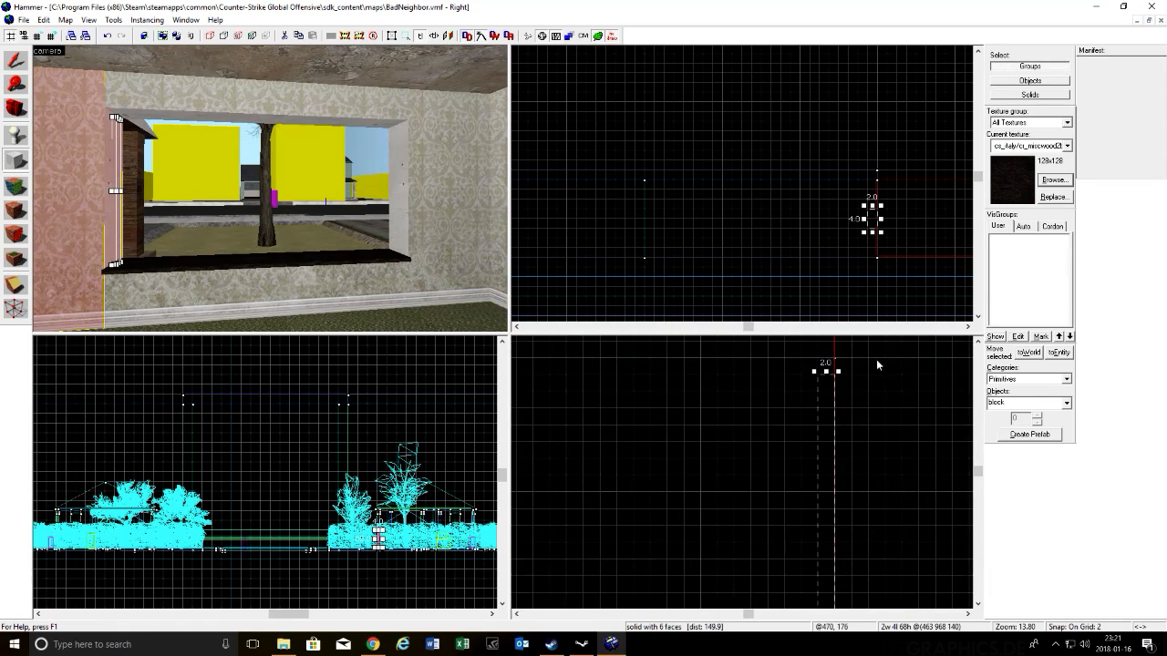
left_click_drag(826, 371, 826, 354)
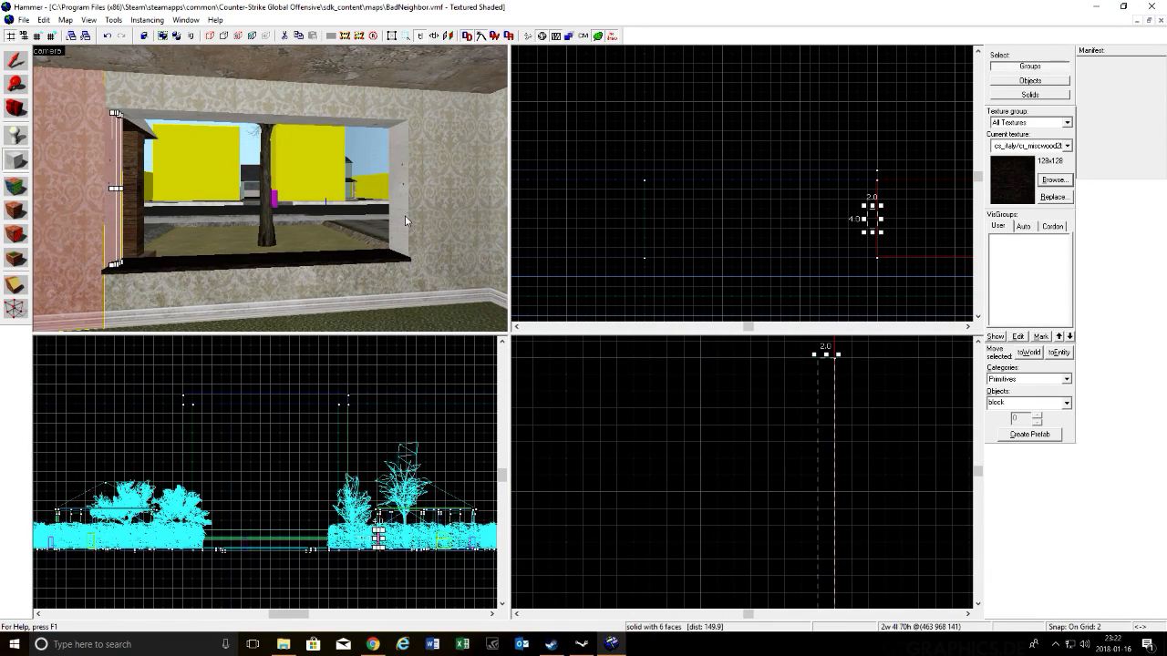
key("Return")
Step: Deepen the porch-side window post to 6 units by extending it toward the room, and check it from inside
key("z")
key("w")
key("w")
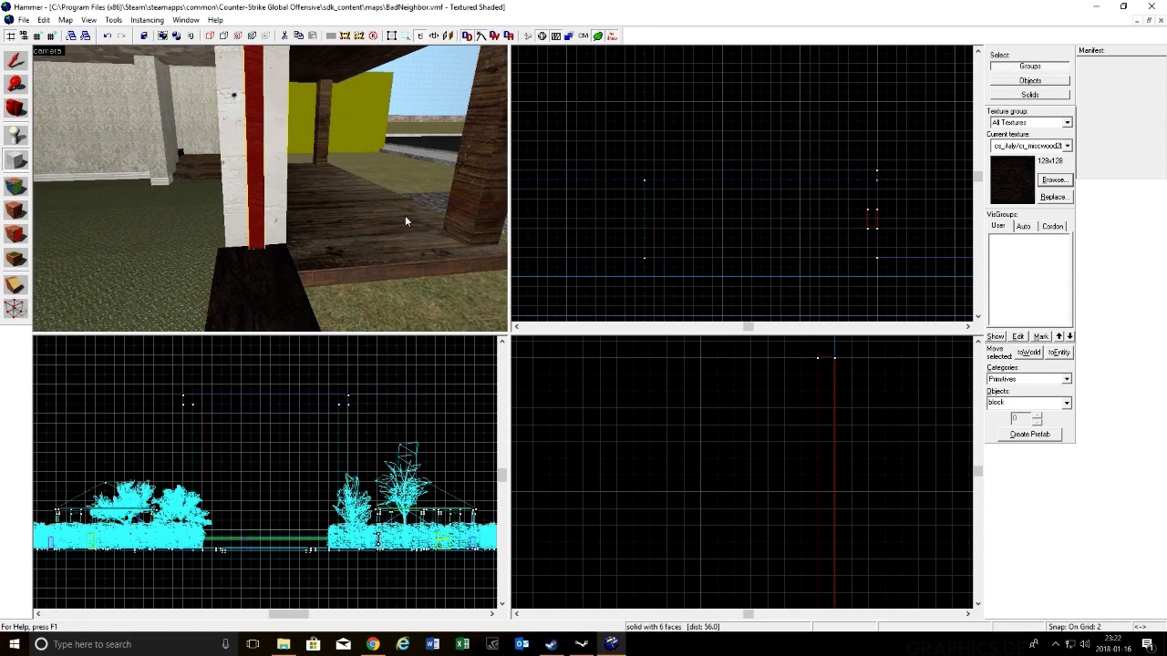
left_click(16, 60)
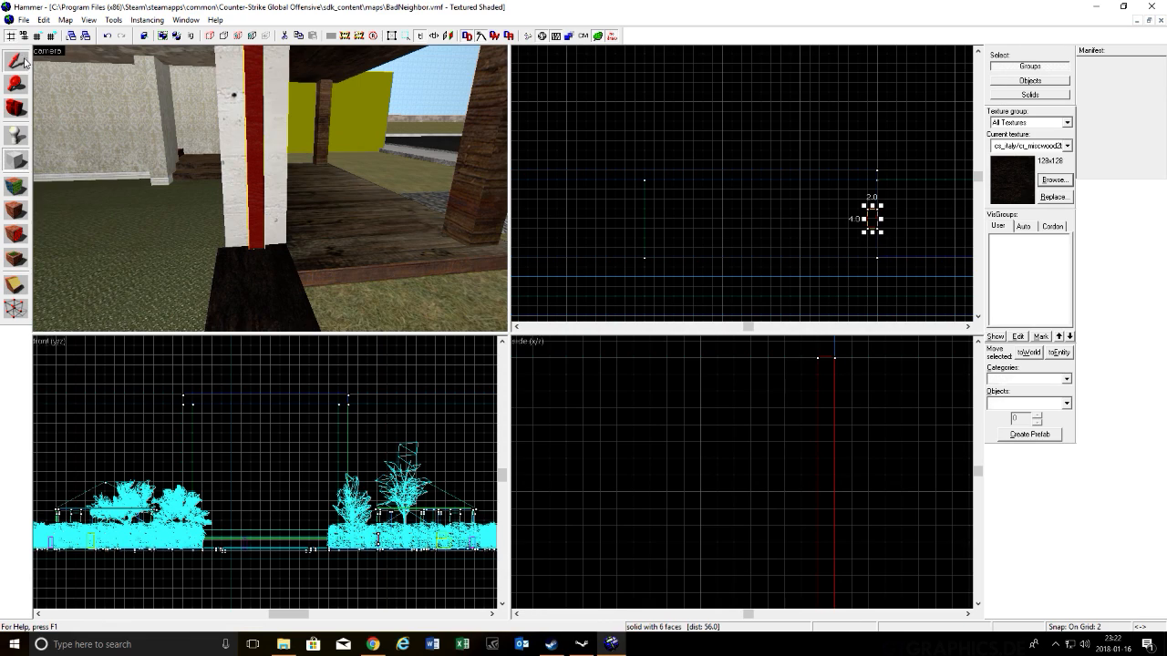
left_click_drag(871, 207, 871, 198)
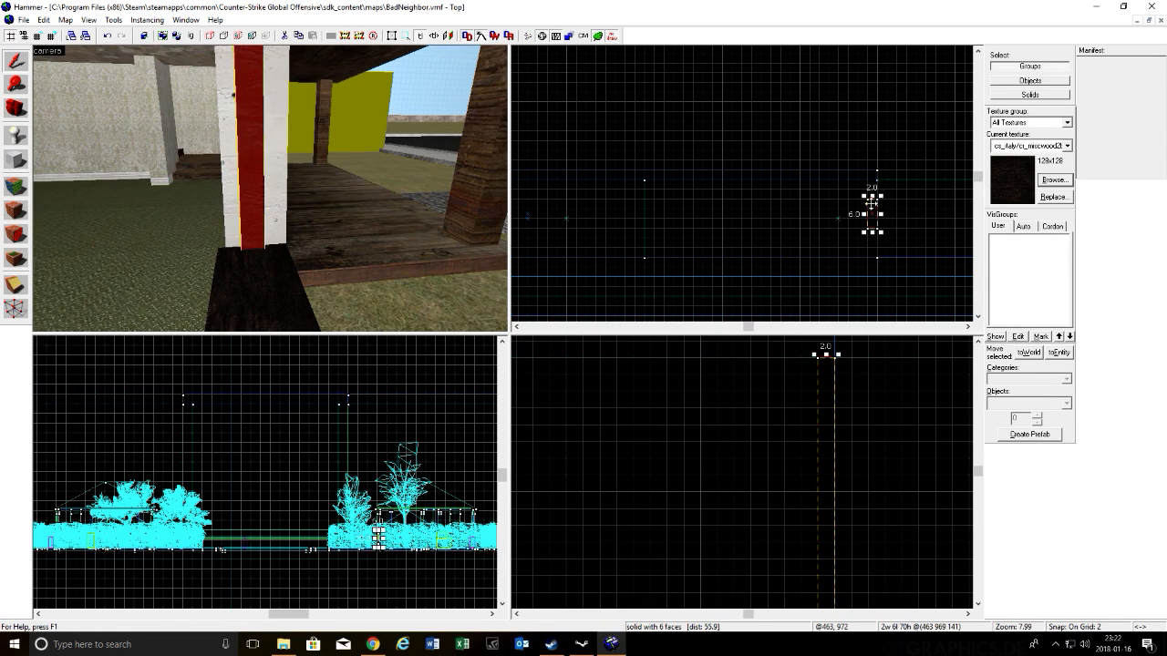
key("s")
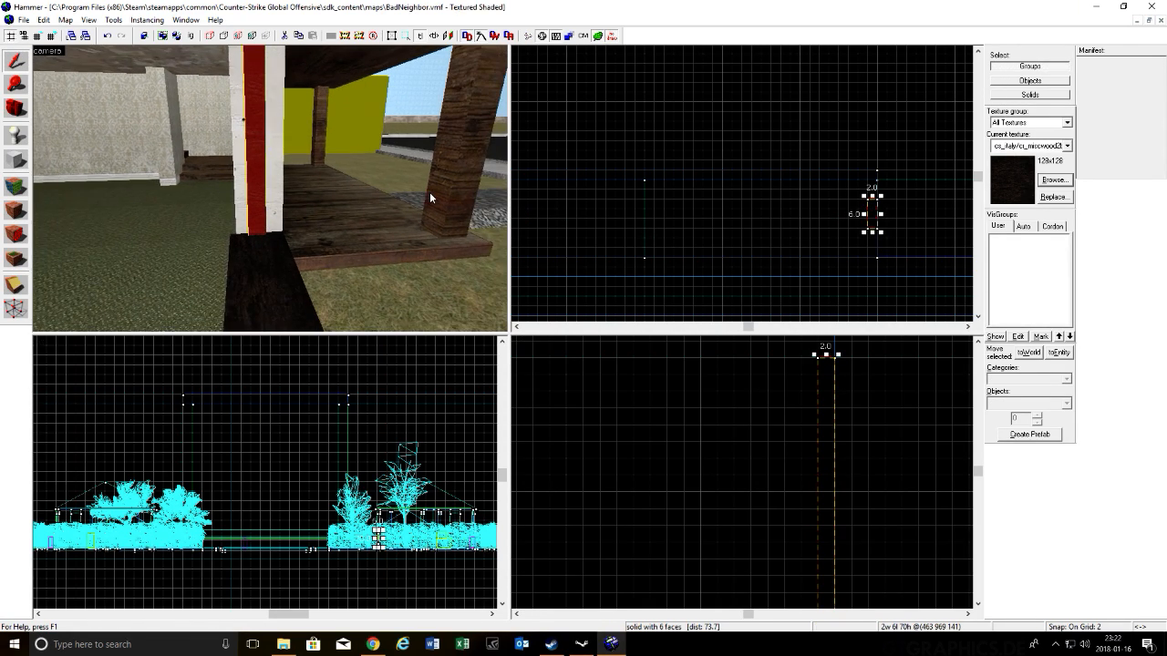
key("a")
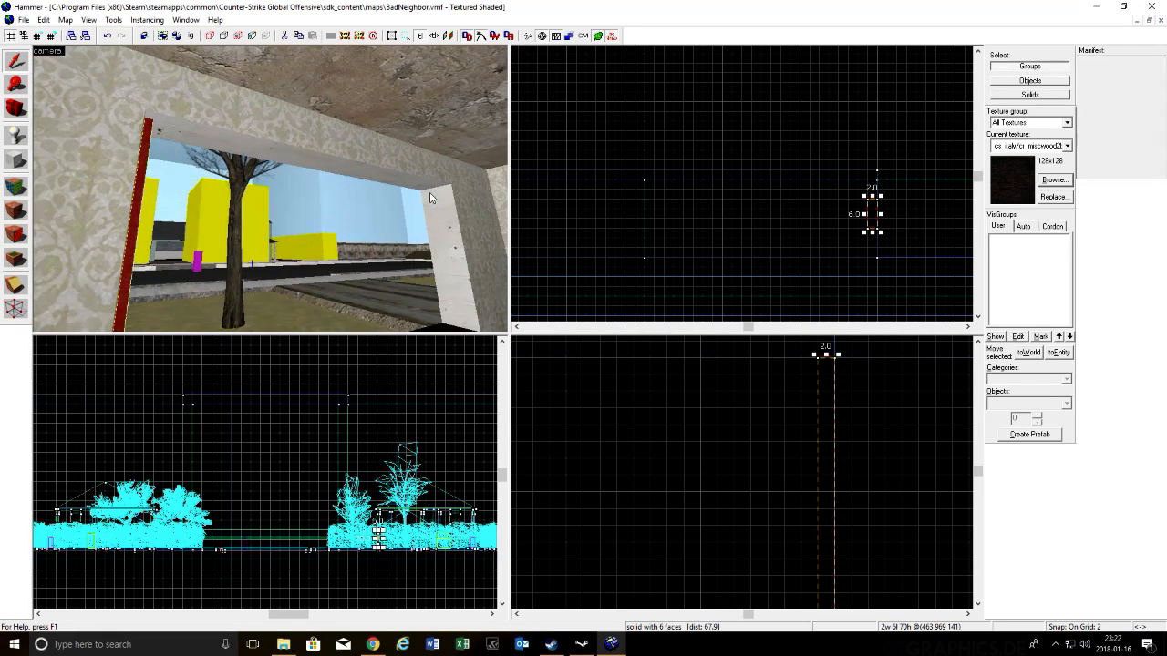
Step: Outline a matching 2 by 6 by 70 unit block against the opposite side of the window opening
left_click(174, 140)
left_click(148, 144)
left_click(17, 161)
scroll(896, 236, "down", 3)
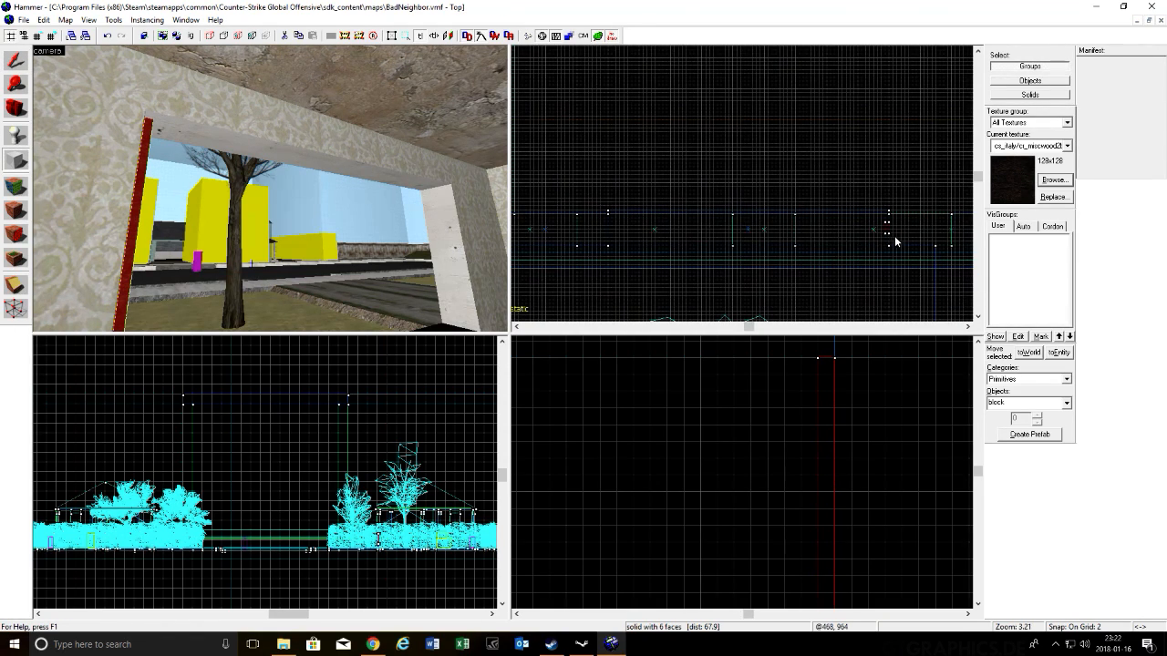
scroll(617, 217, "up", 4)
left_click_drag(608, 232, 610, 240)
scroll(782, 239, "down", 4)
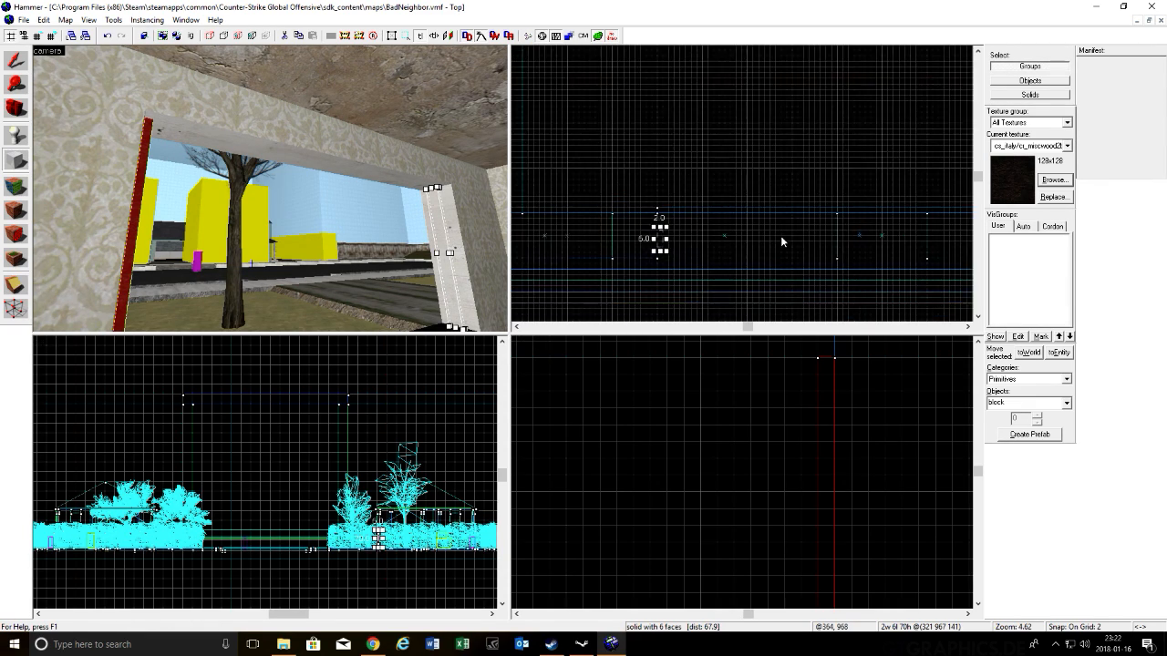
scroll(781, 241, "up", 3)
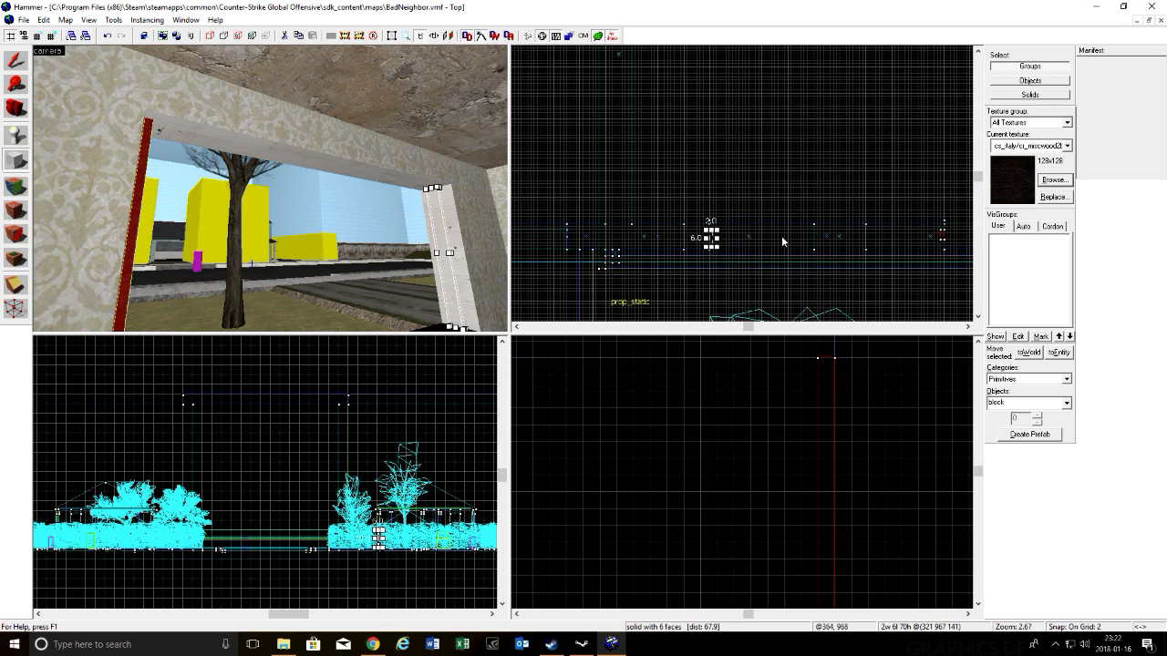
Step: Shift the outlined block 2 units toward the room, create it as the second window post, and compare both posts from inside
scroll(690, 224, "up", 4)
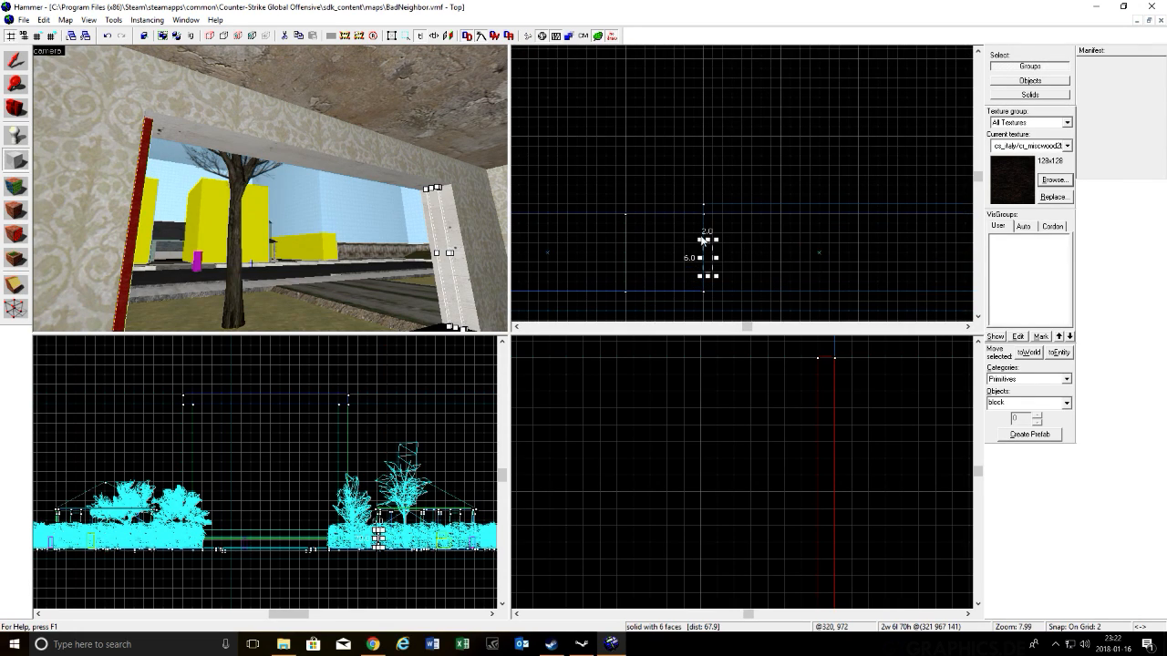
scroll(770, 237, "down", 9)
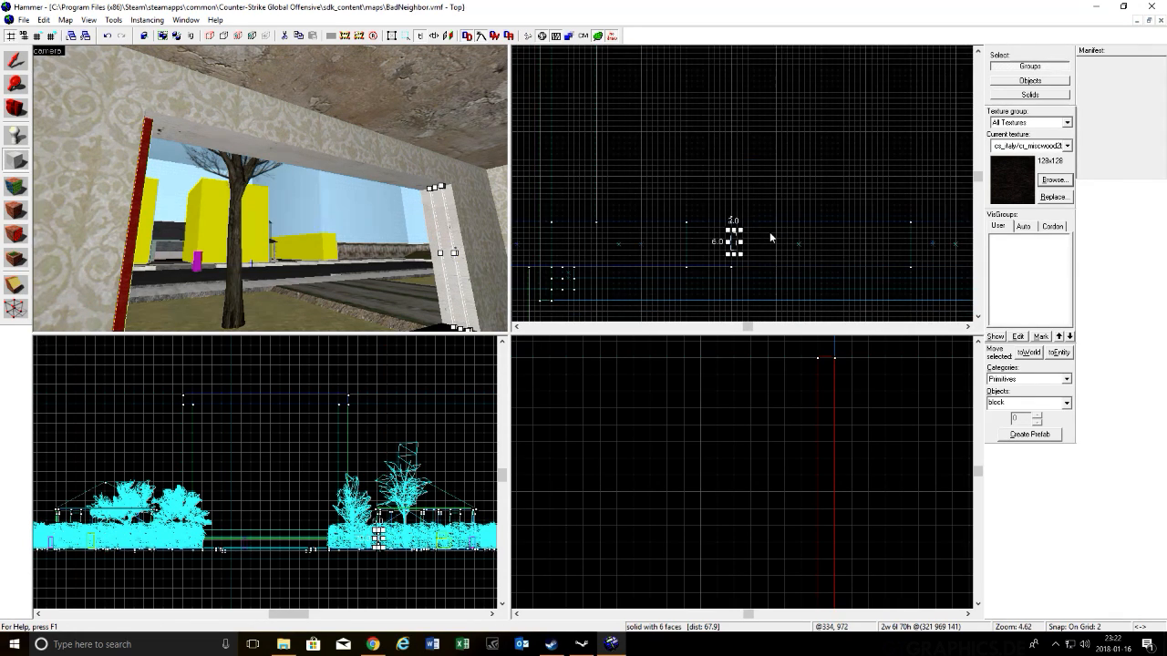
scroll(665, 242, "up", 5)
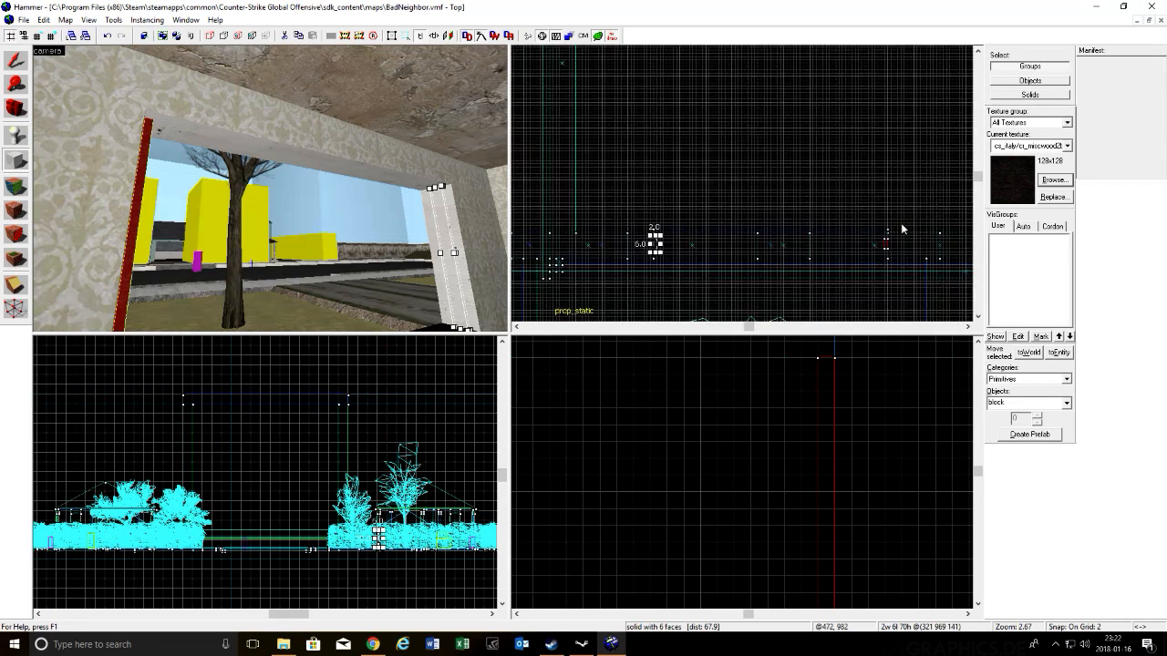
key("Return")
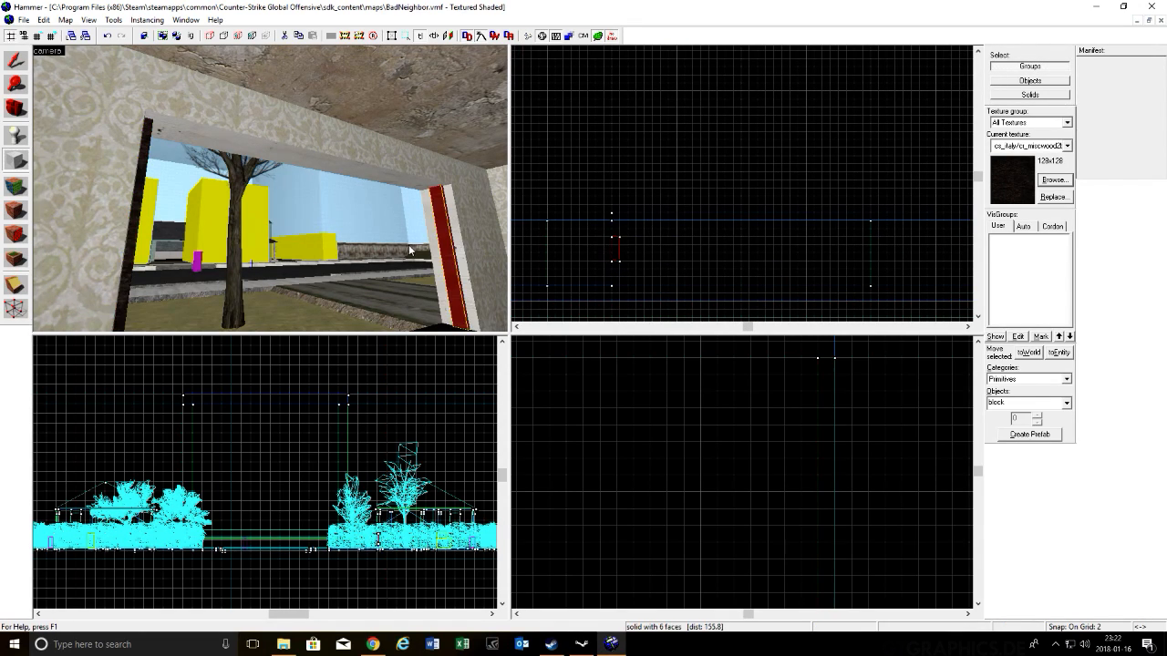
key("z")
key("d")
key("w")
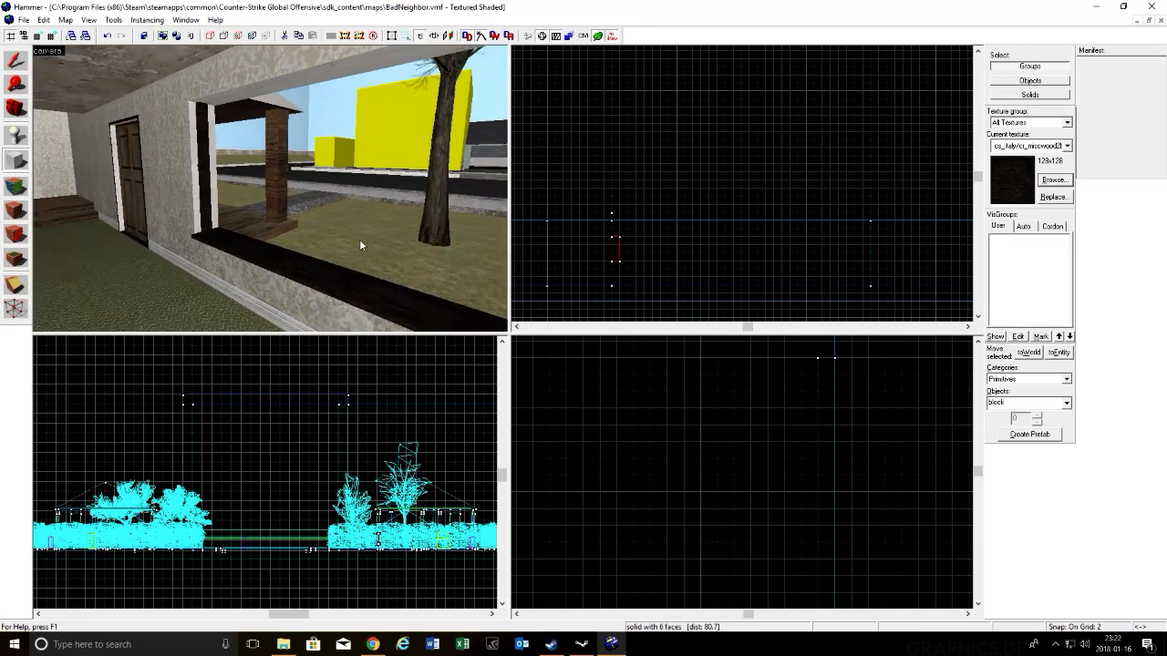
key("s")
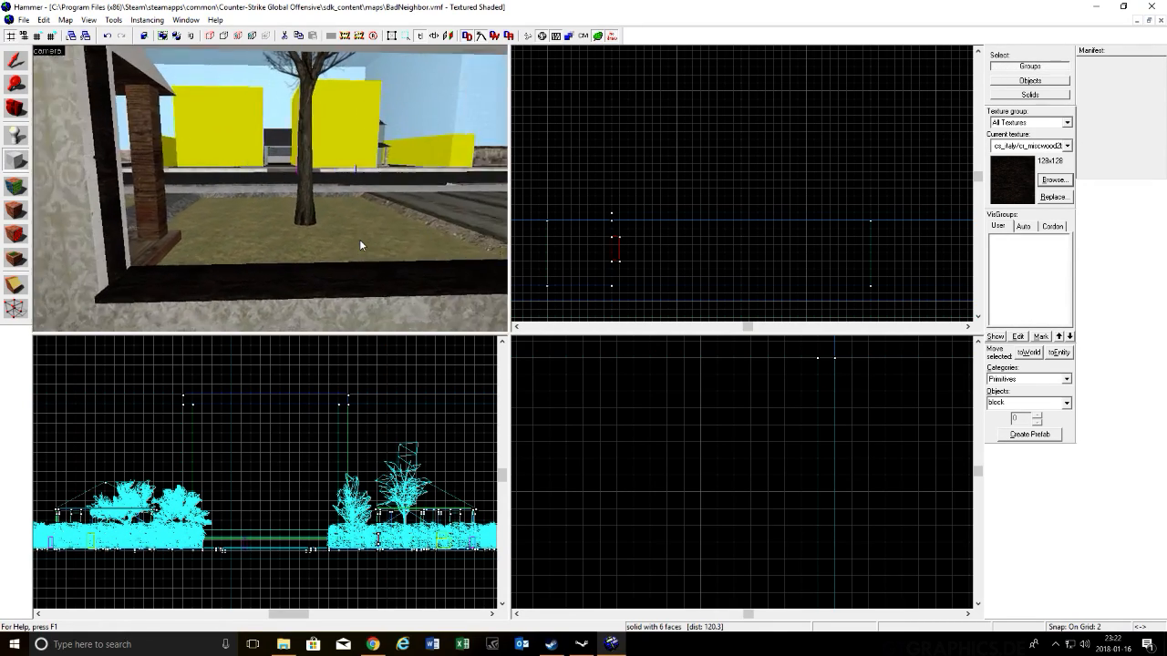
key("shift+s")
Step: Create a 140 by 6 by 2 unit wood block spanning between the two posts at the top of the window opening
left_click(159, 259)
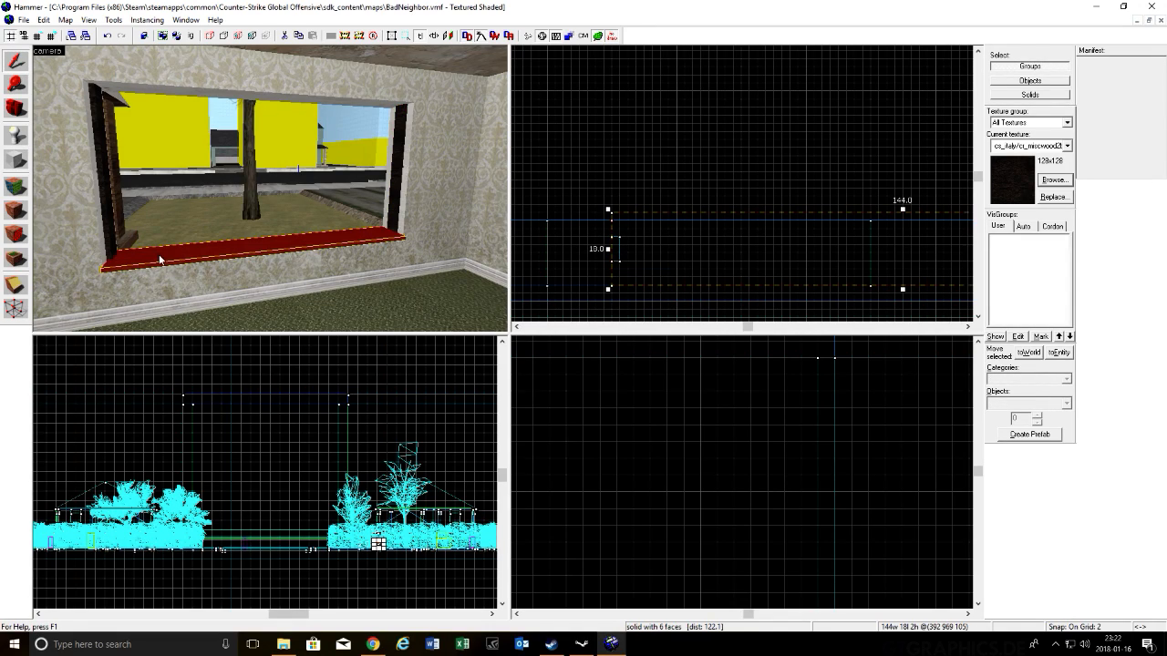
left_click(15, 159)
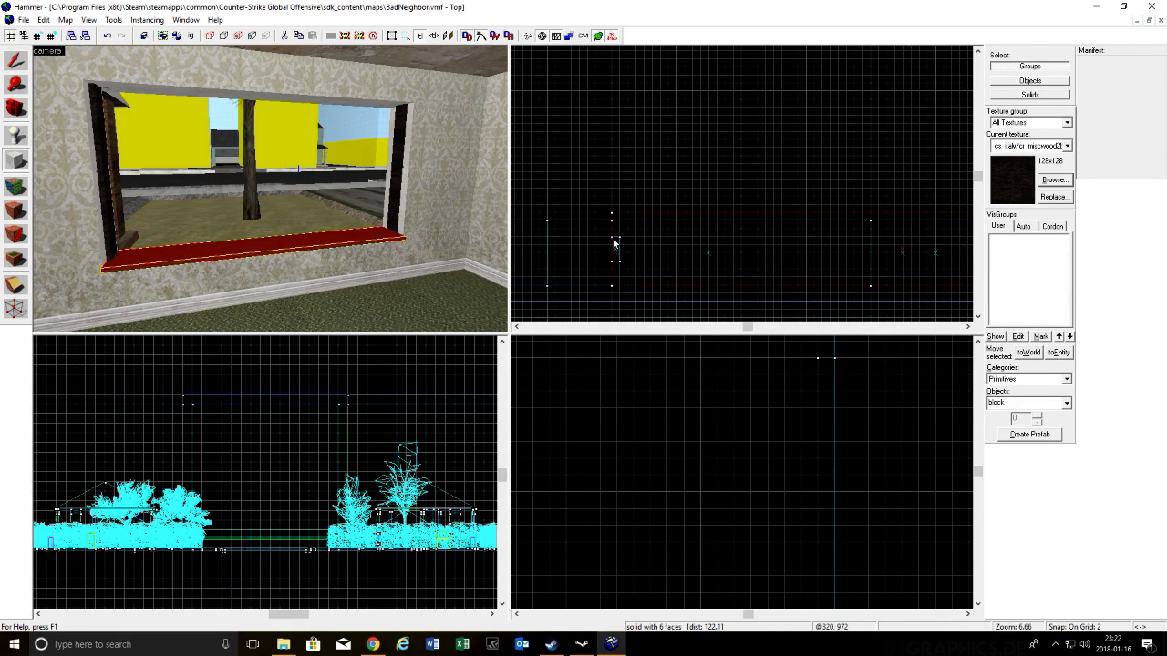
left_click_drag(620, 241, 926, 265)
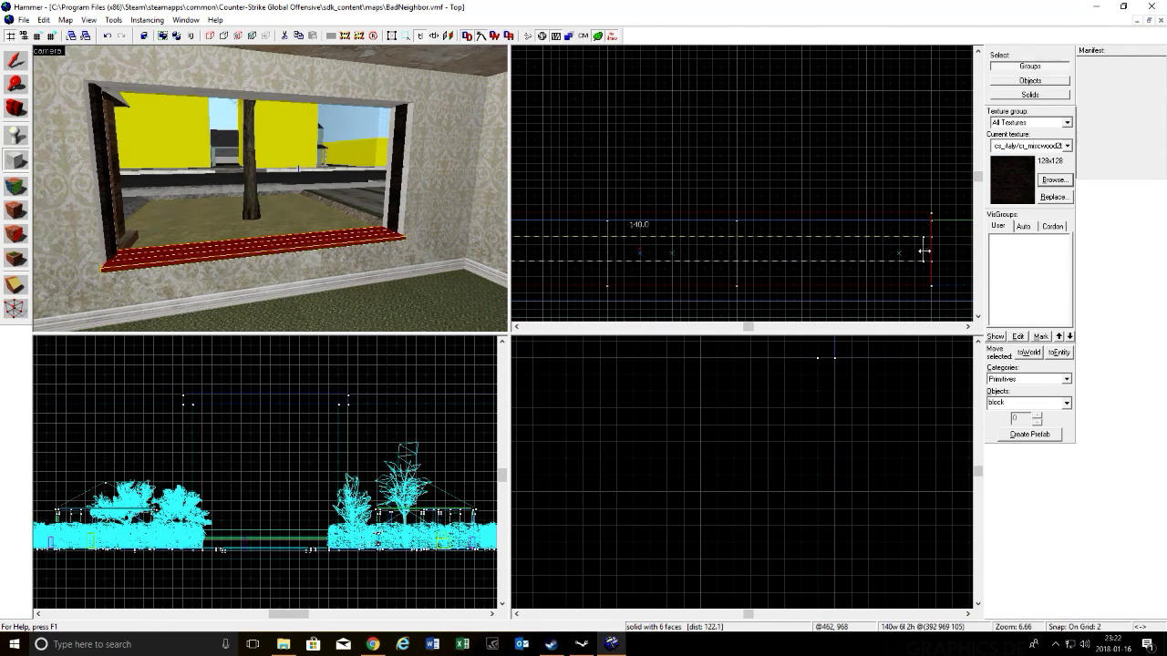
scroll(875, 441, "down", 5)
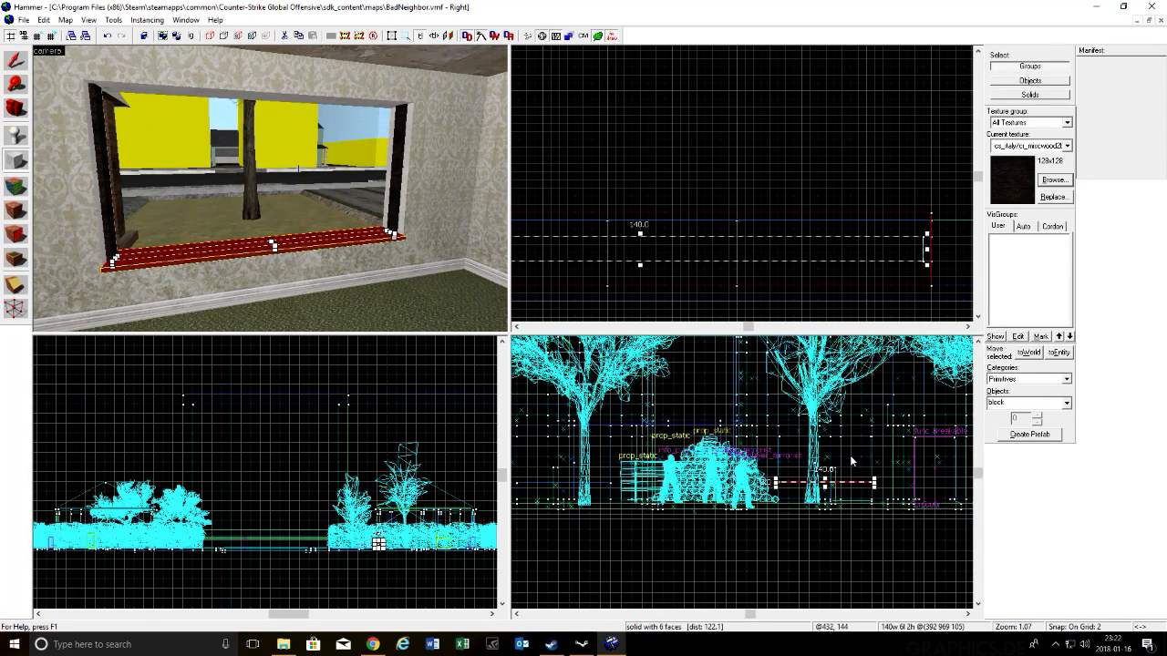
scroll(843, 461, "up", 3)
left_click_drag(774, 529, 794, 393)
left_click_drag(774, 540, 795, 398)
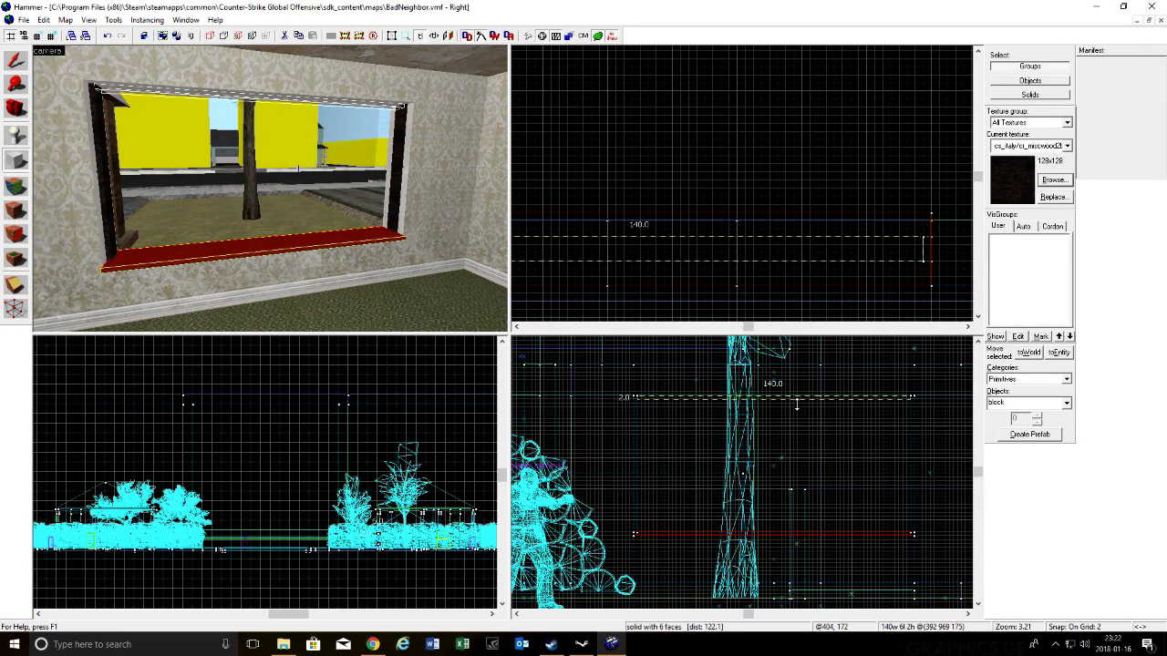
key("Return")
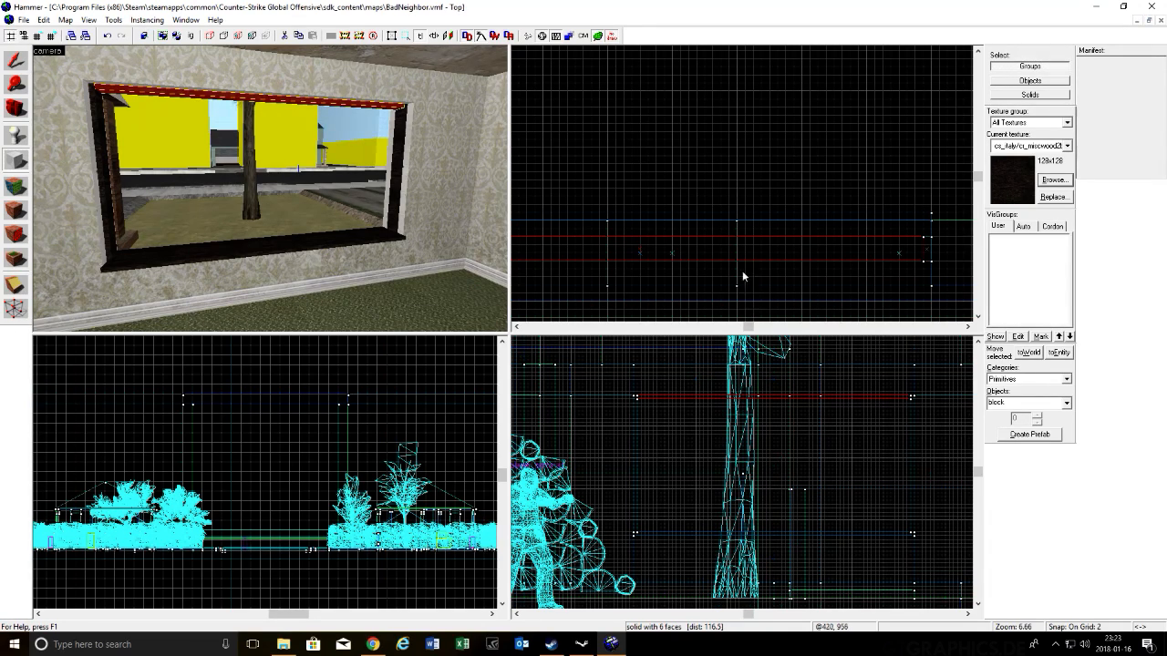
Step: Inspect the window frame's posts, top bar and sill from outside the house and from inside the room
key("z")
key("w")
key("w")
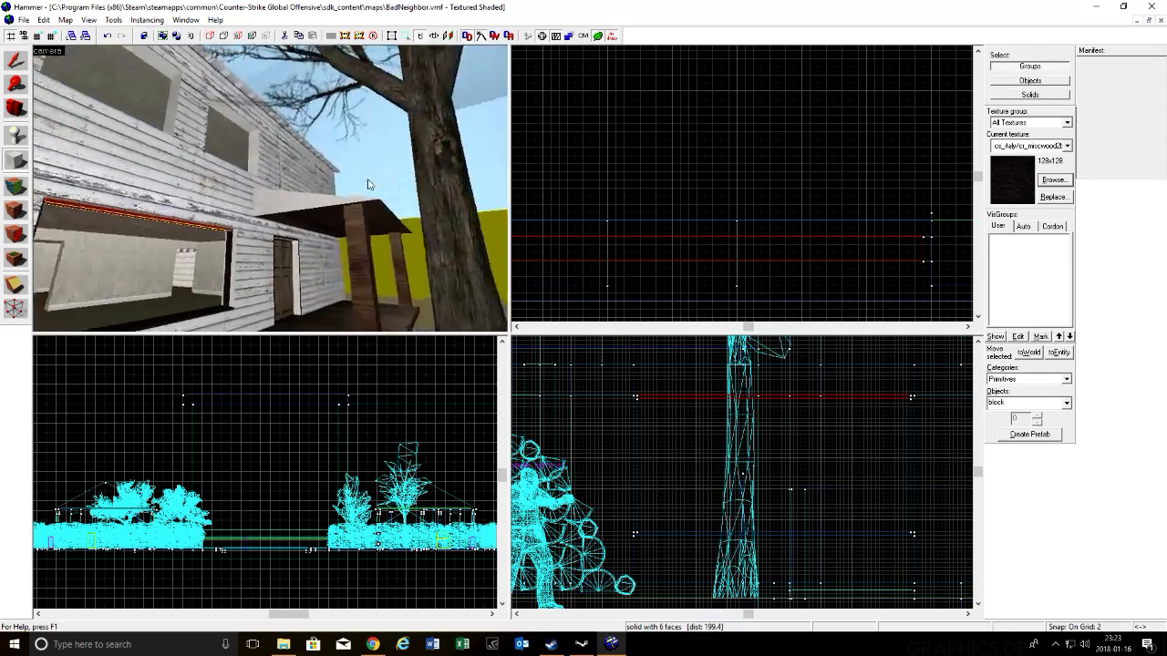
key("w")
key("w")
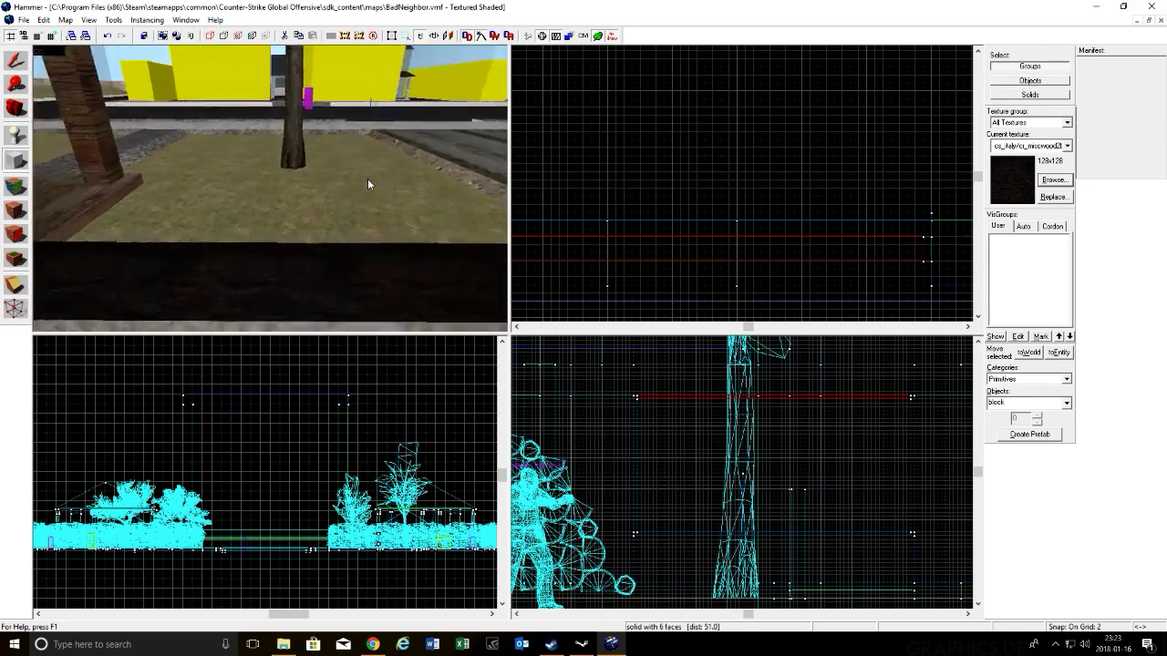
key("s")
key("s")
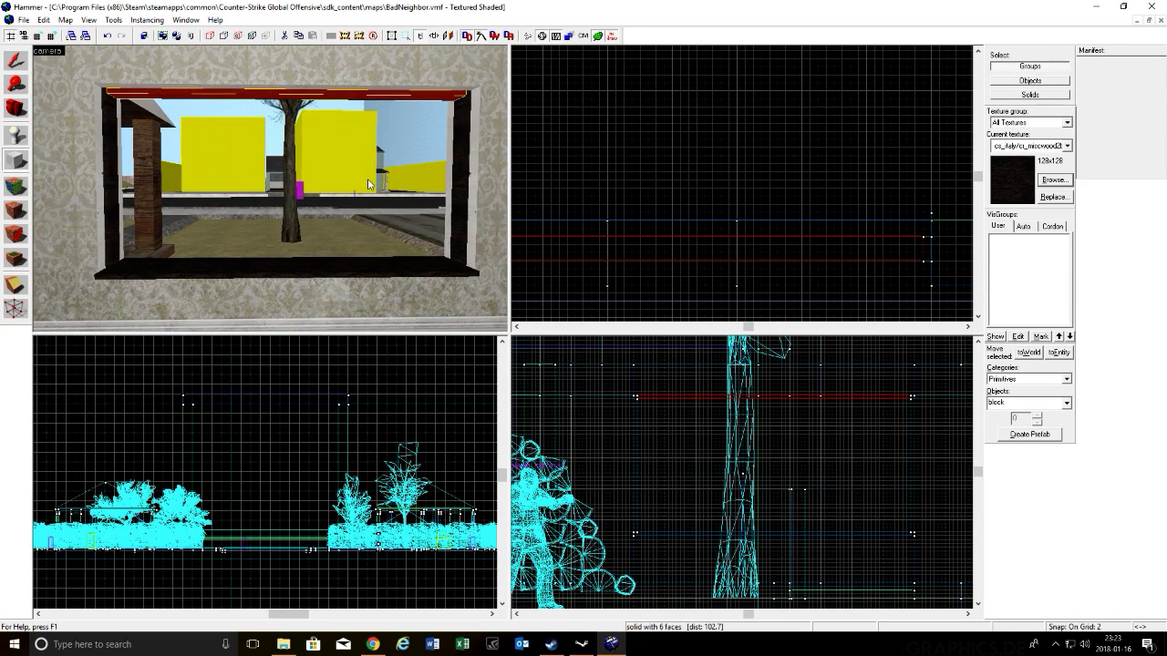
key("a")
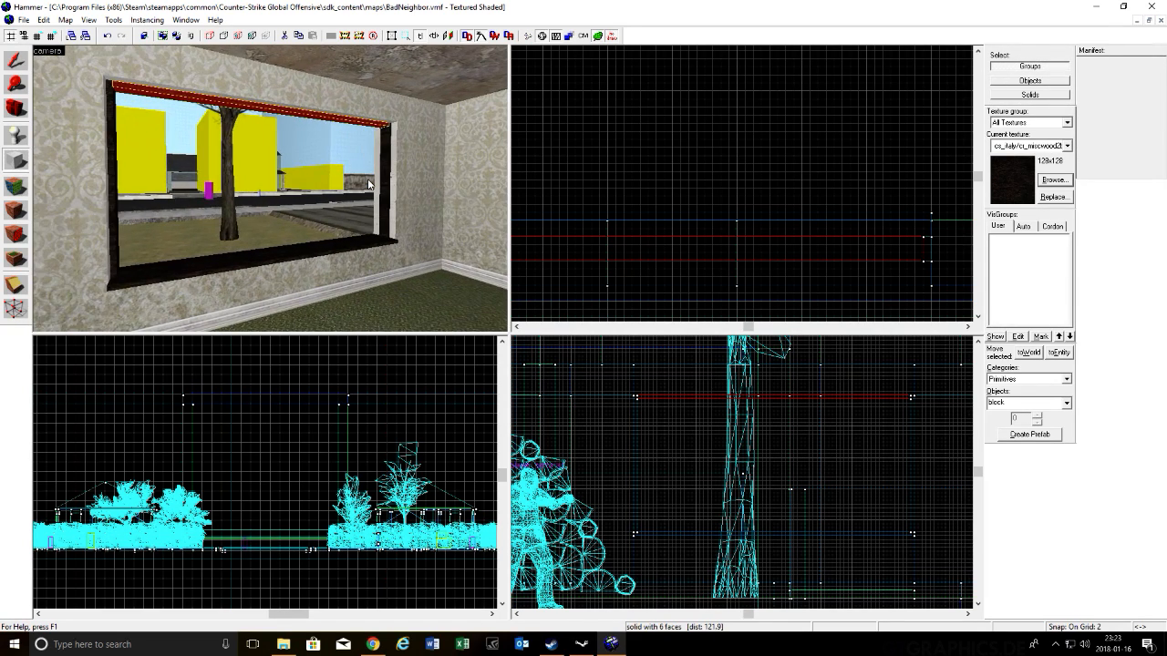
Step: Try to outline a 140 unit wide, 2 unit high block across the window opening between the two wood posts
left_click(16, 61)
left_click(15, 161)
scroll(719, 247, "down", 3)
scroll(827, 258, "up", 3)
scroll(844, 240, "up", 3)
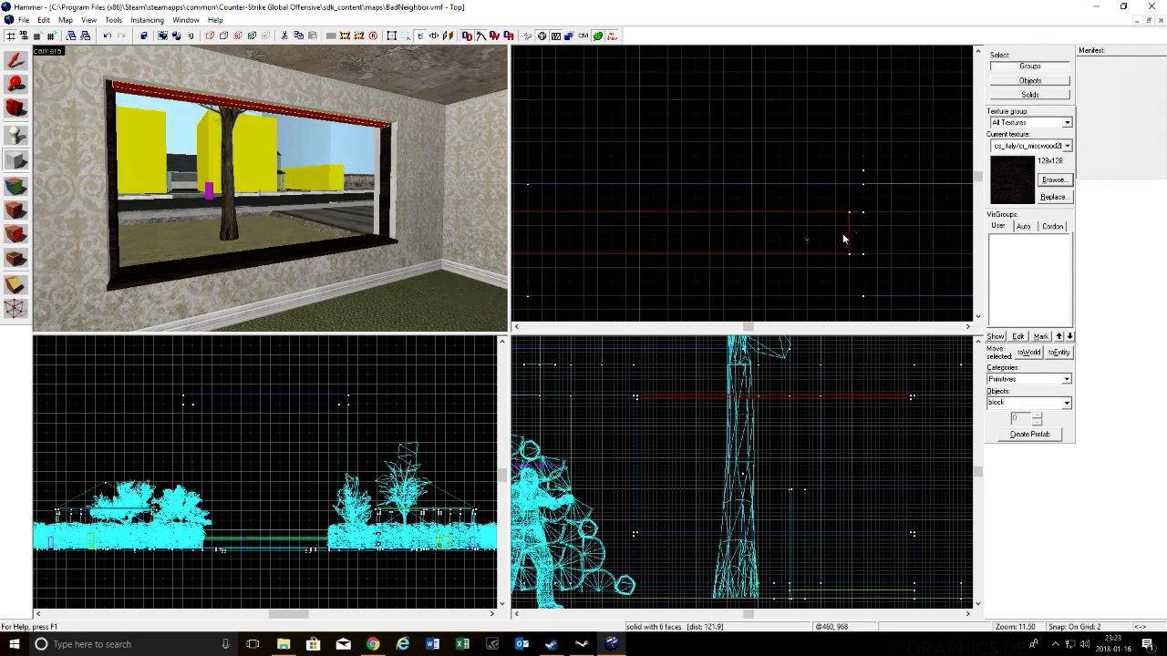
mouse_move(848, 231)
left_mouse_down()
mouse_move(155, 221)
mouse_move(569, 226)
mouse_move(526, 226)
left_mouse_up()
scroll(526, 226, "down", 4)
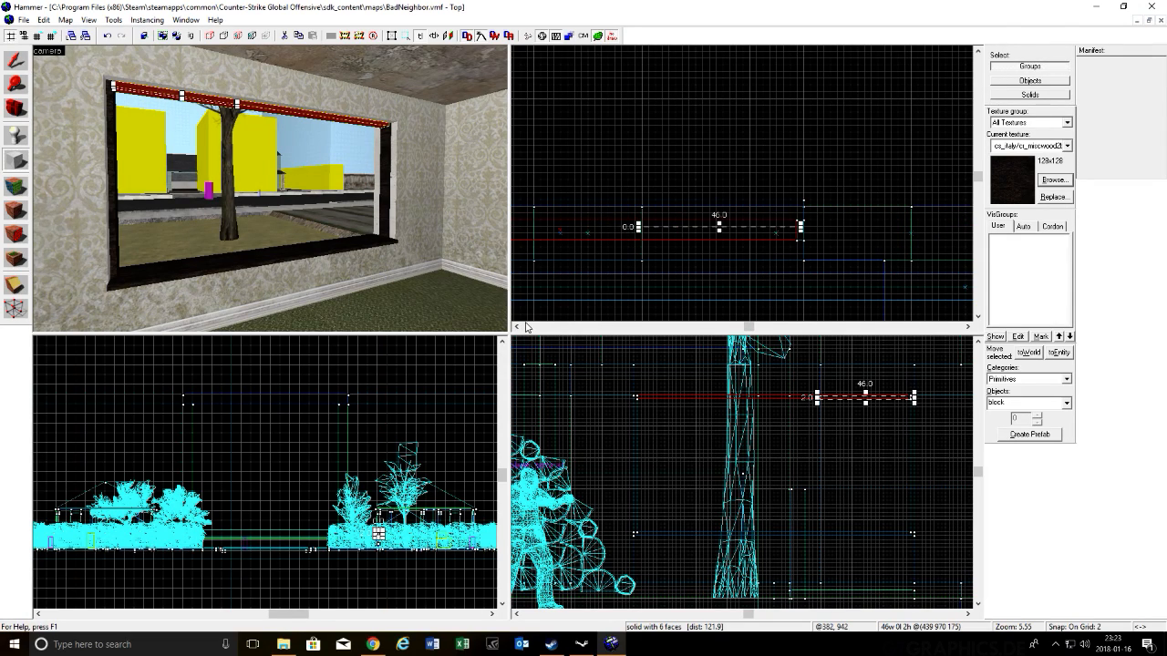
left_click(517, 326)
scroll(685, 242, "down", 3)
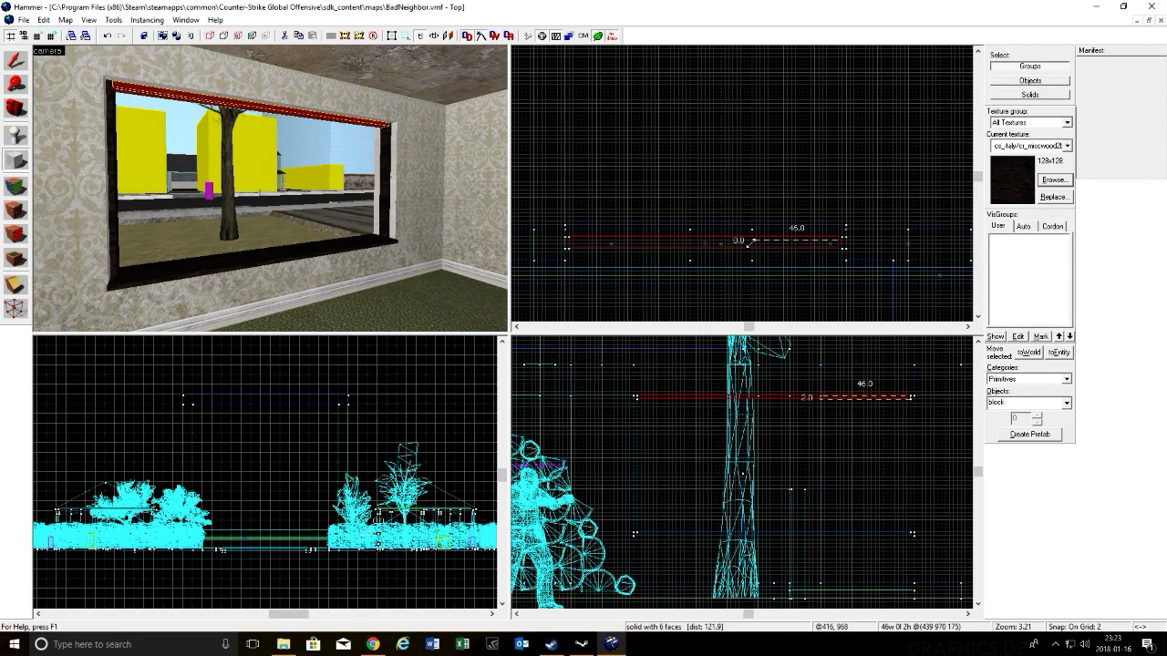
left_click_drag(748, 240, 558, 244)
scroll(877, 241, "up", 5)
scroll(814, 261, "up", 2)
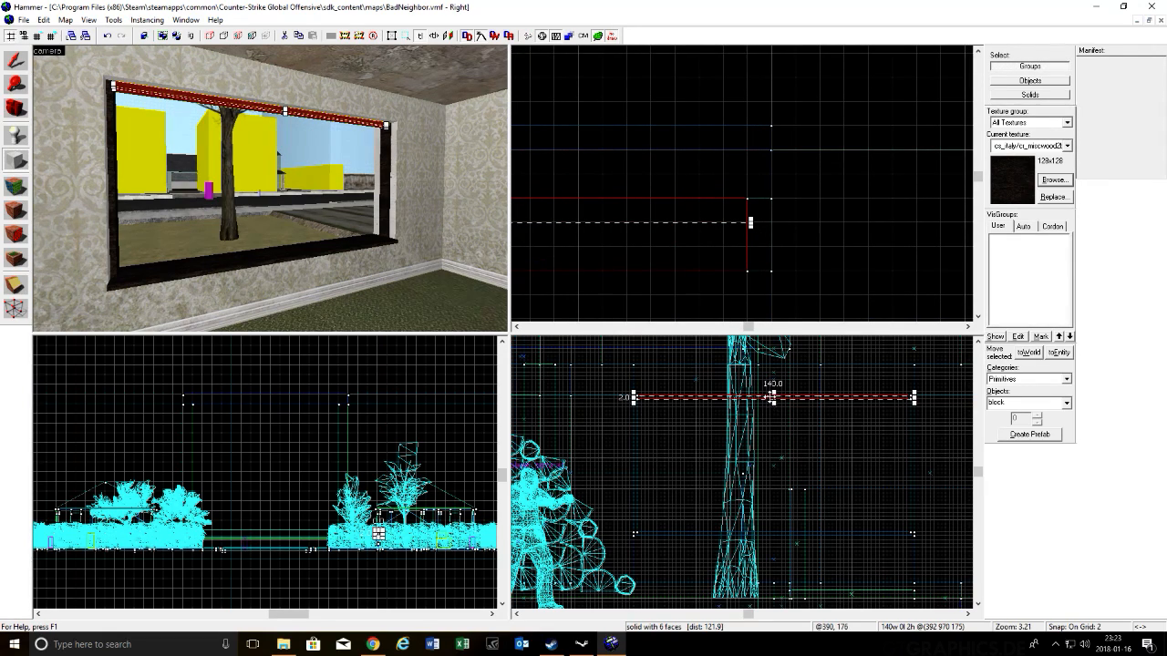
Step: Extend the outlined block down to the window sill, making it 68 units high, and check it from inside the room
scroll(692, 397, "up", 6)
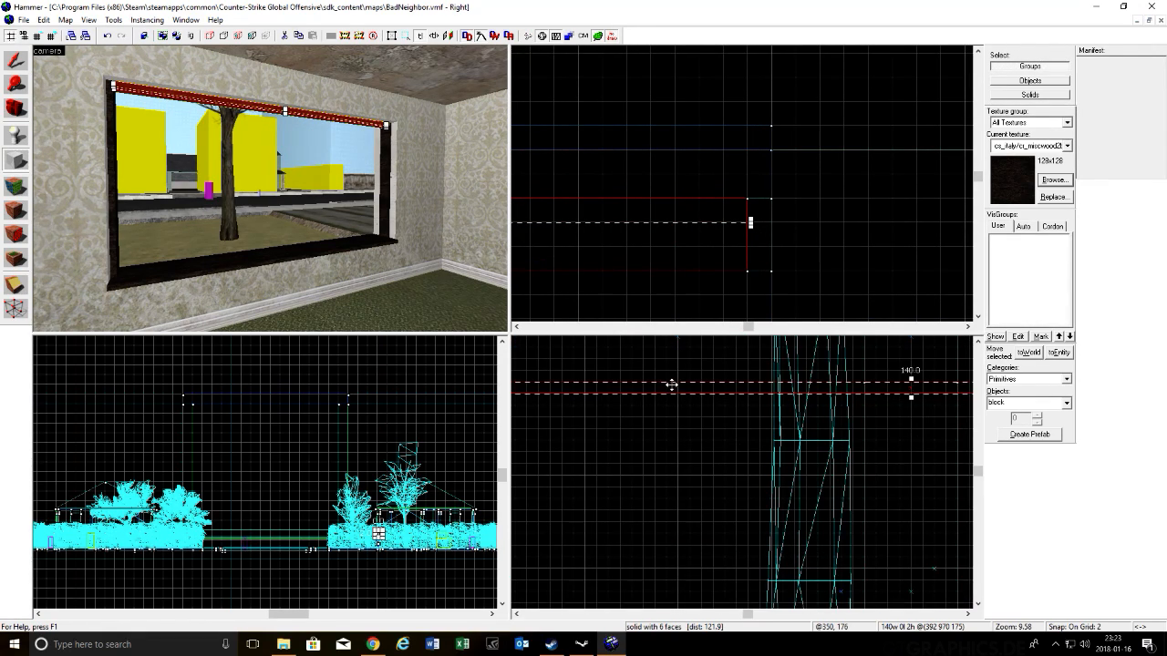
left_click_drag(910, 397, 910, 525)
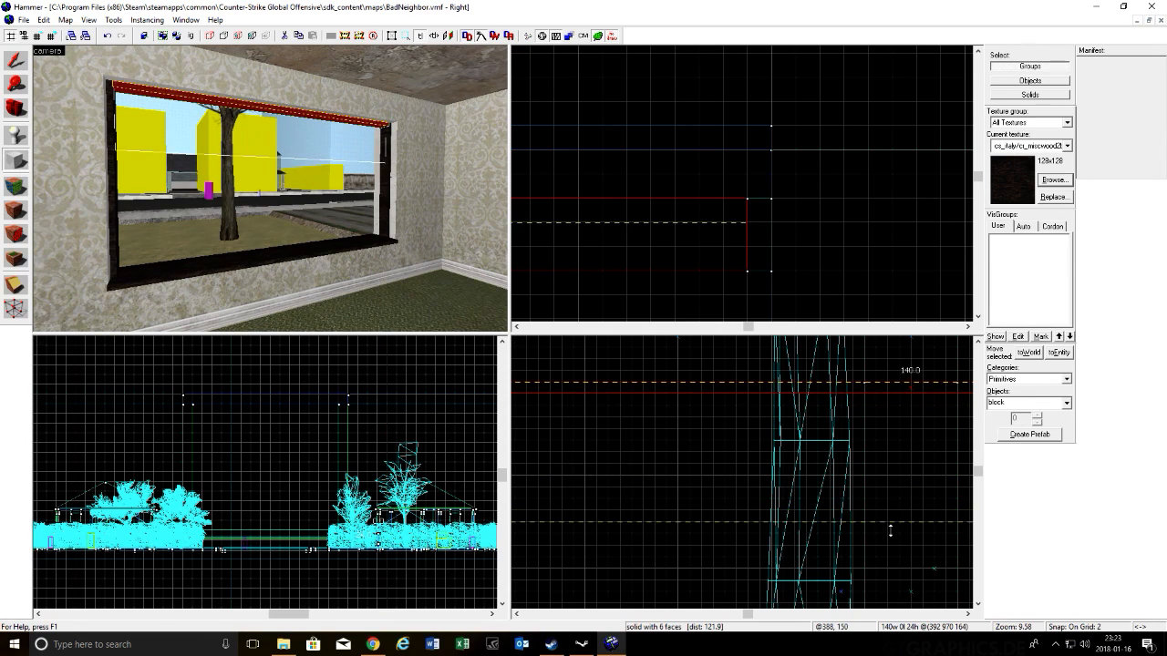
scroll(907, 389, "down", 4)
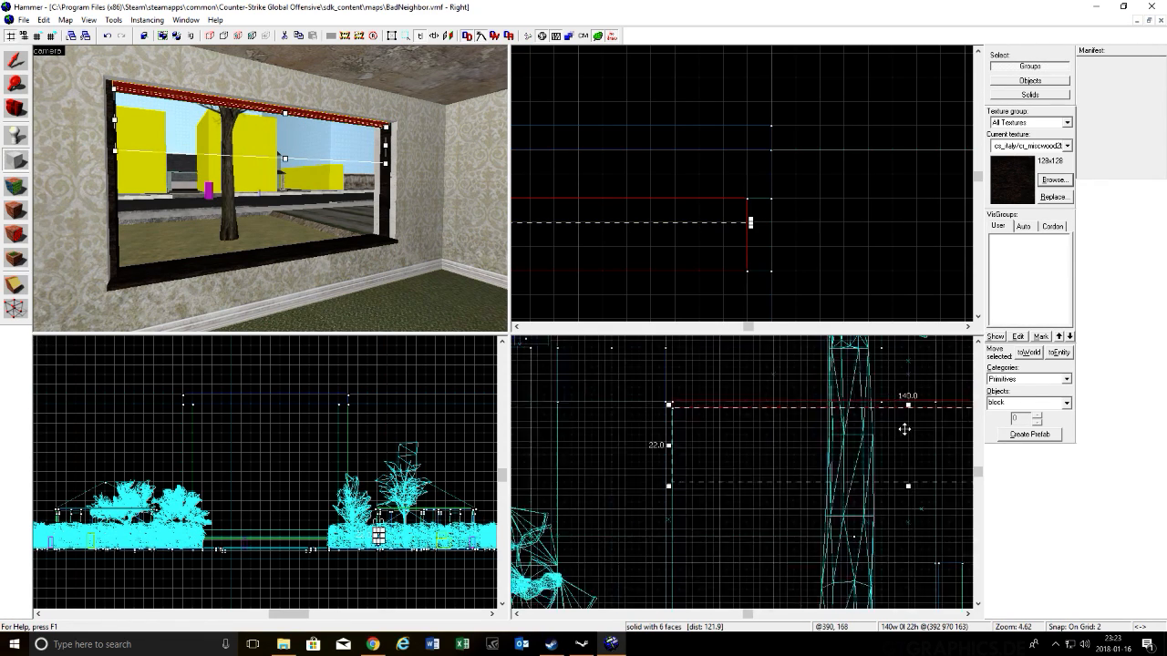
mouse_move(906, 531)
left_mouse_down()
mouse_move(899, 649)
mouse_move(899, 565)
left_mouse_up()
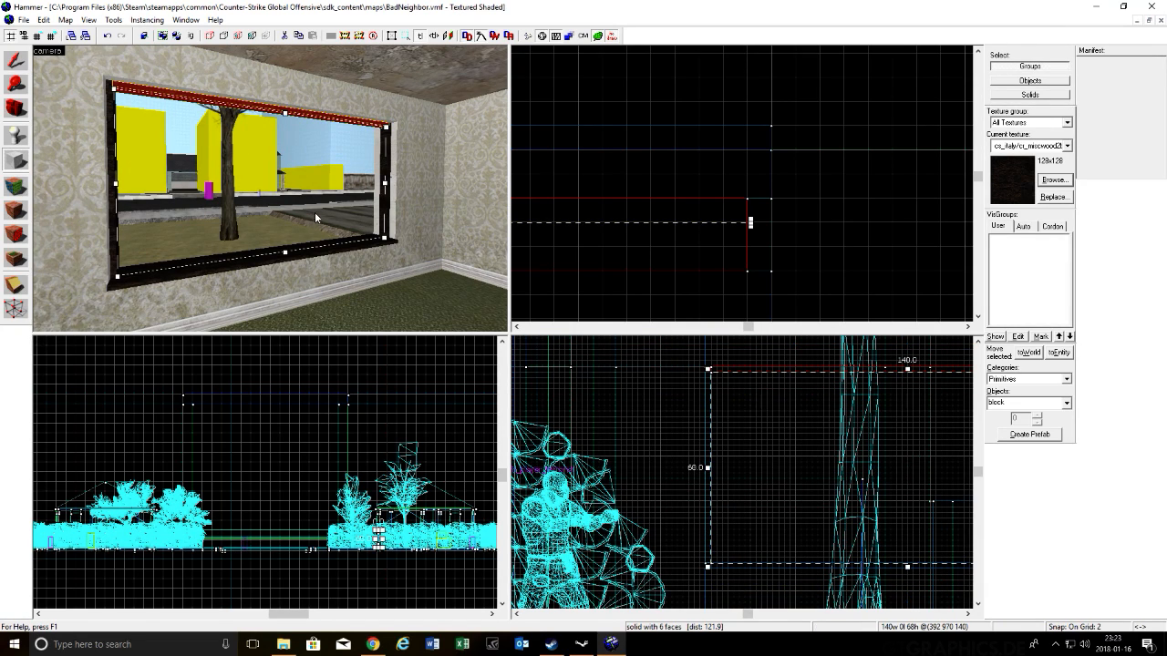
key("z")
key("a")
key("w")
key("s")
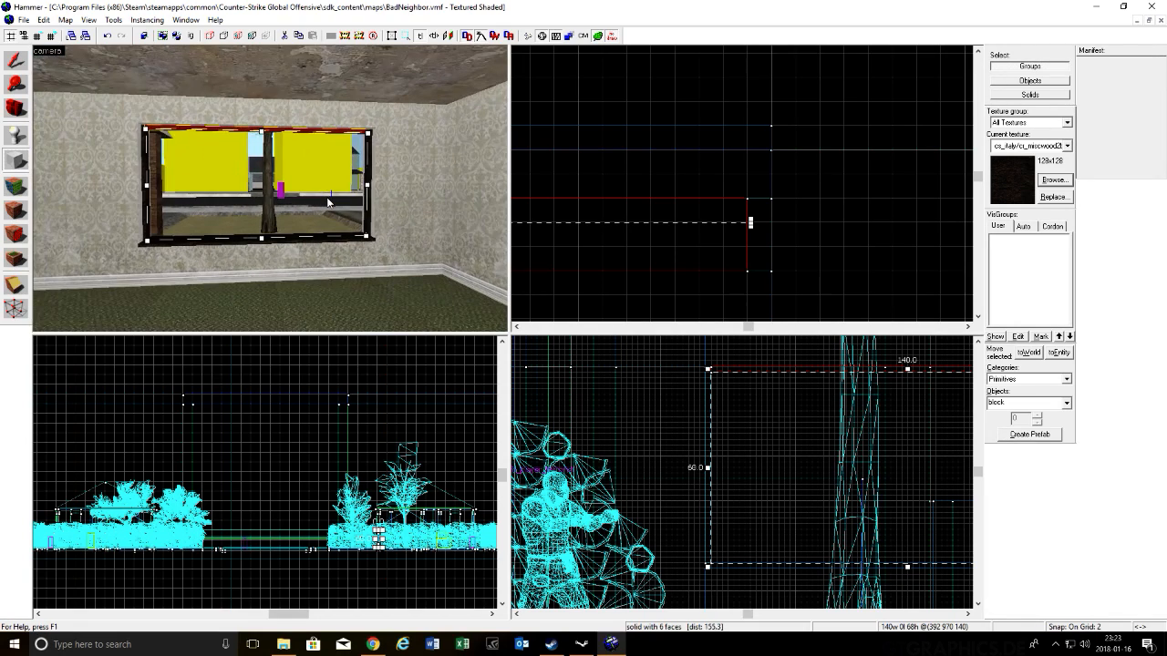
Step: Set the current texture to tools/toolsnodraw and try to create the outlined window block
left_click(1055, 180)
type("nod")
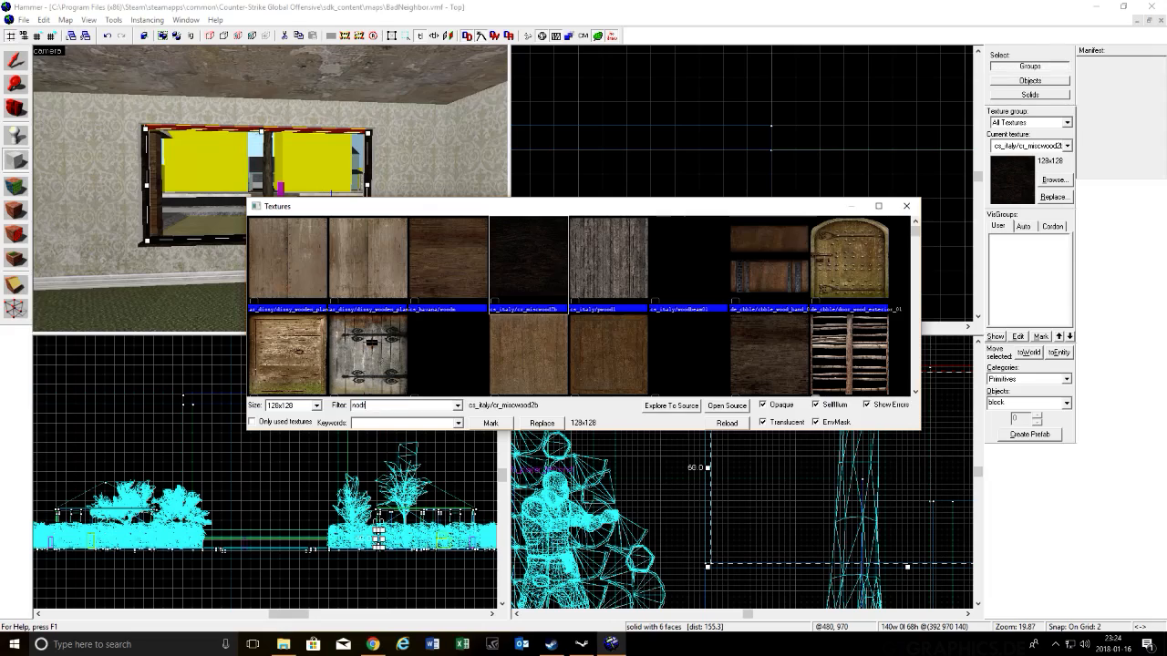
type("r")
double_click(323, 261)
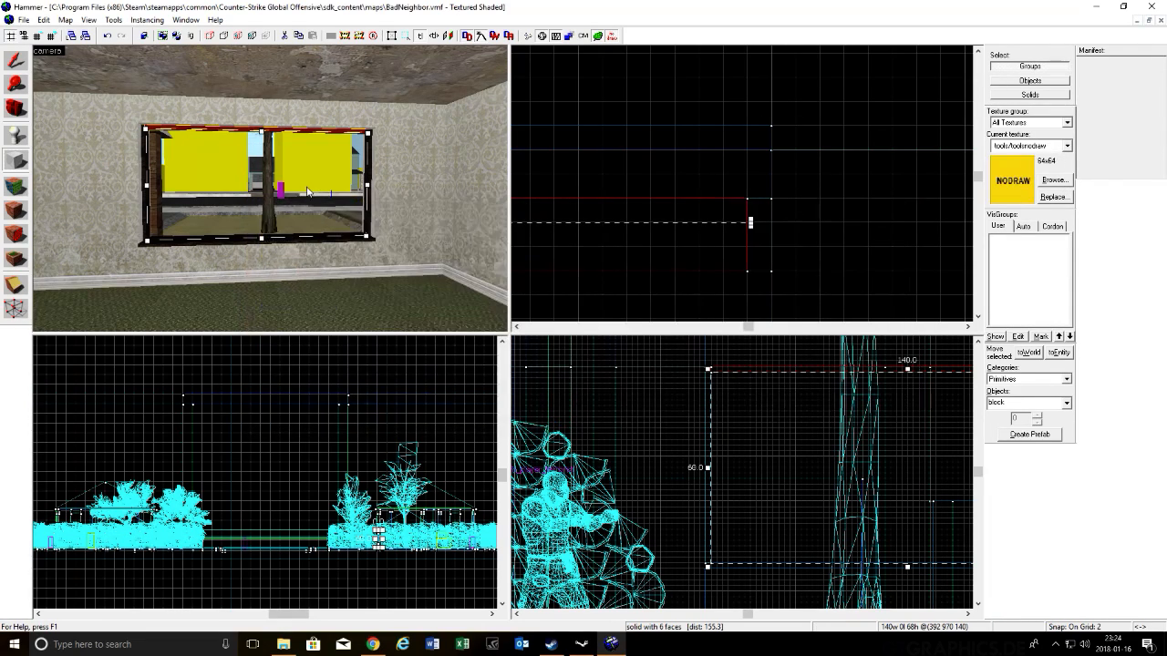
left_click(307, 191)
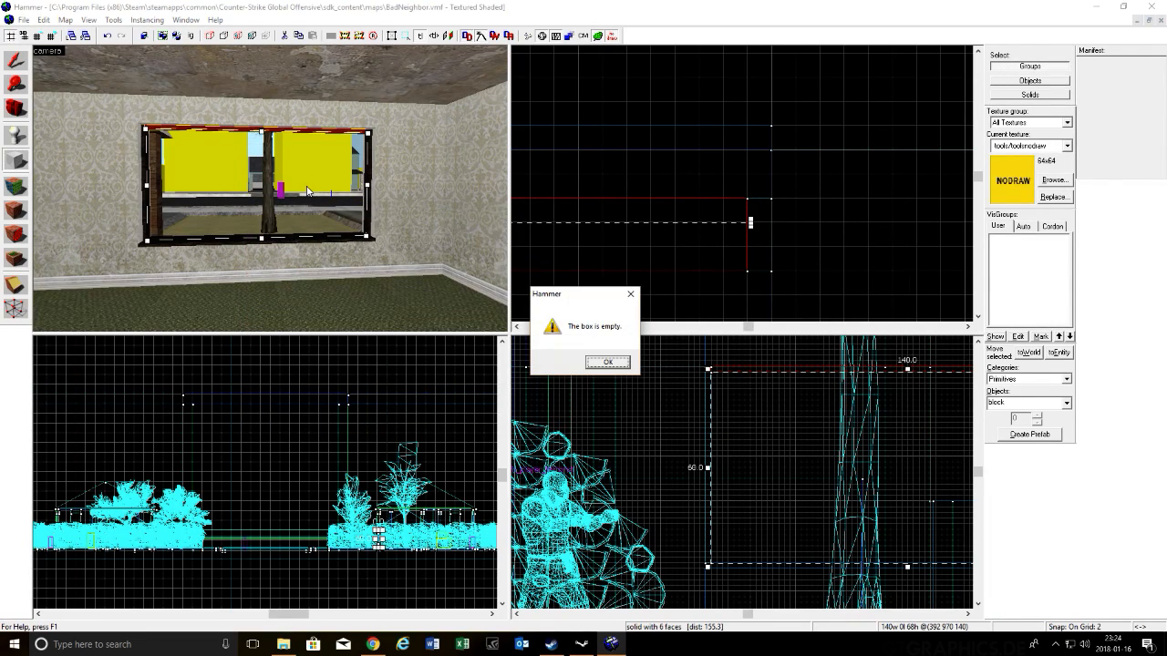
key("Return")
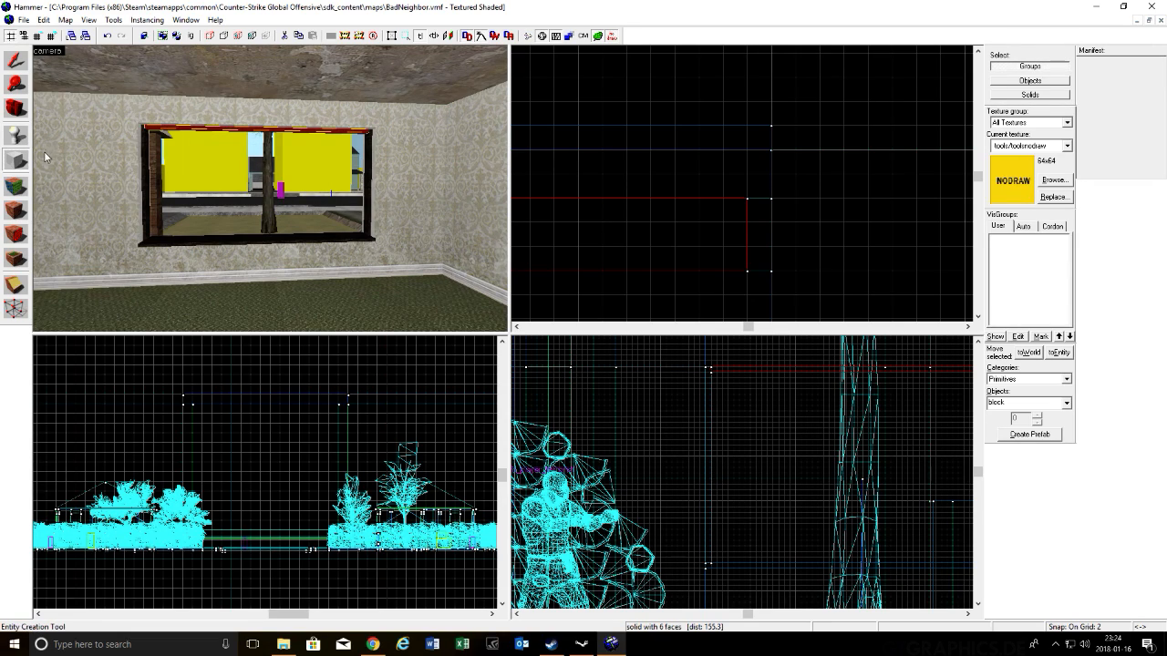
Step: Outline a new 140 by 2 by 2 unit block centred within the frame's depth, spanning between the two window posts
left_click(16, 60)
left_click(16, 160)
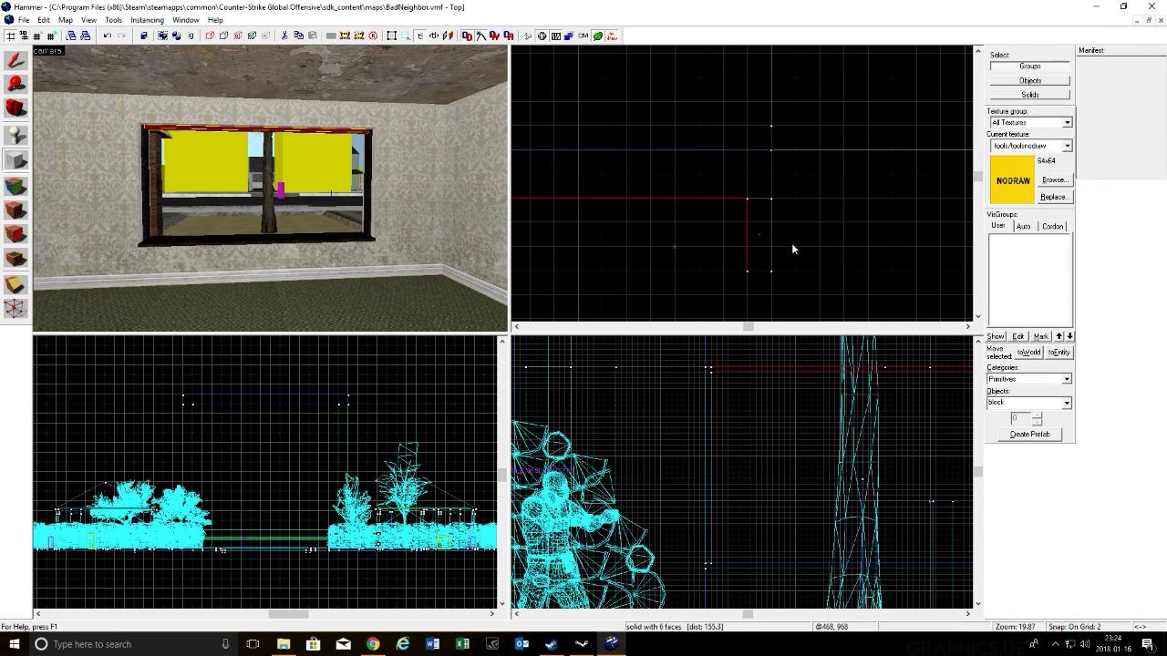
left_click_drag(746, 229, 538, 243)
scroll(621, 244, "down", 5)
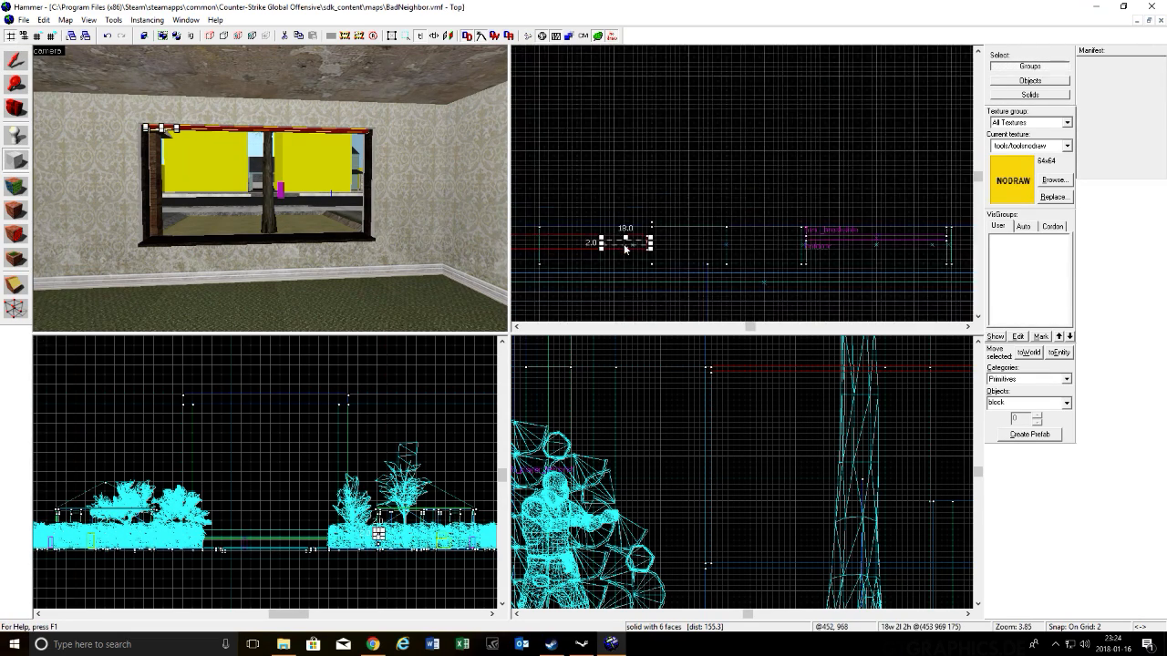
left_click(517, 327)
left_click(518, 327)
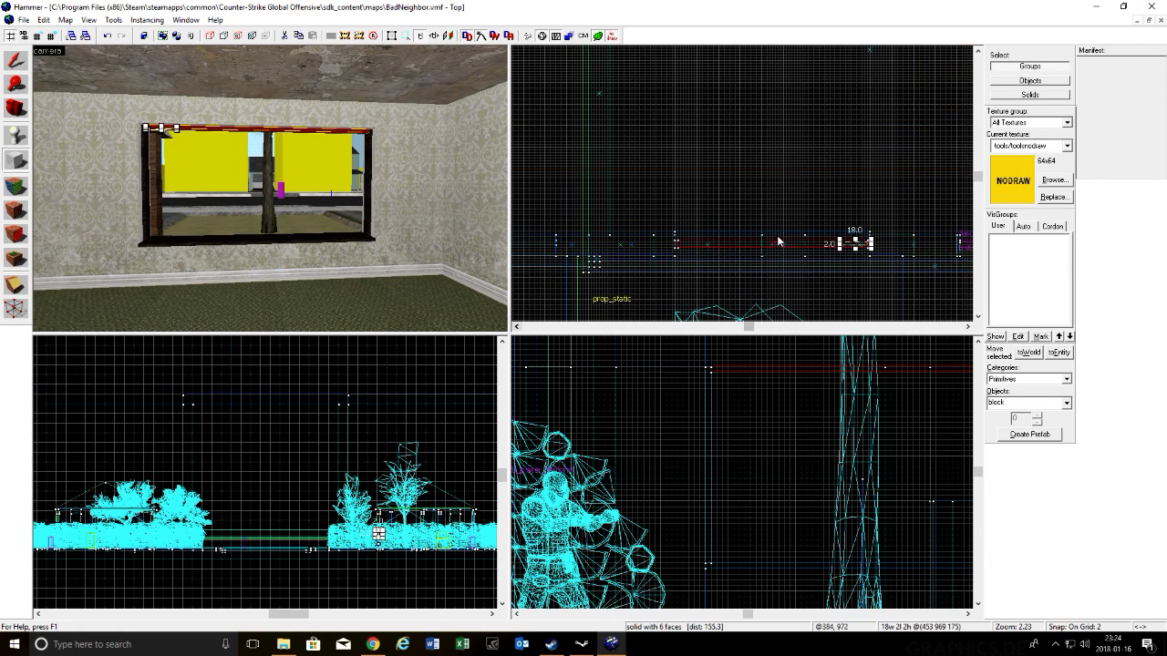
left_click_drag(839, 245, 676, 245)
scroll(675, 245, "up", 3)
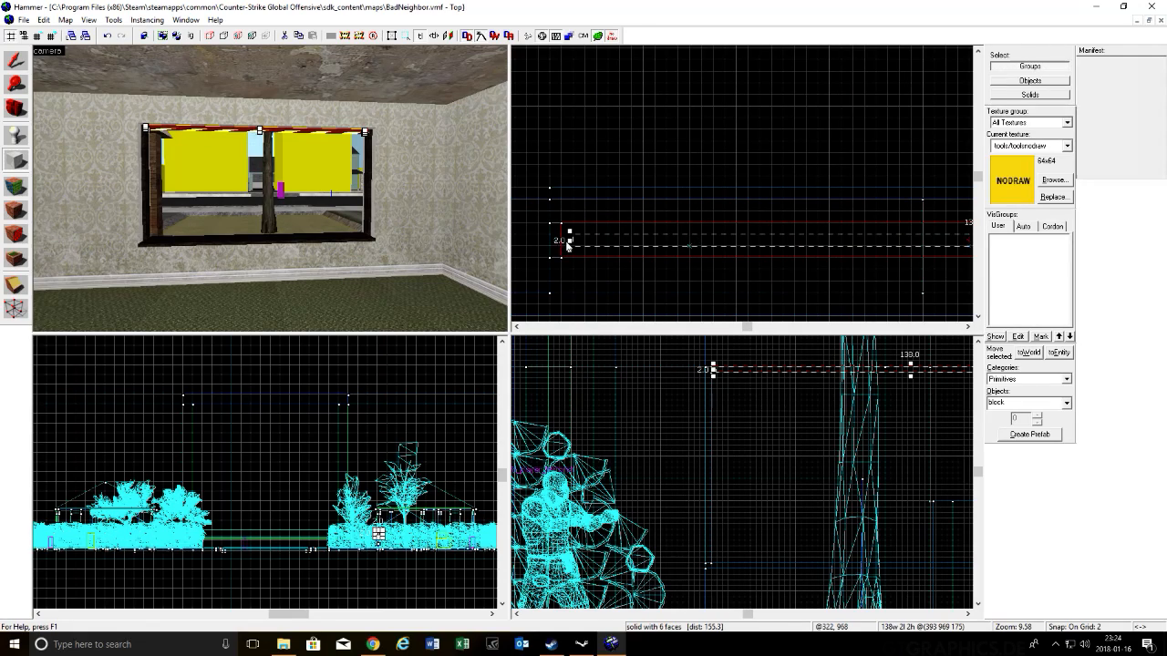
left_click_drag(565, 239, 563, 240)
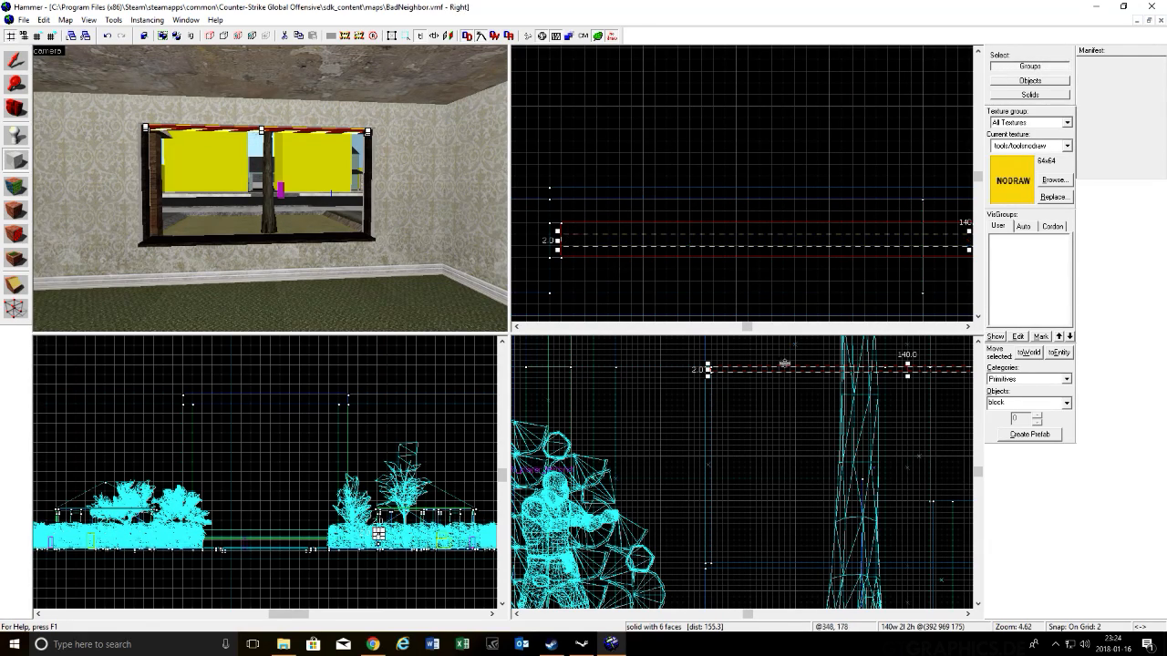
Step: Stretch the outline down to the sill at 68 units high, create it as the nodraw window pane, and view it from outside
left_click_drag(896, 370, 907, 567)
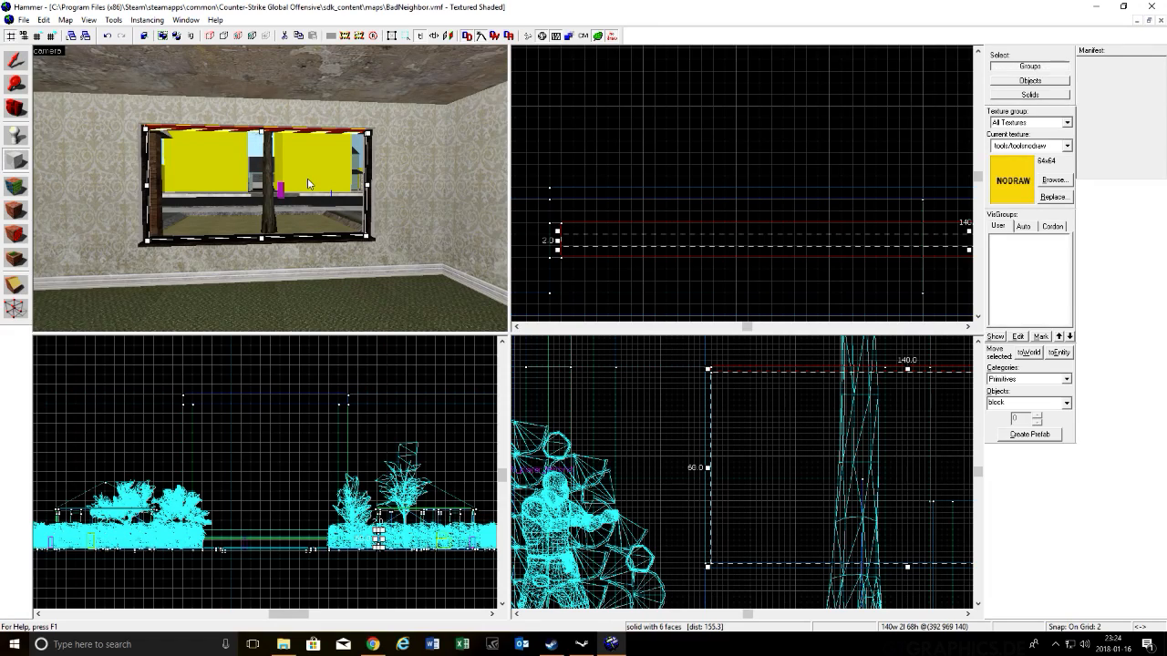
key("Return")
key("z")
key("d")
key("d")
key("s")
key("w")
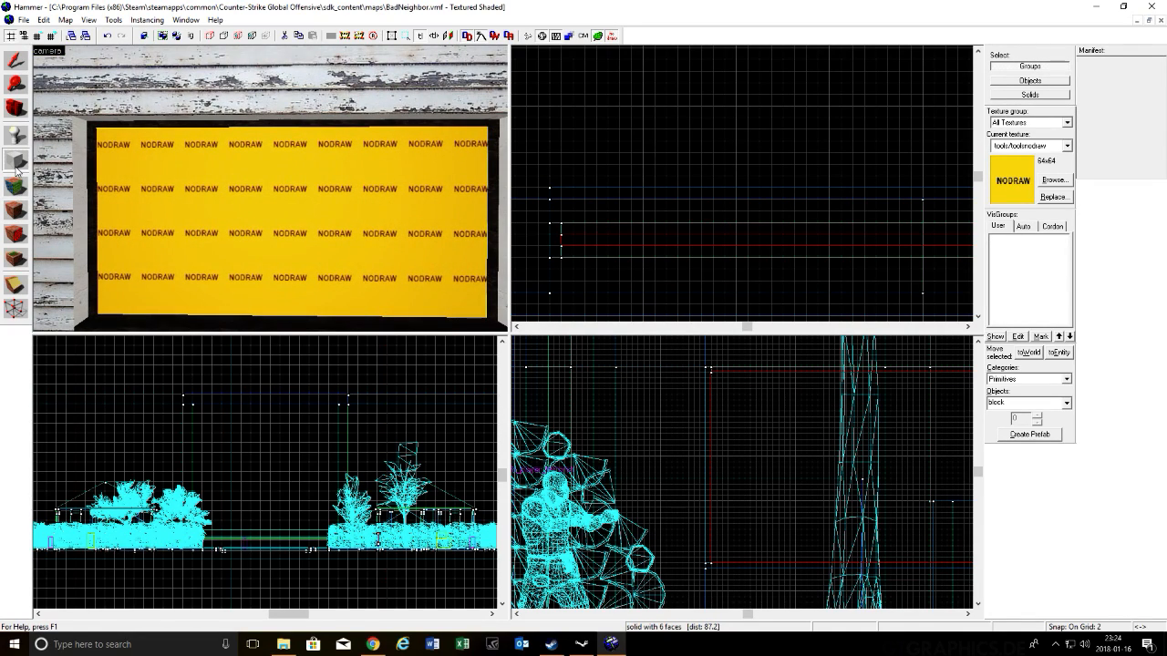
Step: Select only the pane's large outside and inside faces for texture editing
left_click(15, 187)
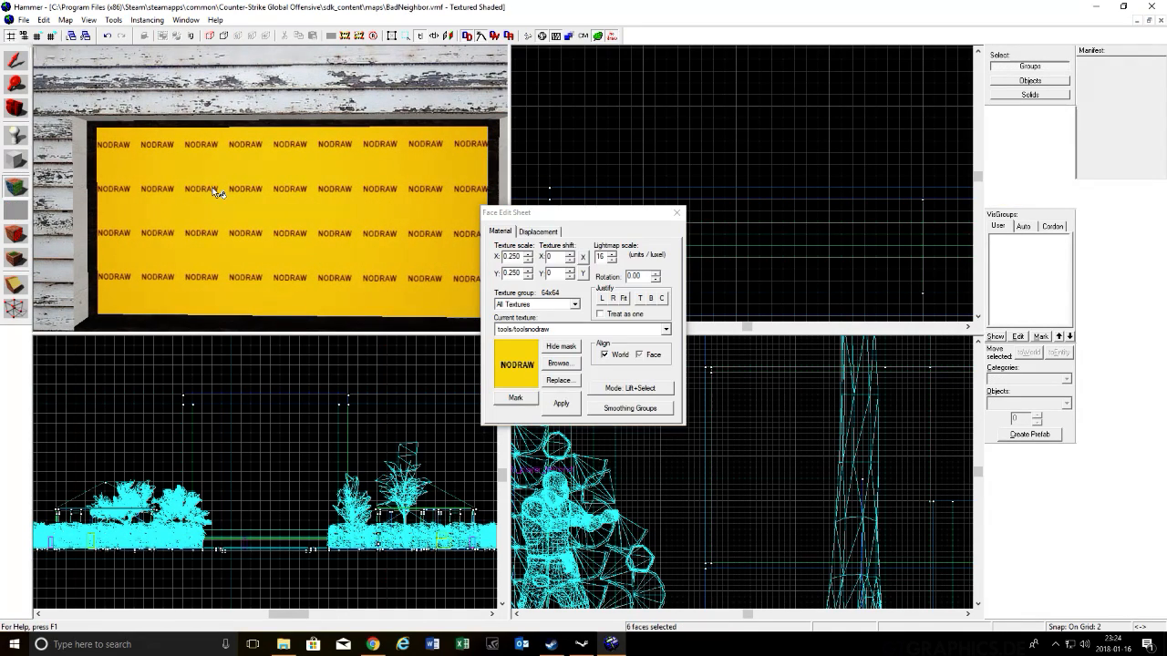
key("w")
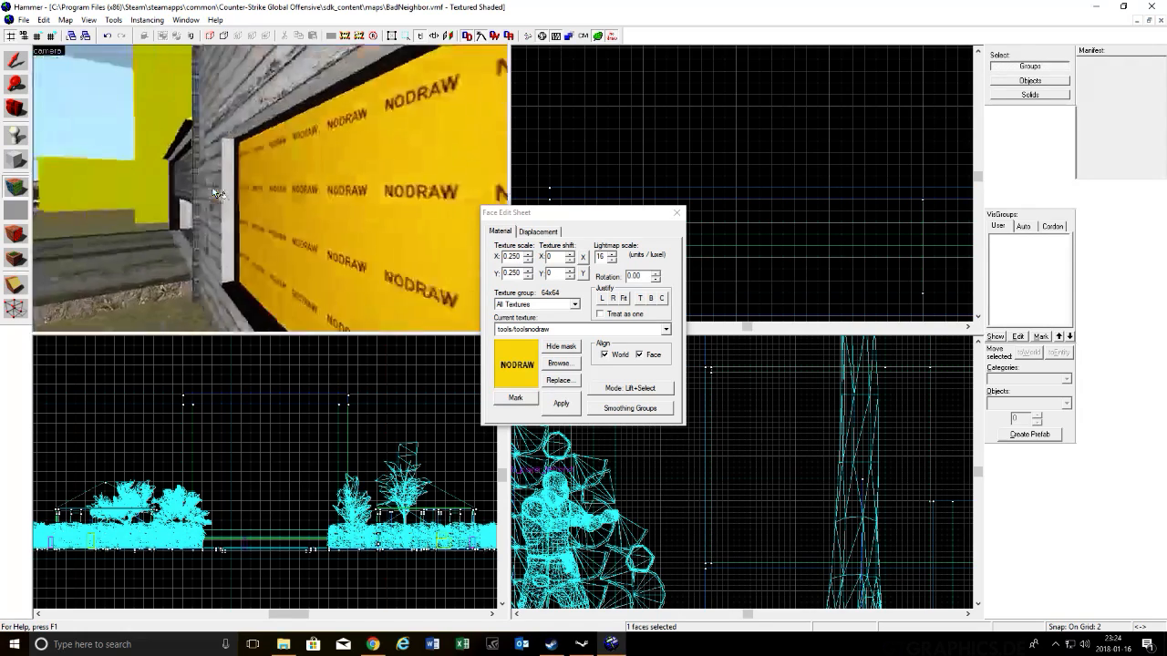
left_click(214, 190, "ctrl")
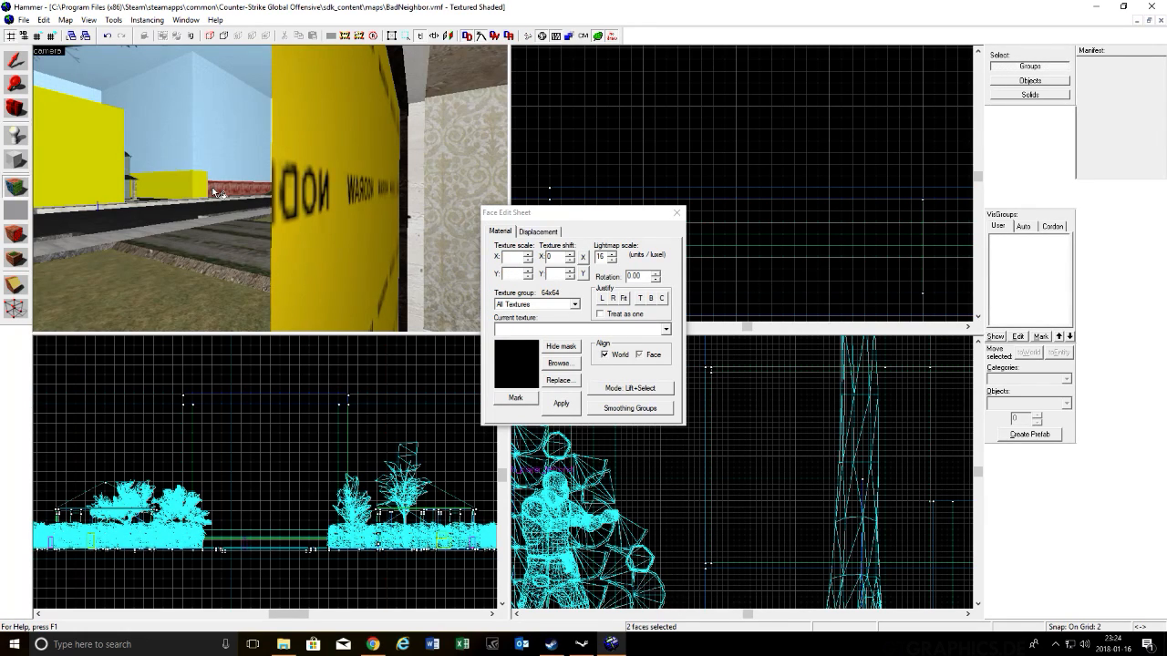
left_click(215, 189, "ctrl")
left_click(328, 201, "ctrl")
key("s")
key("d")
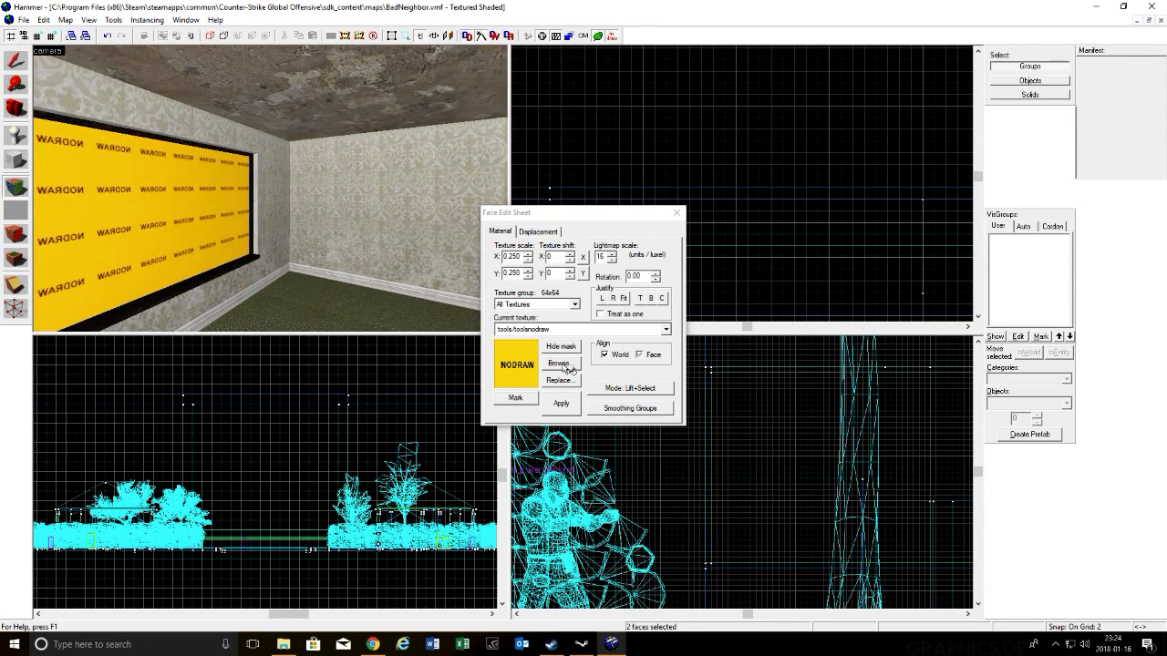
Step: Filter the textures by "glass" and apply glass/offlightcover_off to the pane's two selected faces
left_click(558, 363)
type("gr")
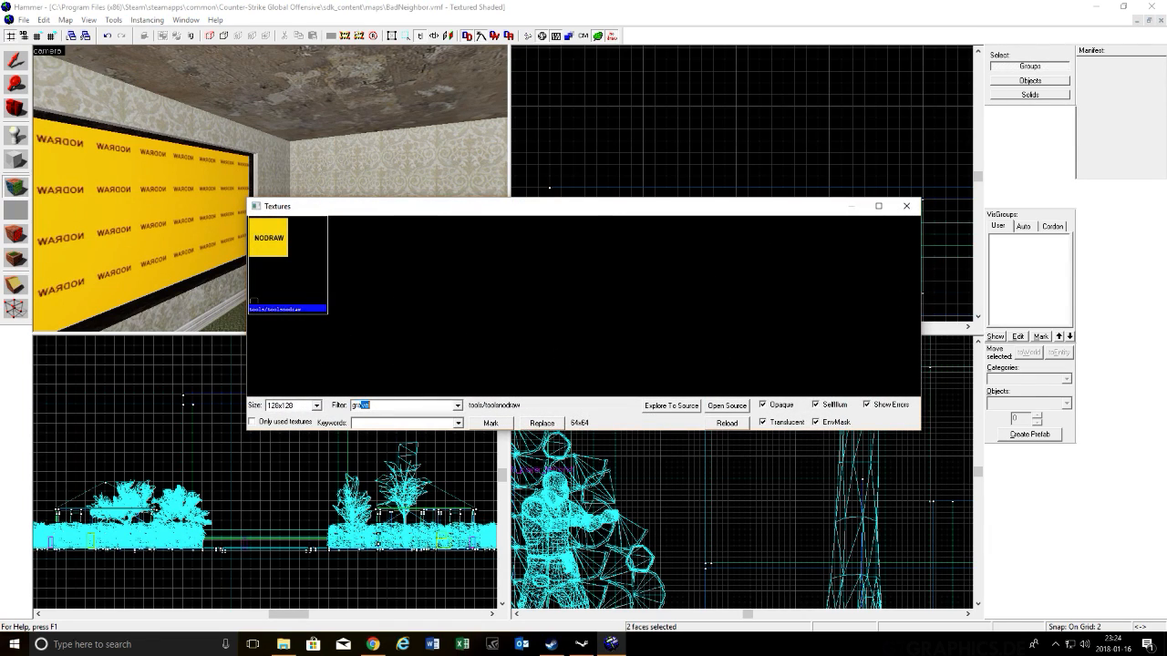
type("ass")
scroll(551, 274, "down", 10)
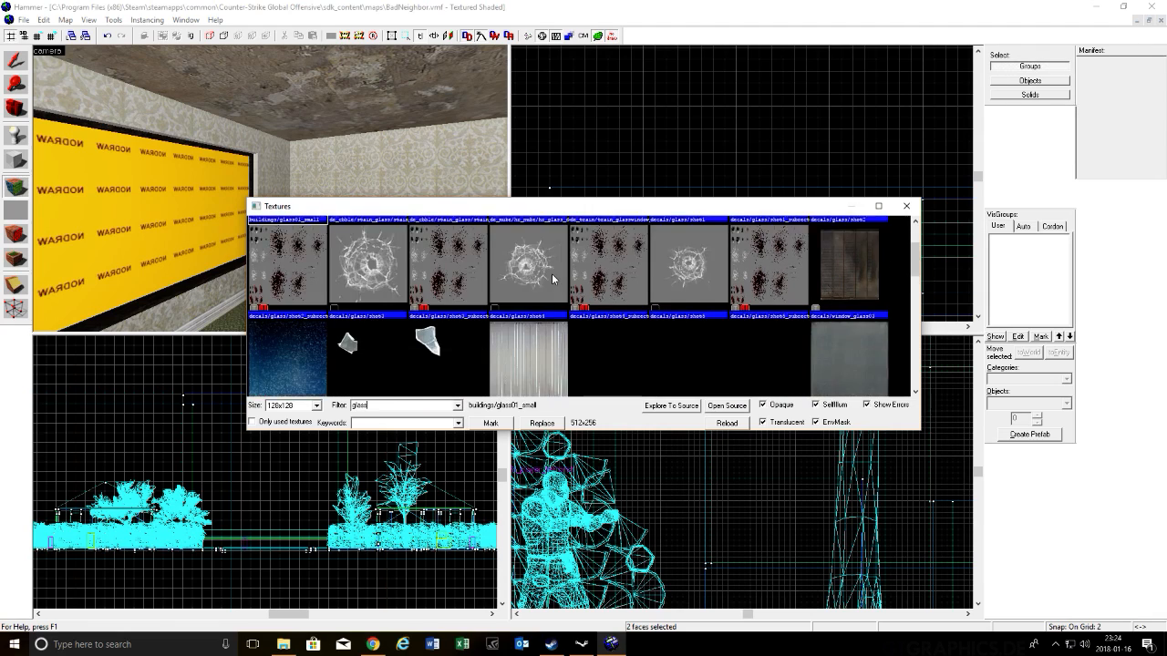
scroll(552, 274, "down", 8)
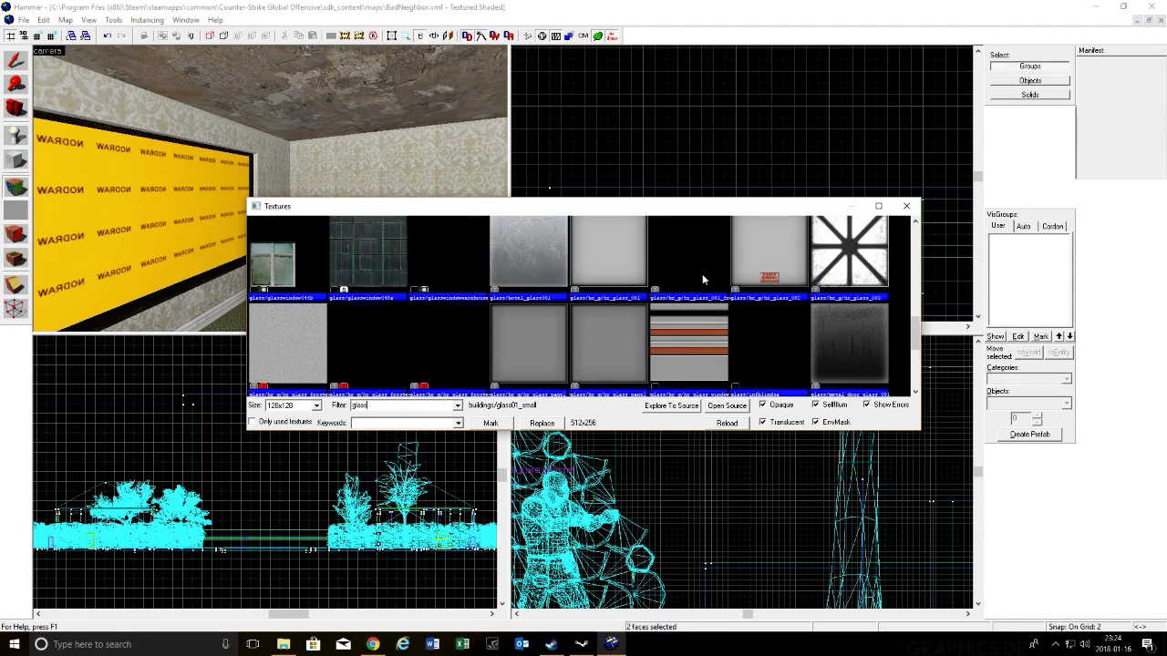
scroll(675, 283, "down", 3)
scroll(348, 327, "down", 1)
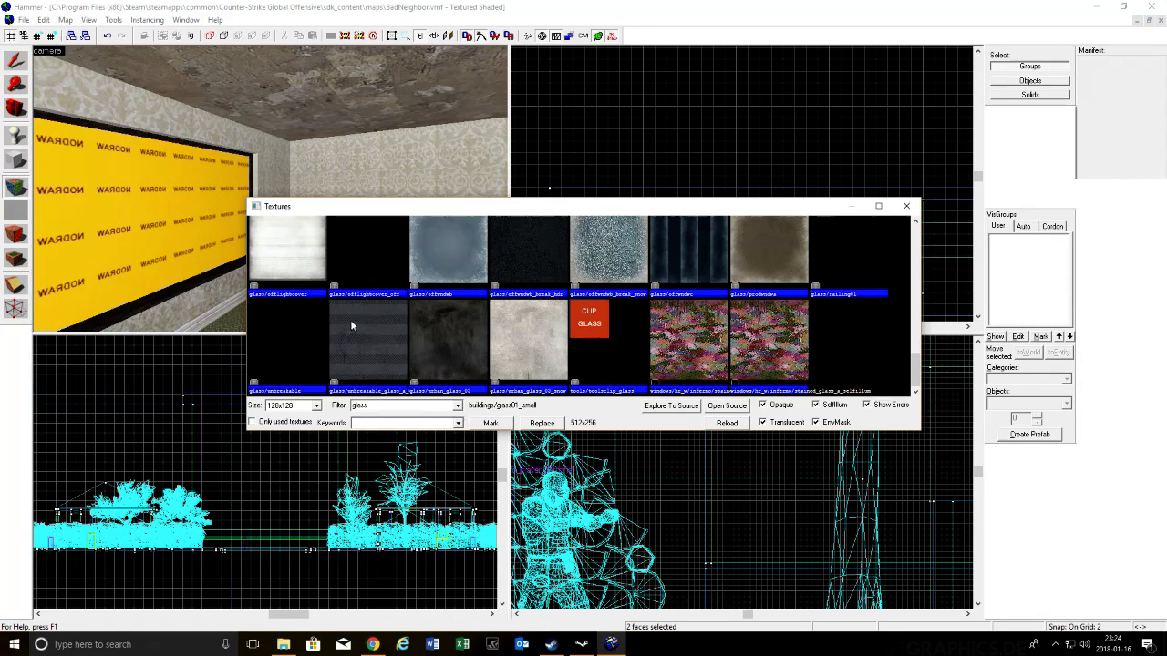
scroll(547, 339, "up", 1)
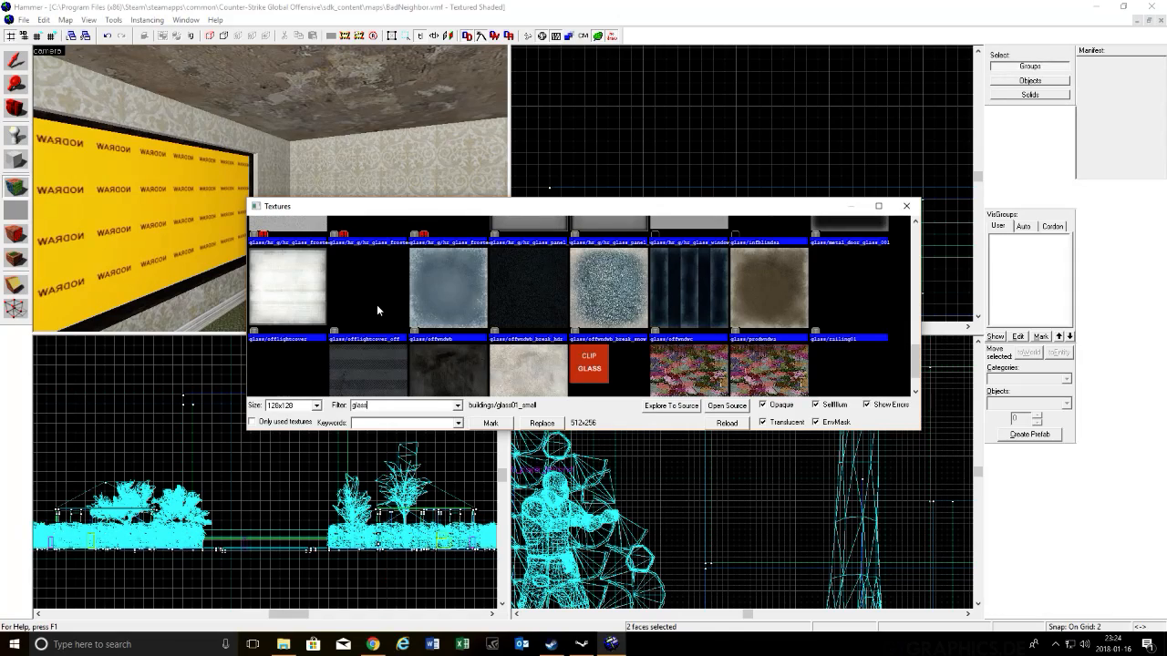
double_click(376, 305)
left_click(561, 403)
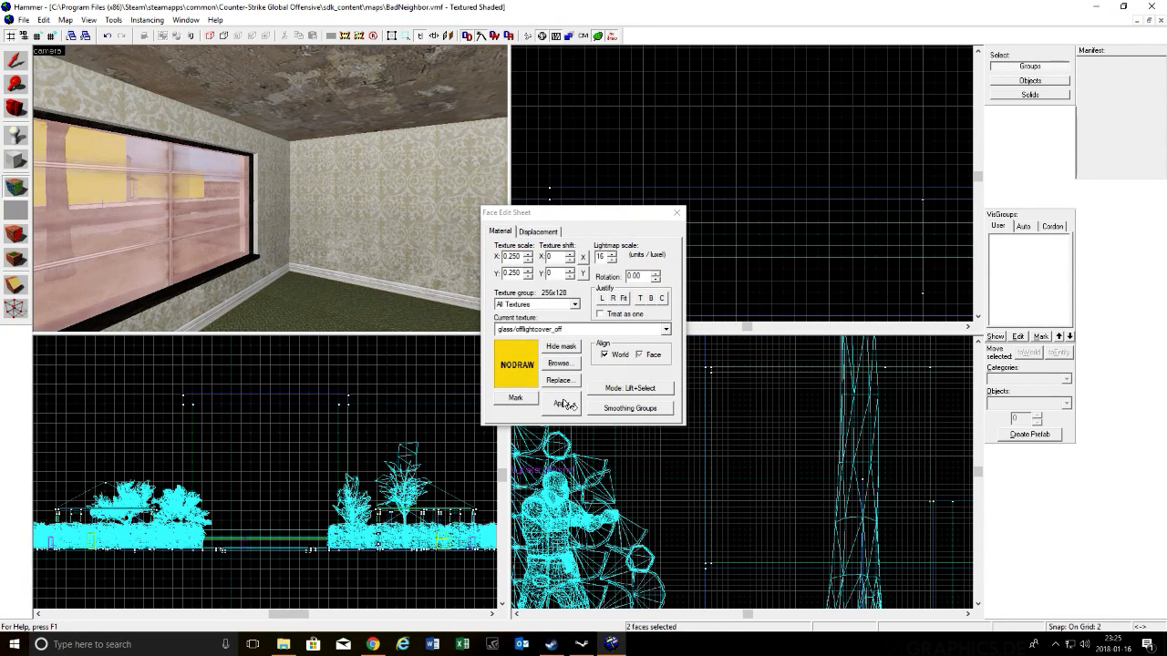
Step: Fit the glass texture to the pane's two faces and inspect the window from inside the room
key("d")
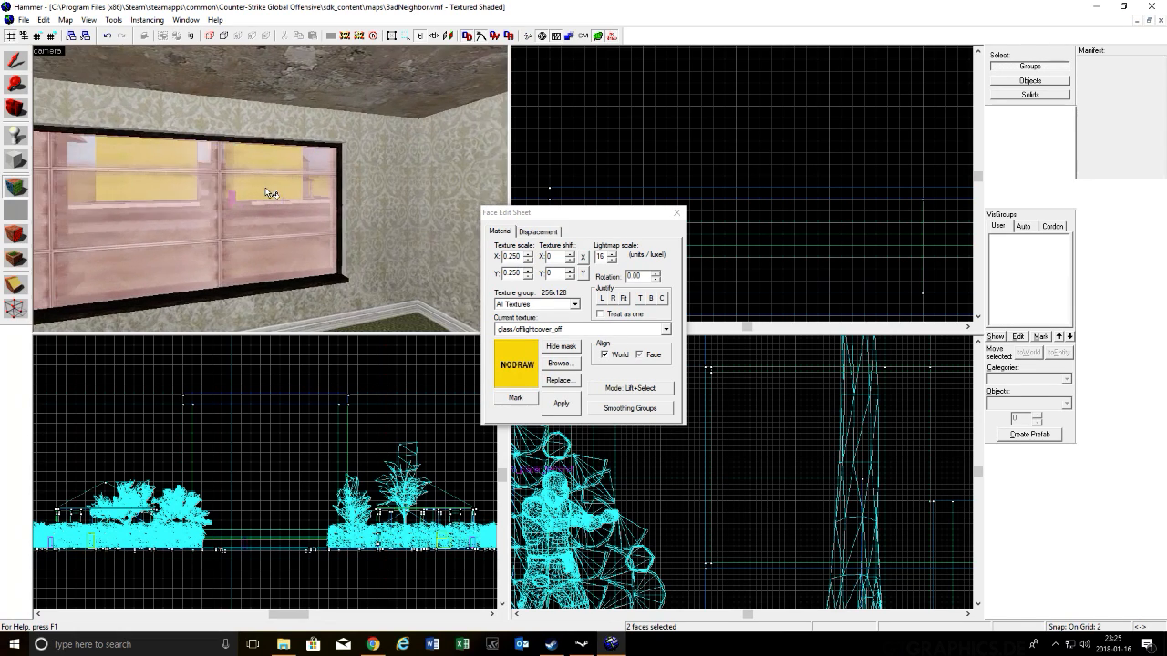
key("z")
left_click(628, 301)
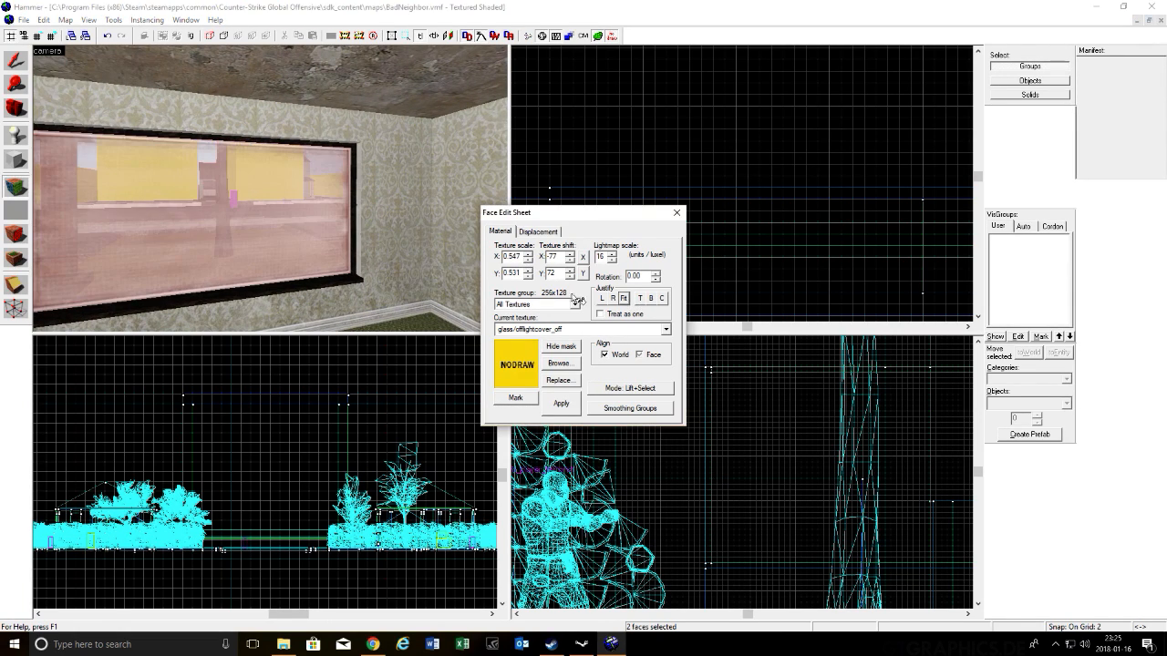
key("z")
key("s")
key("w")
key("s")
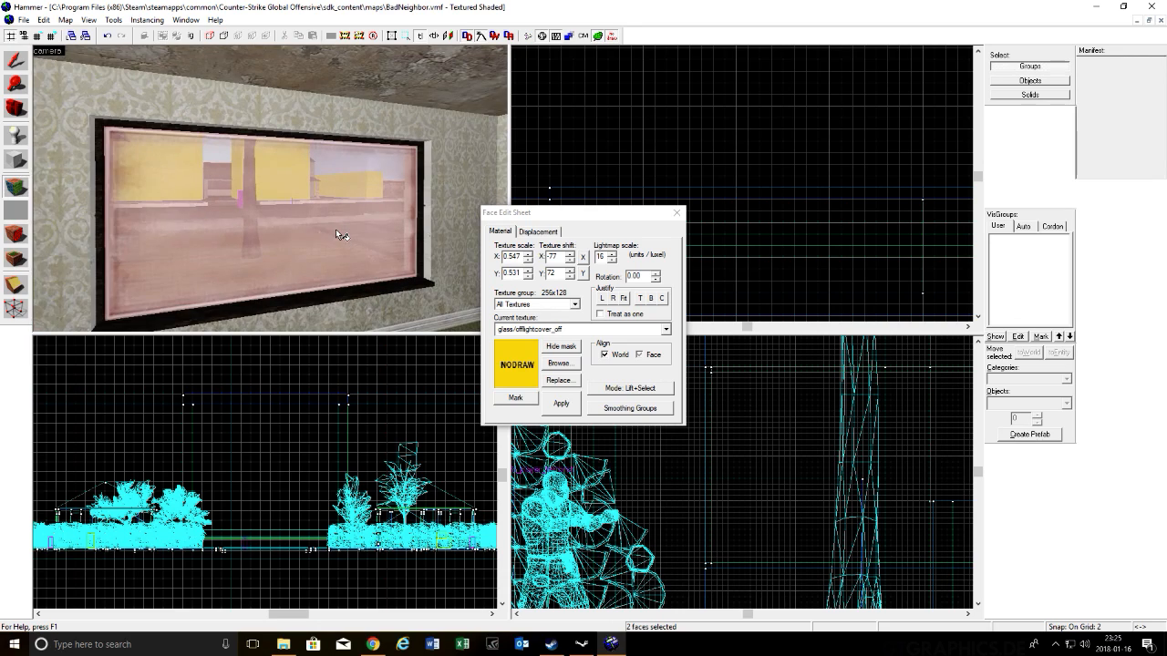
Step: Try the textures glass/glasswindow028a and glass/glass01opaque on the window pane's two selected faces
left_click(559, 363)
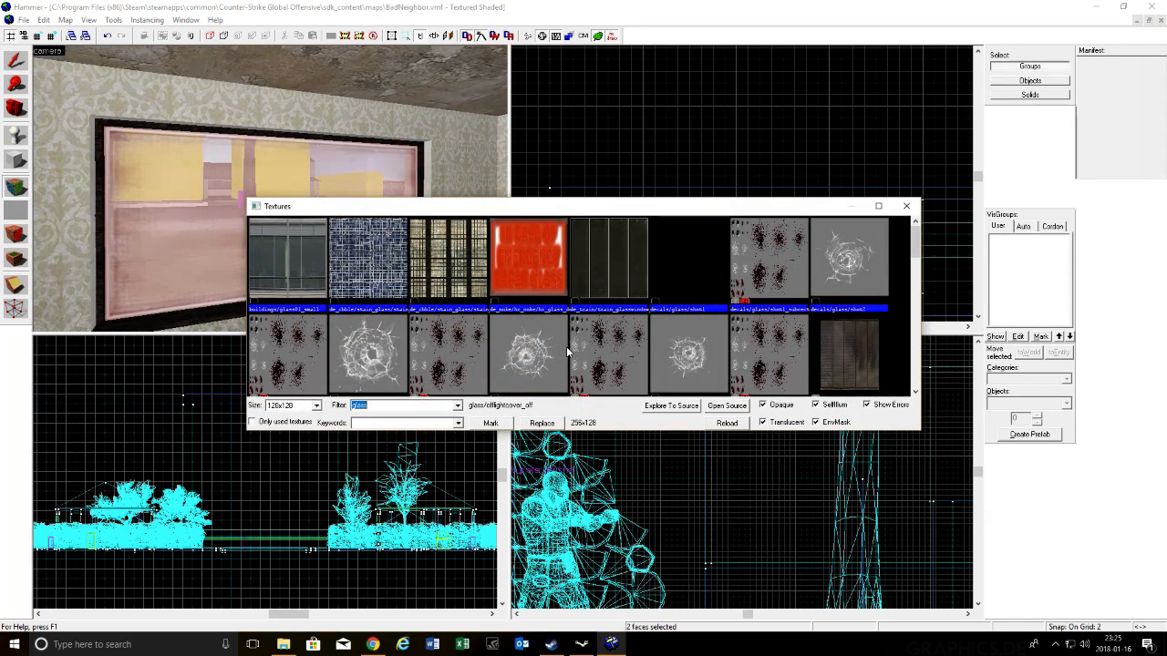
scroll(567, 347, "down", 4)
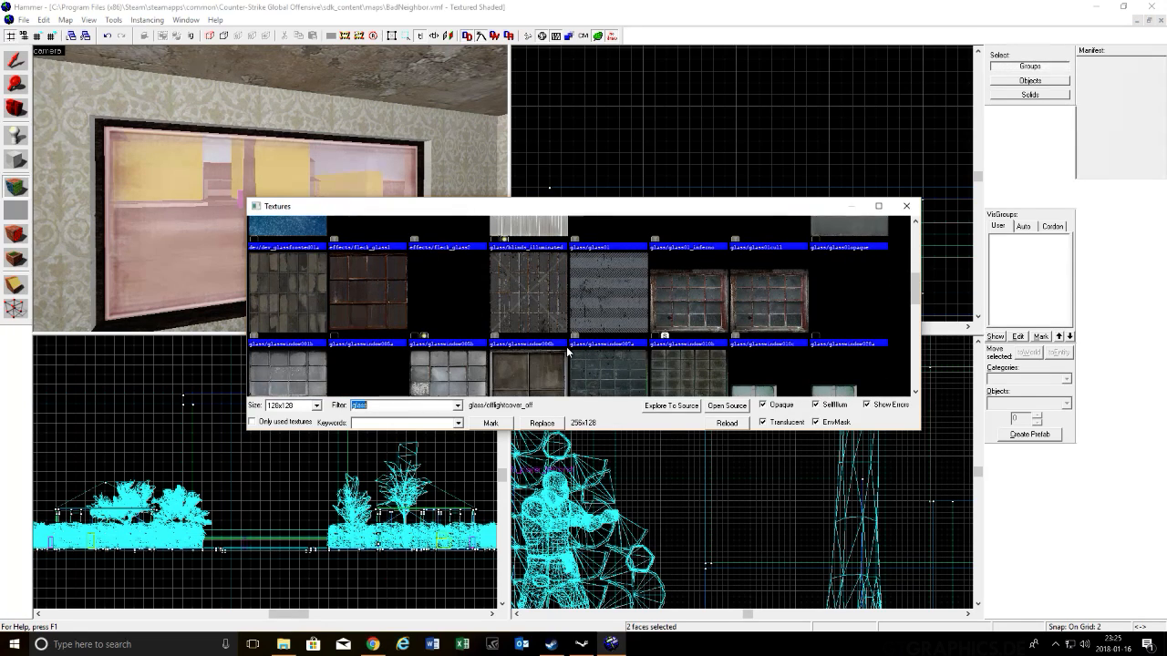
double_click(848, 310)
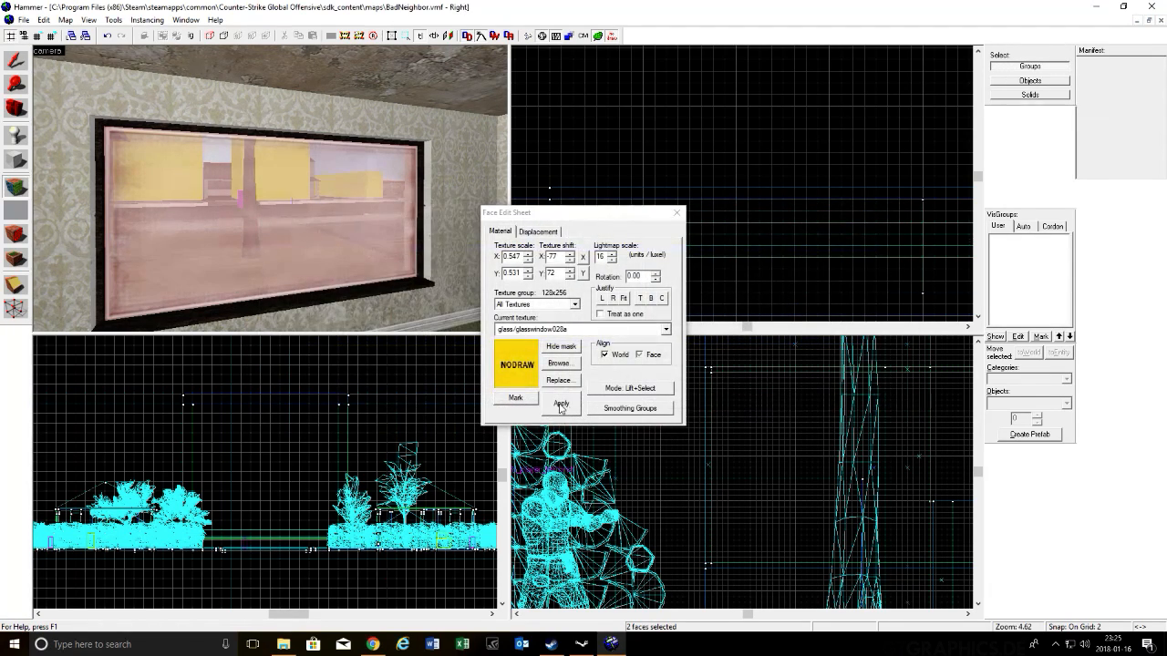
left_click(561, 403)
left_click(571, 363)
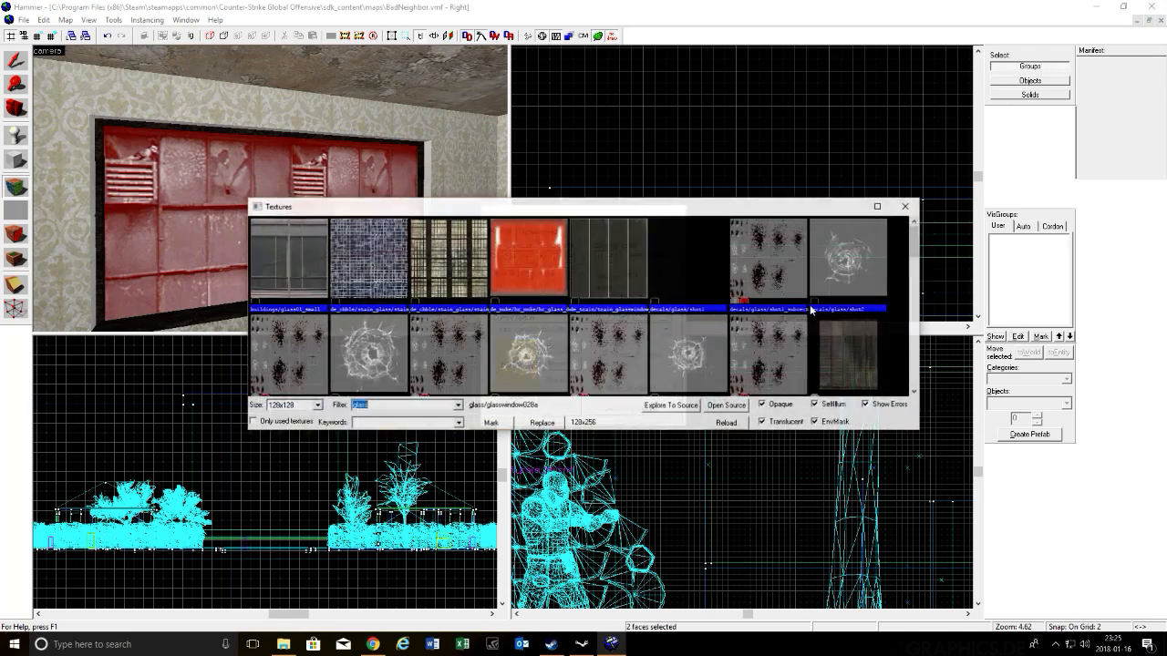
scroll(811, 301, "down", 3)
double_click(811, 300)
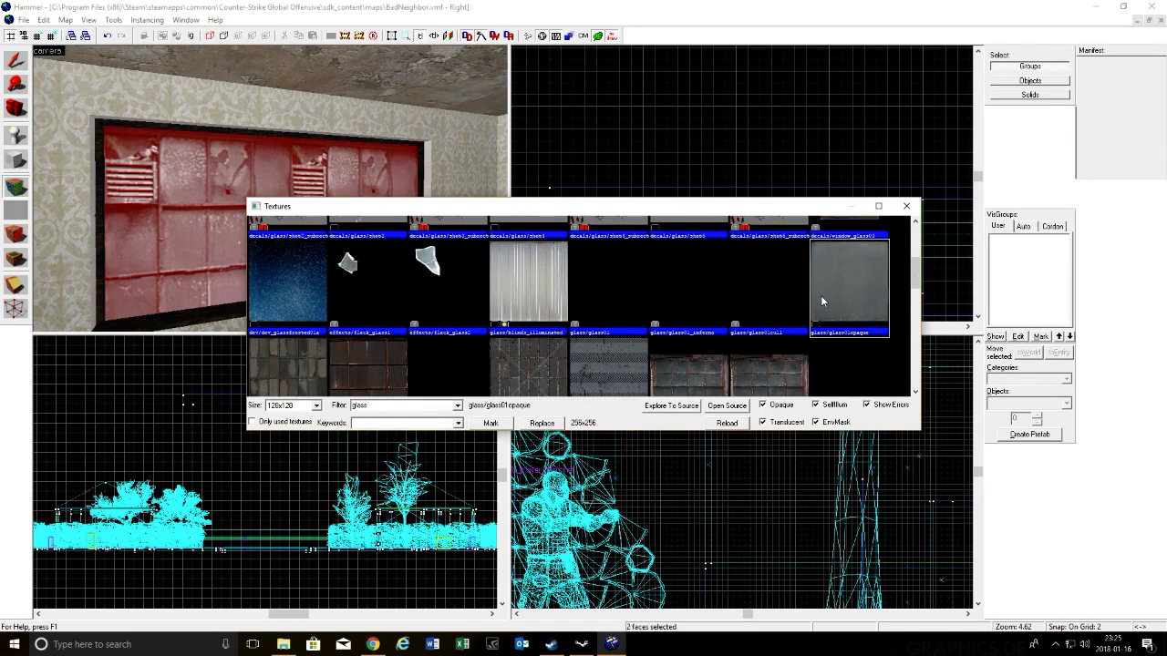
left_click(561, 404)
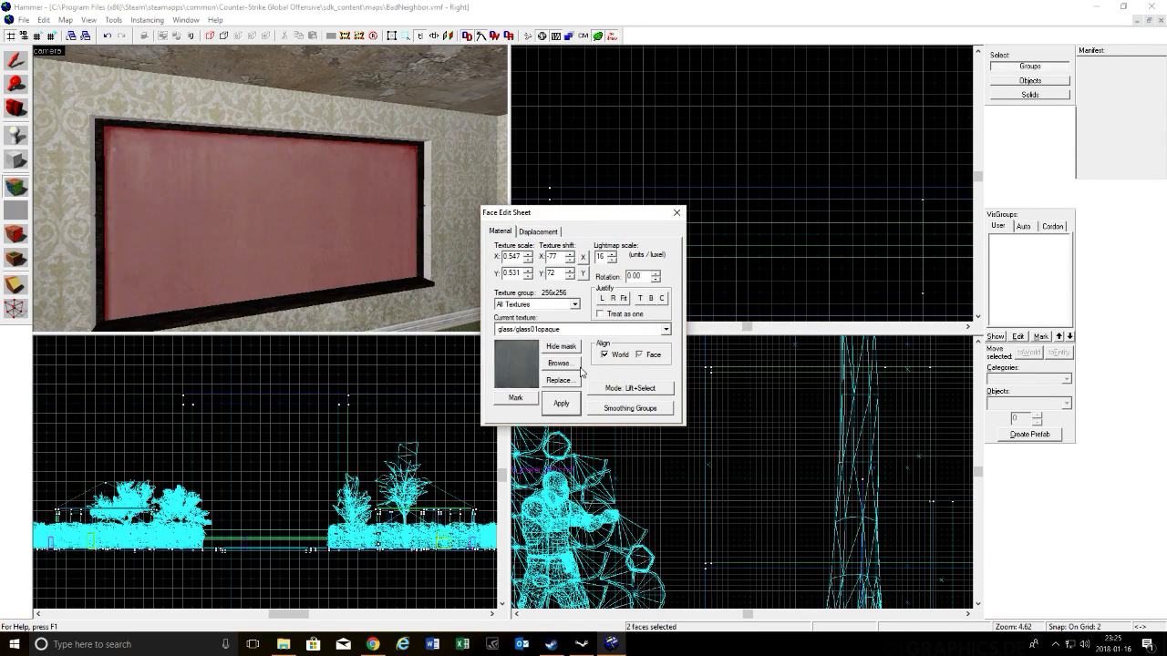
Step: Apply the glass/hr_g/hr_glass_001_fresnel texture to the window pane's two selected faces
left_click(578, 365)
scroll(605, 301, "down", 5)
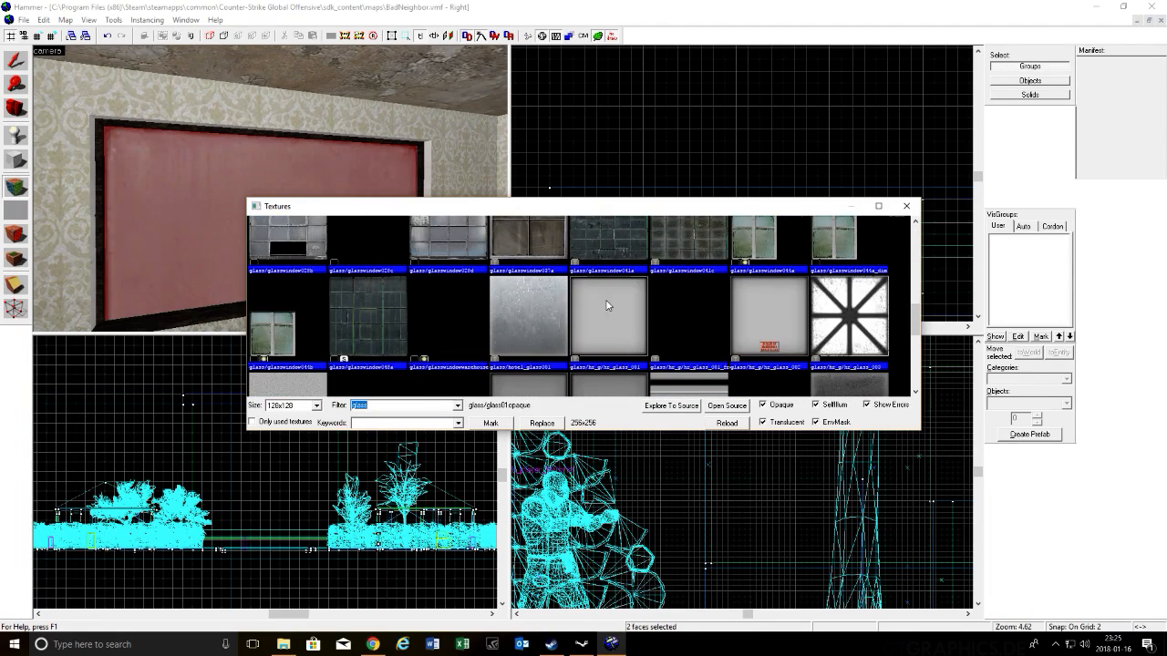
double_click(695, 316)
left_click(560, 404)
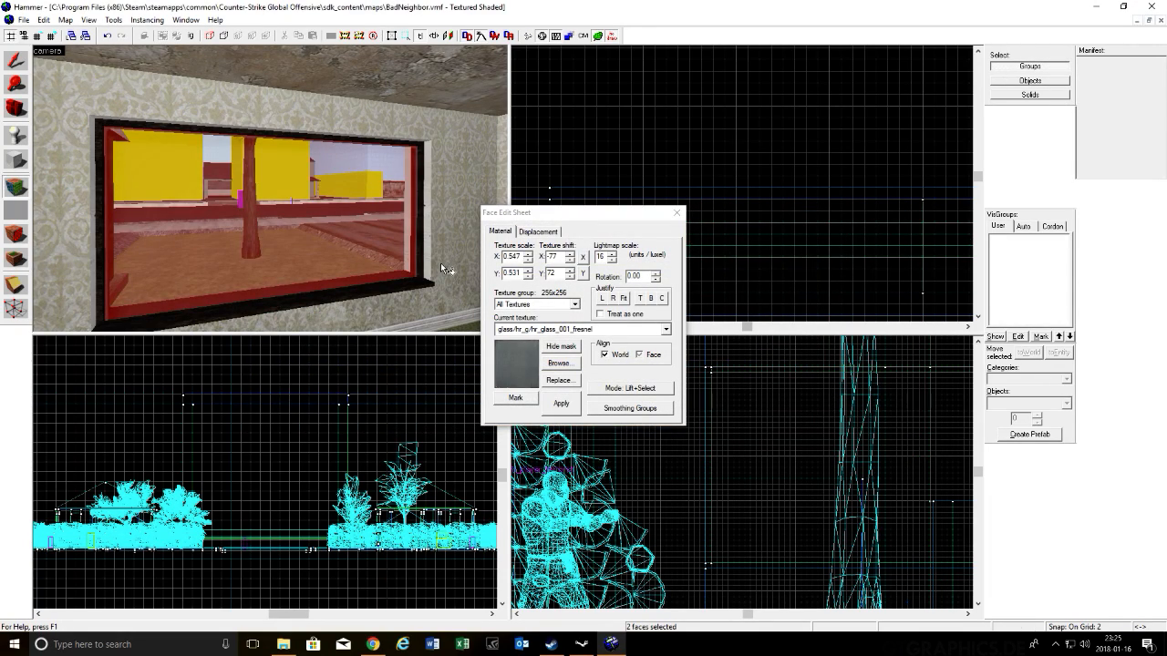
Step: Examine the newly textured window pane from outside the house and from inside the room
scroll(440, 262, "down", 10)
key("w")
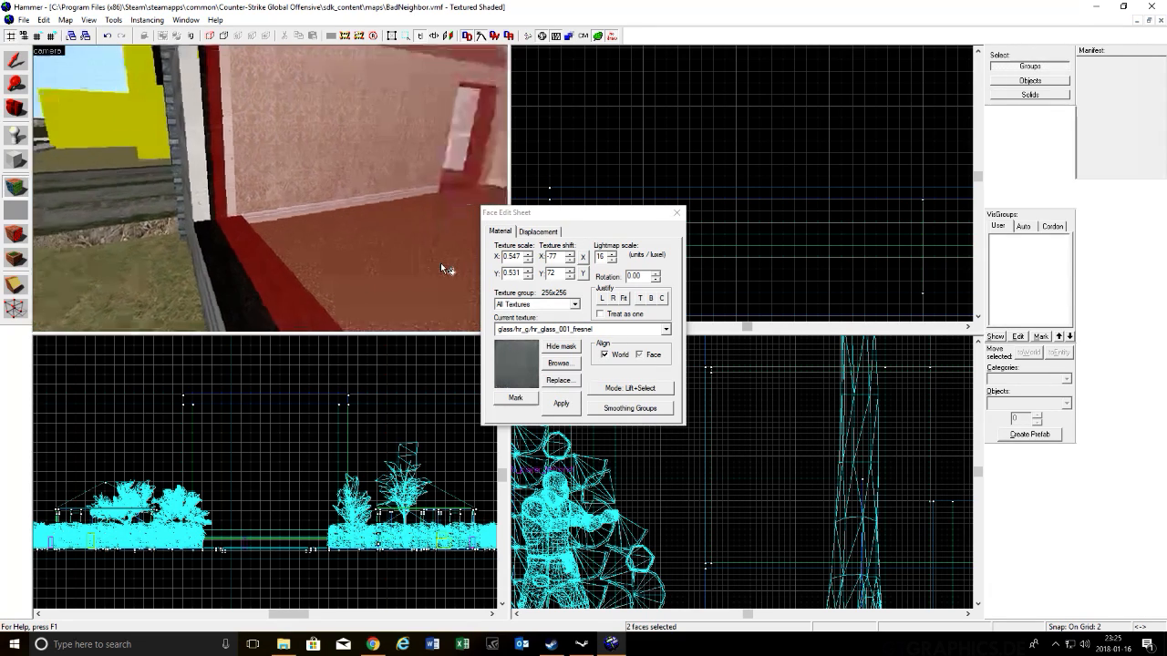
key("w")
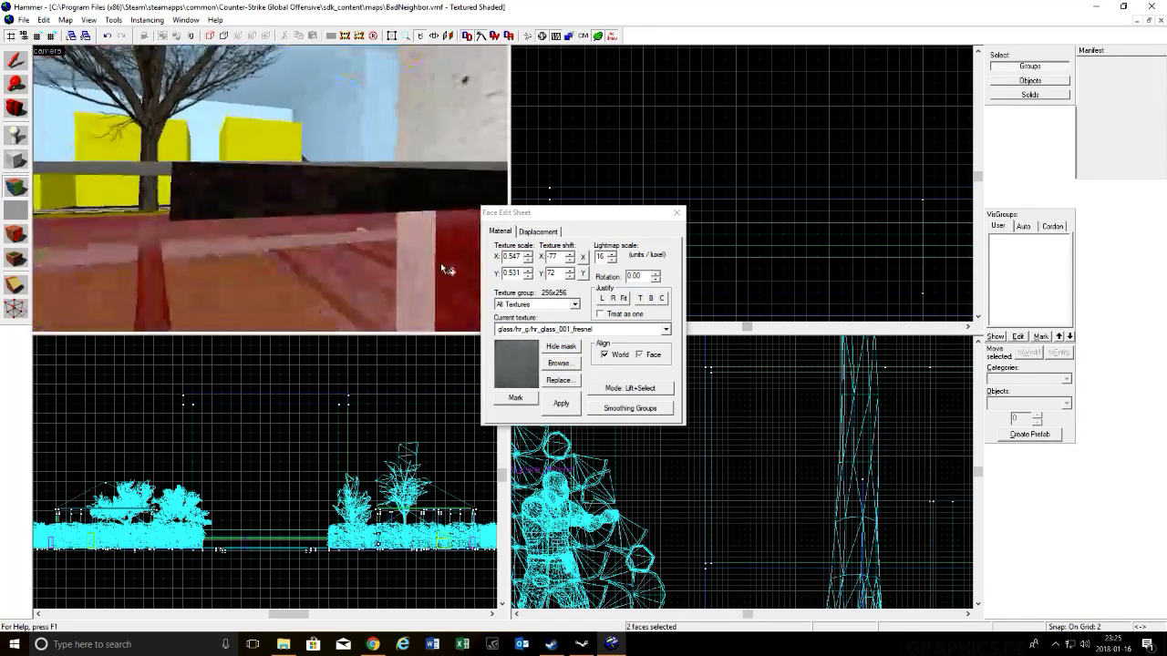
key("s")
key("a")
key("d")
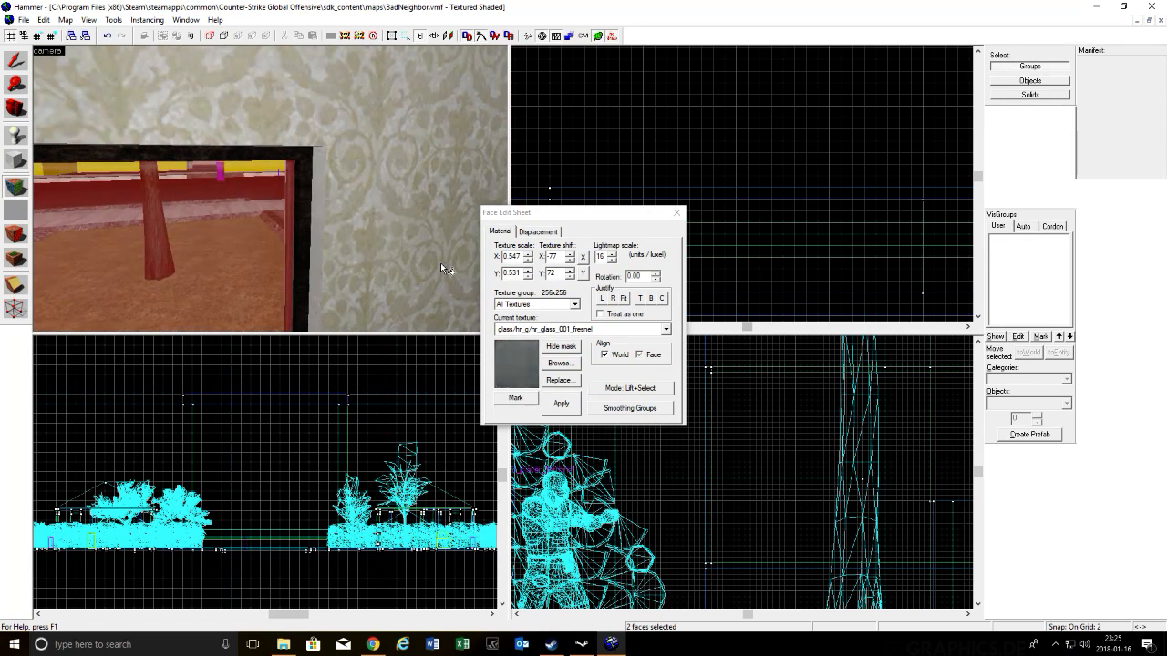
key("a")
key("d")
key("s")
key("w")
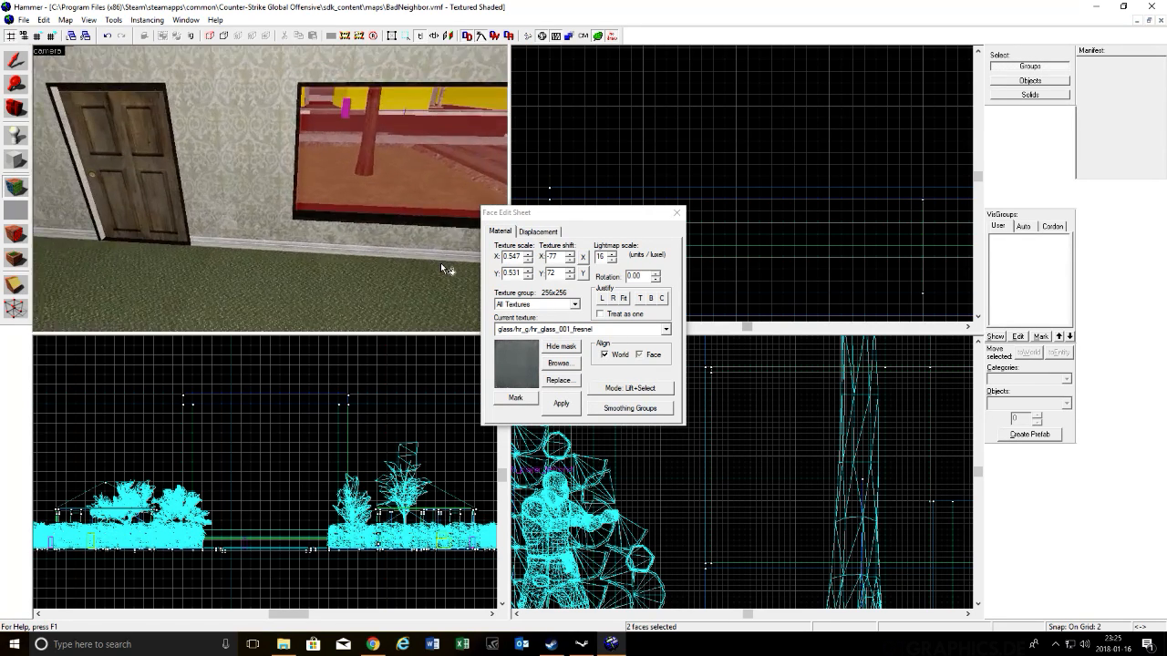
Step: Fit the fresnel glass texture to the pane's two faces and finish texture editing
key("z")
left_click(624, 299)
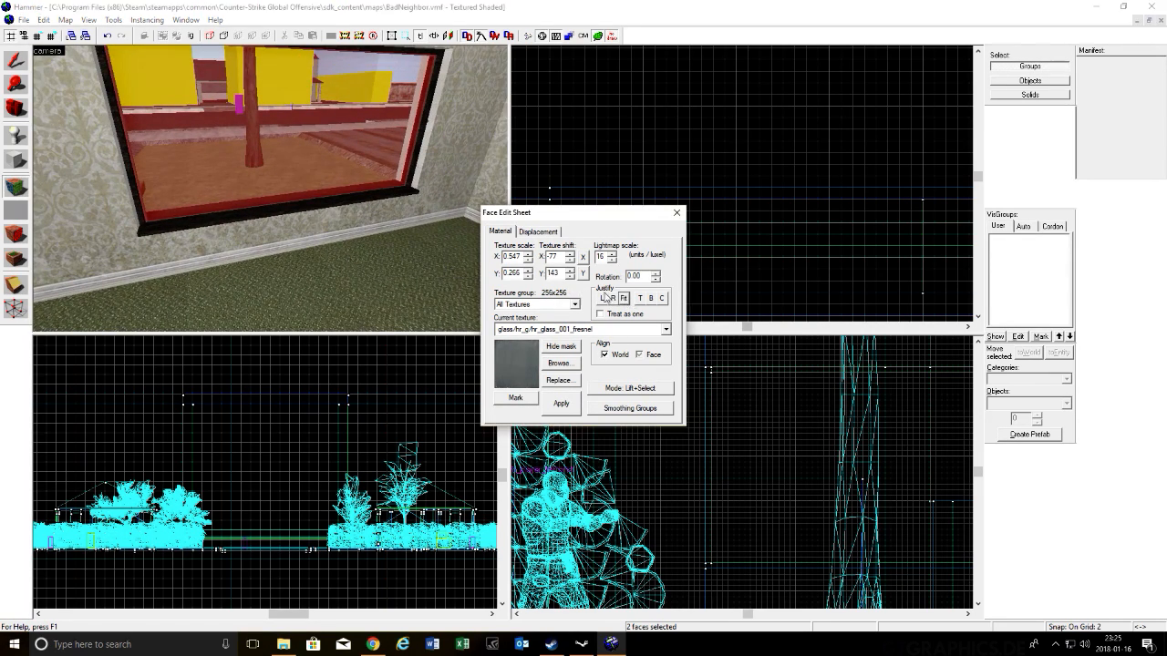
key("z")
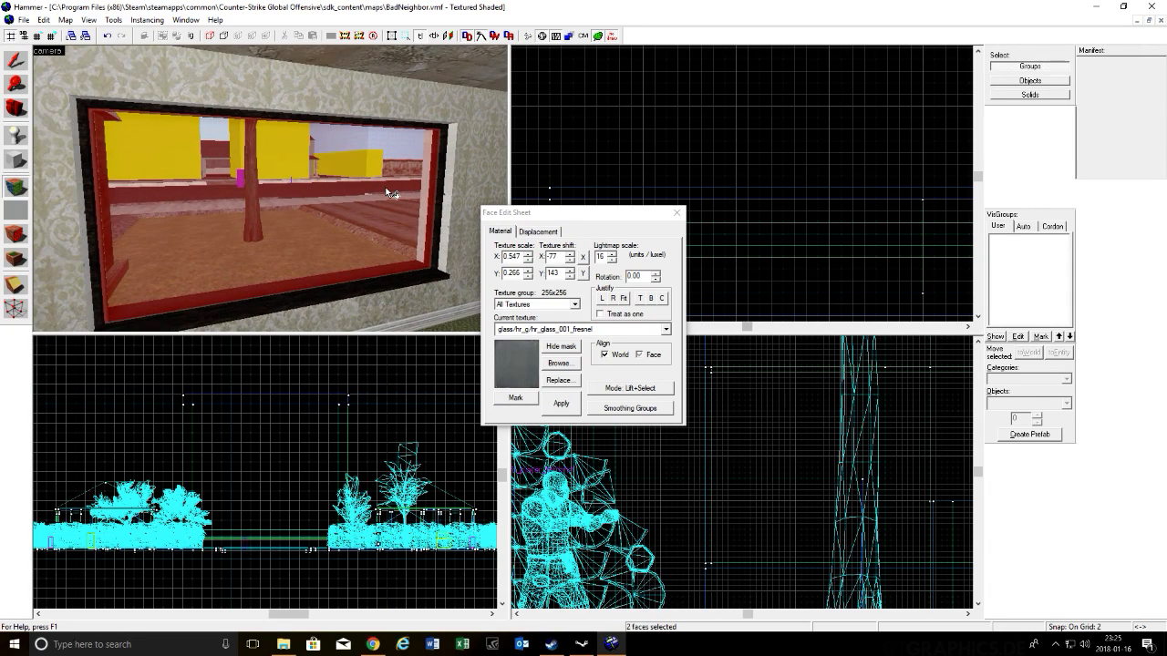
left_click(676, 214)
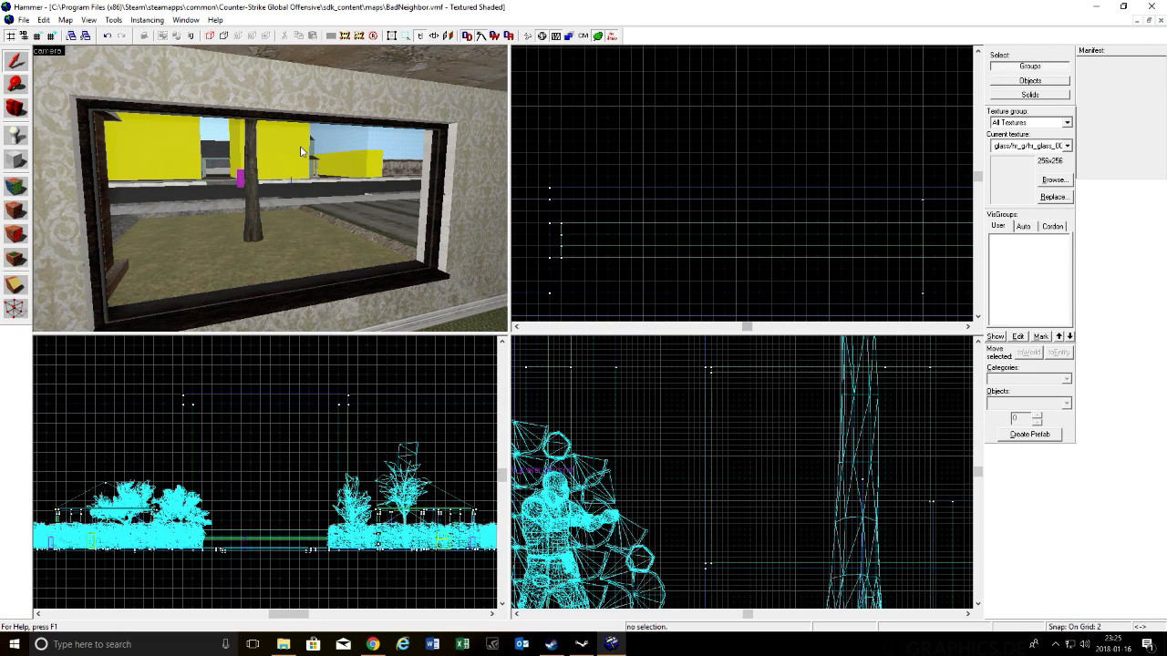
Step: Select the window's glass pane and thin it to 1 unit by moving one of its long faces inward
scroll(301, 151, "down", 2)
left_click(277, 200)
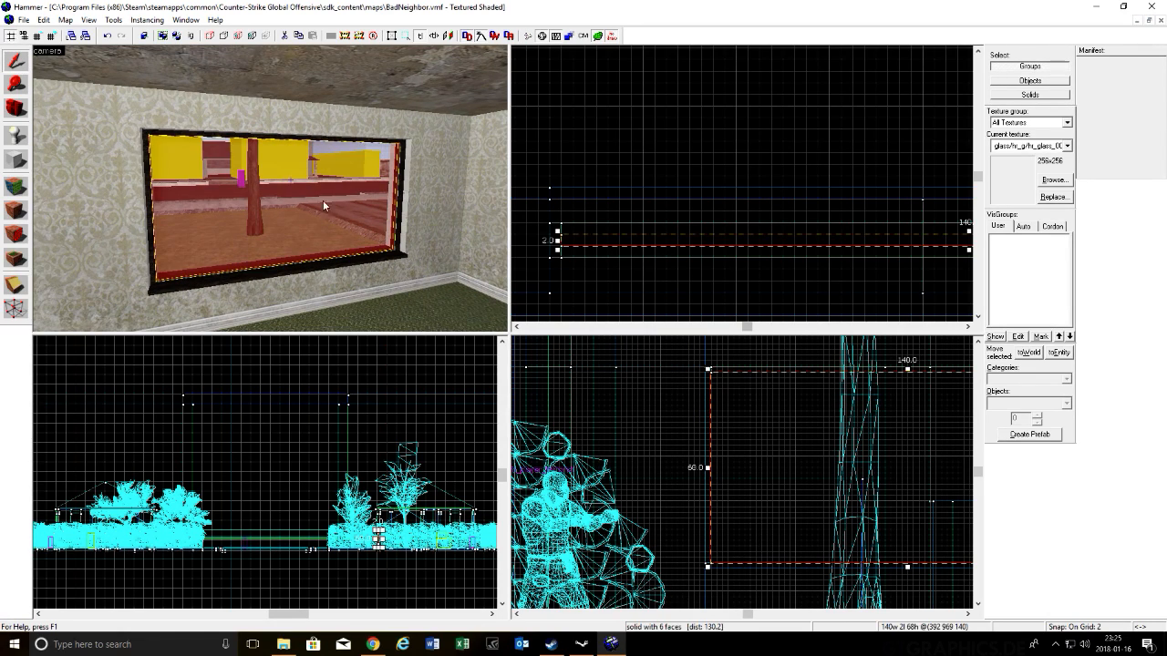
scroll(807, 242, "up", 2)
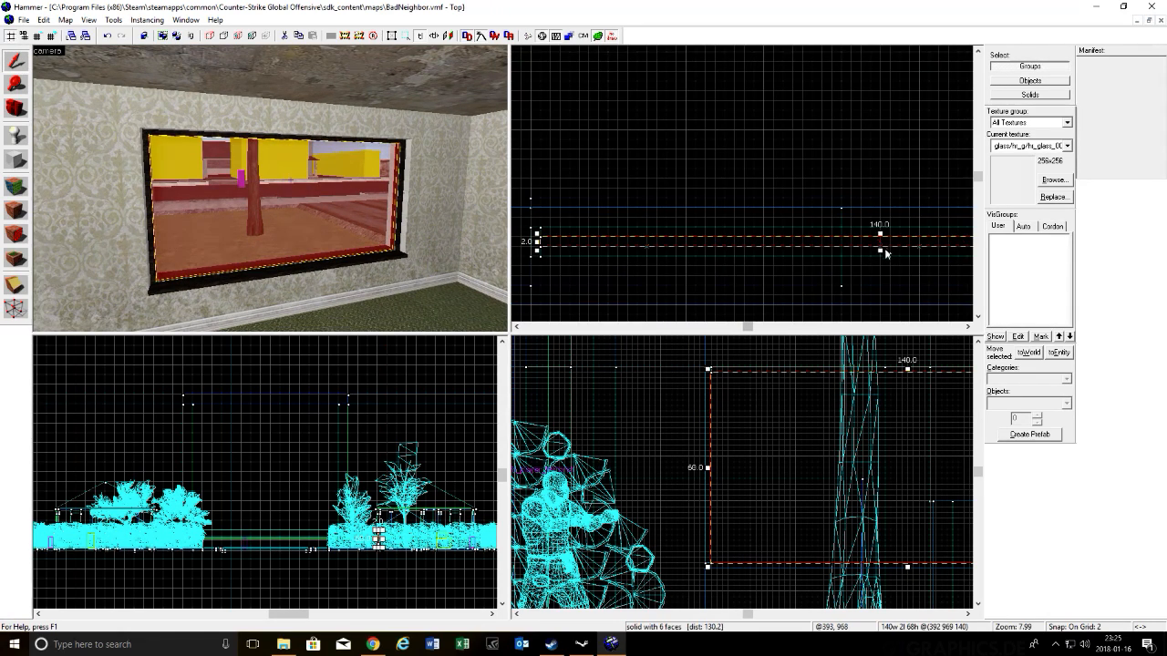
scroll(301, 182, "up", 2)
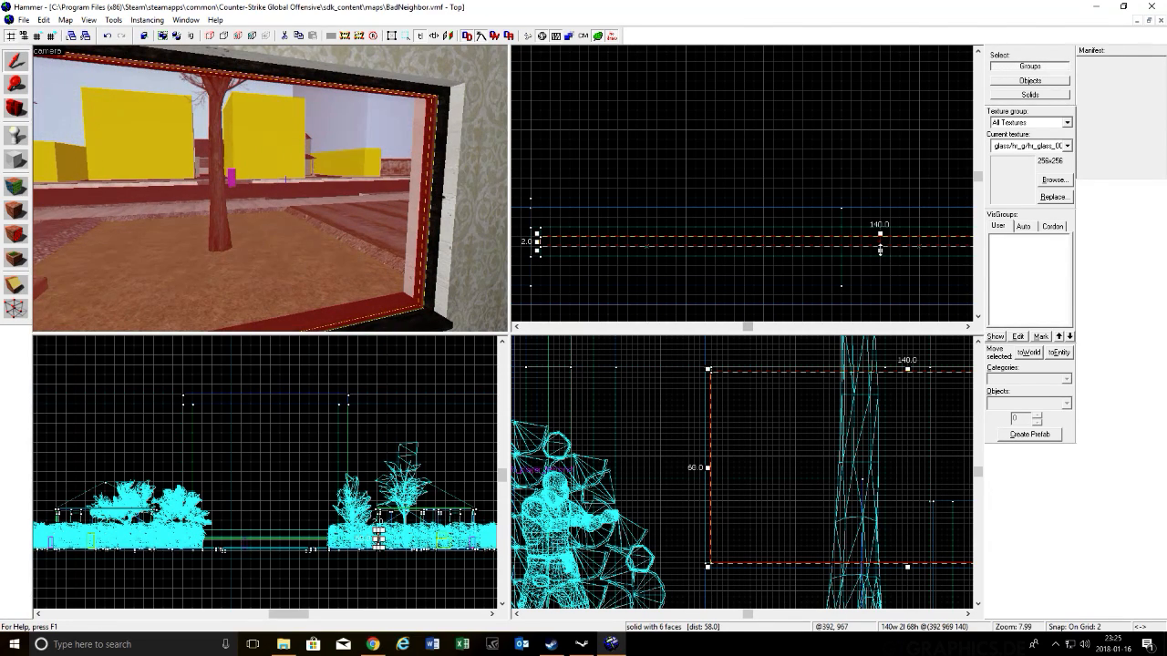
left_click_drag(881, 246, 881, 241)
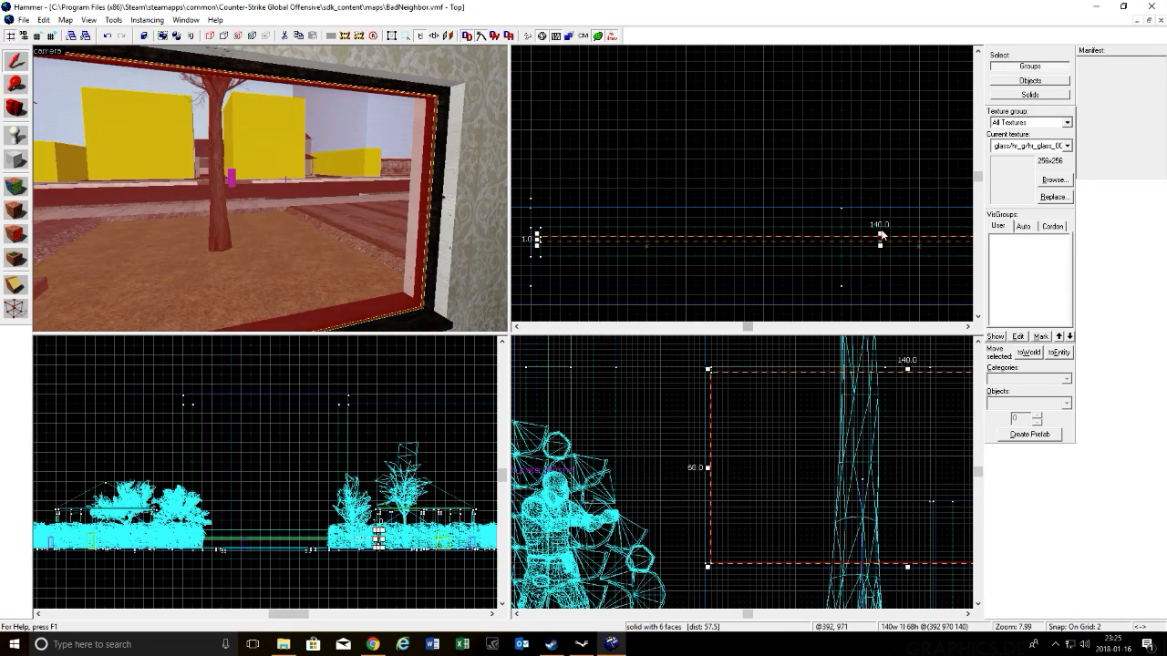
scroll(363, 199, "down", 6)
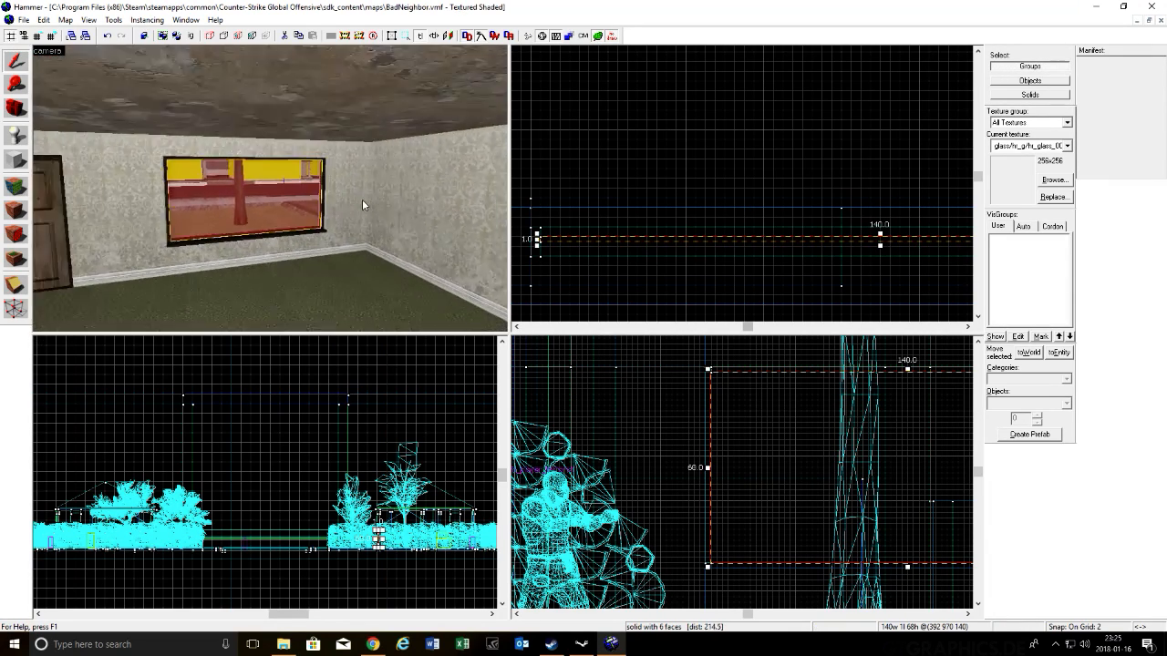
scroll(362, 202, "up", 5)
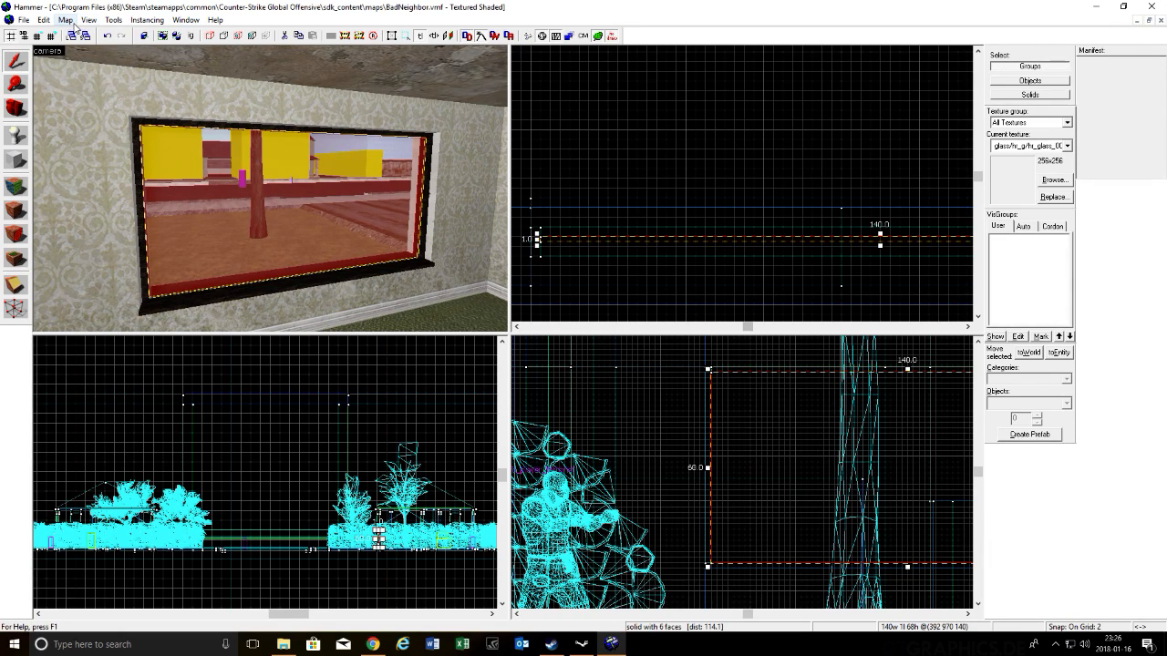
Step: Tie the selected glass pane to an entity and set its class to func_breakable
left_click(303, 133)
left_click(272, 150)
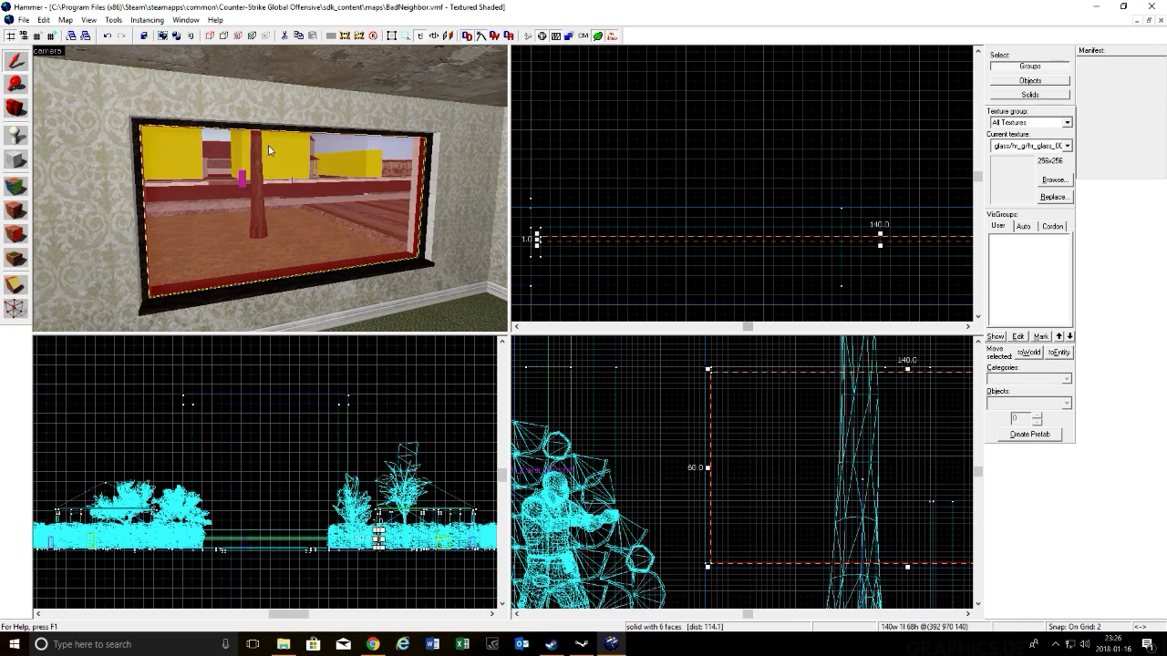
left_click(157, 22)
mouse_move(116, 24)
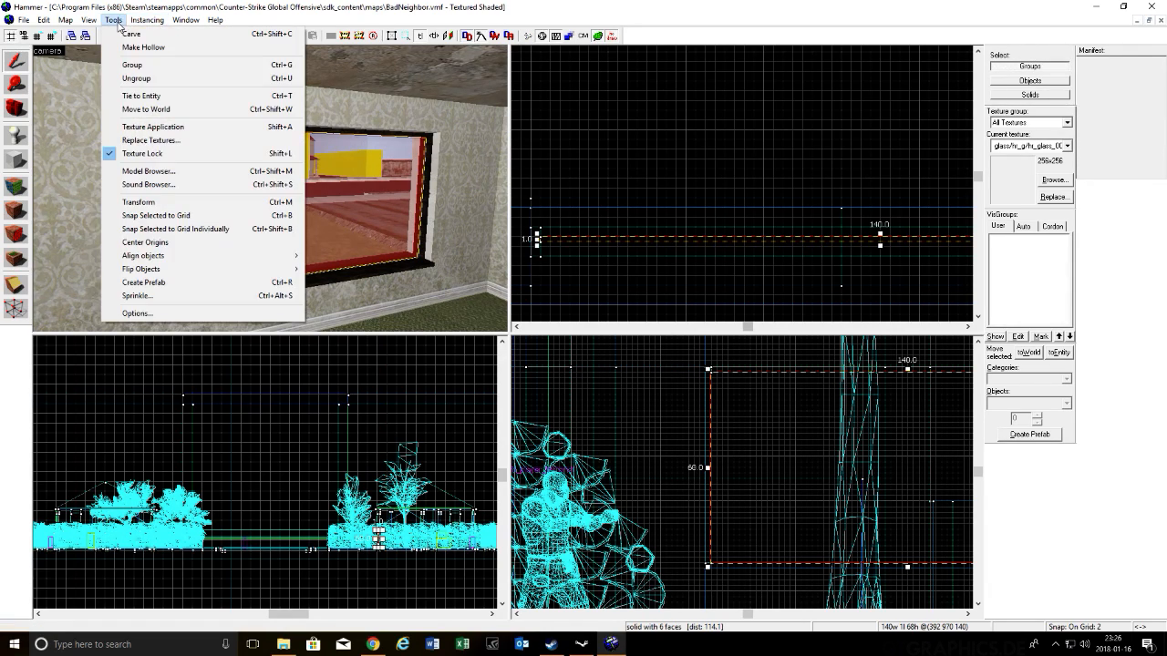
left_click(146, 96)
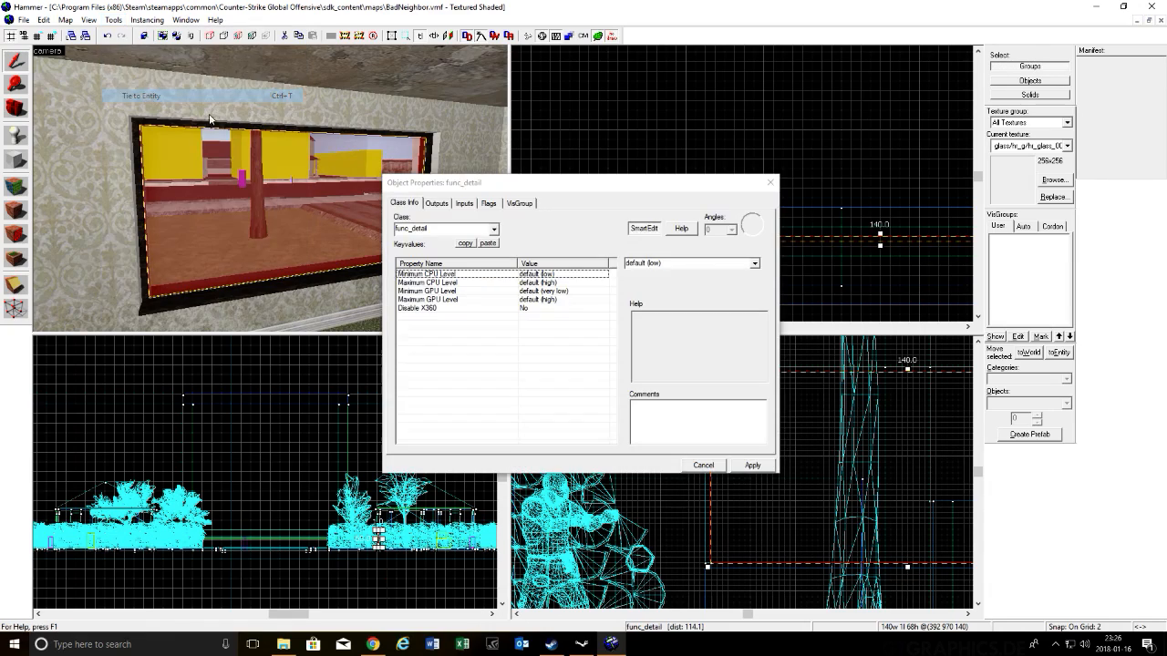
left_click(495, 229)
scroll(485, 262, "up", 5)
scroll(484, 262, "down", 1)
left_click(466, 283)
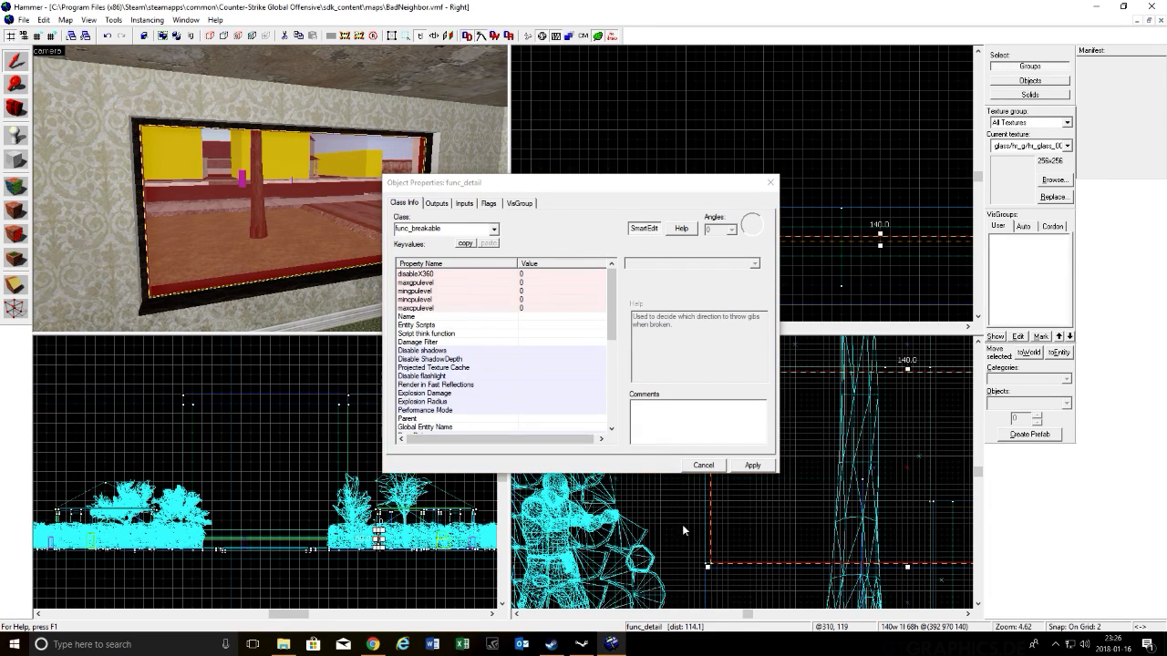
left_click(739, 464)
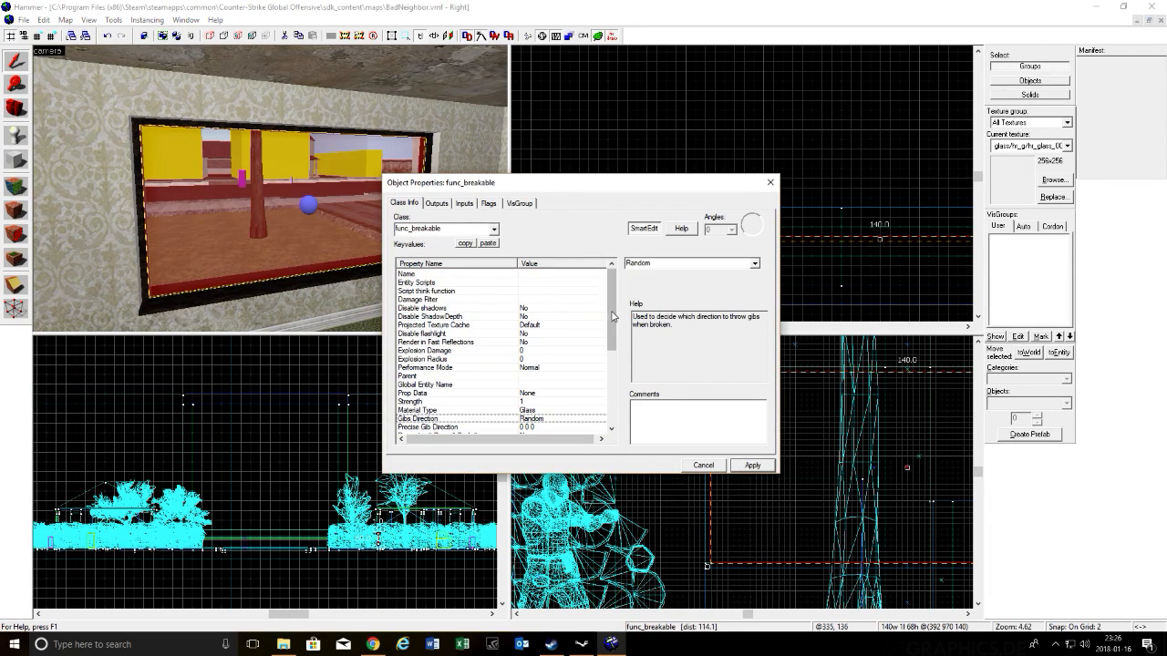
Step: Name the breakable window pane entity bnfwindow and apply the change
left_click(549, 282)
left_click(551, 274)
left_click(648, 262)
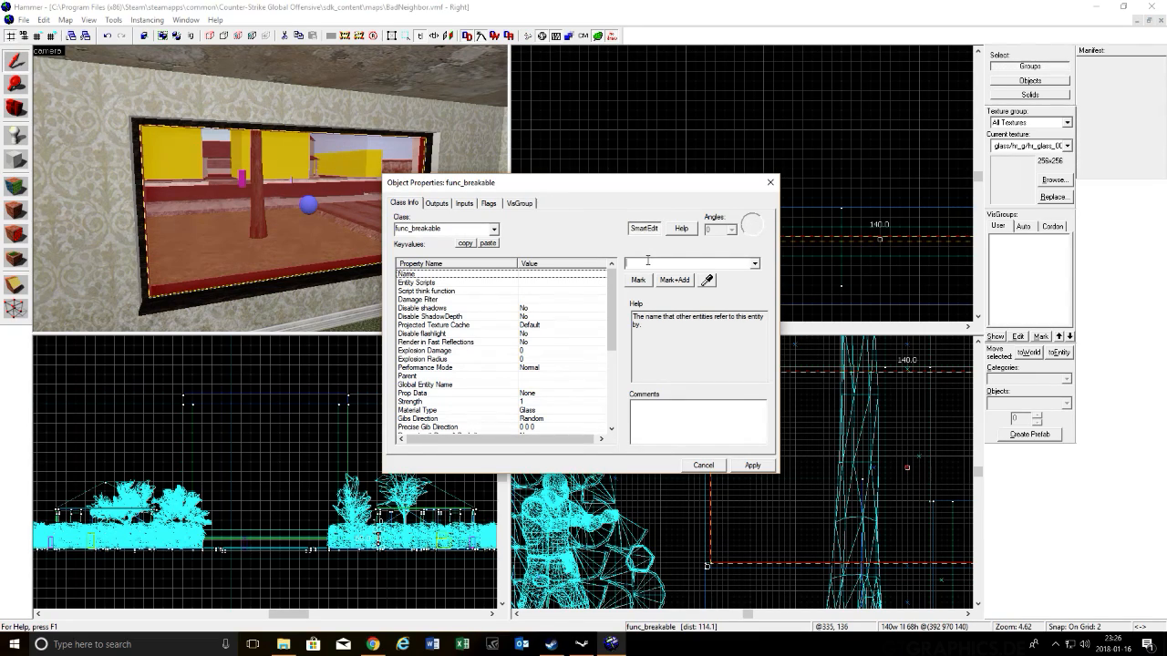
type("bnfwin")
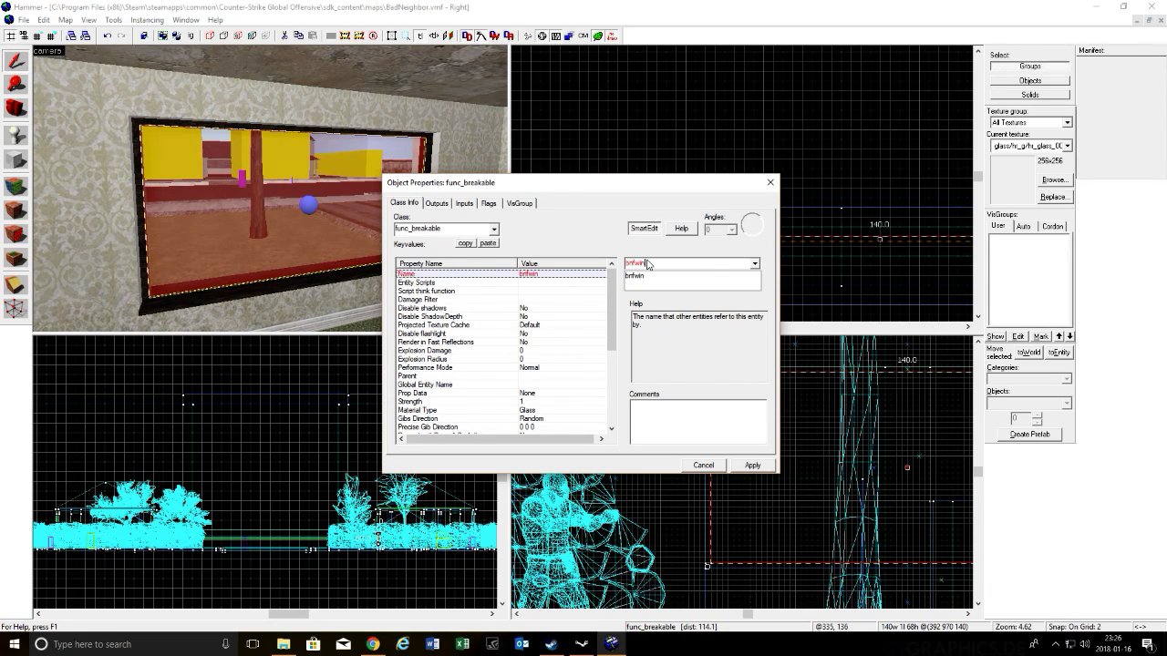
type("dow")
left_click(756, 466)
left_click(756, 465)
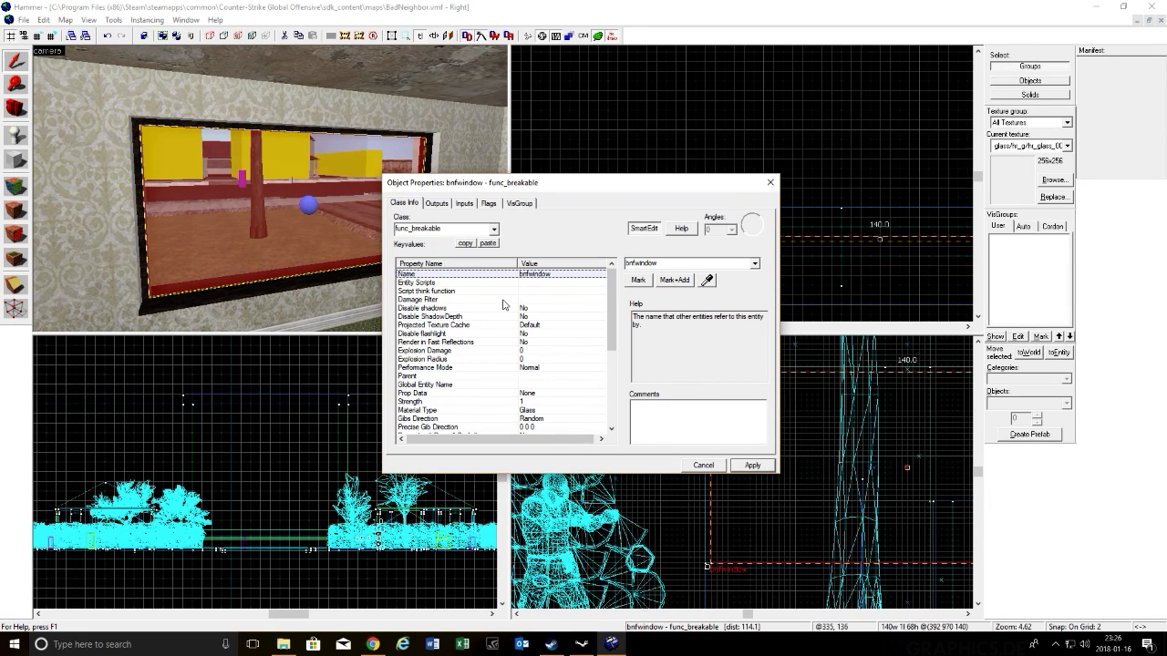
Step: Set the breakable pane's strength to 10, close its properties, and view the window from inside the room
scroll(492, 309, "down", 4)
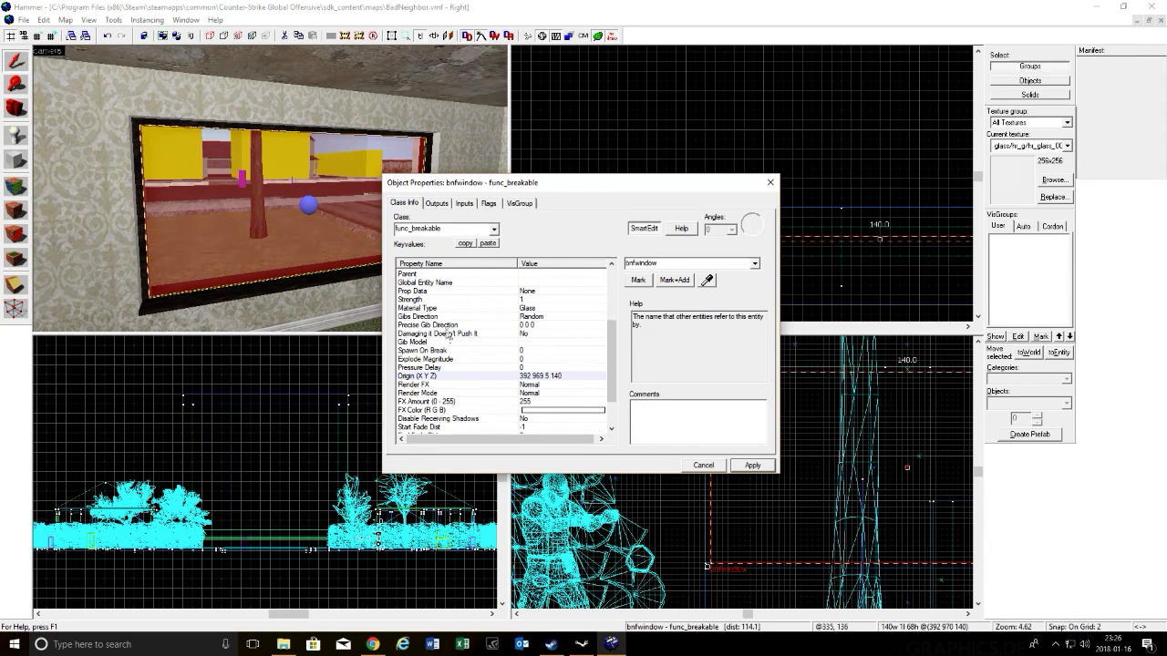
left_click(455, 300)
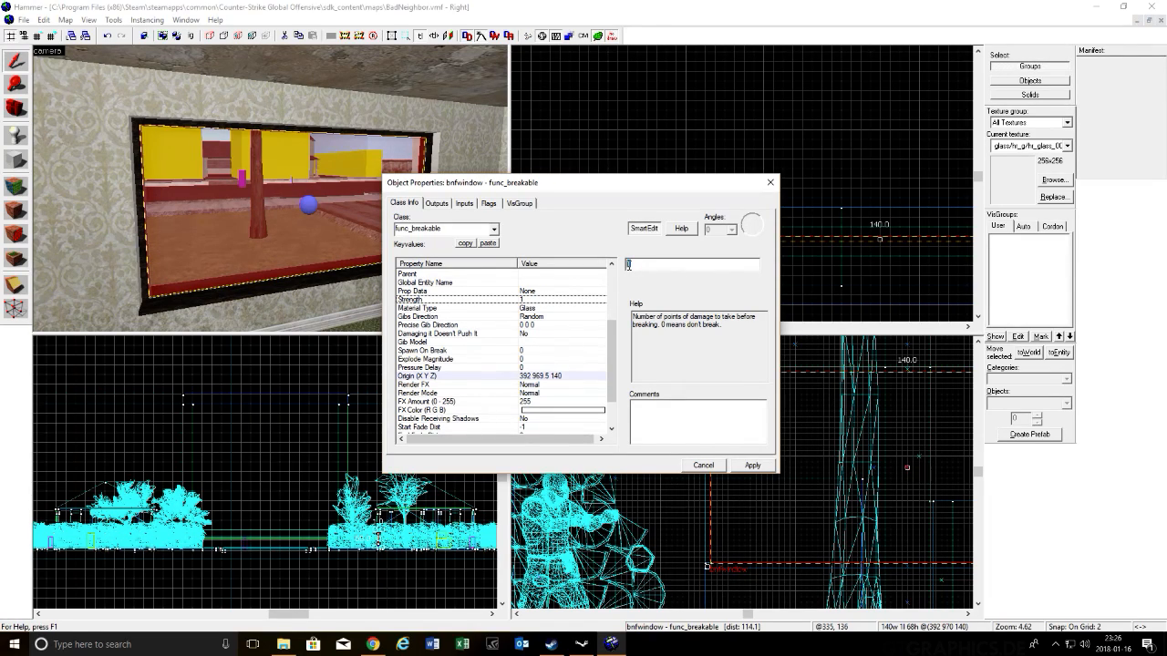
type("0")
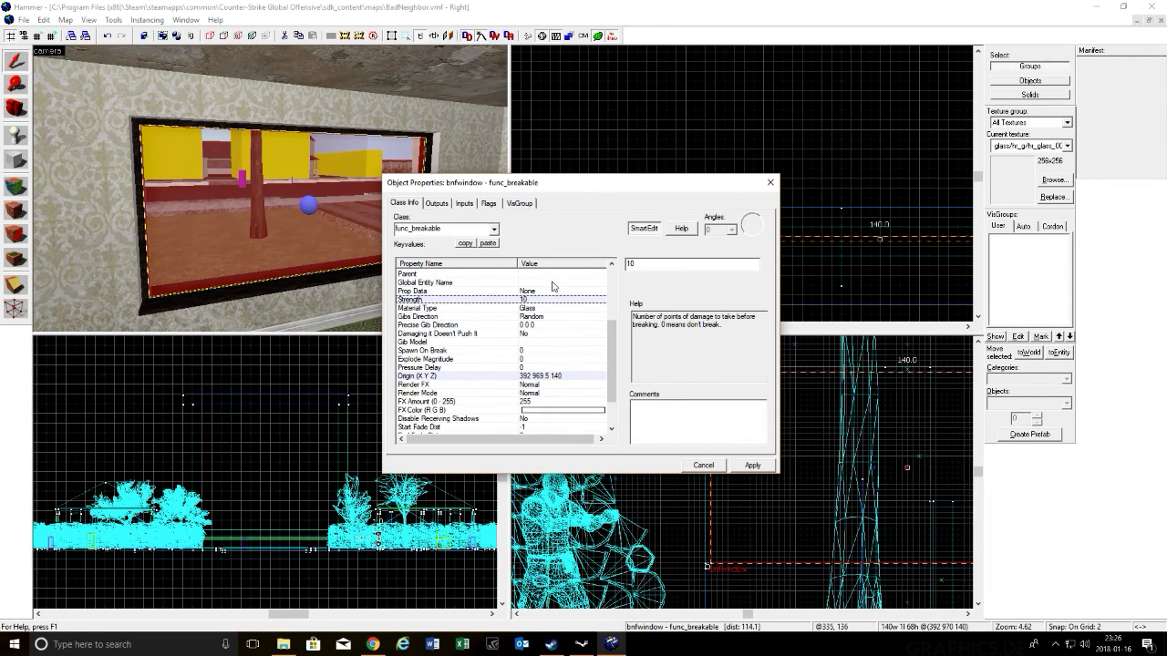
left_click(529, 317)
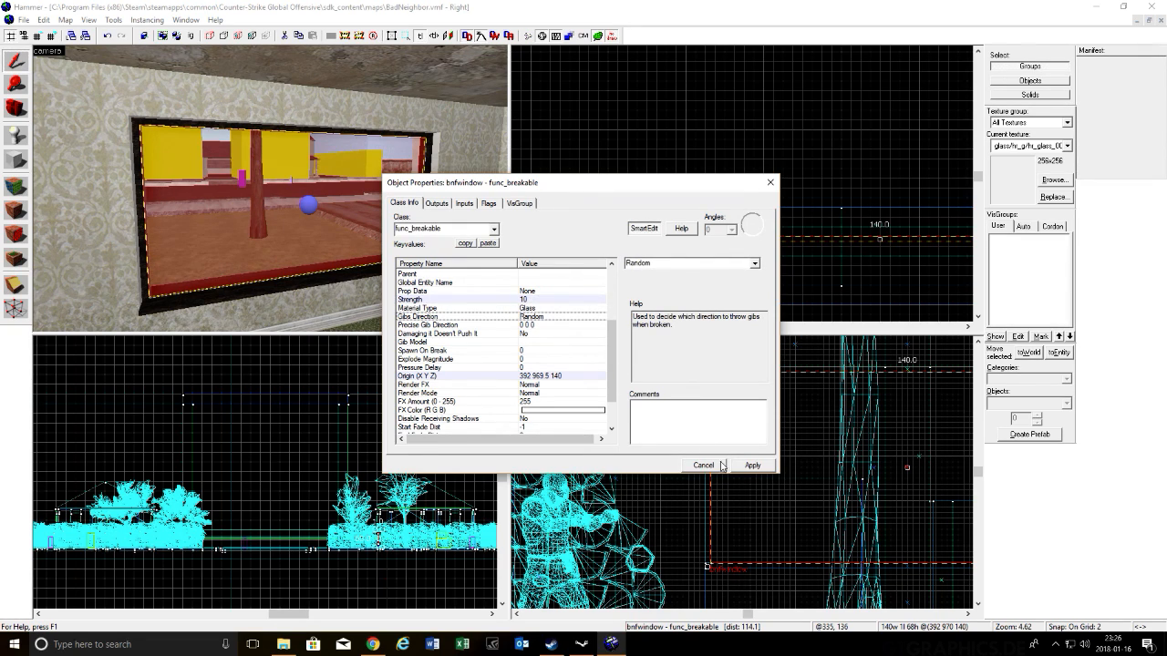
scroll(708, 327, "up", 4)
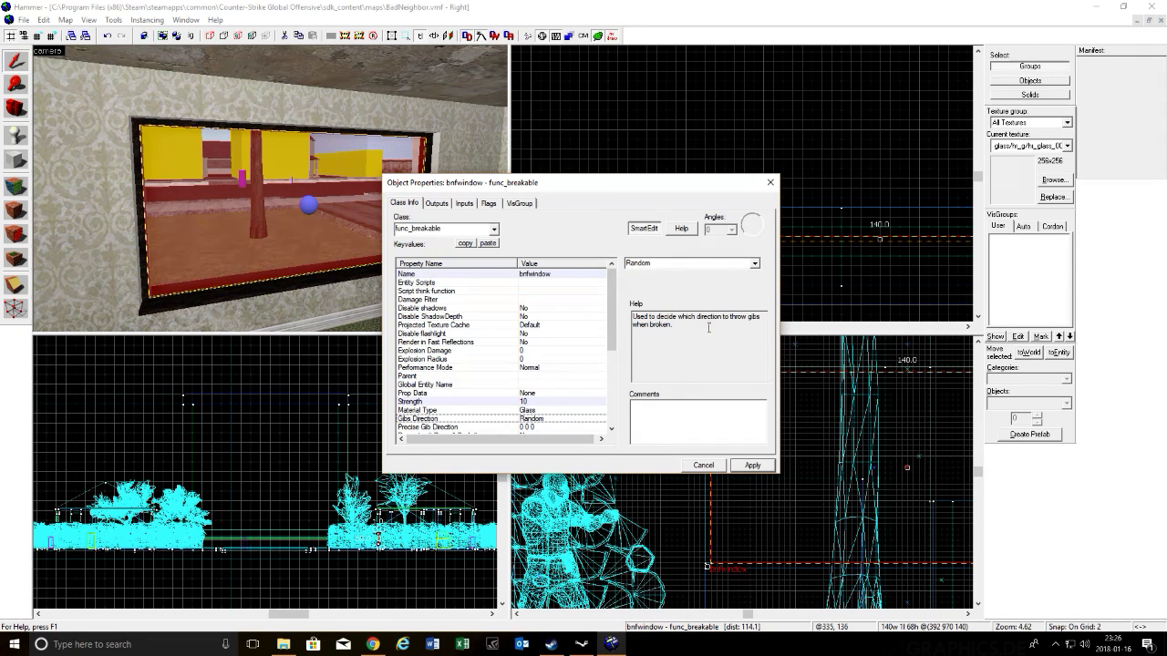
left_click(770, 183)
key("s")
key("a")
key("w")
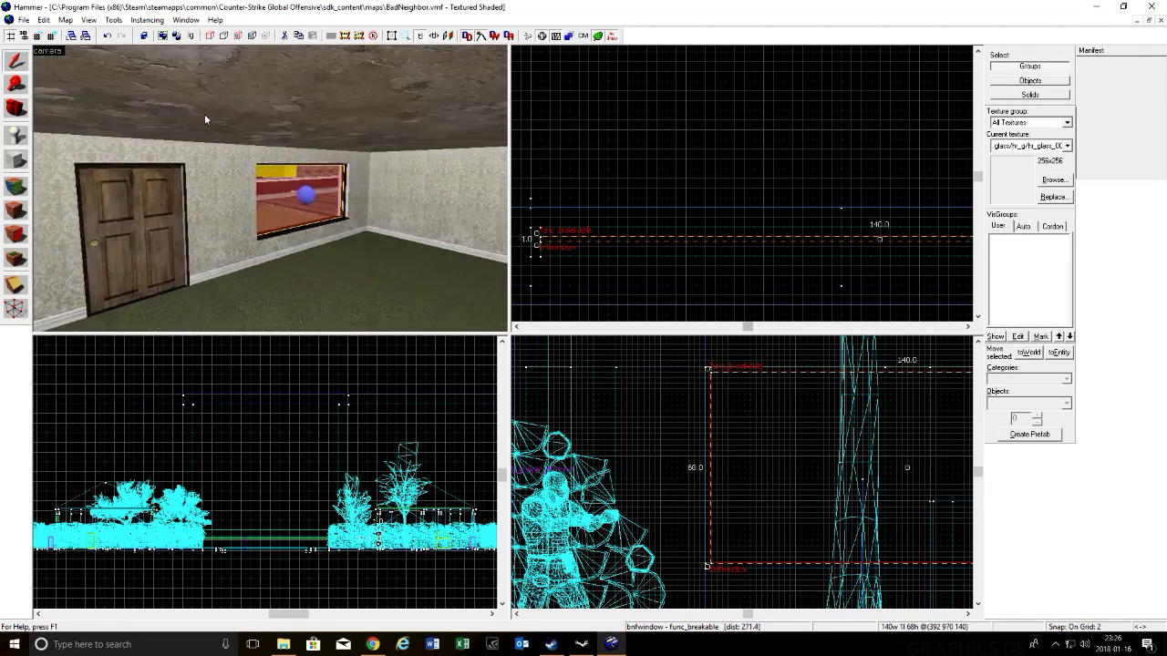
Step: Examine the white house's front from outside and approach the wall beside the front door under the porch
key("s")
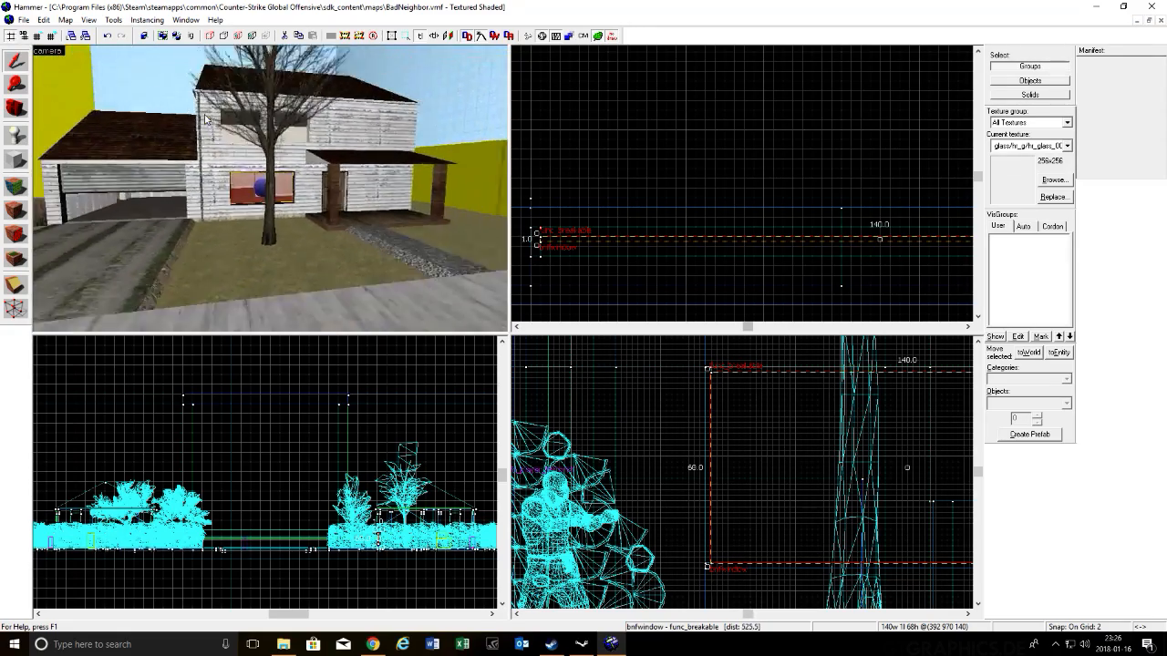
key("w")
key("a")
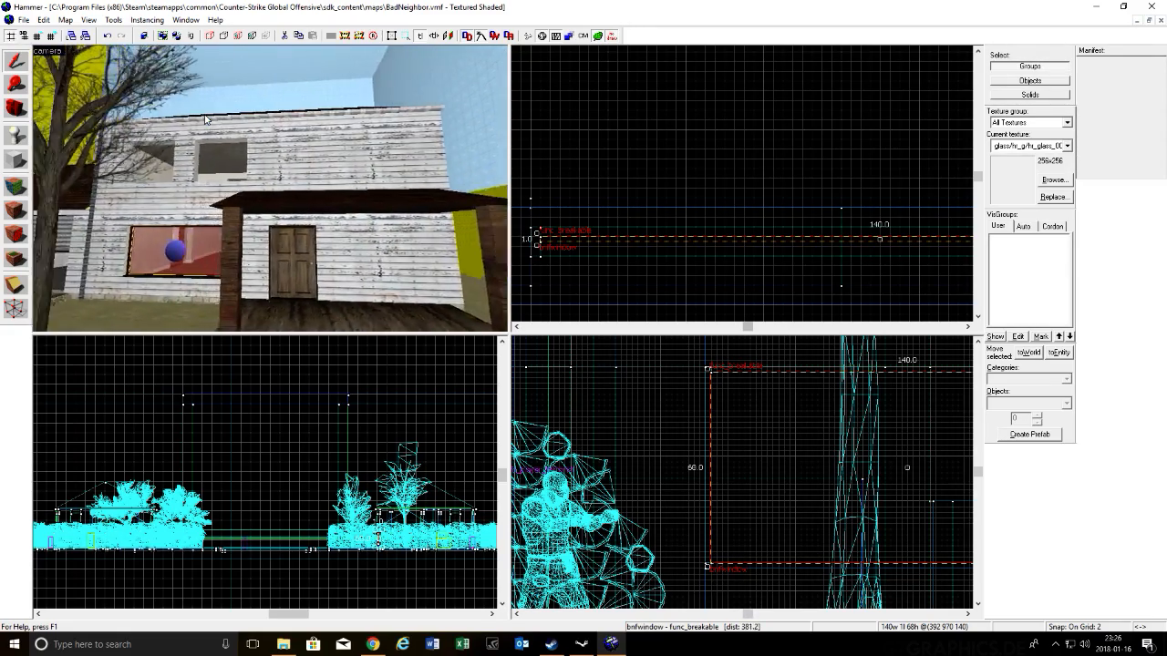
key("w")
key("w")
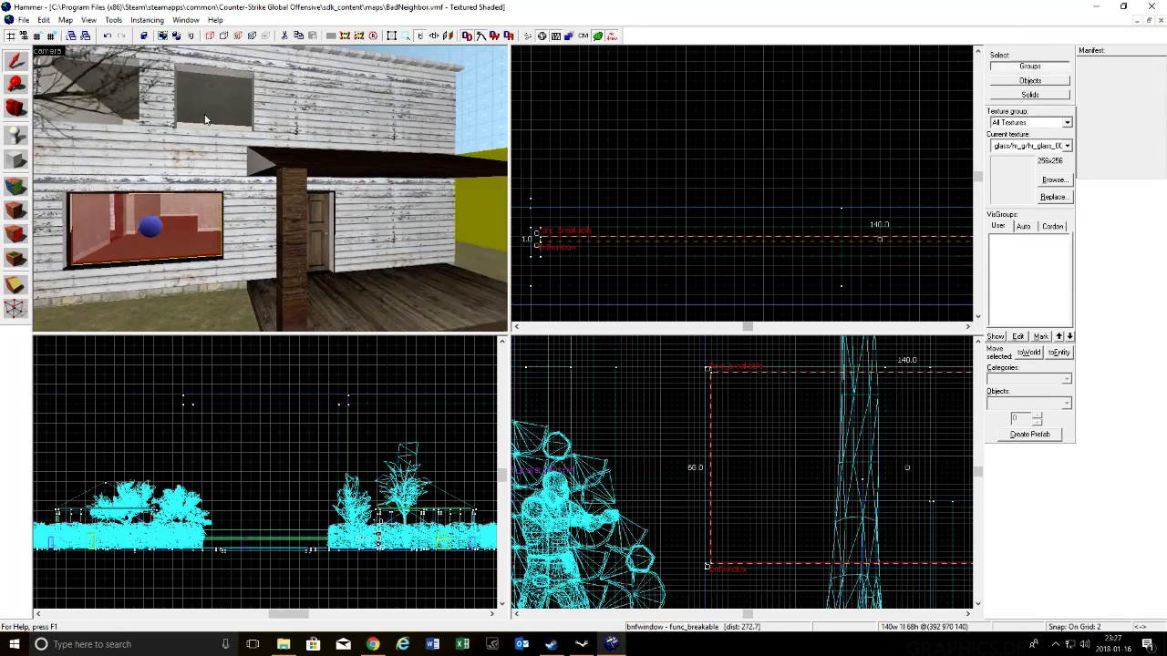
key("d")
key("d")
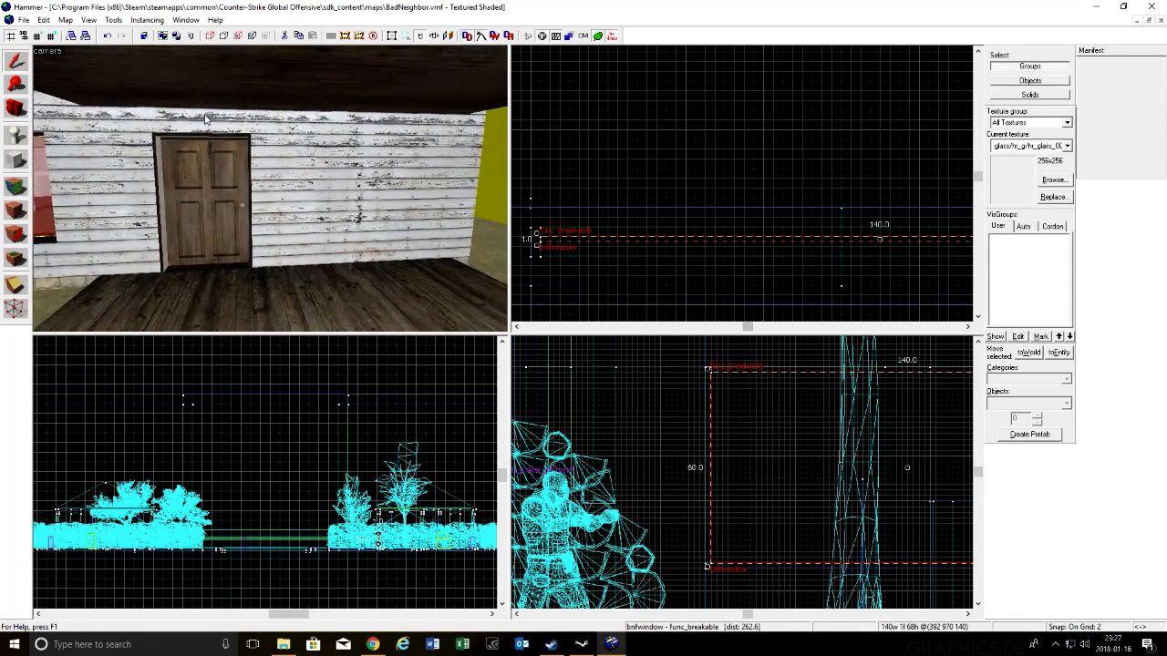
key("w")
key("w")
key("s")
key("d")
key("a")
key("w")
key("d")
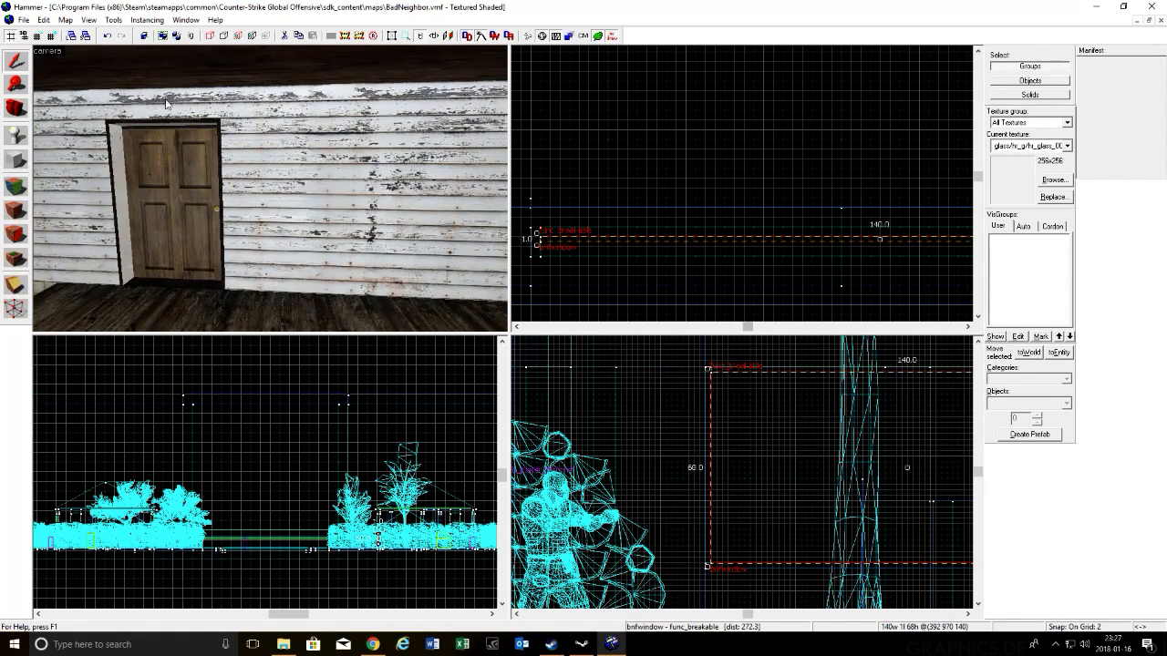
left_click(18, 138)
left_click(286, 151)
key("shift+s")
key("alt+Return")
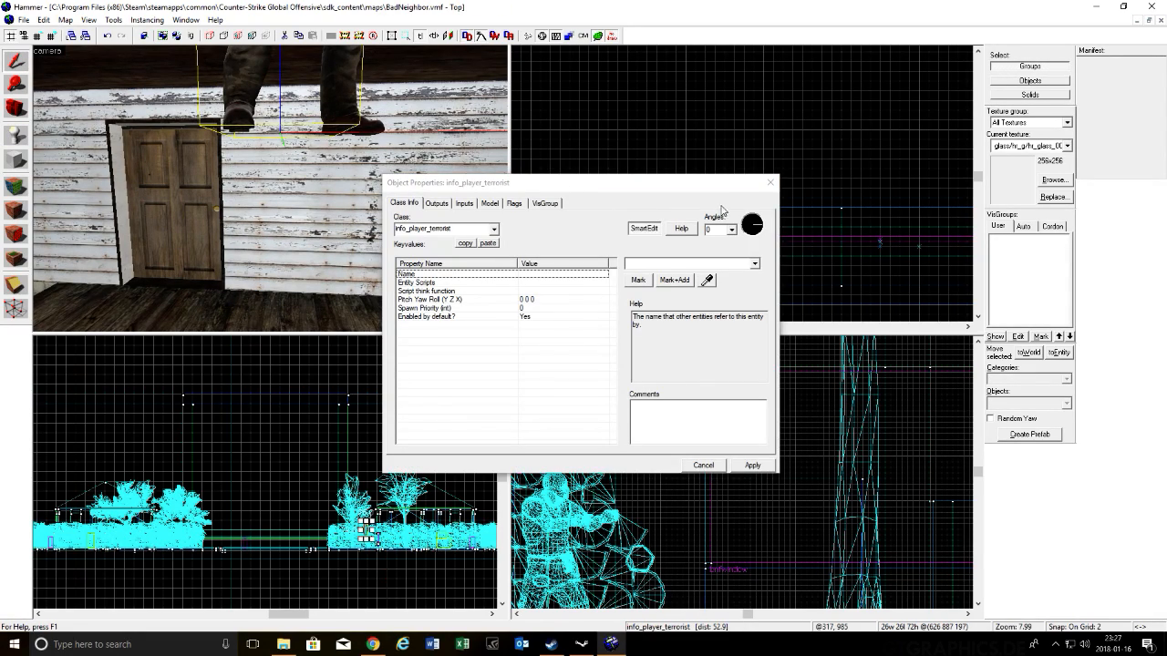
left_click(771, 182)
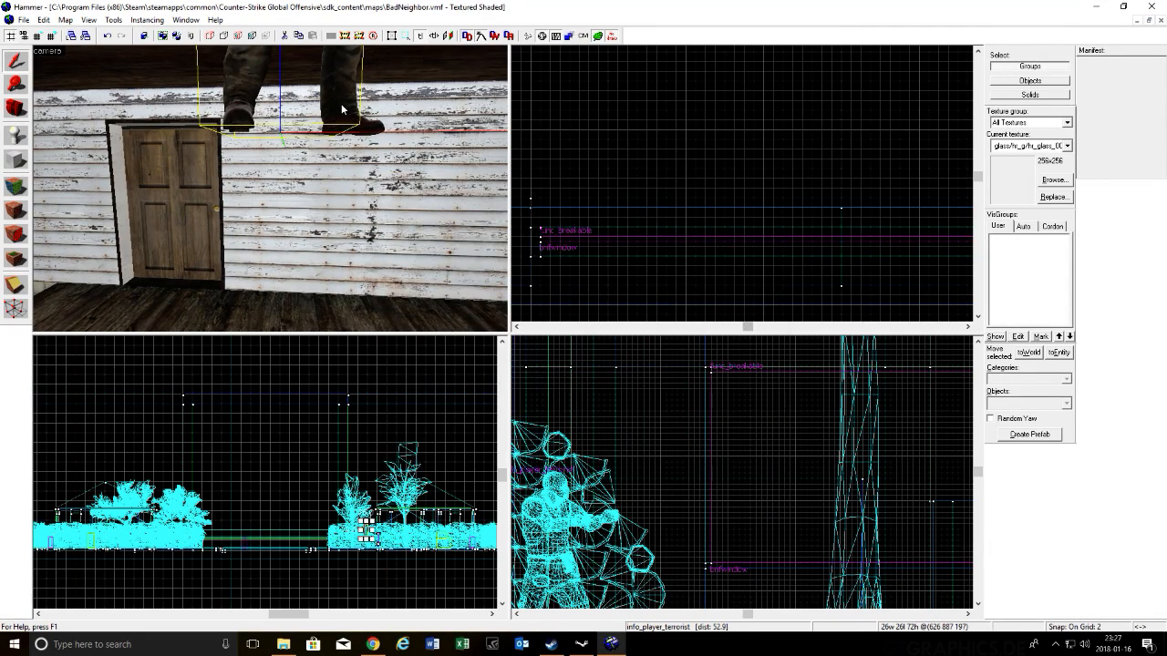
key("Delete")
Step: Place a prop_detail entity on the white siding beside the front door
left_click(15, 134)
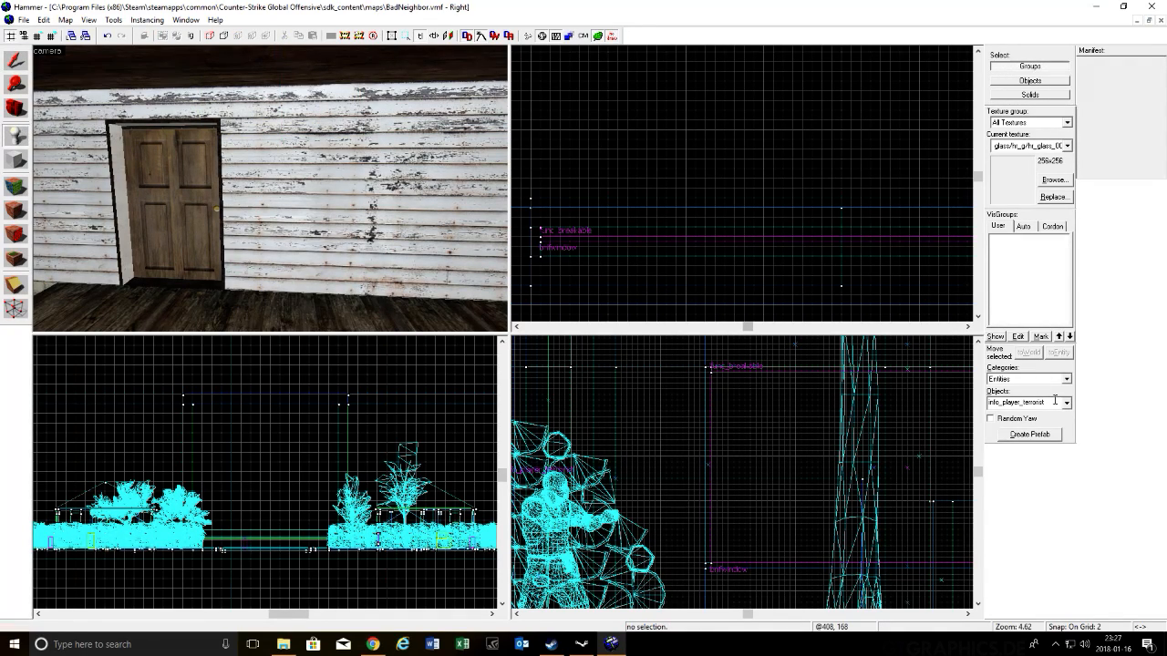
double_click(1056, 402)
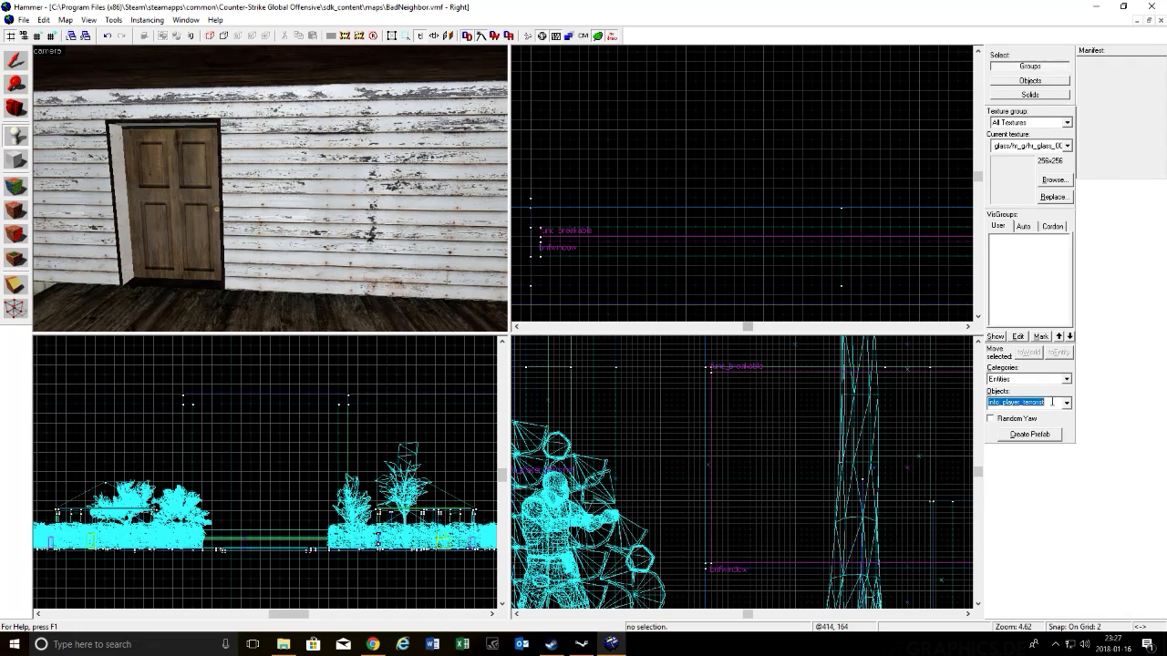
type("prop_")
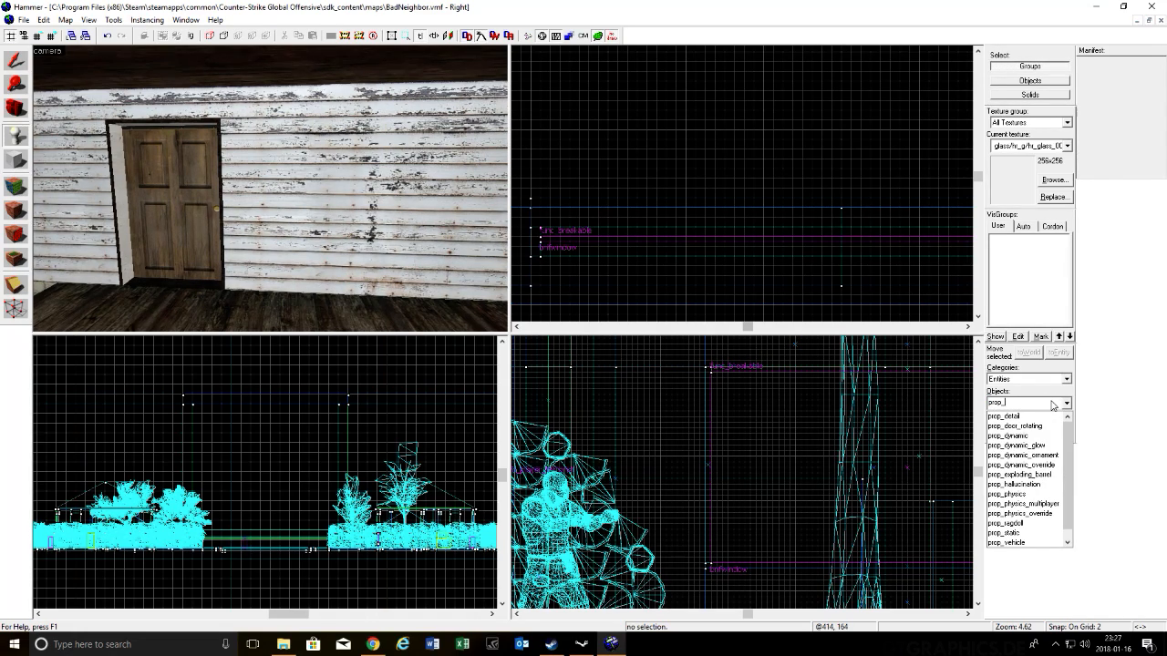
type("st")
key("Down")
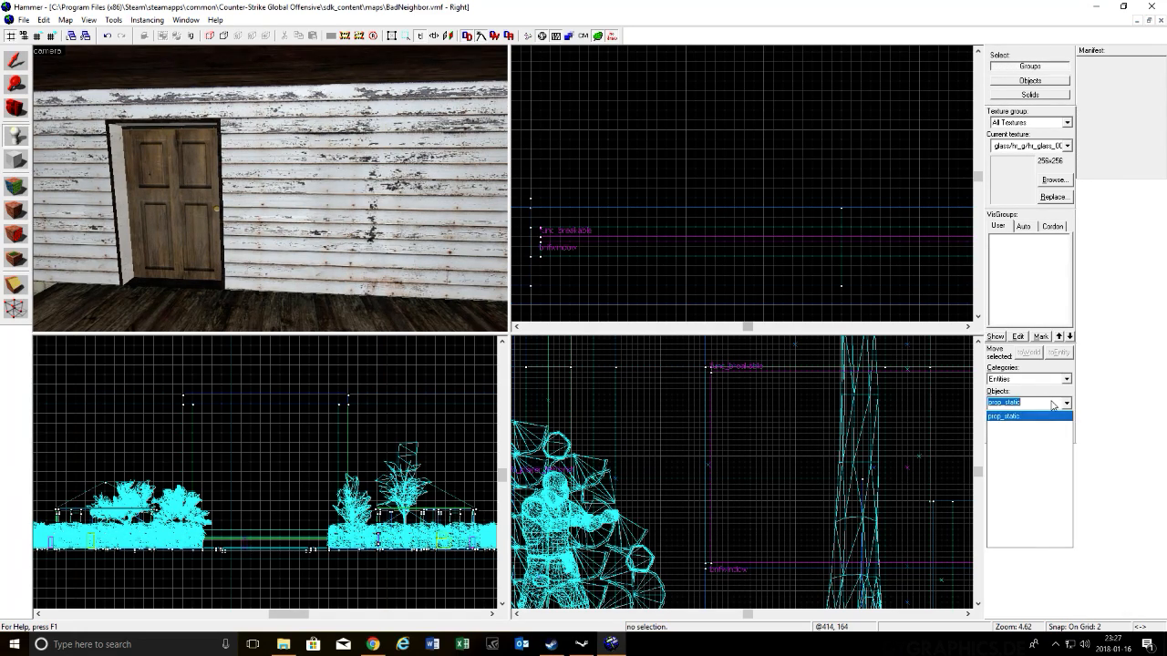
key("Right")
key("BackSpace")
key("BackSpace")
type("de")
key("Down")
key("Return")
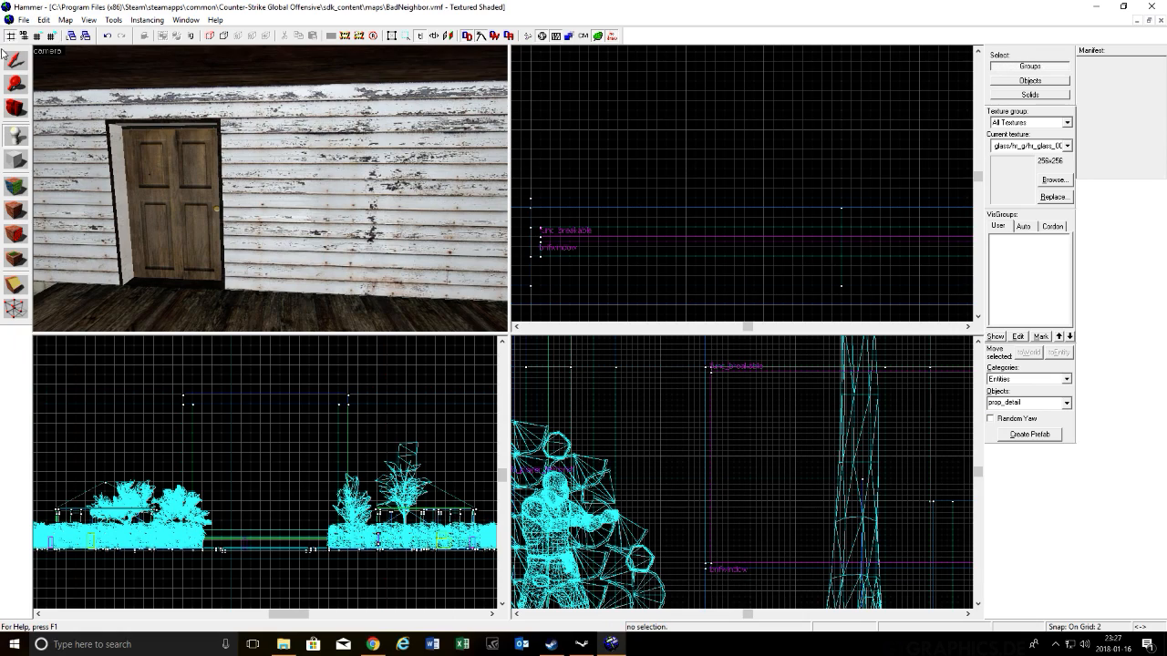
left_click(296, 149)
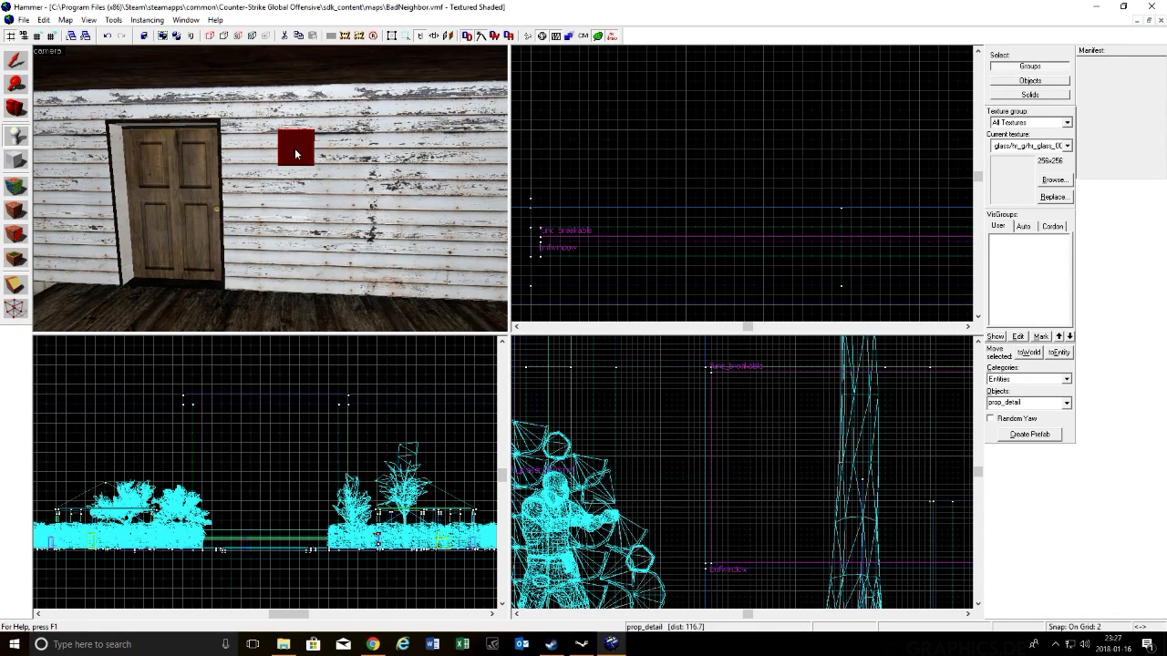
Step: Open the model browser for the prop_detail's world model and filter all MDL files by "light"
key("shift+s")
double_click(303, 157)
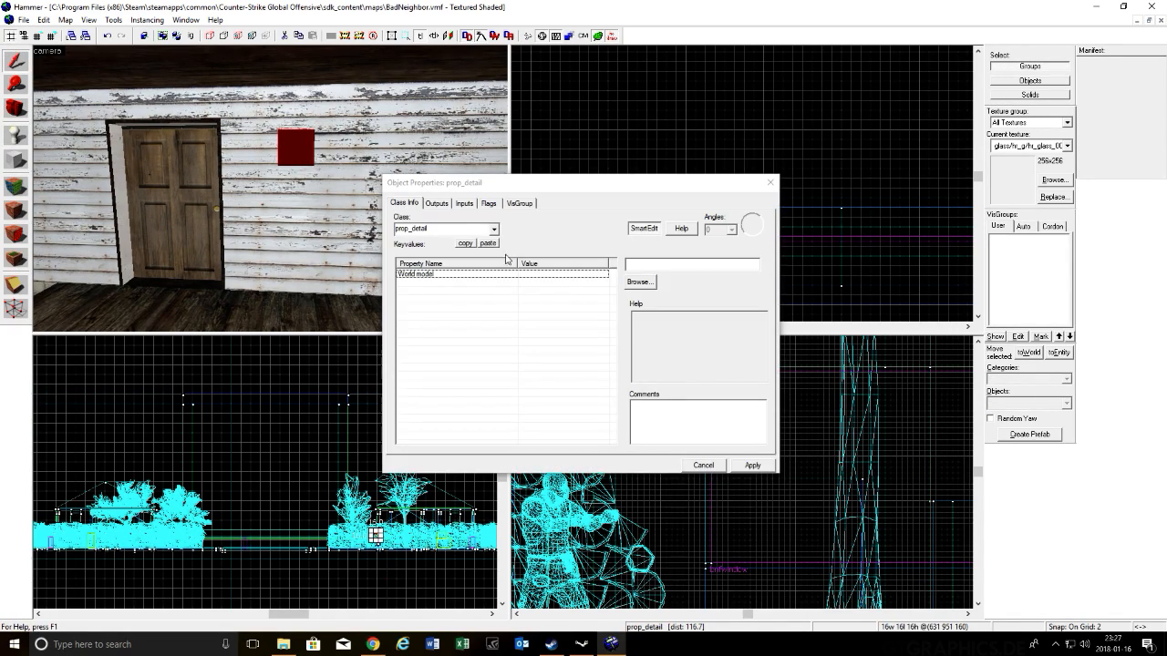
left_click(640, 284)
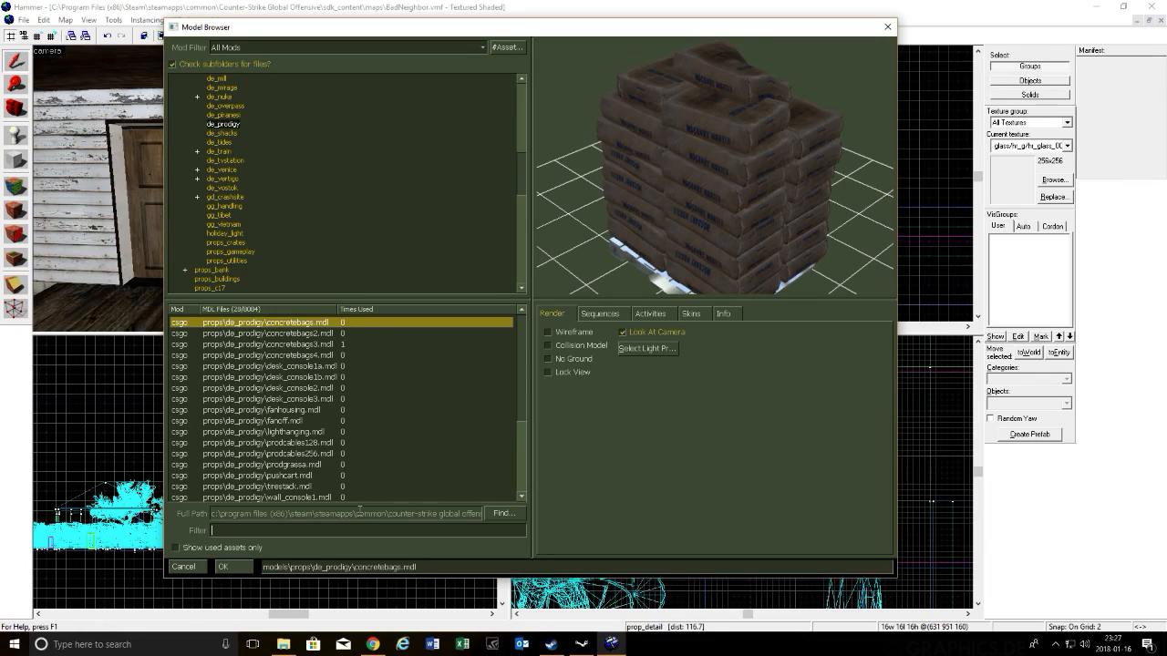
type("light")
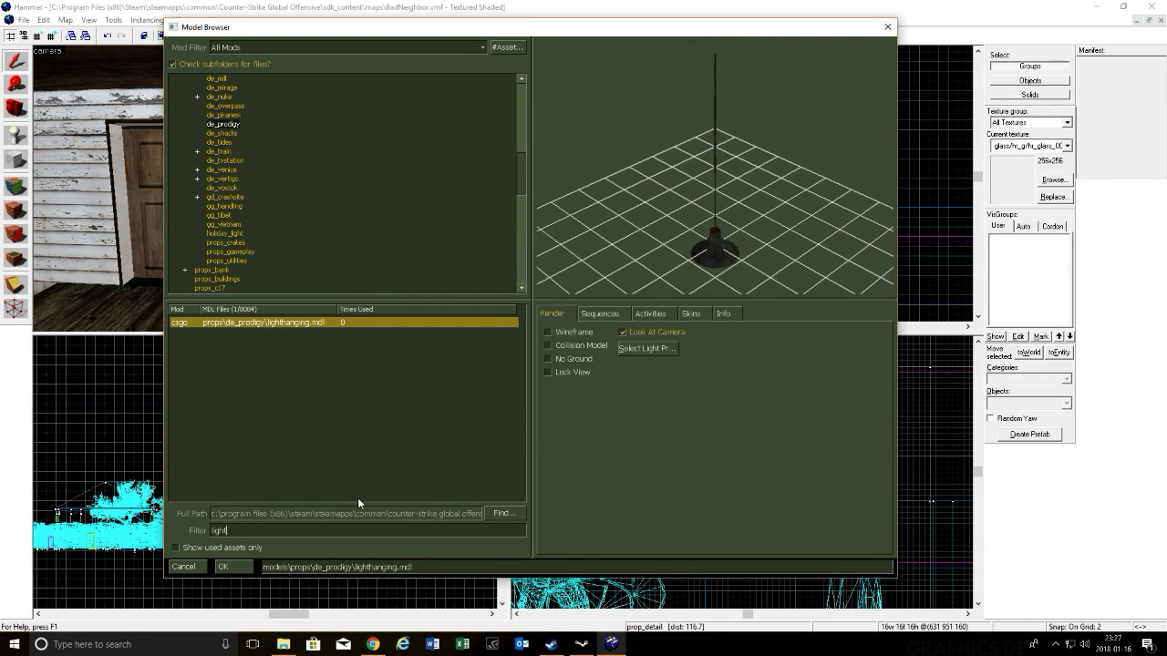
scroll(257, 226, "up", 10)
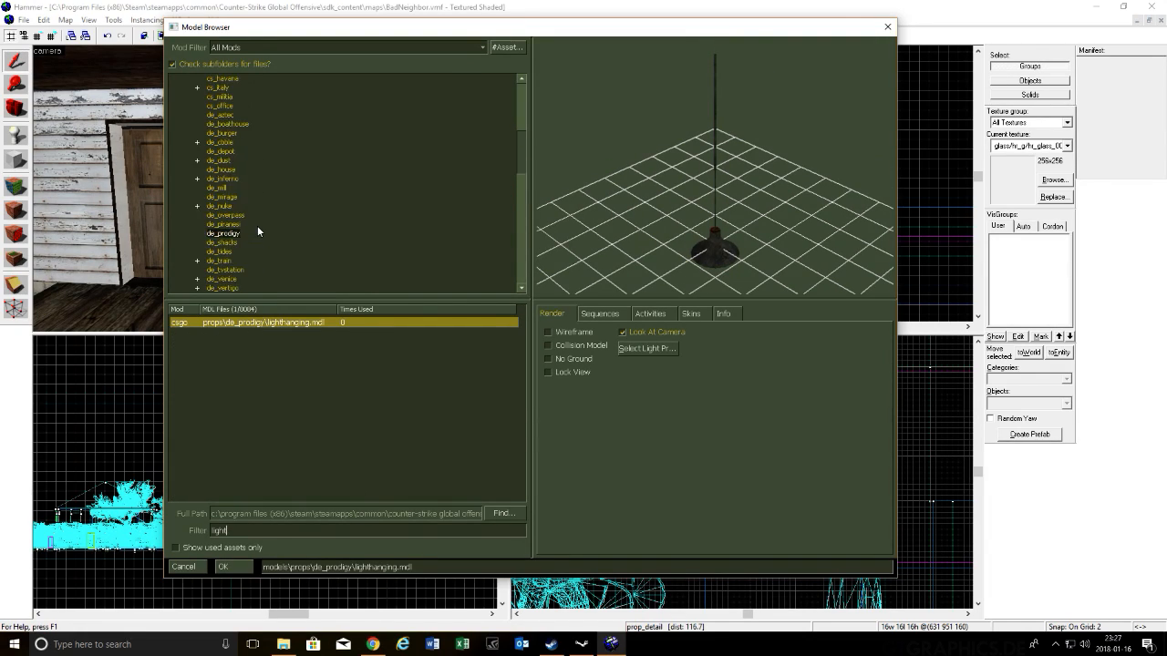
left_click(246, 79)
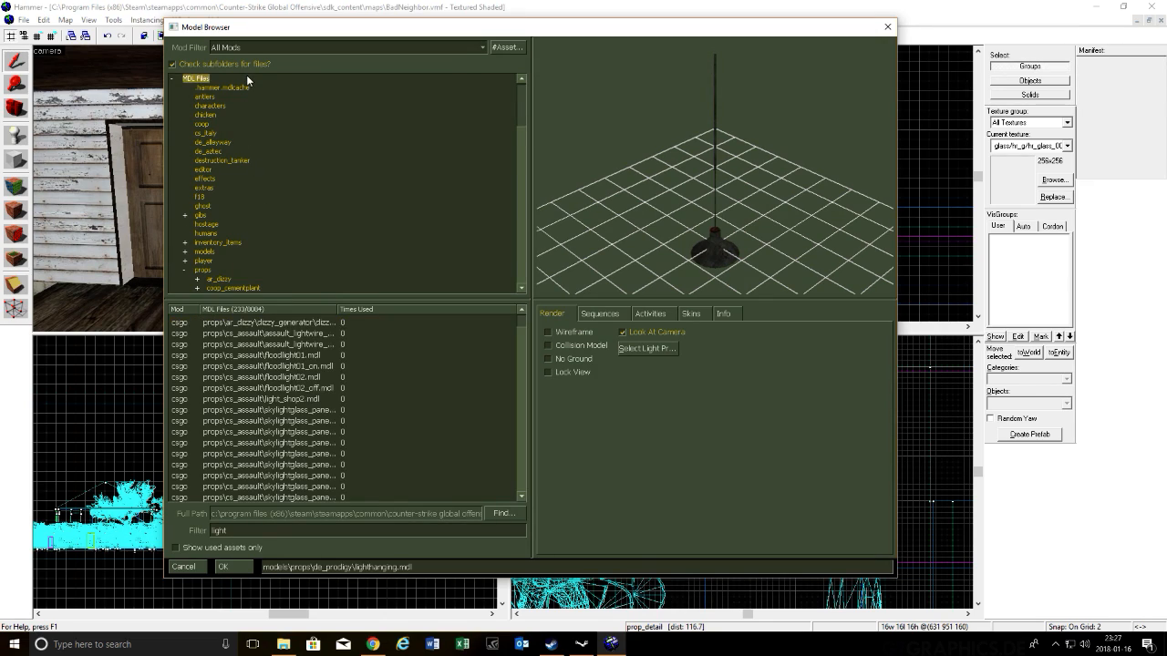
Step: Preview the filtered light models one by one, from the cs_assault light wires through the skylight glass pieces, for a suitable lamp
left_click(348, 331)
key("Up")
key("Down")
key("Down")
key("Down")
key("Down")
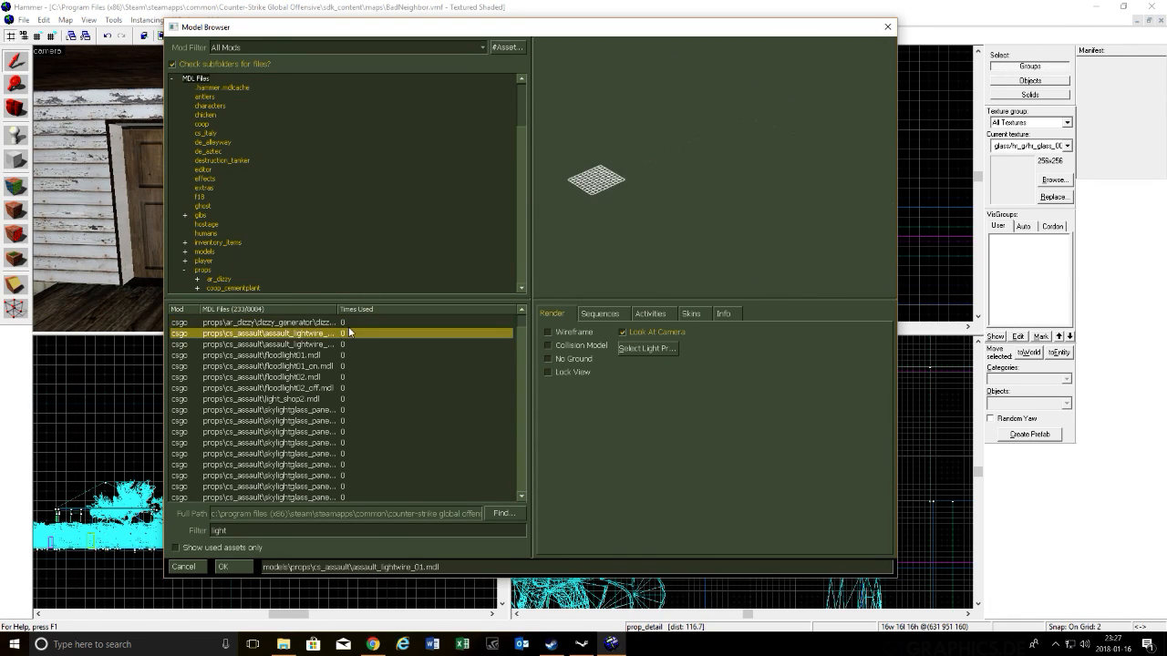
key("Down")
key("Down")
key("Down")
key("Down")
key("Down")
key("Down")
key("Down")
key("Down")
key("Down")
key("Down")
key("Down")
key("Down")
key("Down")
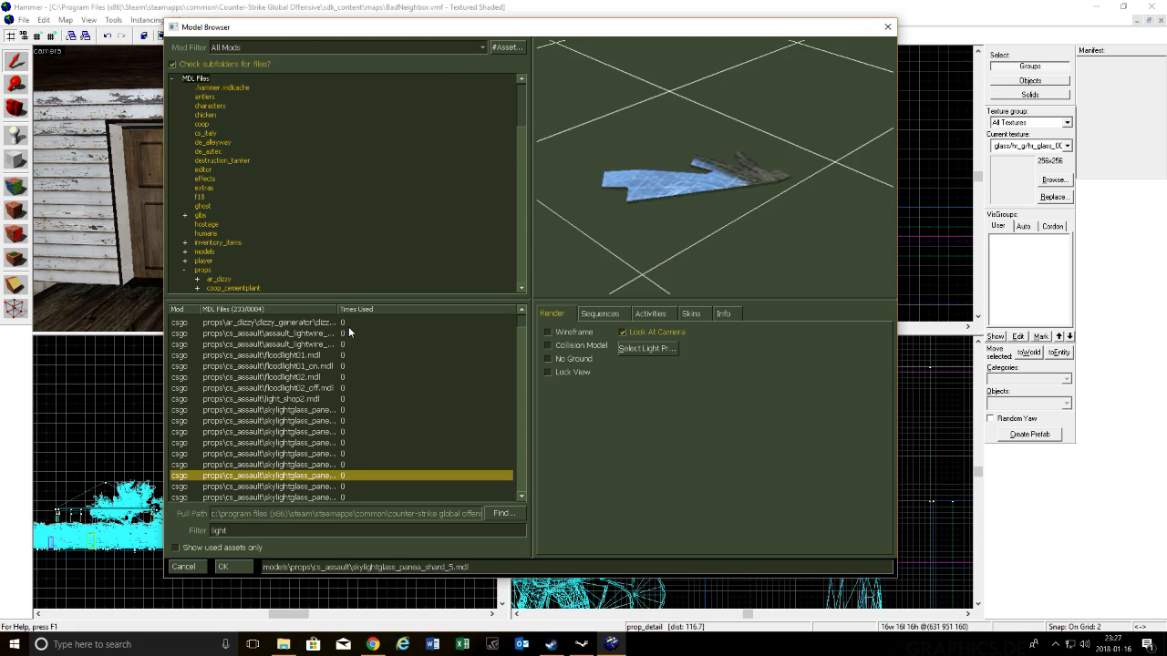
Step: Look through the models matching "light" for a lamp suited to the house's porch wall
key("Down")
key("Down")
key("Down")
key("Down")
key("Down")
key("Down")
key("Down")
key("Down")
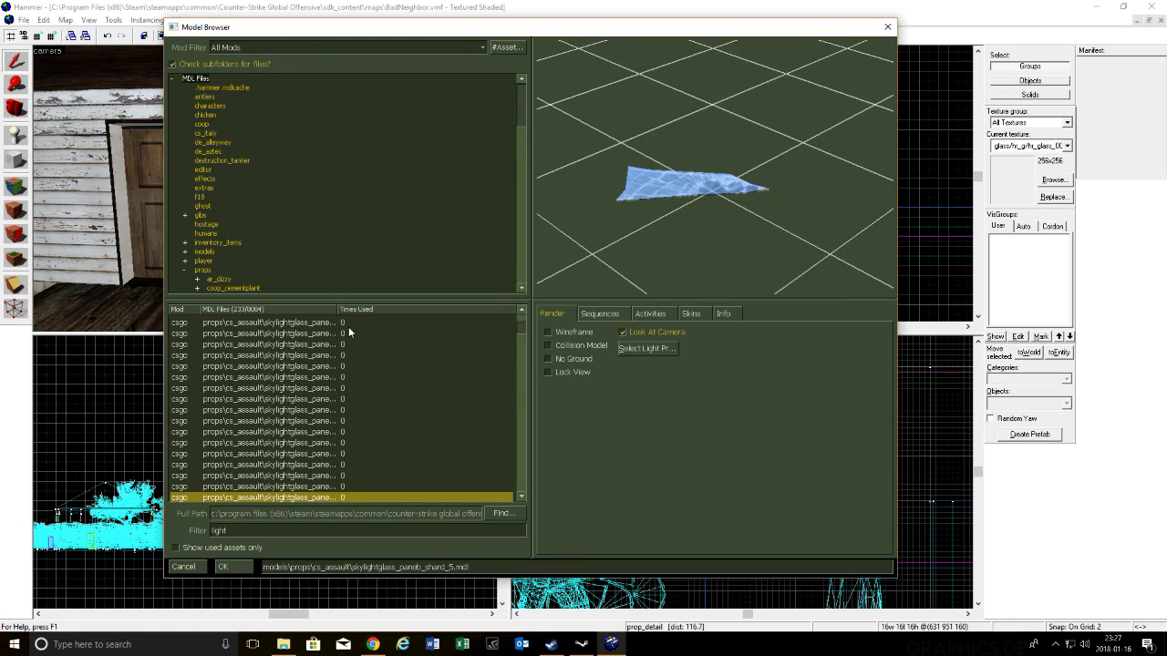
key("Down")
key("Down")
key("Down")
key("Down")
key("Down")
key("Down")
key("Down")
key("Down")
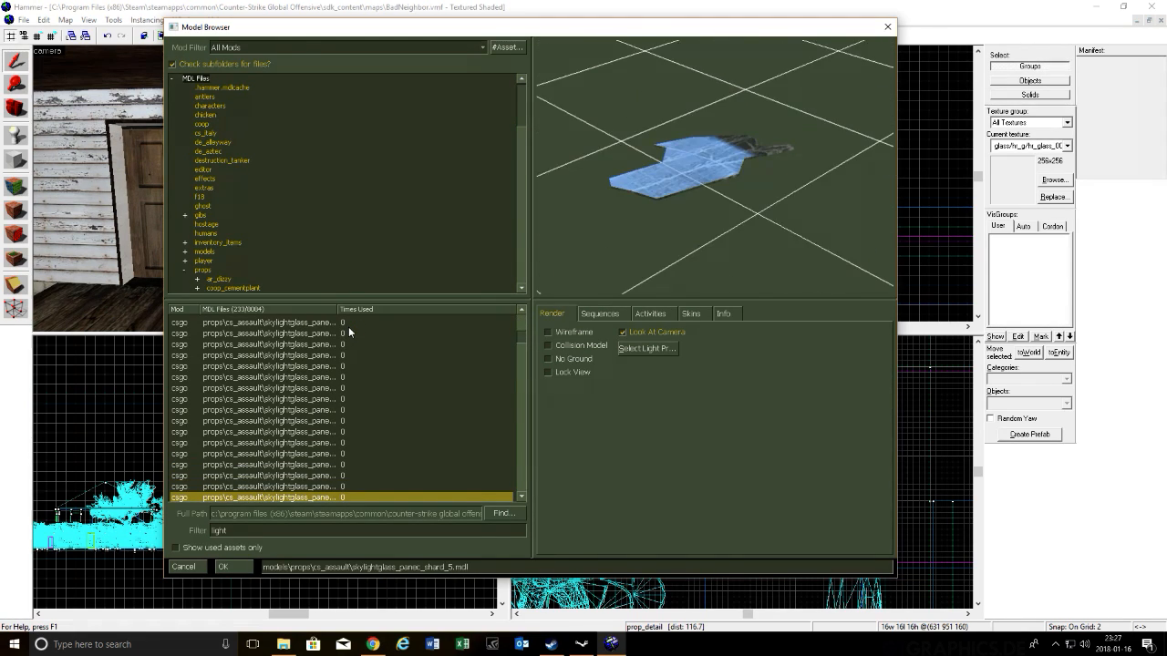
key("Down")
key("Down")
key("Down")
key("Down")
key("Down")
key("Down")
key("Down")
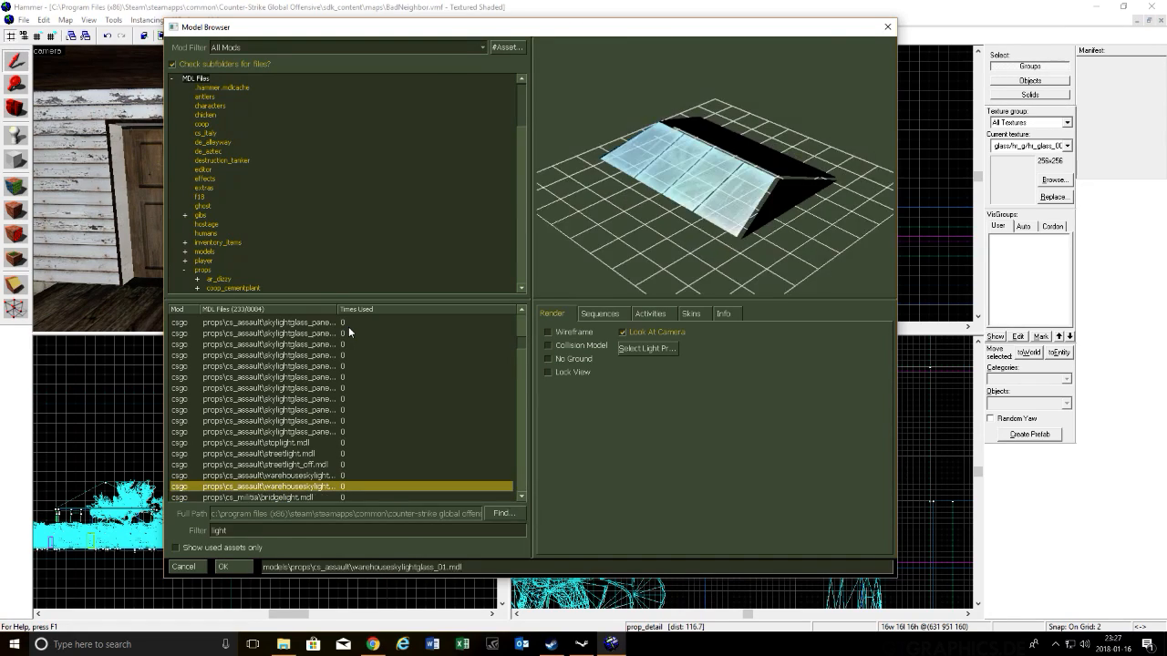
key("Up")
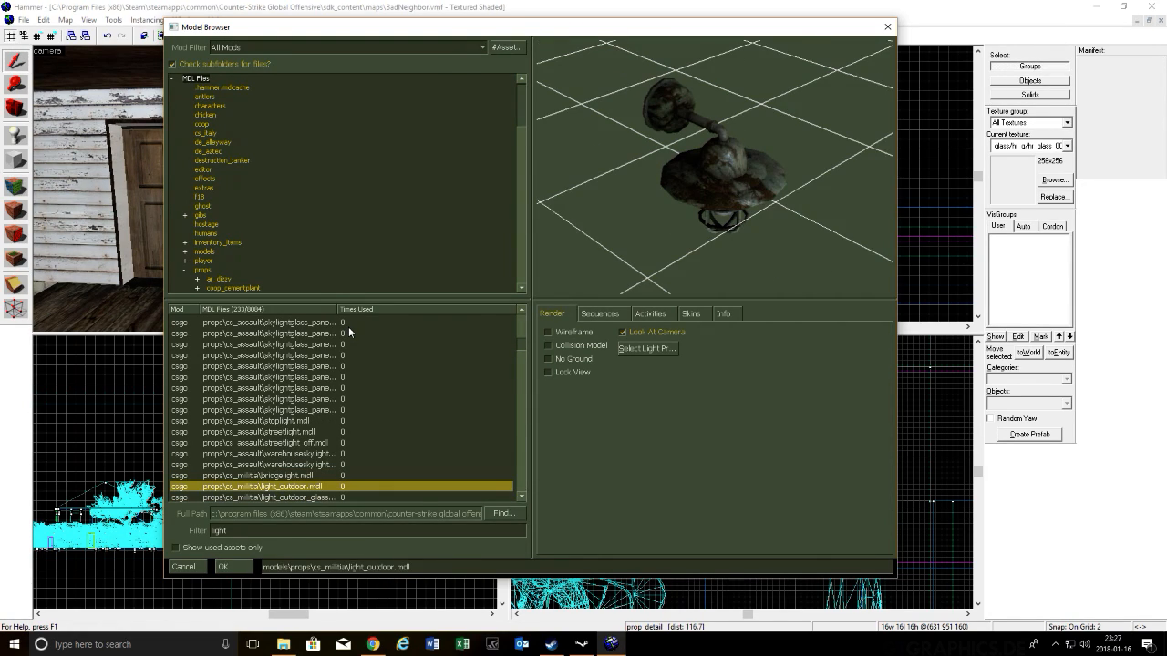
key("Down")
key("Down")
key("Down")
key("Down")
key("Down")
key("Down")
key("Down")
key("Down")
key("Down")
key("Down")
key("Down")
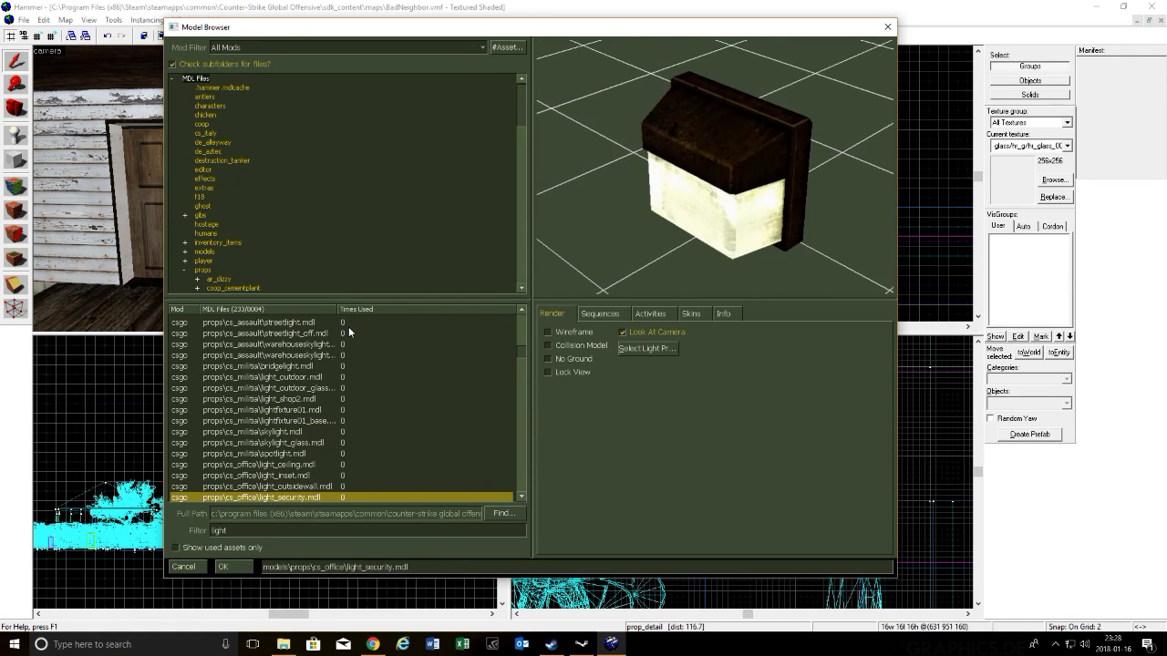
Step: Compare the cs_office light models, choose light_security.mdl and apply it as the prop_detail's world model
key("Up")
key("Up")
key("Down")
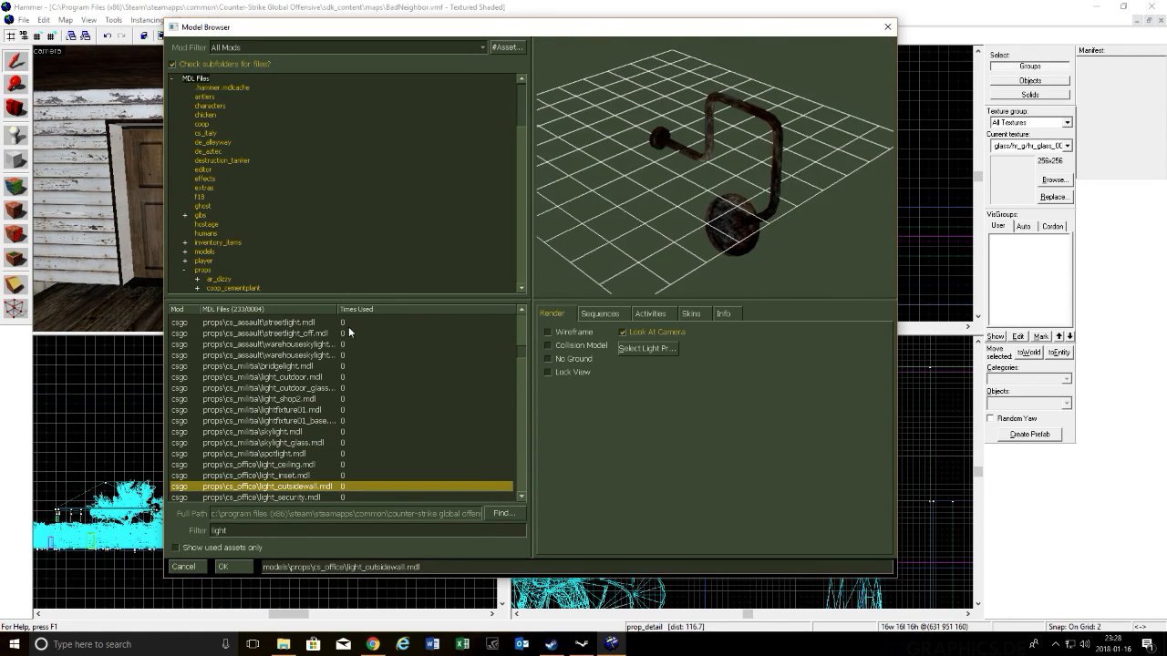
key("Down")
key("Down")
key("Down")
key("Up")
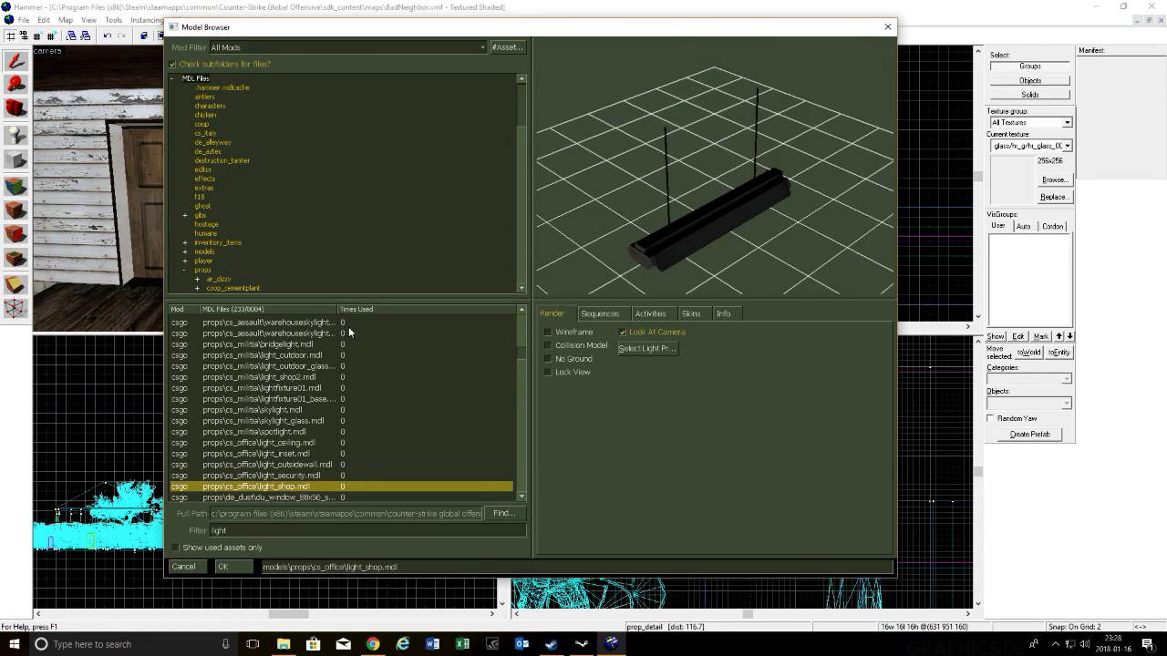
key("Up")
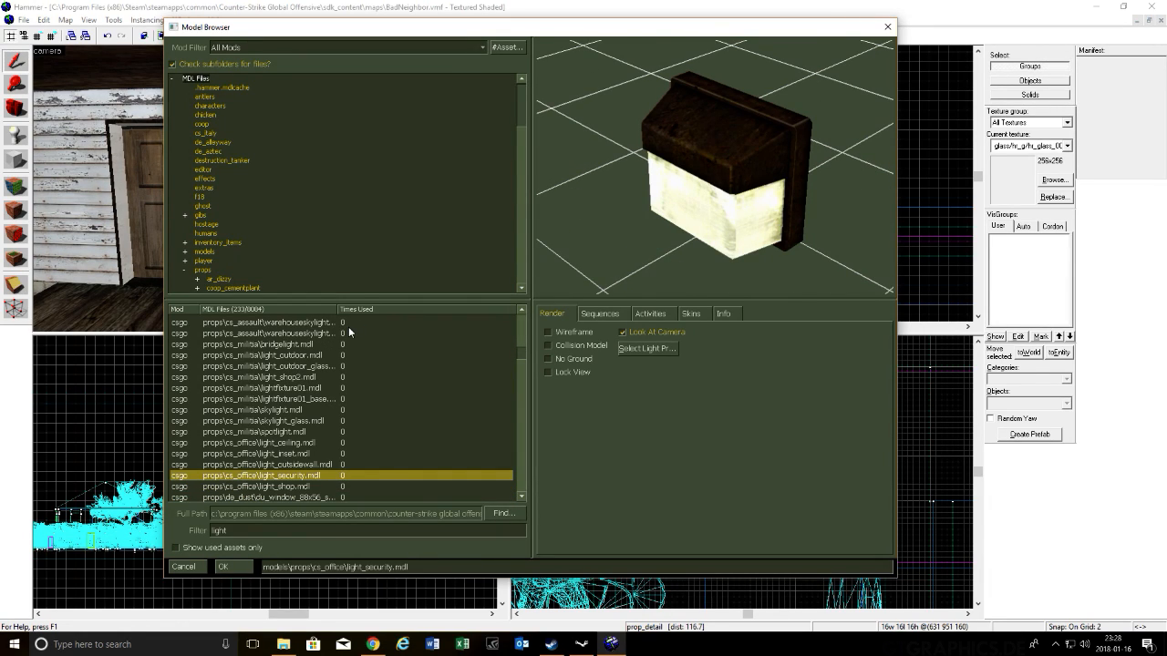
key("Return")
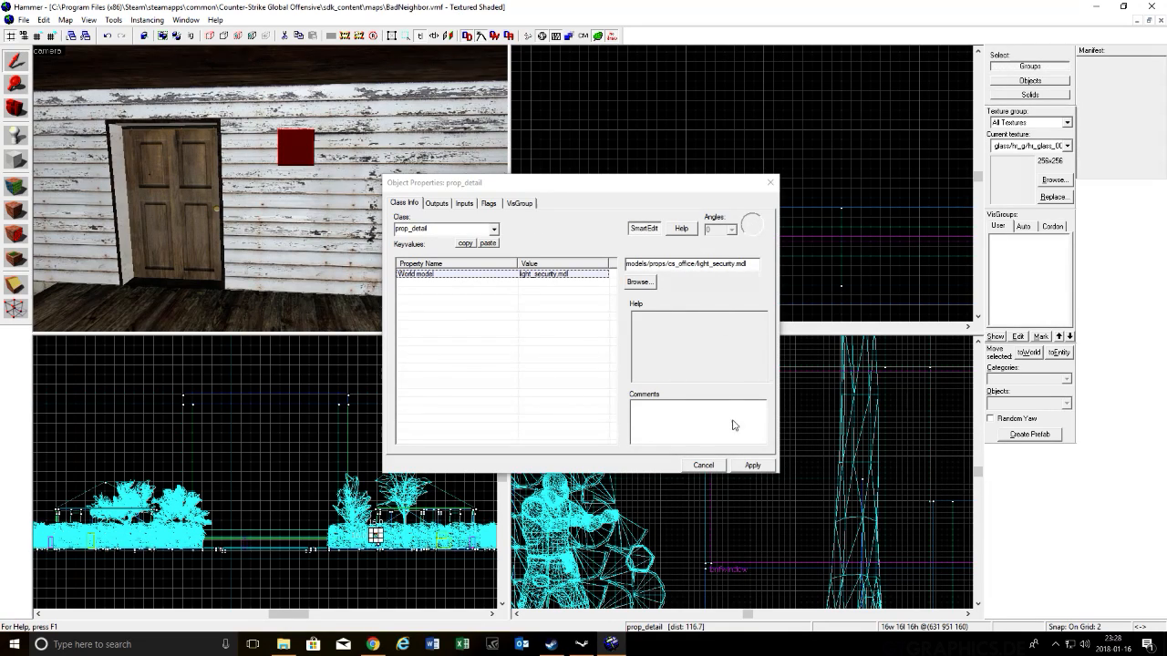
left_click(752, 465)
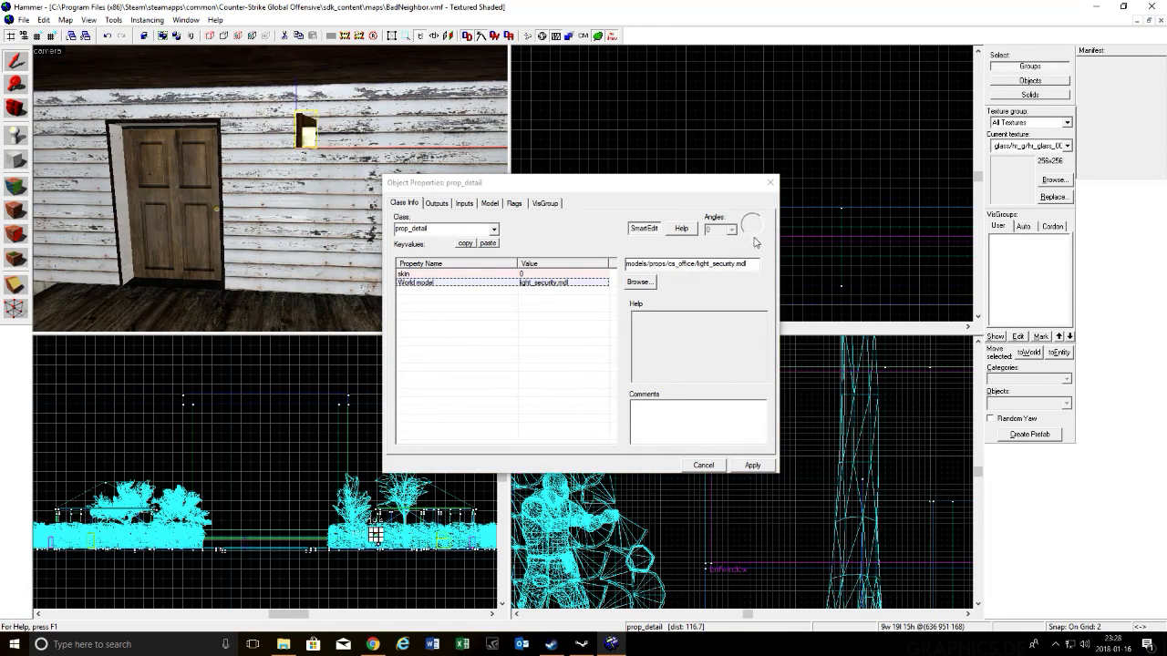
Step: Review the lamp's skin, outputs, inputs, model, flags and visgroup properties, then close its properties
left_click(437, 203)
left_click(408, 203)
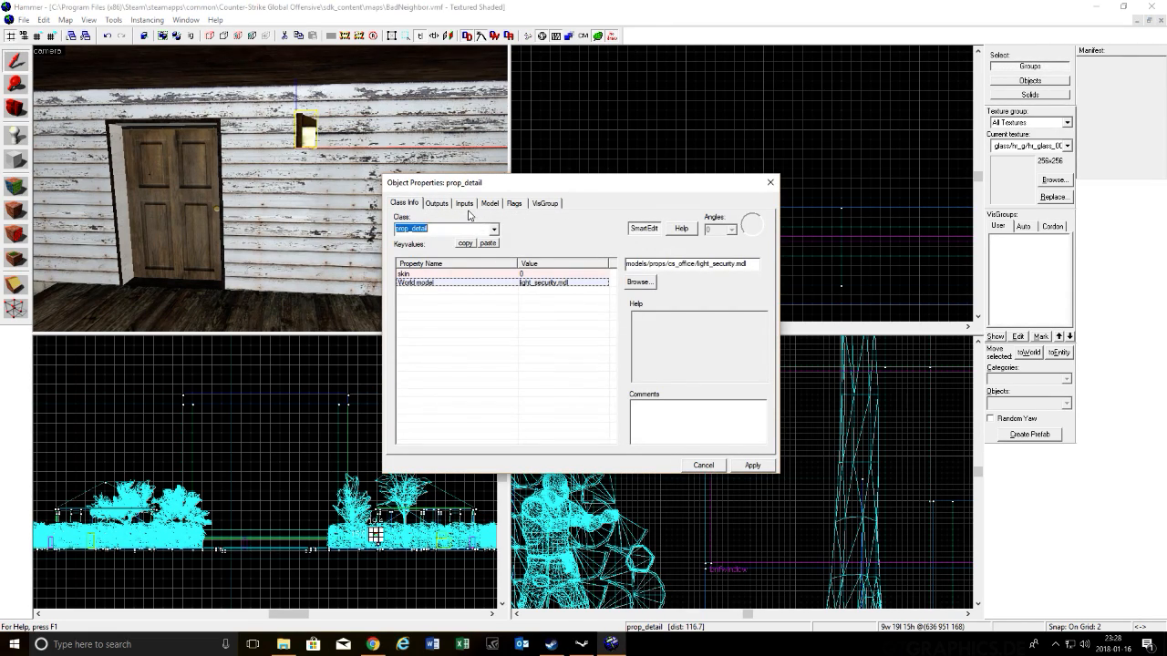
left_click(436, 203)
left_click(464, 204)
left_click(487, 205)
left_click(415, 205)
left_click(752, 465)
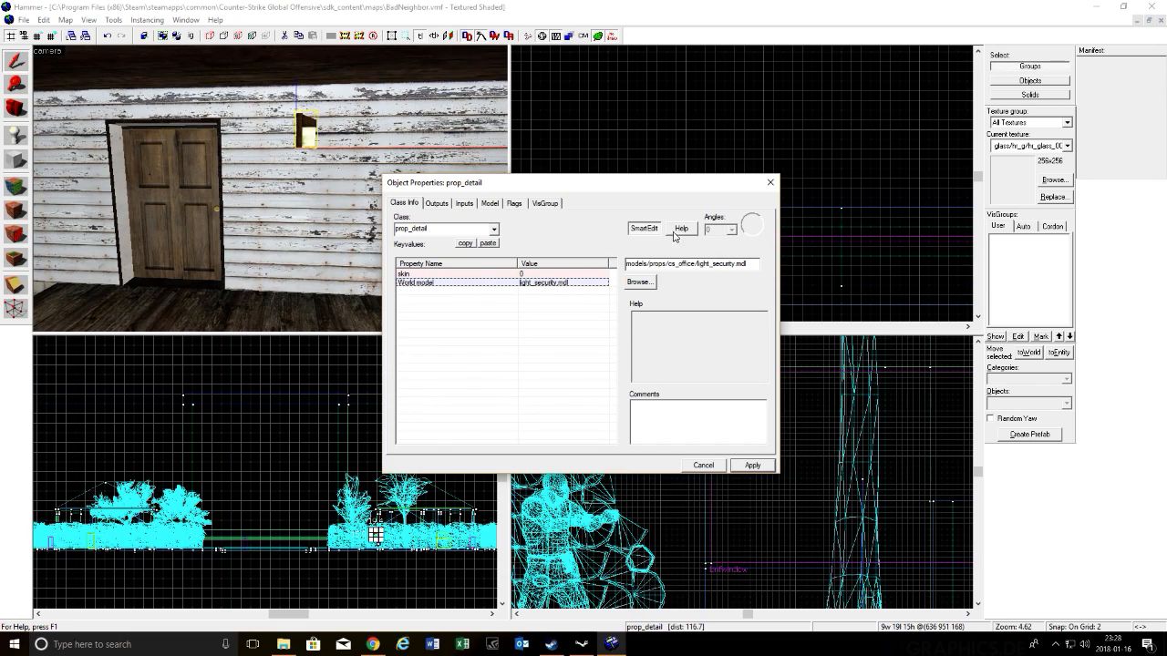
left_click(541, 274)
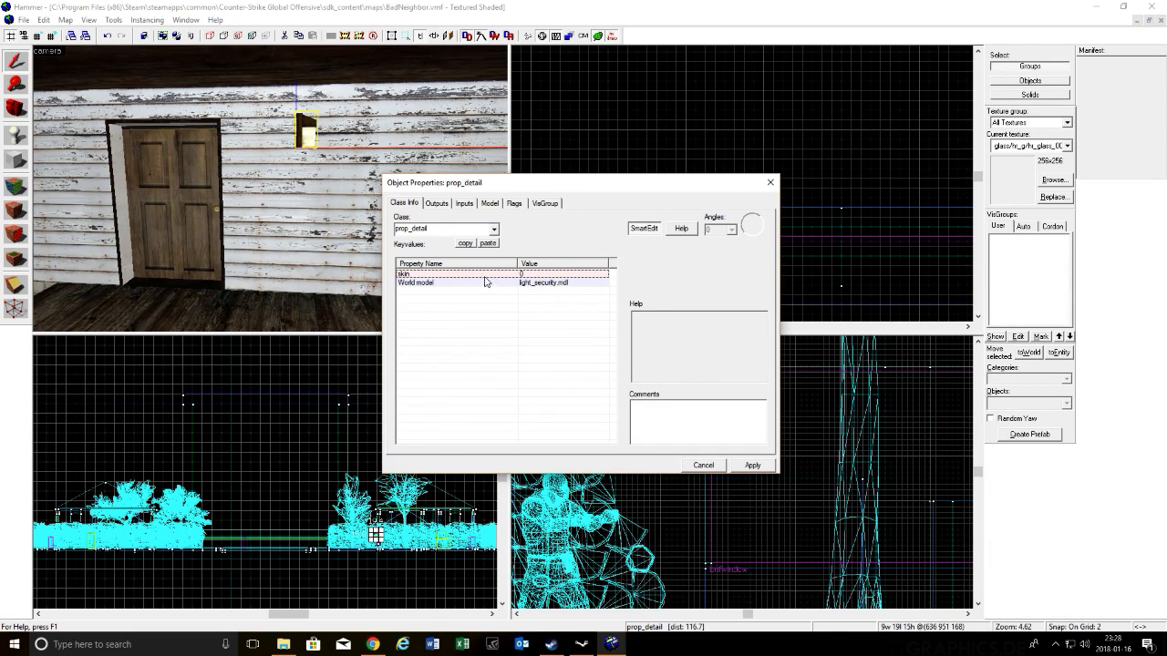
left_click(438, 203)
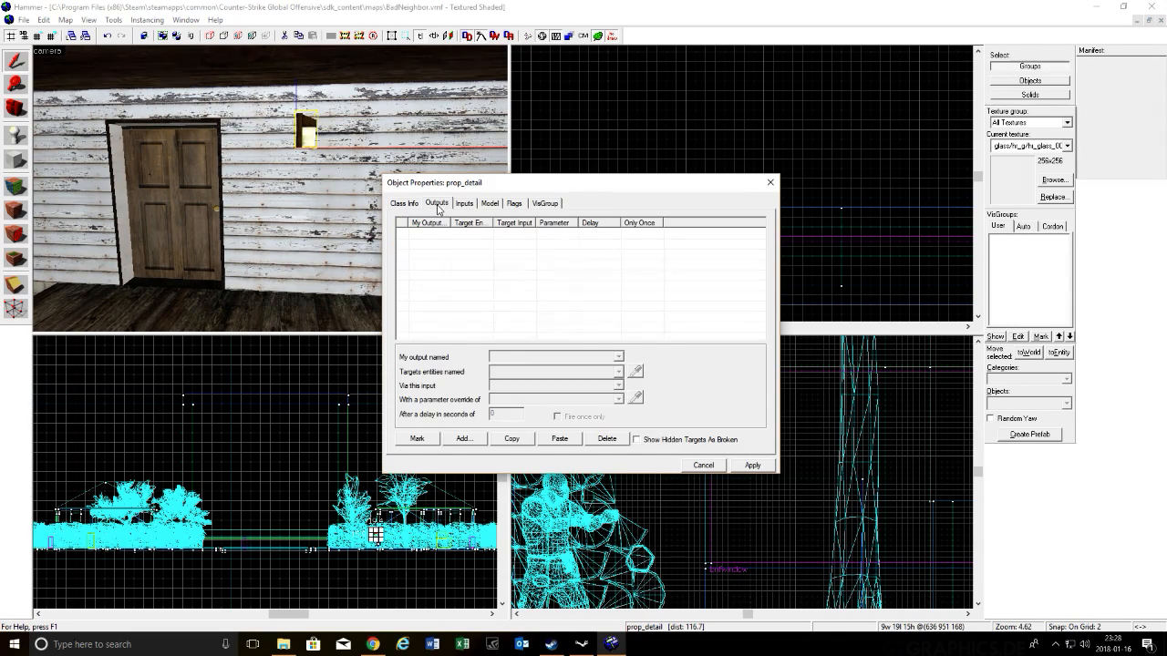
left_click(489, 204)
left_click(514, 204)
left_click(547, 203)
left_click(407, 203)
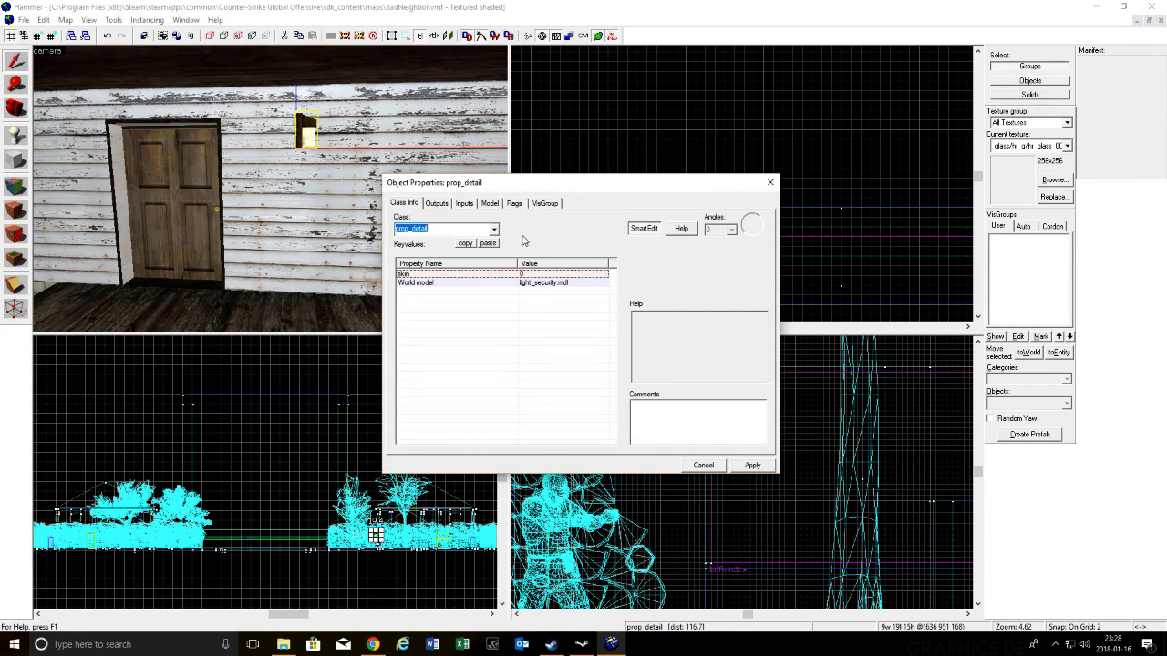
left_click(761, 469)
left_click(770, 183)
Step: Rotate the lamp prop about 90 degrees in the top view so its lit side faces away from the house wall
scroll(842, 222, "down", 5)
scroll(843, 227, "up", 5)
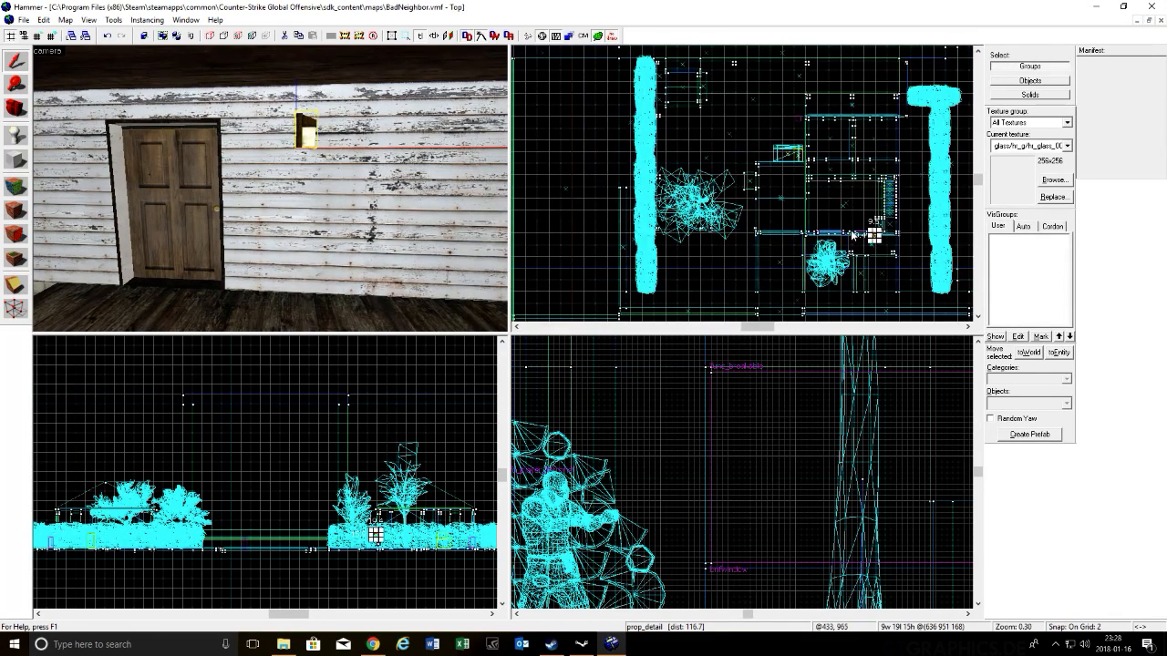
scroll(877, 212, "up", 3)
left_click(786, 204)
left_click_drag(793, 155, 811, 259)
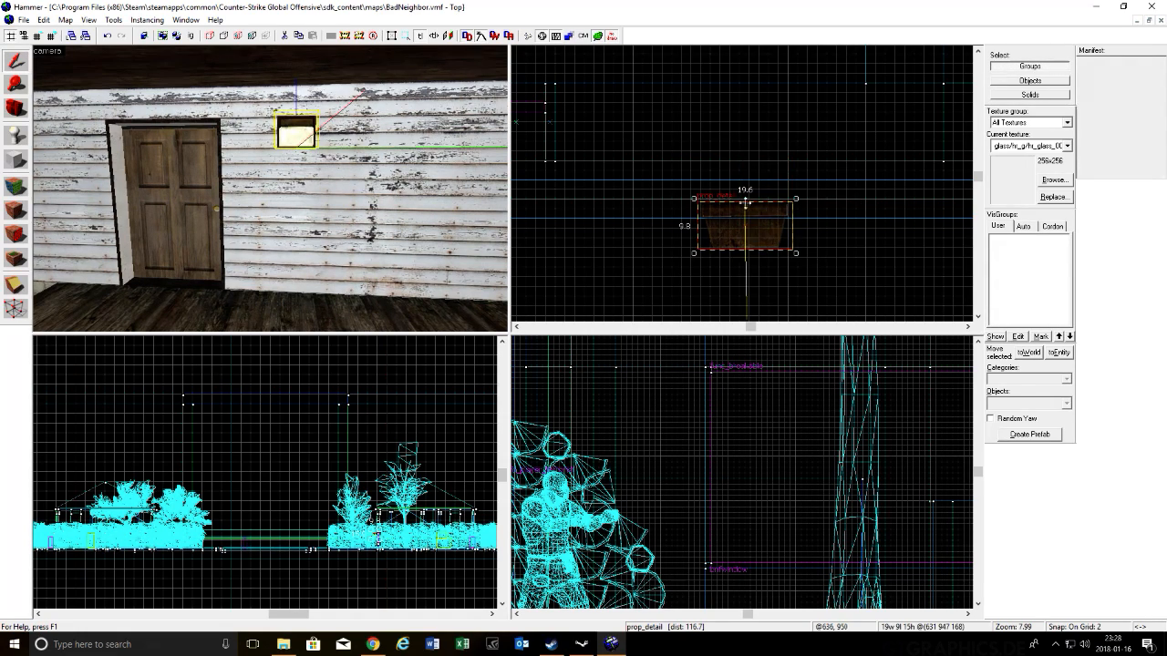
scroll(744, 220, "up", 7)
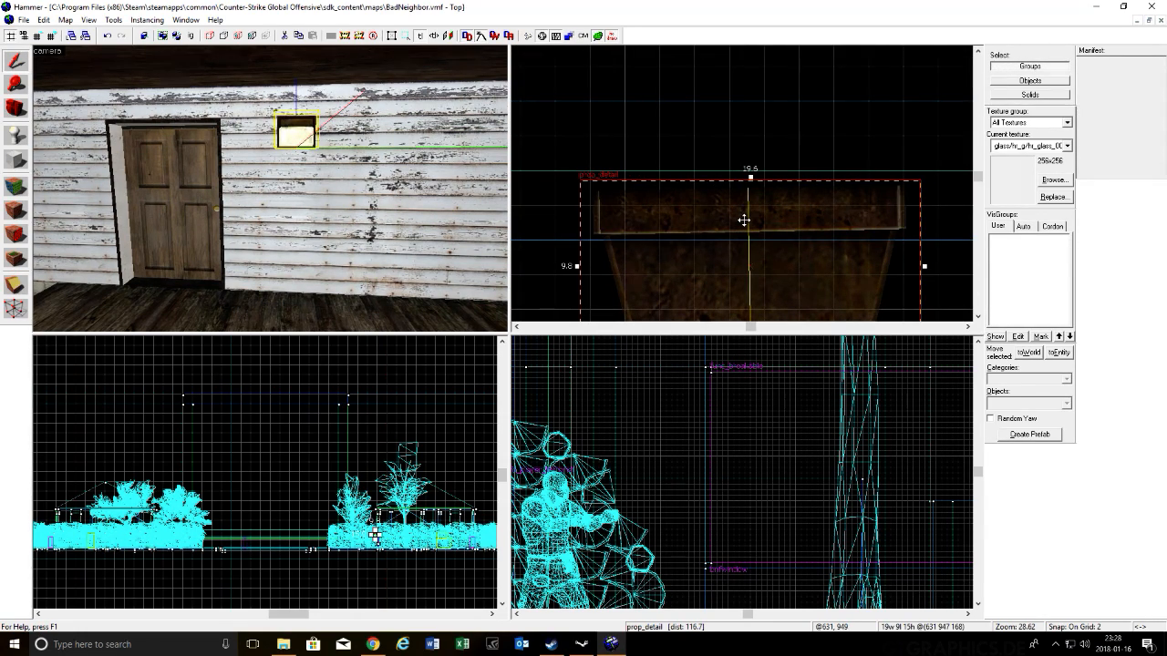
left_click(628, 233)
left_click_drag(924, 176, 912, 176)
Step: Move the lamp prop about 8 units back in the top view to sit against the house wall
left_click_drag(819, 220, 818, 207)
key("z")
key("s")
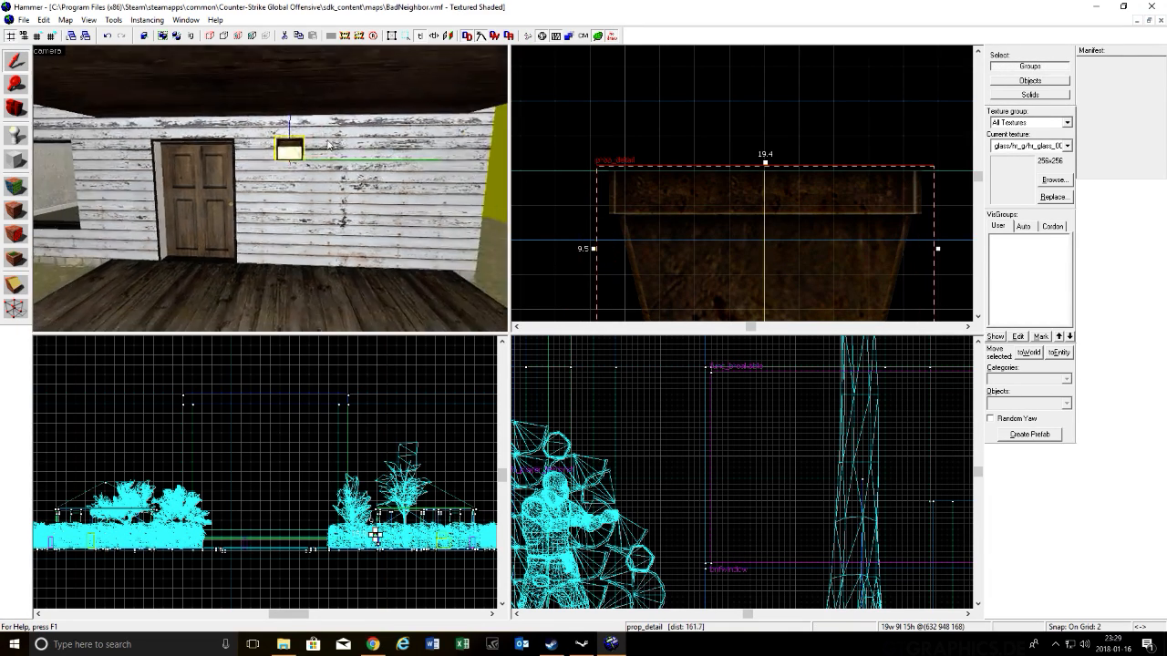
key("a")
key("z")
key("a")
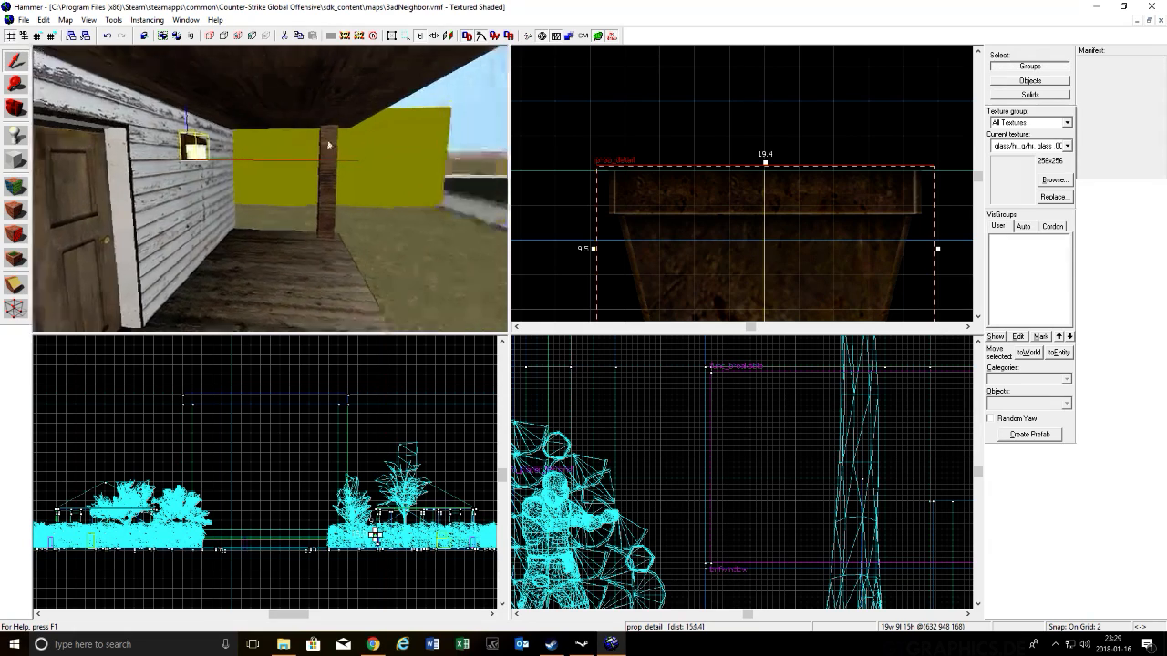
left_click_drag(757, 217, 757, 151)
key("w")
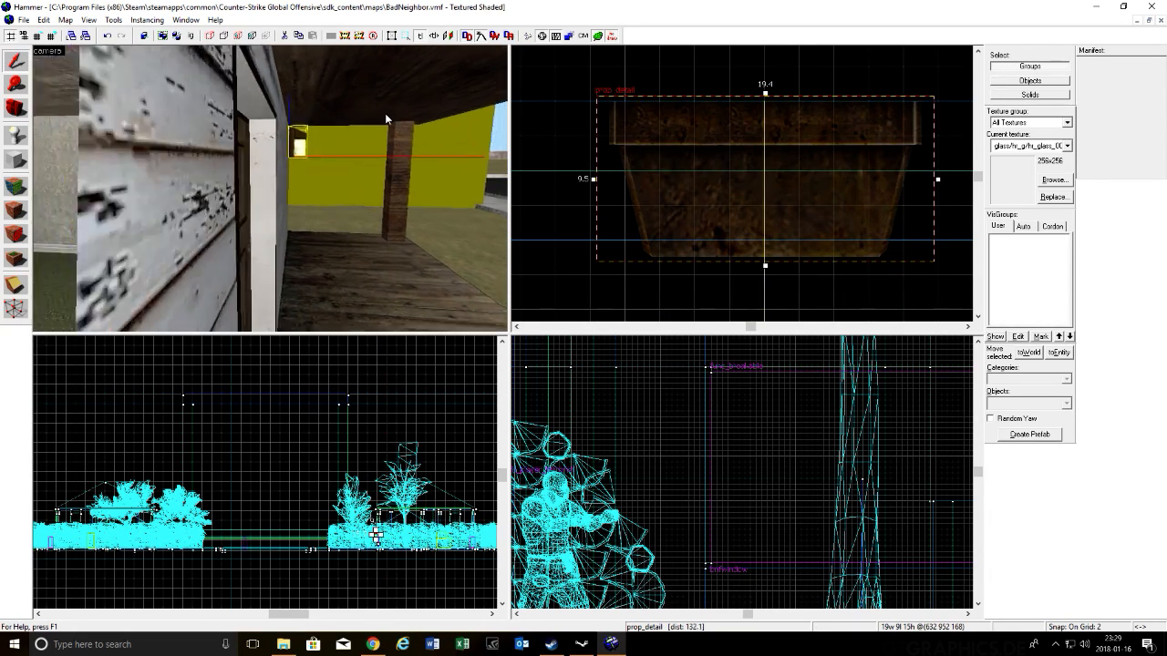
left_click_drag(705, 183, 717, 134)
scroll(717, 133, "down", 6)
scroll(763, 99, "up", 8)
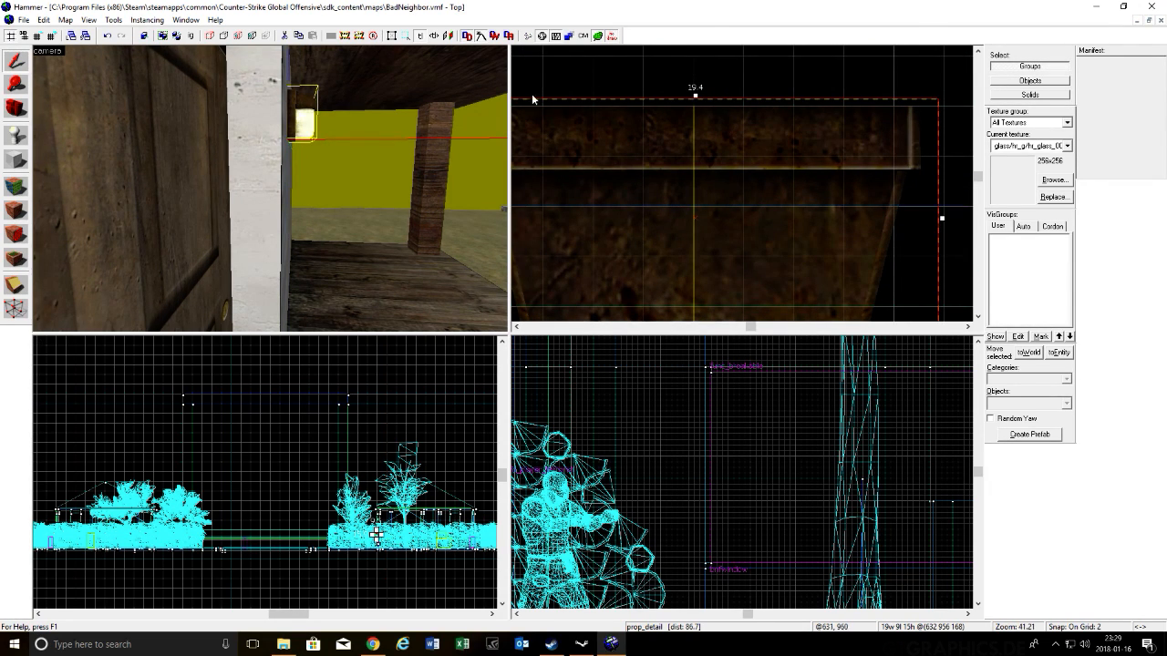
Step: Shift the lamp prop about 14 units along the wall toward the front door
key("z")
key("d")
key("s")
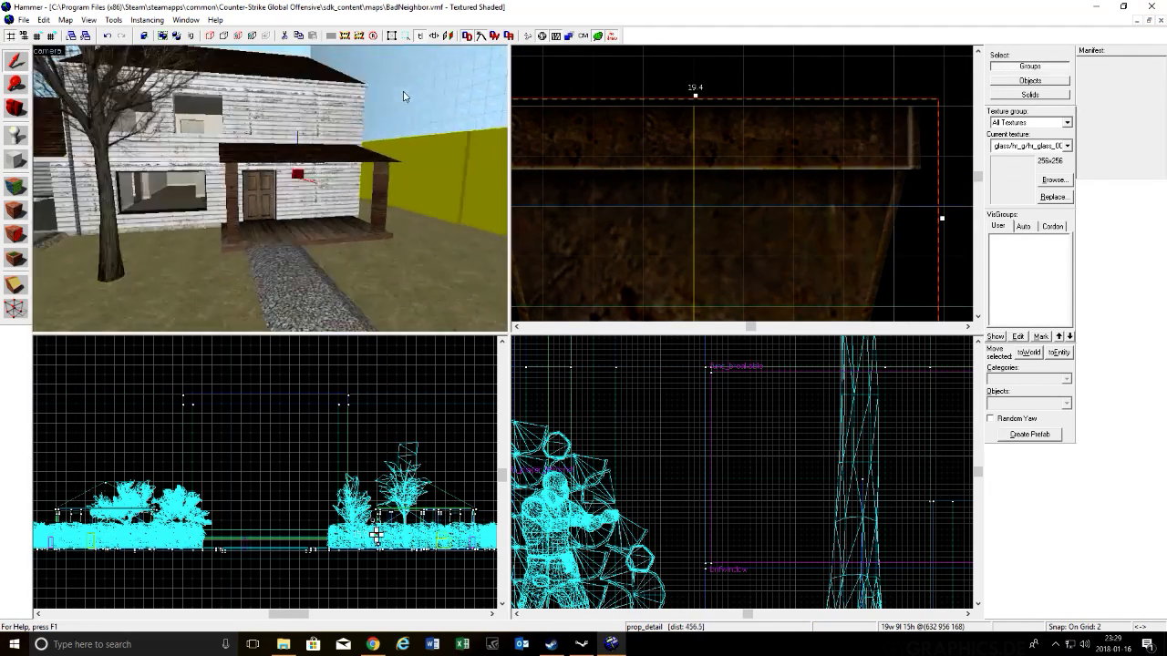
key("w")
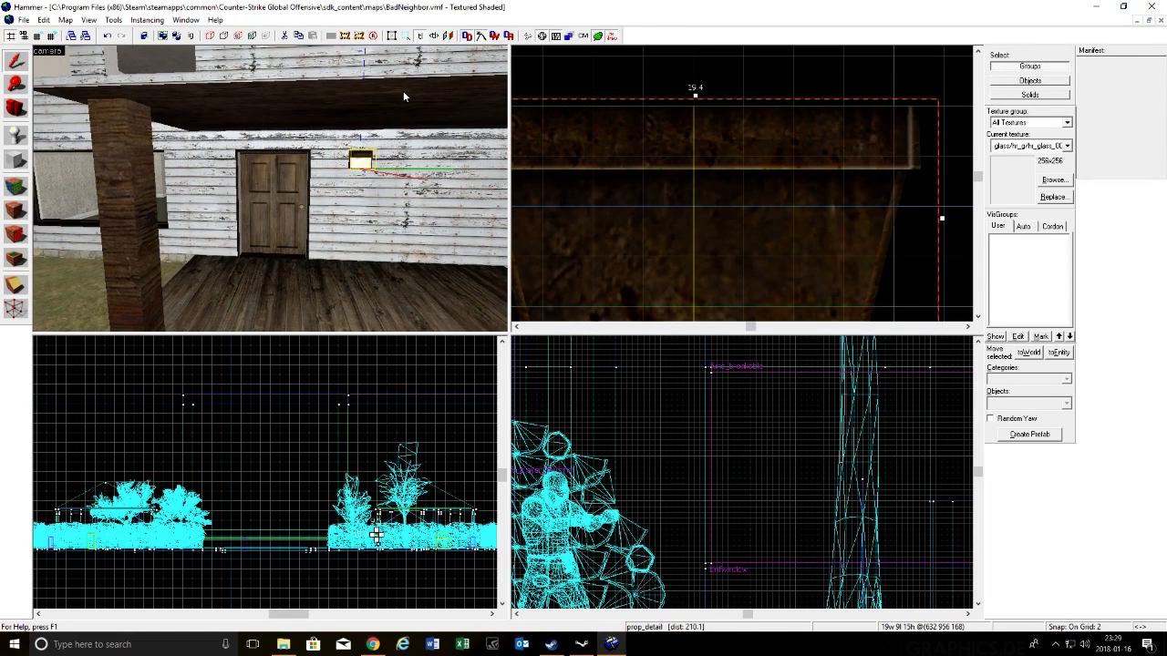
scroll(604, 162, "down", 10)
left_click_drag(655, 155, 616, 155)
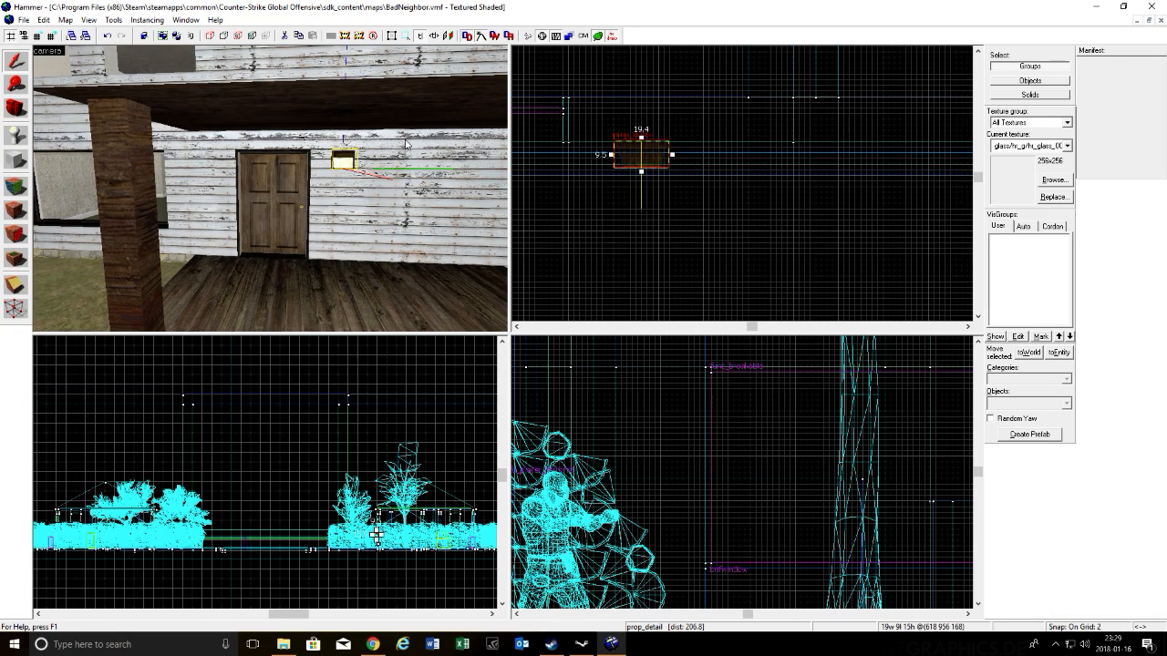
key("s")
key("w")
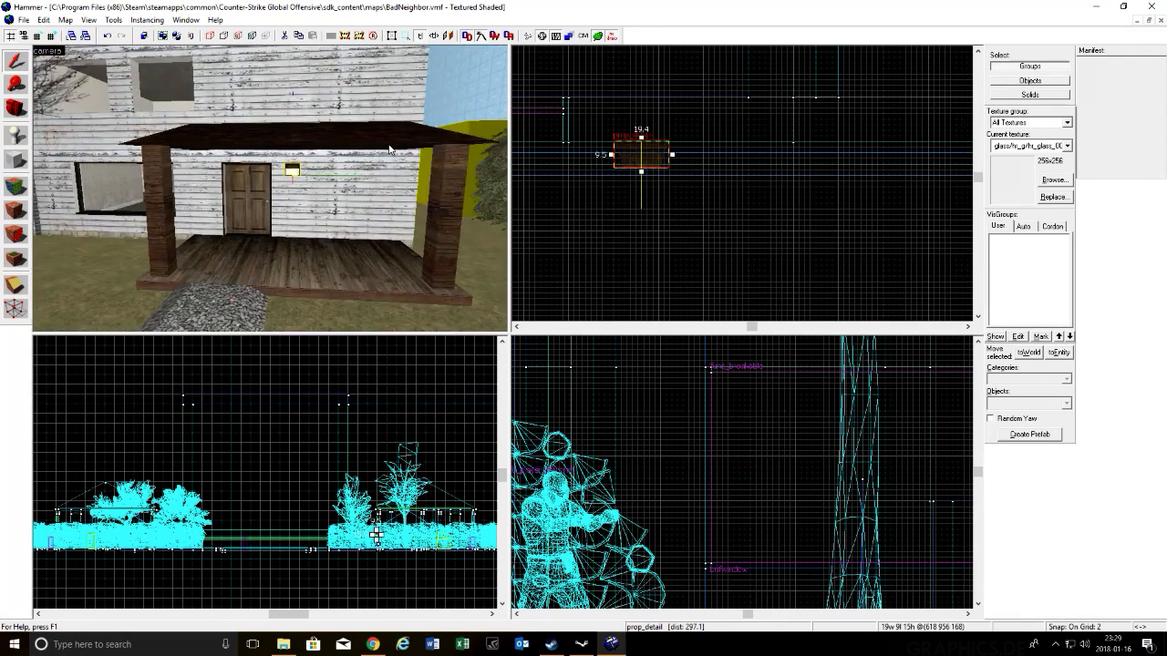
Step: Examine the house front and its upper-floor window openings in the camera view
key("a")
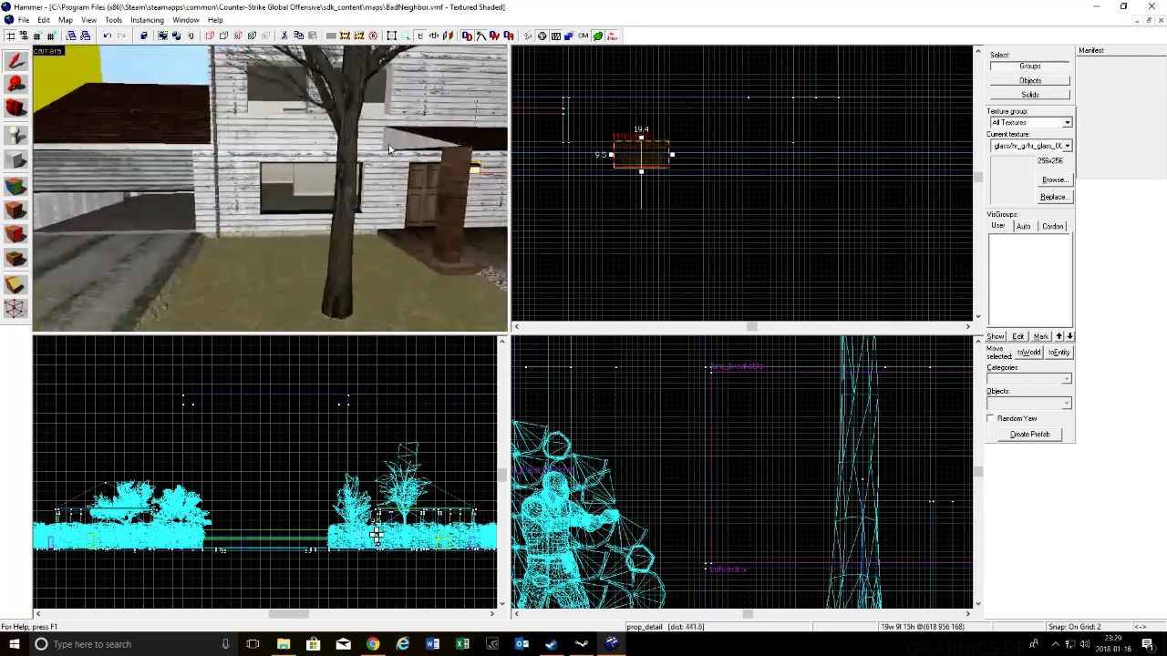
key("w")
key("s")
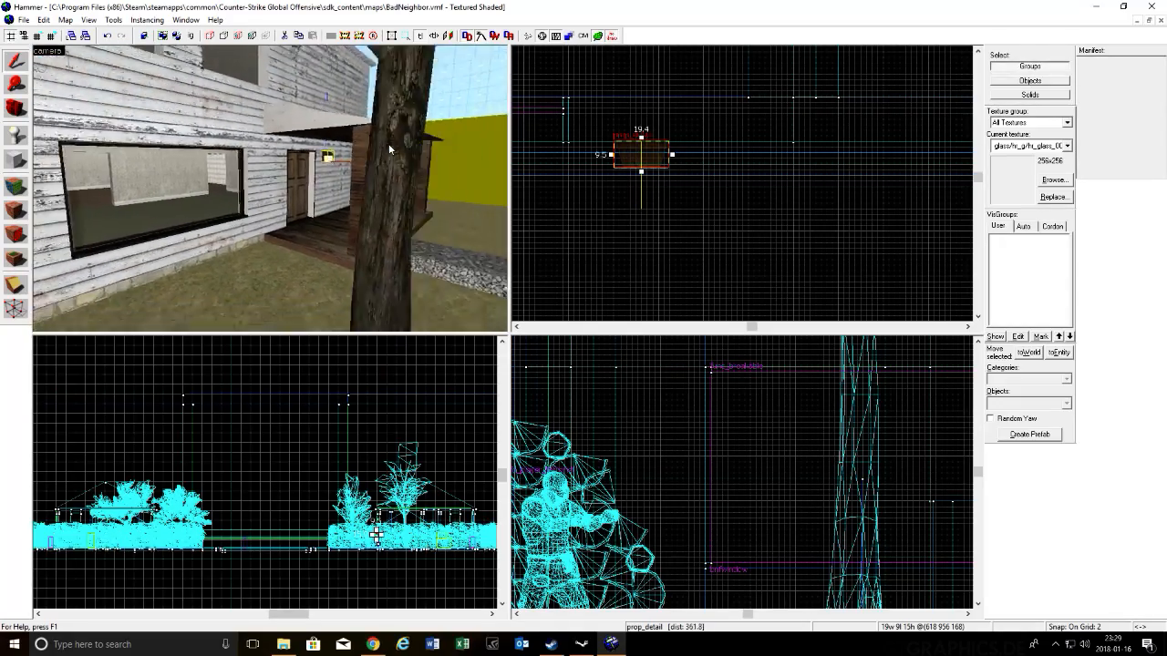
key("w")
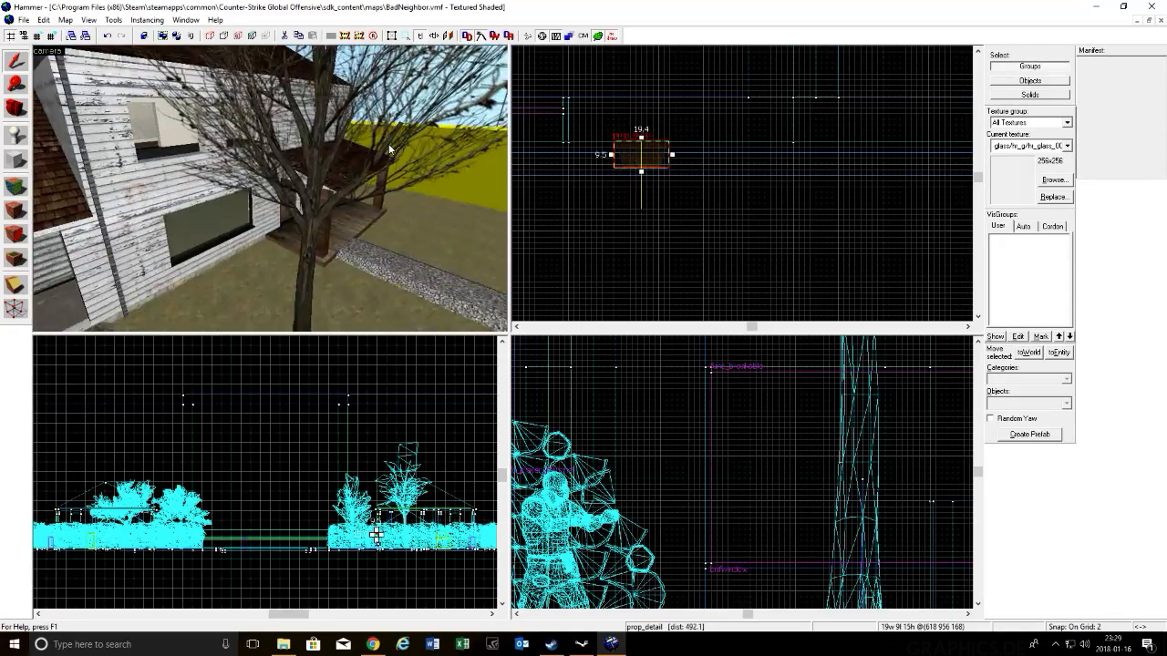
key("w")
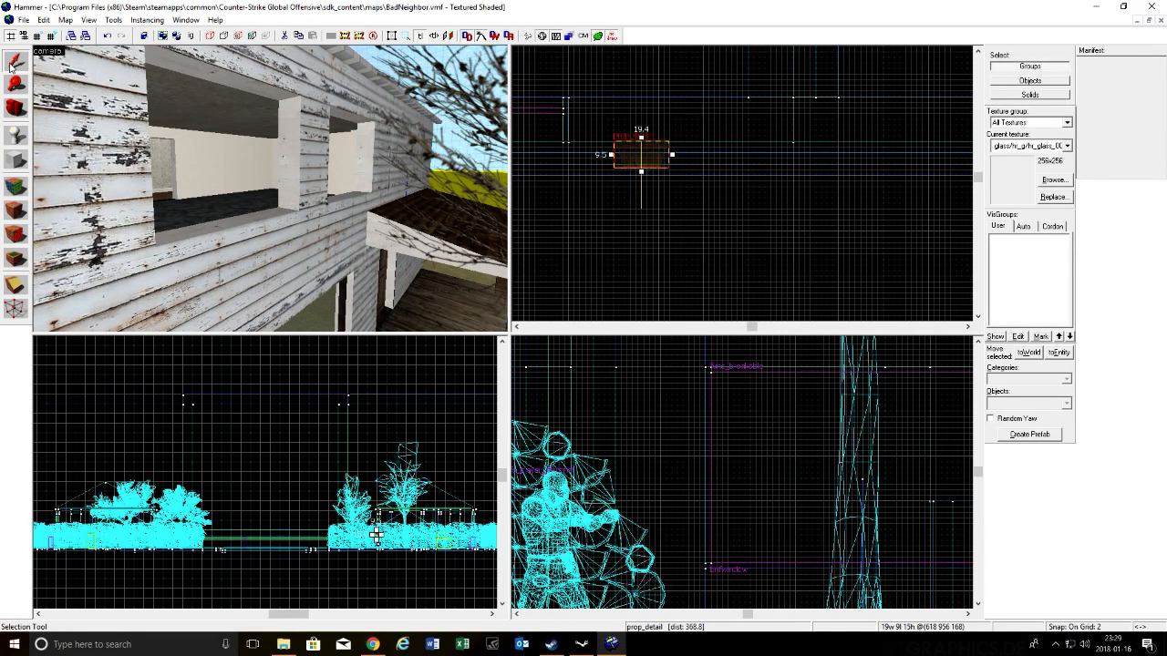
key("s")
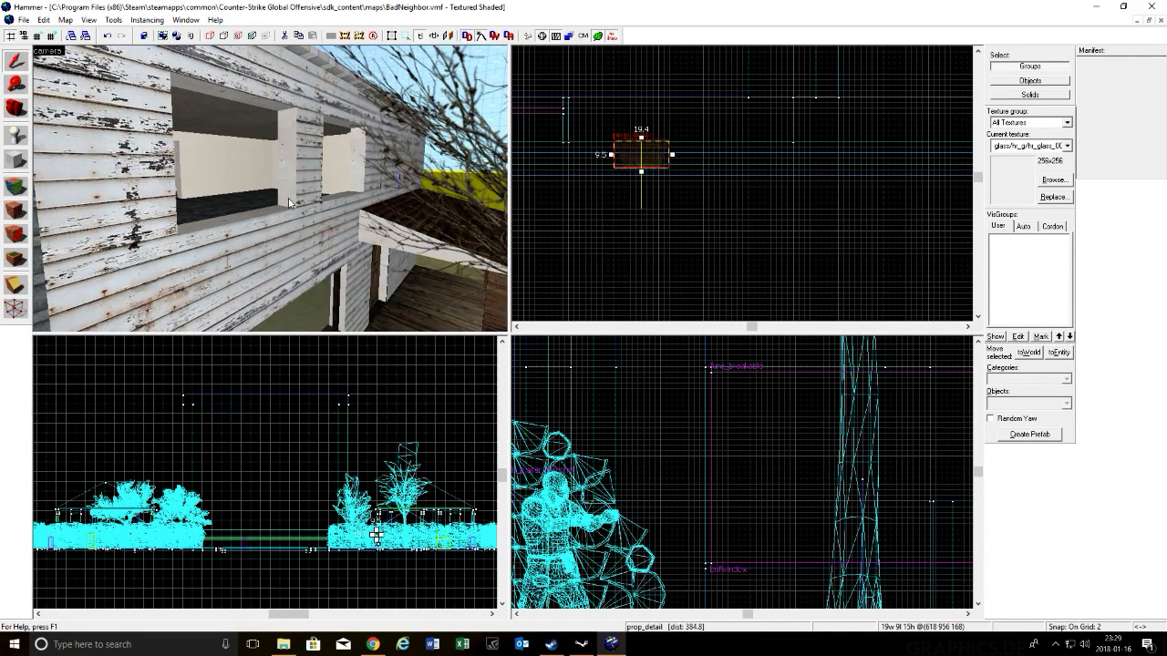
key("w")
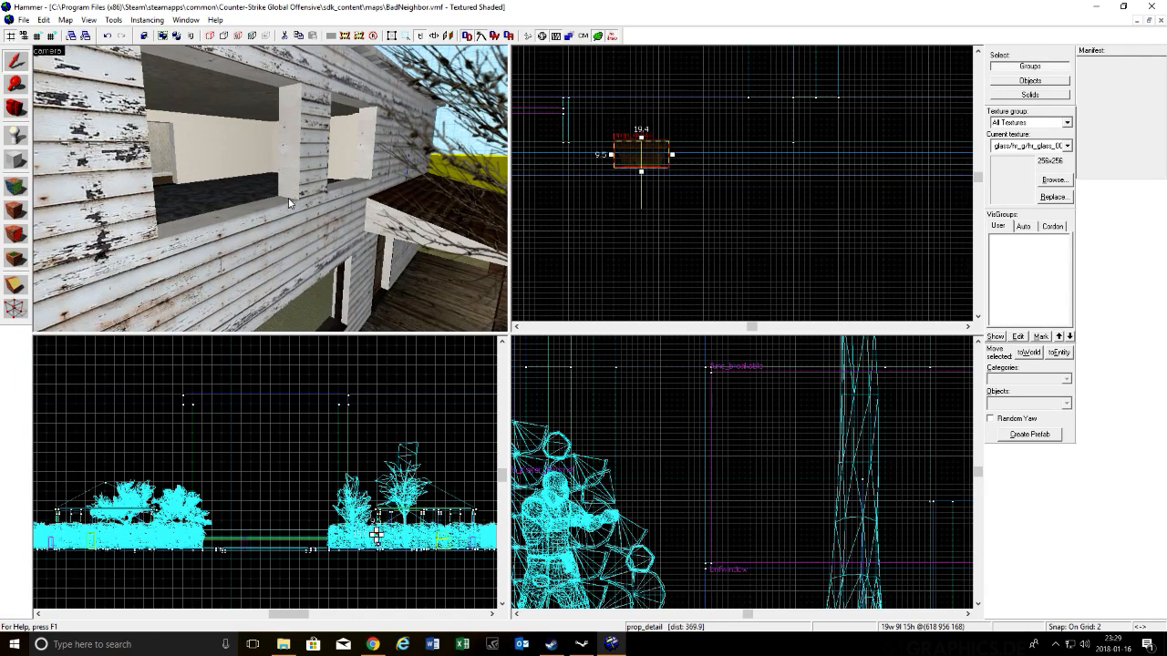
key("Right")
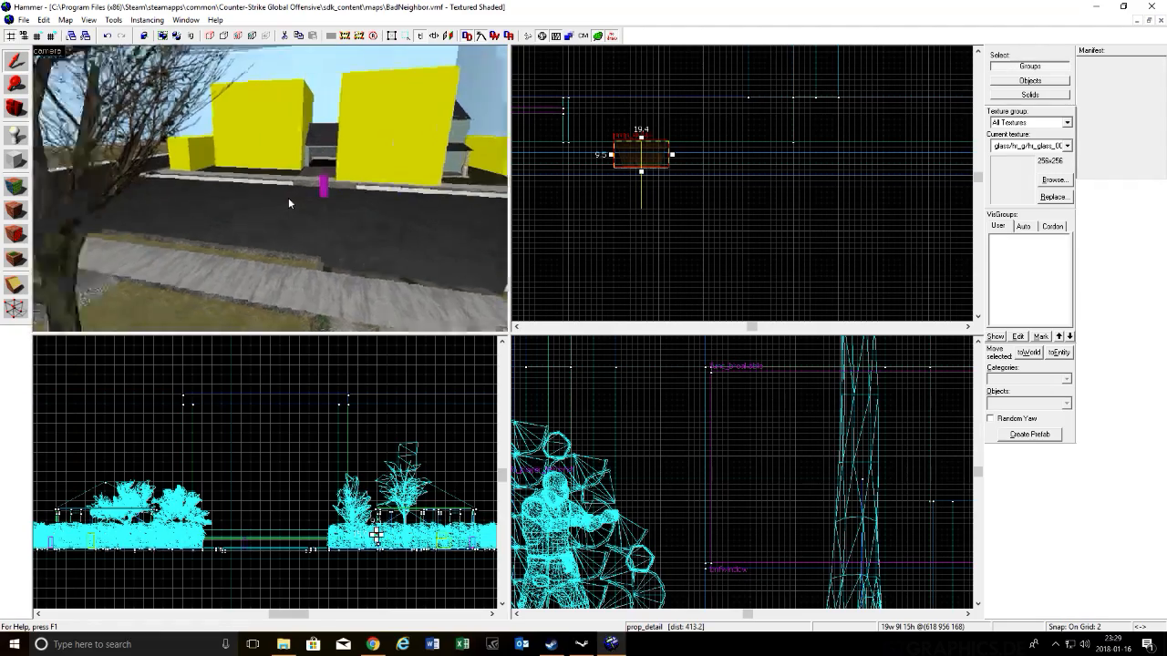
key("w")
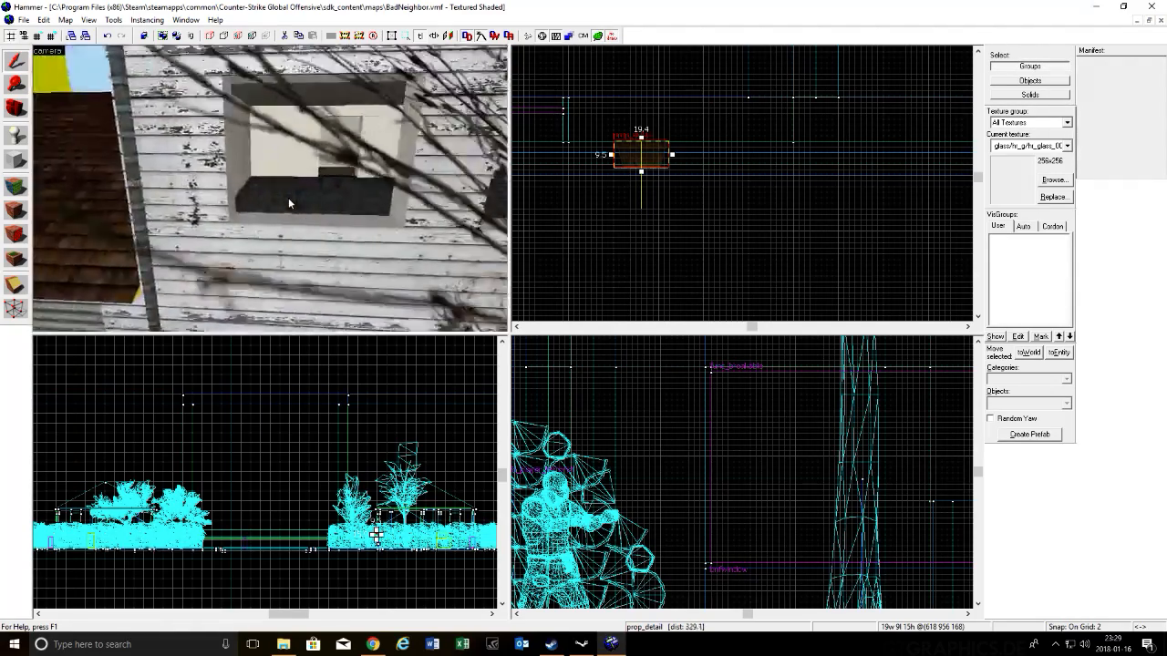
key("w")
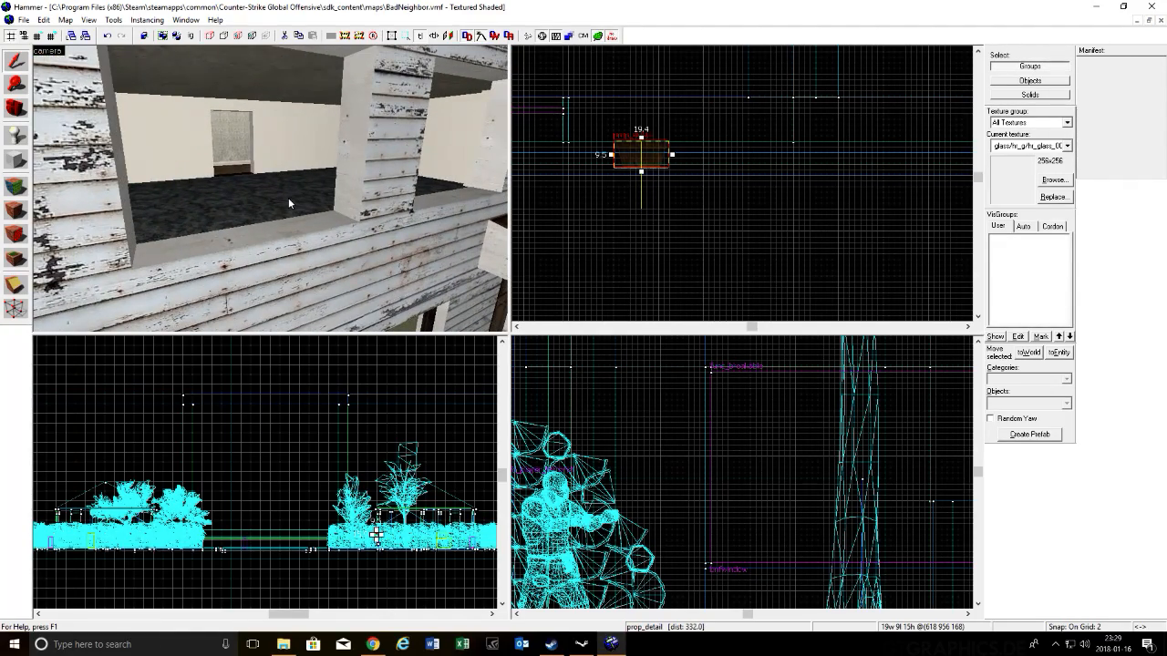
key("s")
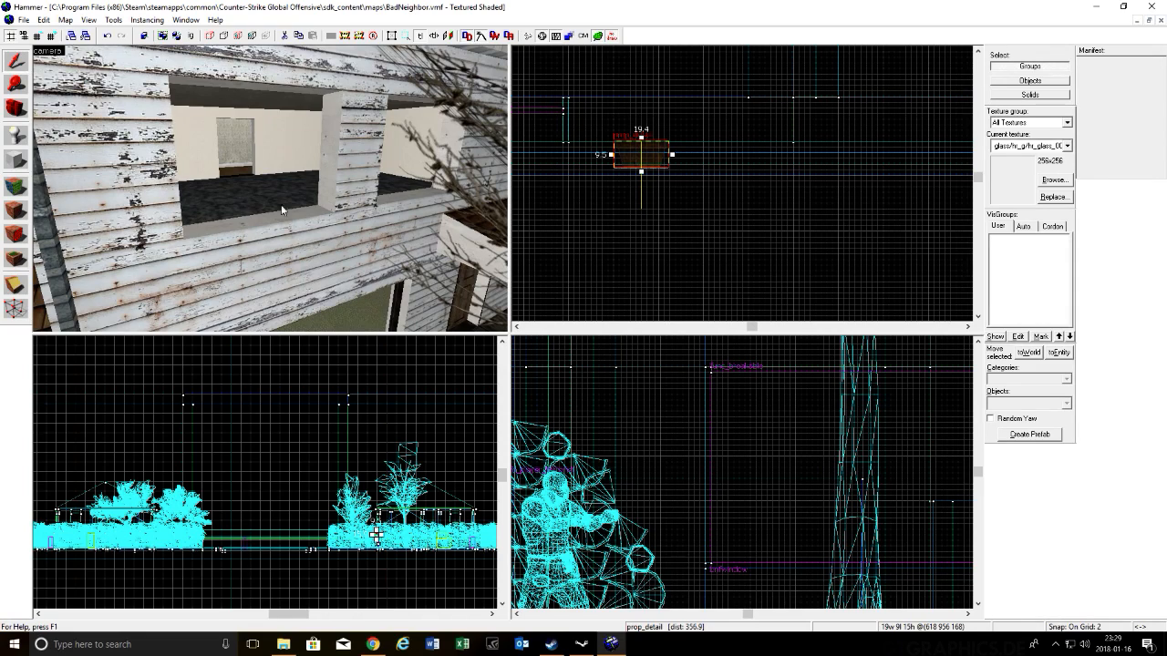
left_click(322, 171)
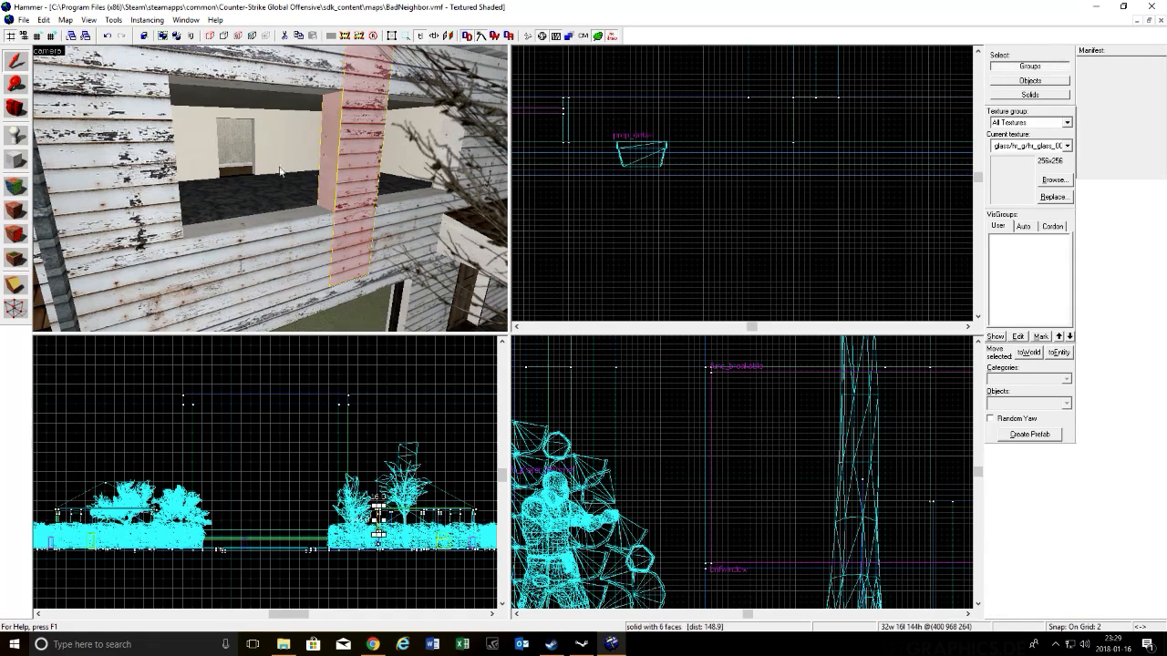
left_click(15, 160)
scroll(609, 169, "down", 3)
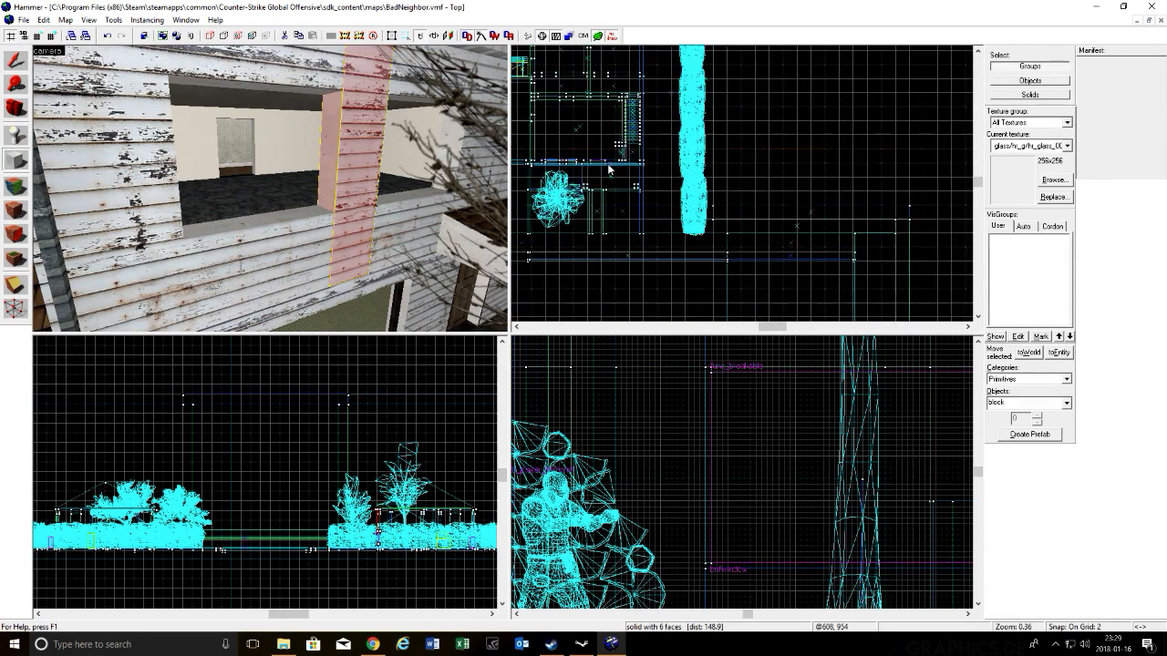
scroll(609, 168, "down", 3)
scroll(565, 214, "up", 2)
scroll(588, 217, "down", 4)
scroll(619, 102, "up", 15)
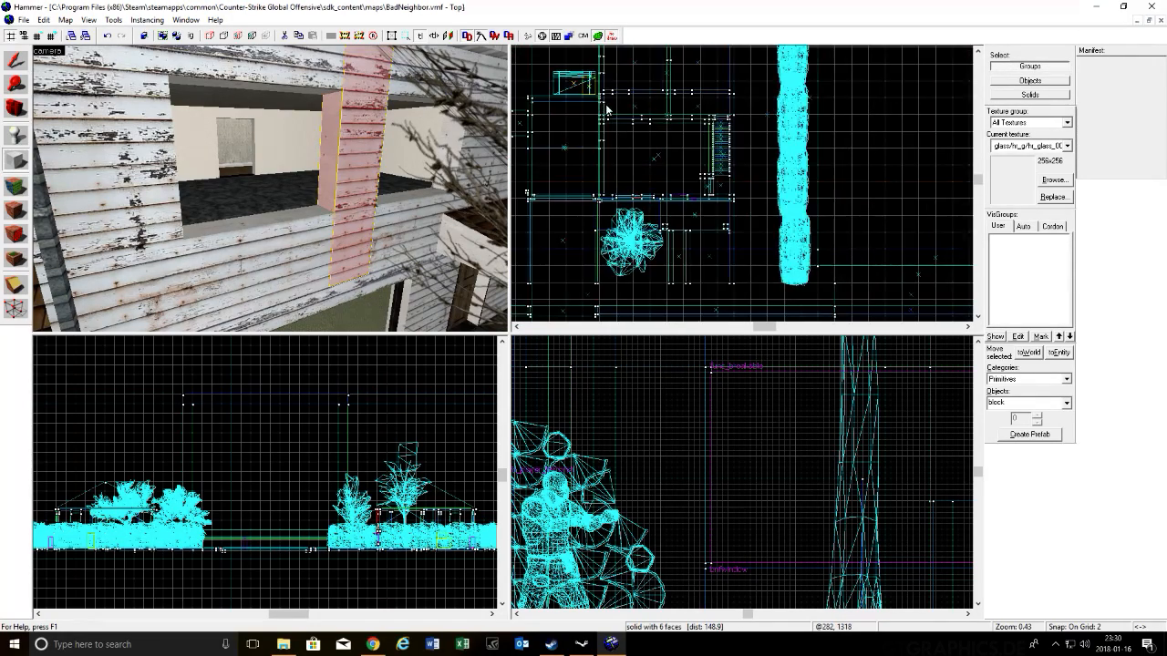
scroll(633, 245, "up", 3)
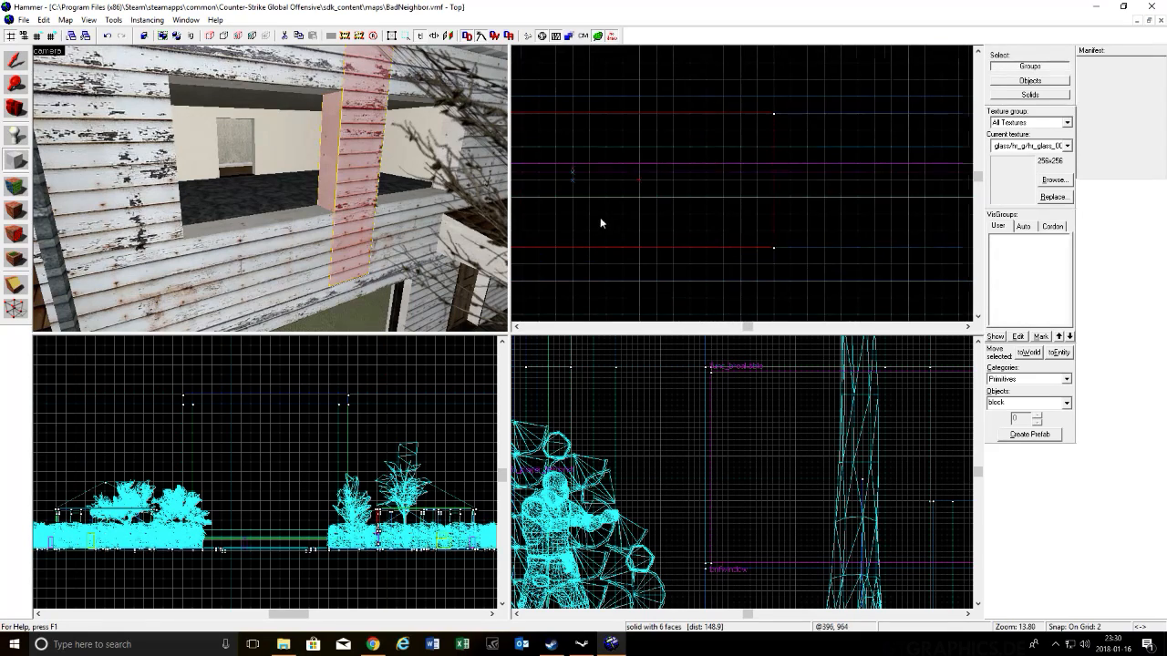
left_click_drag(532, 180, 689, 192)
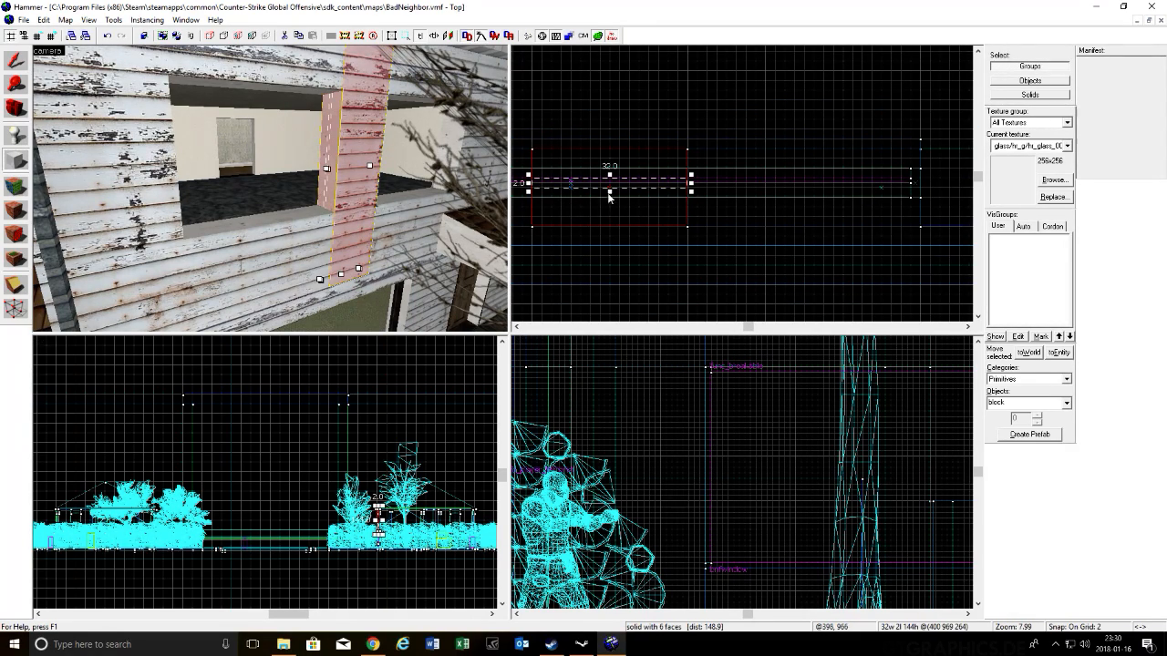
scroll(606, 201, "down", 1)
scroll(663, 358, "down", 14)
scroll(686, 383, "up", 7)
scroll(686, 401, "up", 3)
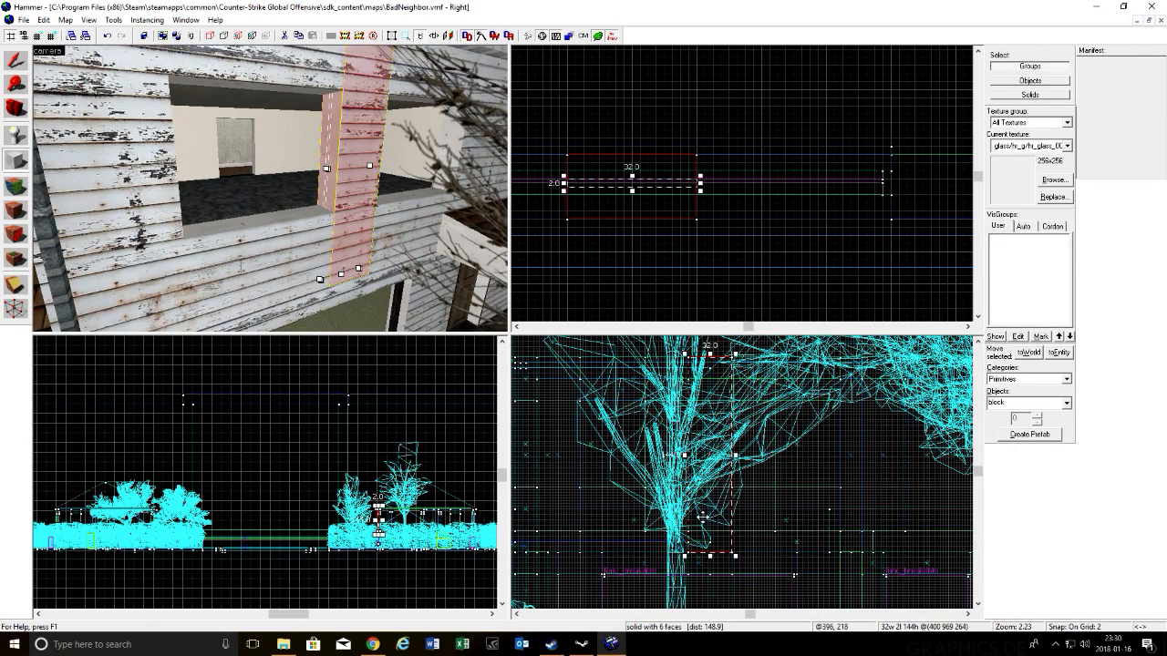
left_click_drag(710, 551, 718, 495)
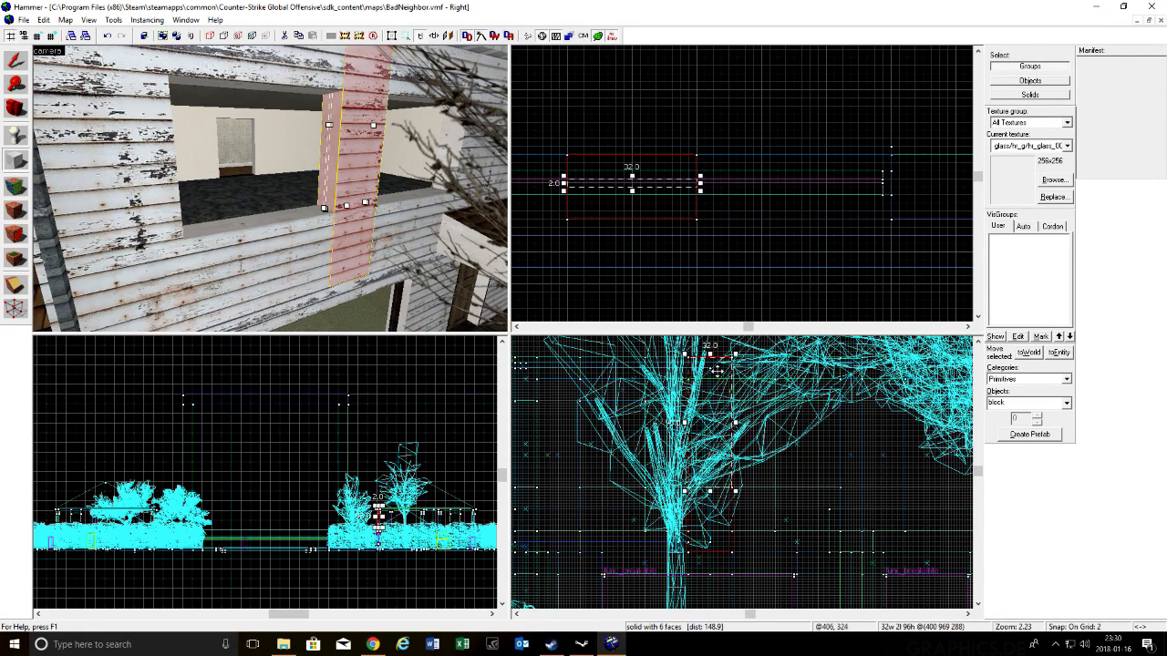
left_click_drag(712, 355, 711, 398)
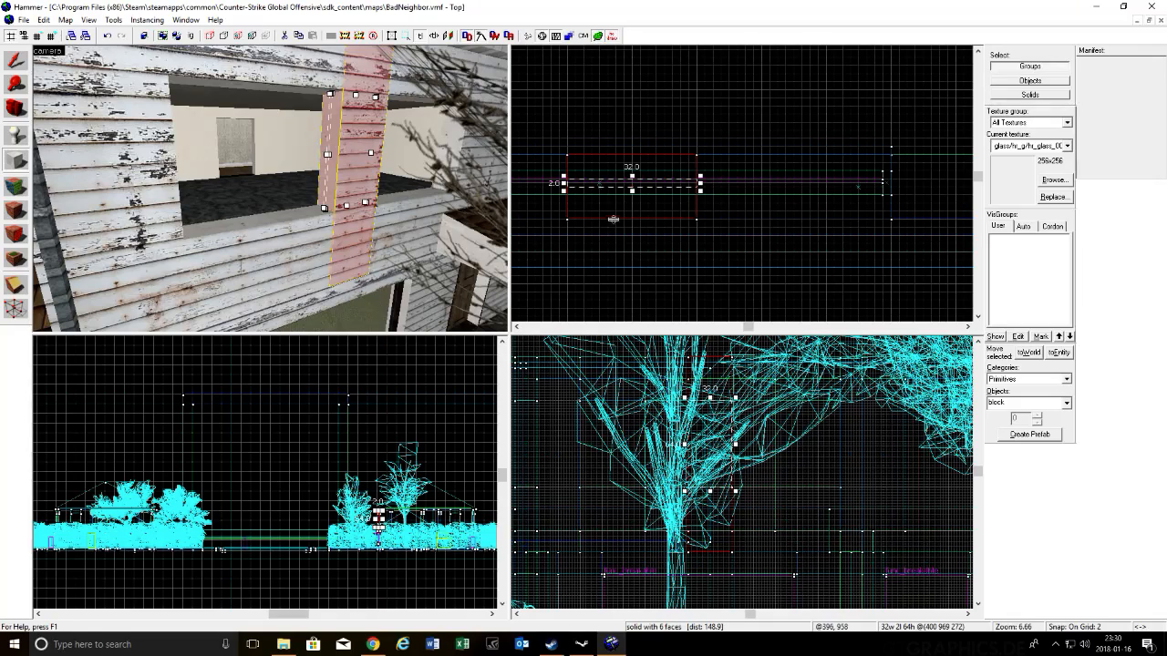
left_click_drag(620, 186, 556, 188)
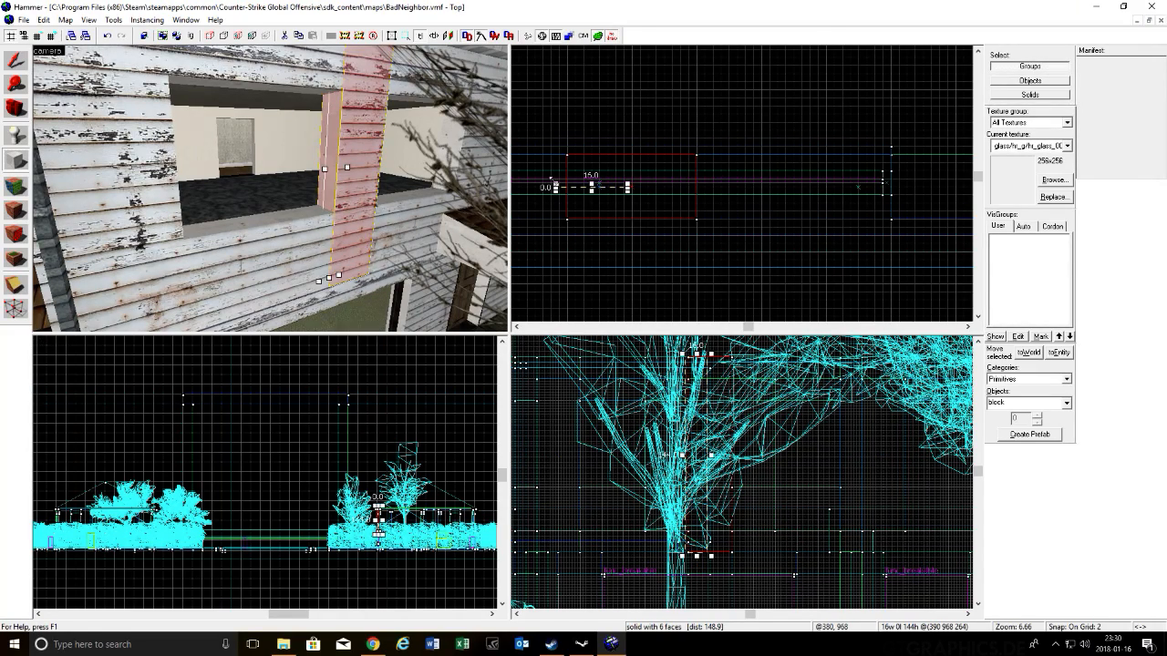
left_click(16, 60)
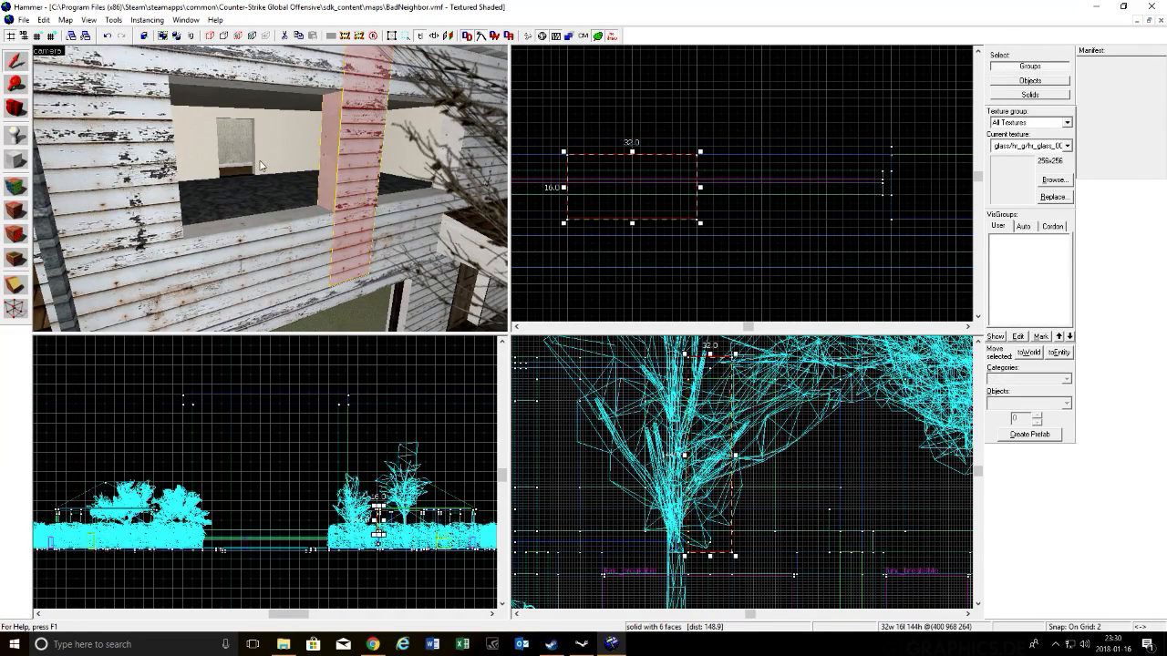
Step: Outline a block 80 × 2 × 64 units in the upper-floor window opening, using the wall section beneath it as the width reference
left_click(266, 103)
left_click(274, 234)
left_click(17, 160)
scroll(726, 217, "down", 7)
scroll(629, 195, "up", 6)
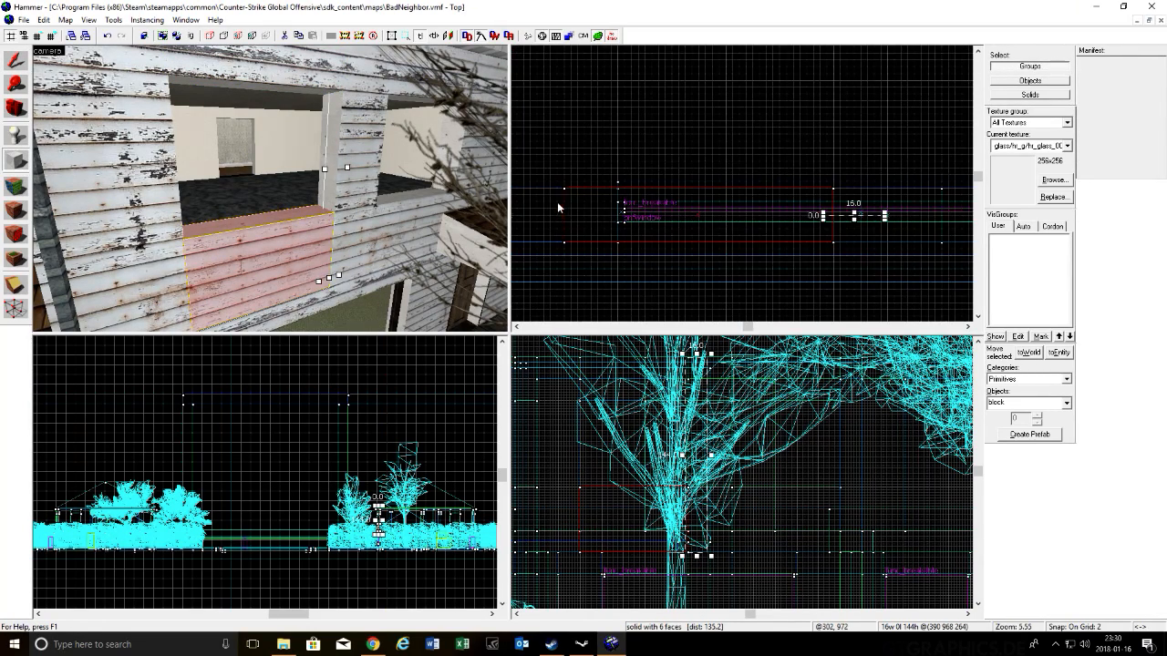
left_click_drag(562, 211, 836, 217)
left_click_drag(626, 501, 633, 399)
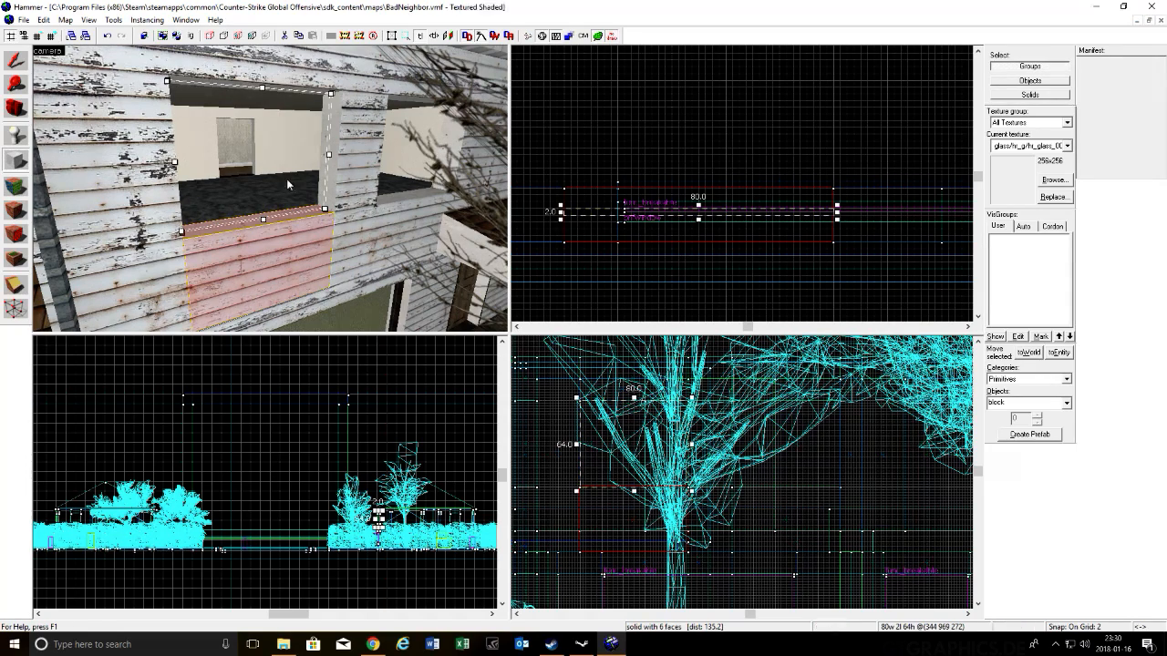
Step: Set the current texture to tools/toolsnodraw and create the outlined block in the window opening
left_click(1068, 182)
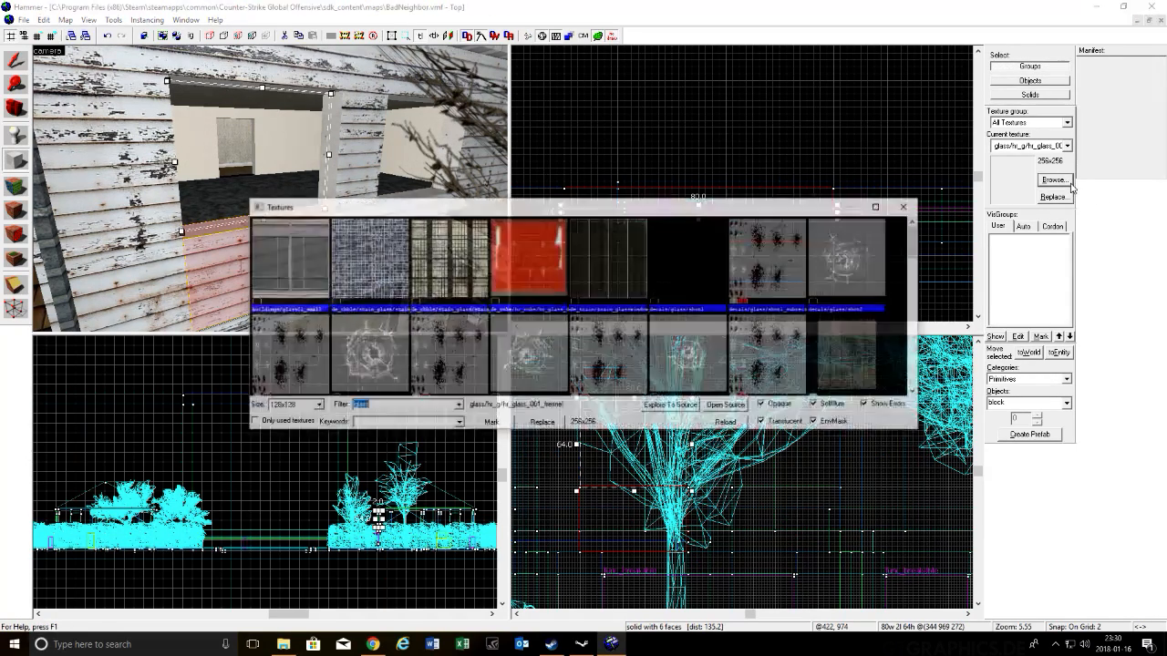
type("nod")
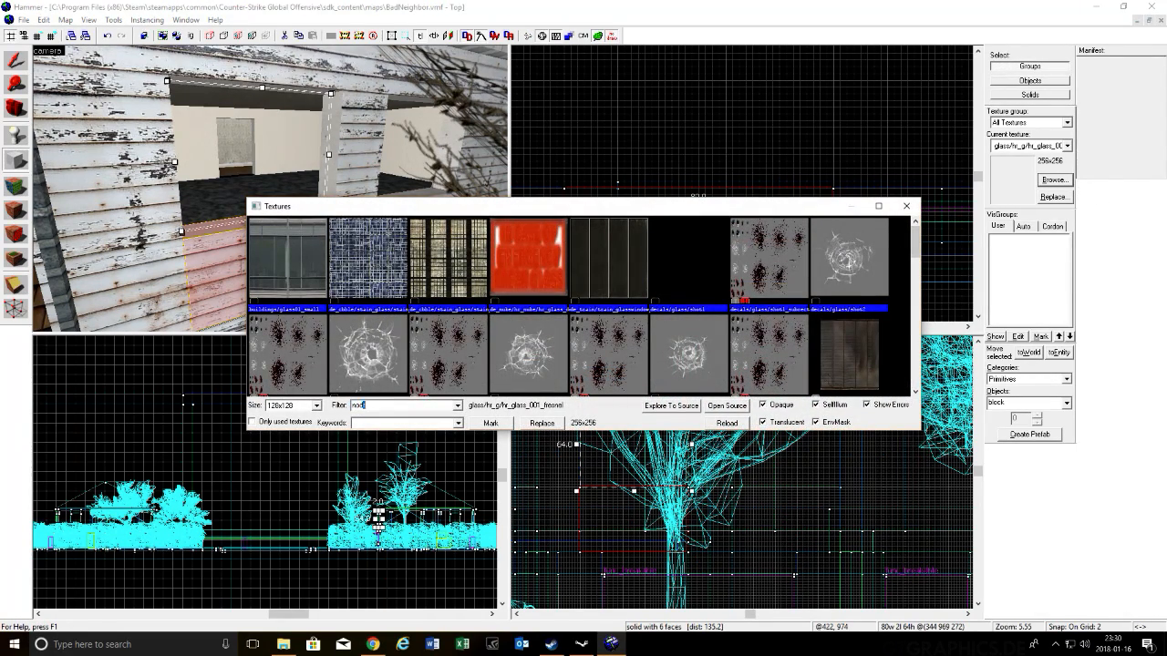
double_click(305, 244)
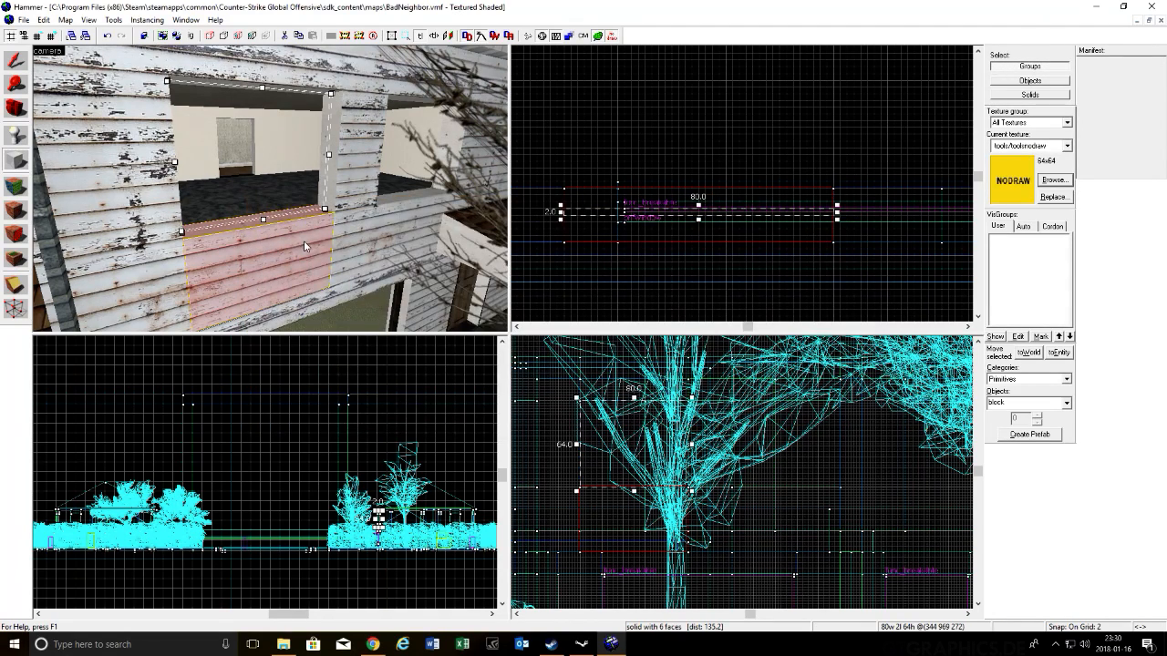
key("Return")
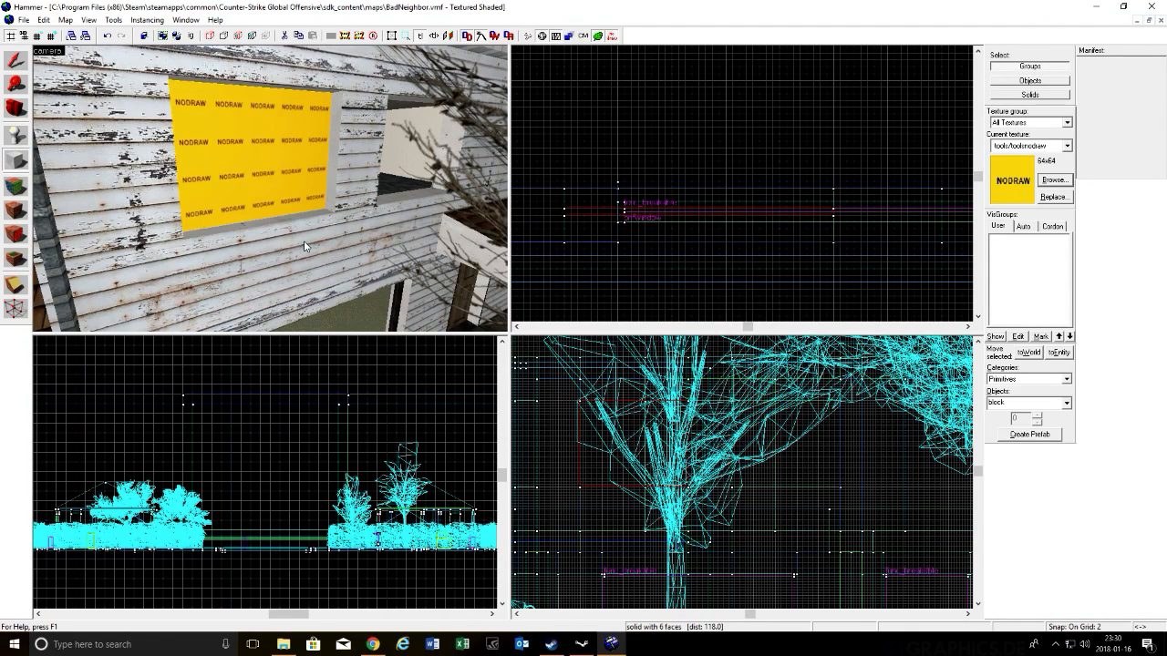
Step: Copy the nodraw block that fills the first upper-floor window opening
left_click(25, 64)
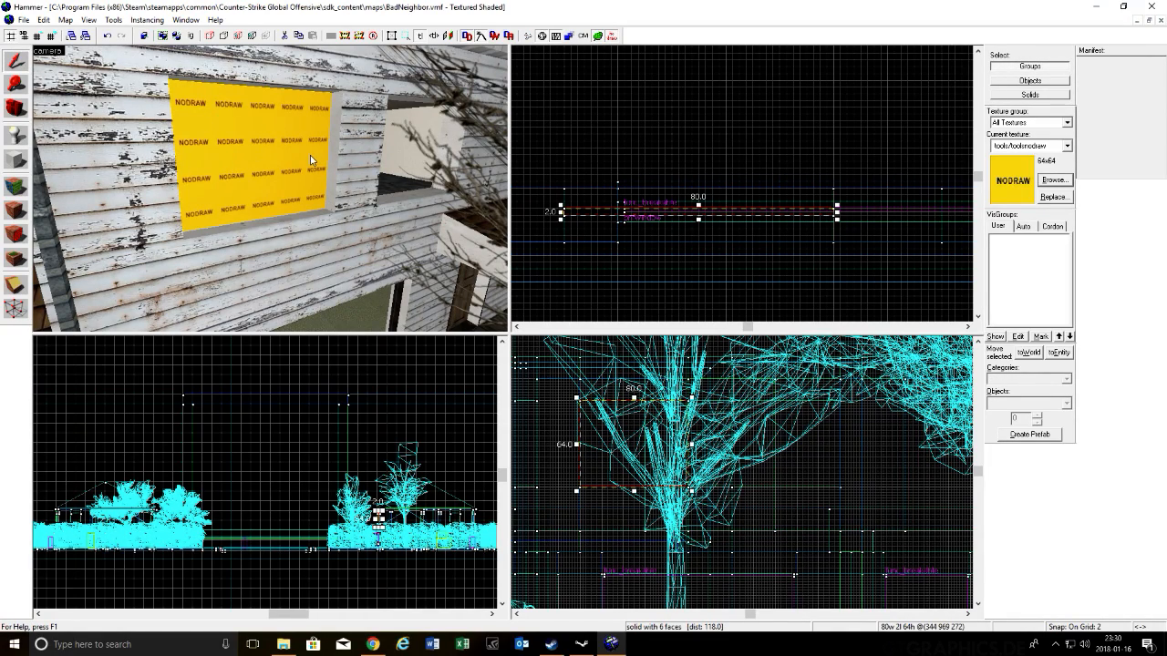
left_click(43, 20)
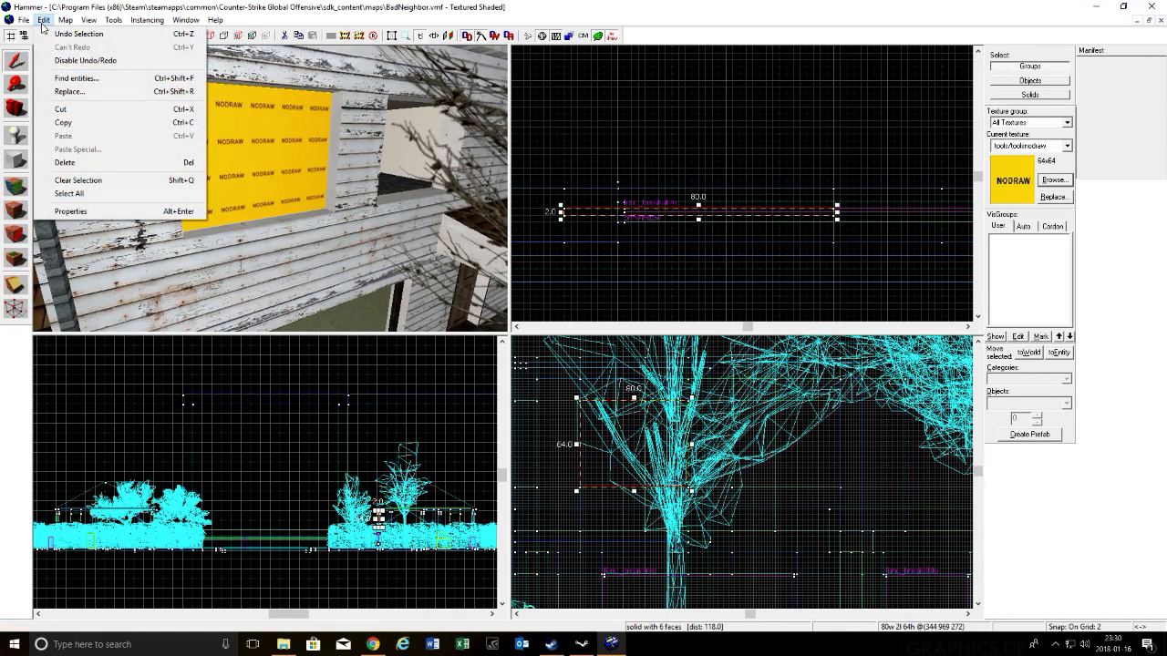
left_click(79, 123)
left_click(15, 162)
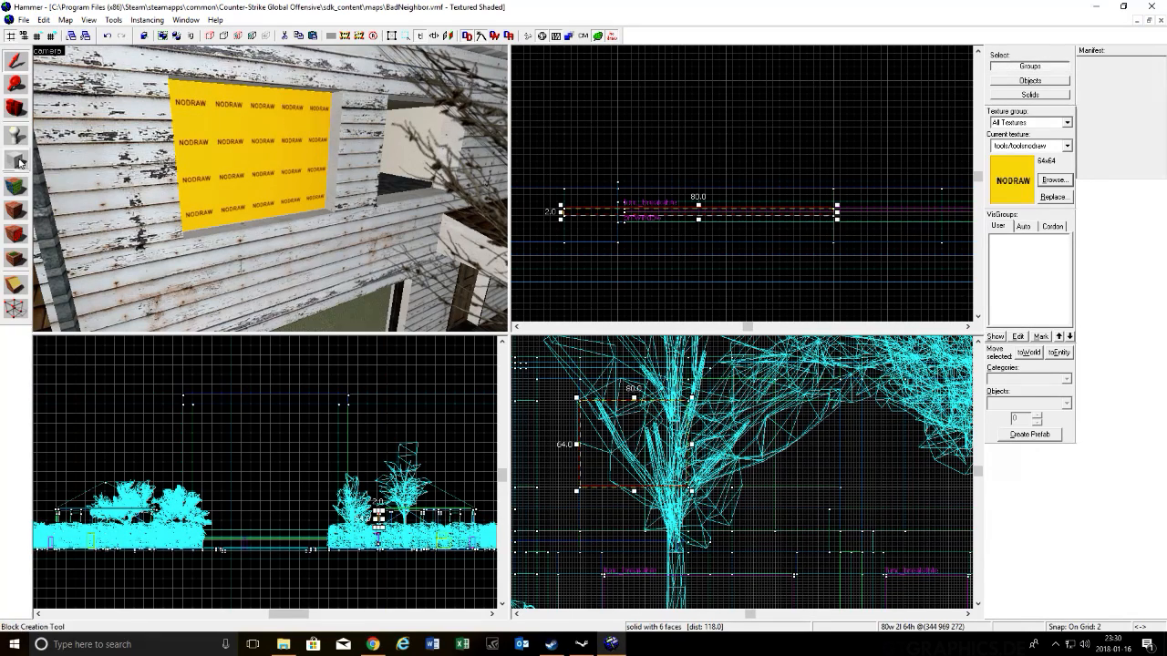
left_click(15, 63)
Step: Outline a second 2-unit-thick block along the house front in the top view, about 94 units wide and 64 high
scroll(625, 167, "down", 4)
scroll(903, 188, "up", 3)
left_click(27, 161)
scroll(911, 185, "up", 3)
scroll(843, 185, "up", 5)
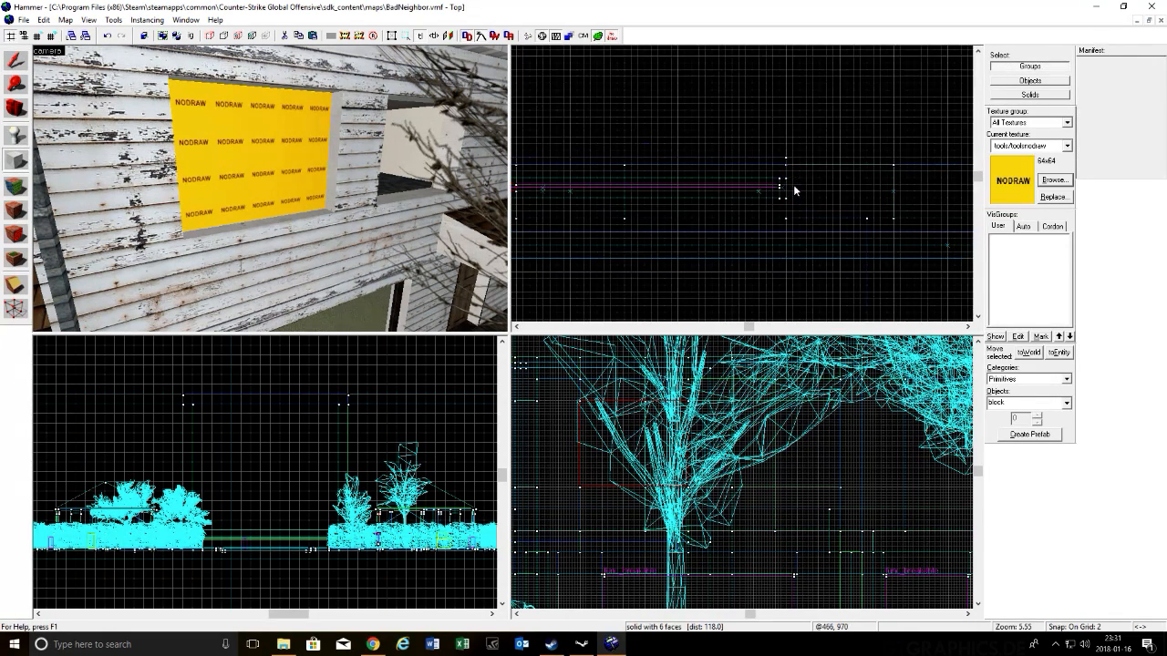
mouse_move(784, 184)
left_mouse_down()
mouse_move(838, 190)
mouse_move(810, 193)
mouse_move(980, 187)
mouse_move(930, 191)
left_mouse_up()
scroll(930, 191, "down", 7)
left_click(967, 328)
scroll(667, 195, "up", 6)
scroll(599, 189, "down", 7)
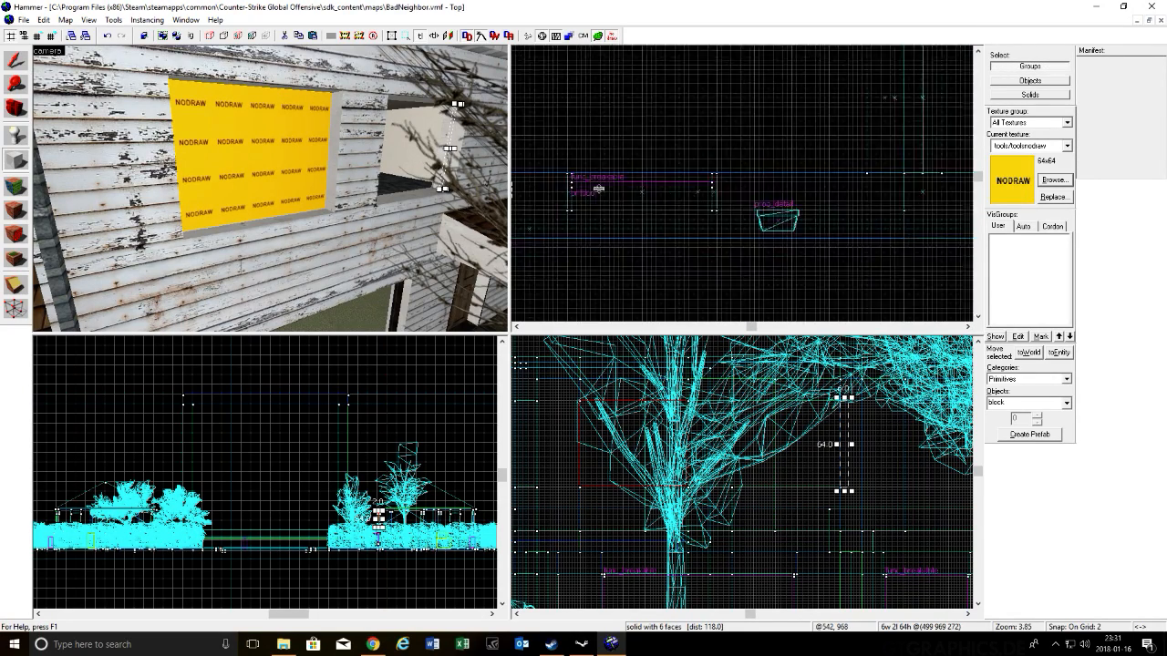
left_click_drag(563, 189, 664, 194)
scroll(659, 175, "up", 7)
Step: Shift the second block outline about 38 units along the wall toward the neighbouring upper-floor window opening
key("z")
key("w")
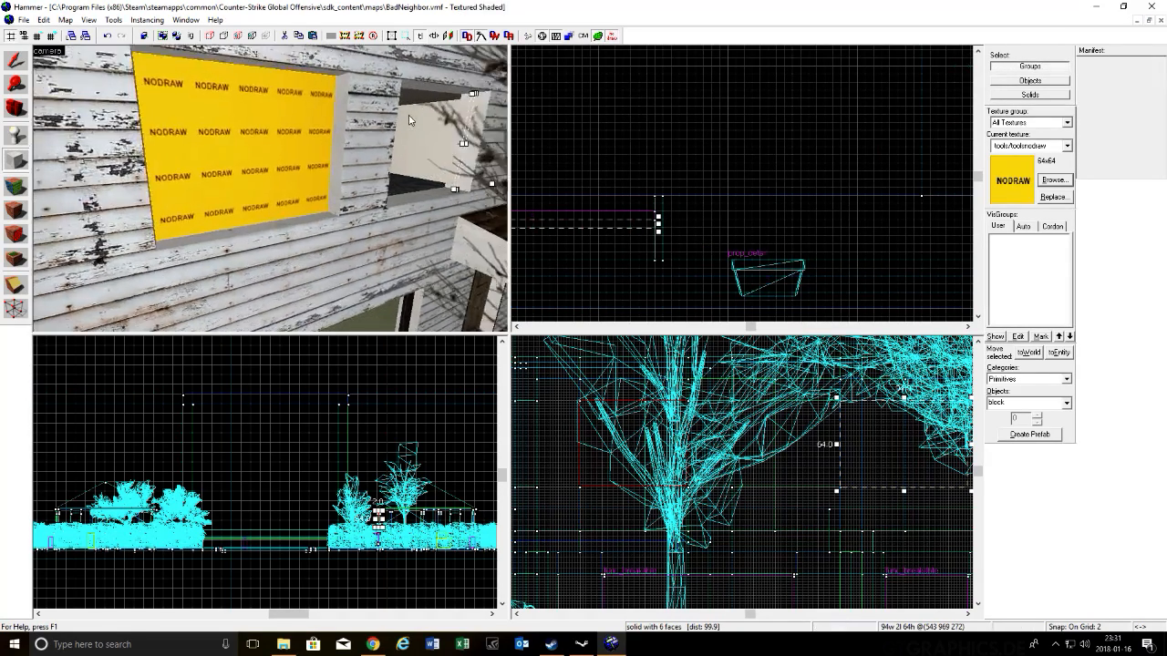
key("d")
scroll(663, 209, "down", 10)
scroll(602, 193, "up", 3)
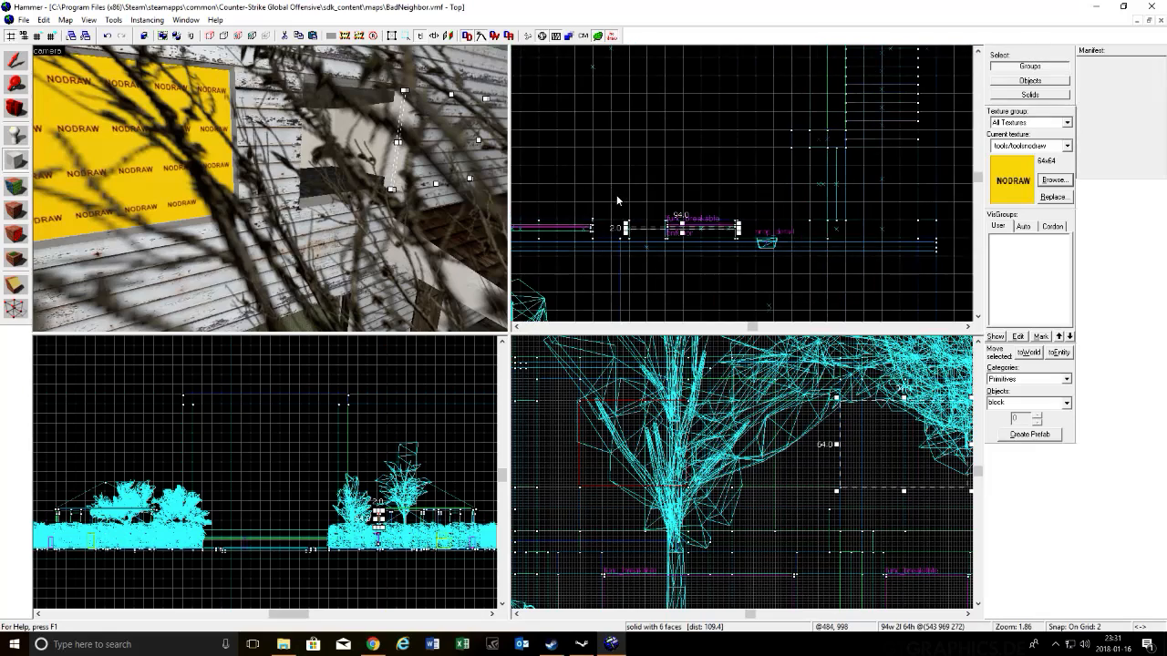
scroll(613, 212, "up", 3)
scroll(685, 251, "up", 2)
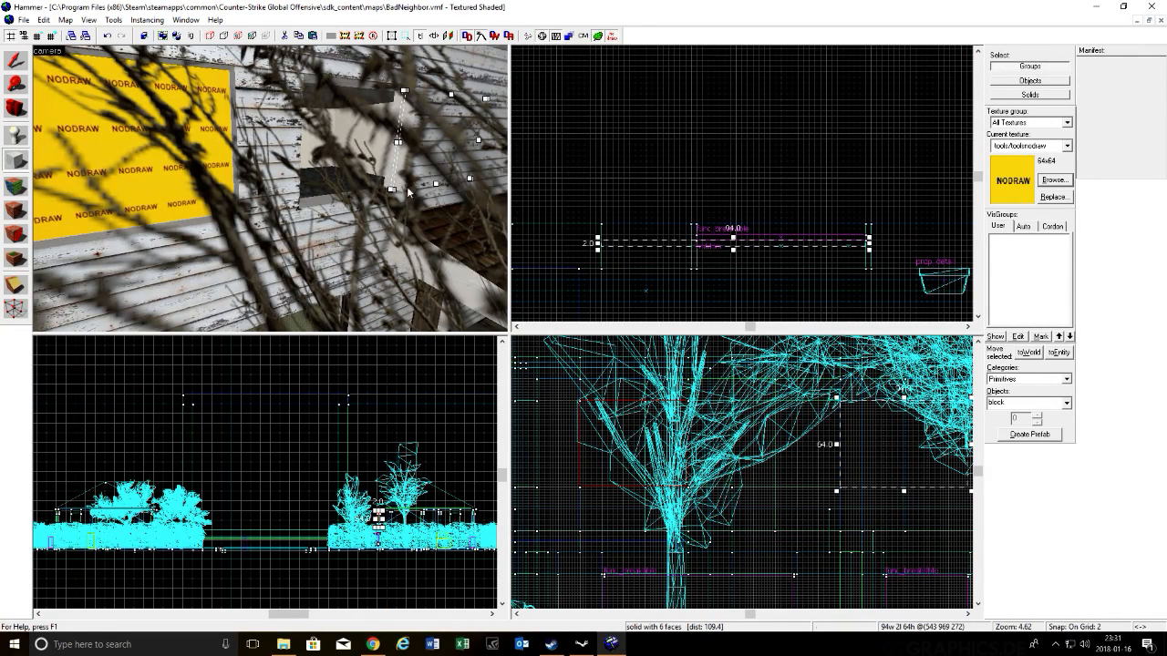
key("z")
key("w")
key("s")
key("z")
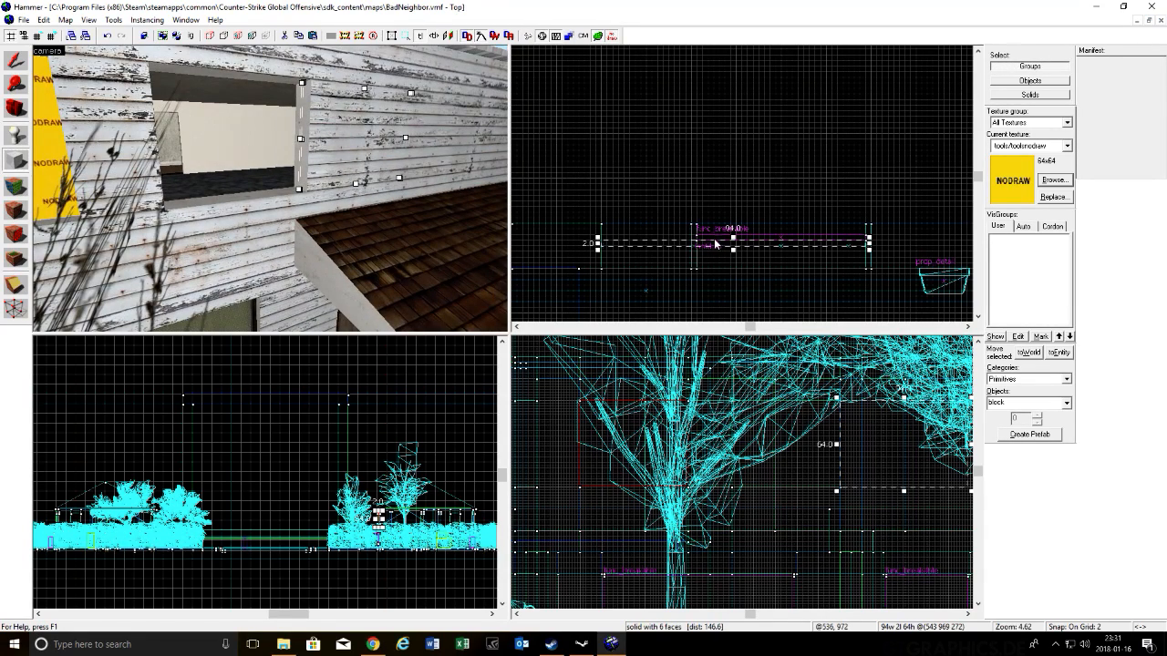
left_click_drag(714, 244, 612, 244)
scroll(574, 244, "down", 2)
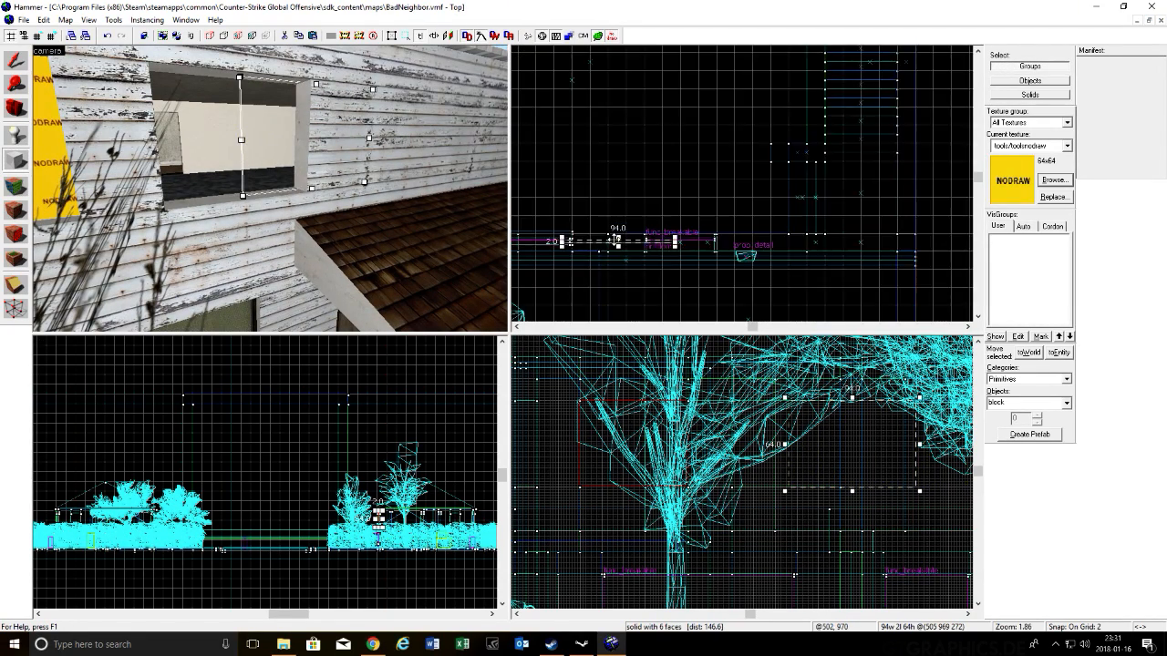
Step: Stretch the block outline to about 136 units wide so one end meets the edge of the second window opening
scroll(573, 244, "up", 3)
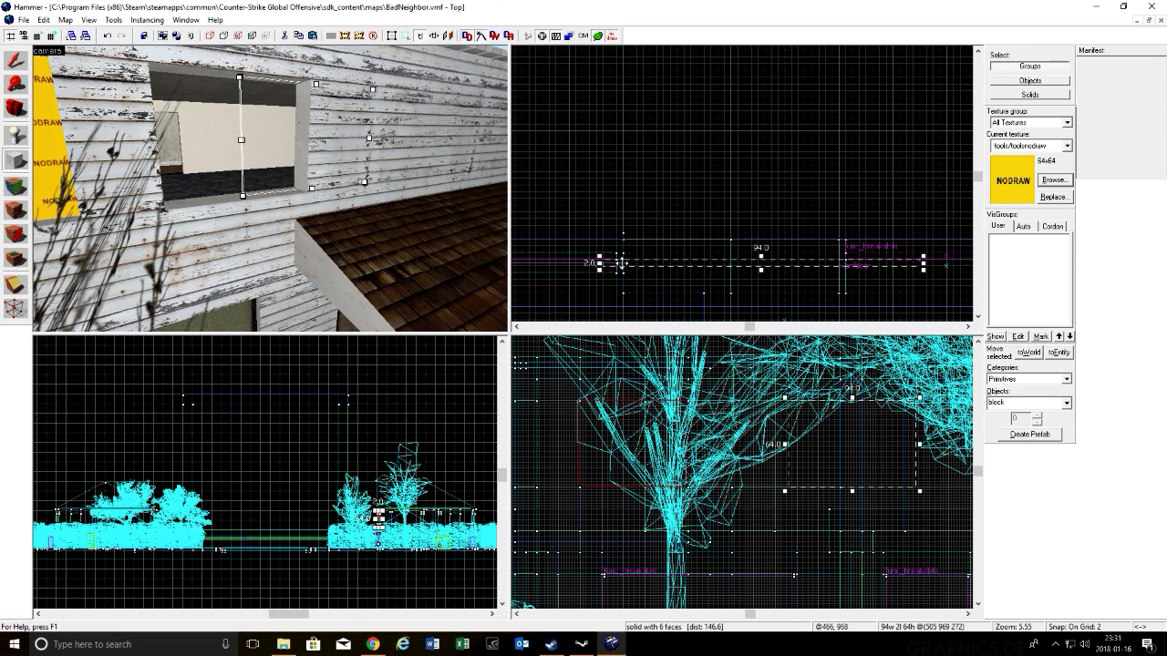
left_click_drag(599, 263, 474, 270)
scroll(651, 234, "down", 5)
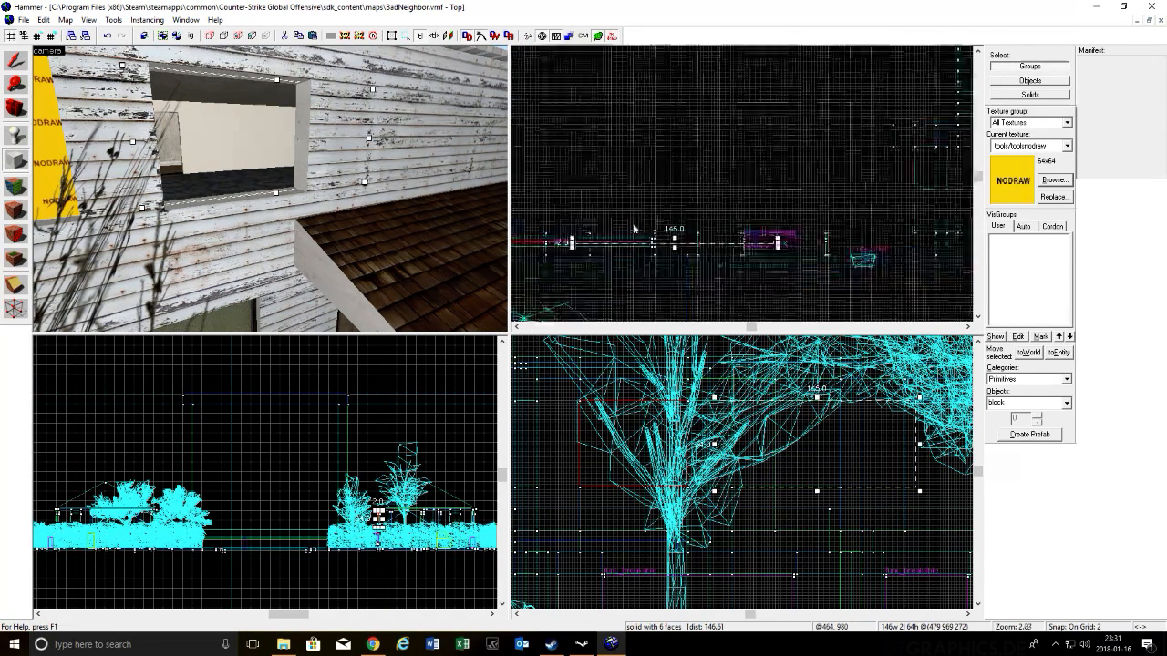
scroll(577, 232, "up", 6)
left_click_drag(571, 278, 618, 279)
scroll(697, 169, "down", 3)
scroll(670, 219, "up", 3)
scroll(640, 246, "up", 7)
left_click_drag(671, 218, 654, 218)
Step: Shorten the outline's other end to make it 80 units wide and create the nodraw block in the second window opening
scroll(702, 194, "down", 4)
scroll(707, 193, "down", 7)
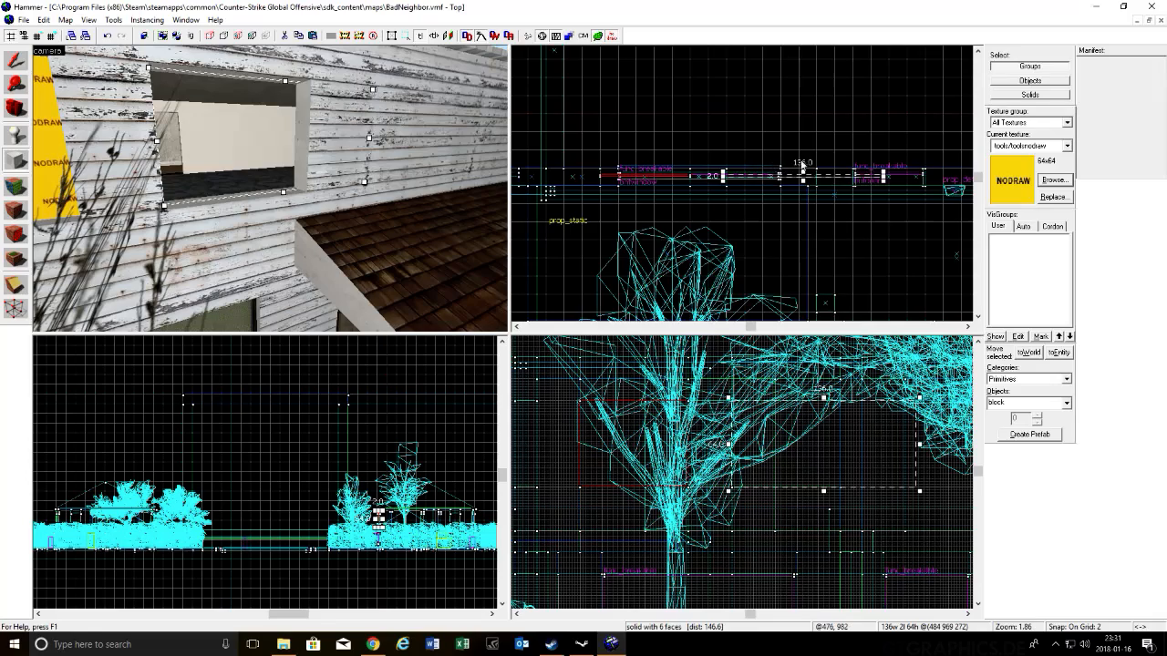
left_click_drag(928, 185, 817, 208)
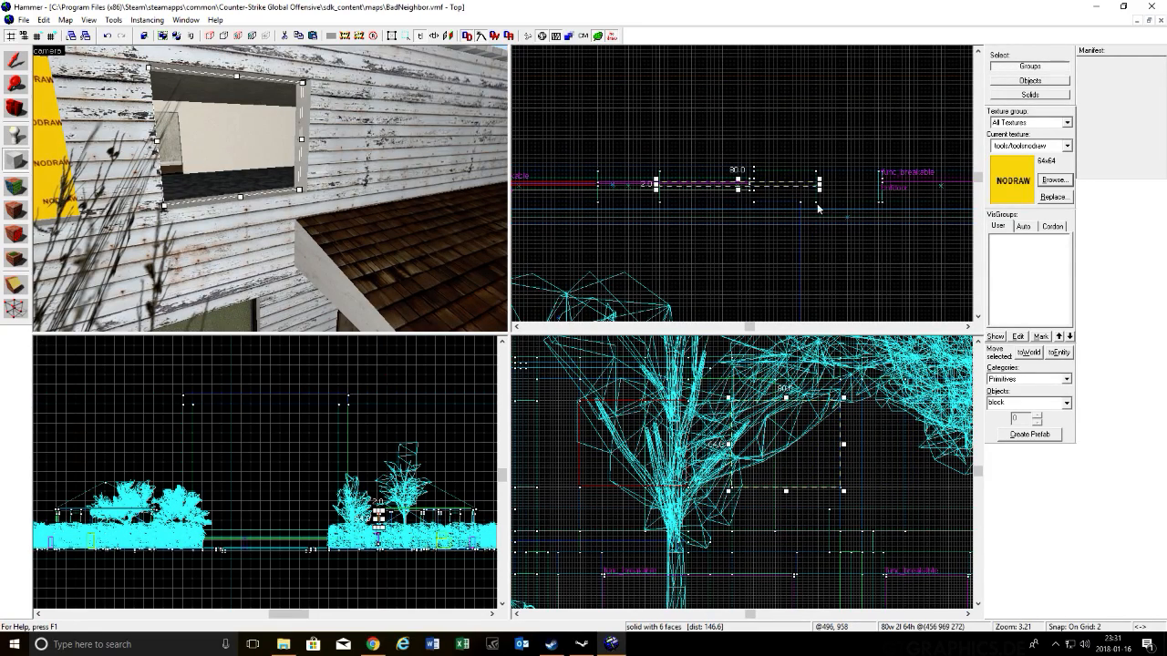
key("Return")
Step: Select the outer faces of both nodraw window blocks on the house front for texture editing
key("z")
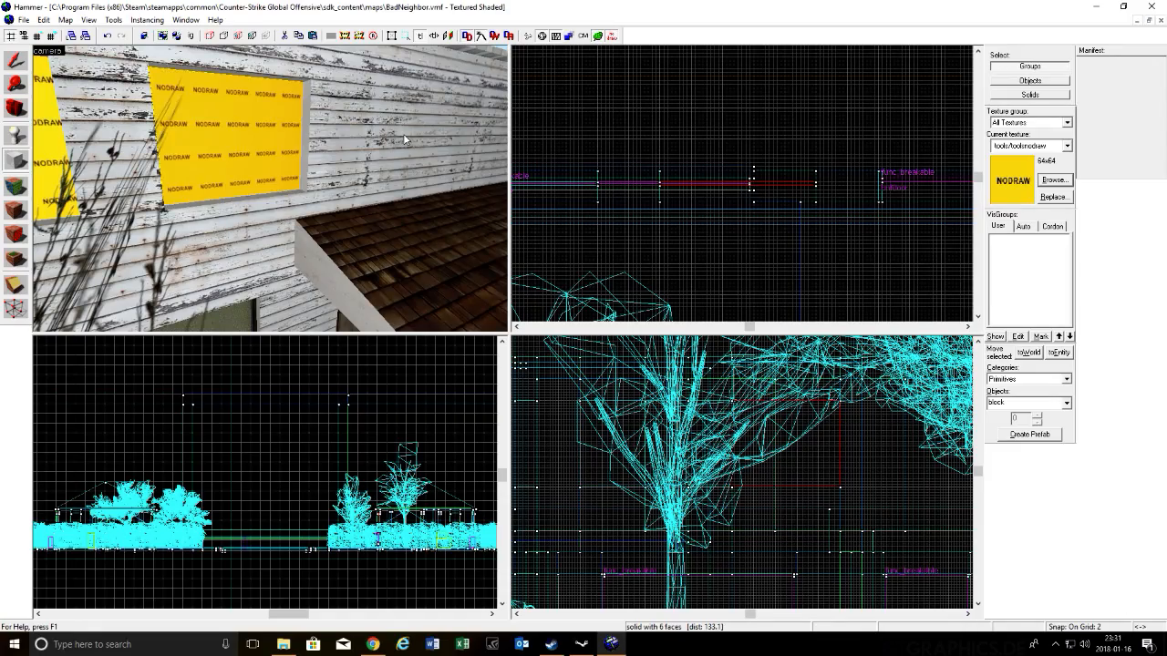
key("s")
key("w")
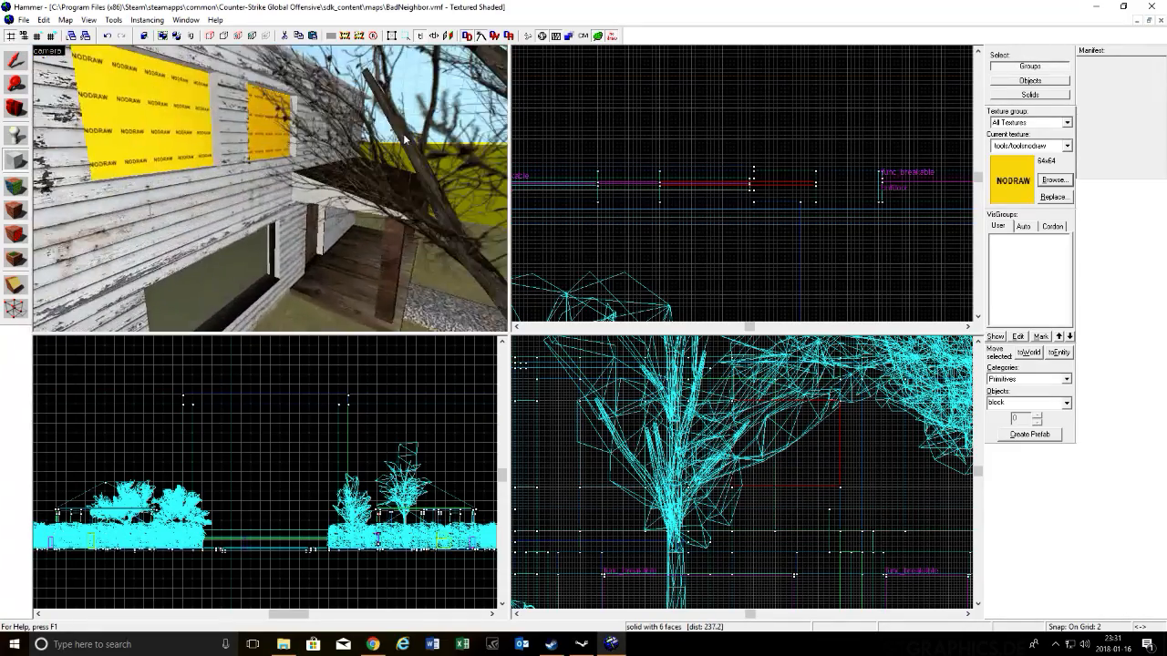
key("w")
key("a")
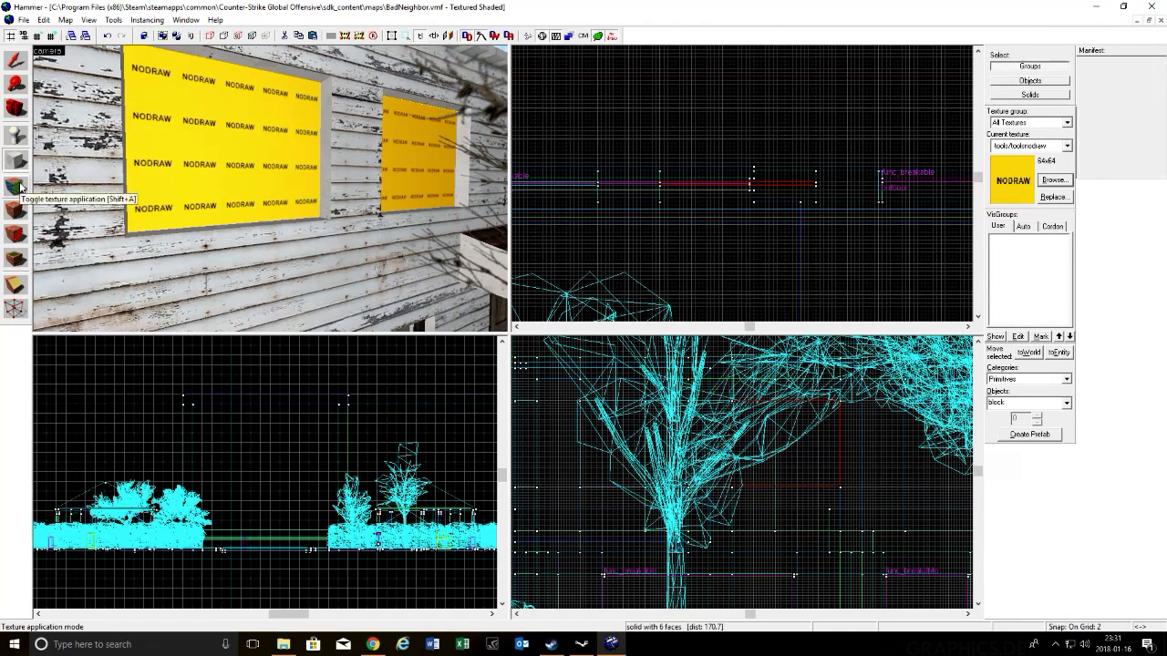
left_click(15, 186)
left_click(395, 145)
left_click(412, 145, "ctrl")
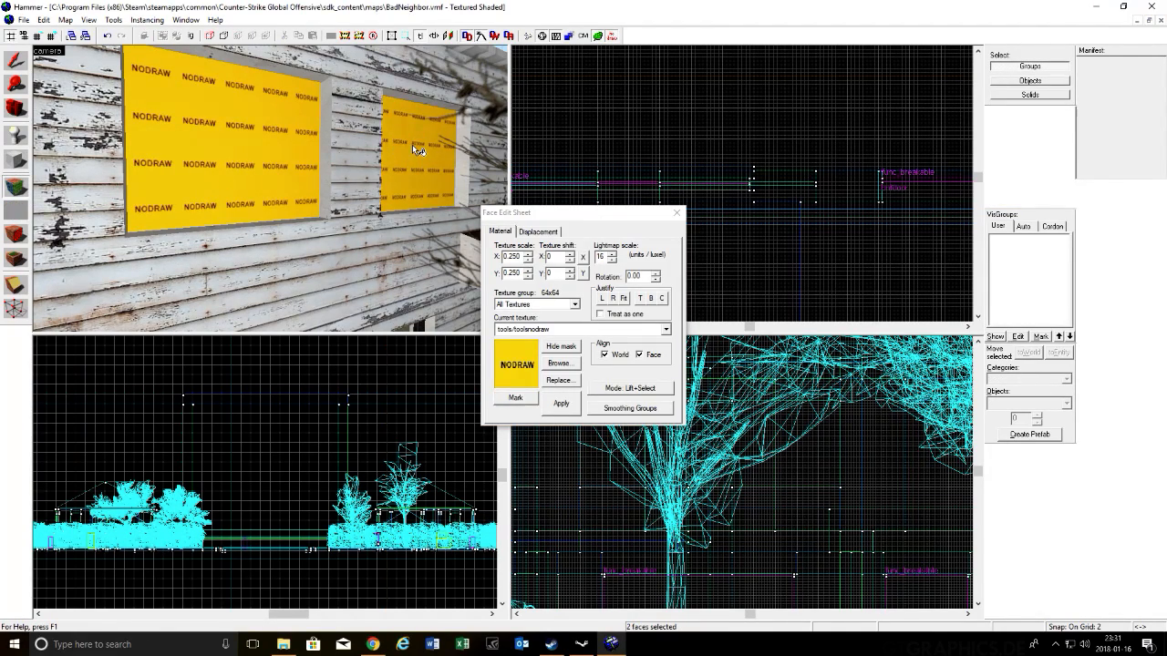
Step: Add the room-side faces of both window blocks to the face selection
key("z")
key("w")
key("s")
key("z")
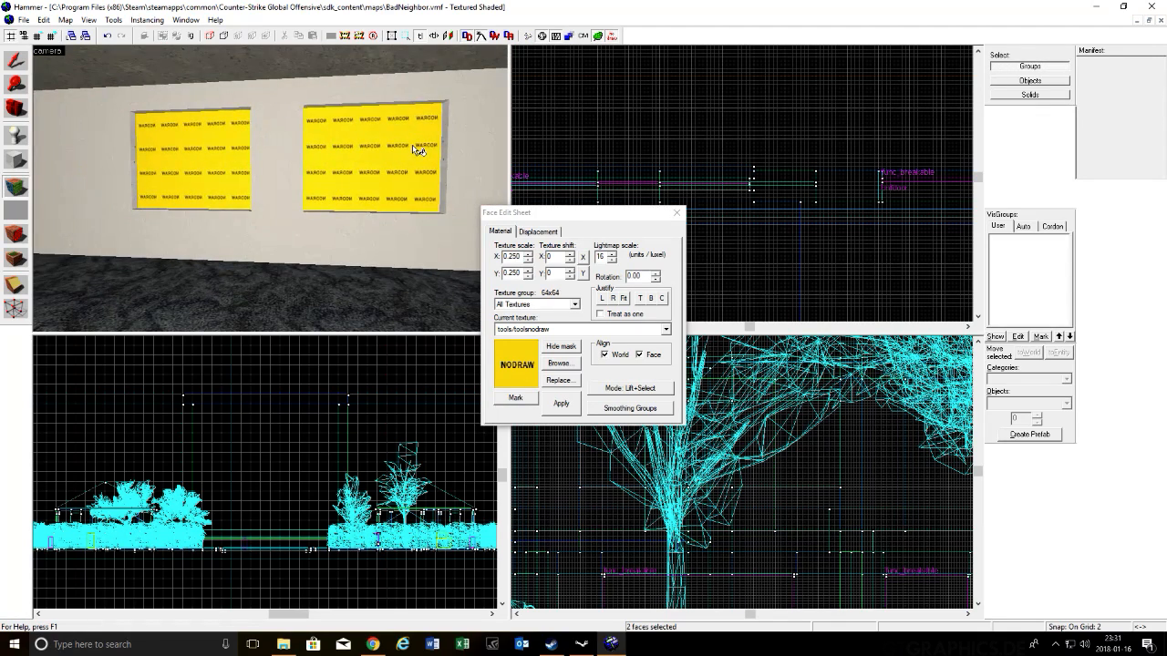
left_click(404, 147, "ctrl")
left_click(228, 161, "ctrl")
Step: Filter the textures by glass, apply glass/glass01opaque to the selected window faces and fit it to them
left_click(556, 362)
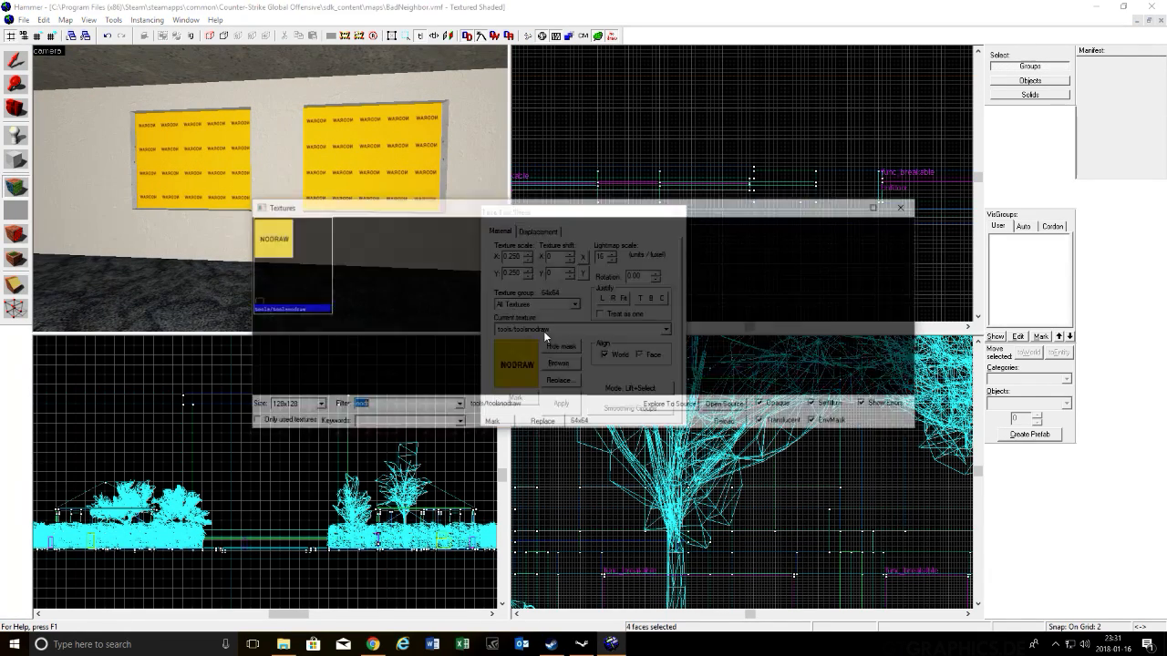
type("glass")
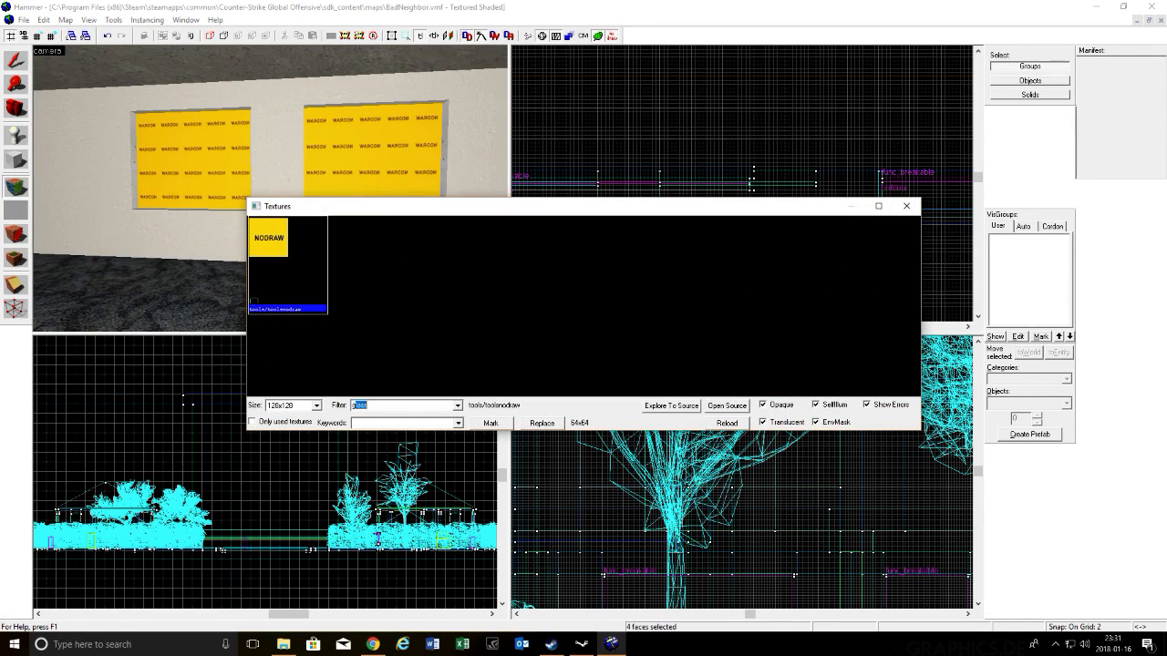
left_click(906, 206)
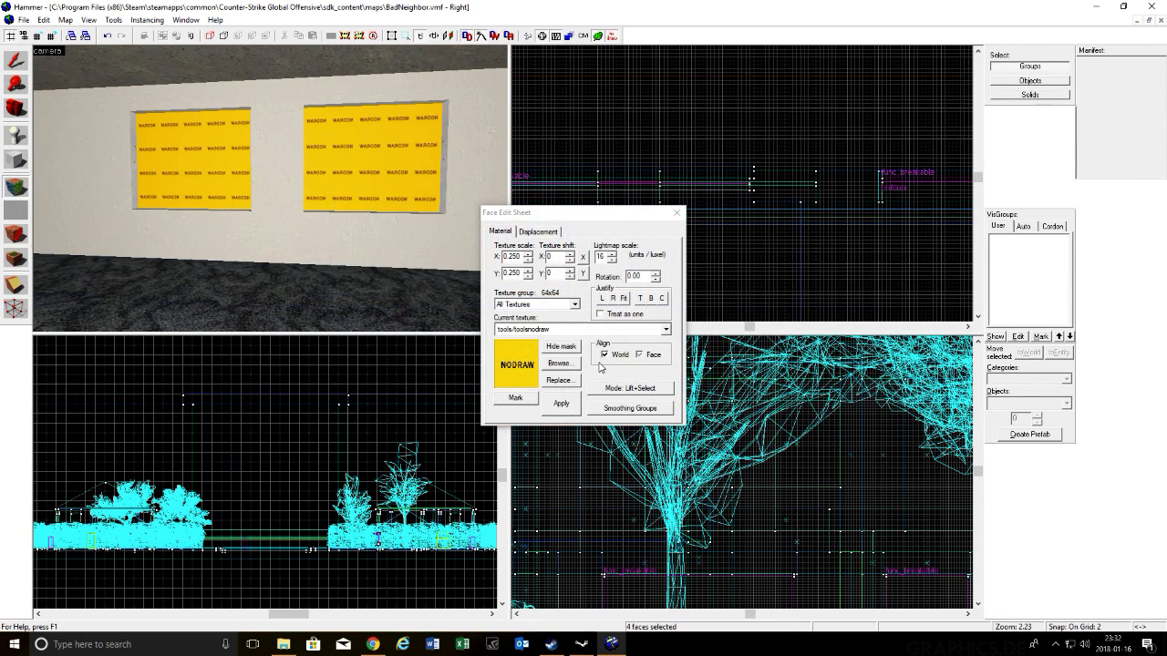
left_click(595, 331)
left_click(584, 441)
left_click(567, 406)
left_click(624, 299)
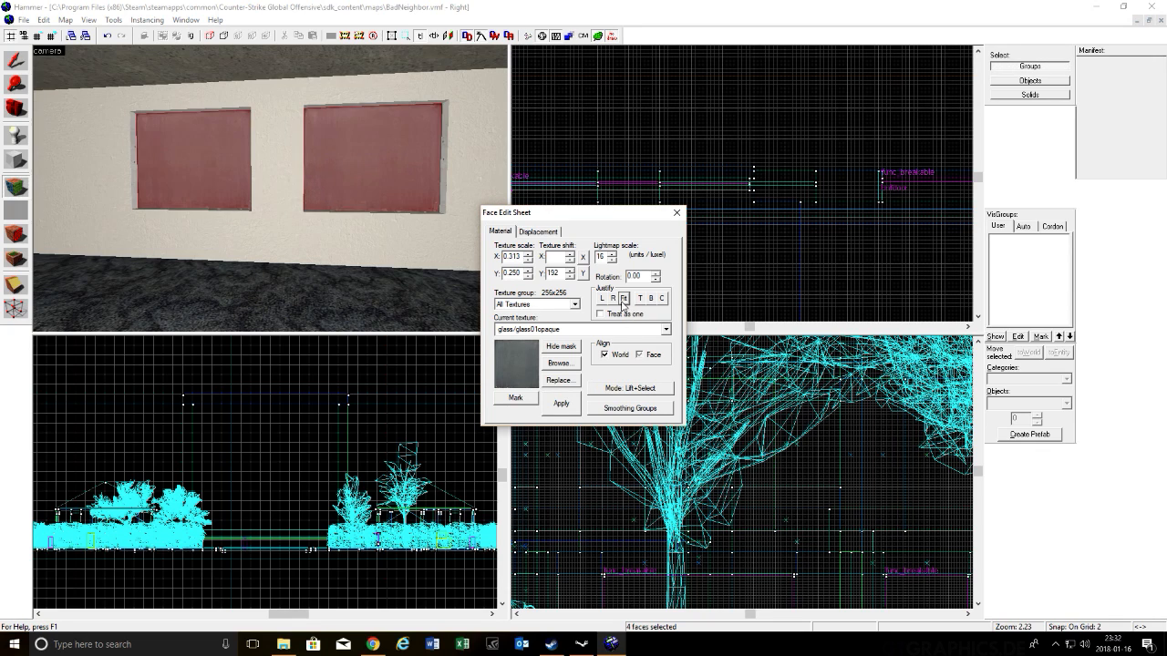
Step: Examine the opaque glass on both upper-floor windows from inside and outside the house
scroll(382, 170, "up", 2)
key("w")
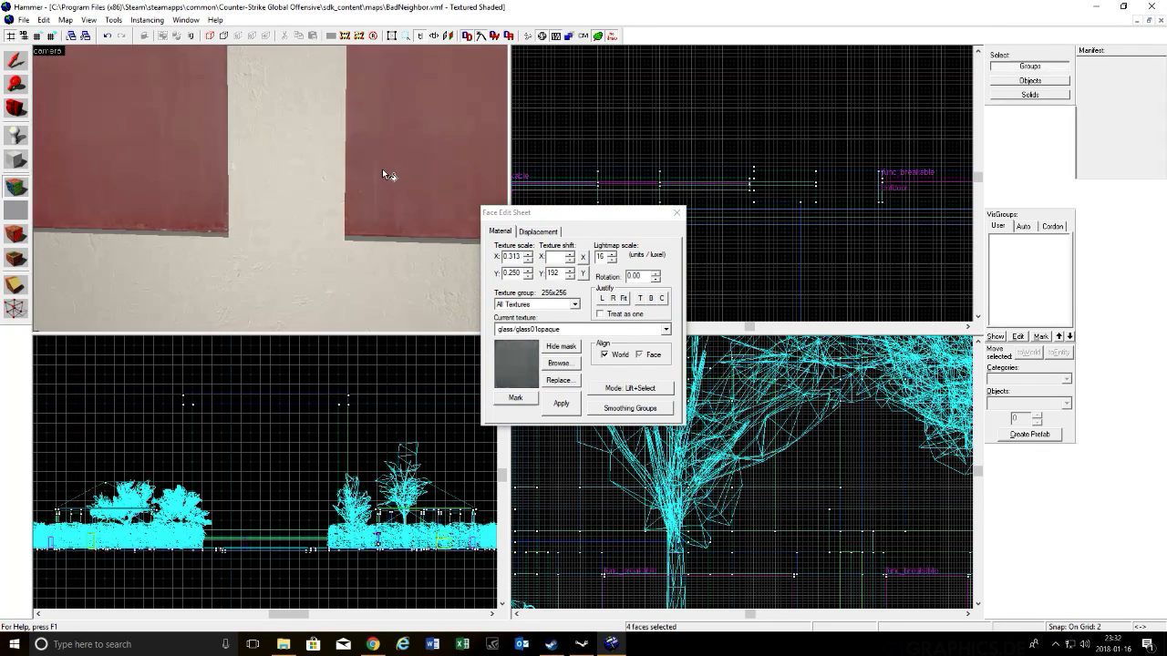
key("Left")
key("s")
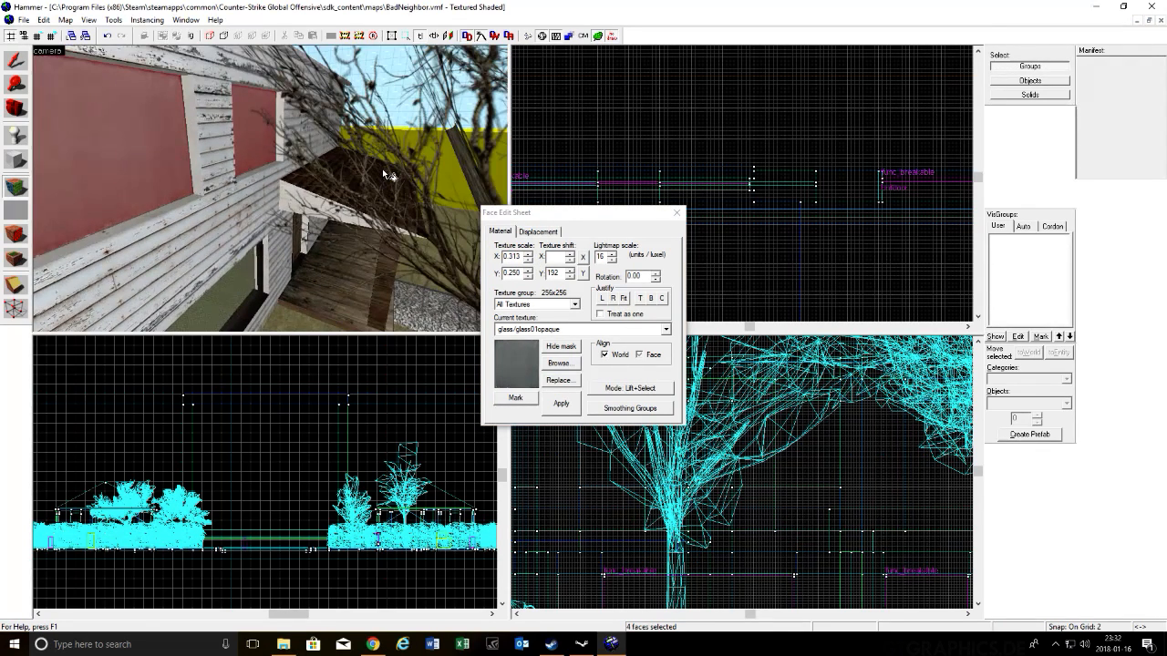
key("z")
key("w")
key("z")
key("s")
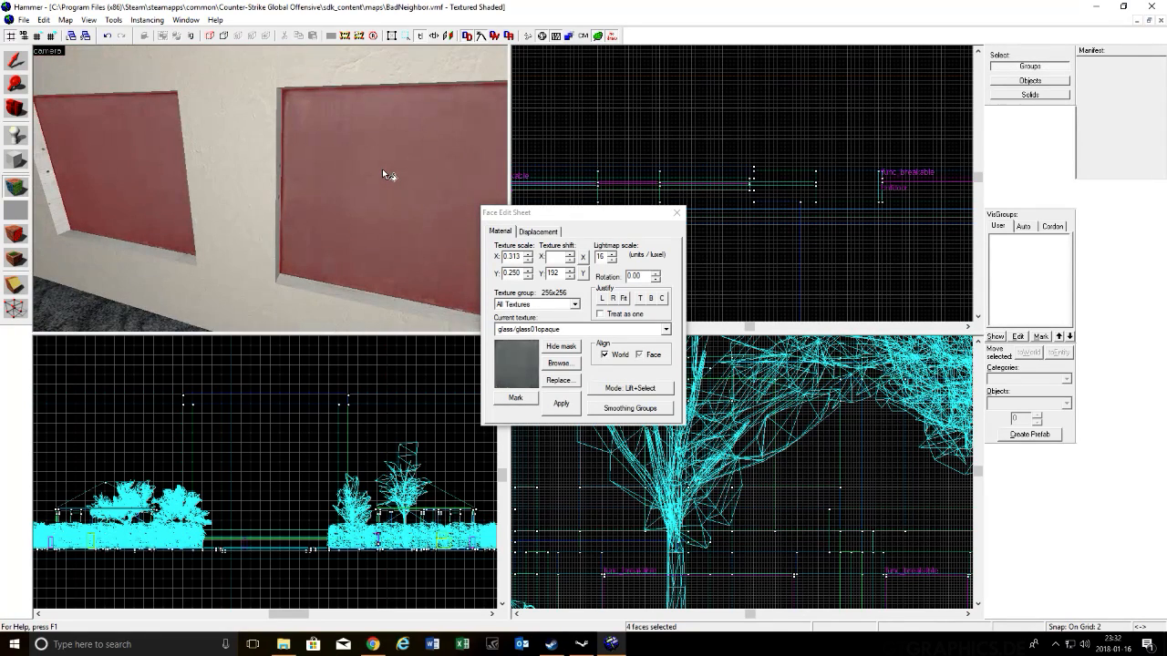
Step: Apply glass/hr_g/hr_glass_001_fresnel to the selected inner and outer window faces and fit the texture
left_click(537, 330)
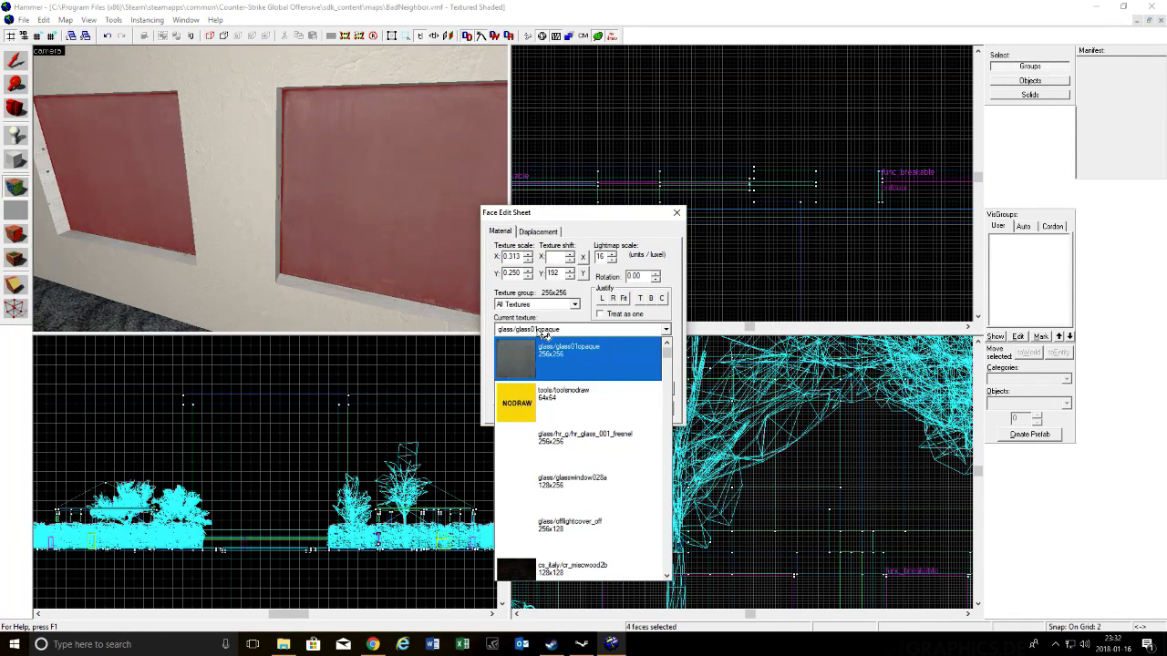
left_click(567, 442)
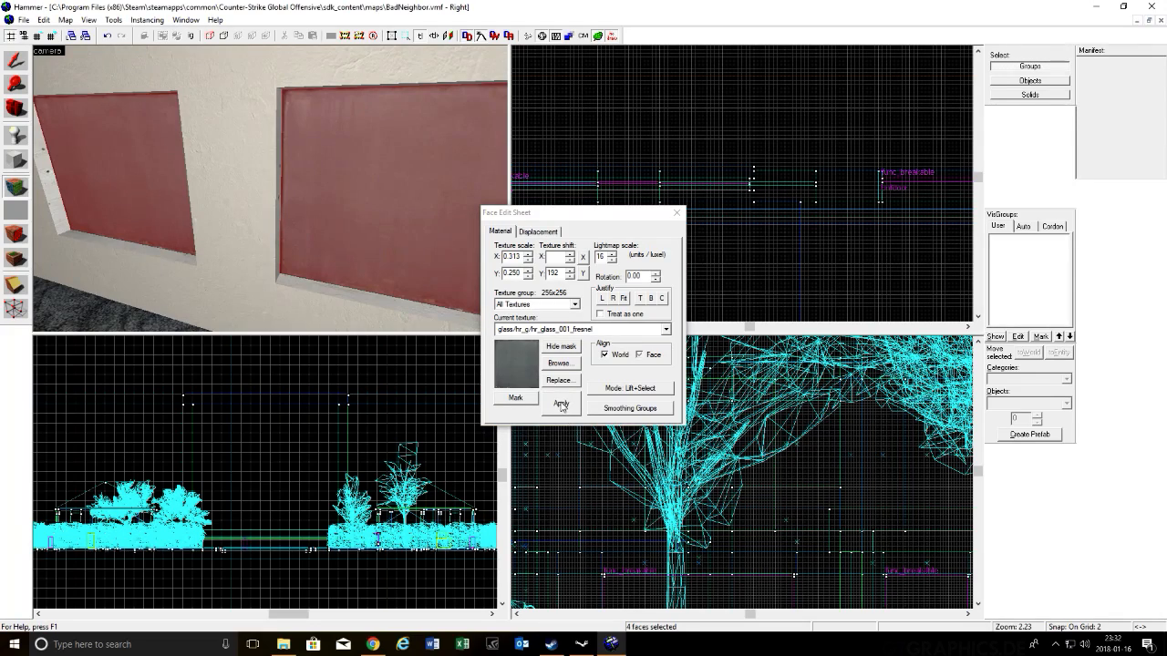
left_click(626, 300)
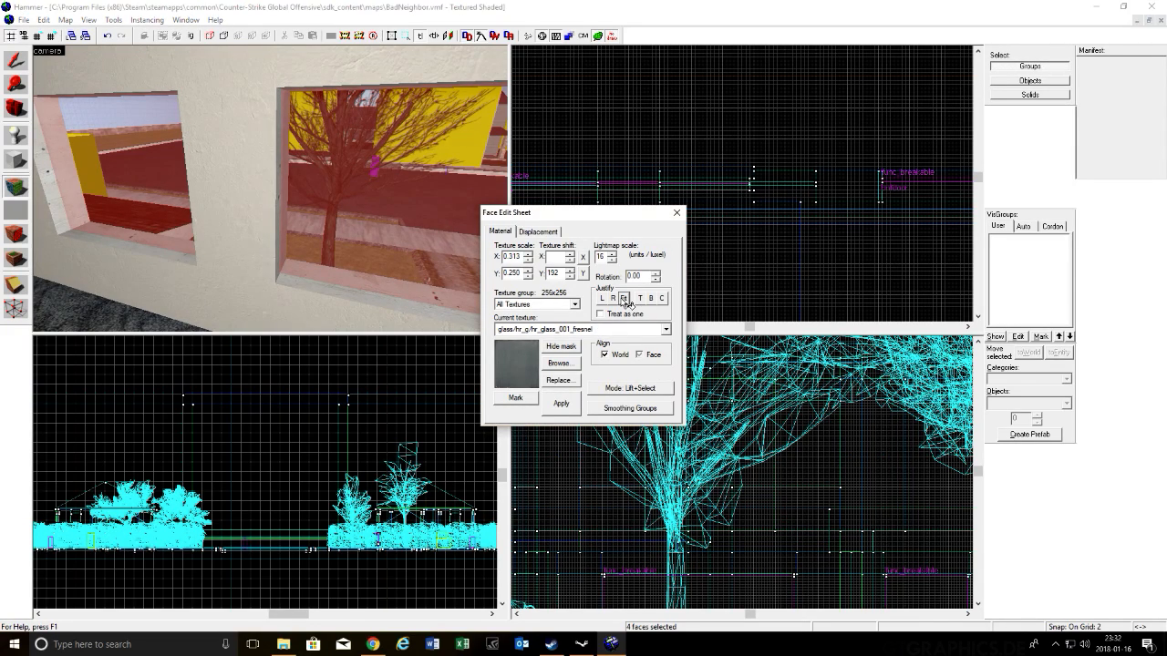
left_click(371, 164)
left_click(624, 298)
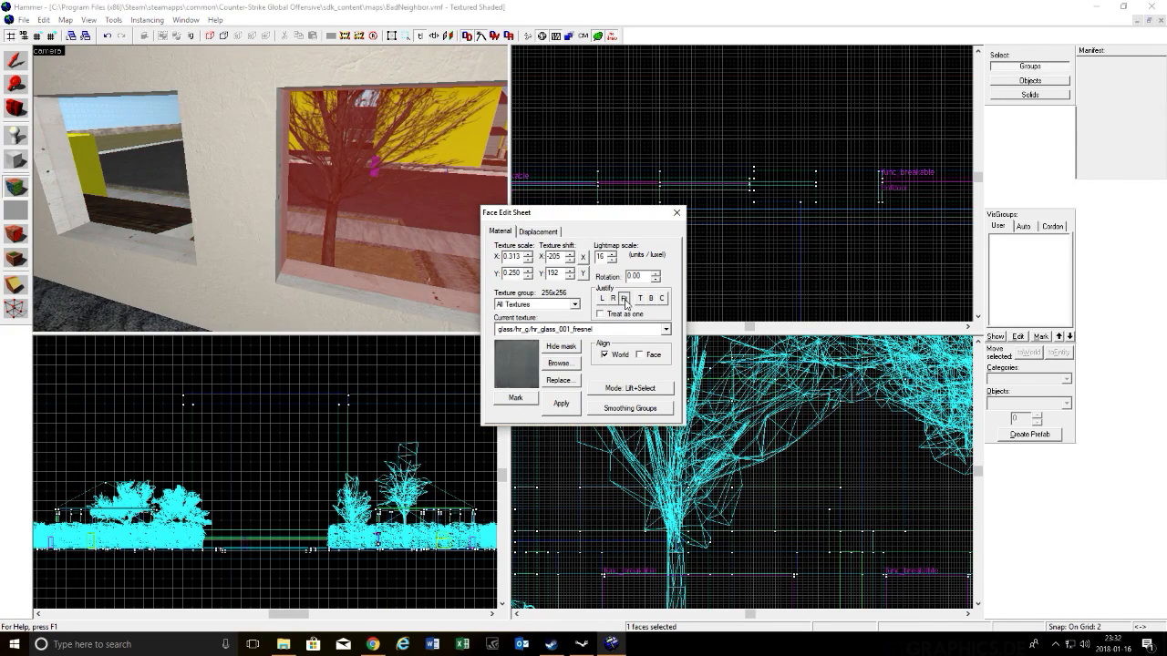
left_click(148, 170)
Step: Examine the transparent windows and the upper-floor room from several viewpoints
scroll(377, 173, "down", 1)
scroll(377, 173, "down", 2)
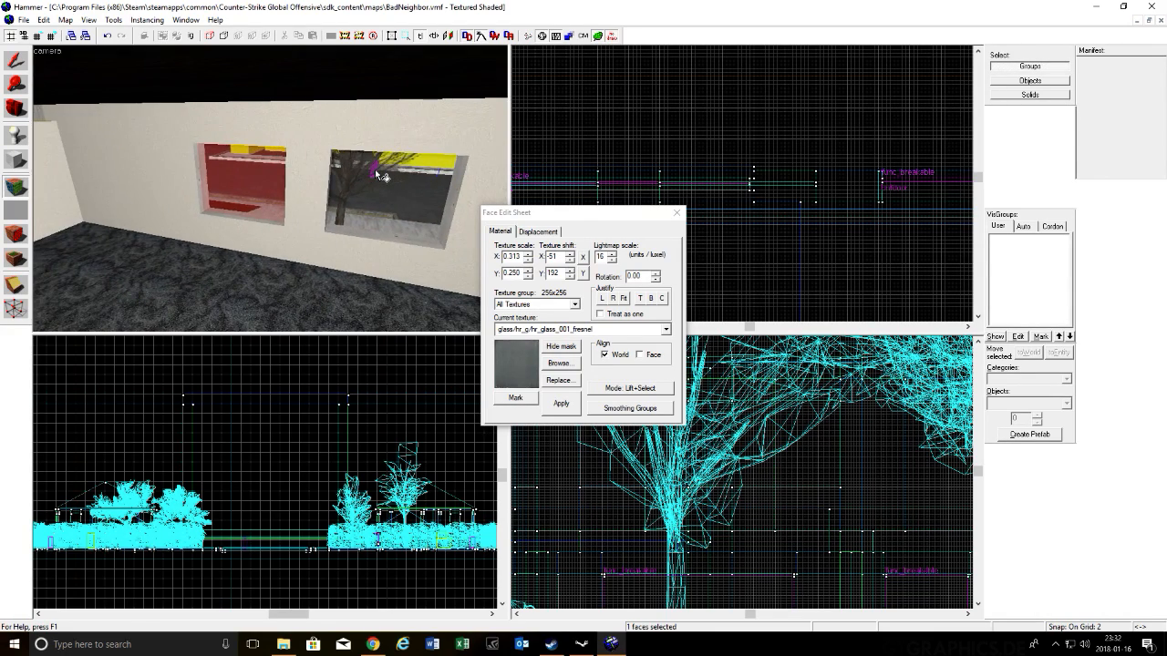
scroll(376, 173, "up", 8)
scroll(375, 172, "down", 6)
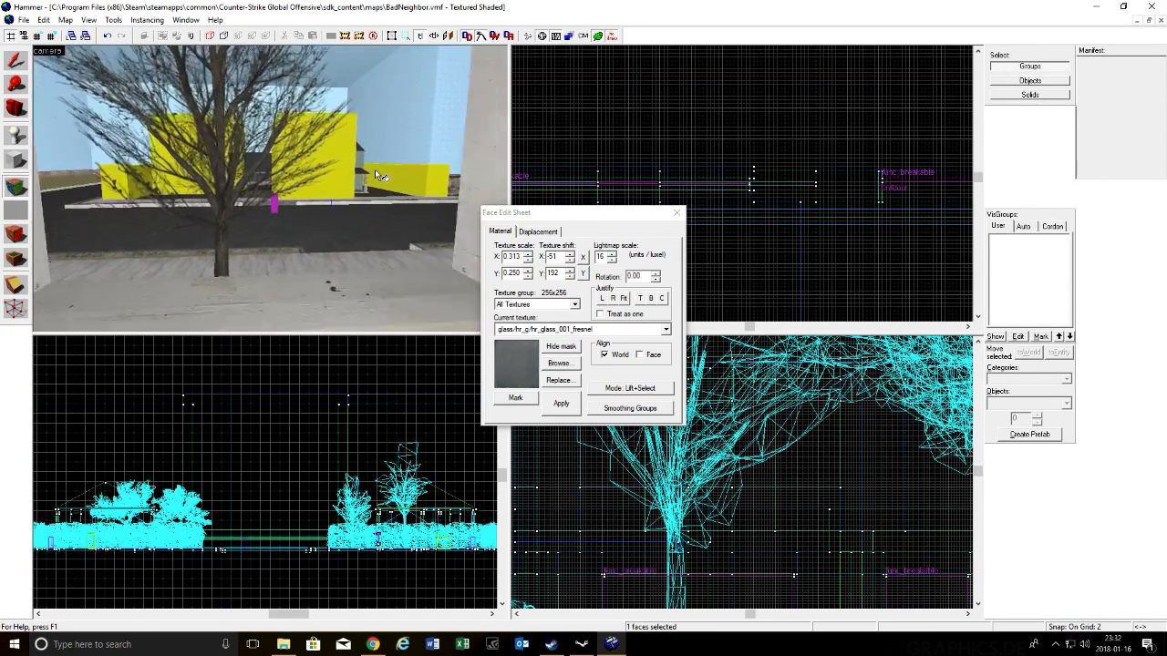
scroll(375, 169, "up", 6)
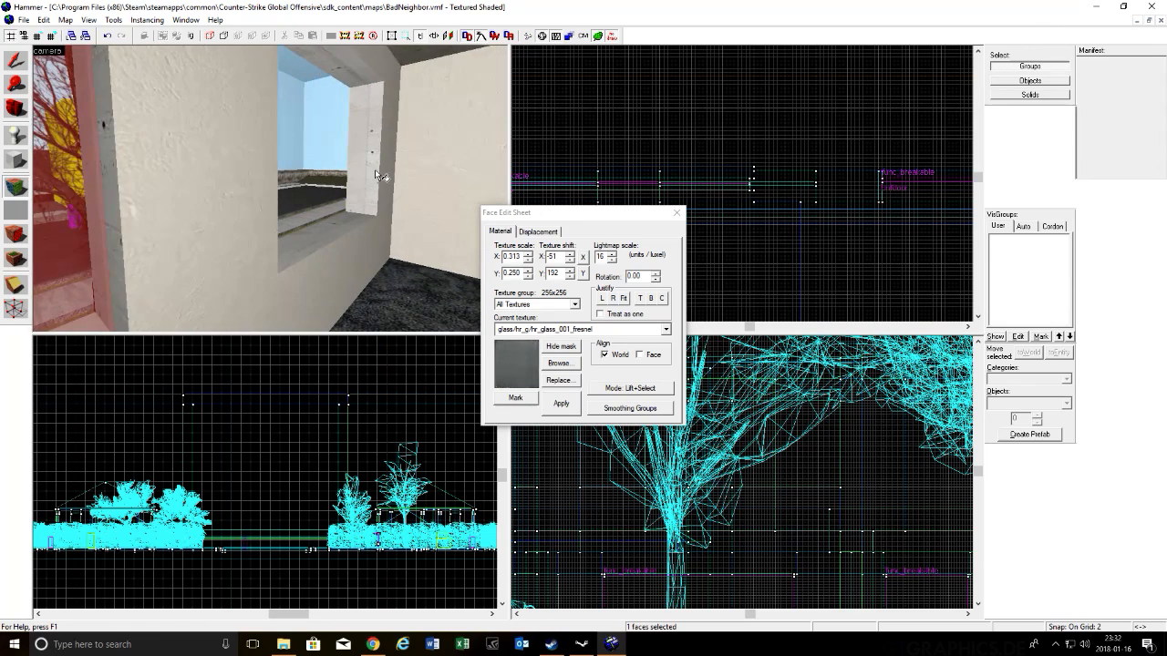
scroll(374, 169, "down", 4)
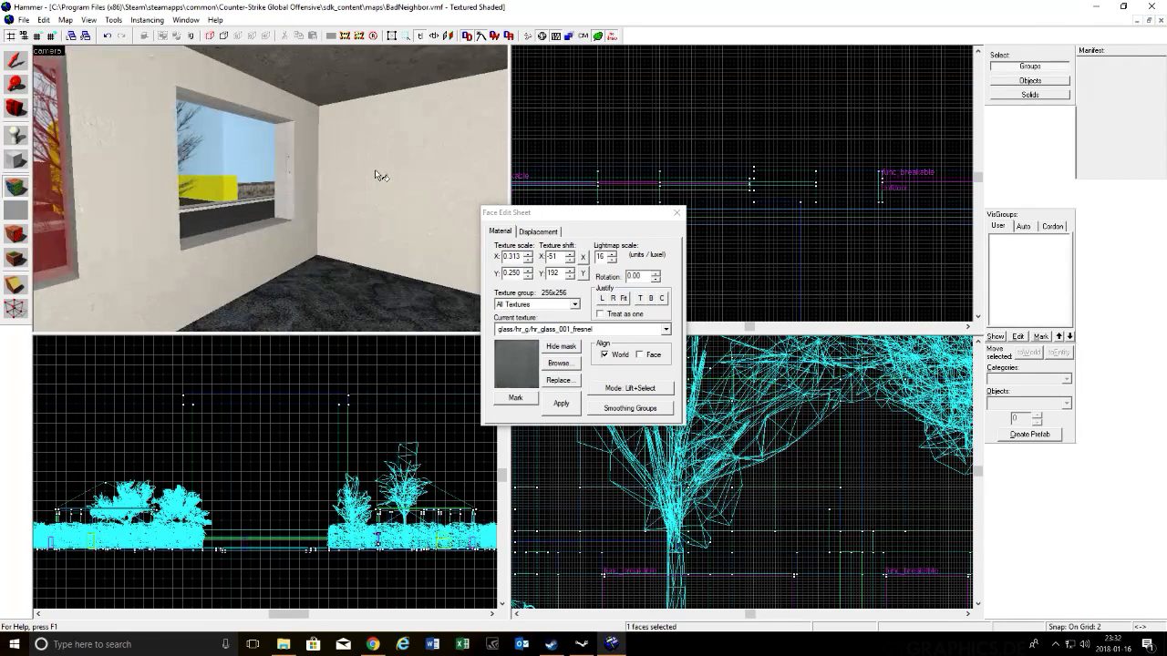
scroll(378, 175, "down", 2)
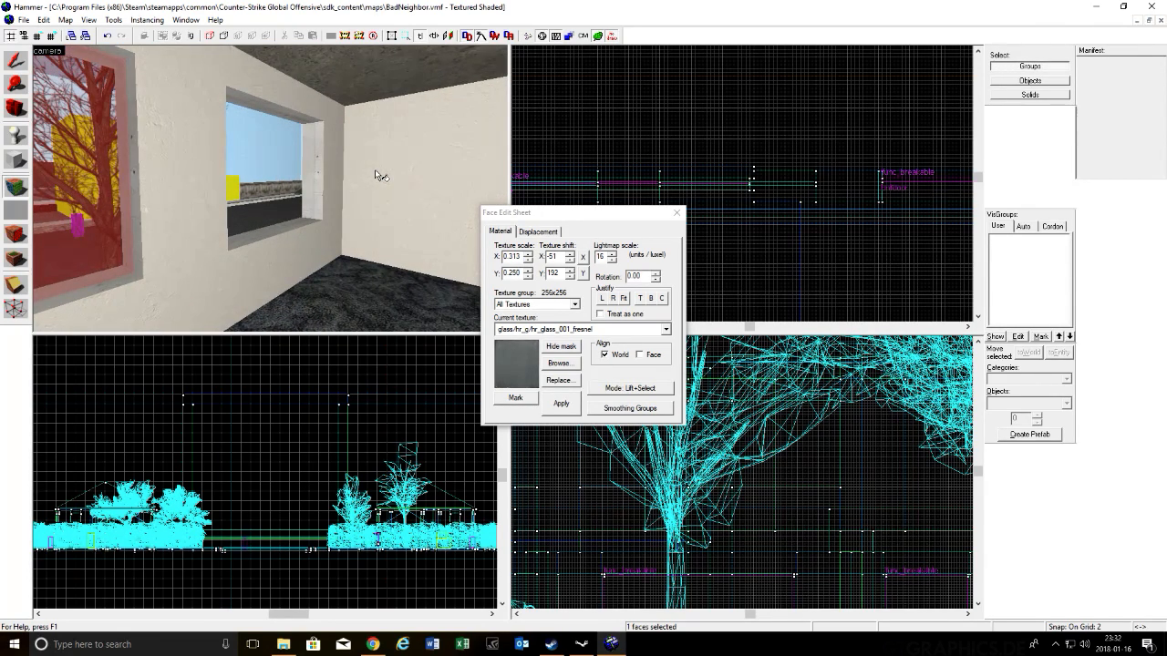
scroll(374, 175, "down", 10)
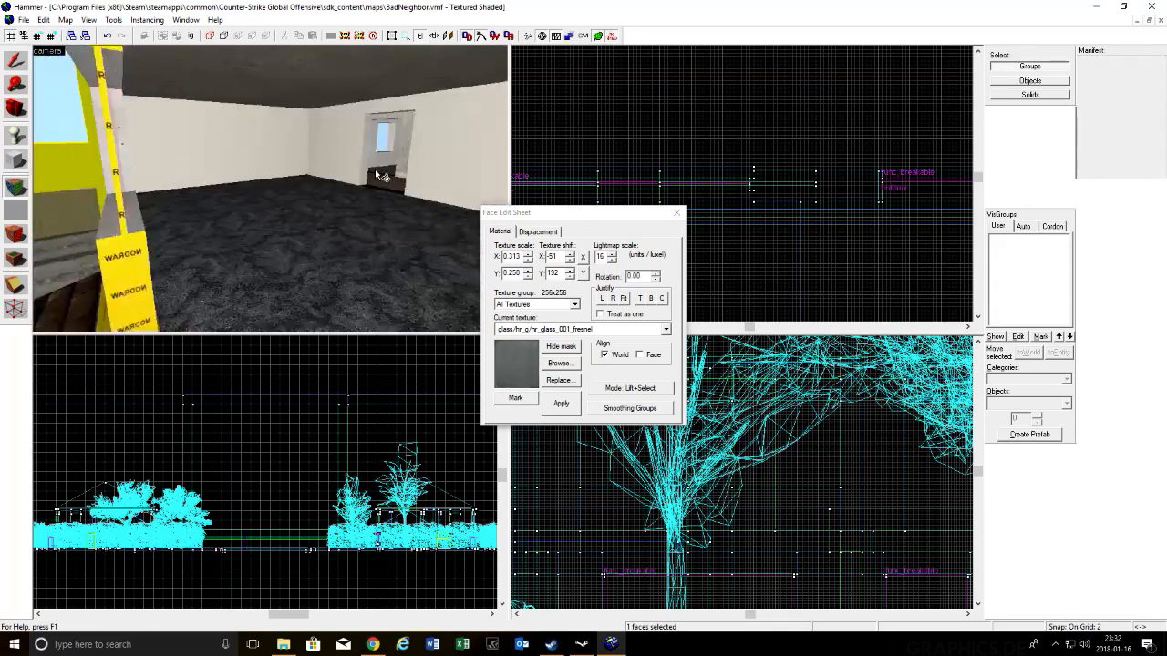
scroll(374, 173, "up", 8)
scroll(376, 174, "up", 1)
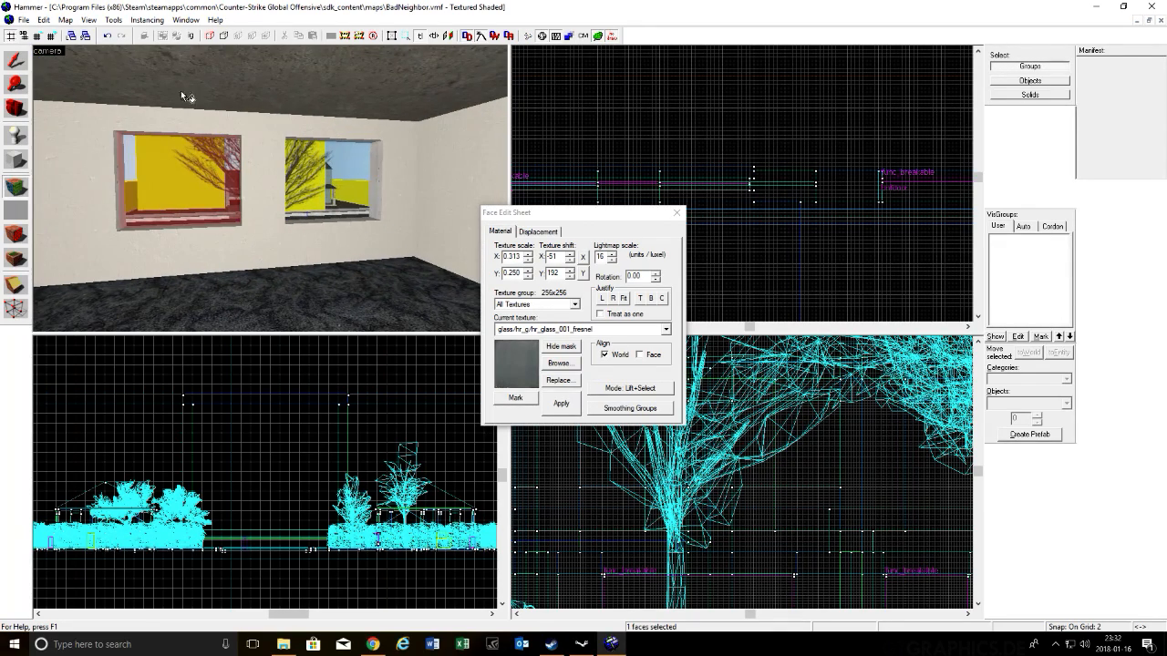
Step: Tie the glass block in the window farther from the room's corner to an entity of class func_breakable
left_click(17, 62)
left_click(161, 165)
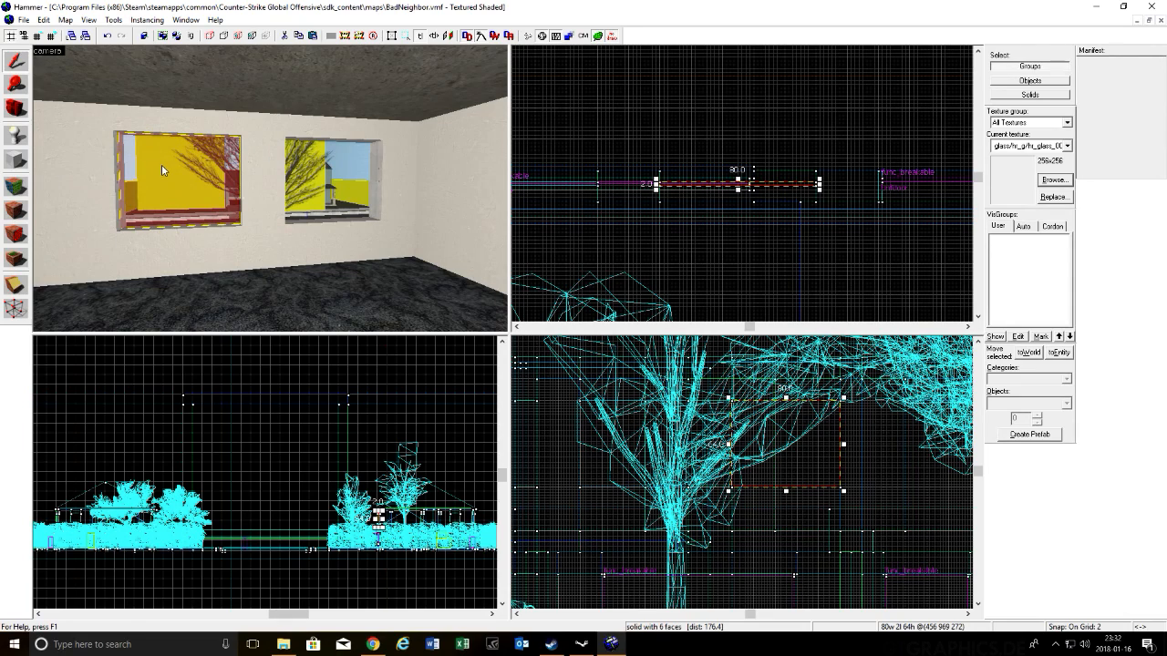
key("alt+Return")
left_click(770, 182)
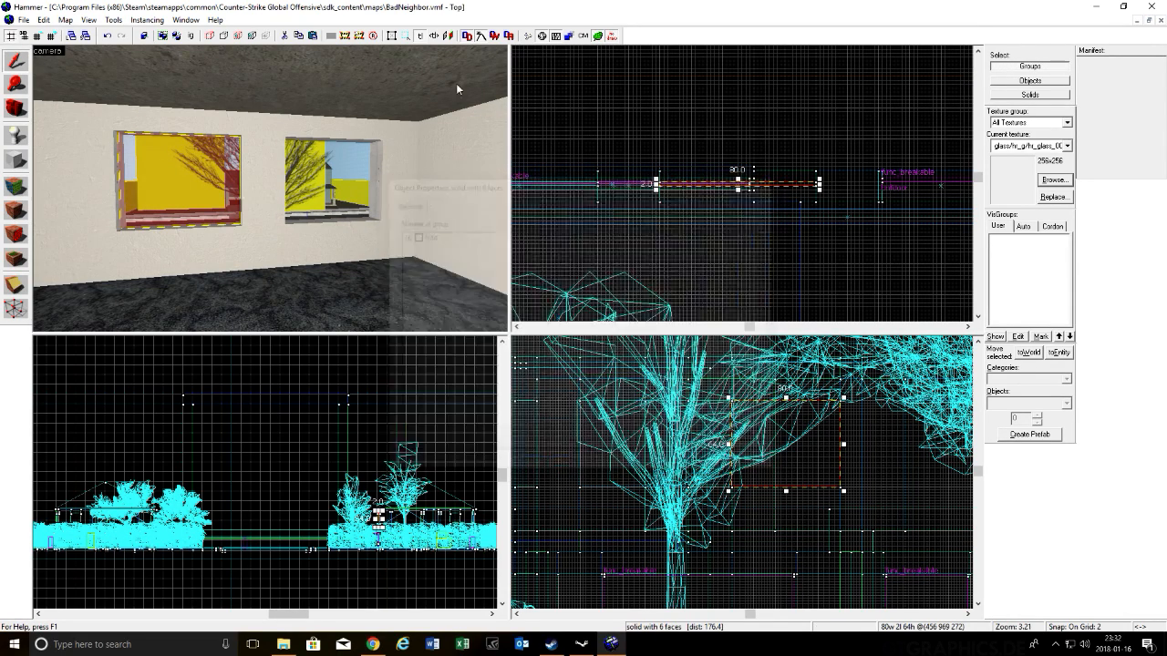
left_click(113, 20)
mouse_move(103, 24)
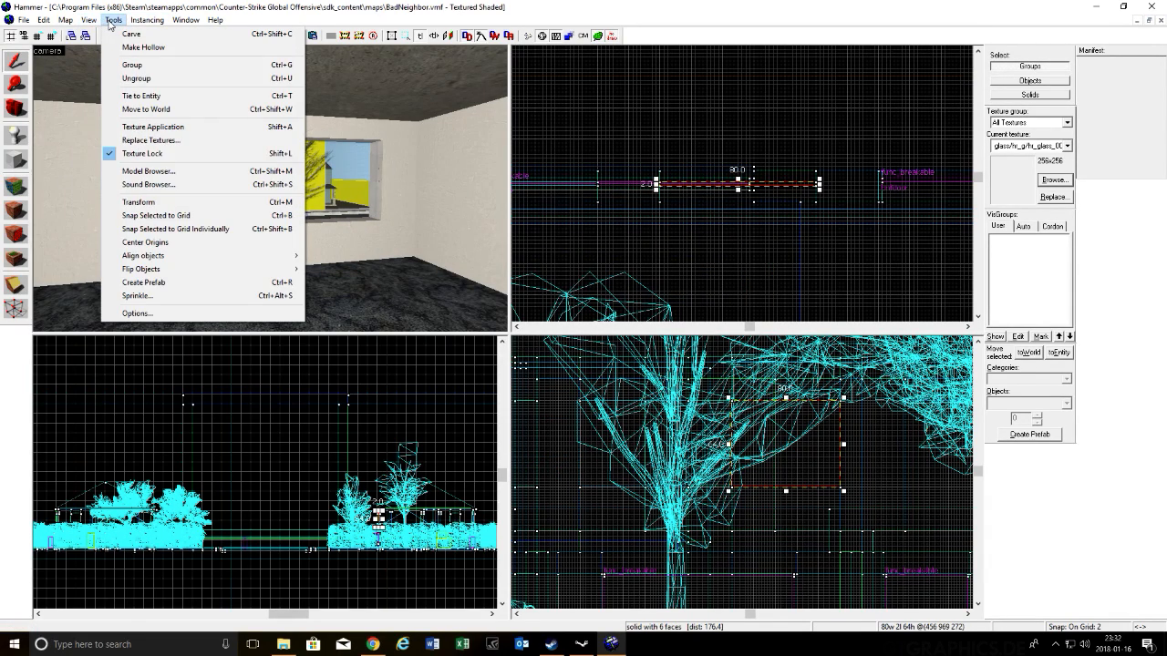
left_click(146, 96)
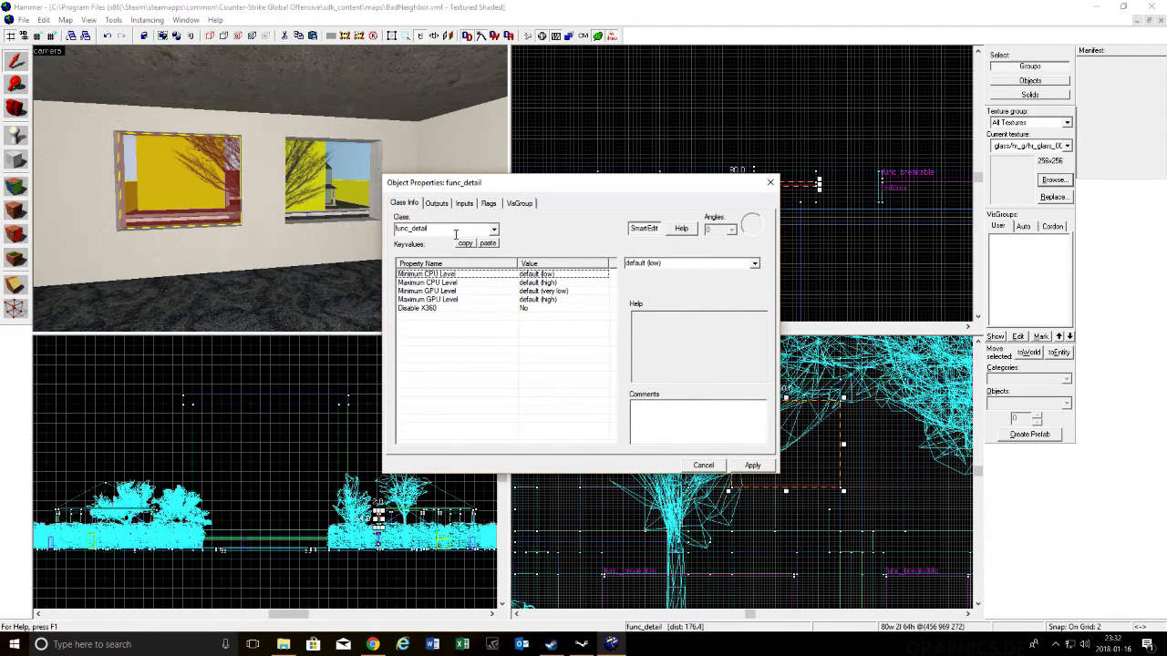
type("breakable")
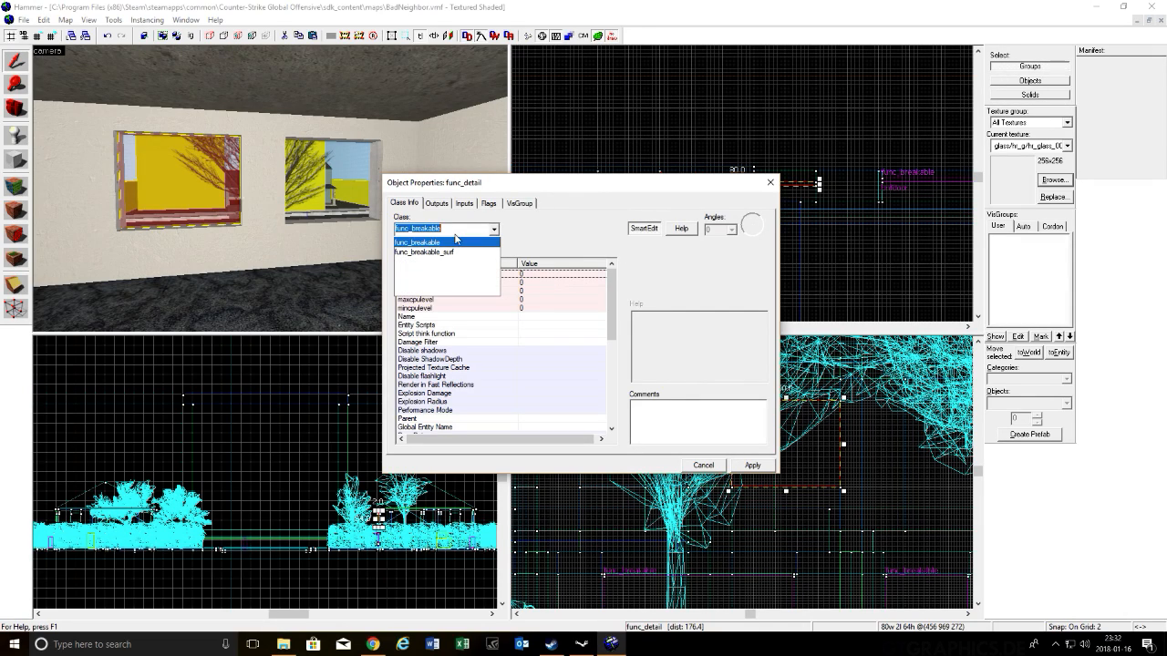
left_click(456, 242)
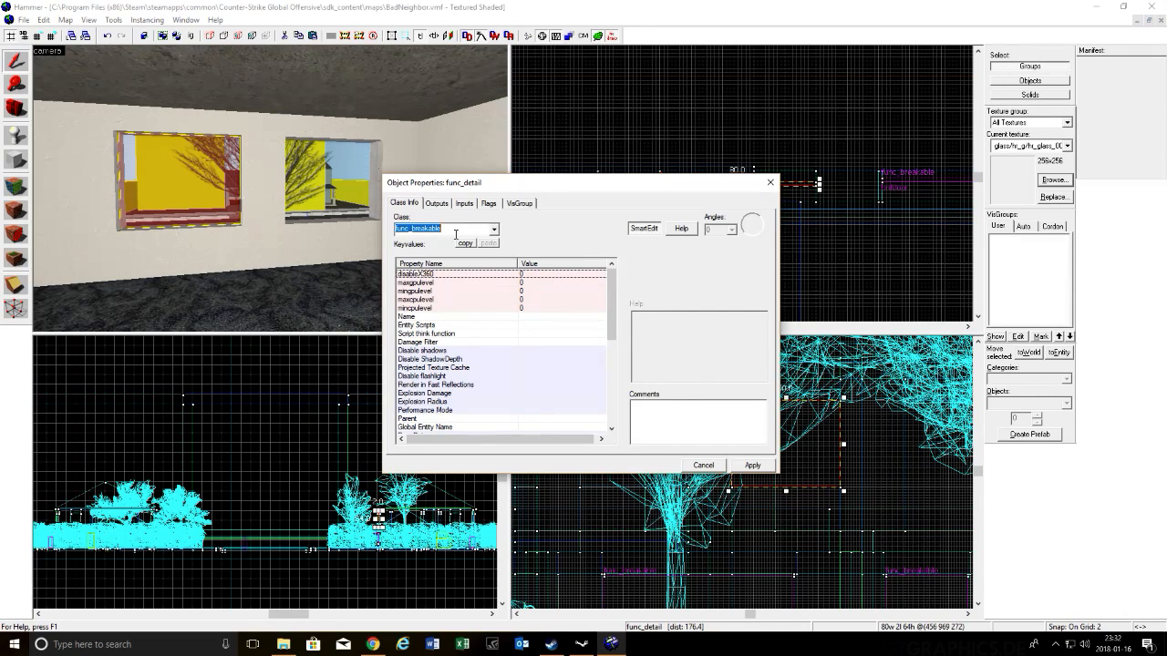
left_click(757, 463)
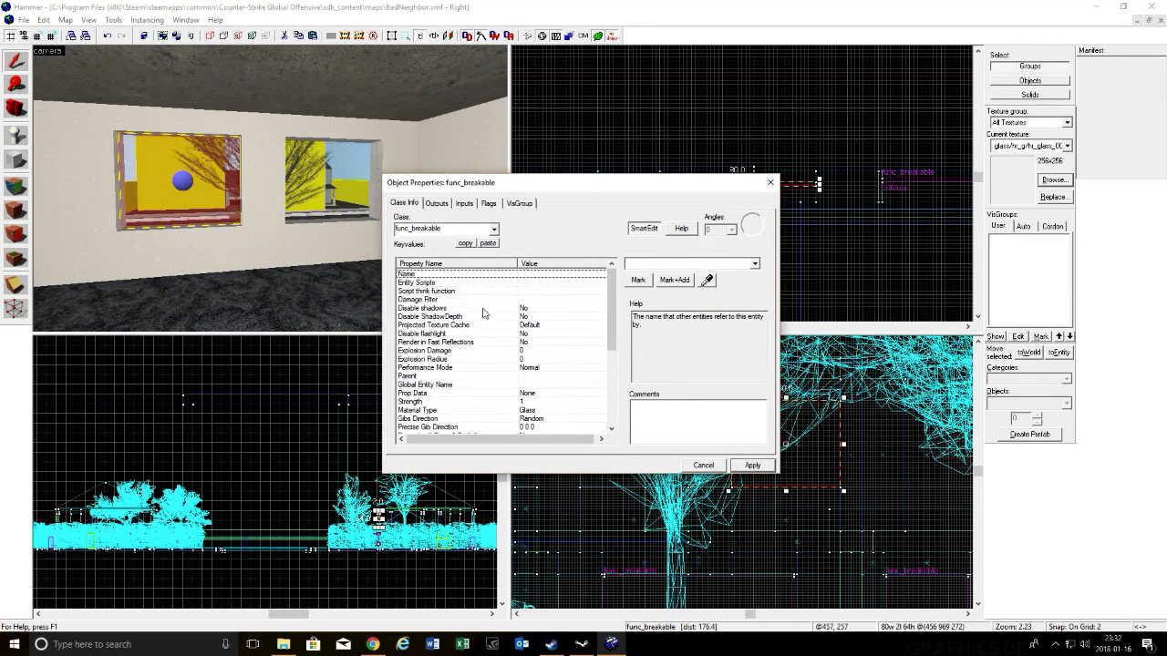
Step: Name the breakable window bnmwindow1 and set its strength to 10
left_click(683, 263)
type("bnmwindow1")
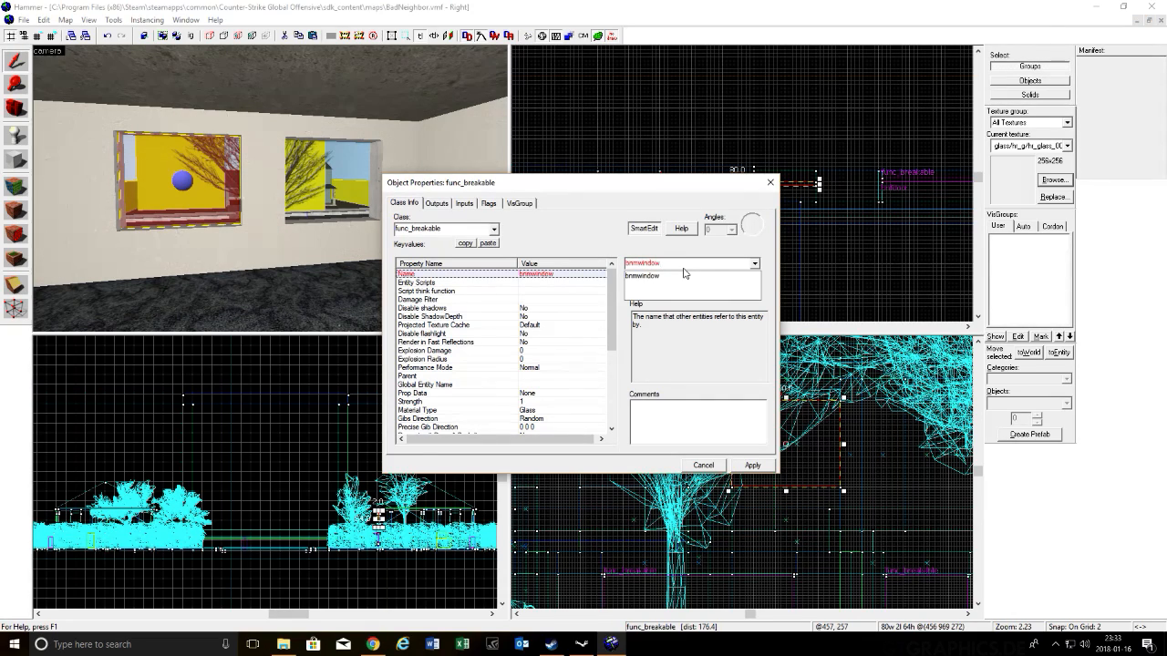
left_click(684, 273)
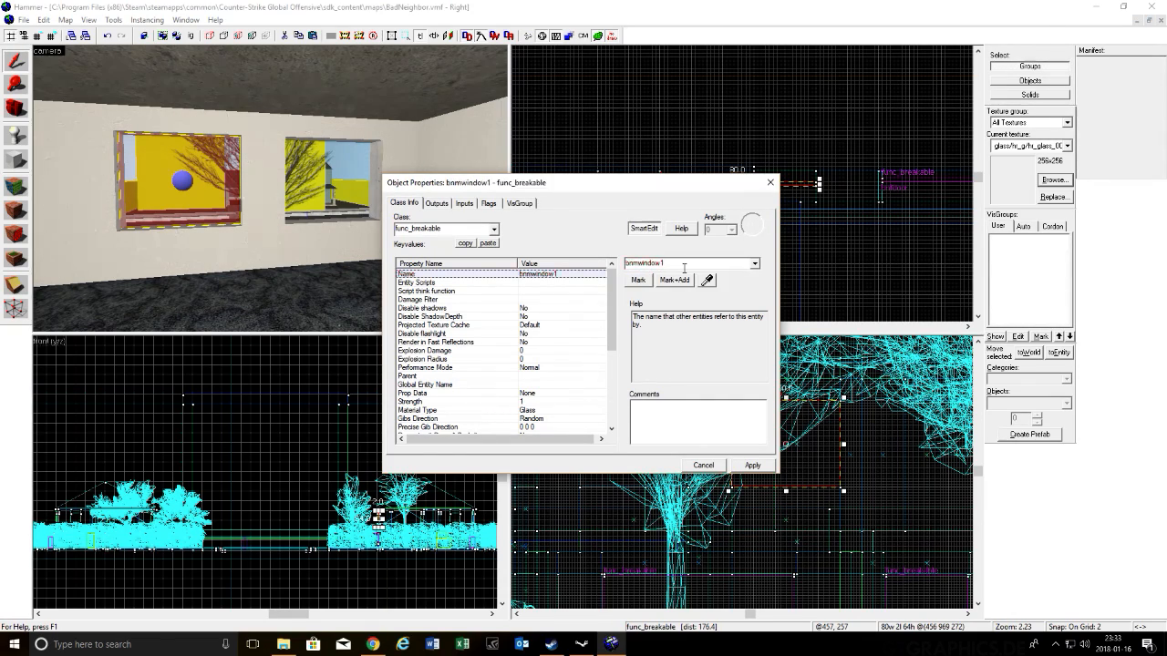
scroll(569, 338, "down", 1)
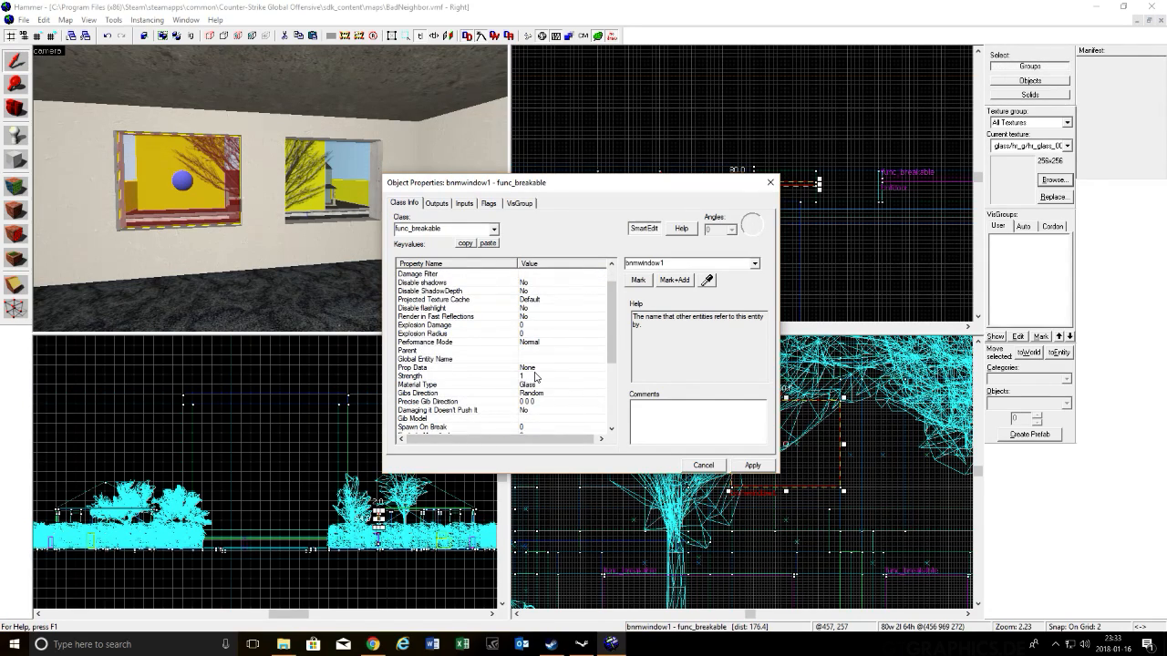
left_click(569, 375)
type("10")
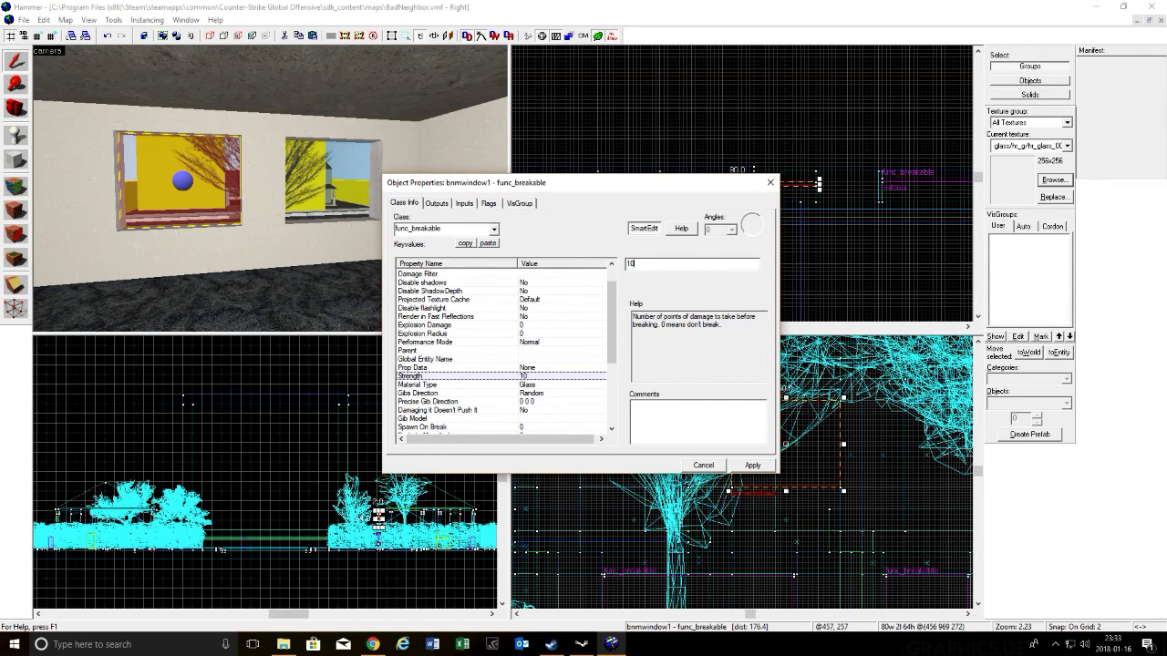
left_click(740, 465)
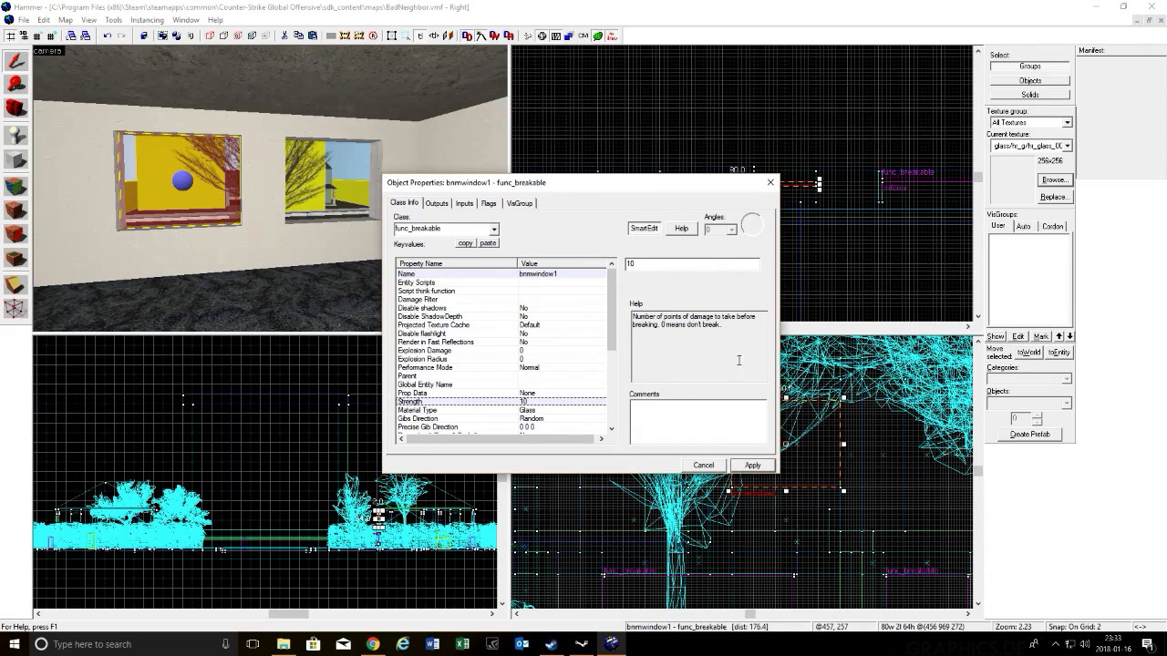
Step: Tie the glass block in the window nearer the room's corner to an entity of class func_breakable
left_click(766, 182)
left_click(336, 169)
key("alt+Return")
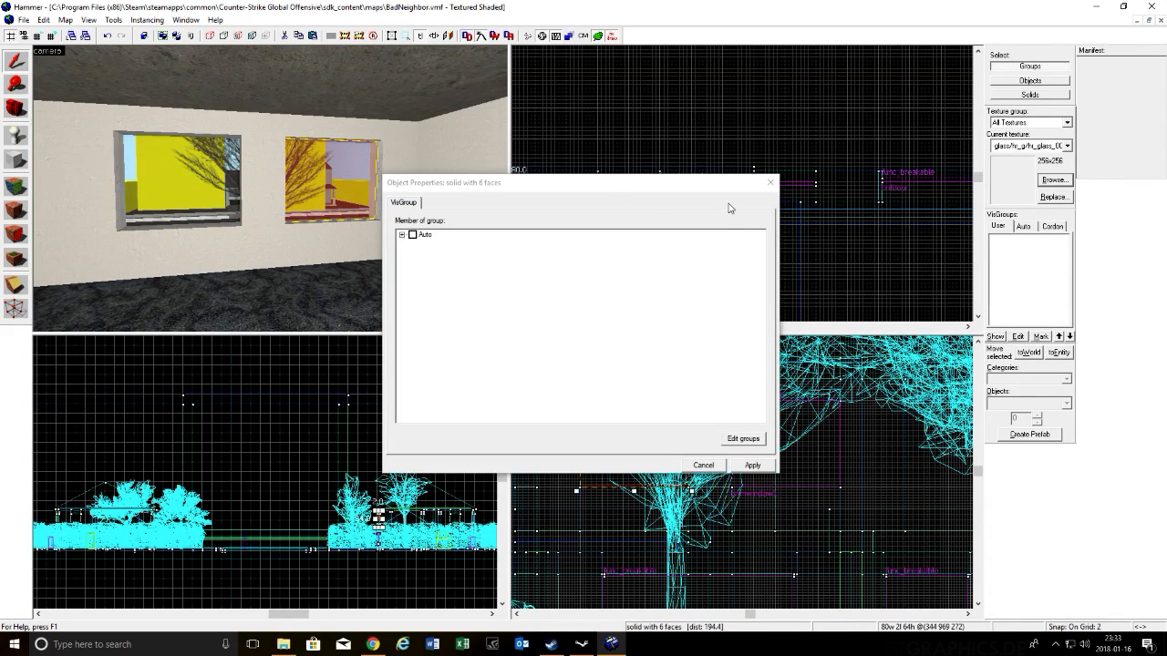
left_click(770, 183)
left_click(65, 19)
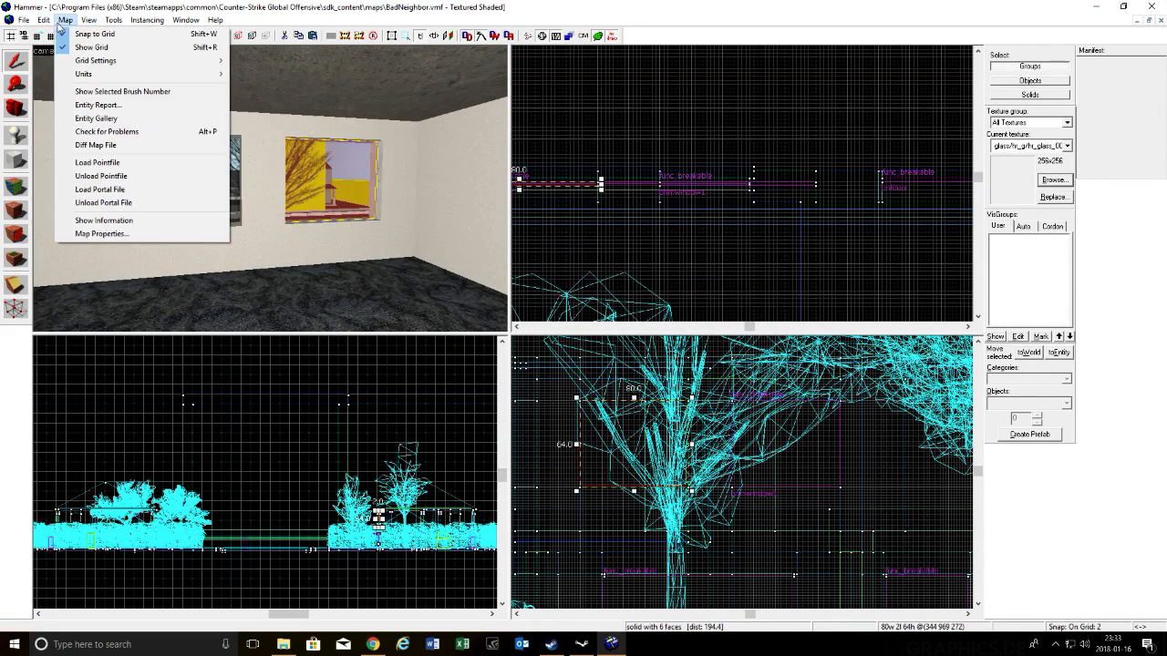
mouse_move(114, 19)
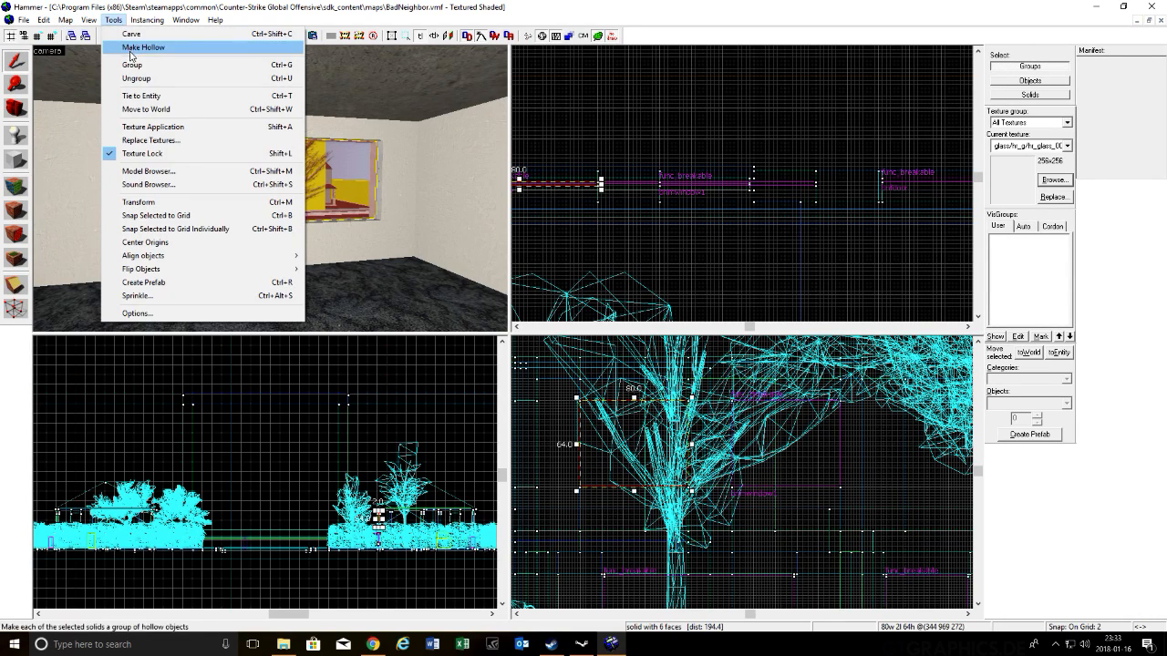
left_click(142, 96)
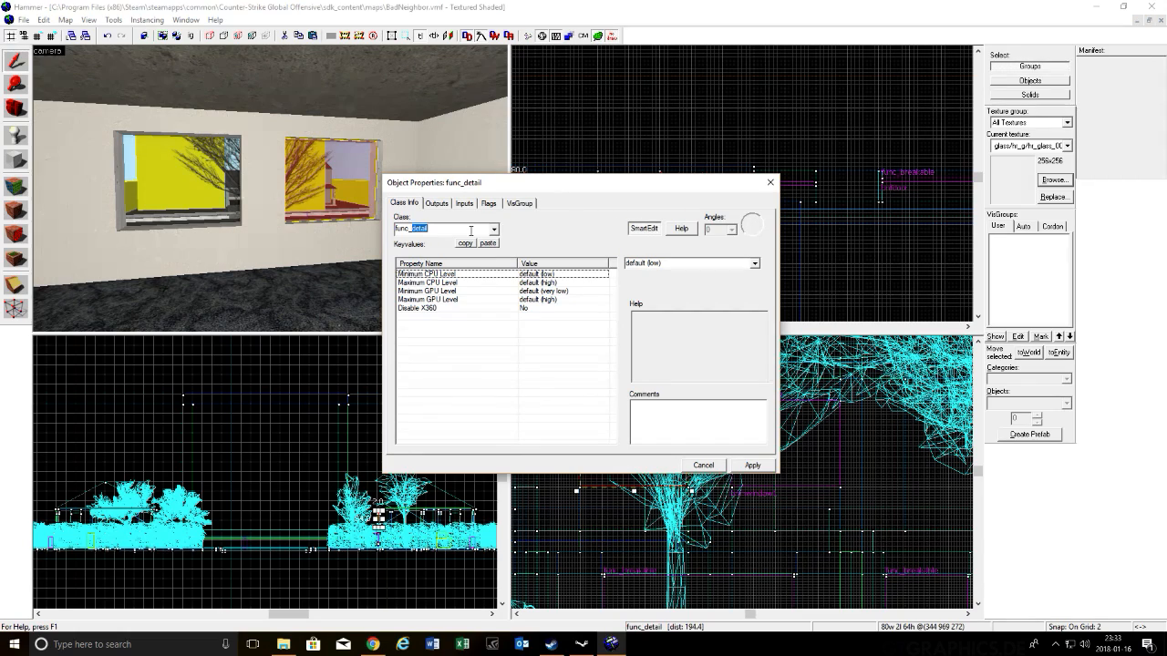
type("be")
type("eak")
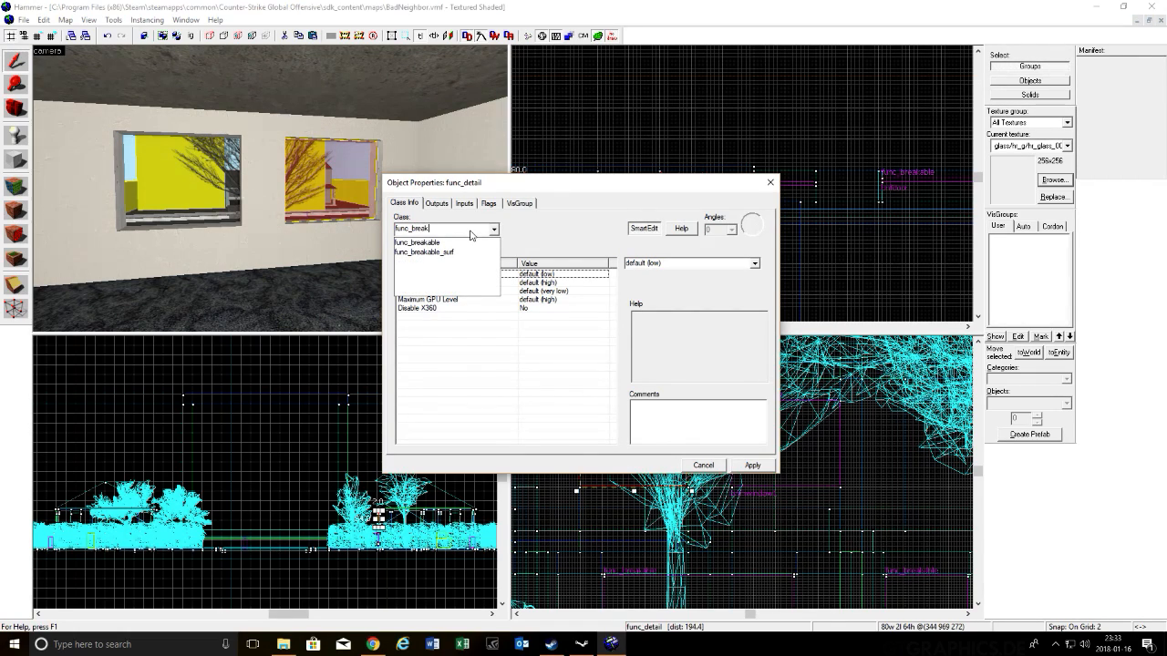
key("Down")
key("Return")
key("Return")
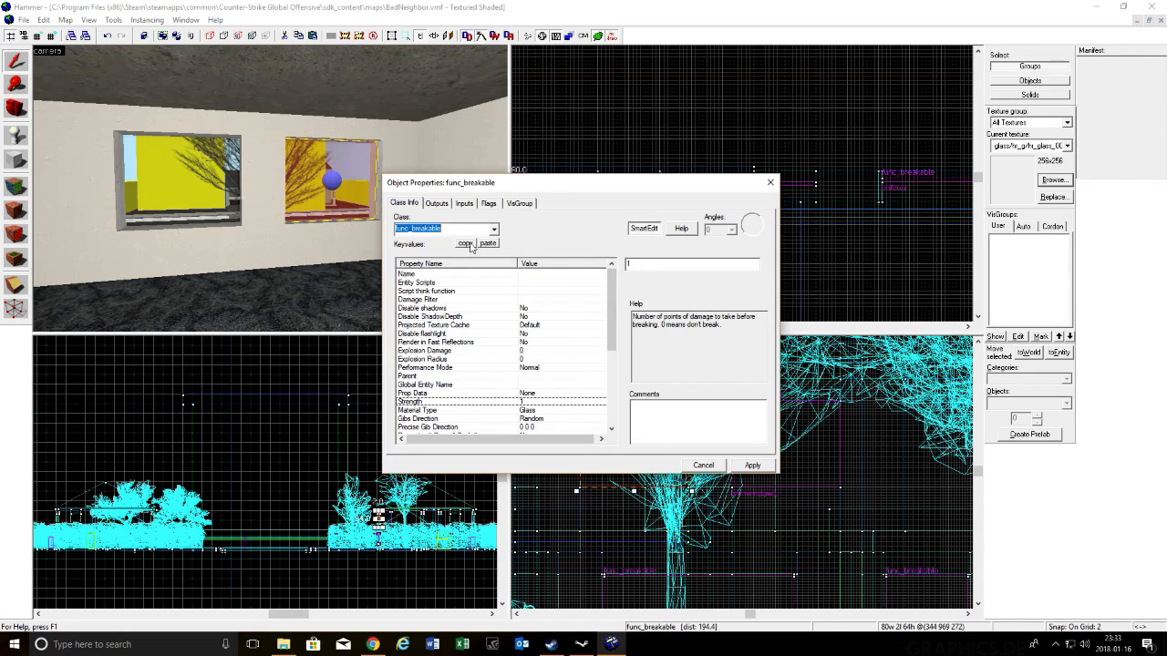
Step: Name this second breakable window bnmwindow2 and set its strength to 10
left_click(488, 274)
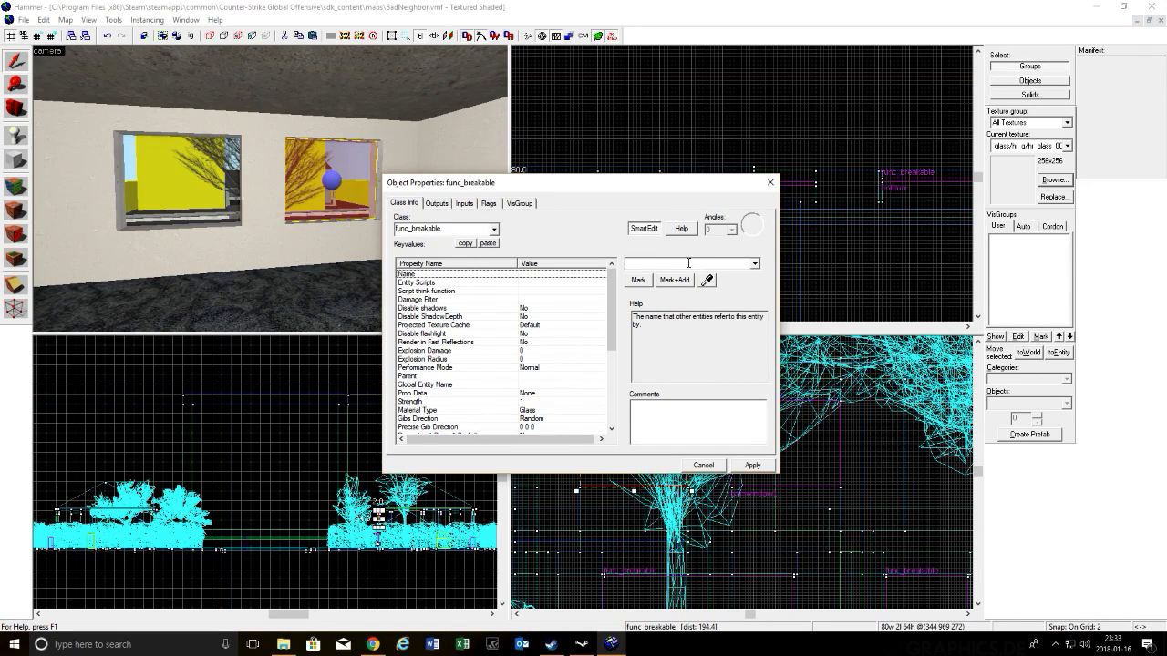
type("bnf")
key("Down")
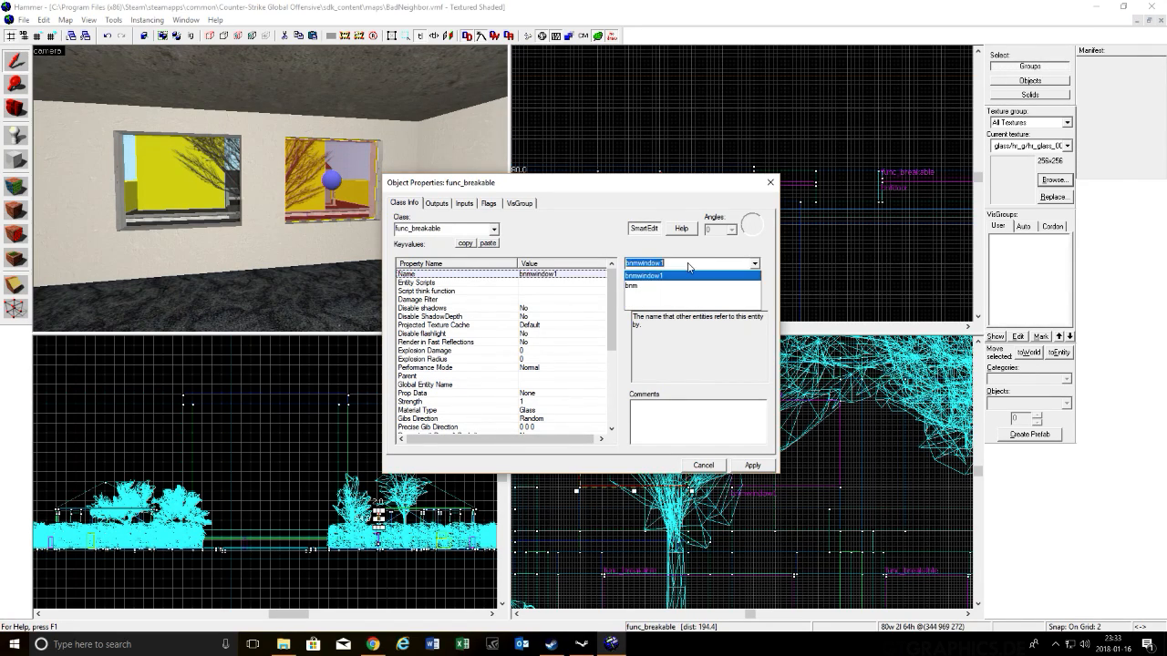
key("BackSpace")
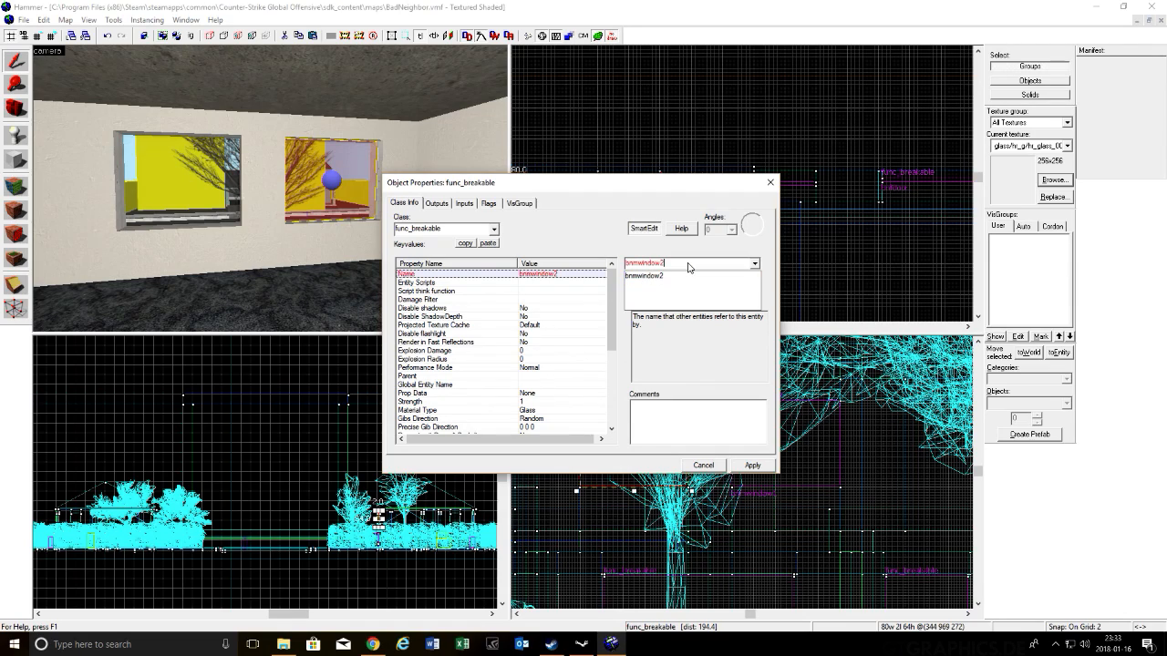
type("2")
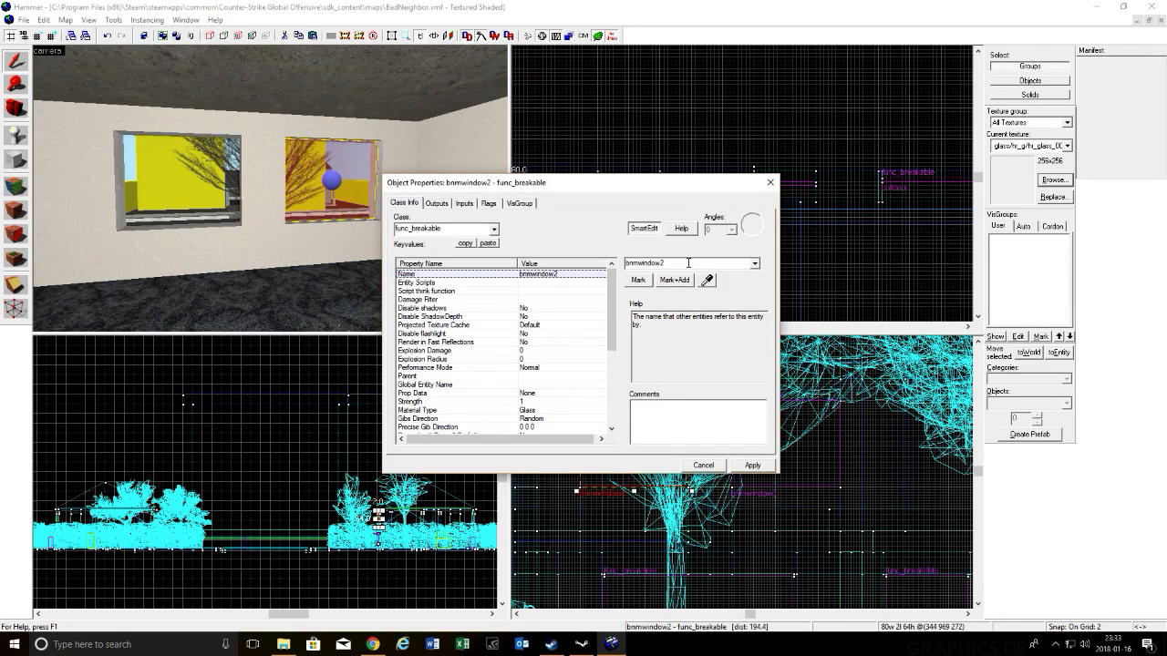
left_click(484, 403)
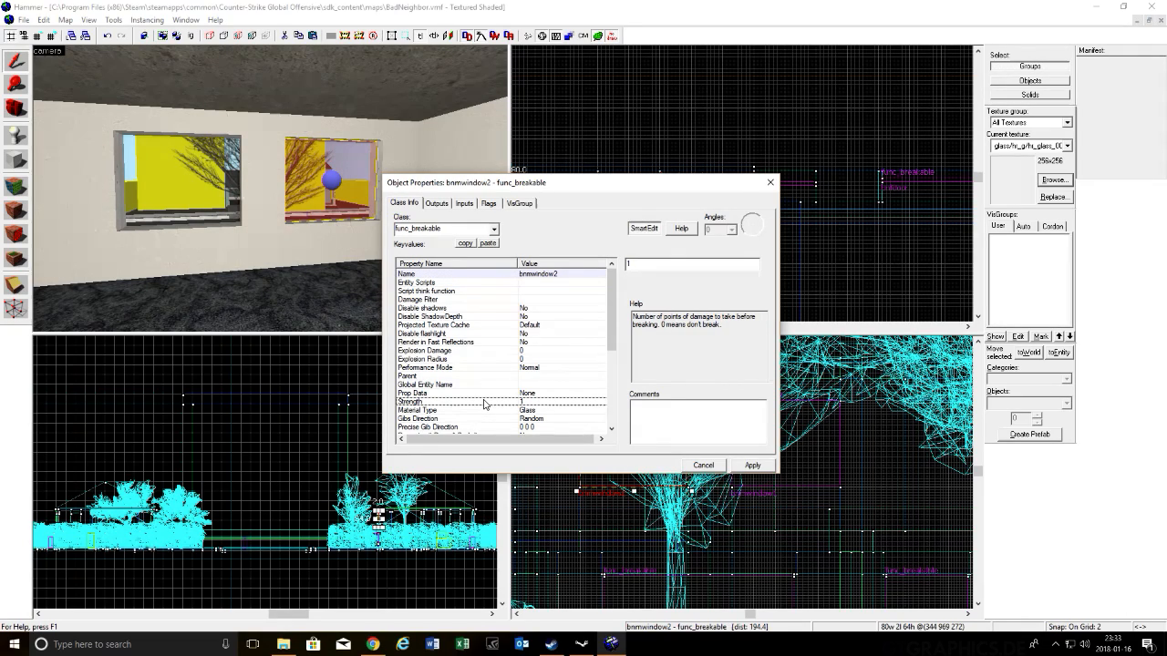
type("10")
key("Return")
left_click(745, 467)
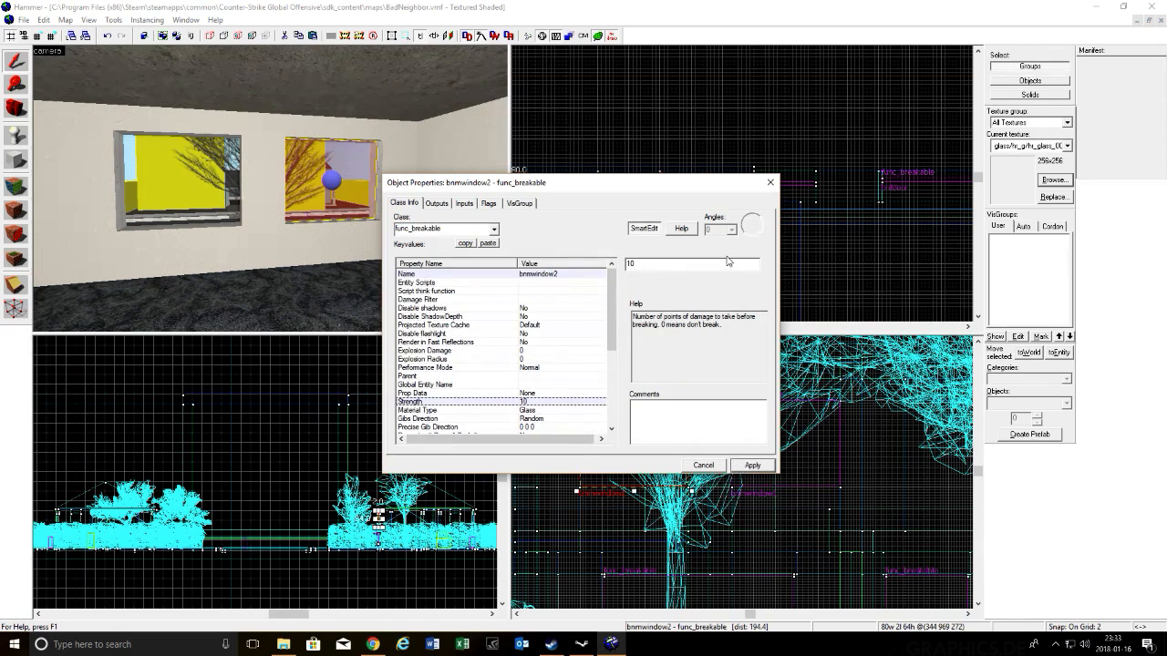
left_click(770, 182)
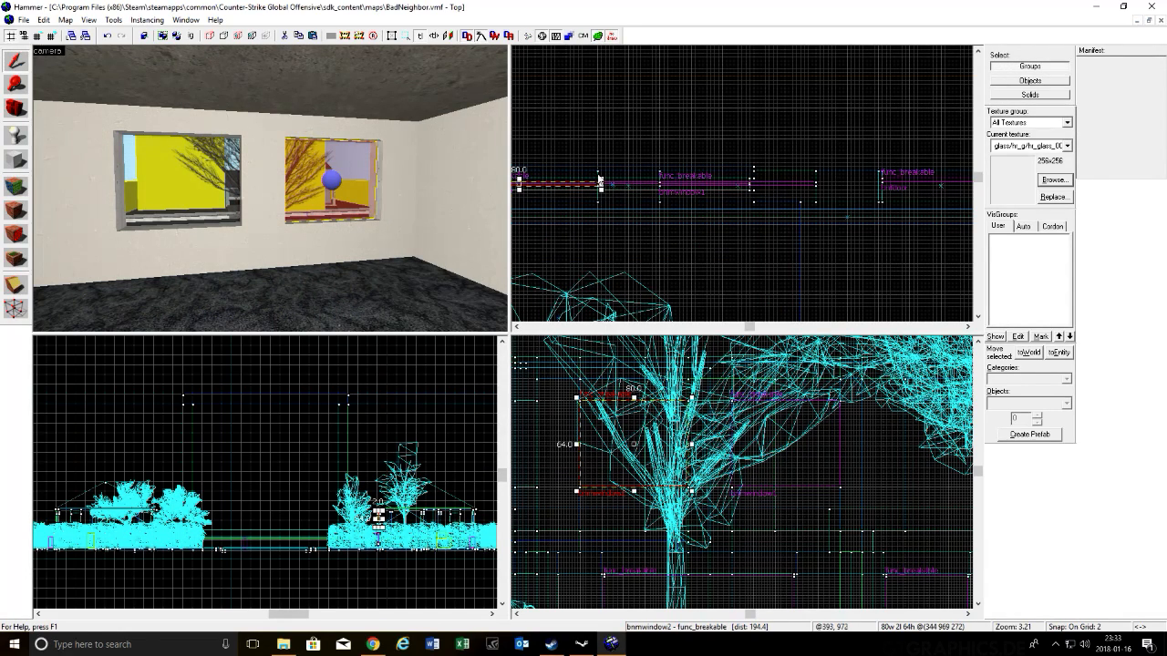
Step: Examine the house from the street and through the ground-floor rooms up to the open doorway in the wallpapered wall
key("s")
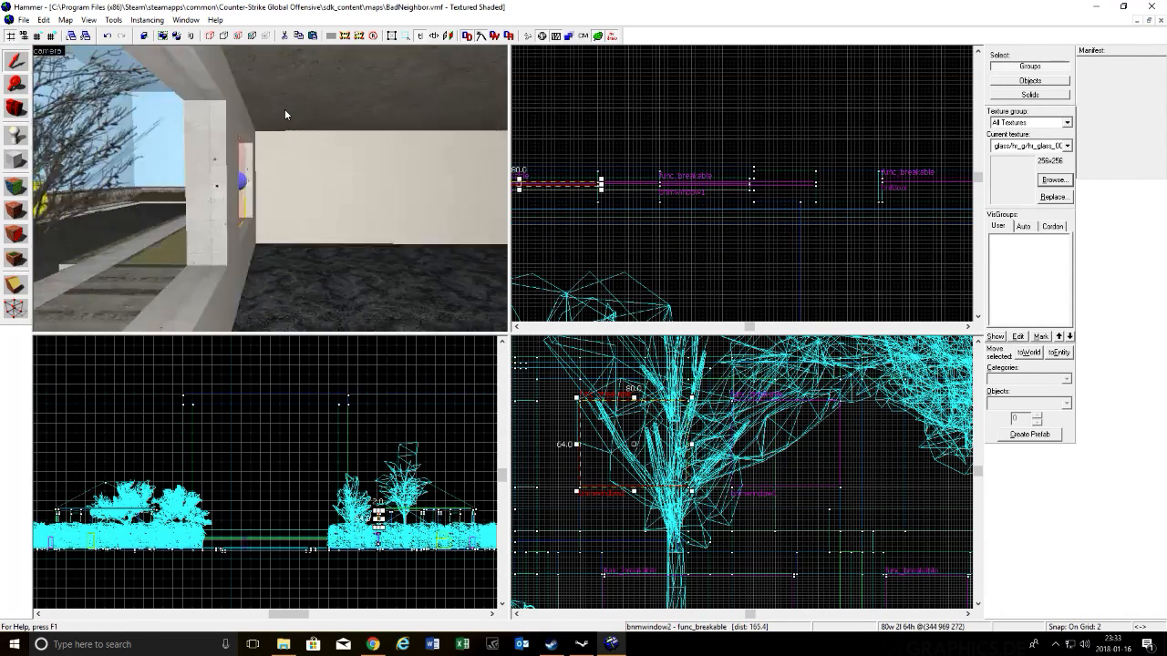
key("s")
key("a")
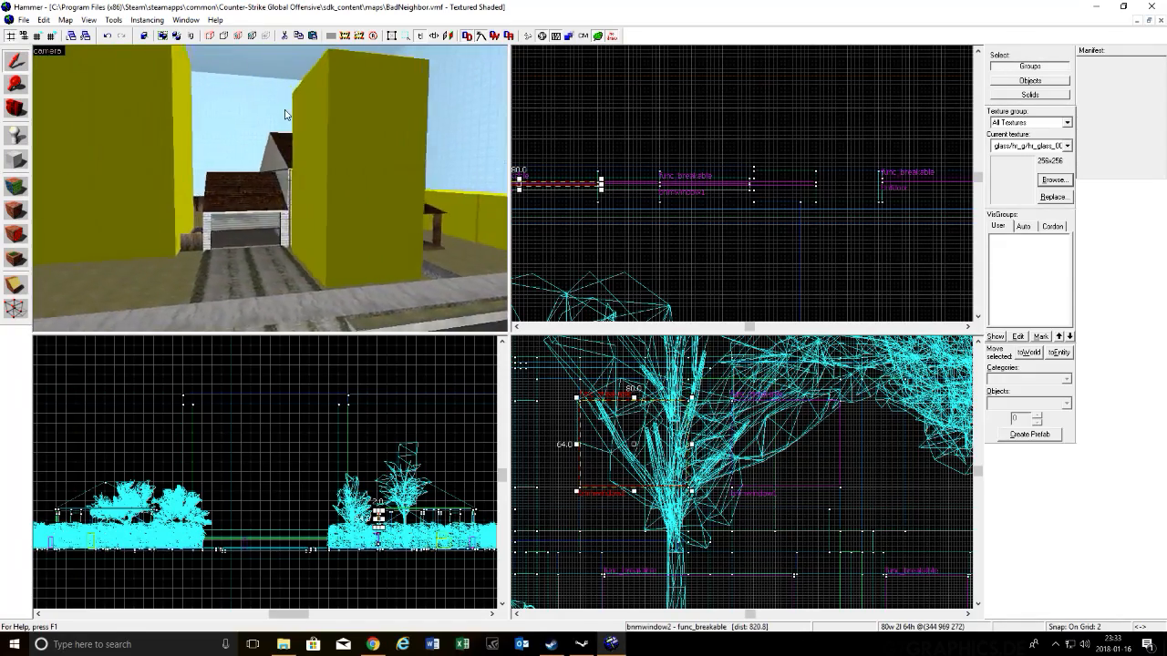
key("w")
key("w")
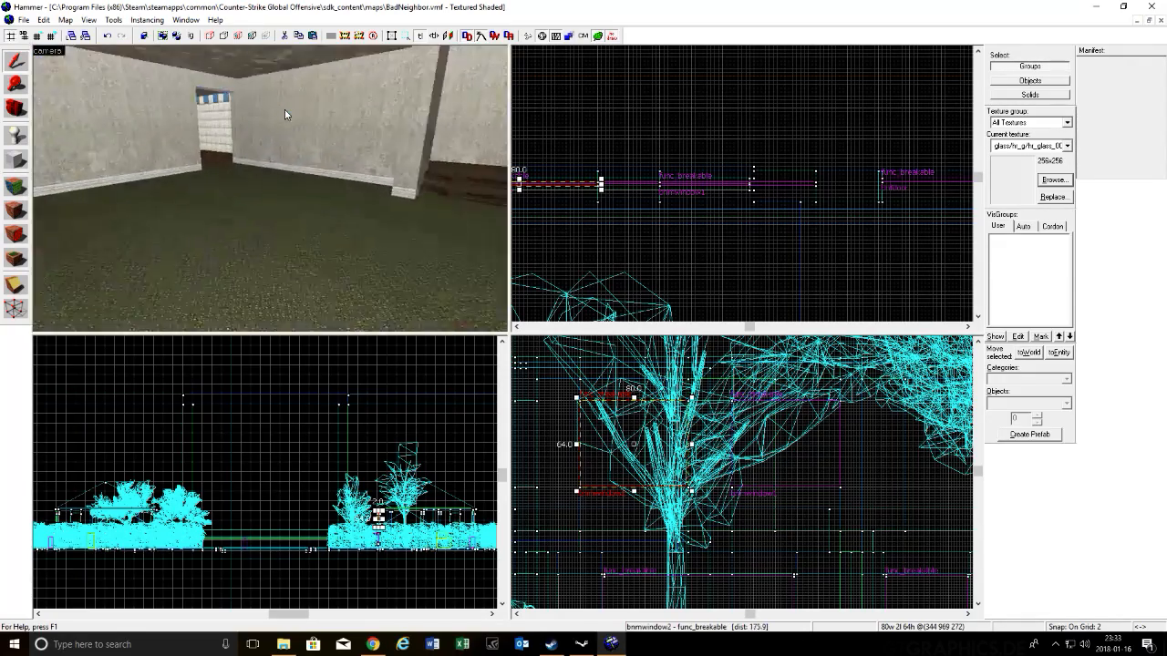
key("w")
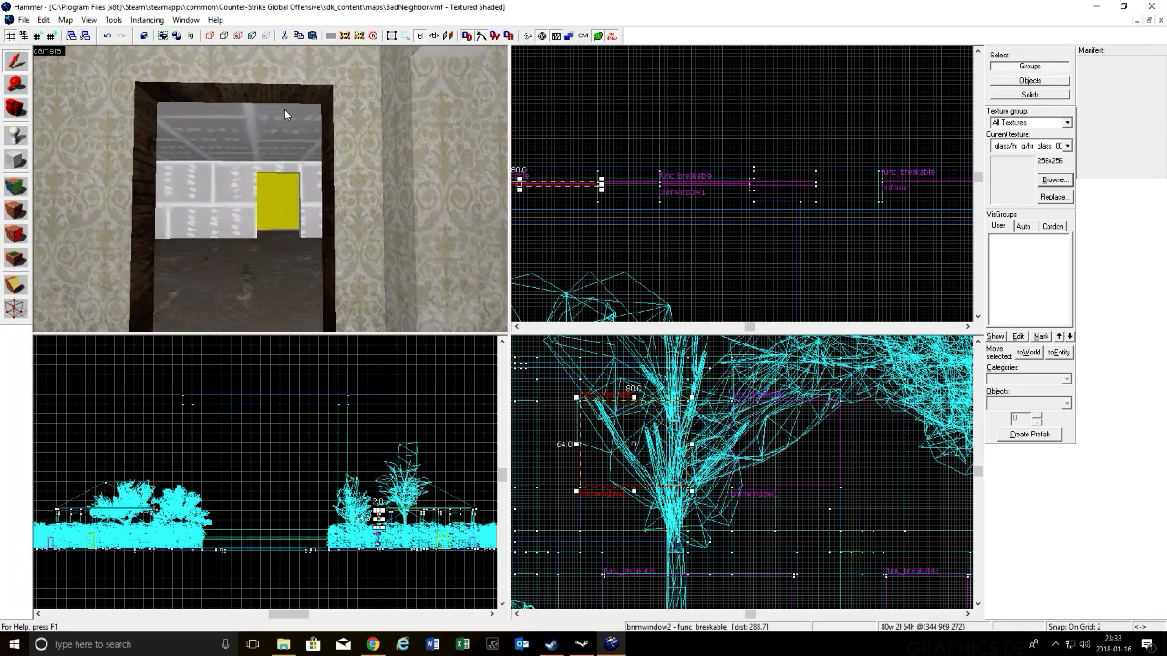
key("s")
key("w")
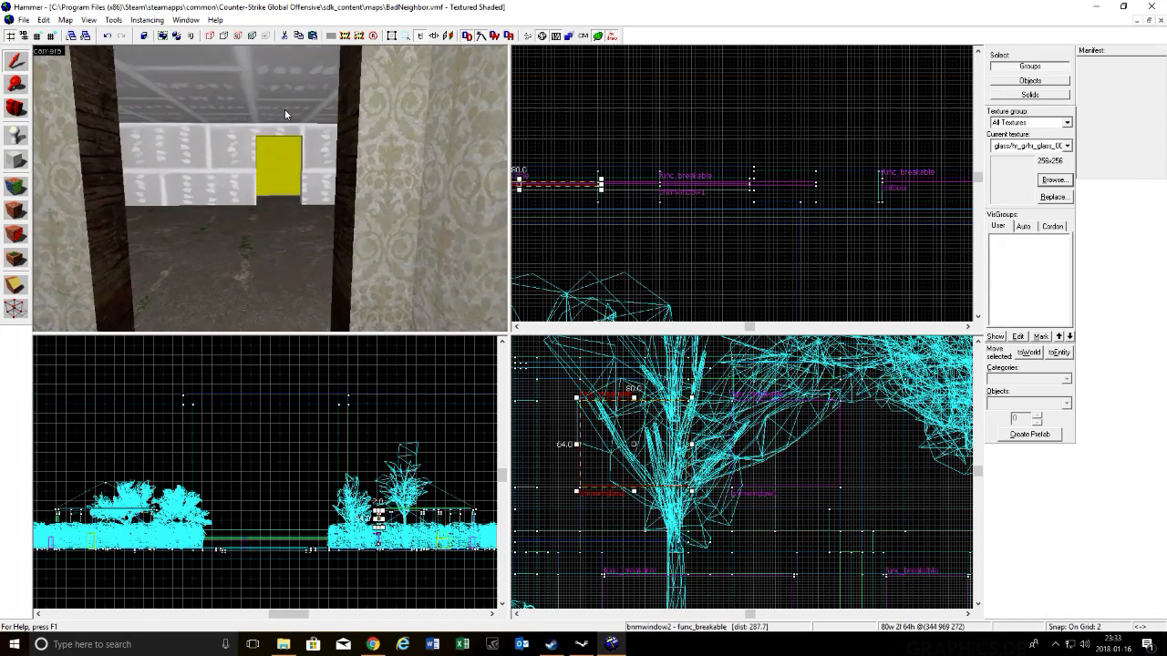
key("s")
key("a")
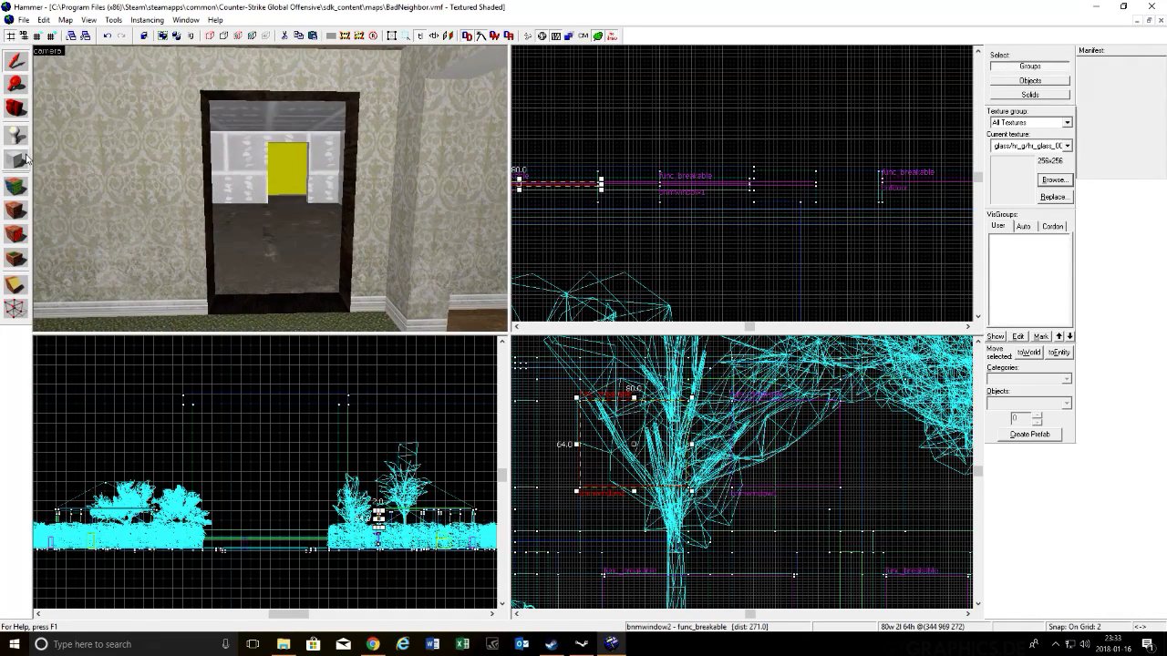
Step: Outline a new block 4 units thick and 64 units wide, centred in the wall thickness of the wallpapered room's doorway
left_click(119, 121)
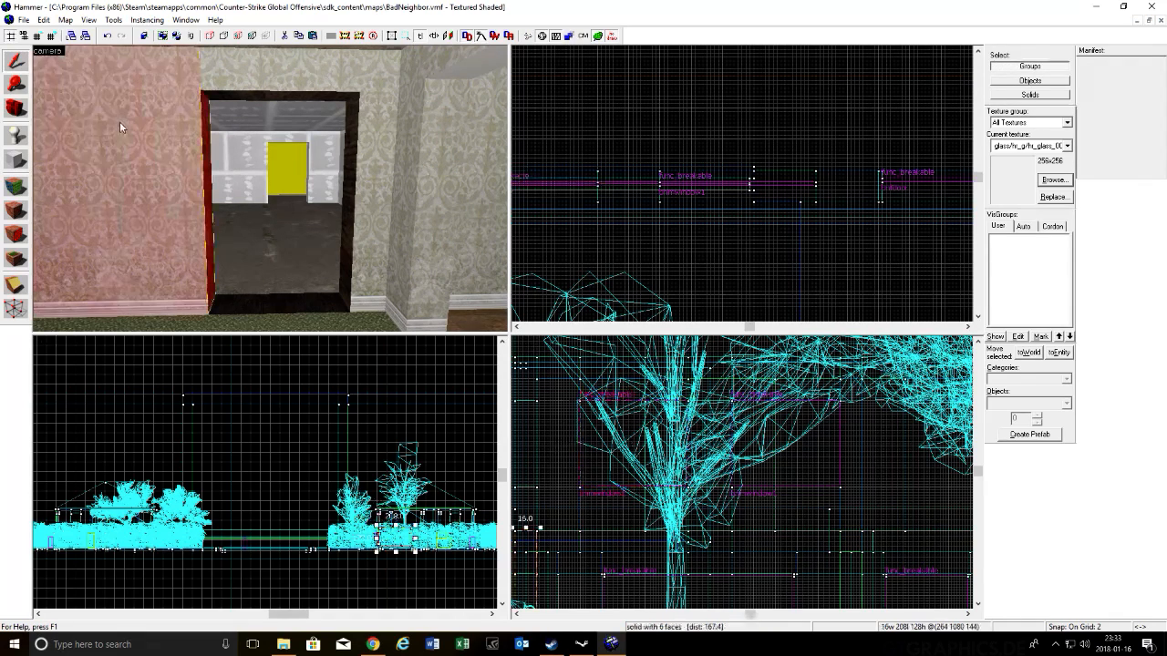
left_click(15, 159)
scroll(668, 198, "down", 5)
scroll(668, 198, "down", 6)
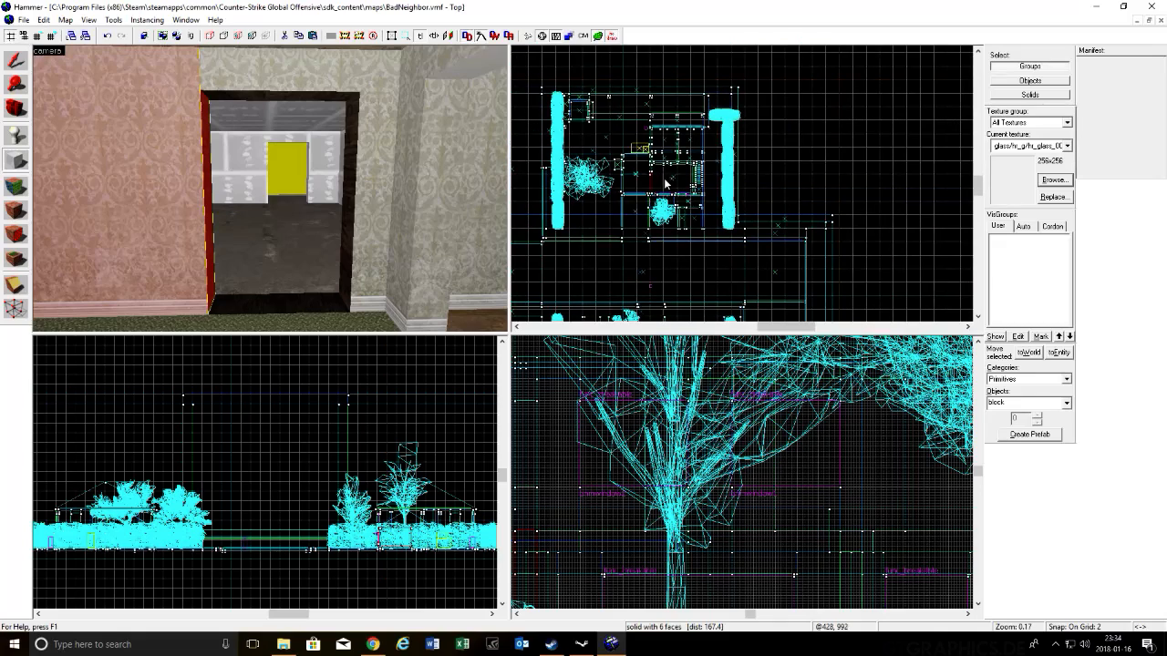
scroll(645, 166, "up", 7)
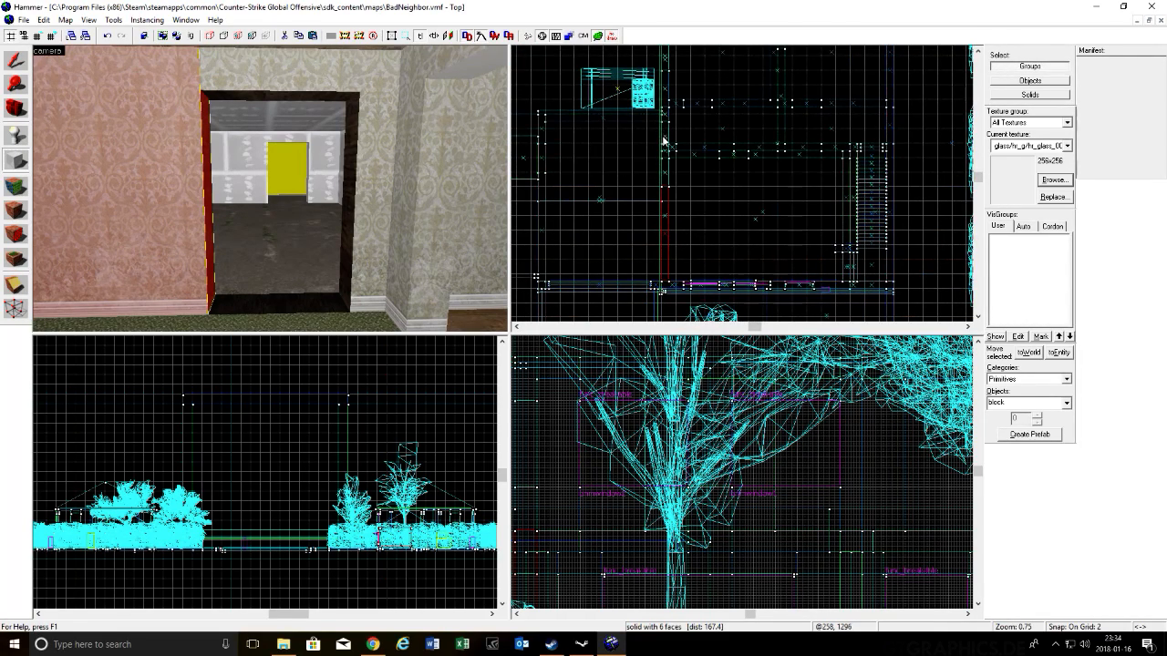
scroll(665, 139, "down", 6)
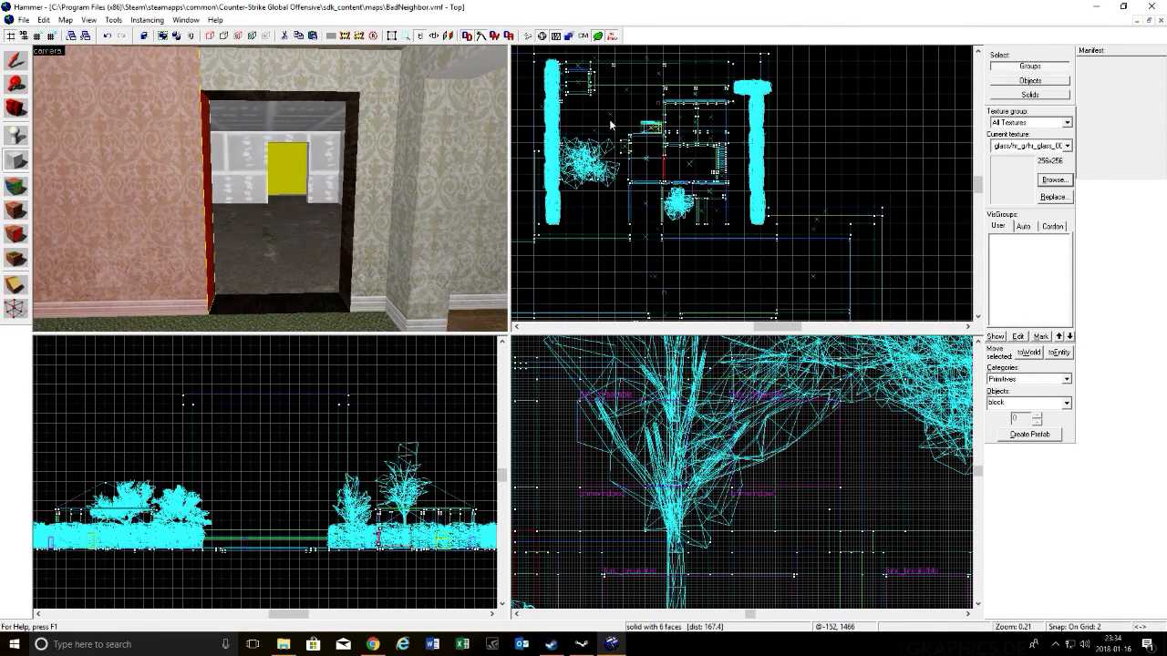
scroll(685, 121, "up", 4)
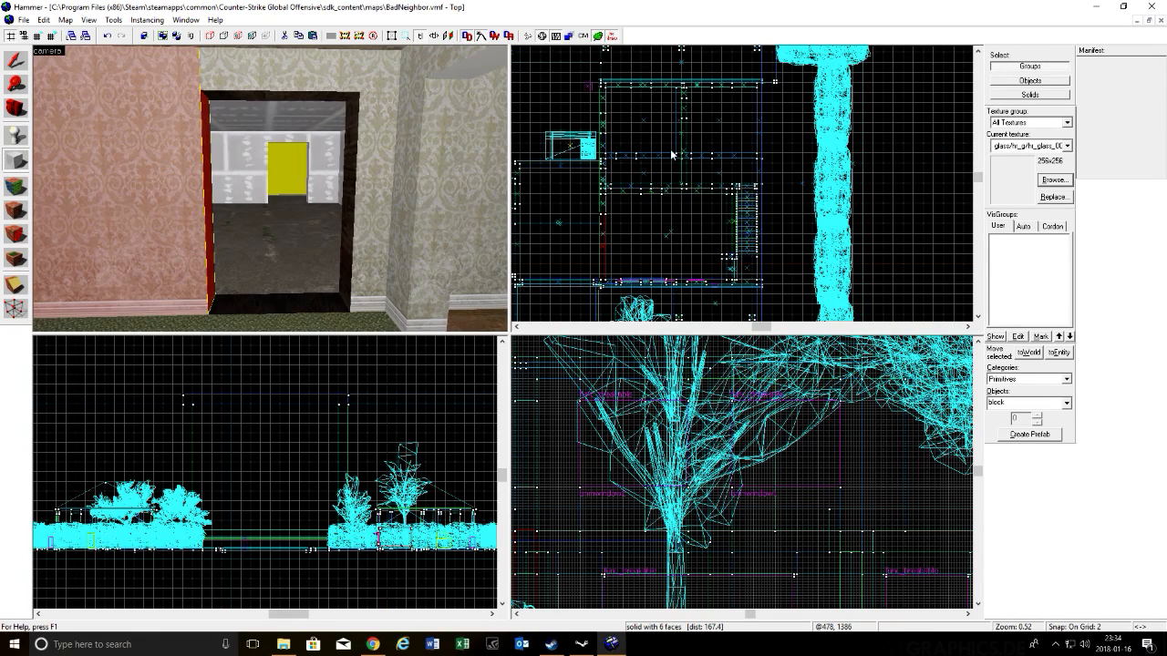
scroll(706, 178, "up", 9)
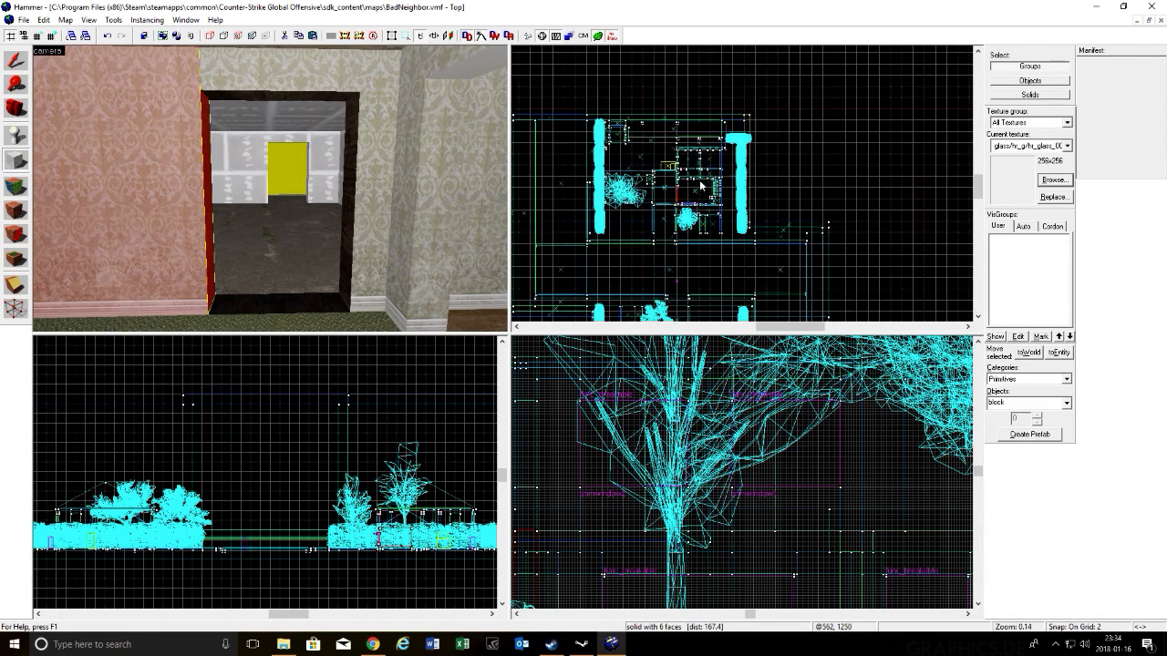
scroll(698, 79, "up", 2)
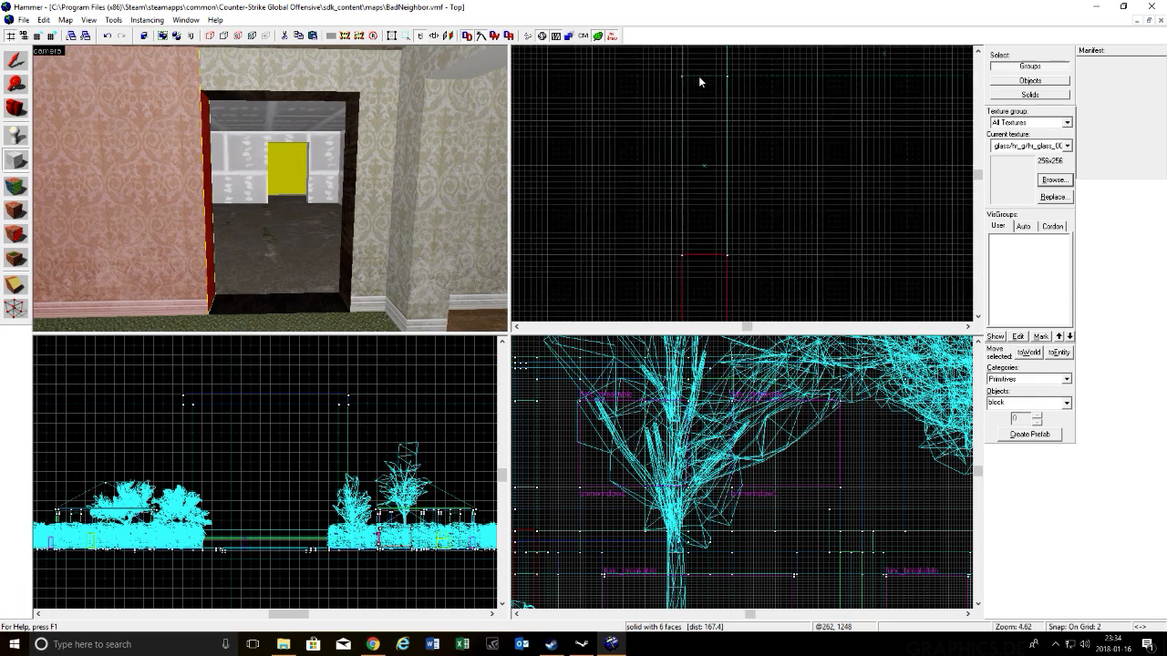
left_click_drag(700, 75, 711, 289)
Step: Reduce the doorway block's height to 96 units so that it fits the opening inside the frame
scroll(675, 504, "down", 5)
scroll(673, 505, "up", 10)
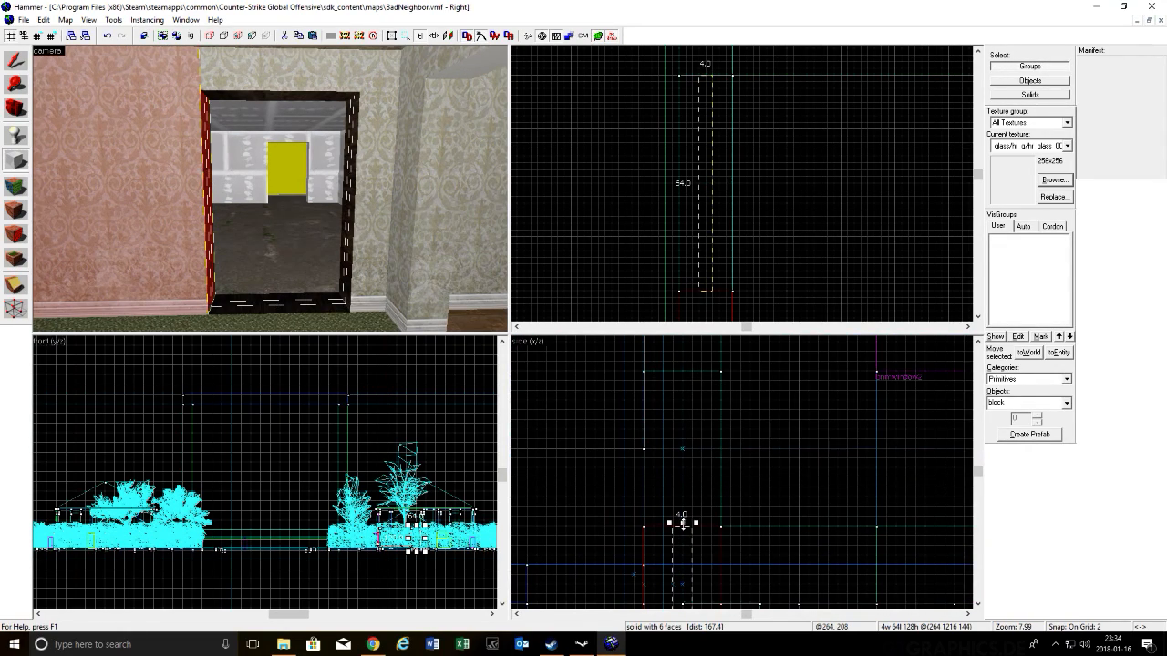
scroll(706, 501, "down", 5)
scroll(726, 518, "up", 5)
left_click_drag(647, 423, 657, 522)
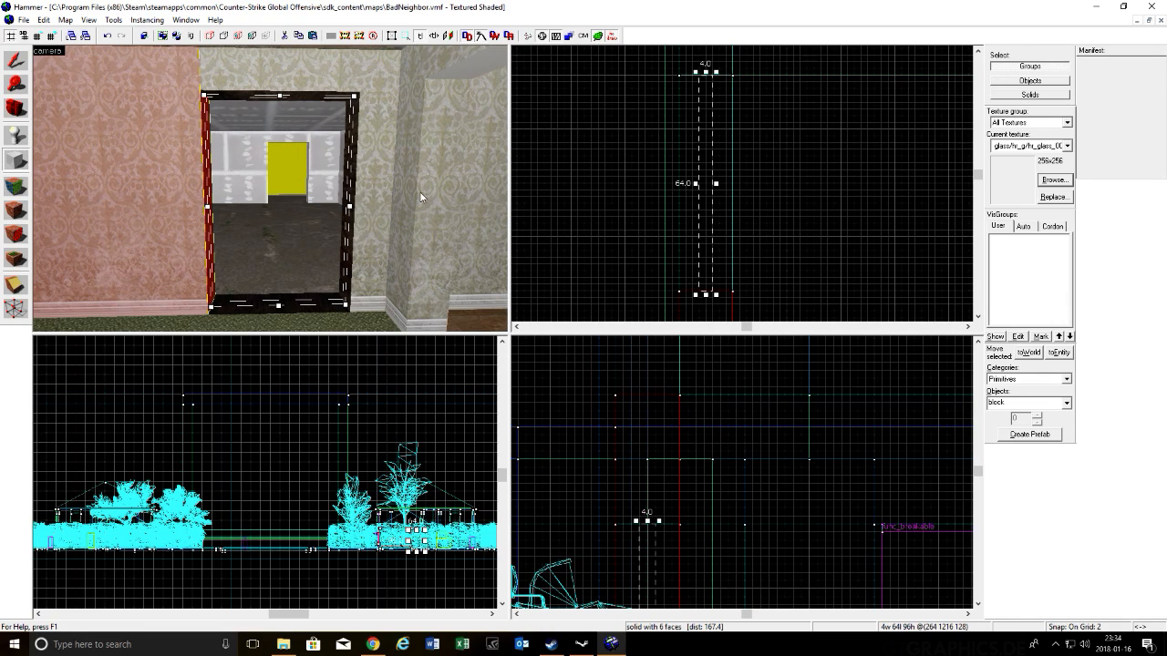
Step: Choose the tools/toolsnodraw texture, undo its accidental application to the adjacent wall, and create the door block with it
left_click(1055, 179)
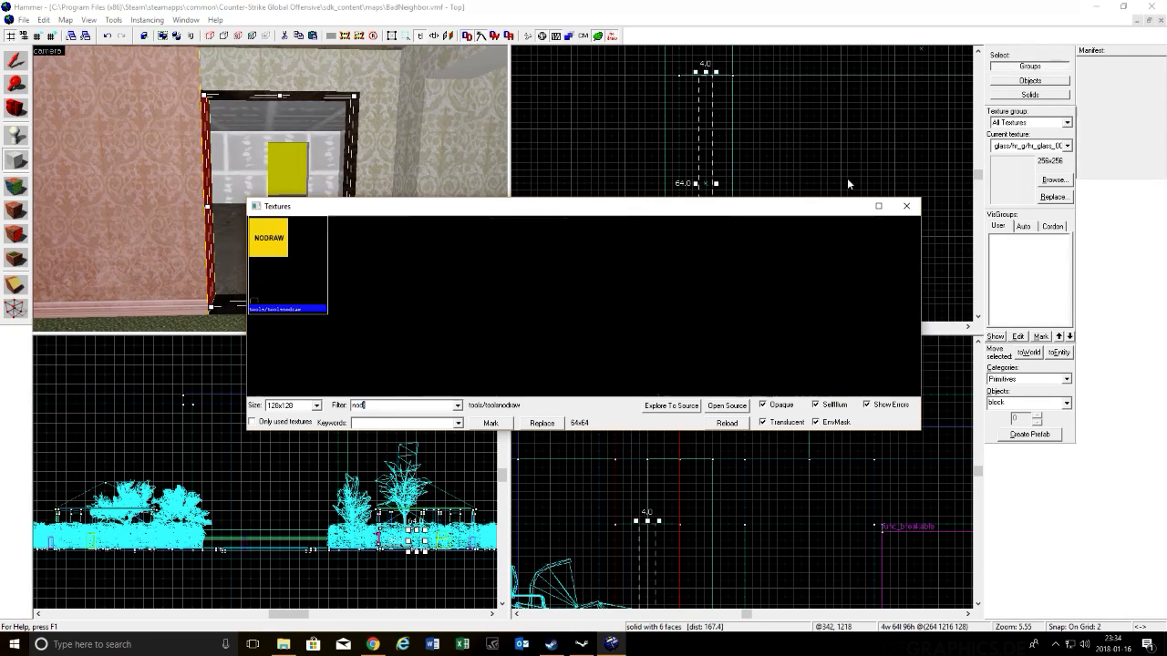
double_click(305, 275)
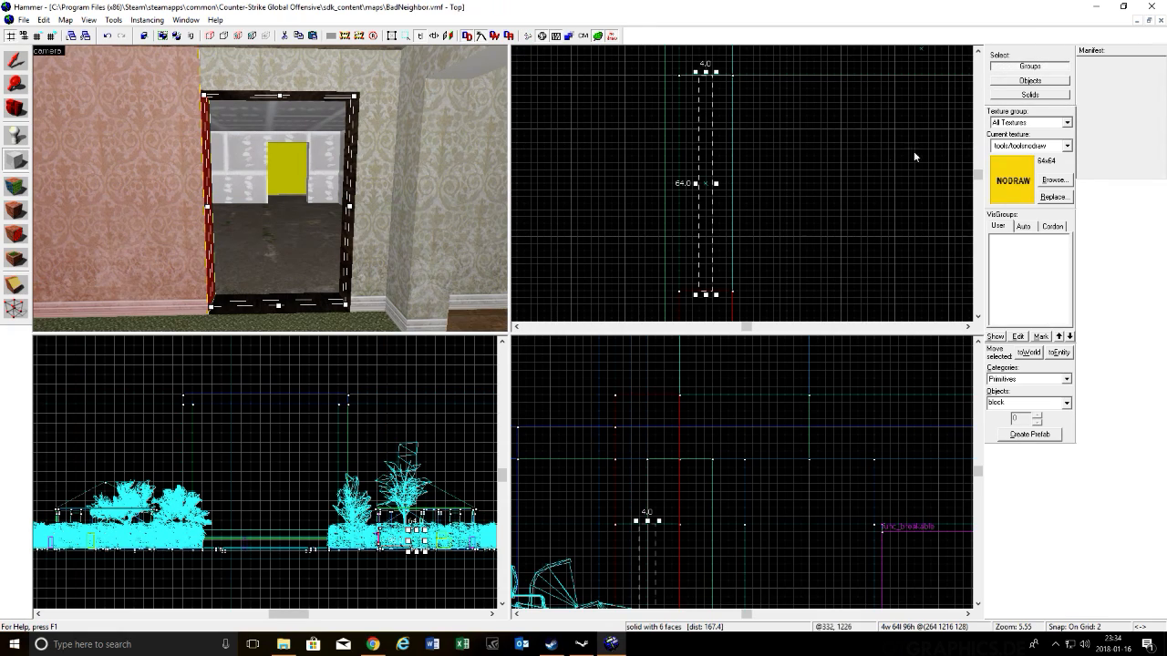
left_click(20, 211)
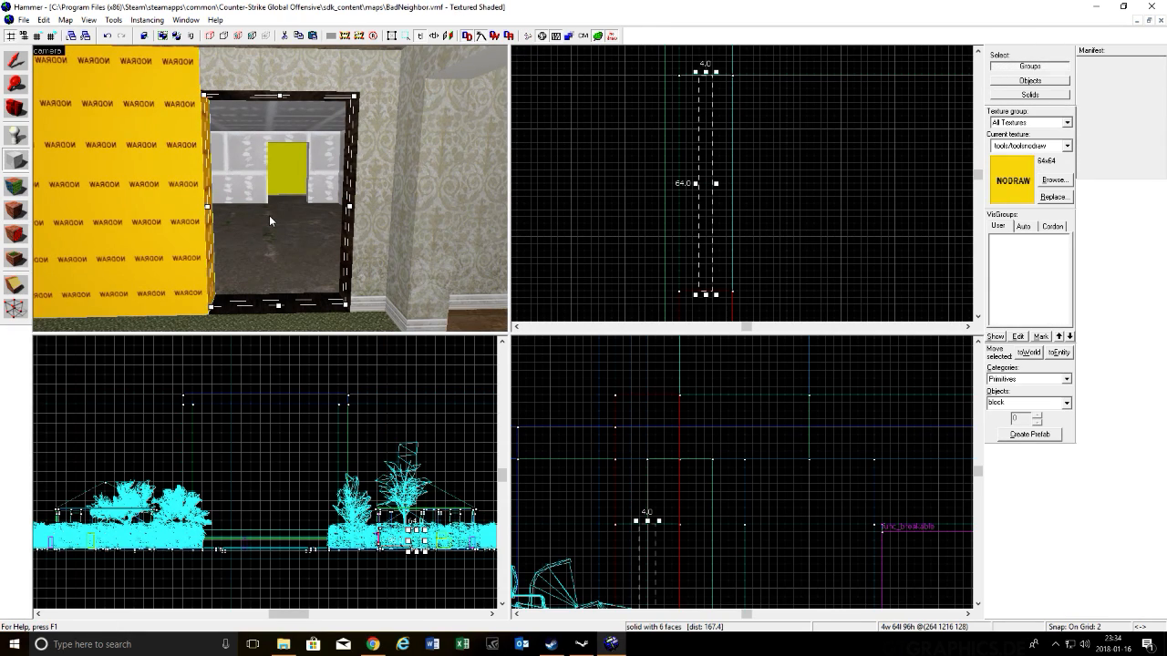
key("ctrl+z")
key("Return")
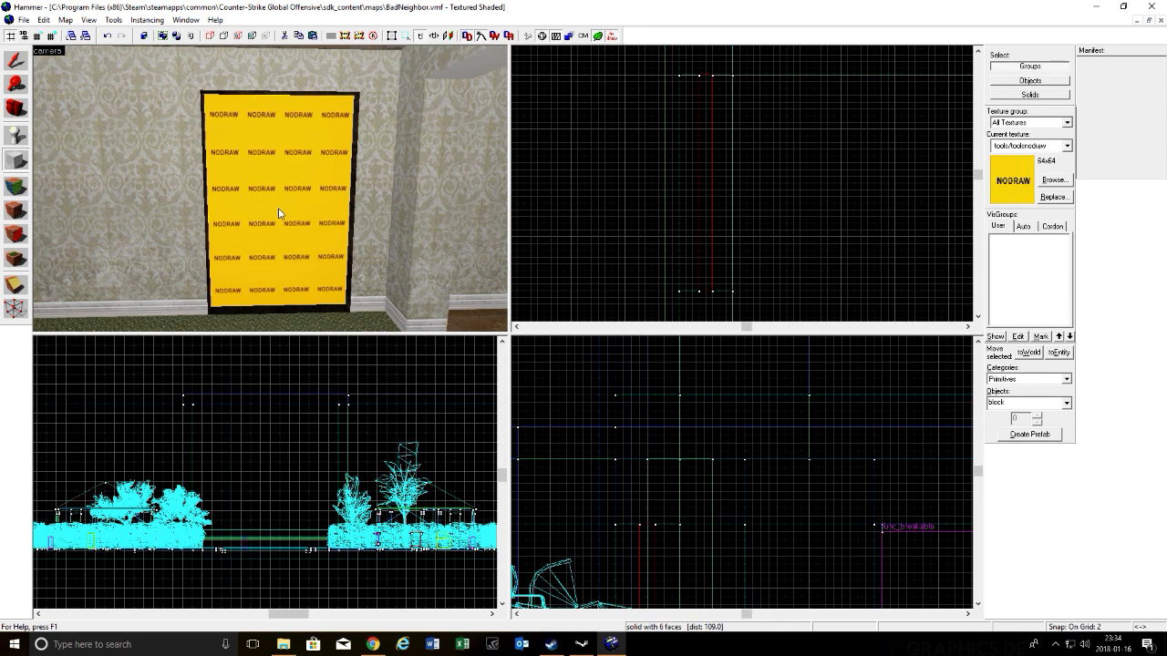
Step: Apply the wood/infdoorc texture to the front and back faces of the nodraw door block and fit it to them
key("a")
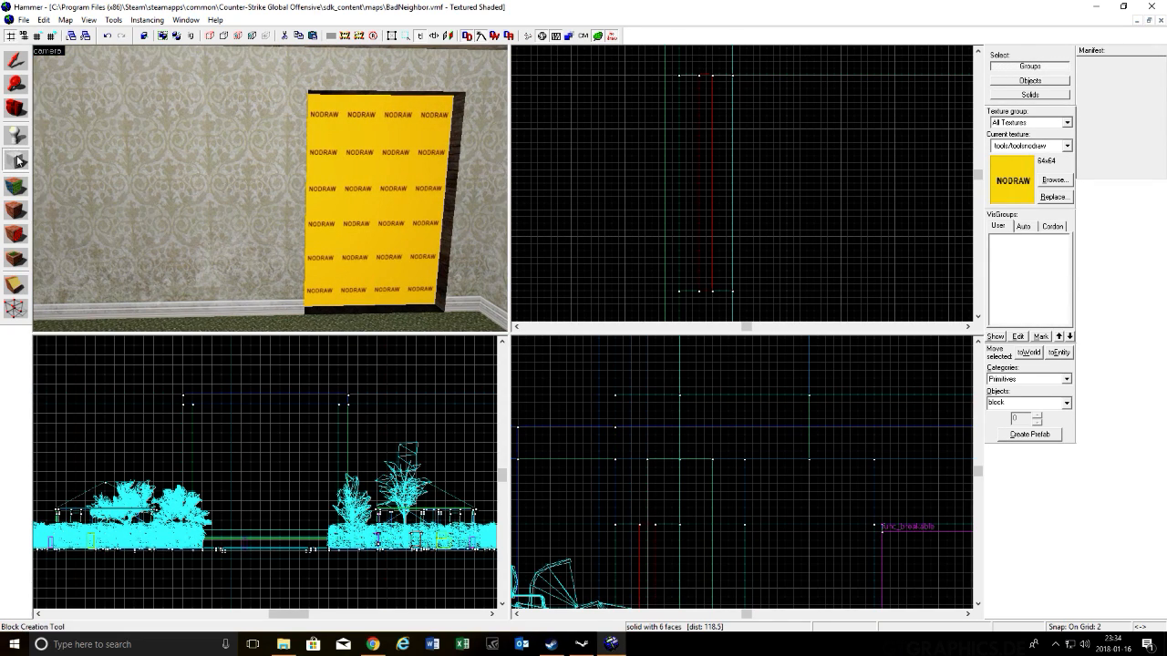
left_click(18, 189)
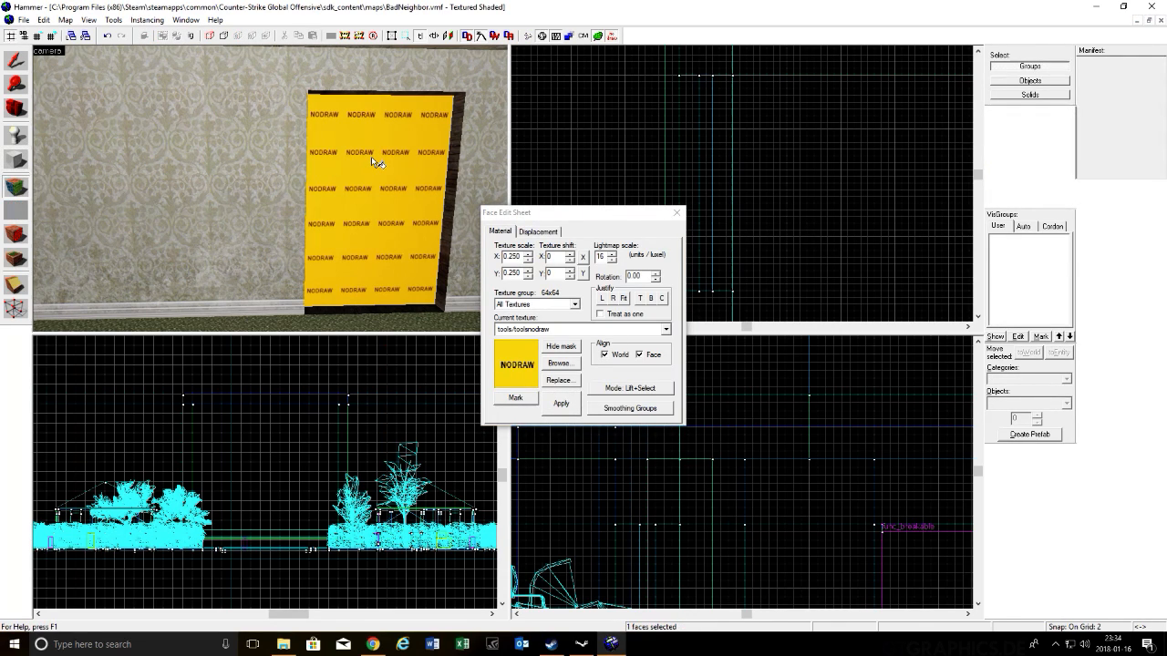
key("z")
key("w")
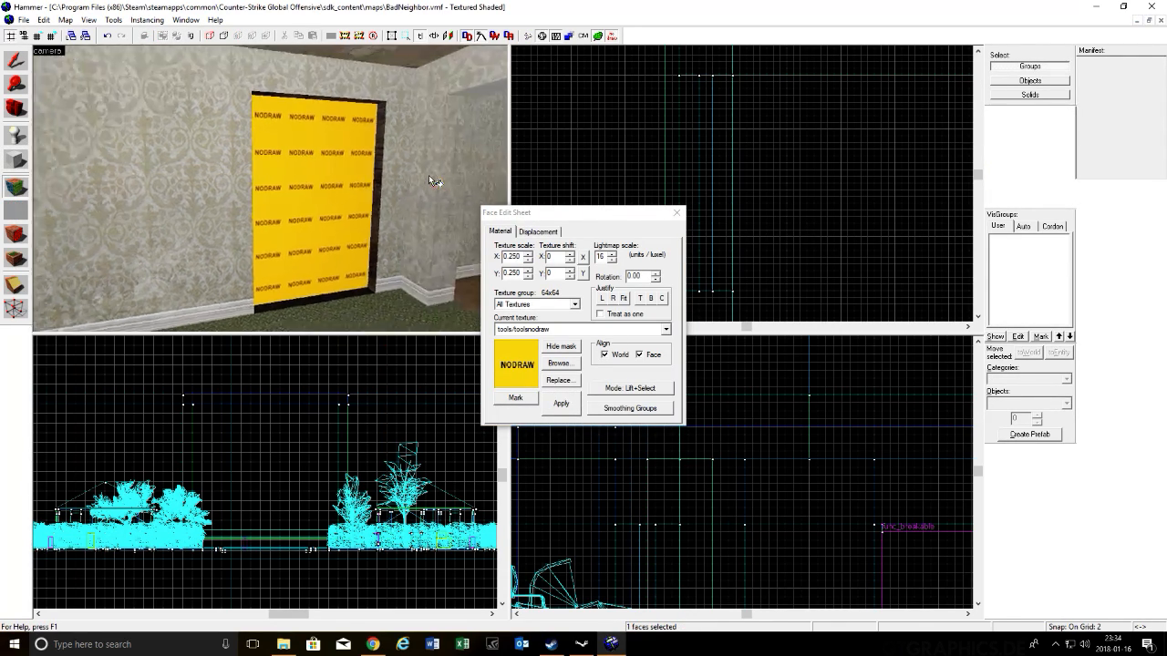
key("z")
left_click(255, 173, "ctrl")
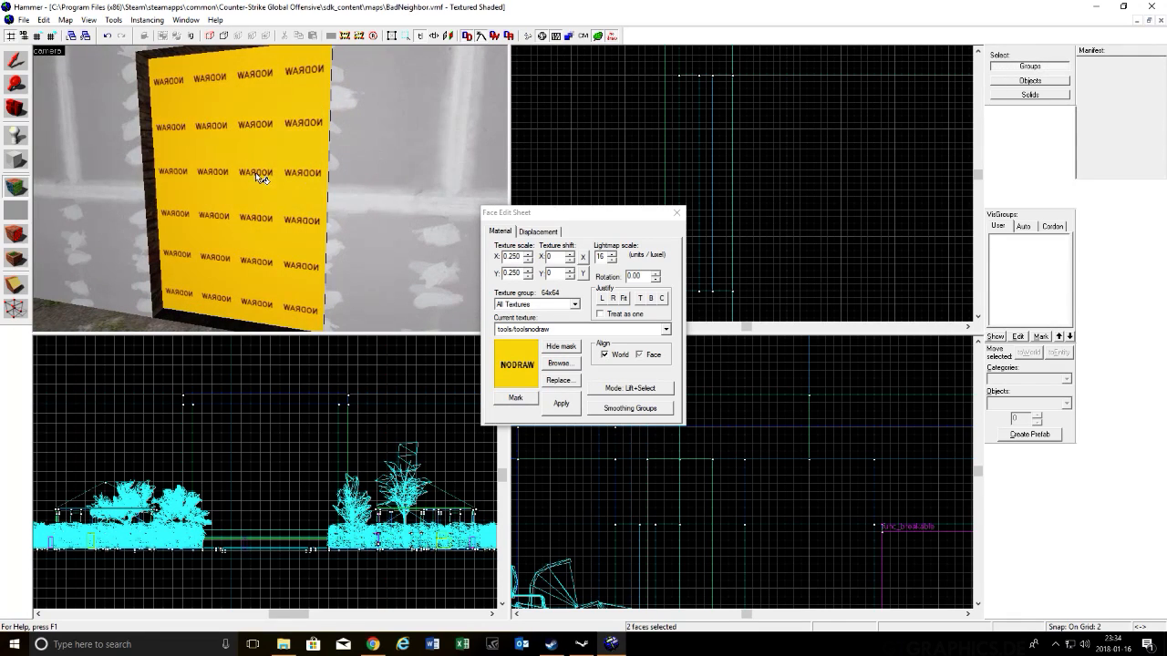
key("s")
key("w")
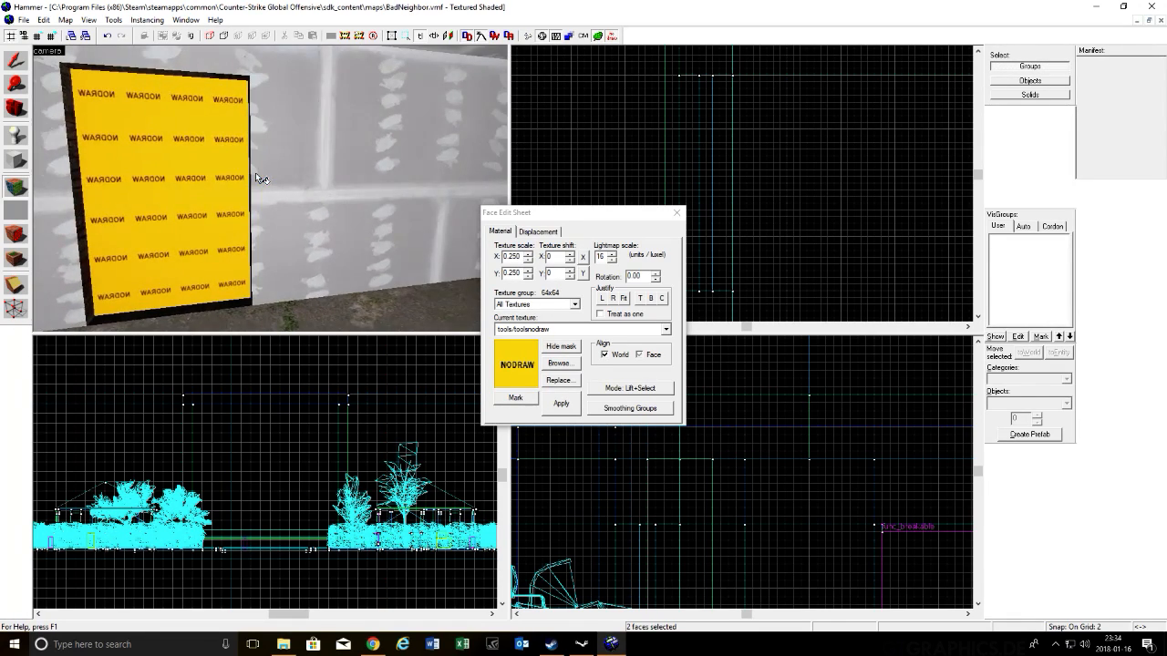
left_click(564, 365)
left_click(562, 365)
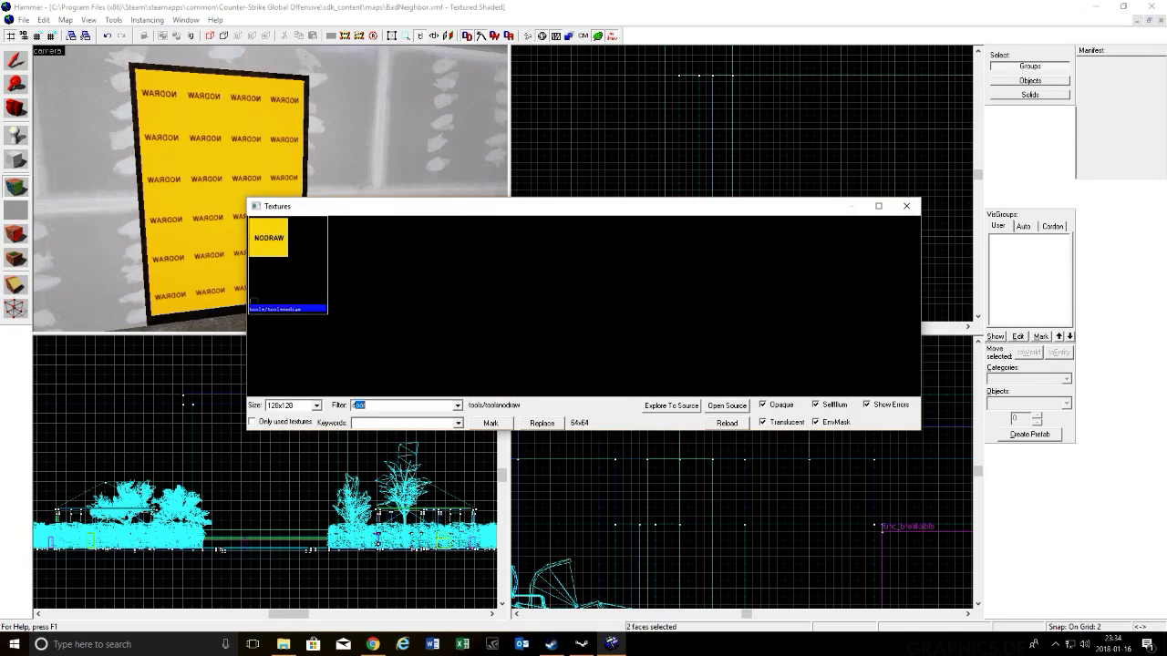
scroll(491, 318, "down", 5)
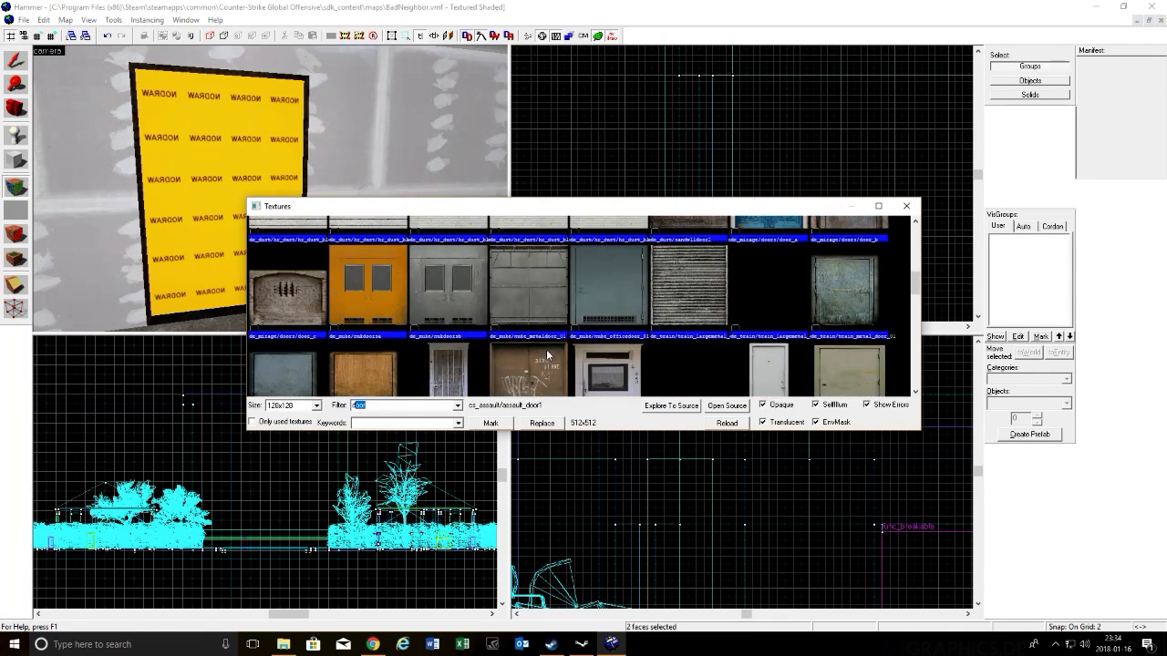
scroll(491, 318, "down", 10)
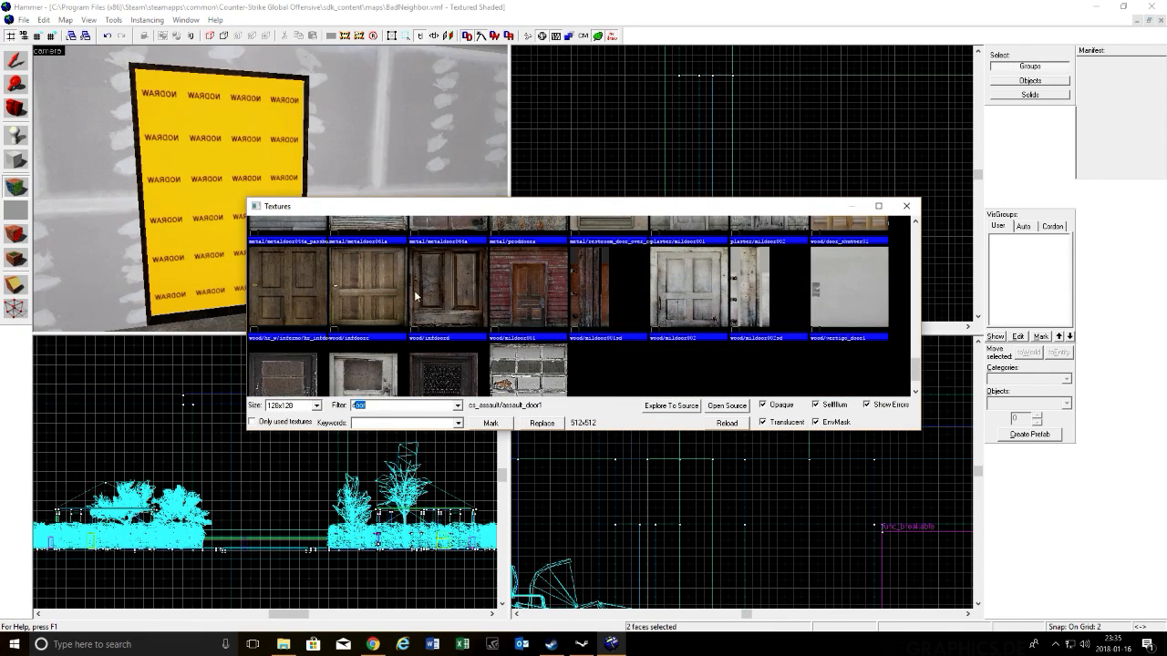
double_click(391, 294)
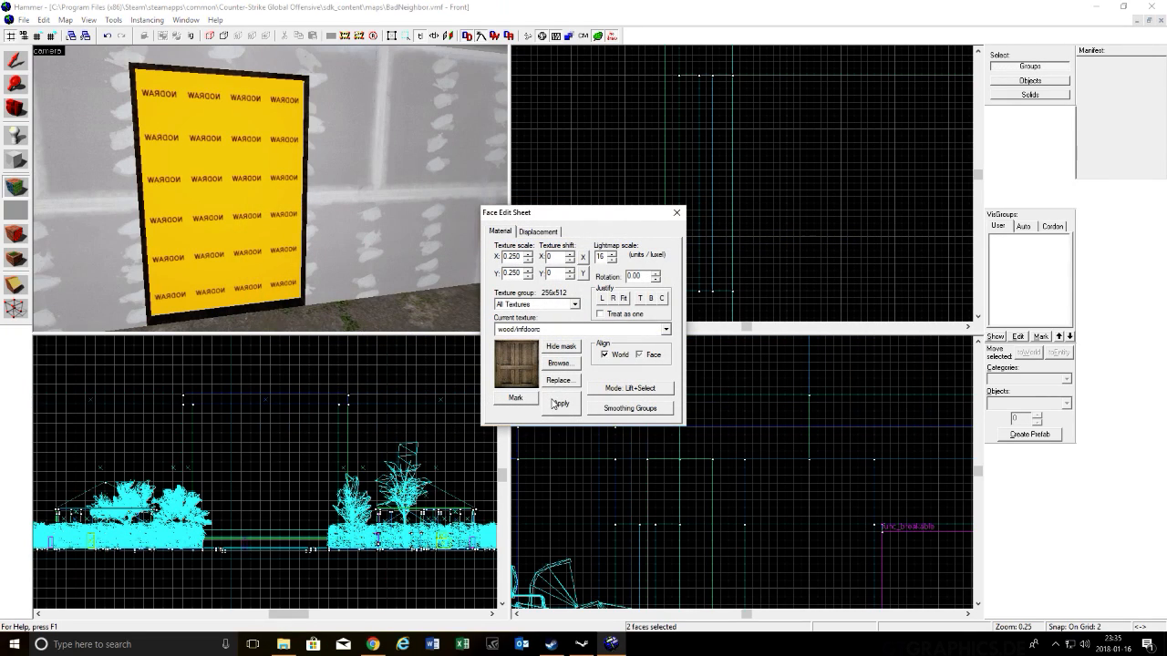
left_click(553, 403)
left_click(624, 298)
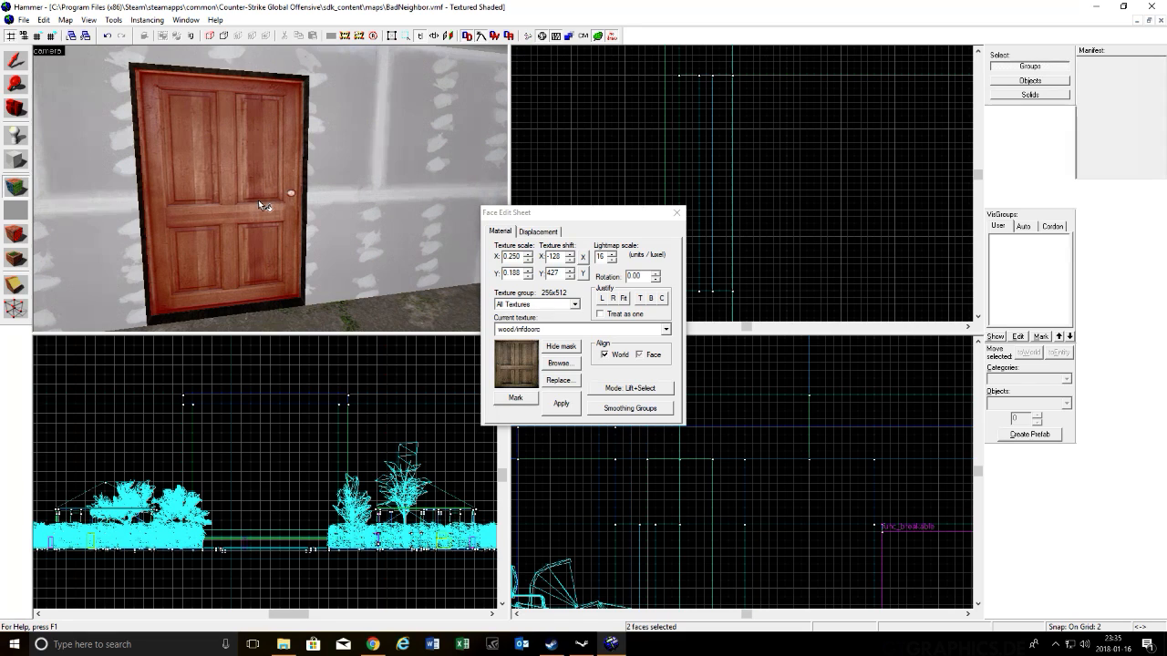
Step: Texture the exposed nodraw edge face of the door with wood/milbeams002
key("z")
key("w")
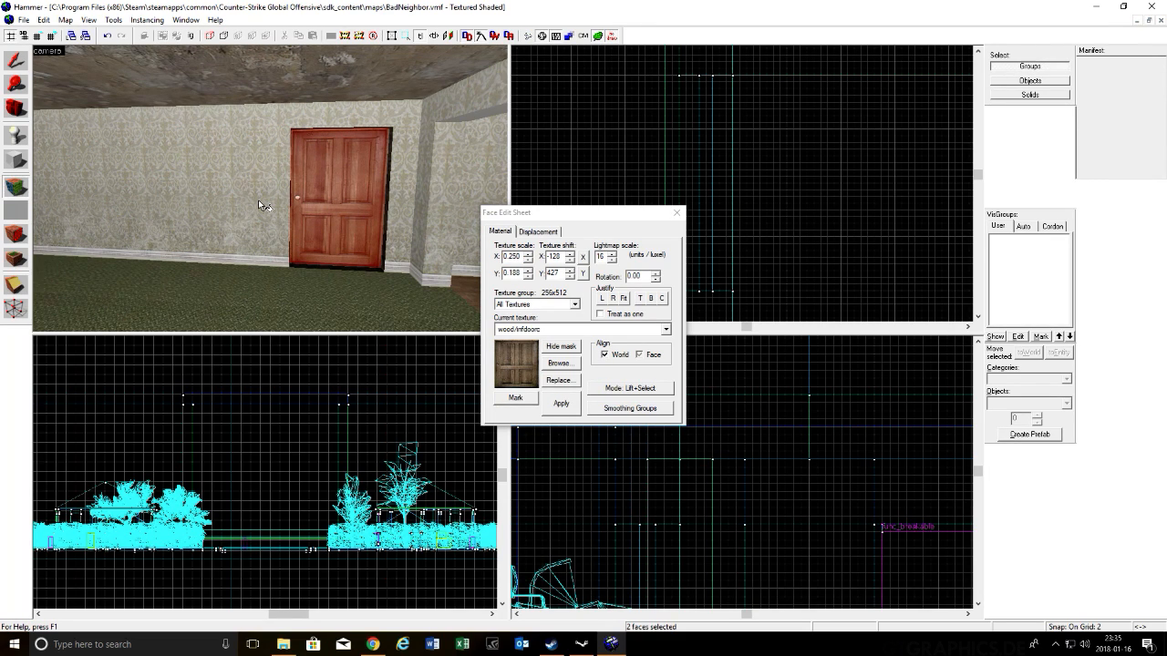
key("w")
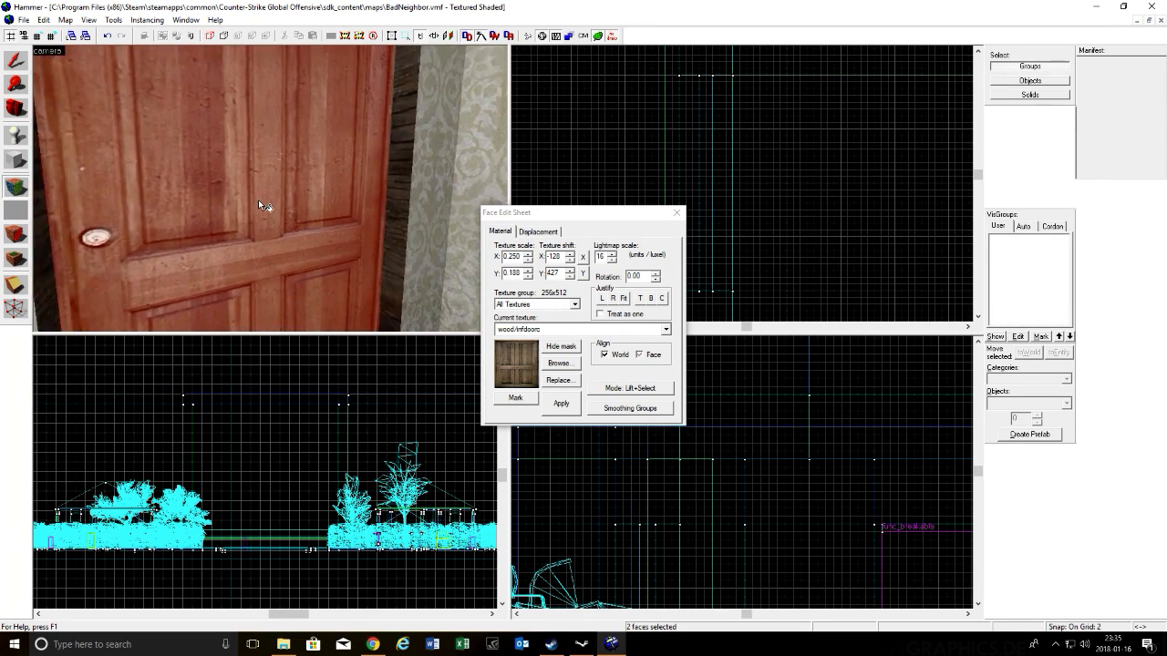
key("s")
key("w")
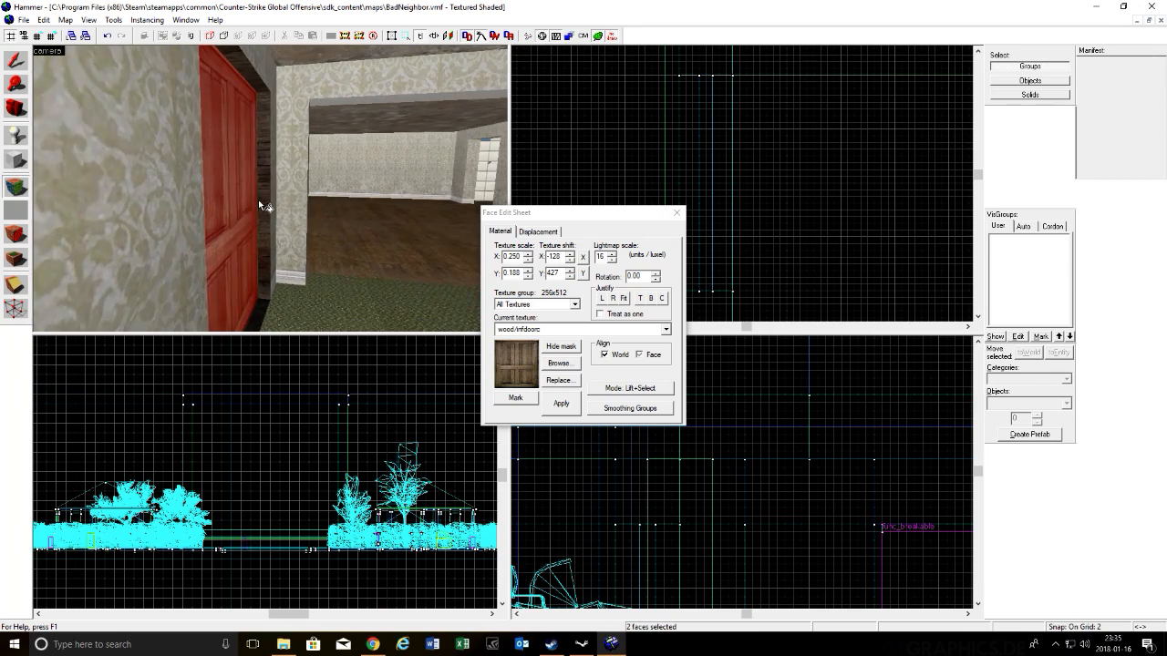
key("a")
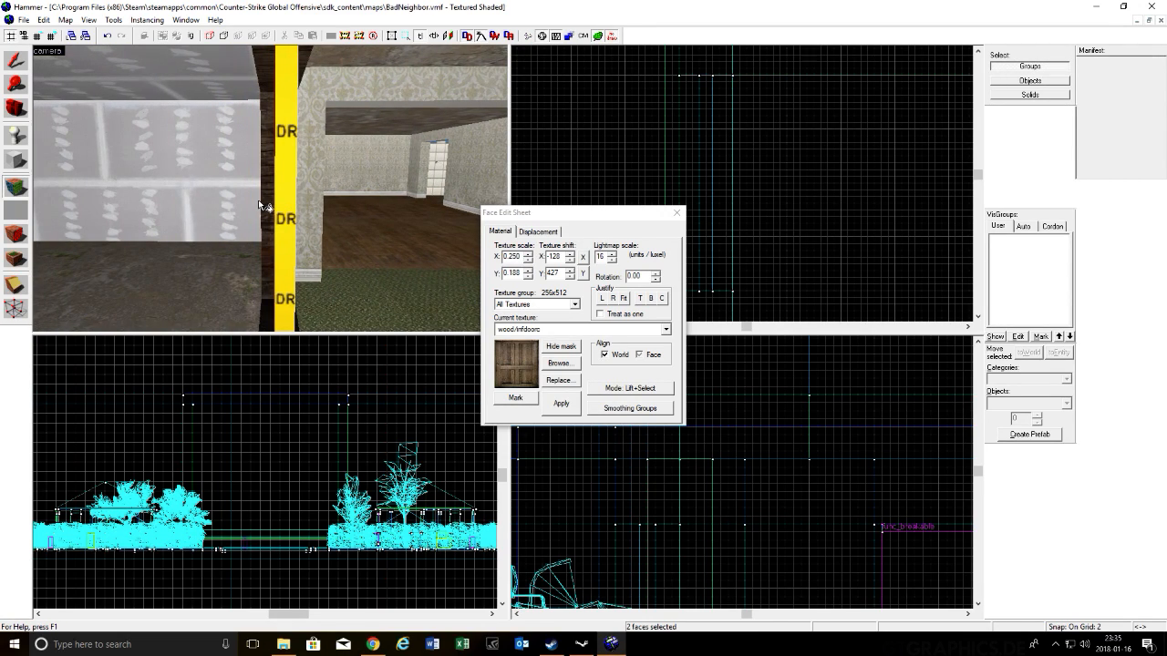
left_click(280, 198)
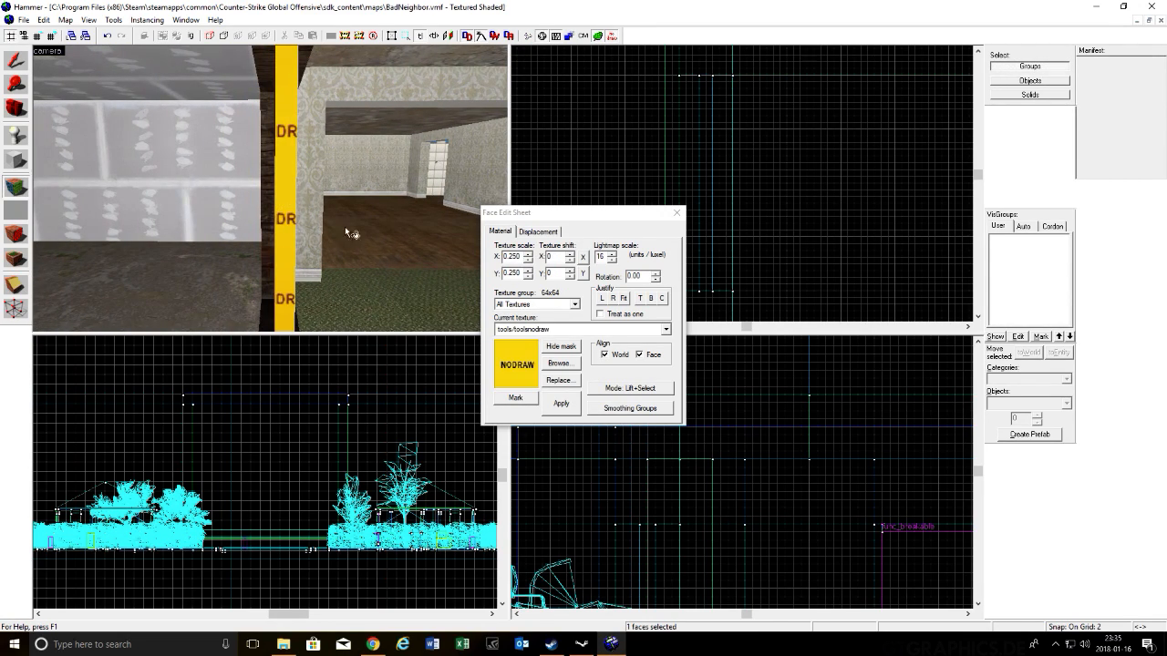
left_click(545, 363)
scroll(456, 337, "down", 1)
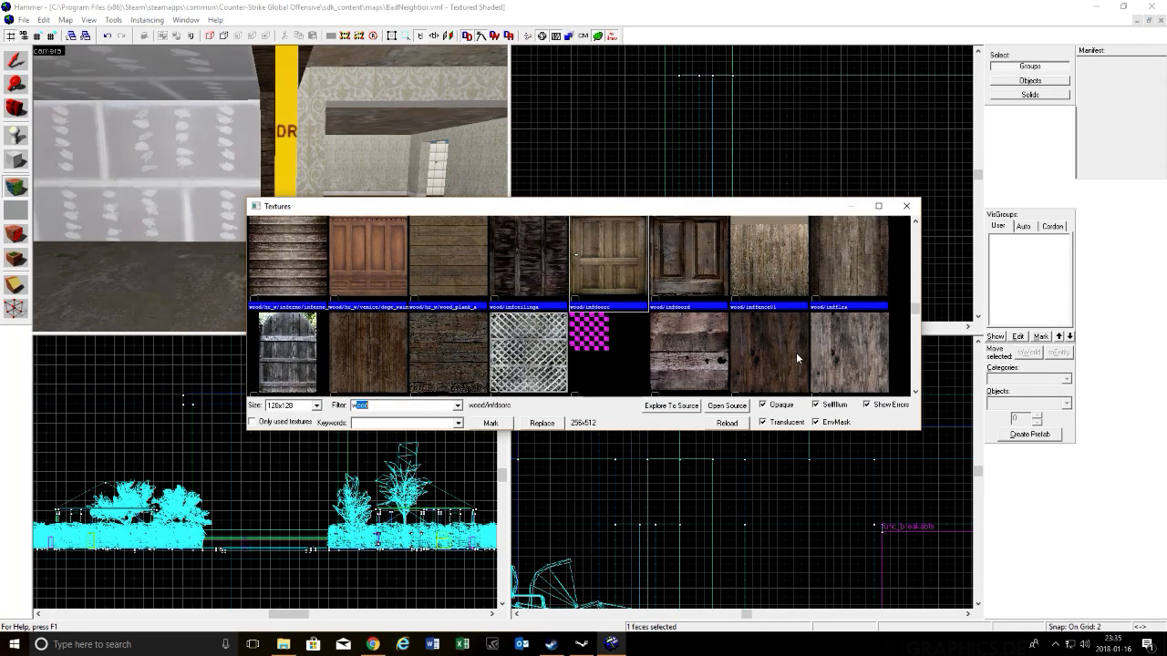
double_click(796, 354)
left_click(565, 403)
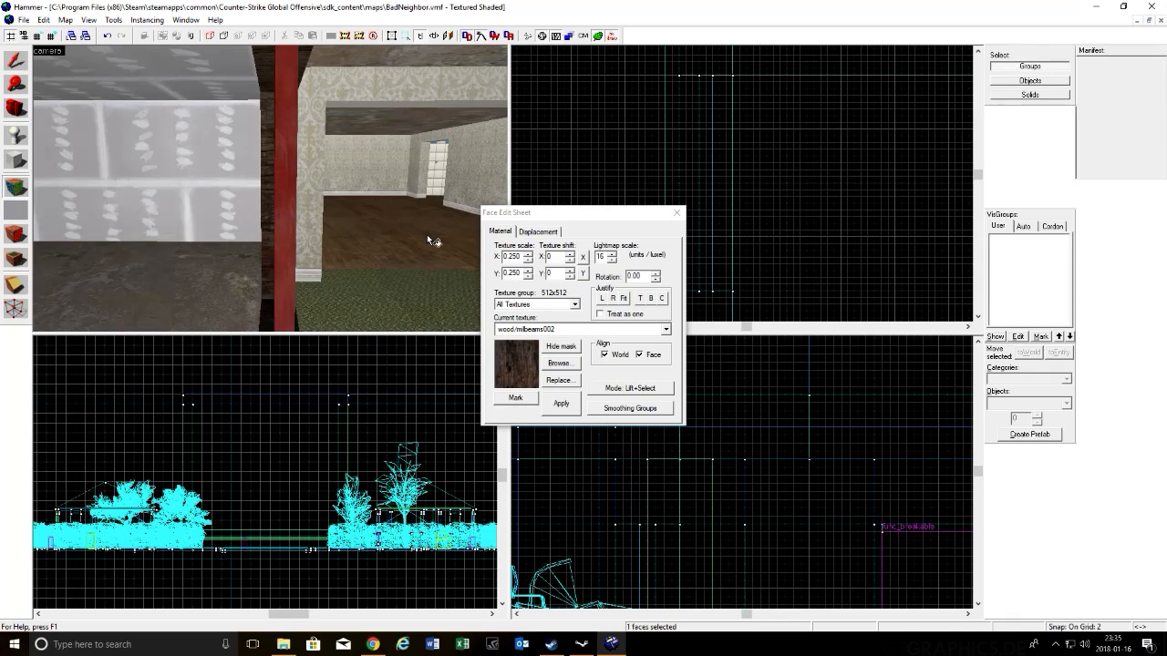
Step: Examine the textured door and its frame from across the wallpapered room and close the face editing
key("z")
key("s")
key("s")
key("s")
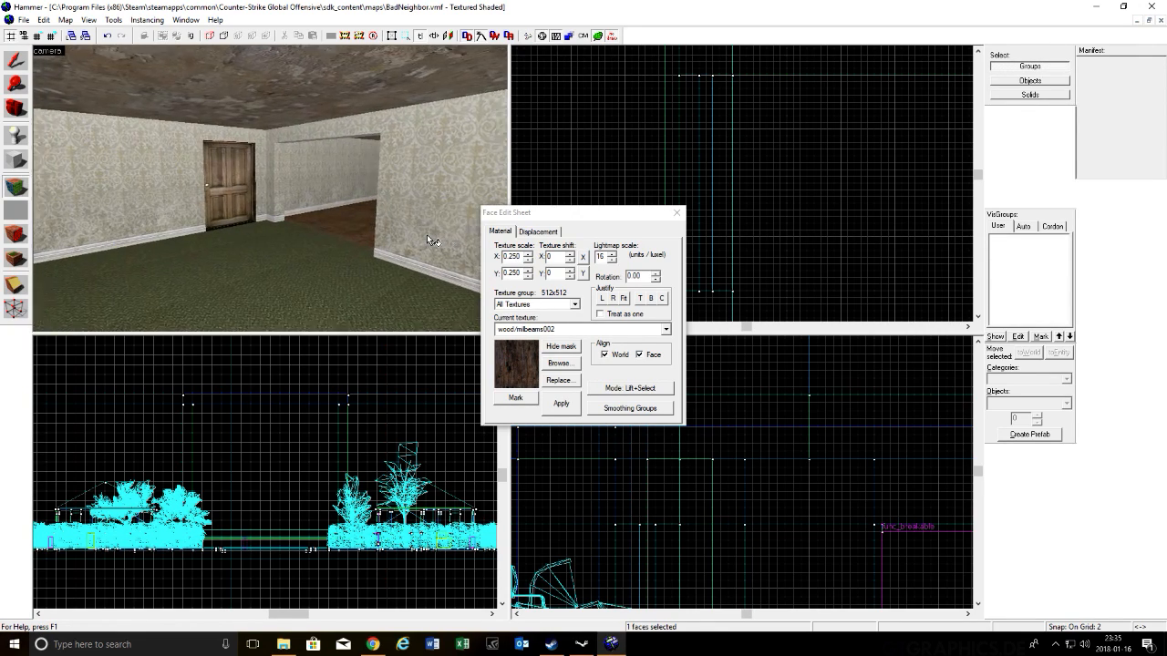
key("w")
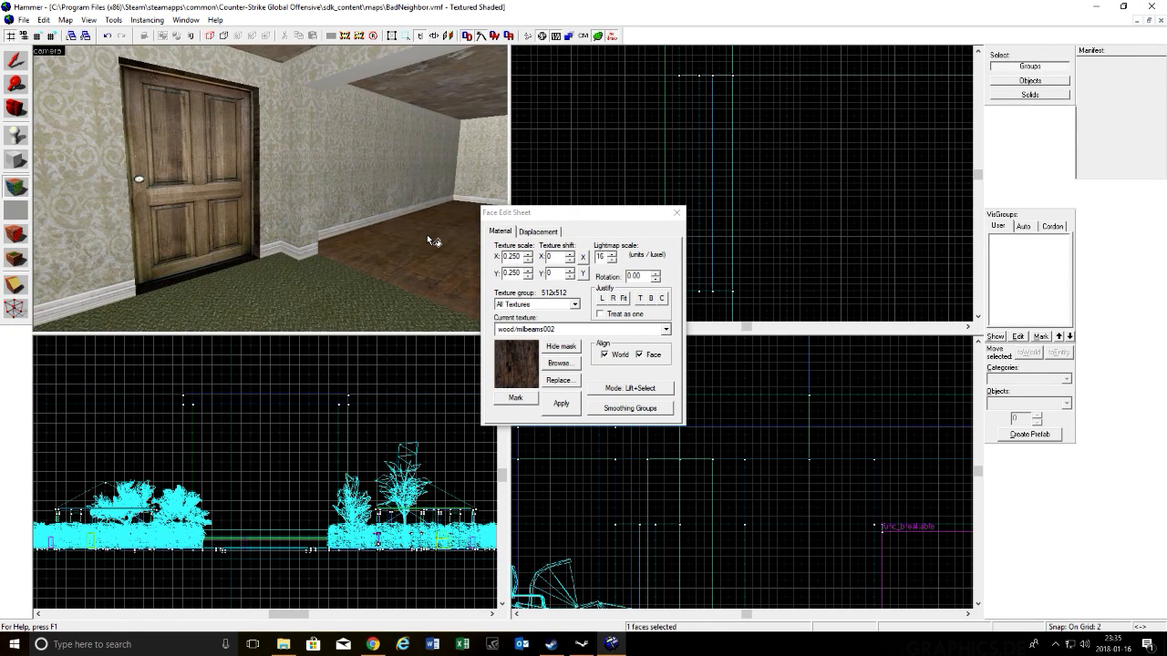
key("s")
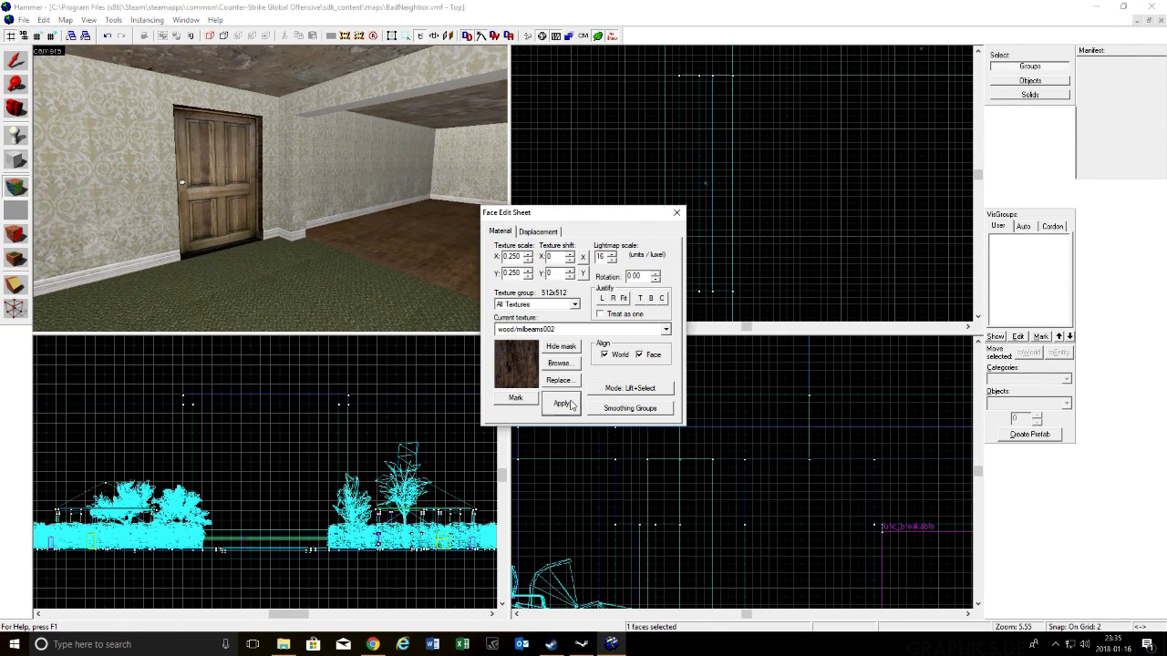
key("shift+s")
key("s")
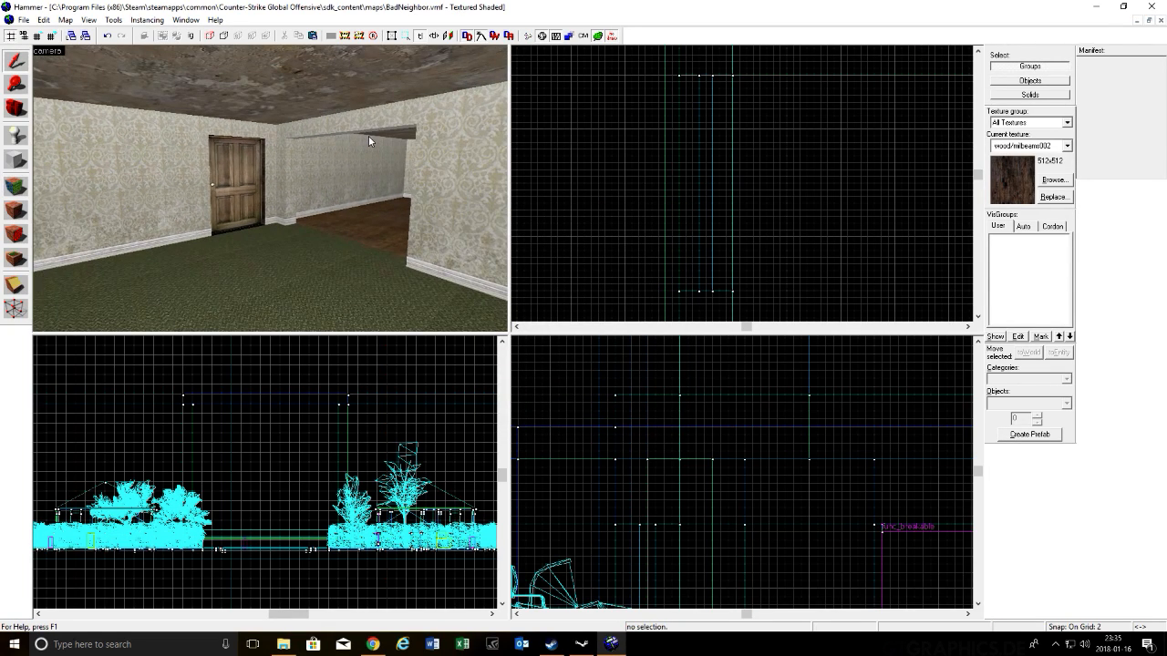
key("w")
key("w")
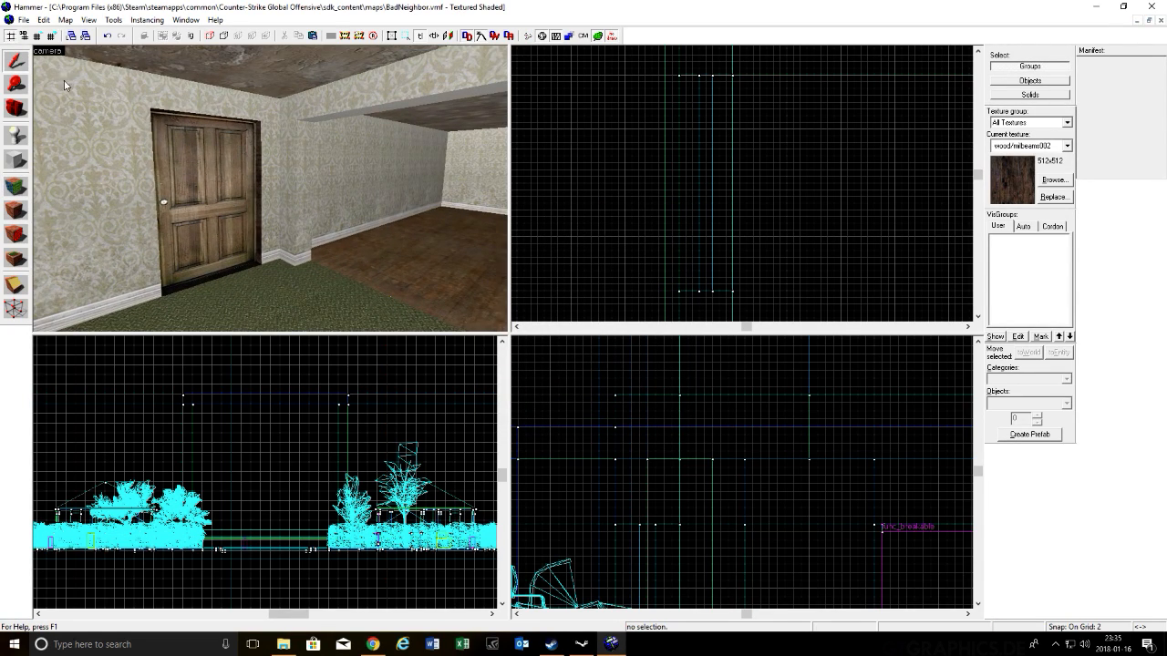
Step: Copy the finished door block and paste the duplicate in line with the house's exterior doorway in the top view
left_click(185, 151)
scroll(622, 159, "down", 5)
scroll(623, 159, "up", 4)
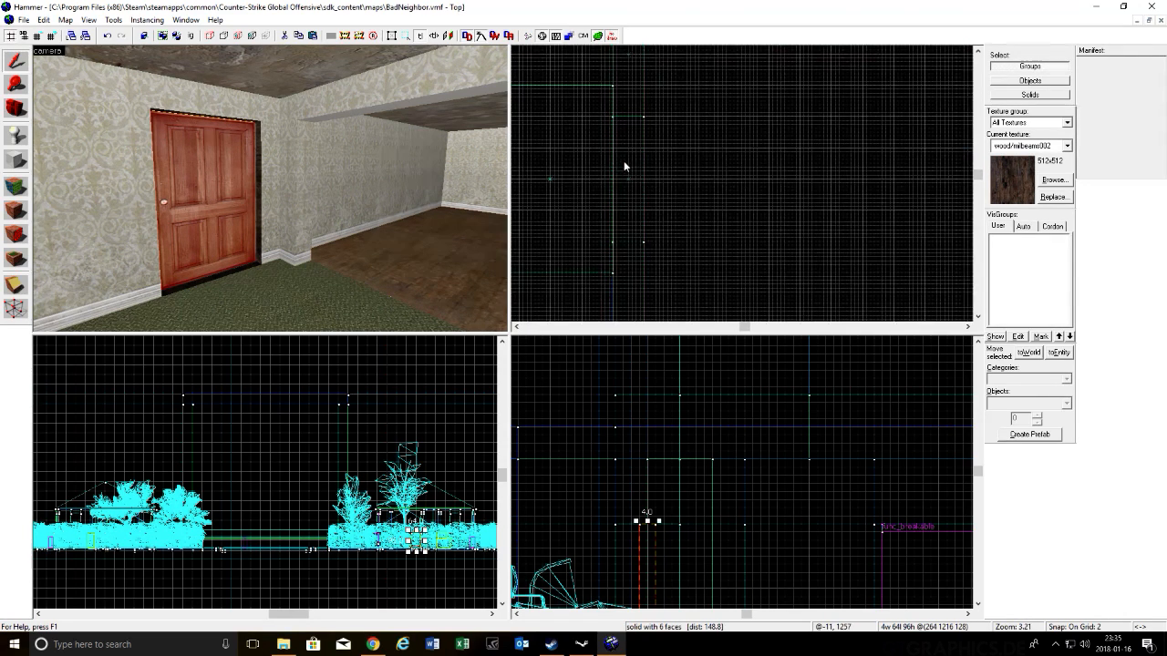
key("ctrl+v")
key("w")
left_click(231, 124)
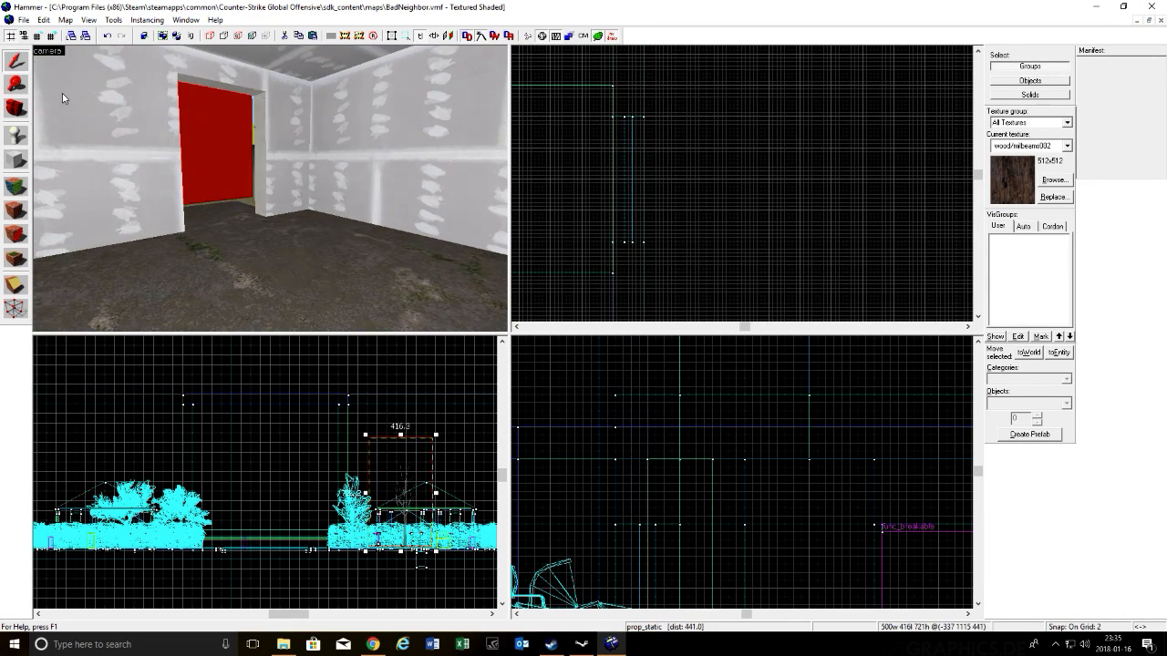
Step: Raise the pasted door to a centre height of 128 units so that it fills the exterior doorway in the white plank wall
left_click(629, 182)
key("w")
left_click(234, 190)
scroll(704, 499, "down", 3)
scroll(704, 500, "down", 2)
scroll(704, 499, "up", 4)
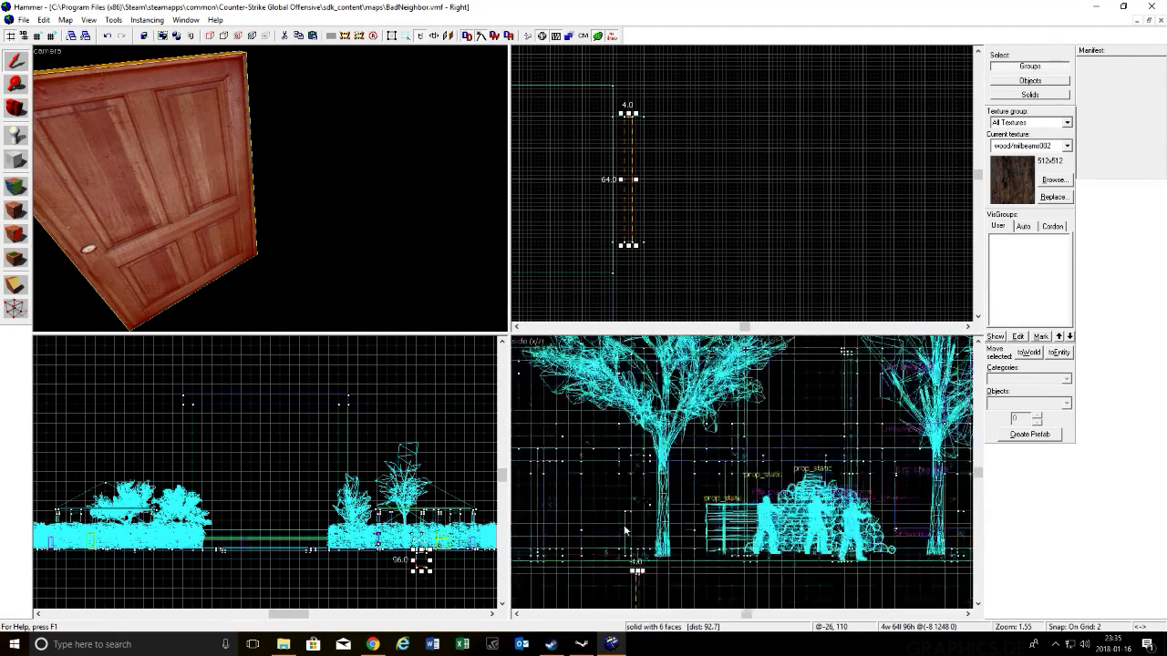
scroll(465, 560, "up", 3)
scroll(465, 561, "up", 3)
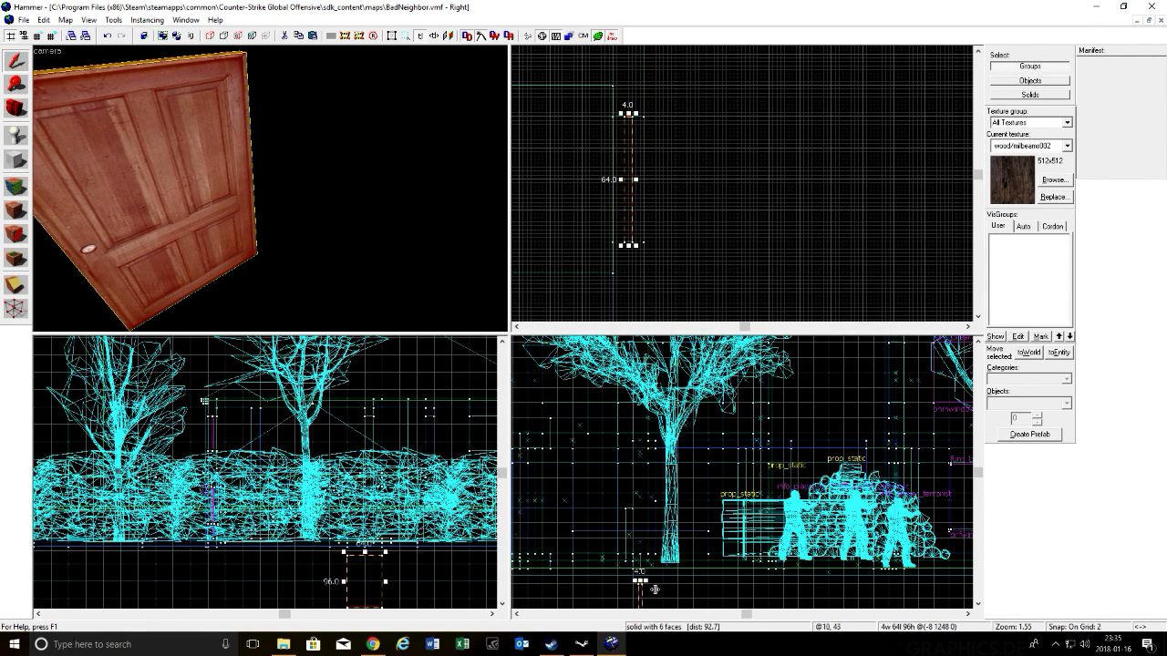
mouse_move(640, 595)
left_mouse_down()
mouse_move(642, 468)
mouse_move(646, 485)
left_mouse_up()
scroll(640, 478, "up", 5)
scroll(335, 206, "down", 5)
scroll(336, 206, "down", 10)
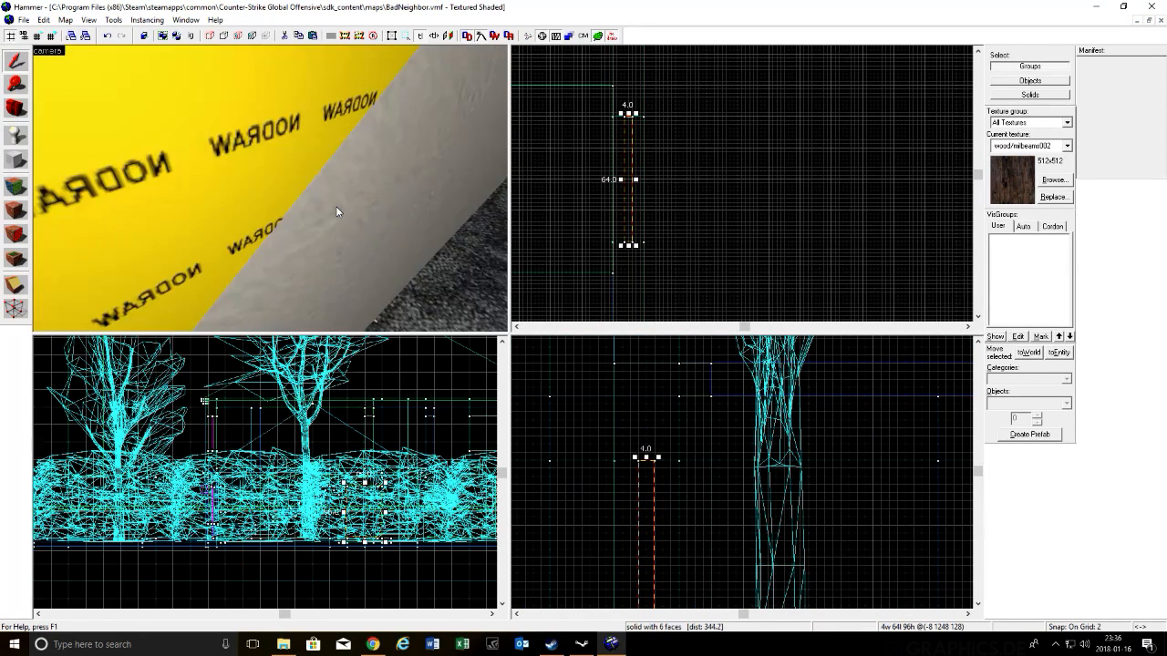
key("w")
key("s")
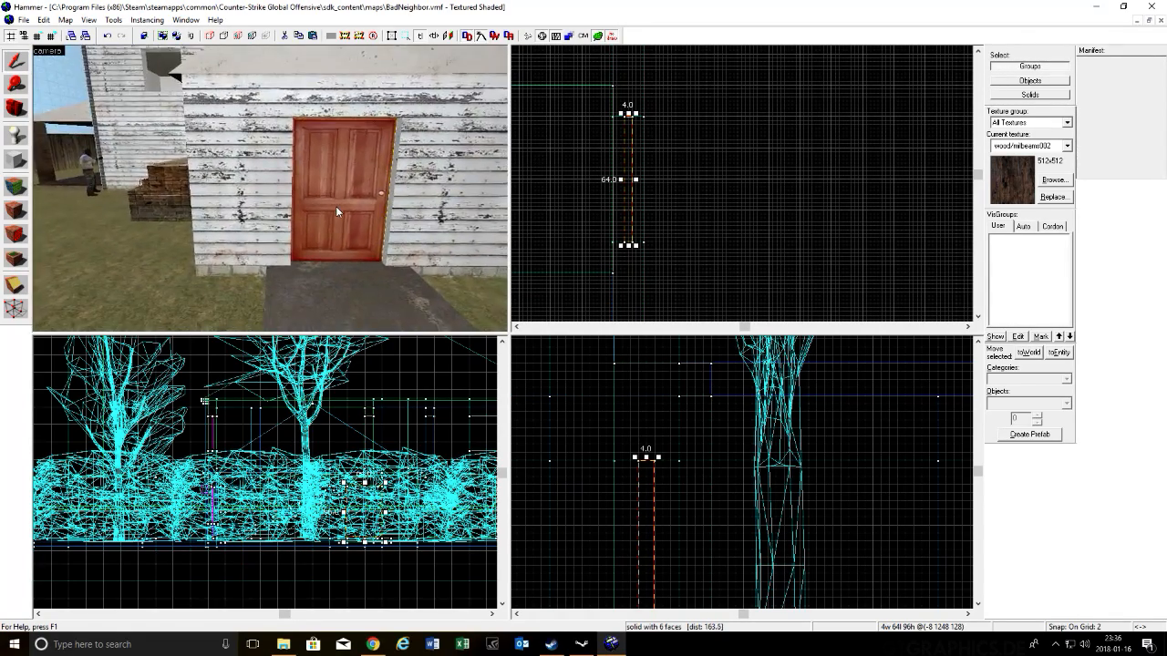
Step: Tie the wallpapered wall section beside the interior door to a func_detail entity
key("w")
key("w")
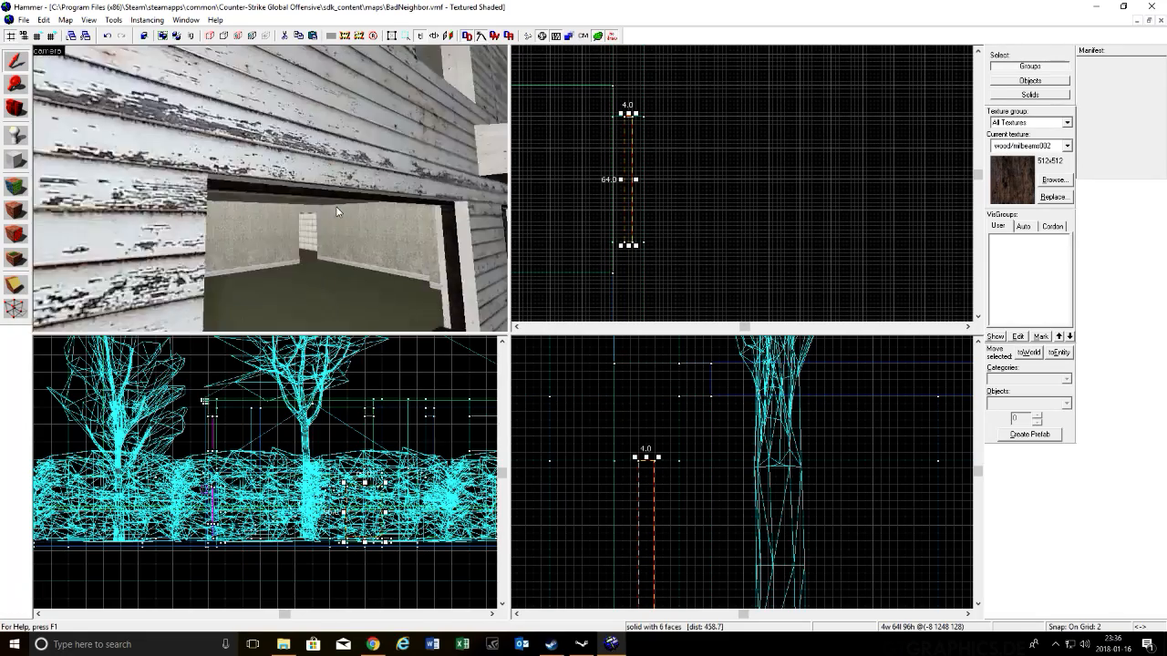
key("w")
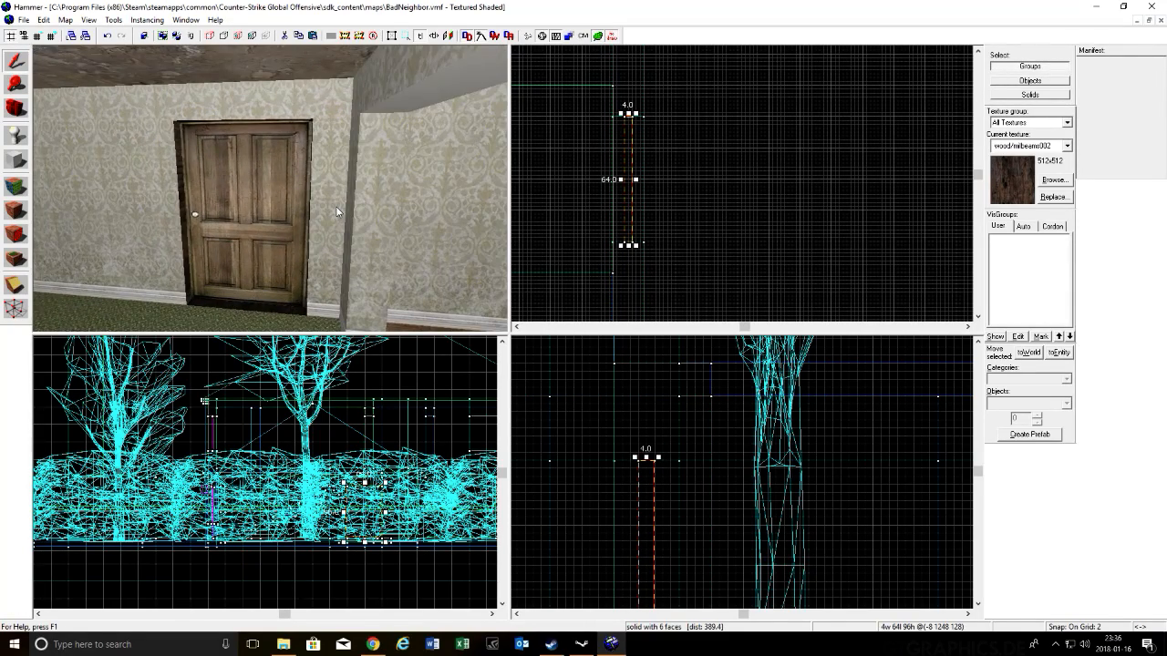
left_click(278, 183)
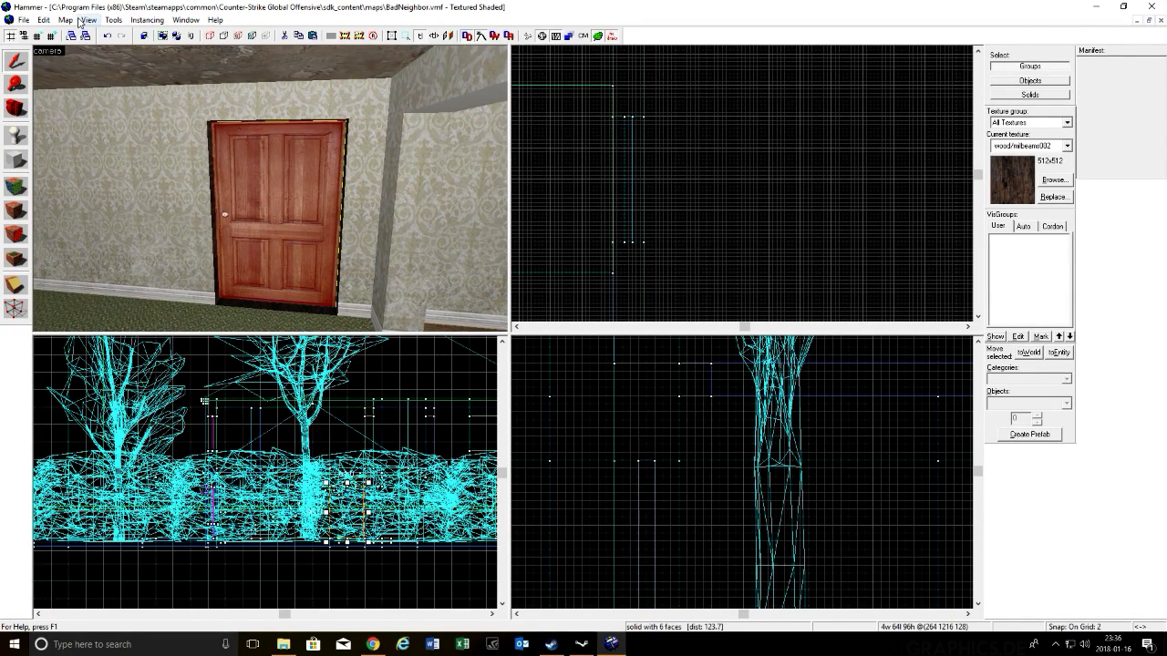
left_click(80, 22)
mouse_move(77, 21)
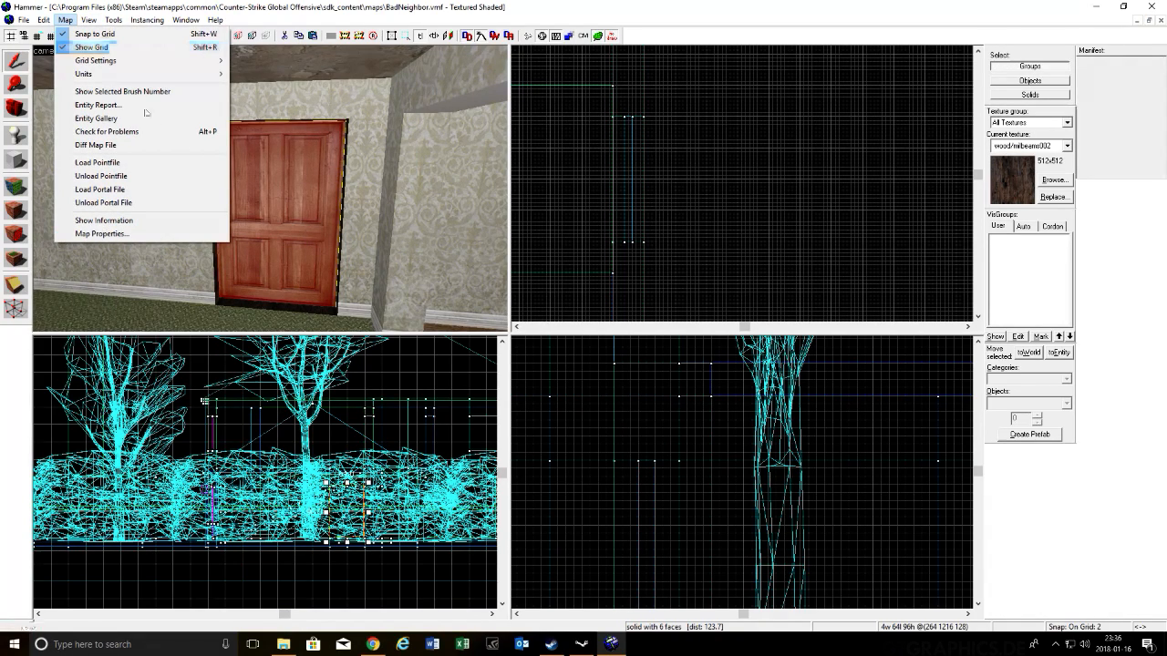
left_click(377, 84)
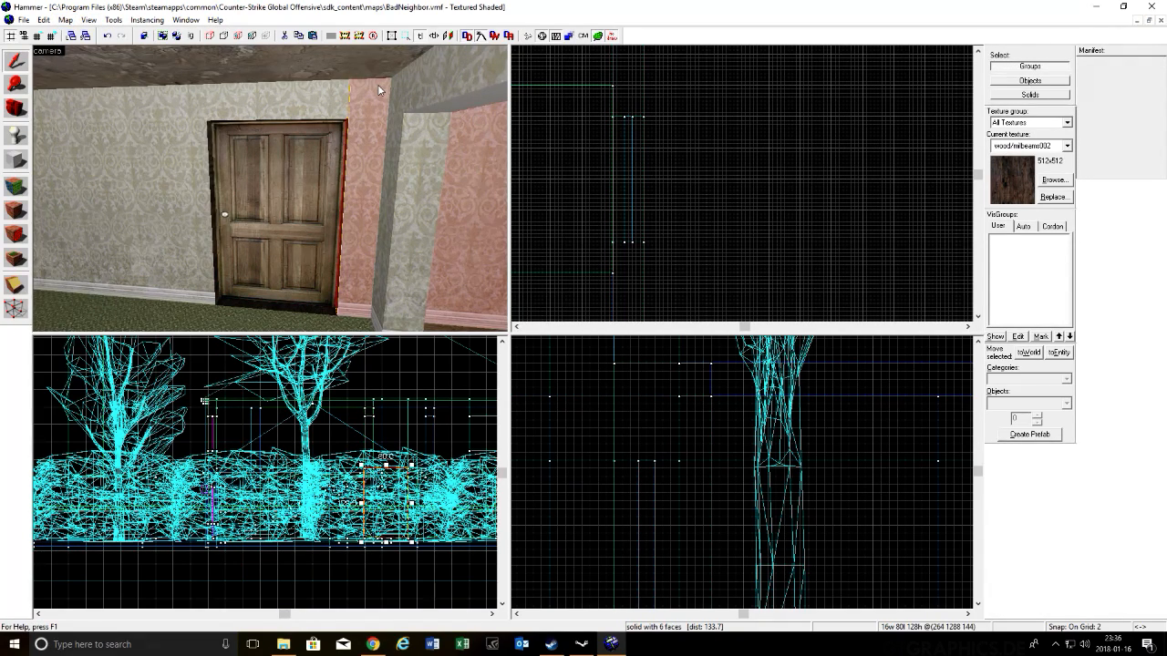
left_click(66, 20)
mouse_move(80, 22)
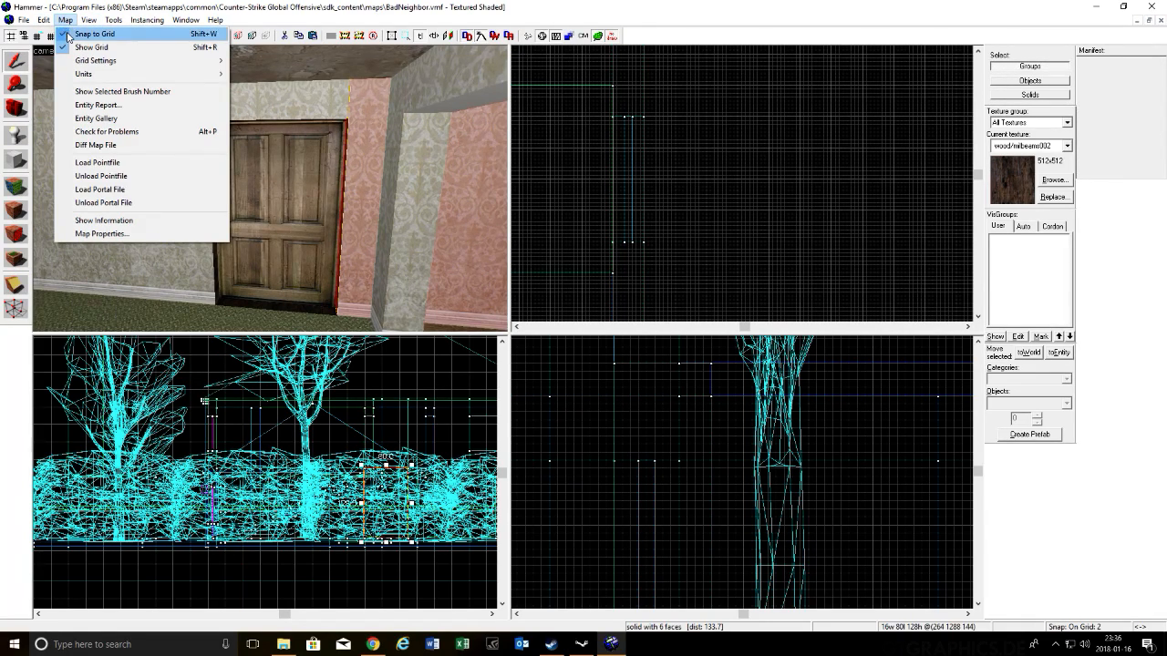
left_click(145, 97)
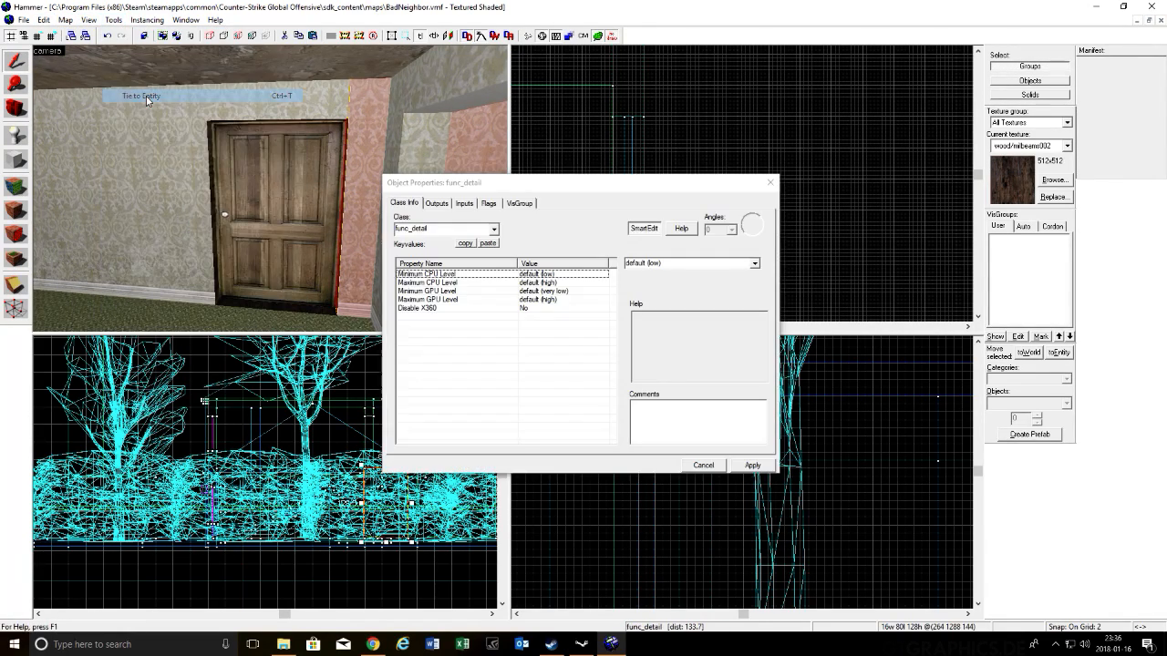
left_click(770, 182)
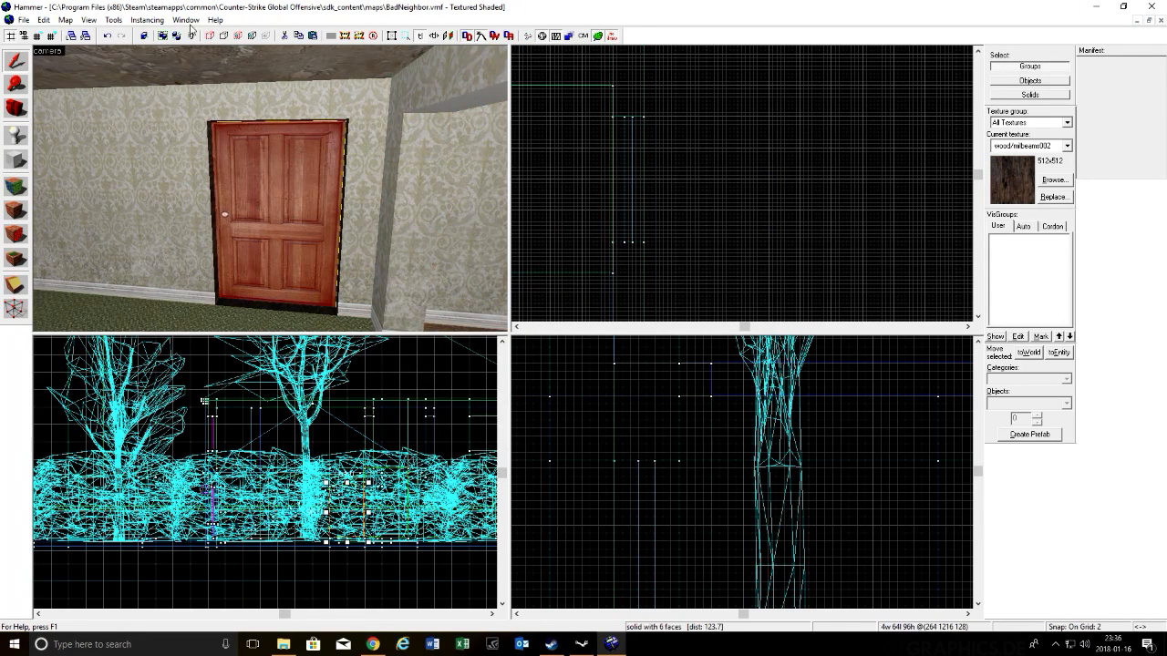
left_click(117, 22)
left_click(266, 4)
left_click(366, 102)
scroll(753, 172, "down", 10)
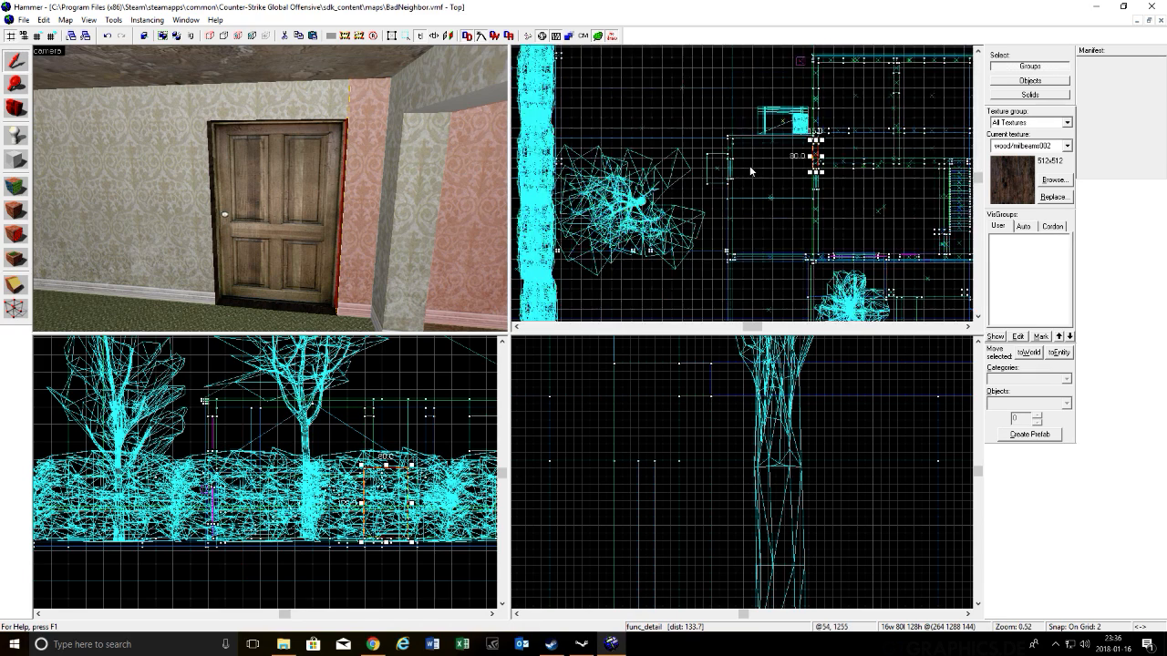
scroll(826, 149, "up", 10)
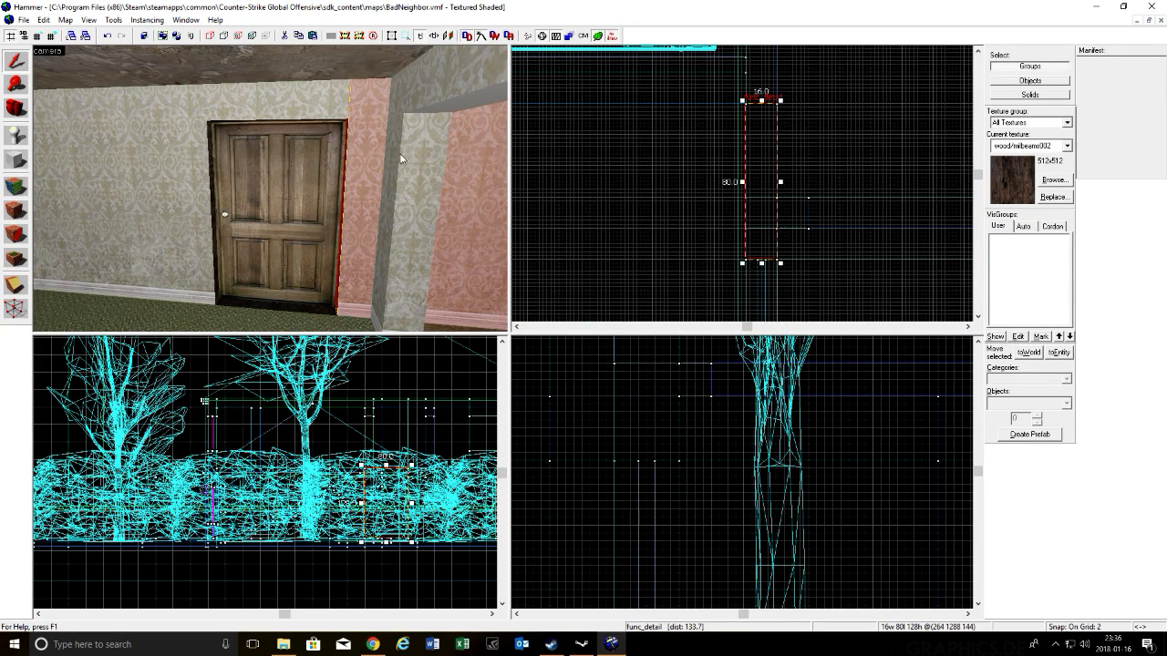
scroll(848, 135, "up", 3)
left_click(452, 171)
left_click(495, 170)
key("ctrl+z")
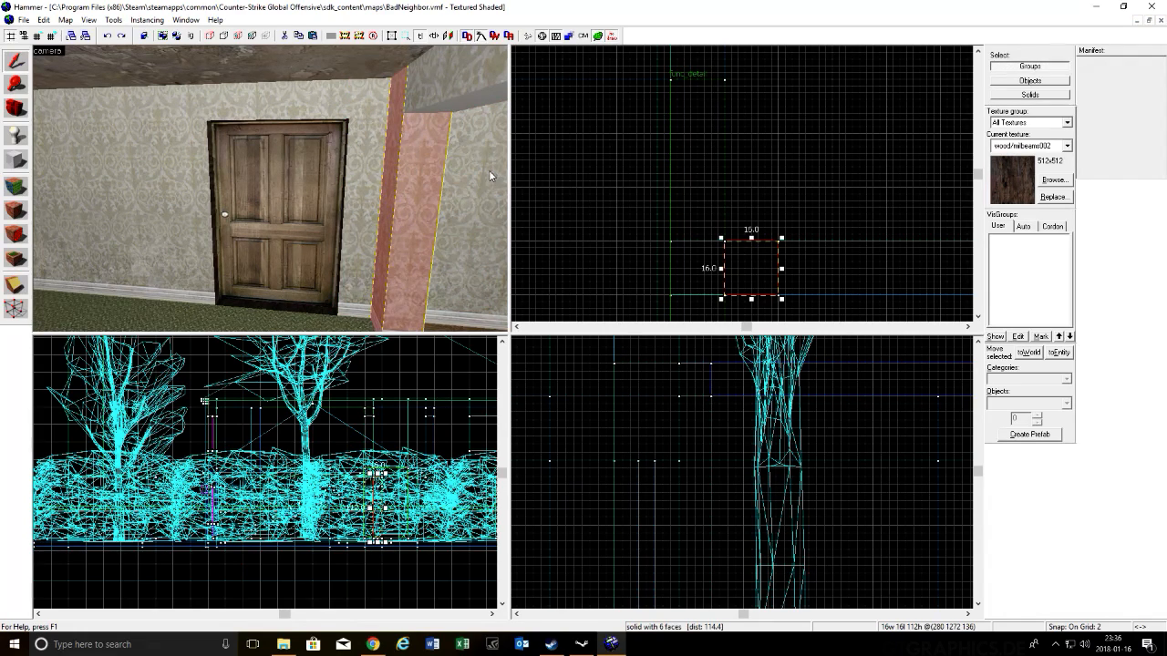
key("ctrl+z")
key("ctrl+z")
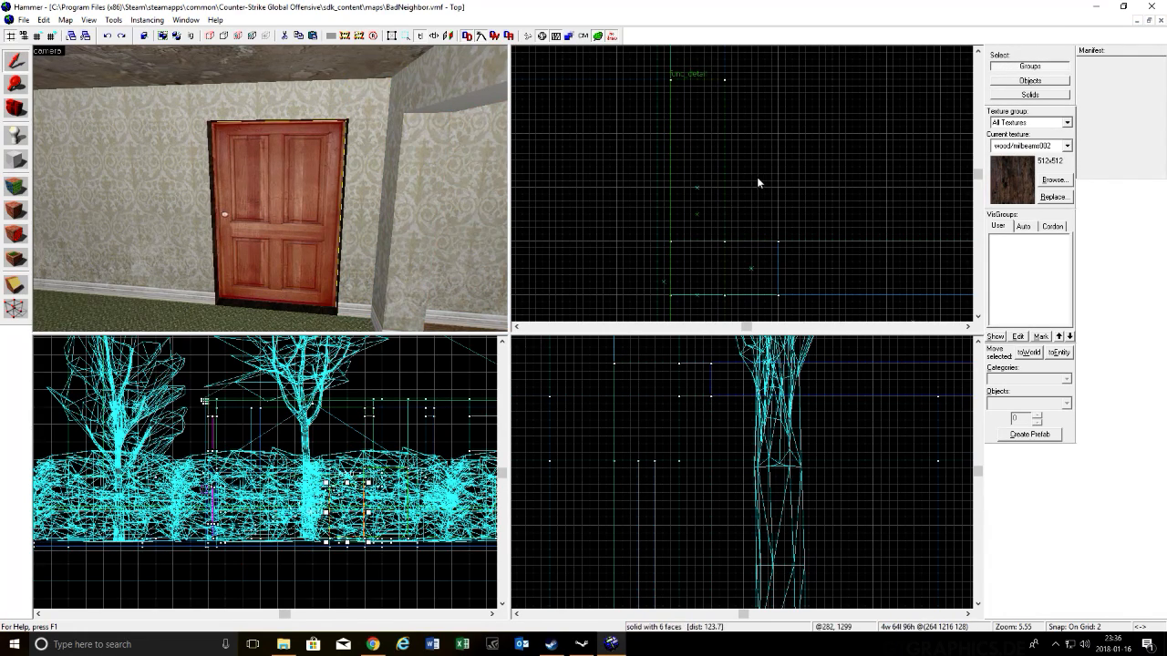
key("ctrl+y")
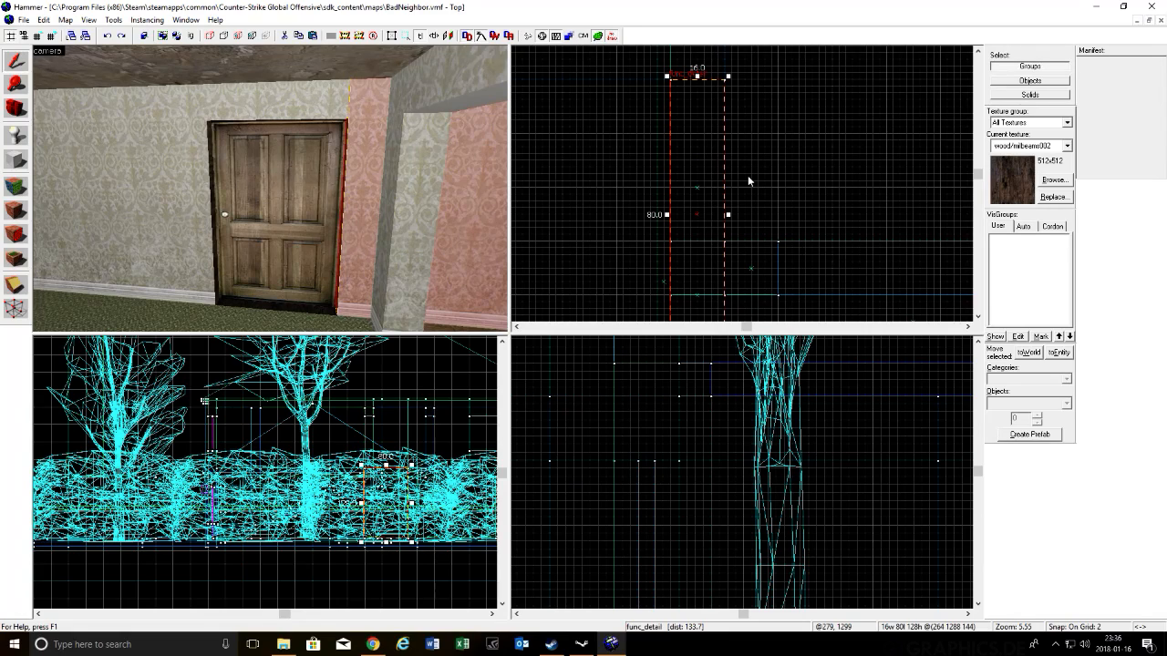
Step: Tie the interior door block to an entity of class func_door_rotating
left_click(303, 160)
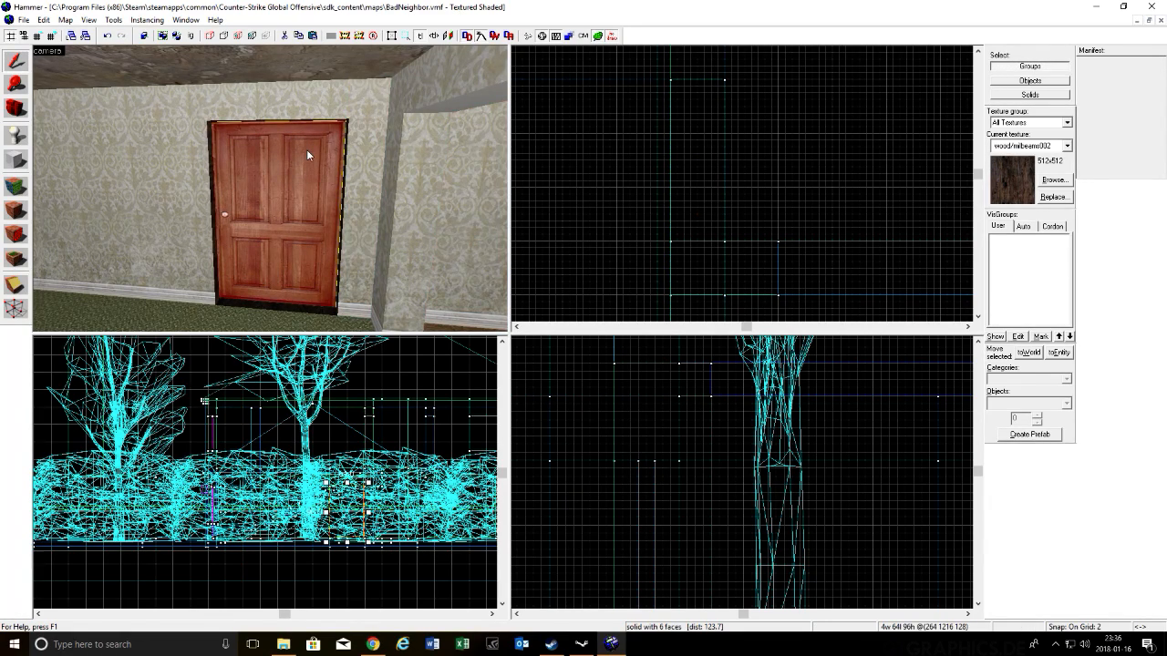
left_click(114, 20)
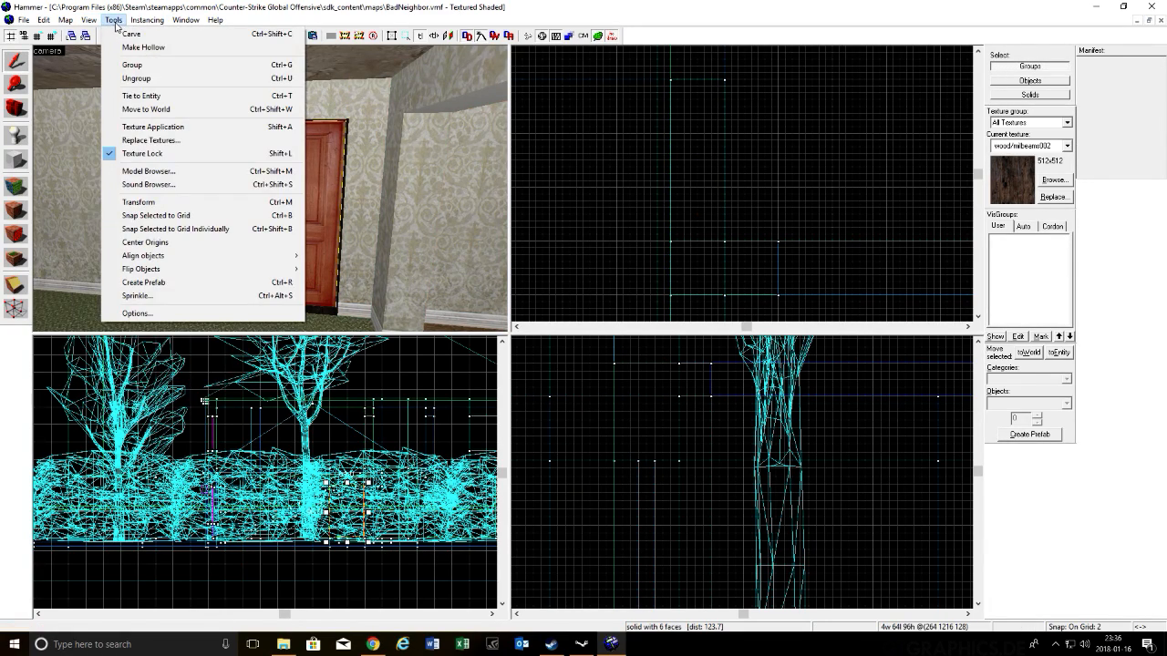
left_click(141, 96)
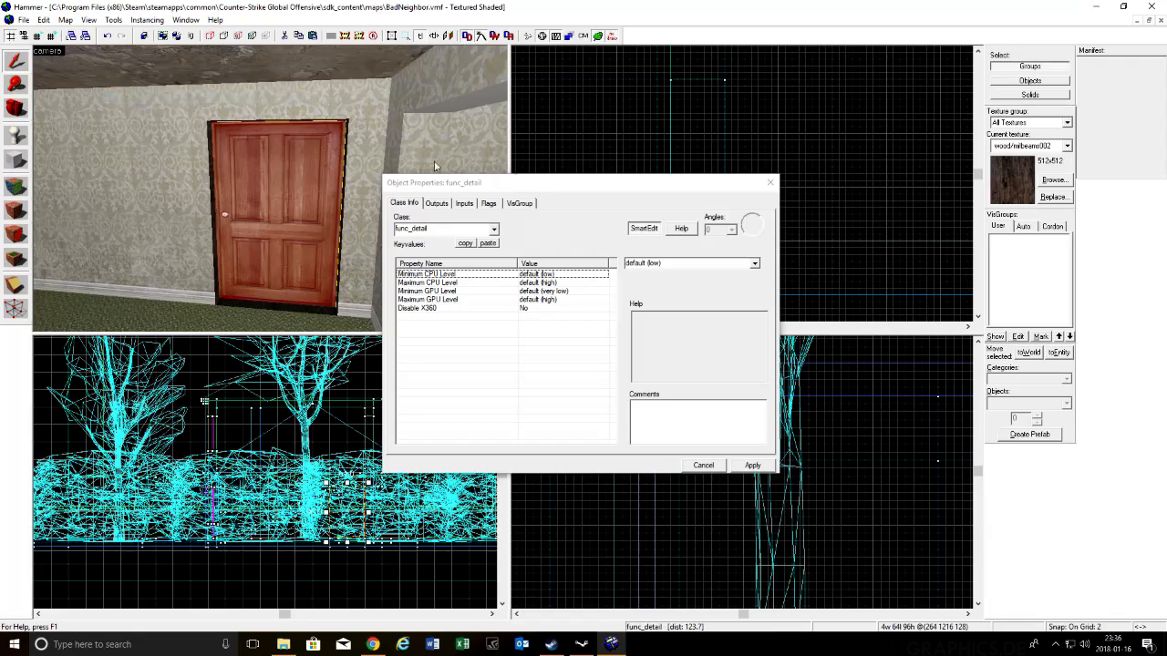
left_click(493, 229)
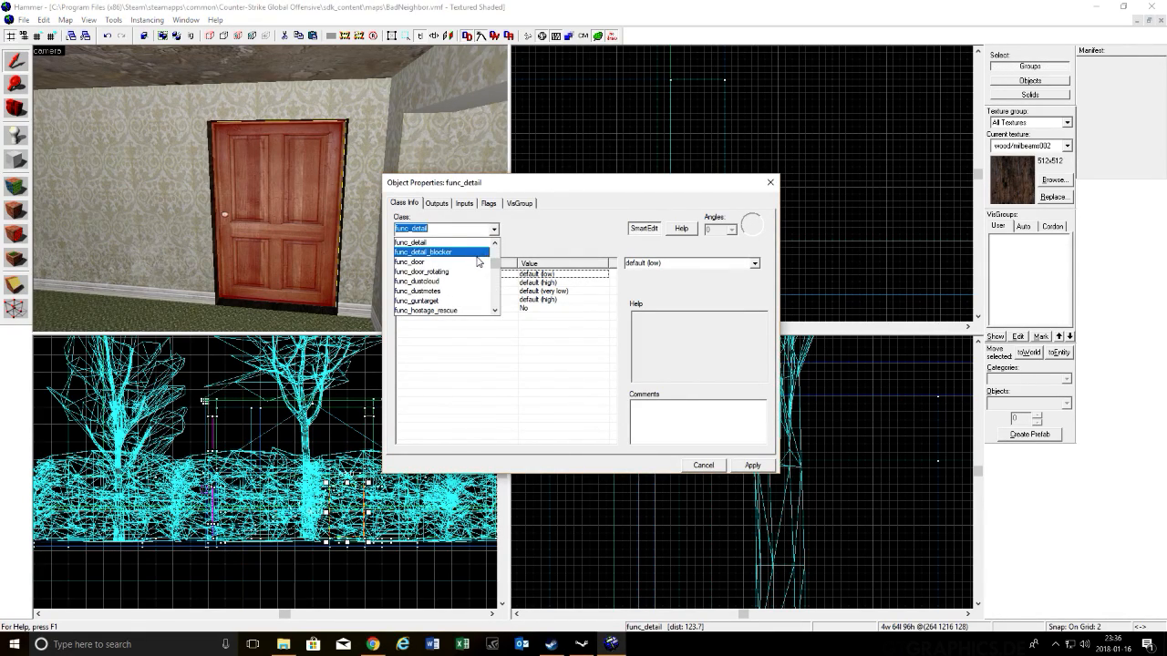
left_click(474, 272)
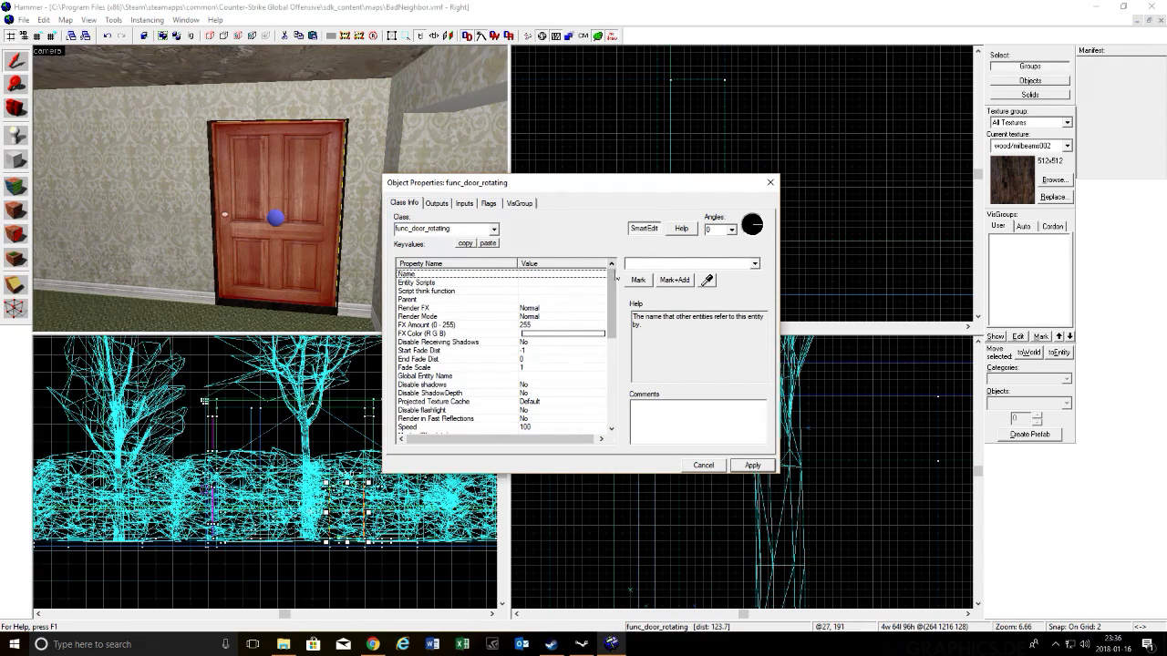
Step: Name the rotating door entity bngdoor1 and apply the change
left_click(654, 264)
type("bnf")
key("BackSpace")
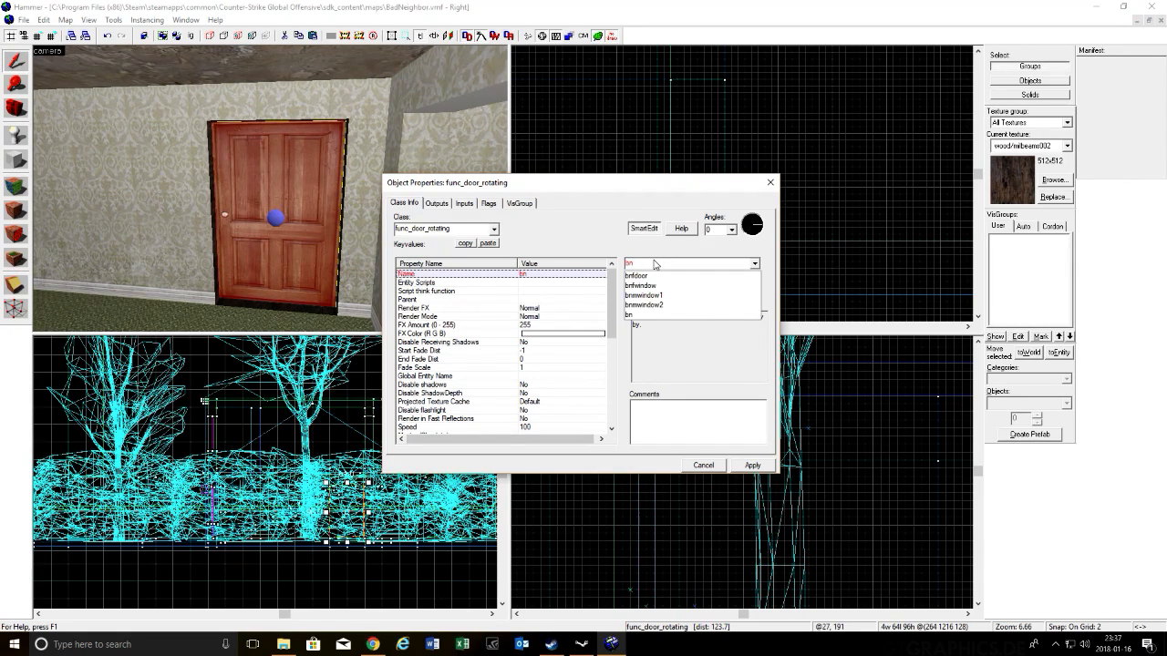
type("gdoor1")
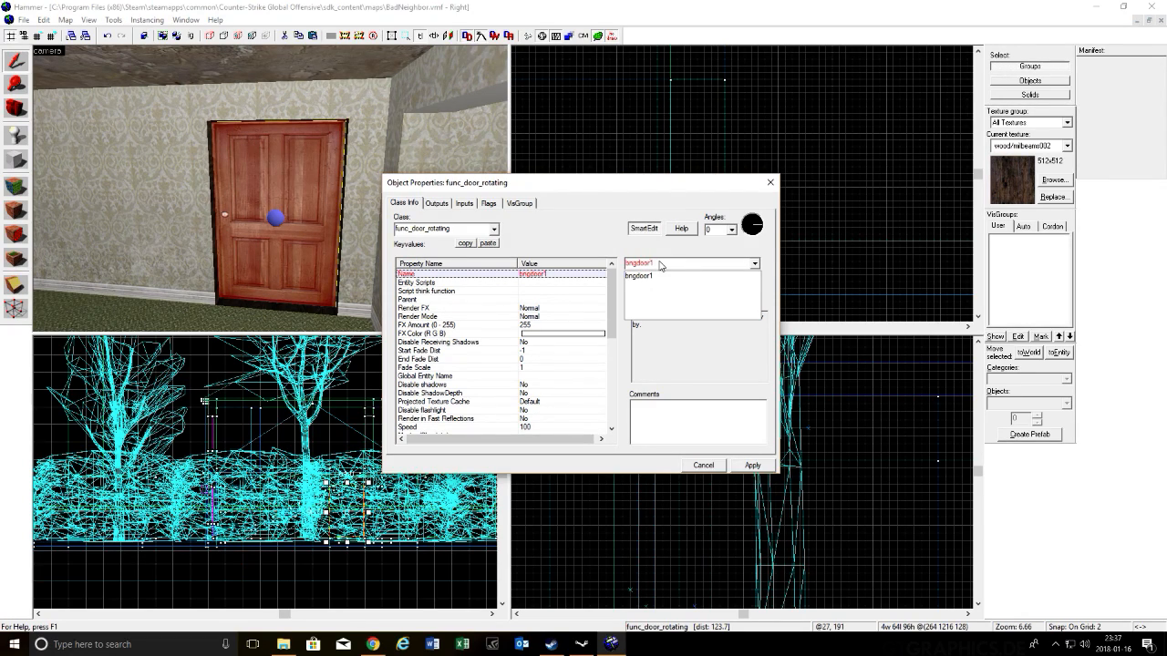
left_click(743, 463)
left_click(743, 463)
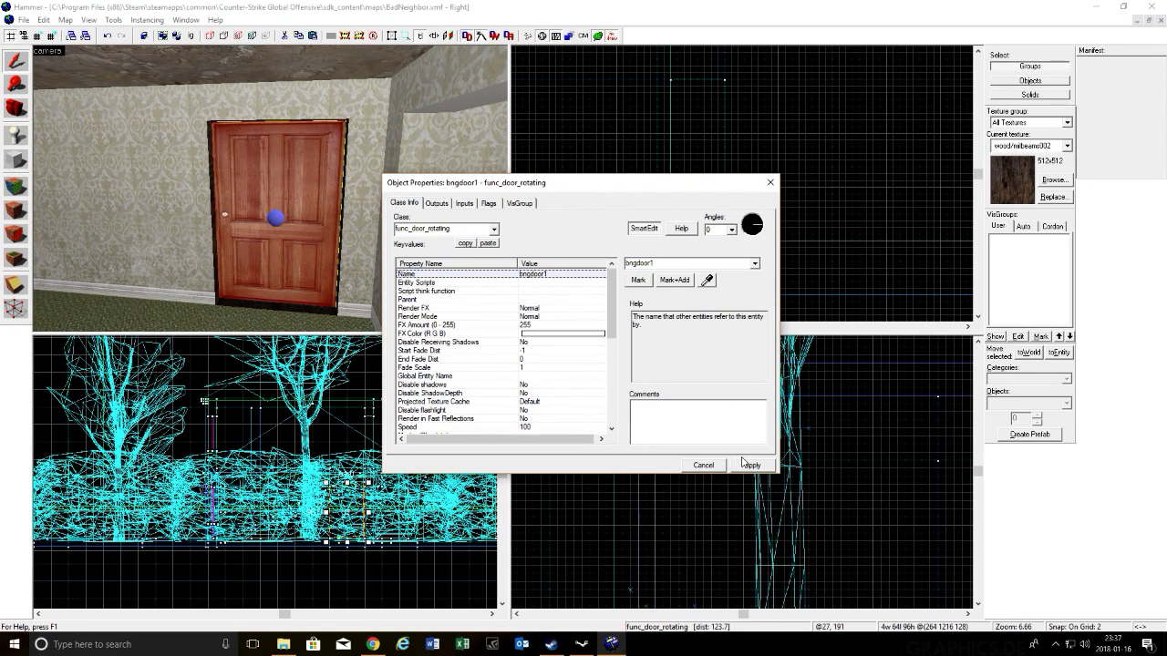
Step: Review the door's Speed and Master properties, and browse the sound resources for its Start Sound down to the Wood entries
scroll(451, 301, "down", 4)
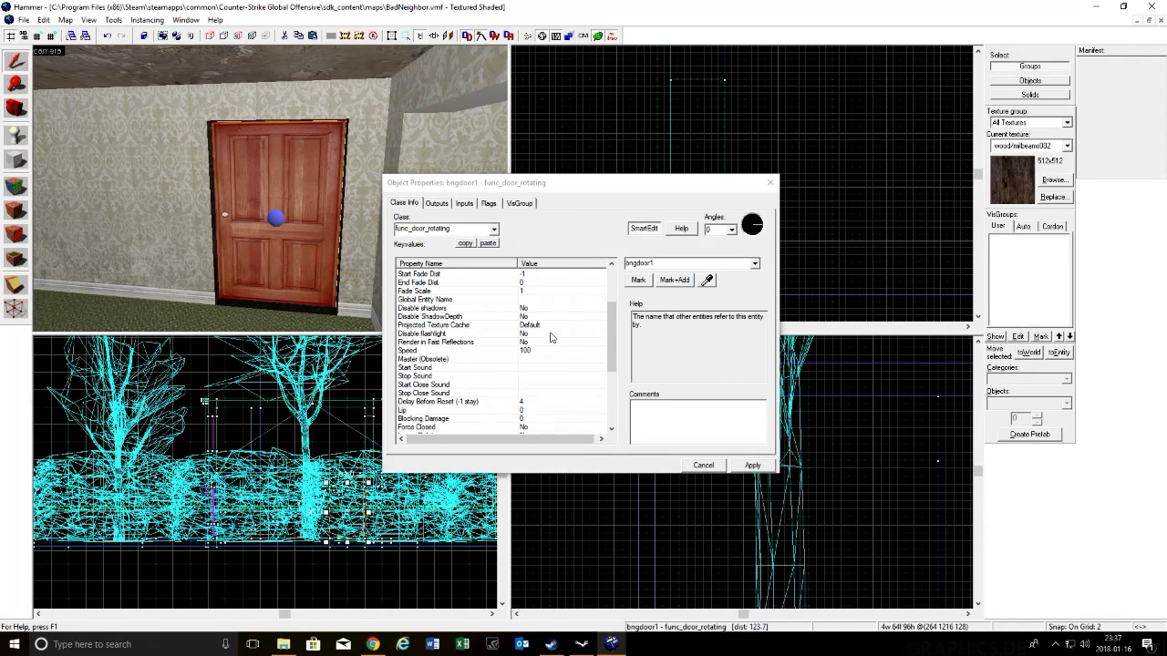
left_click_drag(735, 187, 675, 193)
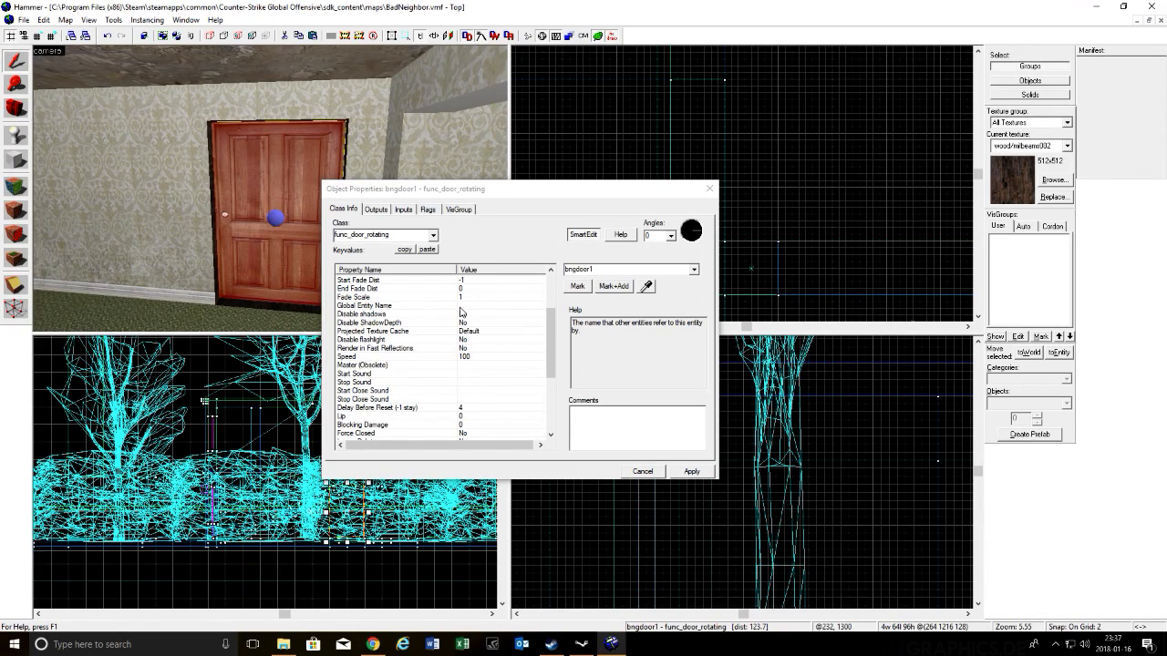
left_click(398, 356)
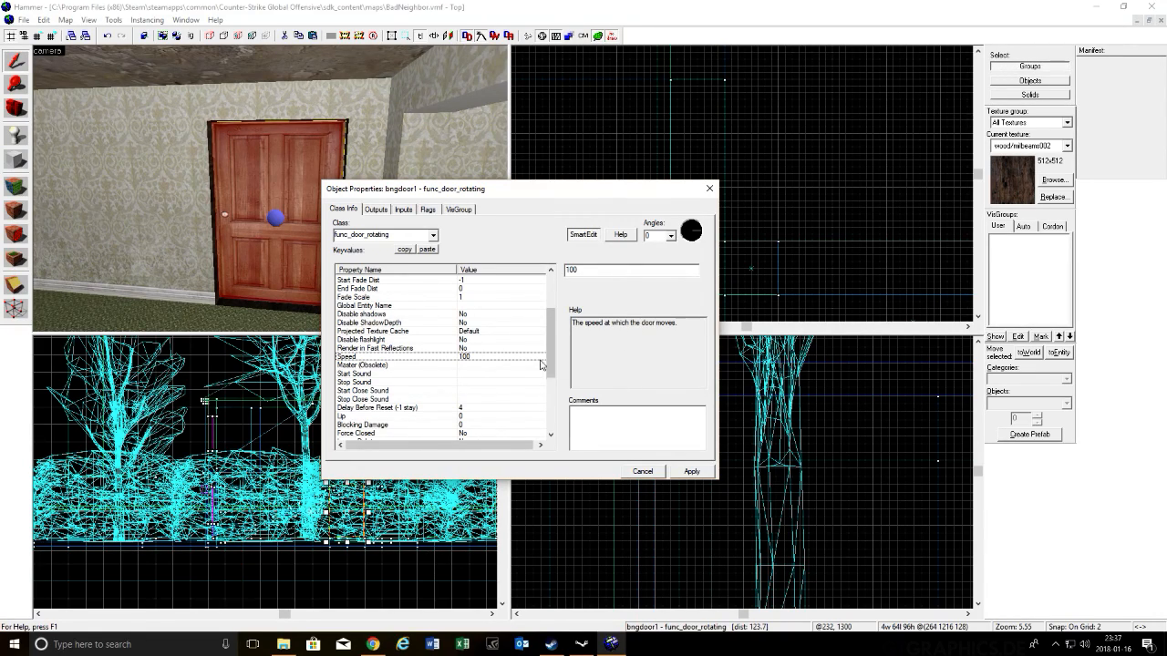
left_click(415, 365)
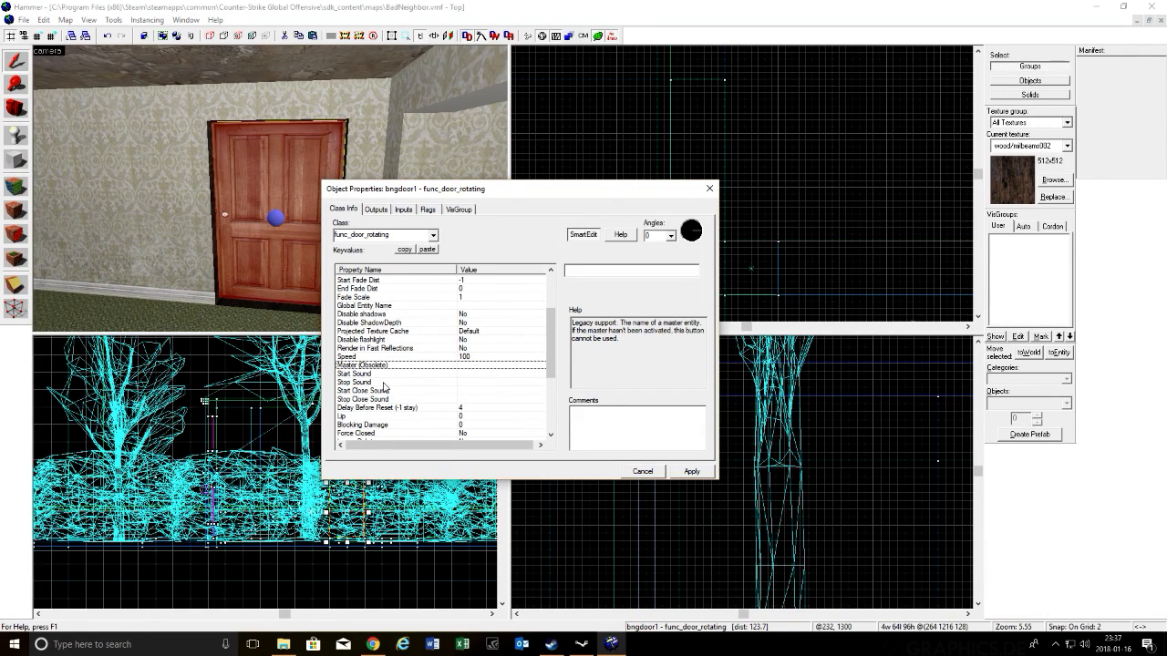
left_click(383, 375)
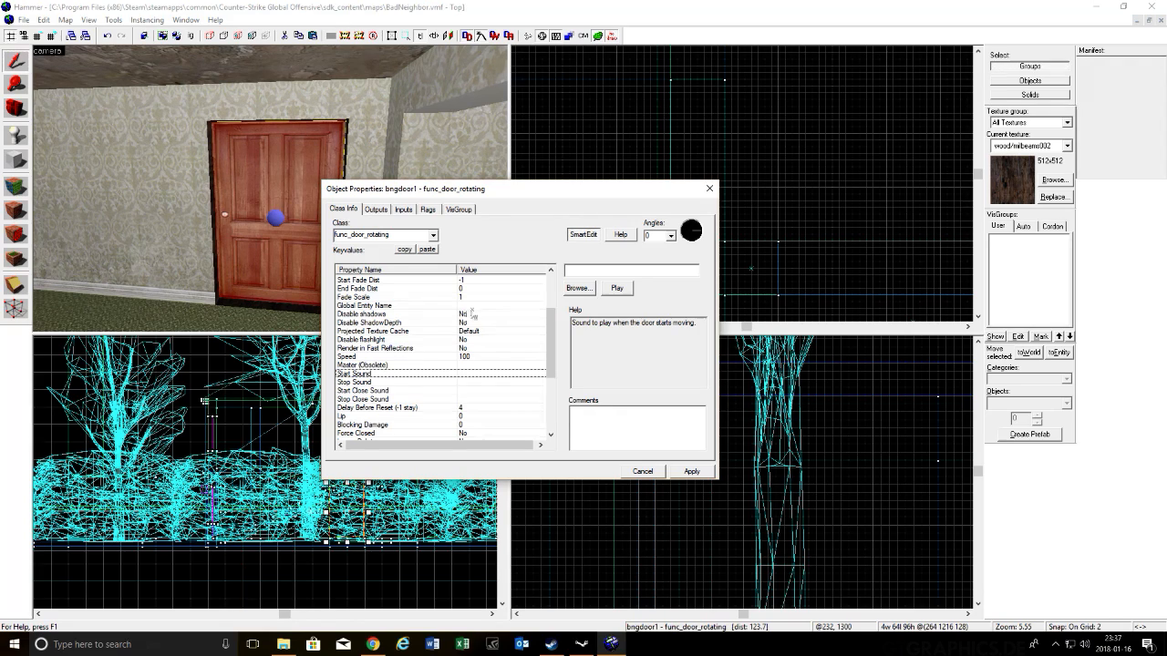
left_click(577, 290)
scroll(530, 299, "down", 15)
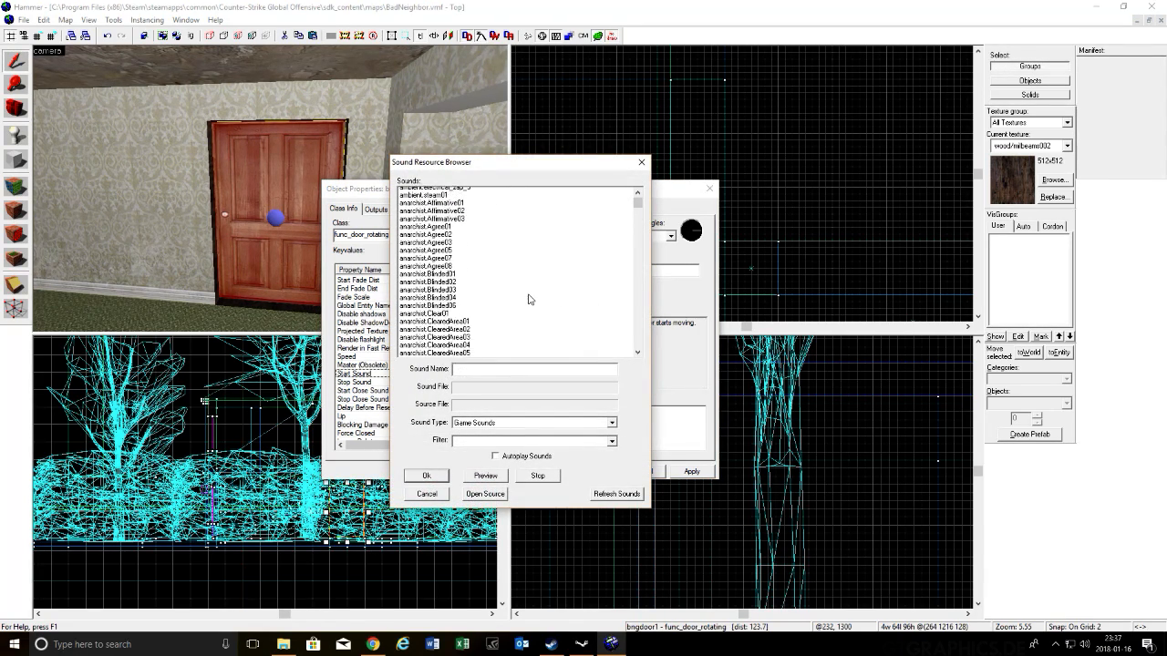
scroll(529, 299, "down", 4)
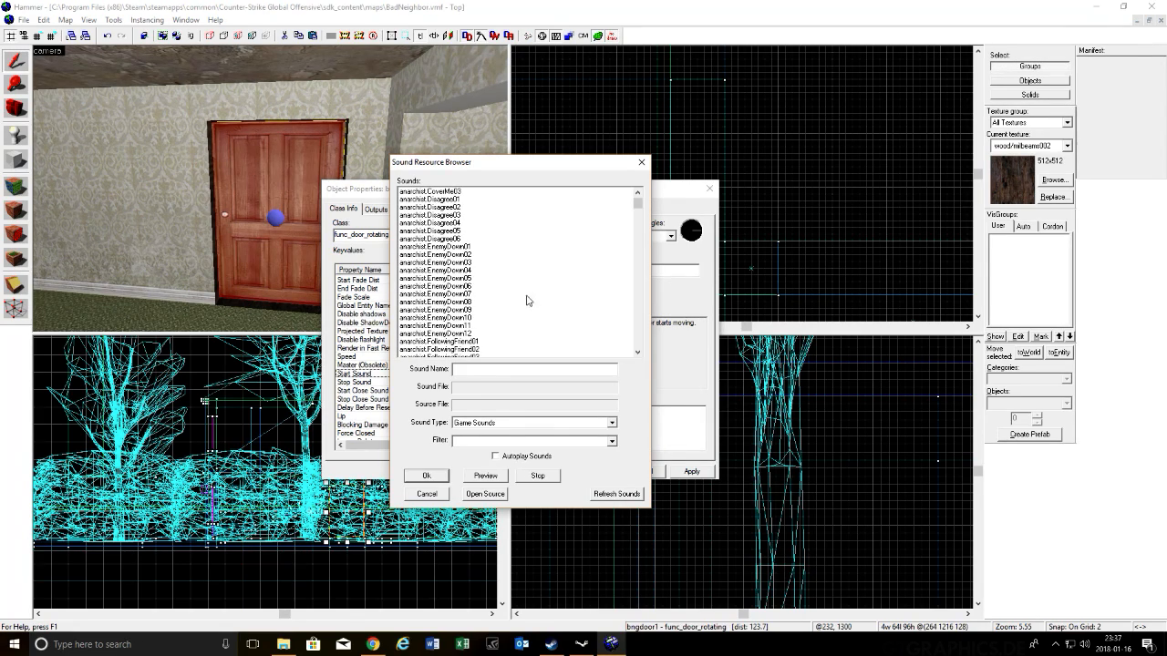
key("w")
key("o")
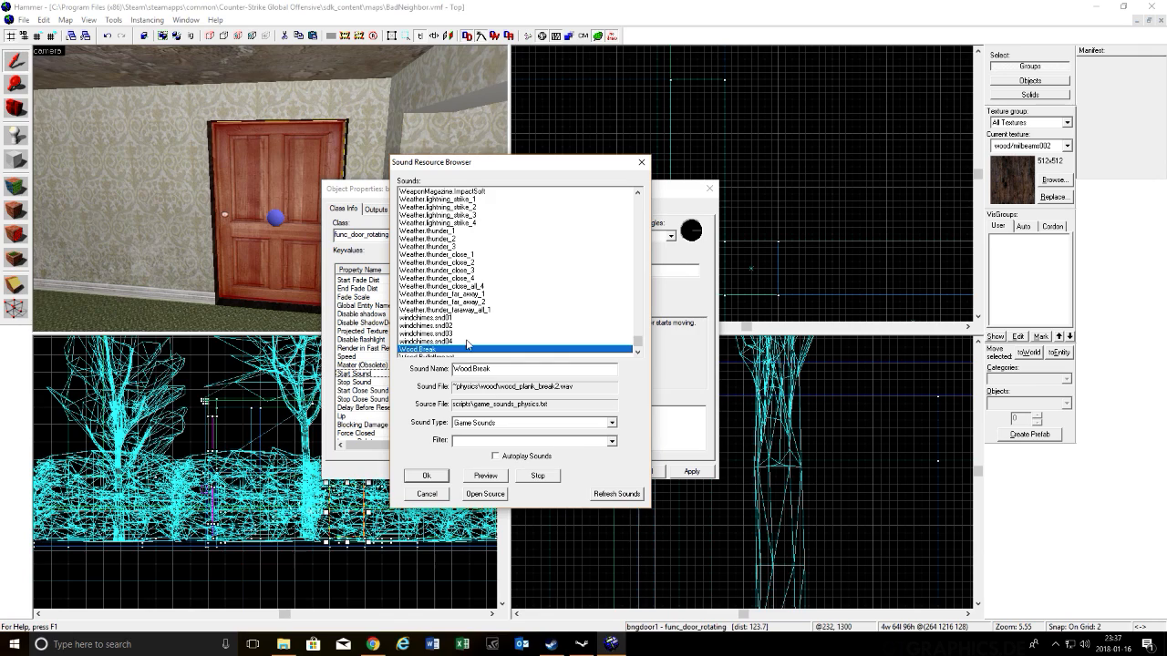
scroll(467, 344, "down", 4)
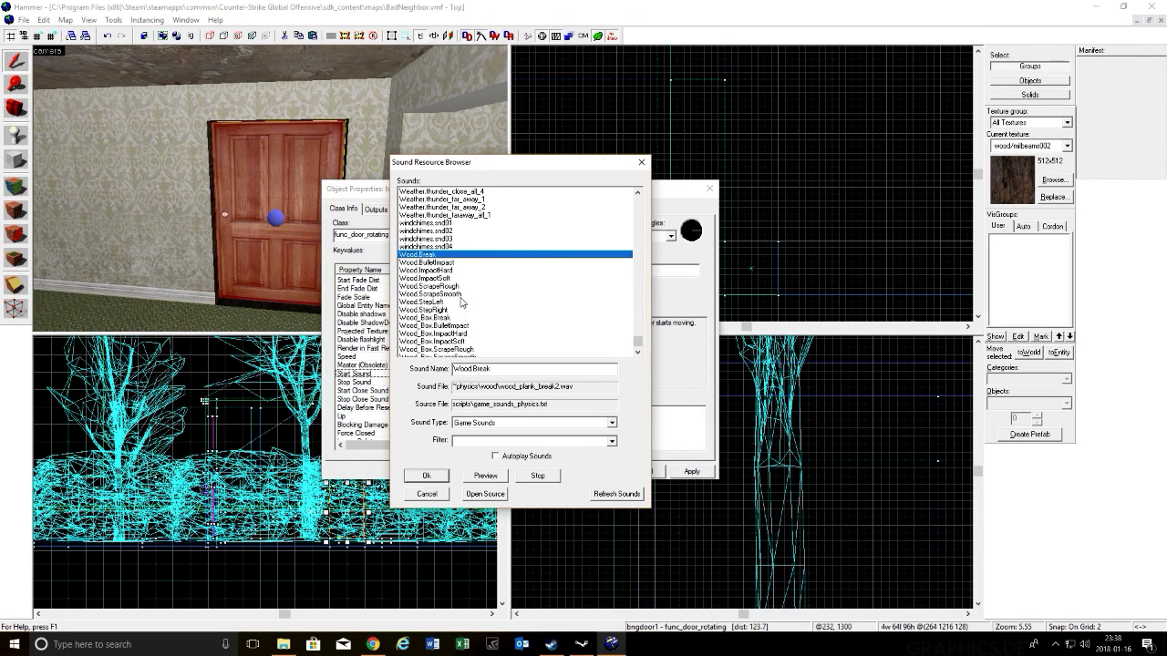
Step: Preview the Wood scrape and step sounds and the Wood_Box impact sounds as candidates for the door's Start Sound
left_click(463, 295)
key("Up")
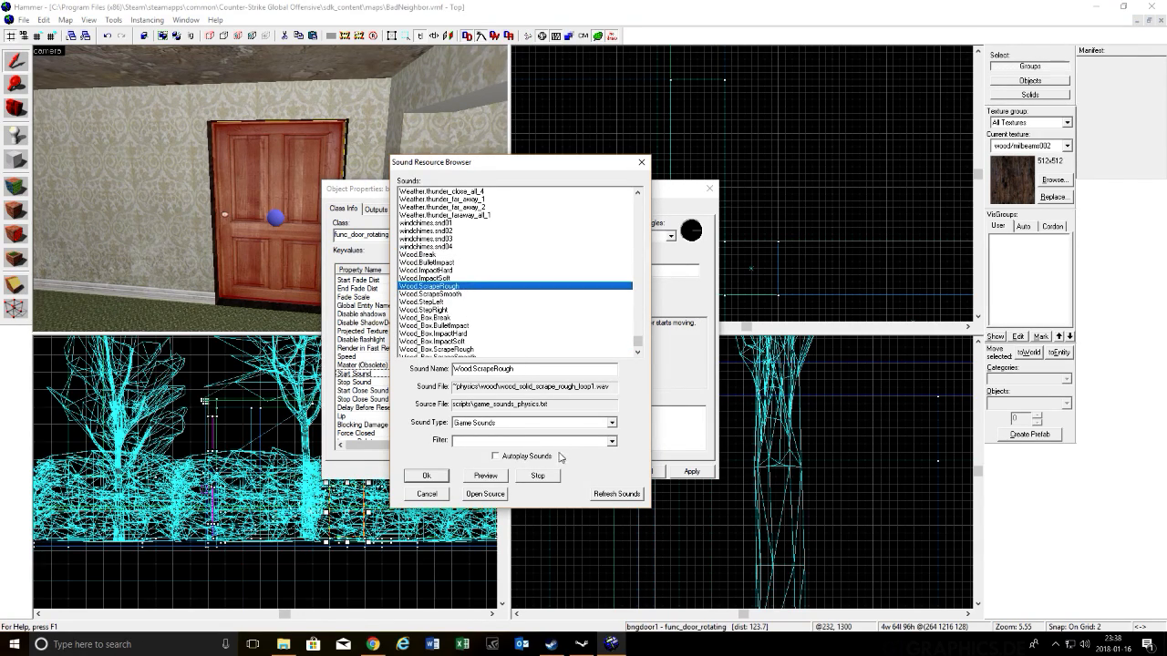
left_click(487, 475)
left_click(420, 302)
left_click(493, 476)
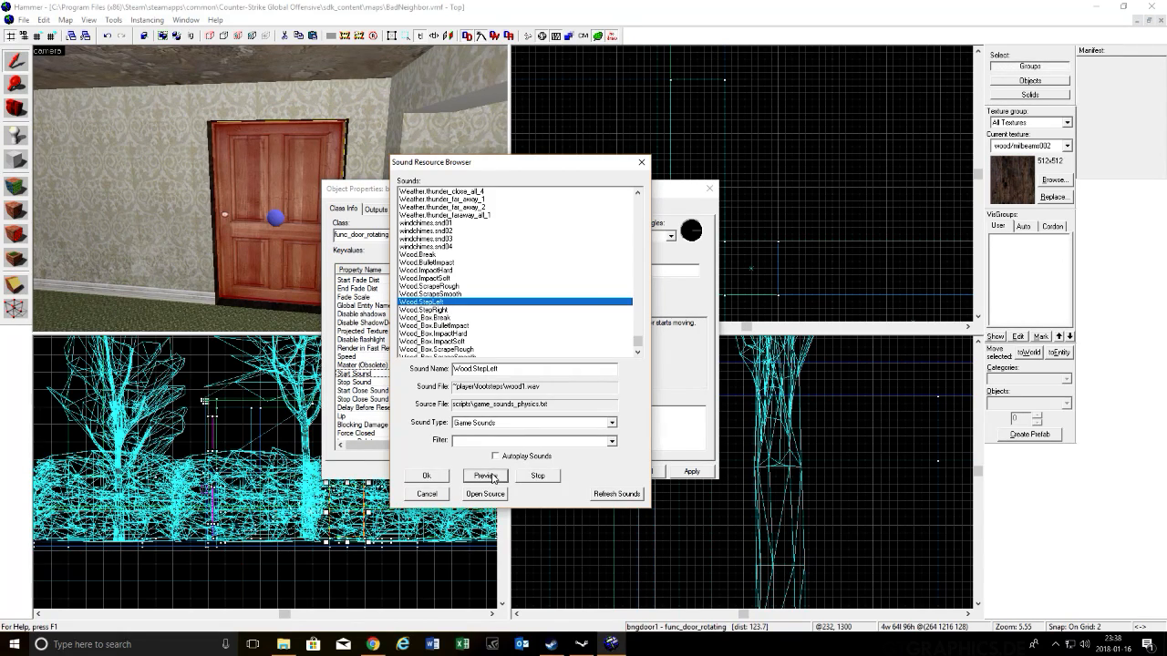
left_click(472, 310)
left_click(483, 475)
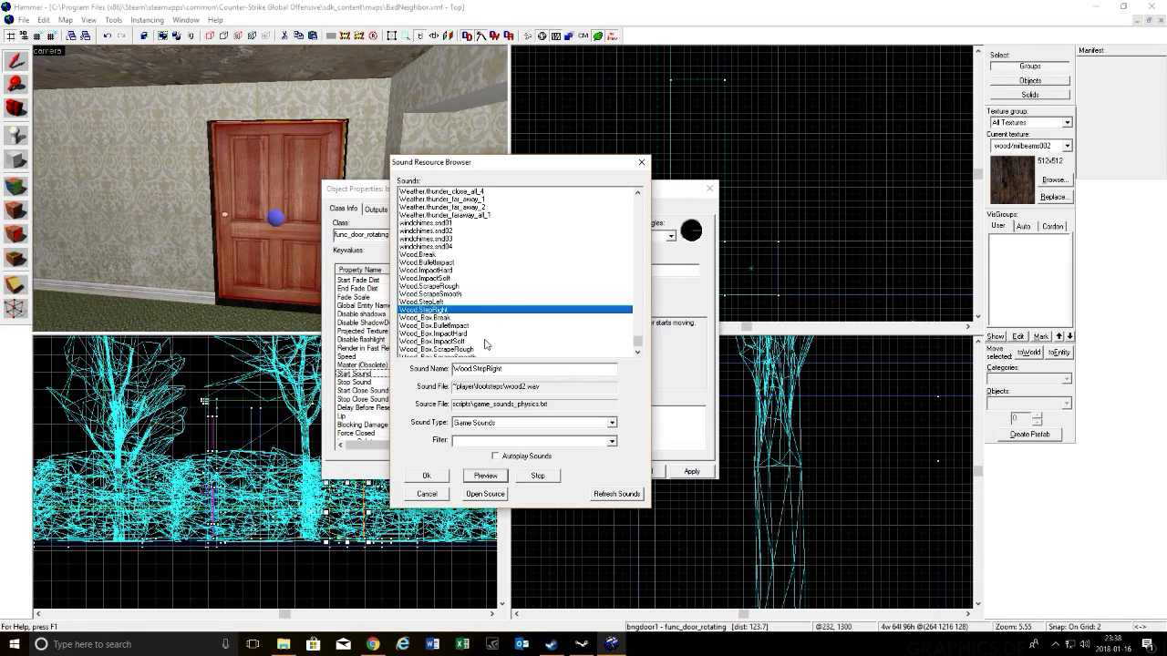
left_click(485, 334)
left_click(486, 476)
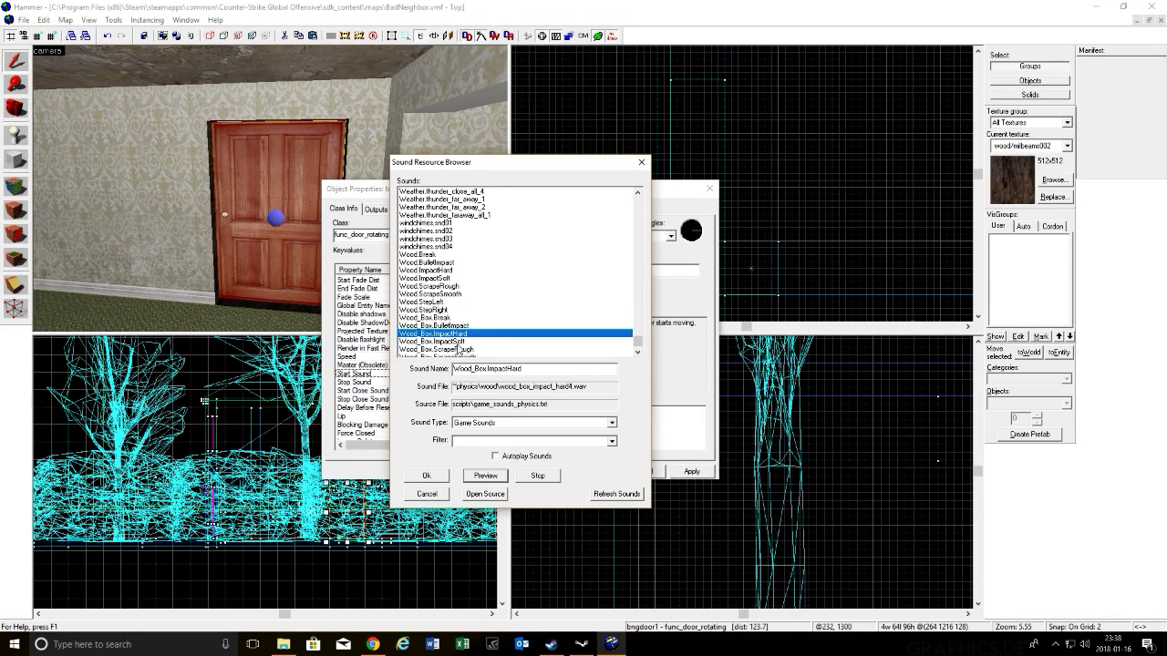
left_click(454, 342)
left_click(490, 475)
scroll(513, 322, "down", 3)
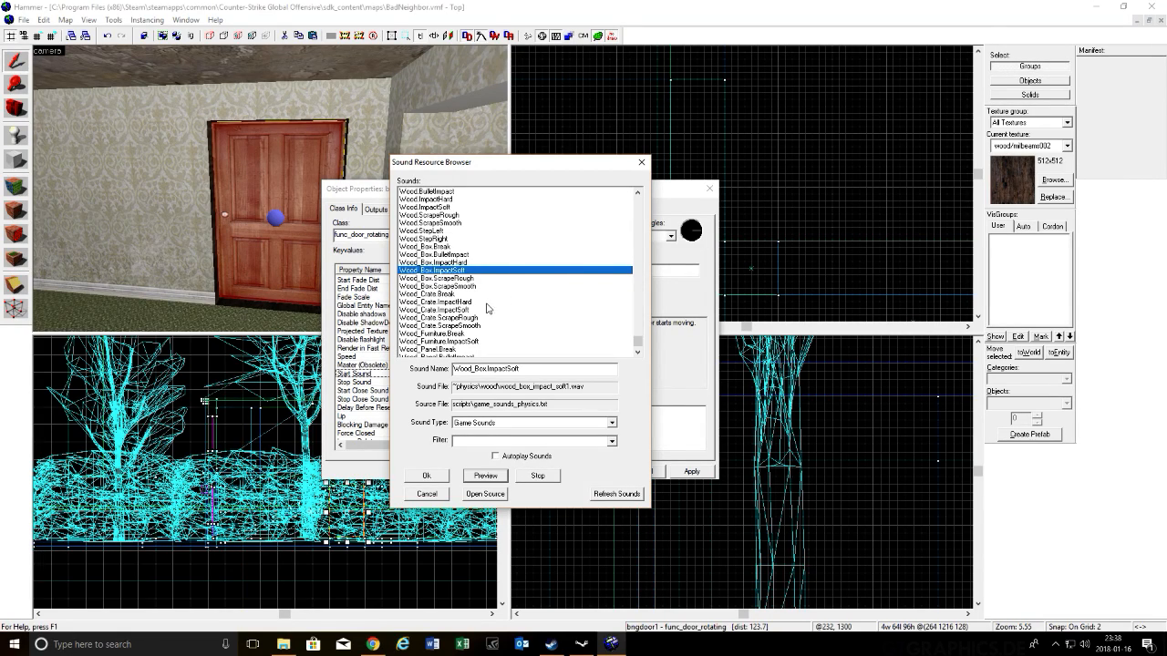
Step: Preview the Wood_Crate, Wood_Furniture and Wood_Panel sounds and browse on to the WoodenDoor entries
left_click(480, 318)
left_click(484, 325)
left_click(498, 476)
left_click(489, 334)
left_click(495, 476)
left_click(465, 342)
left_click(486, 476)
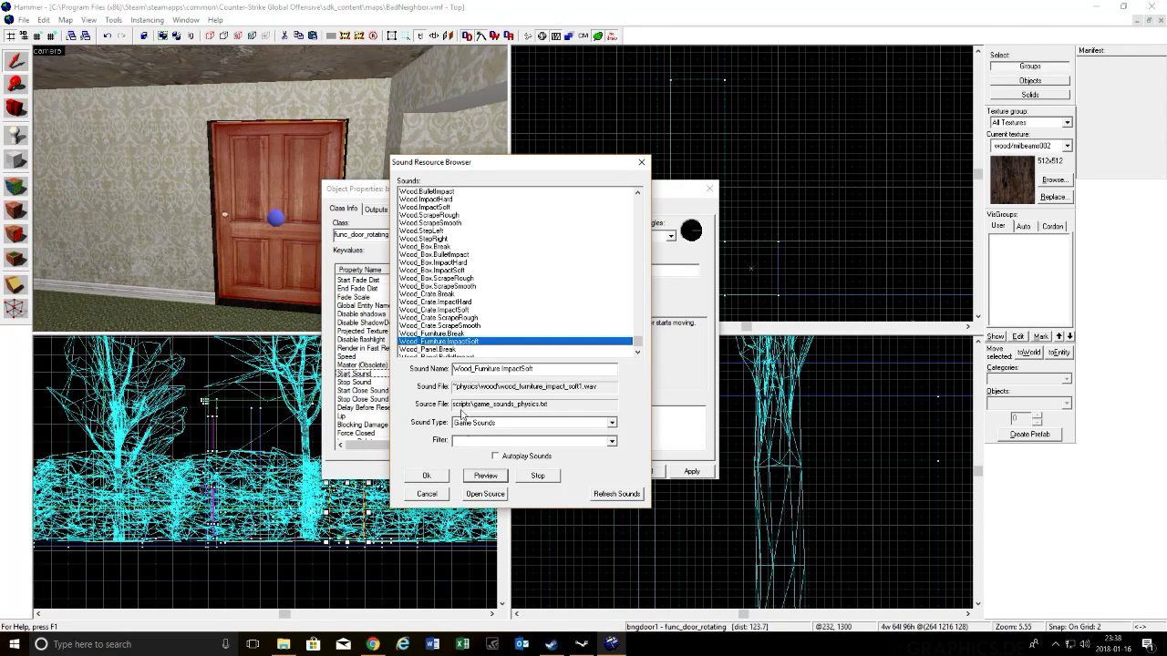
left_click(462, 350)
left_click(489, 473)
scroll(498, 330, "down", 2)
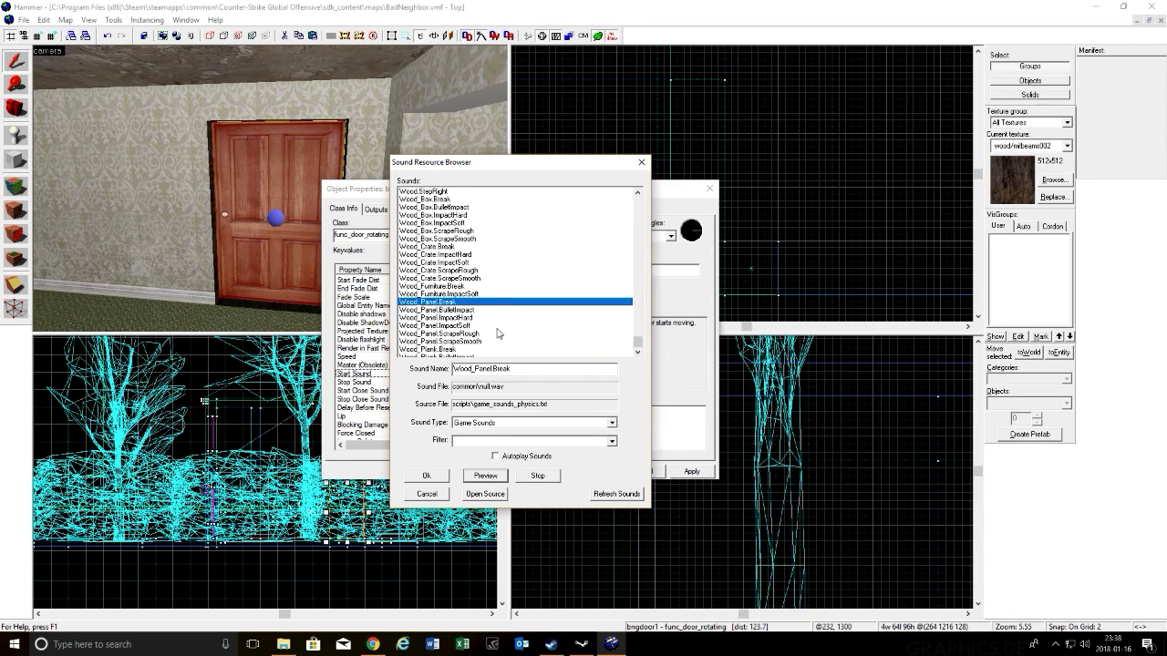
scroll(497, 332, "down", 2)
scroll(498, 334, "down", 2)
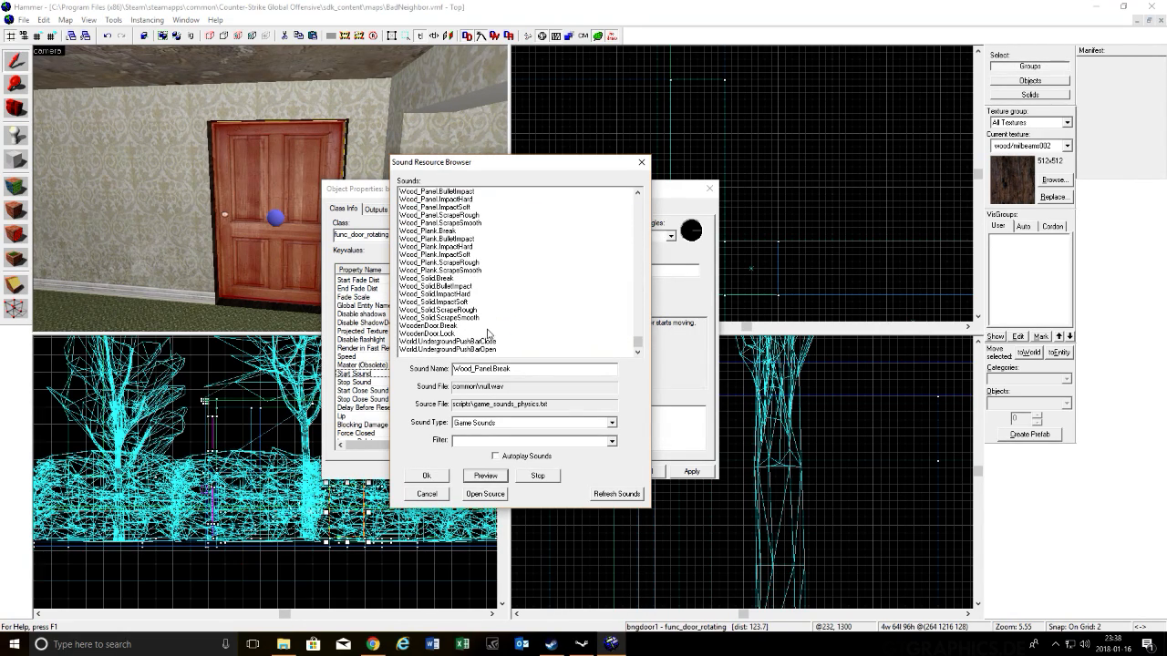
Step: Preview WoodenDoor.Break and WoodenDoor.Lock, and set the door's Start Sound to WoodenDoor.Lock
left_click(483, 326)
left_click(498, 476)
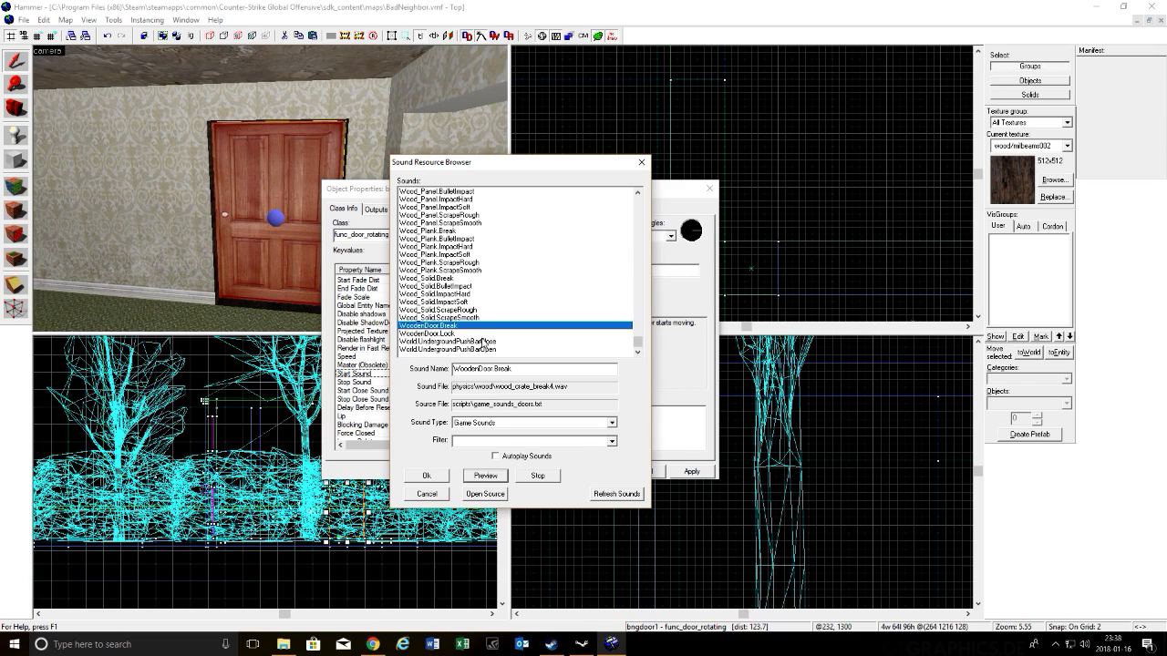
left_click(484, 334)
left_click(495, 477)
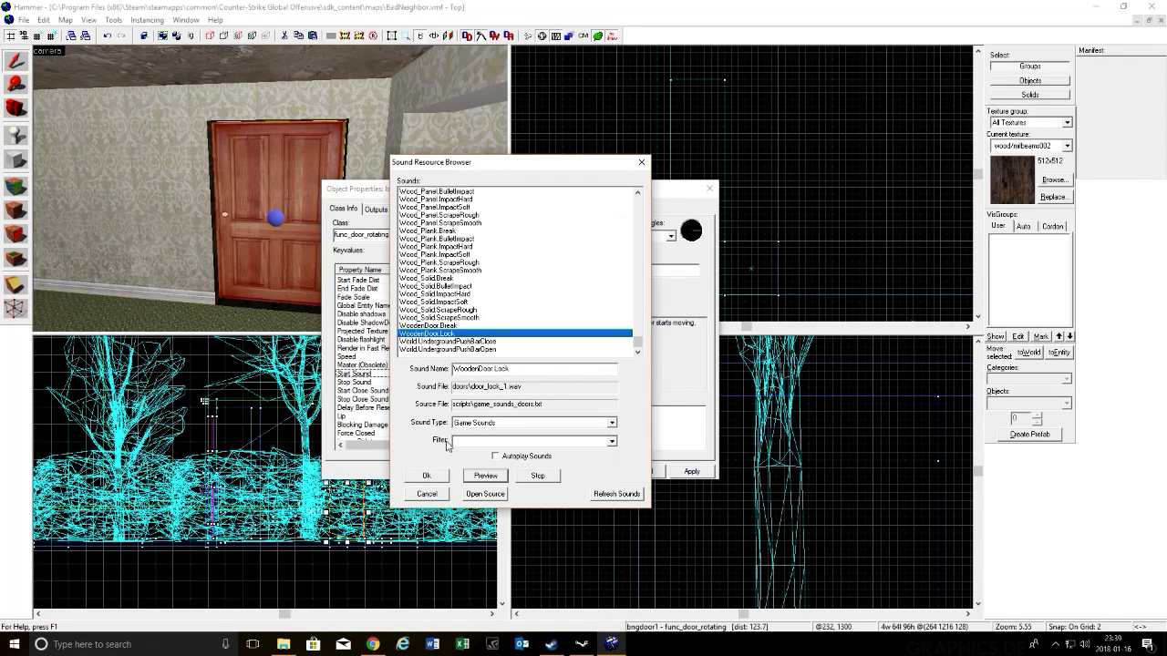
left_click(439, 476)
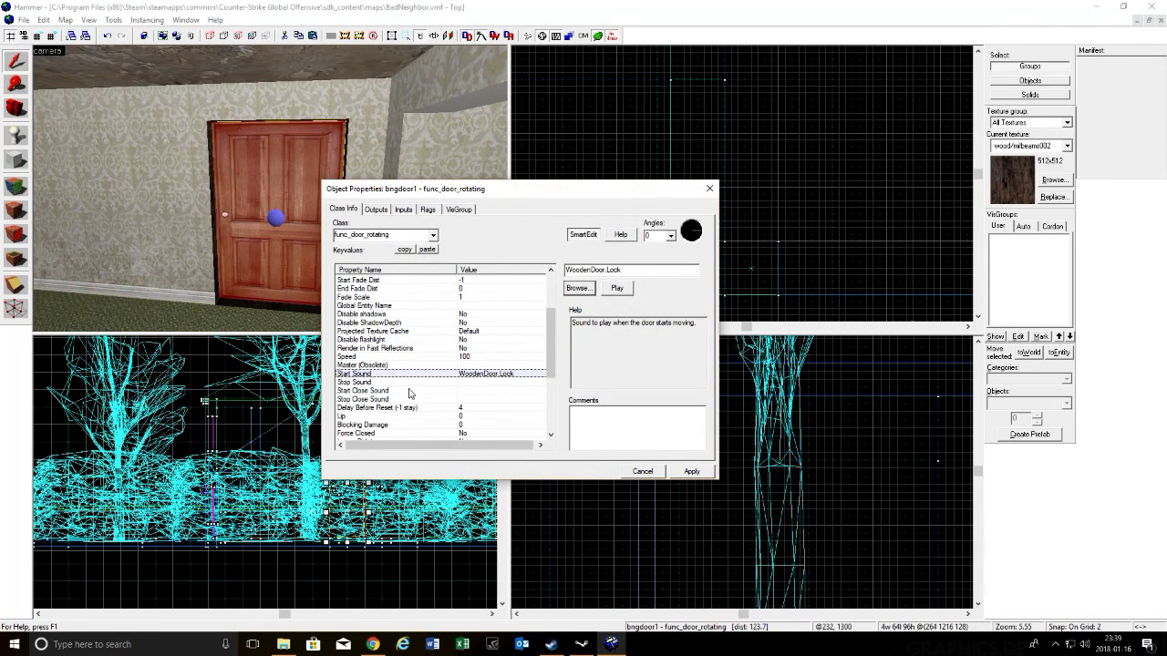
Step: Review the door's reset delay, blocking damage, health, spawn position and Pitch Yaw Roll properties, and apply the entity's settings
scroll(412, 396, "down", 1)
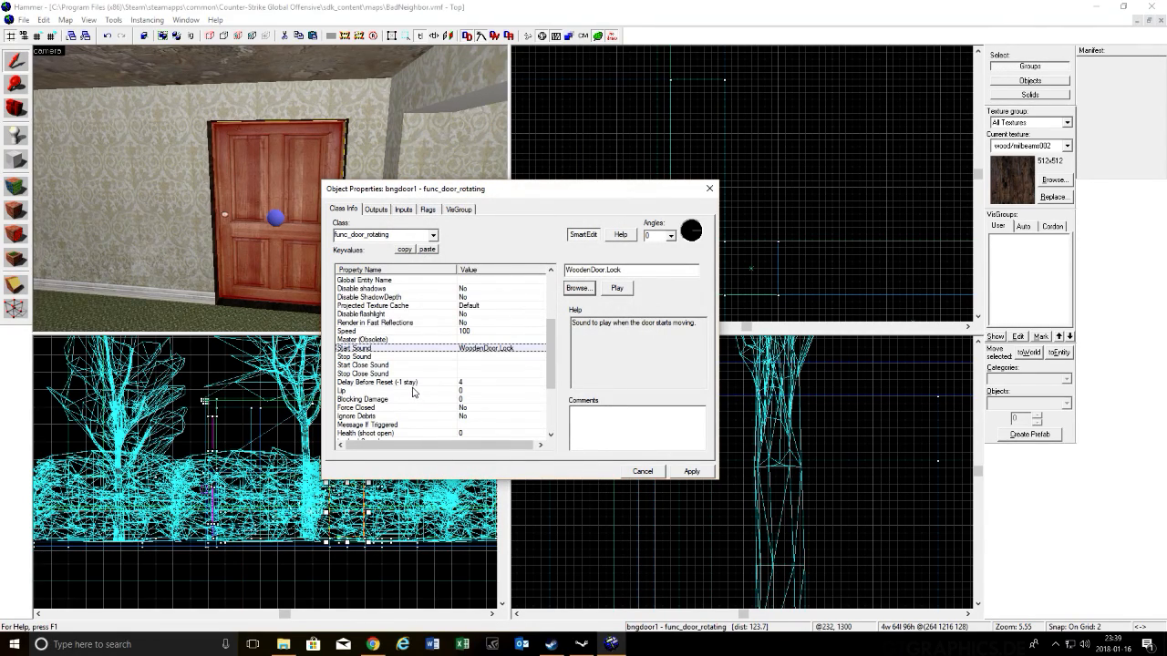
left_click(415, 383)
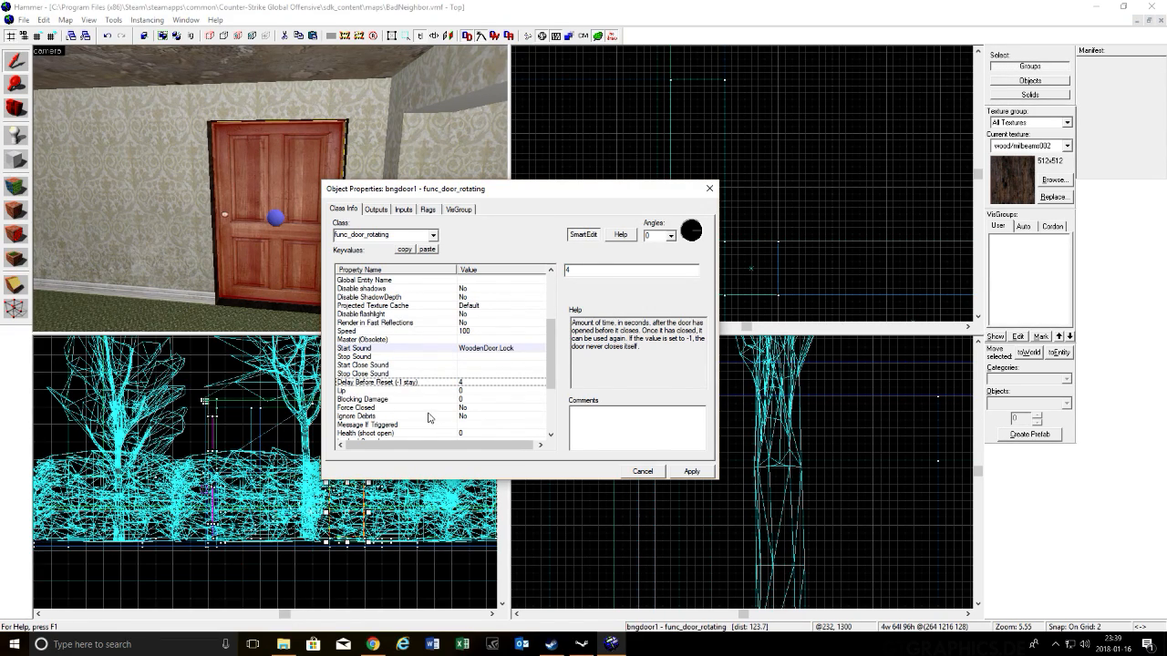
left_click(411, 401)
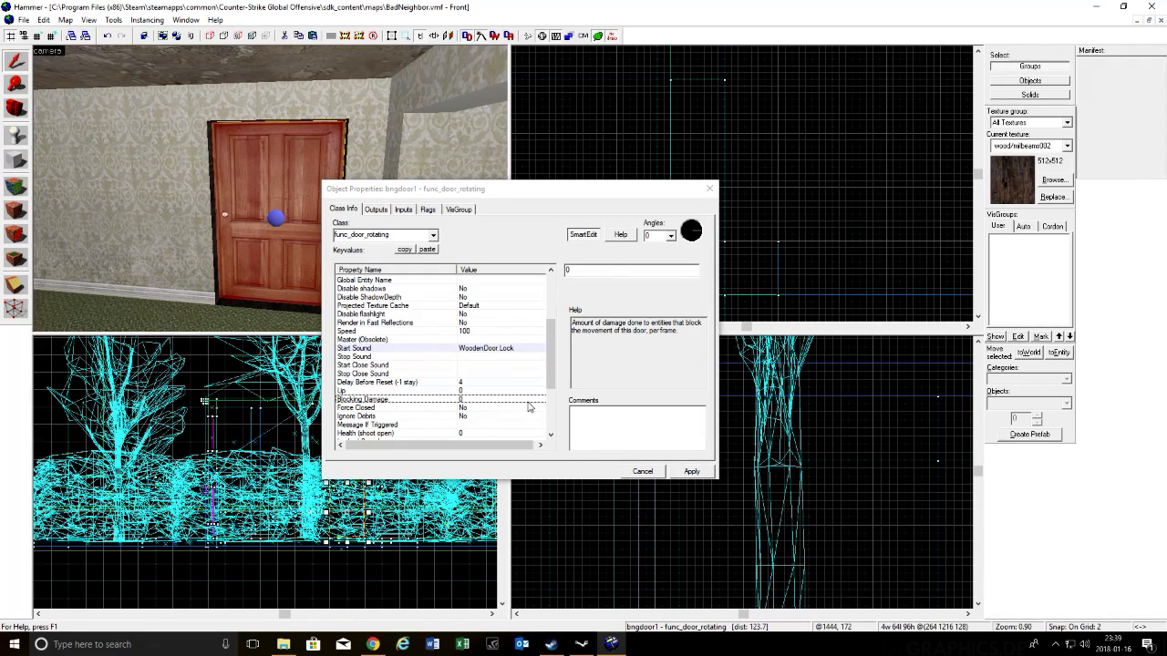
scroll(526, 346, "down", 2)
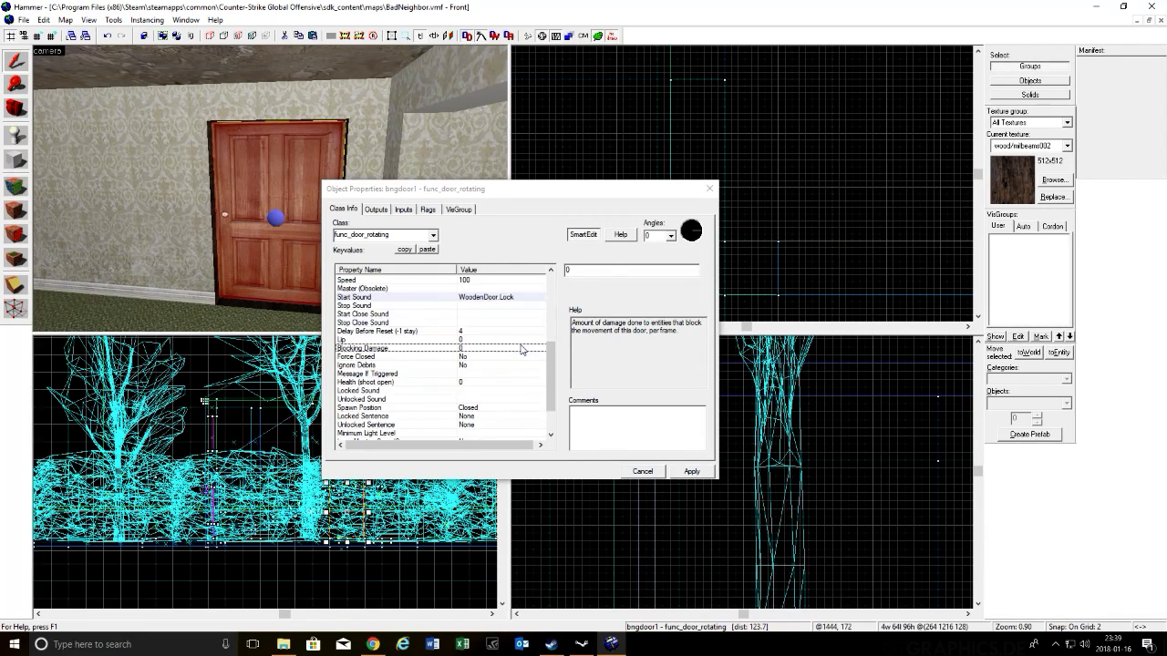
left_click(436, 374)
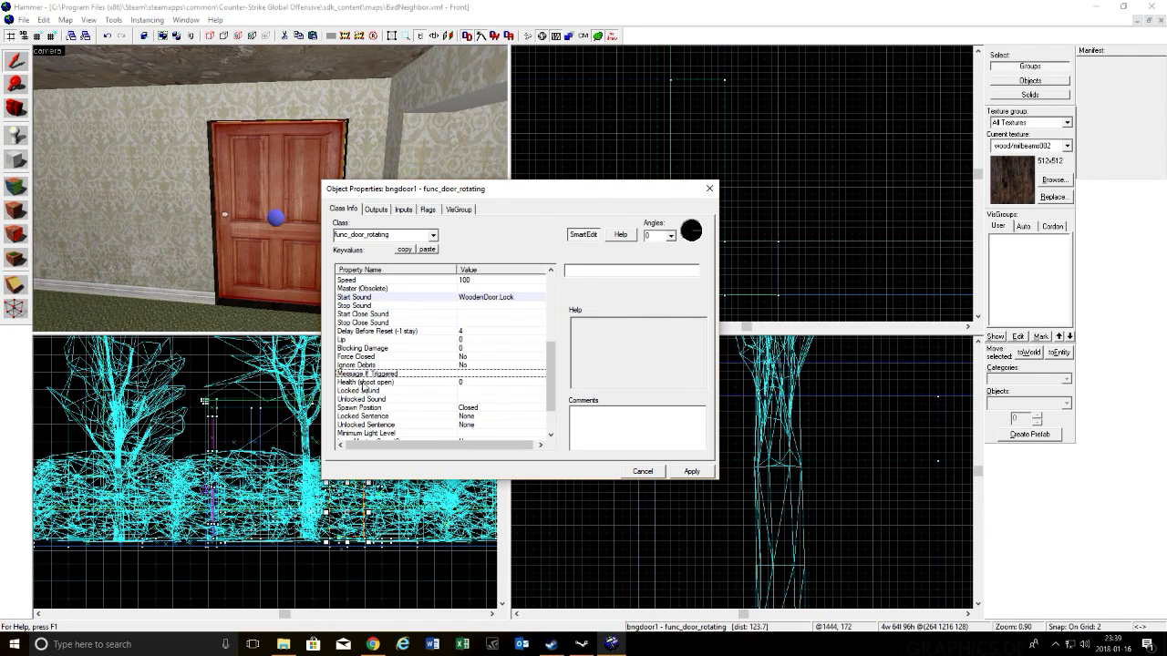
left_click(364, 383)
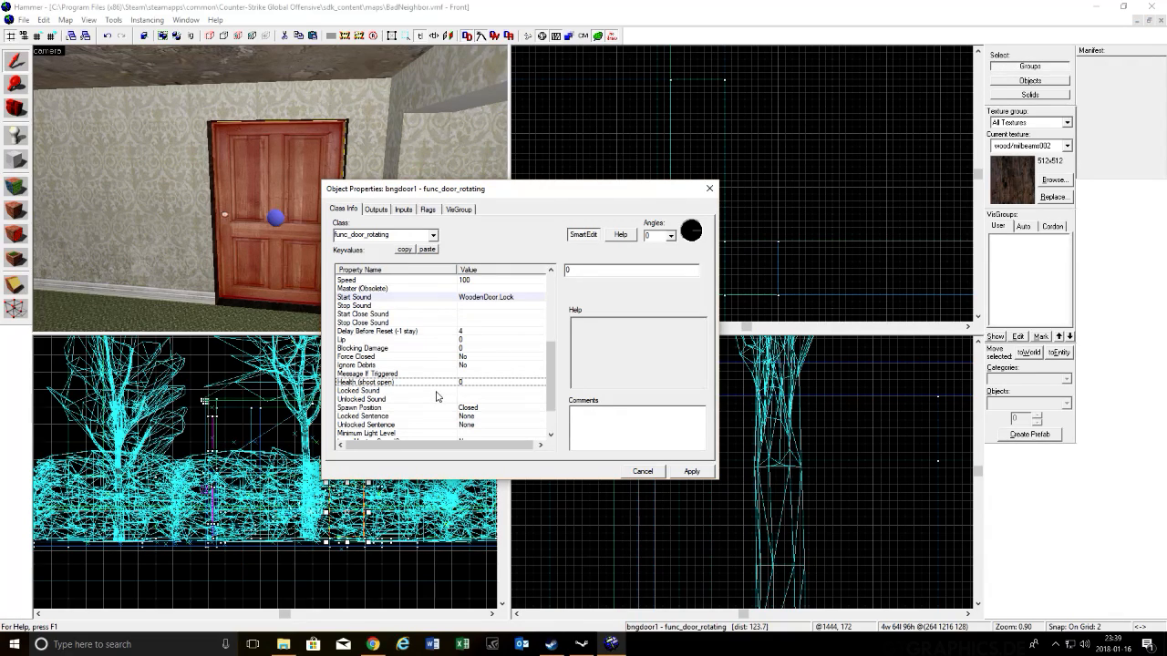
scroll(437, 395, "down", 1)
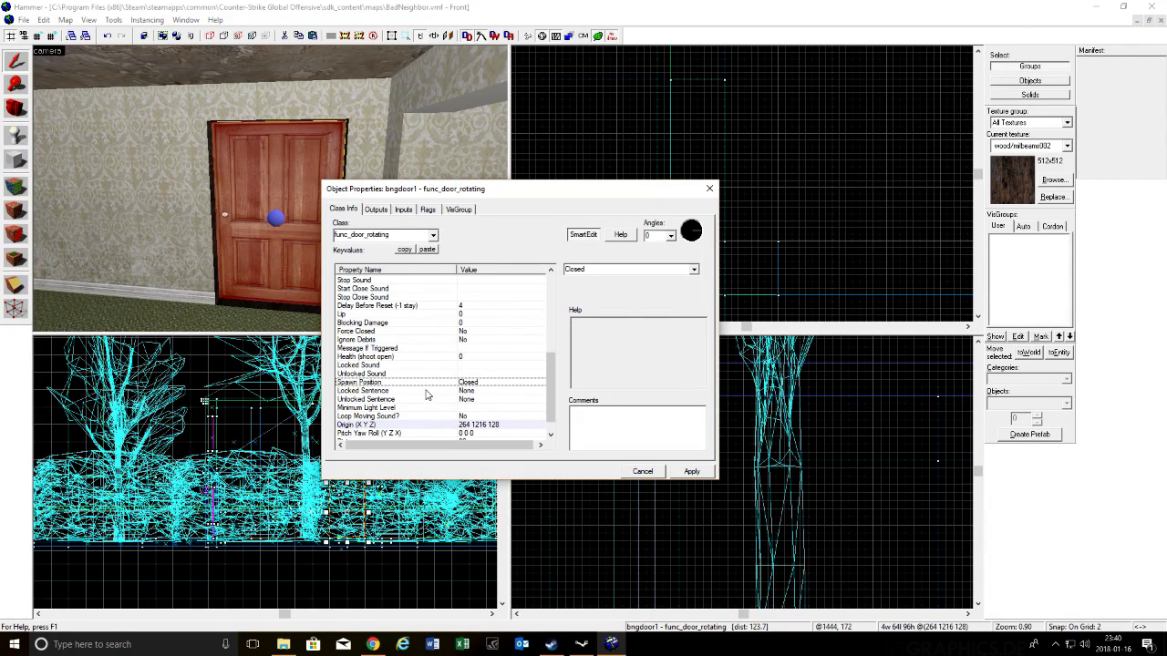
left_click(289, 261)
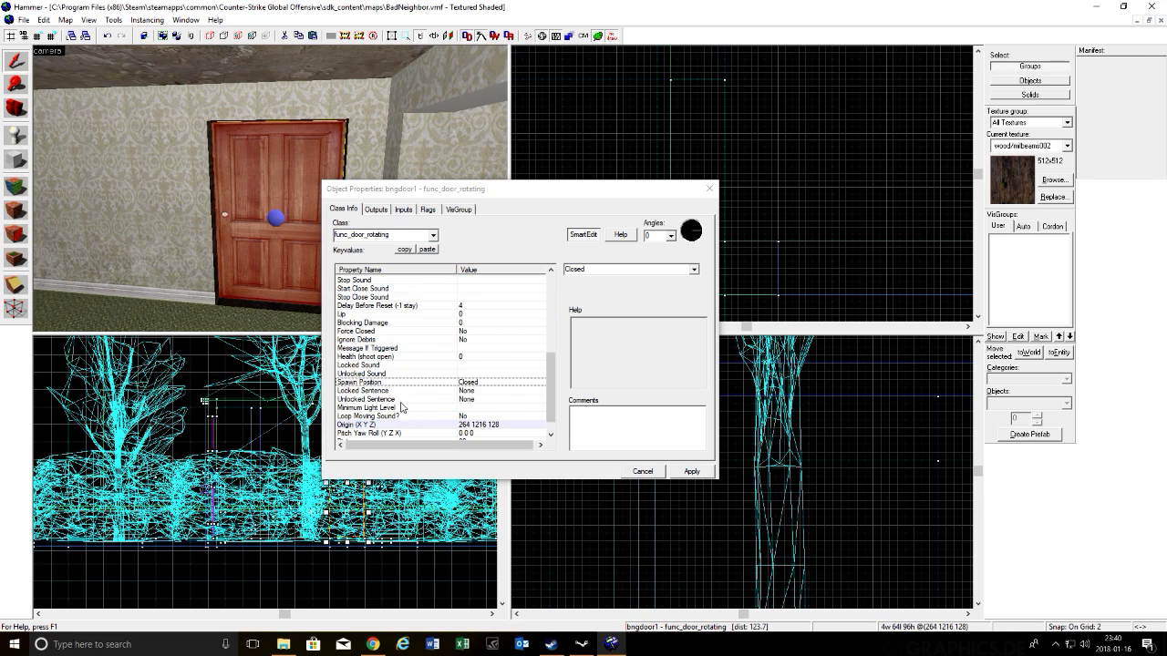
scroll(422, 430, "down", 1)
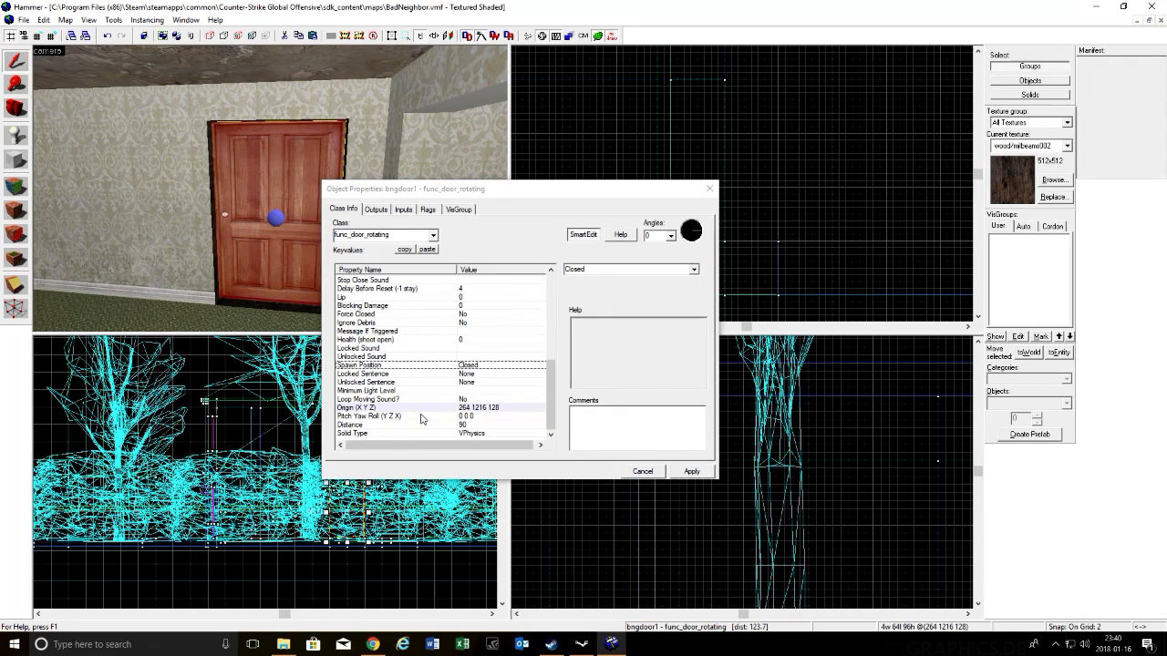
left_click(422, 415)
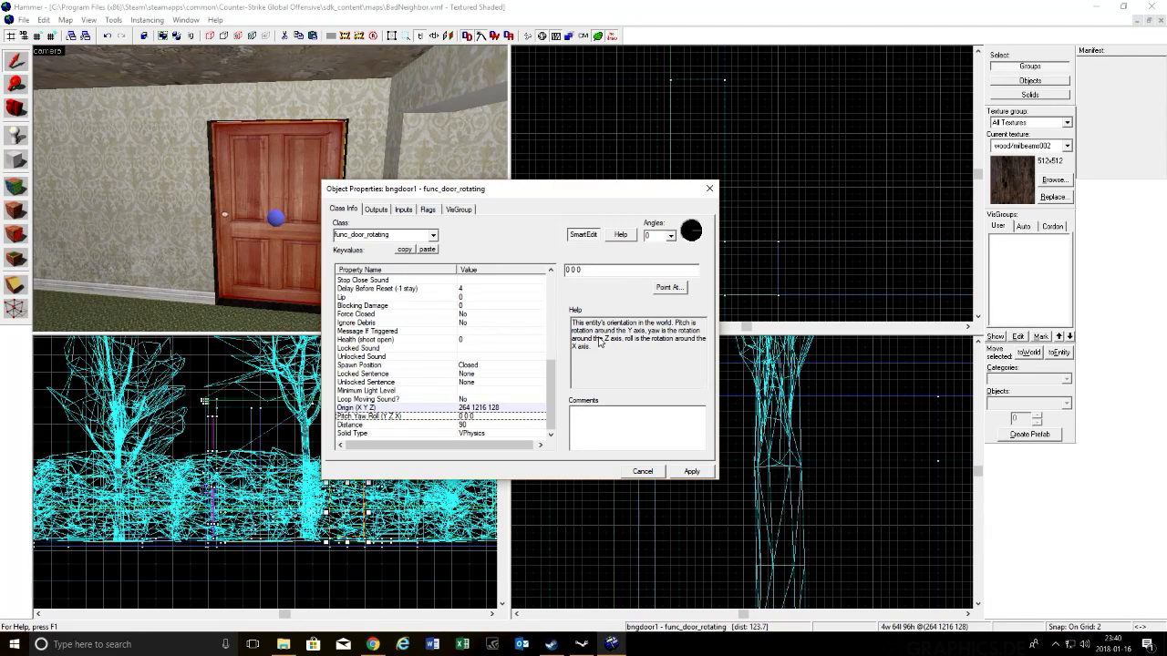
left_click(286, 228)
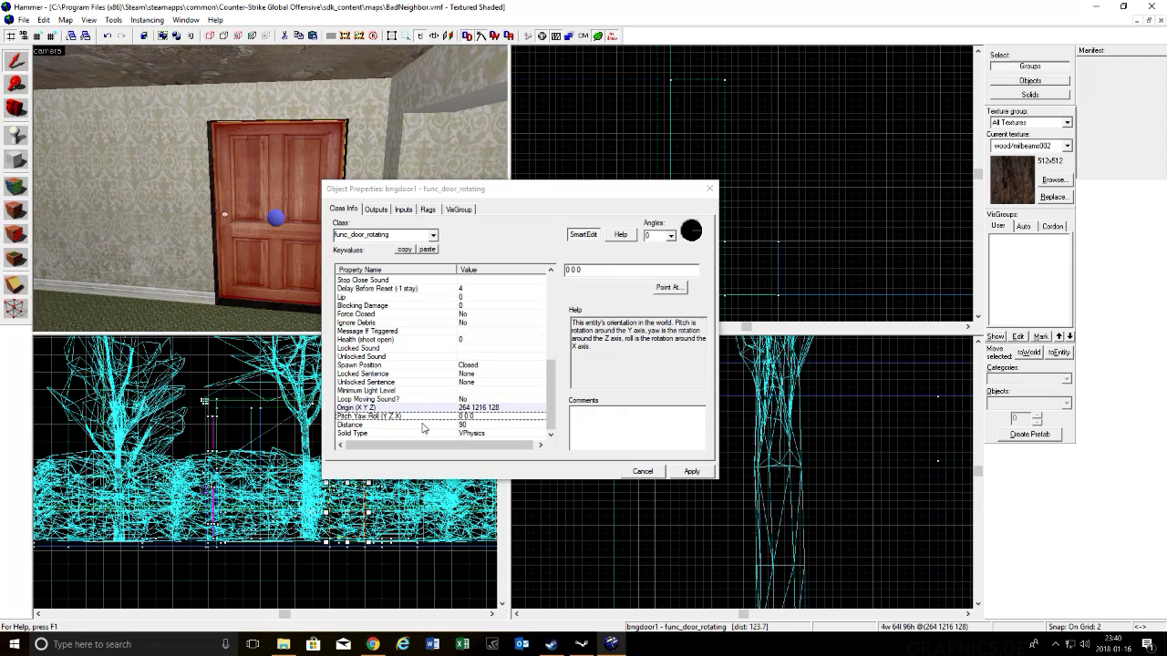
left_click(675, 474)
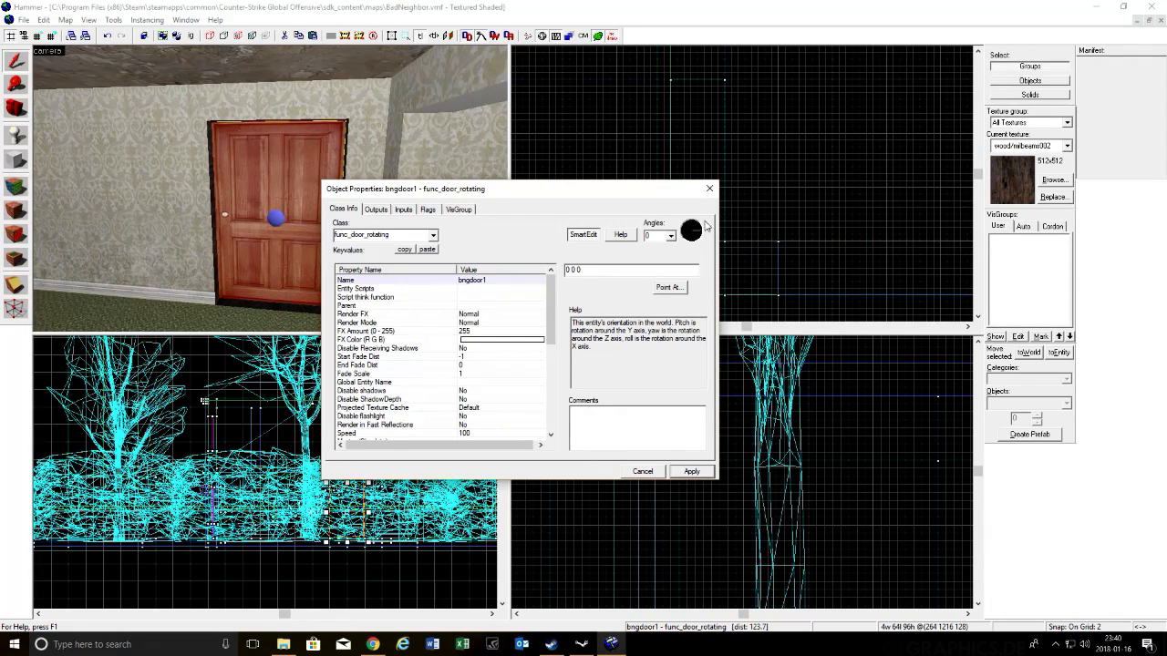
left_click(709, 188)
scroll(749, 244, "up", 5)
scroll(744, 239, "up", 2)
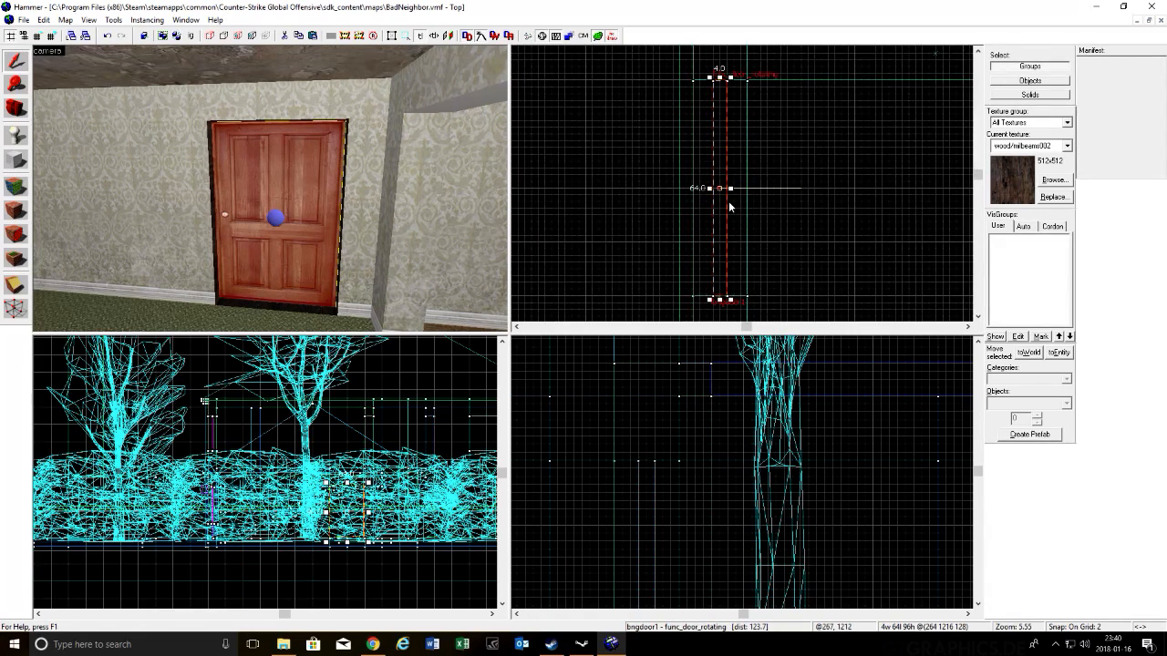
left_click_drag(720, 188, 719, 78)
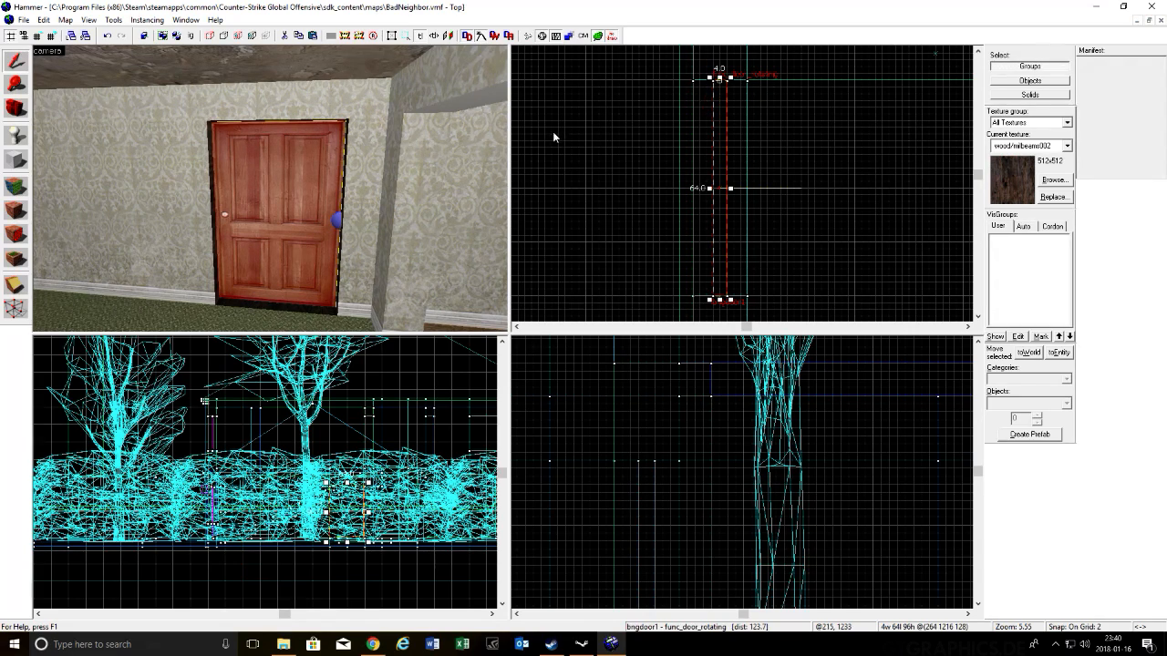
Step: Set the rotating door's Pitch Yaw Roll to 0 270 0 and apply the change
double_click(314, 210)
scroll(510, 368, "down", 6)
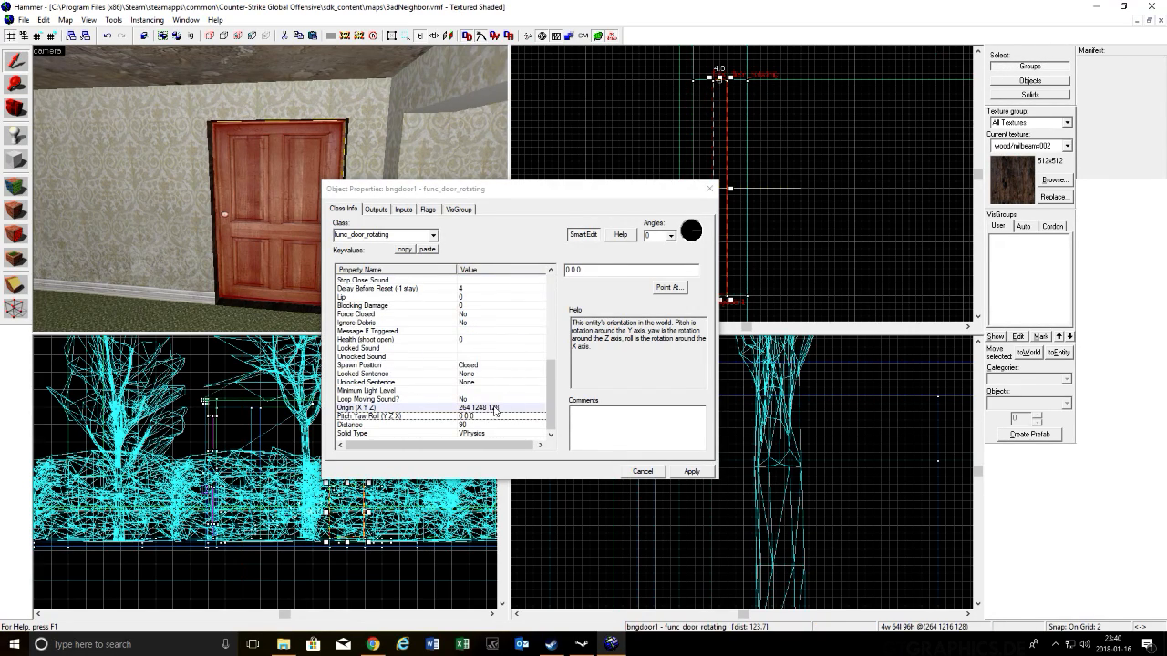
left_click(692, 265)
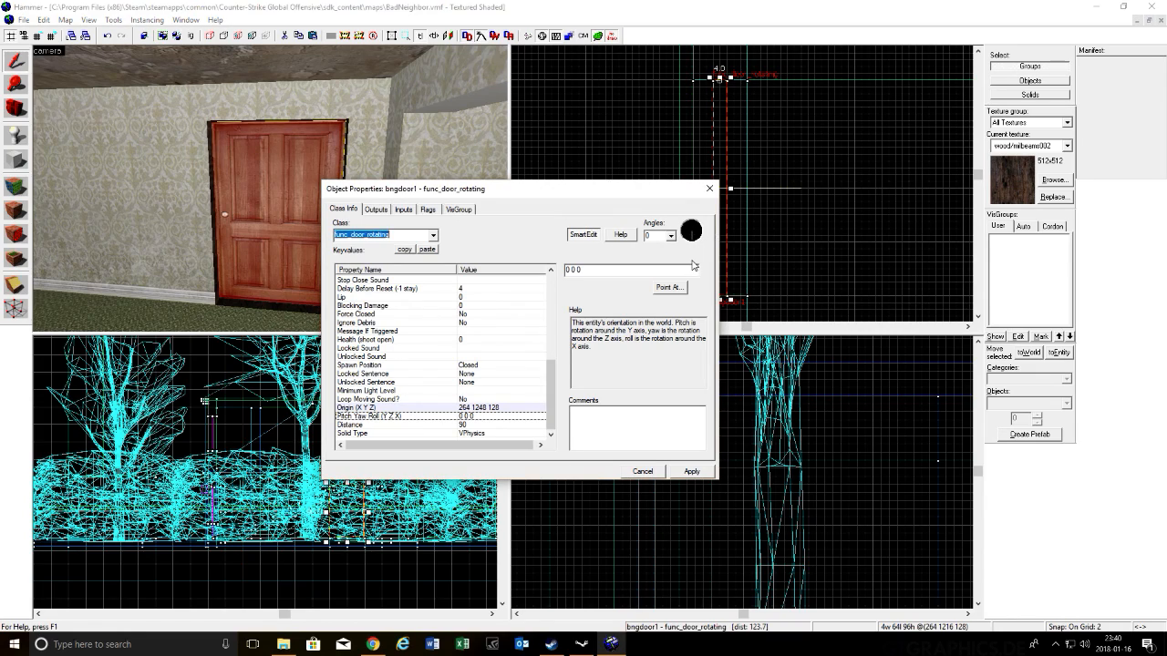
left_click(693, 266)
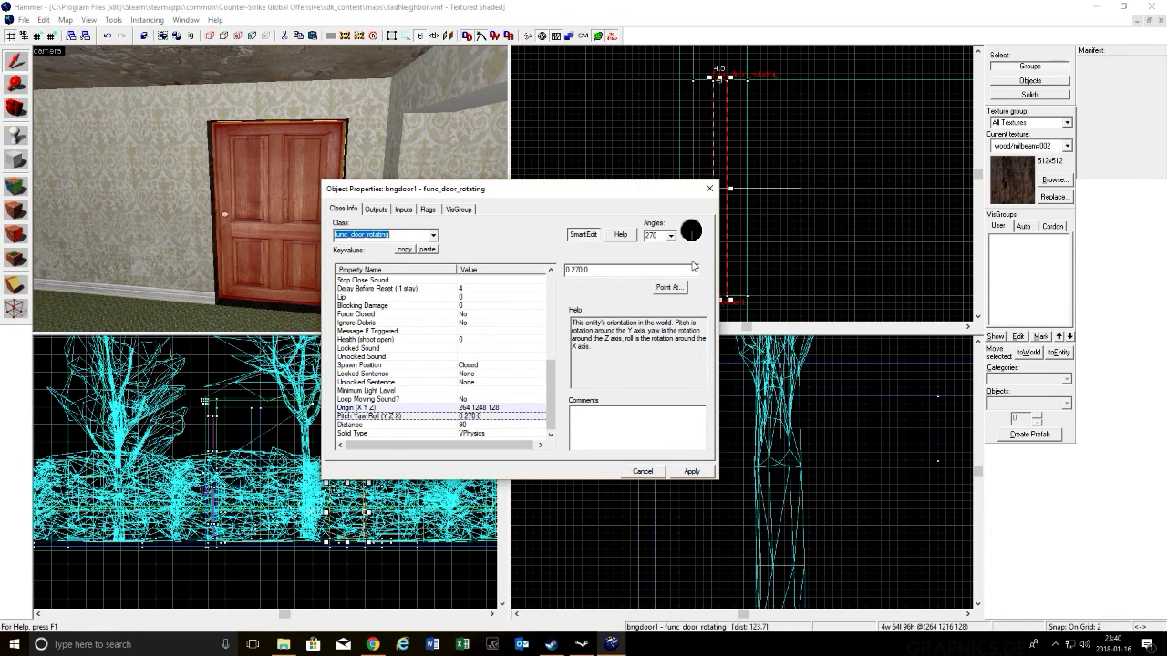
left_click(688, 472)
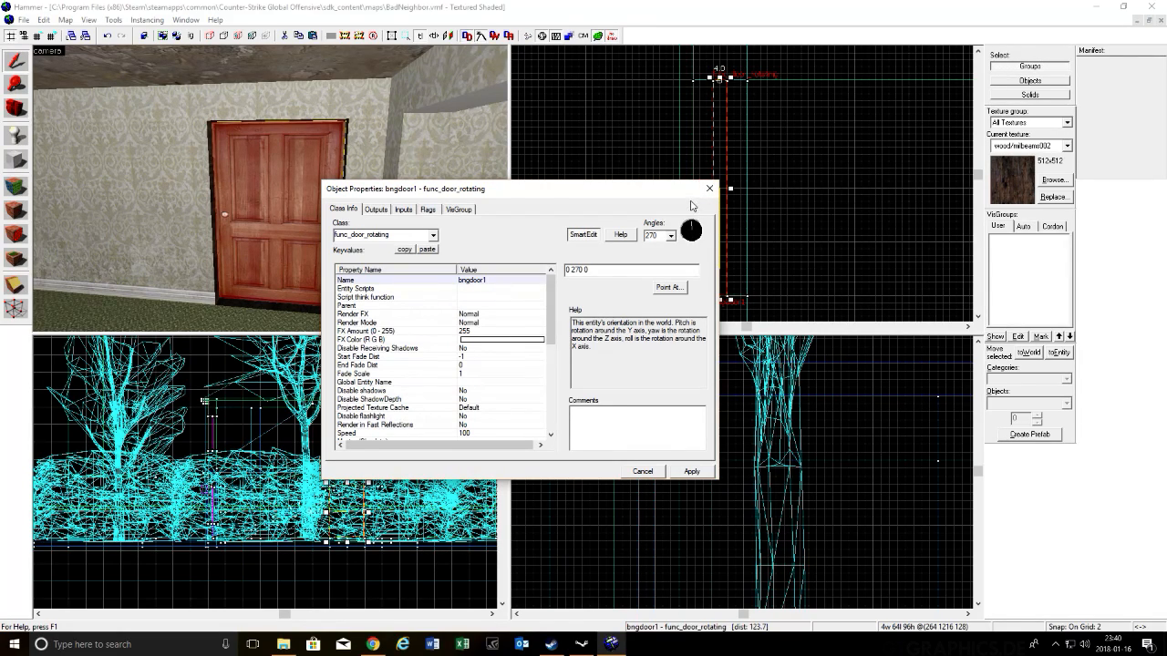
Step: Set the rotating door's angle to 180 and apply the change
left_click(692, 224)
left_click(660, 236)
left_click(692, 471)
left_click(710, 188)
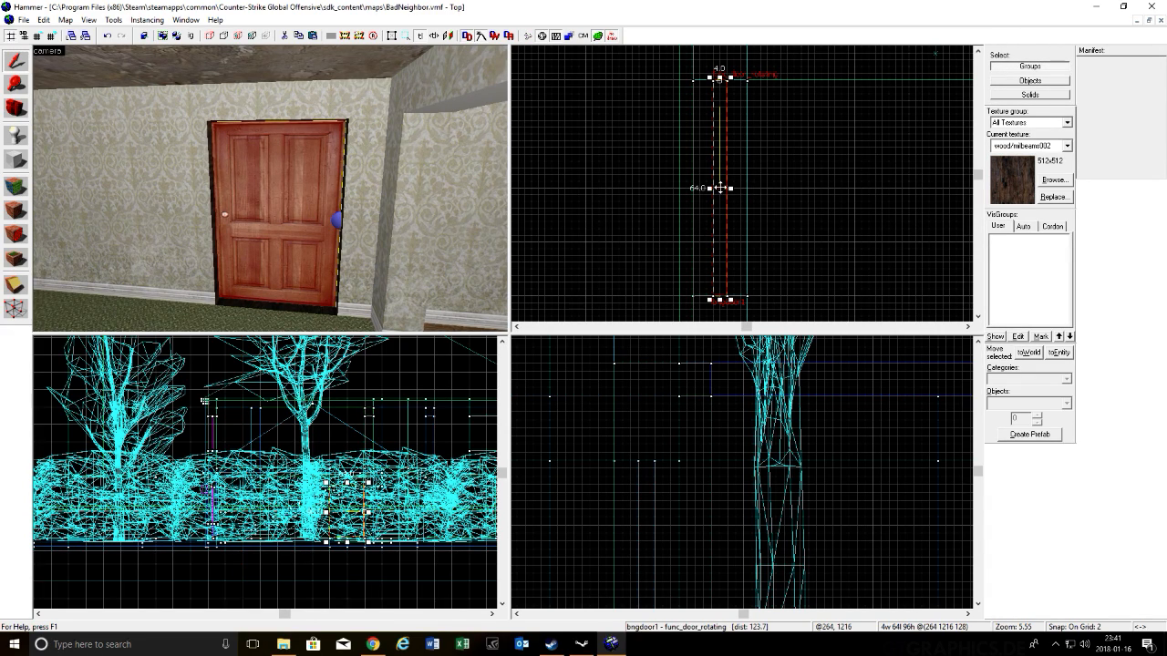
double_click(339, 221)
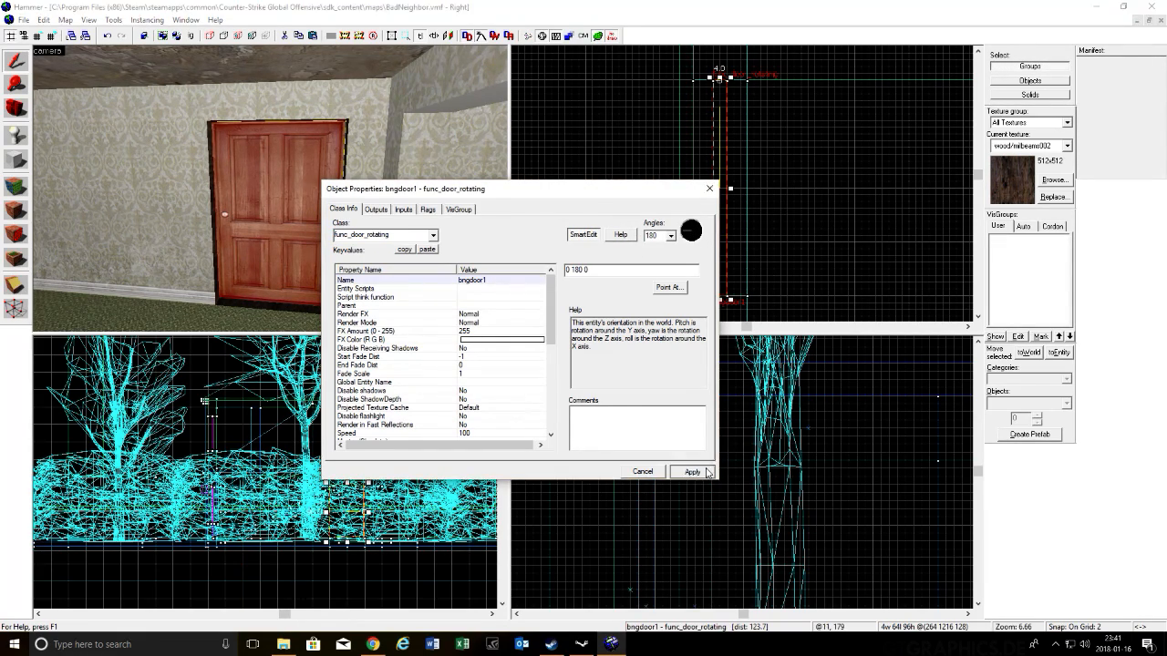
left_click(708, 191)
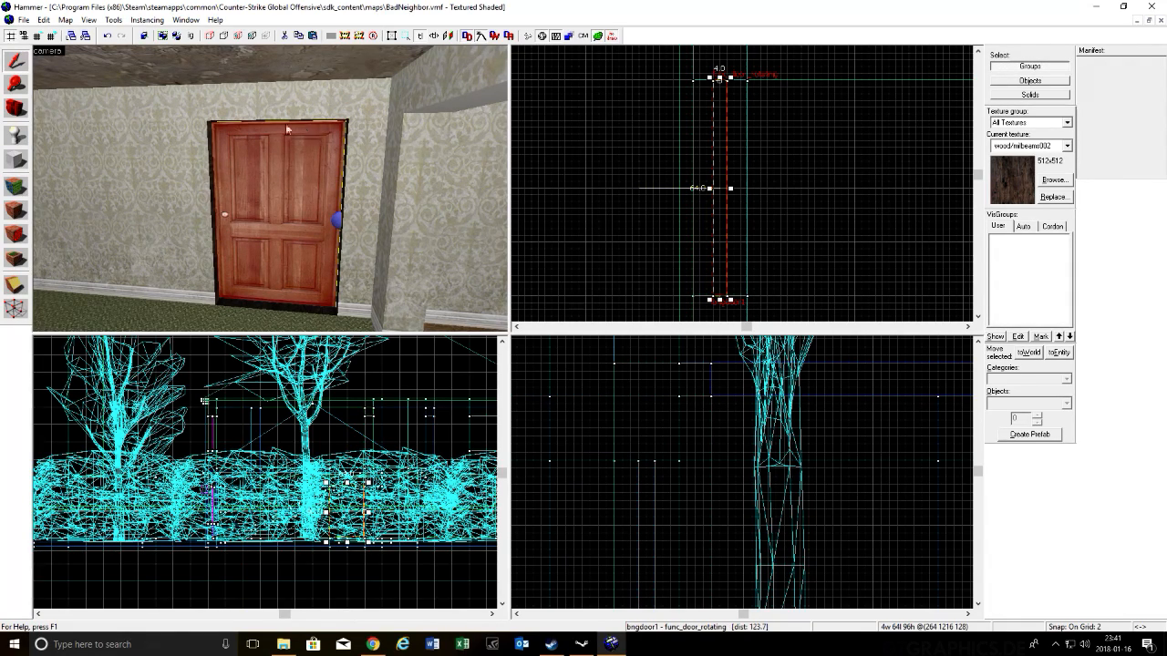
Step: Place a prop_detail entity on the carpet in front of the interior door
key("shift+e")
scroll(282, 244, "down", 3)
left_click(294, 273)
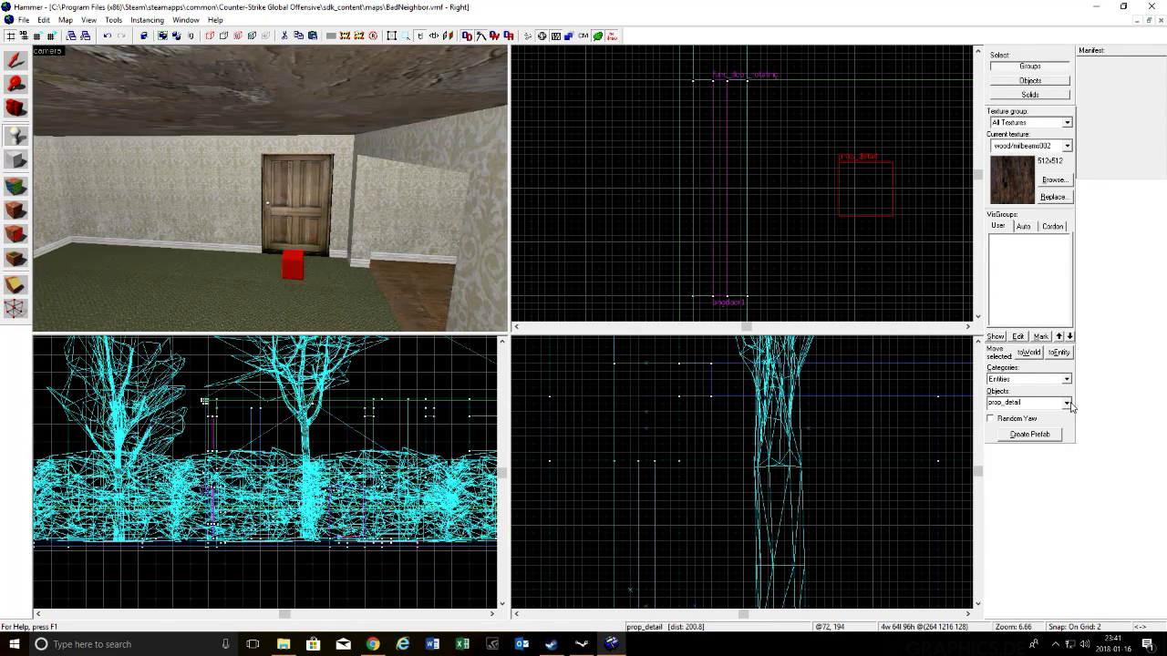
left_click(1067, 403)
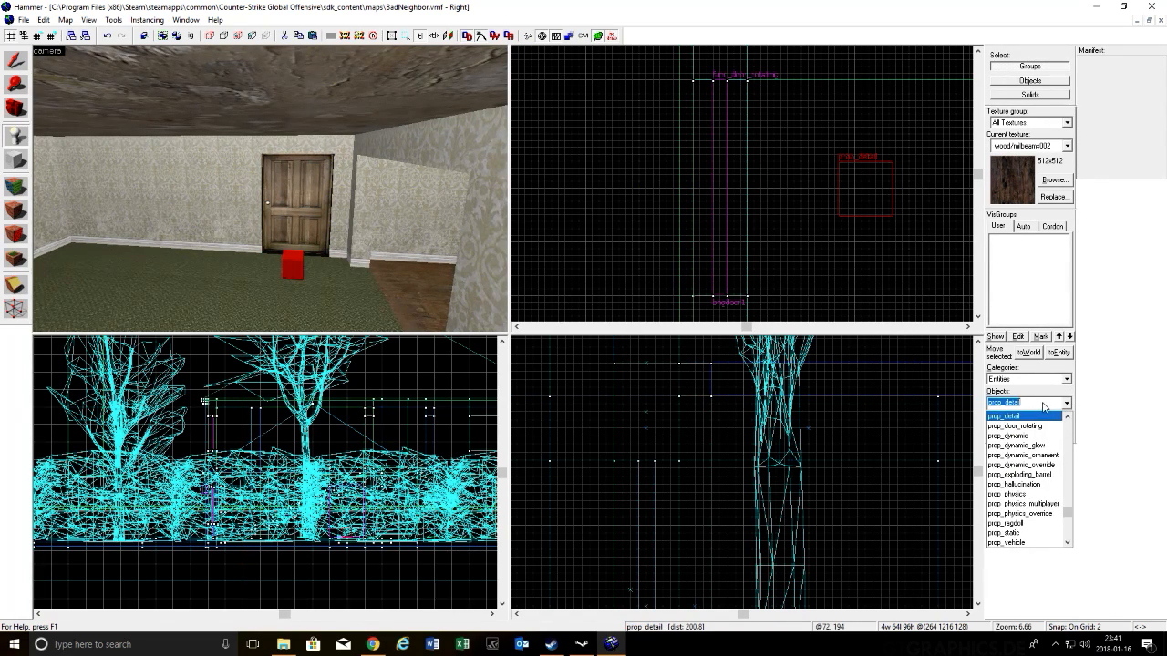
left_click(1014, 416)
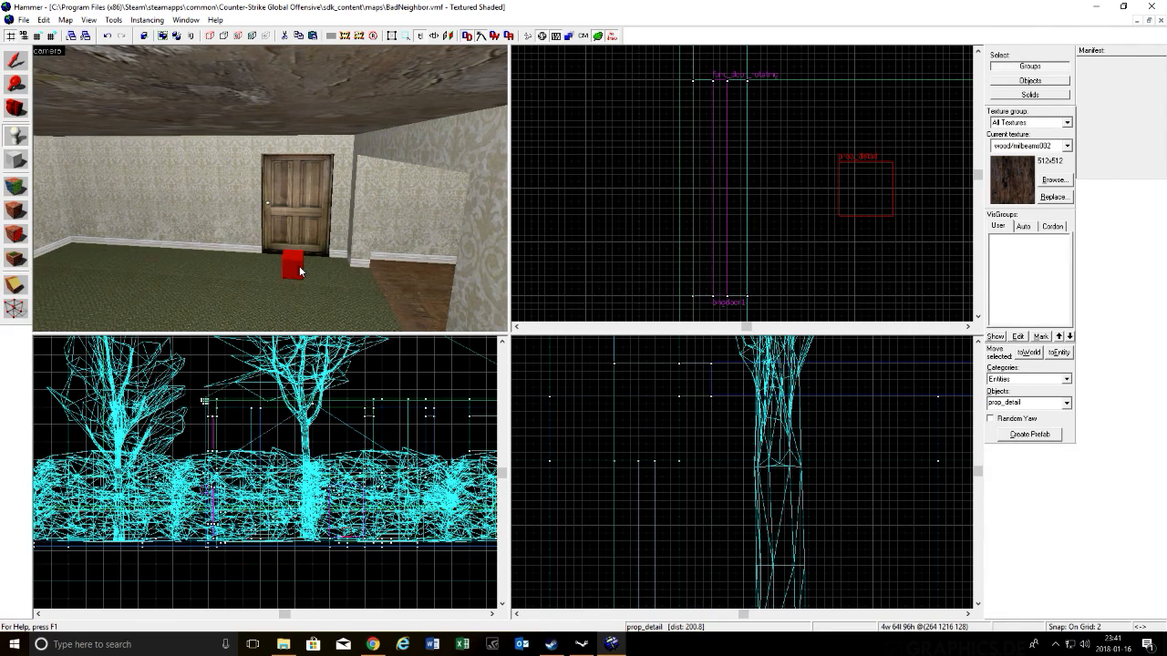
Step: Replace the prop_detail entity in front of the interior door with an info_player_terrorist spawn on the carpet
key("Delete")
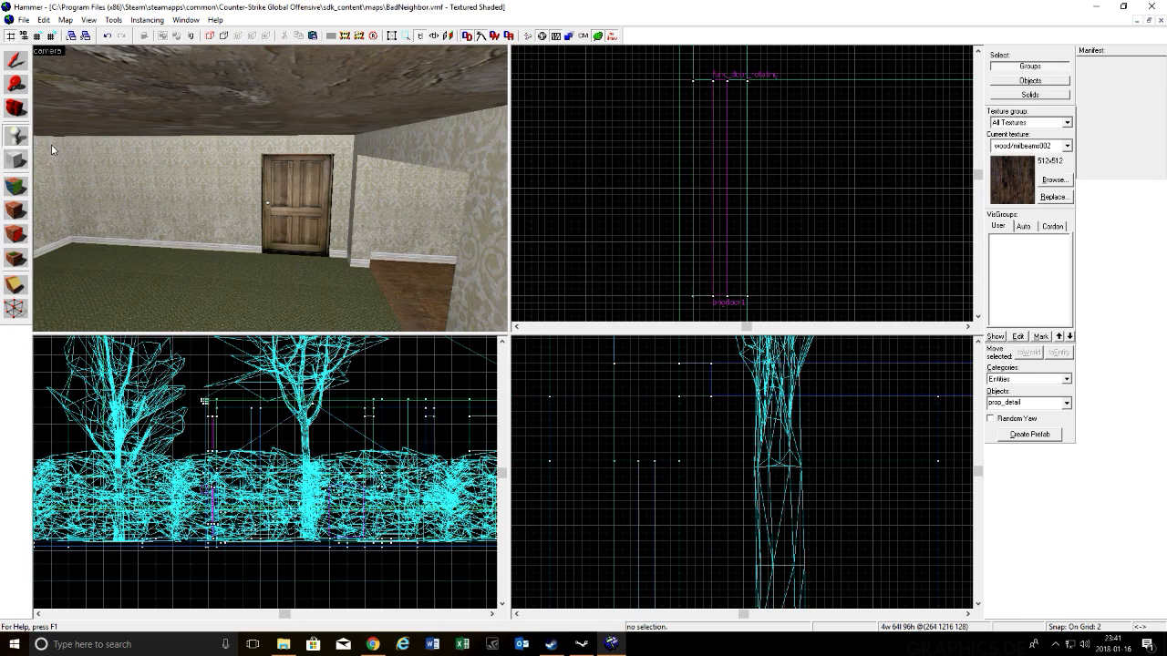
double_click(1051, 405)
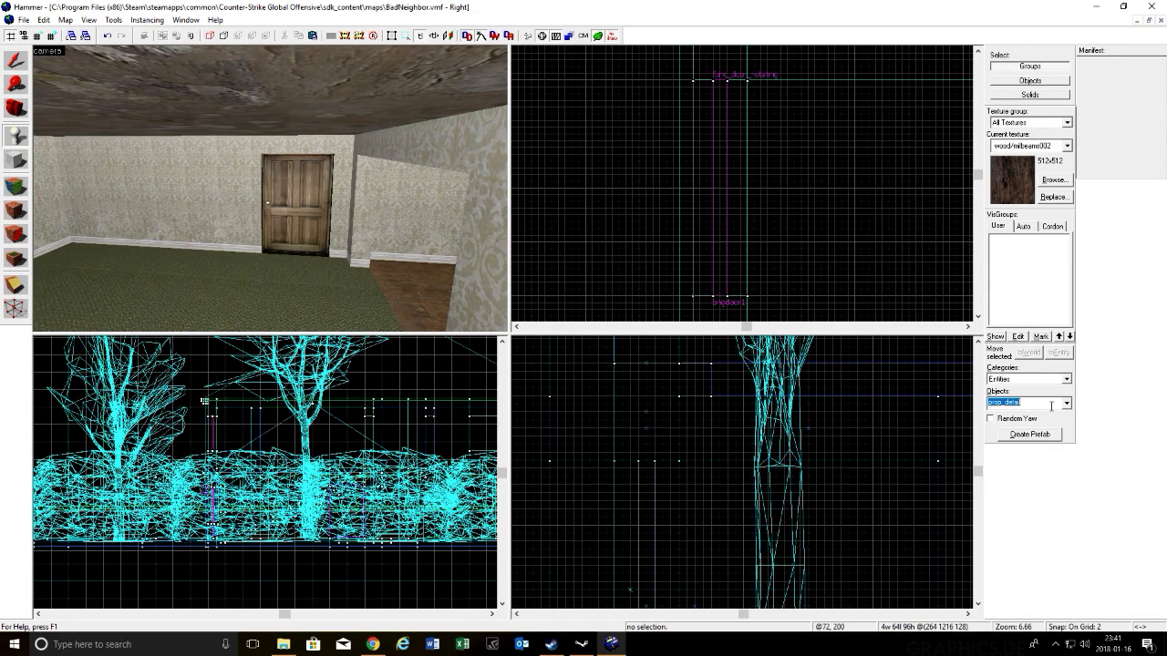
type("pl")
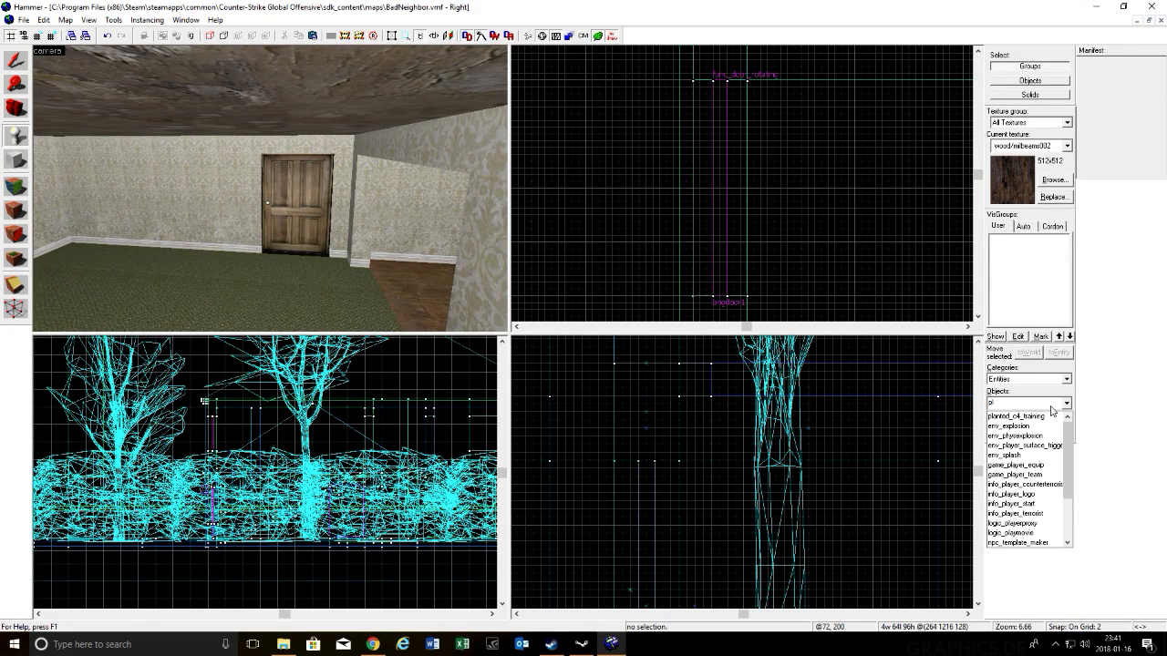
type("ayer")
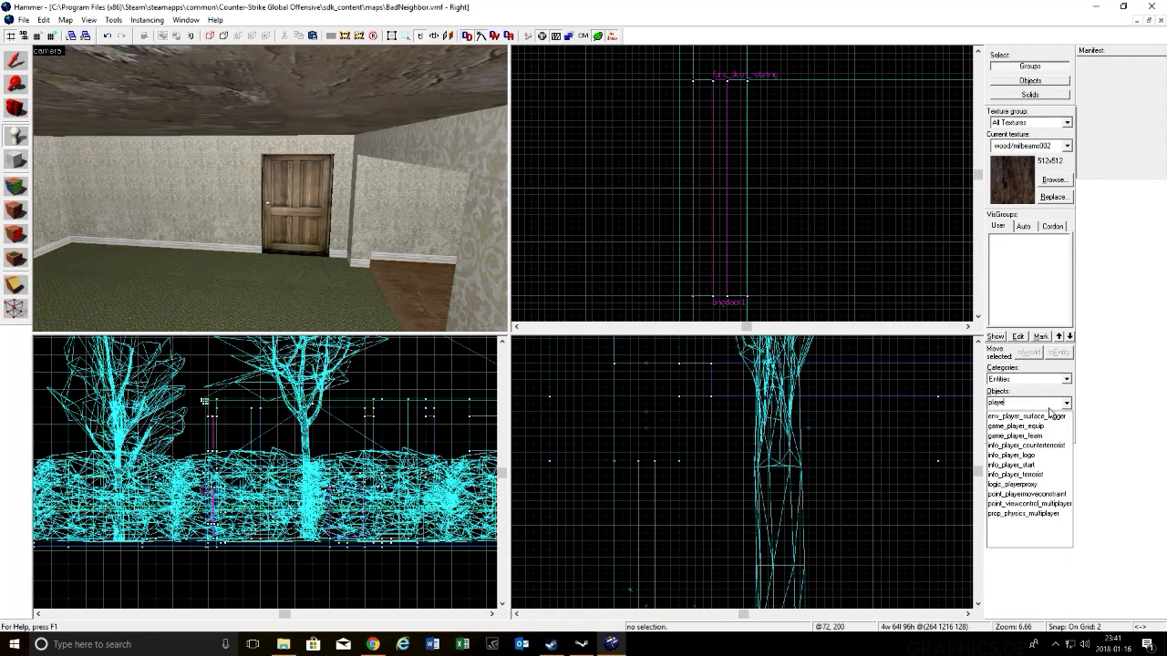
left_click(1014, 474)
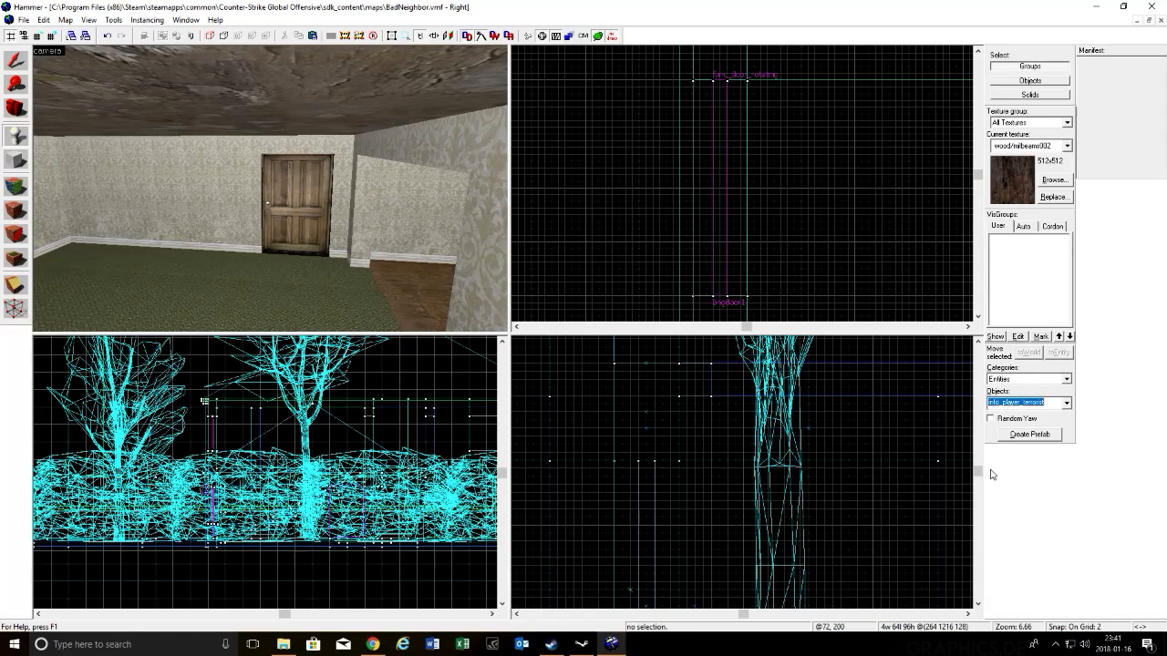
left_click(291, 276)
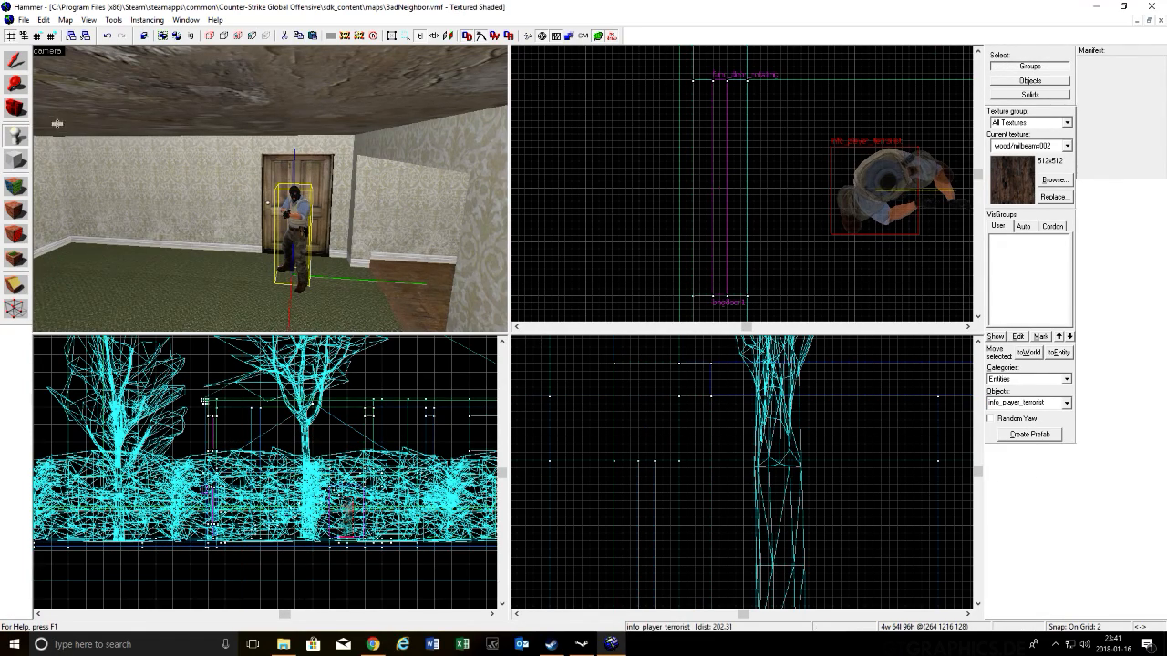
left_click(16, 60)
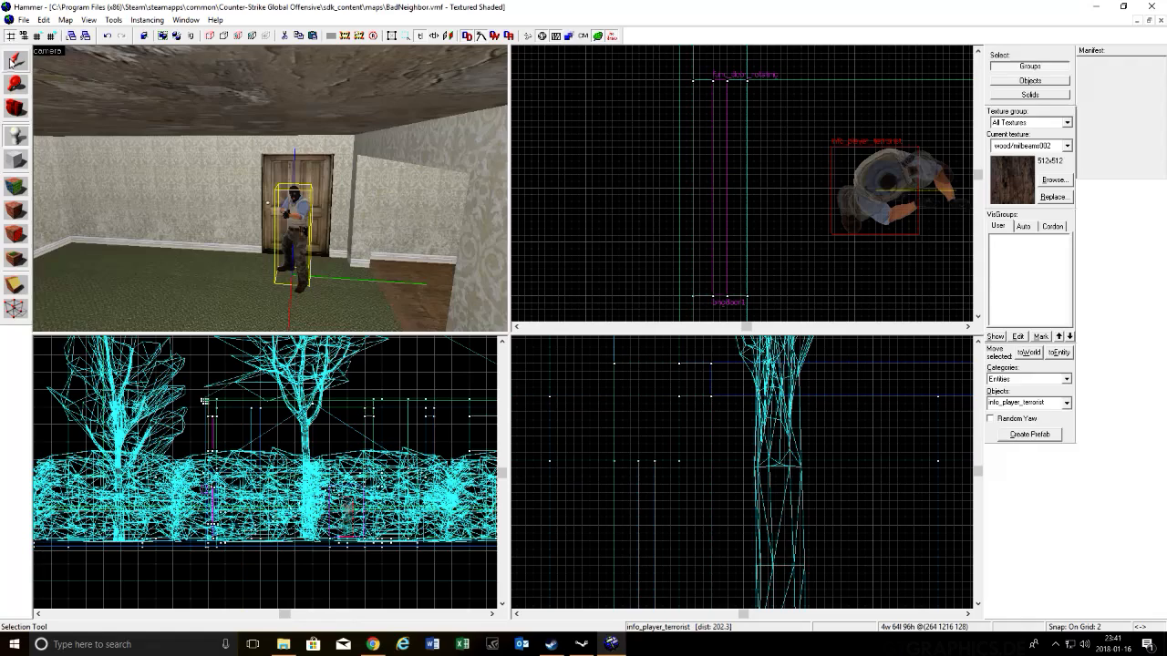
left_click(887, 185)
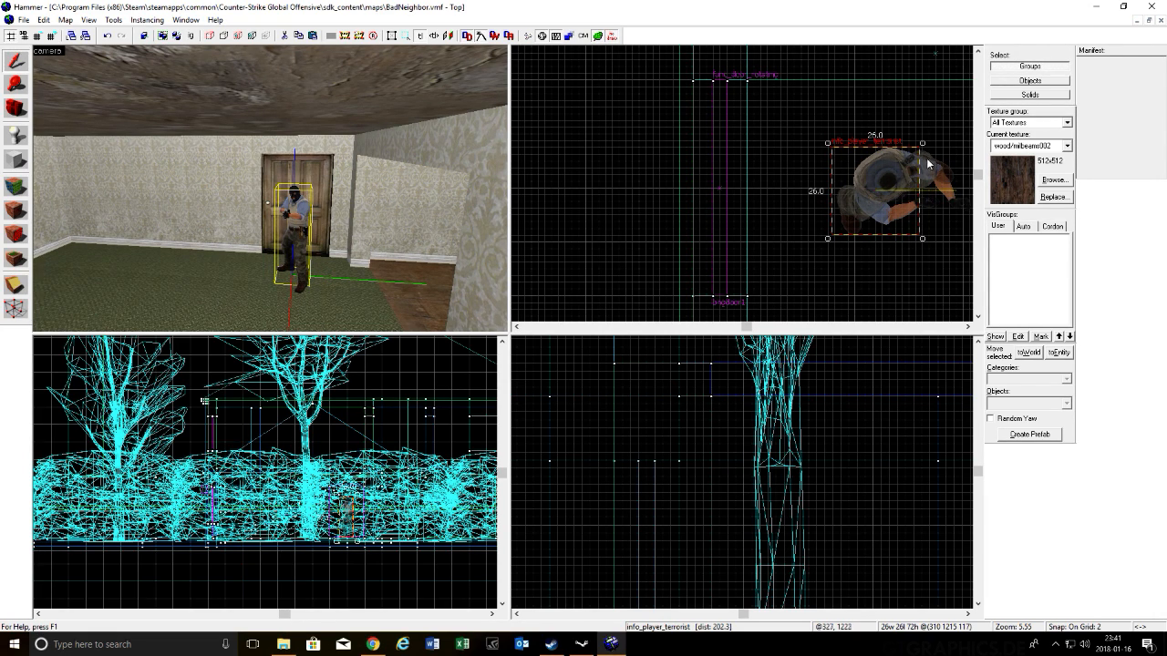
left_click_drag(921, 144, 813, 295)
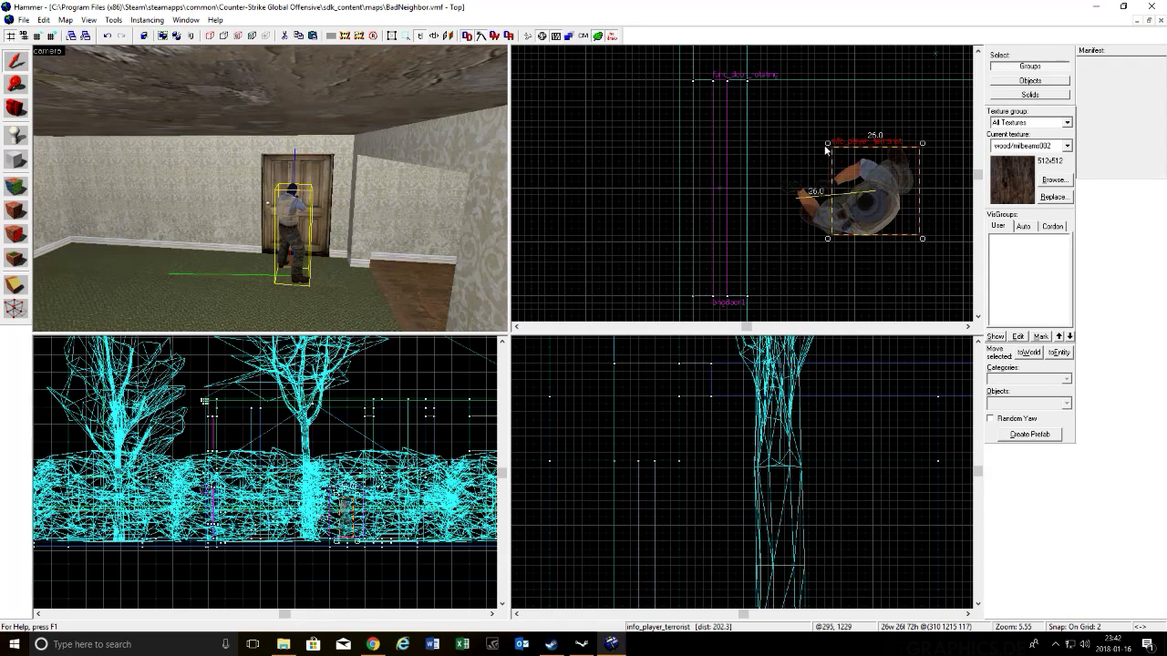
left_click_drag(829, 144, 833, 139)
left_click_drag(911, 205, 977, 209)
Step: Review the keyvalues in the object properties of the rotating door bngdoor1
left_click(319, 172)
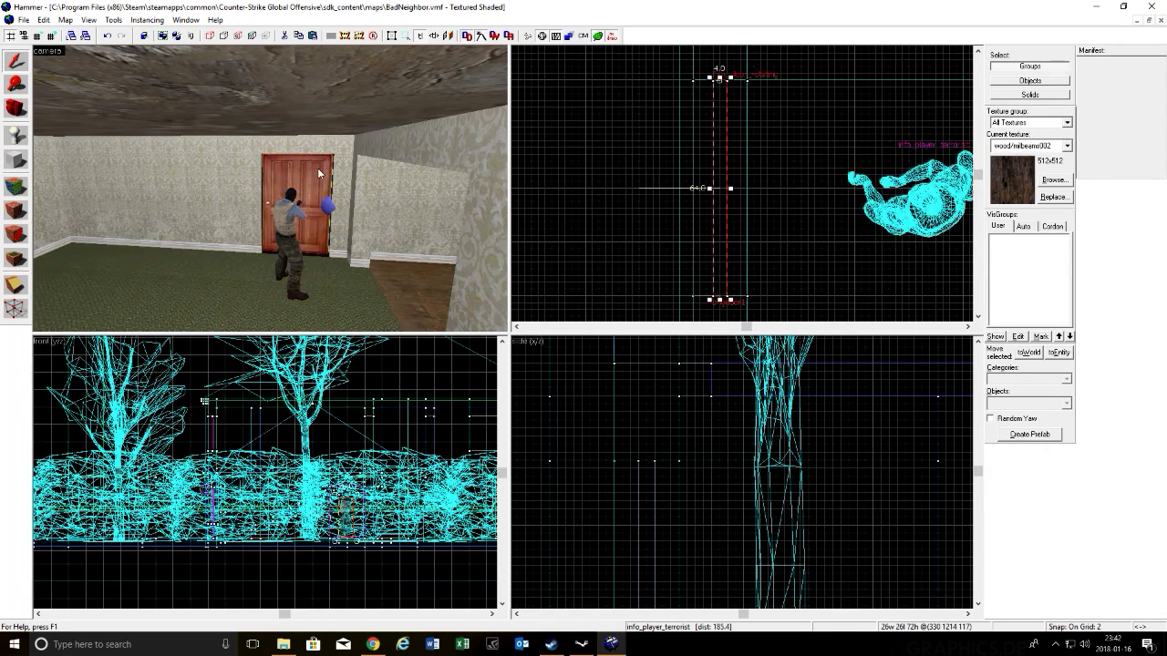
key("alt+Return")
scroll(513, 389, "down", 3)
scroll(512, 390, "down", 5)
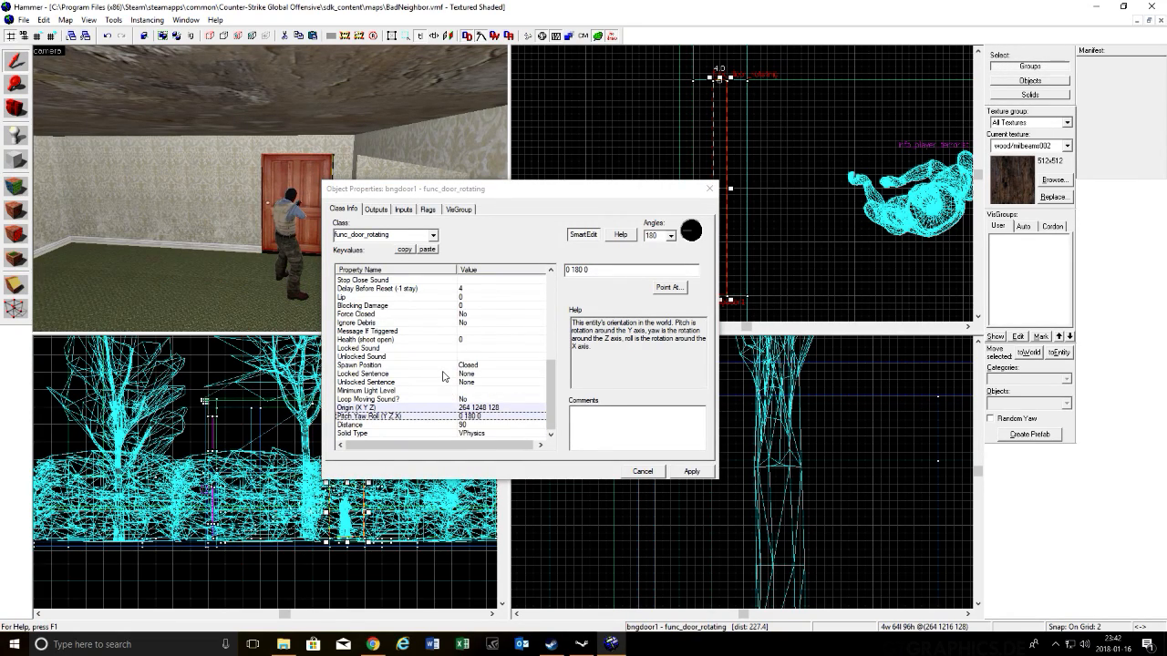
scroll(444, 376, "up", 1)
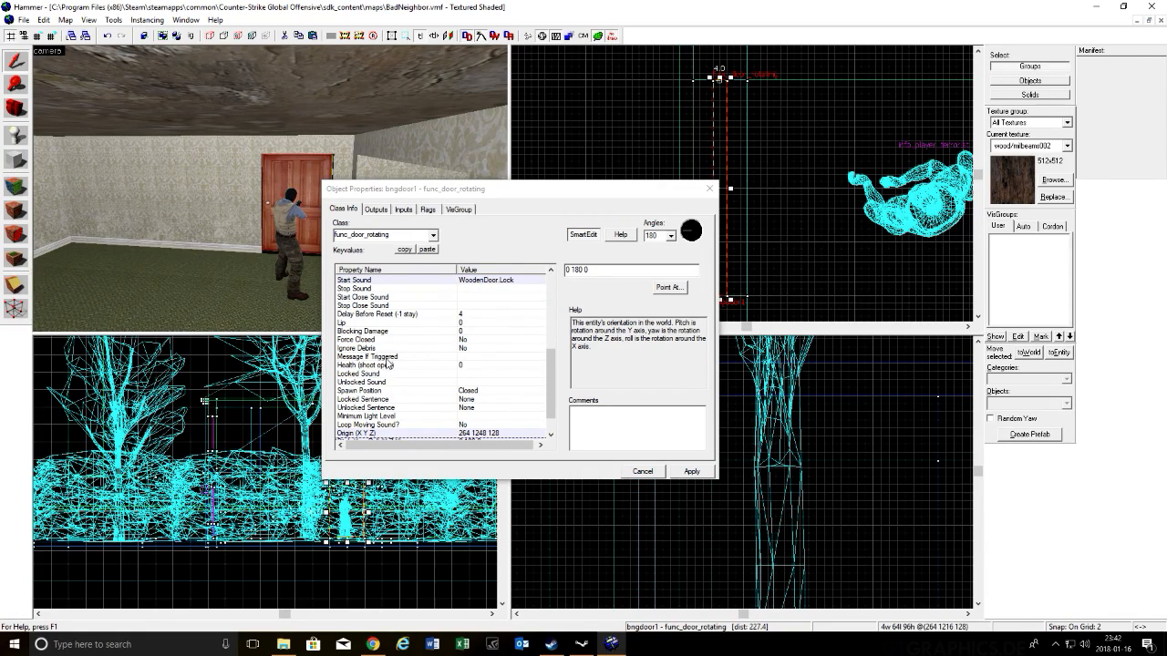
scroll(390, 363, "up", 1)
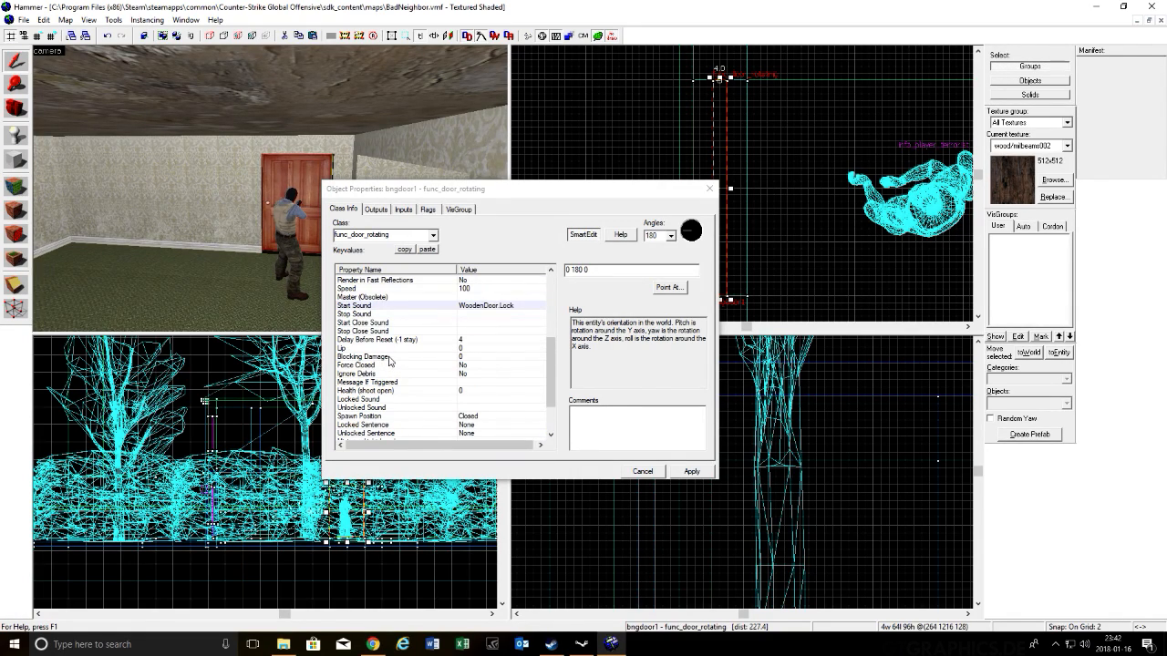
scroll(386, 344, "up", 3)
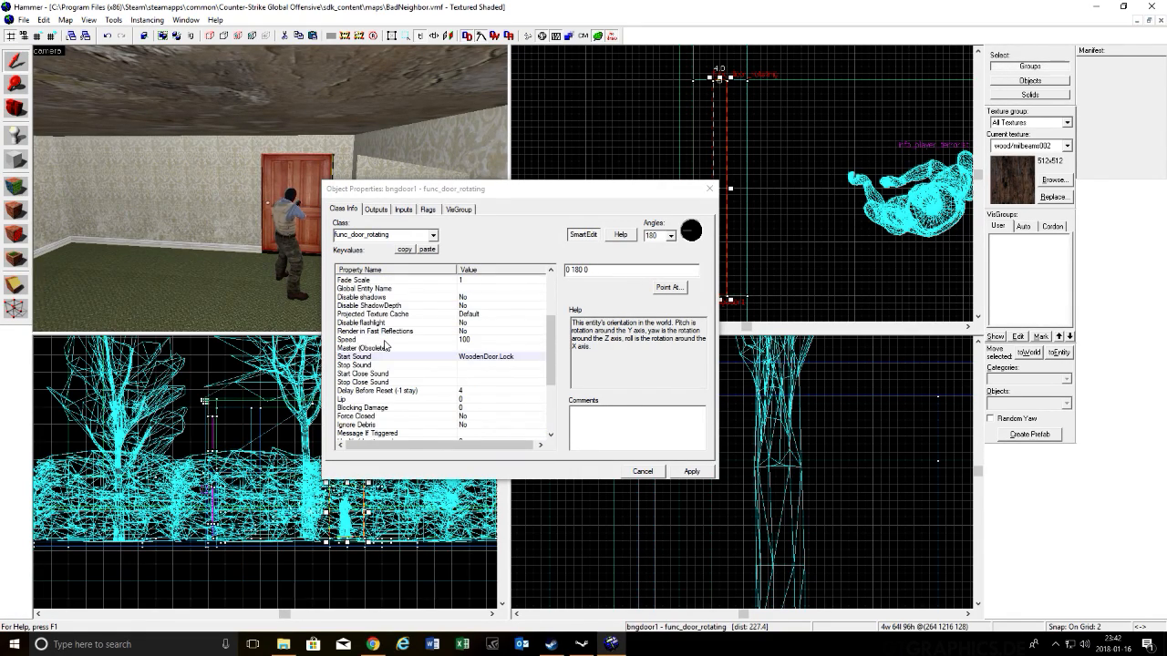
scroll(371, 313, "up", 3)
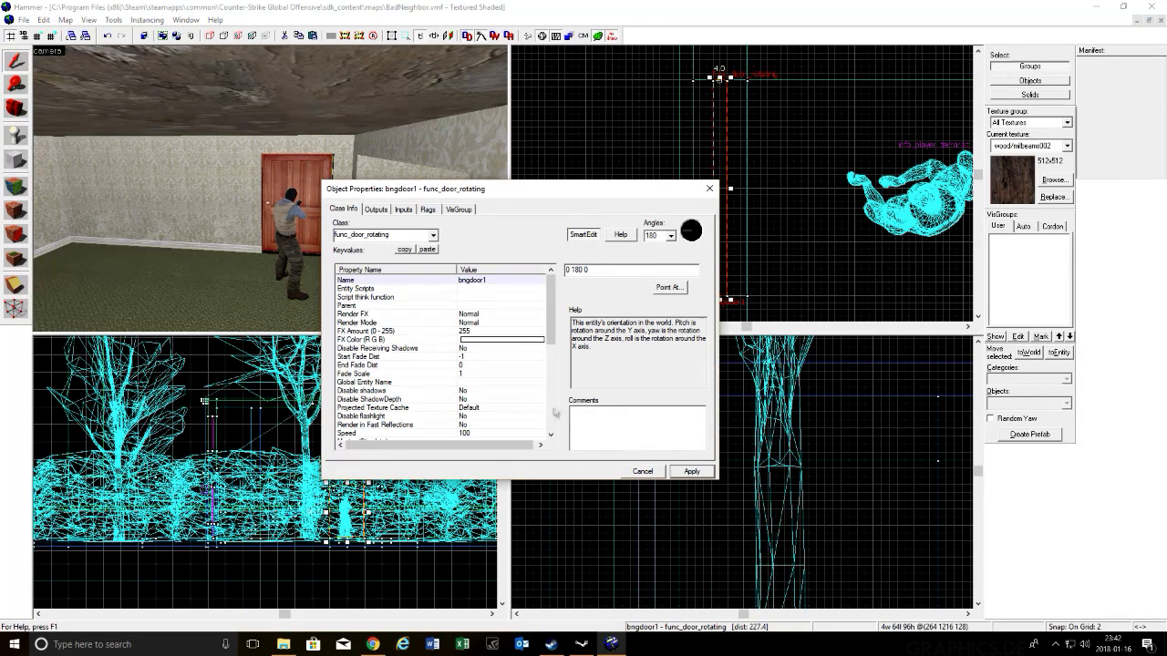
Step: Enable the Use Opens flag on the rotating door bngdoor1, leaving Touch Opens off, and close its properties
left_click(429, 211)
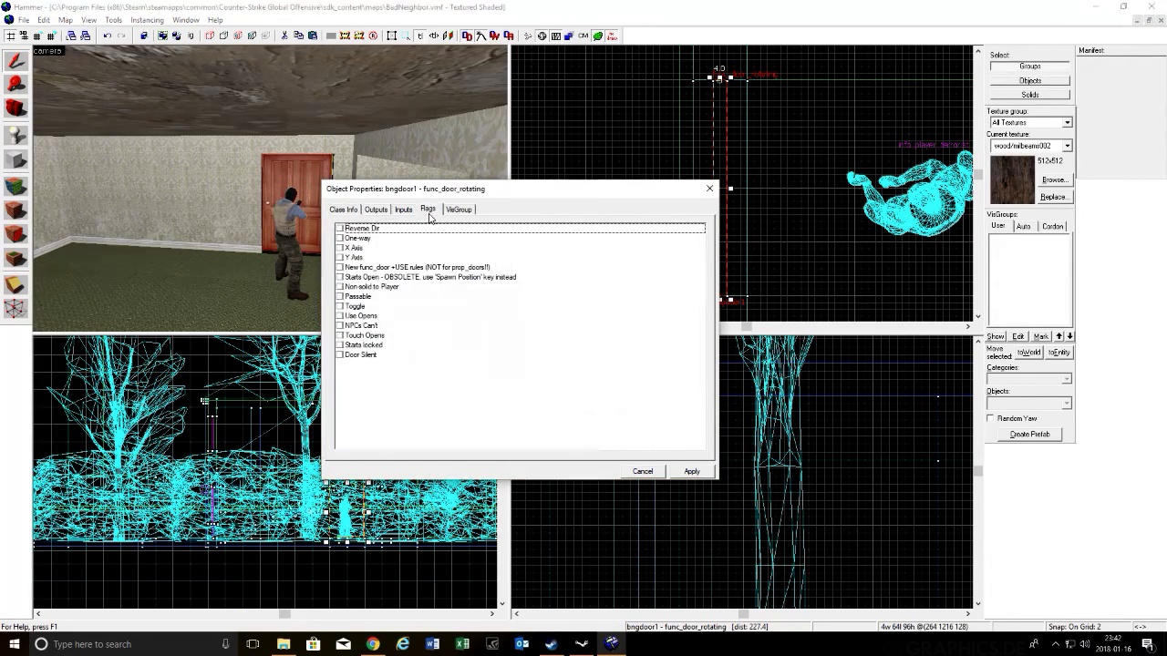
left_click(339, 337)
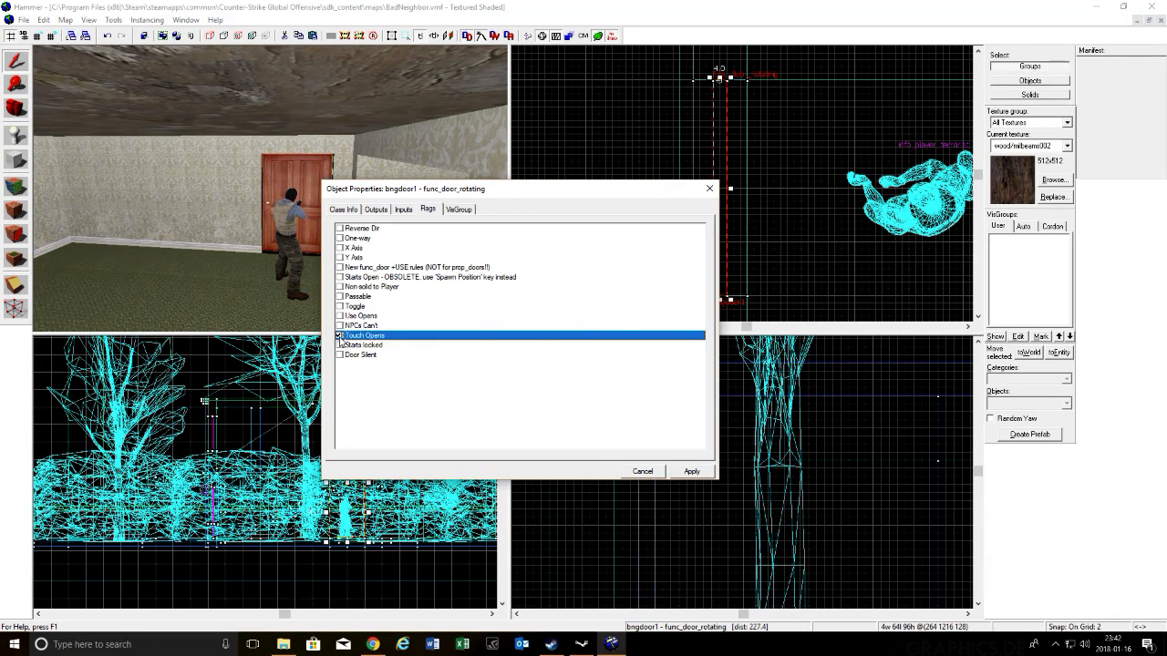
left_click(339, 337)
left_click(362, 317)
left_click(317, 314)
left_click(339, 316)
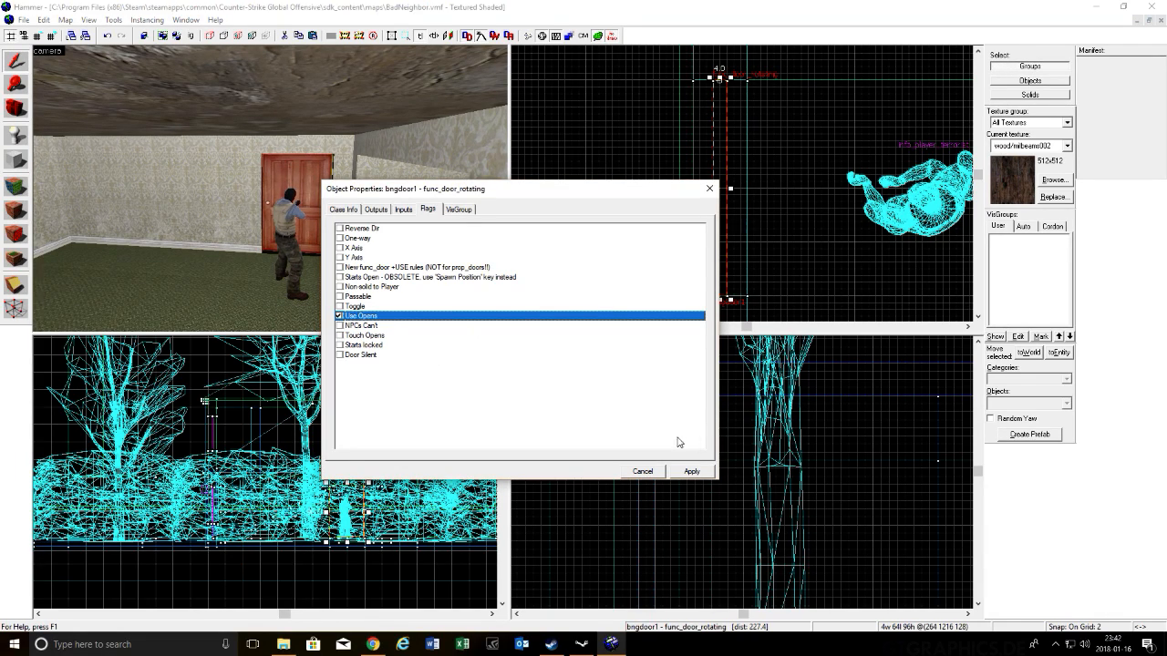
left_click(709, 188)
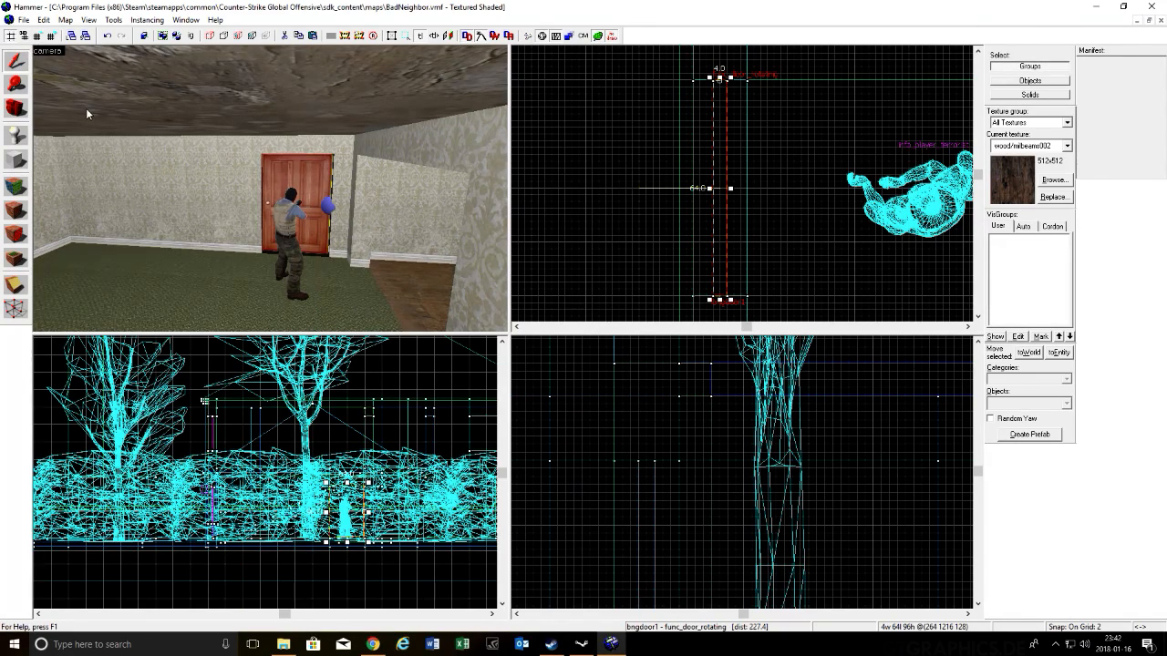
Step: Create a new cordon named doortes for testing the door
left_click(362, 38)
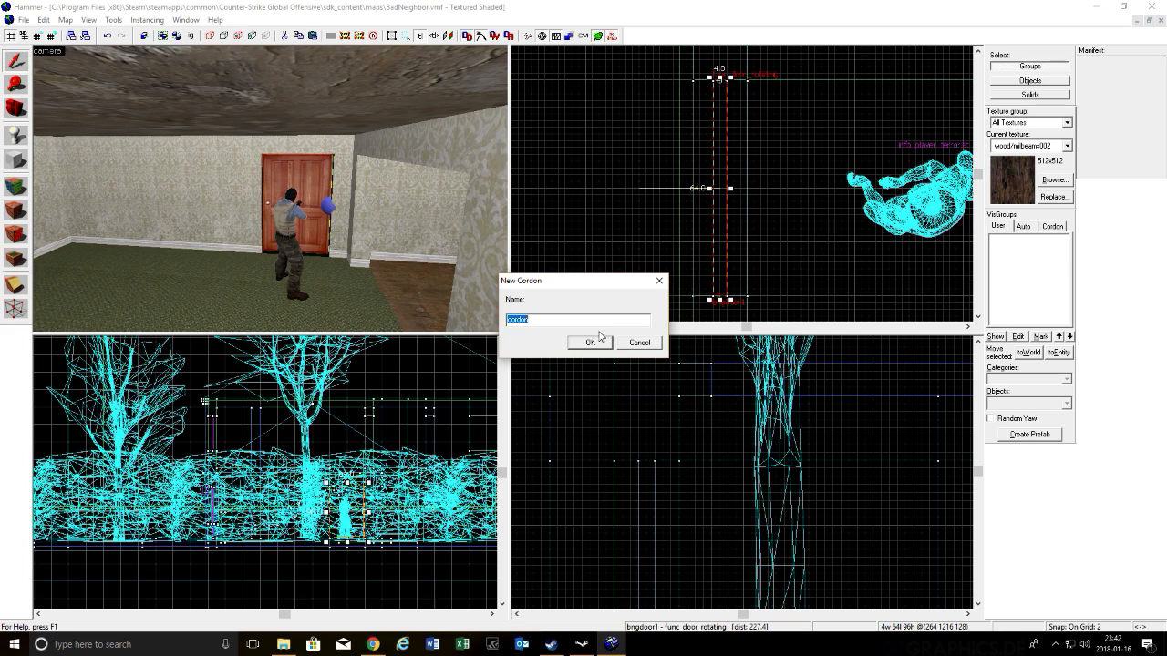
type("doortes")
key("Return")
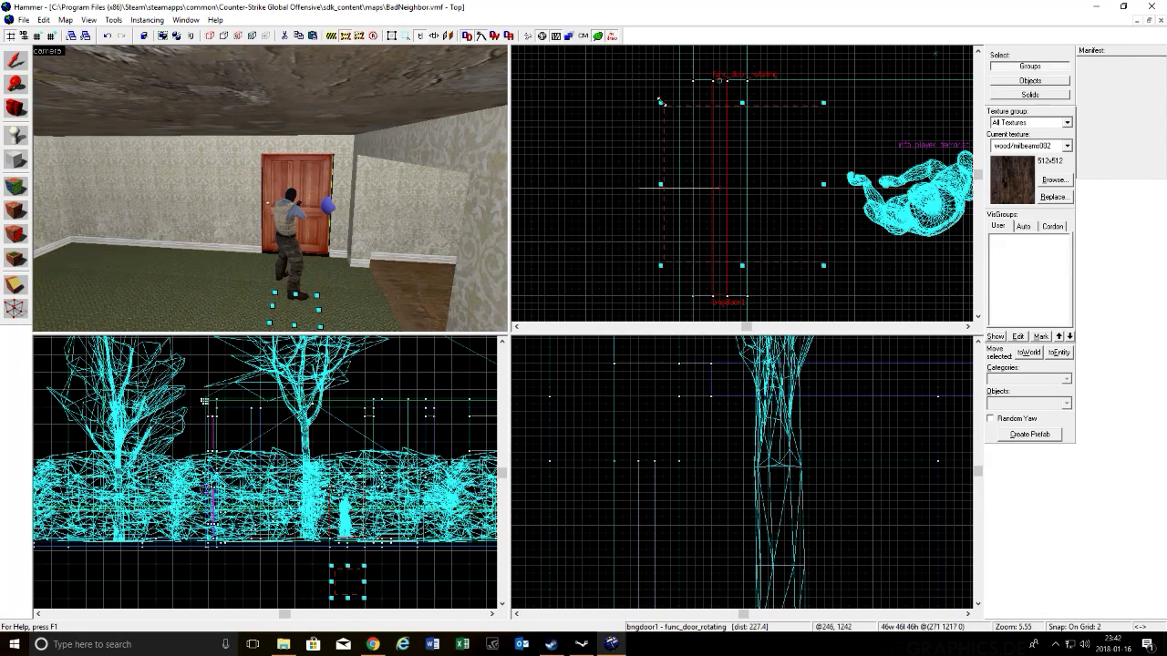
Step: Enlarge the cordon to about 192 by 126 by 287 units so it encloses the door and the terrorist spawn
scroll(706, 131, "down", 4)
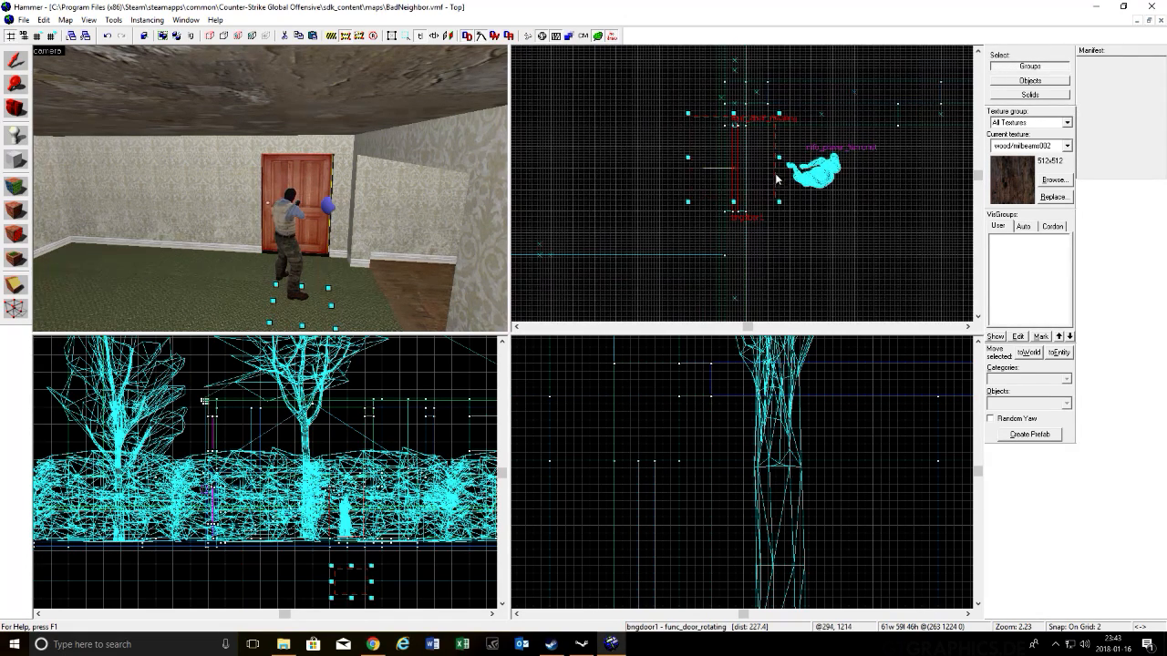
left_click_drag(780, 201, 954, 293)
scroll(827, 435, "up", 3)
scroll(827, 435, "down", 10)
left_click_drag(880, 461, 871, 416)
scroll(391, 235, "down", 2)
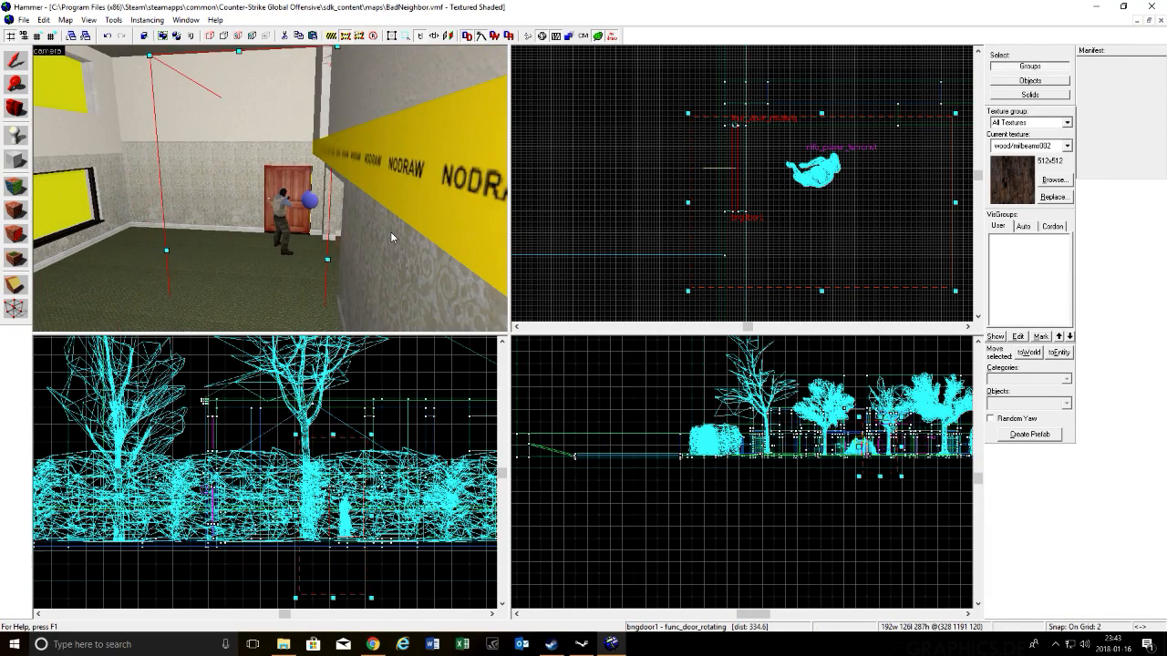
Step: Switch the cordon state on and inspect the isolated area around the door and the terrorist spawn
scroll(390, 232, "up", 3)
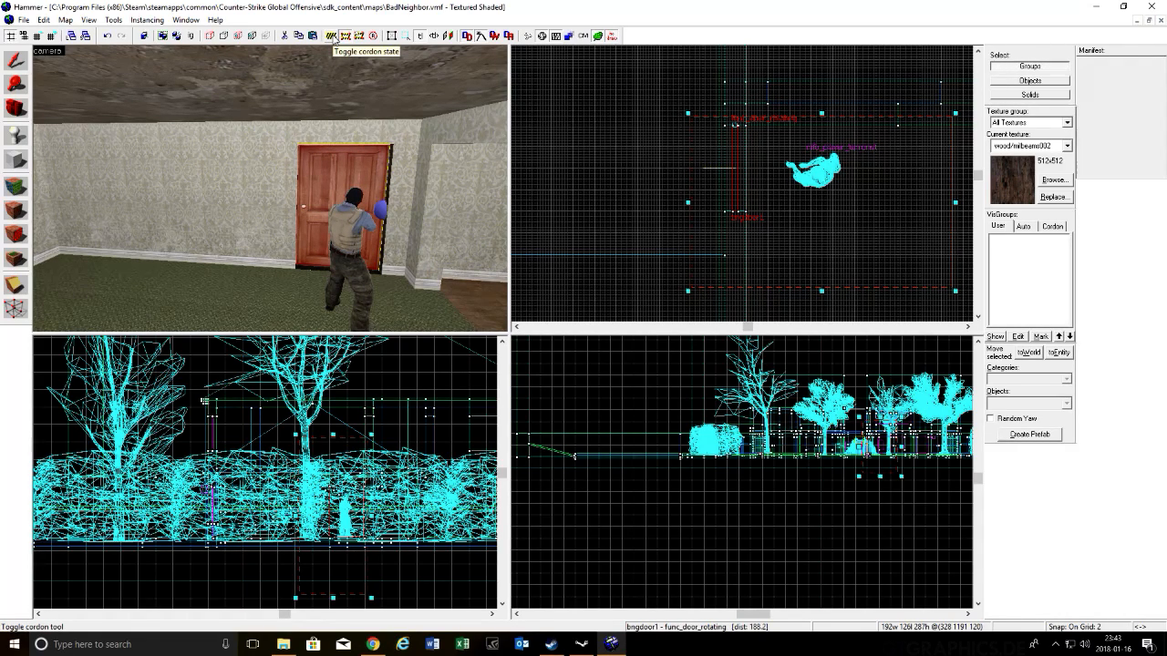
left_click(334, 37)
scroll(238, 213, "down", 8)
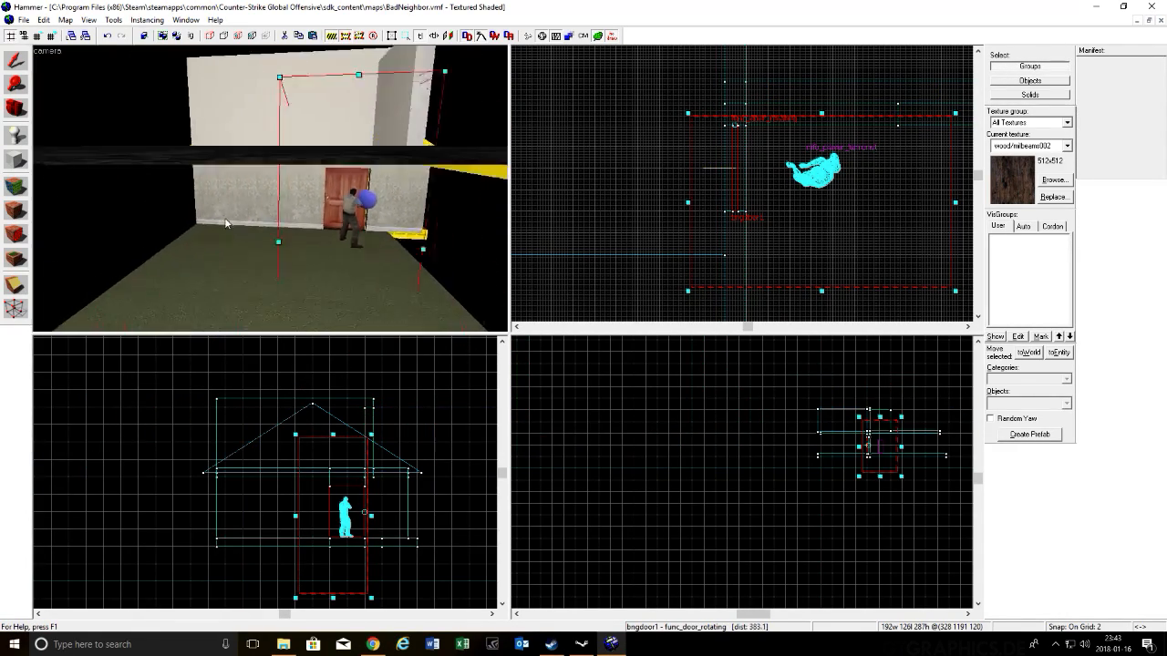
scroll(226, 219, "up", 7)
scroll(225, 222, "up", 6)
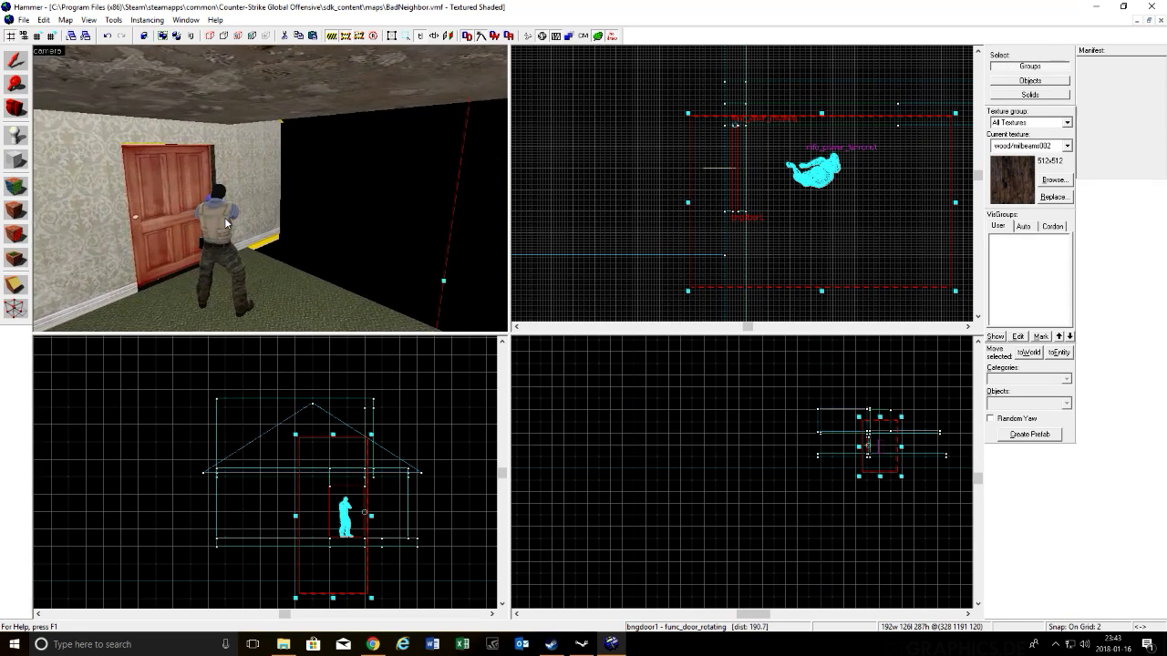
key("d")
key("s")
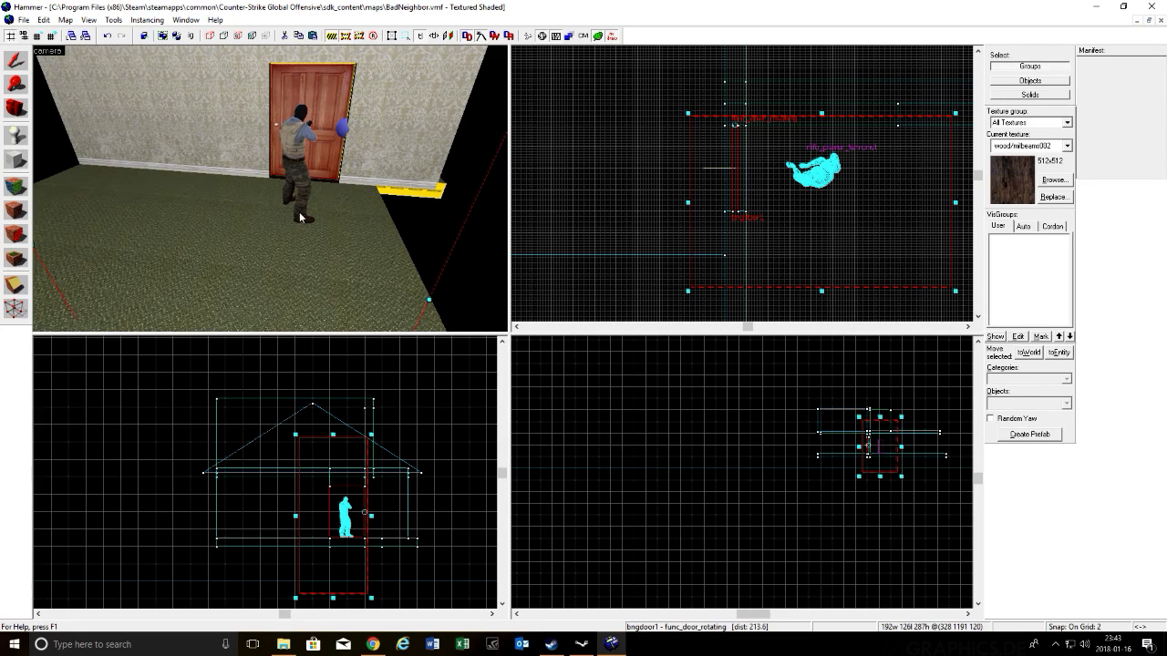
Step: Compile and run the map with BSP, VIS and RAD set to Normal, and join the Terrorists in the game
key("F9")
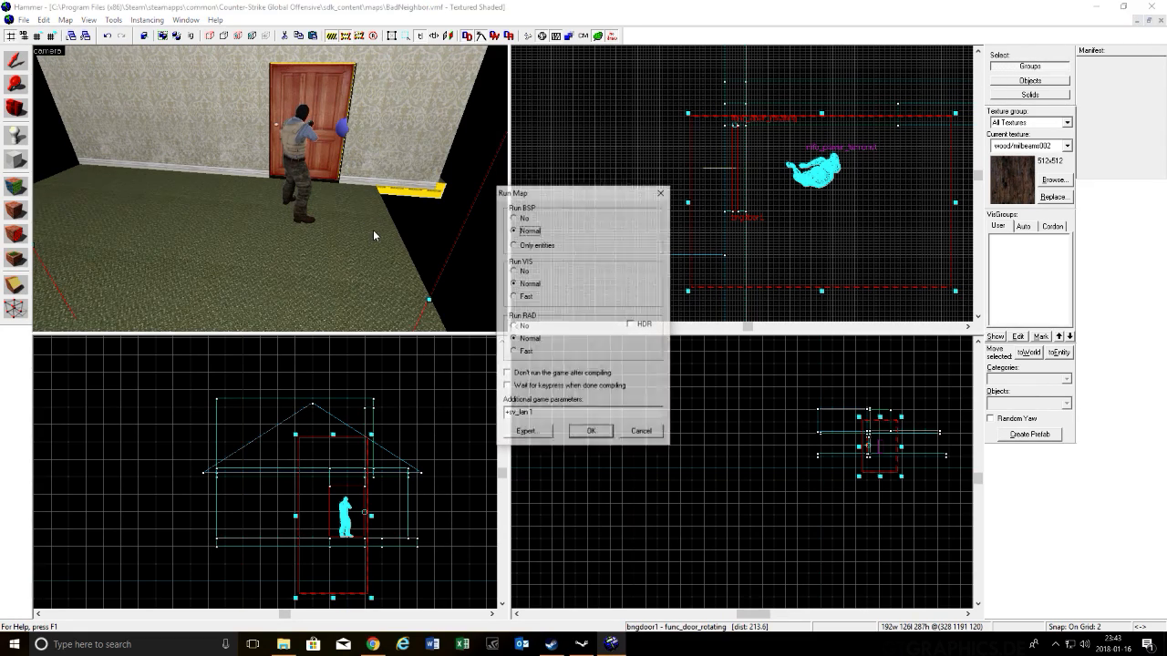
left_click(590, 433)
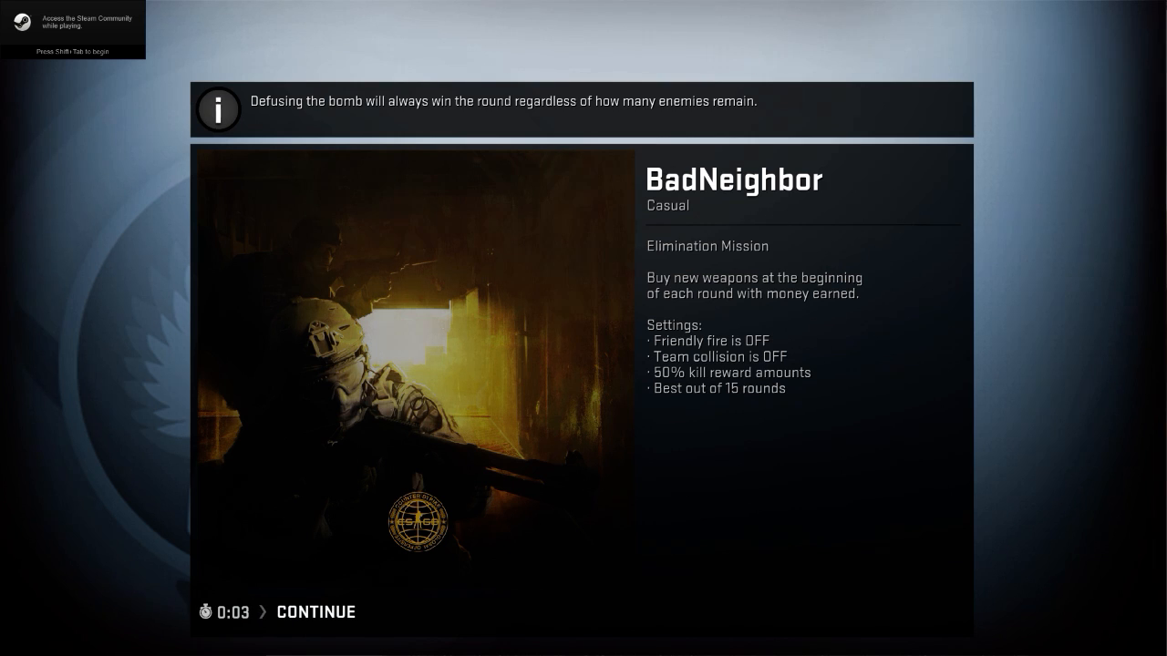
left_click(334, 611)
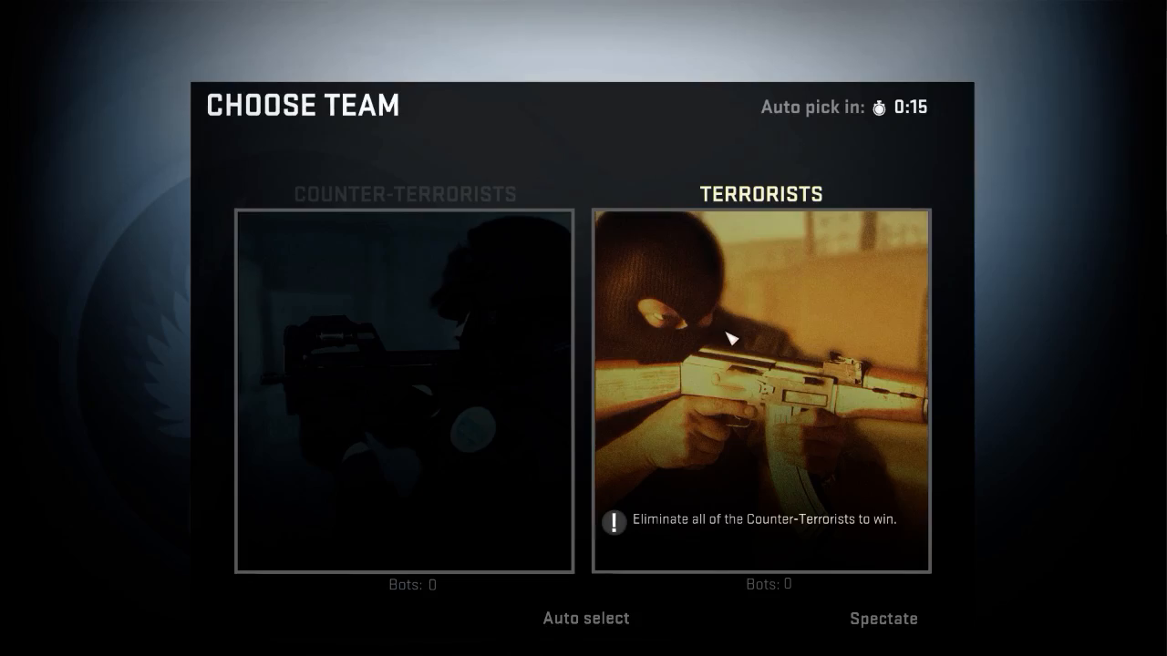
left_click(731, 340)
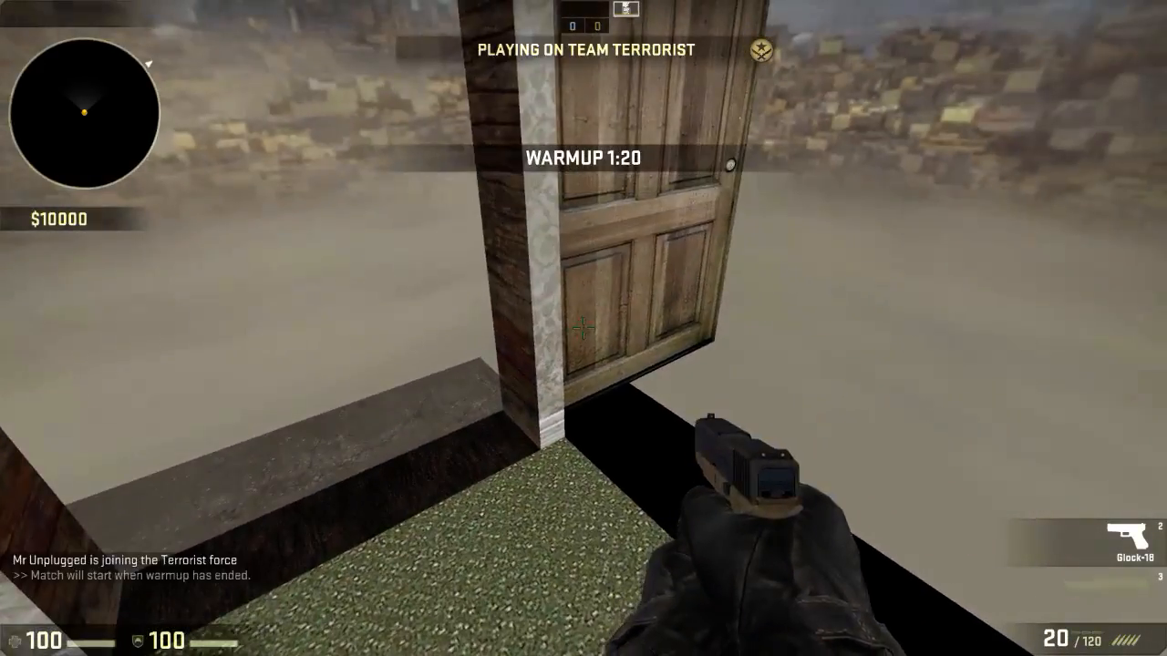
Step: Test the rotating door in the game by using it from both sides of its swing and checking its hinge and opening direction
key("w")
key("e")
key("s")
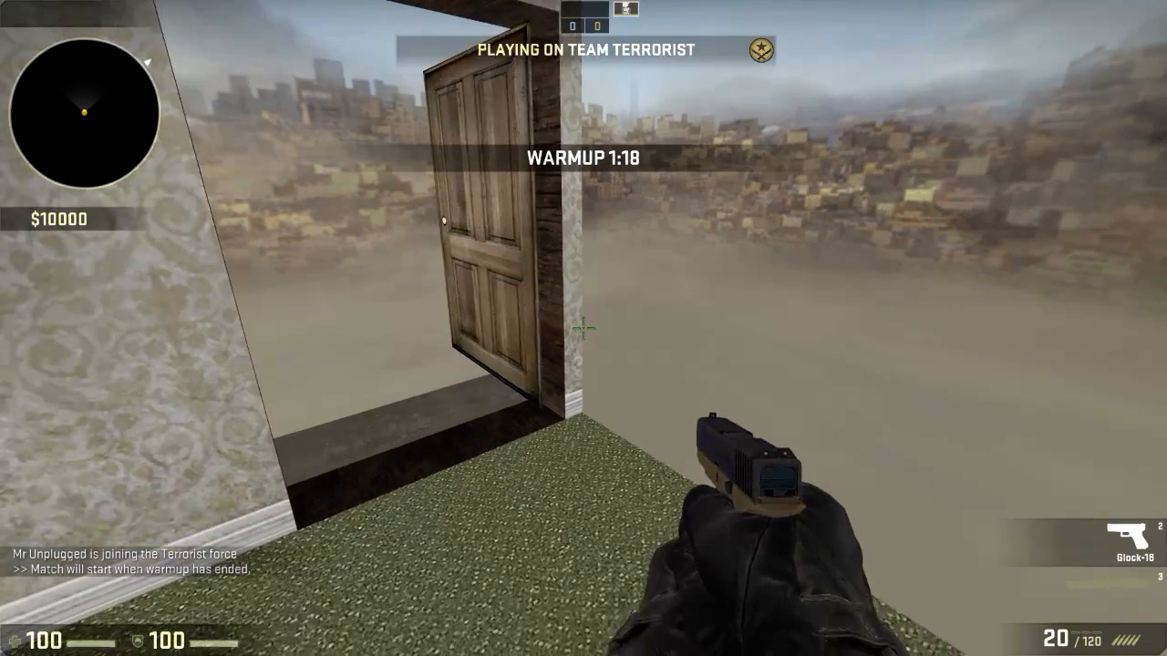
key("w")
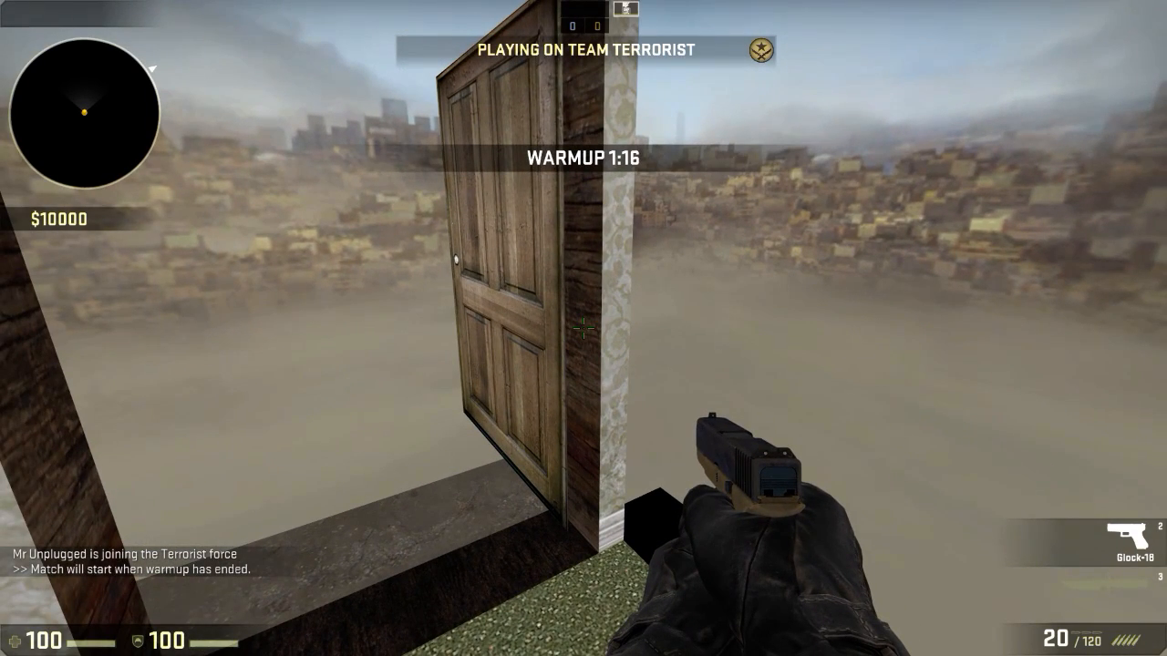
key("e")
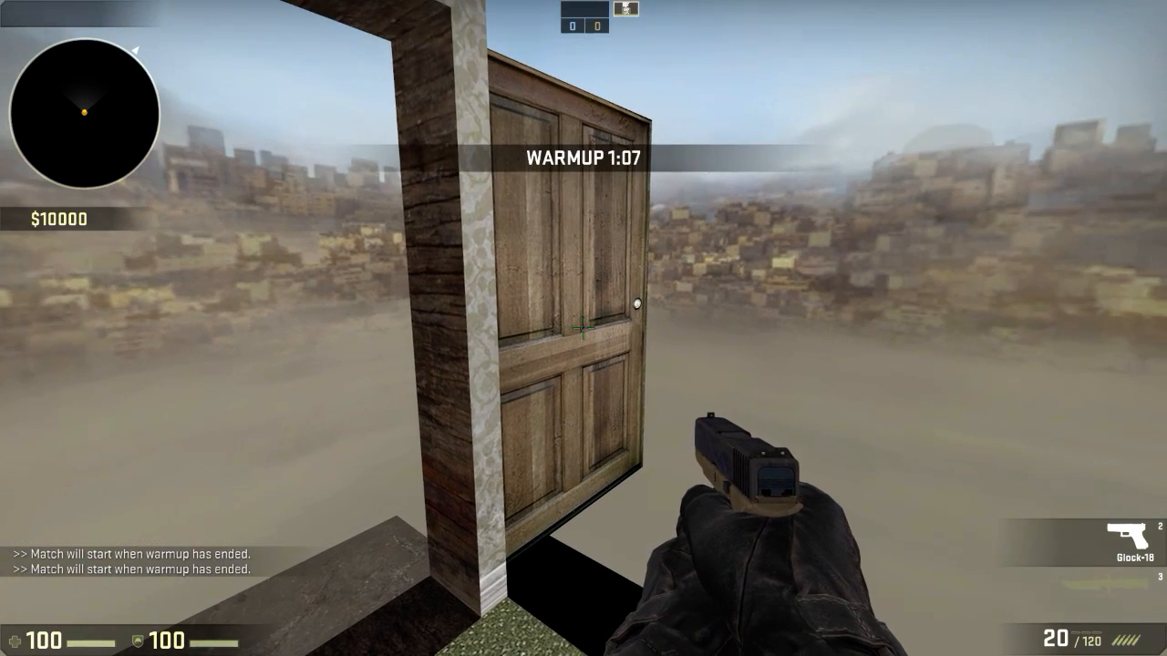
key("w")
key("e")
key("s")
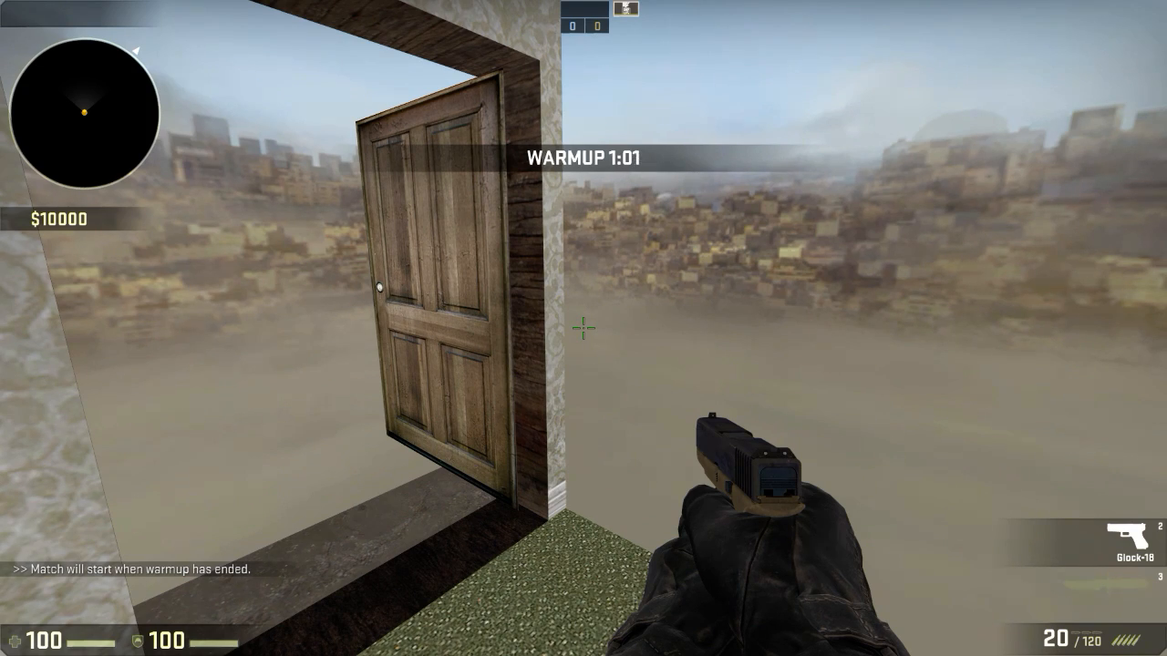
Step: Walk through the doorway in the game, reopening the door and examining its hinge side, frame and surrounding floor
key("w")
key("e")
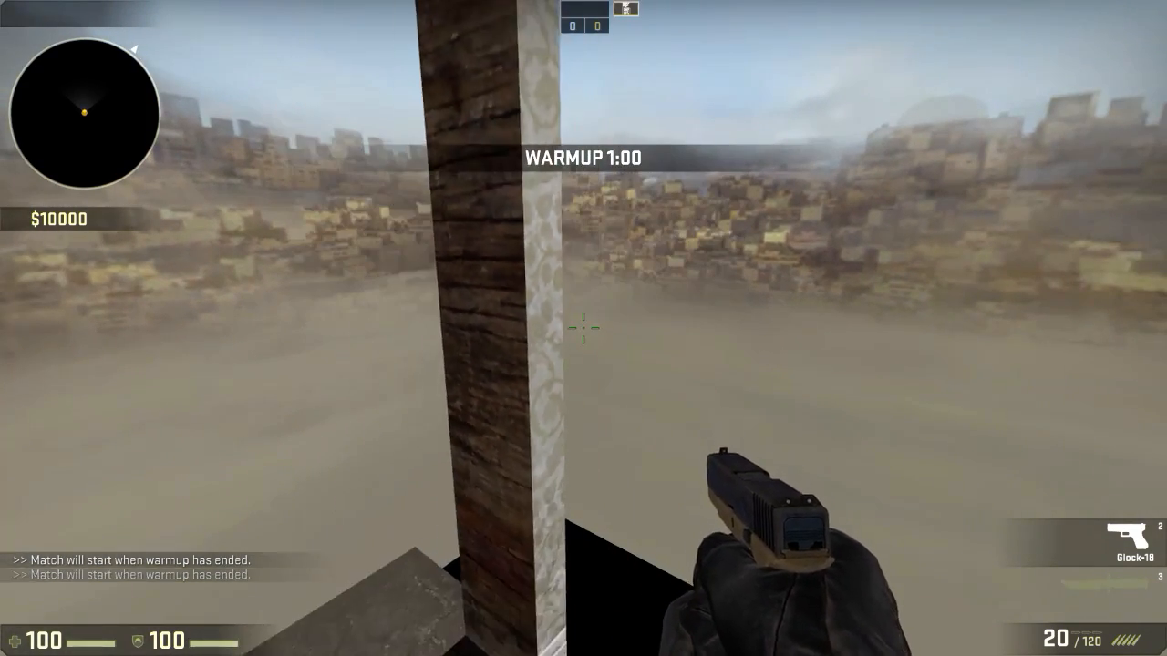
key("s")
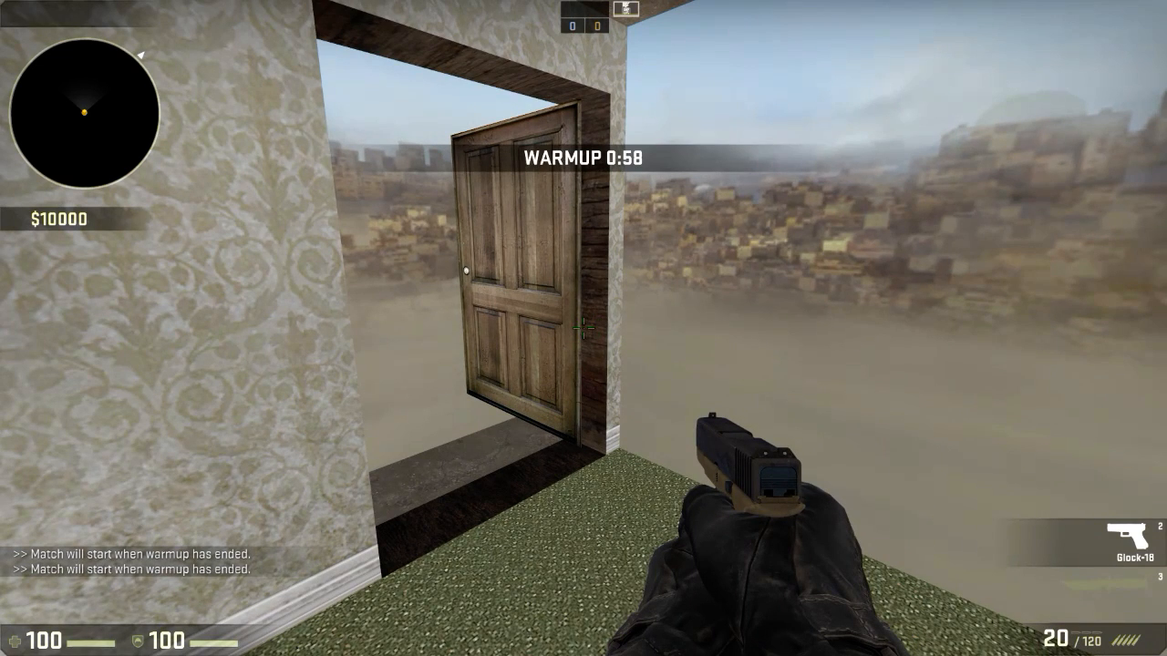
key("e")
key("w")
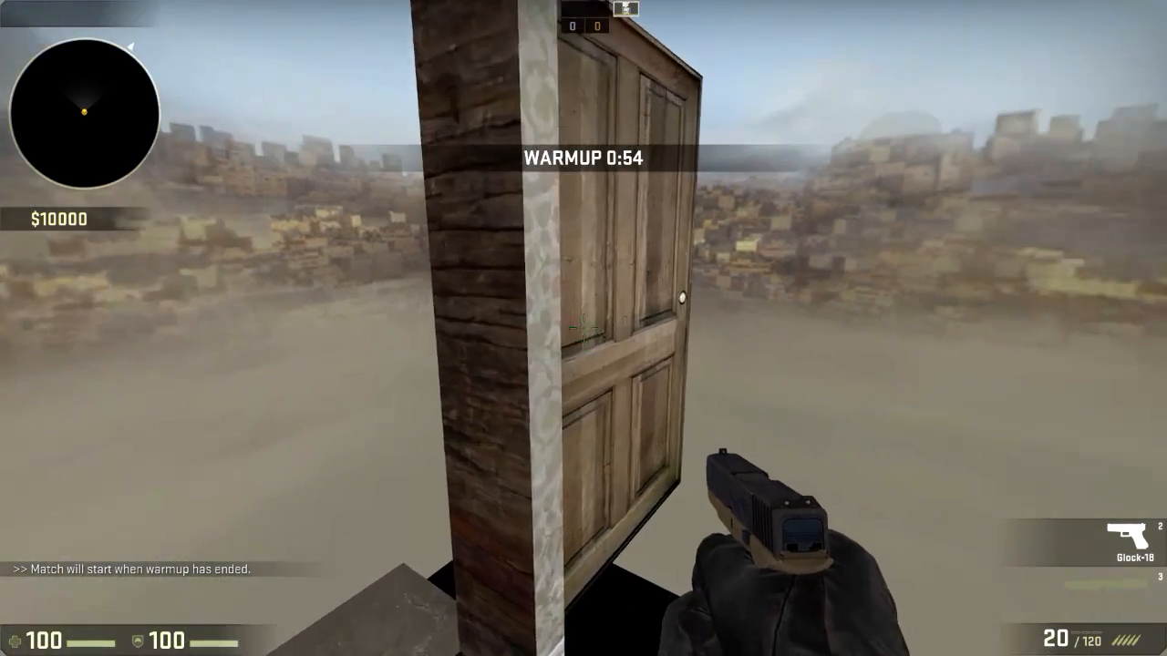
key("s")
key("w")
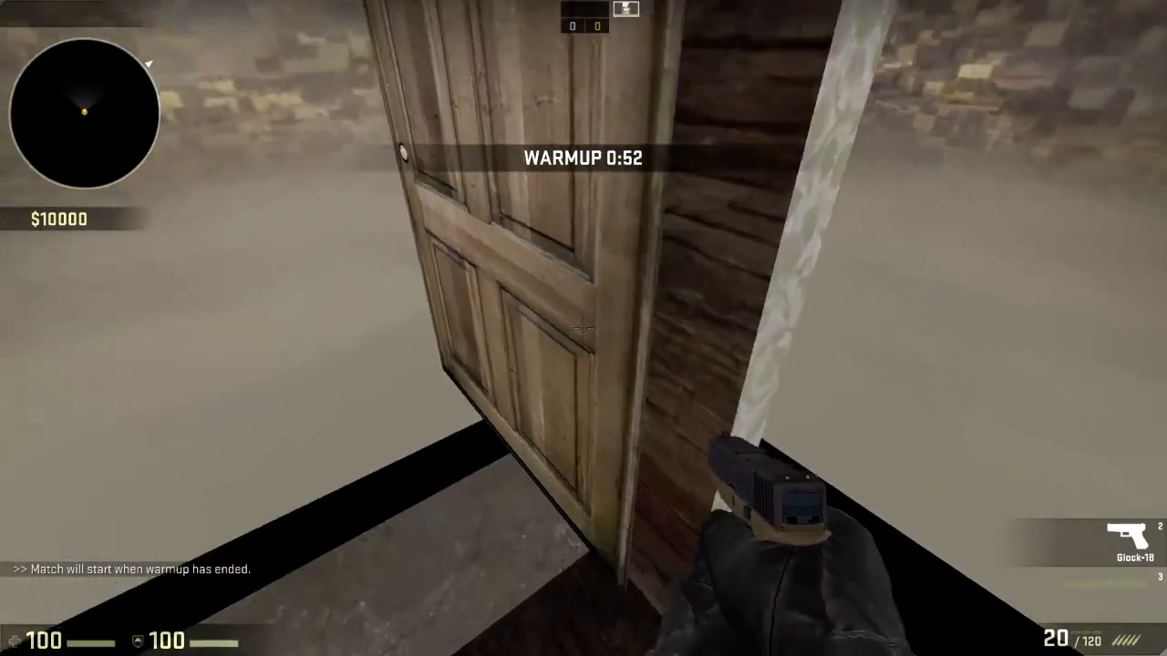
key("w")
key("a")
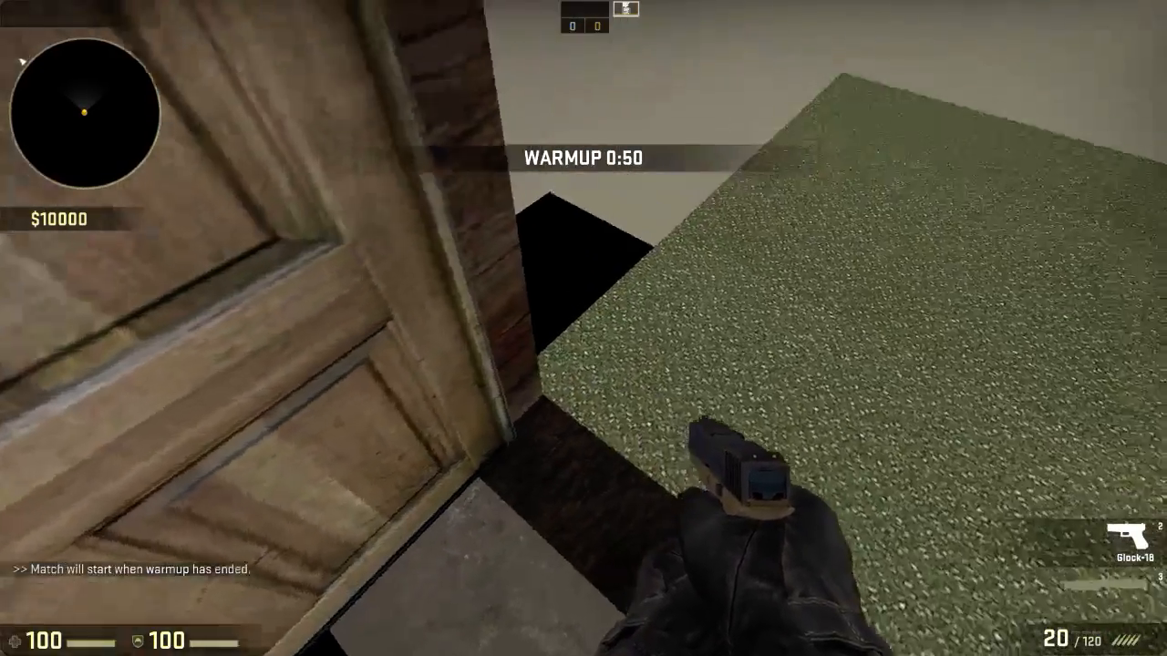
key("w")
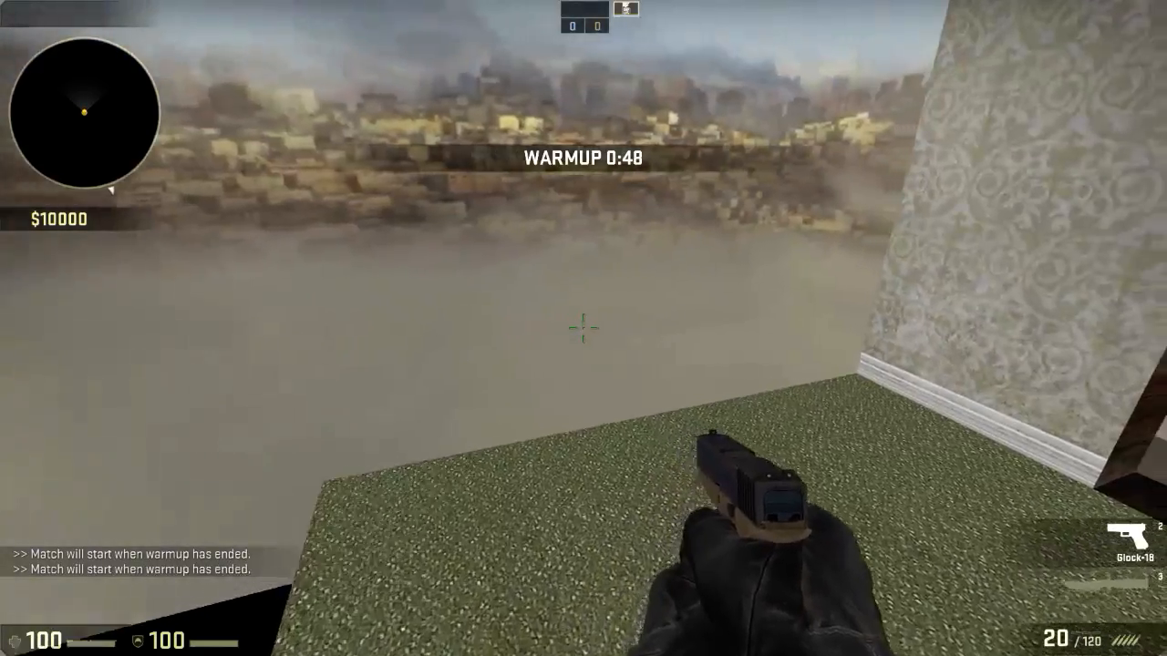
Step: Quit the game with the console command exit and return to the Hammer editor
key("Escape")
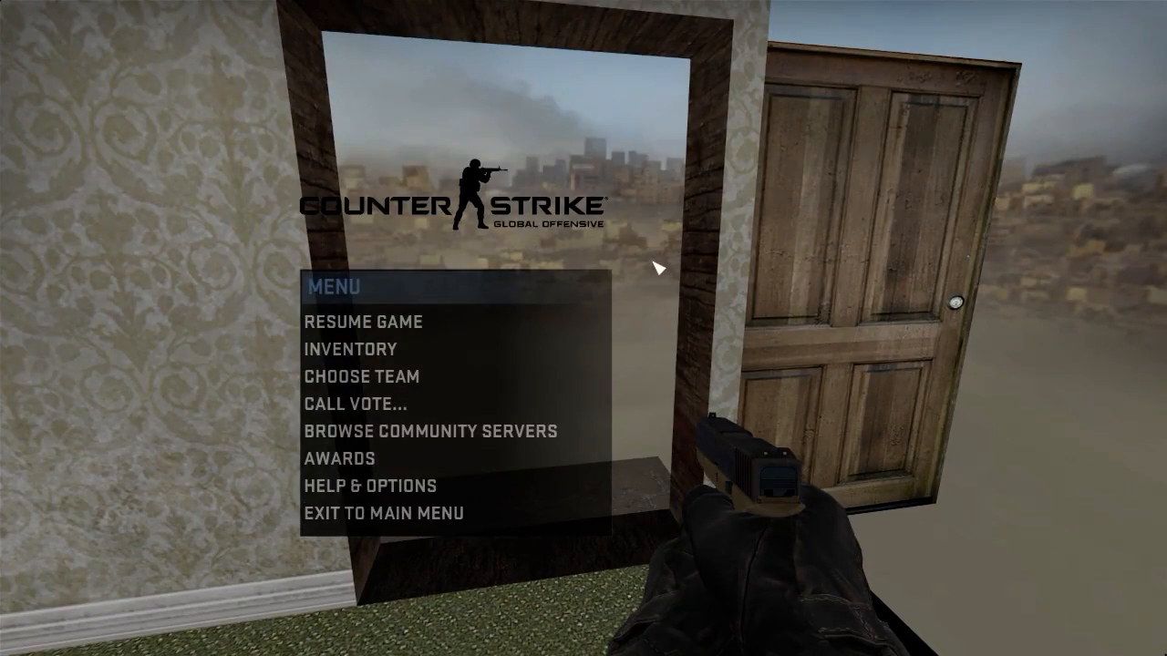
key("grave")
type("exit")
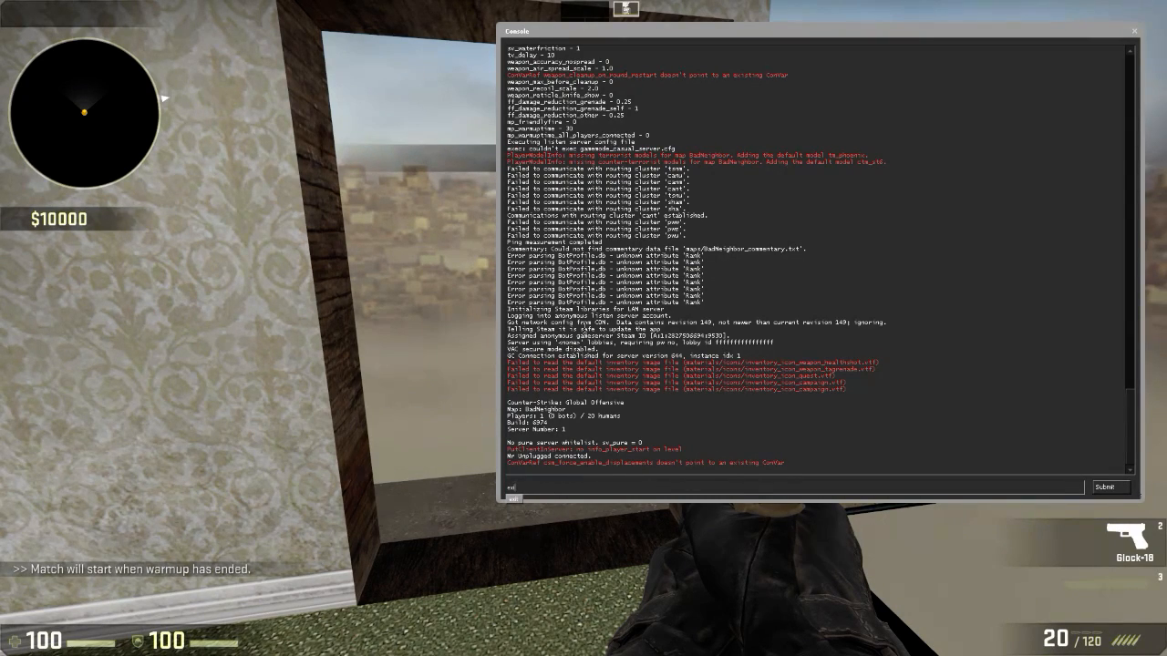
key("Return")
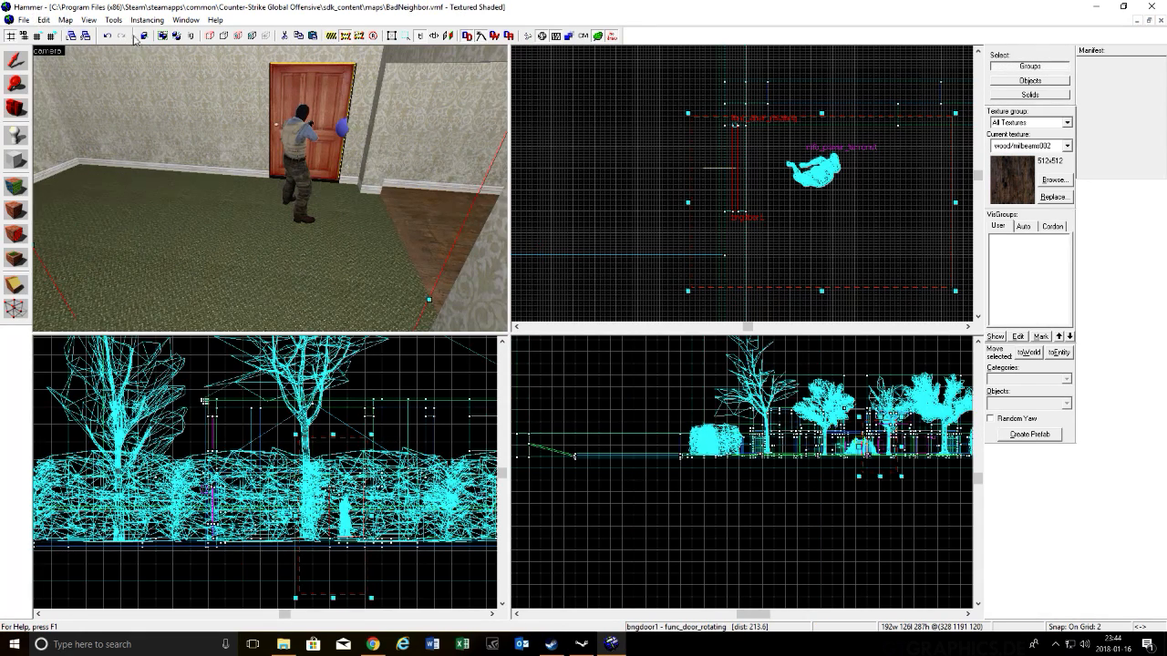
Step: Select the func_door_rotating door behind the terrorist spawn and open its object properties
key("s")
key("w")
key("z")
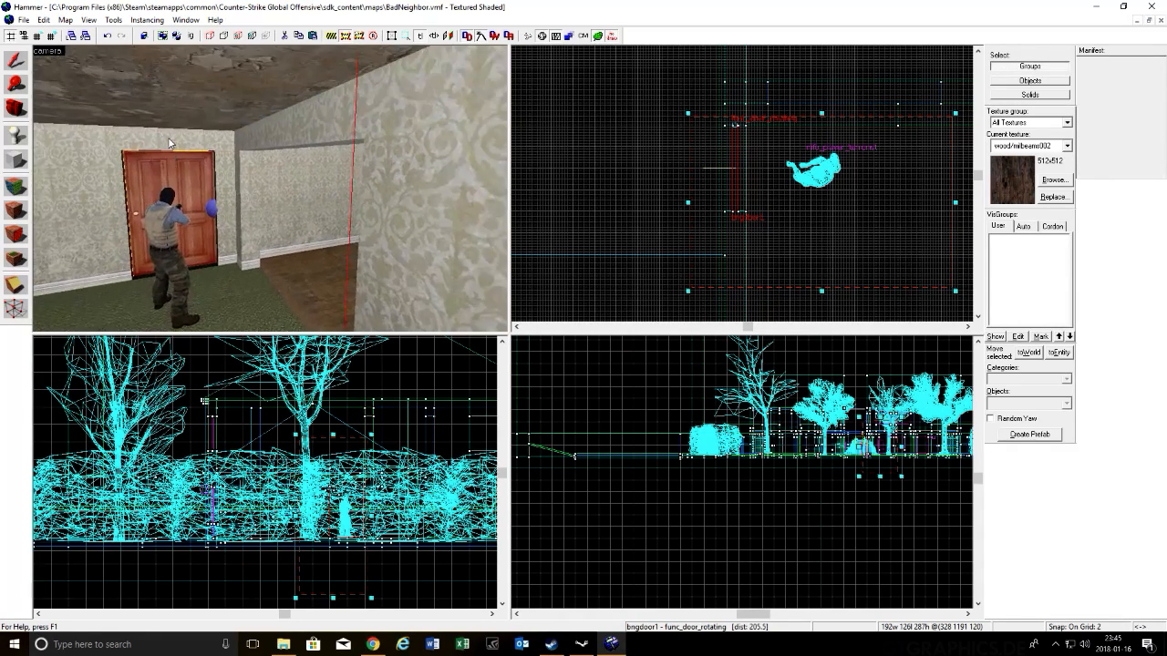
key("w")
key("z")
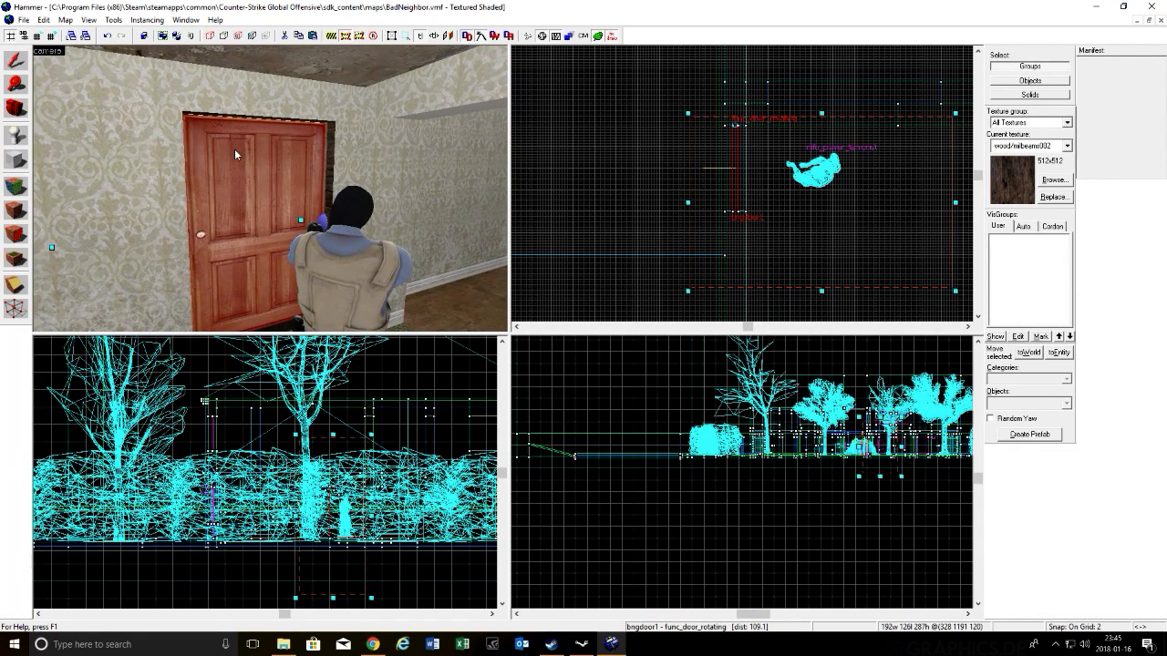
key("shift+s")
left_click(235, 181)
key("alt+Return")
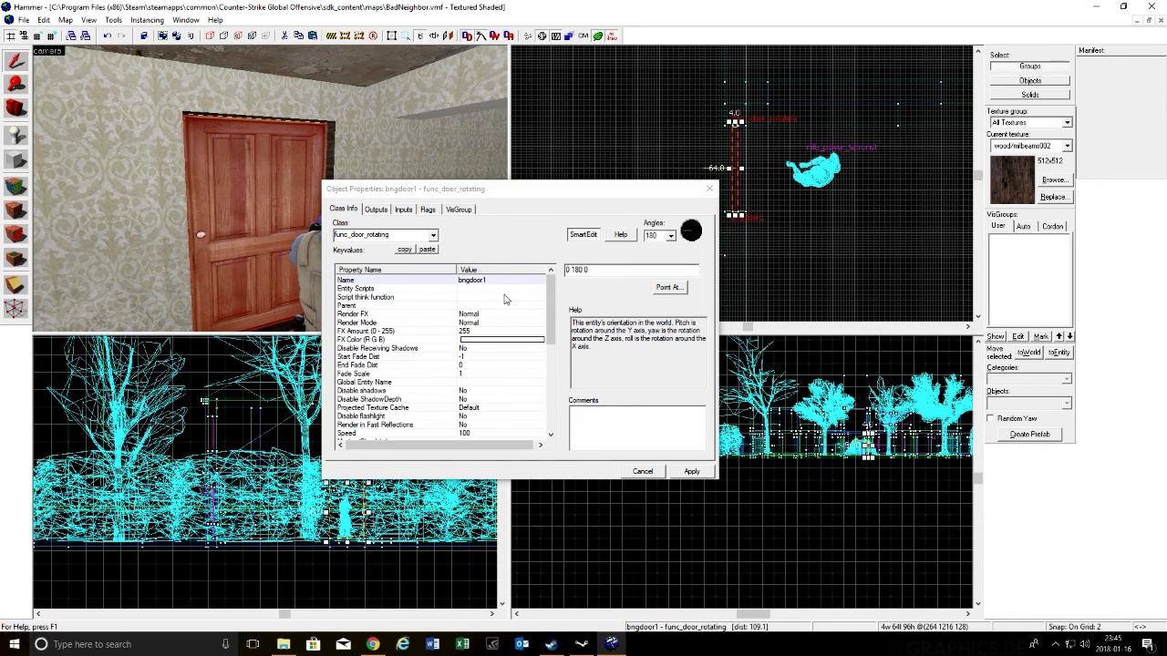
Step: Review the door's keyvalues, from its name and sound settings to the Origin and Pitch Yaw Roll entries
scroll(506, 296, "down", 4)
scroll(506, 299, "down", 4)
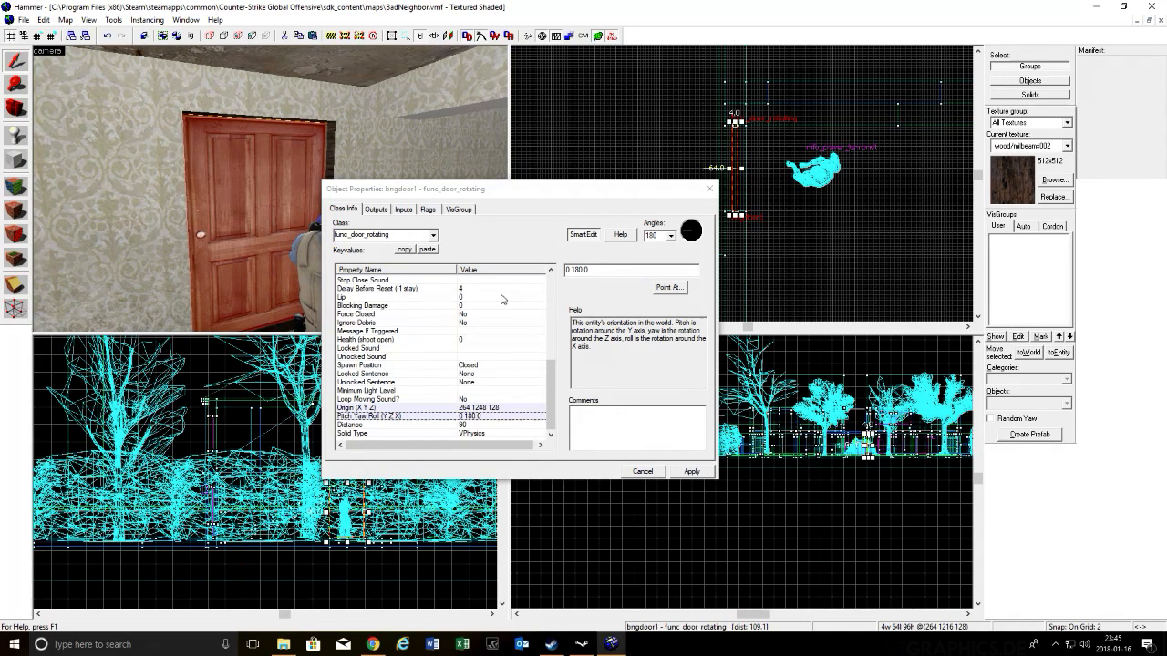
left_click(437, 420)
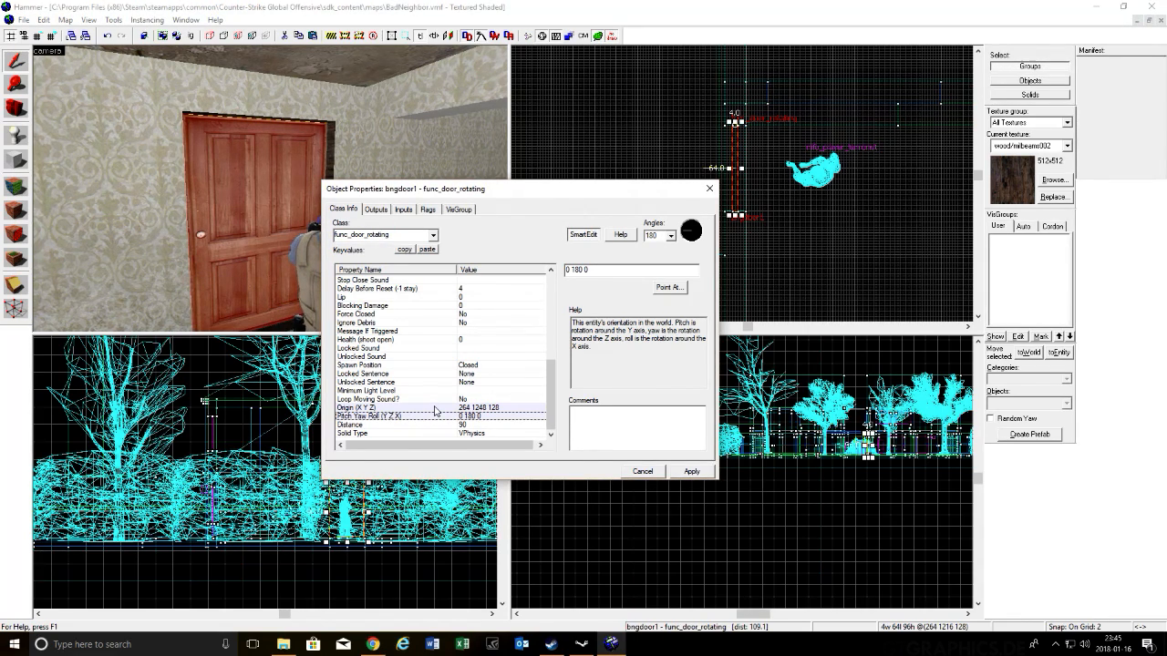
scroll(435, 411, "up", 6)
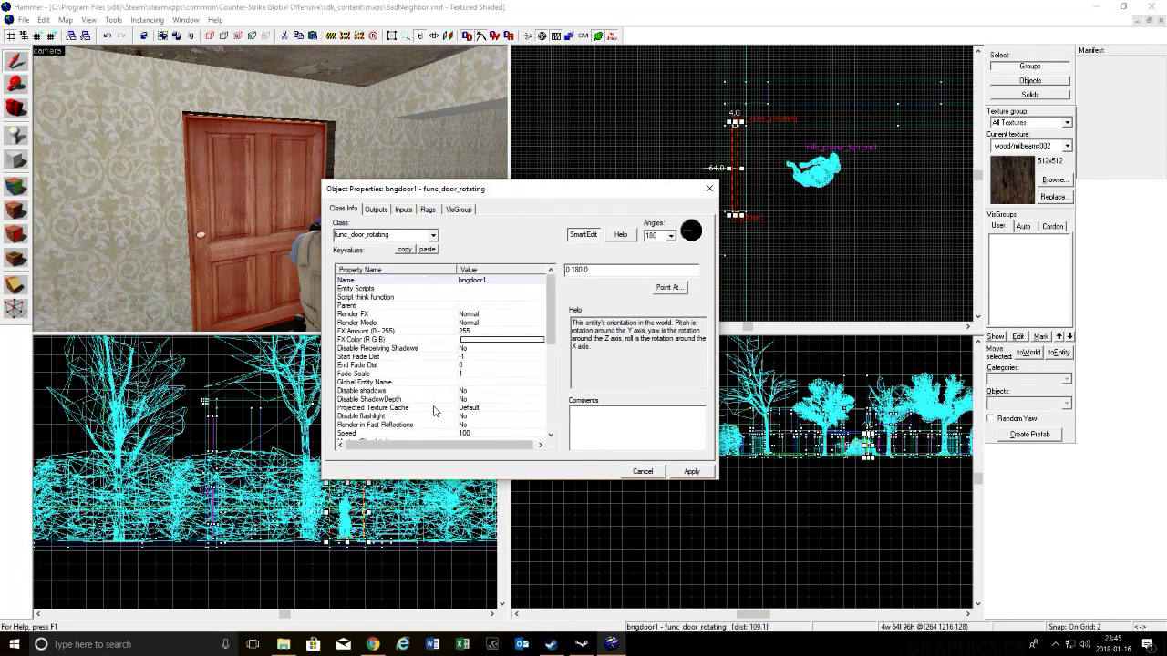
scroll(434, 411, "down", 5)
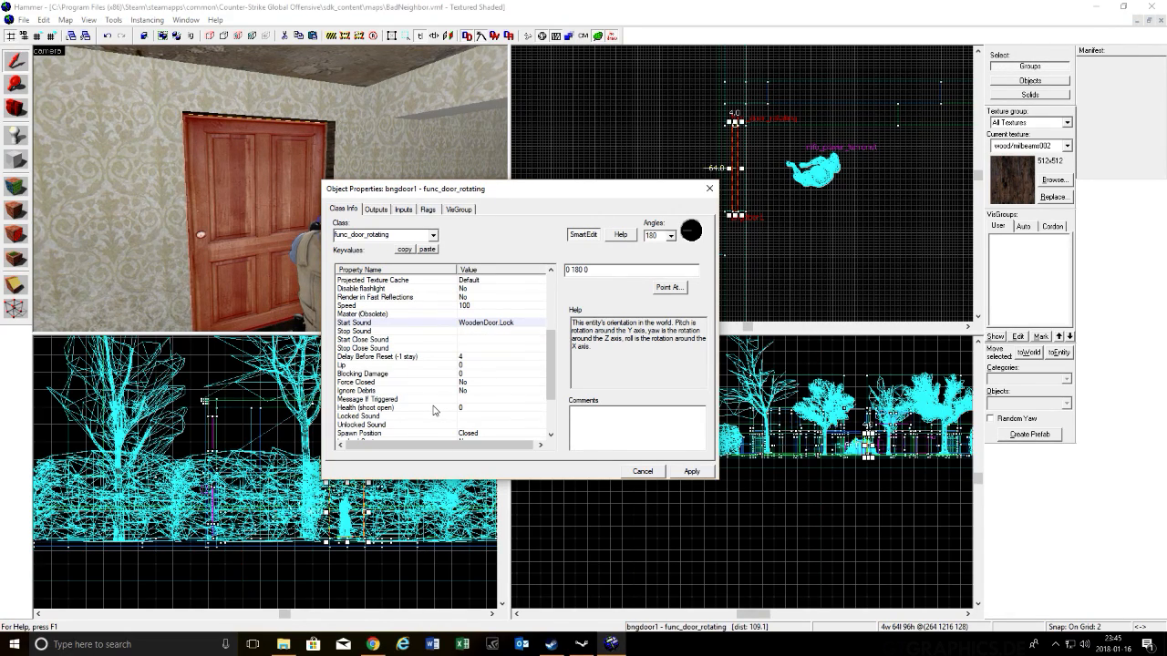
scroll(434, 410, "down", 3)
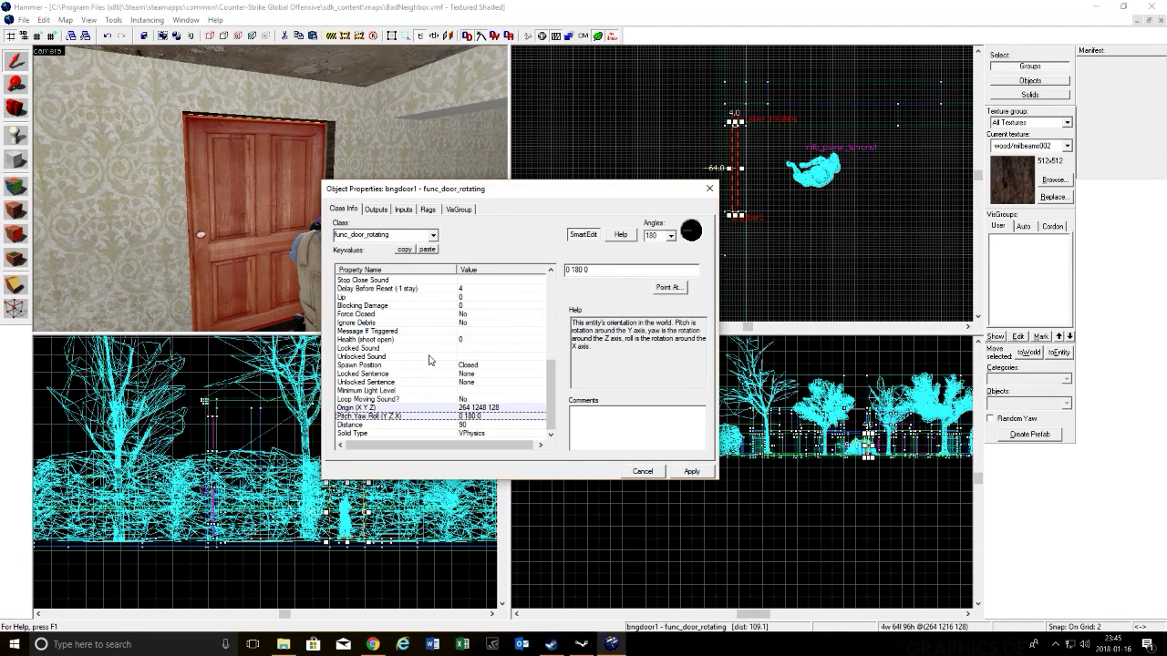
left_click(433, 408)
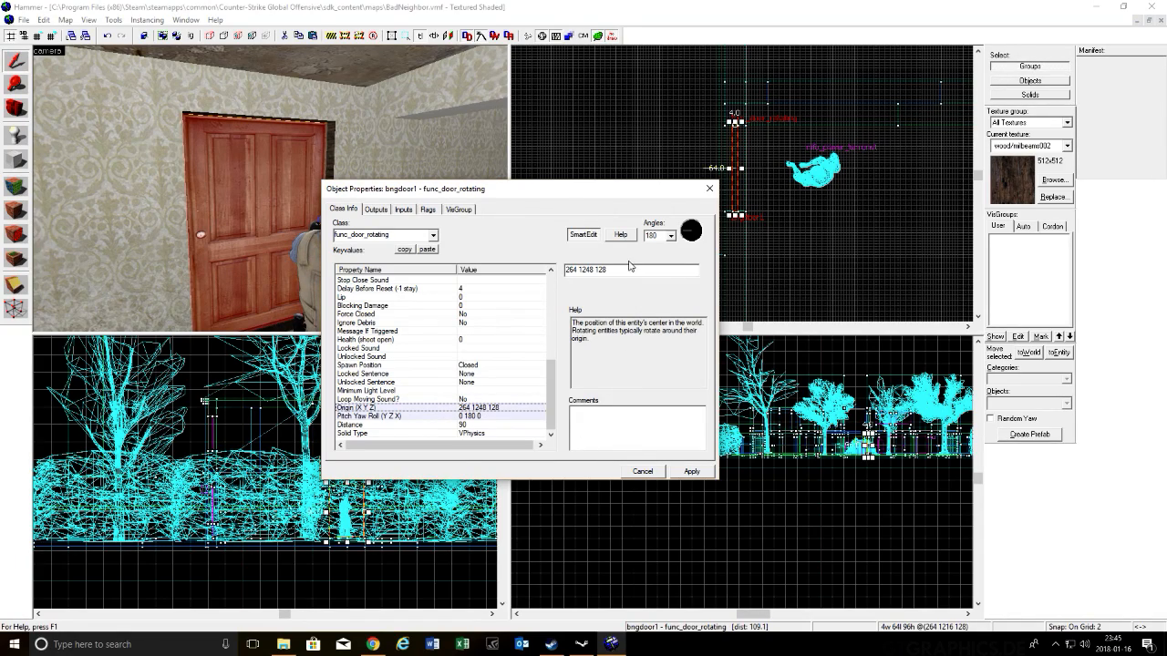
left_click(458, 417)
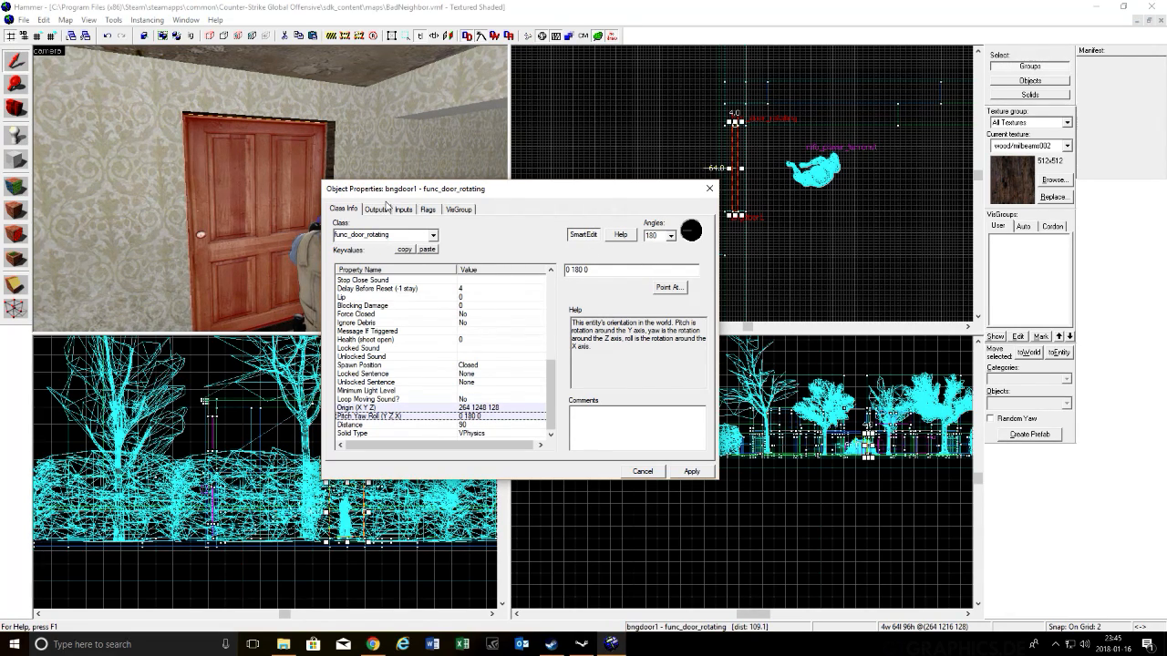
Step: Enable the Reverse Dir flag on the rotating door and apply it
left_click(386, 209)
left_click(409, 211)
left_click(431, 211)
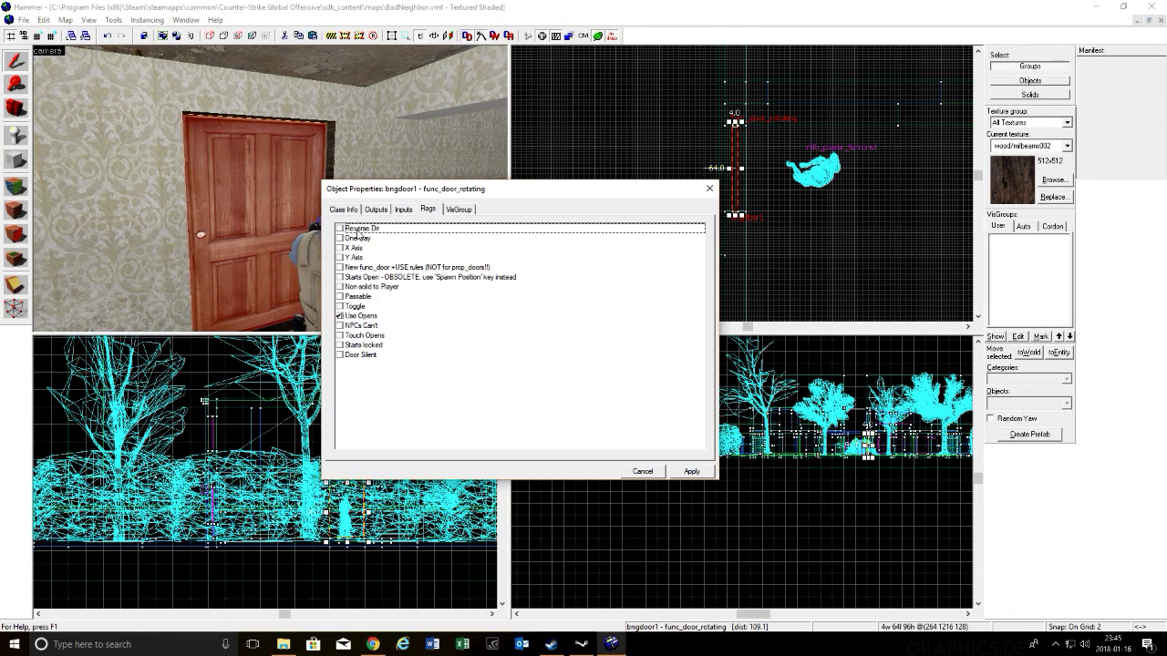
left_click(362, 229)
left_click(339, 227)
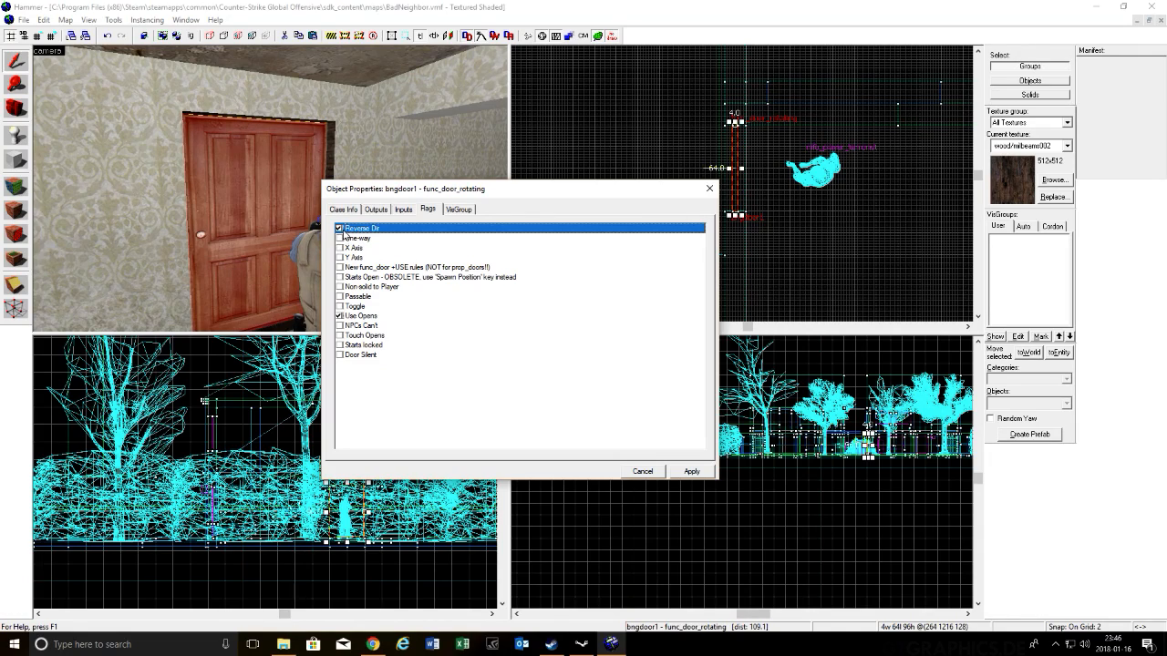
left_click(682, 476)
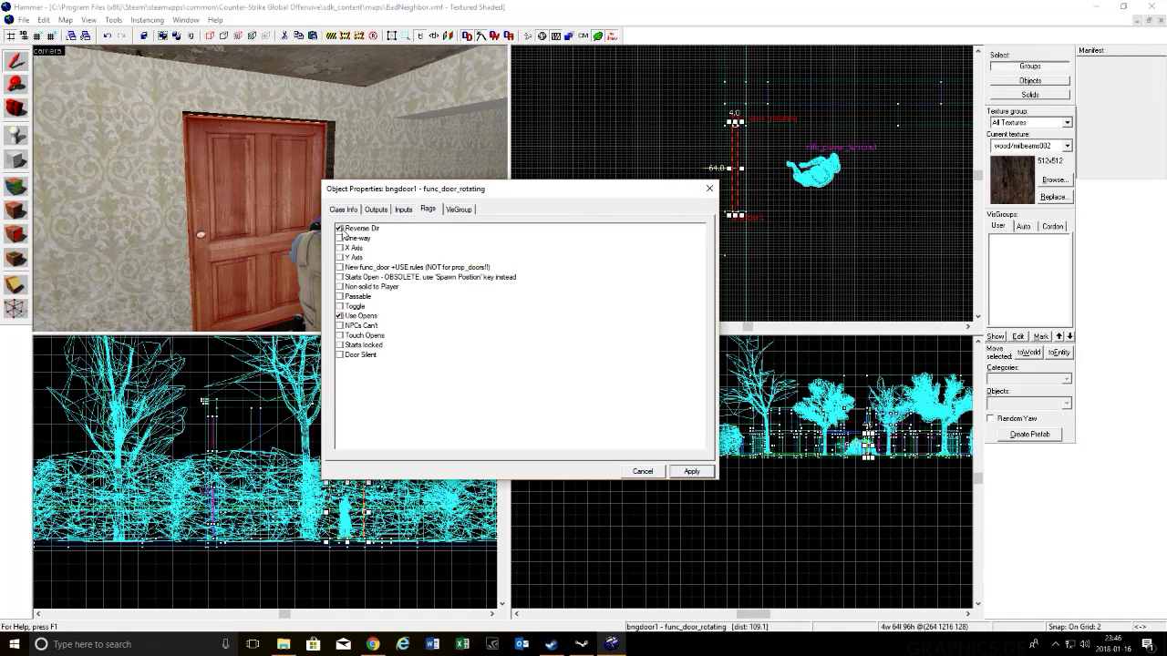
Step: Clear the door's Reverse Dir flag, apply it and close the object properties
left_click(339, 228)
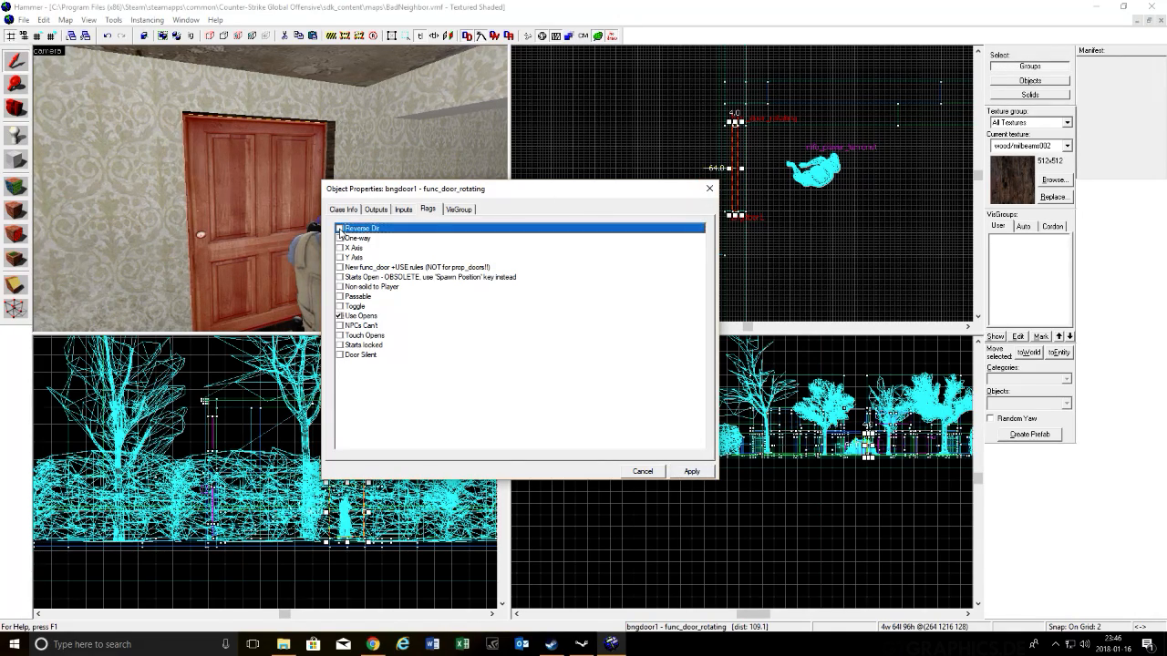
left_click(338, 228)
left_click(685, 471)
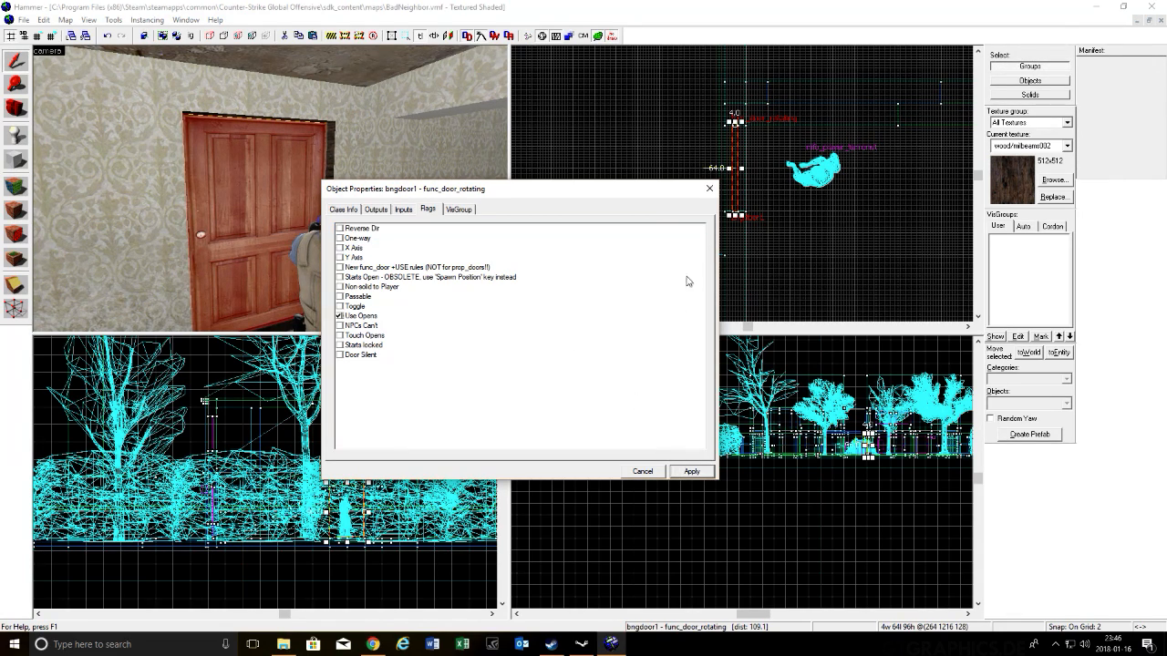
left_click(712, 192)
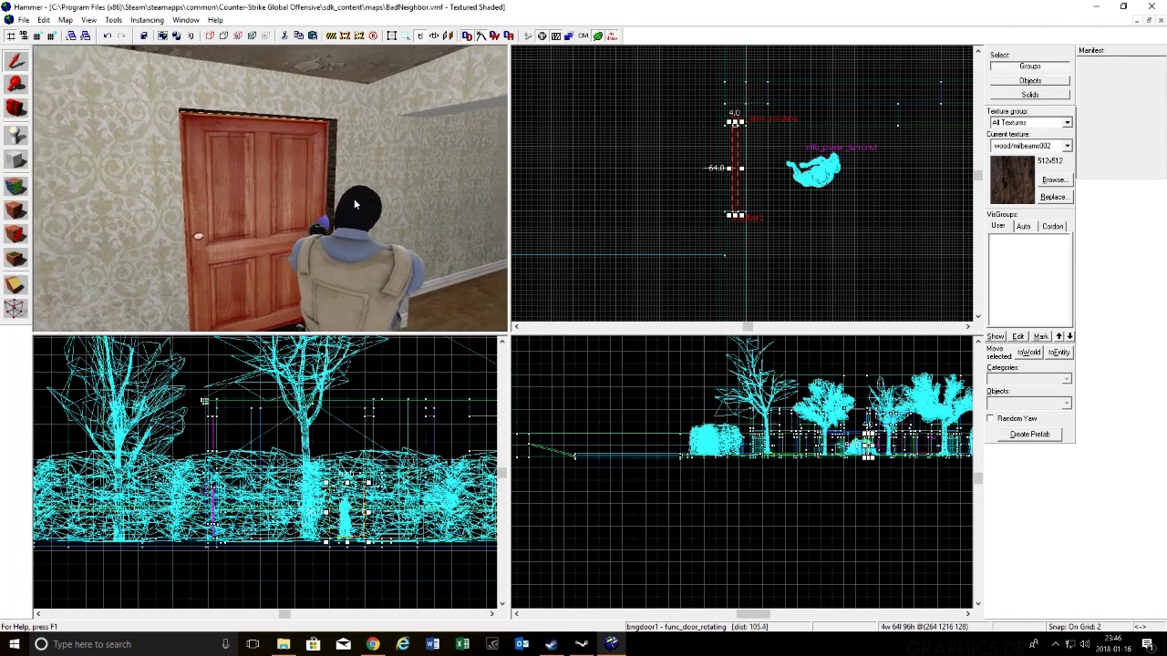
Step: Fly through the map to examine the house interior, the yards, the street and the neighbouring house exteriors
scroll(355, 199, "down", 5)
scroll(354, 199, "down", 3)
scroll(354, 199, "up", 5)
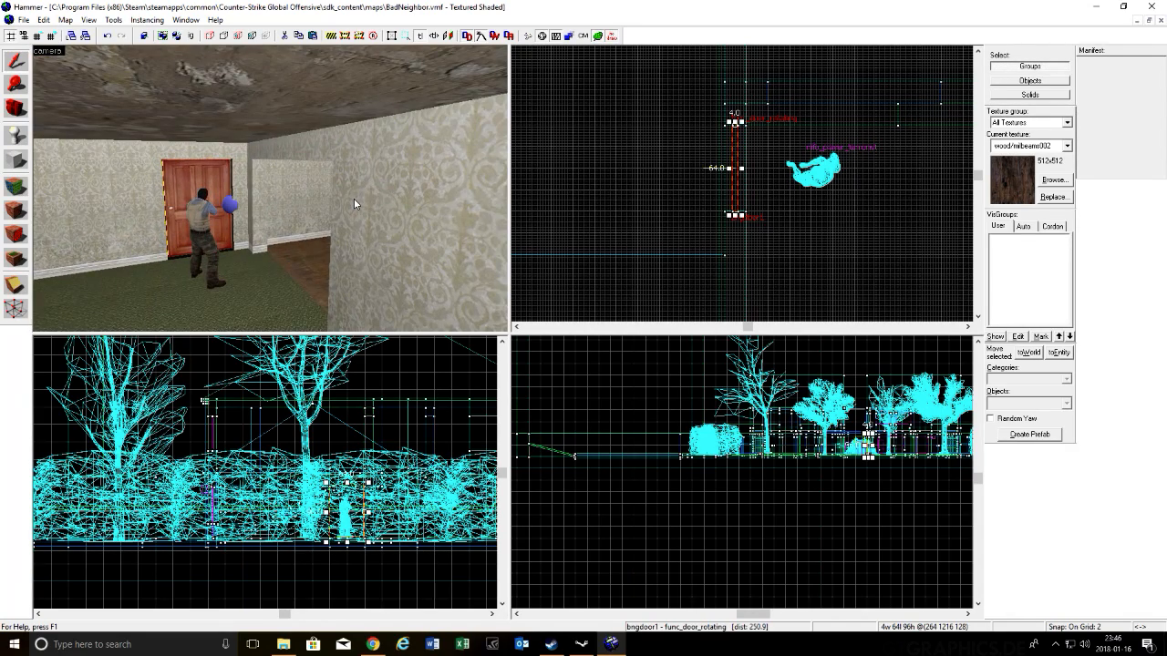
scroll(354, 198, "up", 6)
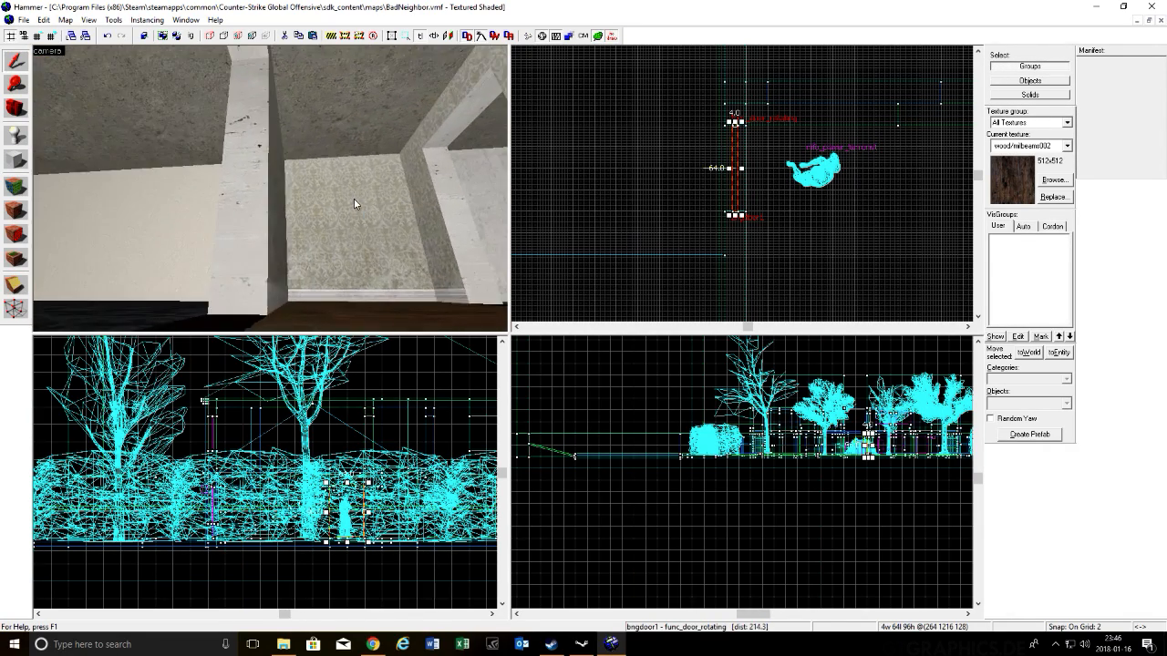
scroll(353, 199, "up", 8)
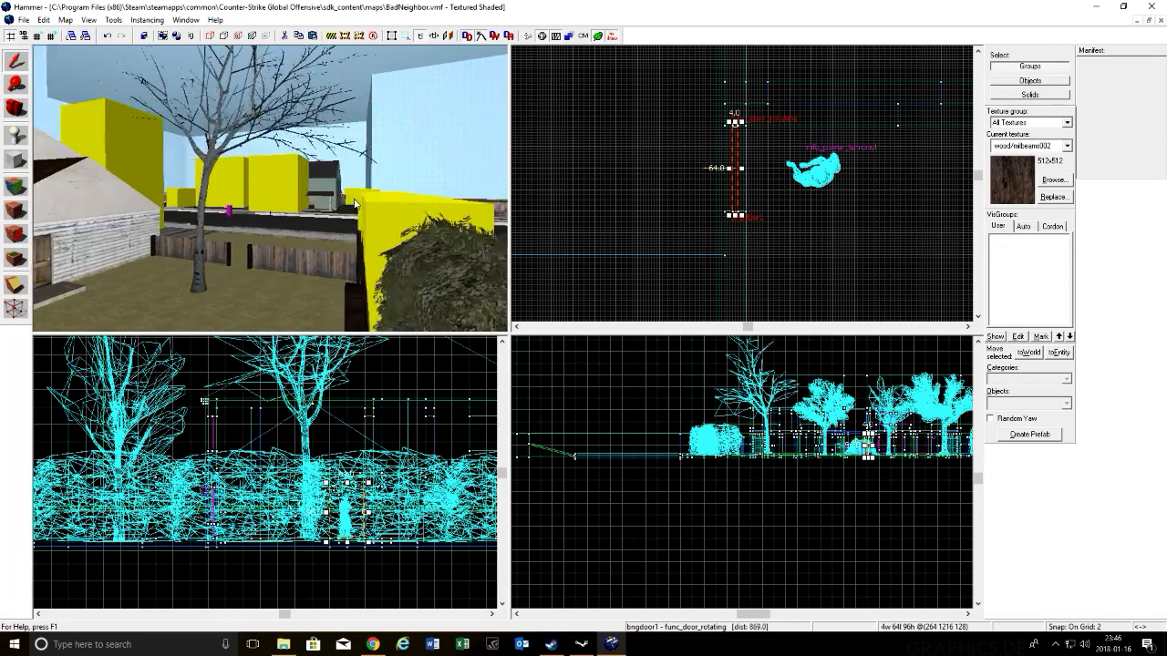
scroll(356, 204, "up", 8)
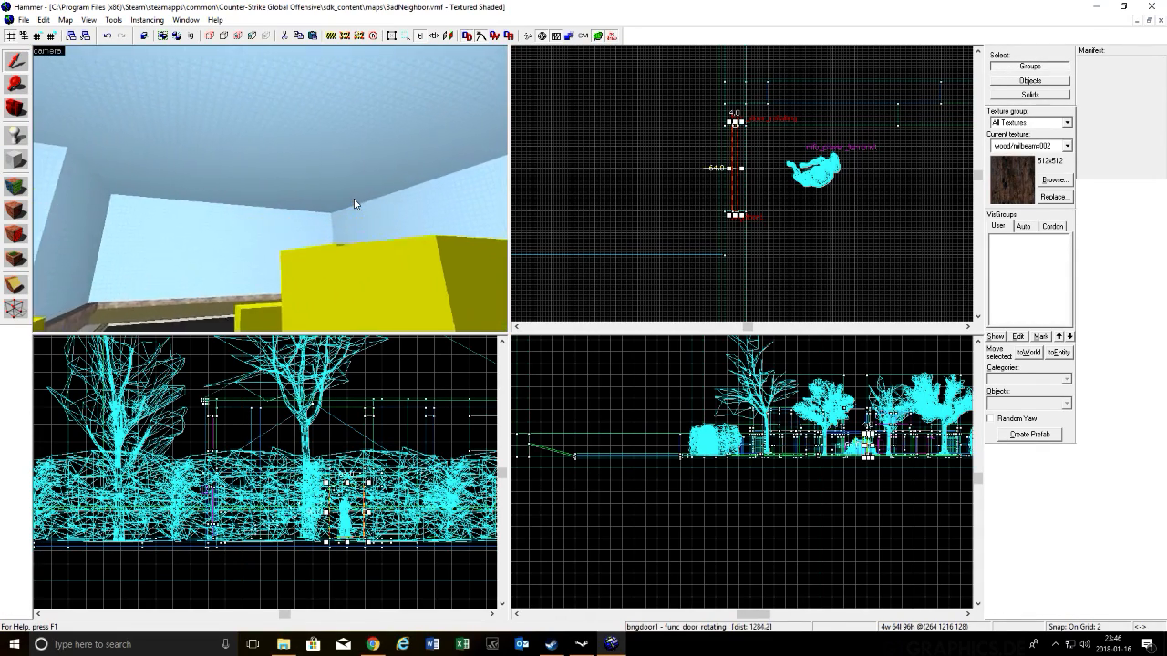
scroll(355, 205, "up", 8)
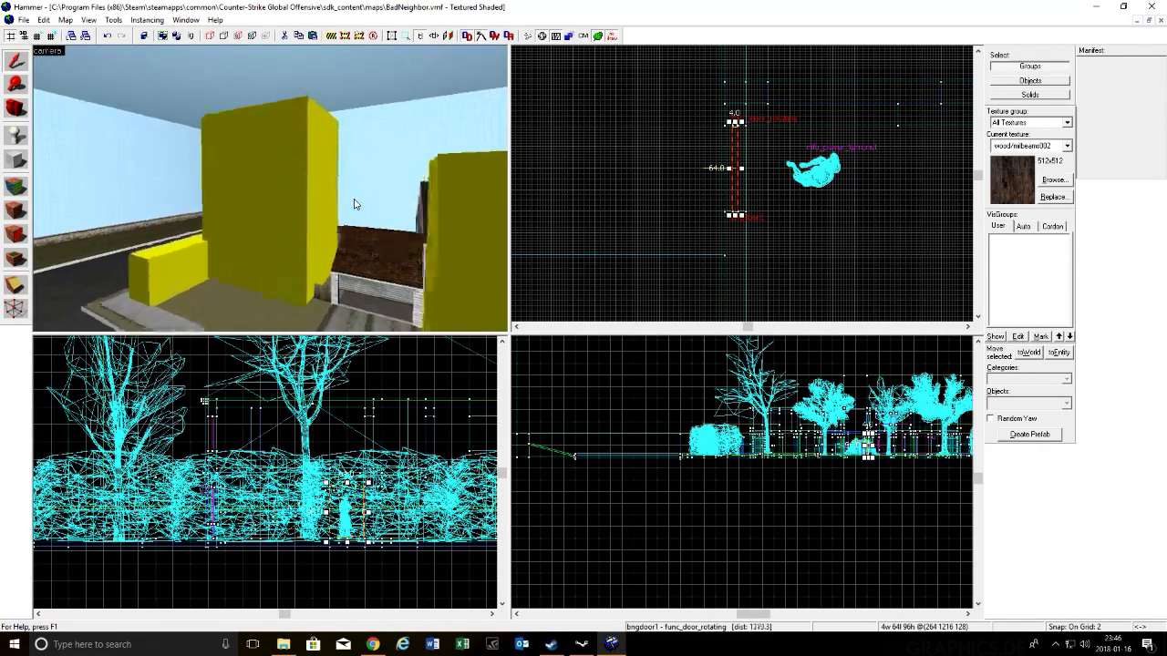
scroll(354, 204, "up", 8)
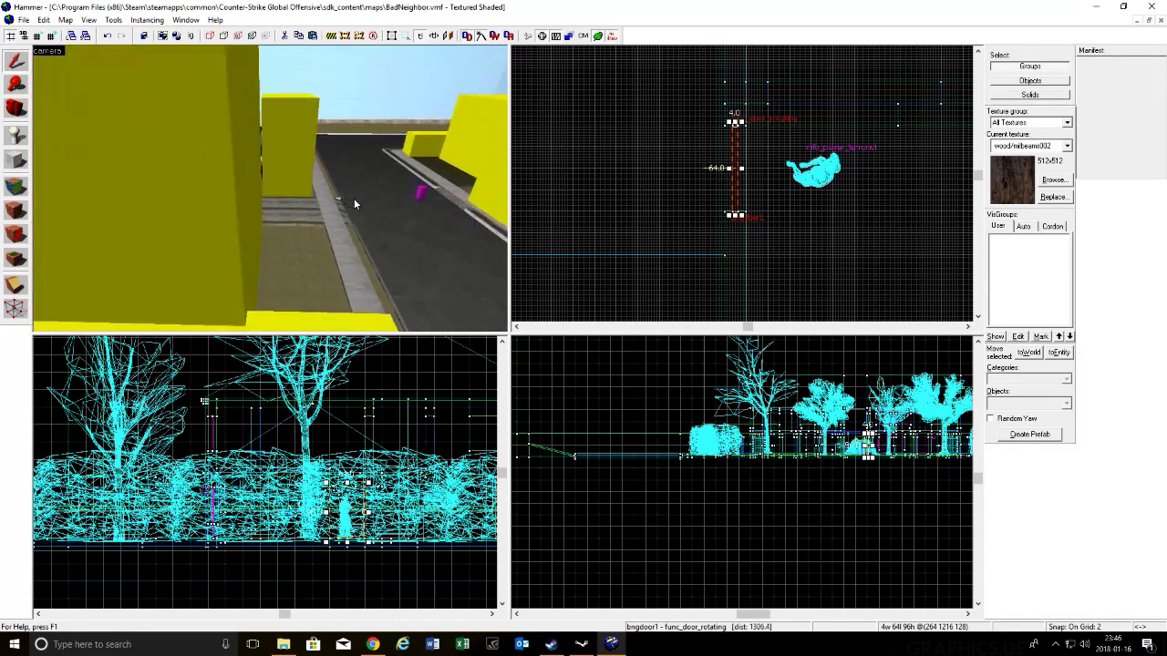
scroll(354, 198, "up", 8)
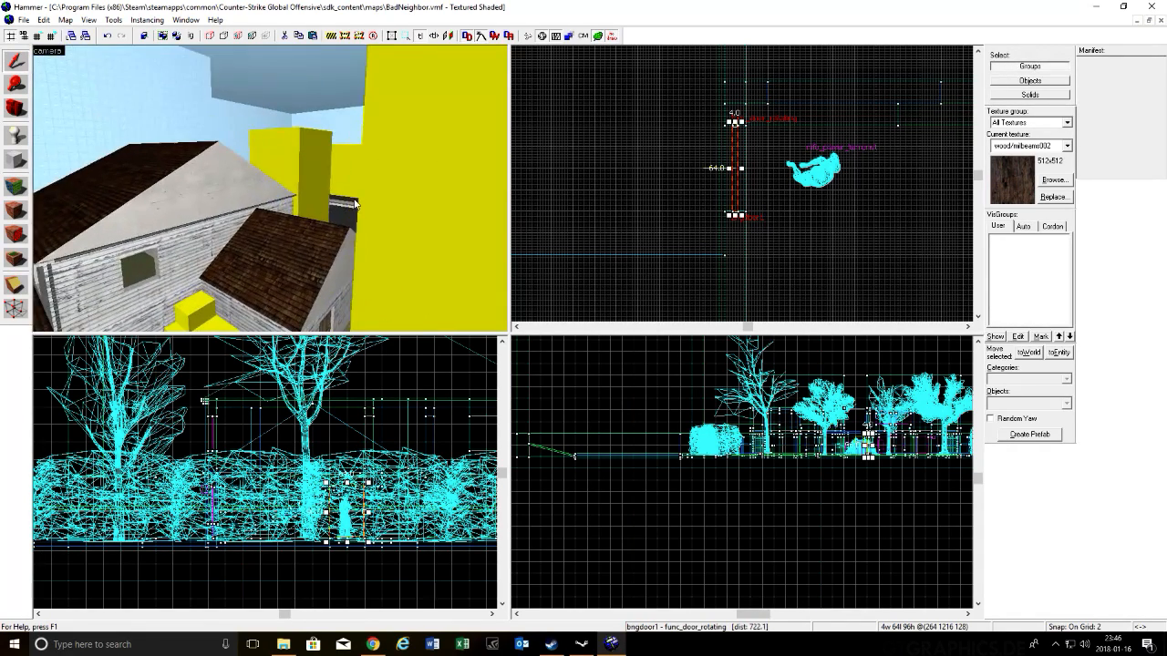
scroll(354, 199, "down", 8)
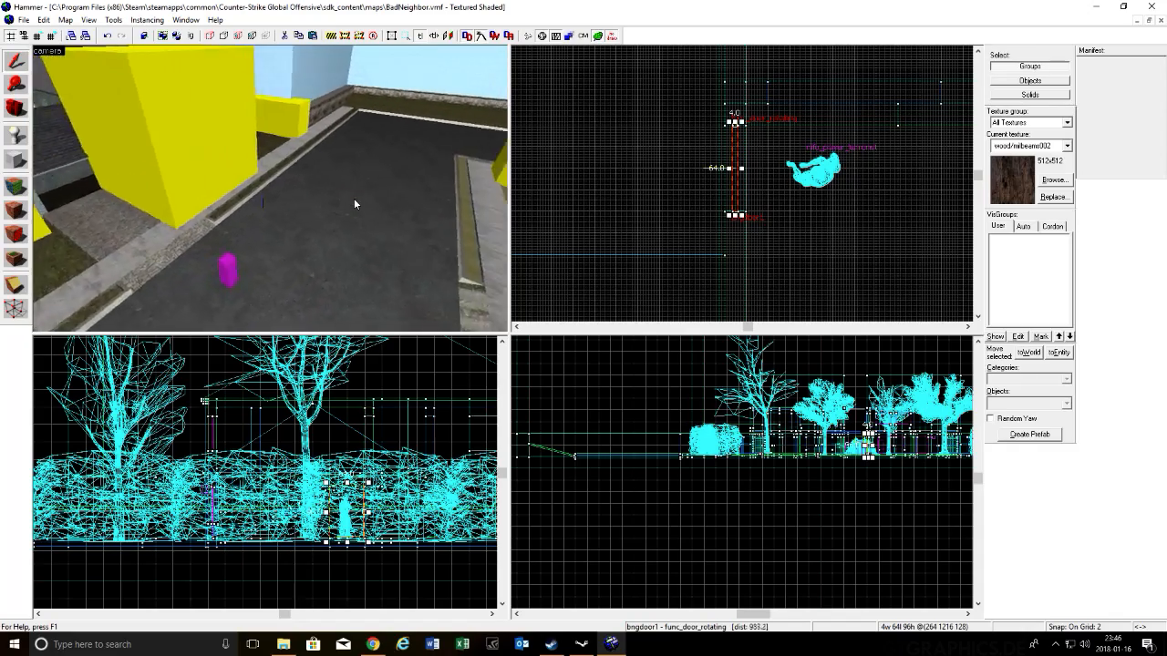
key("s")
key("w")
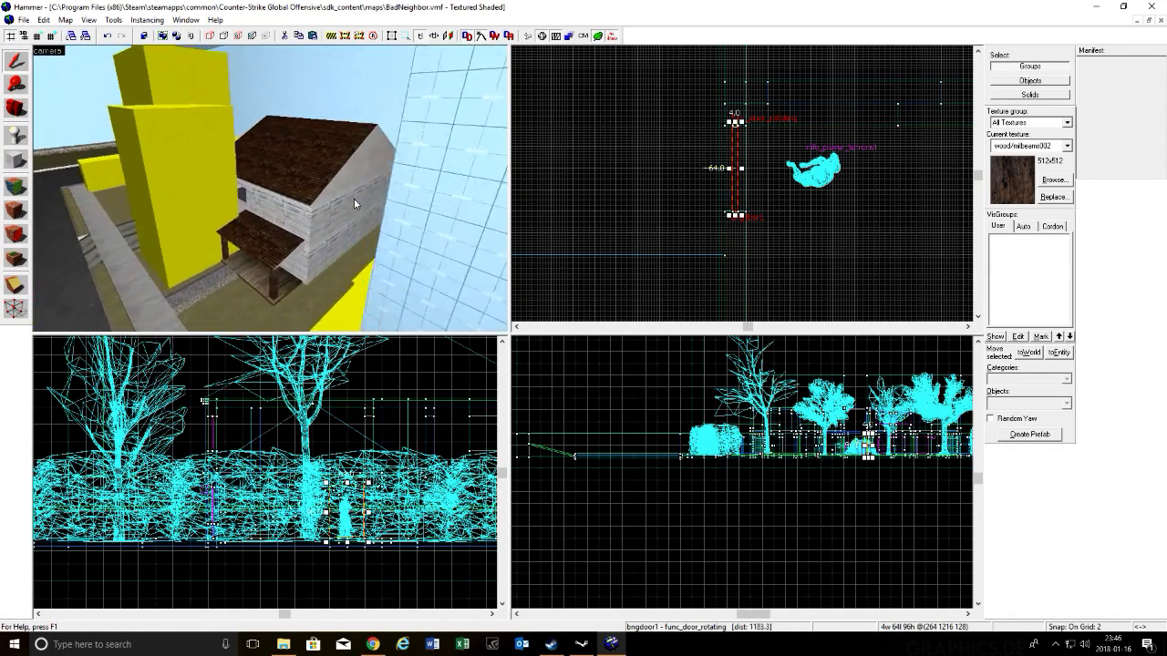
key("w")
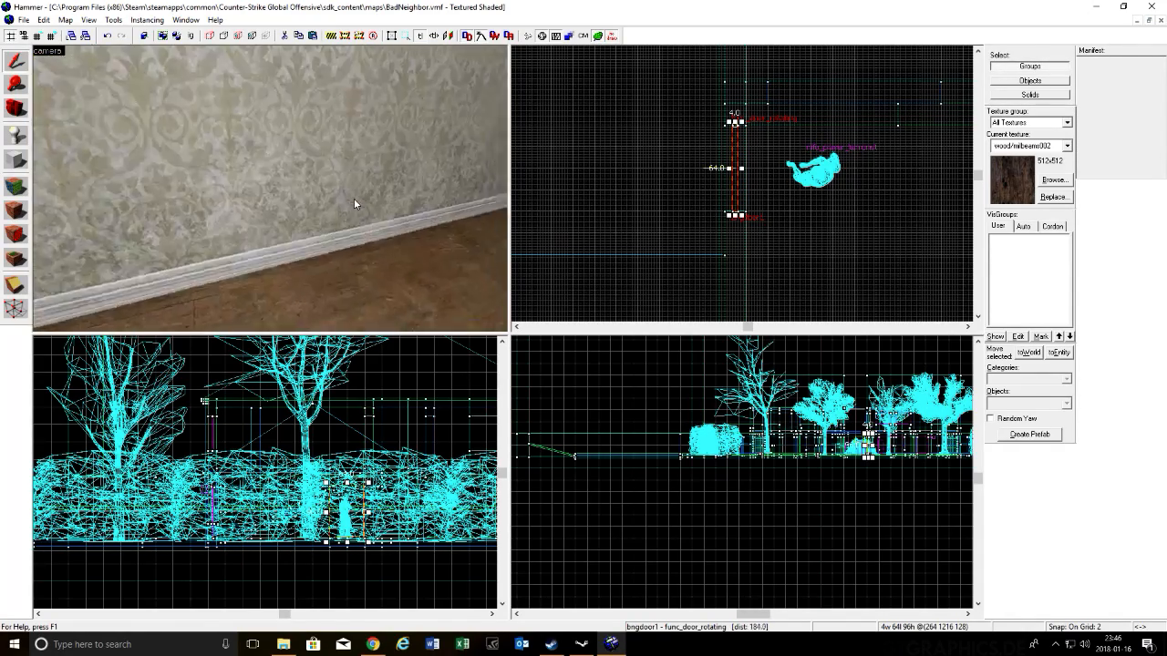
Step: Inspect the interior rooms and connecting doorways of the house across the map in the 3D view
key("w")
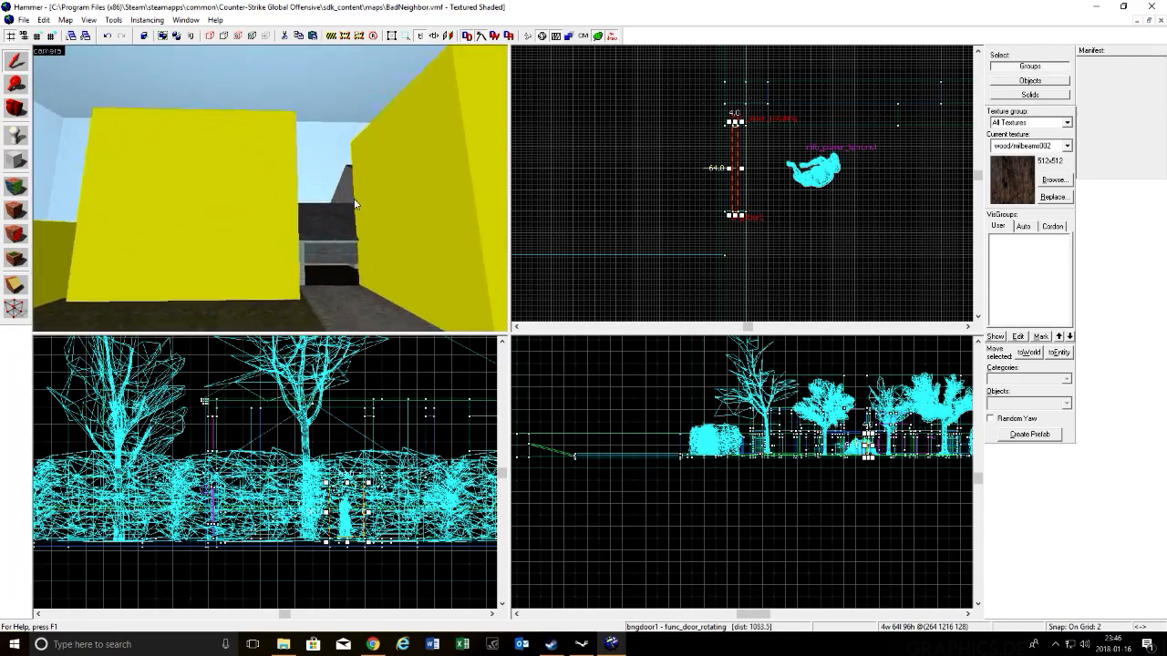
key("w")
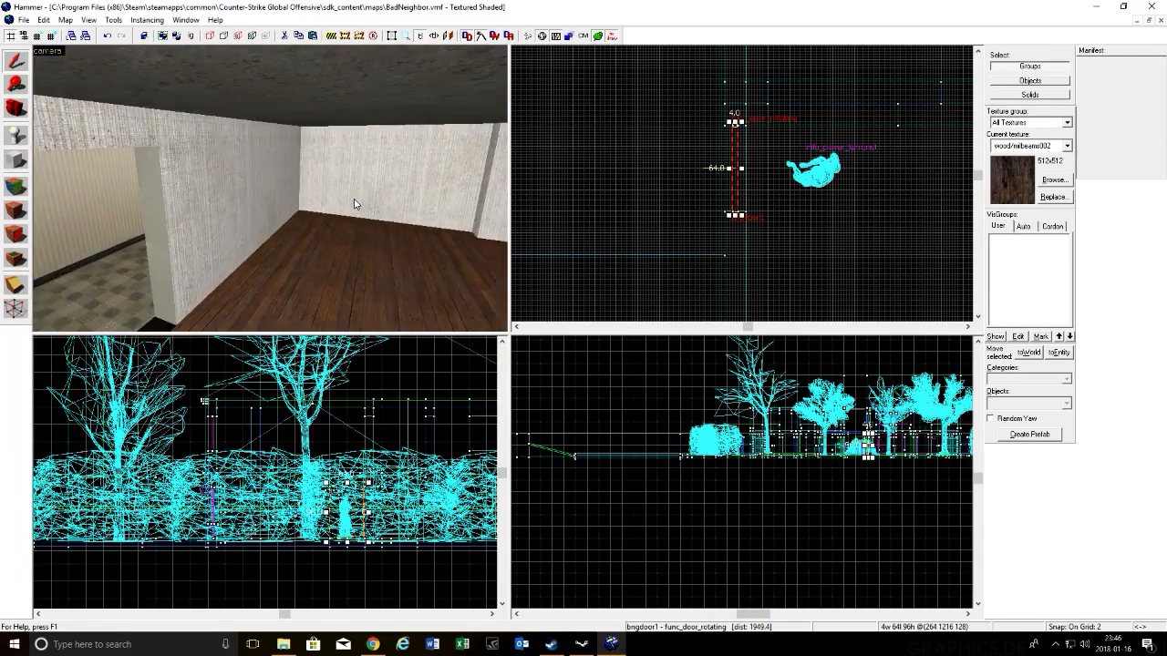
key("w")
key("w")
key("w")
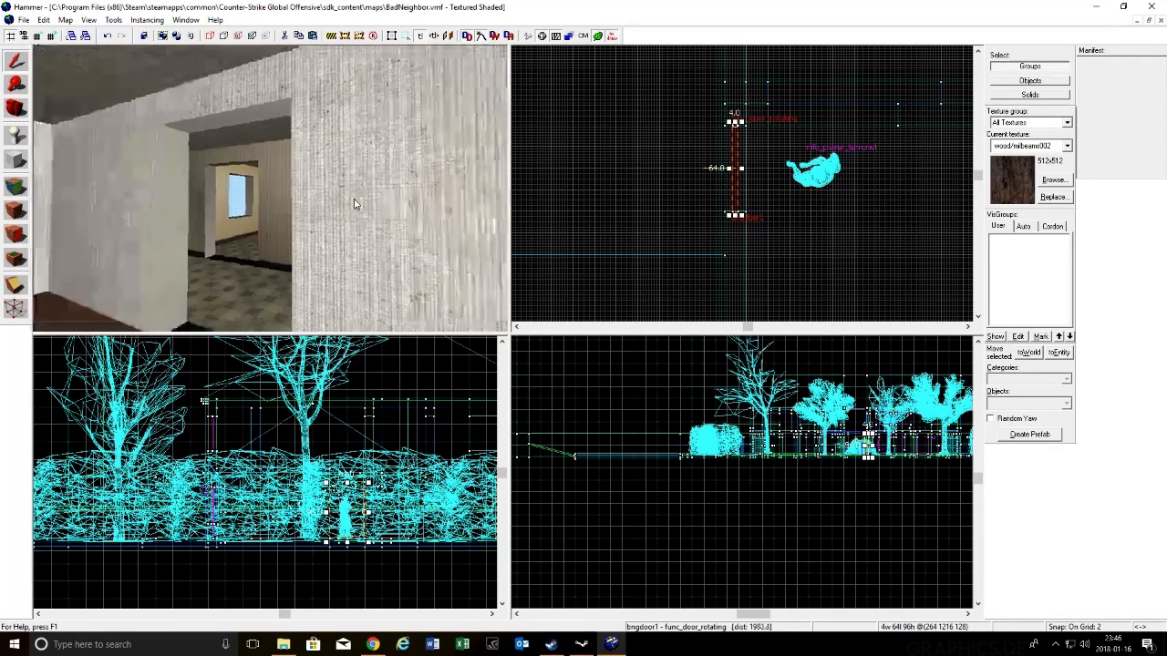
key("s")
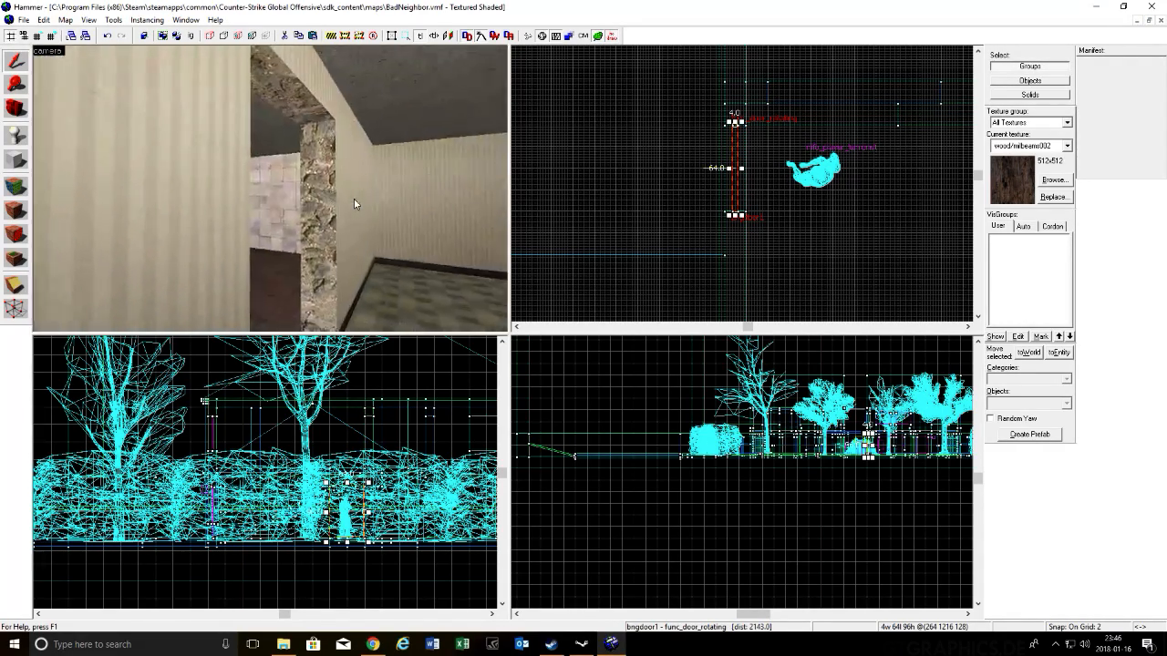
Step: Survey the street from above, examining the road, sidewalks, front yards and placeholder blocks around the houses on both sides
key("w")
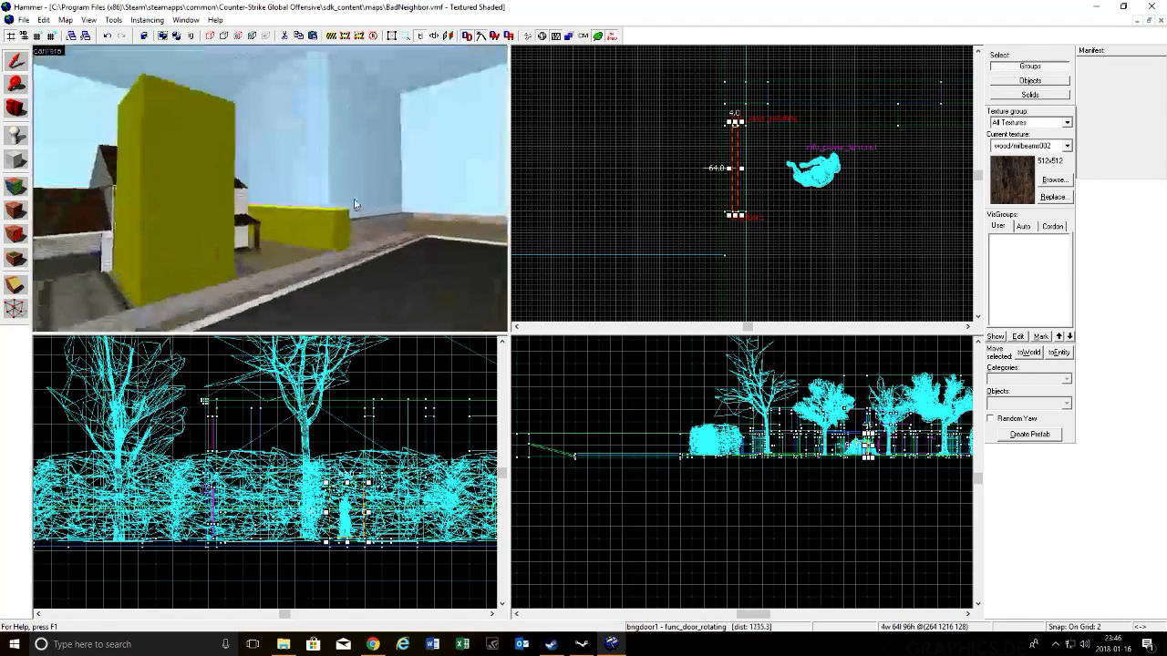
key("w")
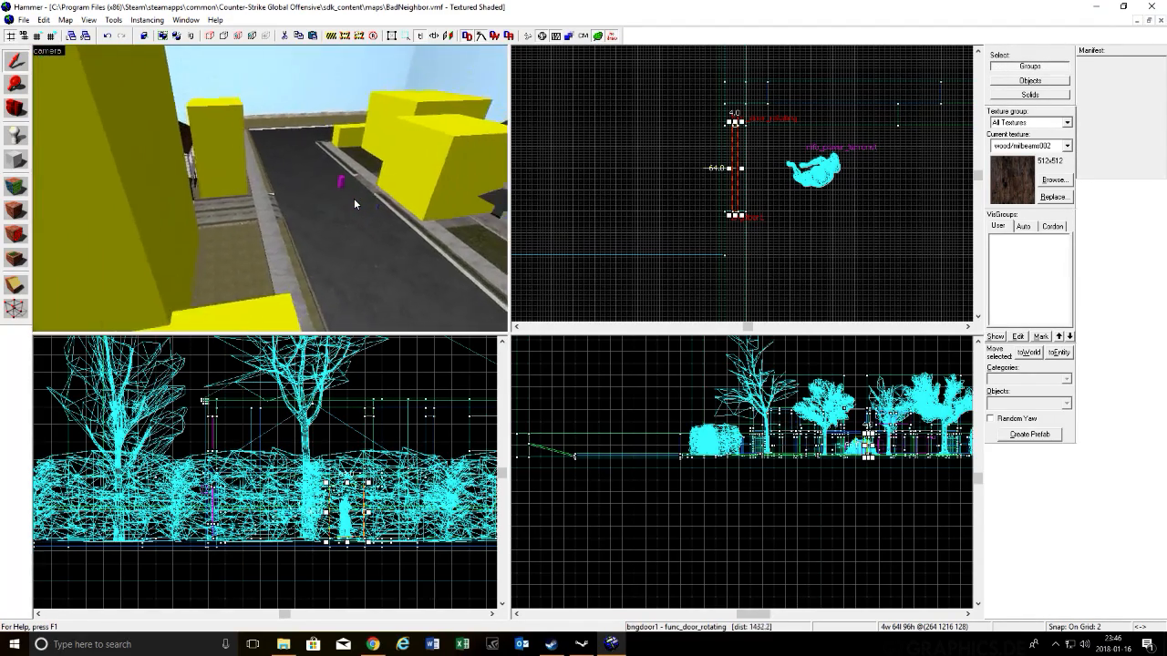
key("w")
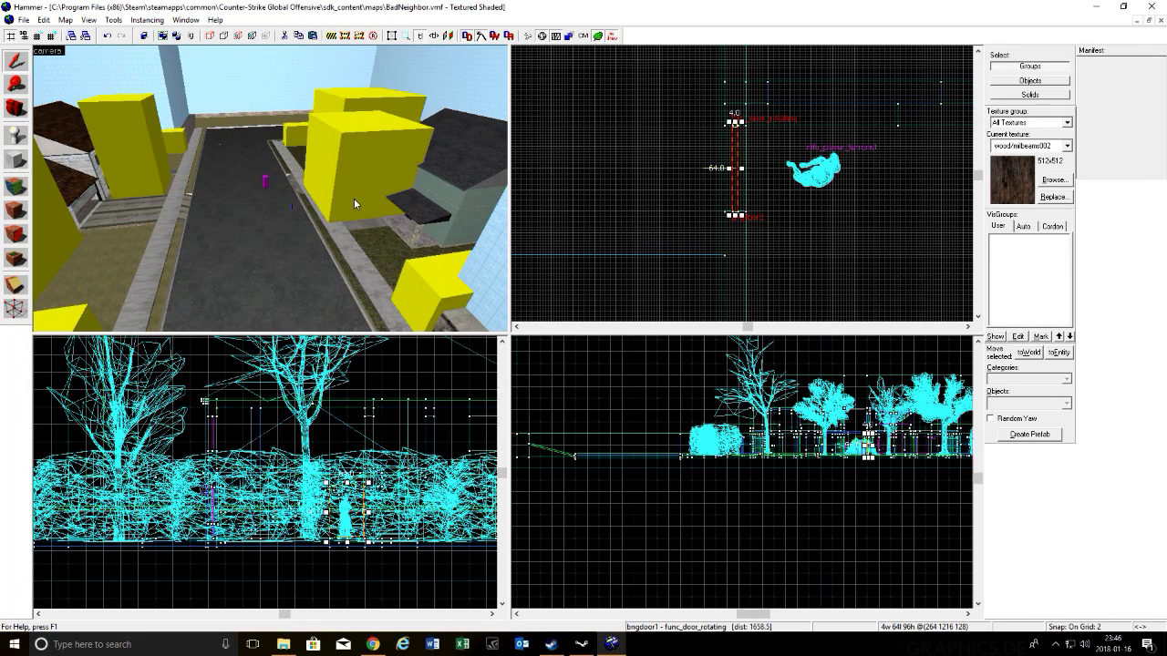
key("w")
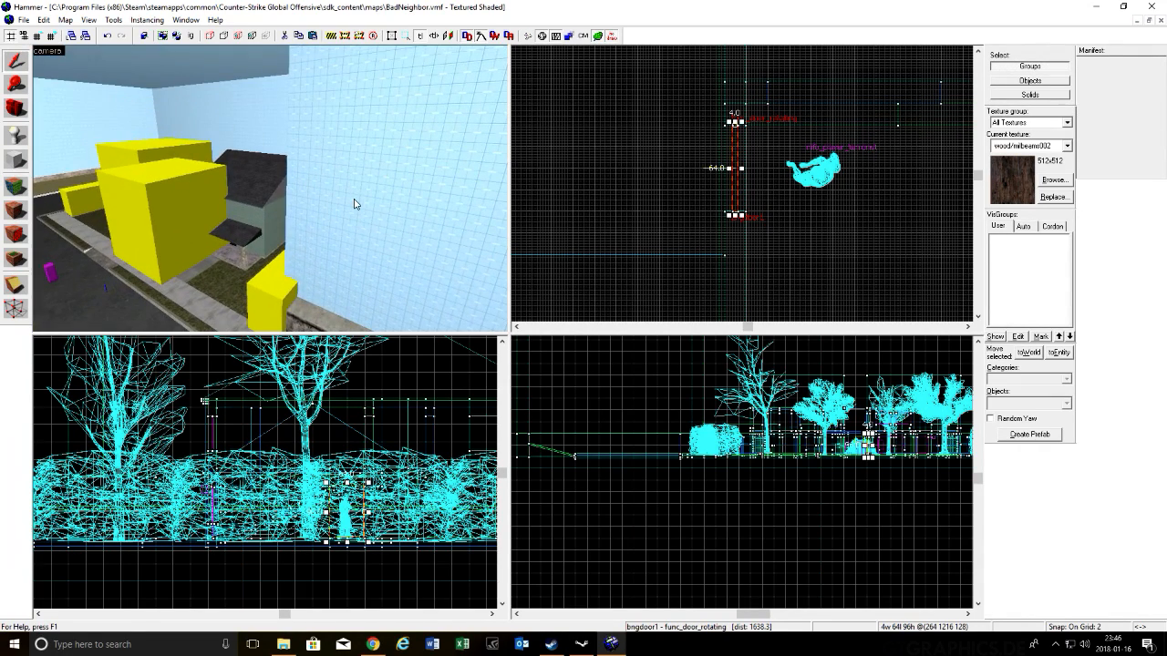
key("w")
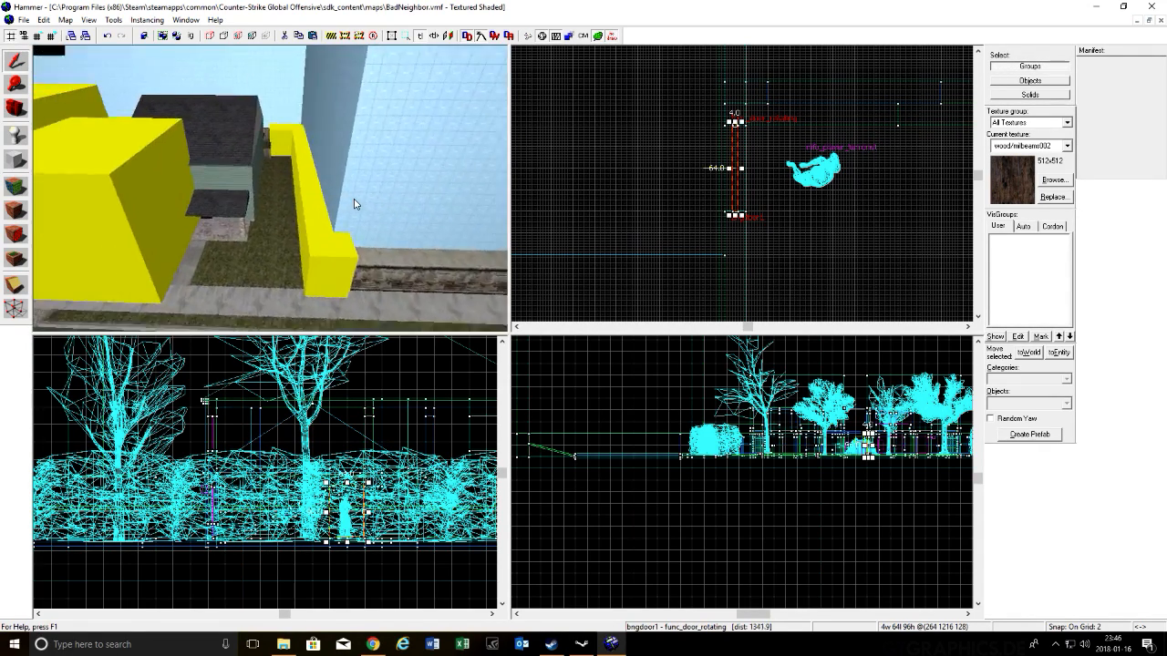
key("w")
key("w")
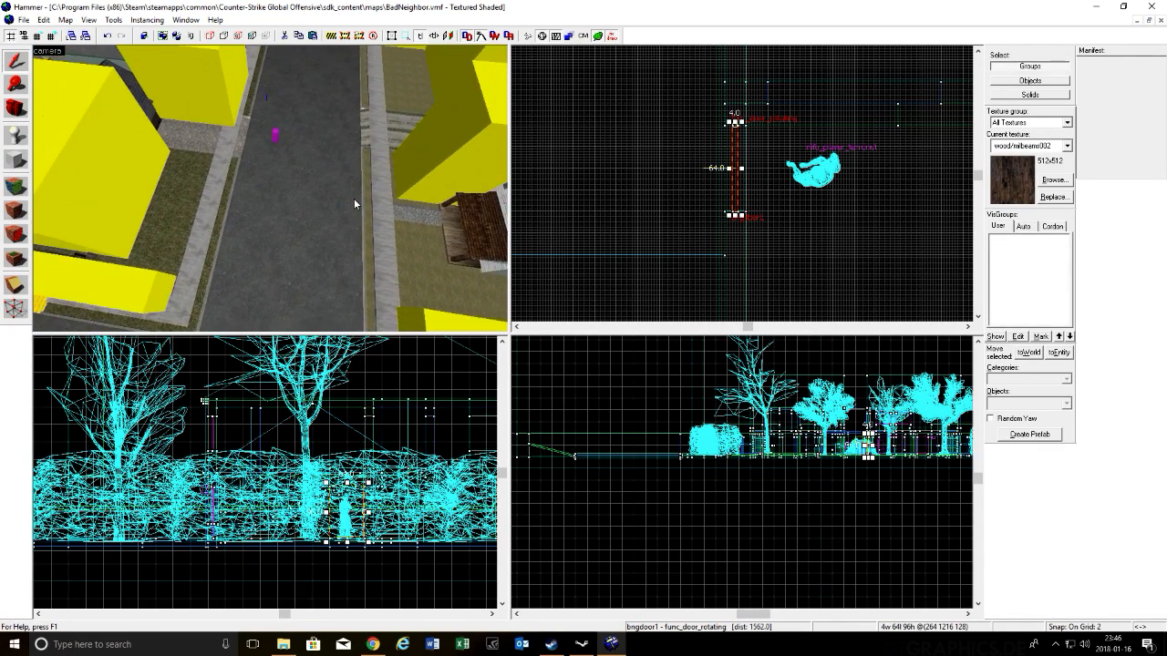
key("w")
key("w")
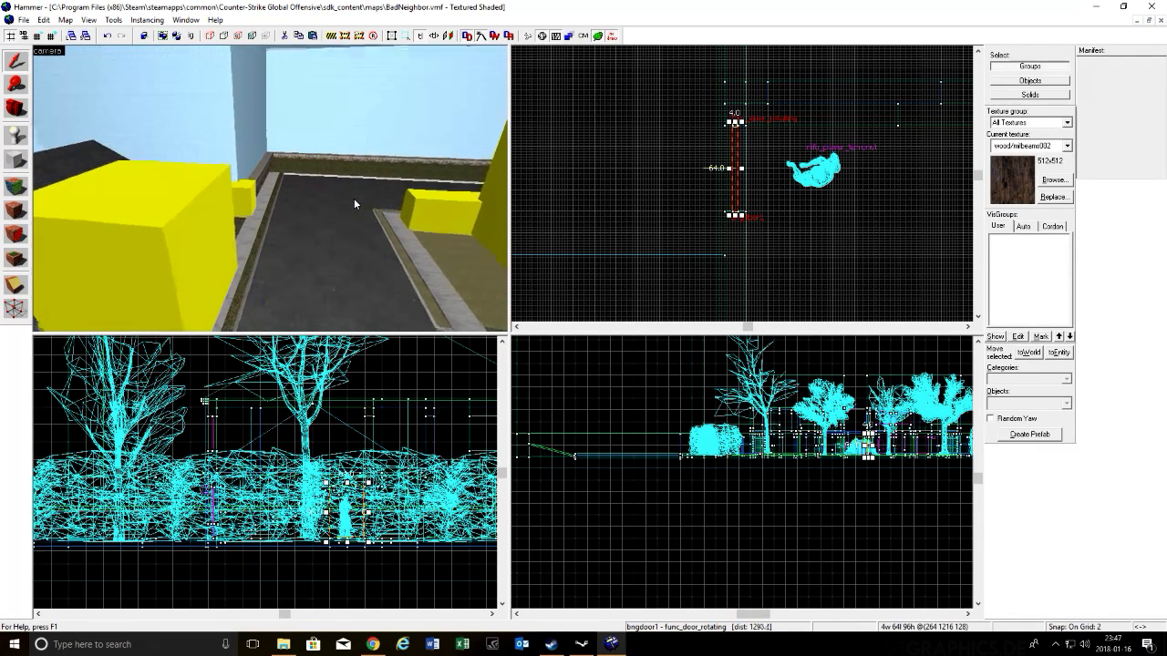
key("w")
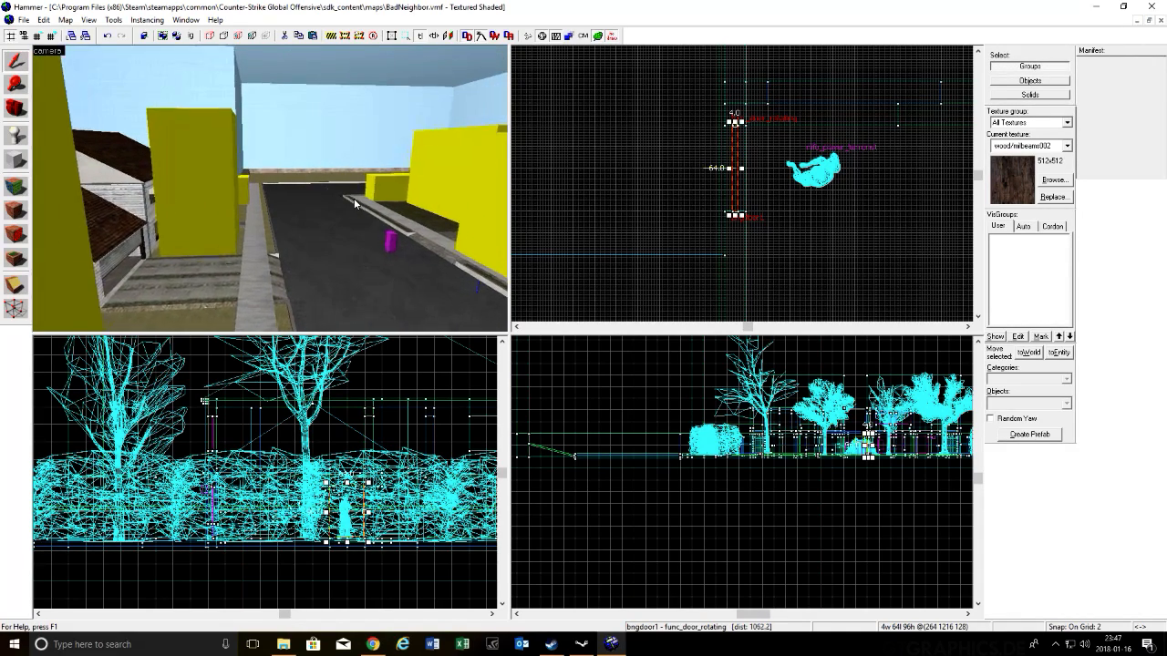
key("w")
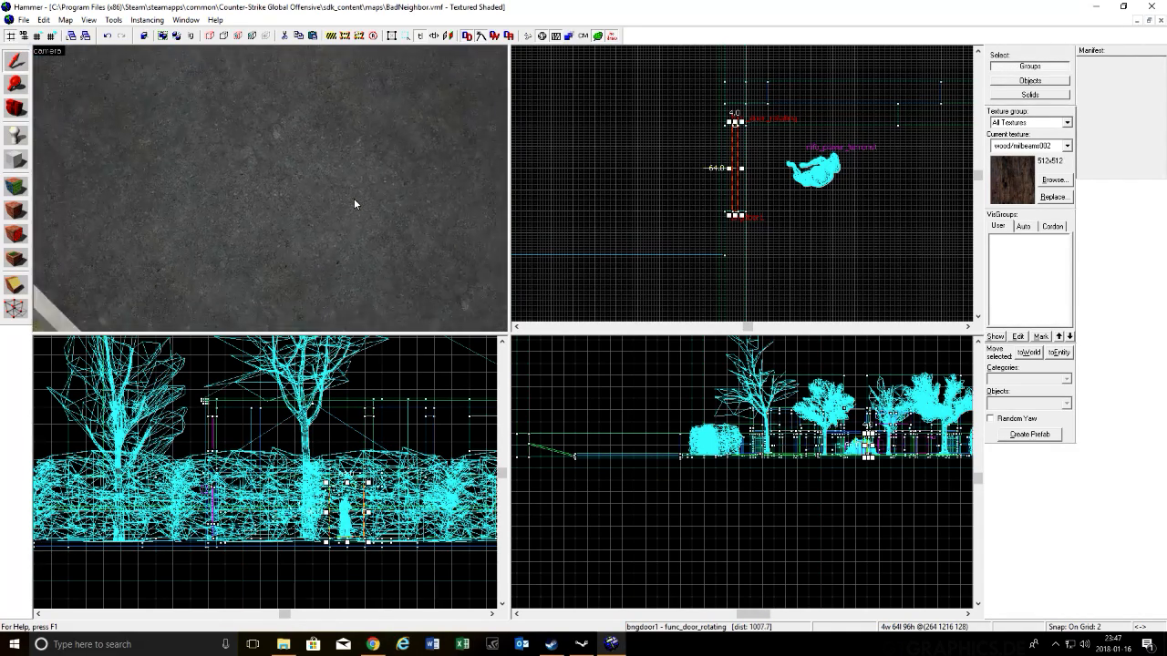
key("s")
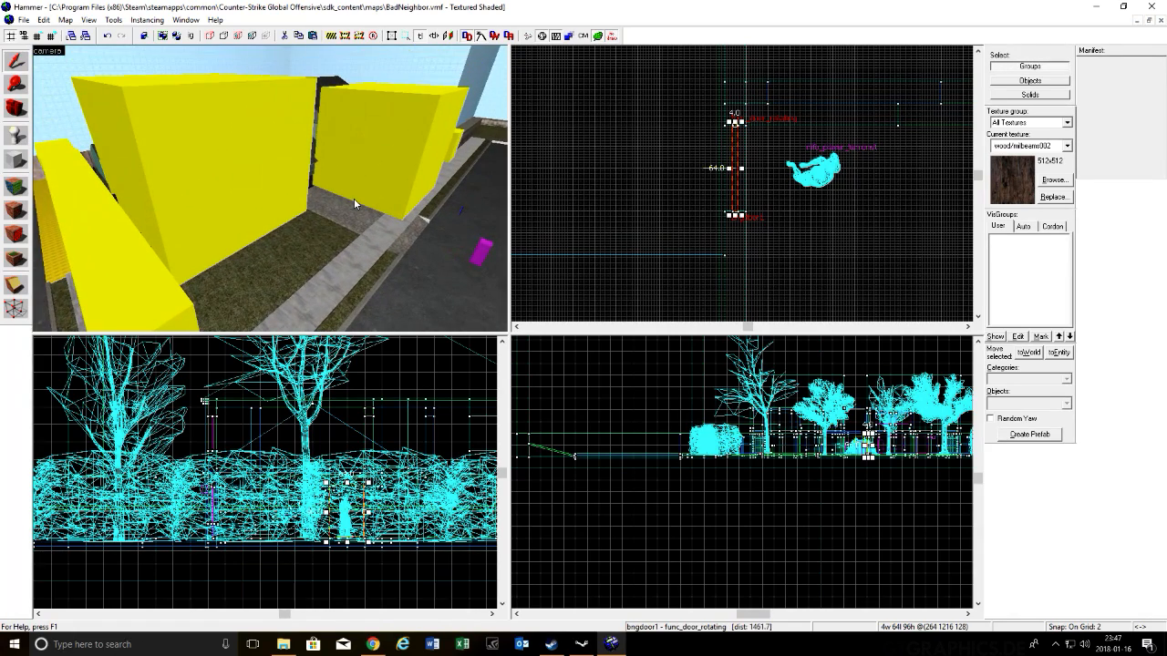